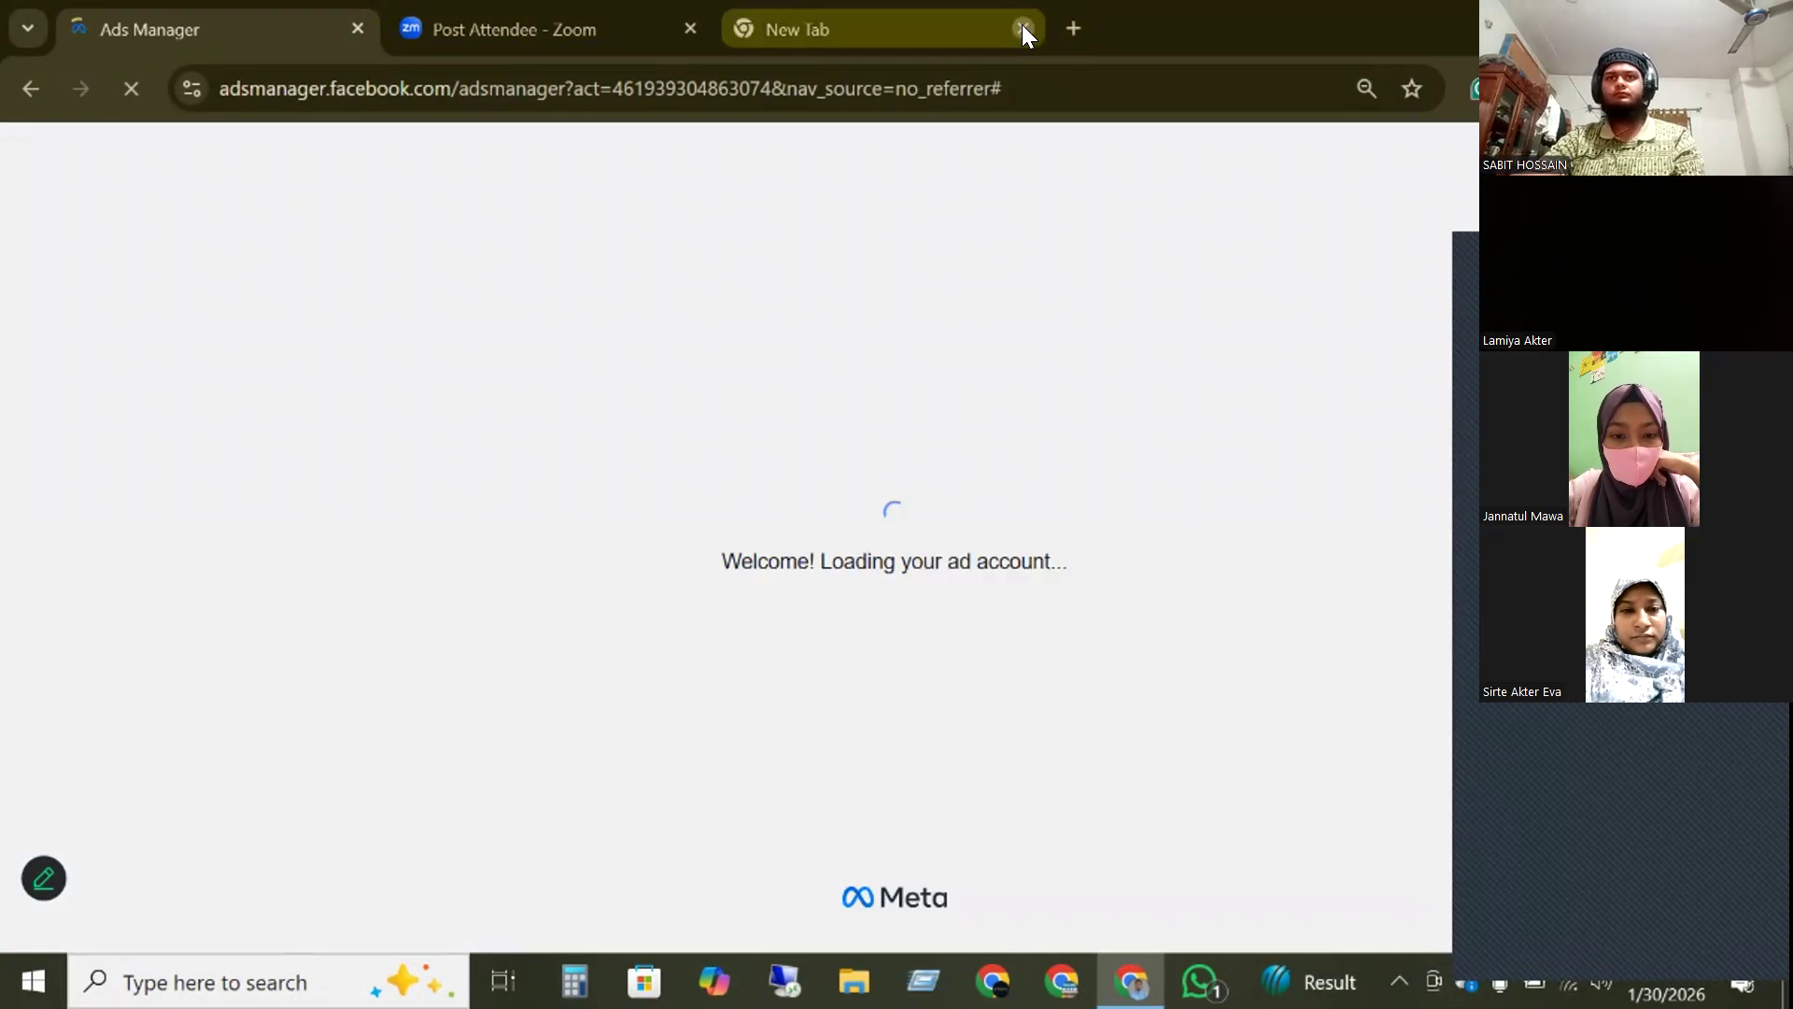
- Move the Ads Manager browser tab behind the Post Attendee - Zoom tab
drag(238, 19, 607, 28)
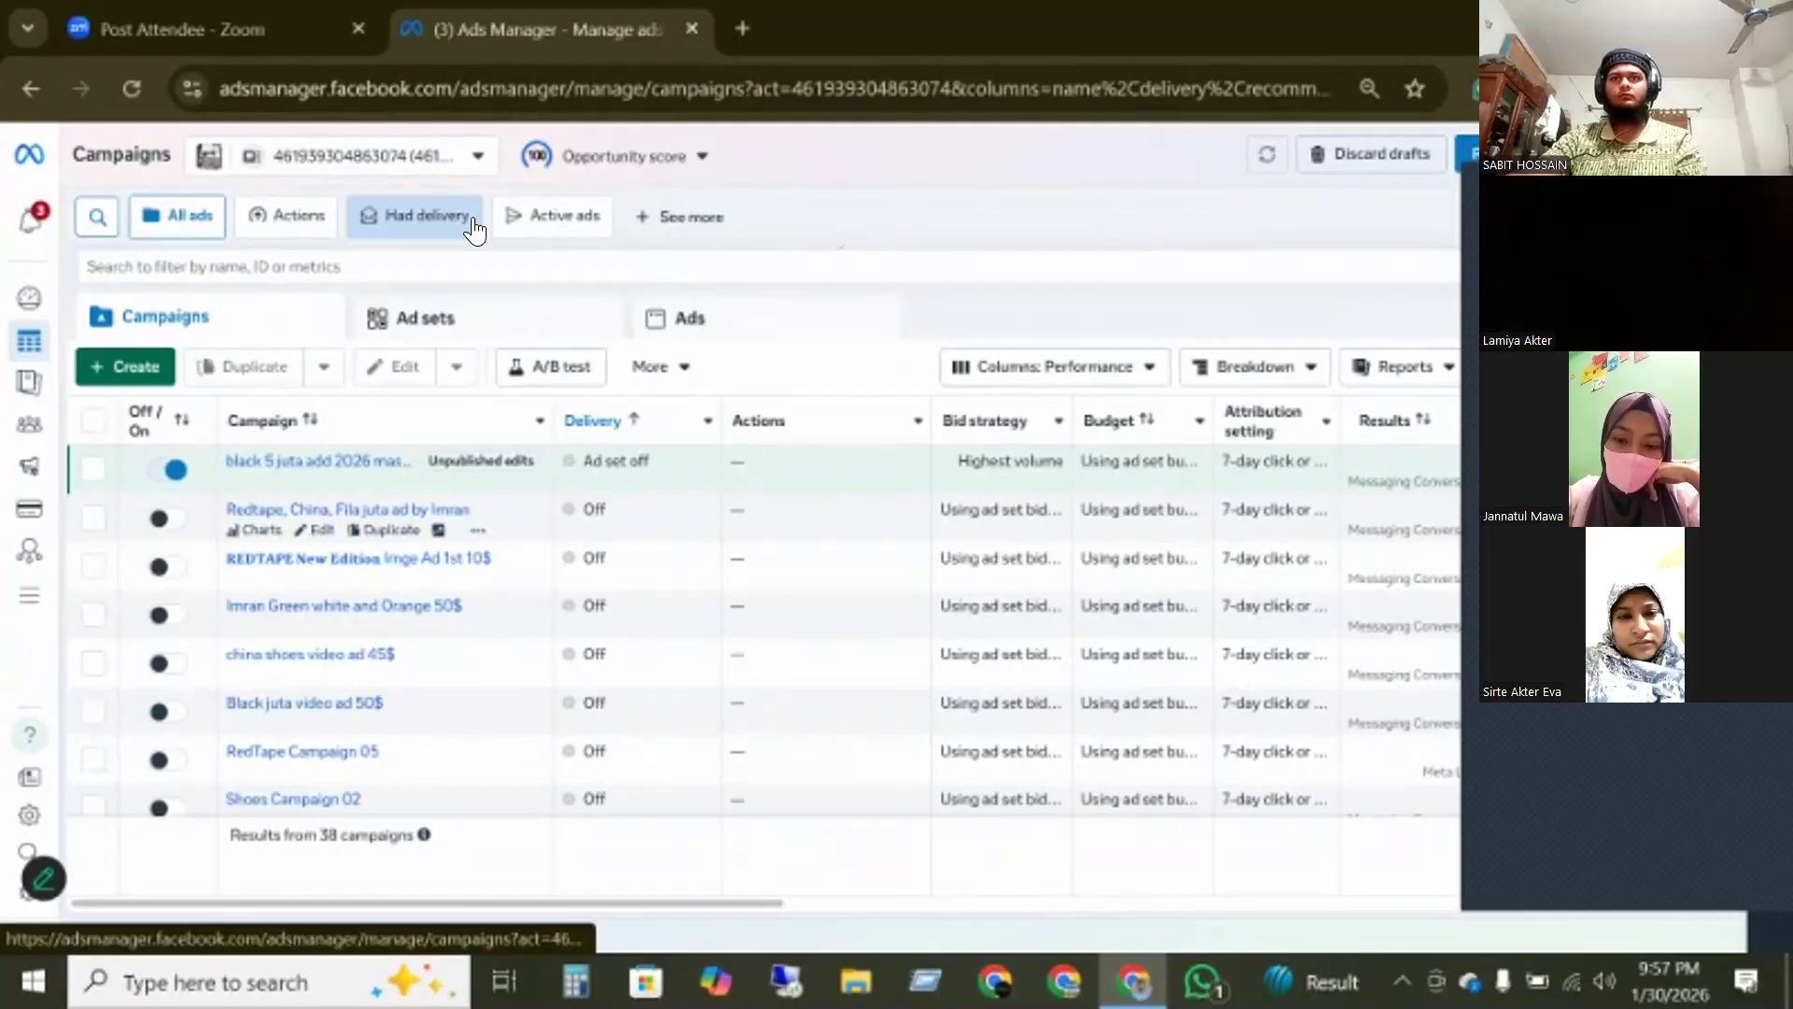
mouse_move(612, 407)
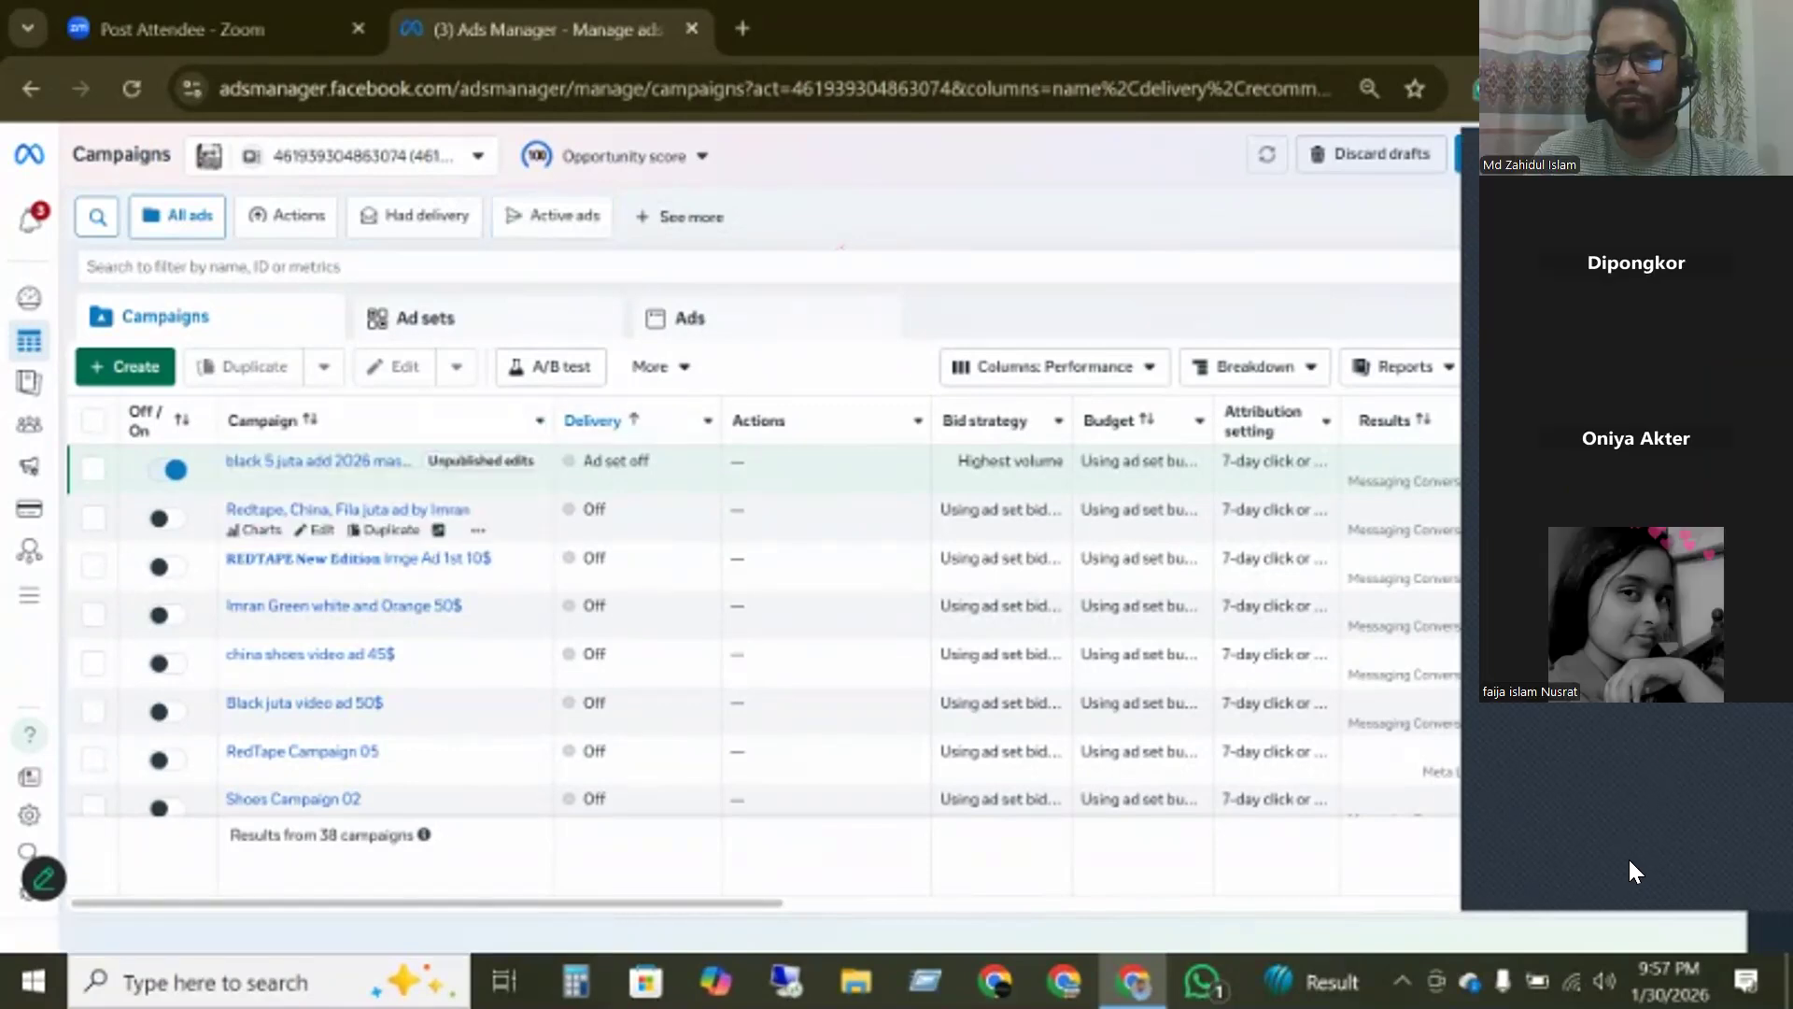
- View the list of available ad accounts and the account's Opportunity score details
click(469, 160)
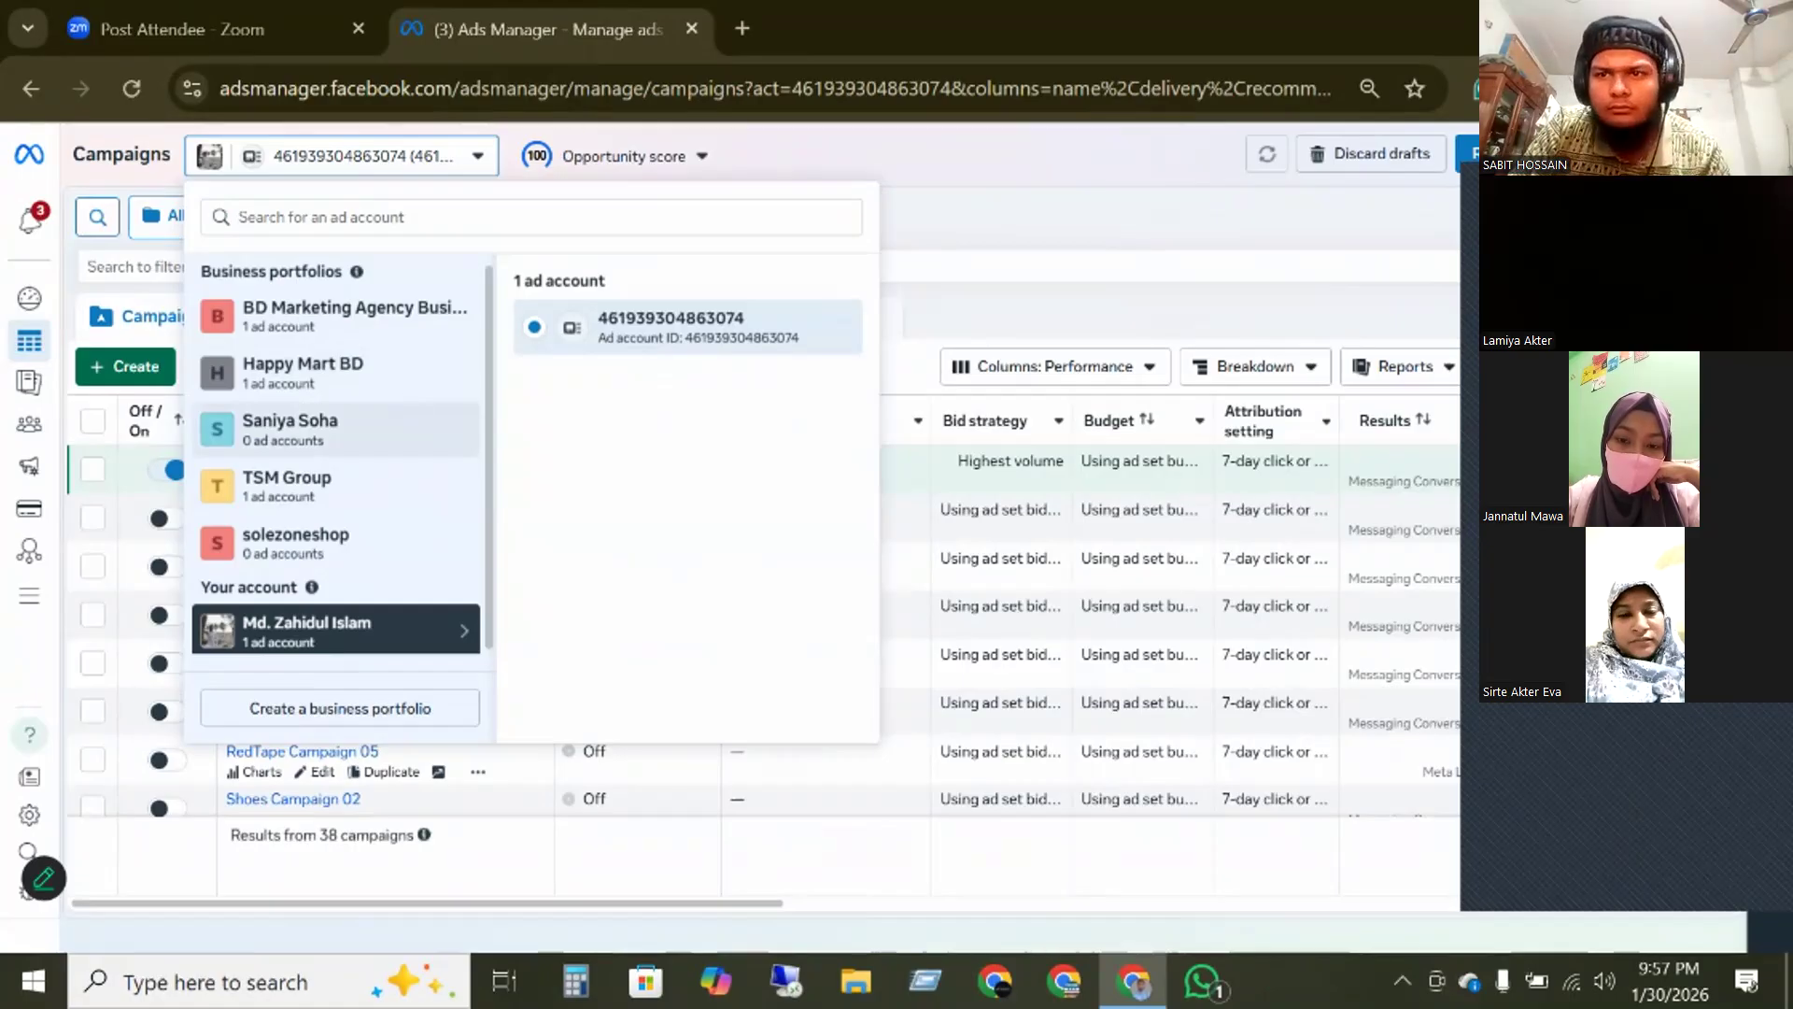
click(1130, 196)
click(621, 156)
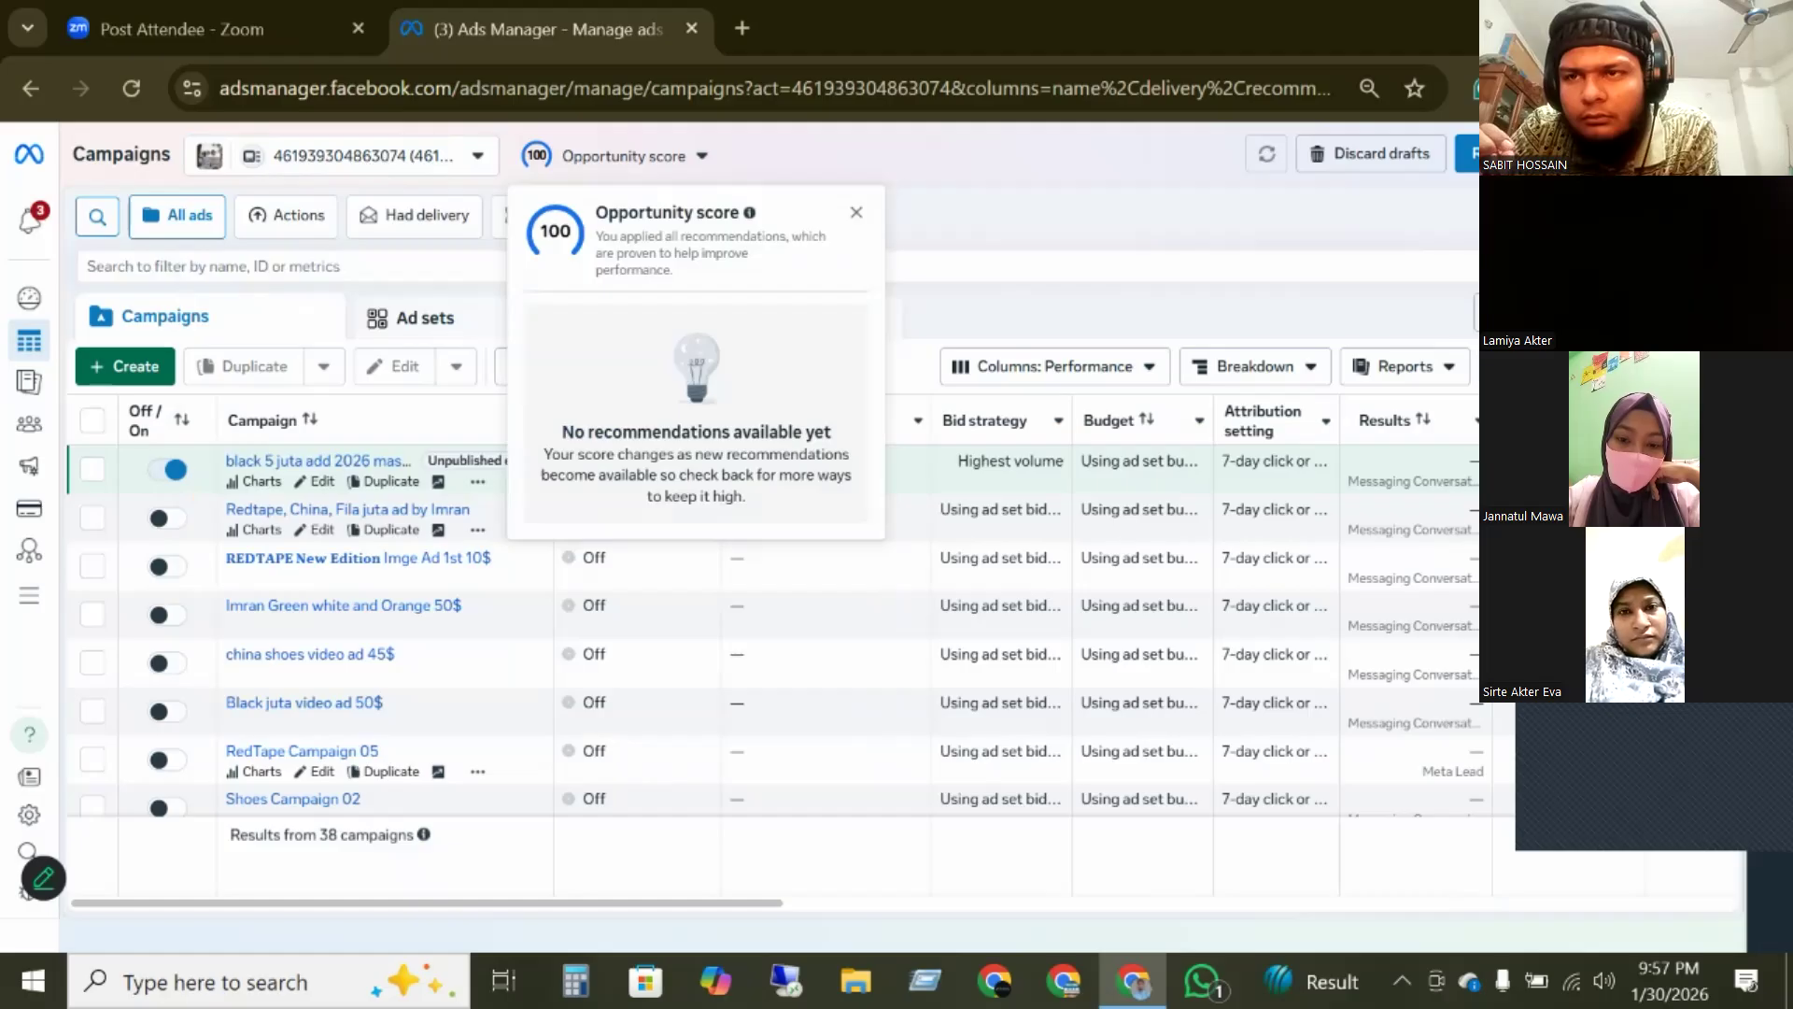
click(857, 213)
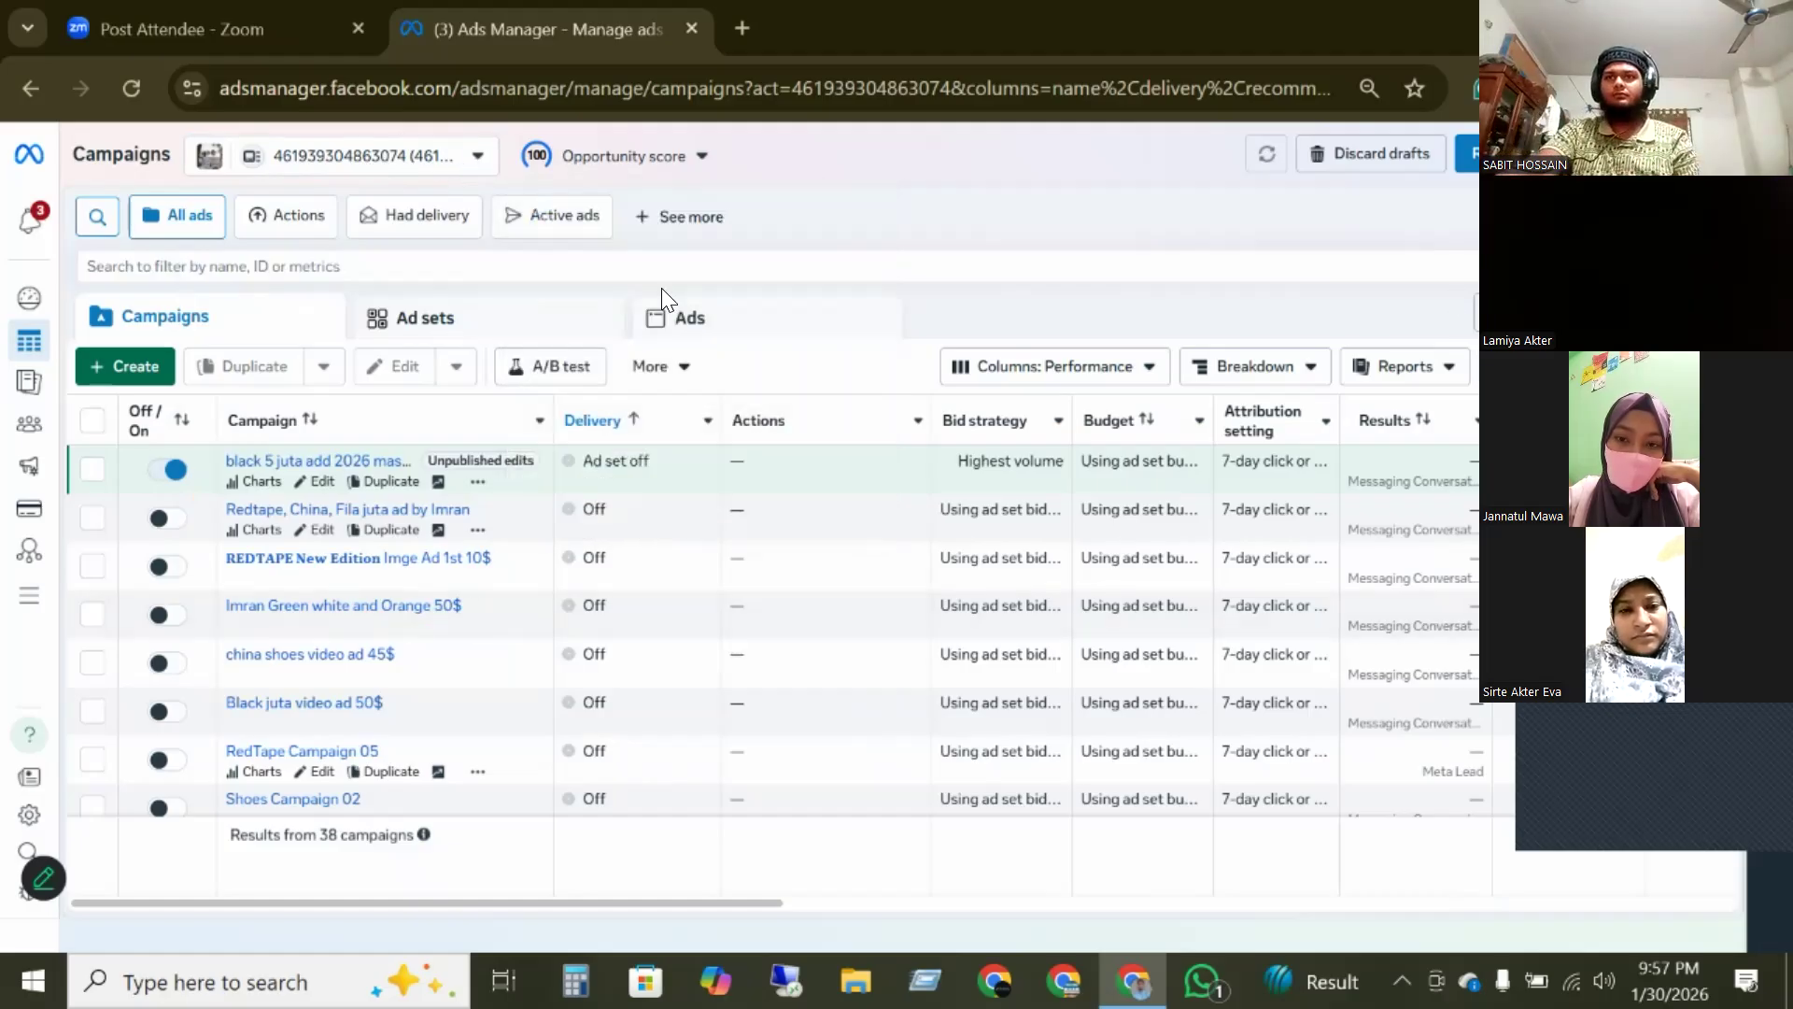
- Switch to the BD Marketing Agency ad account to view its campaigns
click(477, 156)
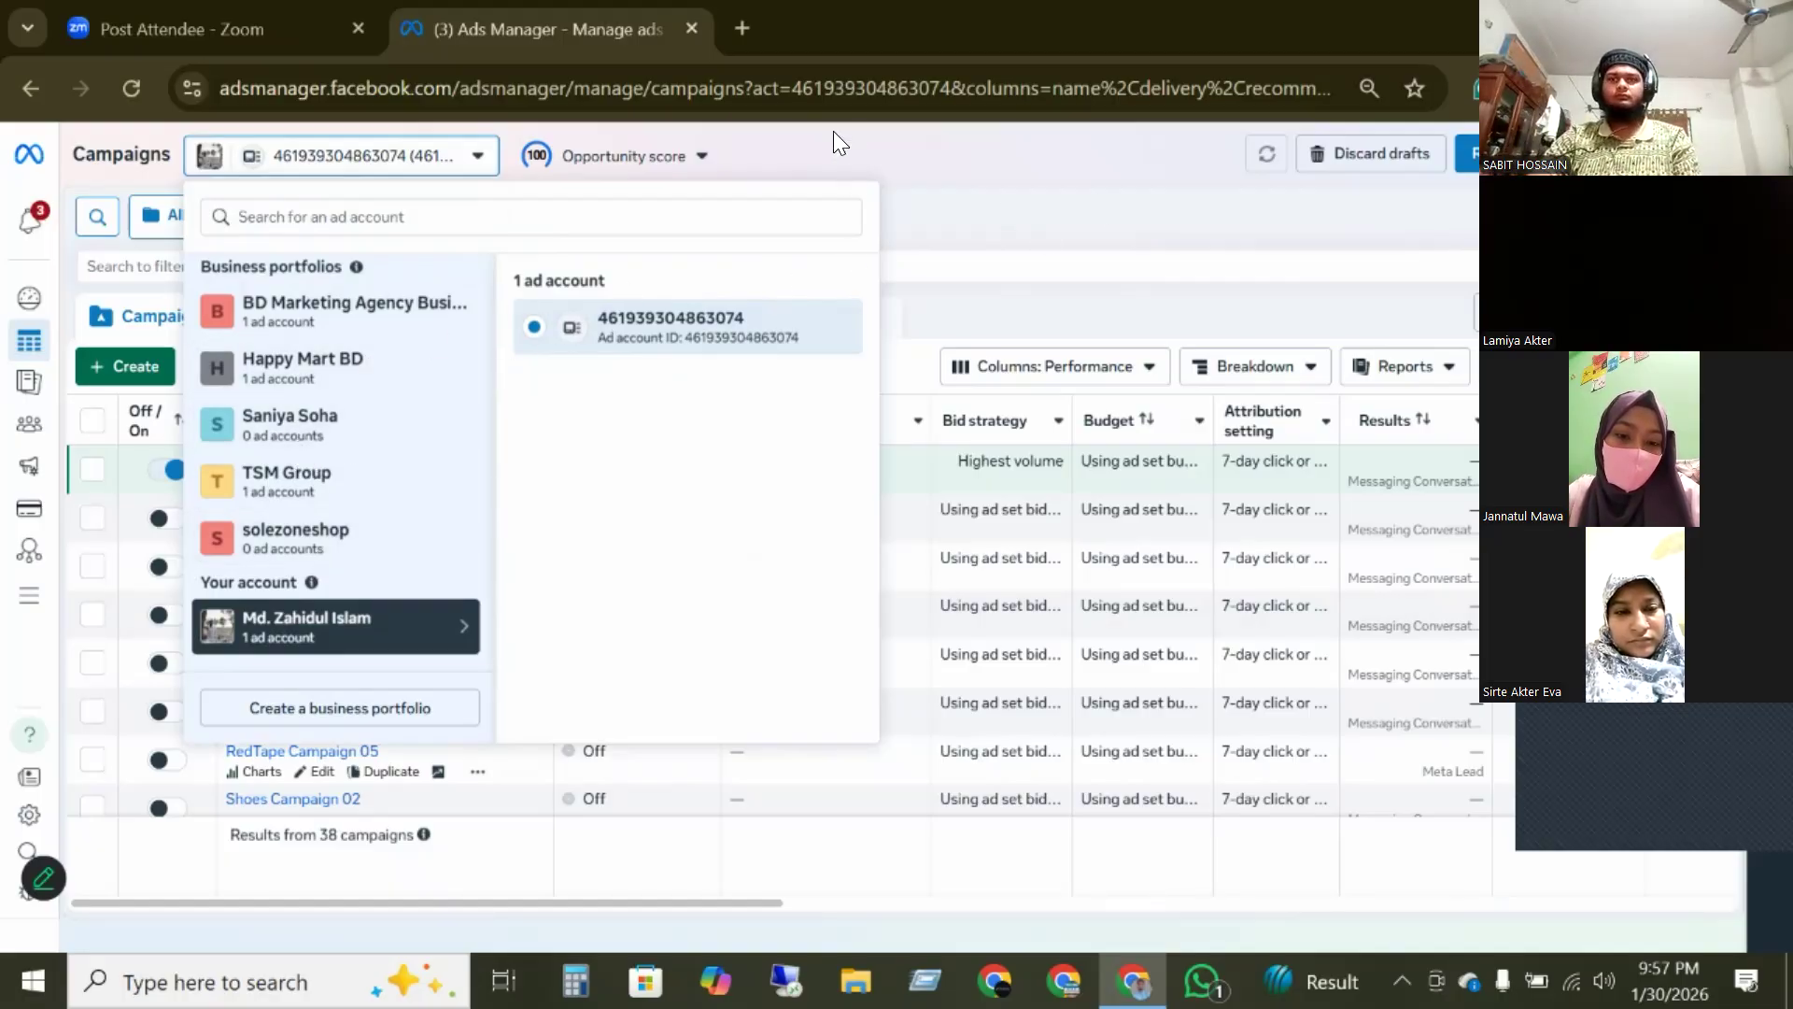
click(334, 315)
click(684, 383)
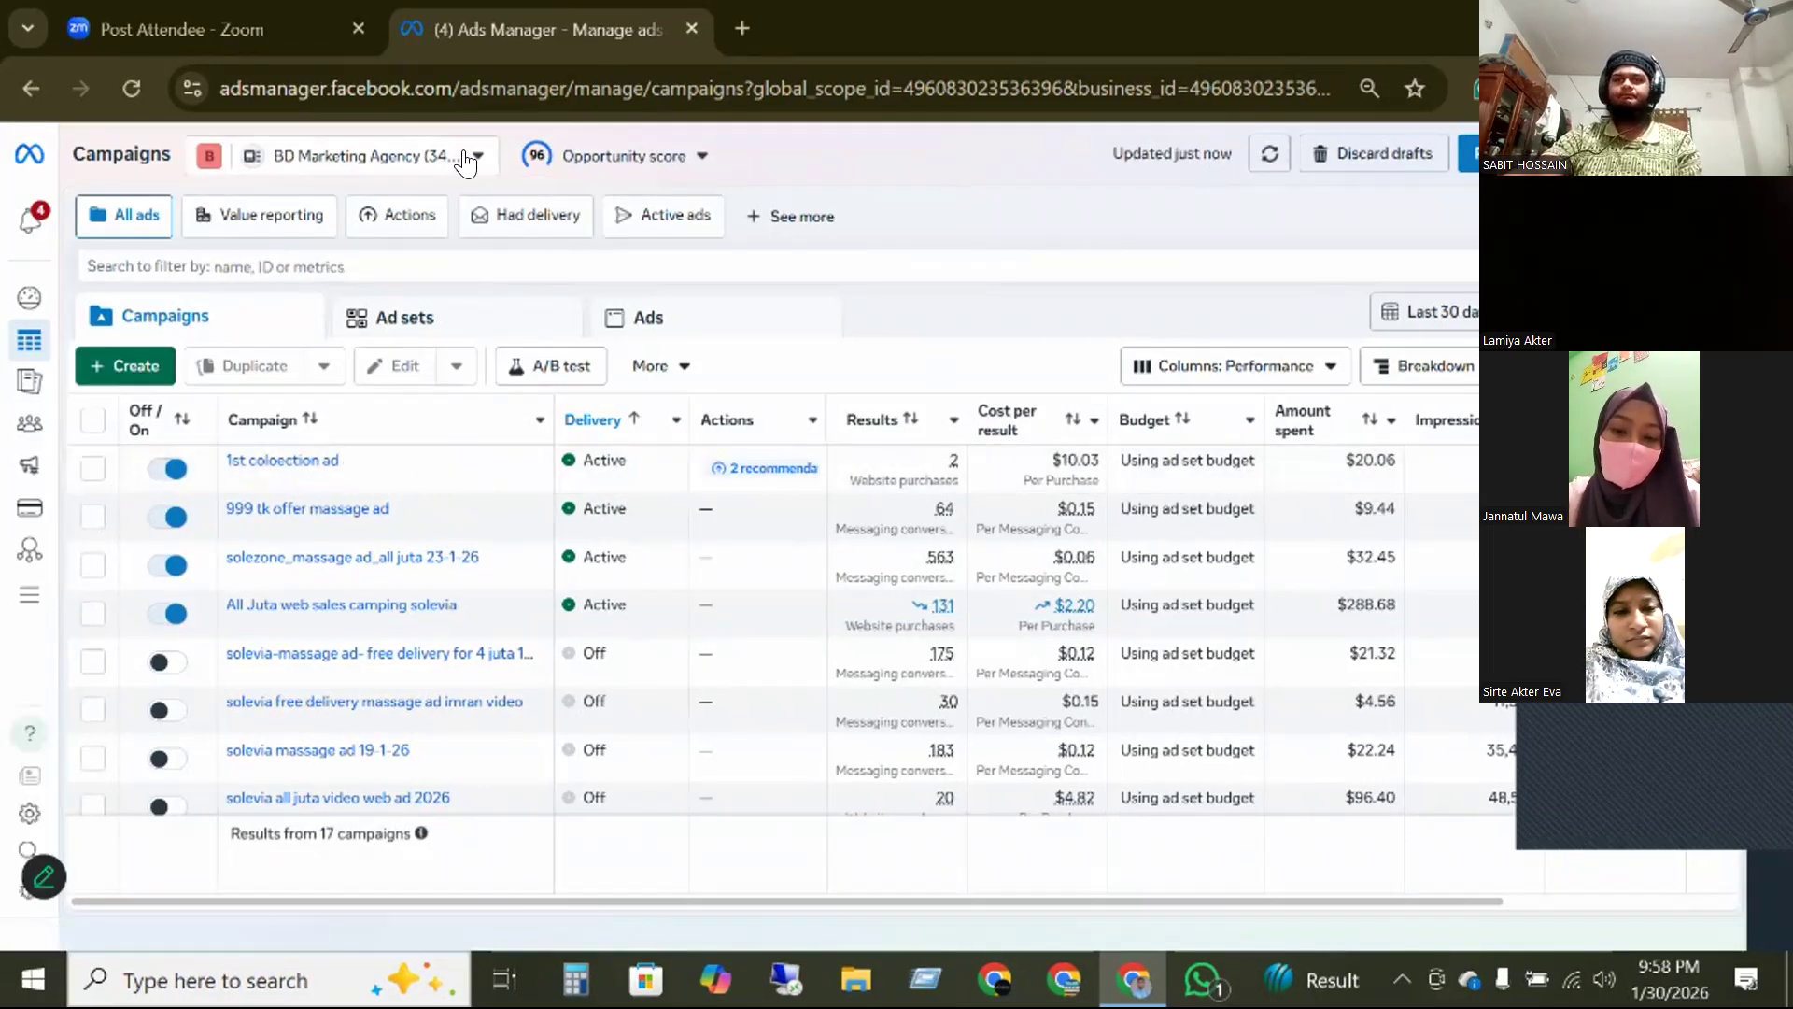
- Switch to the TSM Group ad account and look through its campaign list
click(470, 157)
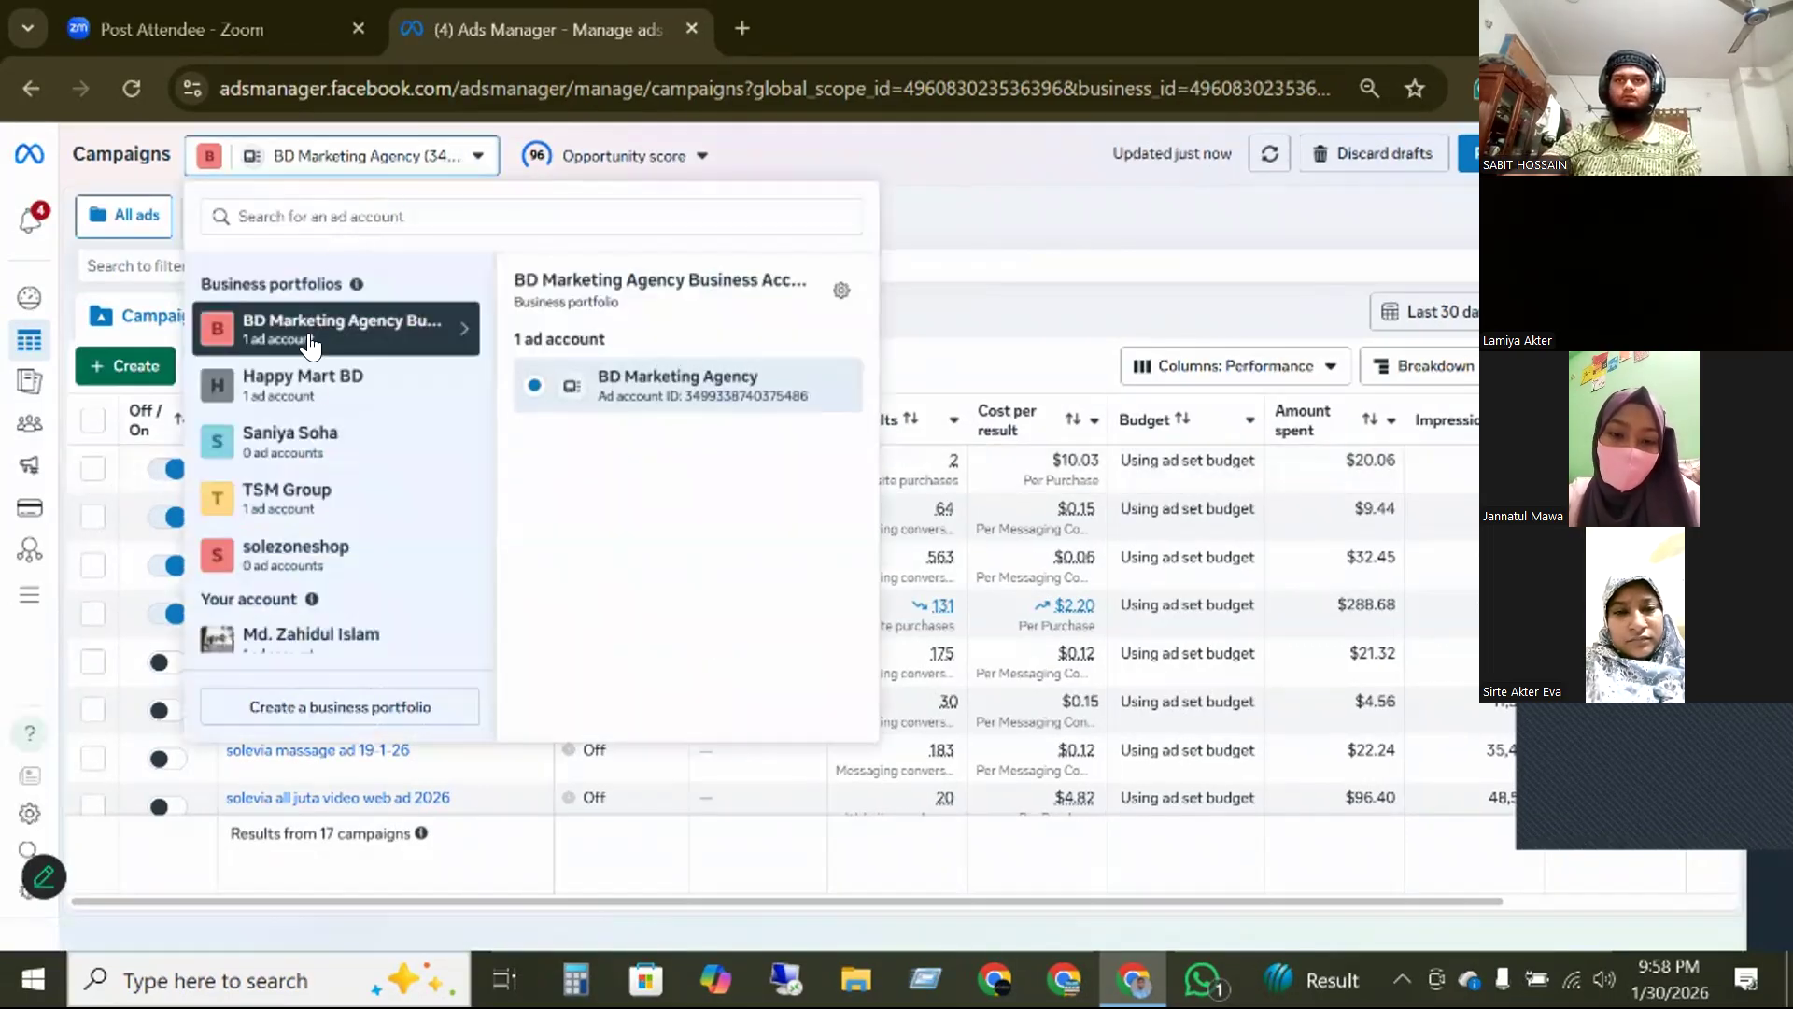
click(273, 492)
click(676, 389)
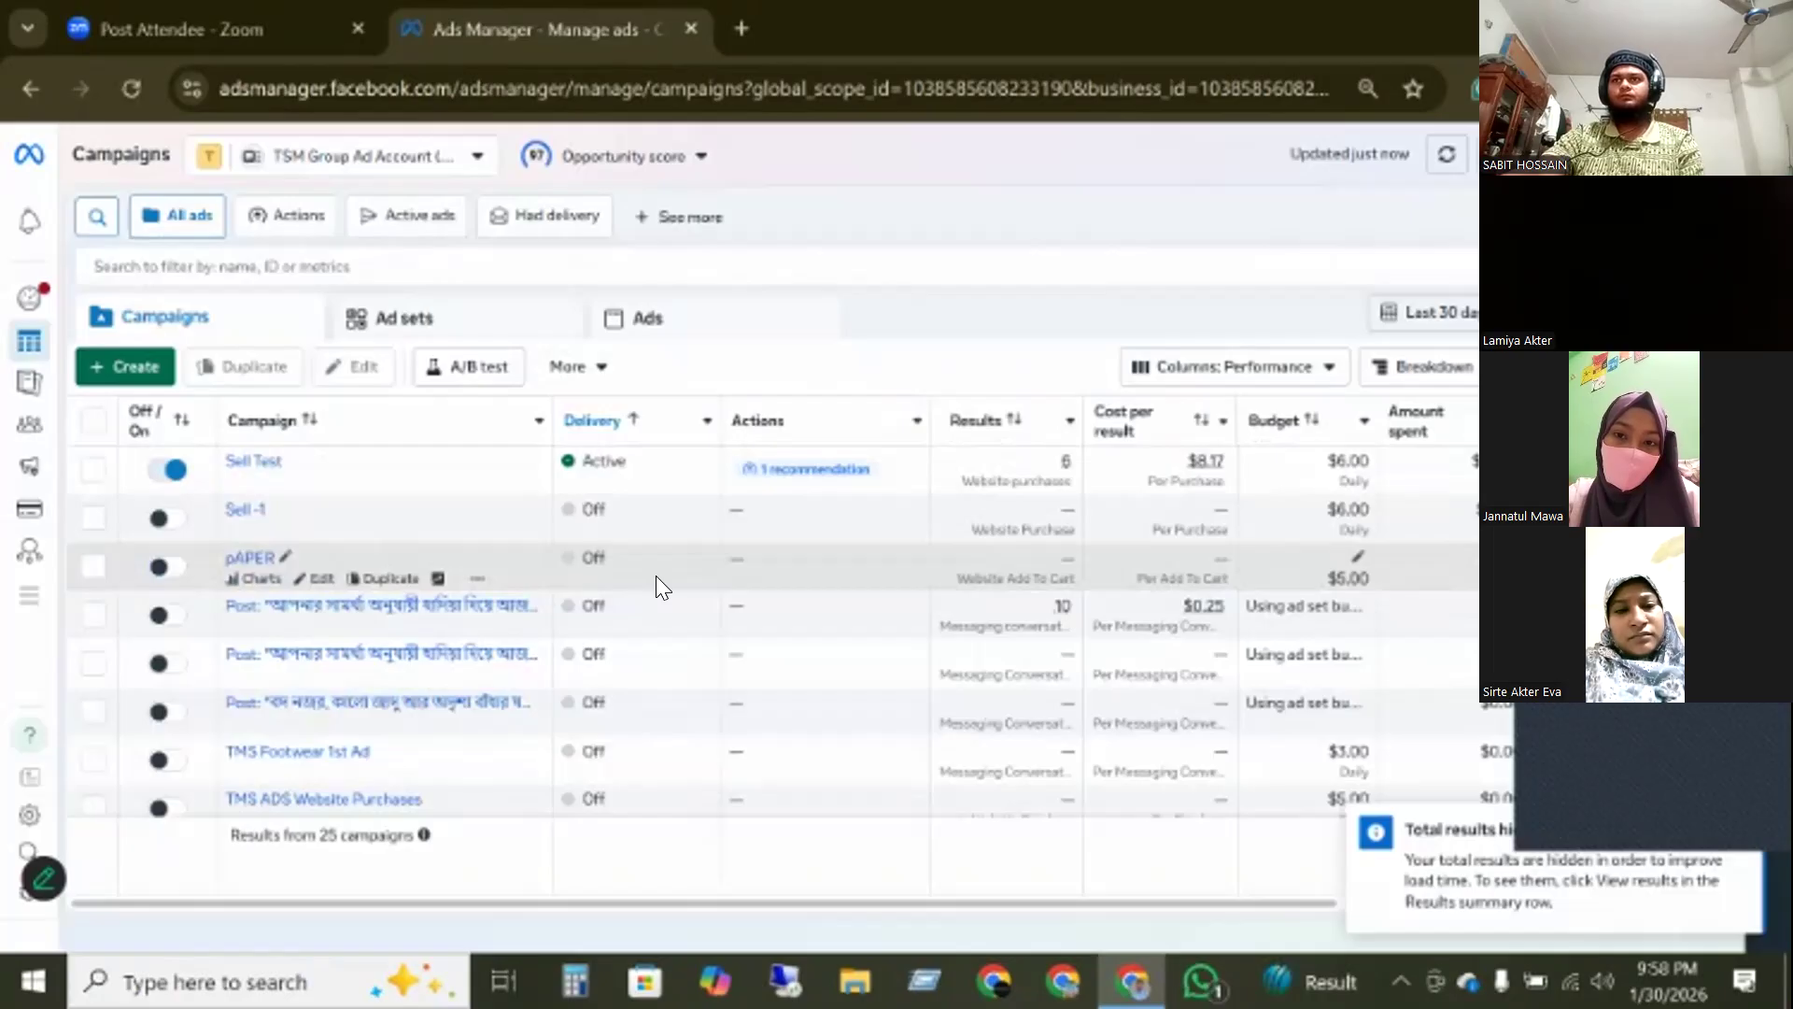
scroll(655, 575, down, 7)
scroll(655, 575, up, 7)
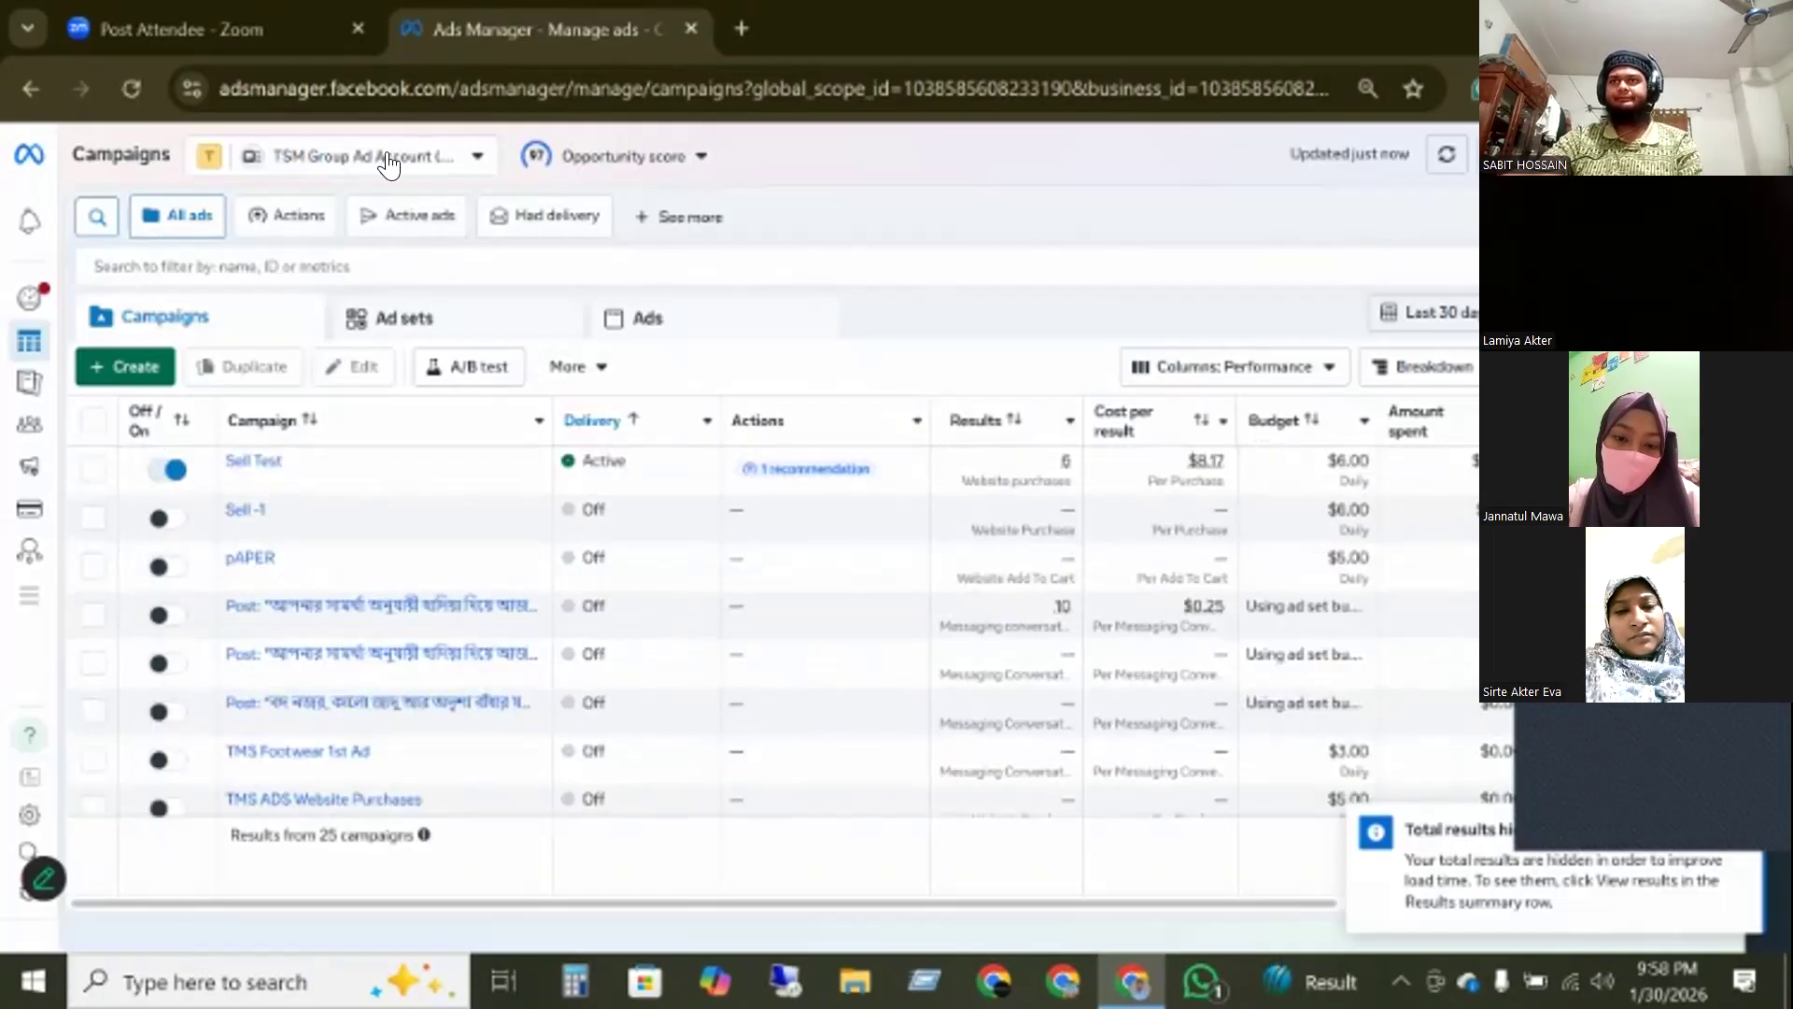
- Switch back to the personal ad account listed under Your account
click(388, 164)
click(286, 640)
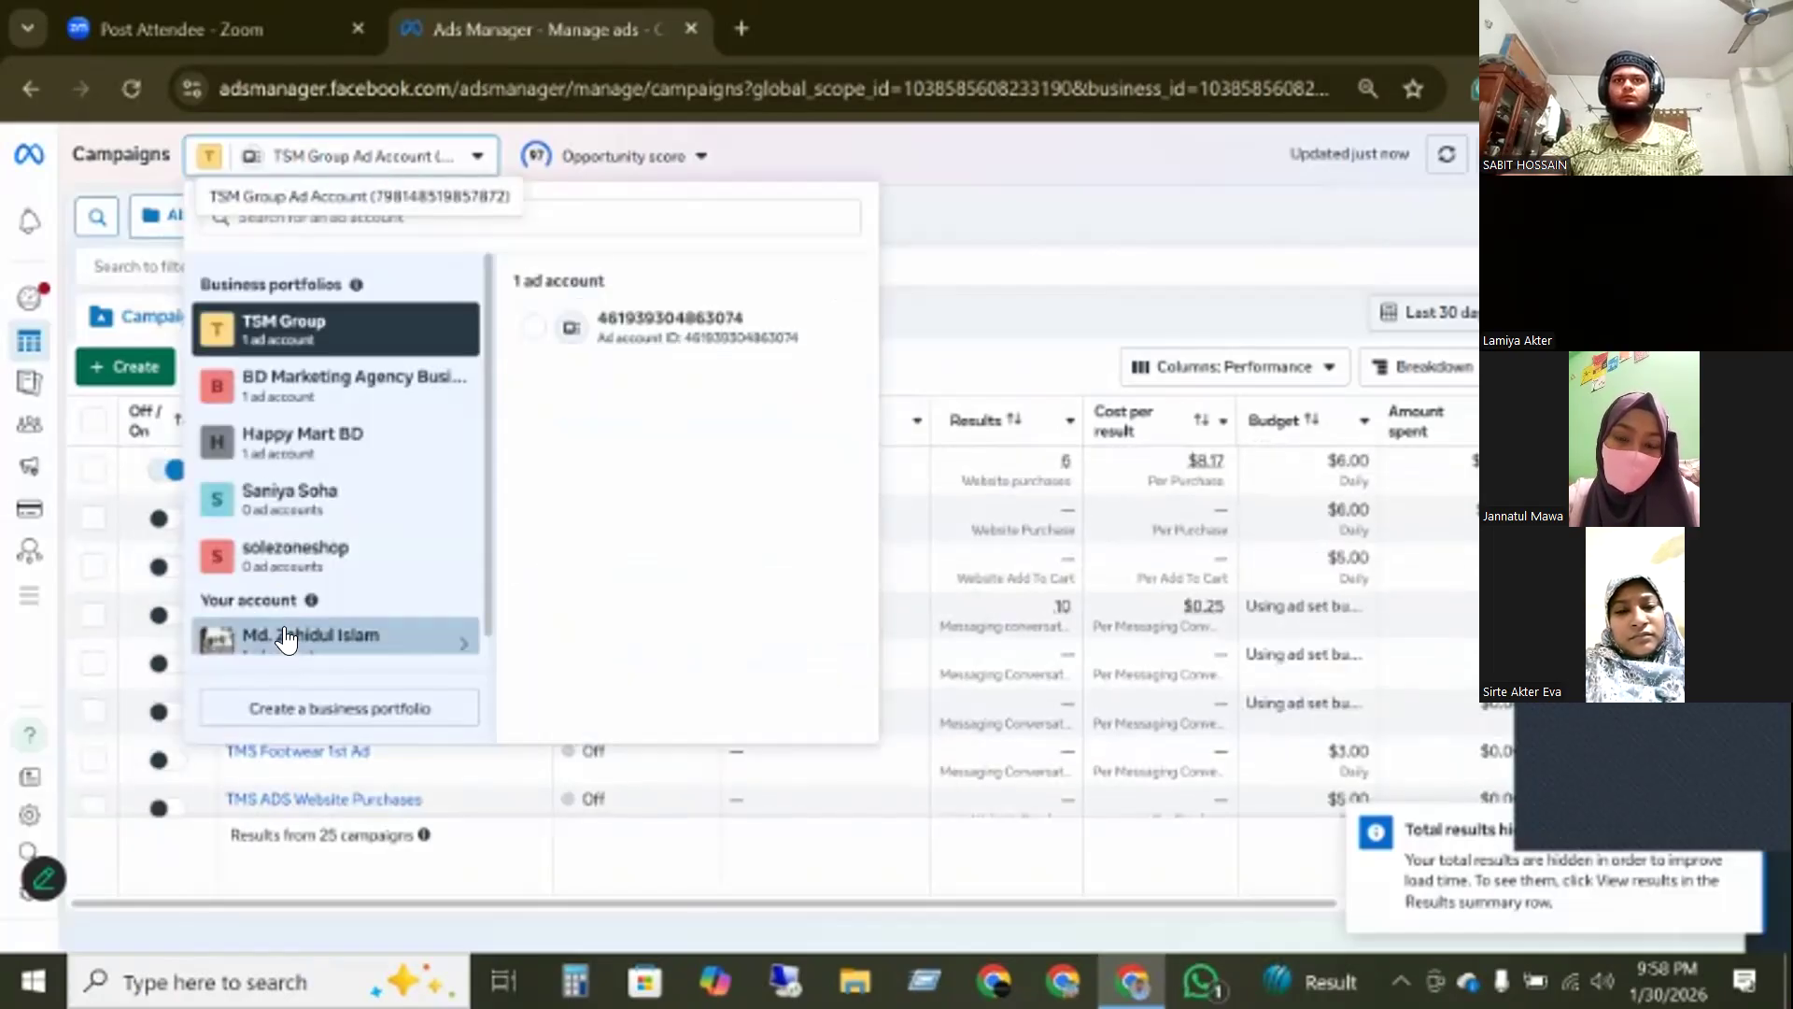
click(696, 338)
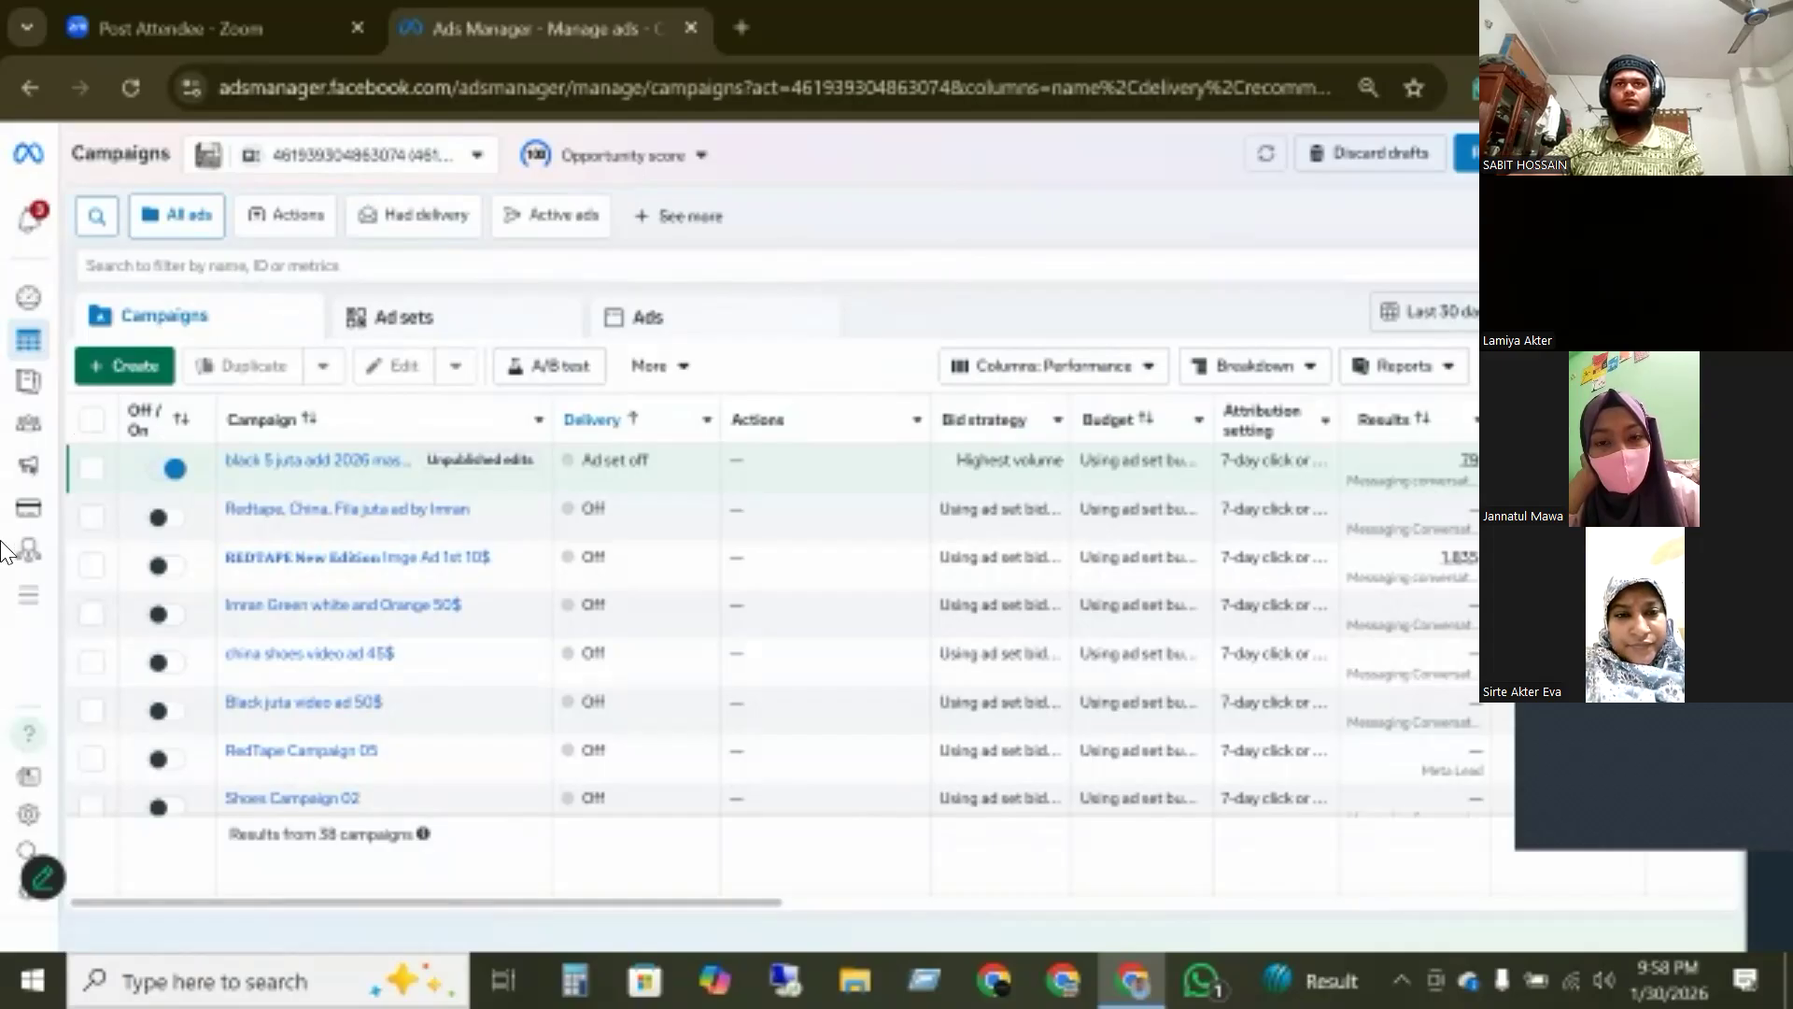
- Open Billing & payments for the personal ad account and review its payment settings and payment methods
mouse_move(38, 543)
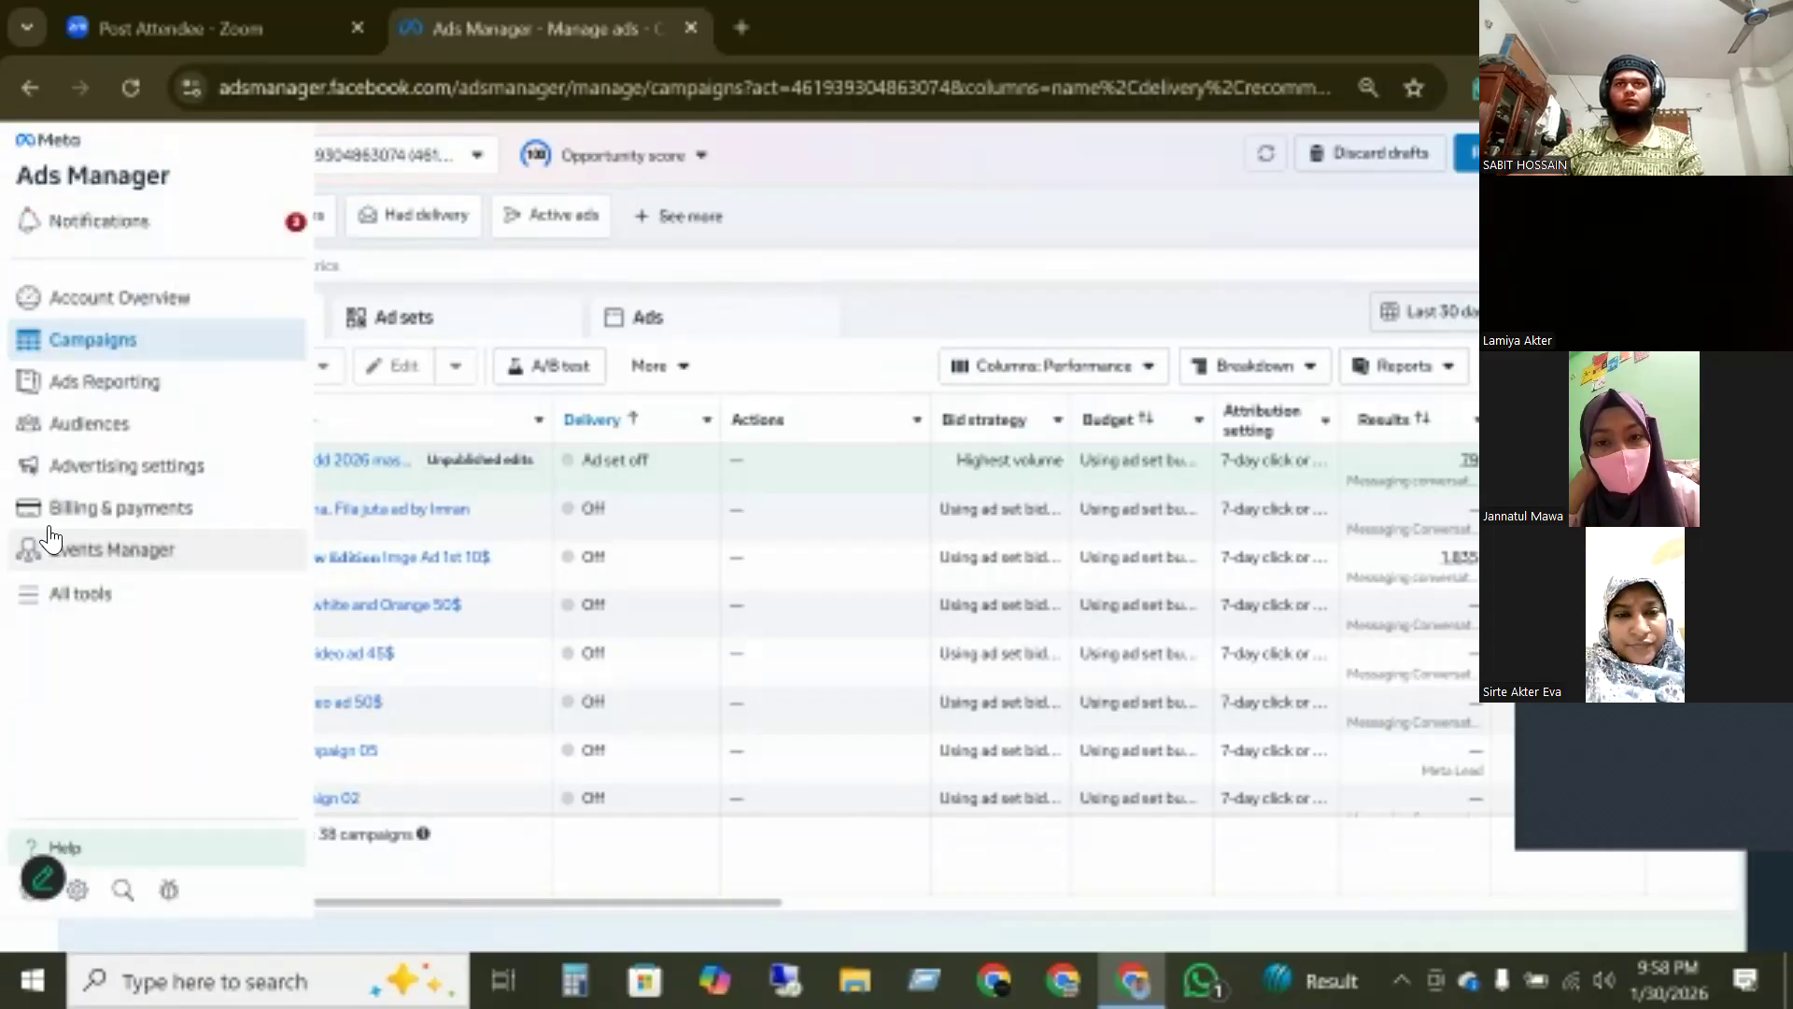
click(129, 515)
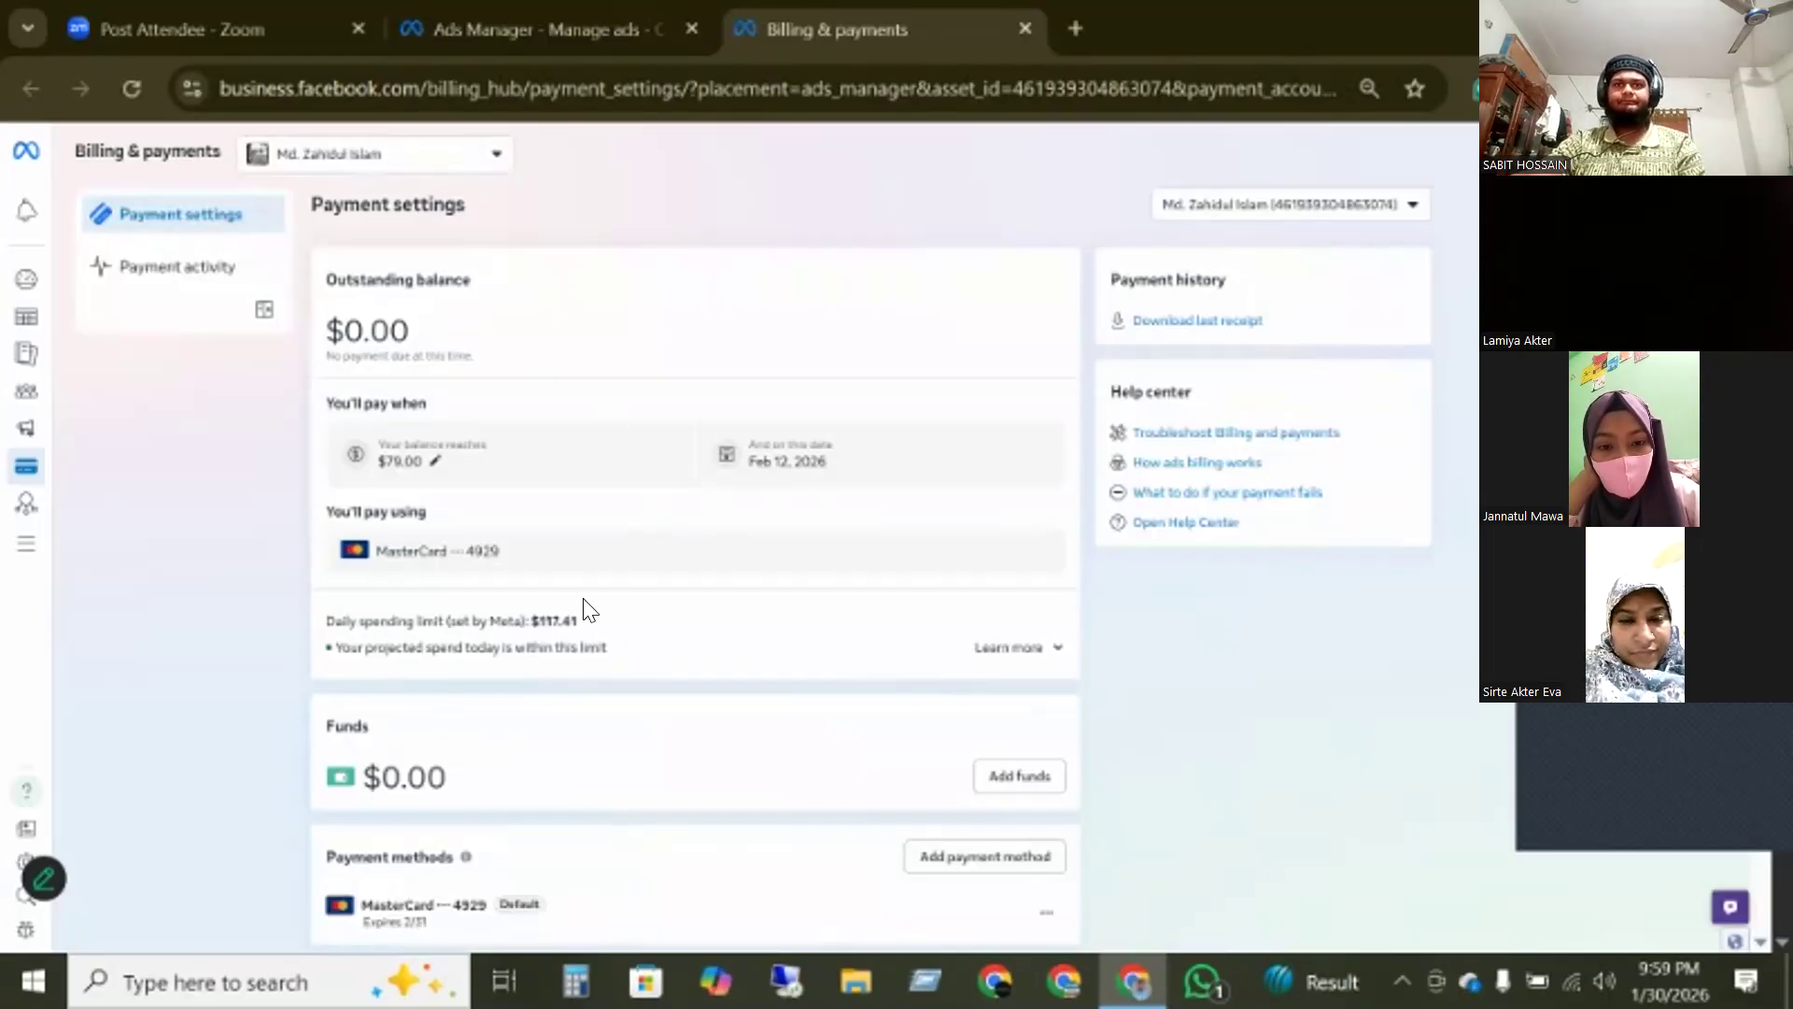
scroll(713, 633, down, 2)
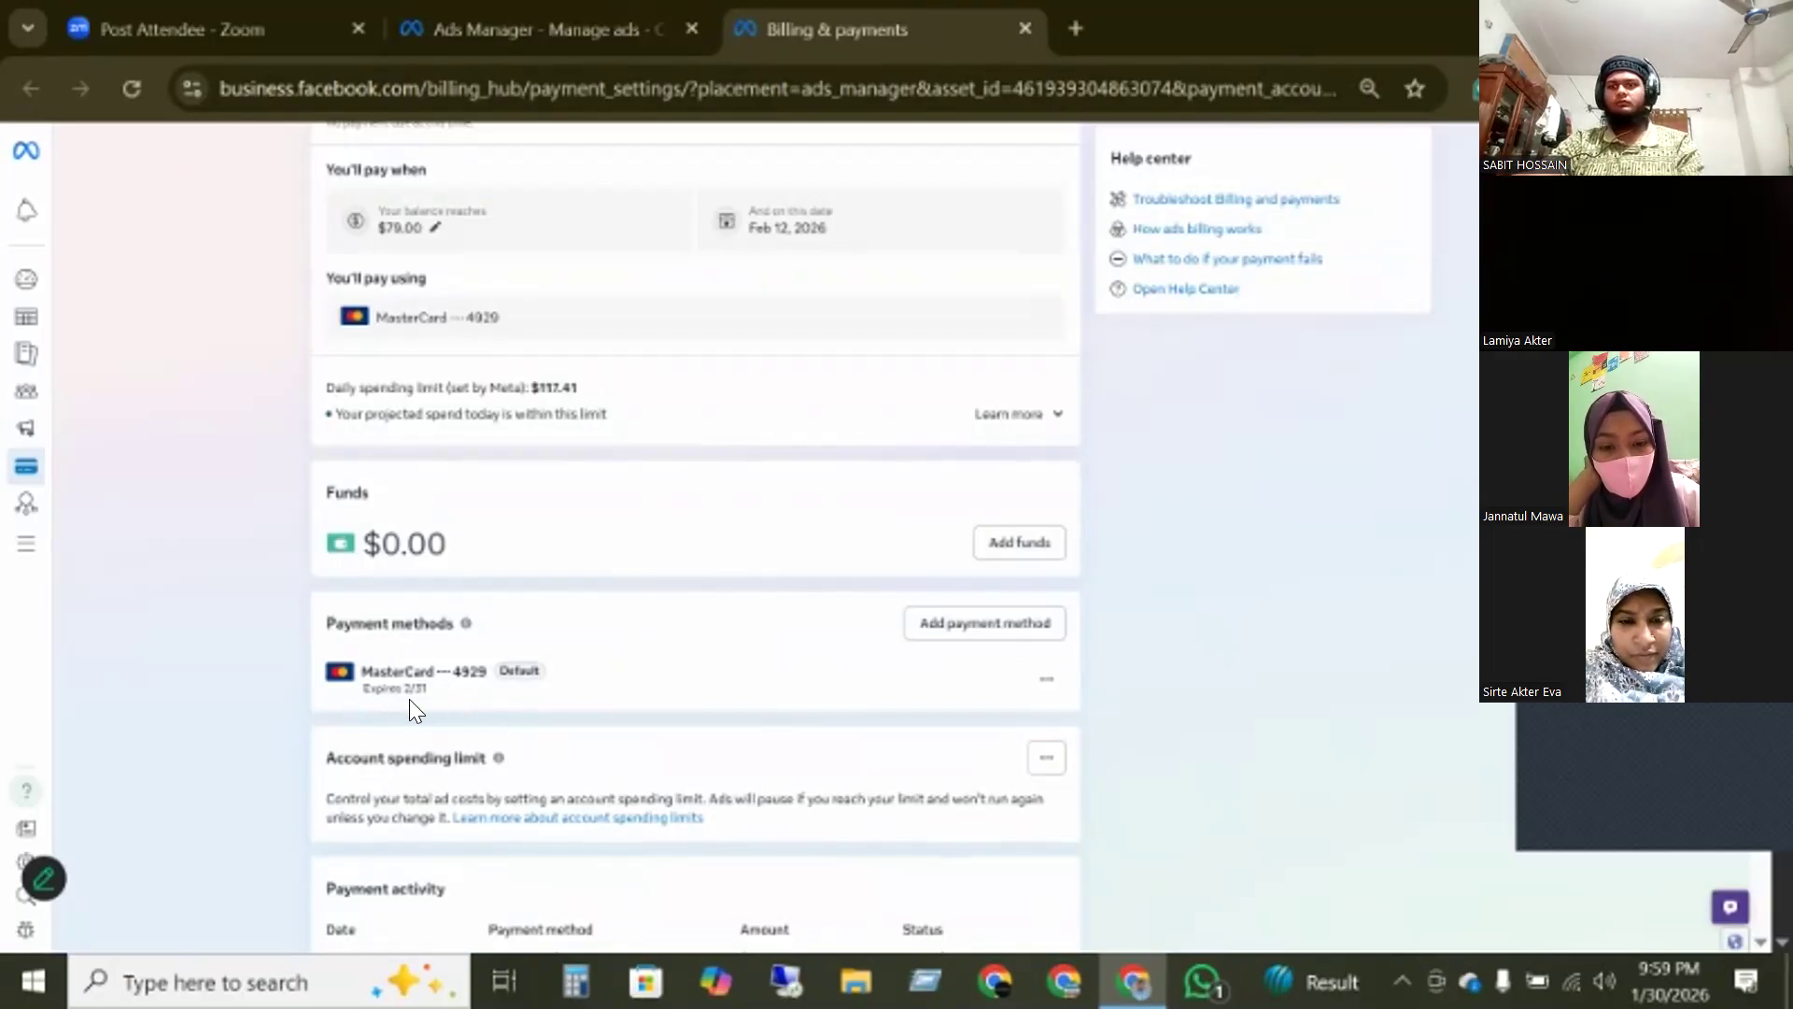
- Examine the debit or credit card form for adding a payment method, leaving it unsaved, and close the billing page
click(965, 636)
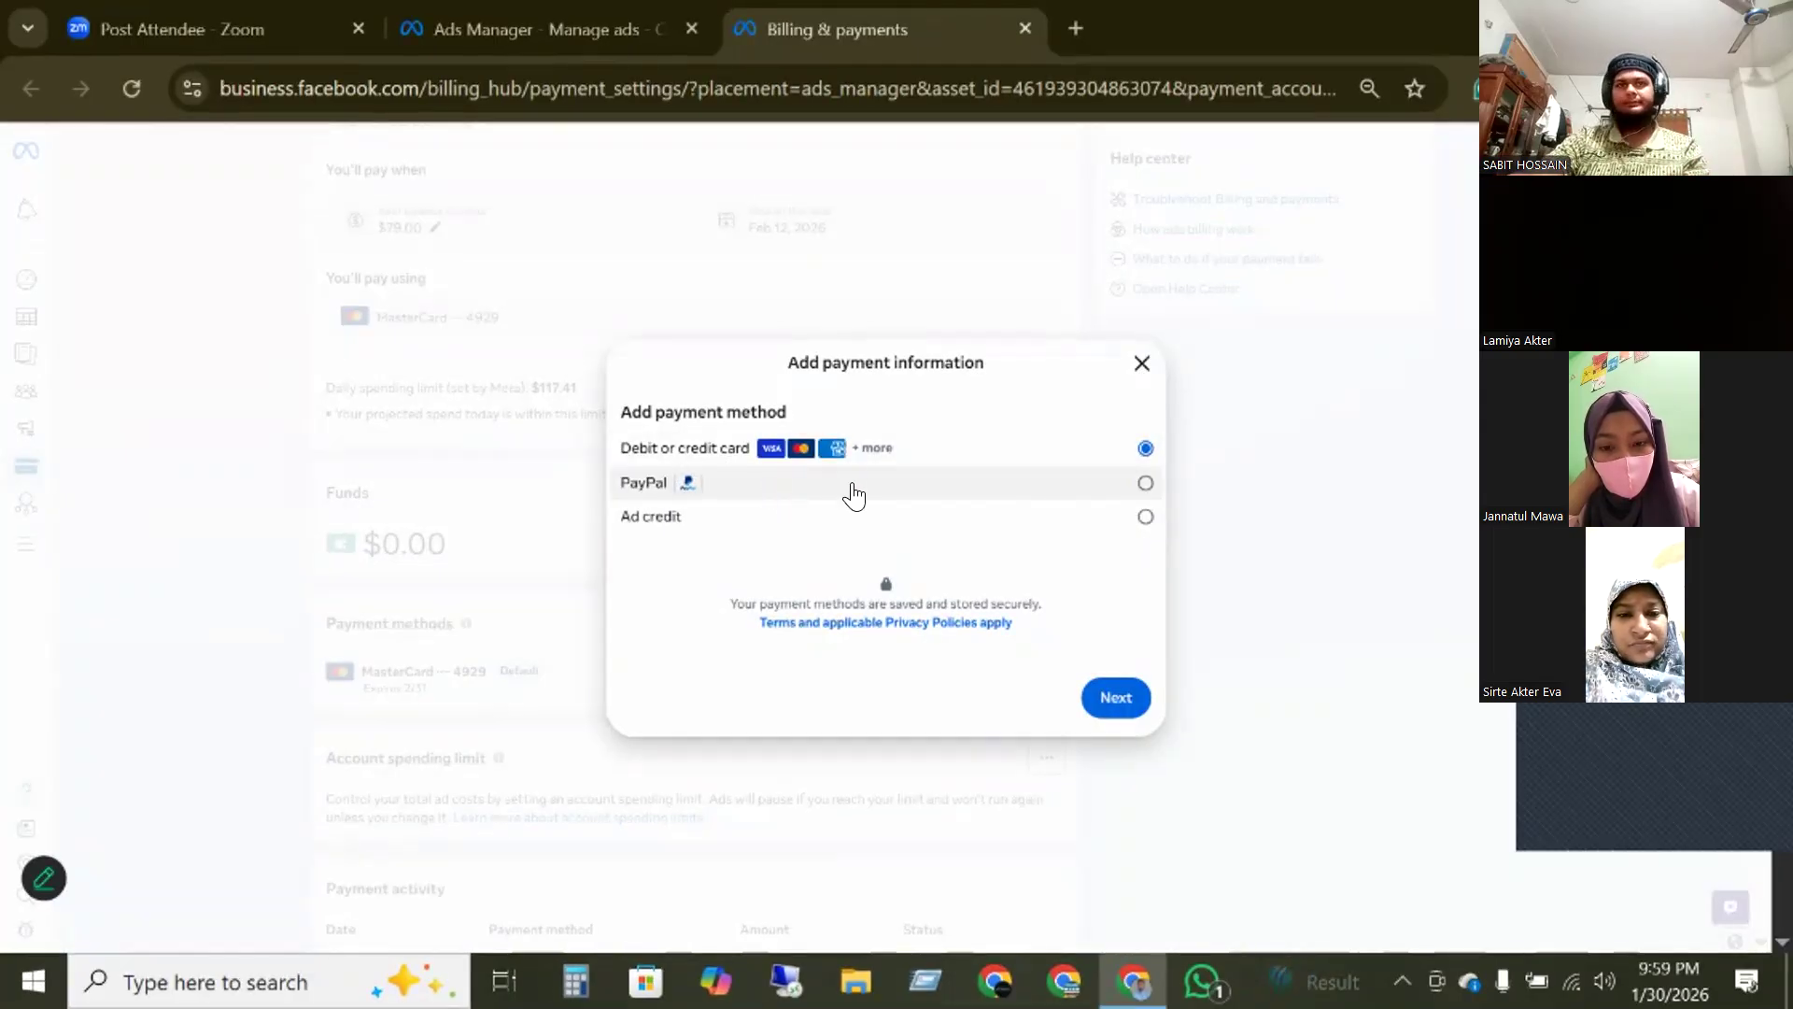
click(1123, 717)
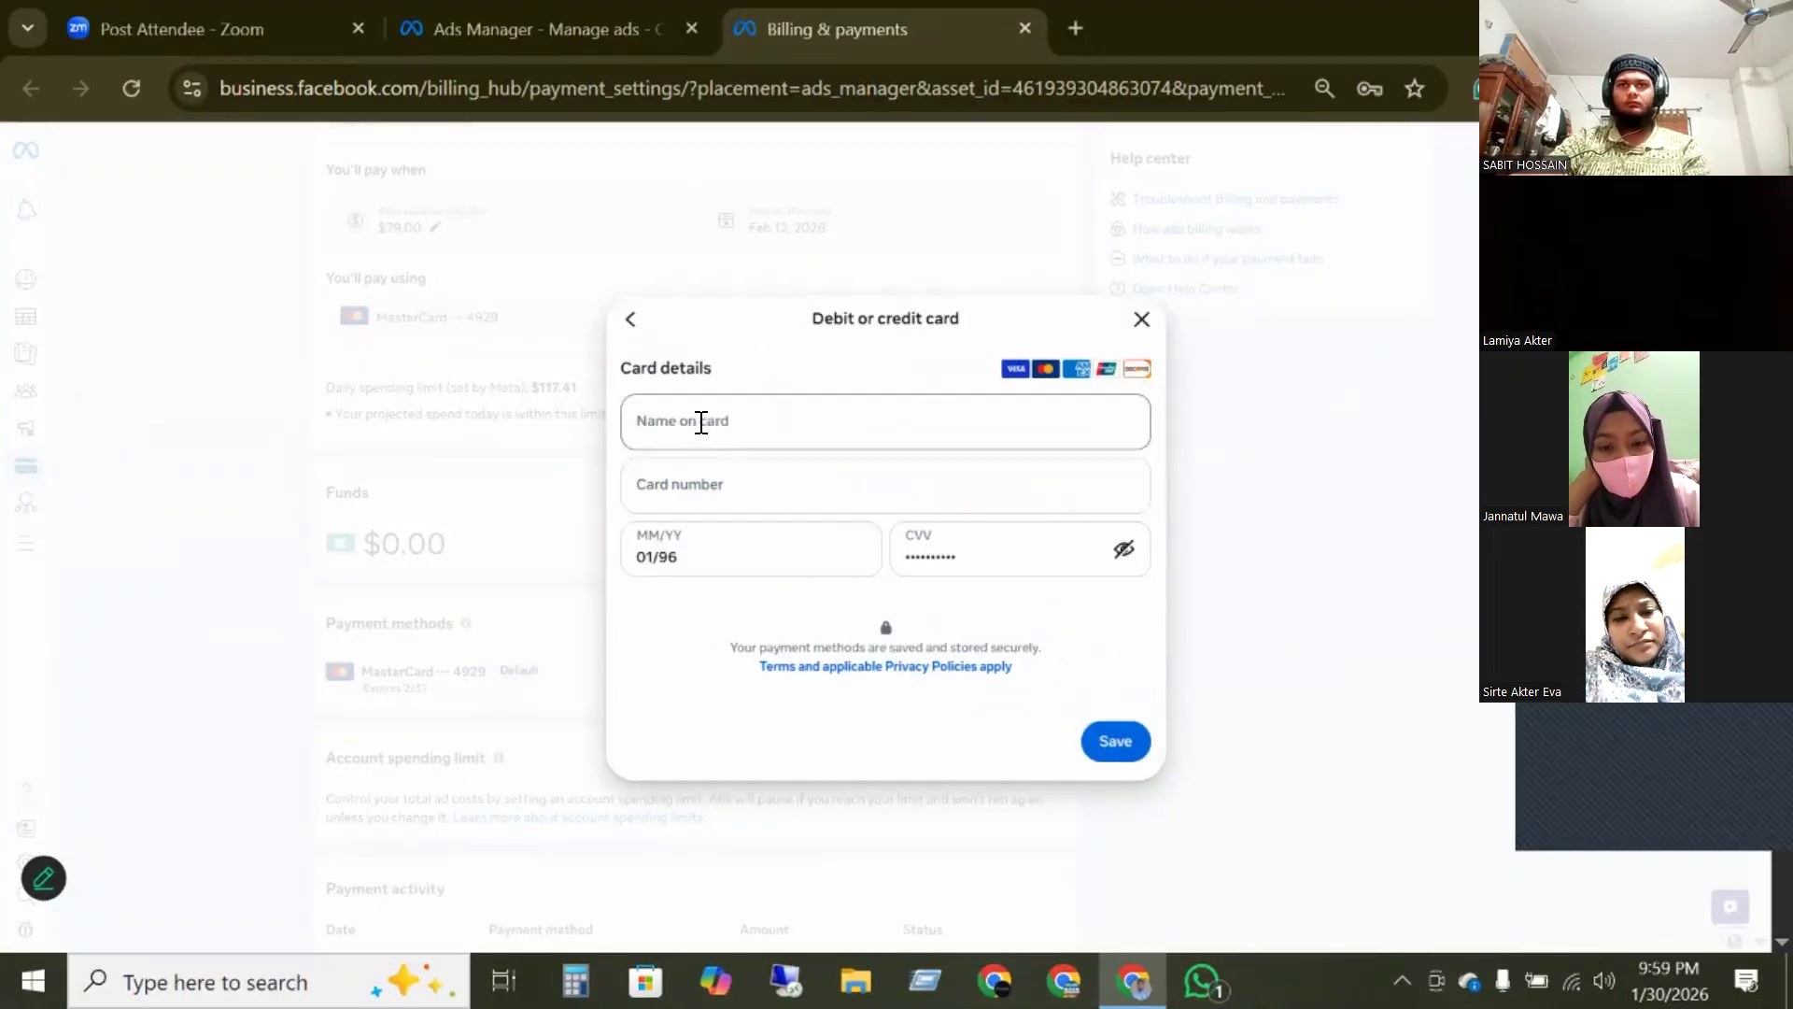
click(701, 422)
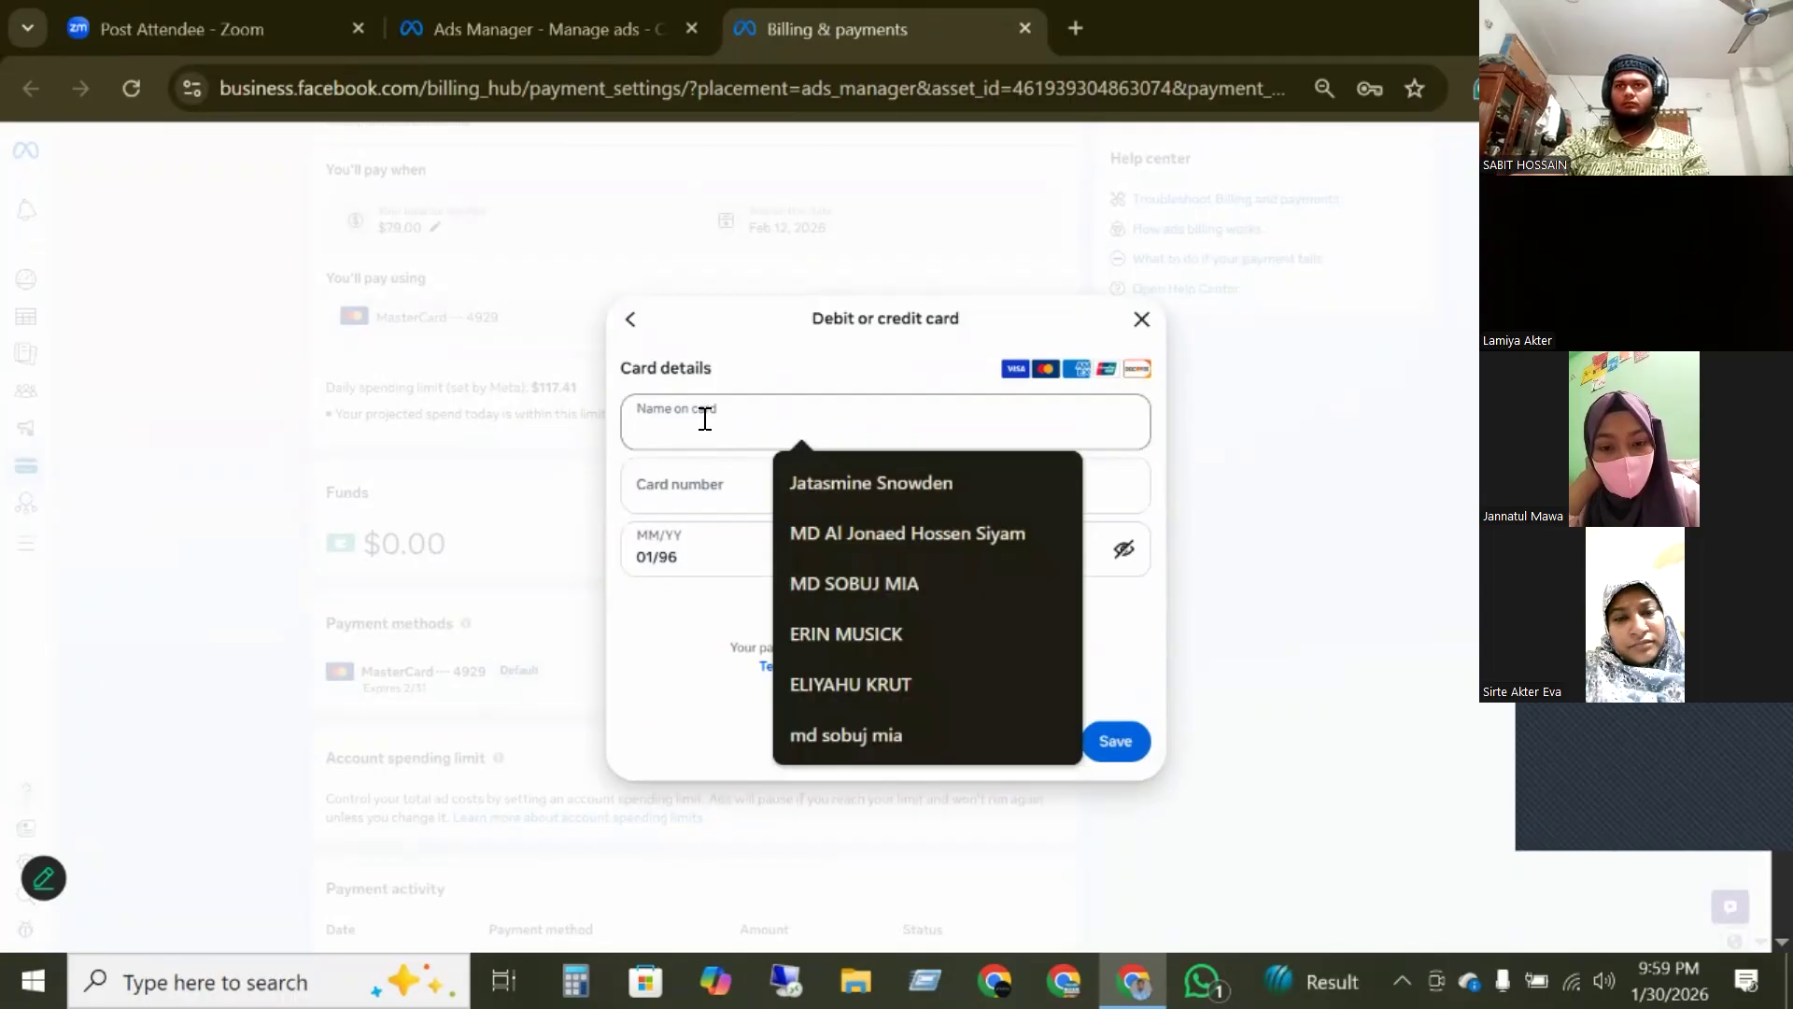
click(756, 355)
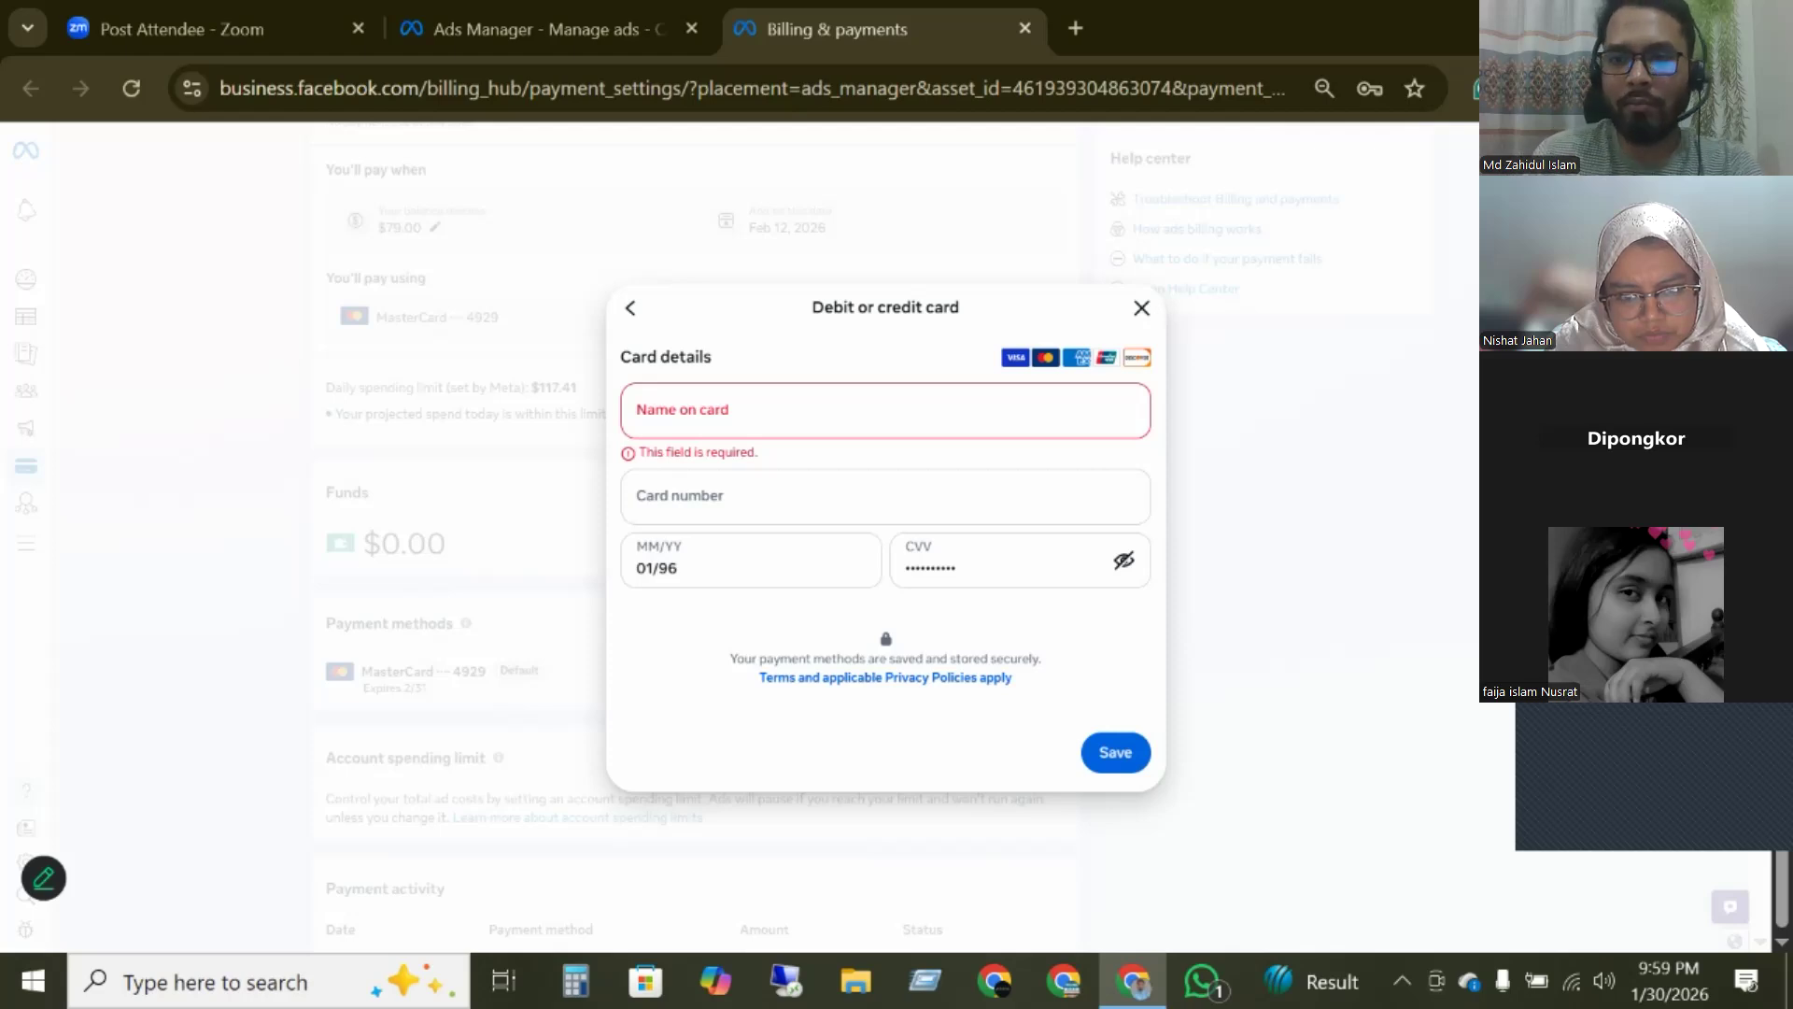
click(720, 489)
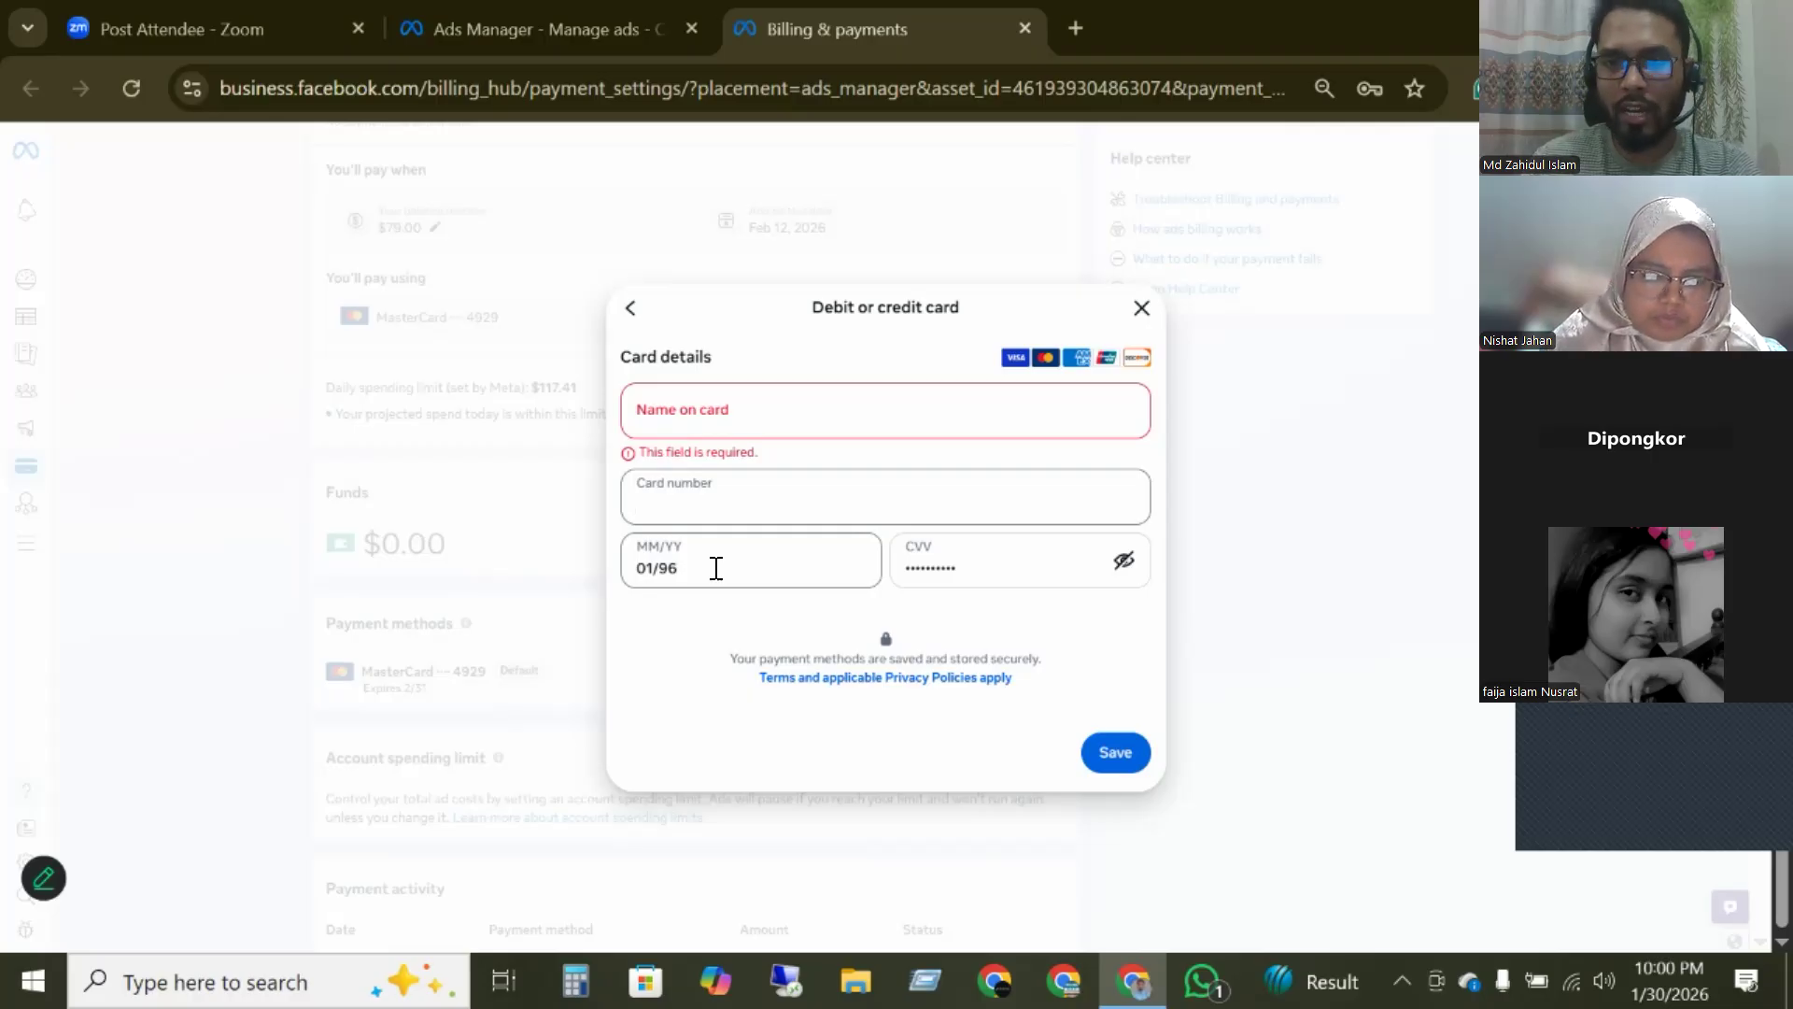
click(1072, 559)
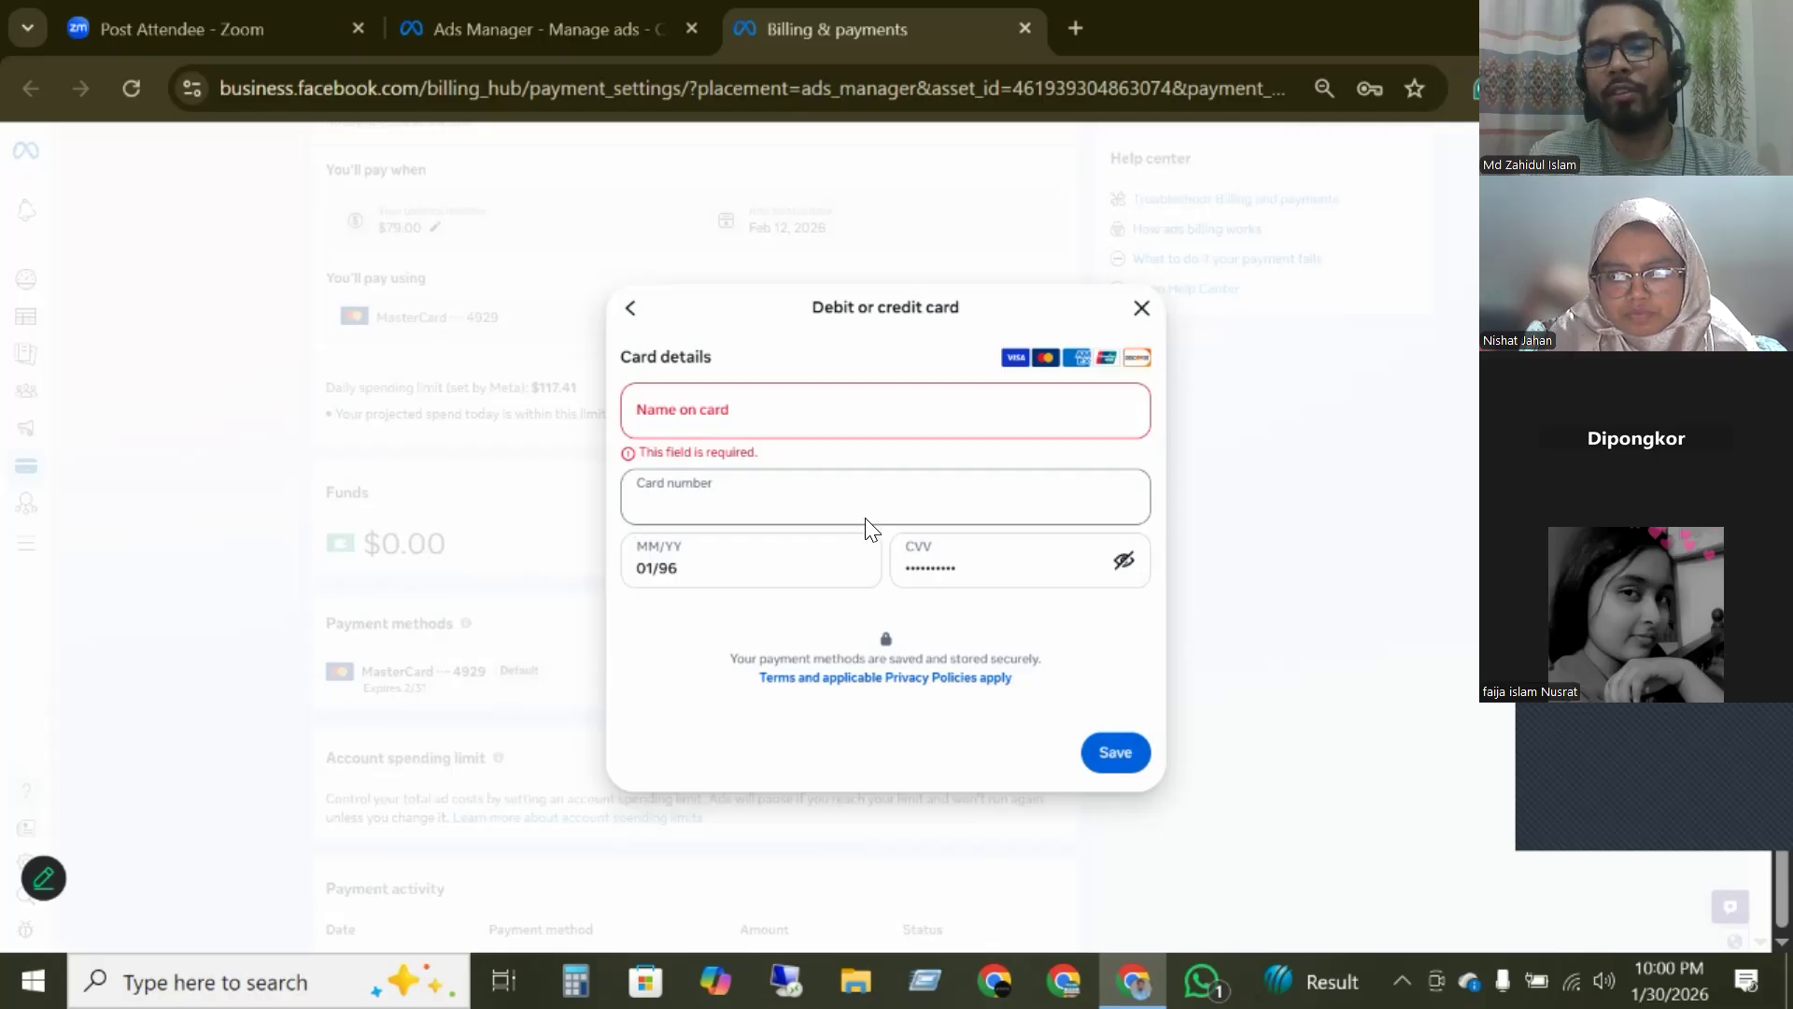
click(1142, 307)
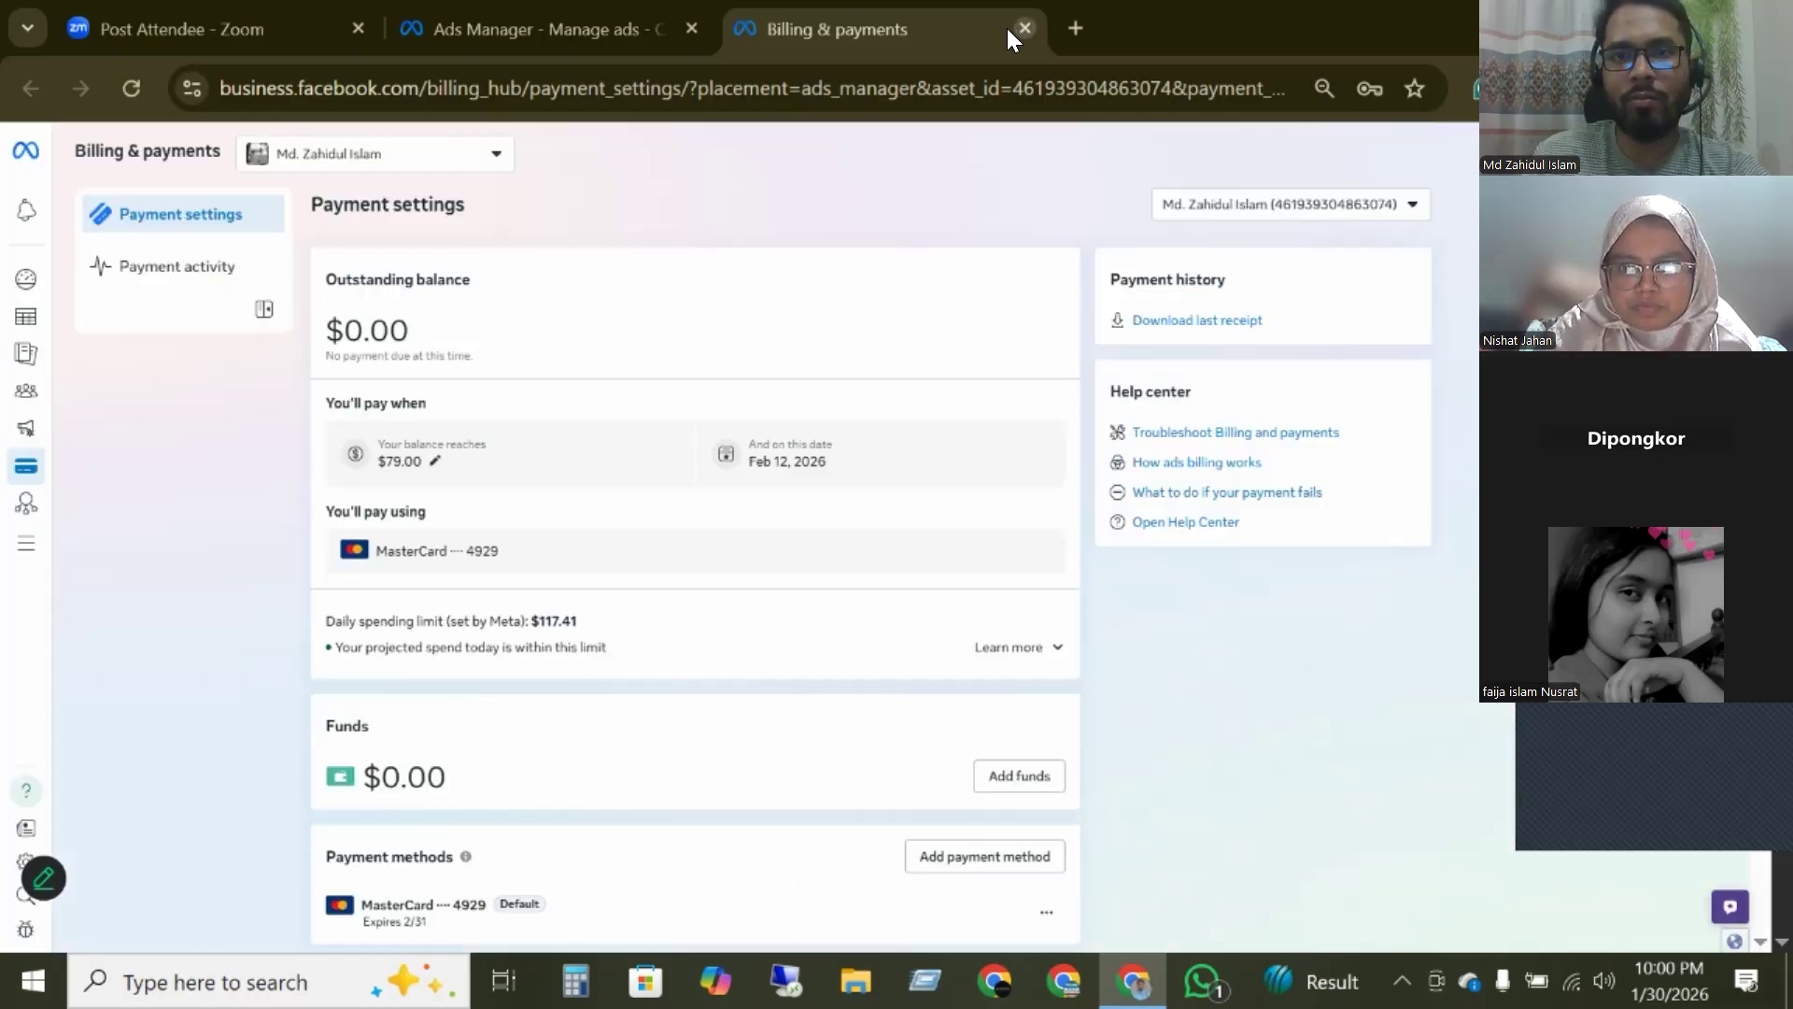
click(1024, 30)
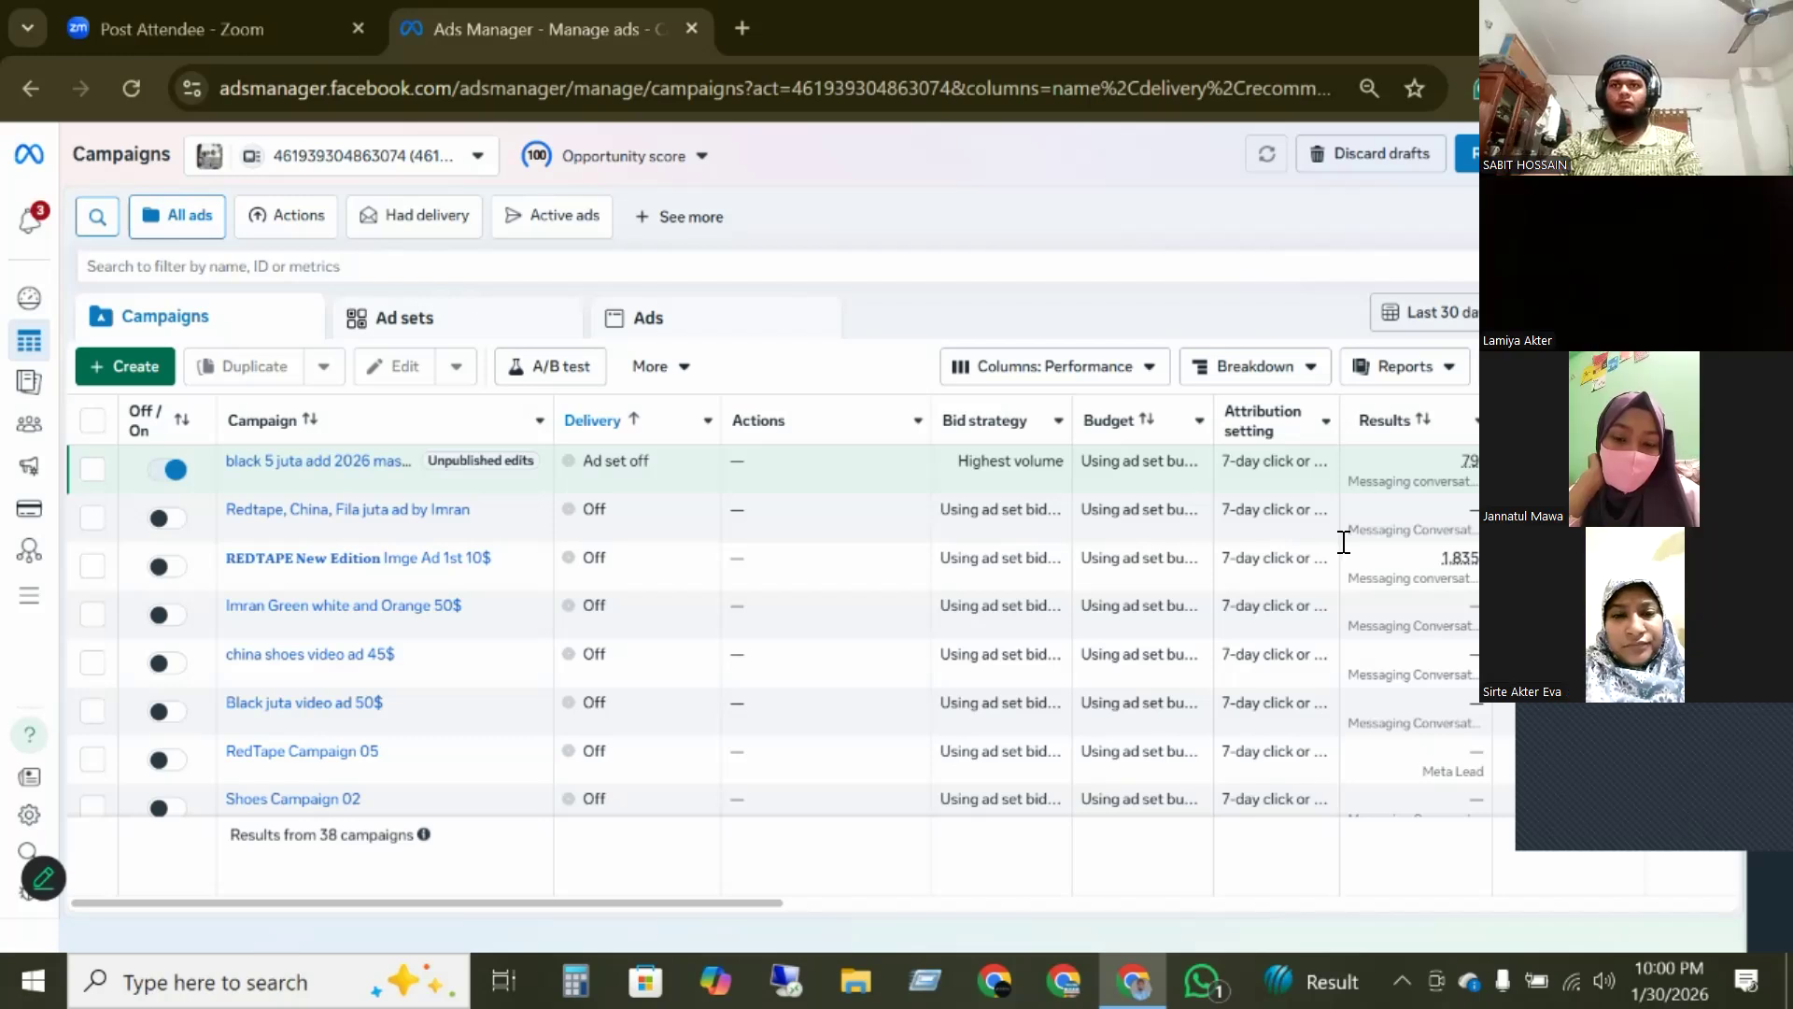
- Start creating a new campaign in the personal ad account
click(135, 368)
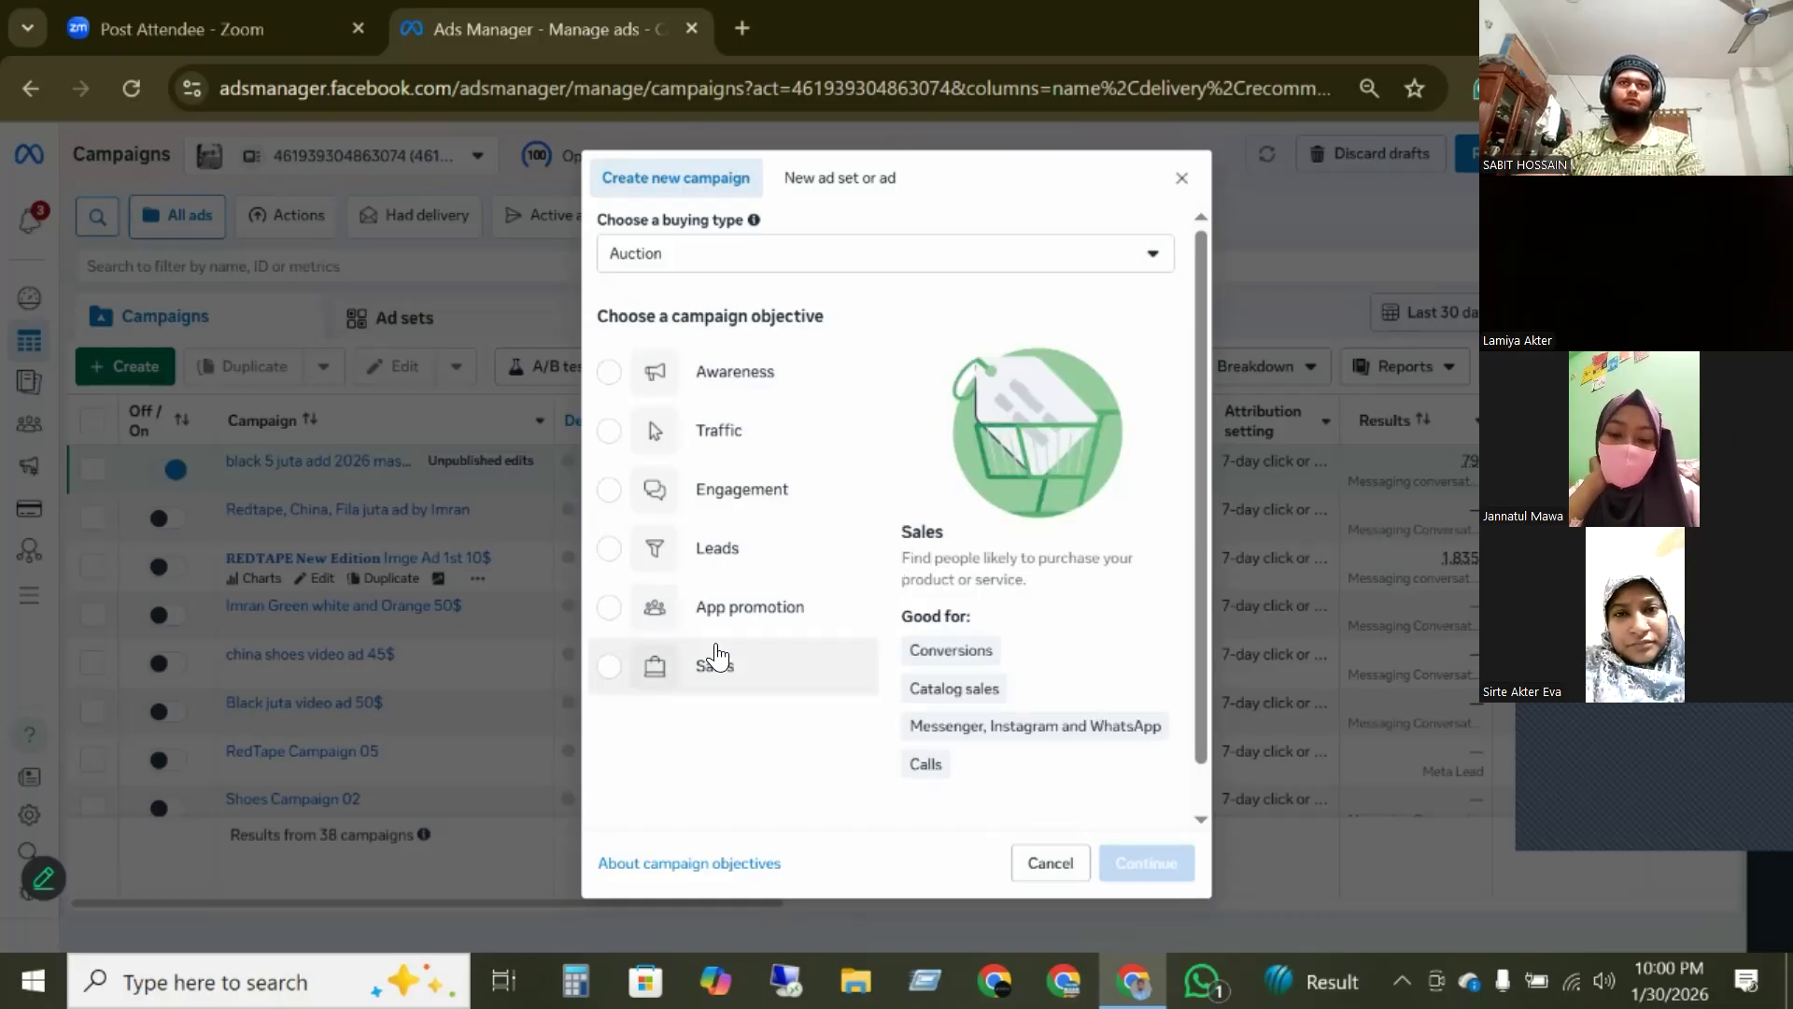
- Hide the floating meeting controls of the Zoom screen share
mouse_move(1137, 113)
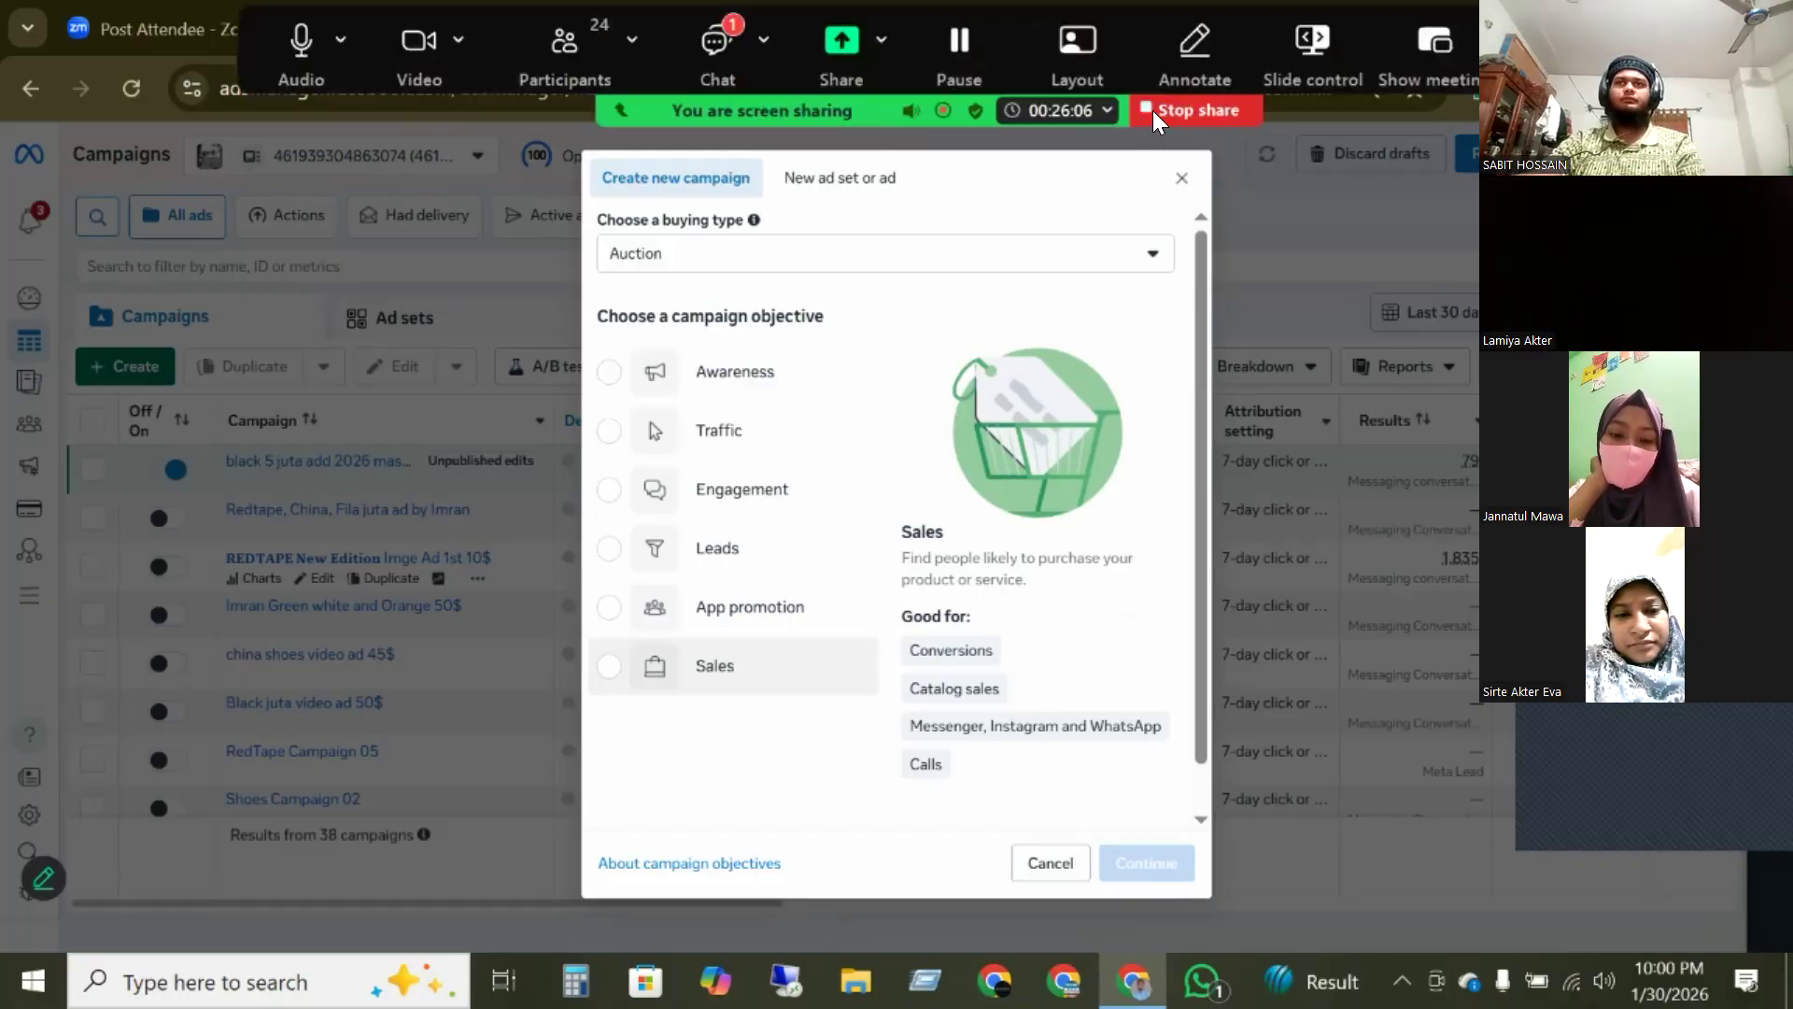
click(1153, 111)
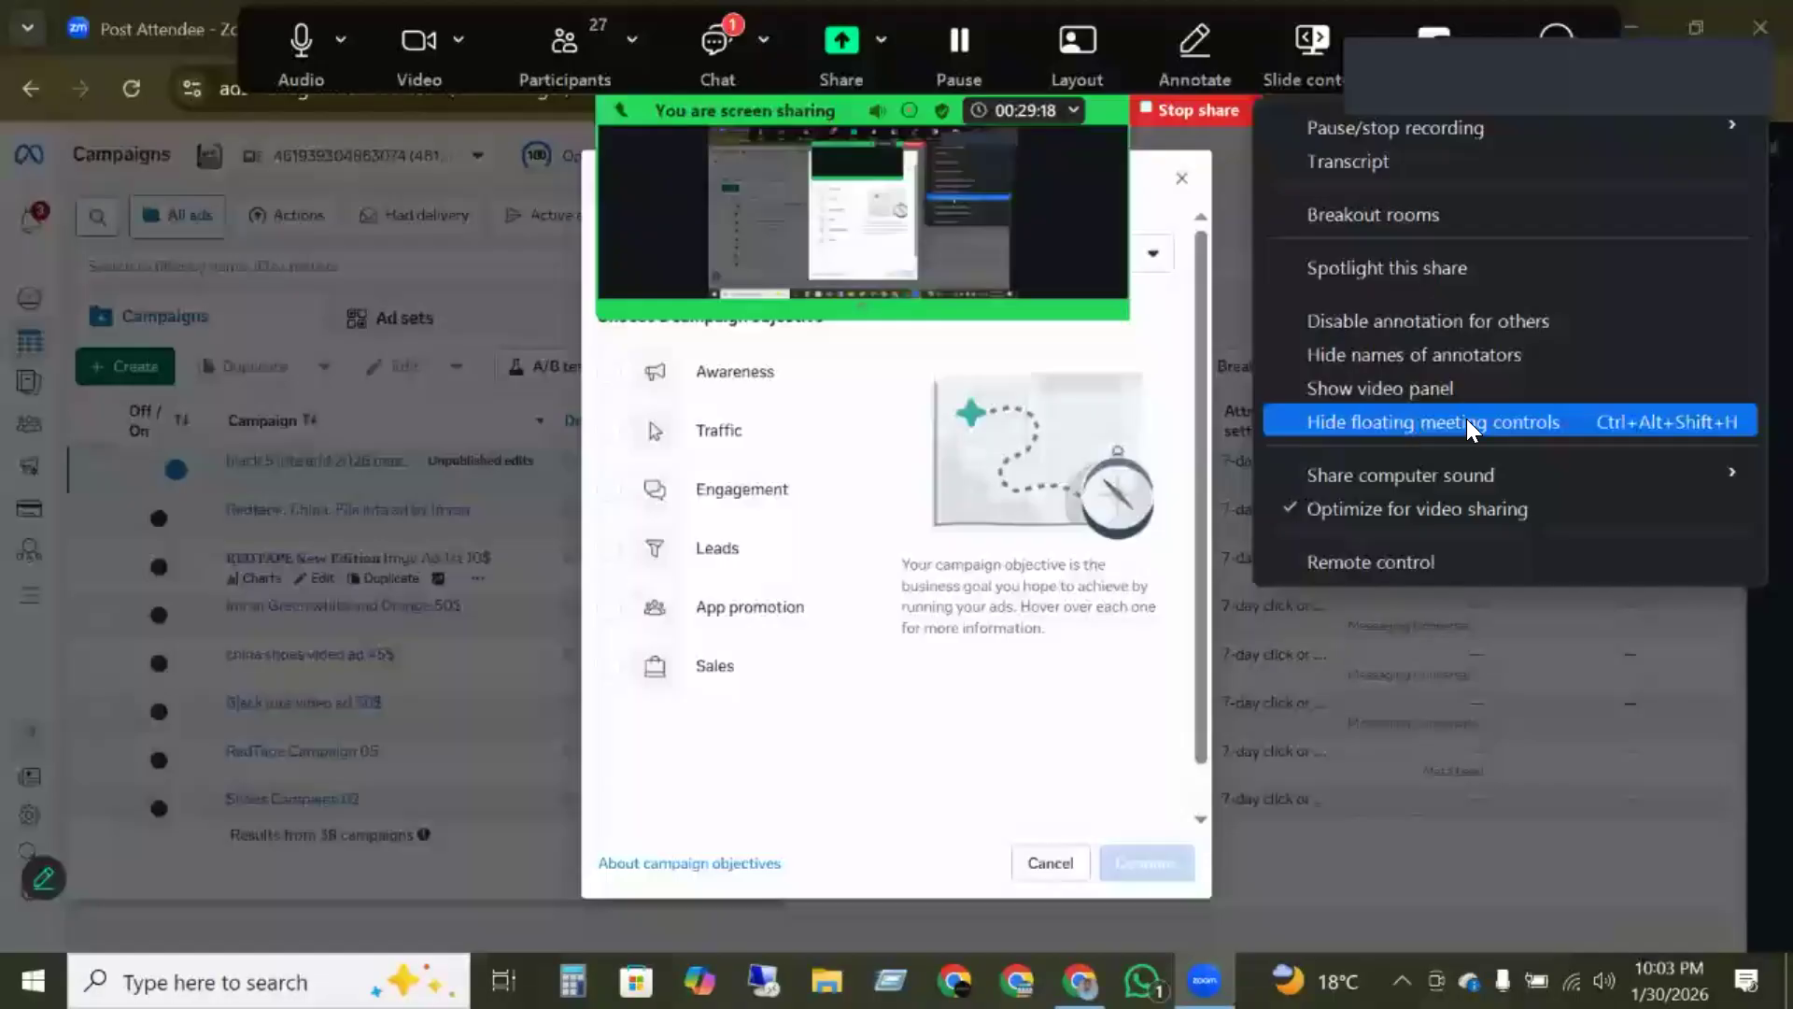
click(1407, 426)
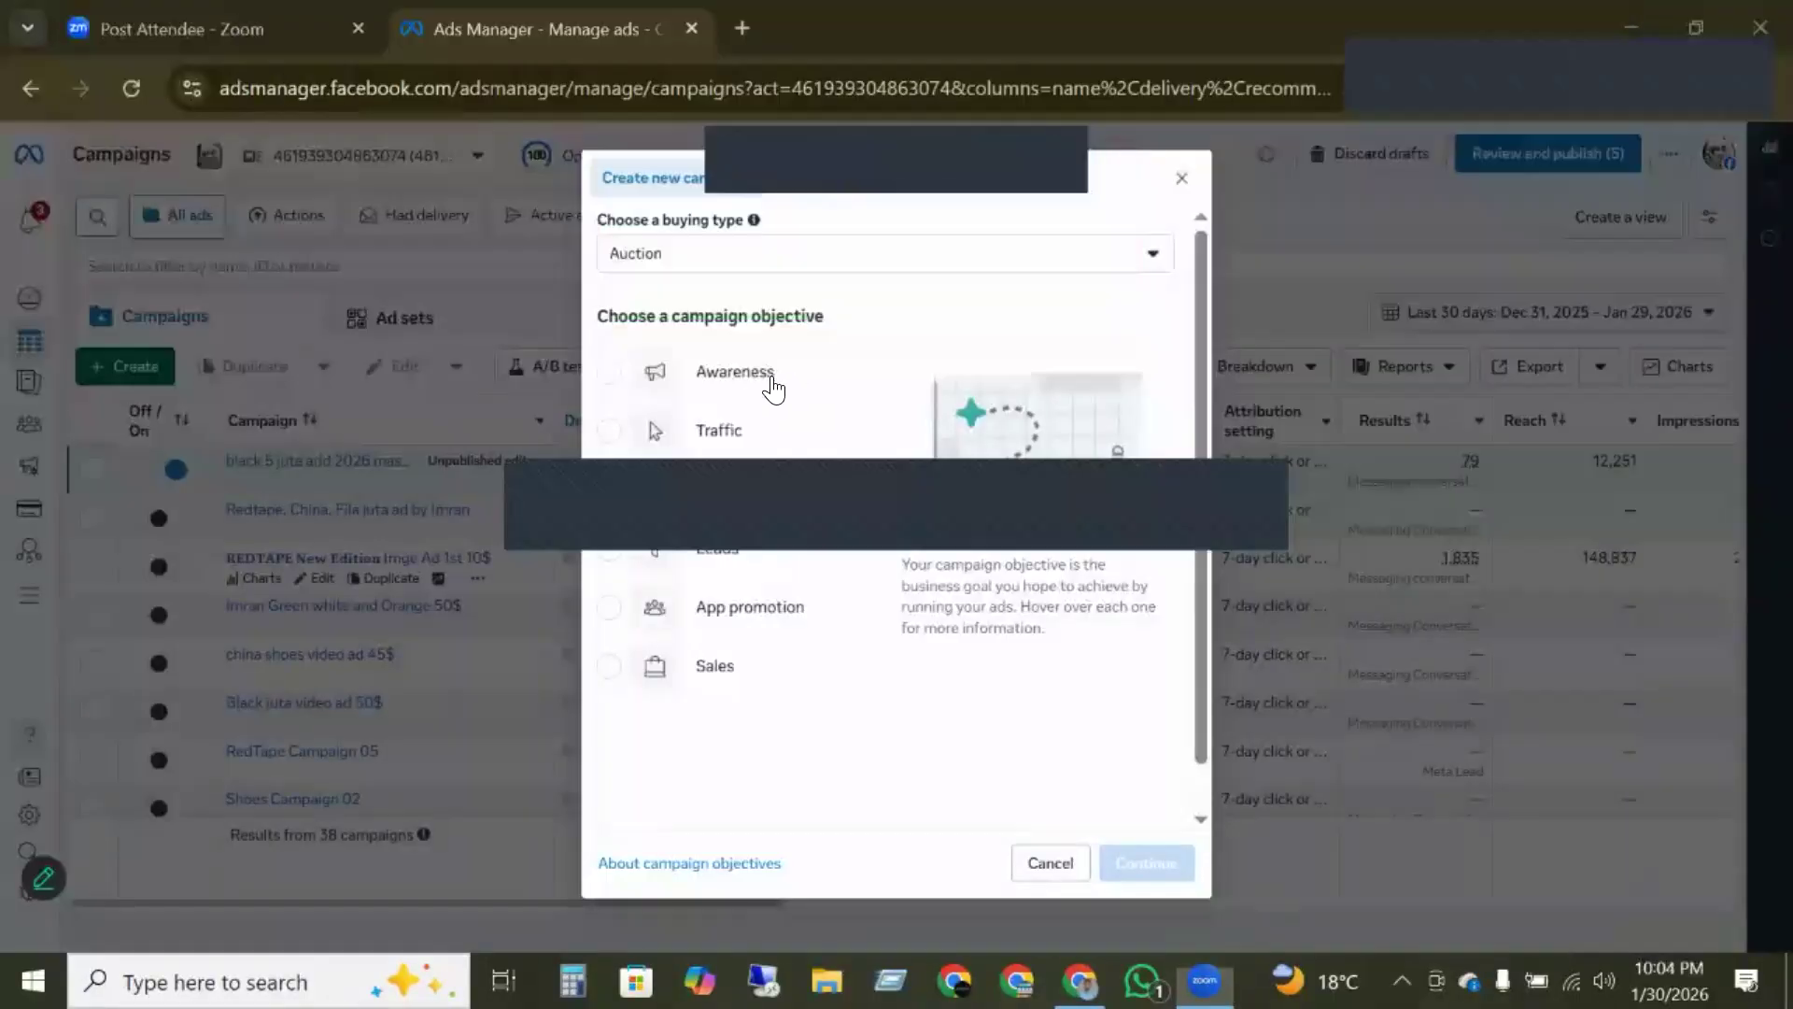
- Outline Awareness and its Reach, Brand awareness and Video views uses in red on a screen capture, and discard the capture
mouse_move(621, 378)
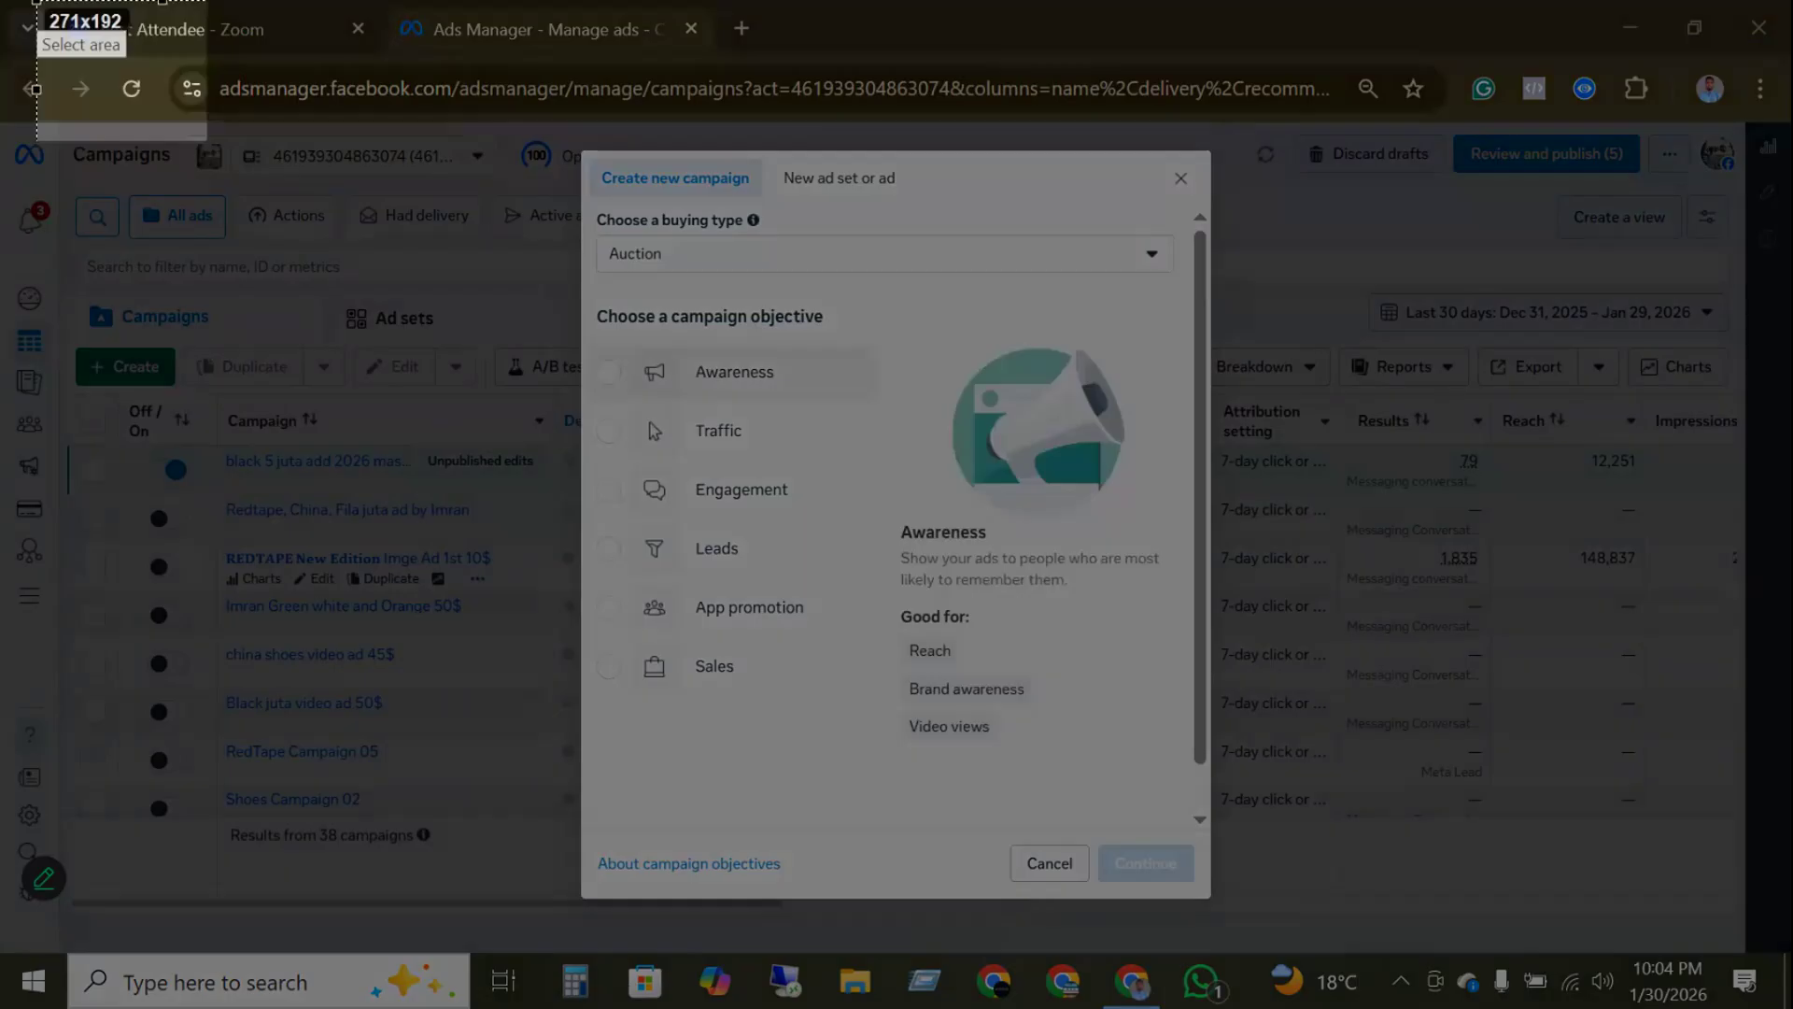
key(Print)
mouse_move(36, 0)
mouse_down()
mouse_move(295, 94)
mouse_move(1424, 901)
mouse_up()
click(1454, 689)
drag(636, 349, 824, 394)
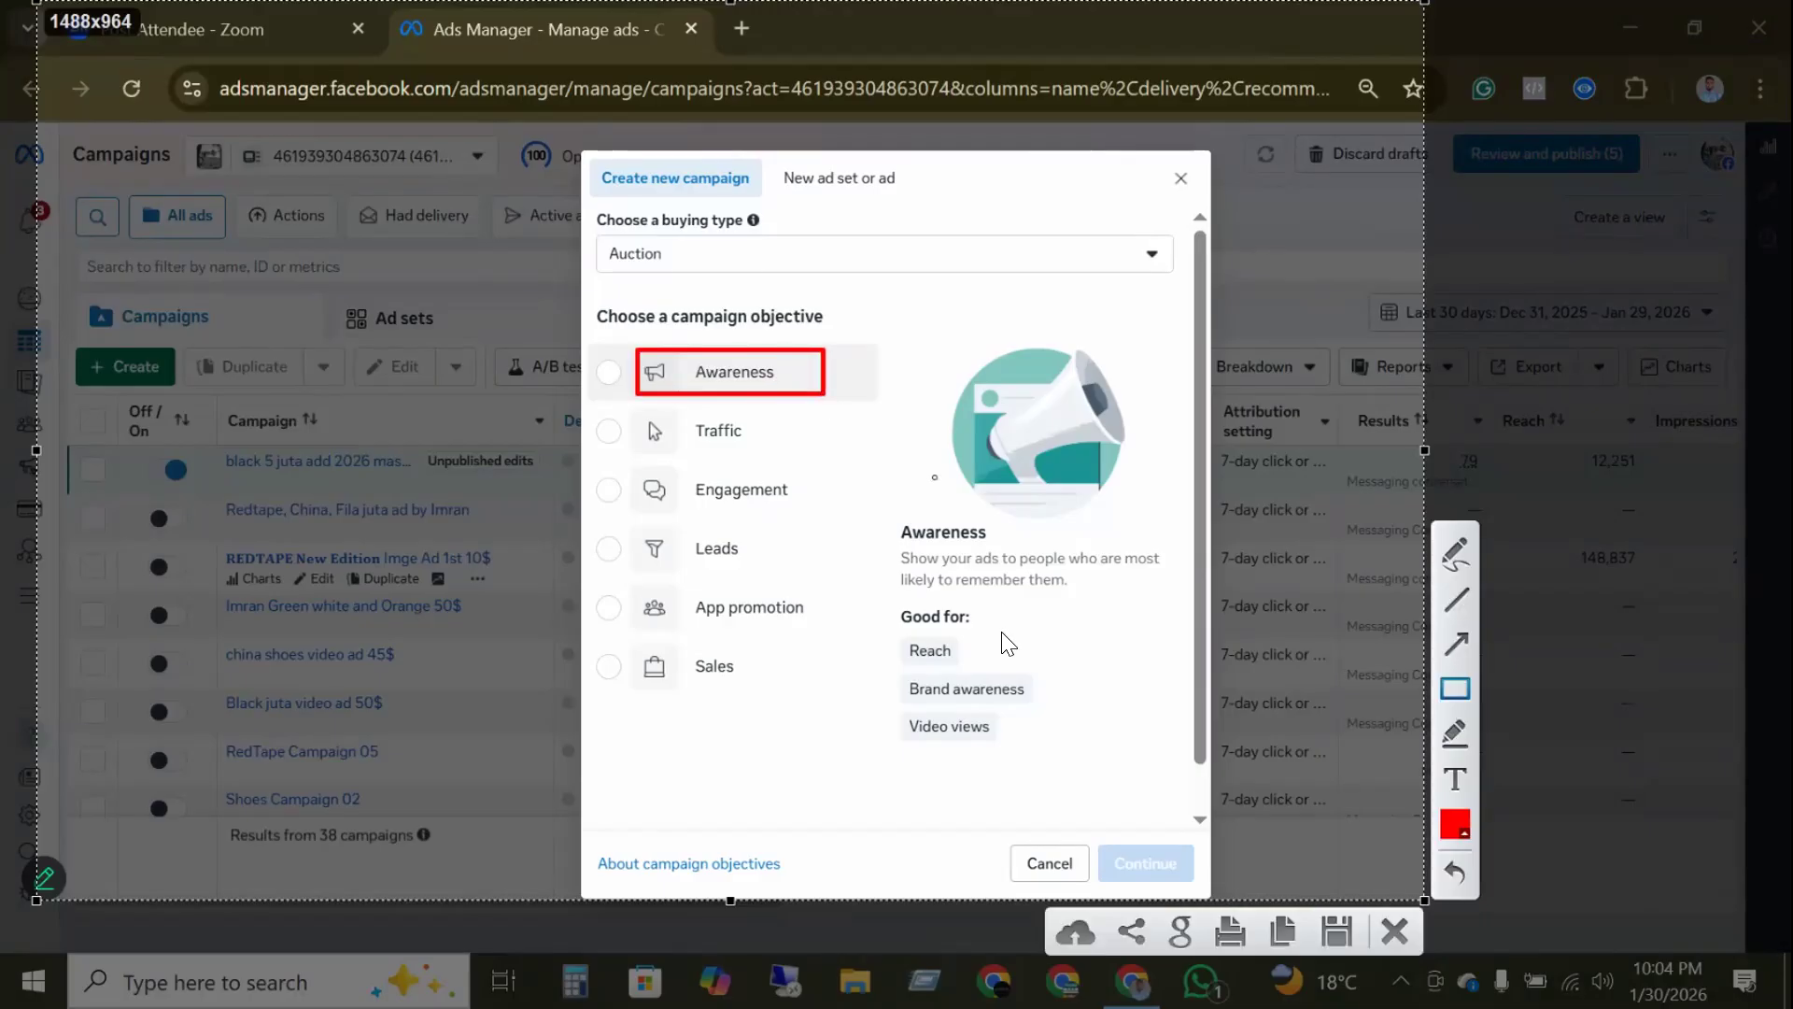
drag(869, 616, 1049, 702)
drag(866, 710, 930, 728)
click(1380, 930)
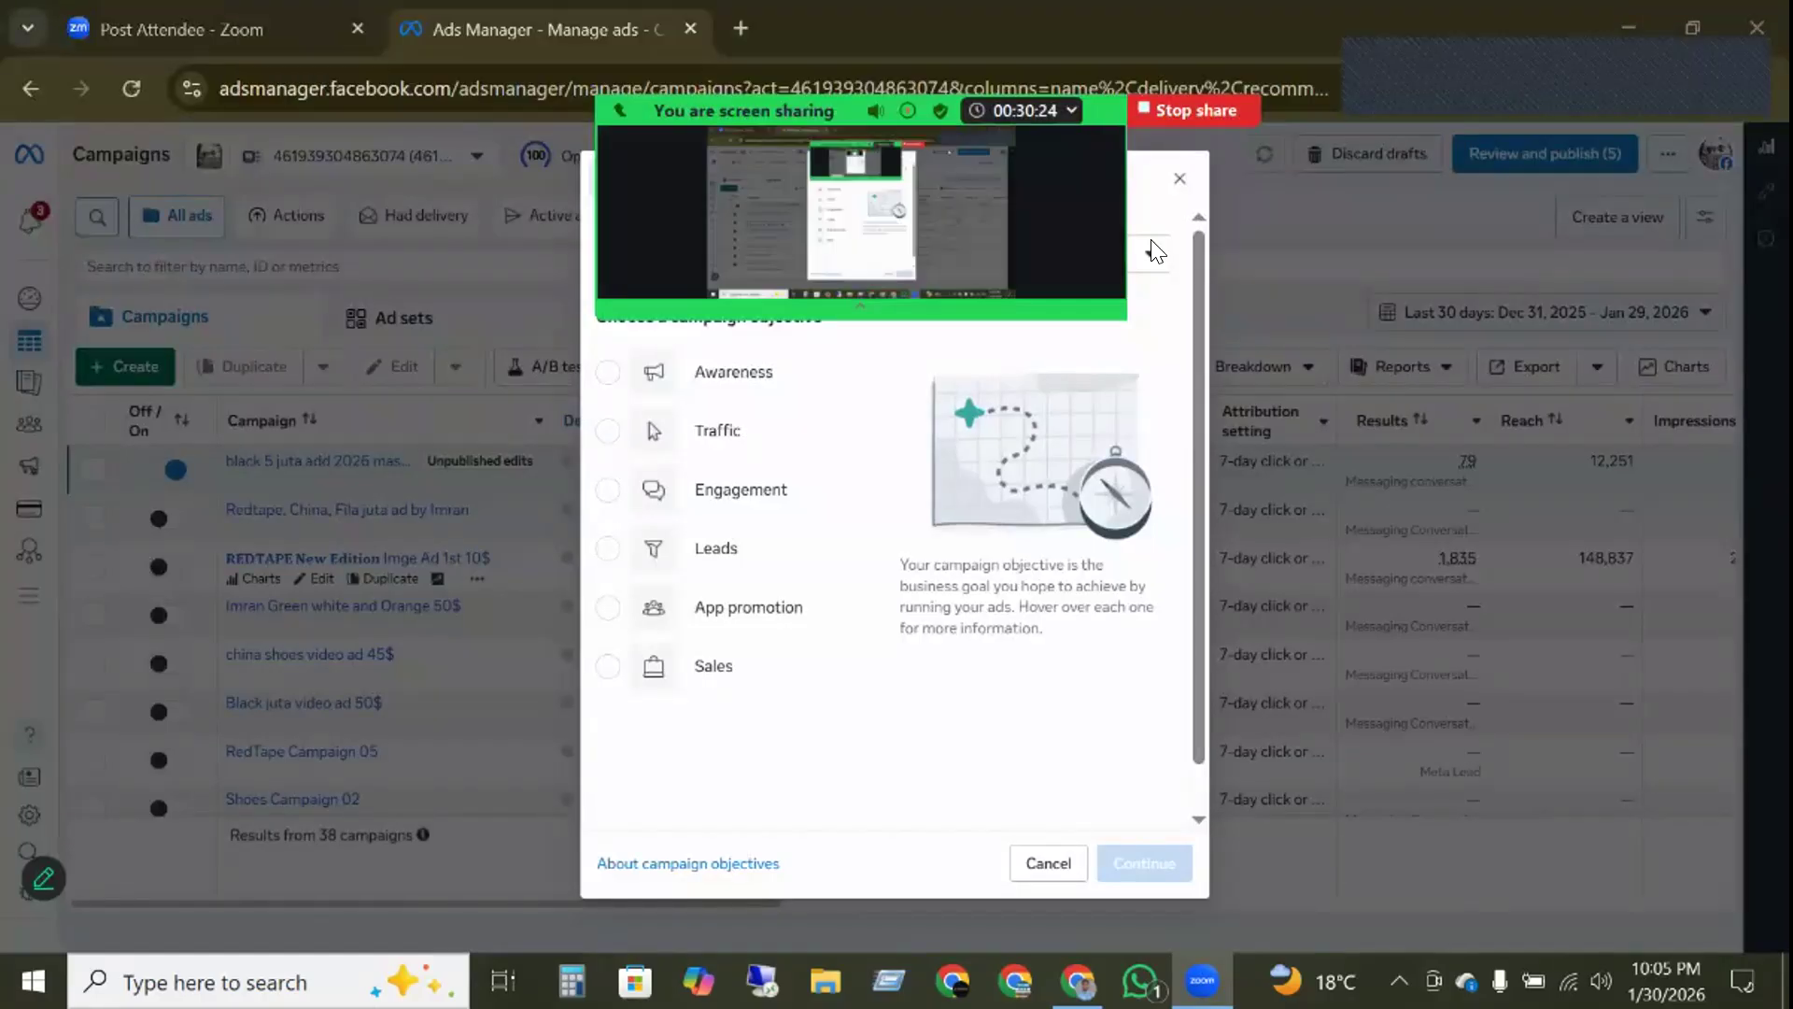
- Look at the description and recommended uses of the Traffic campaign objective
mouse_move(686, 451)
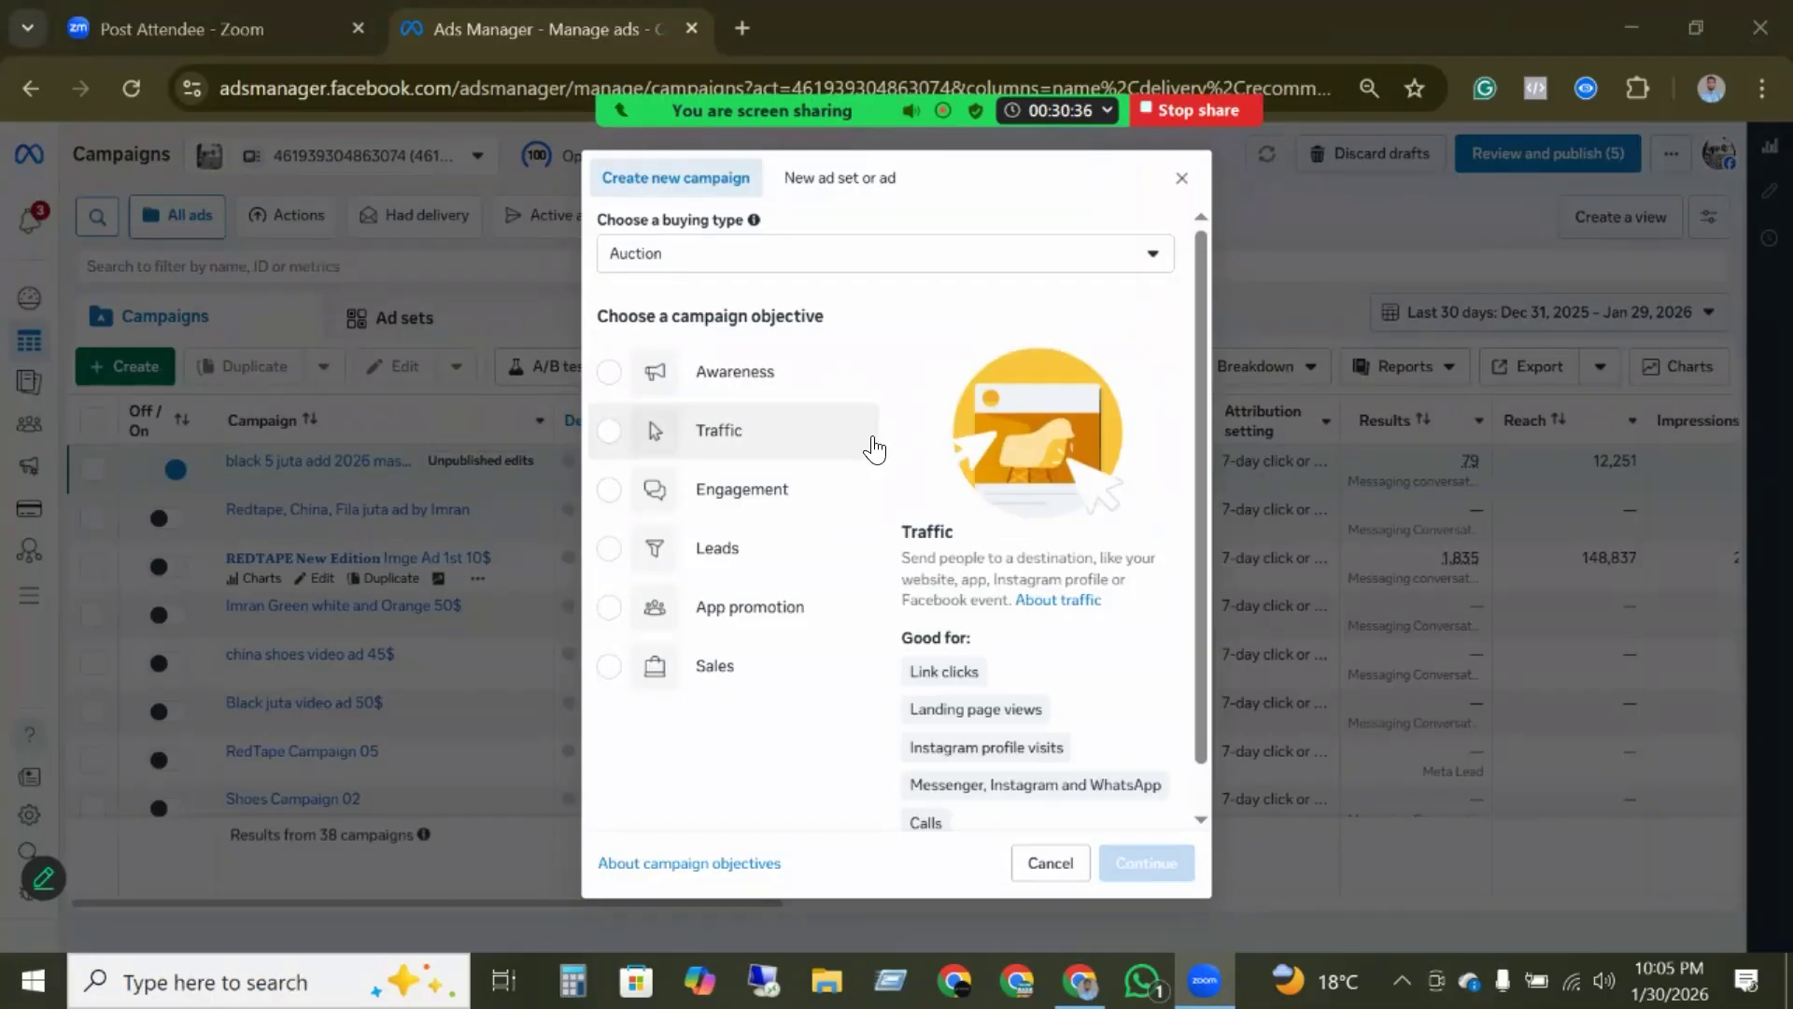
scroll(874, 449, down, 1)
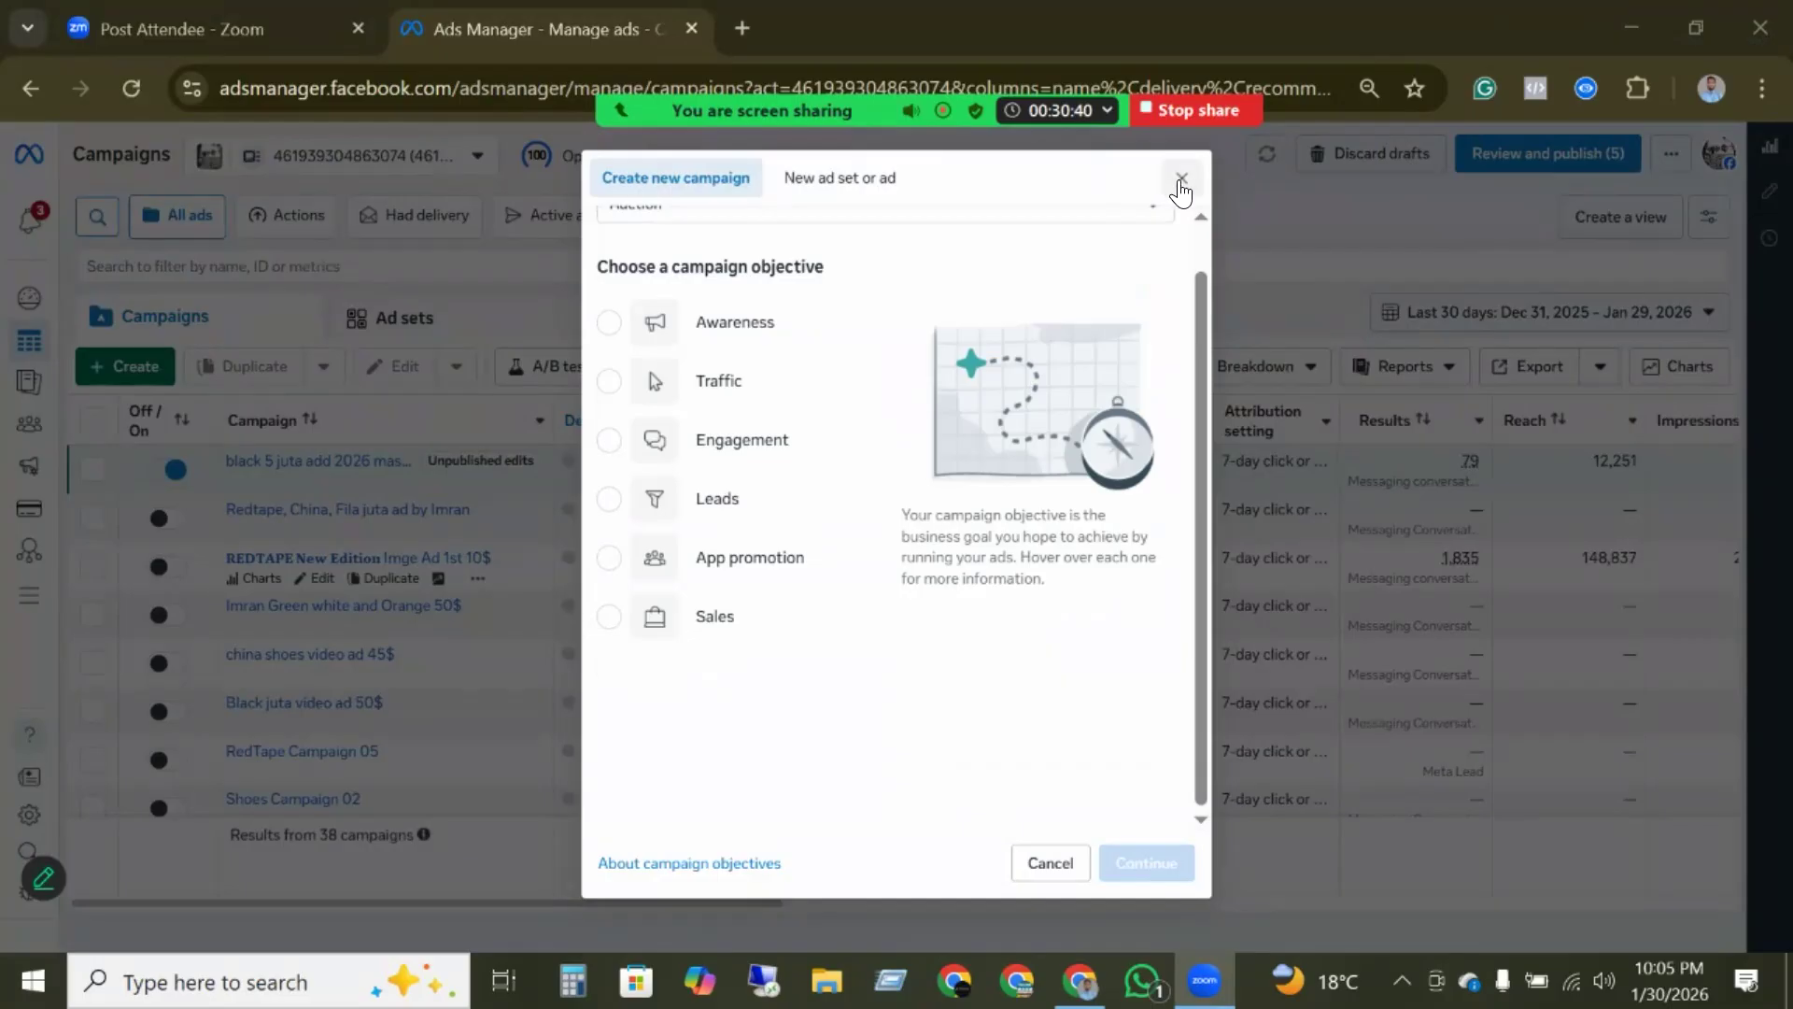
click(1244, 105)
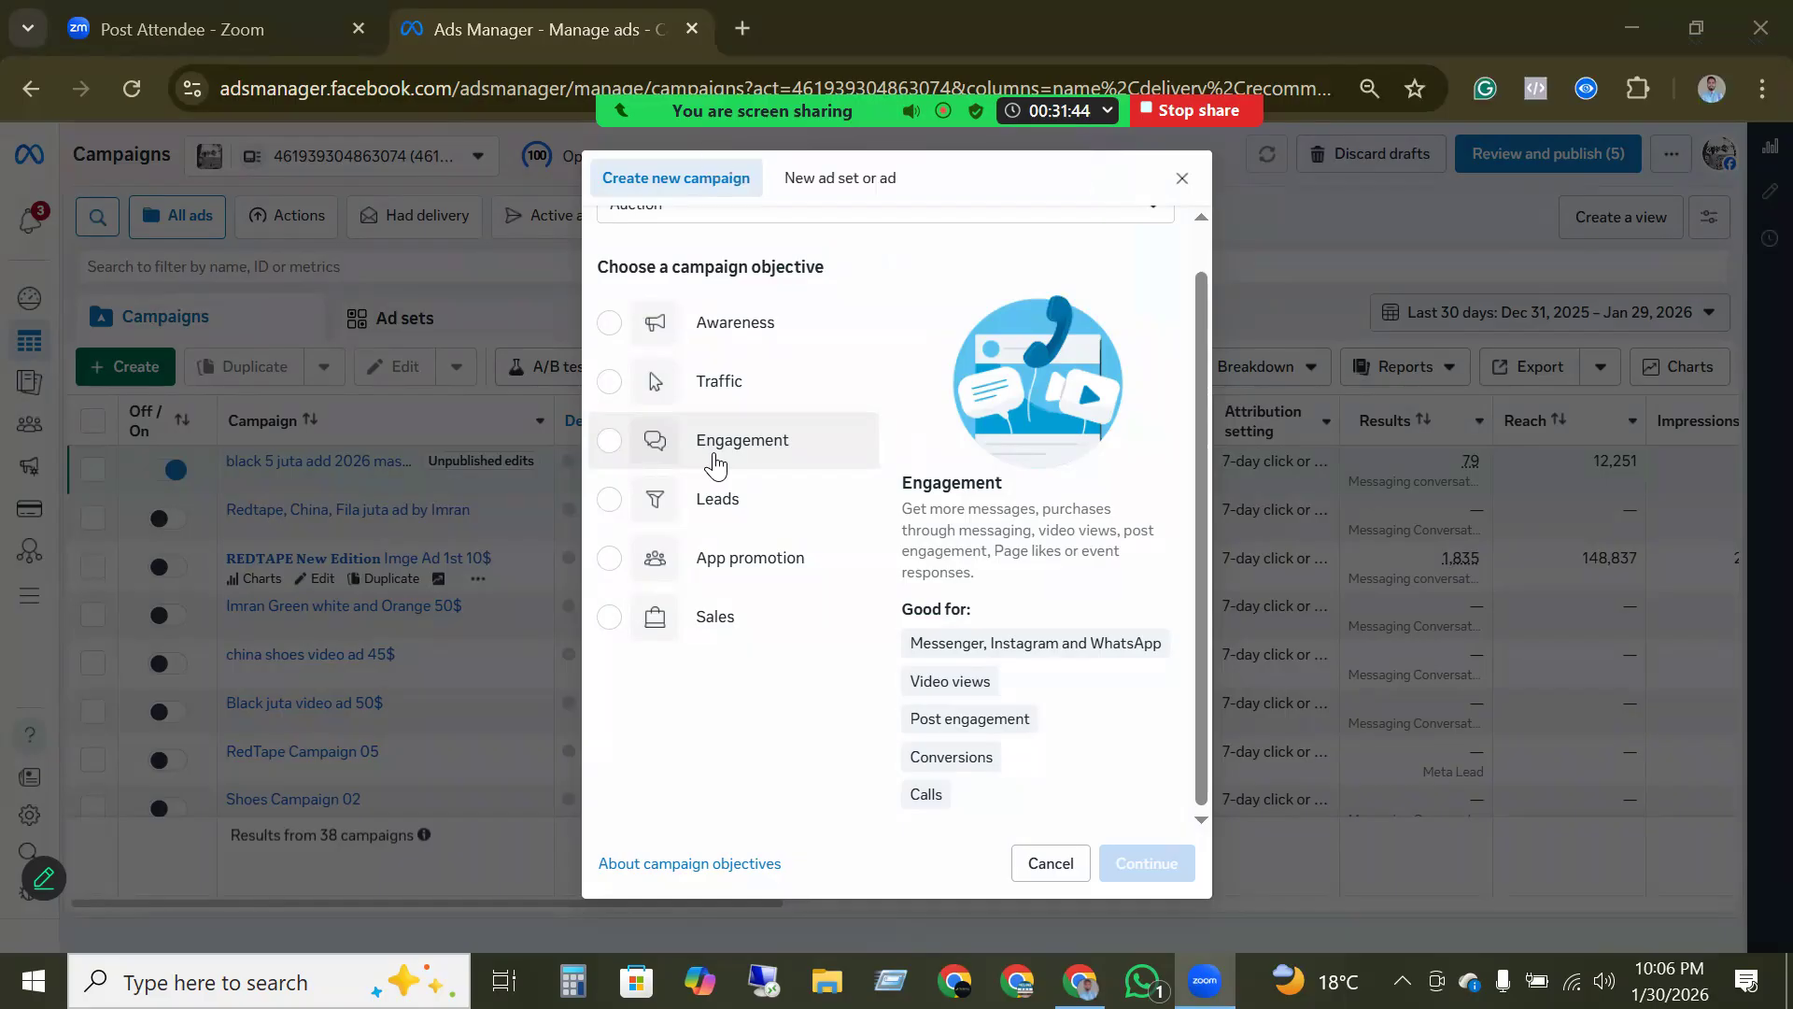
- Capture the campaign dialog showing Engagement and mark all five of its "Good for" uses with red rectangles
key(Print)
drag(376, 2, 1420, 957)
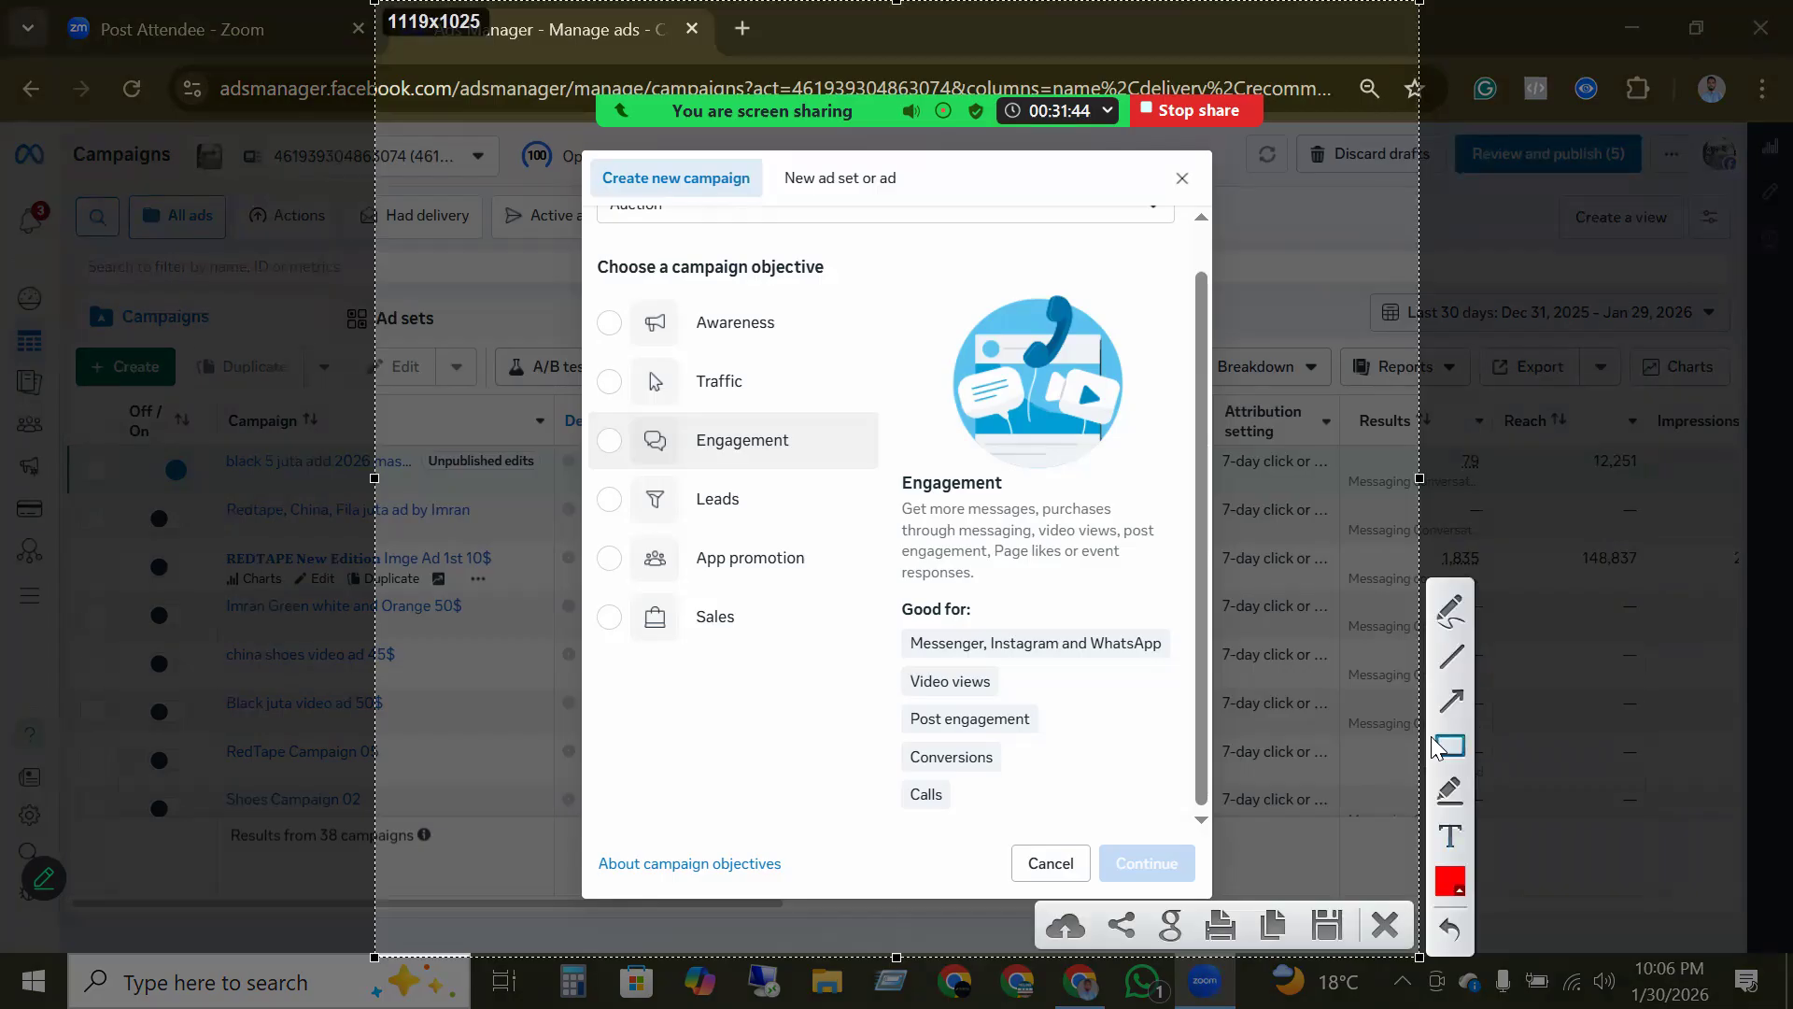
drag(887, 628, 1190, 655)
drag(884, 668, 1011, 686)
drag(880, 704, 1060, 729)
drag(855, 744, 1025, 756)
drag(855, 776, 983, 791)
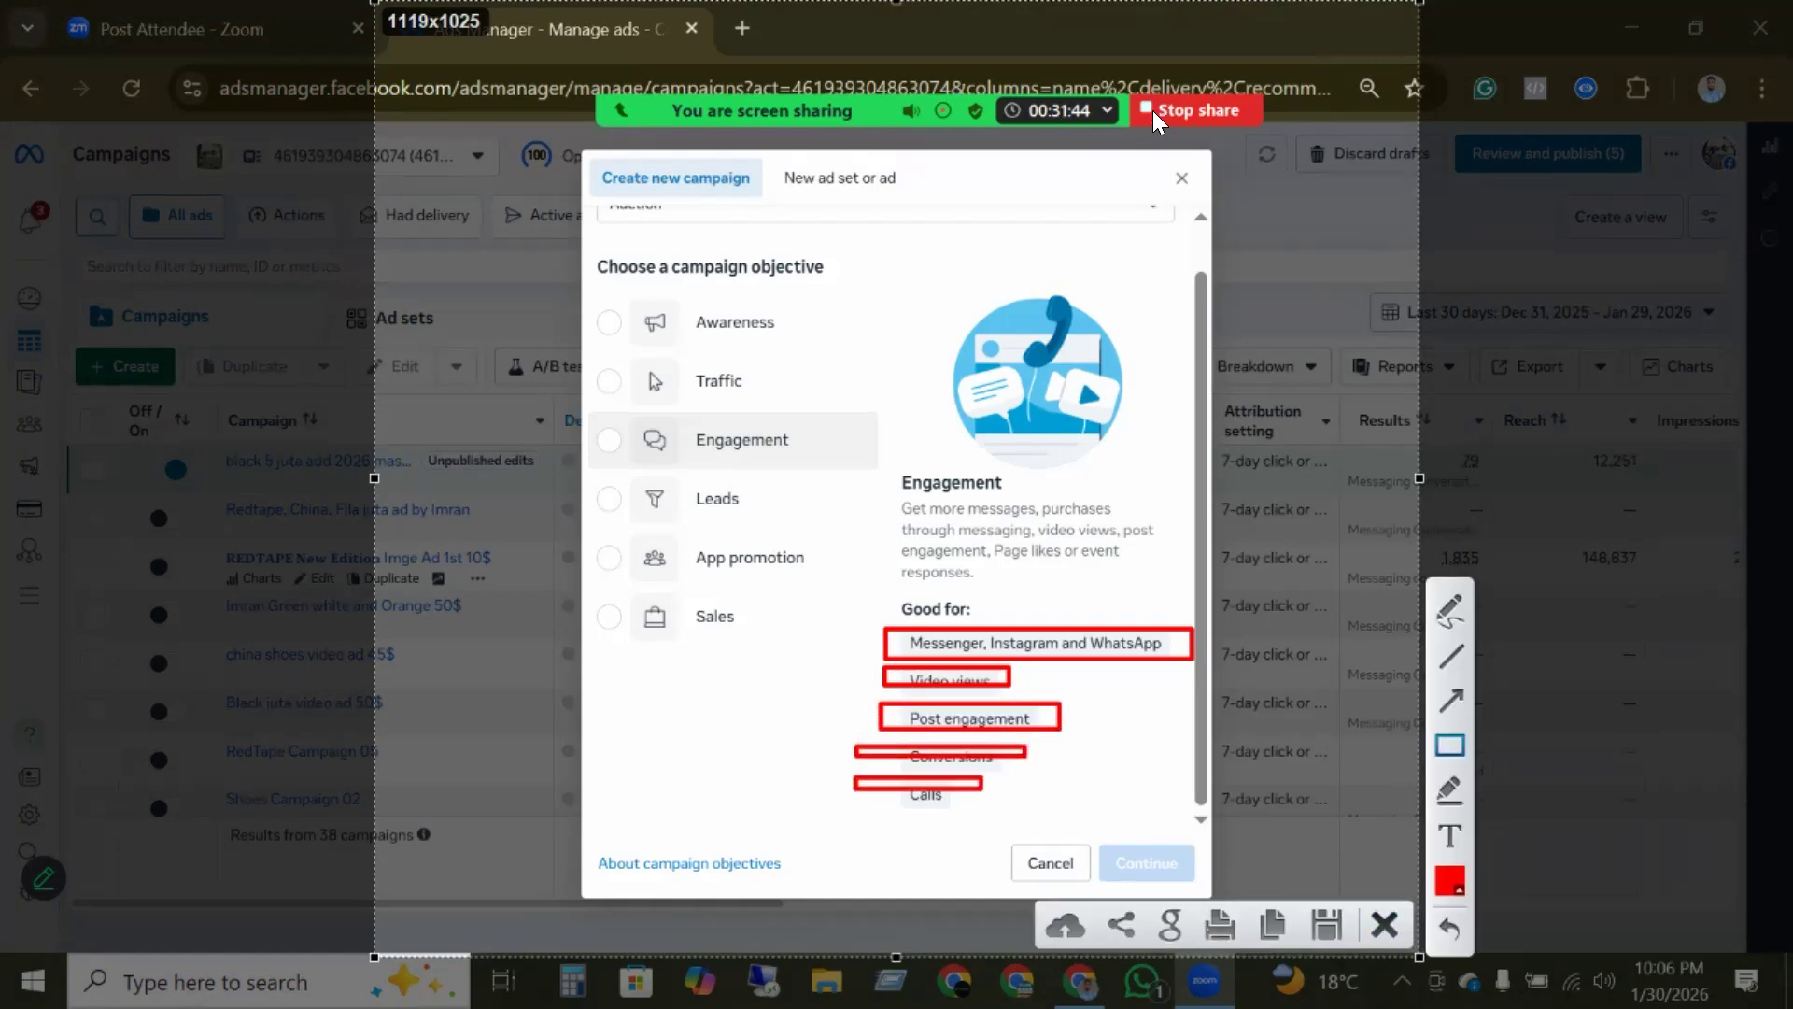
- Show the video panel of the Zoom screen share and hide its floating meeting controls
click(1190, 111)
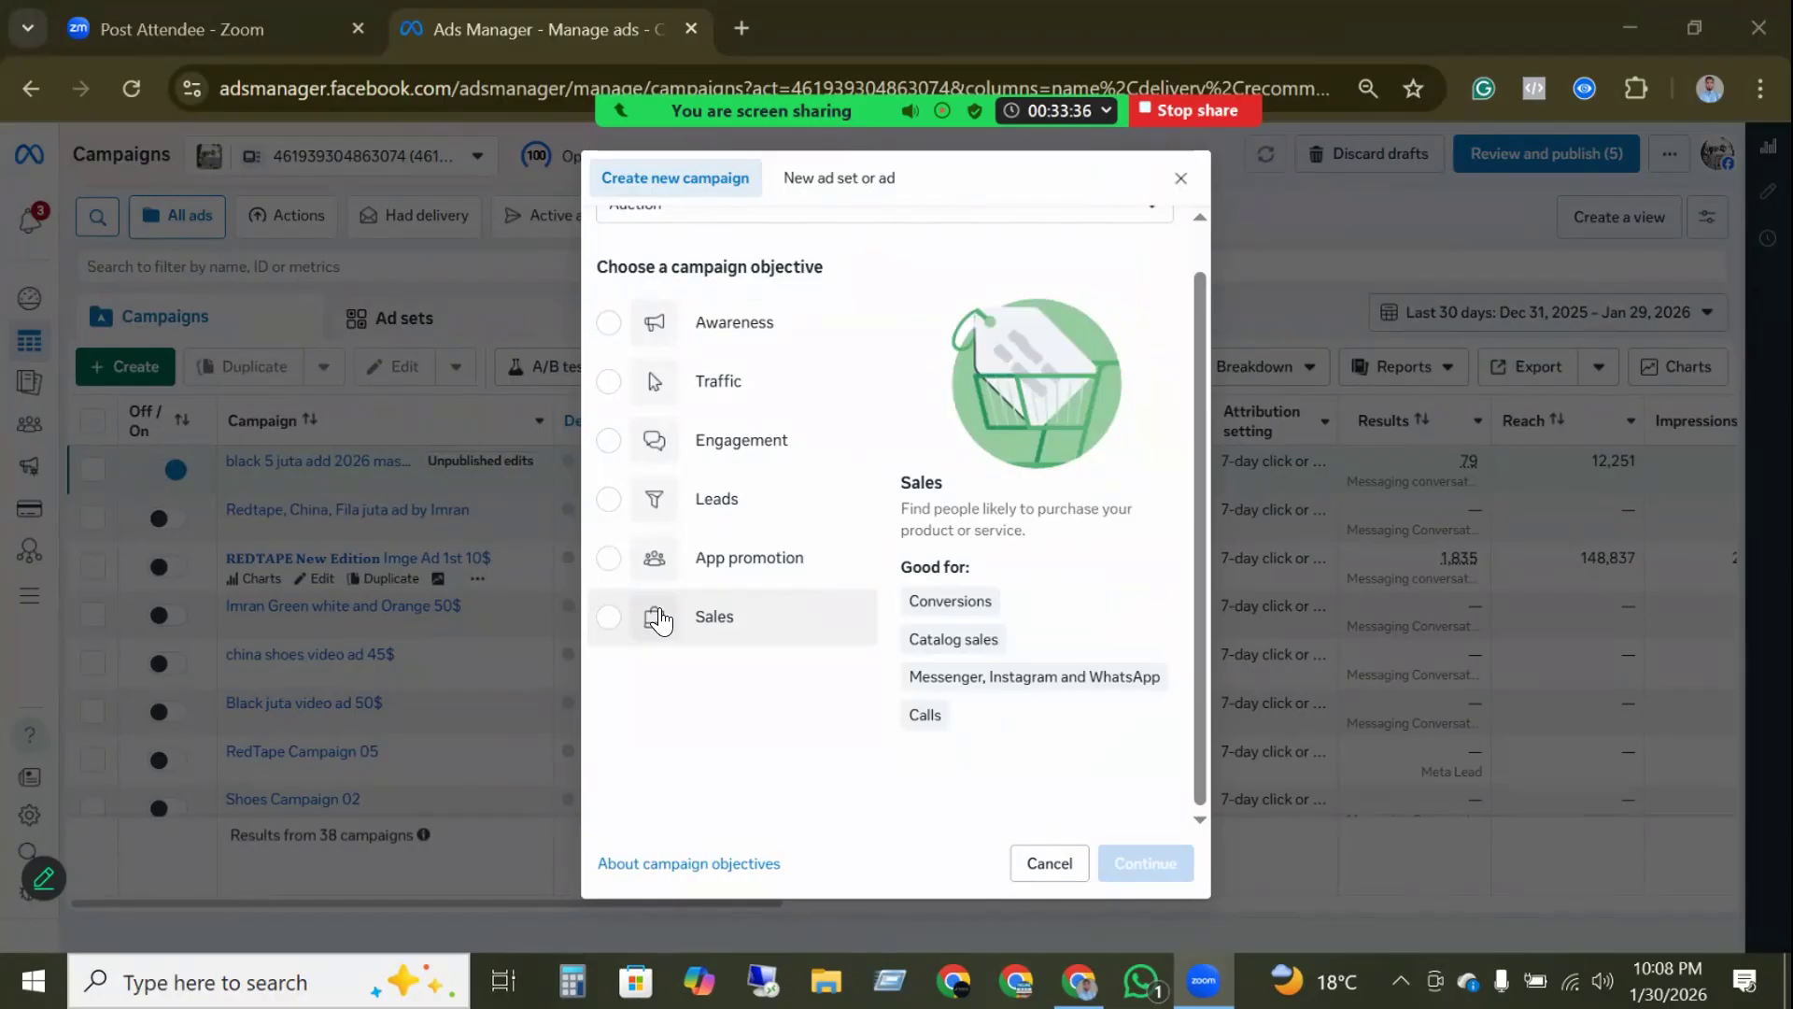
click(1233, 108)
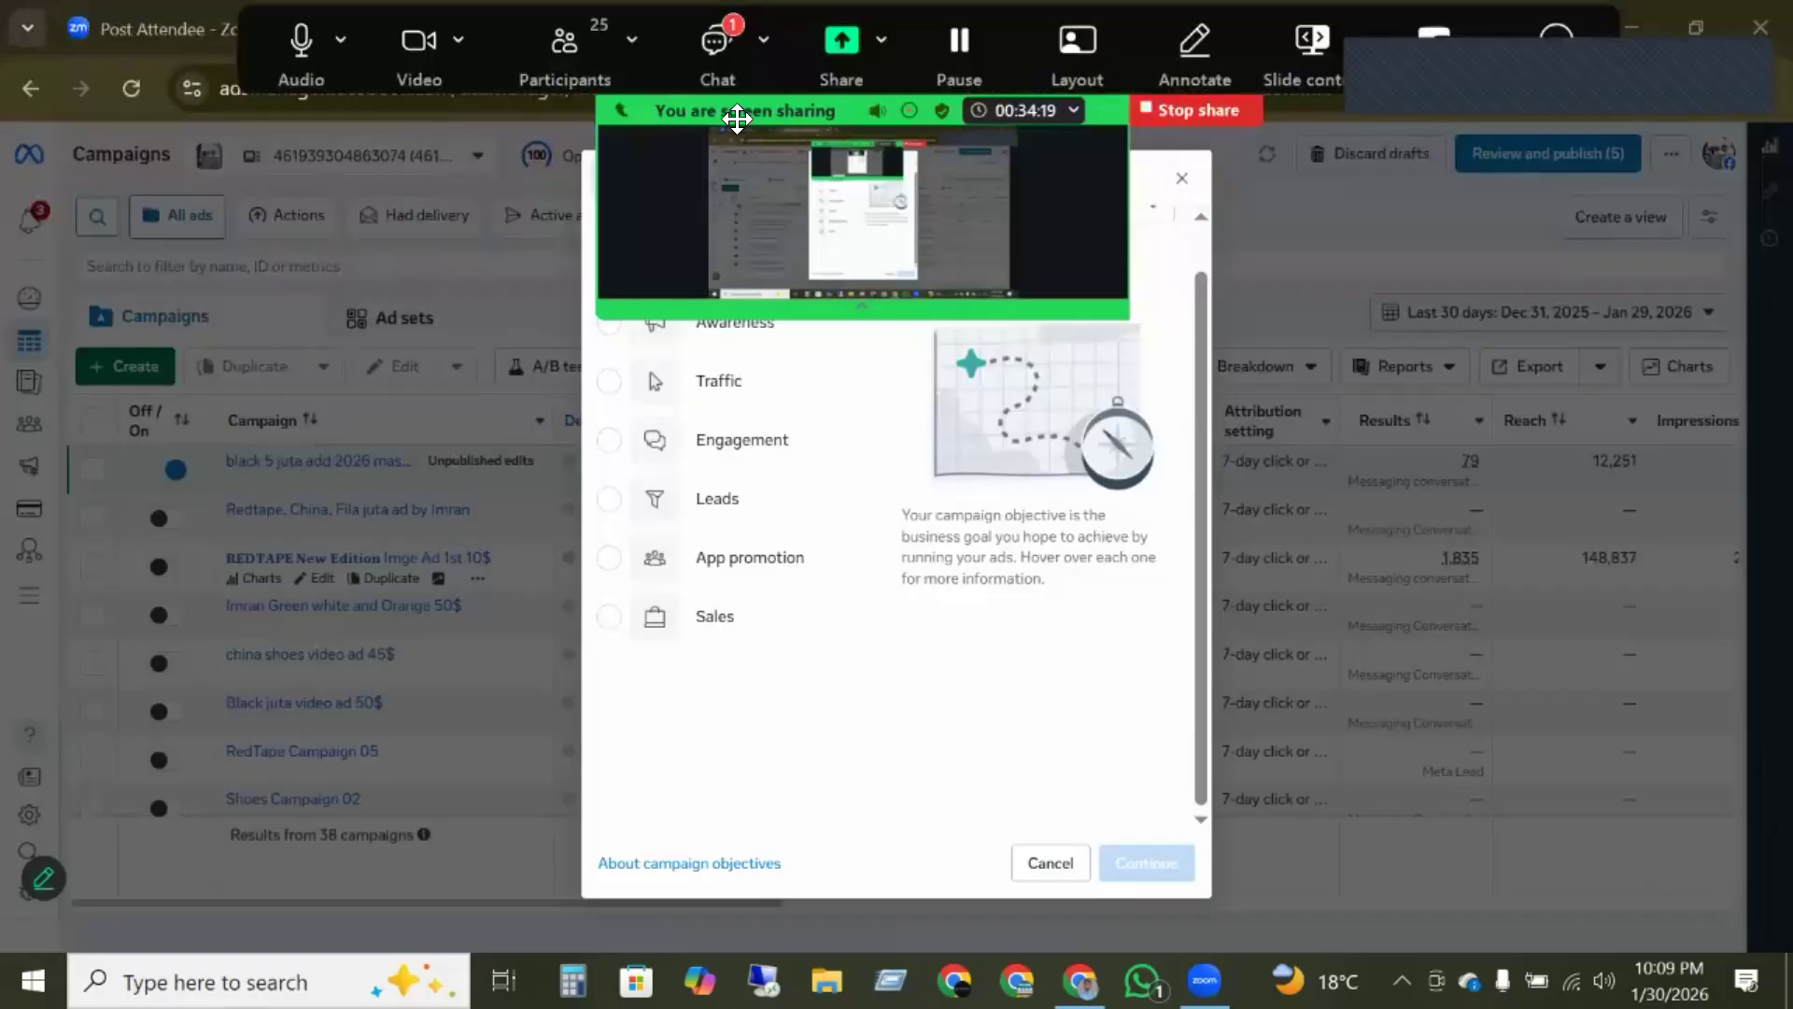
click(1554, 62)
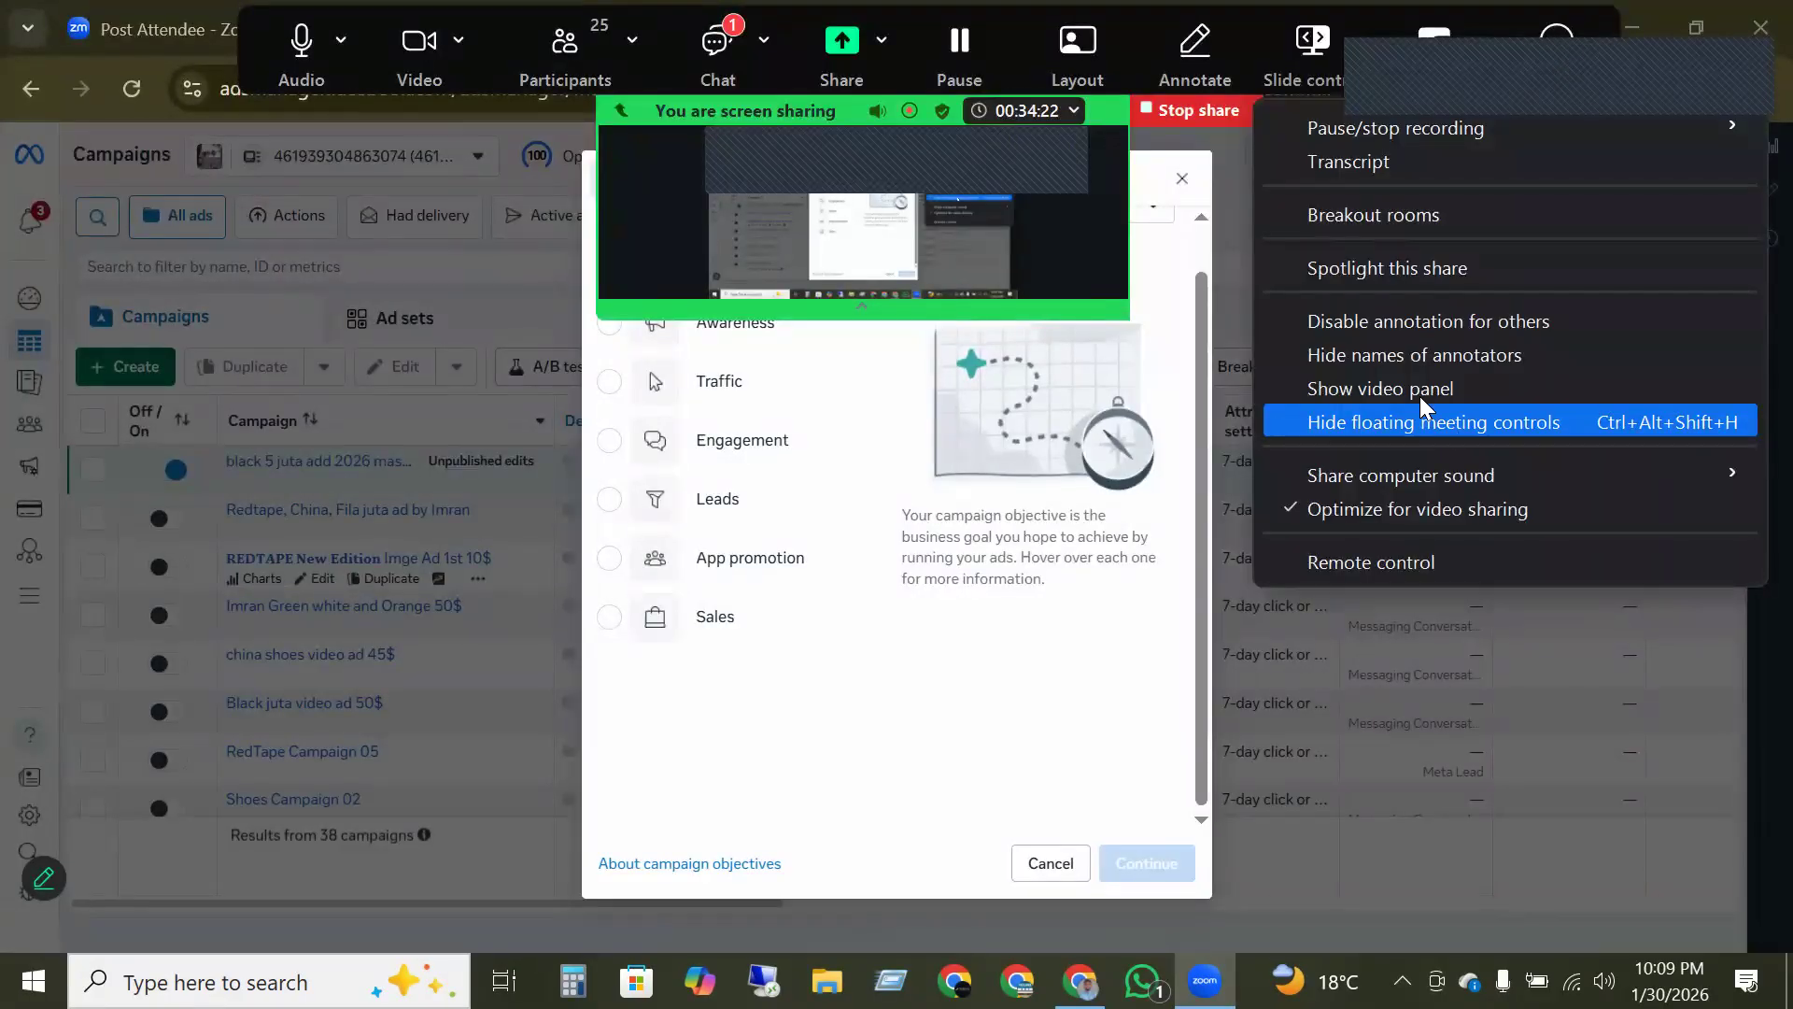
click(1417, 413)
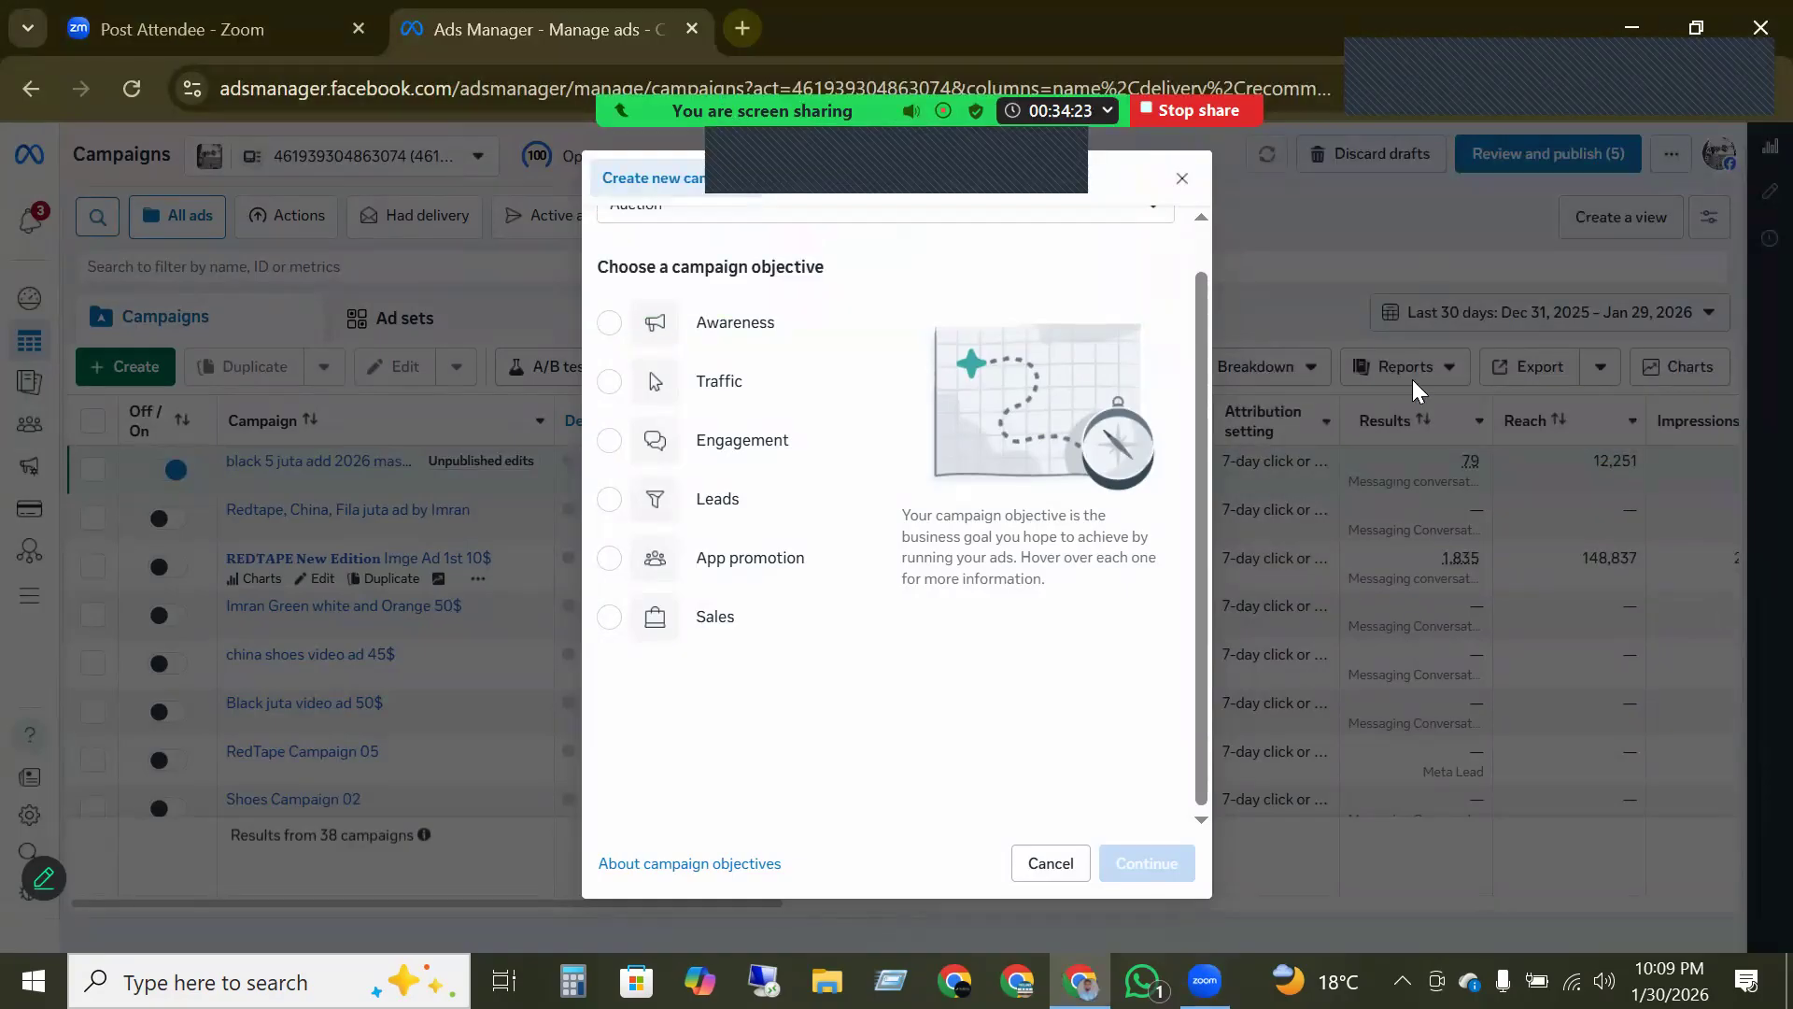
click(1554, 61)
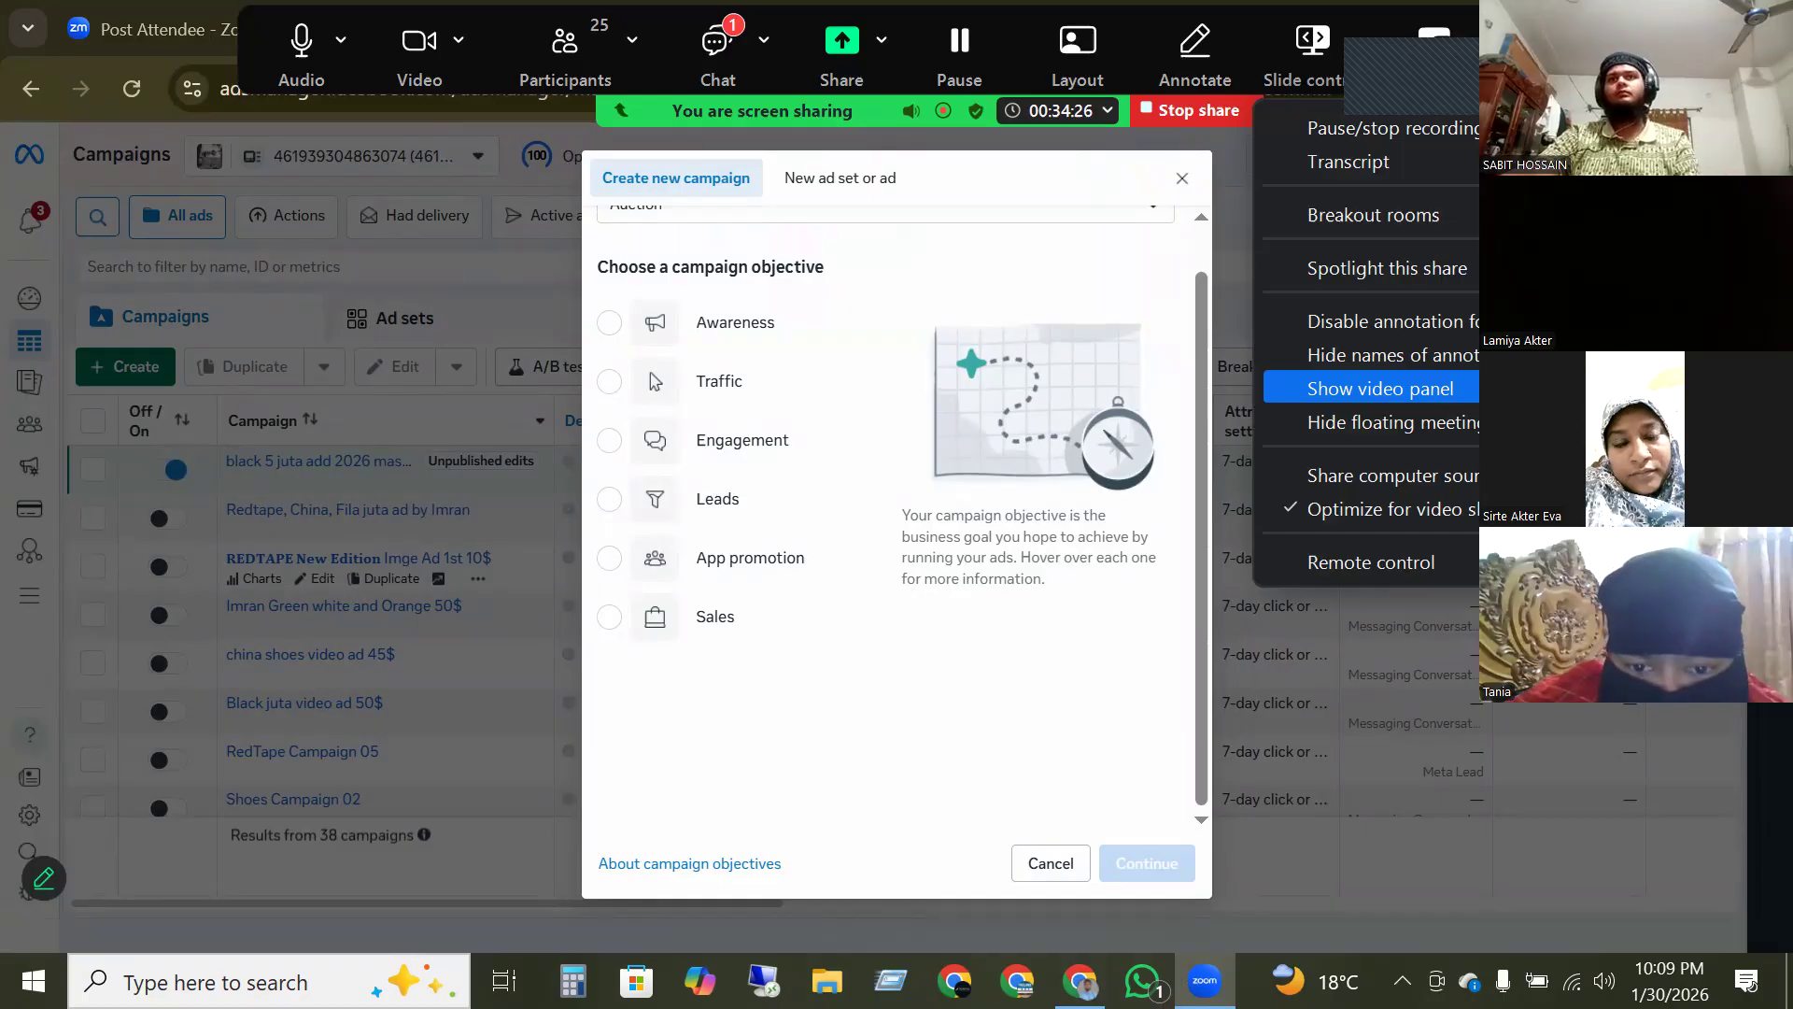
click(1373, 389)
click(1421, 422)
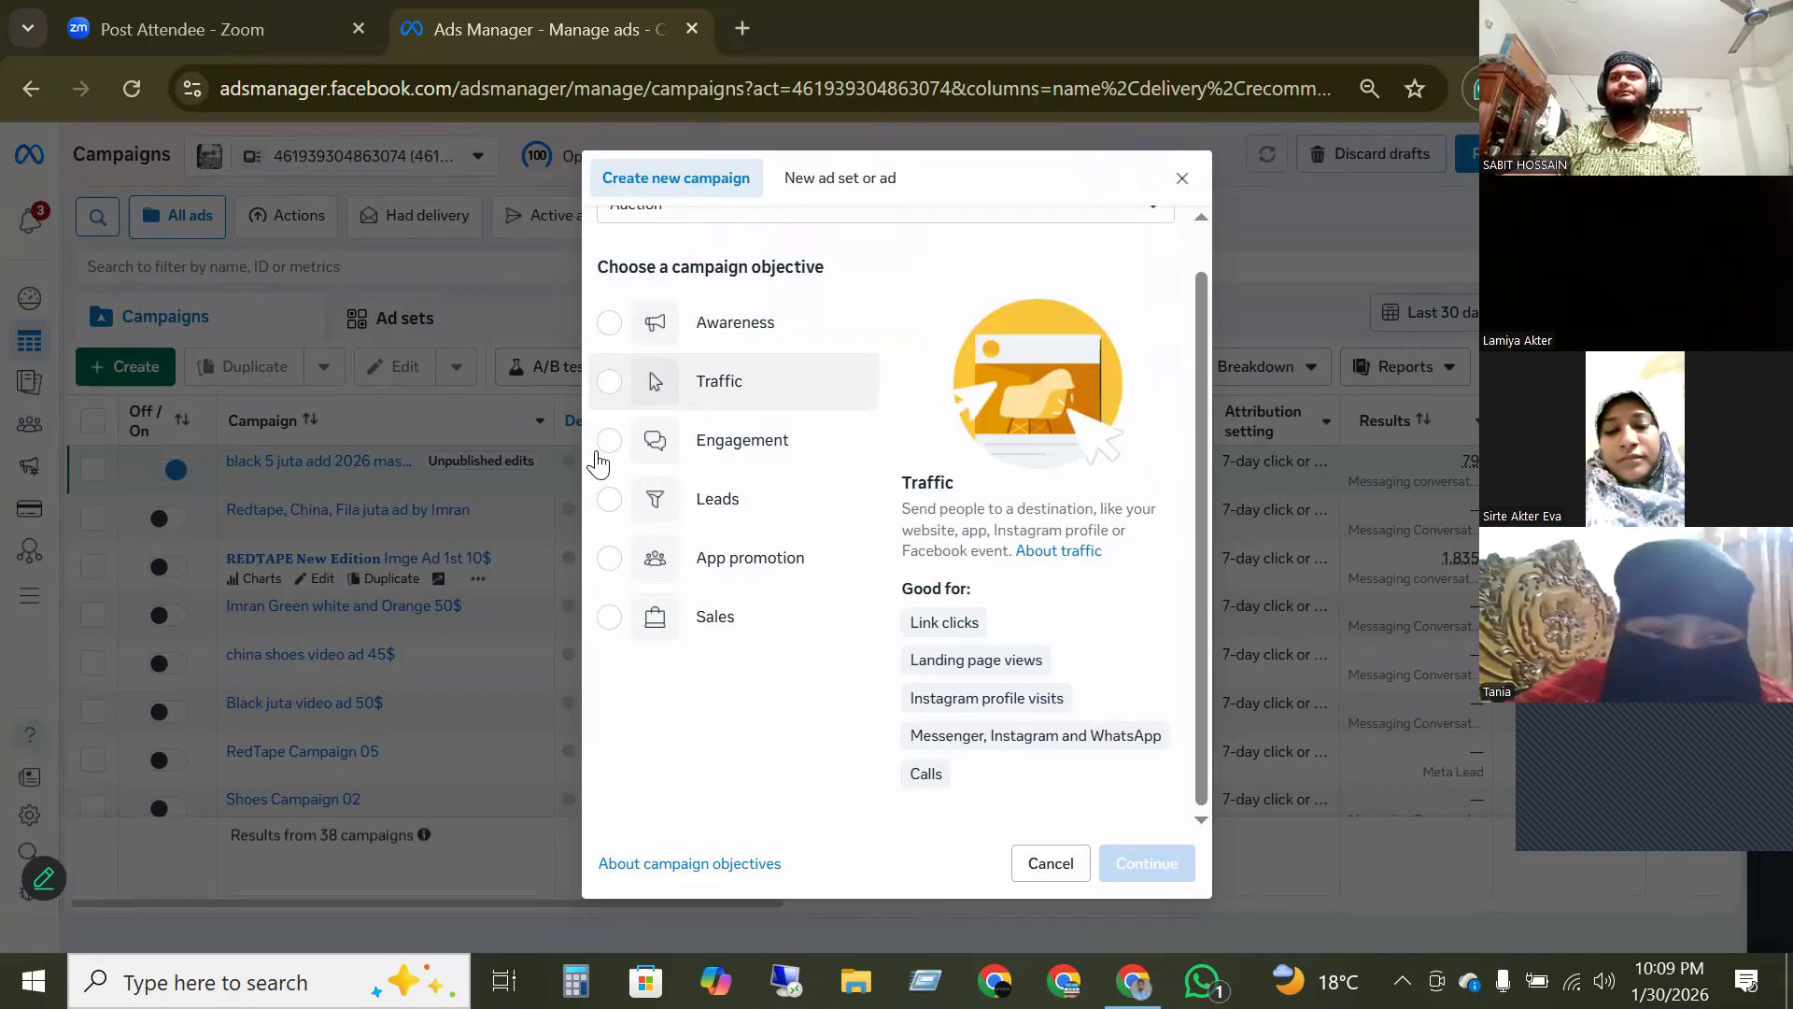
- Create a new campaign with the Engagement objective and the Manual engagement campaign setup
click(609, 440)
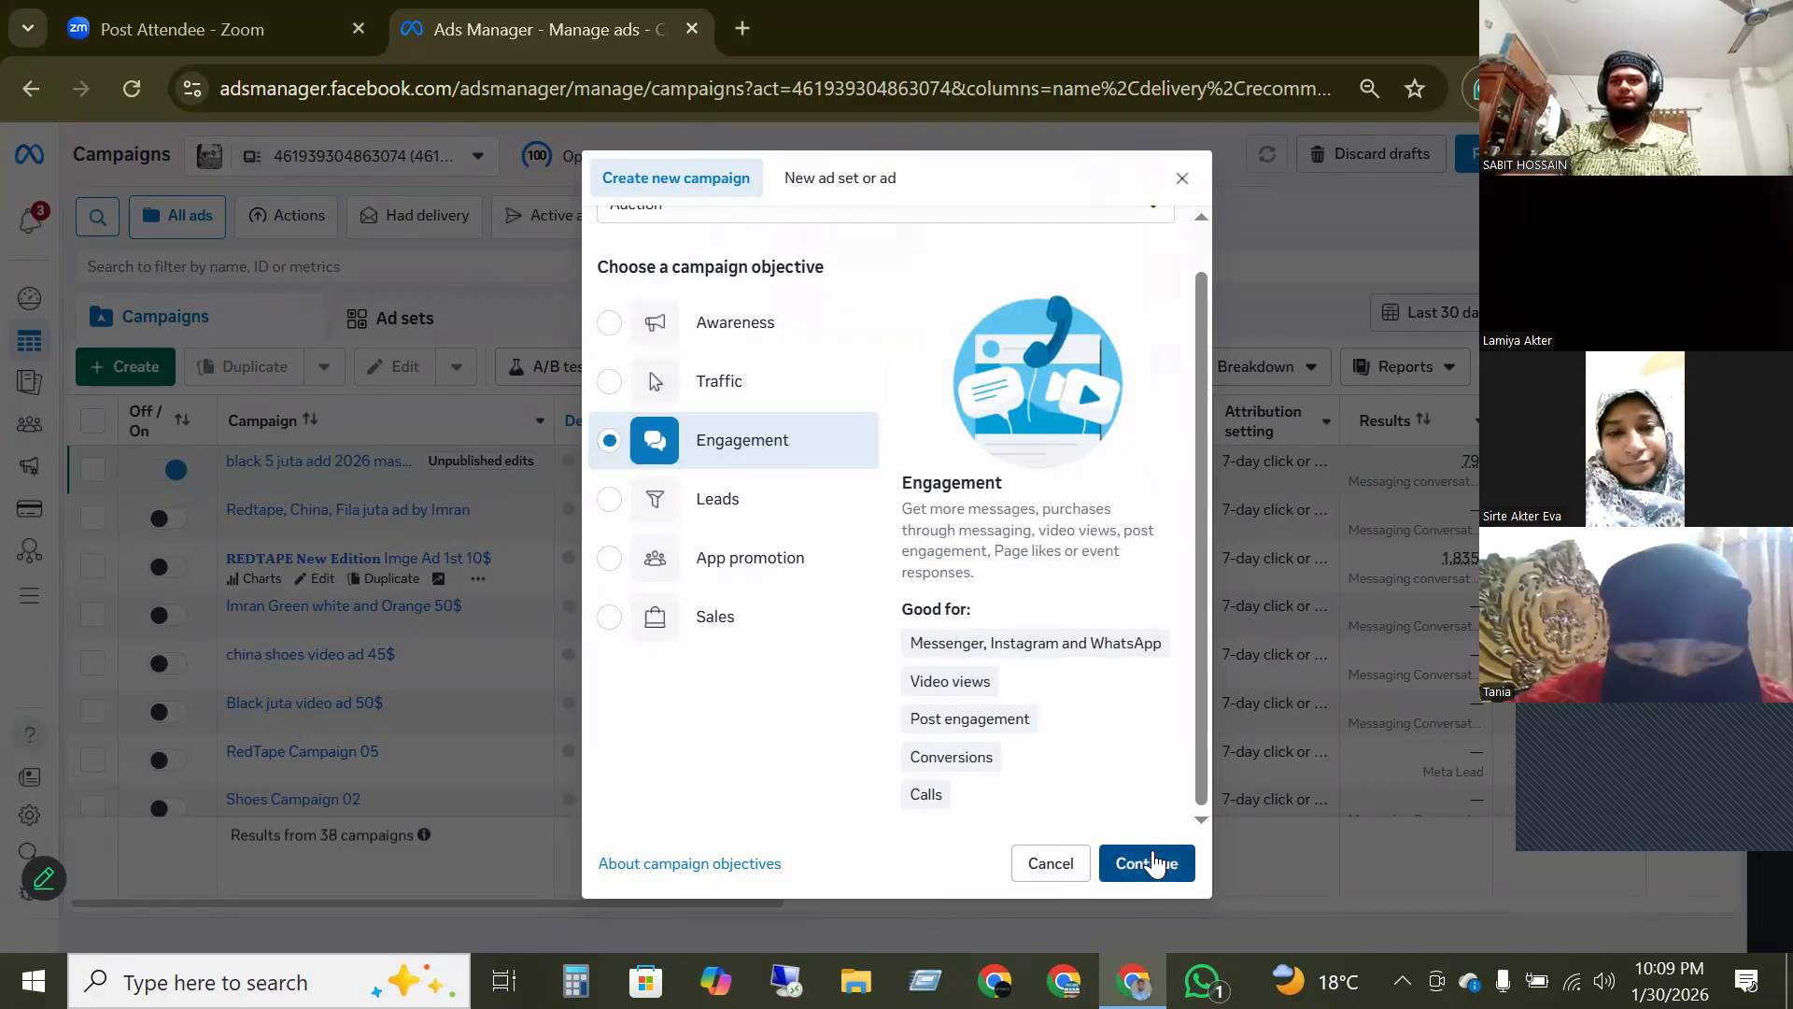
click(1146, 861)
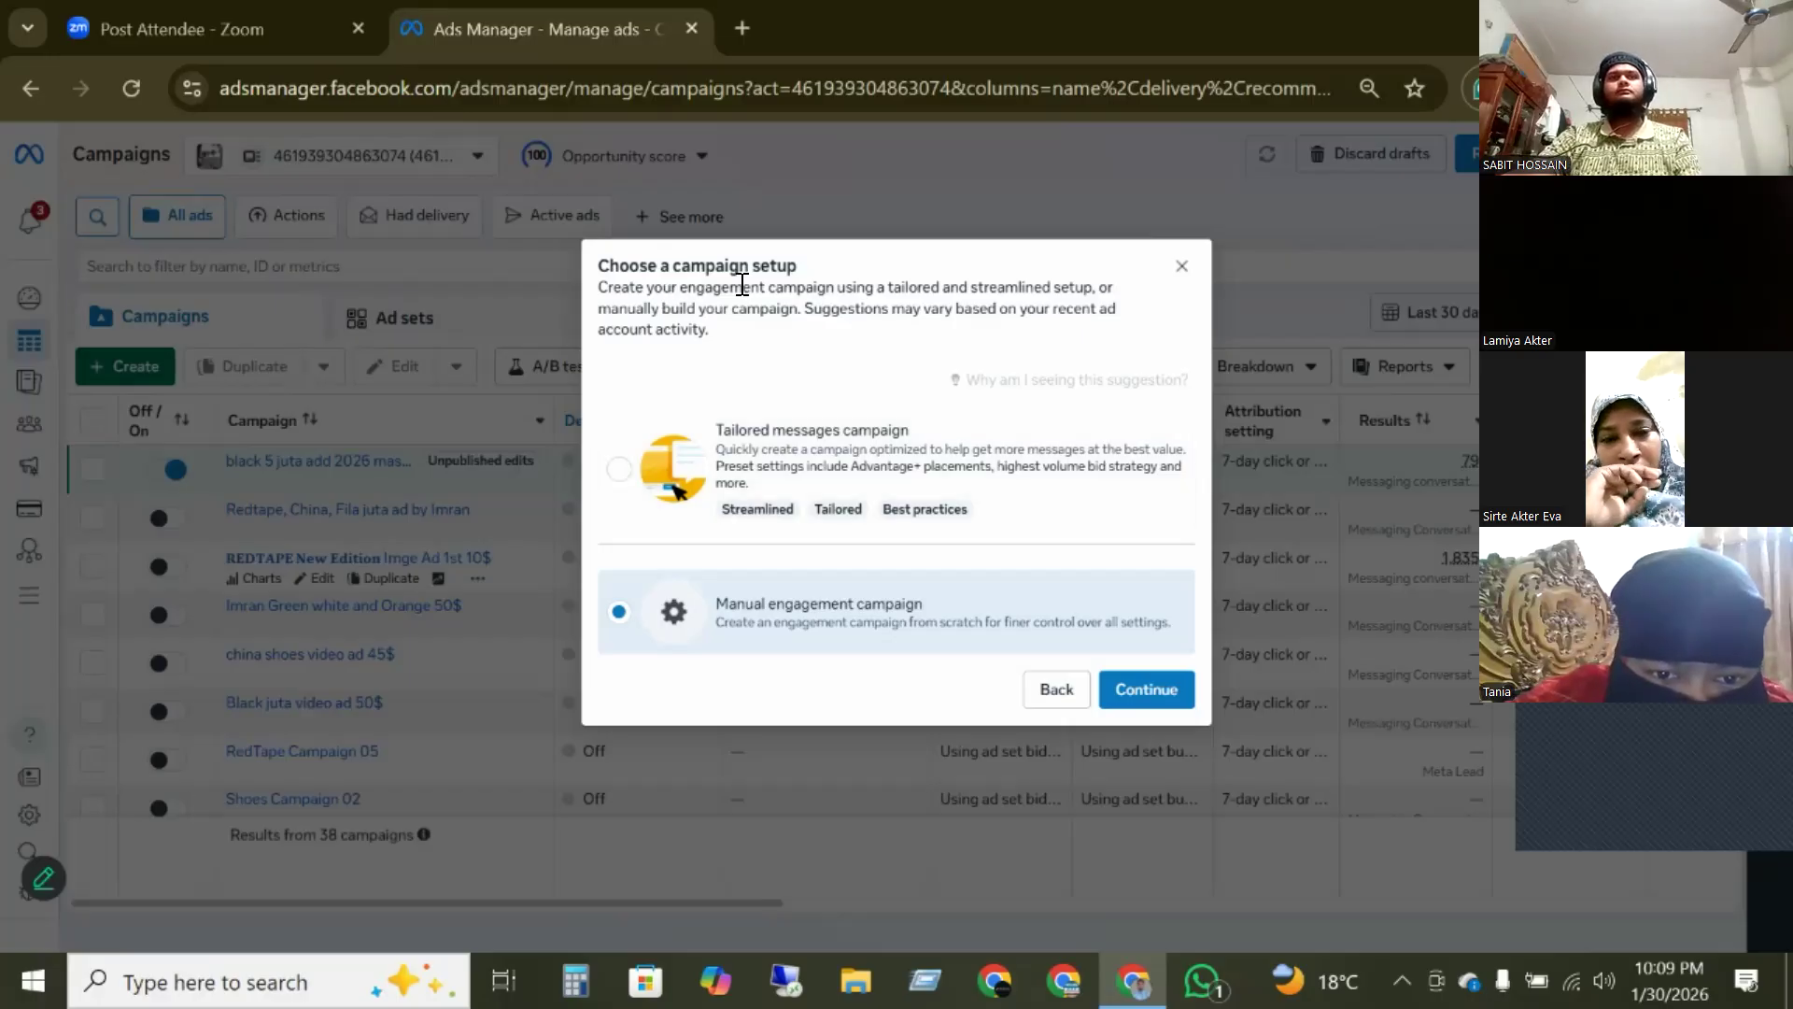
click(621, 472)
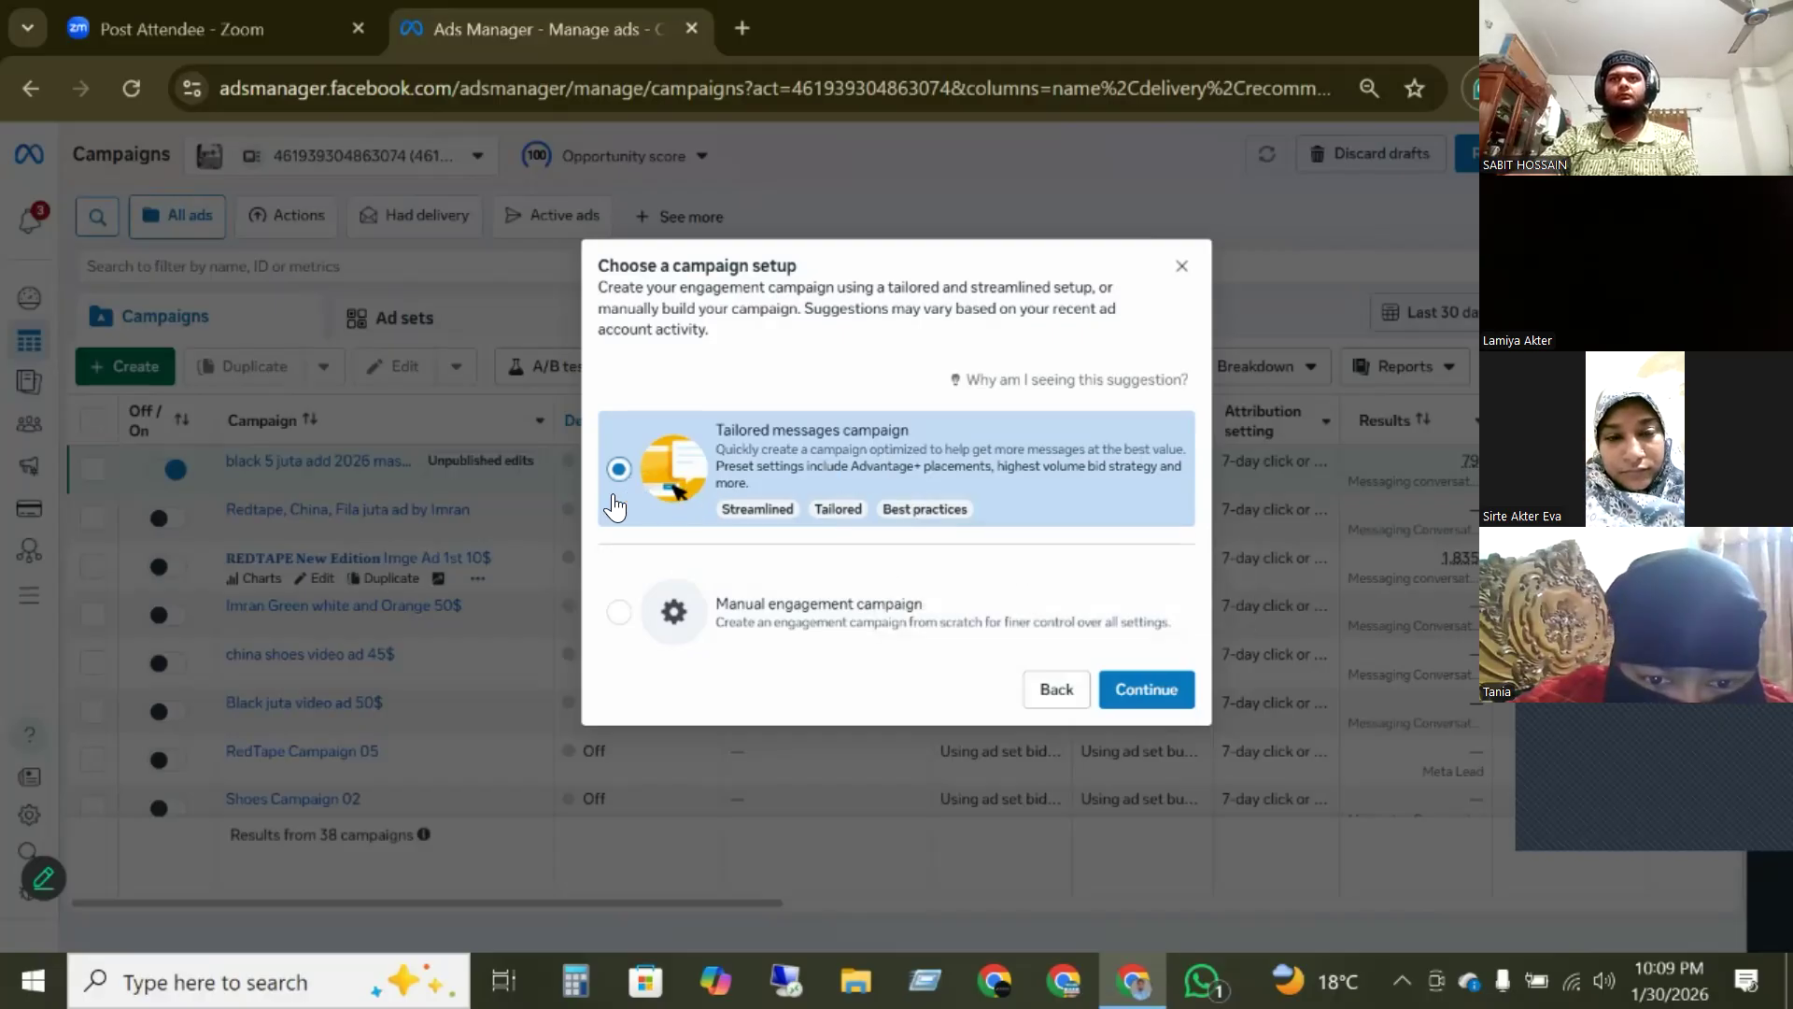
click(619, 612)
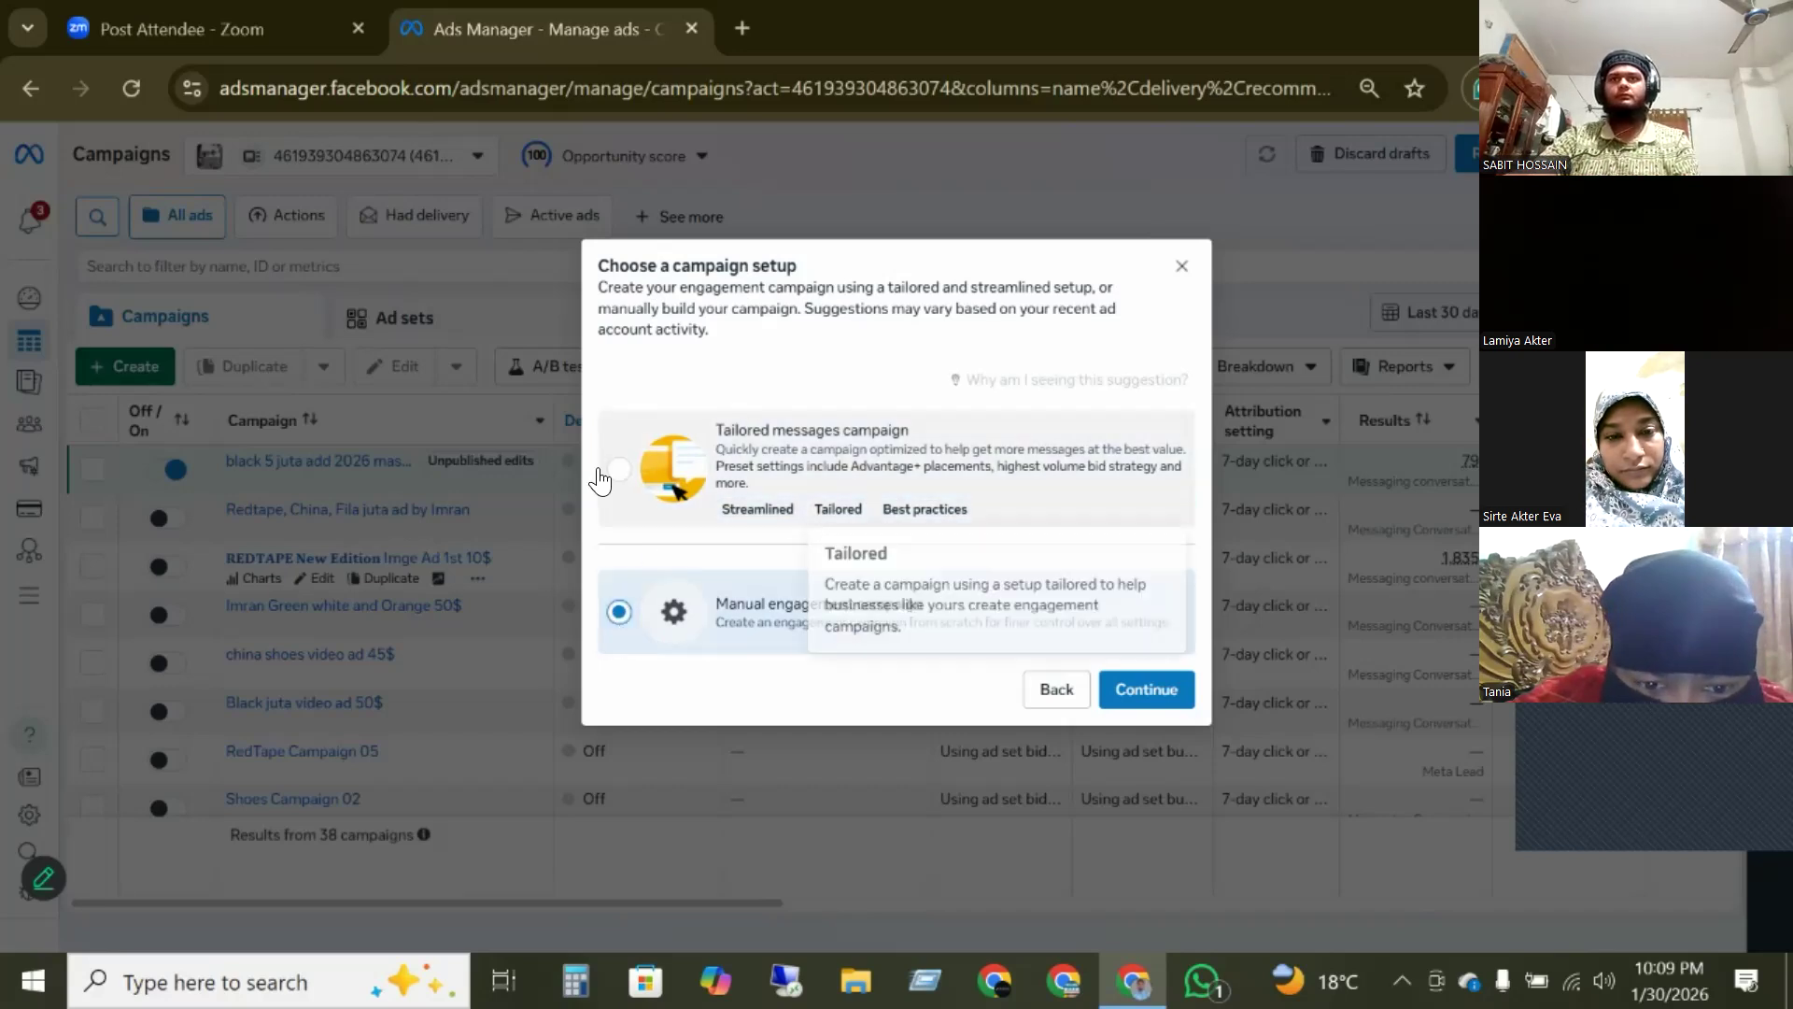
click(1143, 689)
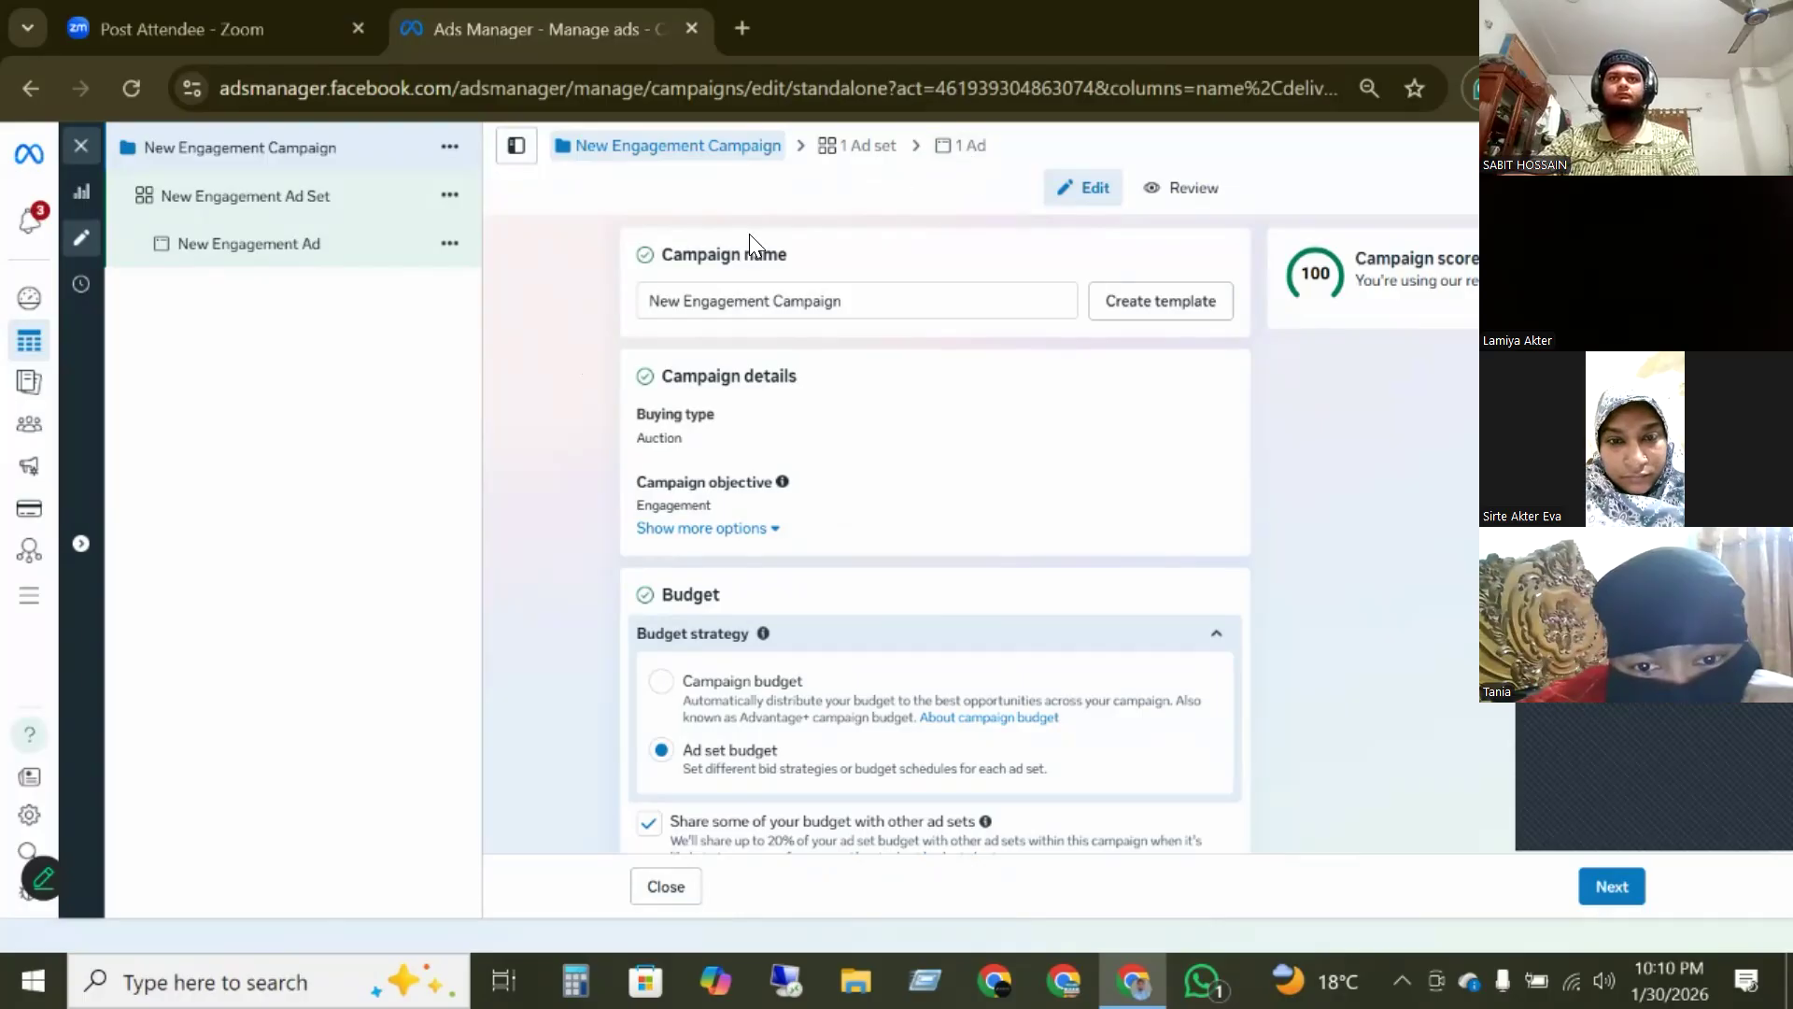
- Name the campaign "Demo class ad test Massage 10$"
drag(794, 258, 648, 248)
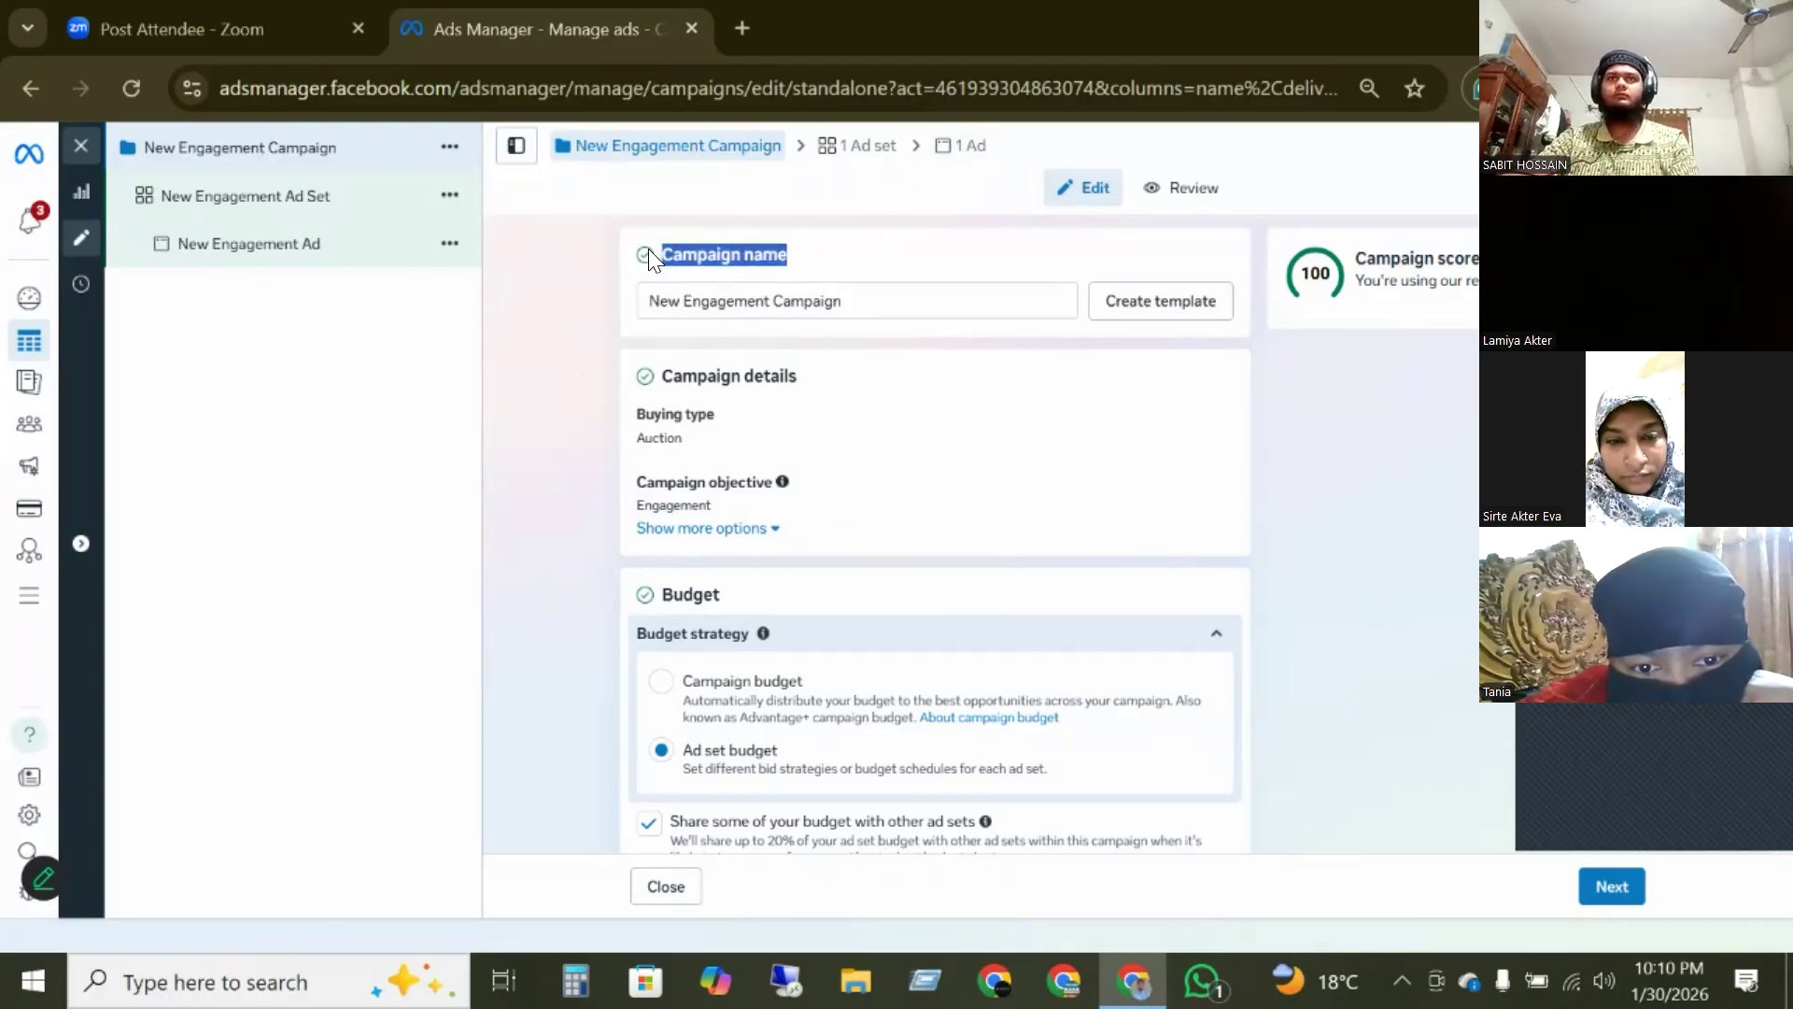
triple_click(745, 297)
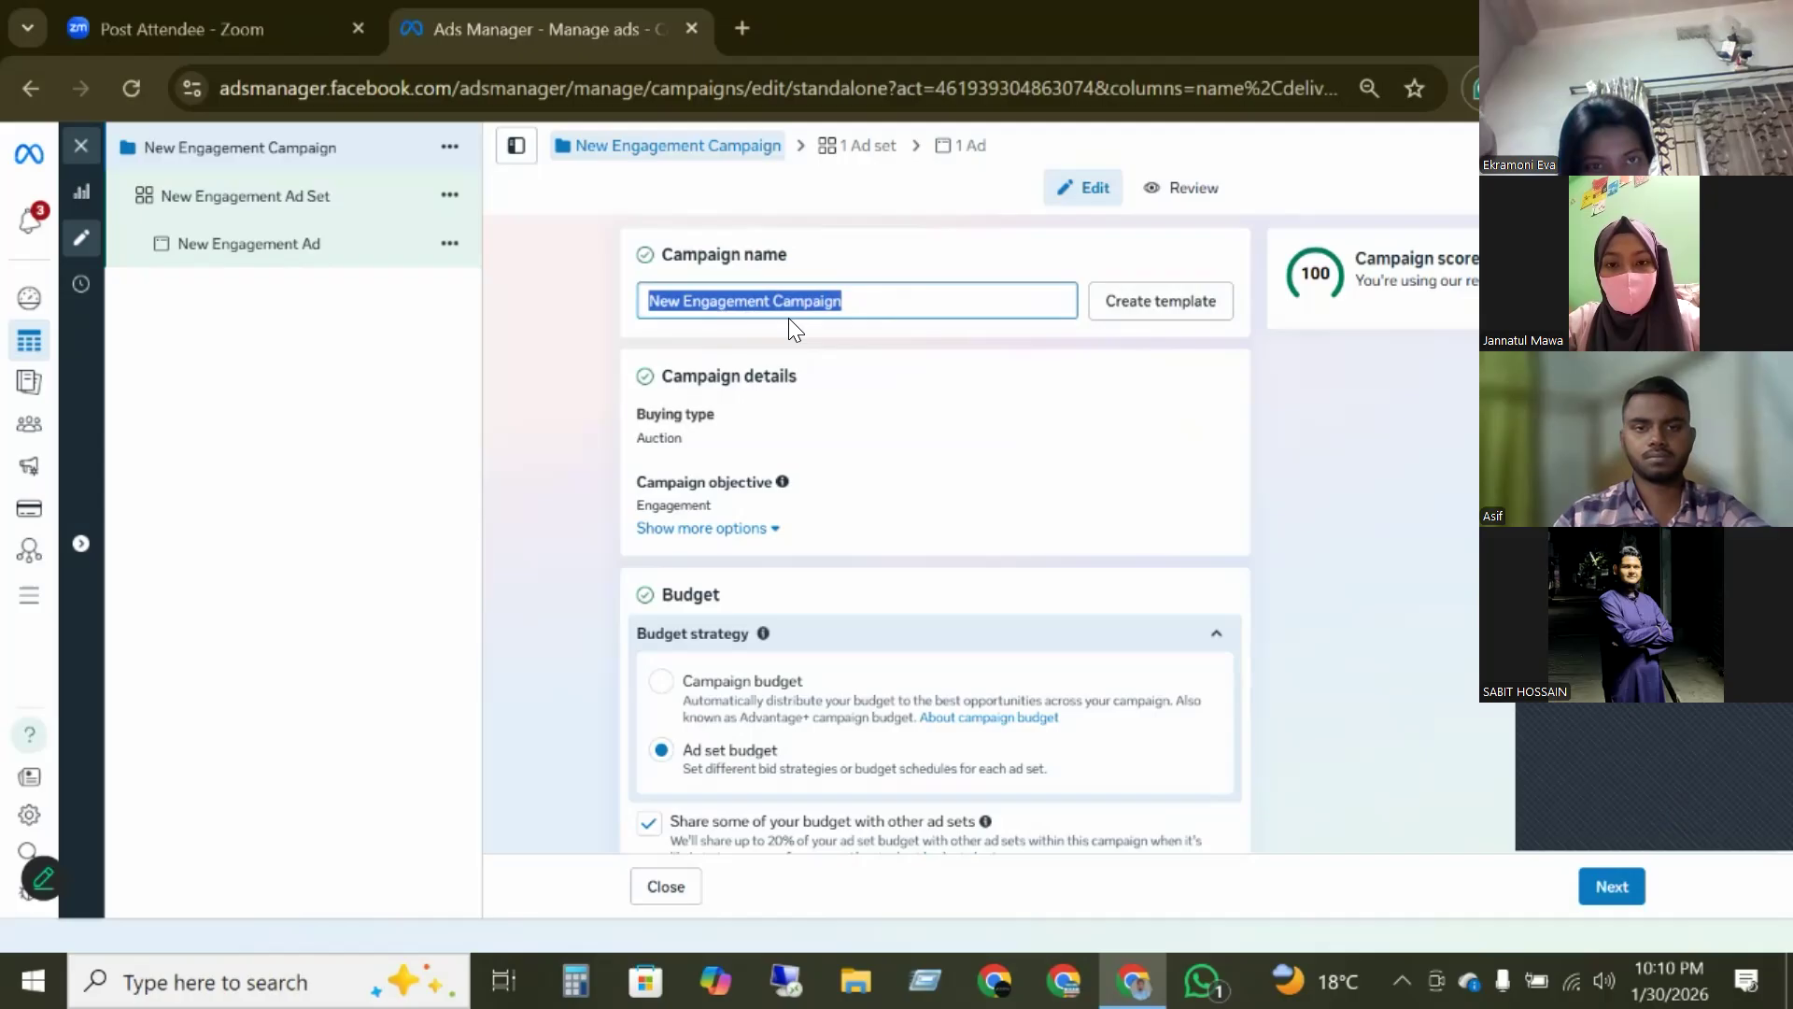
text(Demo )
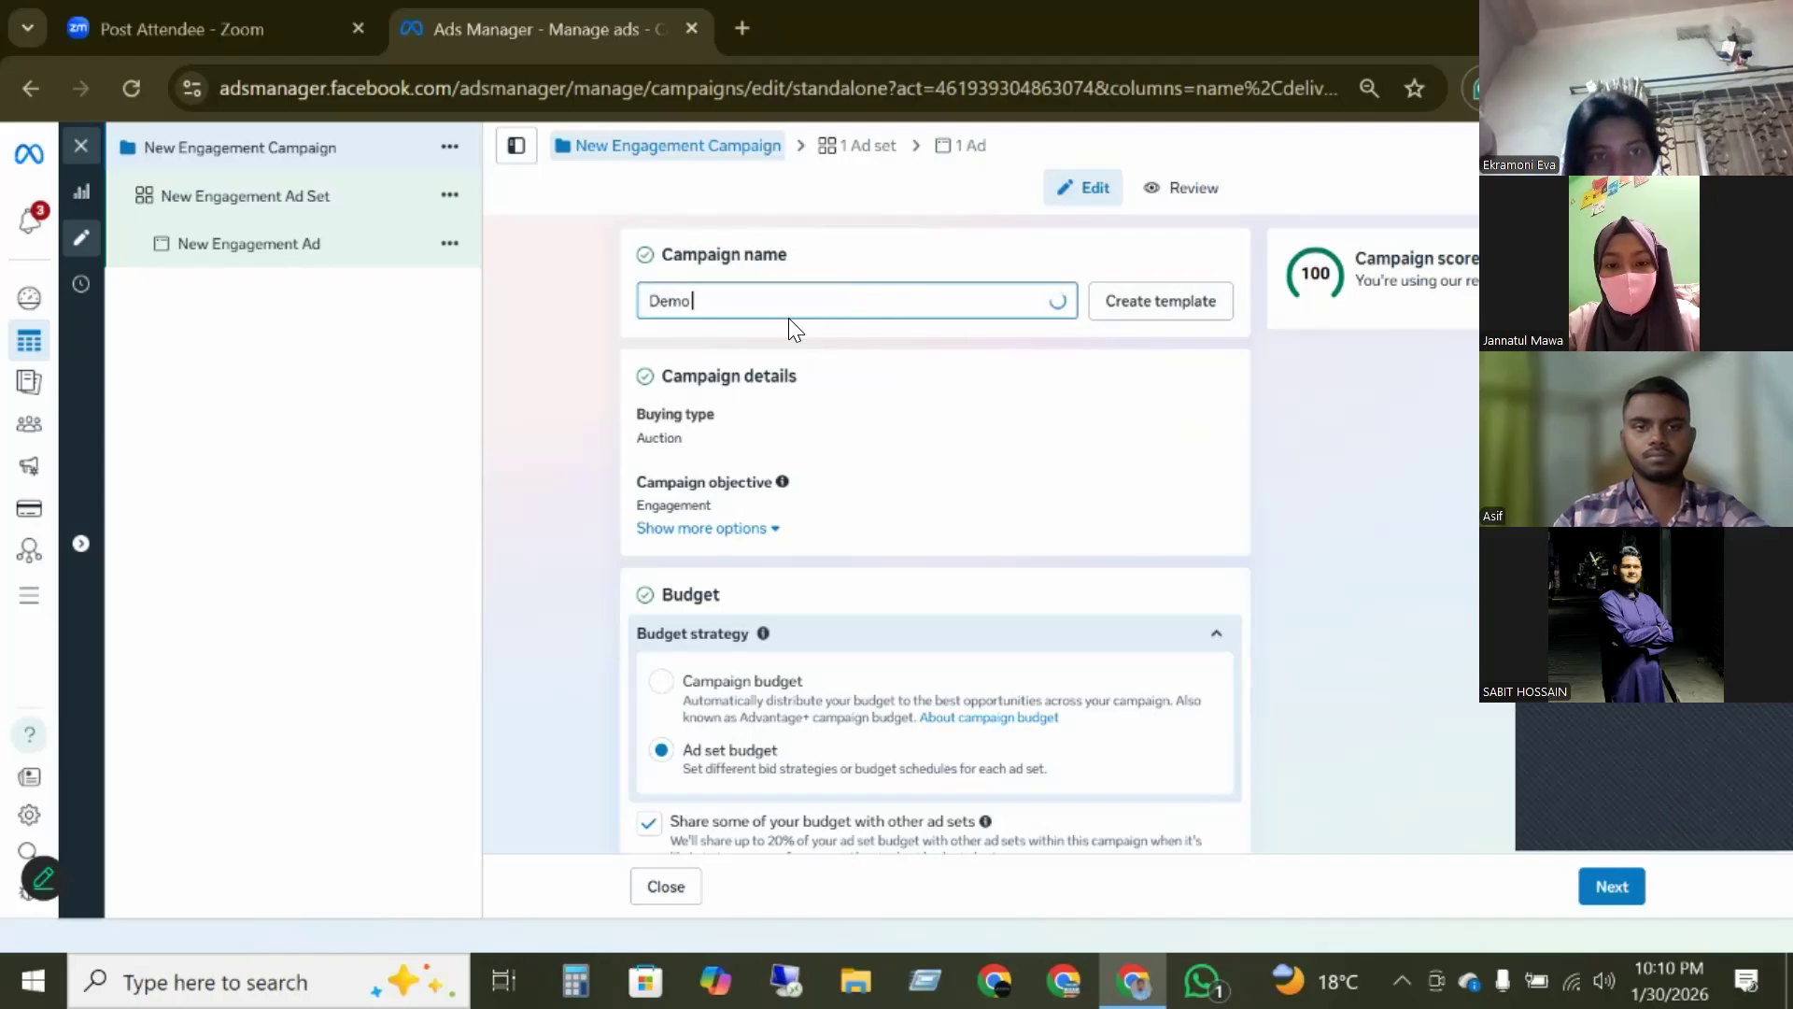
text(class ad)
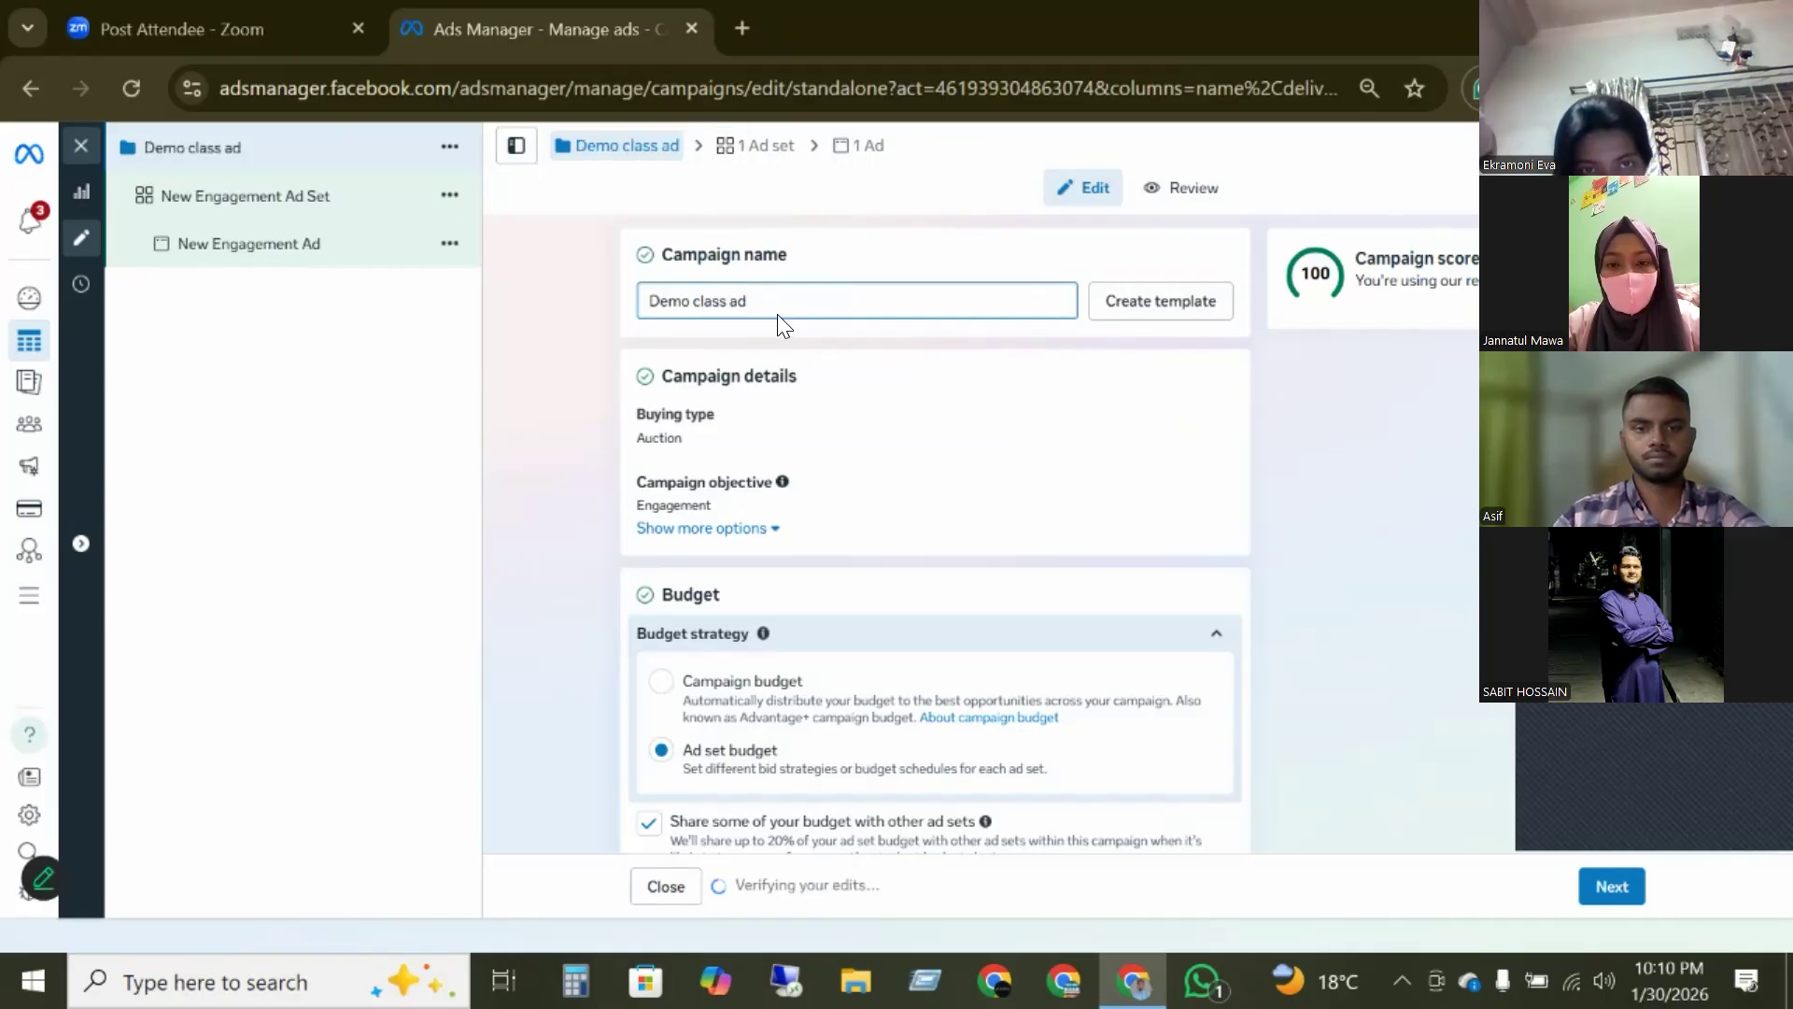
text( te)
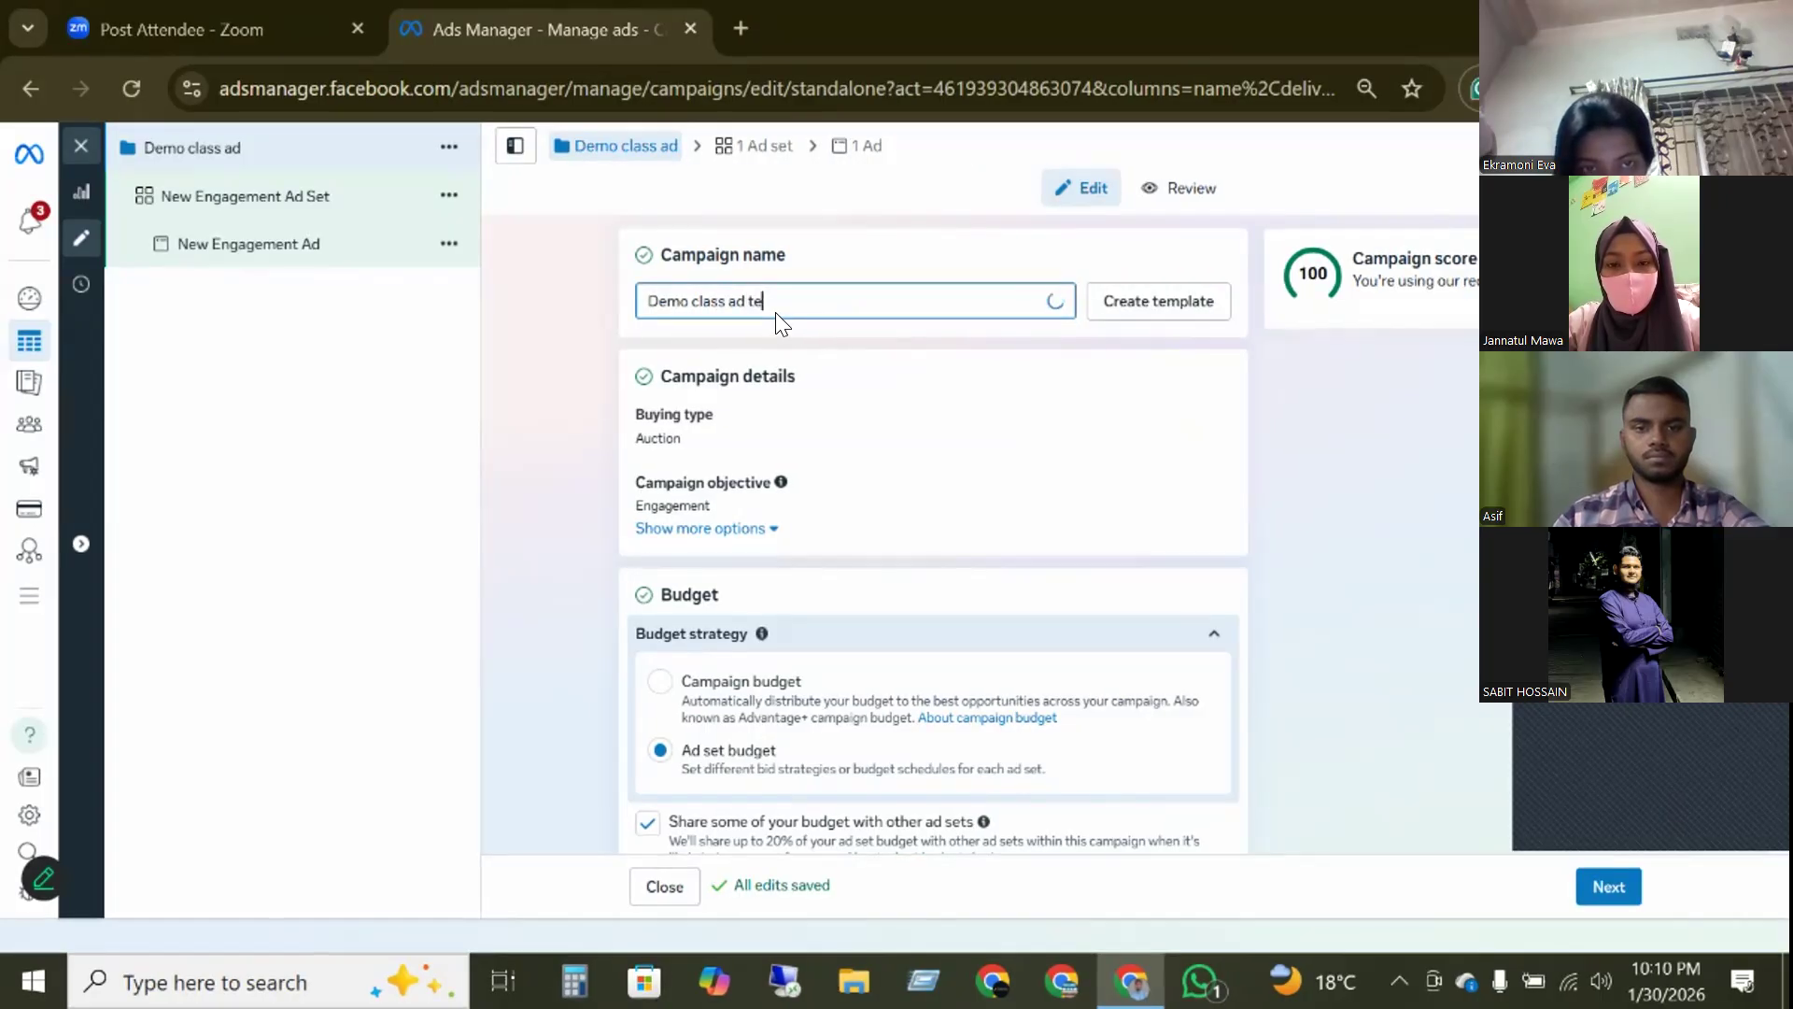
text(st Massage)
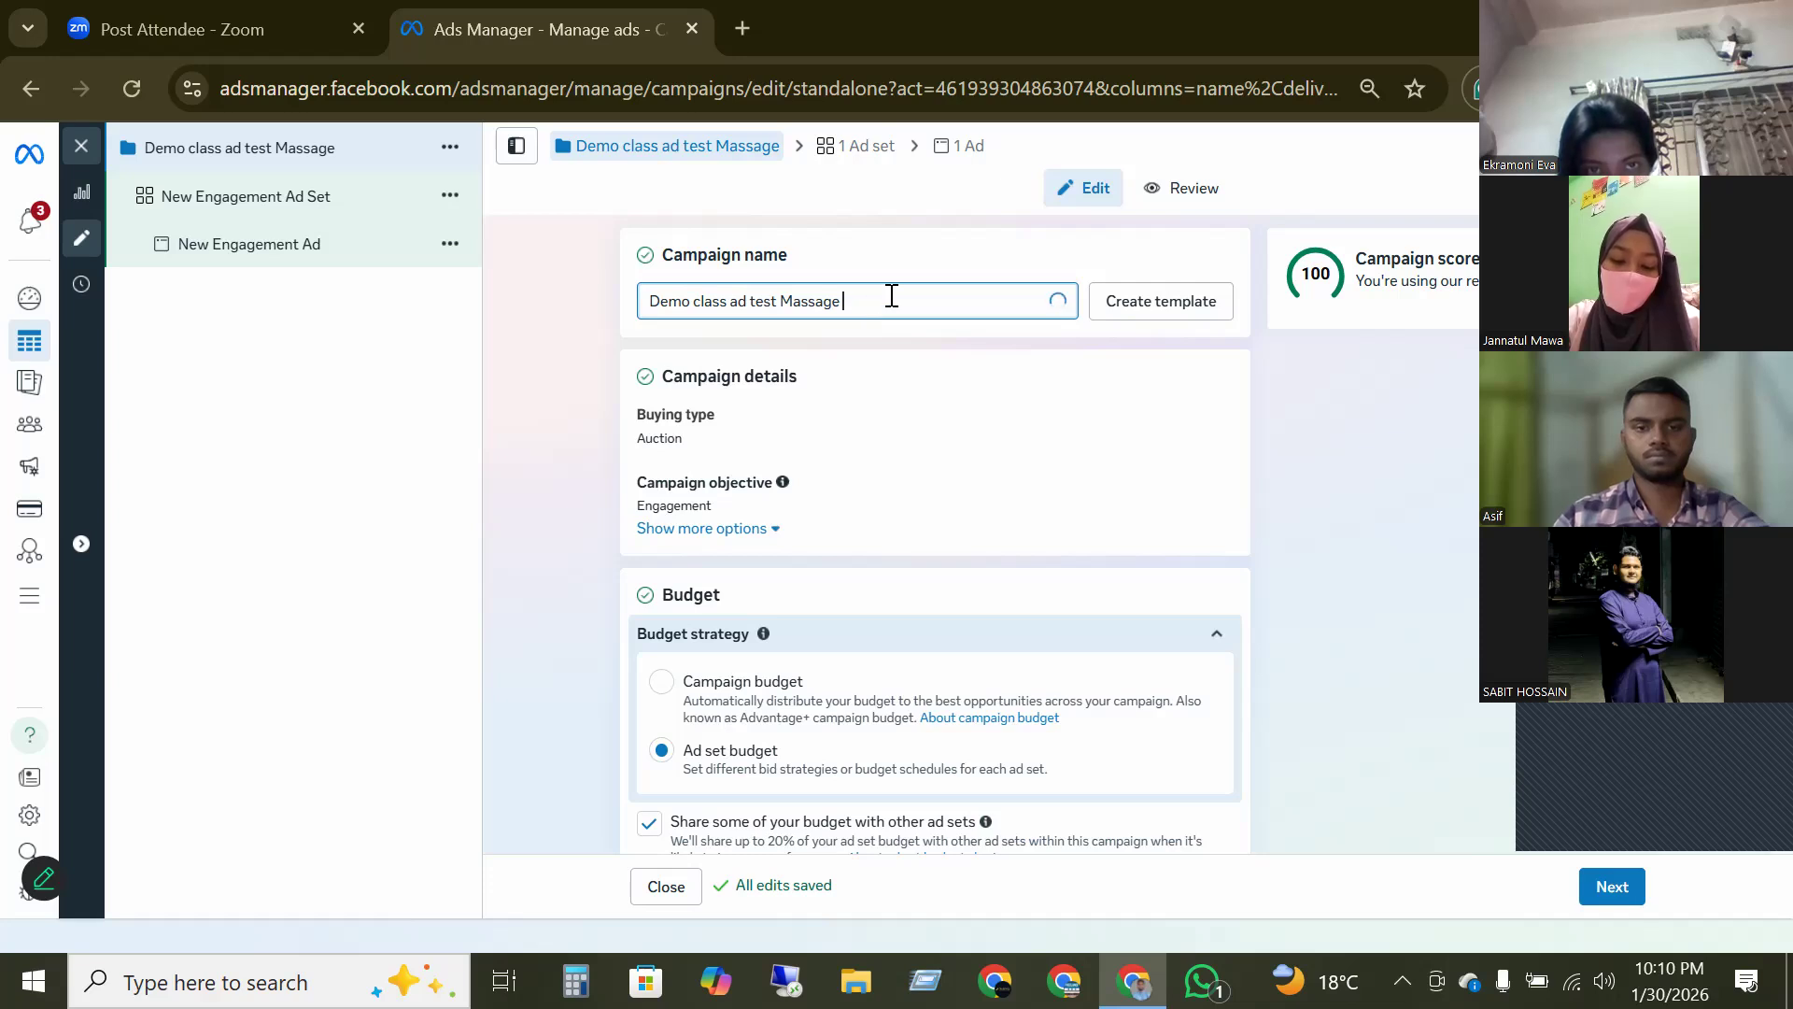
text($)
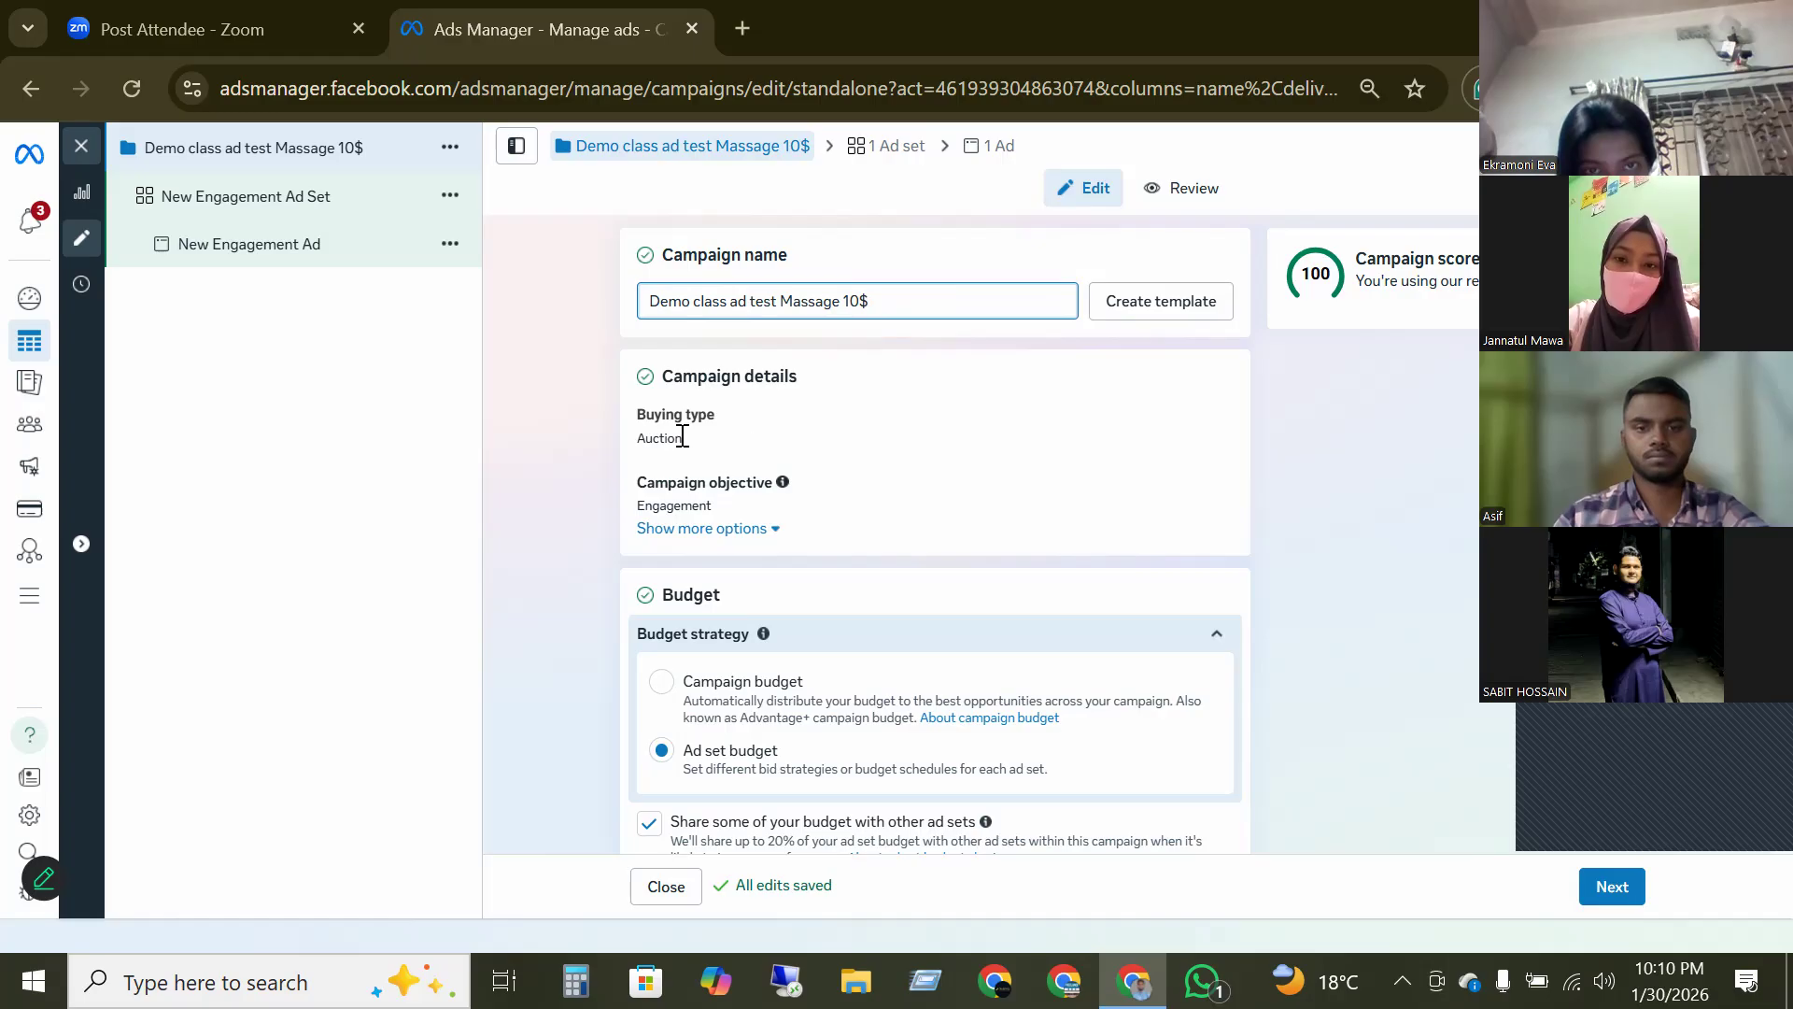
- Open the campaign objective and the buying type for editing and review their available choices
scroll(665, 385, down, 1)
scroll(677, 427, up, 1)
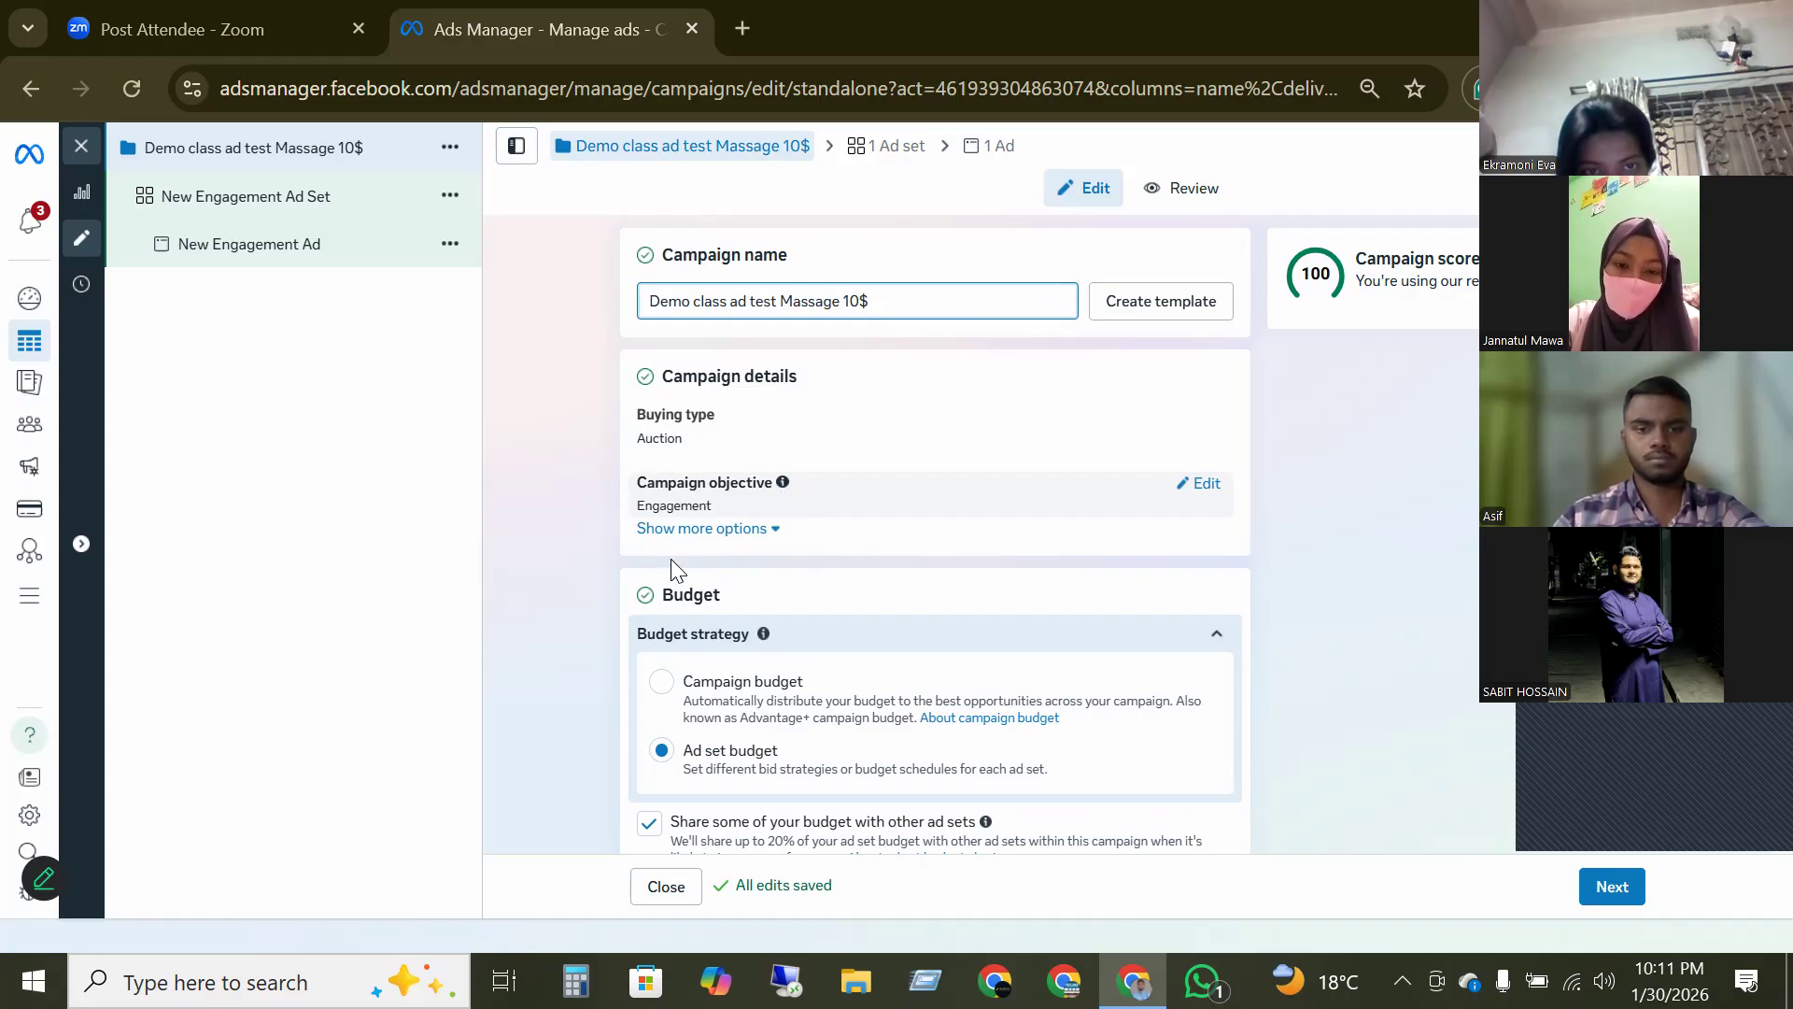
click(1197, 488)
scroll(873, 586, down, 2)
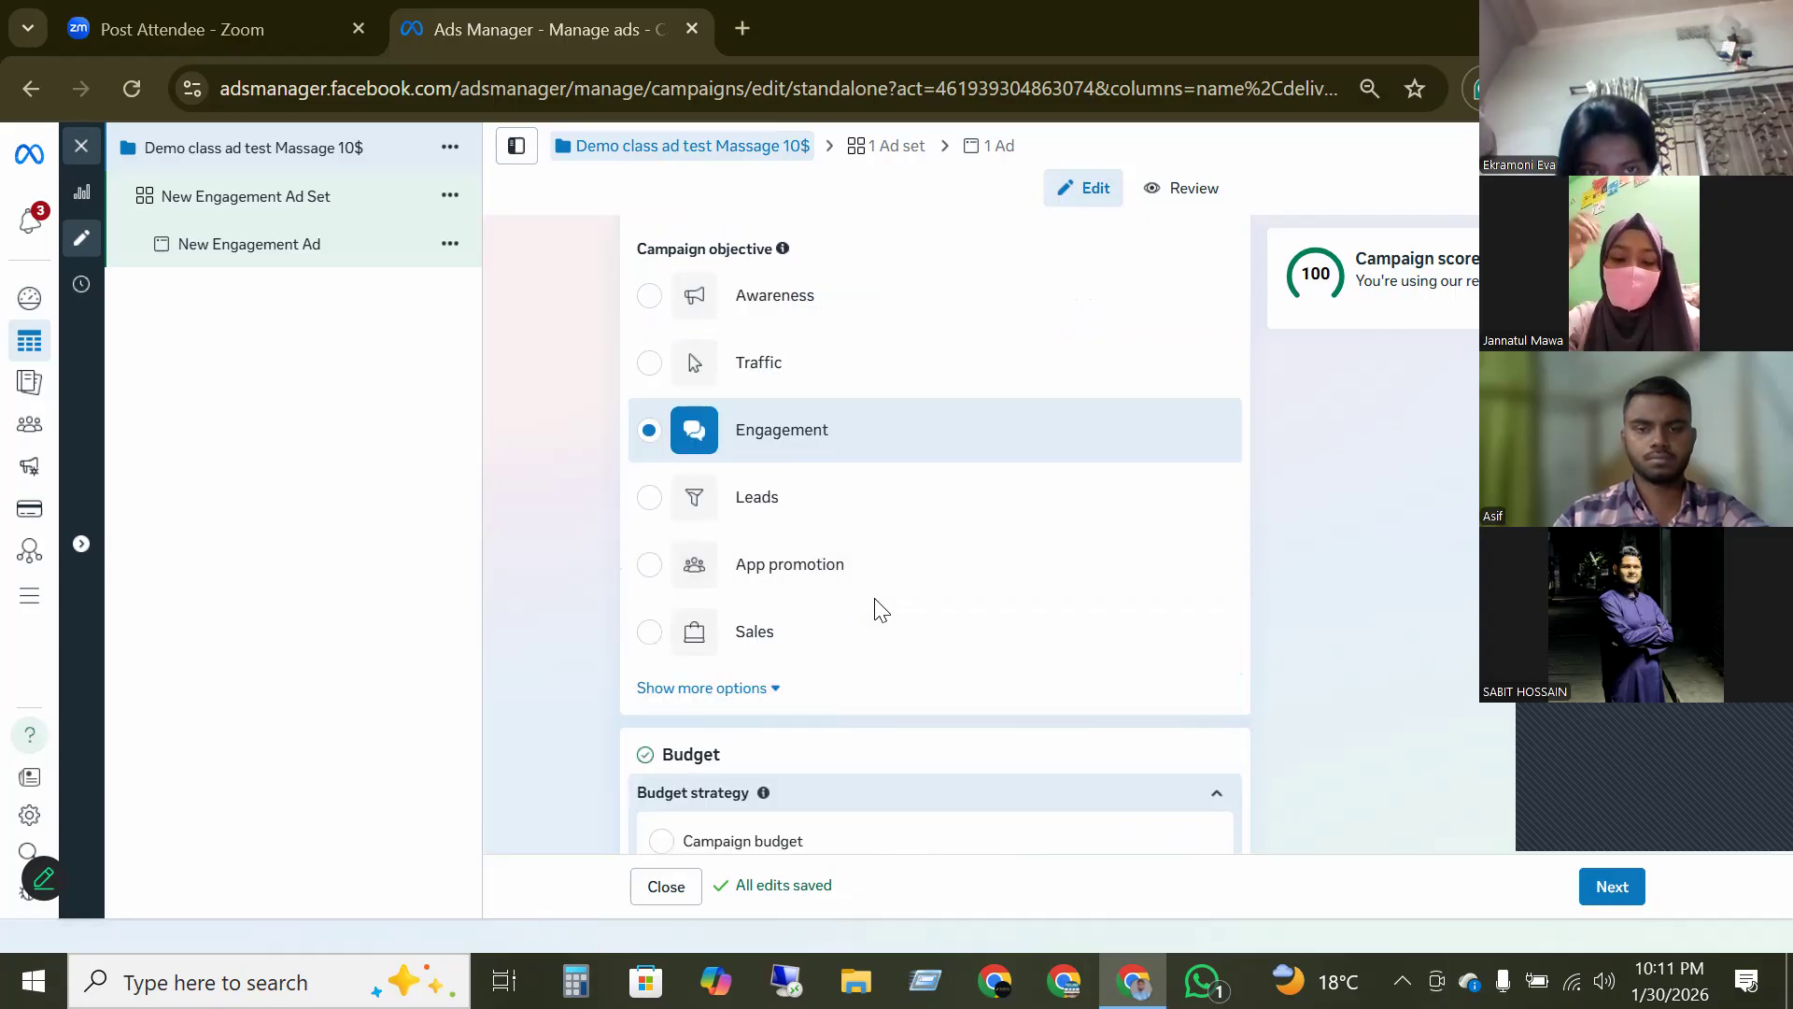
scroll(972, 588, up, 2)
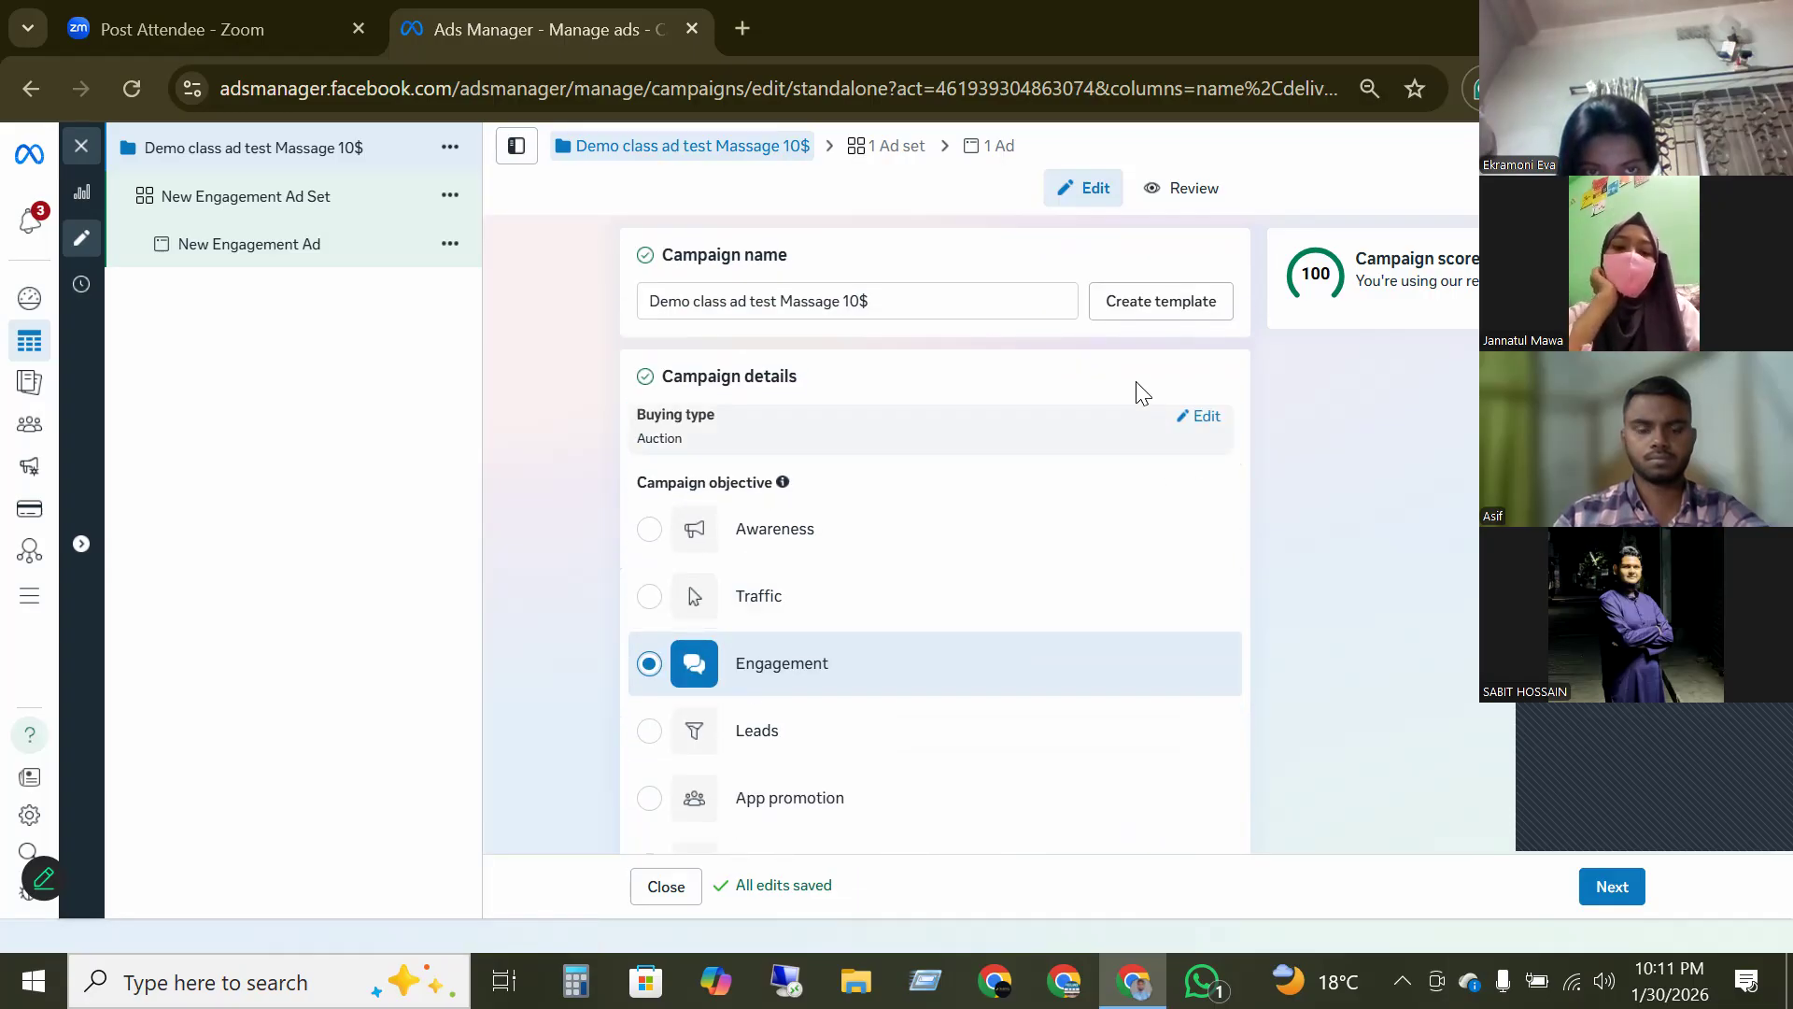
click(1201, 417)
click(1025, 449)
click(1026, 448)
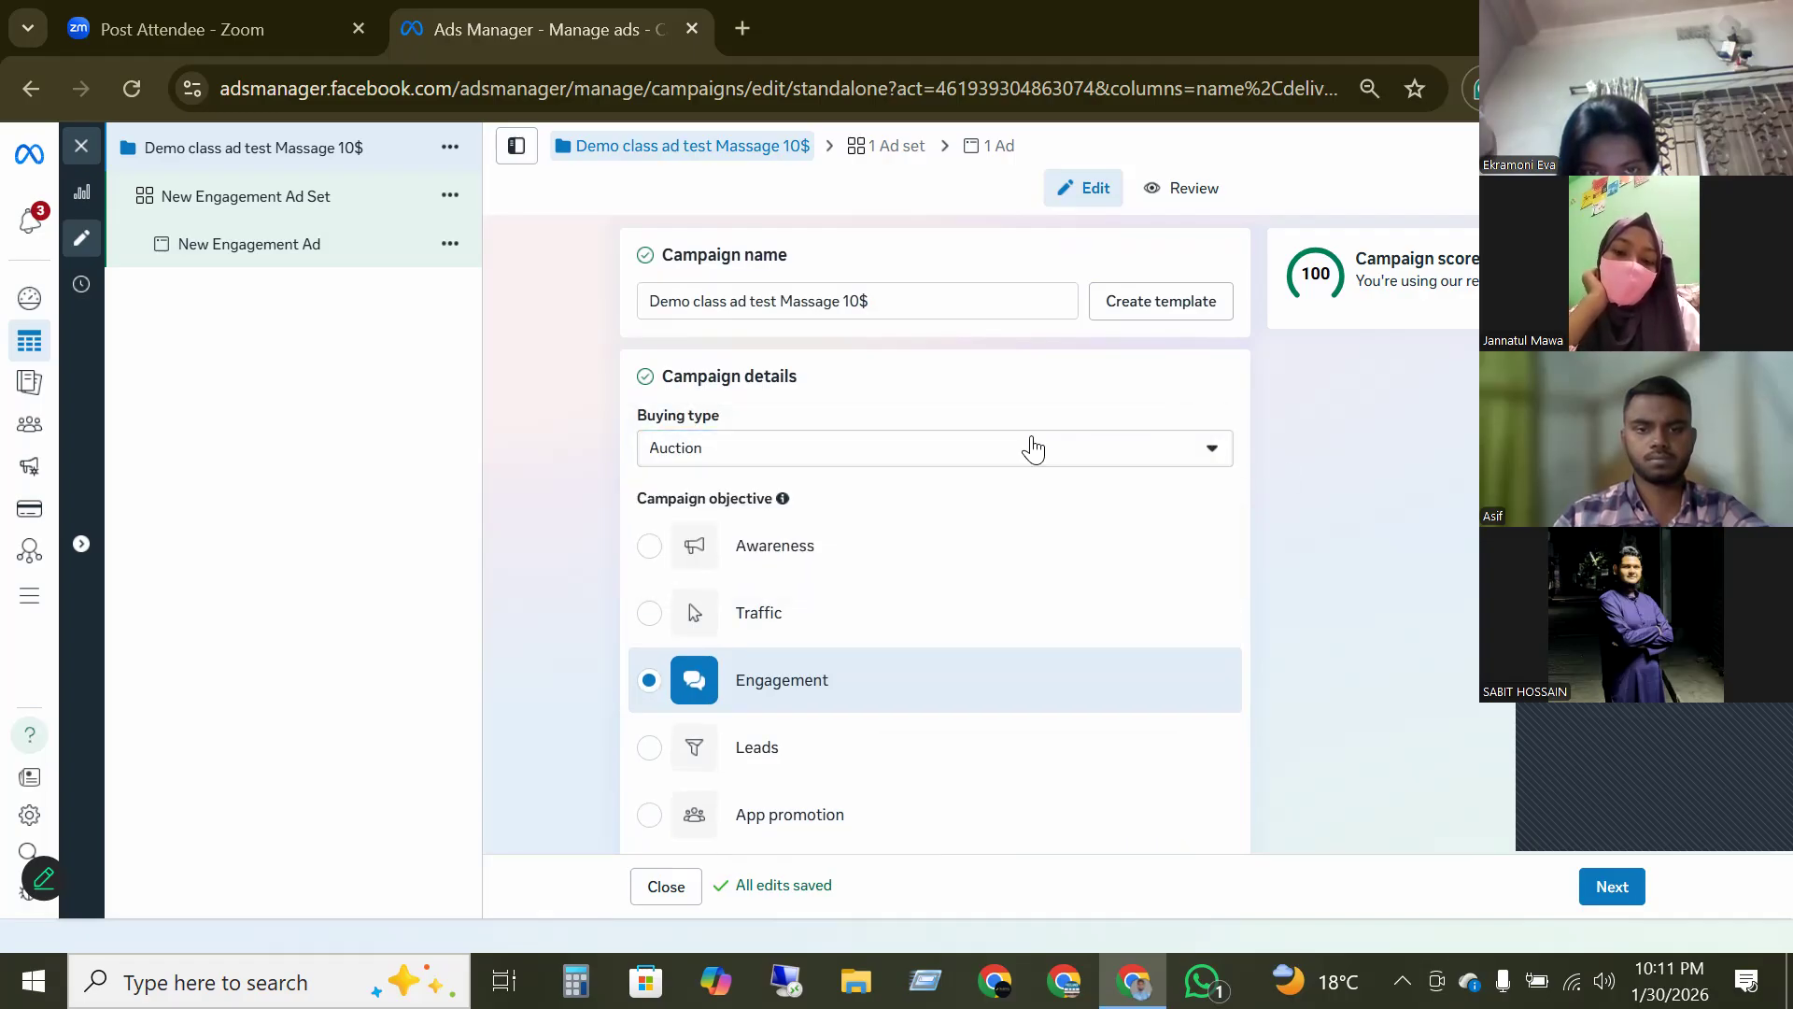
- Look at the additional campaign details options containing the campaign spending limit, and collapse them again
scroll(953, 545, down, 2)
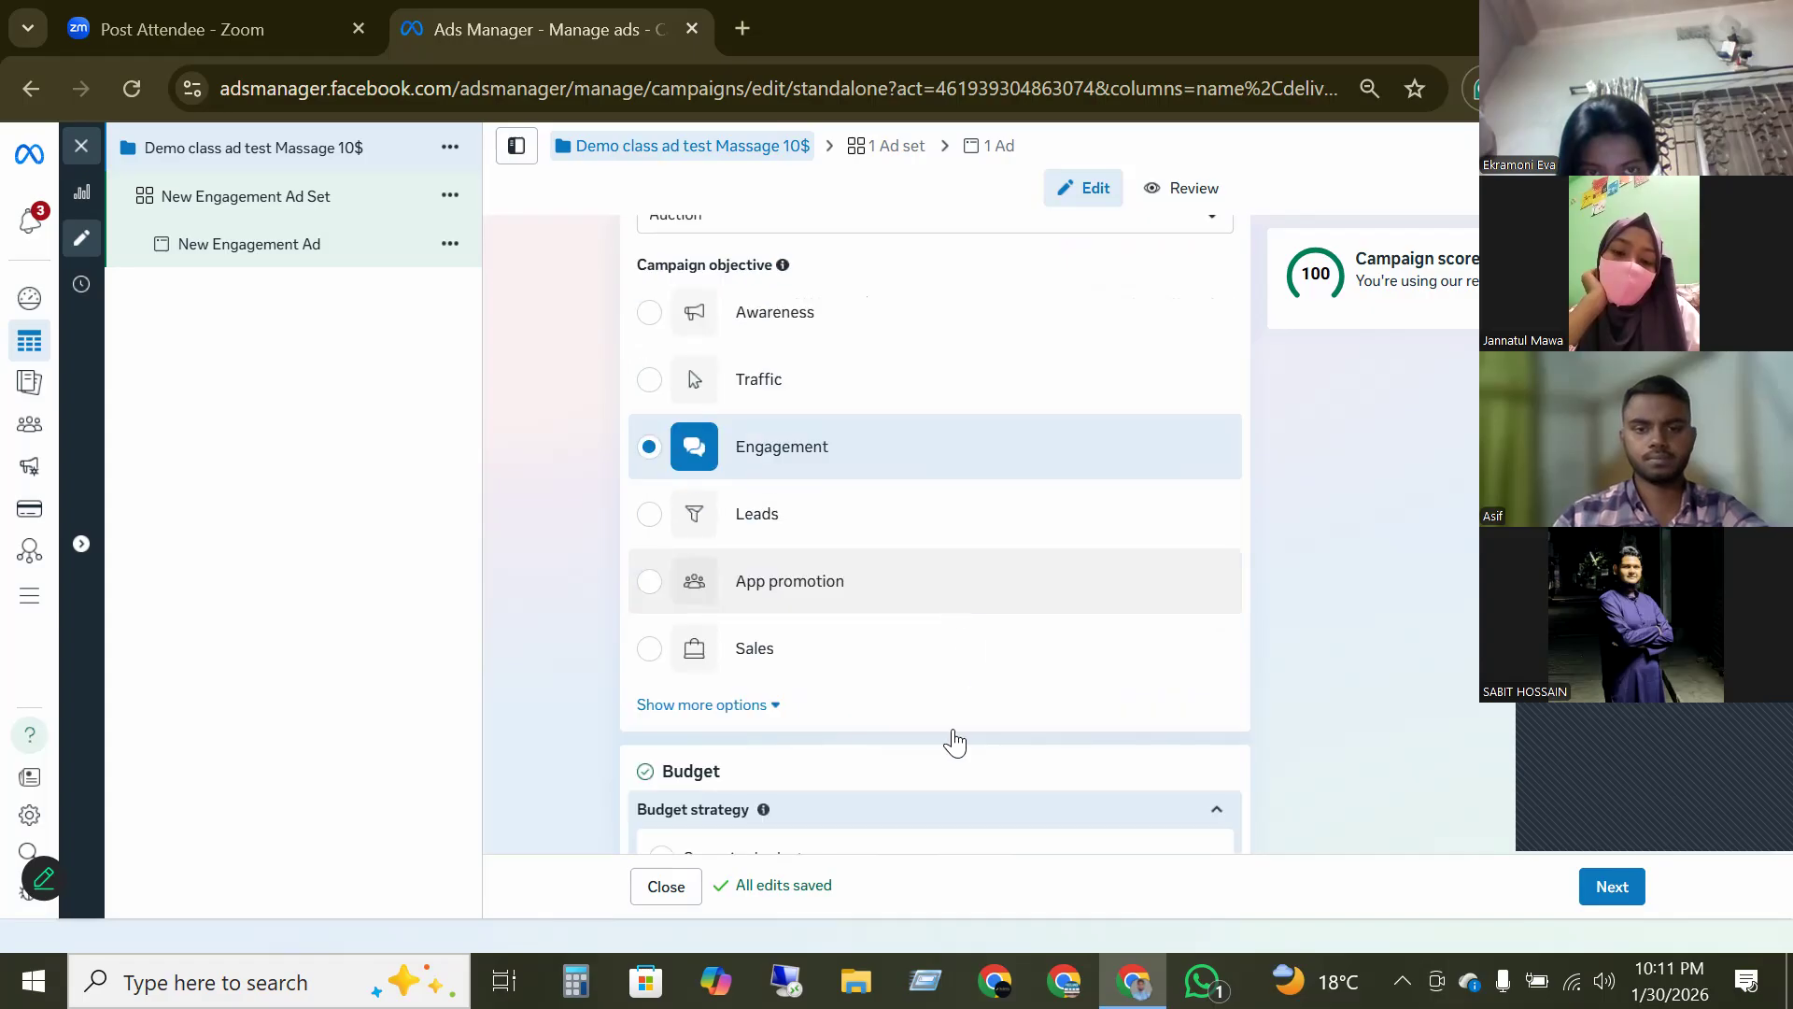
scroll(916, 692, down, 2)
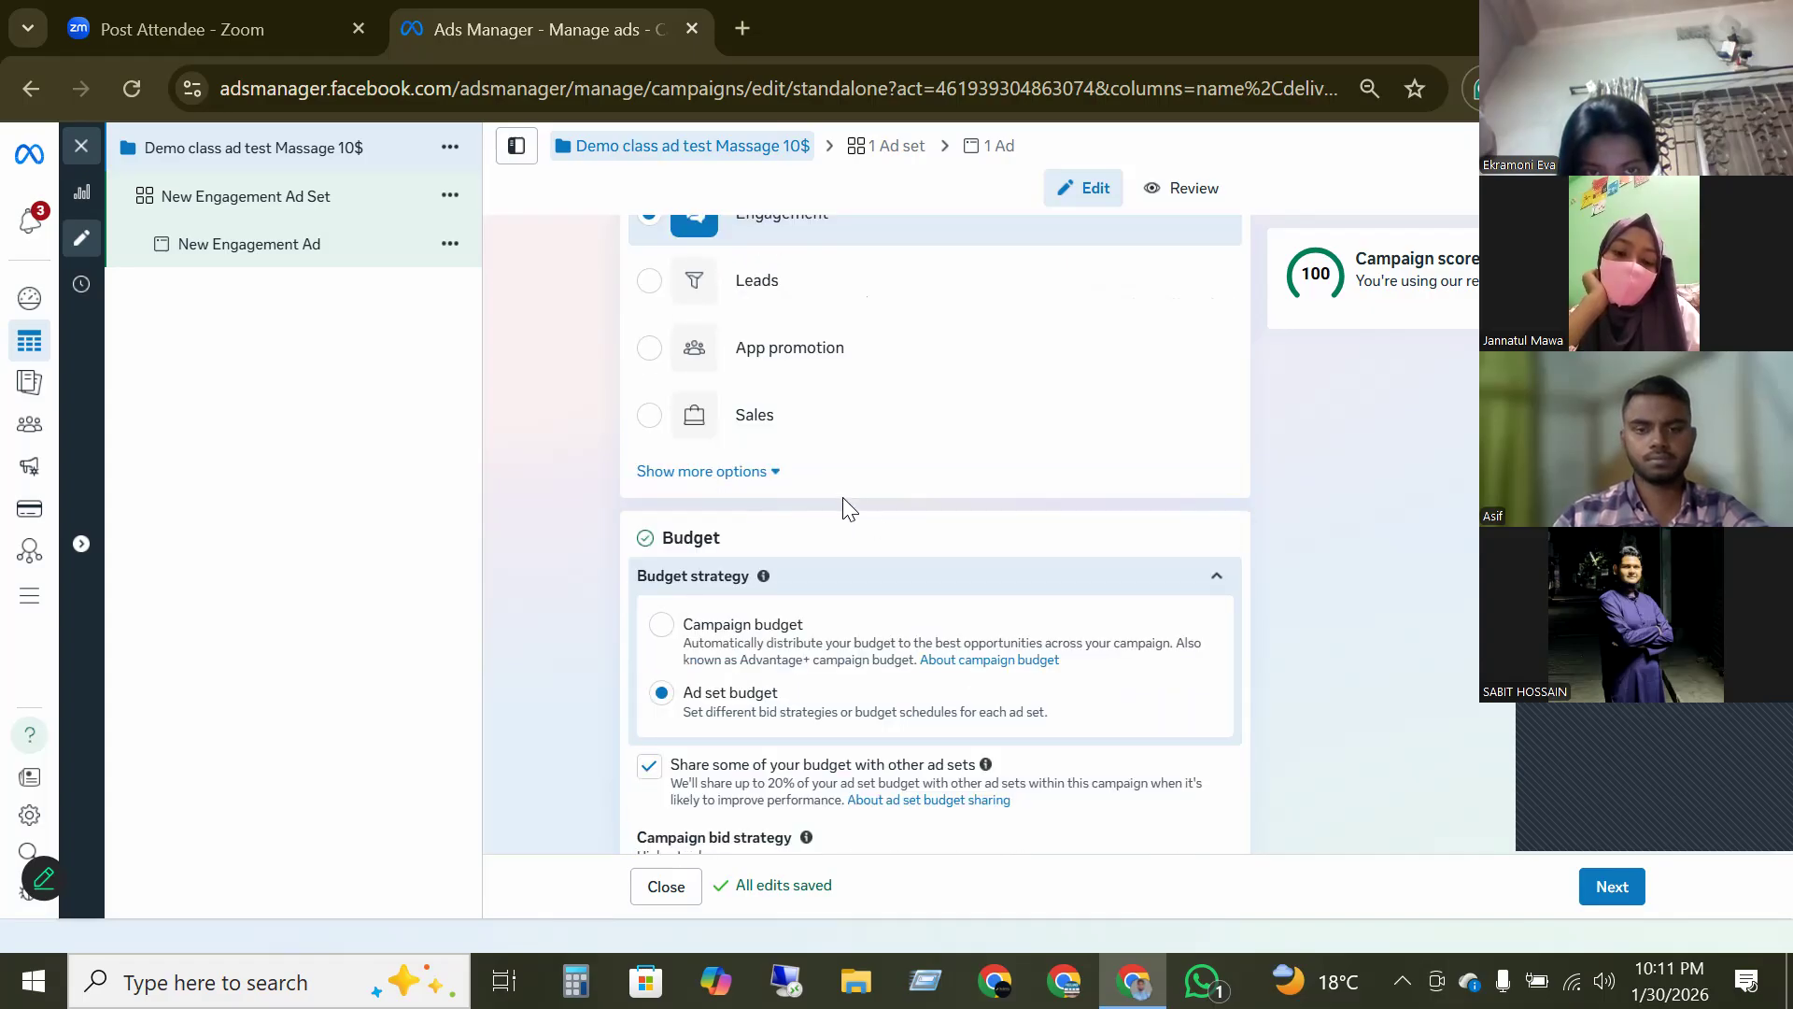
click(736, 473)
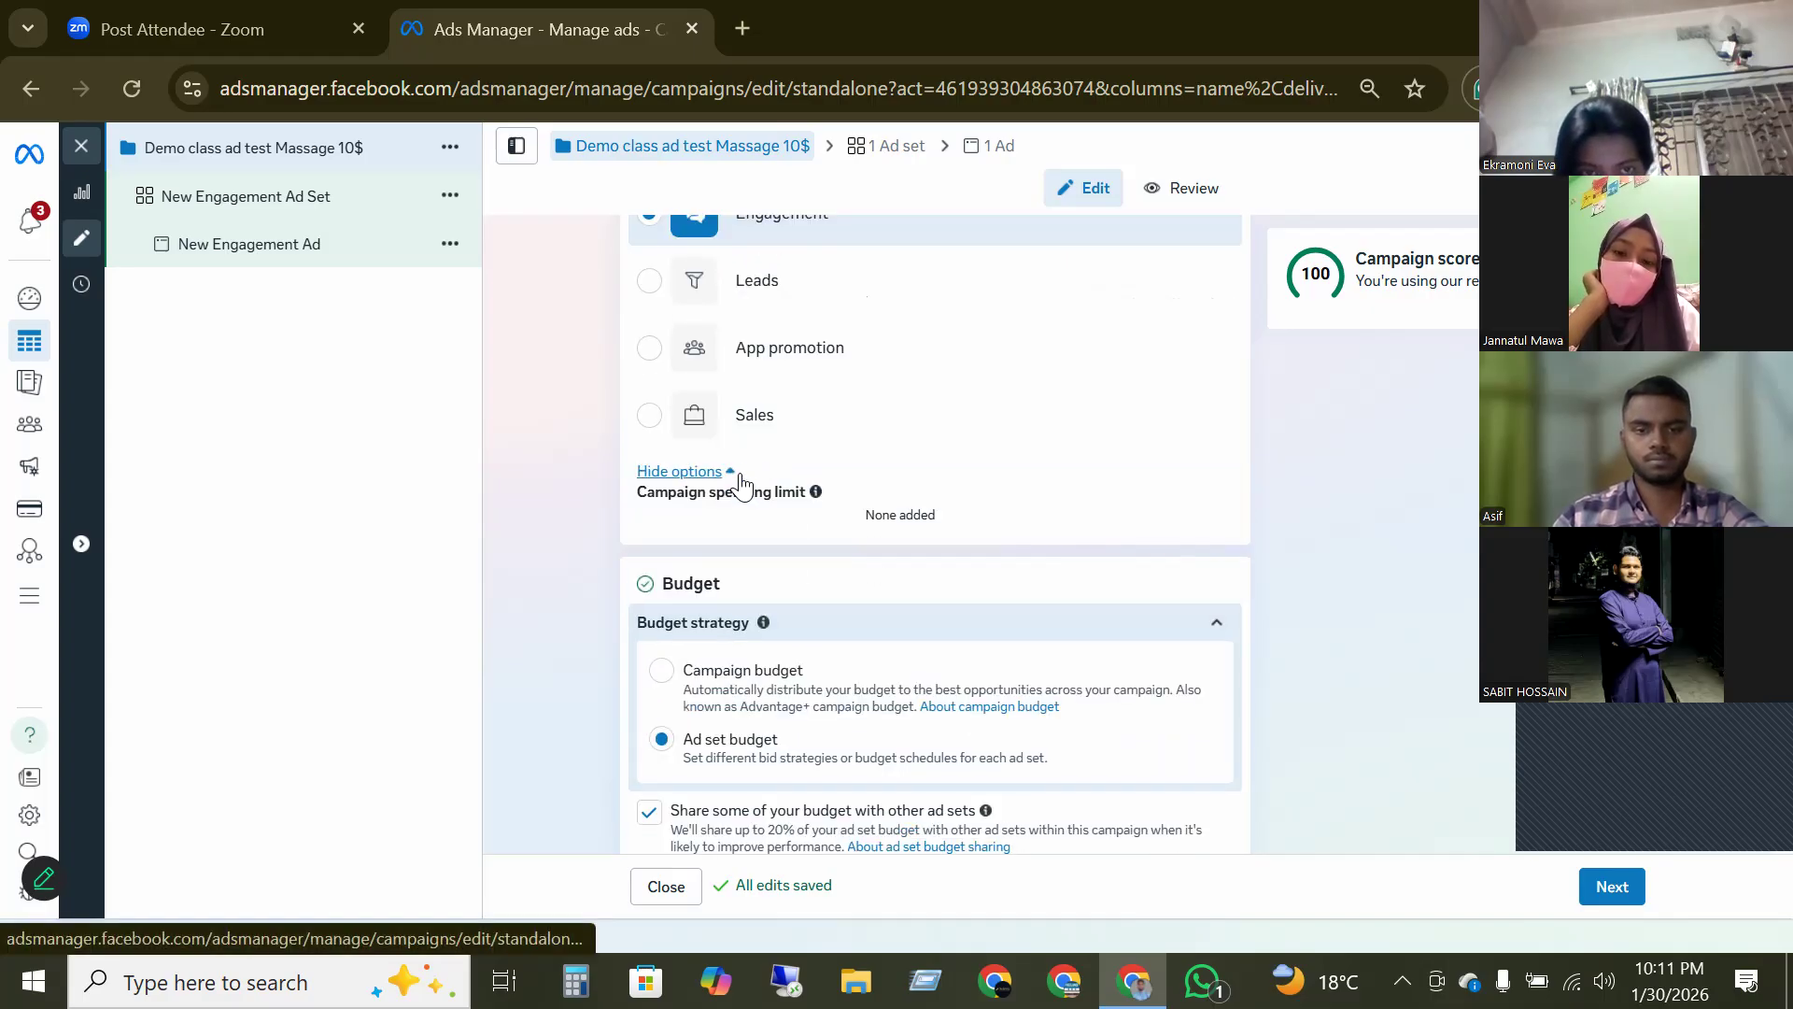
click(709, 472)
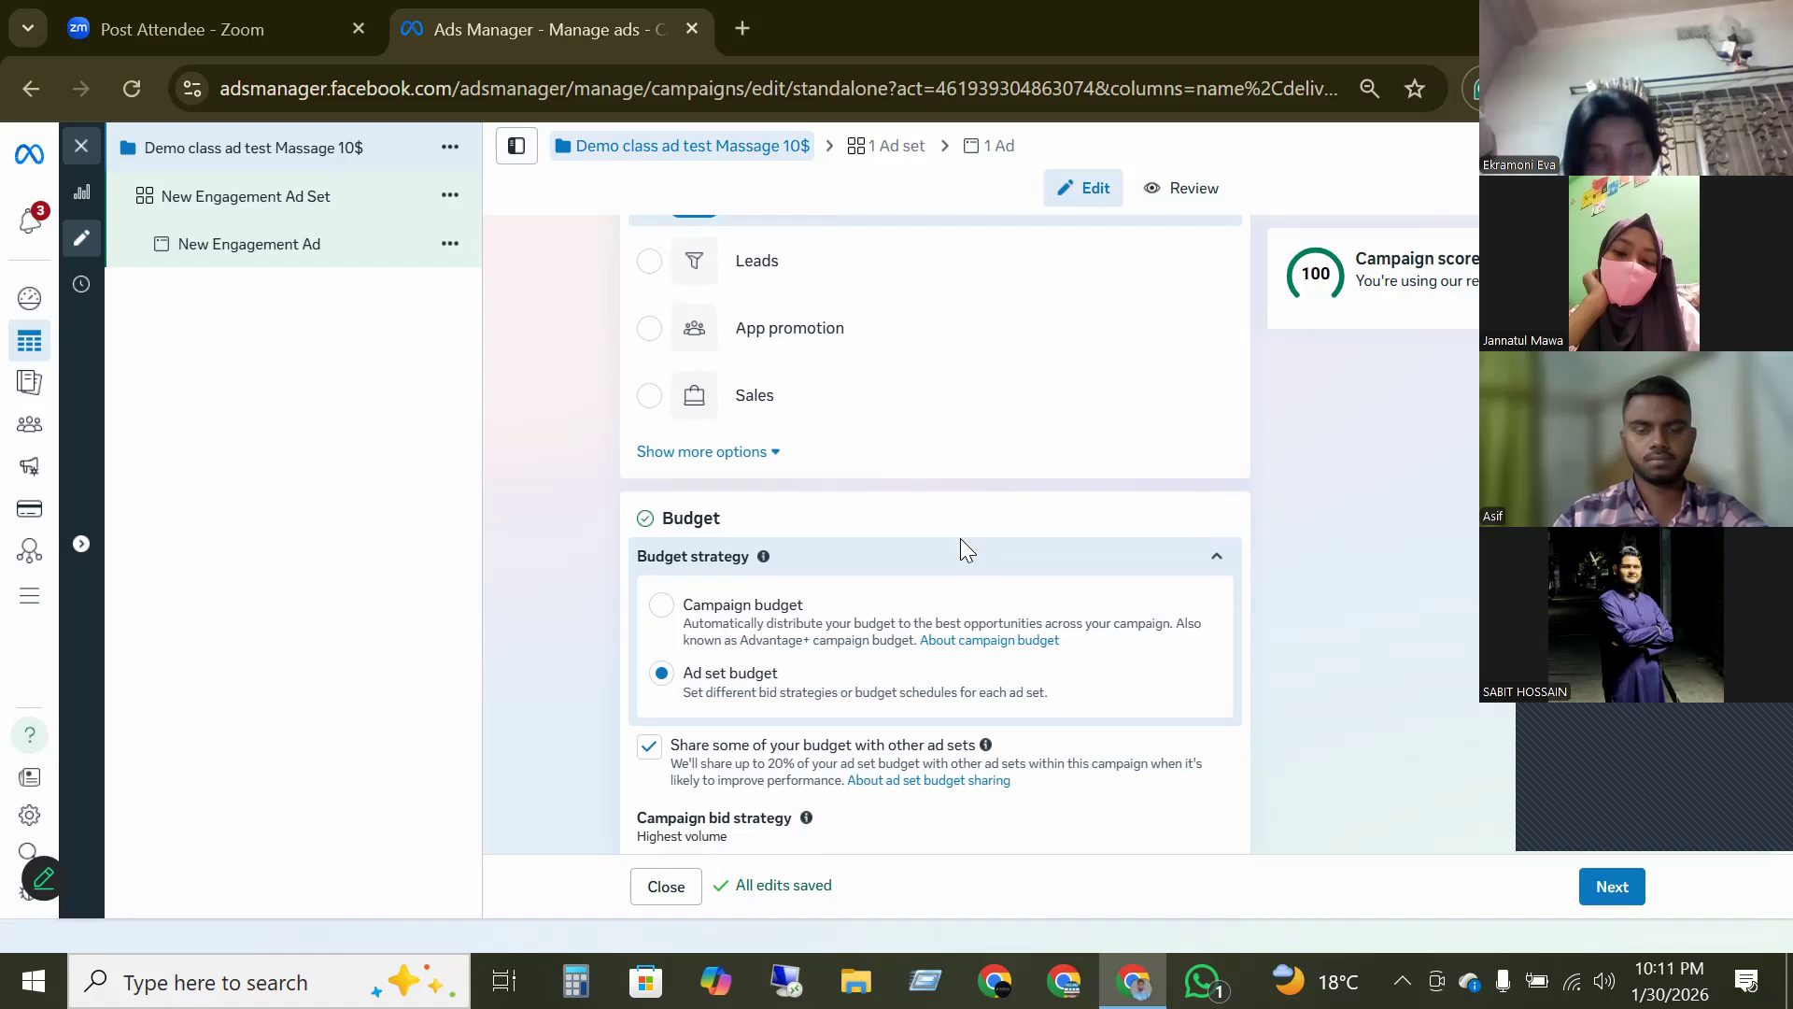
- Compare the settings of the Campaign budget and Ad set budget strategies, ending on Ad set budget
scroll(750, 467, down, 2)
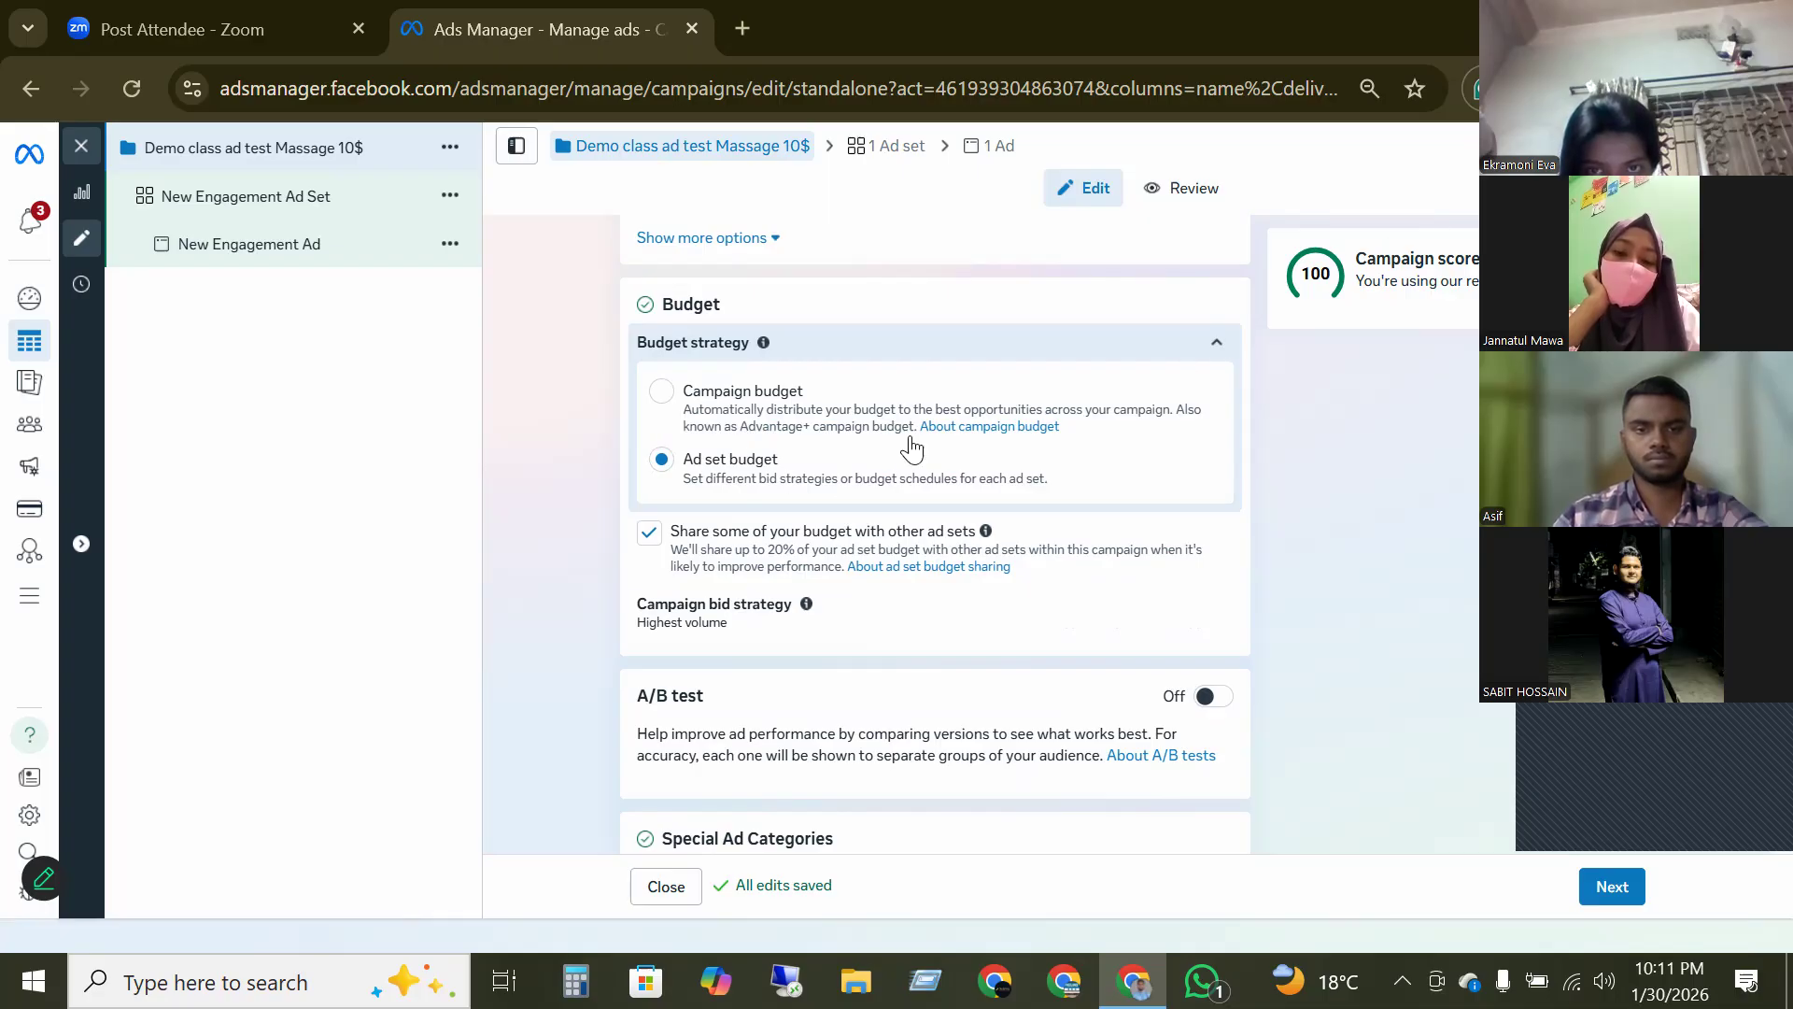
click(662, 394)
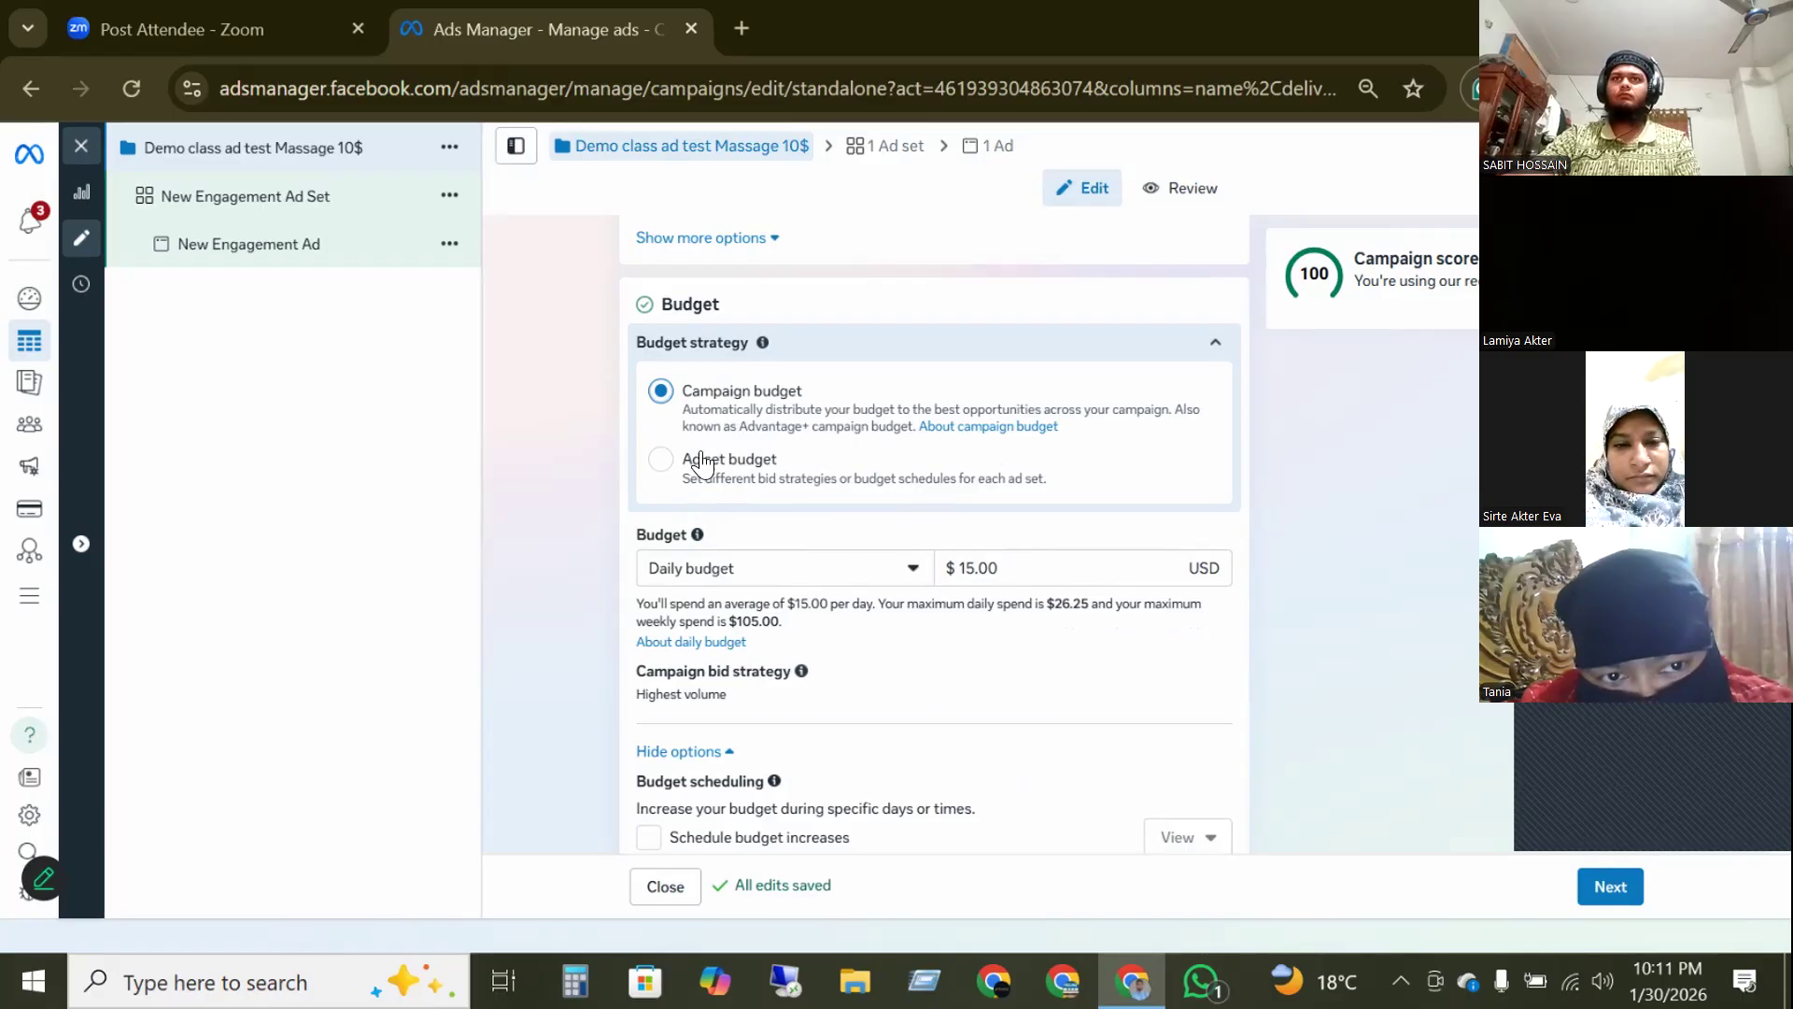
click(656, 469)
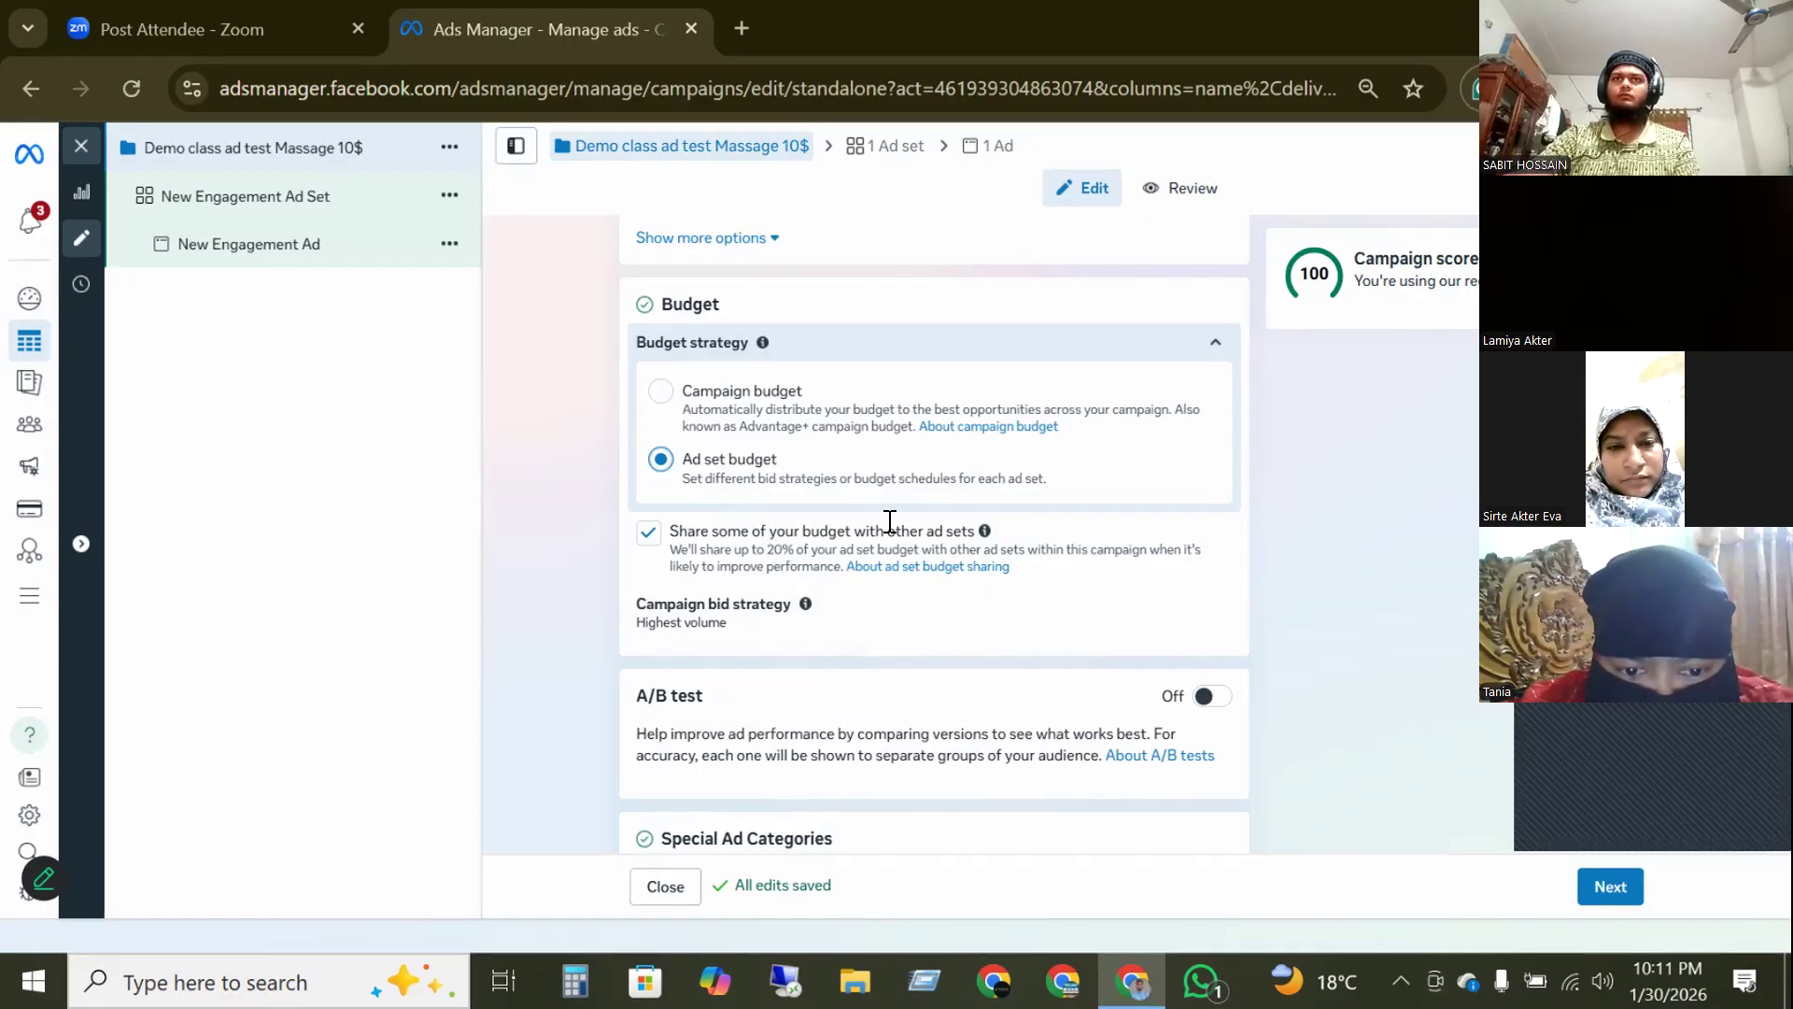
click(661, 392)
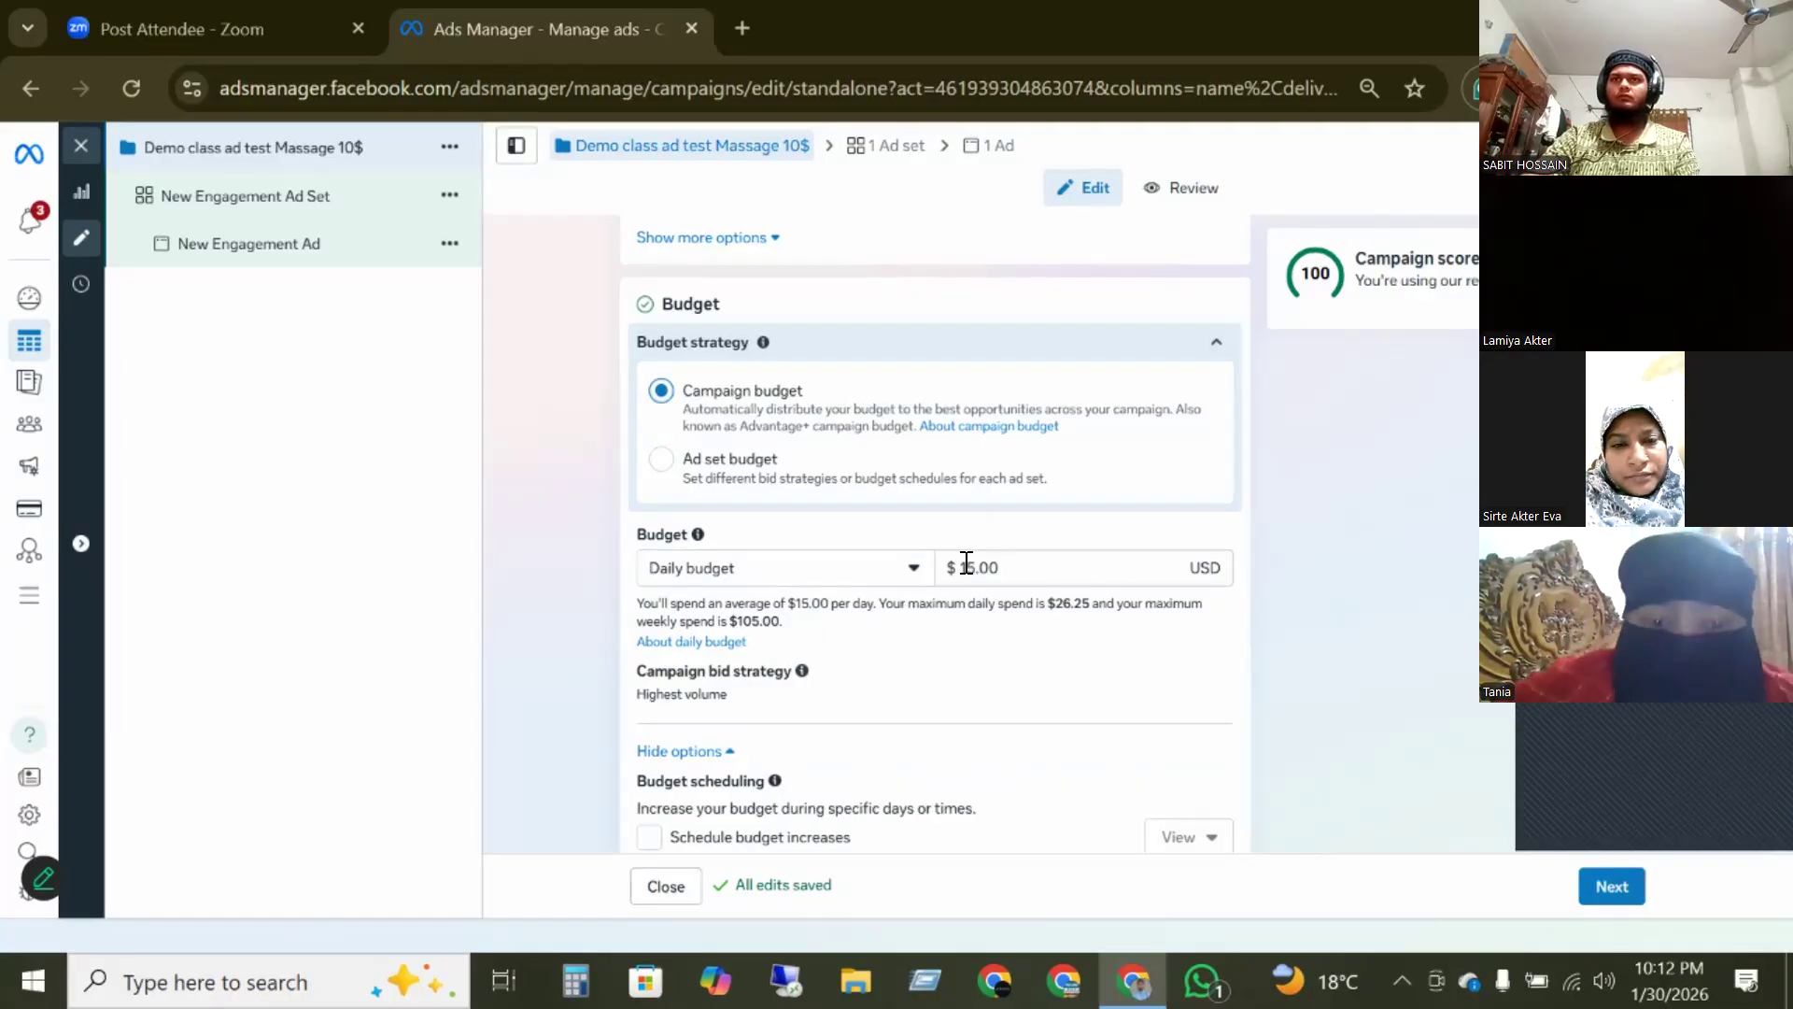
click(661, 460)
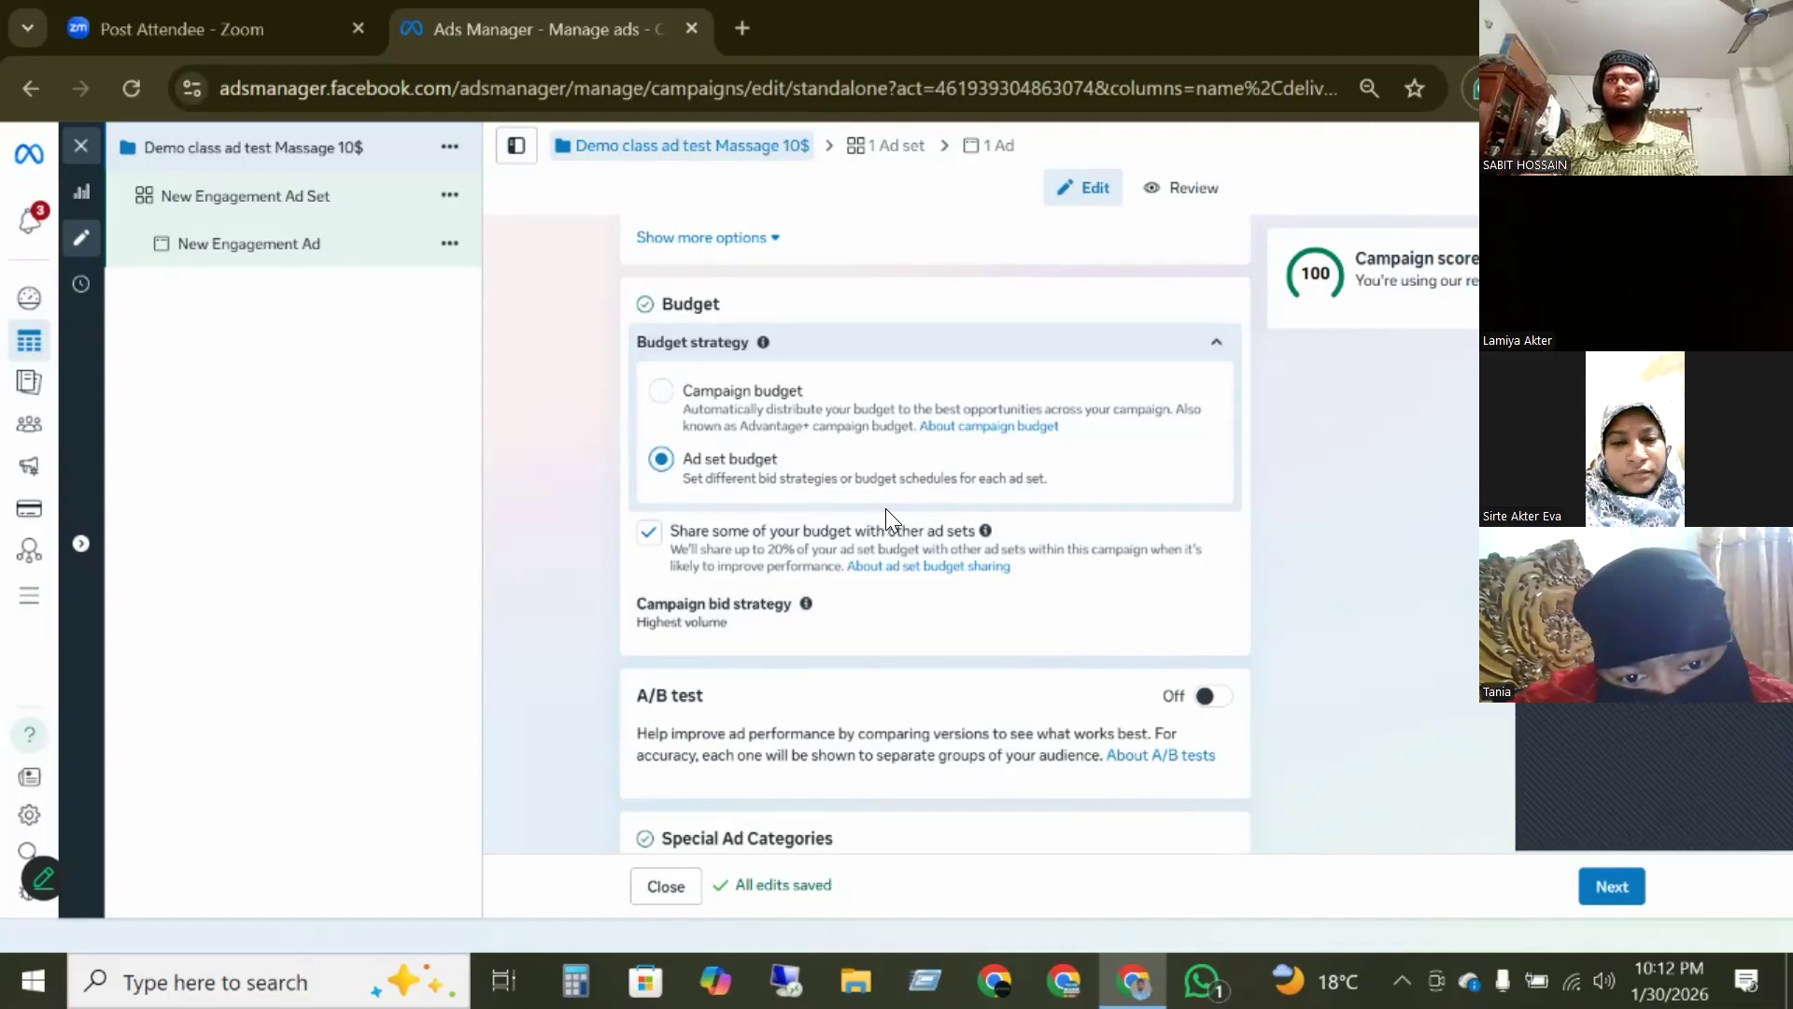
- Look through the available Special Ad Categories without declaring one
scroll(885, 508, down, 2)
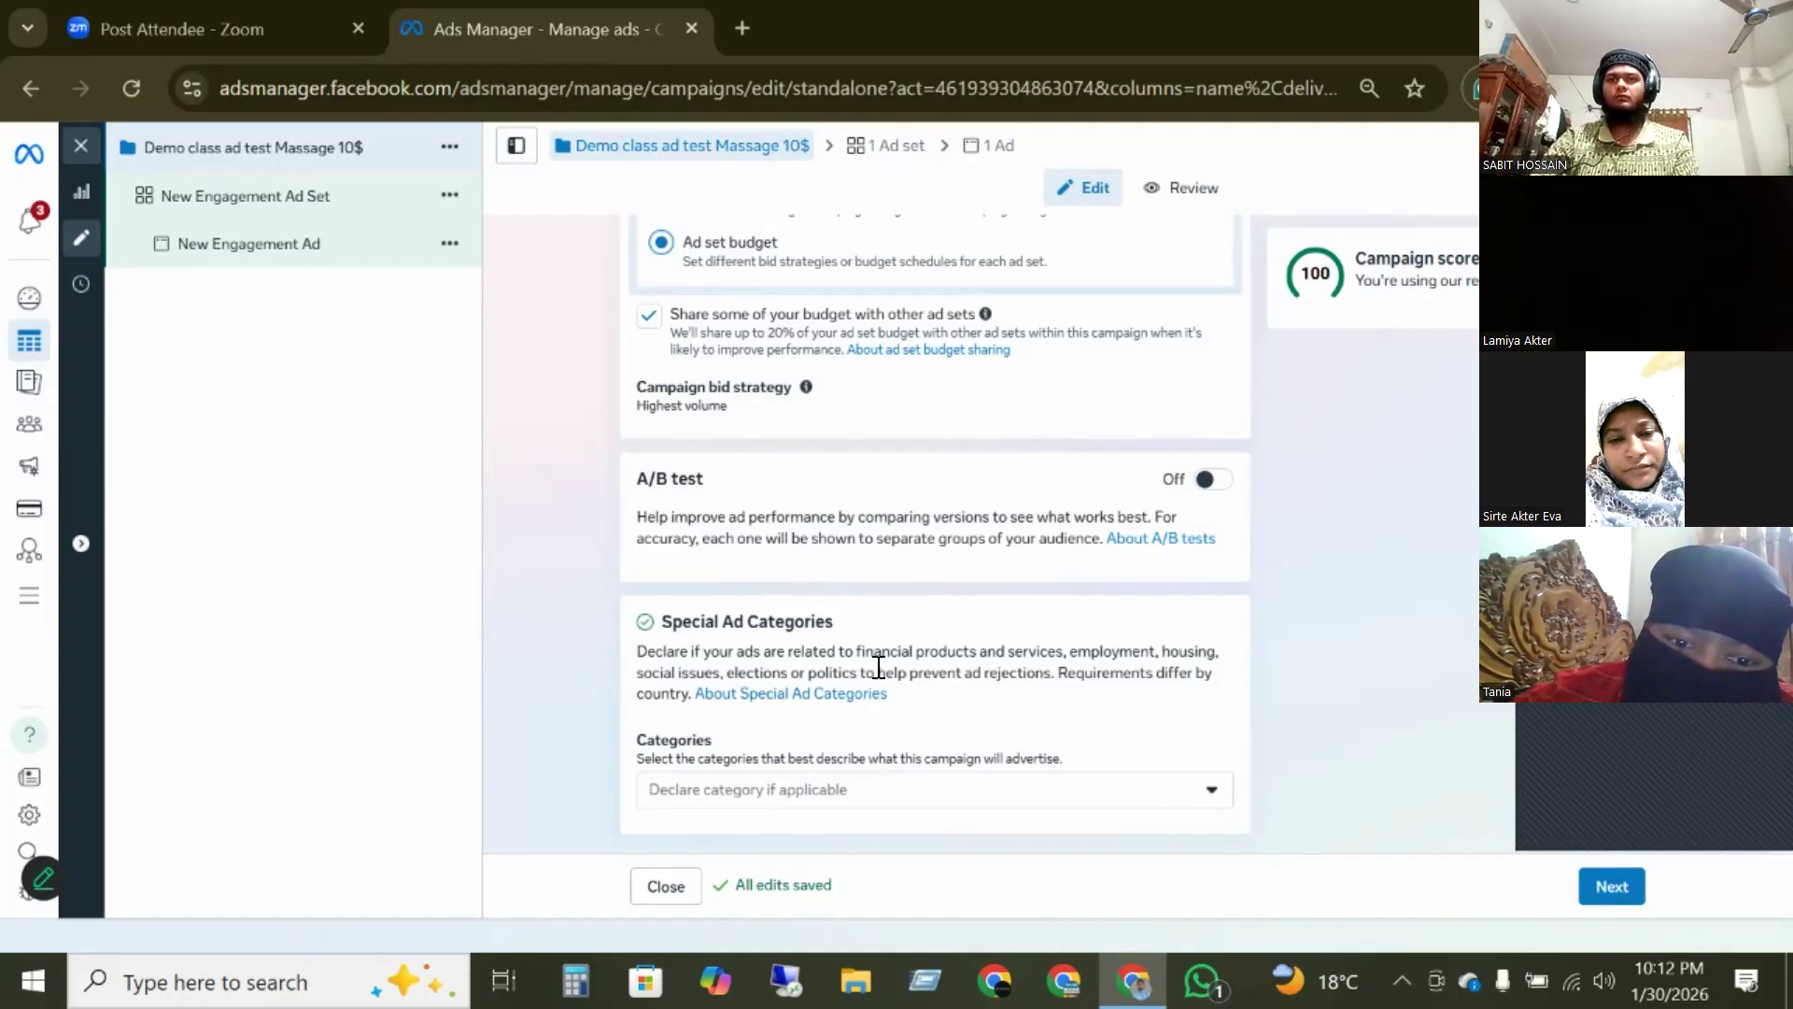
click(984, 801)
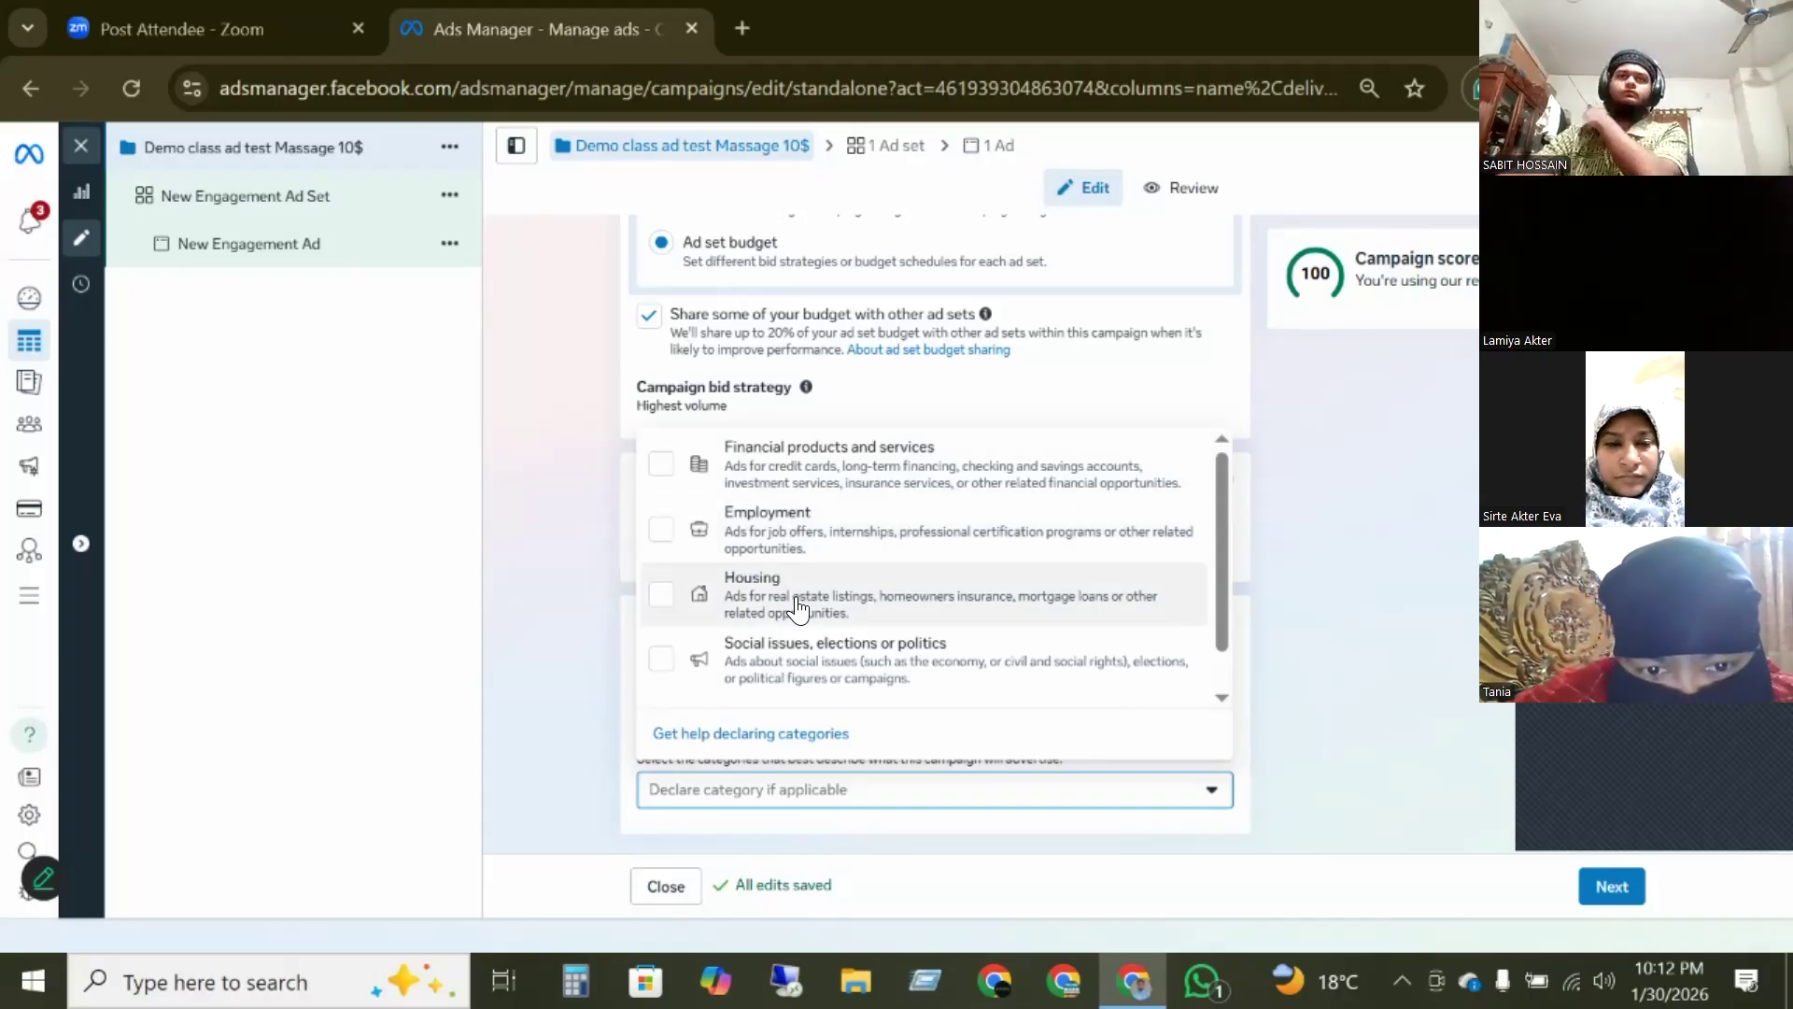
click(582, 749)
- Copy the campaign name and continue to the ad set settings
scroll(1009, 629, up, 10)
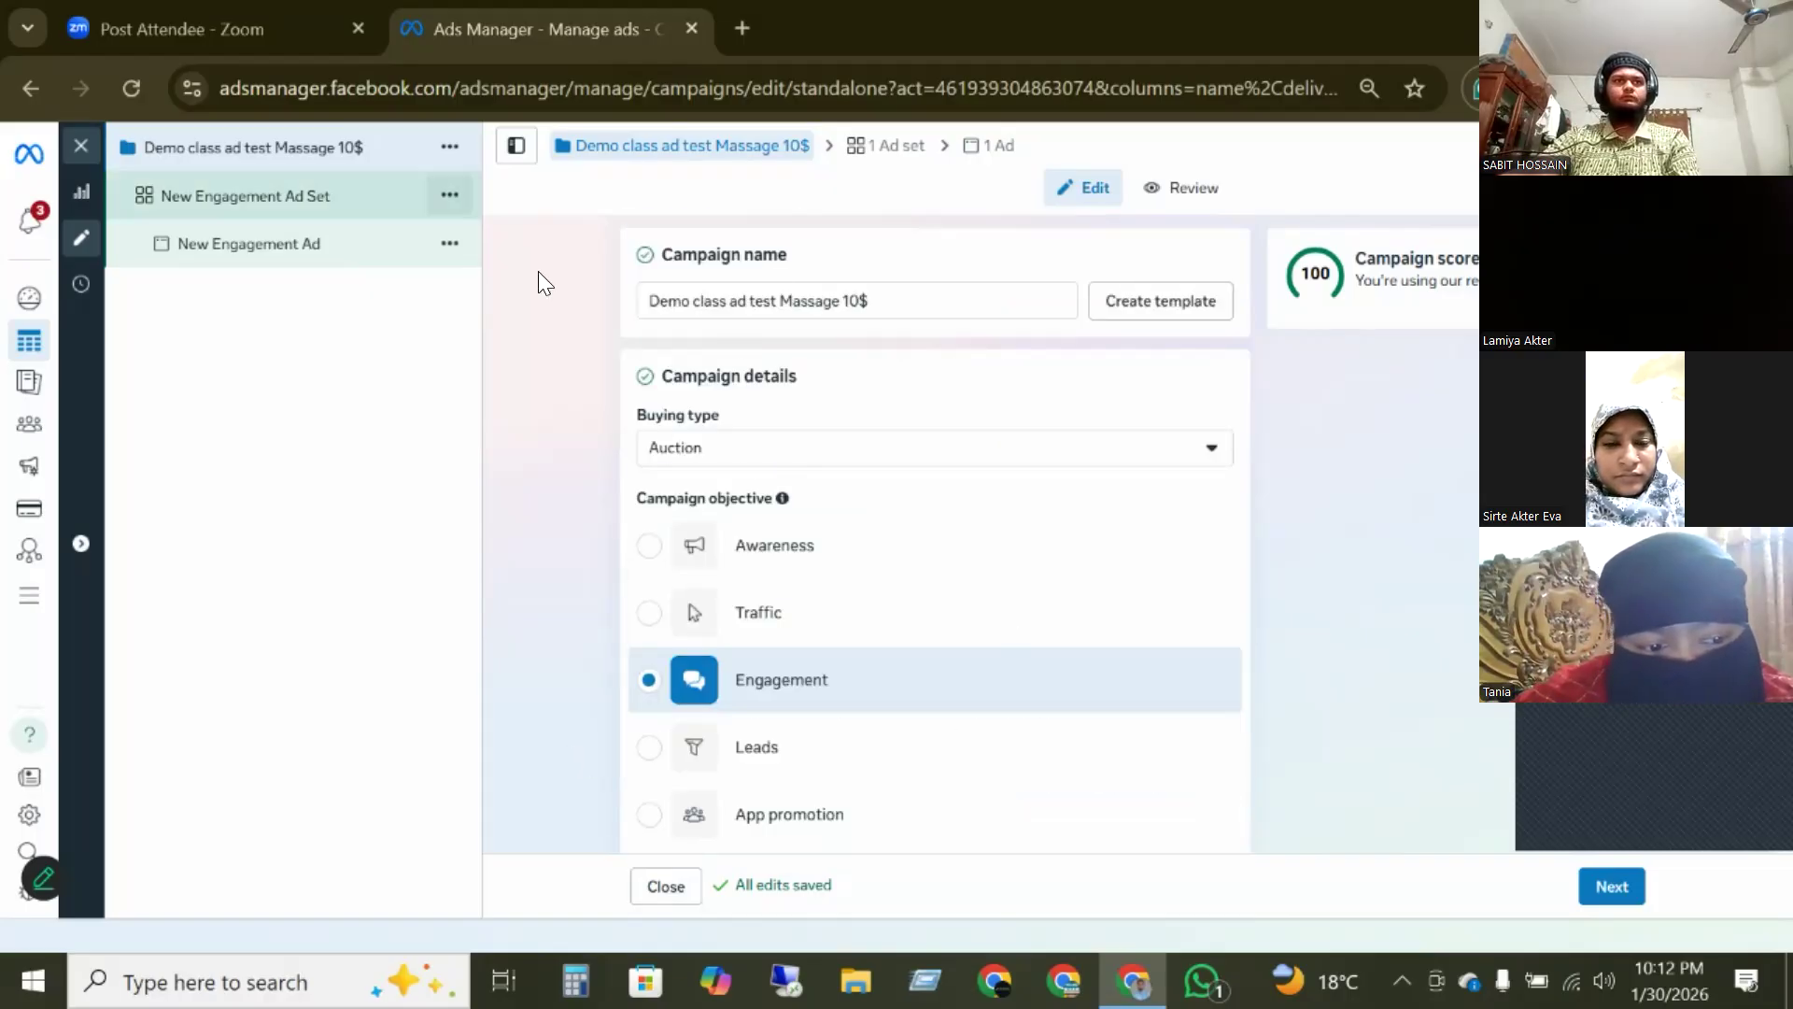
triple_click(680, 303)
key(ctrl+c)
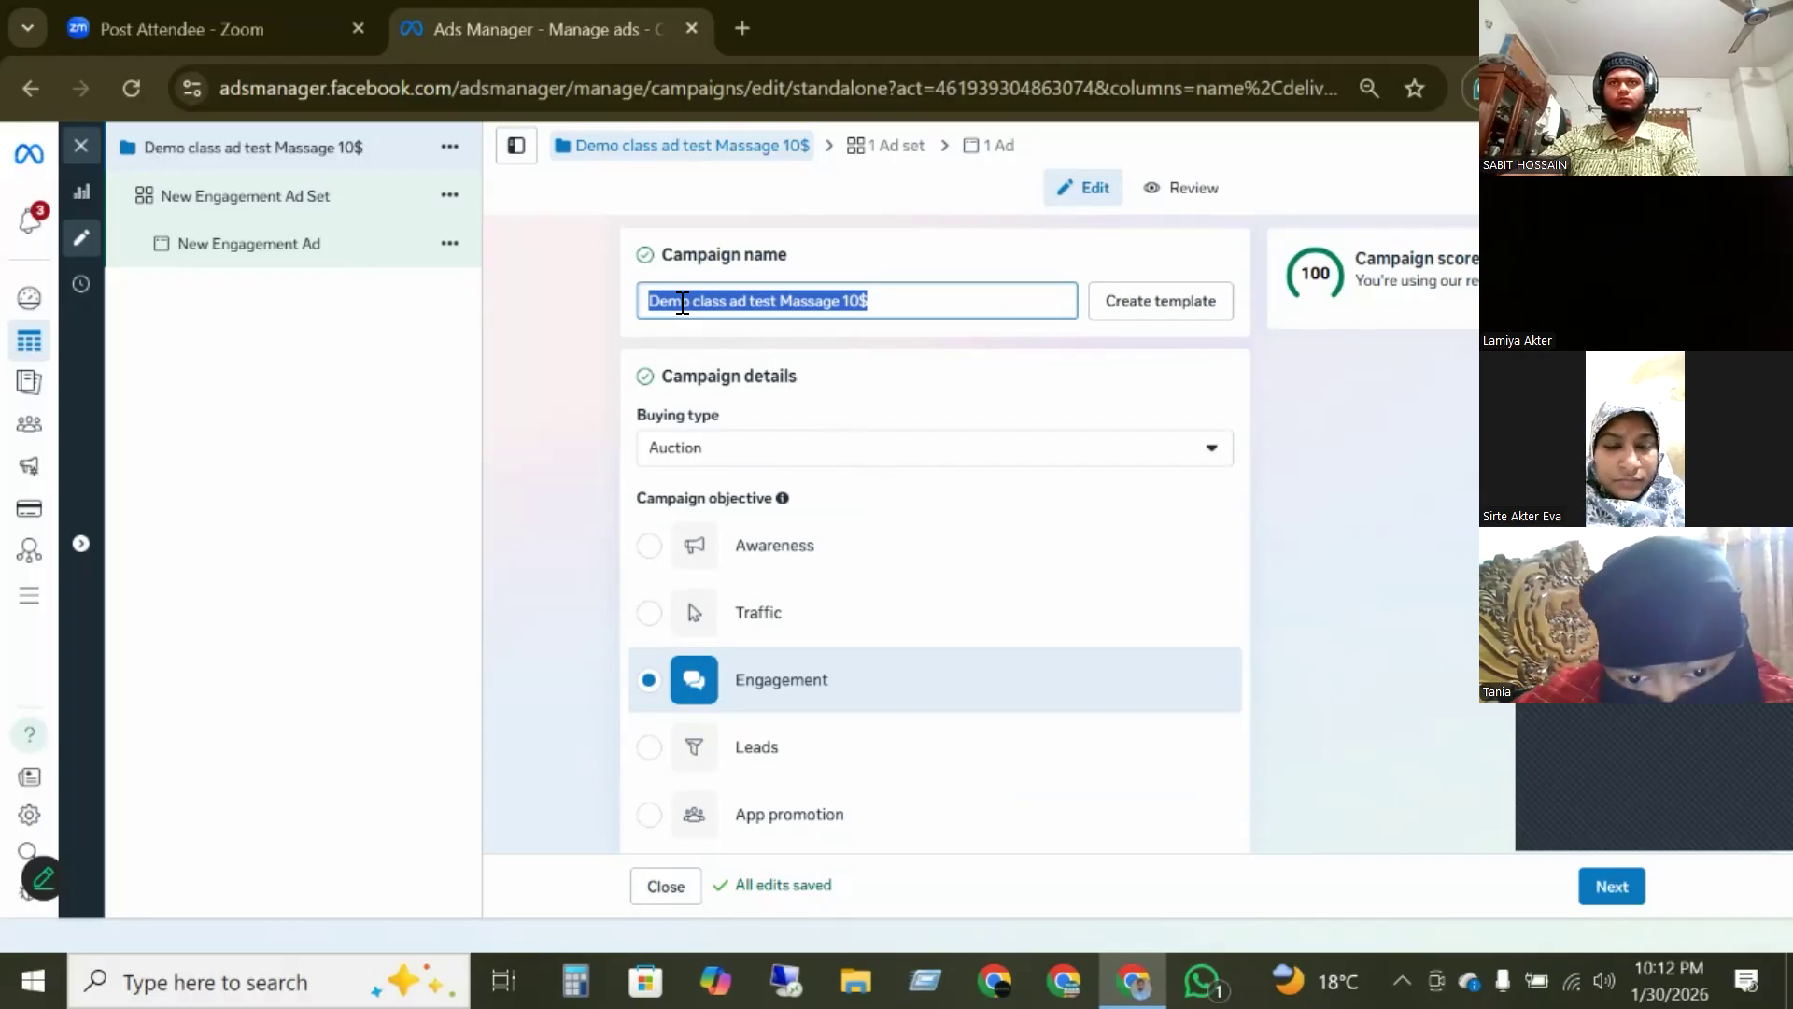
scroll(941, 473, down, 10)
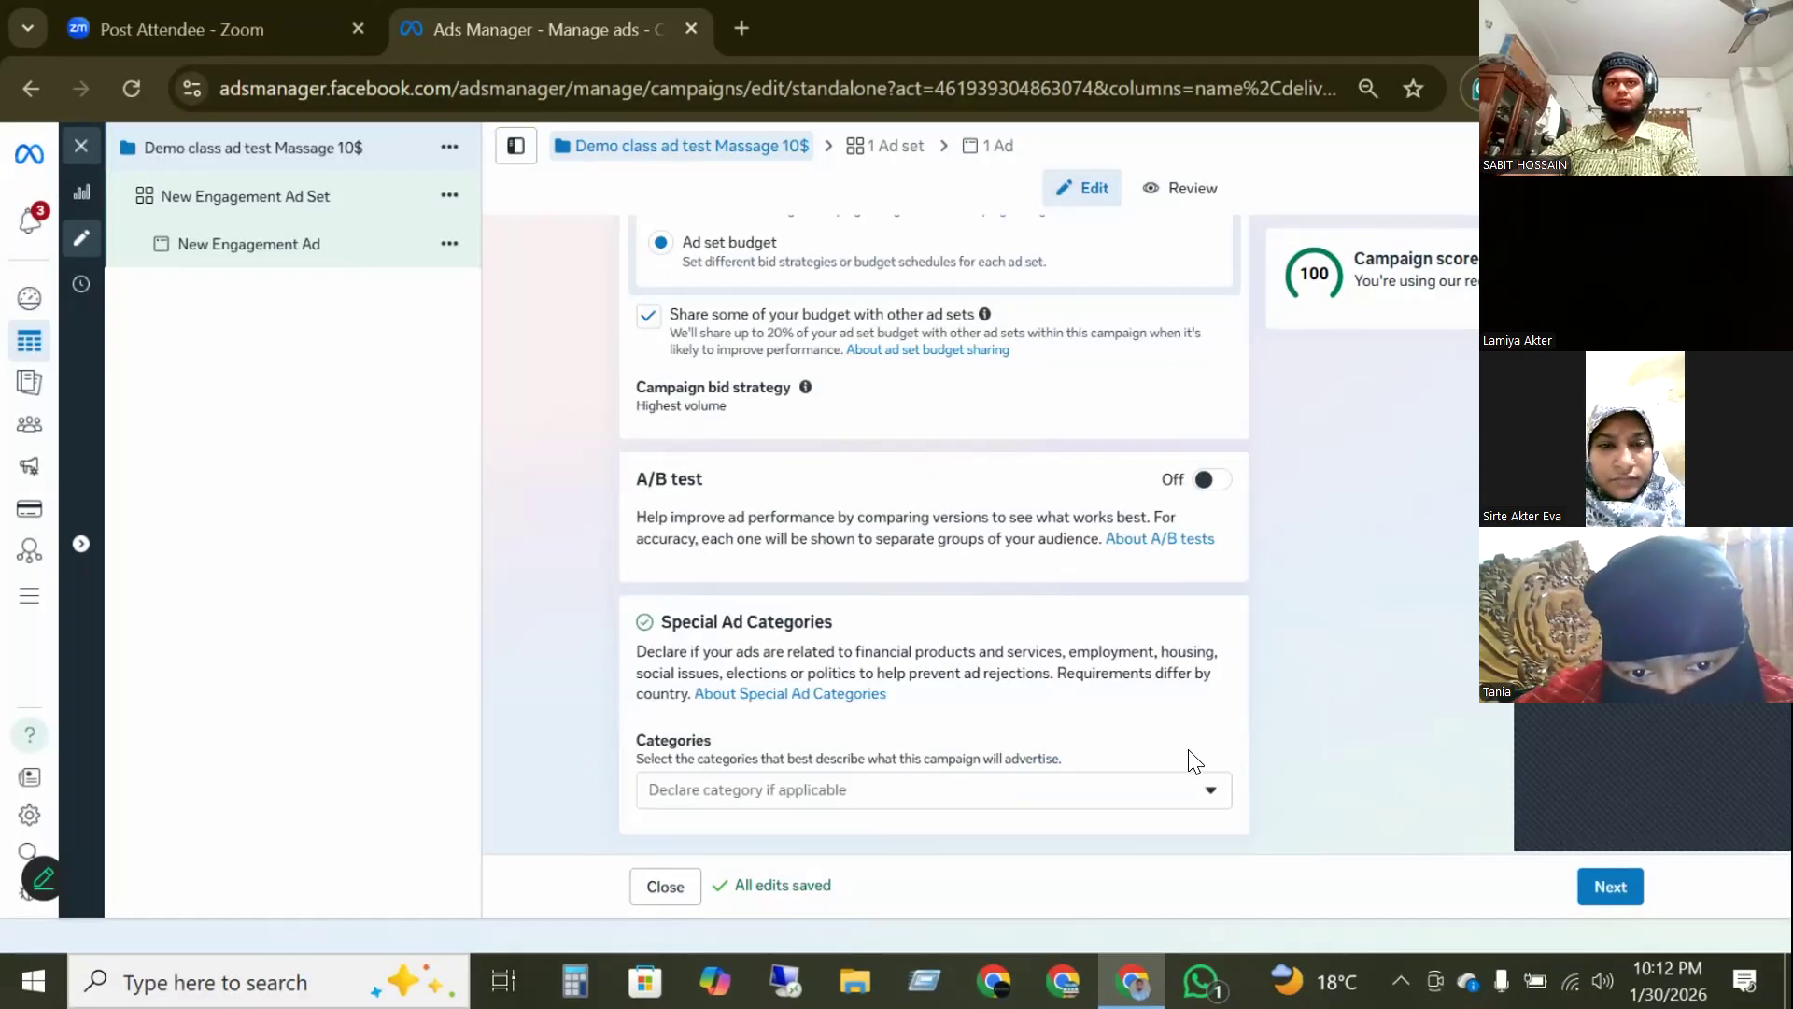
click(1623, 894)
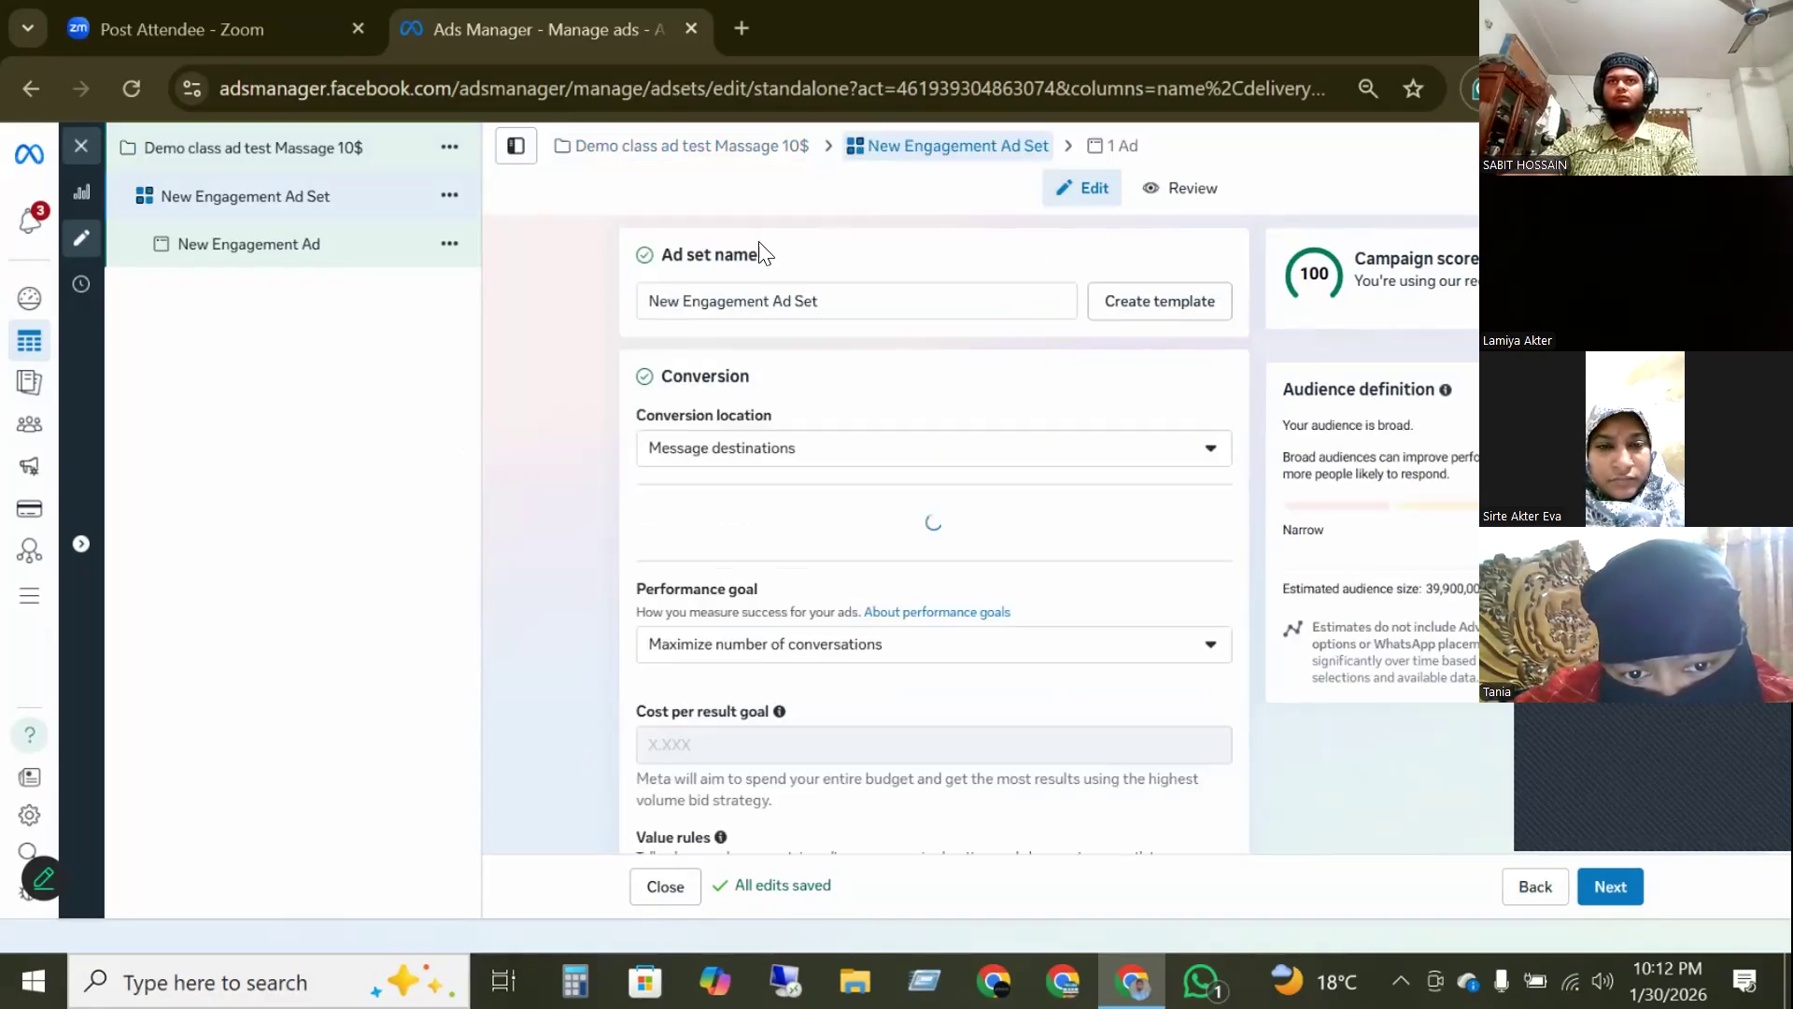
- Rename the ad set with the copied campaign name, Demo class ad test Massage 10$
drag(760, 254, 646, 252)
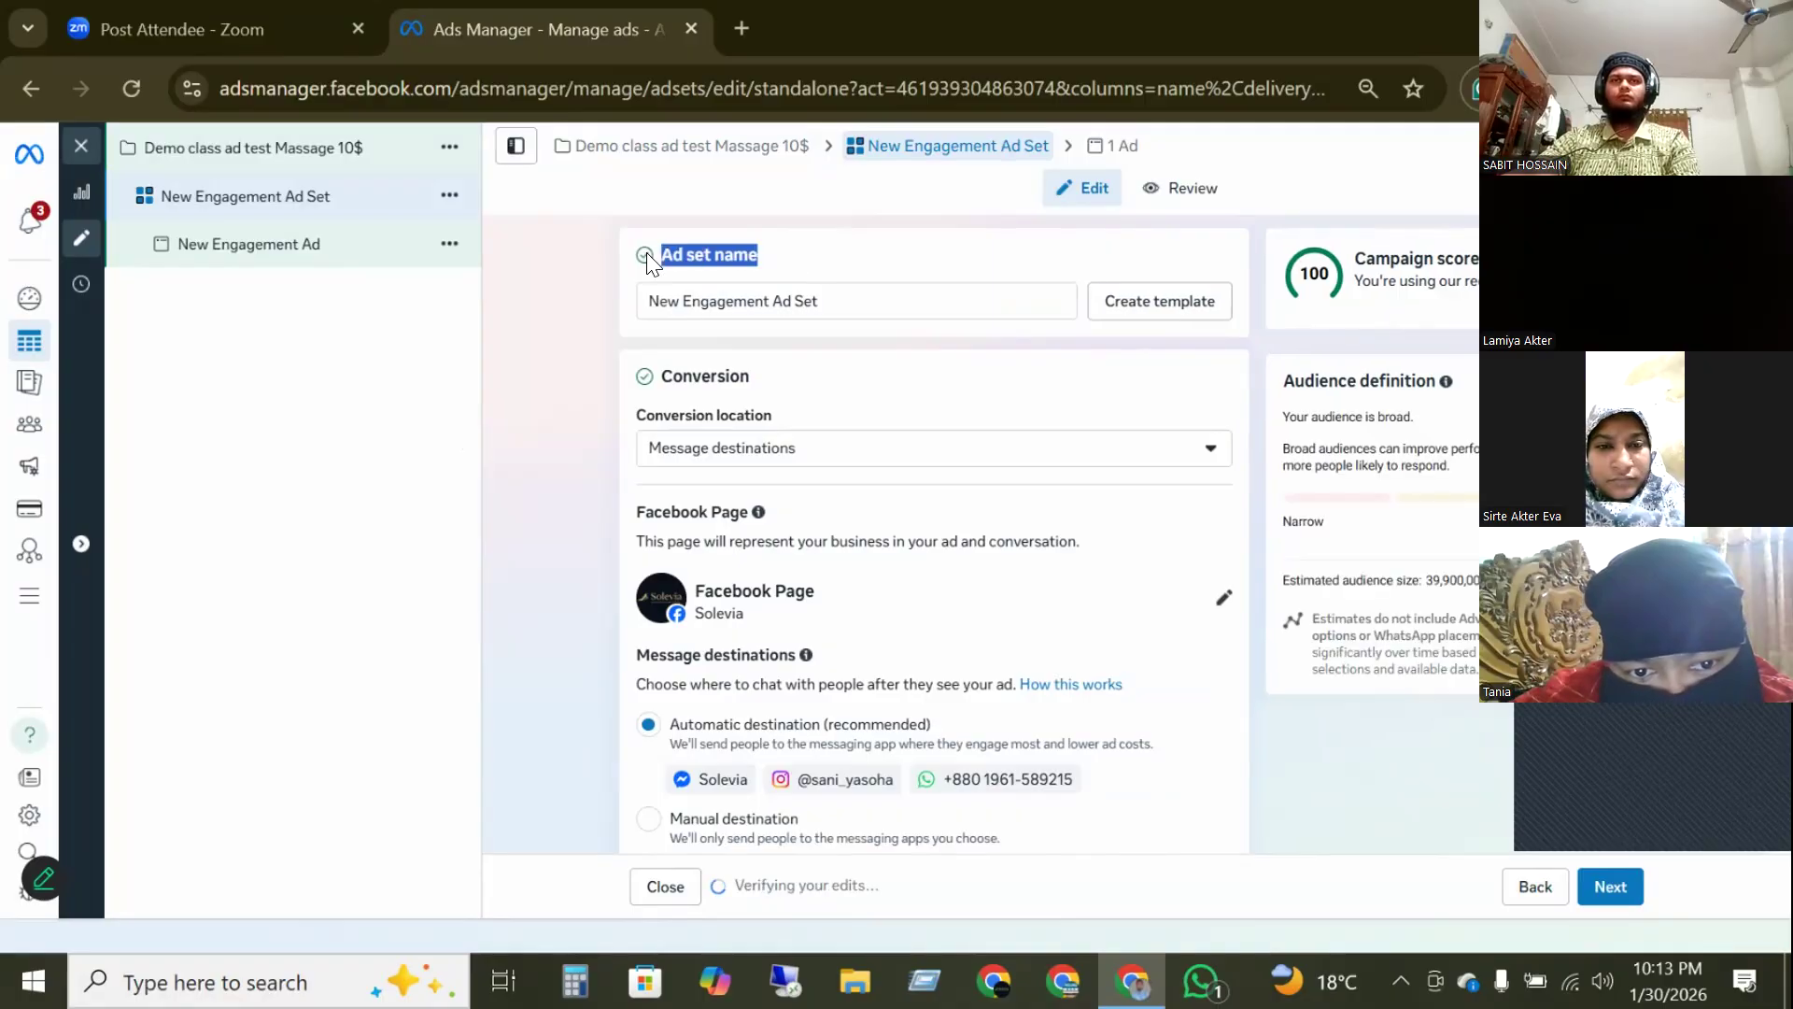
click(709, 301)
key(ctrl+a)
key(ctrl+v)
click(553, 363)
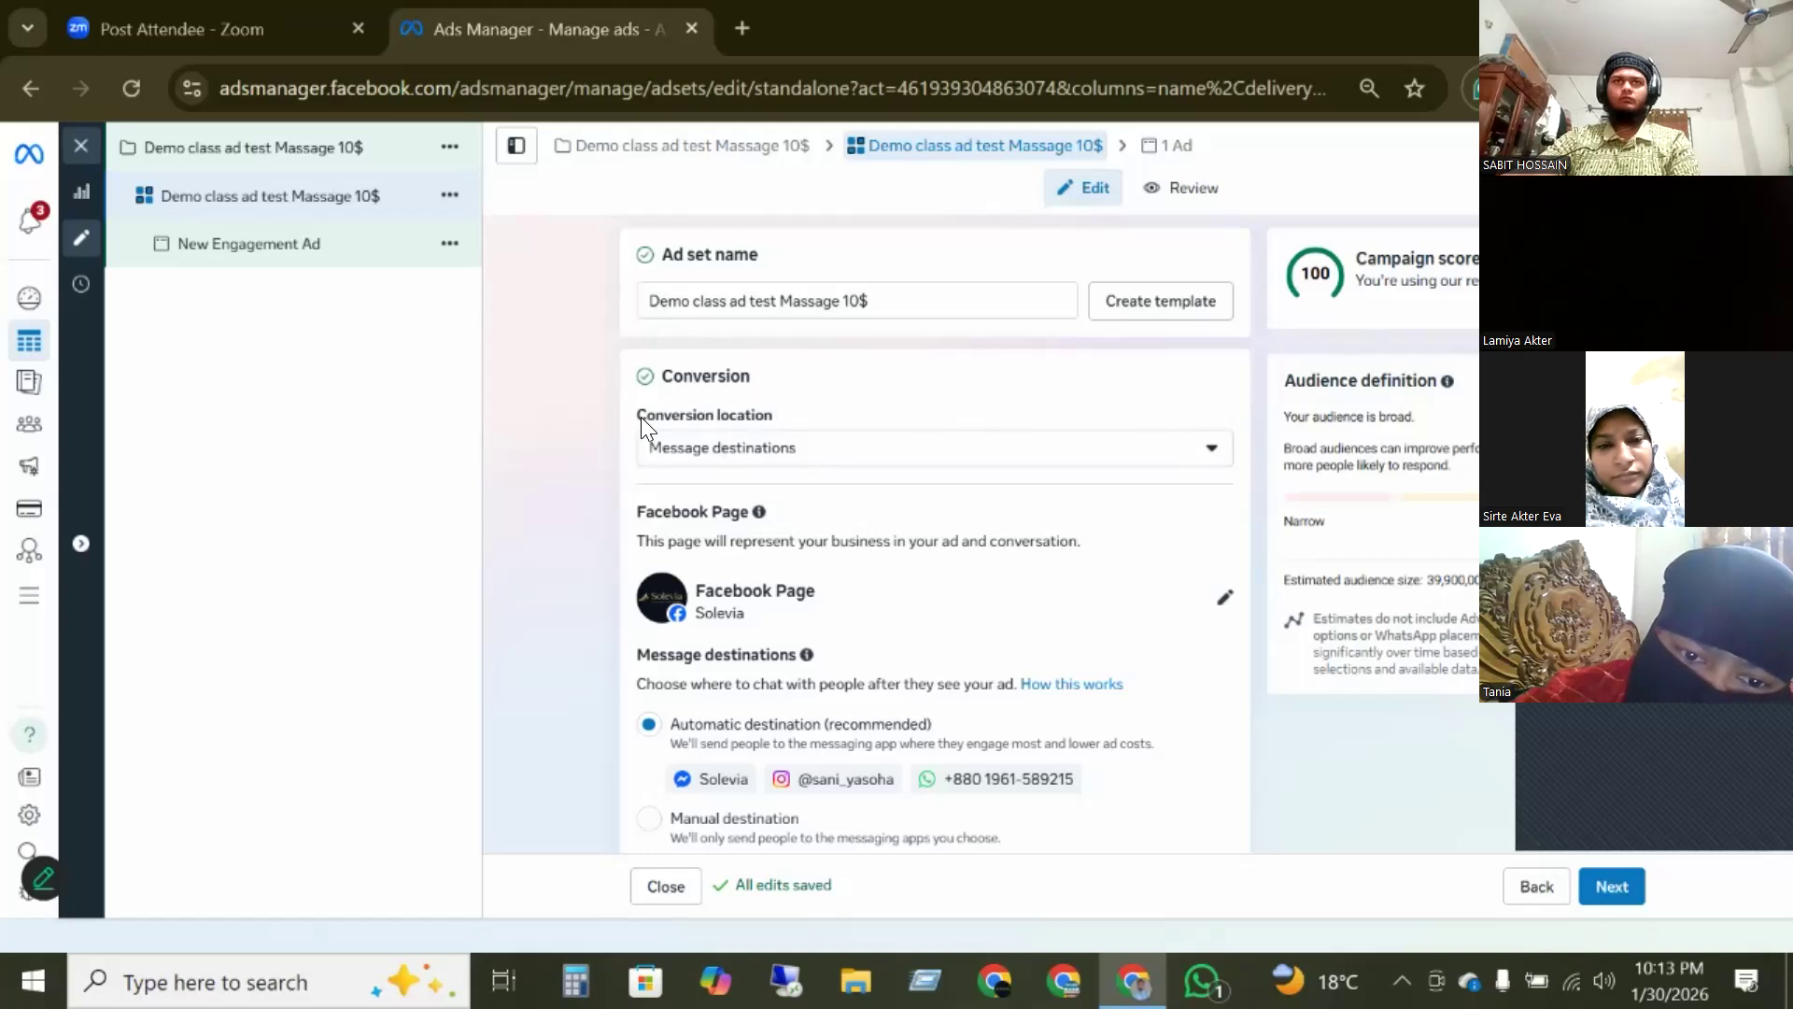
- Review the available conversion locations and choose Instagram or Facebook
drag(639, 413, 783, 426)
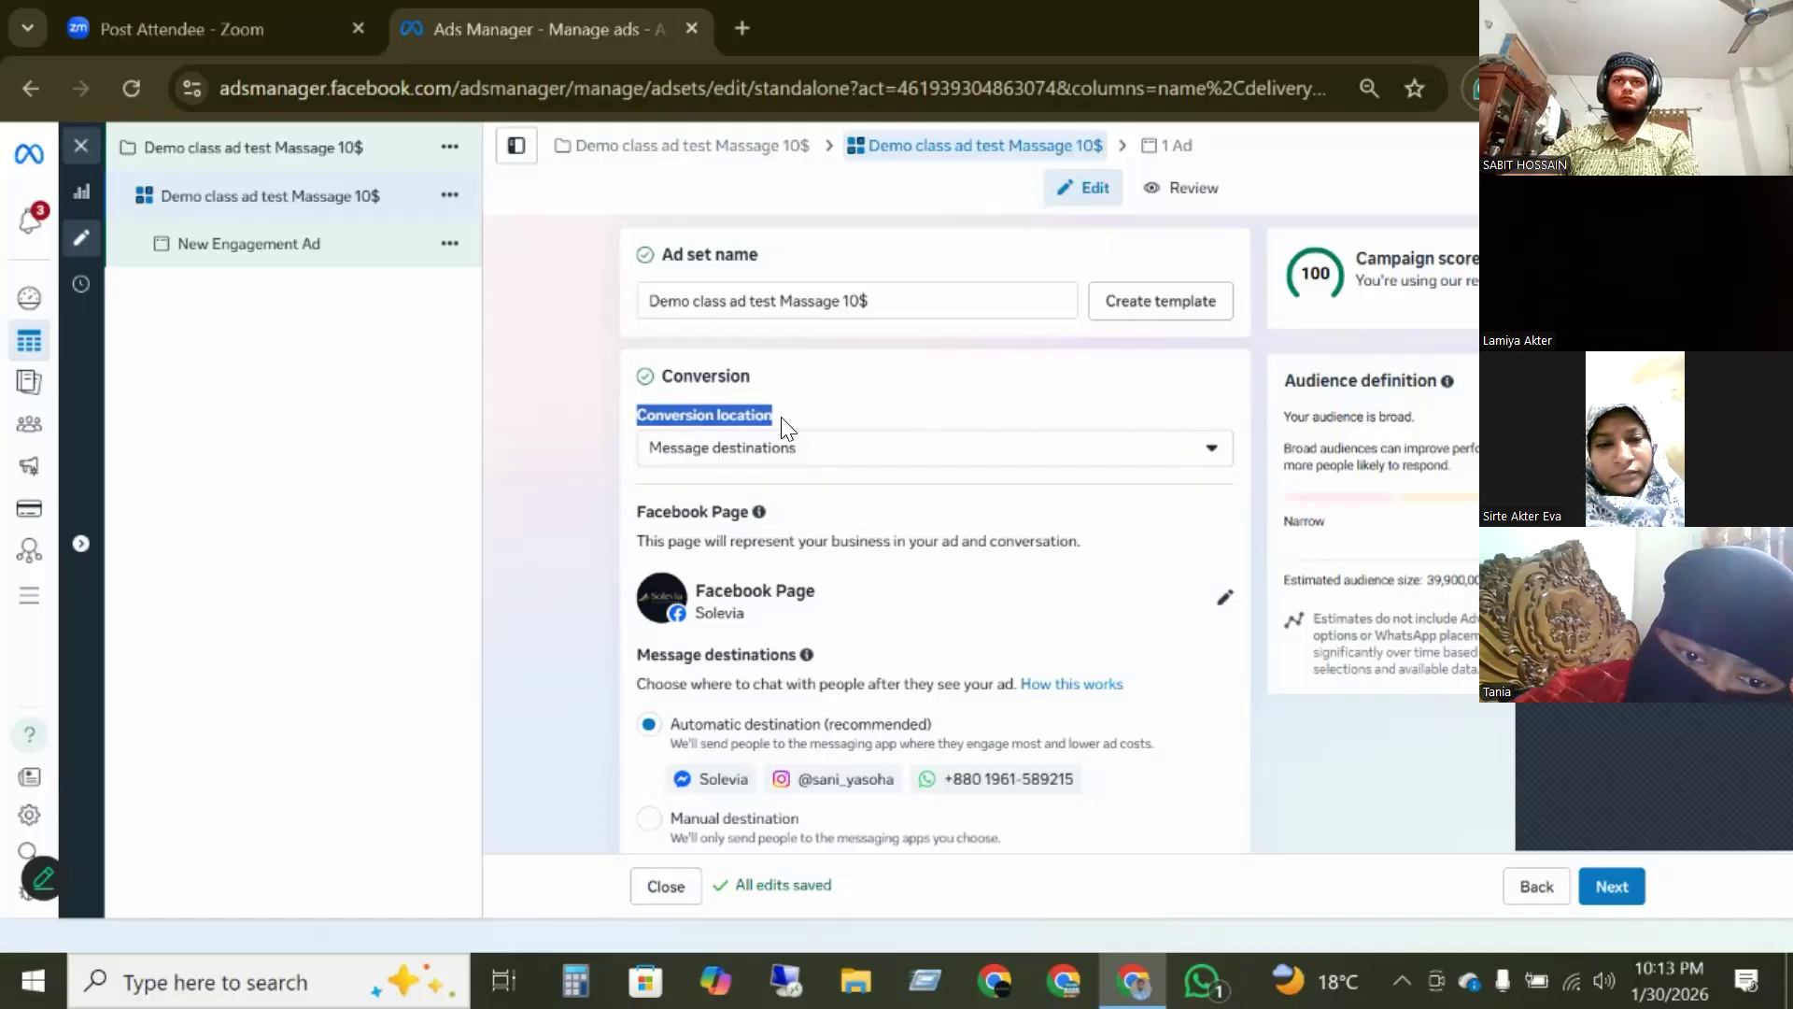
scroll(782, 426, down, 2)
scroll(747, 430, up, 2)
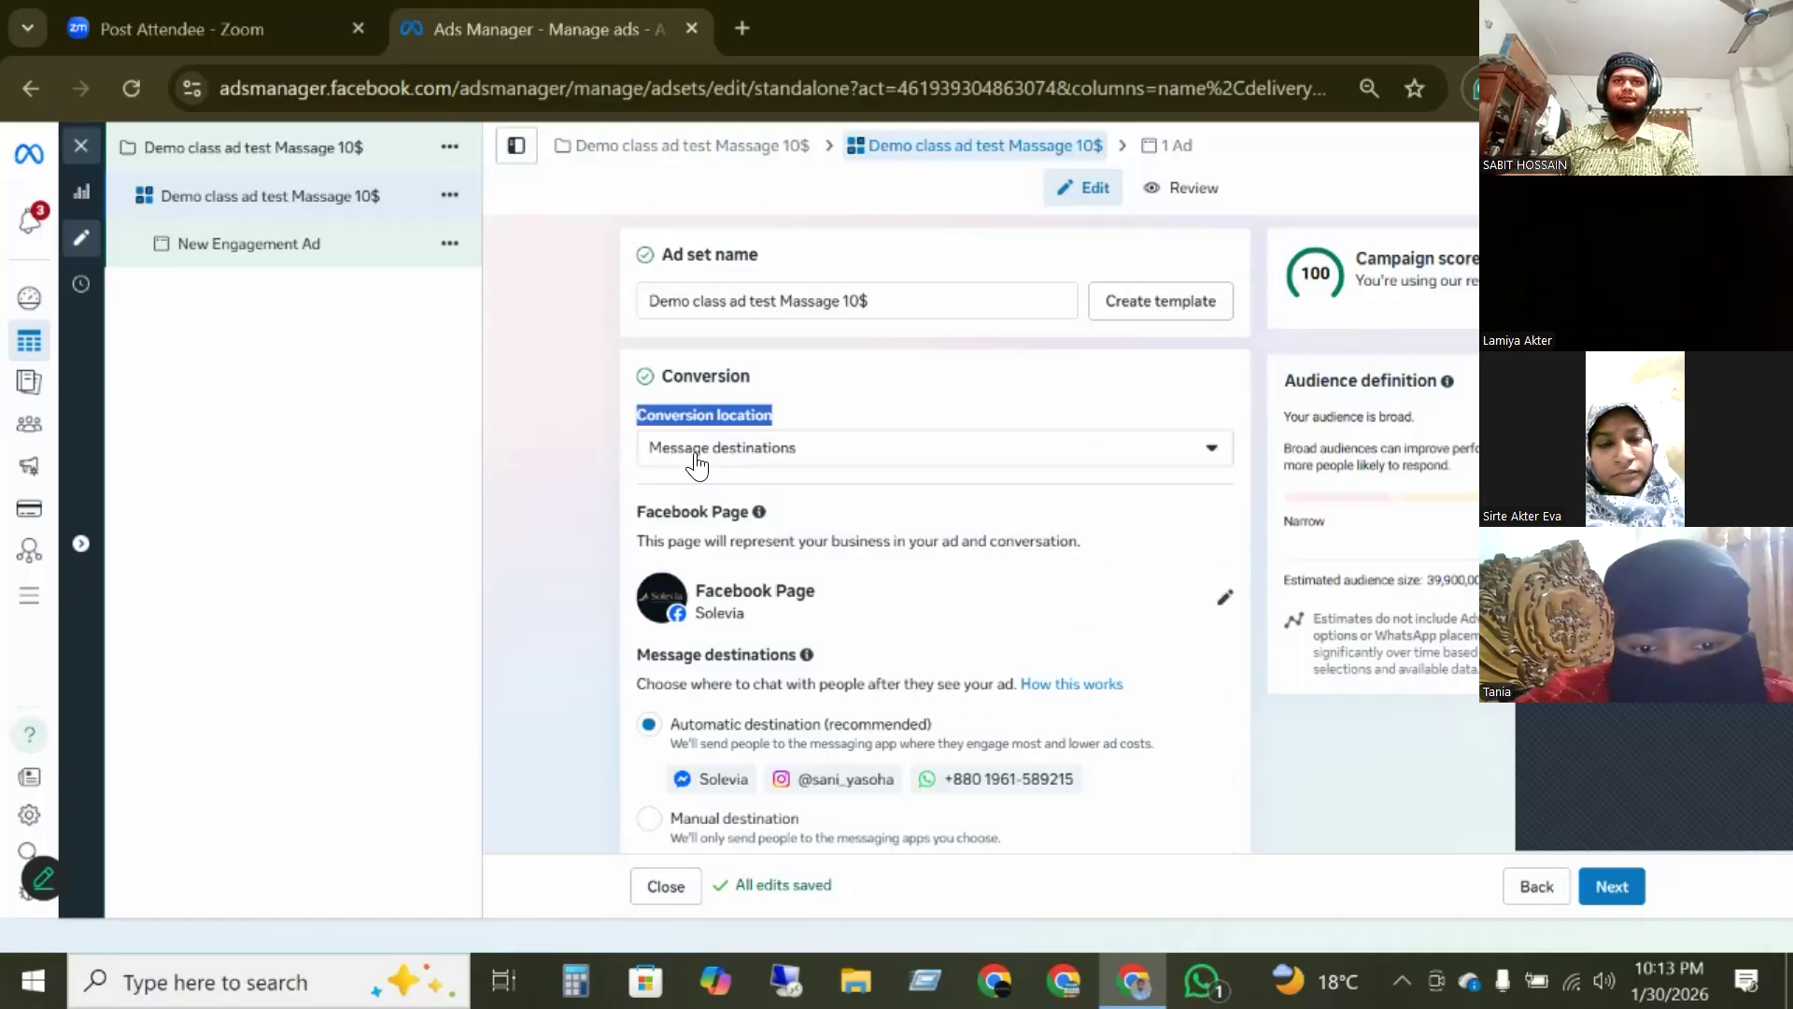
click(937, 452)
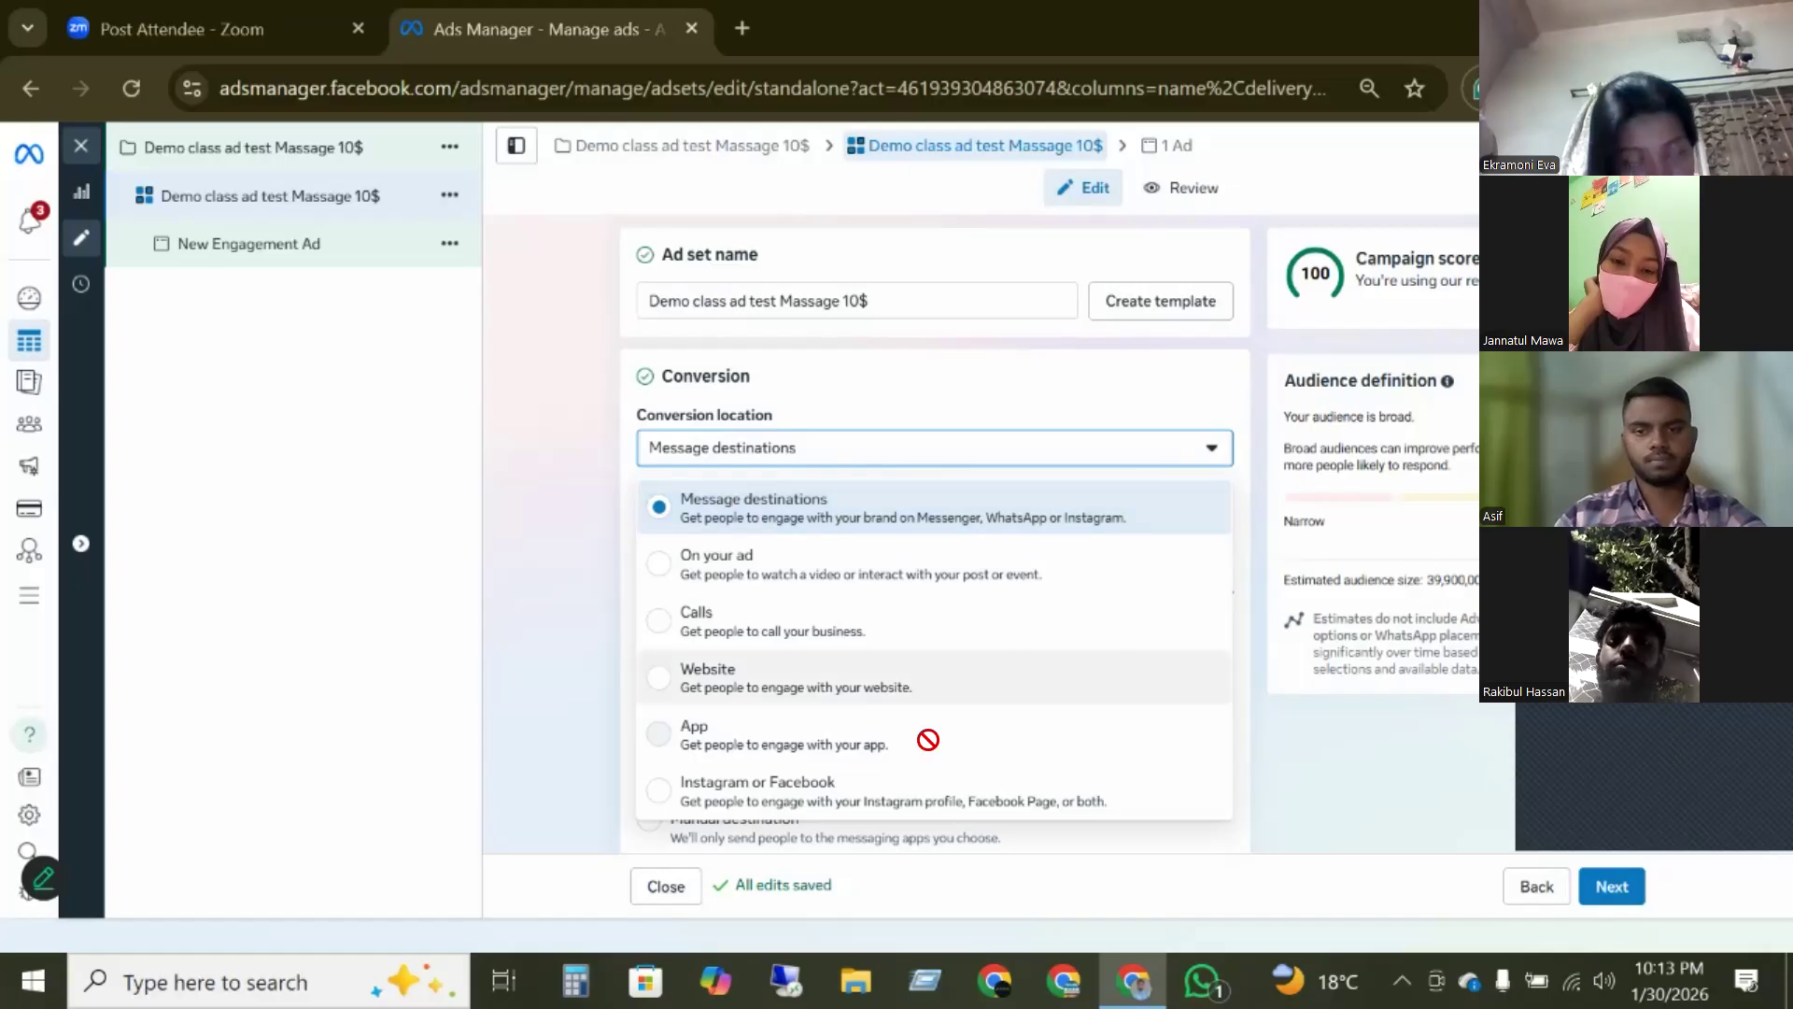
mouse_move(930, 738)
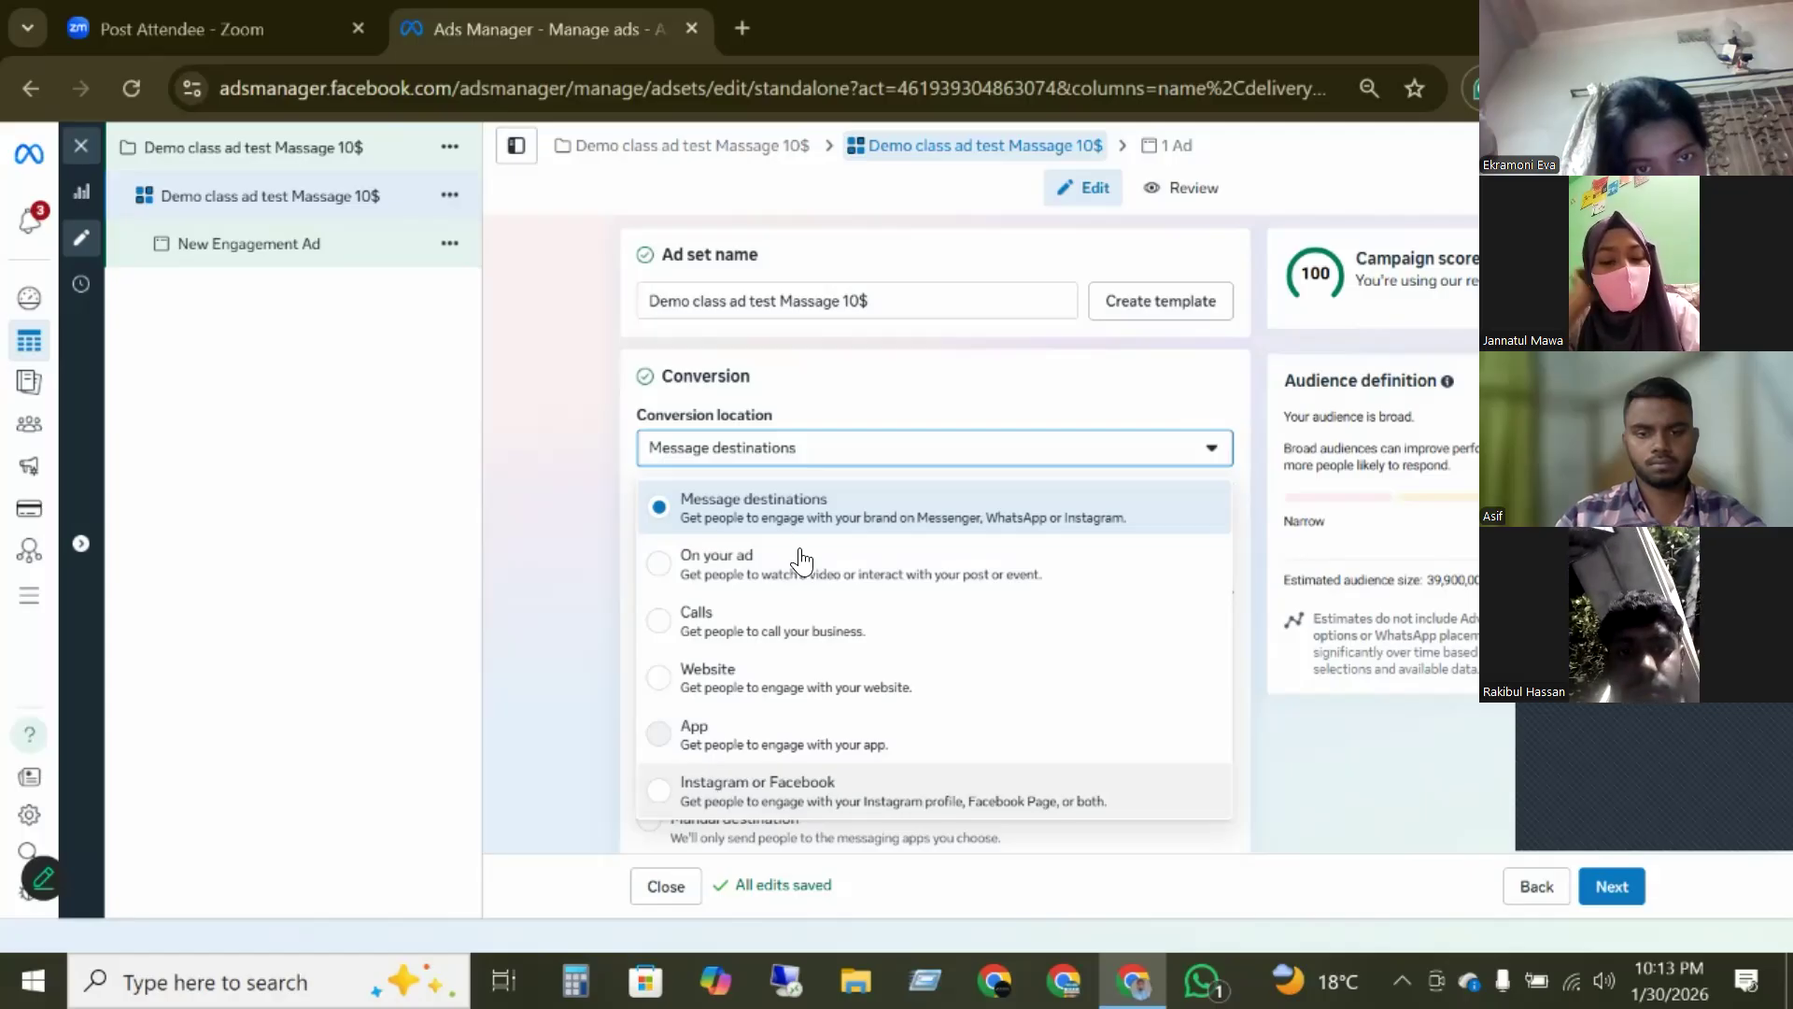
click(756, 790)
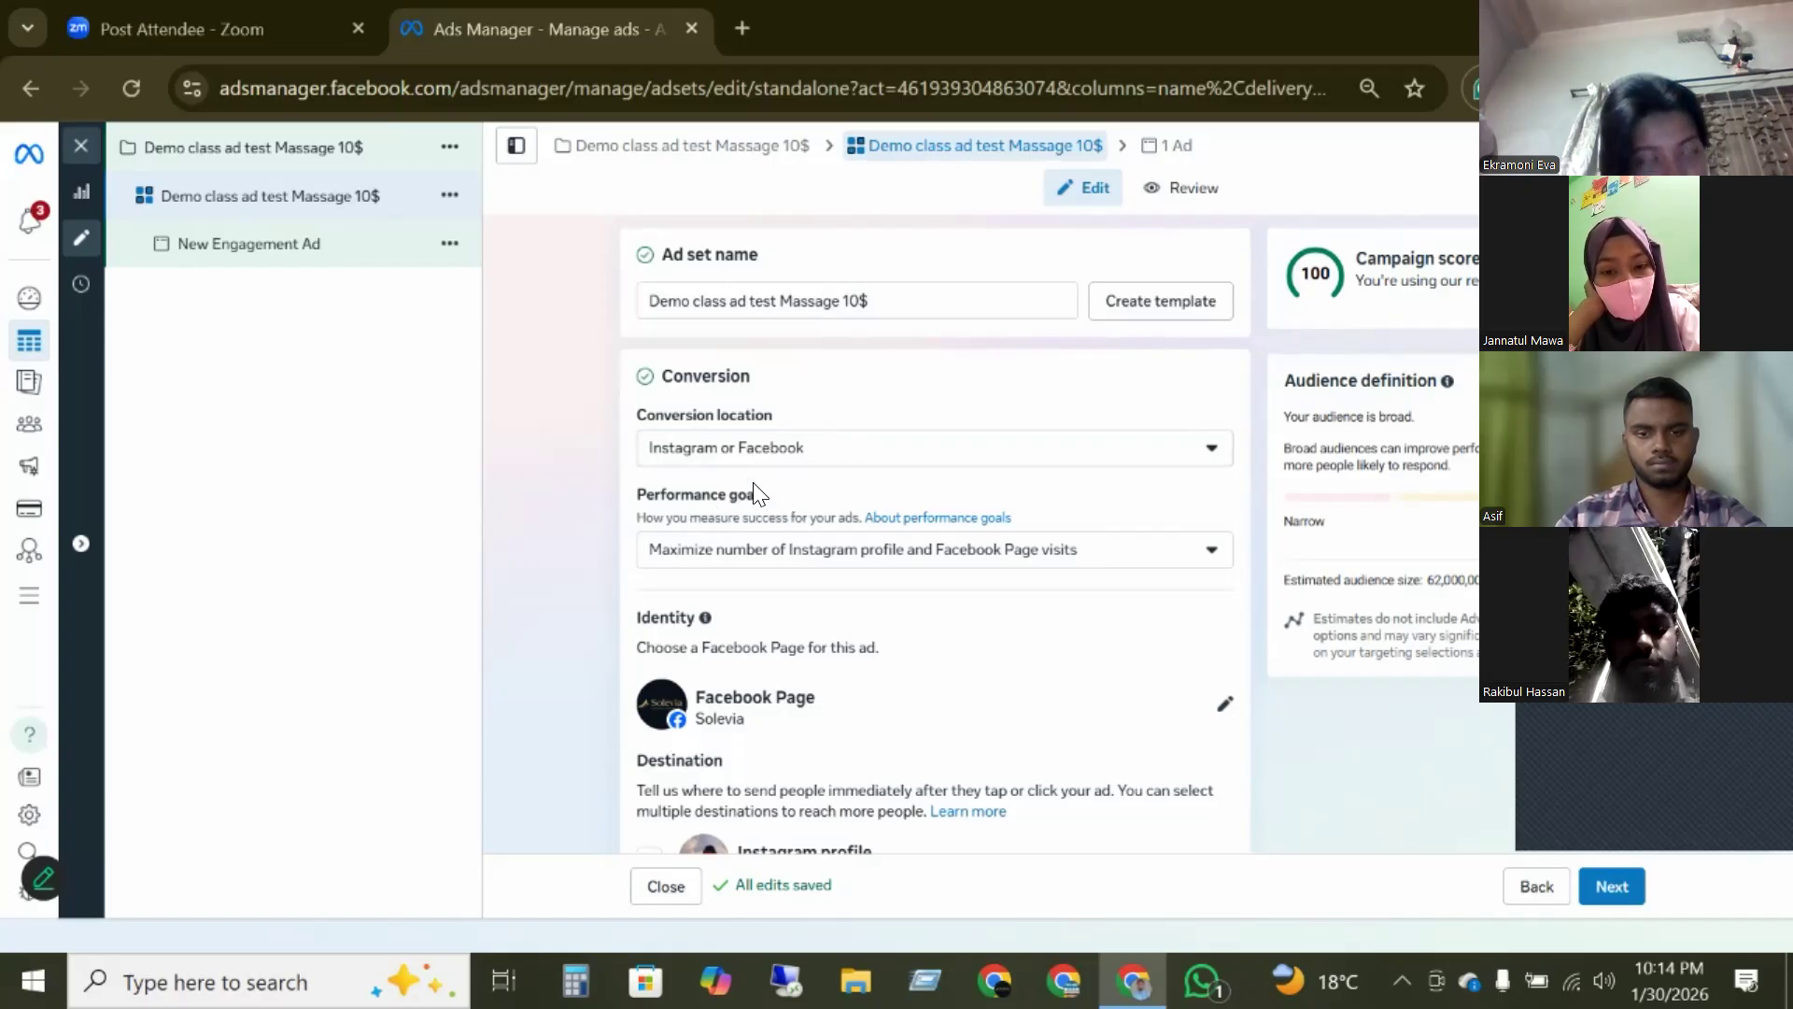
- Set the ad set's performance goal to Maximize number of Page likes
drag(644, 511, 775, 502)
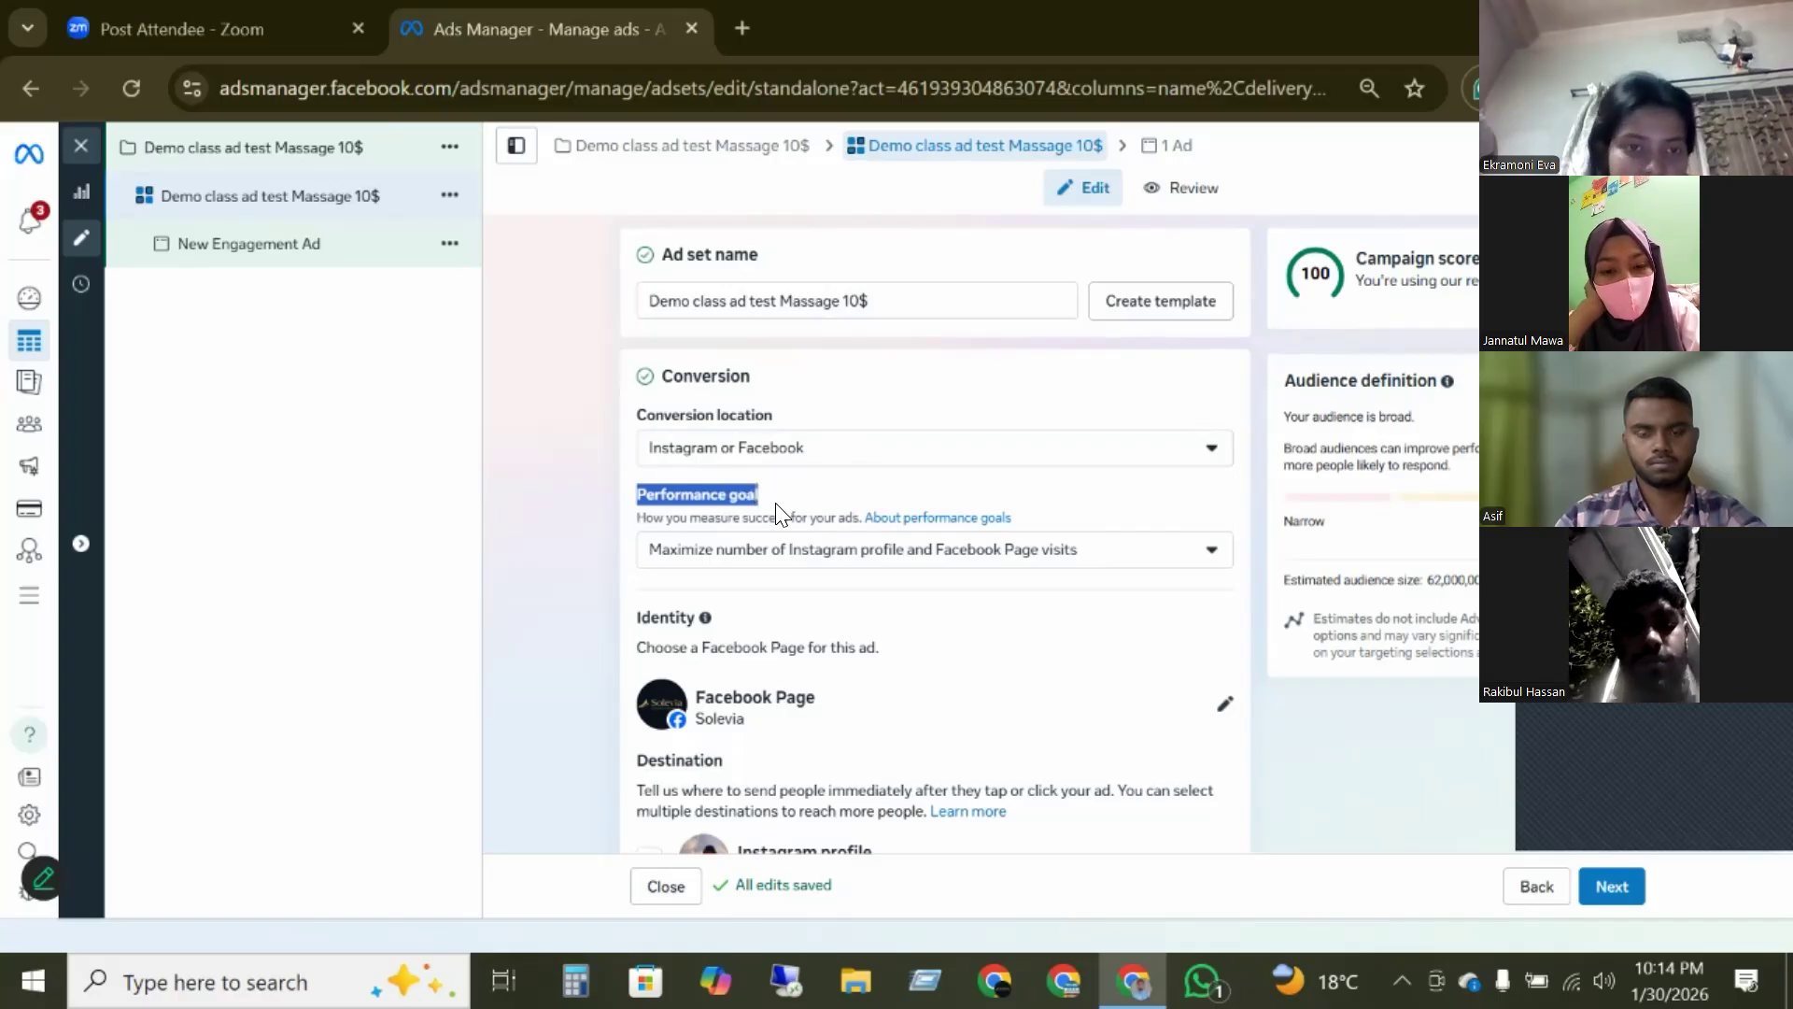
click(971, 559)
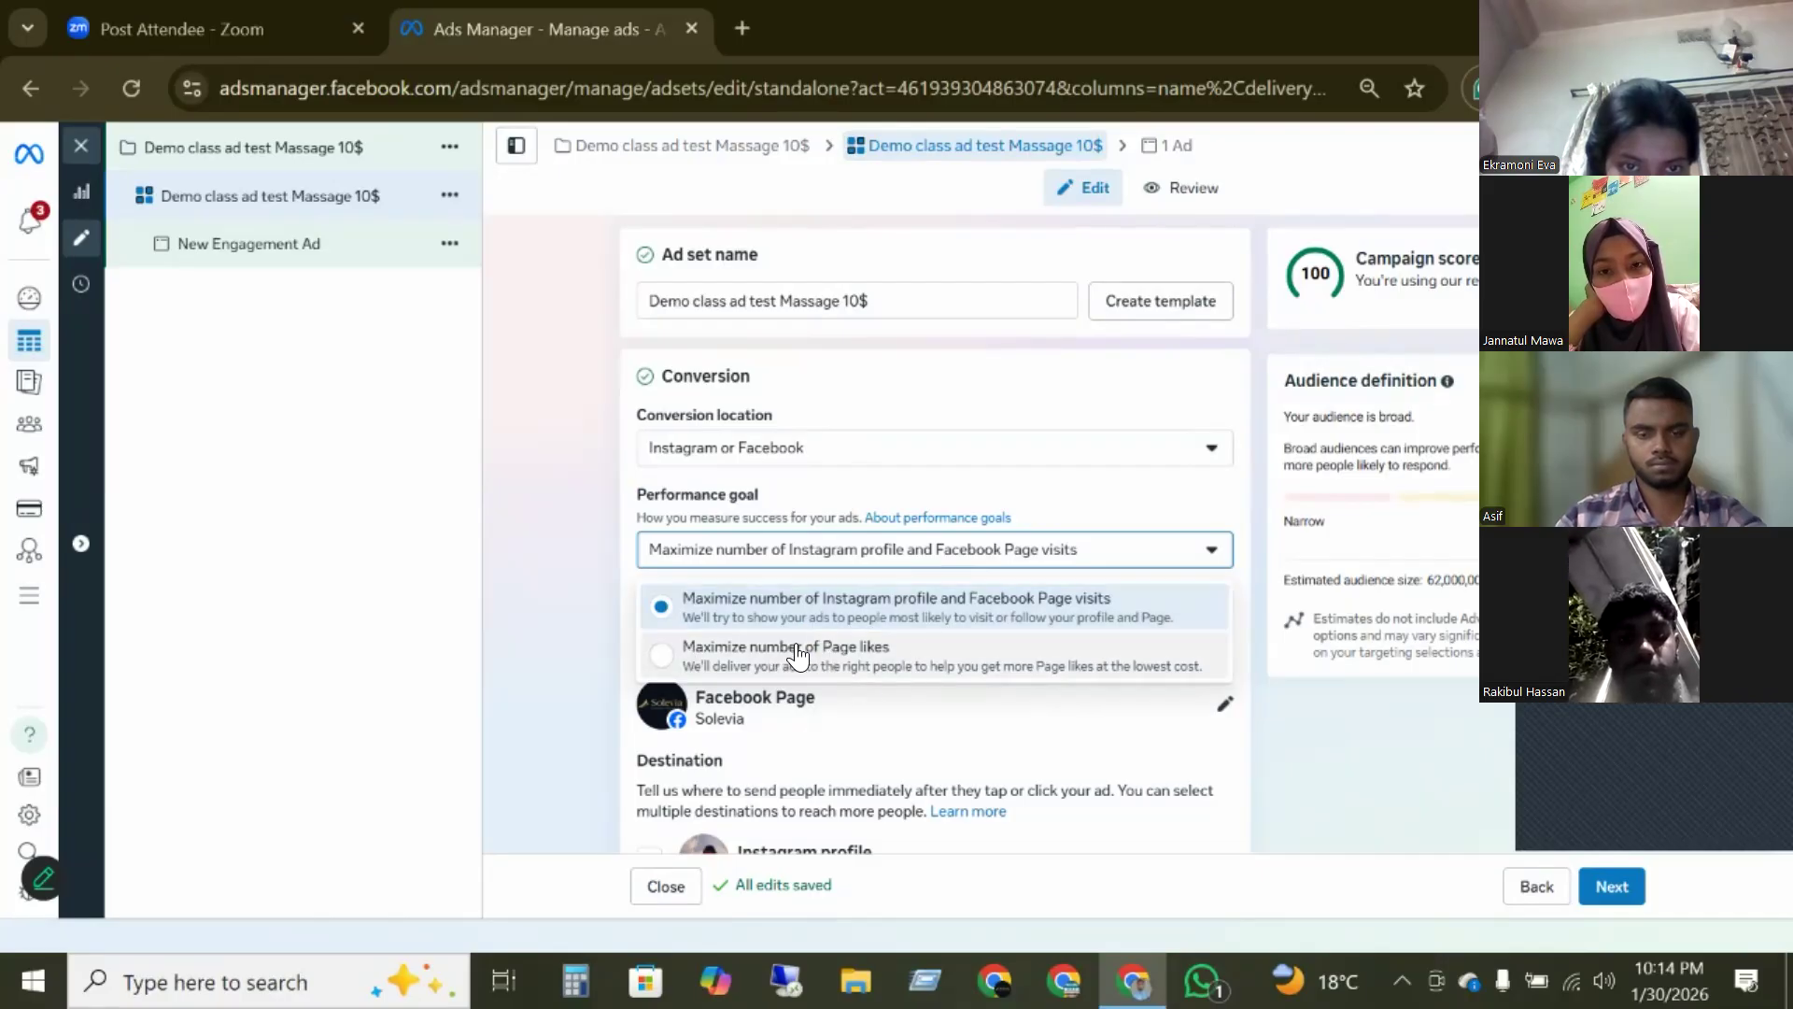
click(685, 642)
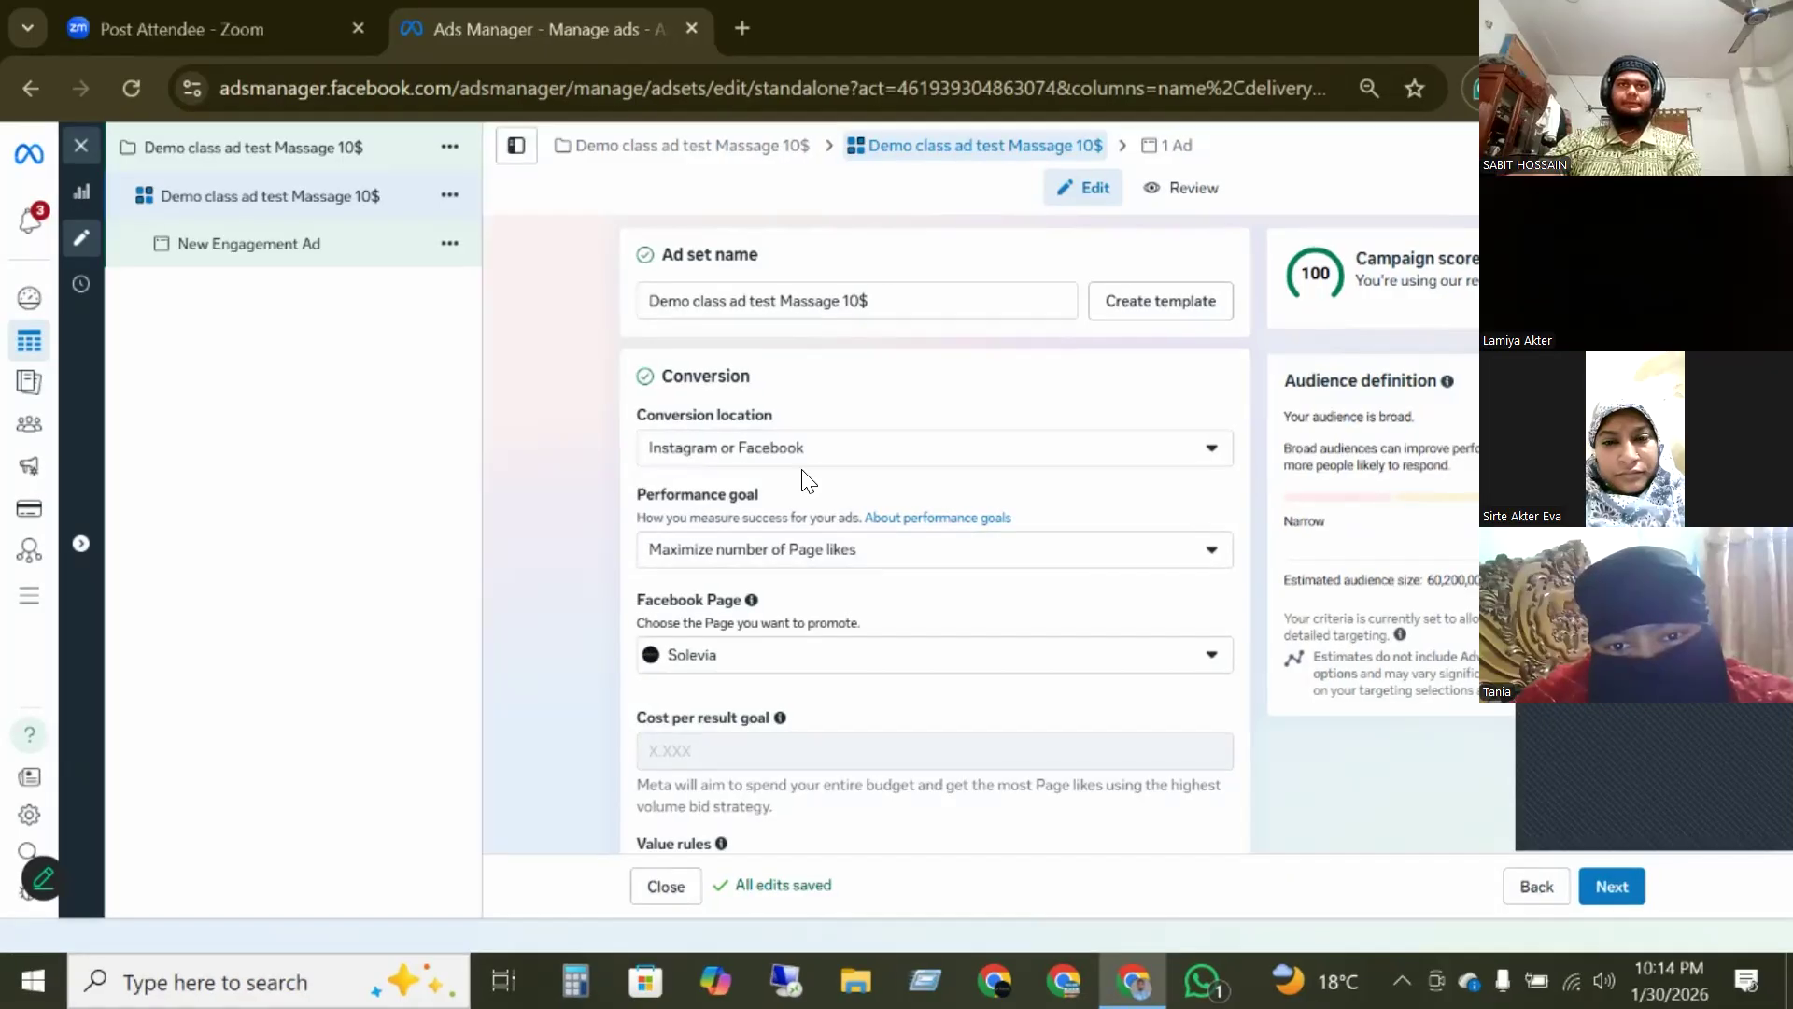
- Set the conversion location back to Message destinations and look at the Facebook Page section
click(769, 449)
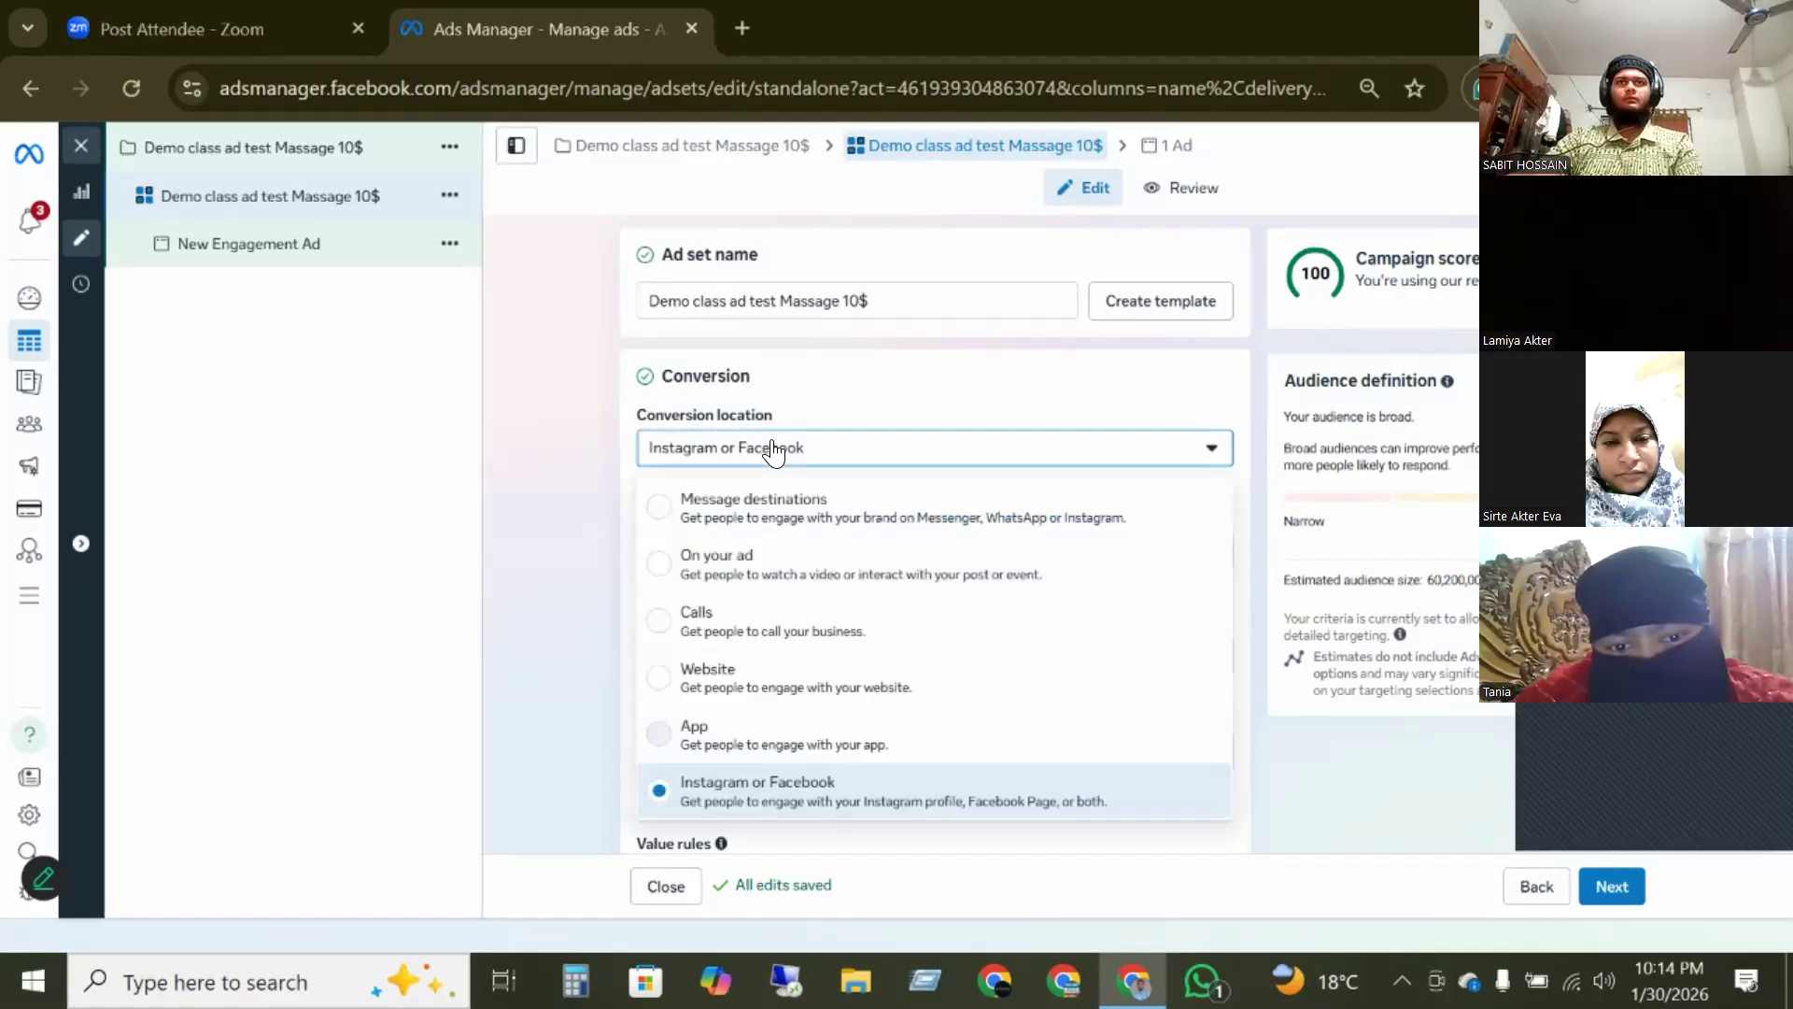
click(749, 506)
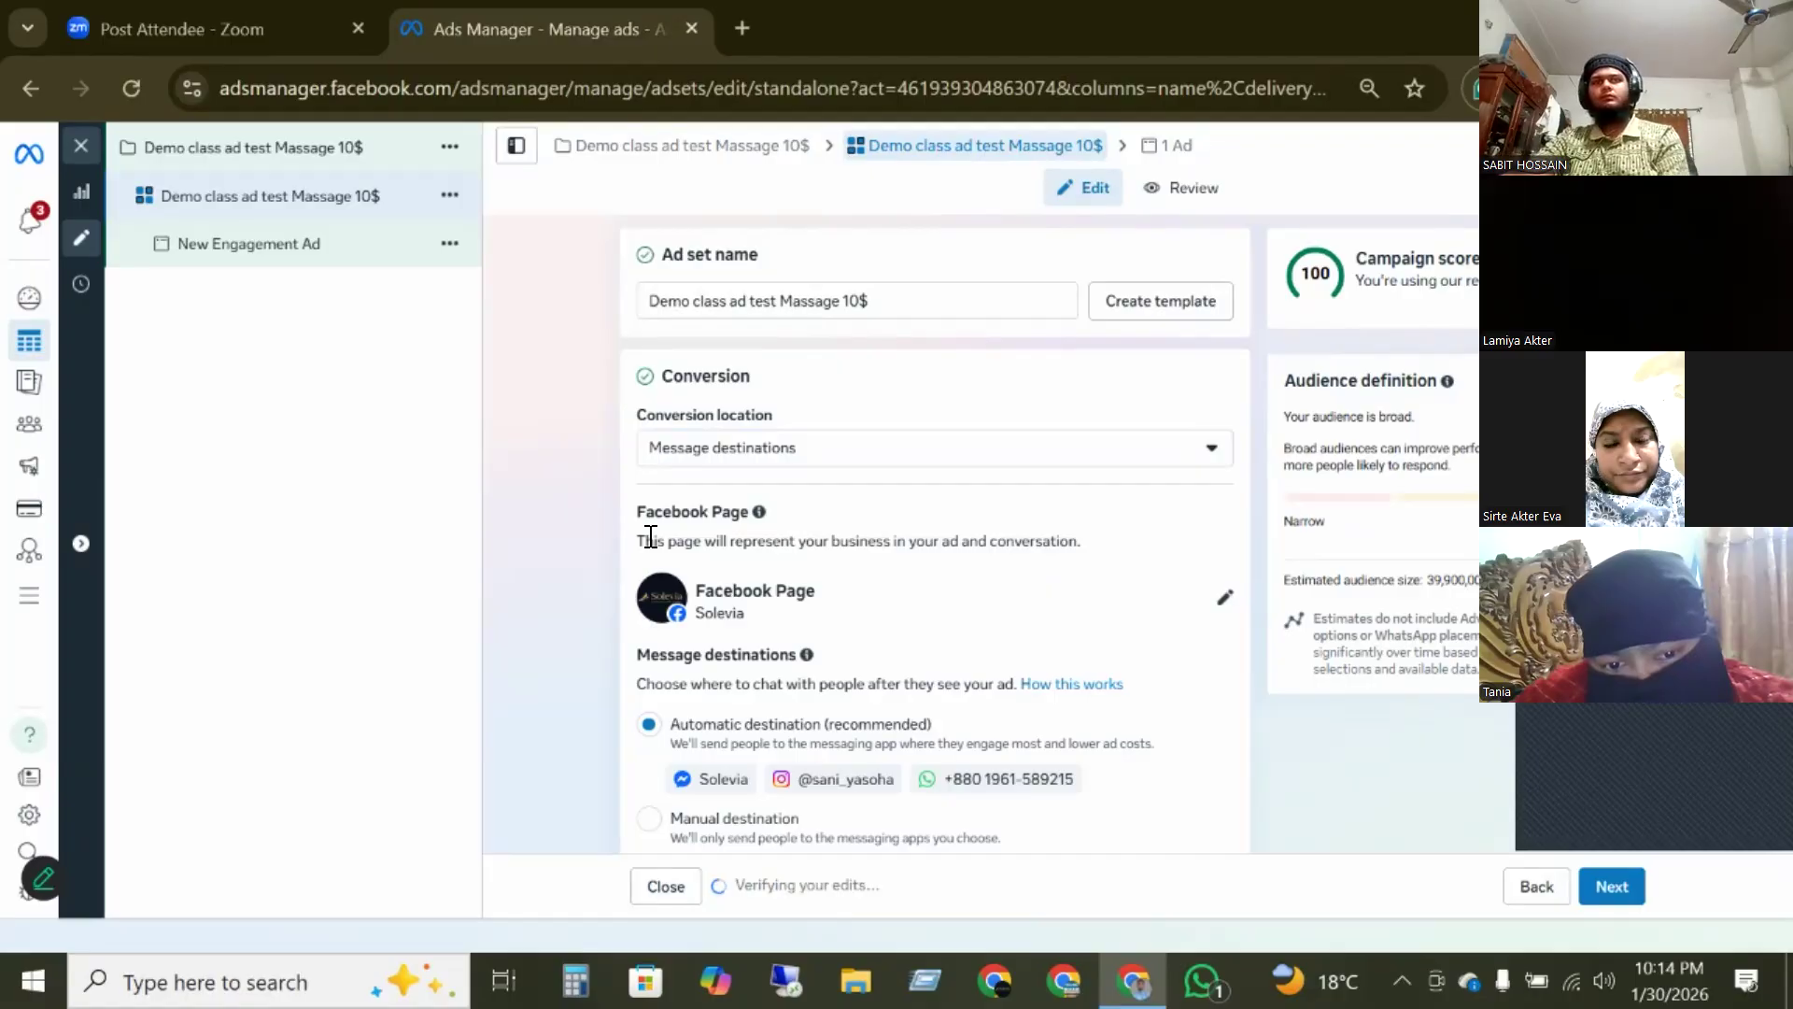
scroll(769, 458, down, 2)
scroll(759, 520, up, 2)
drag(638, 511, 765, 513)
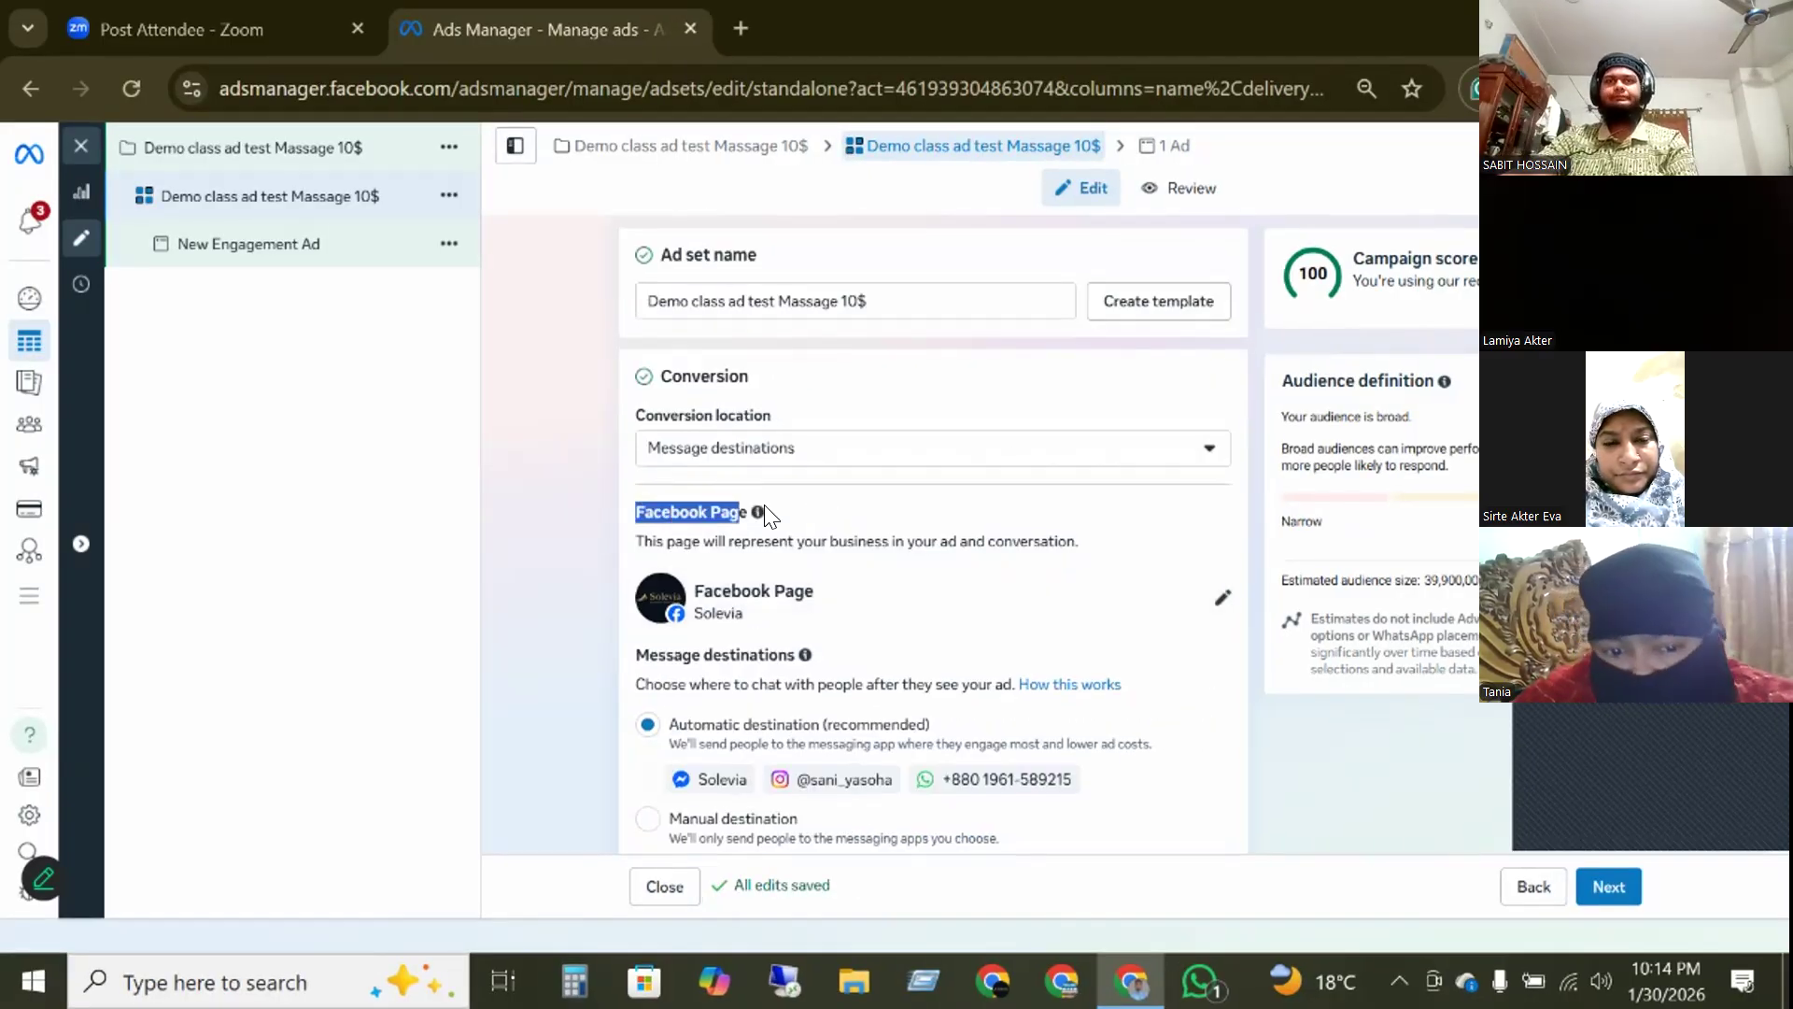
mouse_move(758, 511)
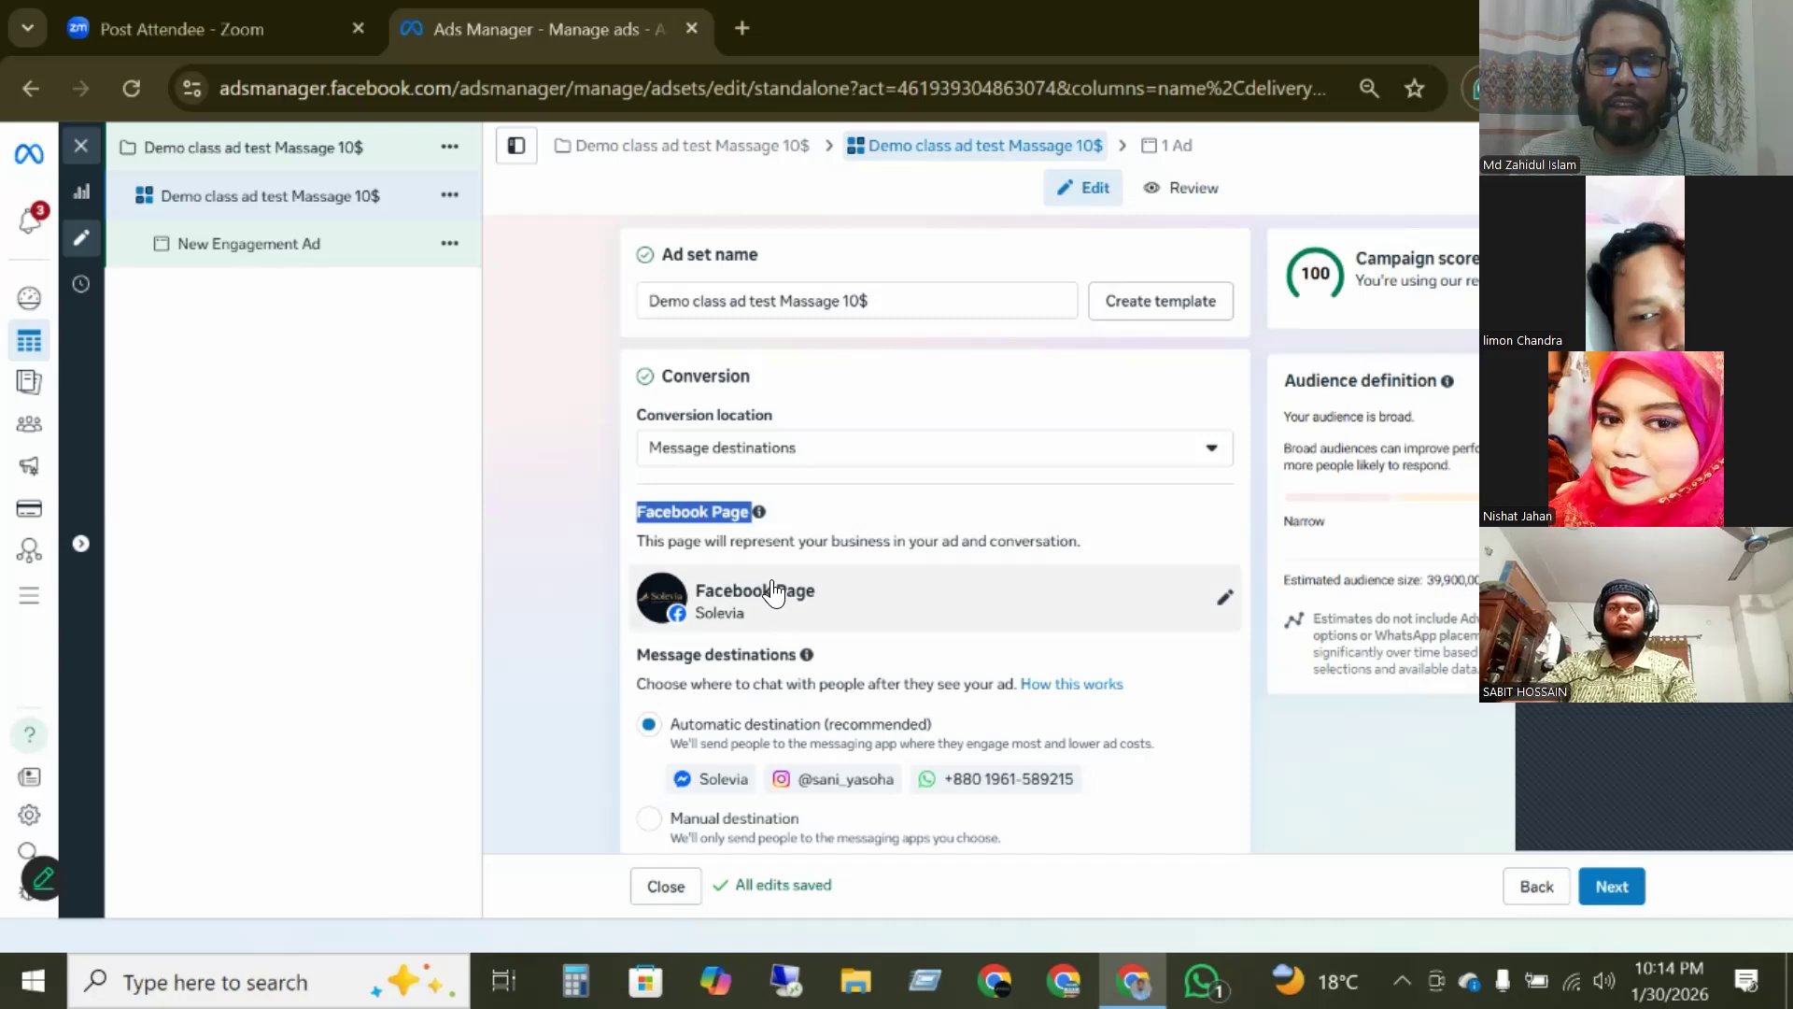
- Browse the Facebook Pages available for the ad set and choose Solevia
scroll(1131, 493, down, 1)
scroll(1132, 492, down, 3)
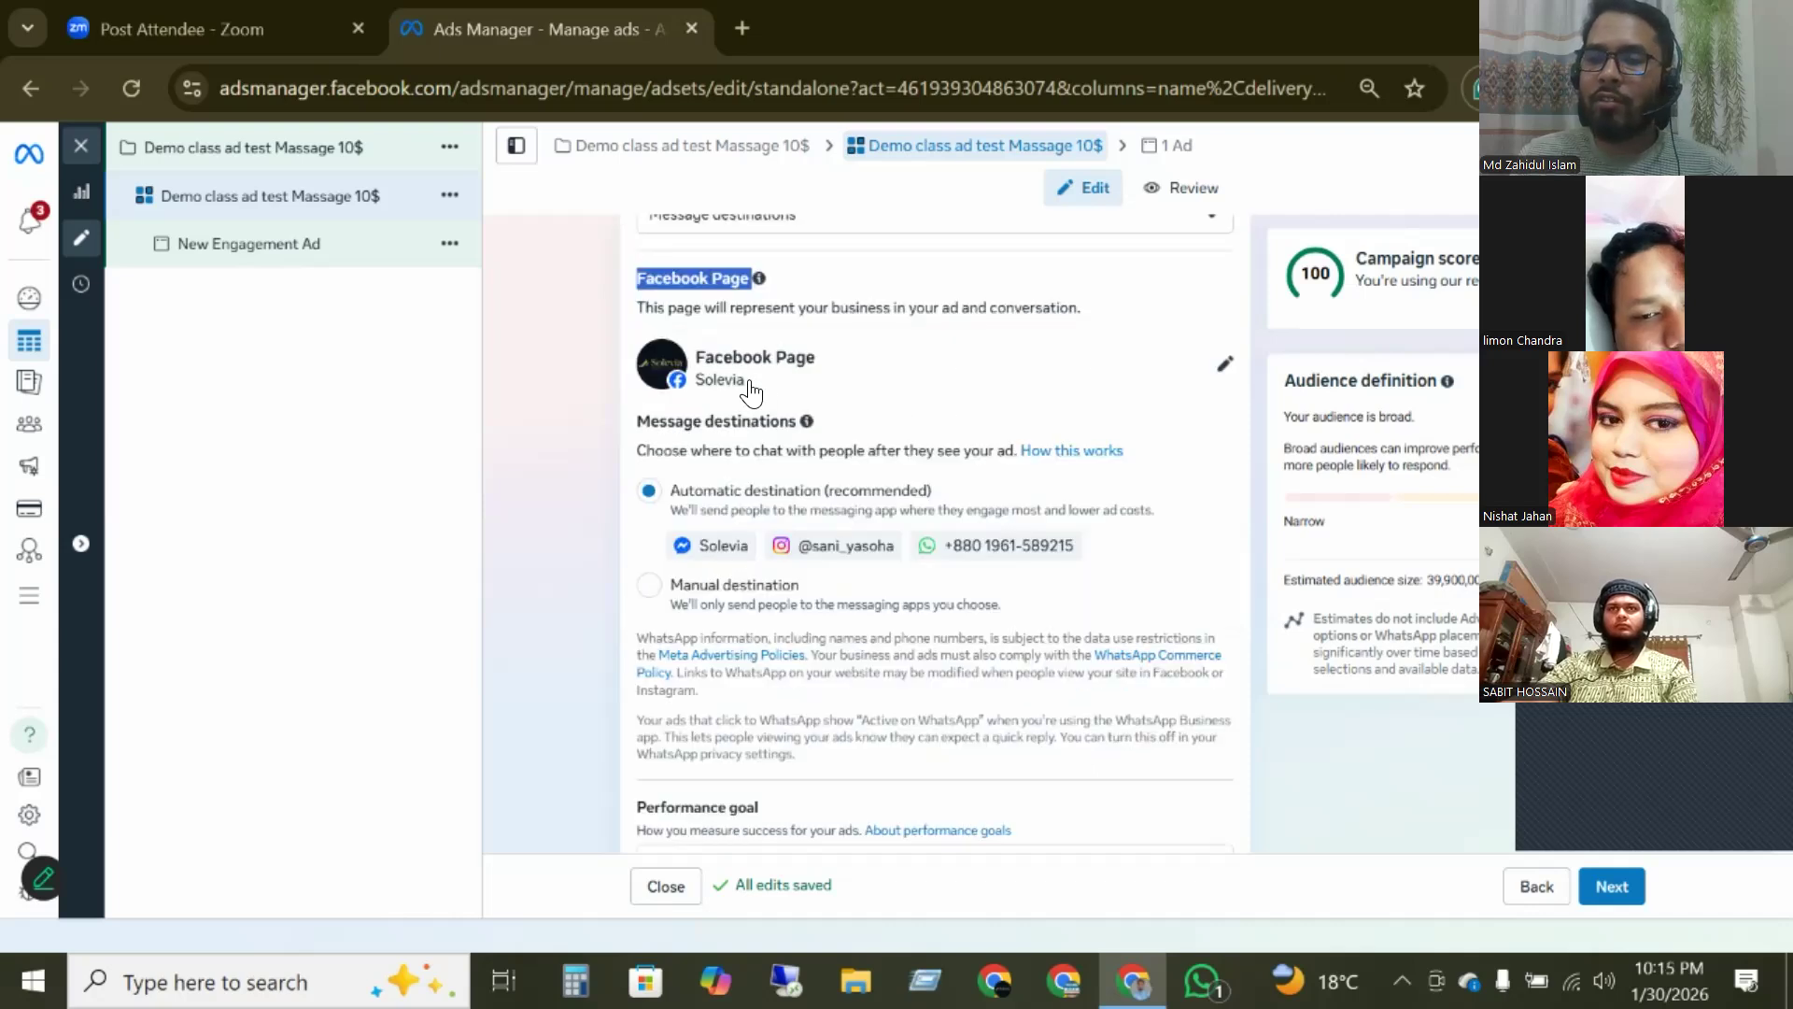
click(1224, 366)
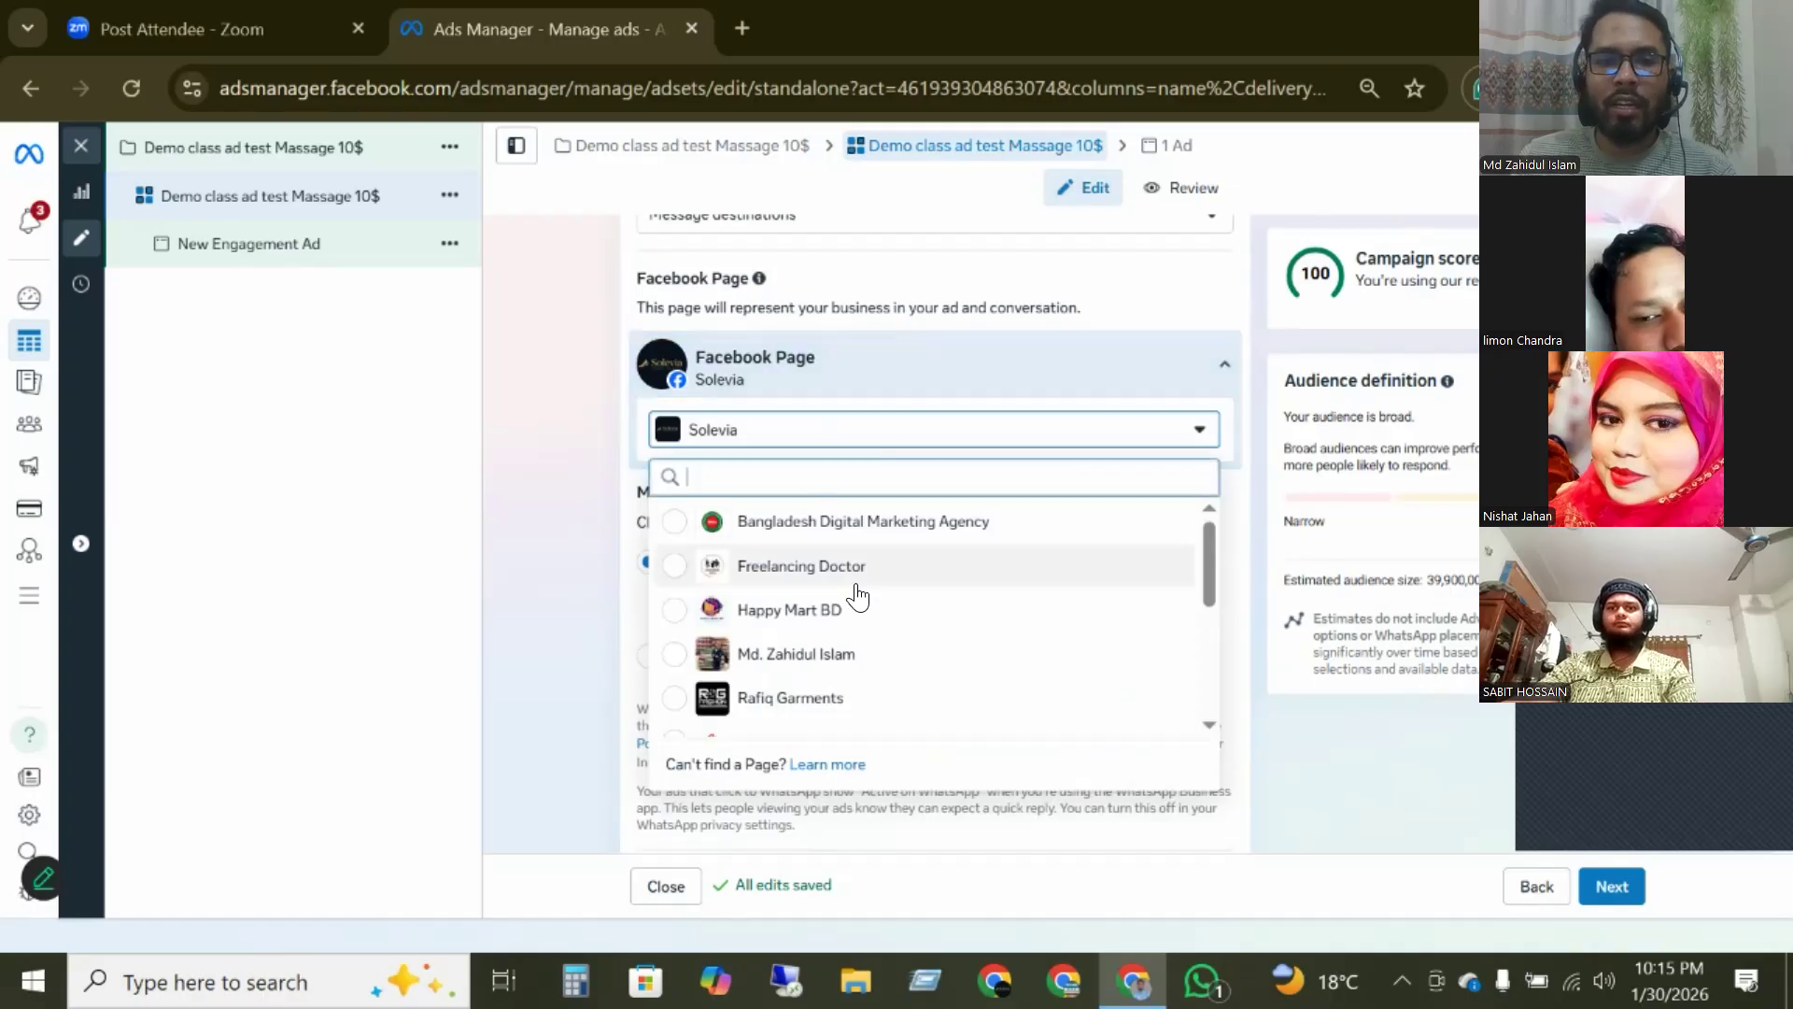
scroll(855, 594, down, 5)
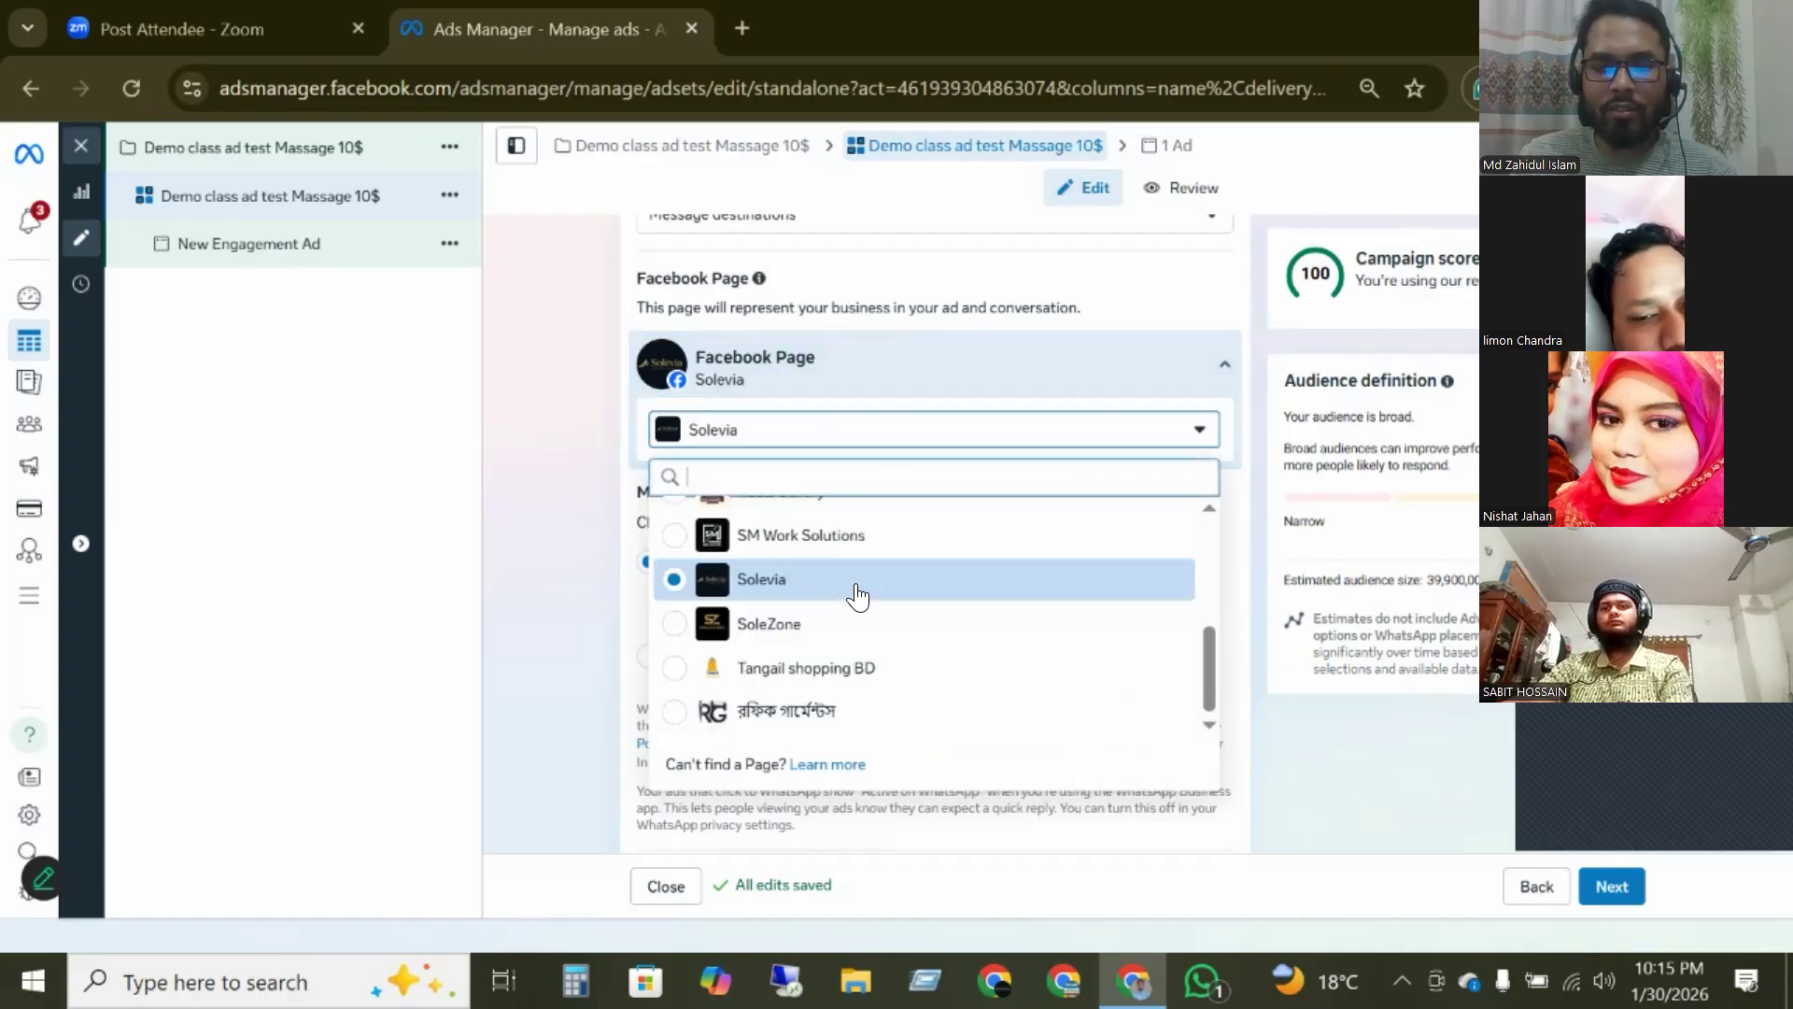
scroll(800, 620, up, 5)
scroll(798, 628, down, 4)
scroll(829, 695, up, 5)
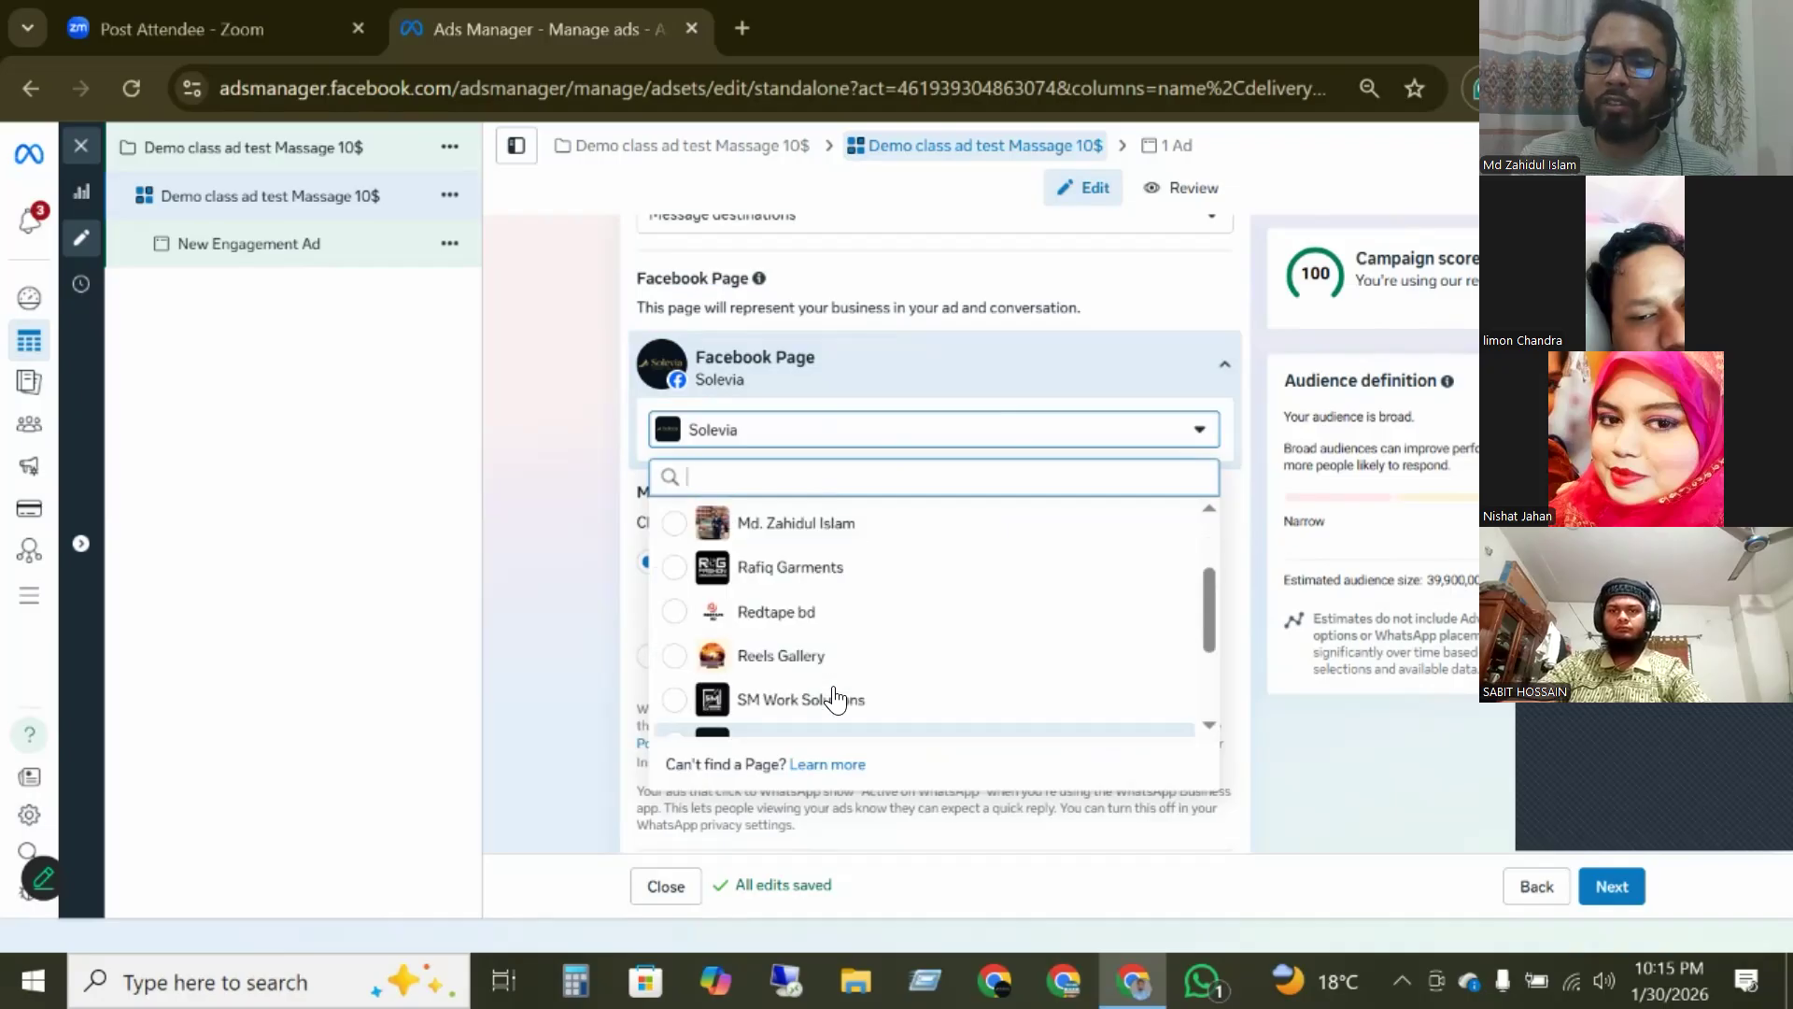
scroll(879, 602, down, 5)
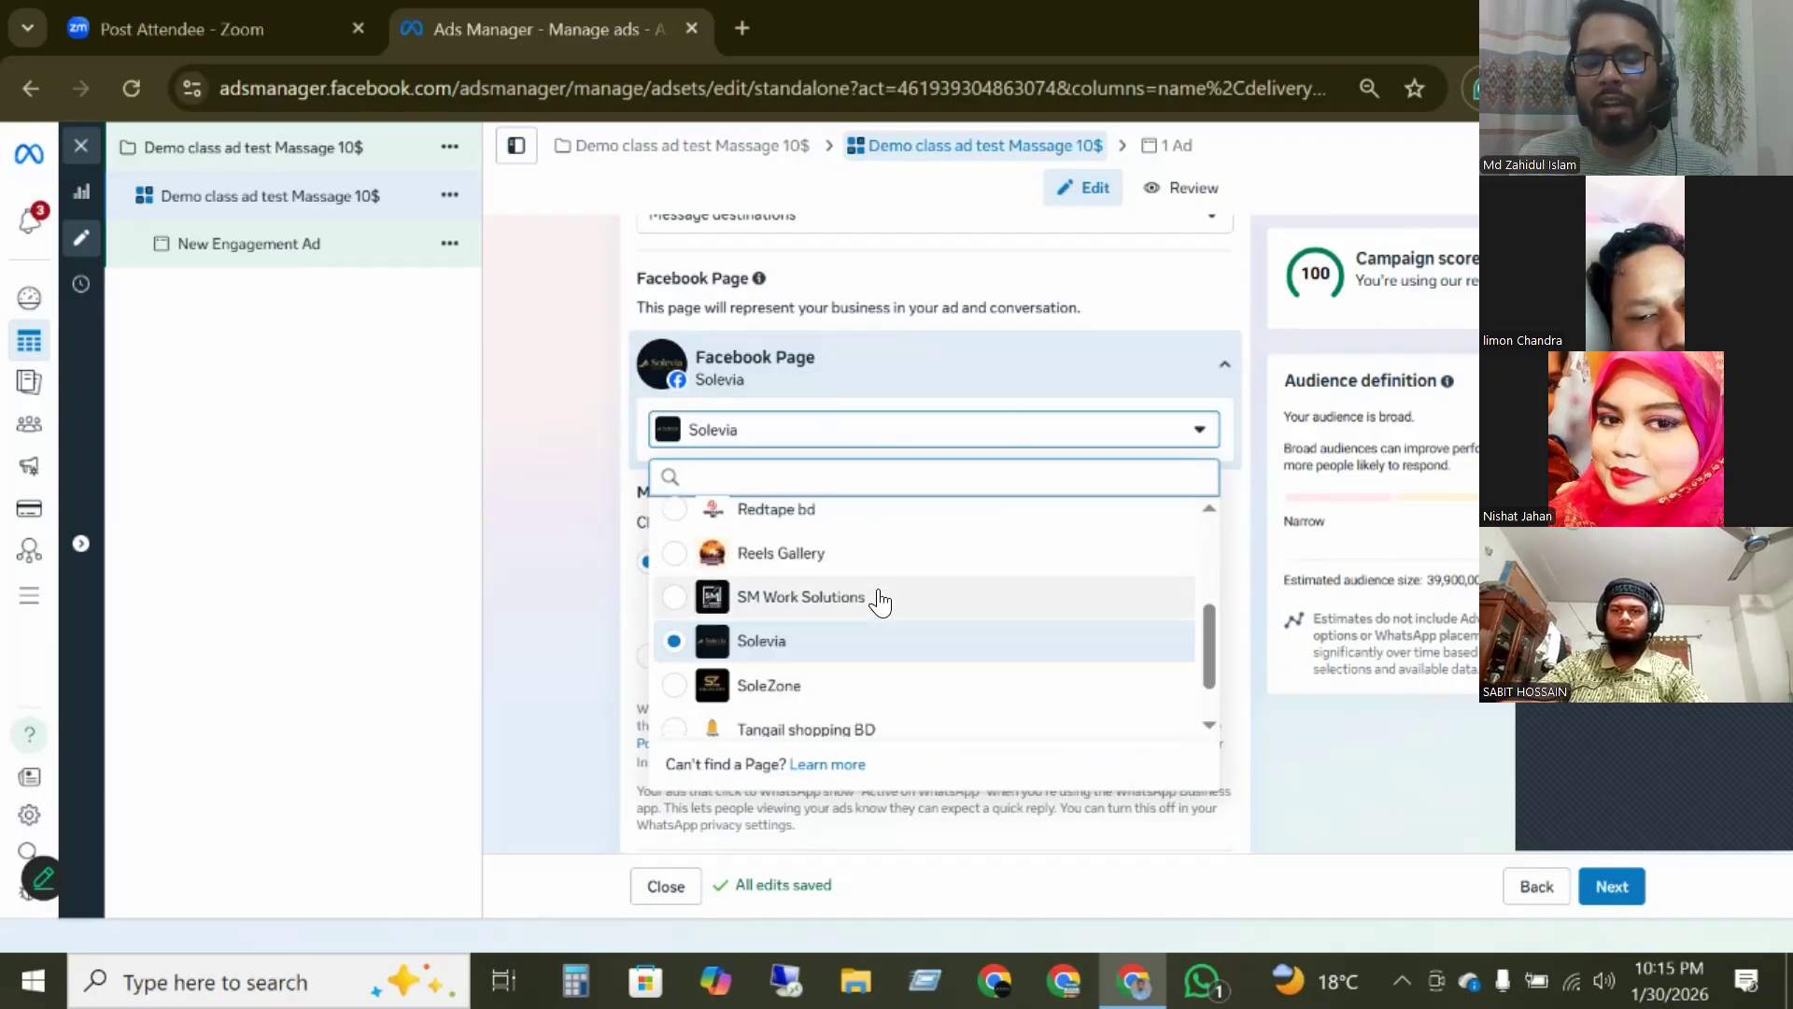
scroll(878, 672, up, 5)
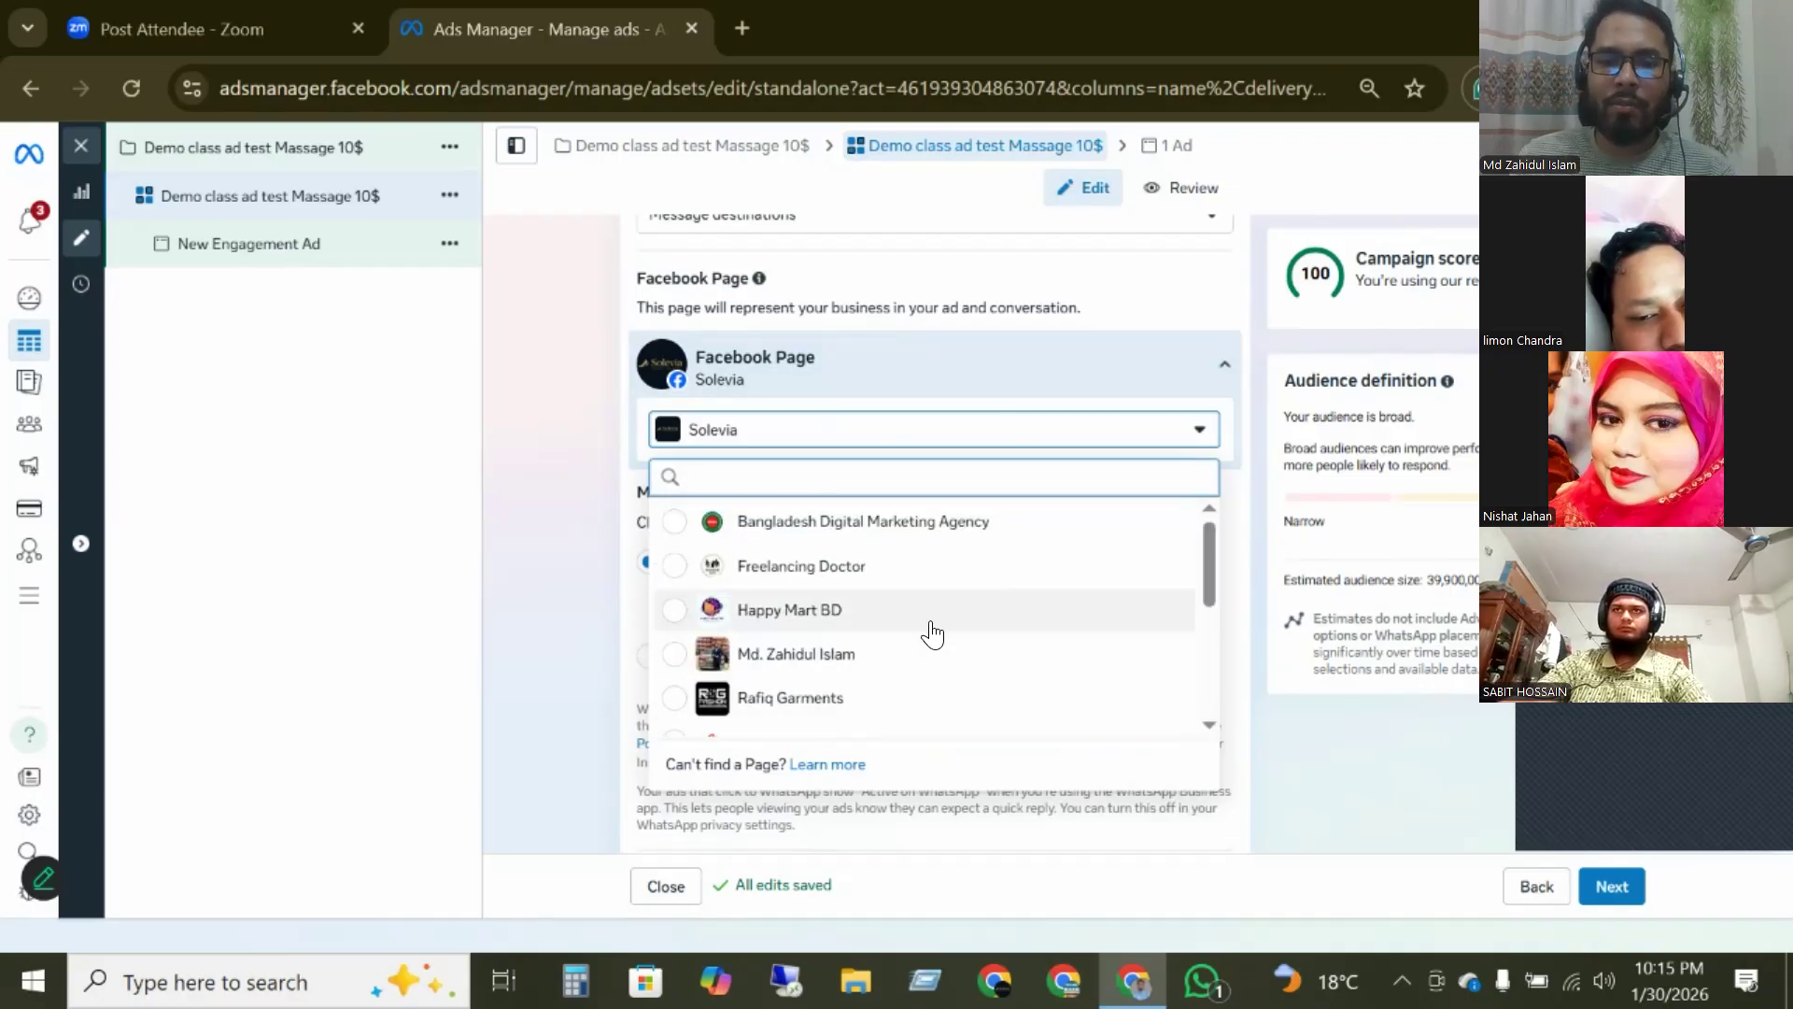
scroll(863, 639, down, 5)
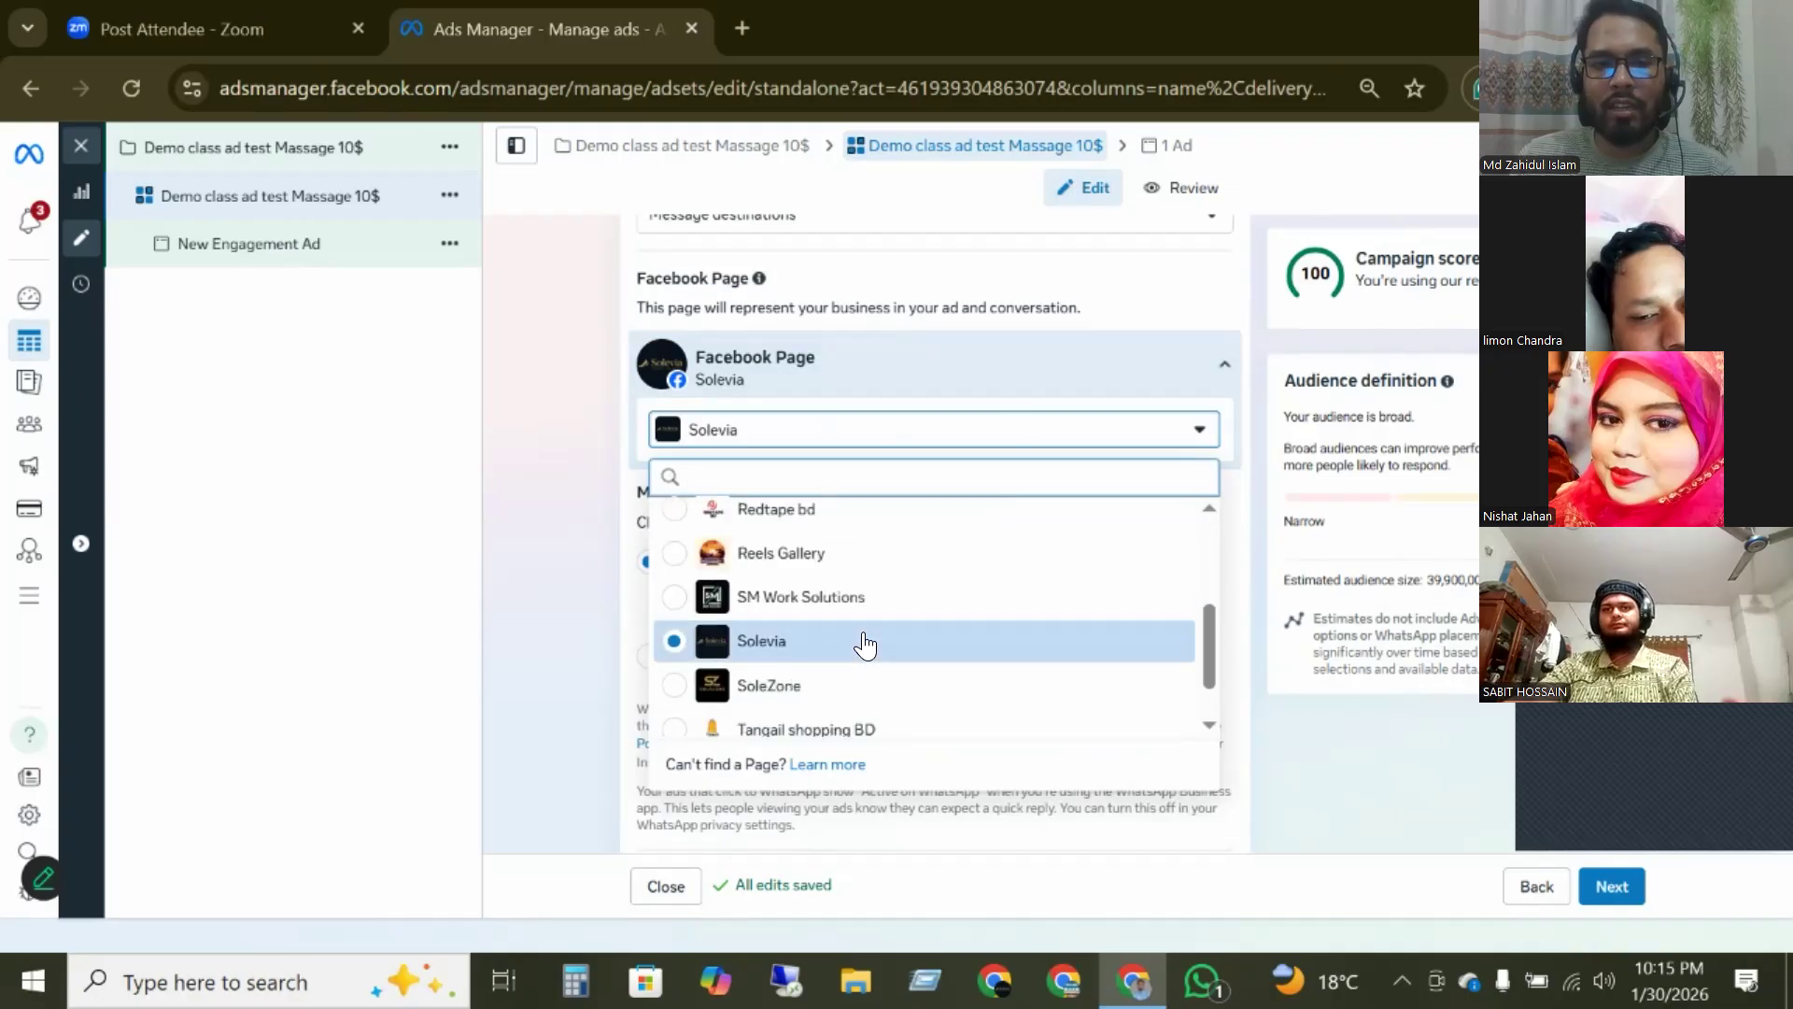
click(763, 653)
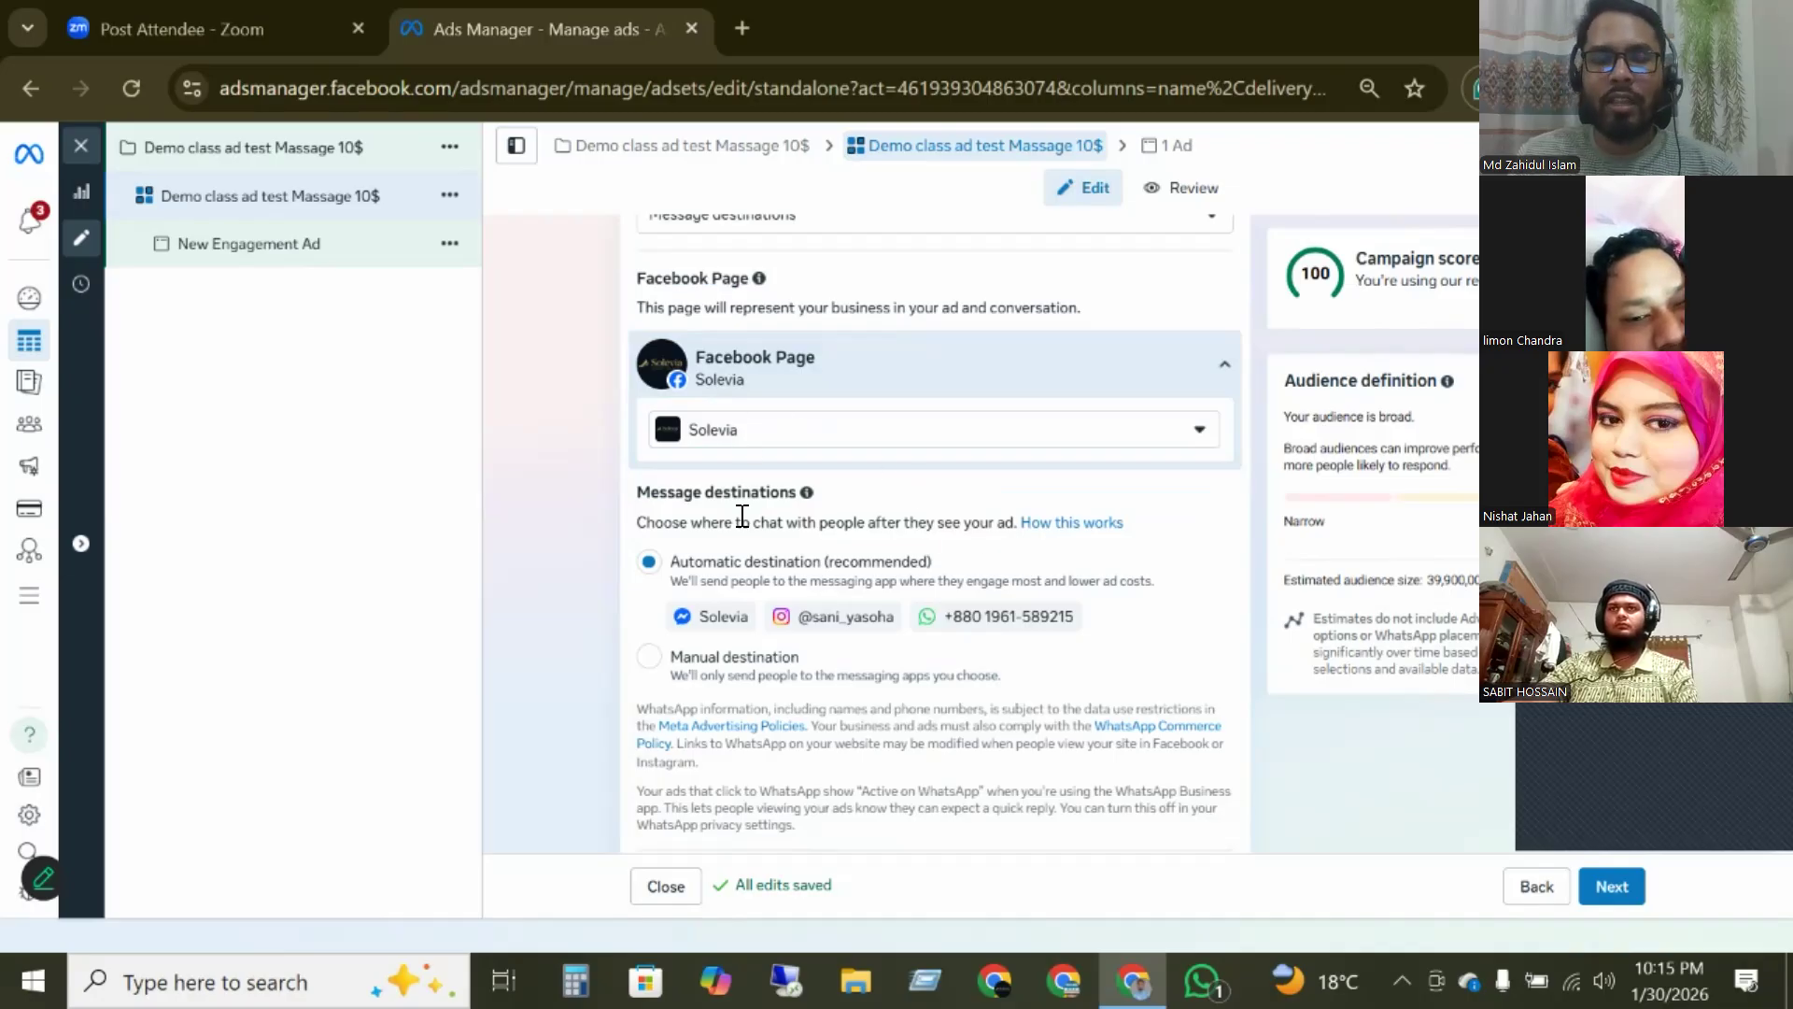
- Examine the Automatic and Manual destination options in the Message destinations section
drag(639, 493, 812, 500)
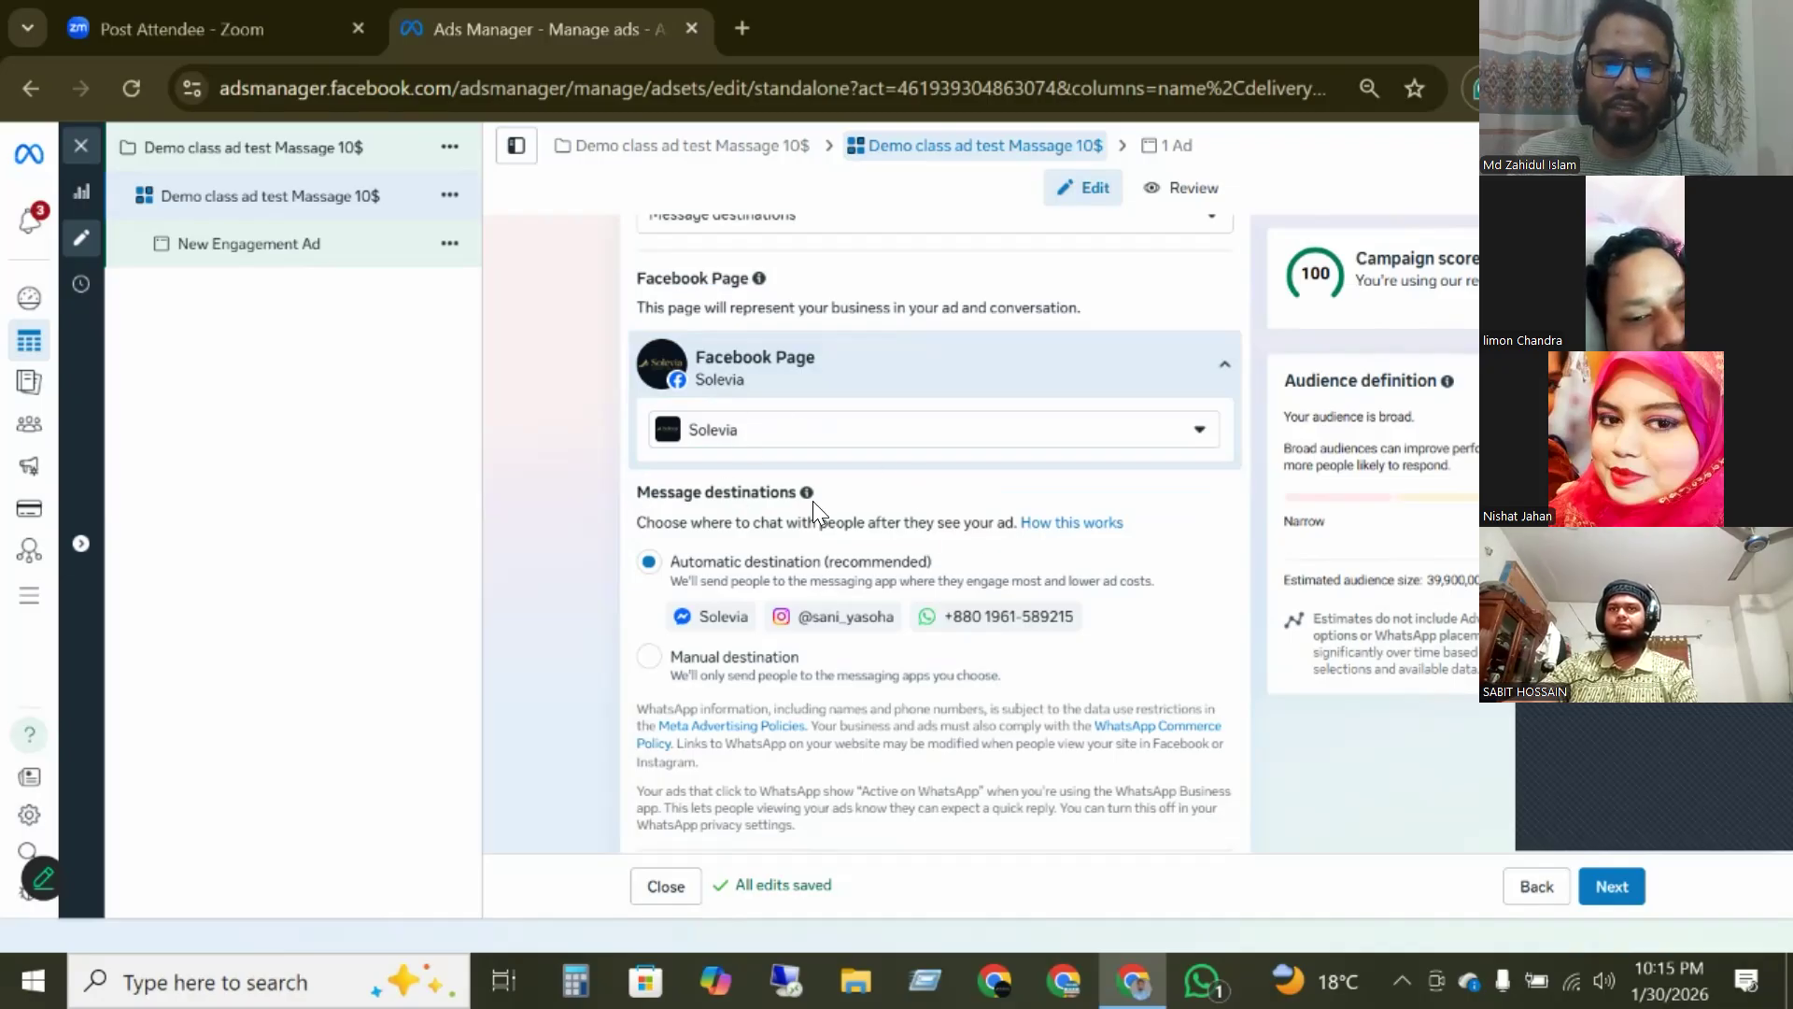
scroll(812, 501, down, 3)
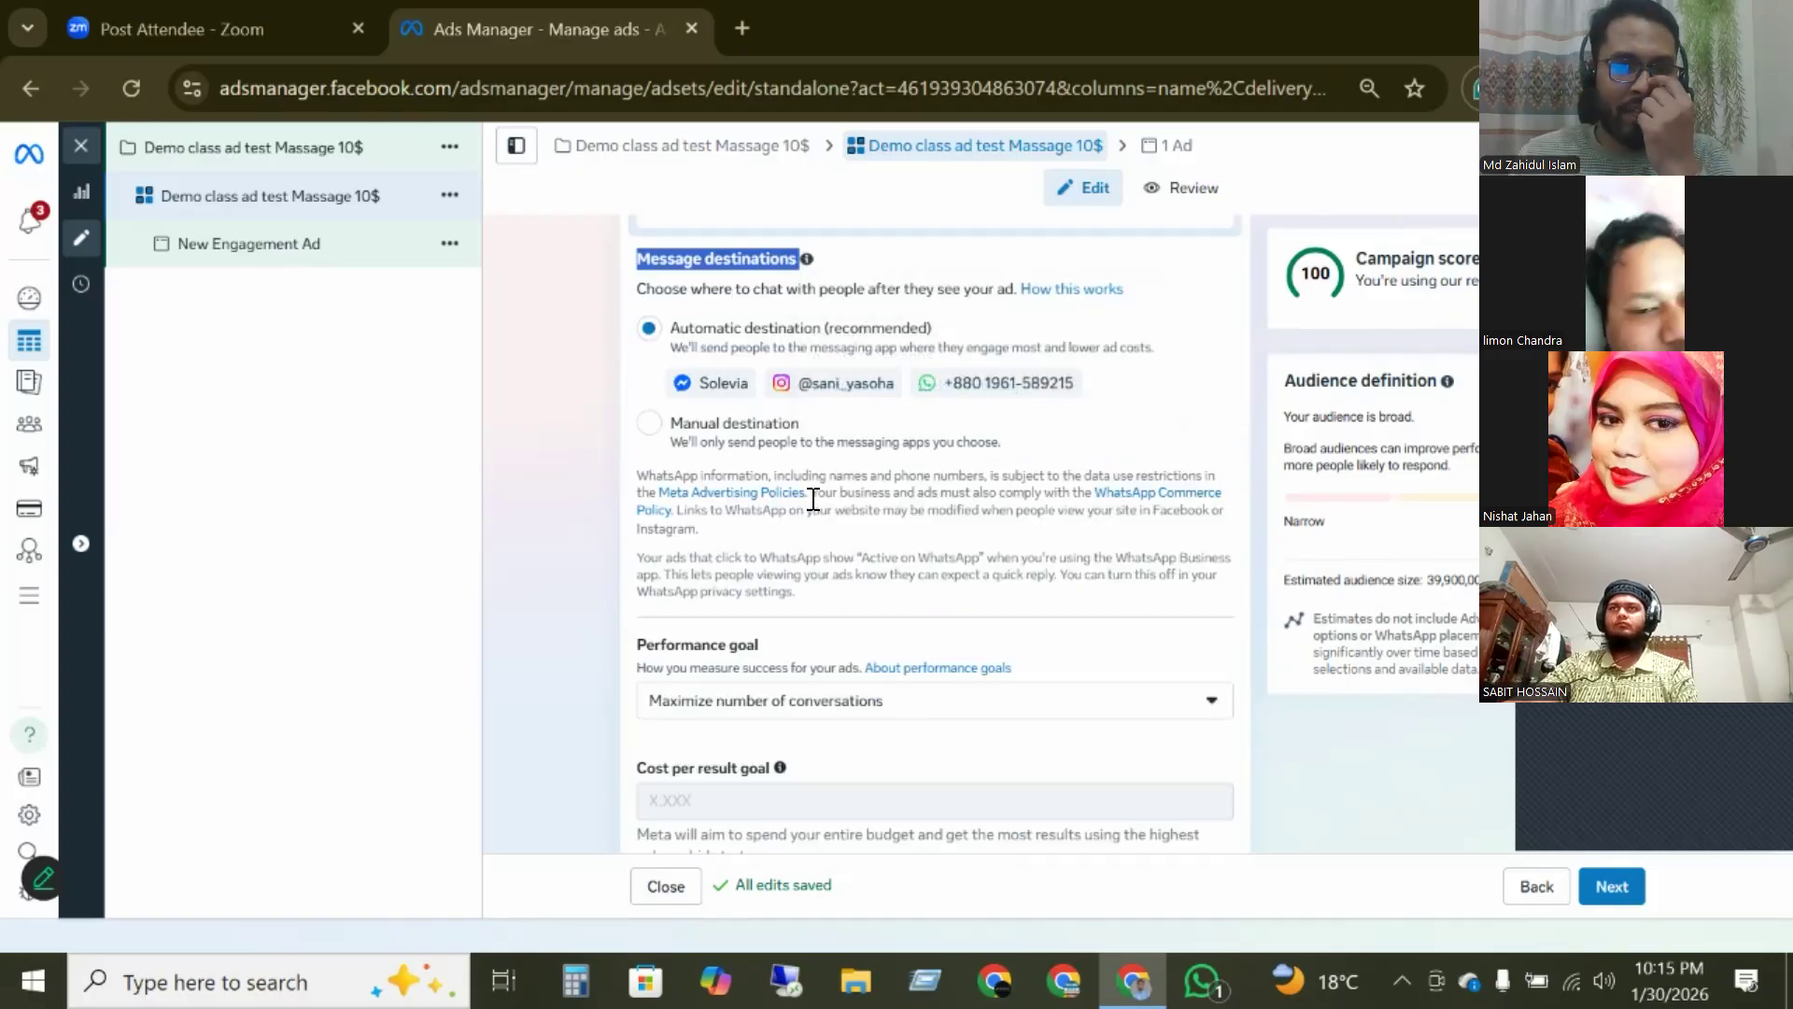
scroll(812, 500, up, 3)
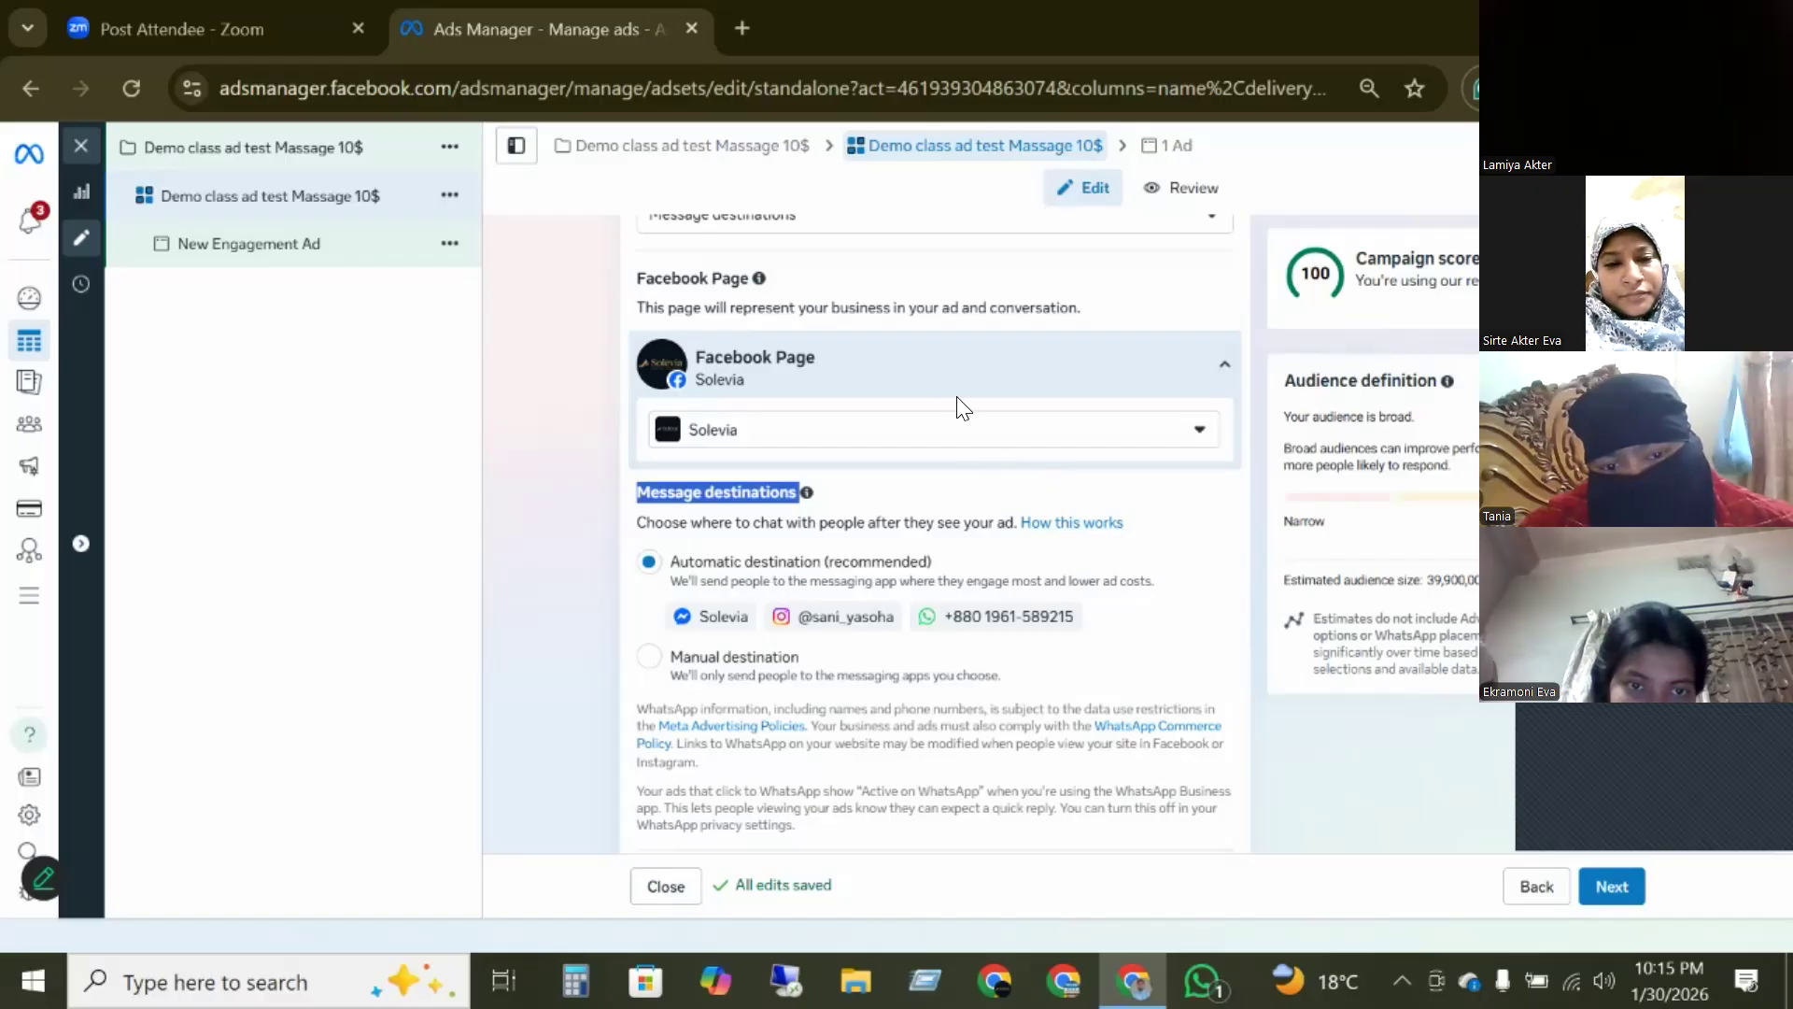
scroll(996, 468, down, 3)
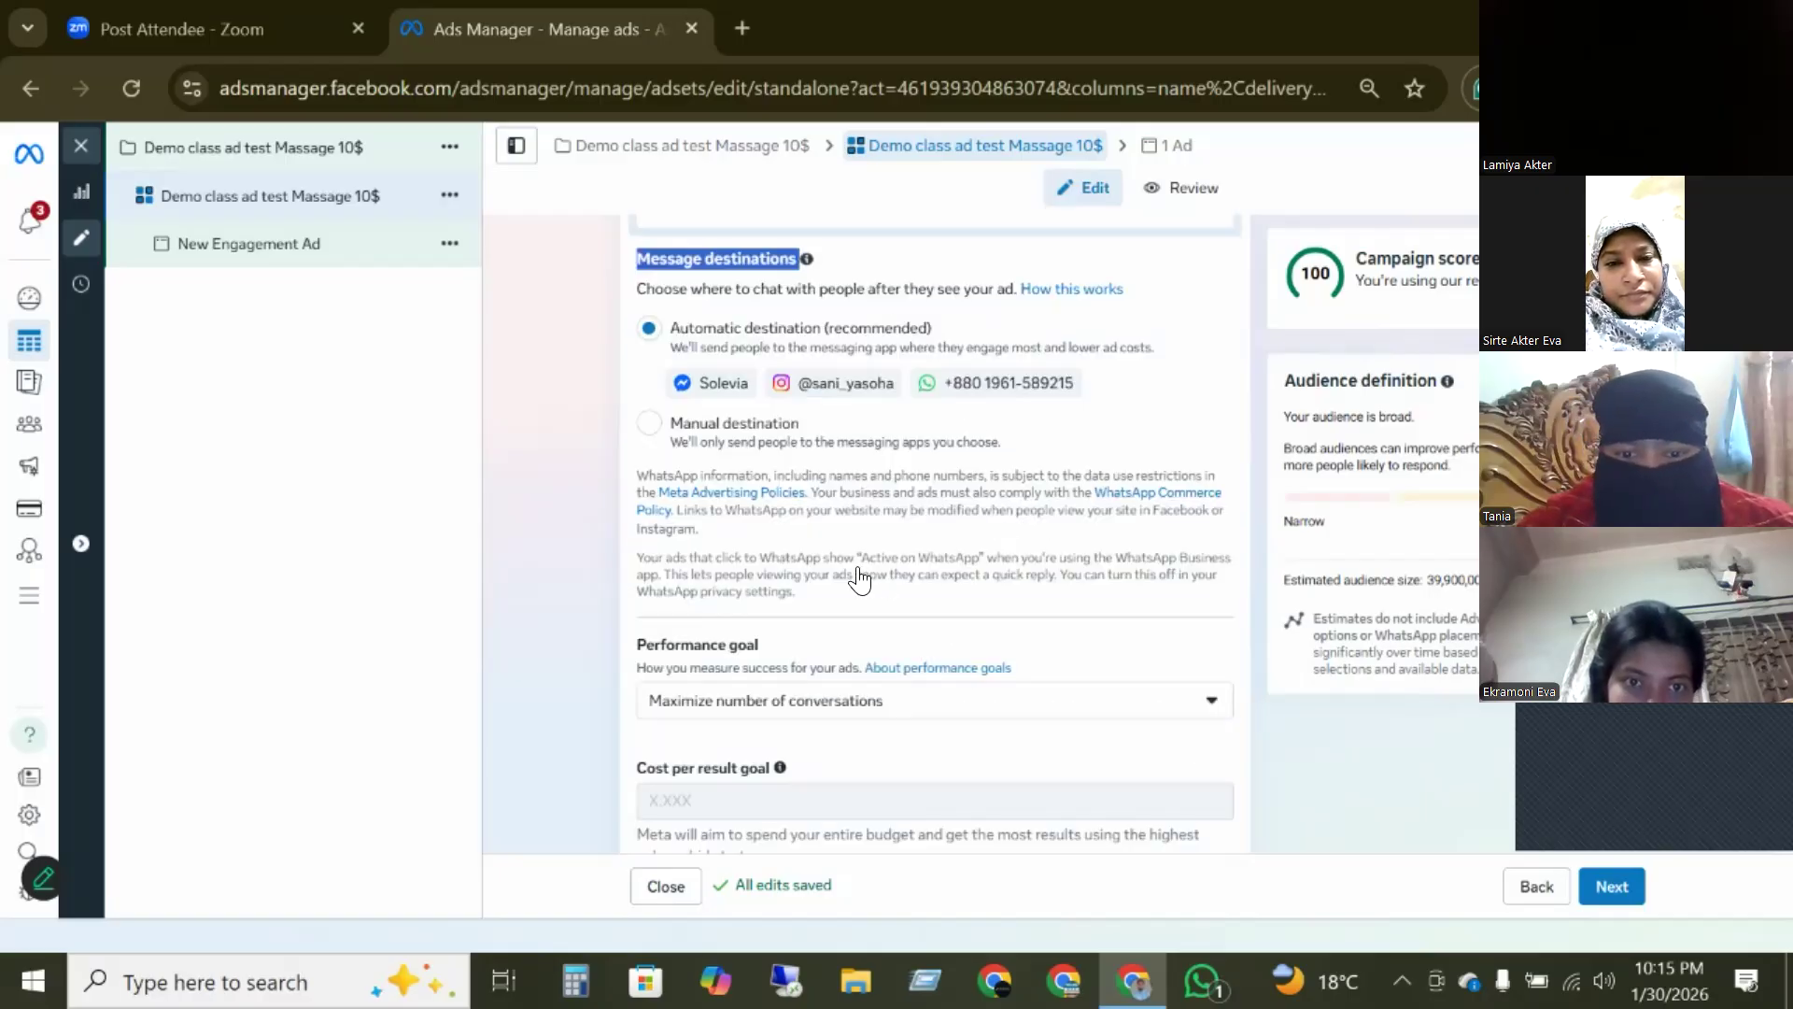
scroll(957, 635, up, 3)
scroll(840, 504, down, 1)
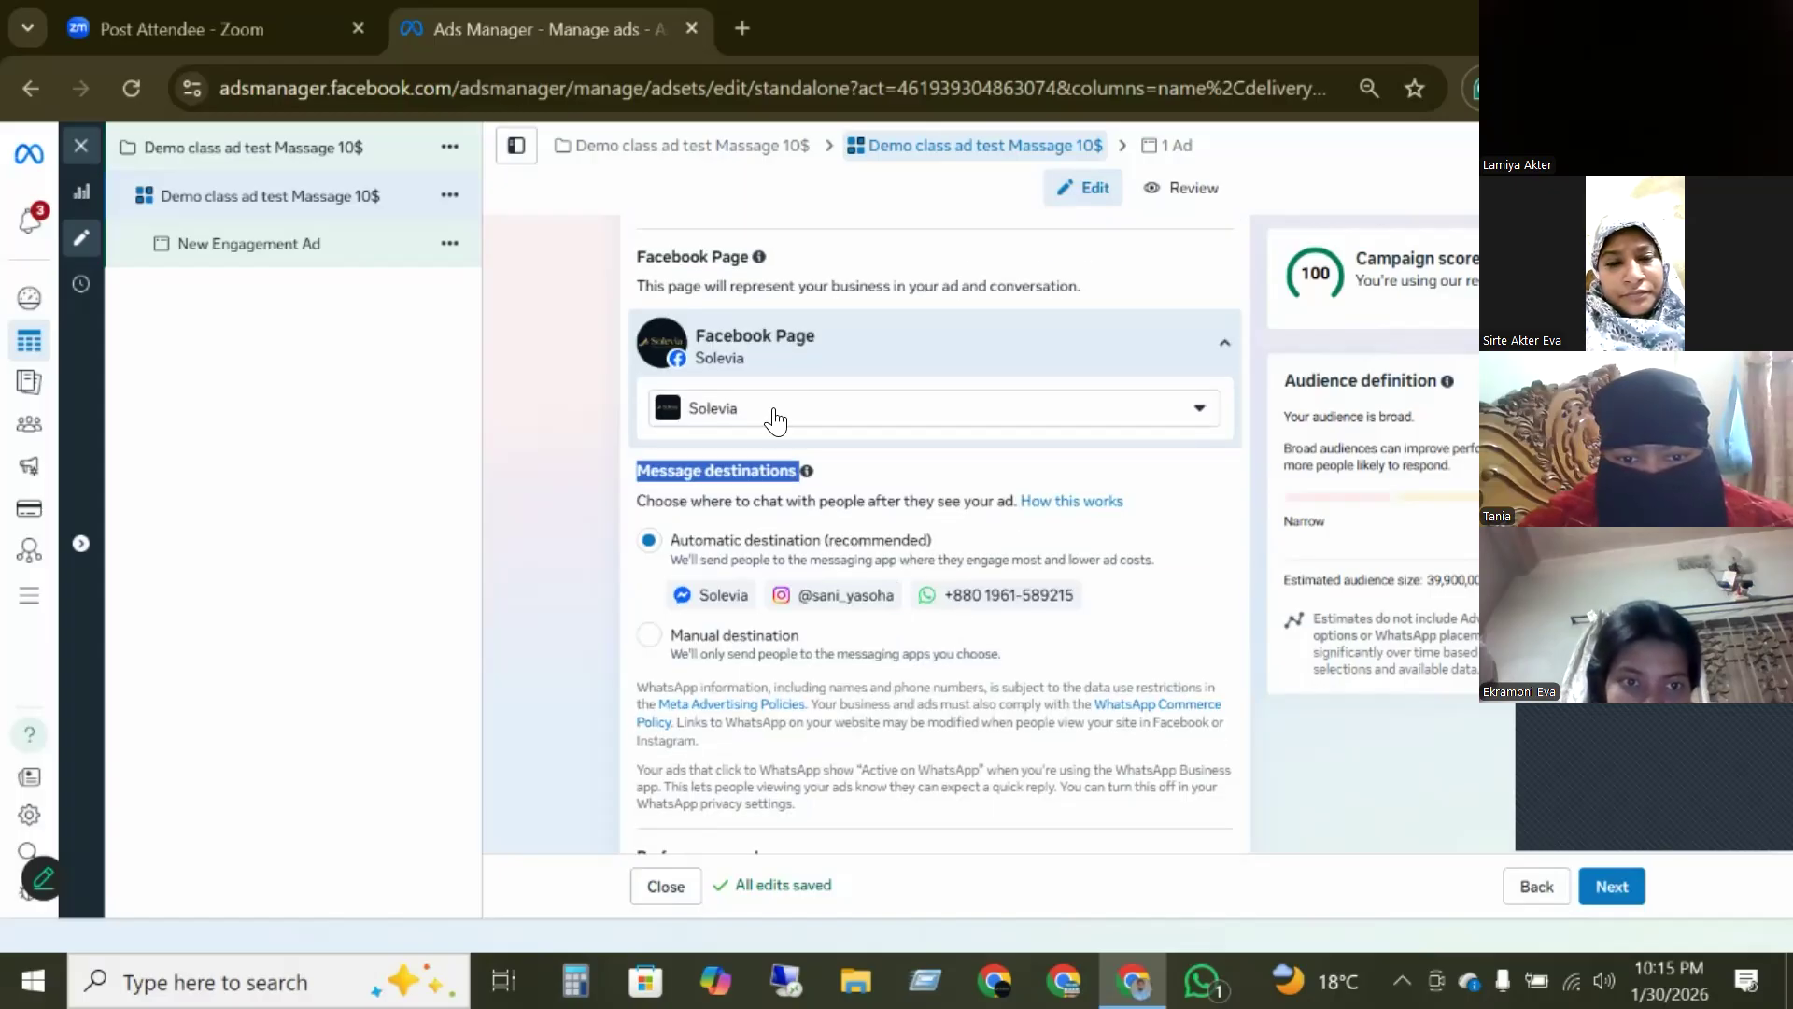
scroll(804, 440, down, 3)
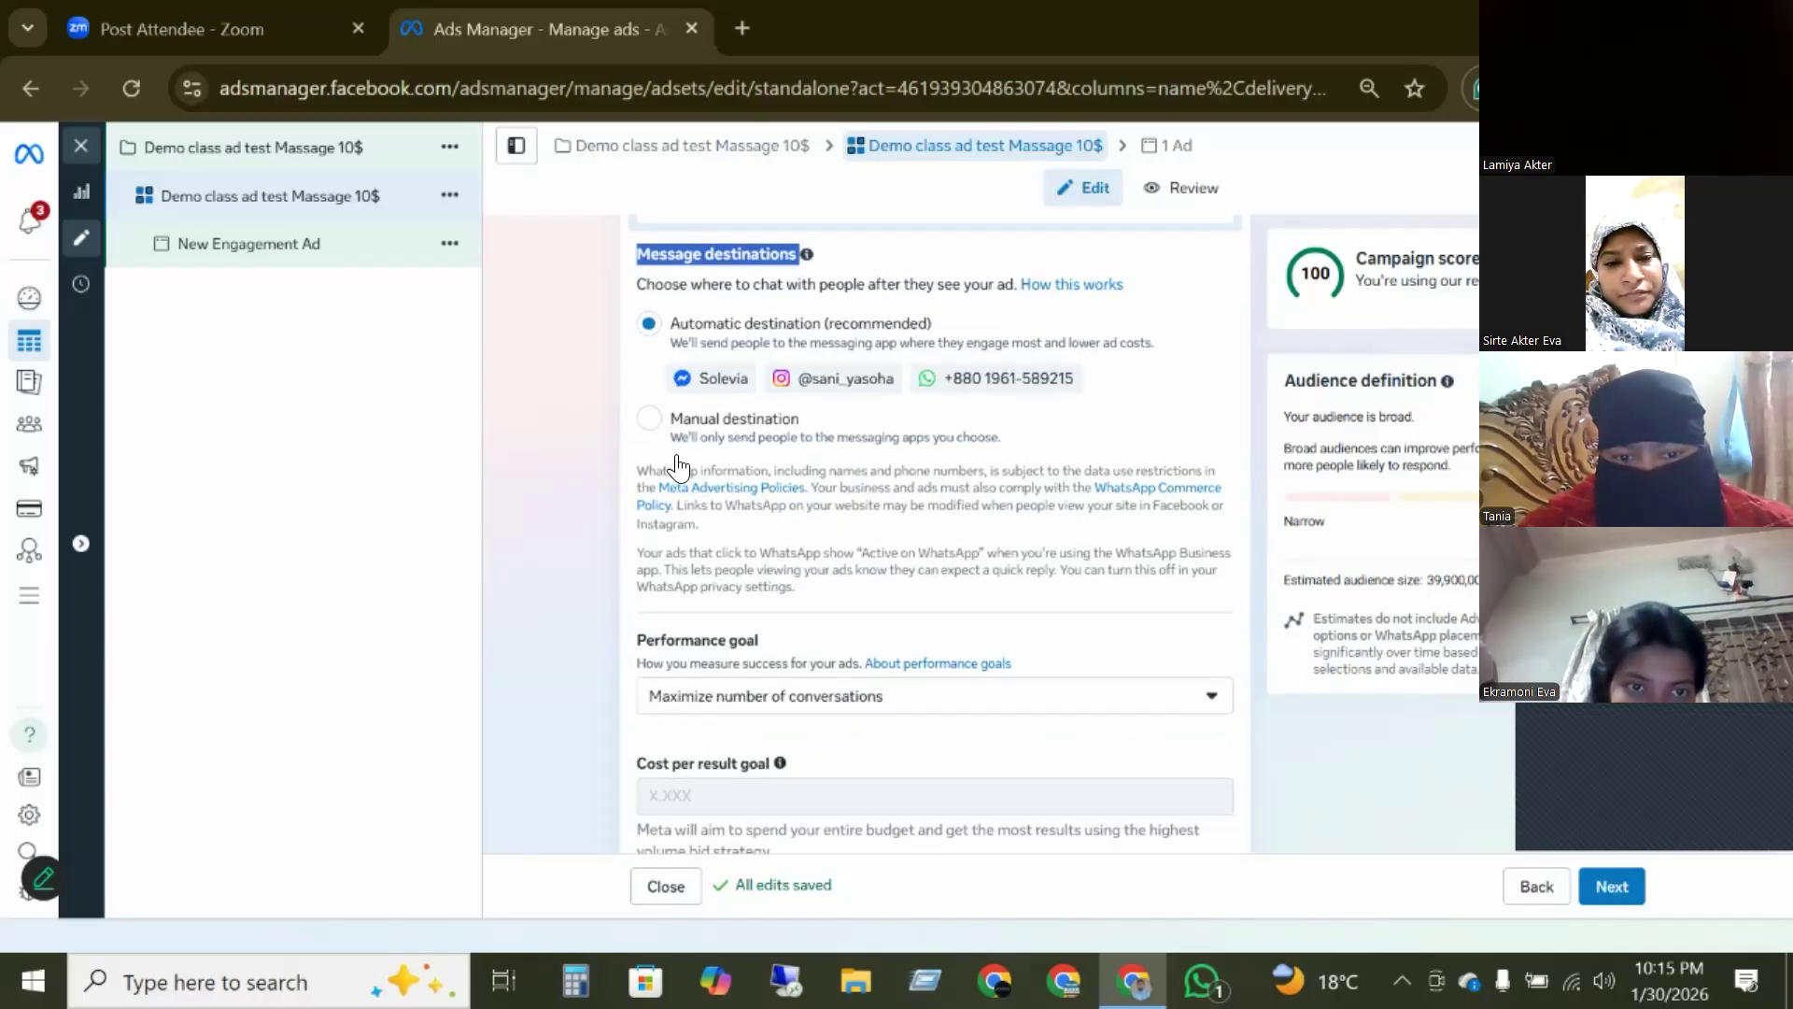
- Review the performance goal choices for message destinations, keeping Maximize number of conversations
scroll(673, 467, down, 3)
drag(629, 409, 770, 420)
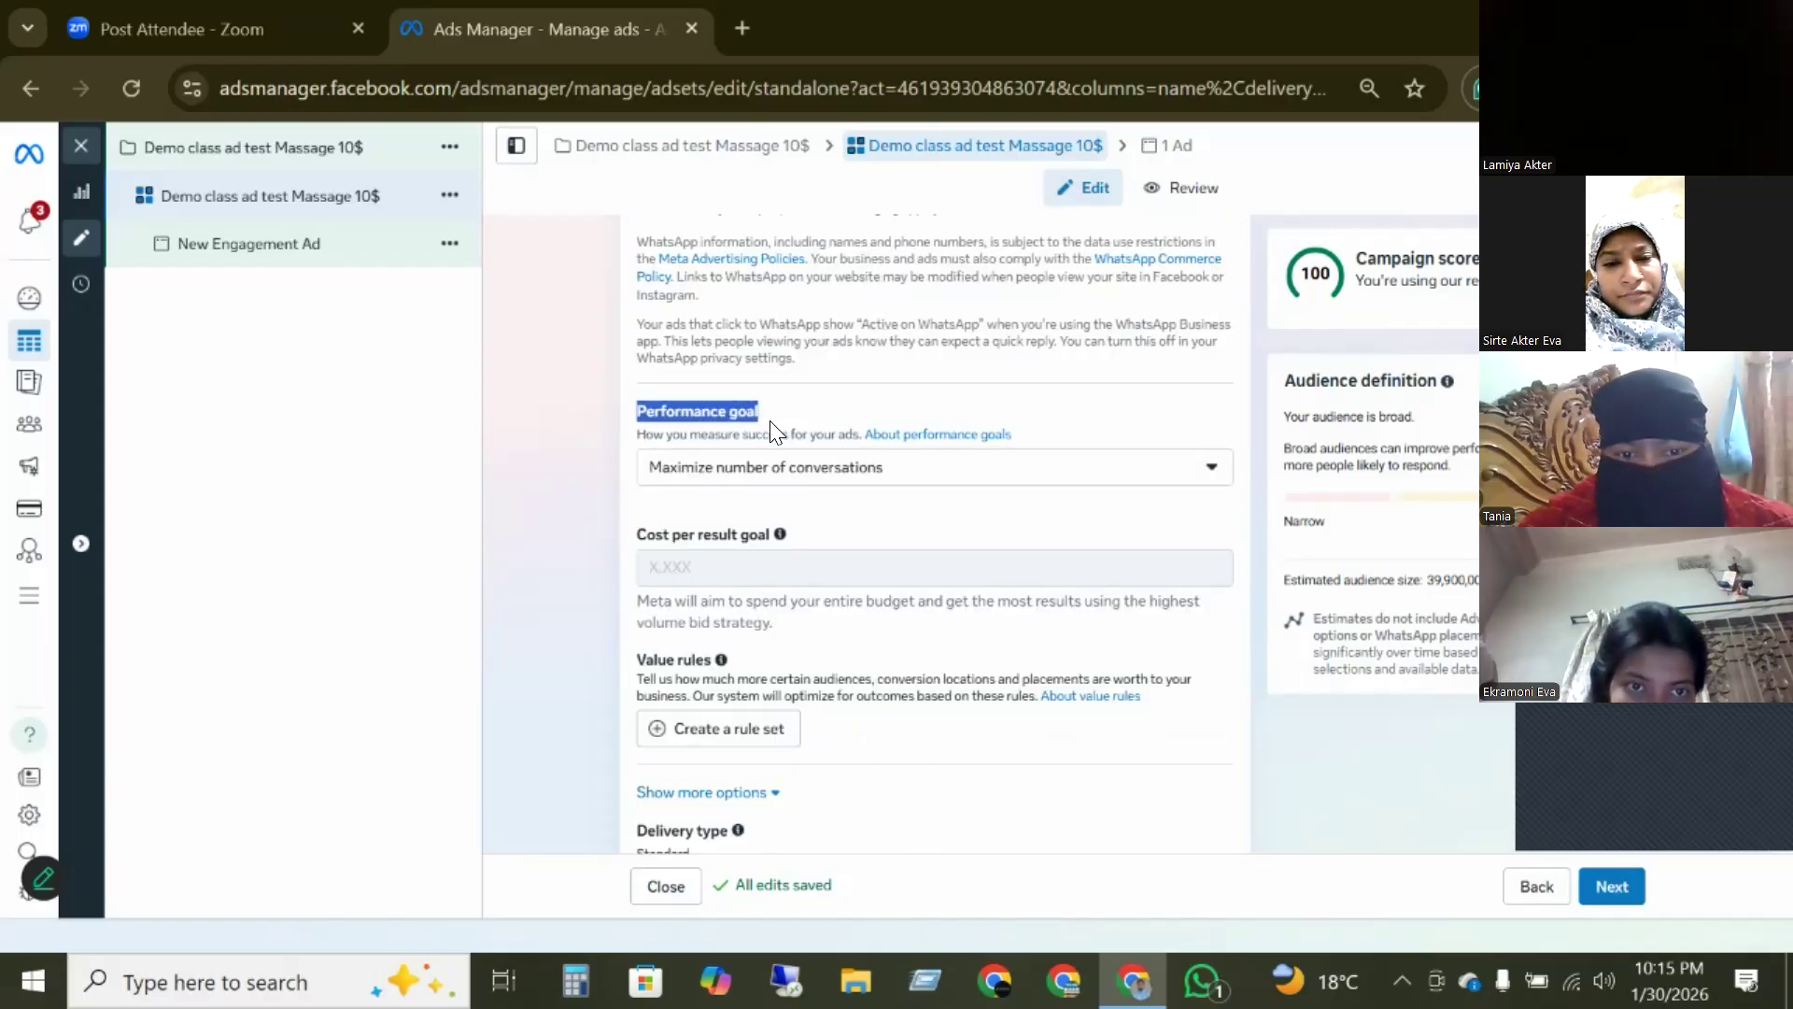
click(852, 471)
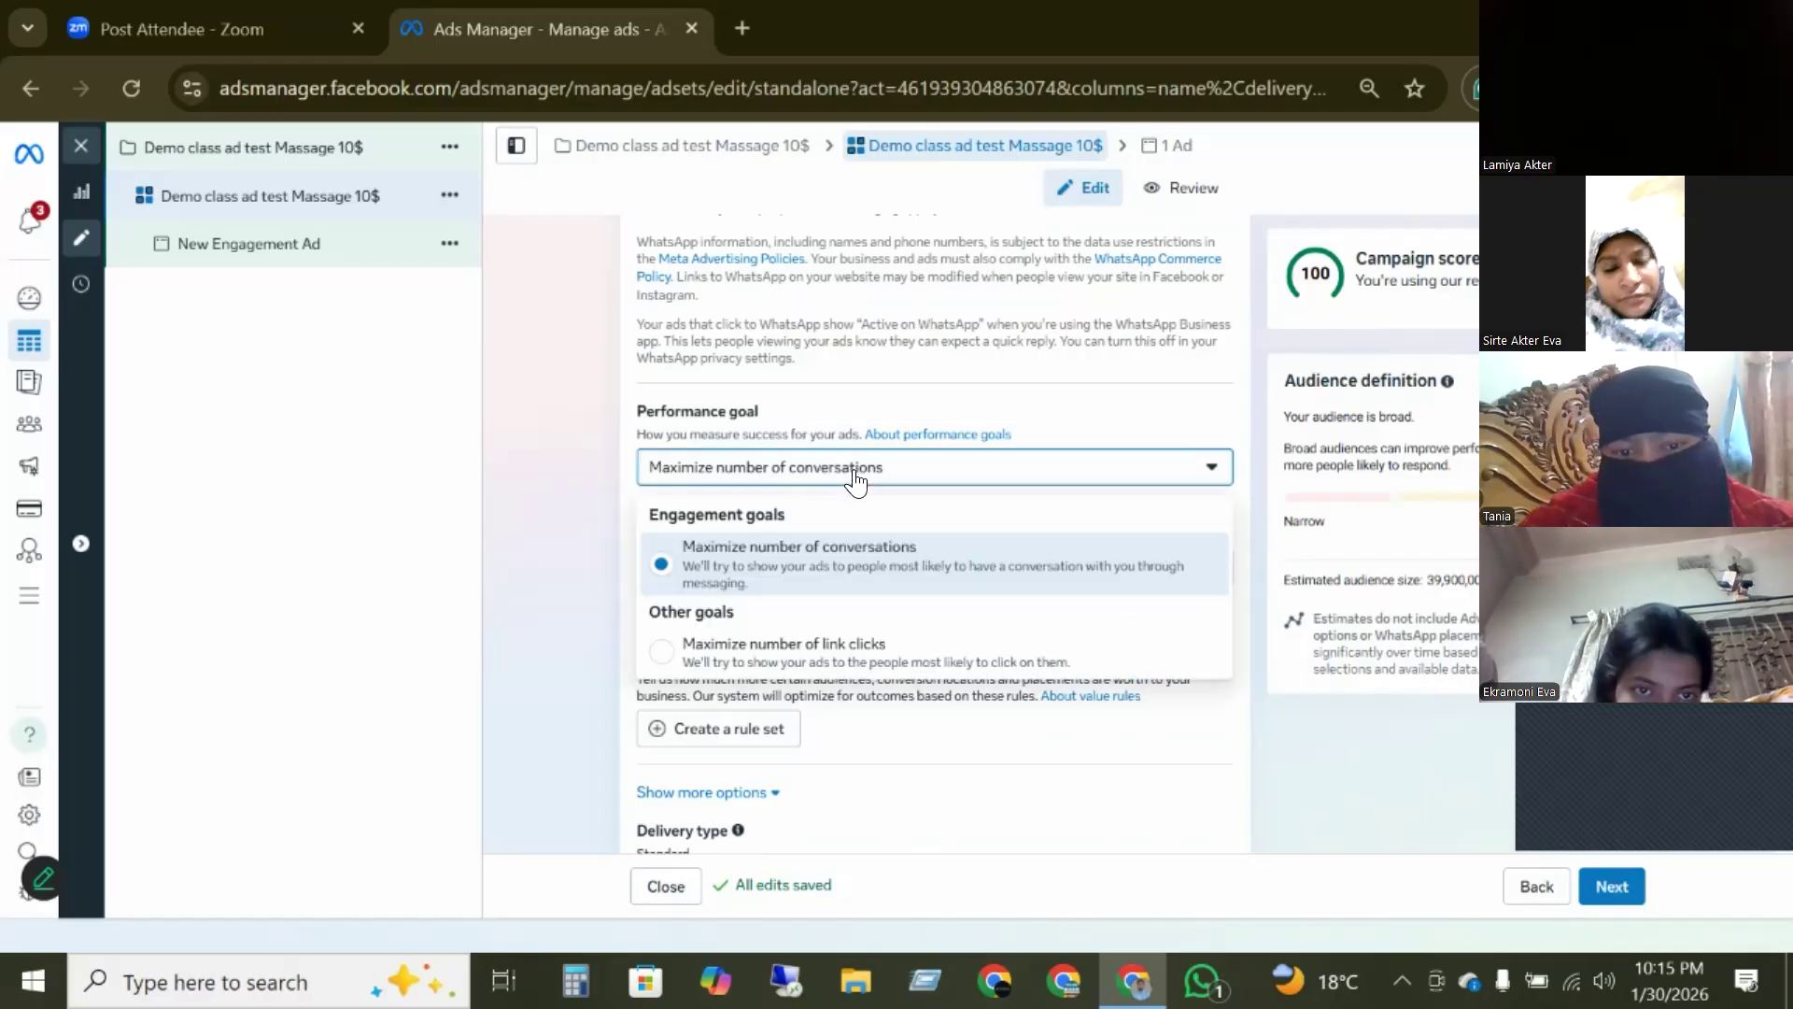
click(854, 480)
scroll(750, 390, up, 10)
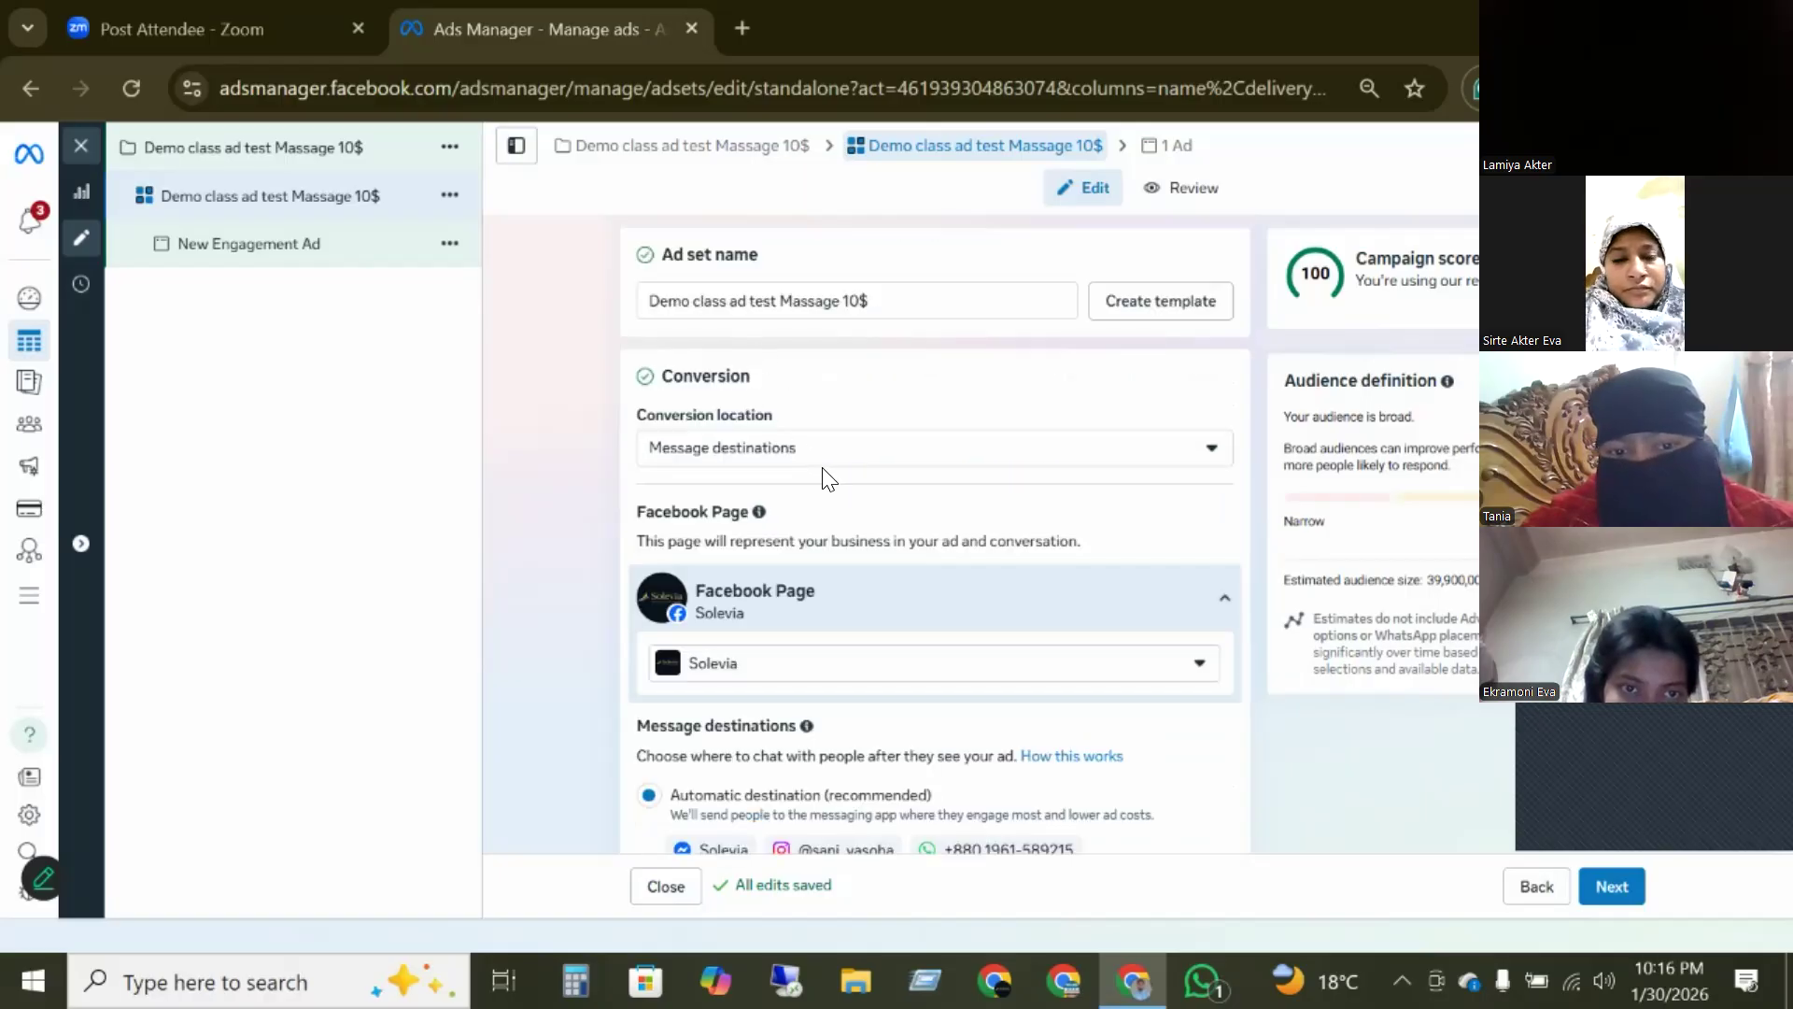
- Recheck the message destinations and reselect Maximize number of conversations as the performance goal
scroll(825, 477, down, 5)
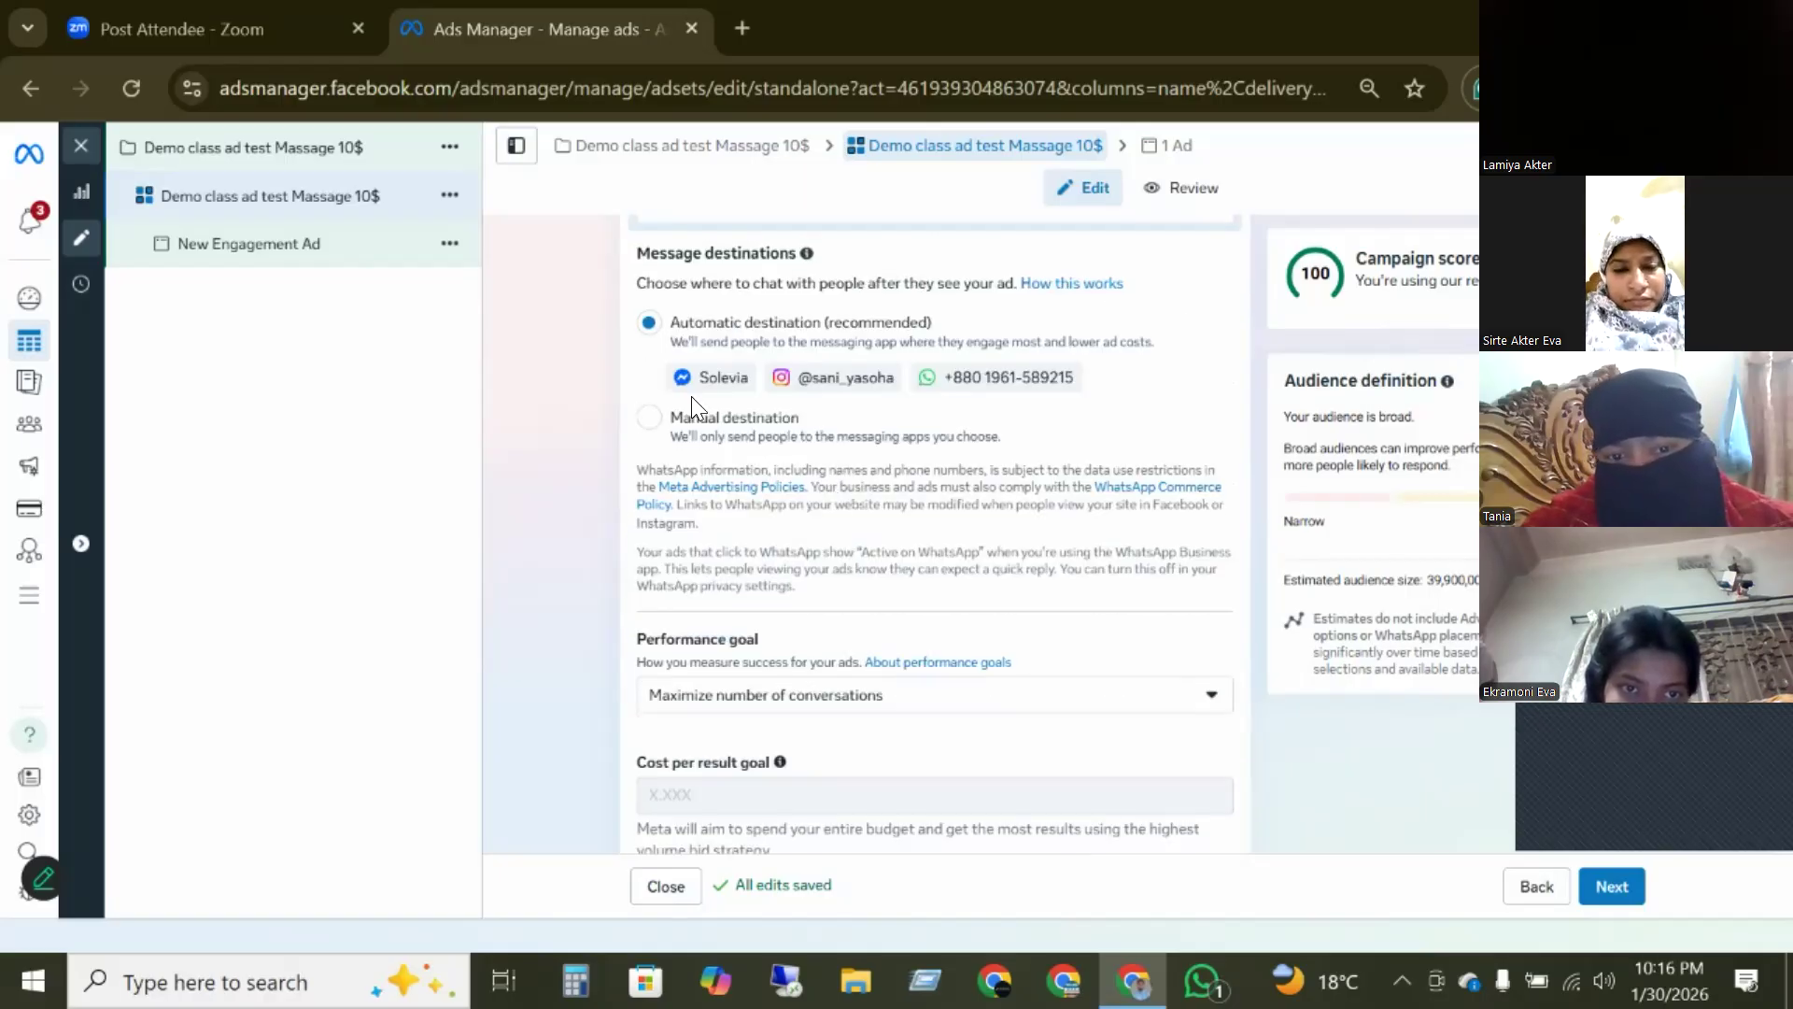
scroll(775, 476, down, 3)
click(777, 472)
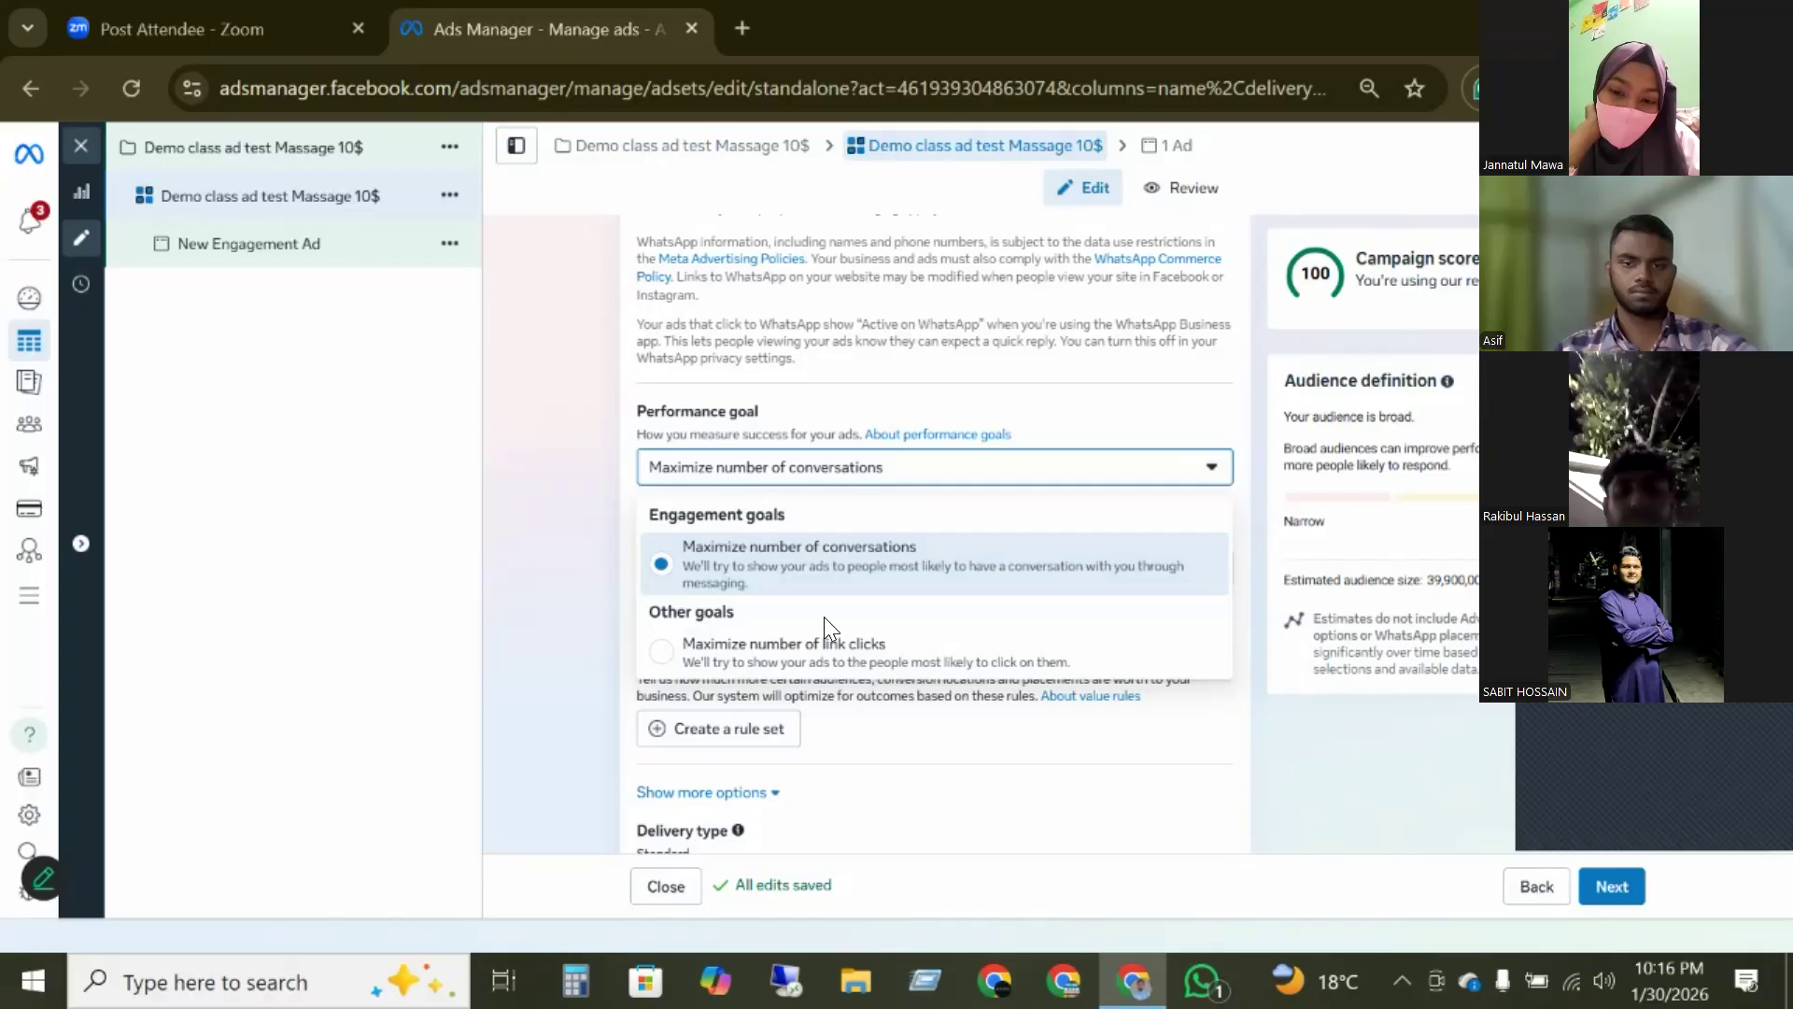
click(776, 560)
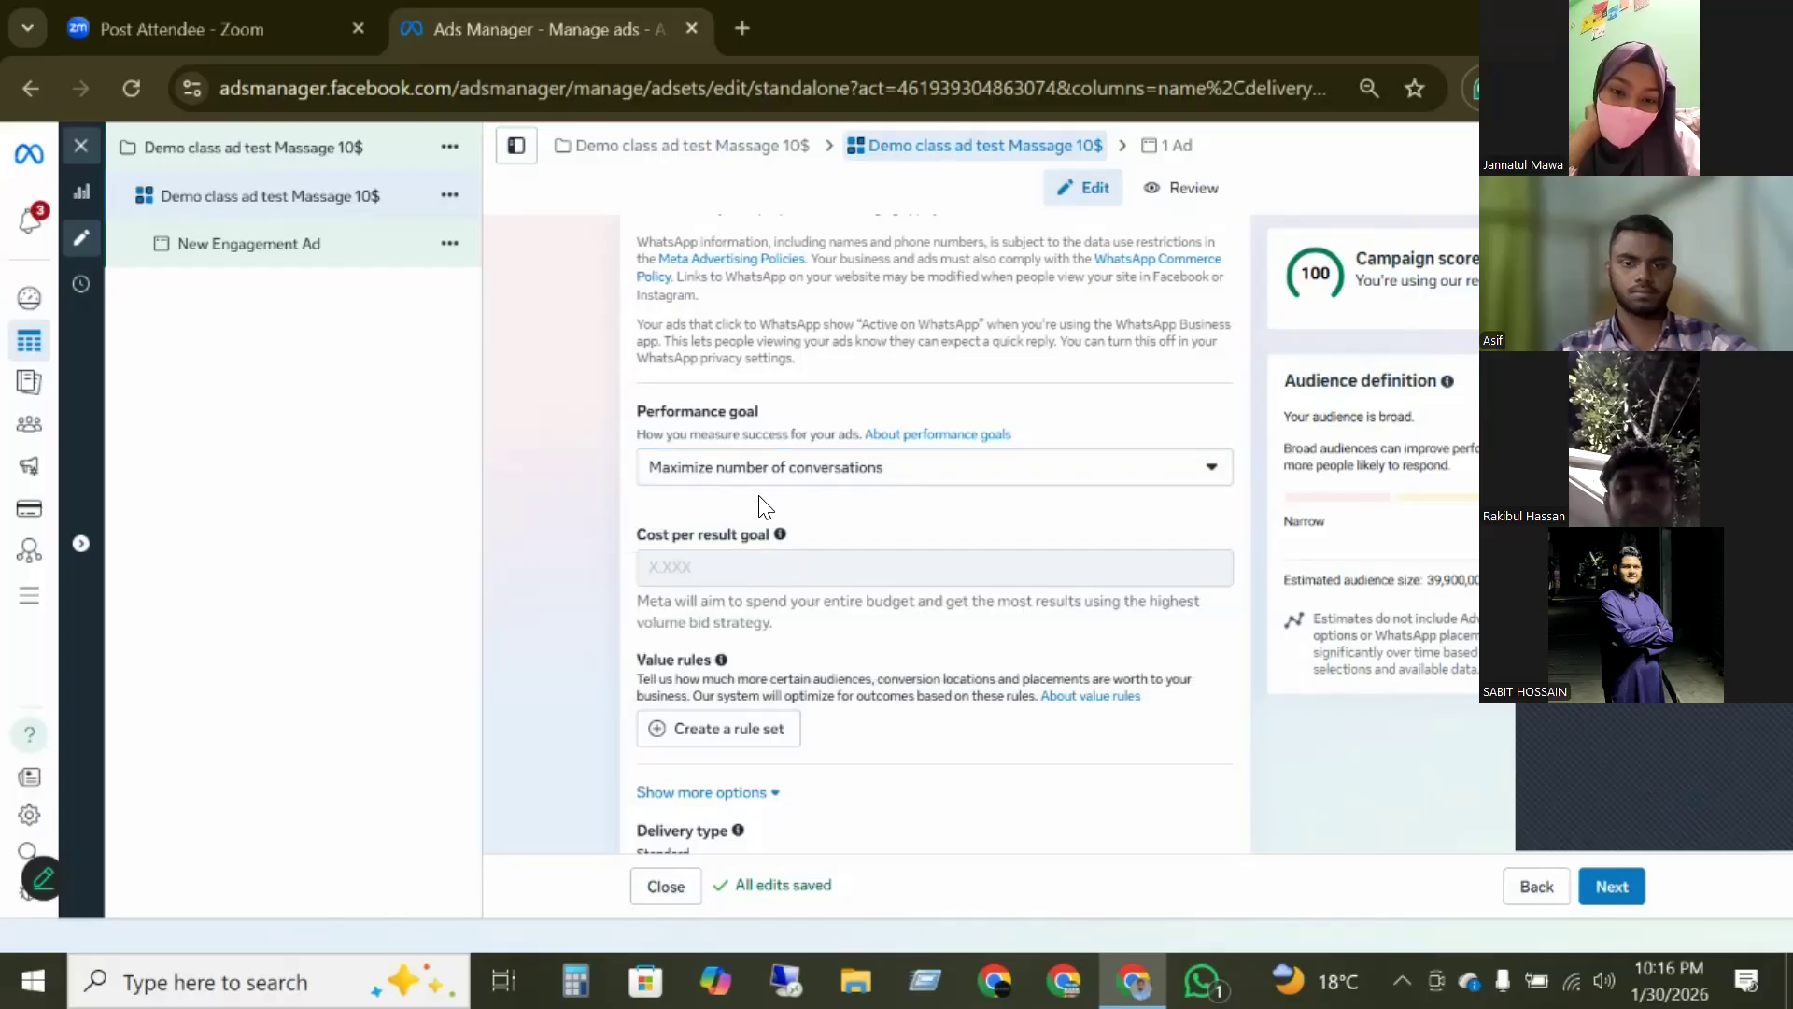
- Examine the cost per result goal, value rules and delivery type settings in relation to the performance goal and budget
scroll(762, 504, down, 3)
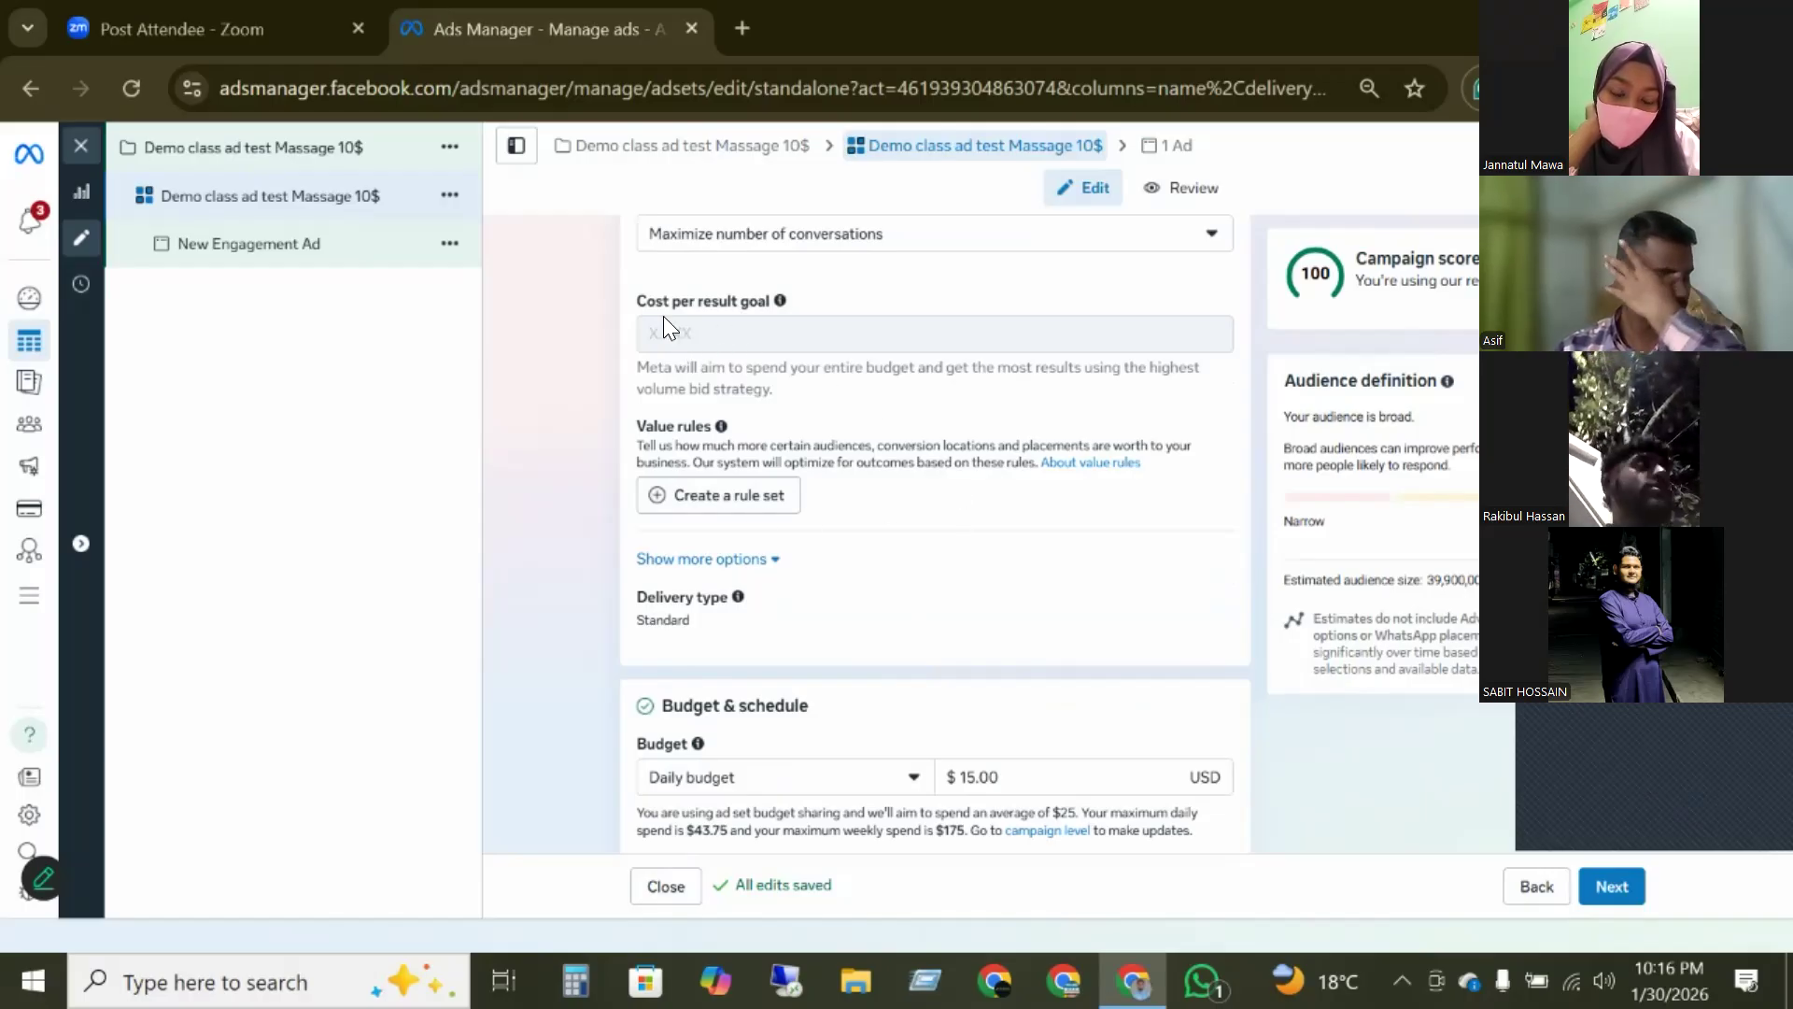
scroll(934, 533, up, 2)
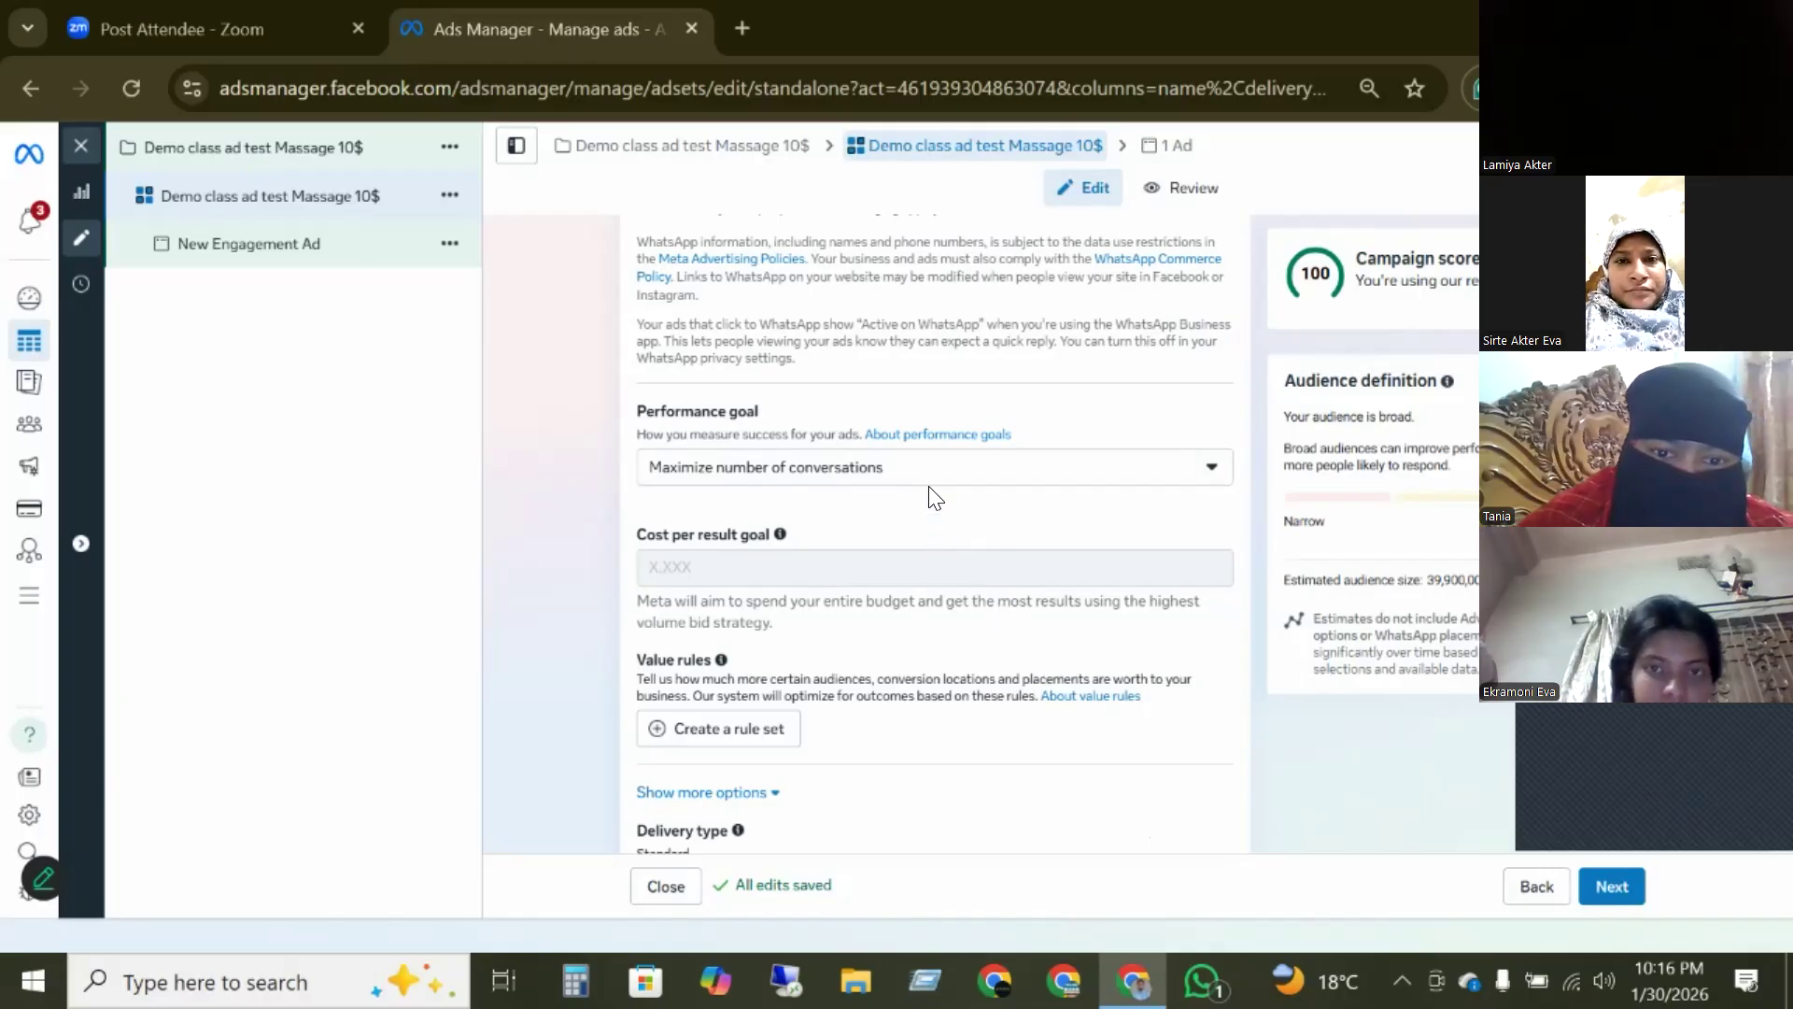
scroll(908, 589, down, 2)
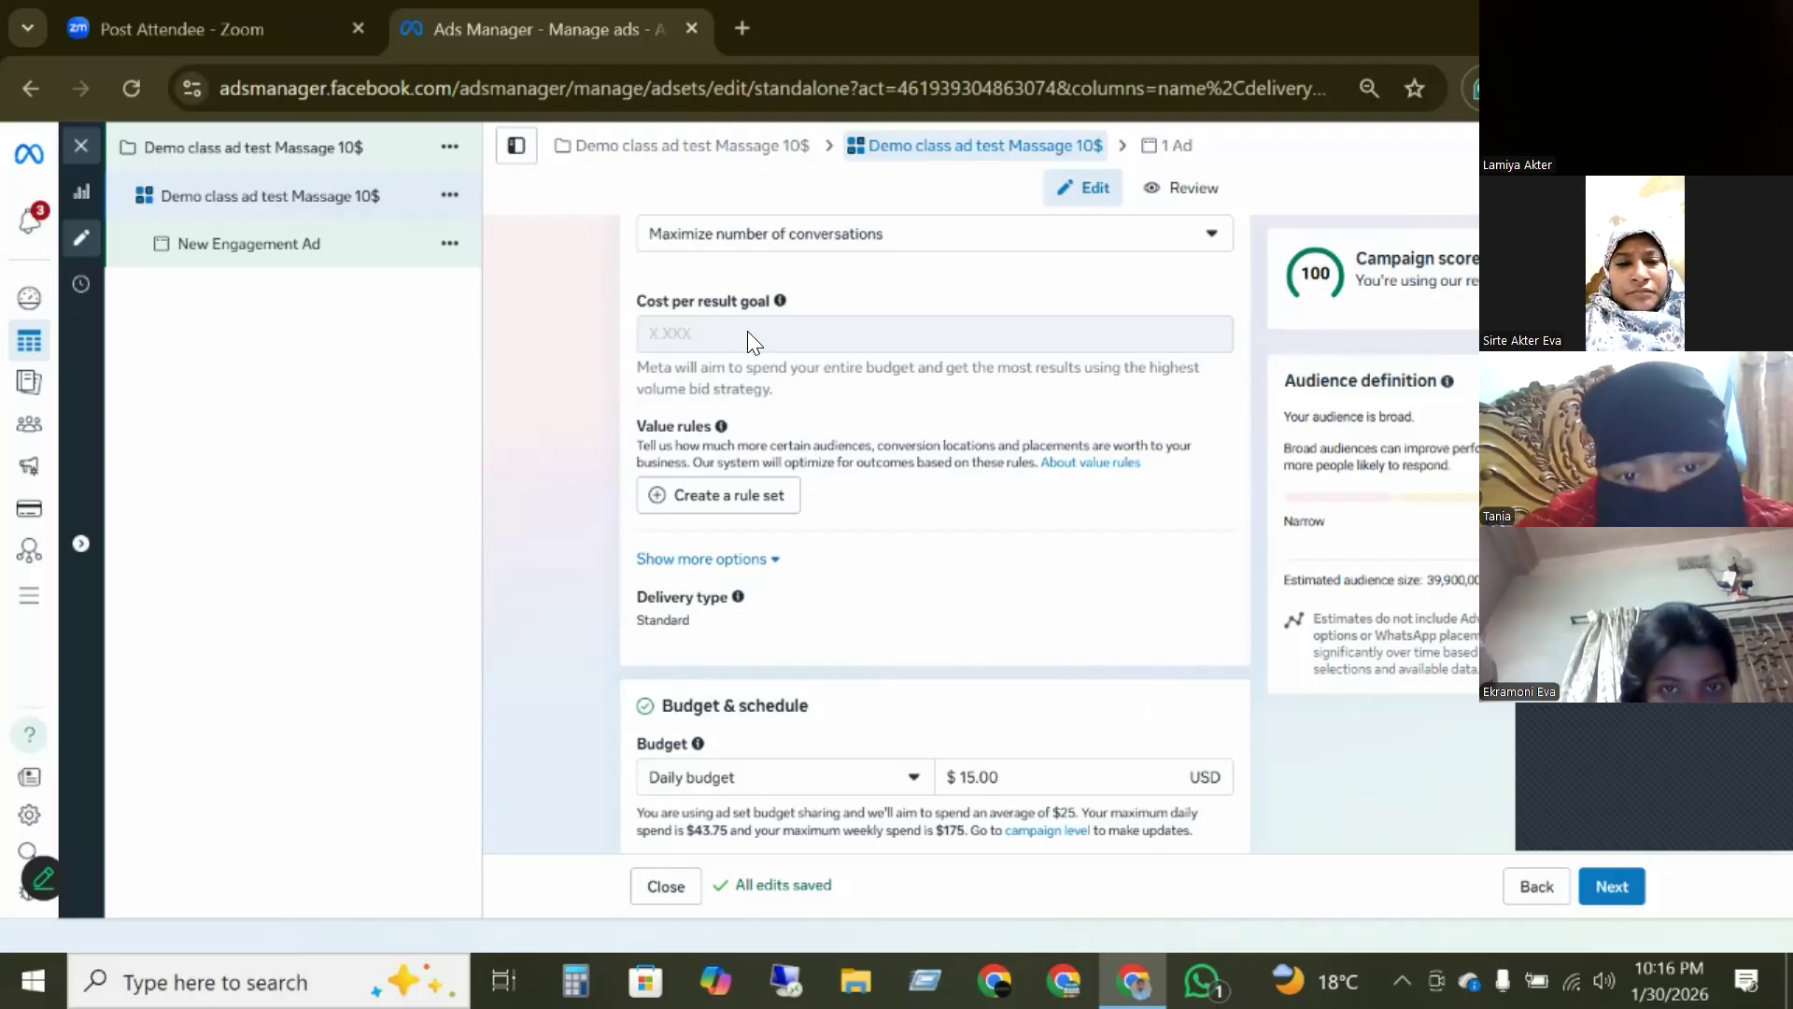
scroll(889, 509, up, 2)
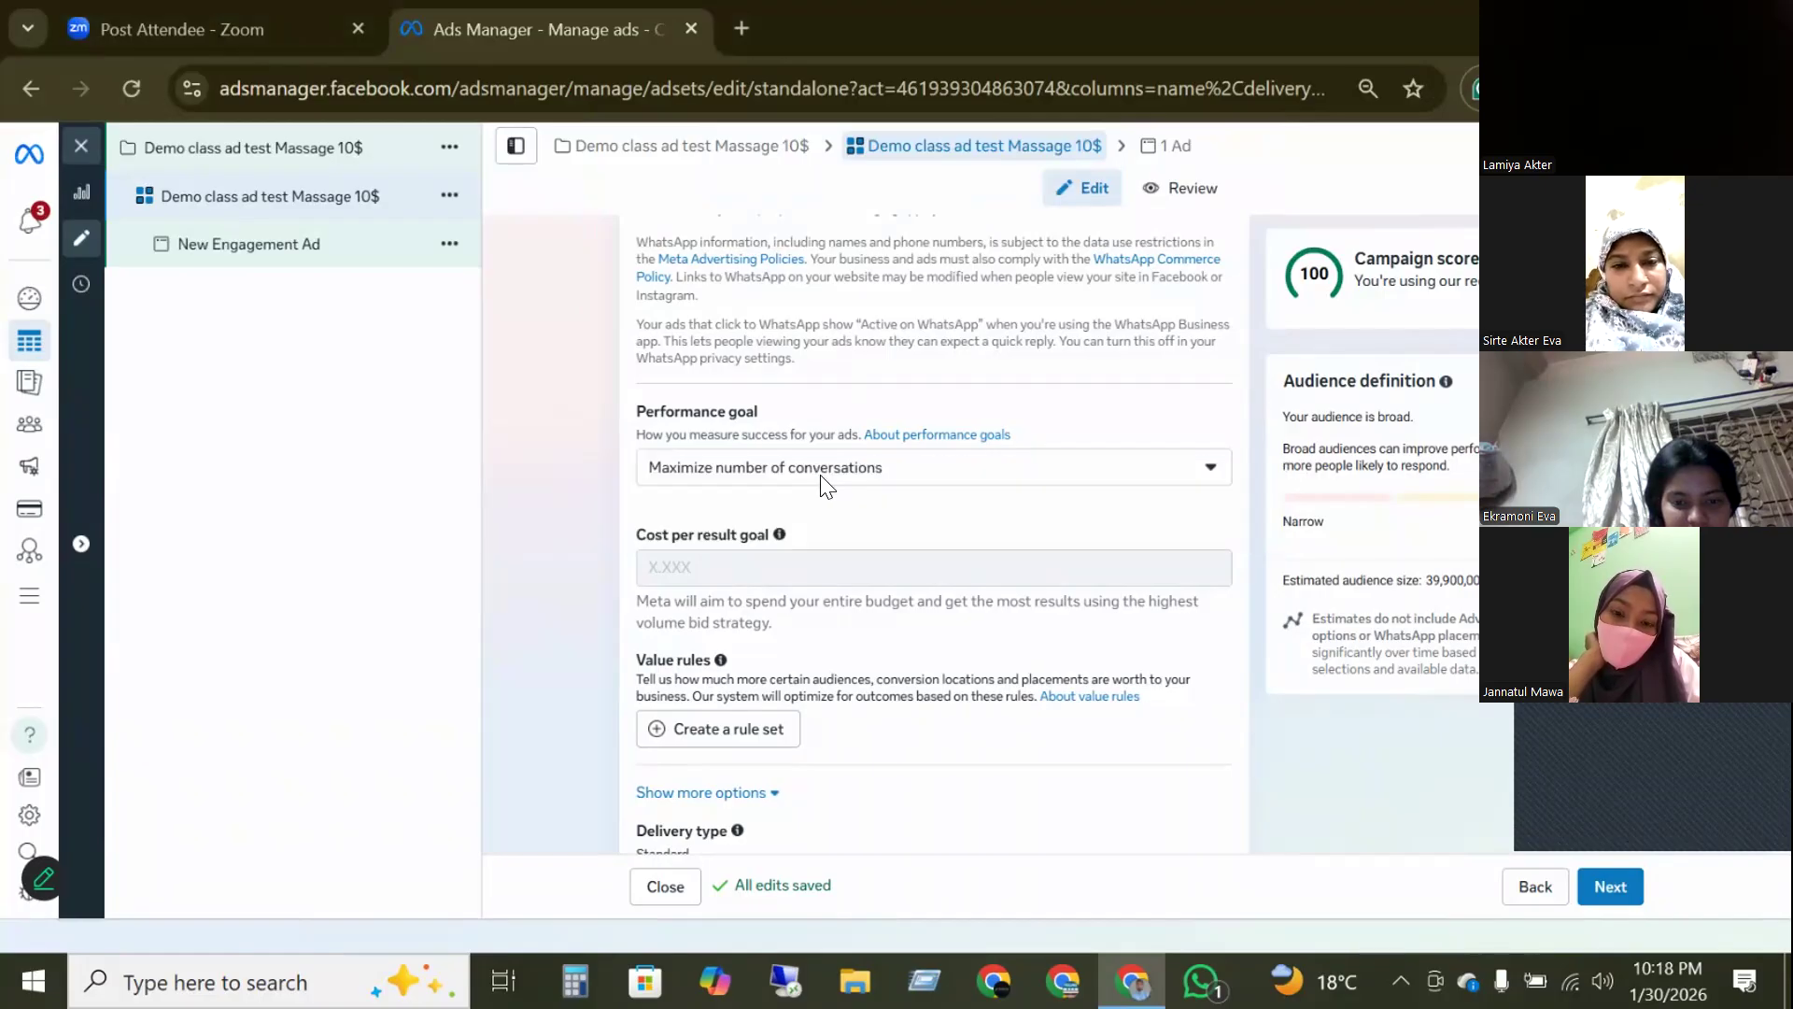
scroll(783, 469, down, 3)
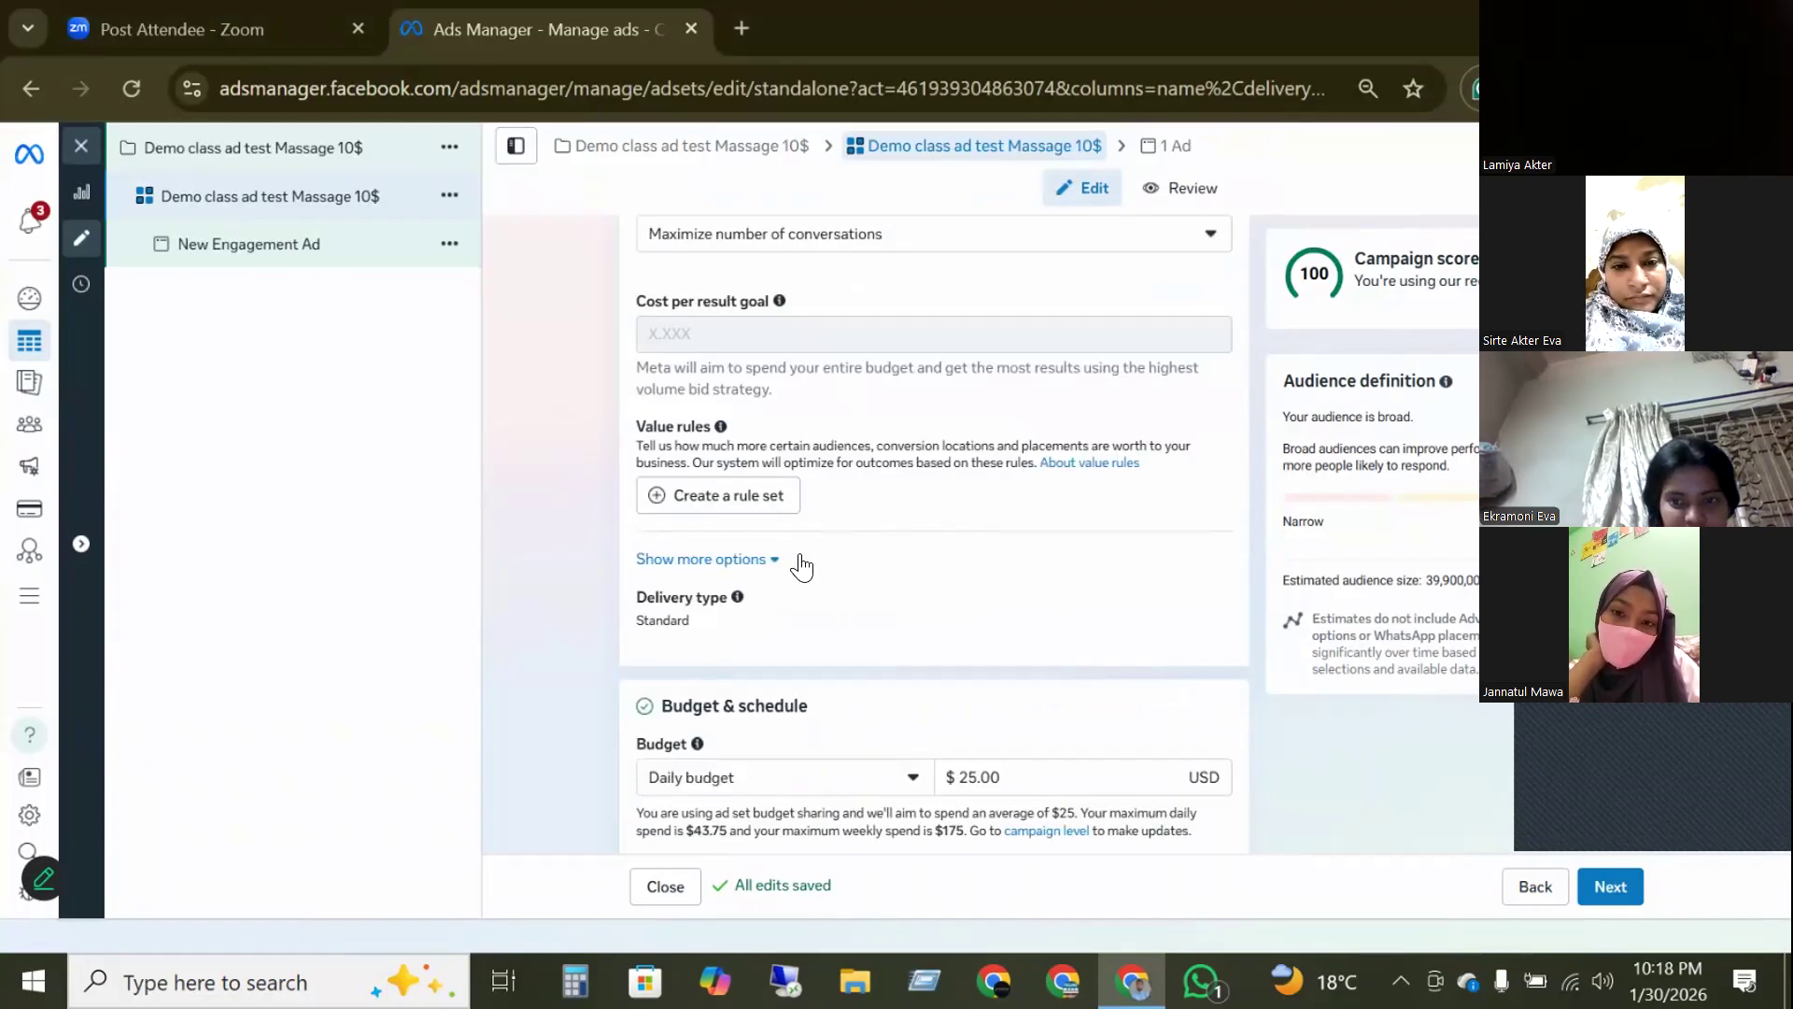
scroll(860, 480, down, 3)
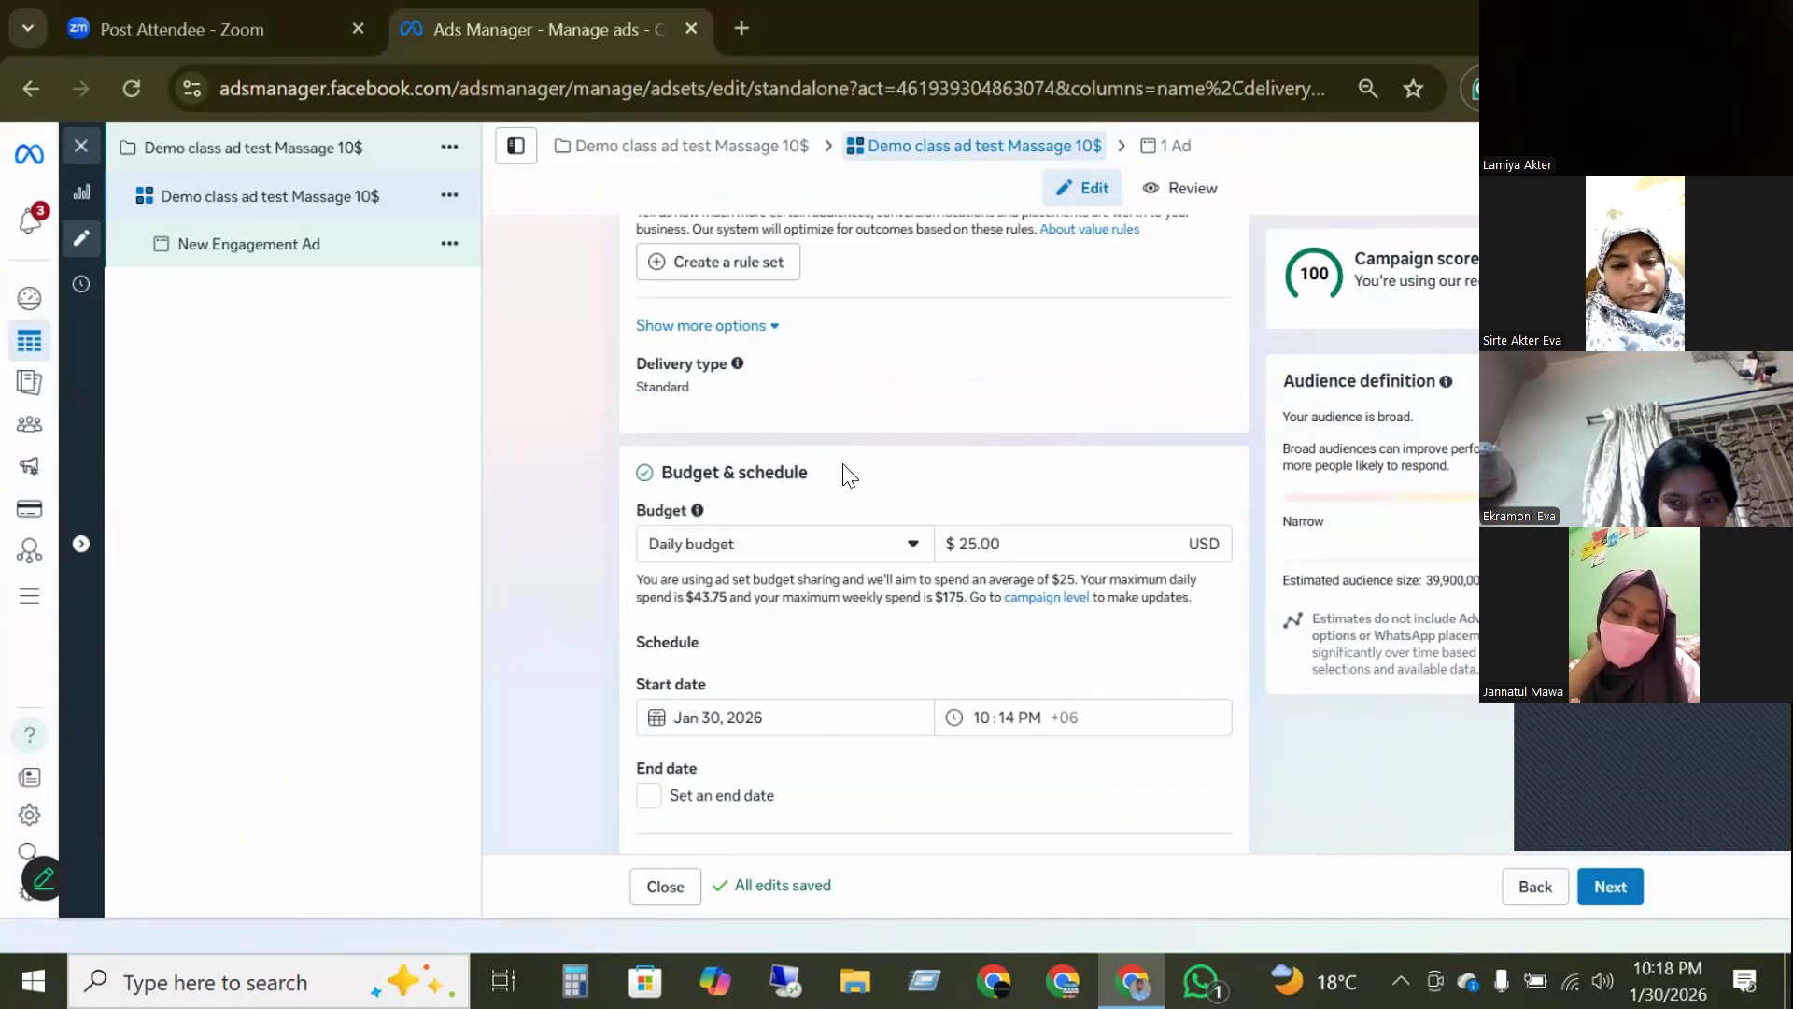
scroll(784, 422, up, 3)
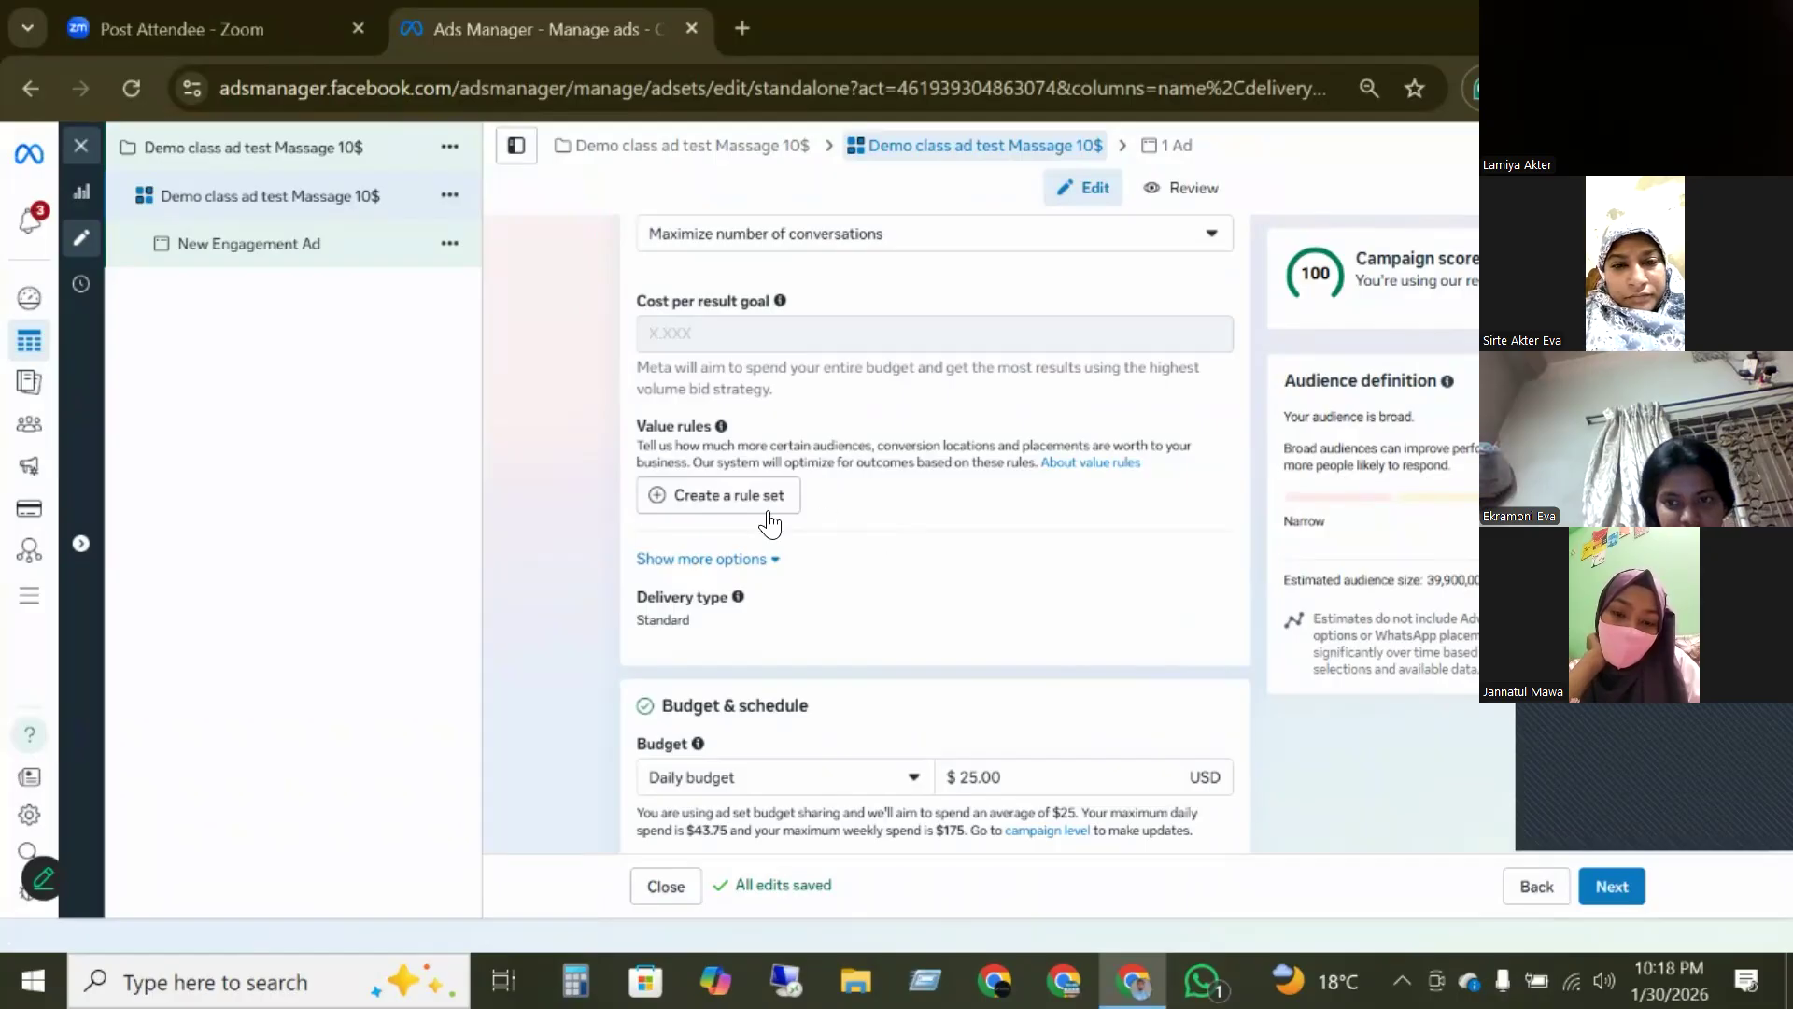
scroll(769, 523, down, 3)
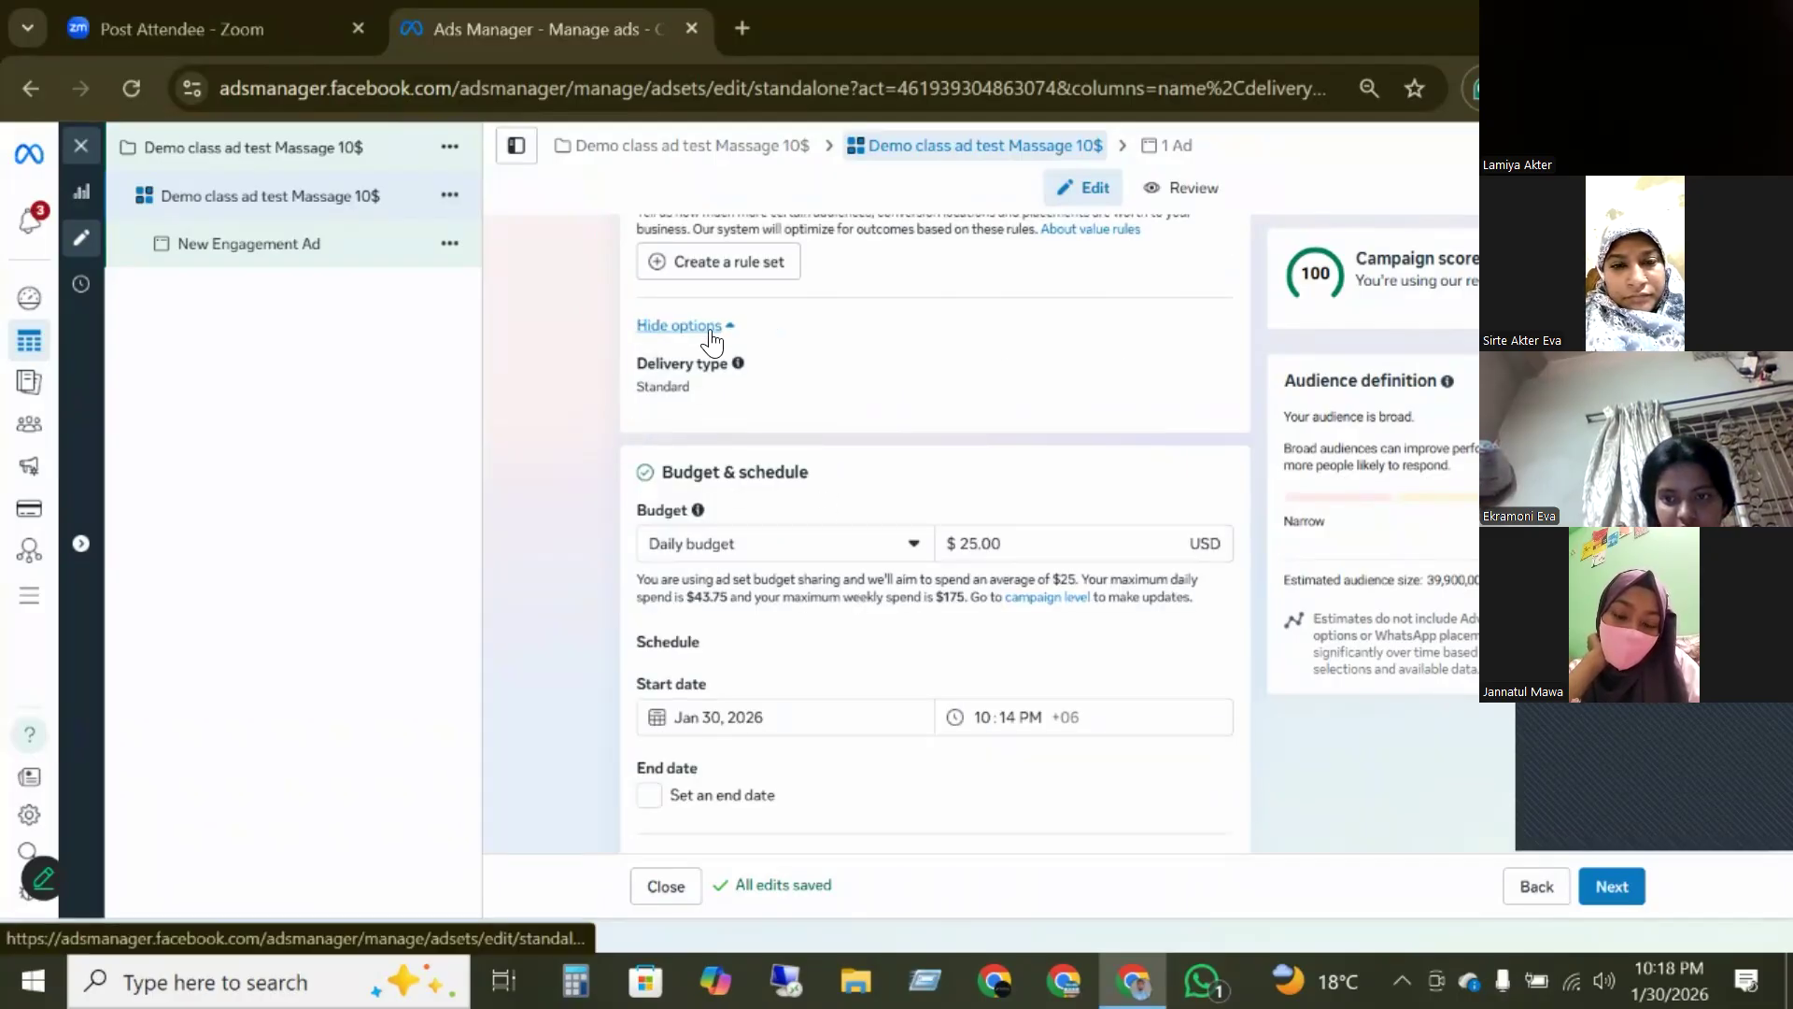
- Collapse the extra options under the ad set's Conversion section
click(698, 329)
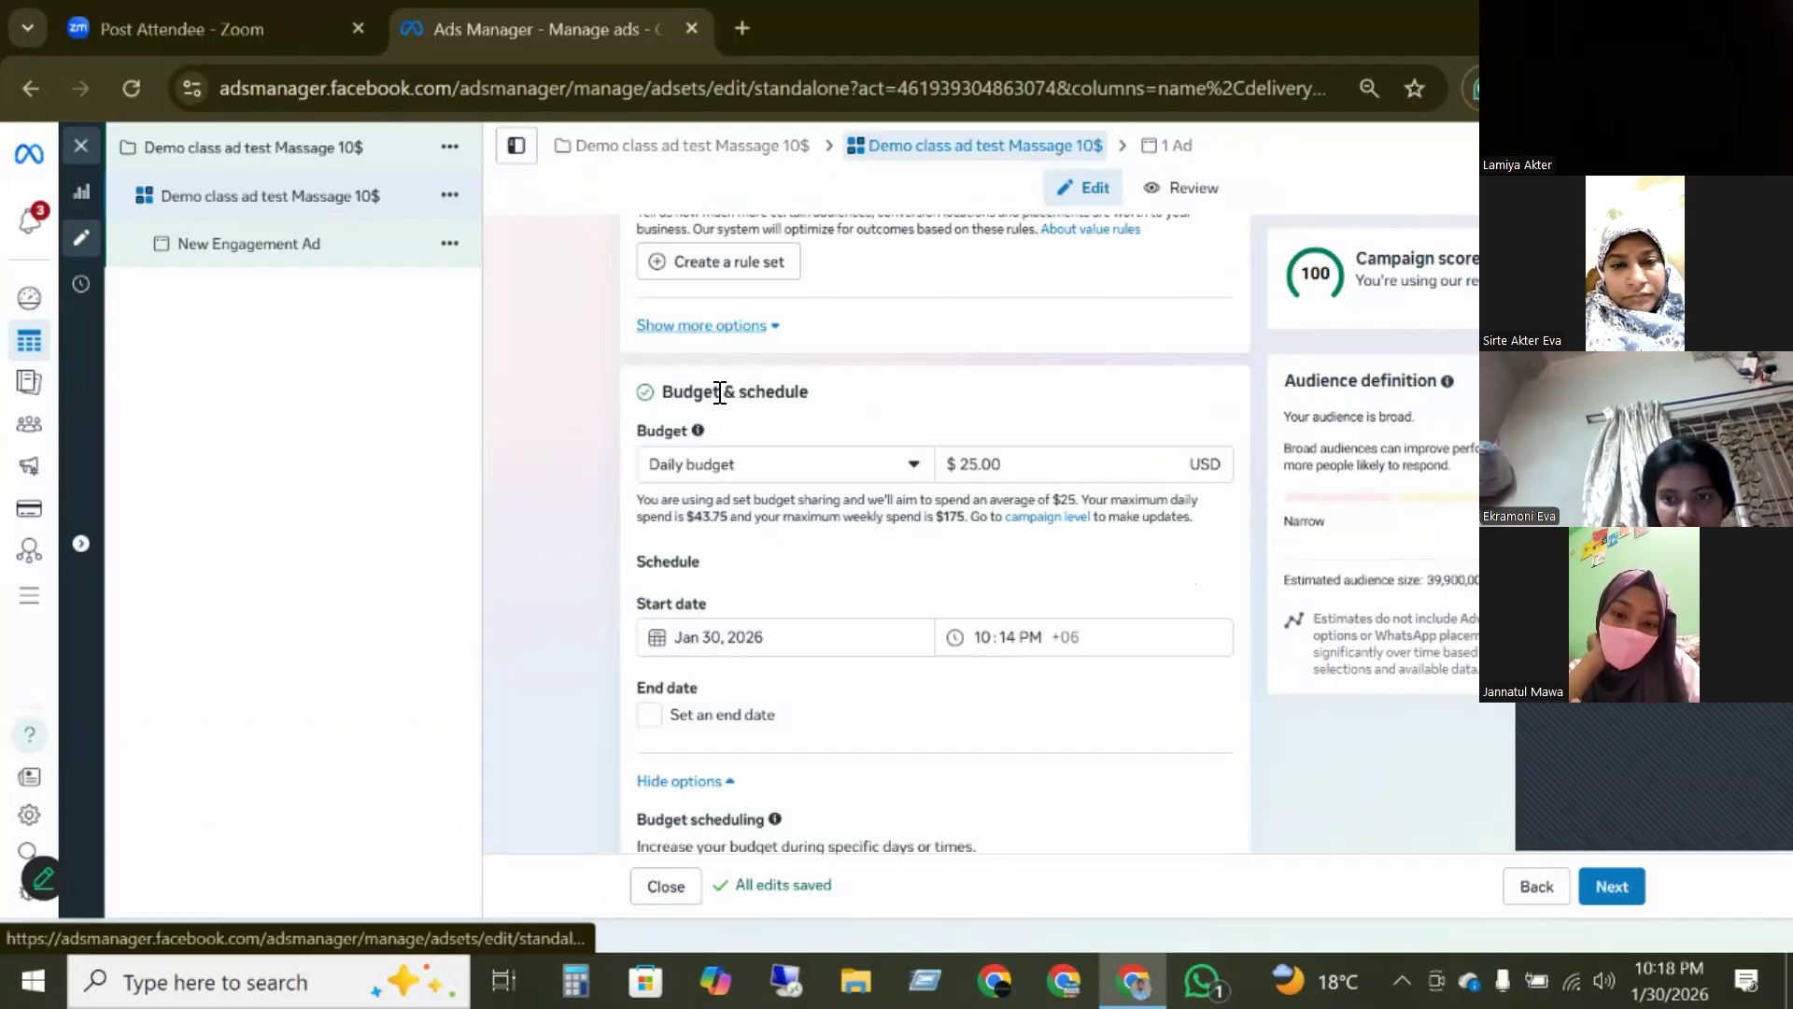
click(696, 329)
click(696, 329)
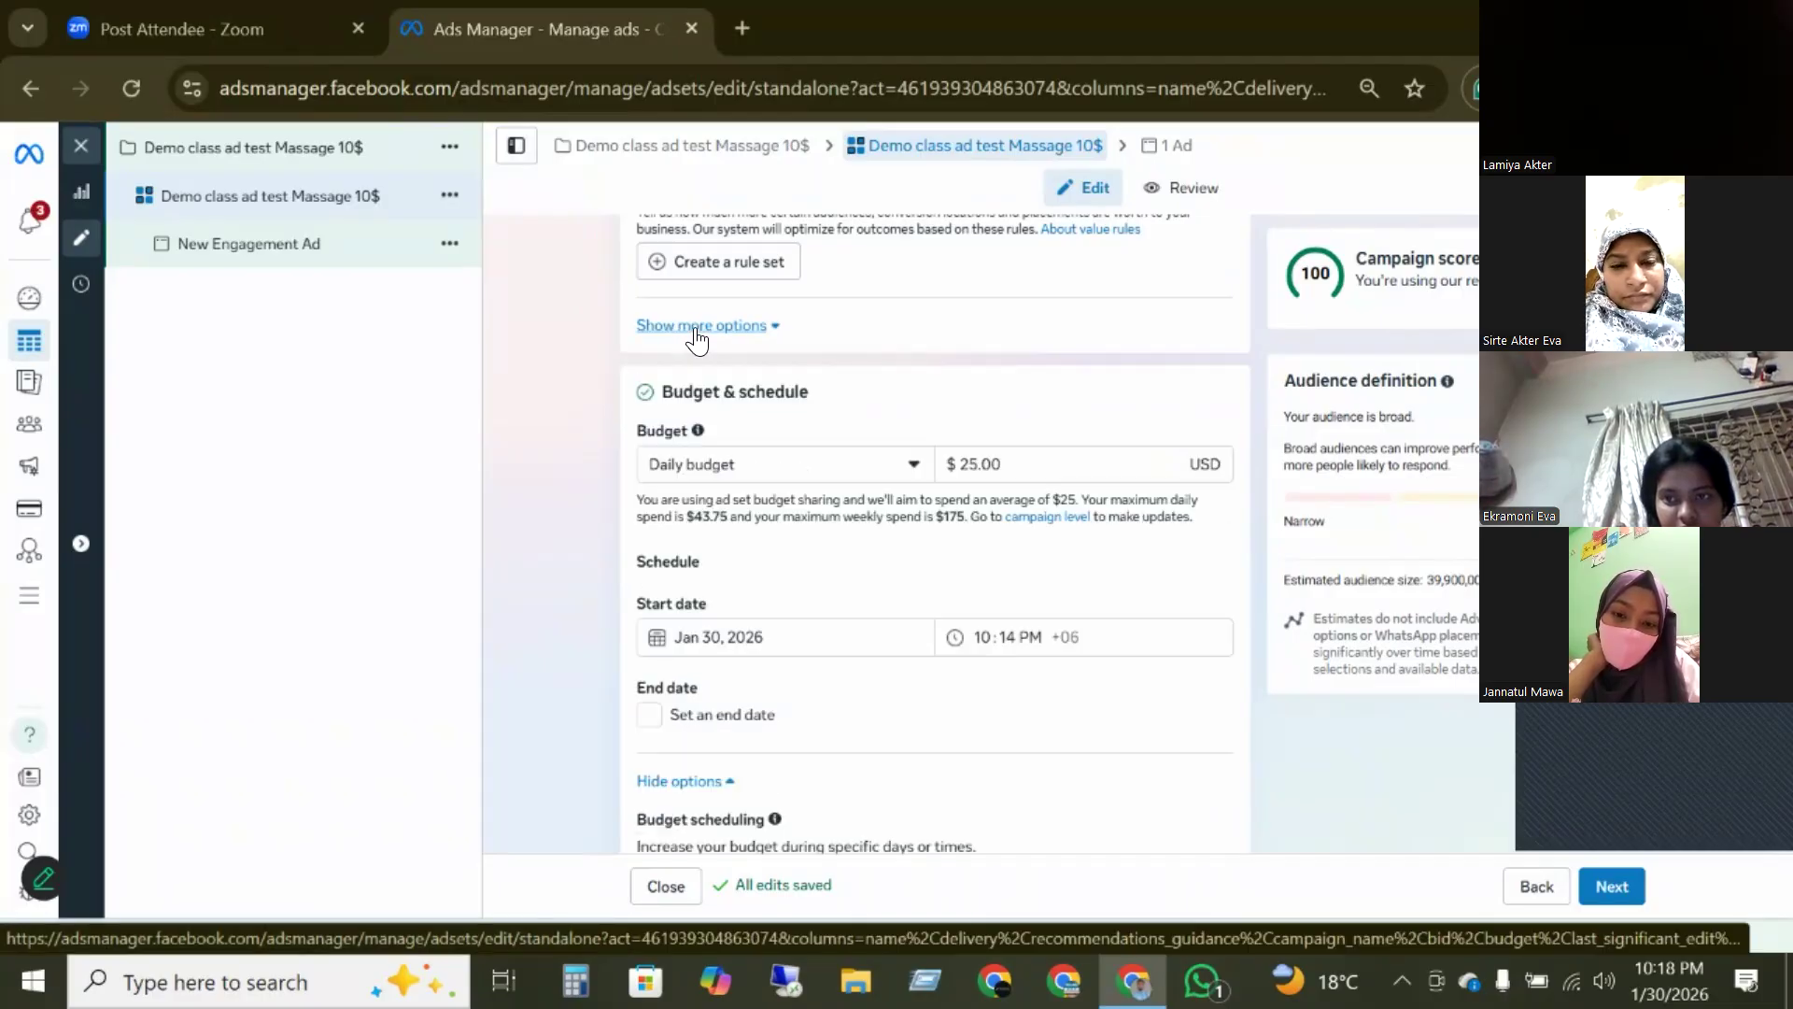
- Look over the performance goal, value rules and budget settings, and open the budget type choices
scroll(860, 412, down, 2)
scroll(862, 411, up, 2)
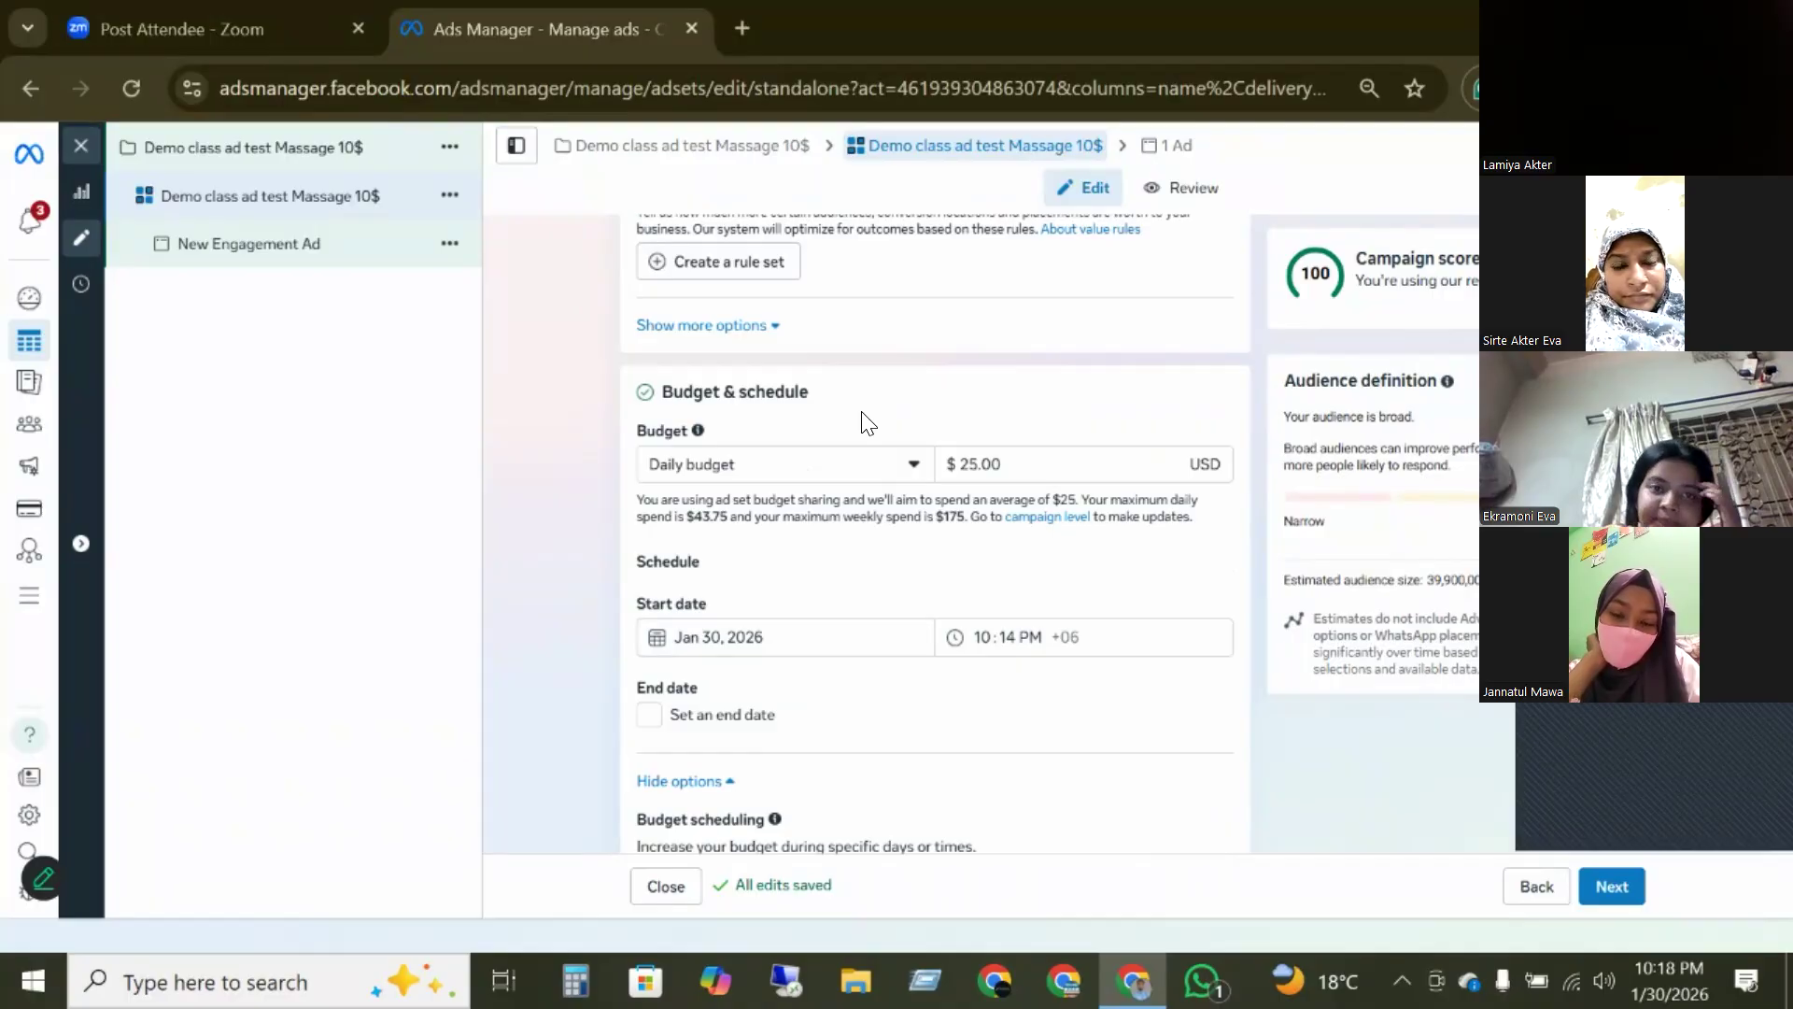
scroll(862, 414, up, 2)
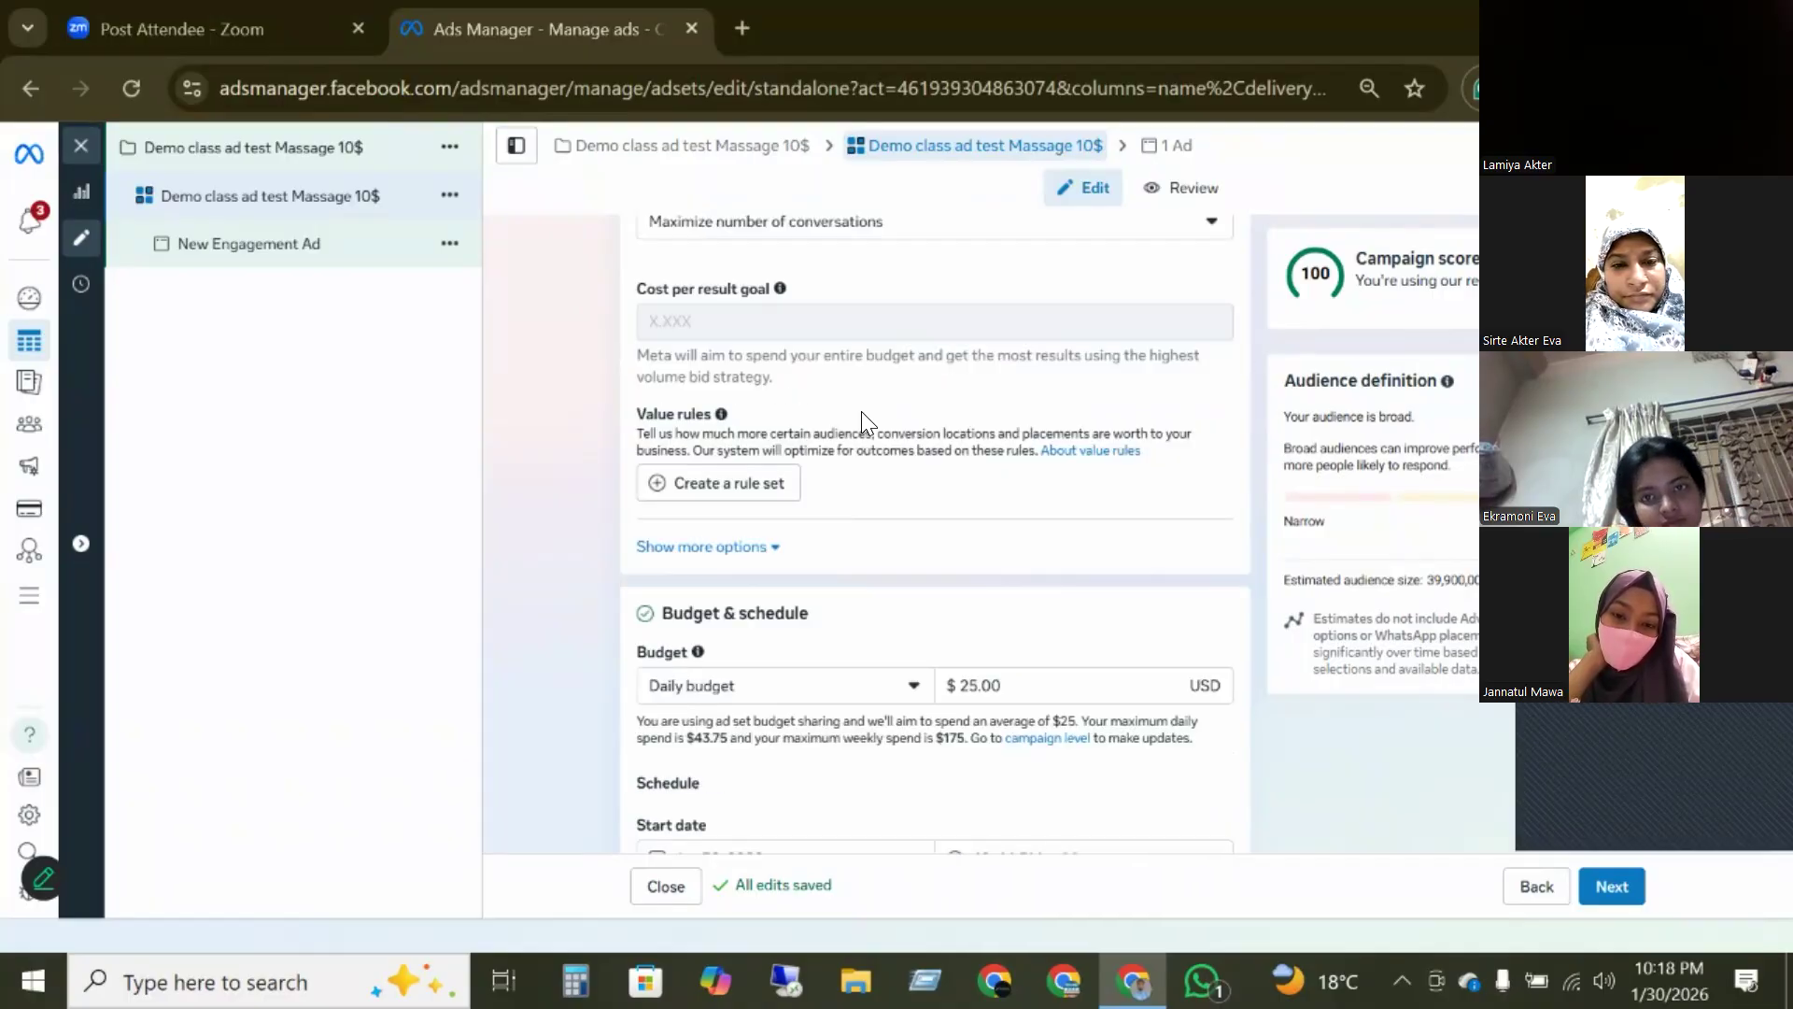
scroll(861, 411, up, 2)
scroll(861, 410, down, 6)
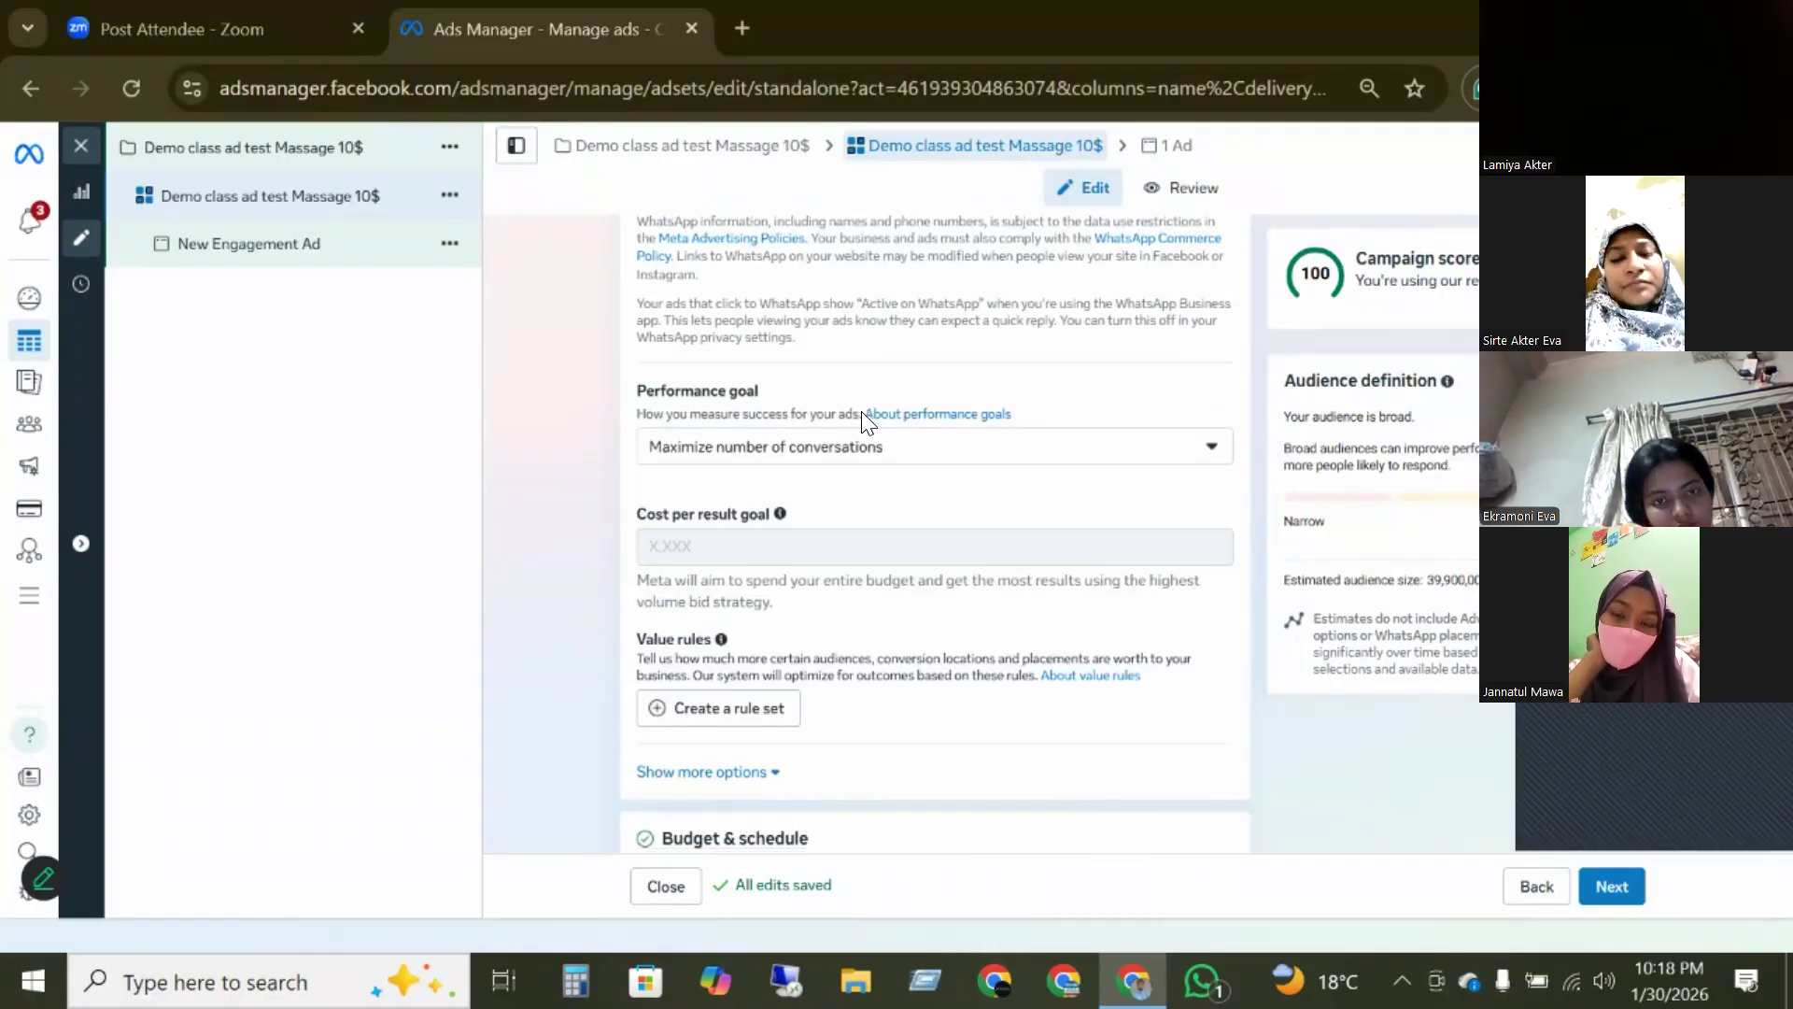
scroll(862, 411, up, 2)
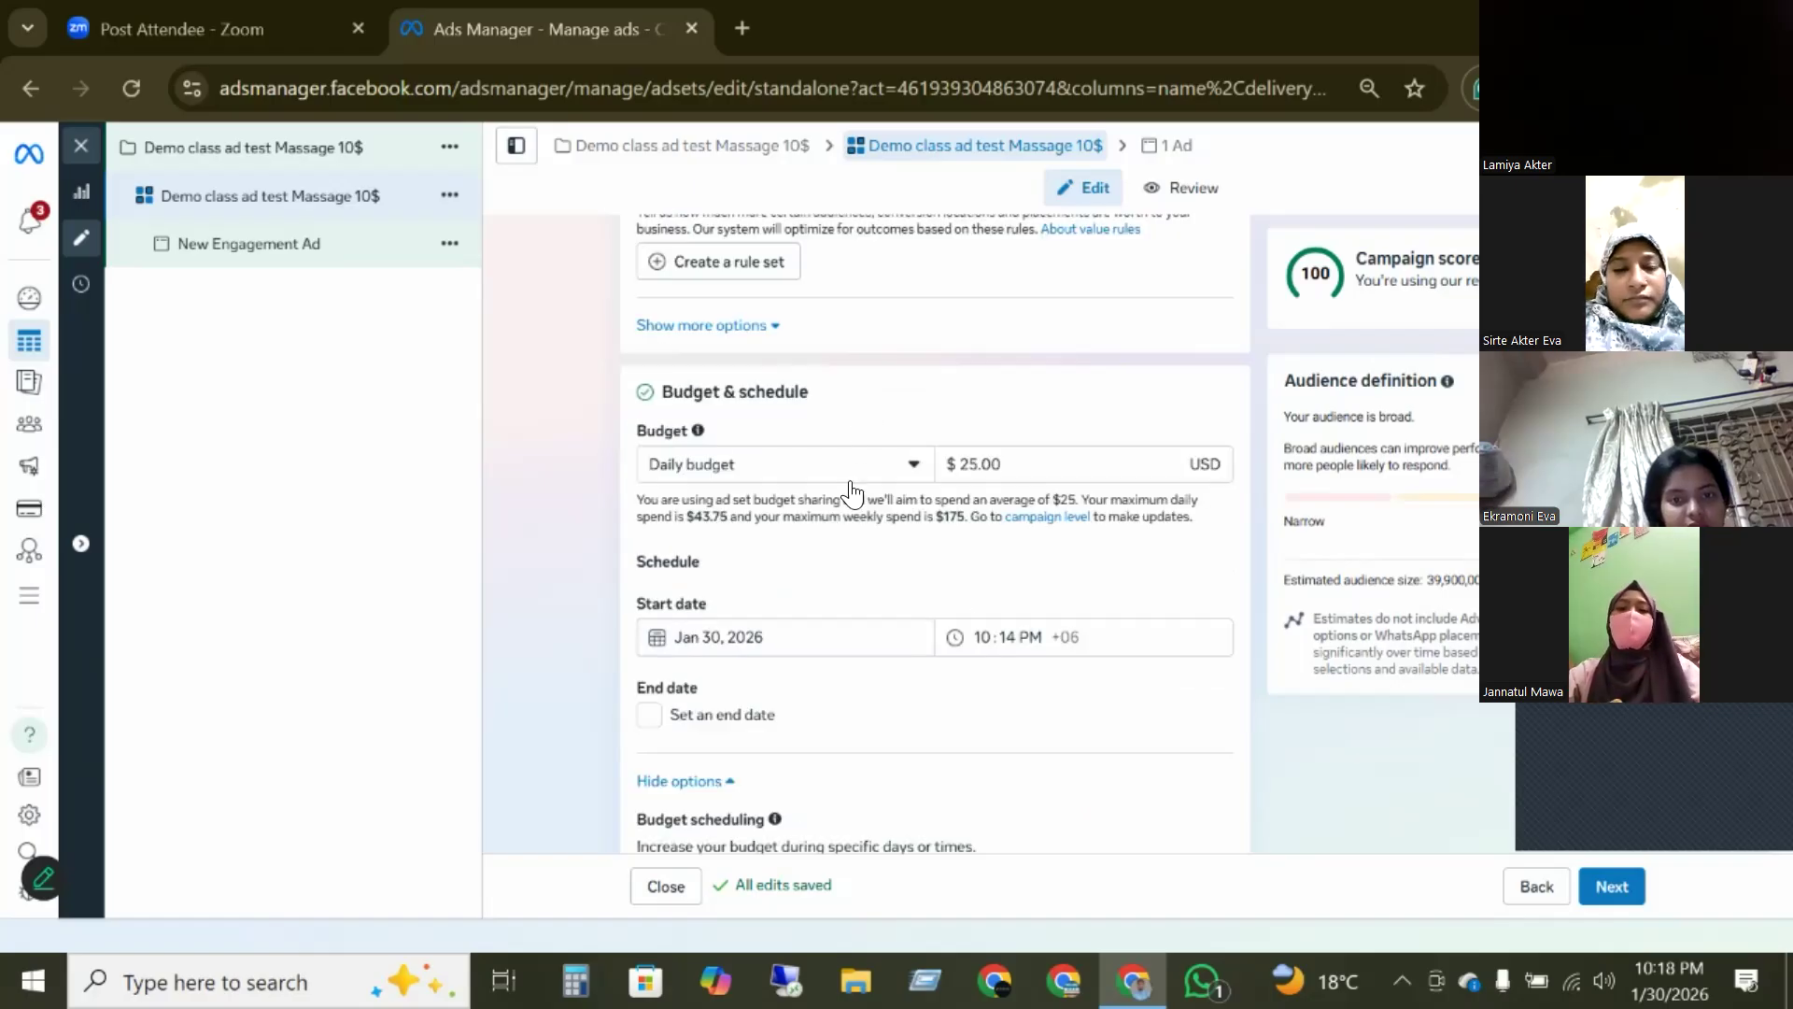
click(757, 479)
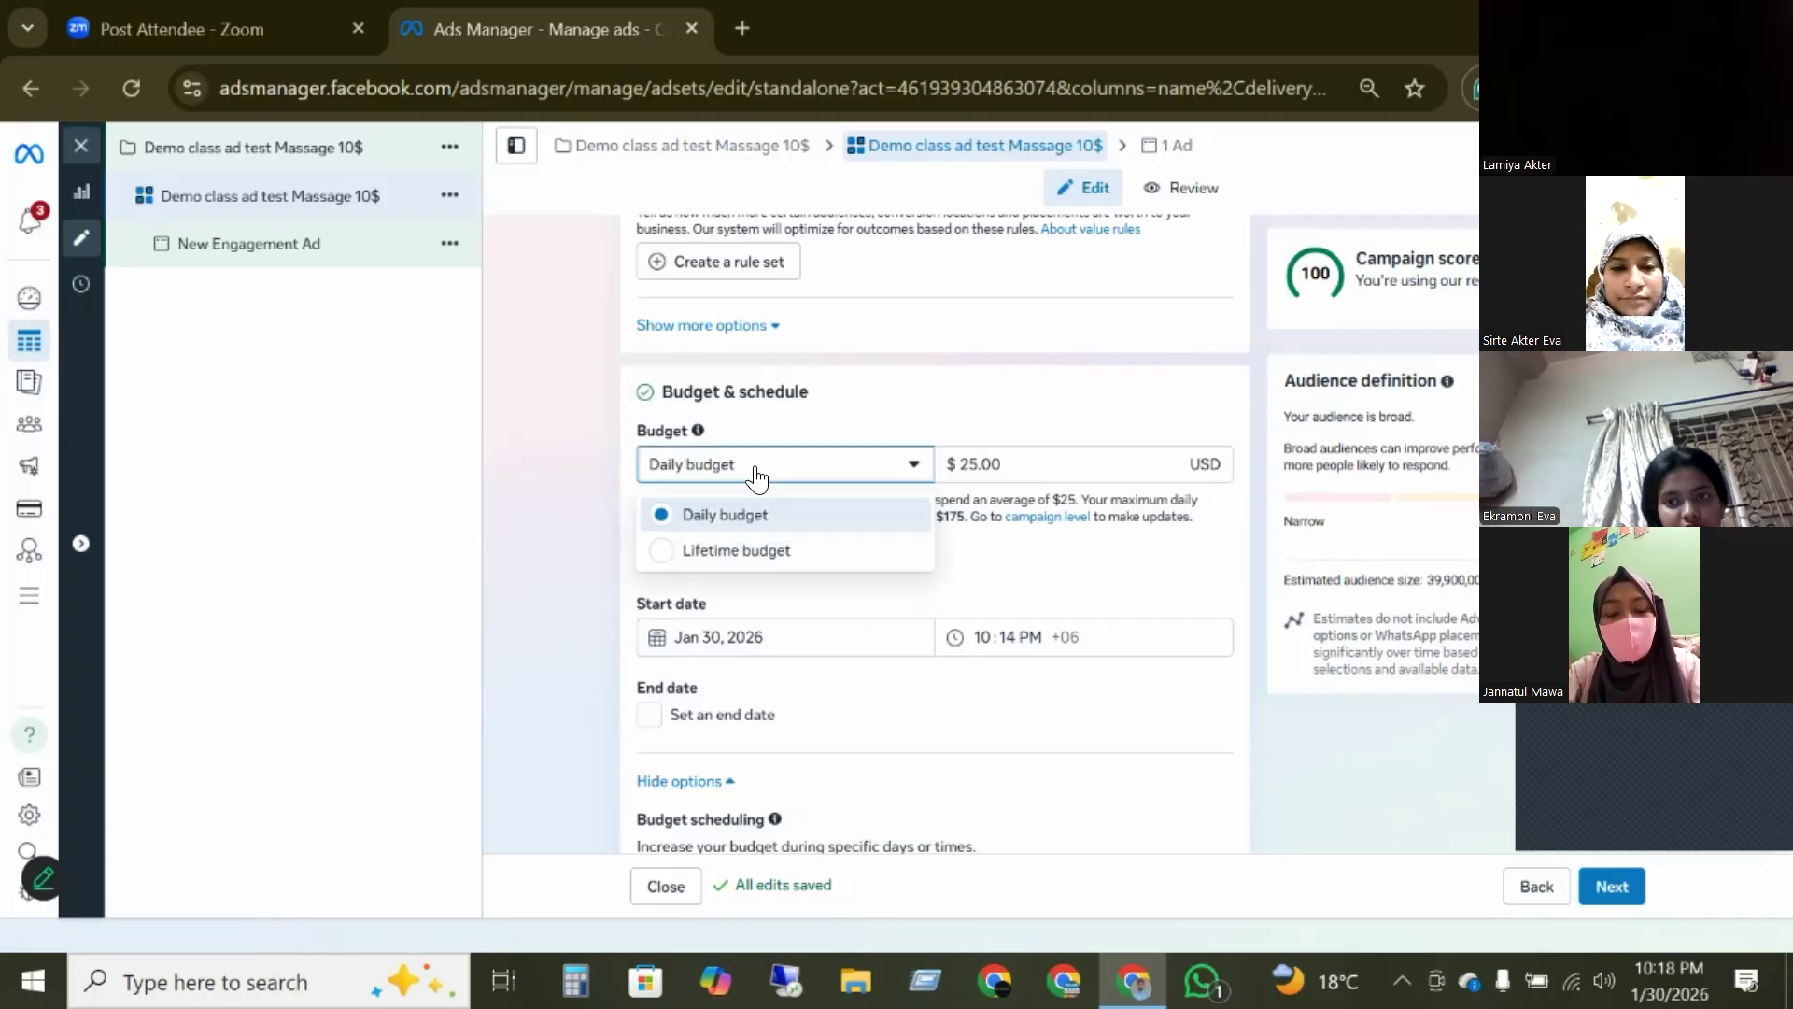
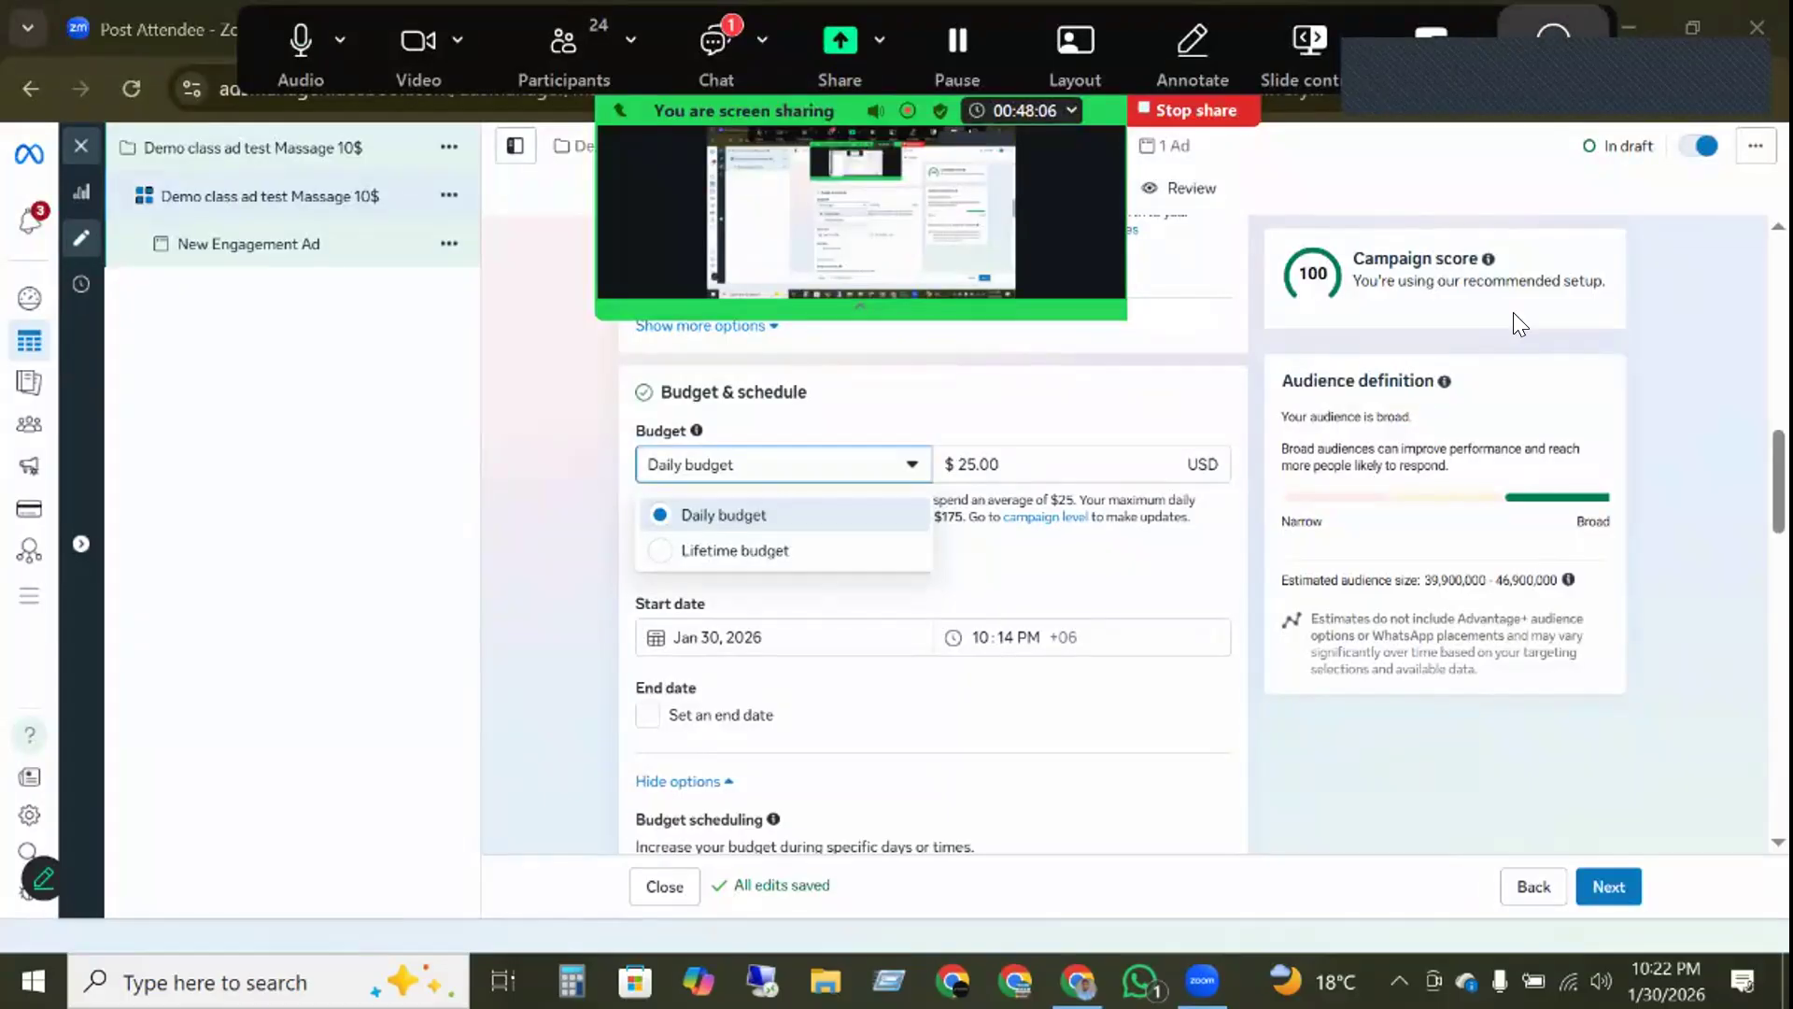
- Show the Zoom video panel during screen sharing and hide the floating meeting controls
click(1553, 37)
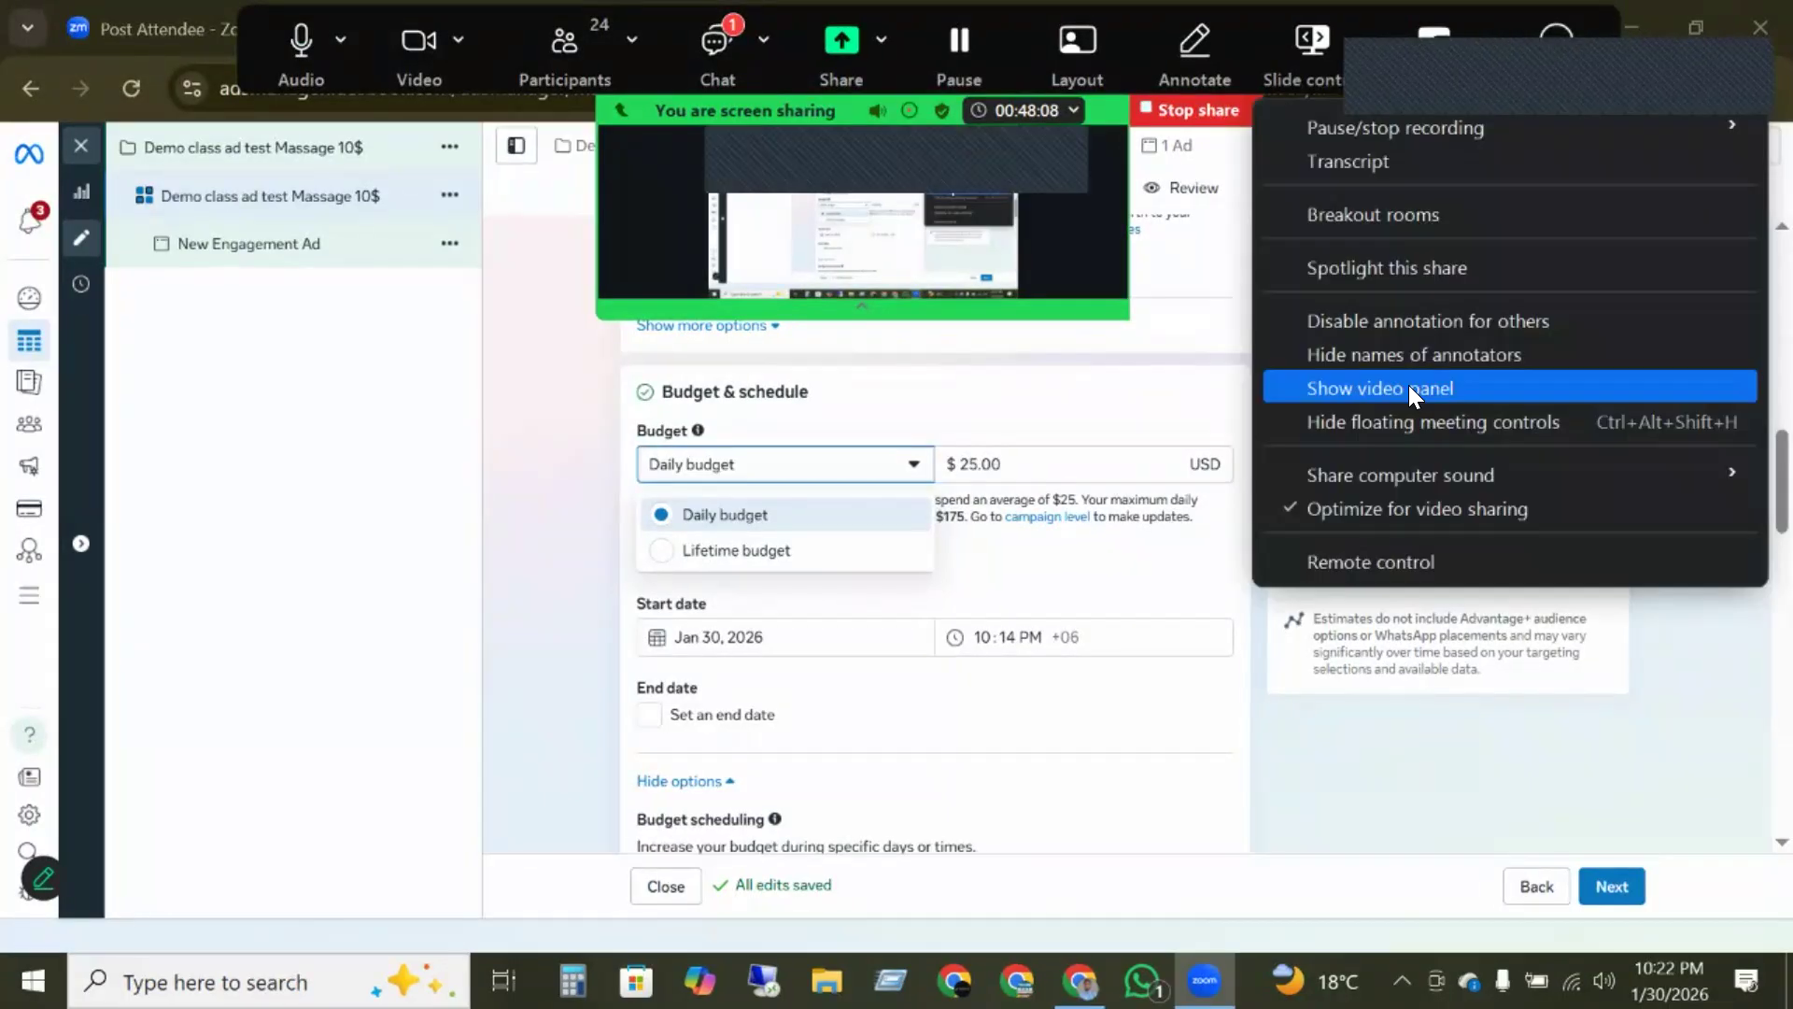
click(1410, 383)
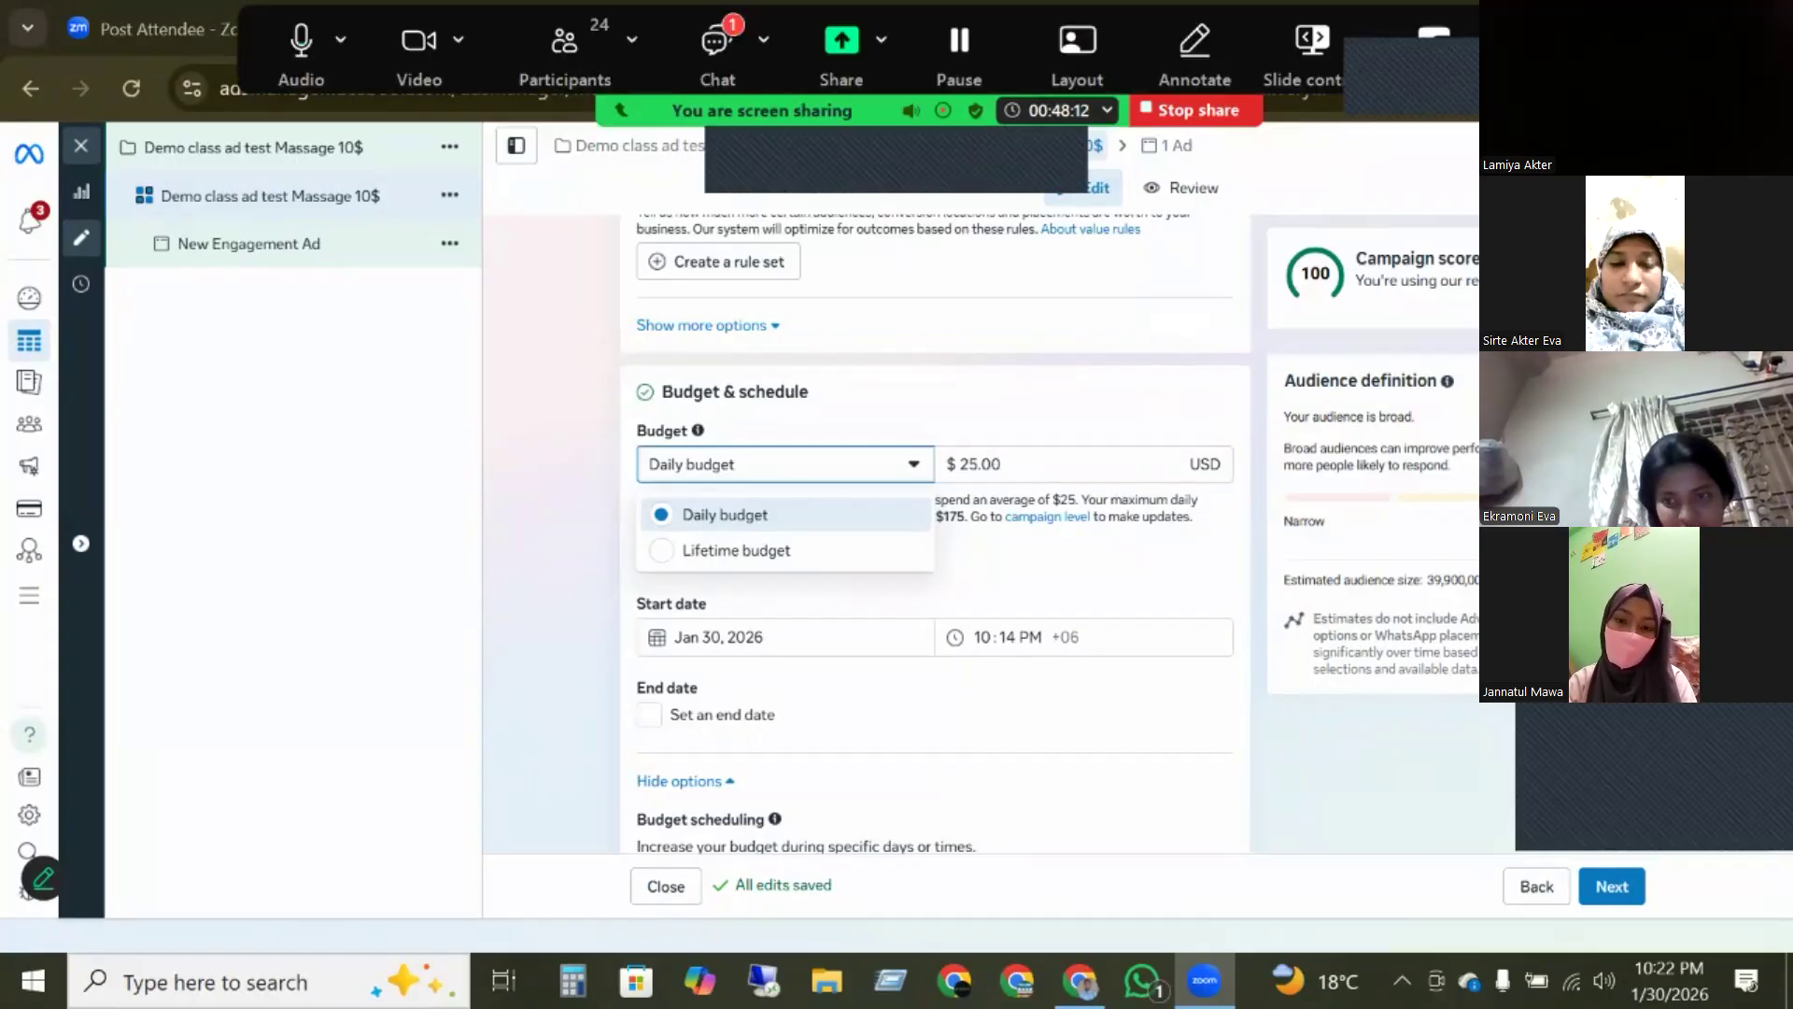
click(1553, 37)
click(1347, 419)
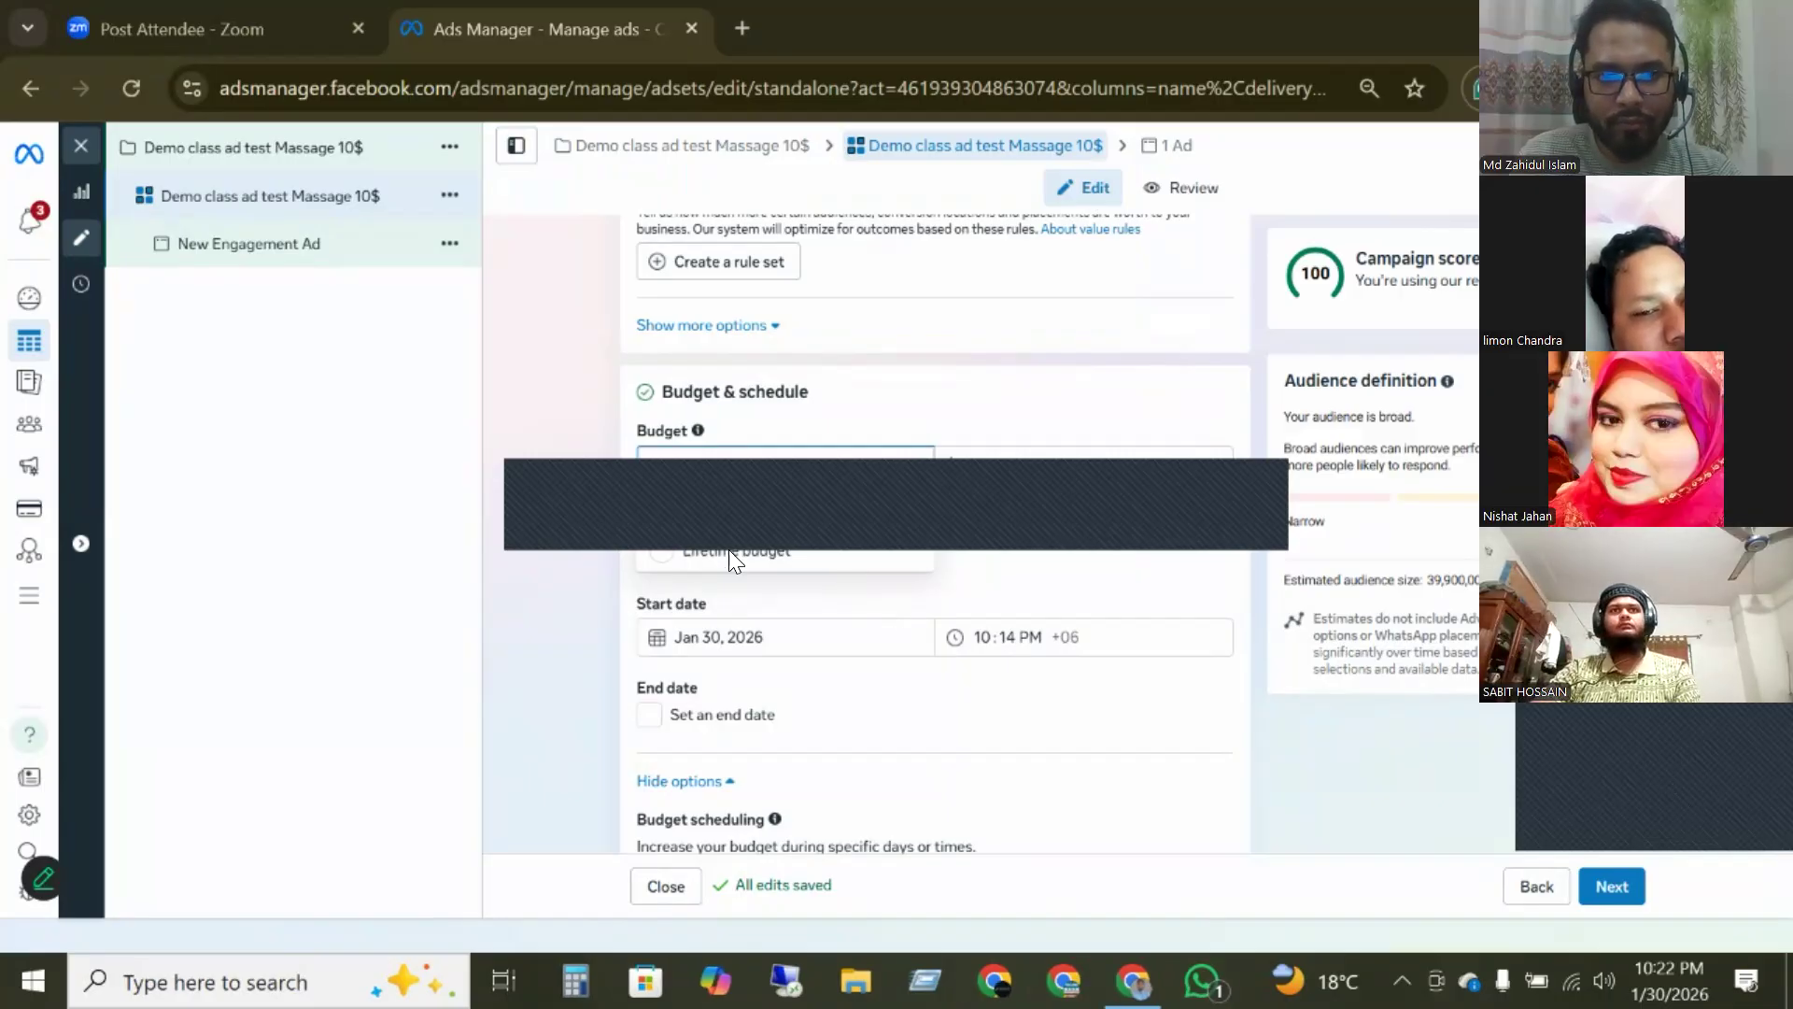
- Try Lifetime budget as the ad set's budget type and examine its start and end dates
click(710, 512)
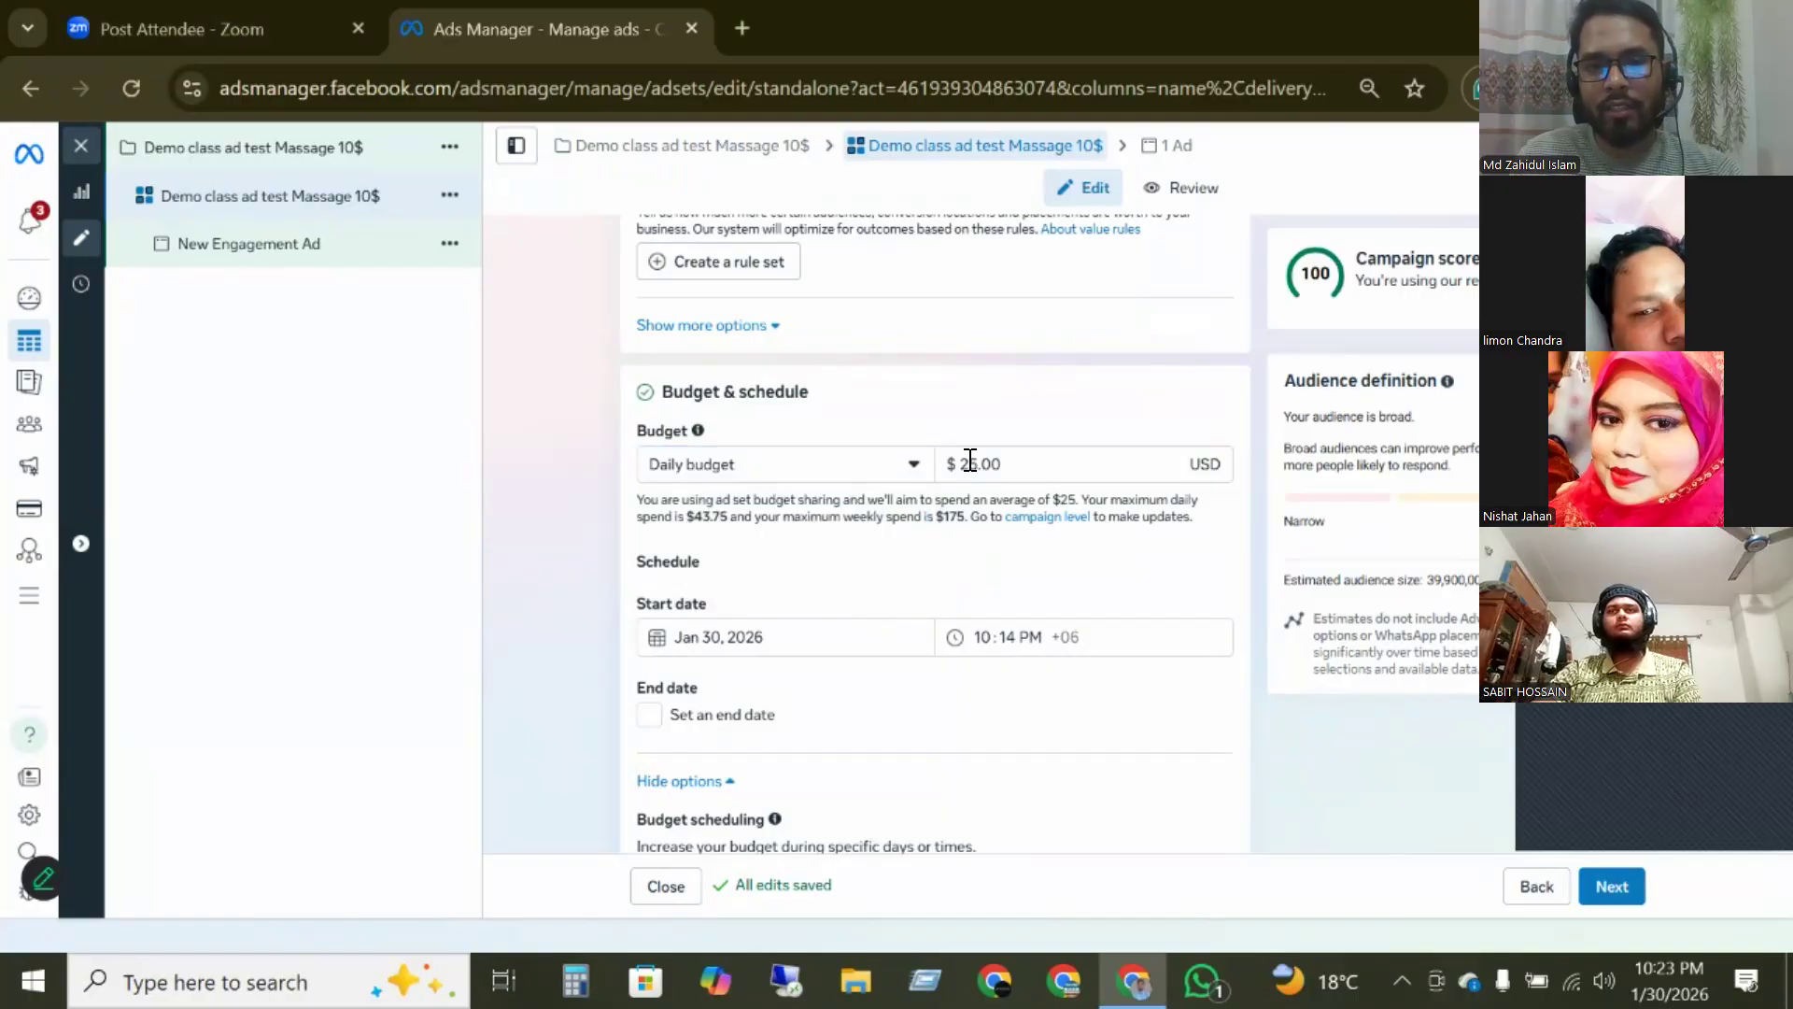
click(737, 467)
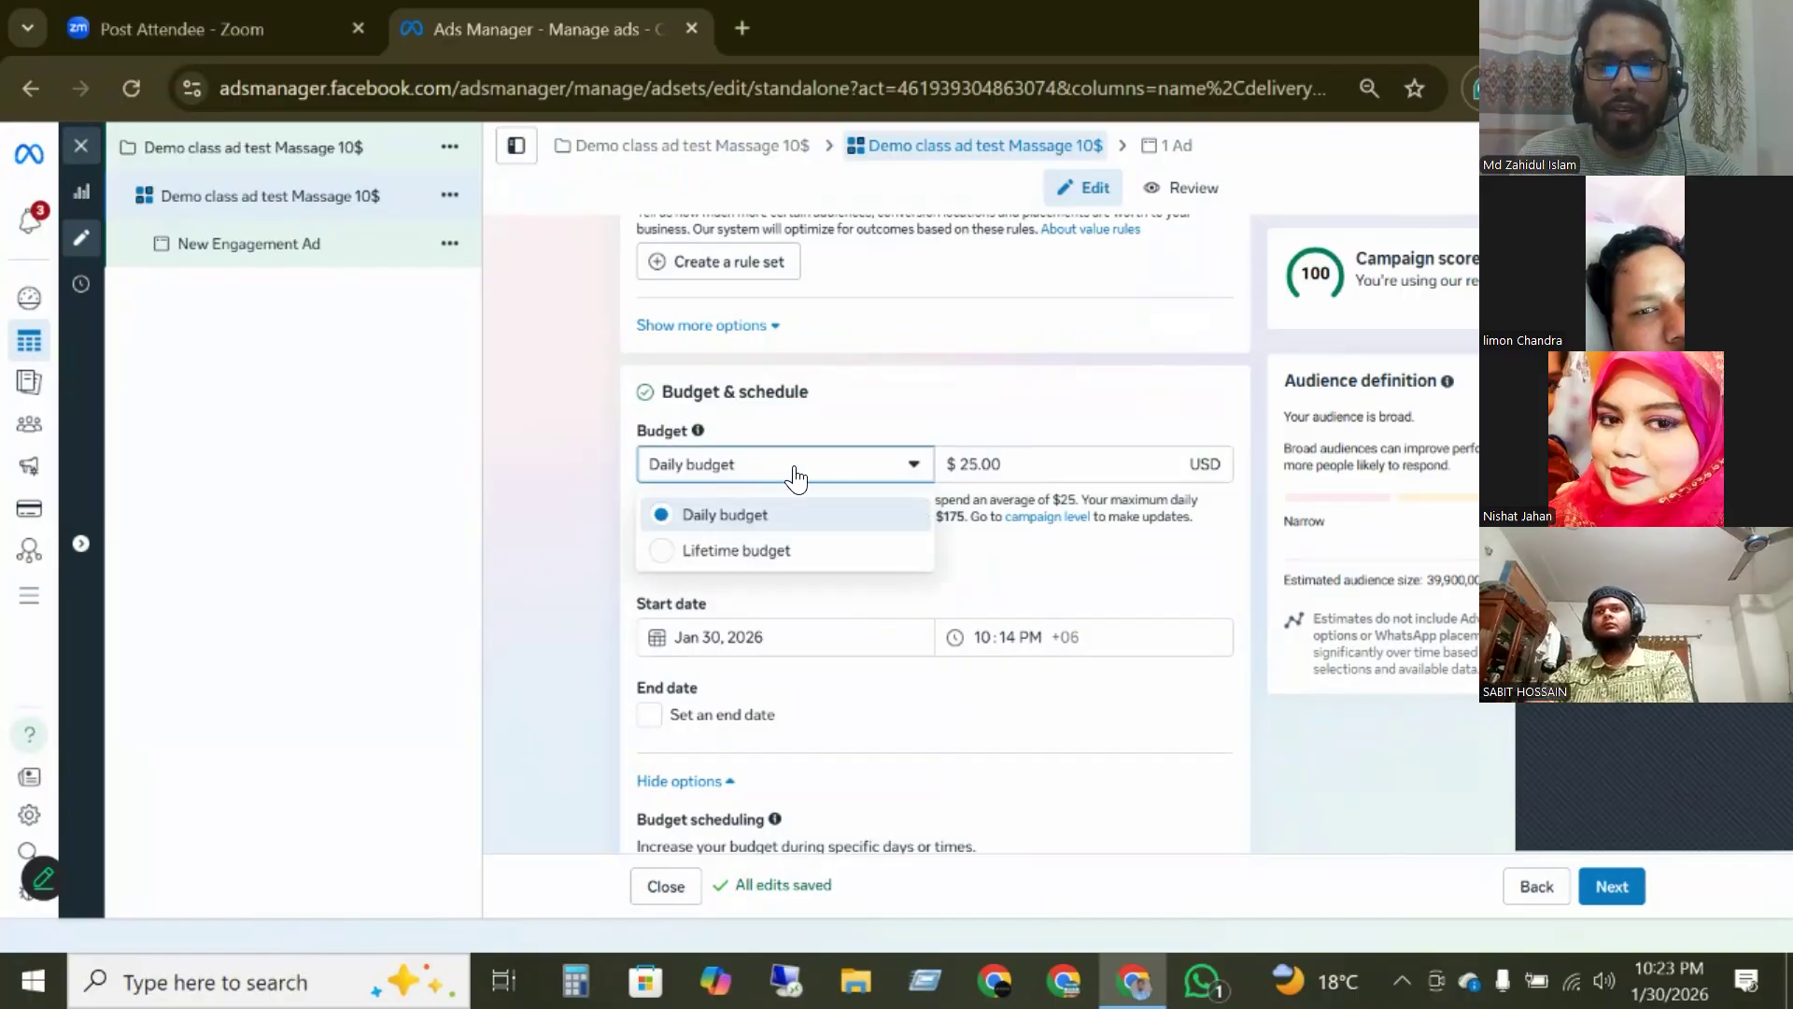
click(747, 553)
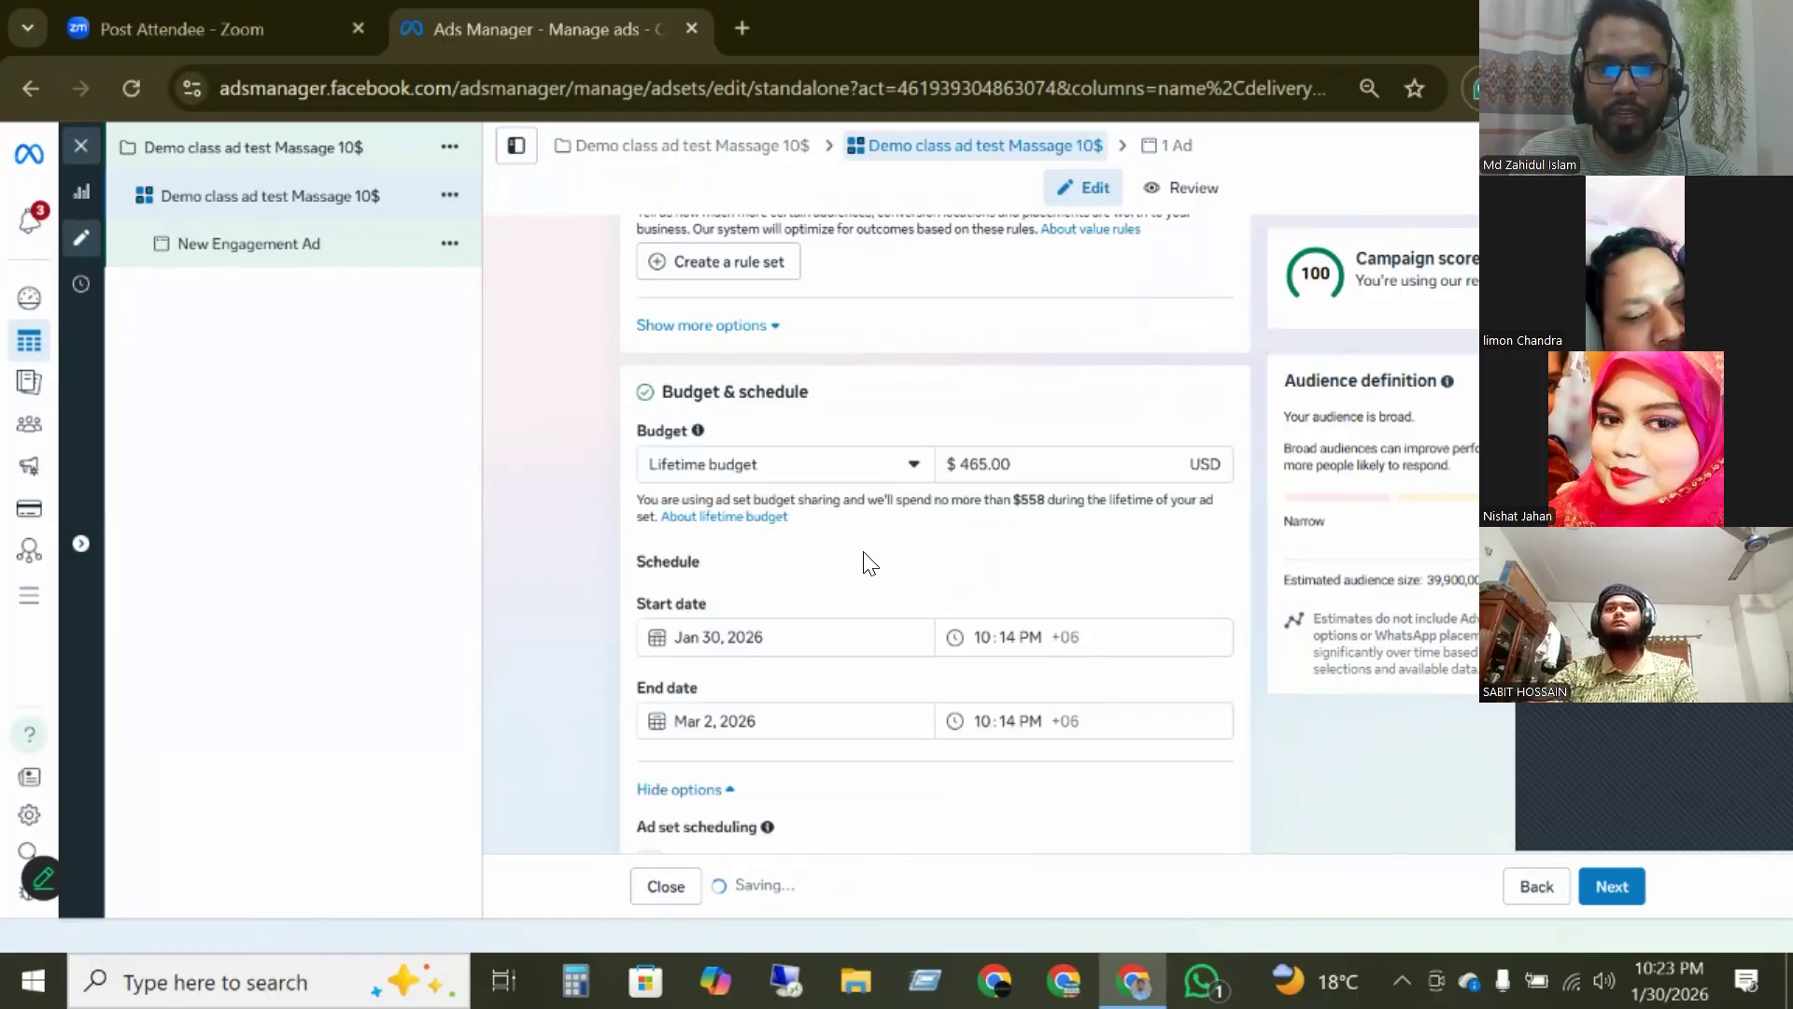
scroll(869, 560, down, 3)
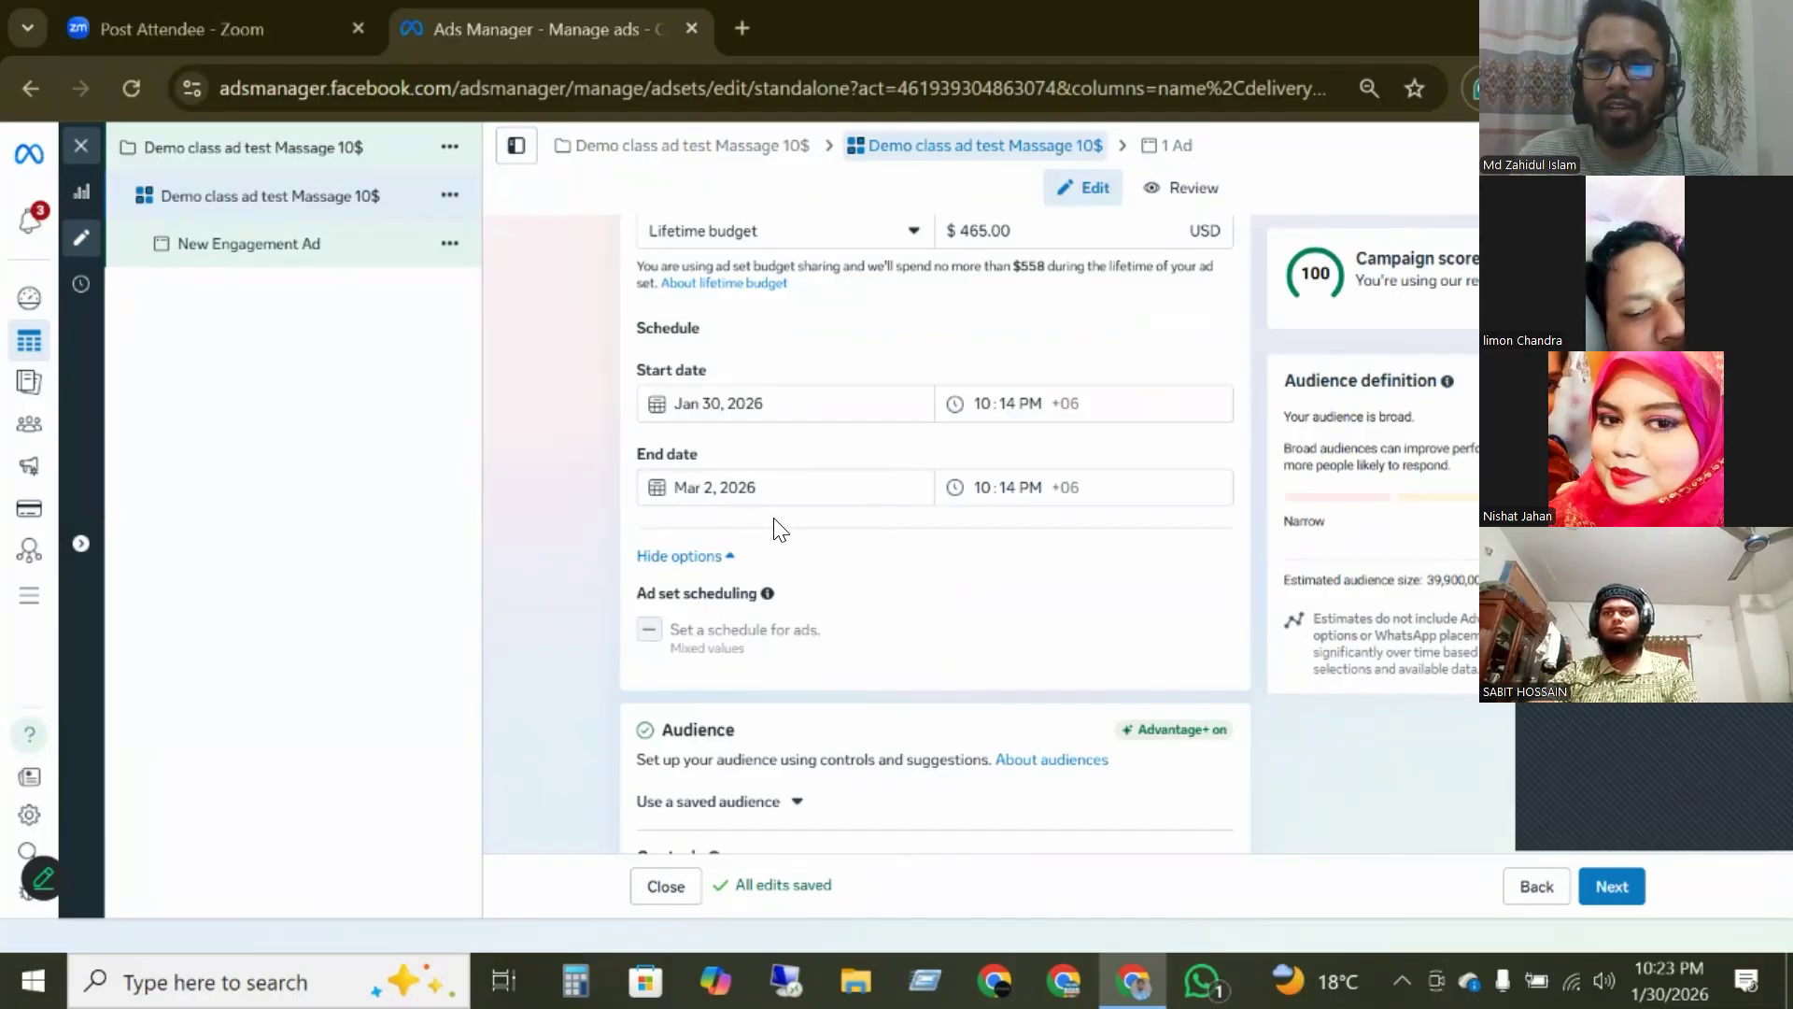
scroll(705, 486, up, 3)
- Switch the ad set's budget type to Daily budget and set the amount to $10
click(702, 464)
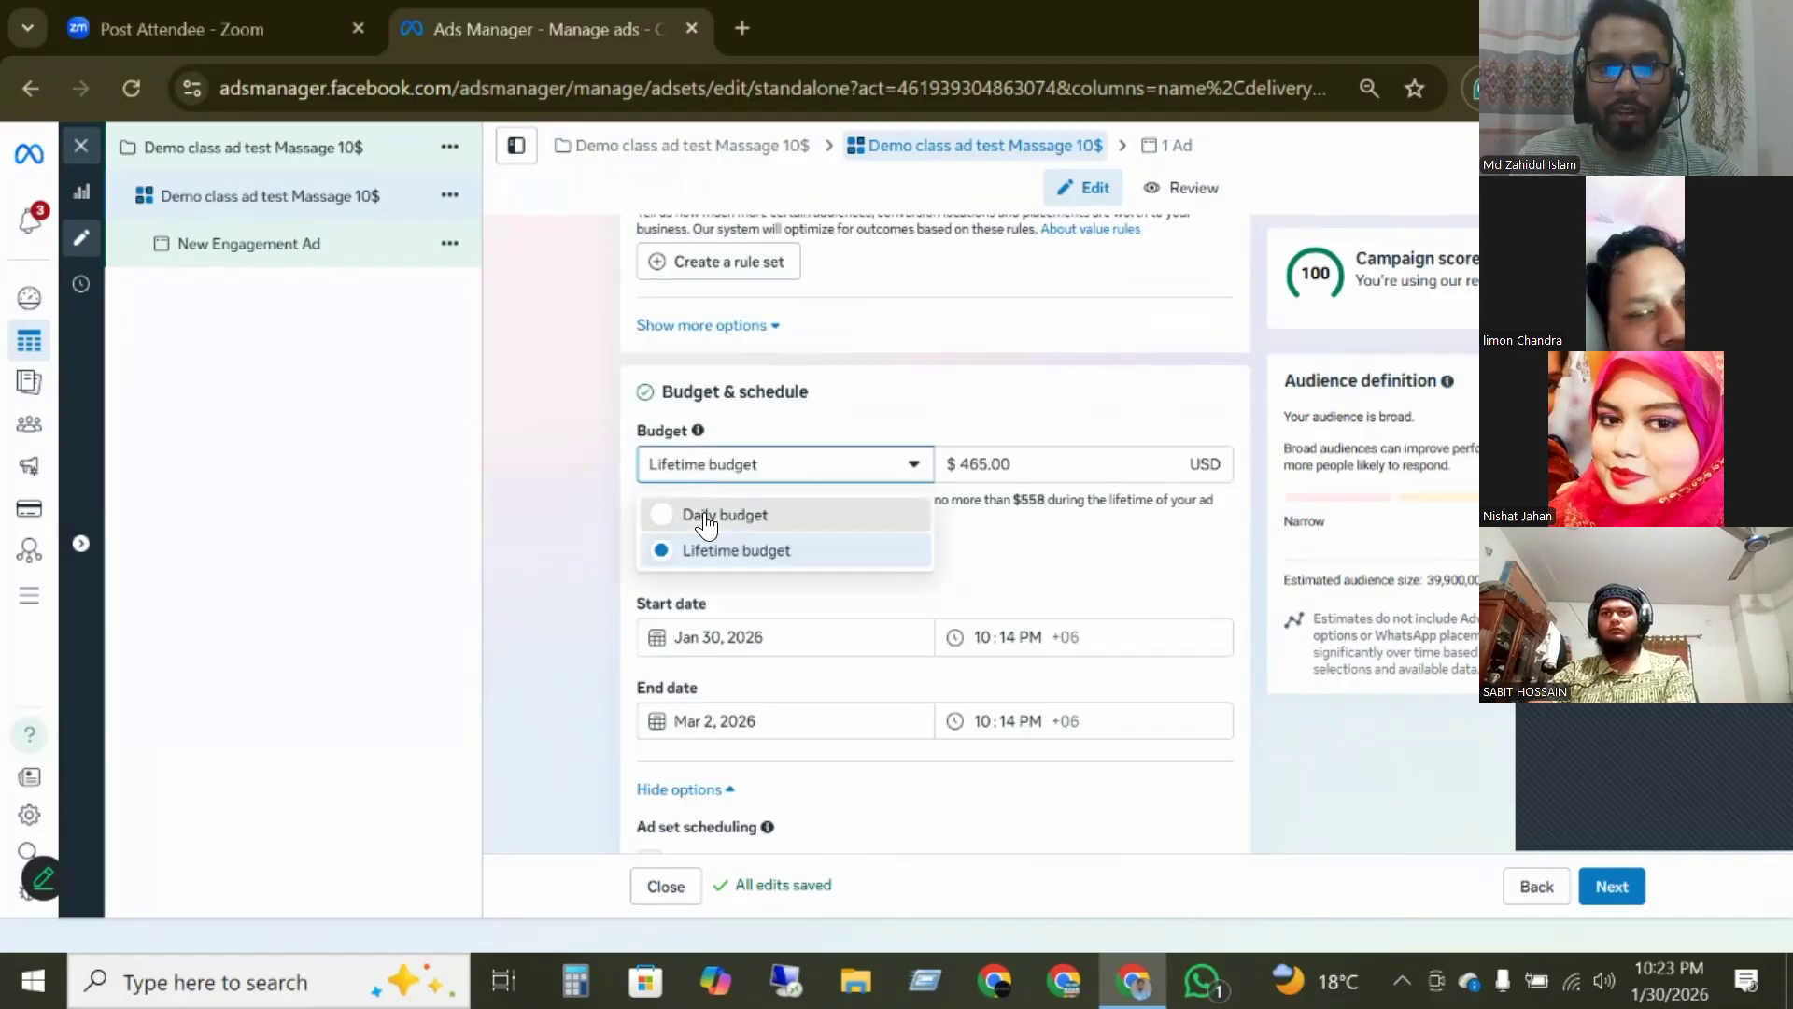
click(707, 520)
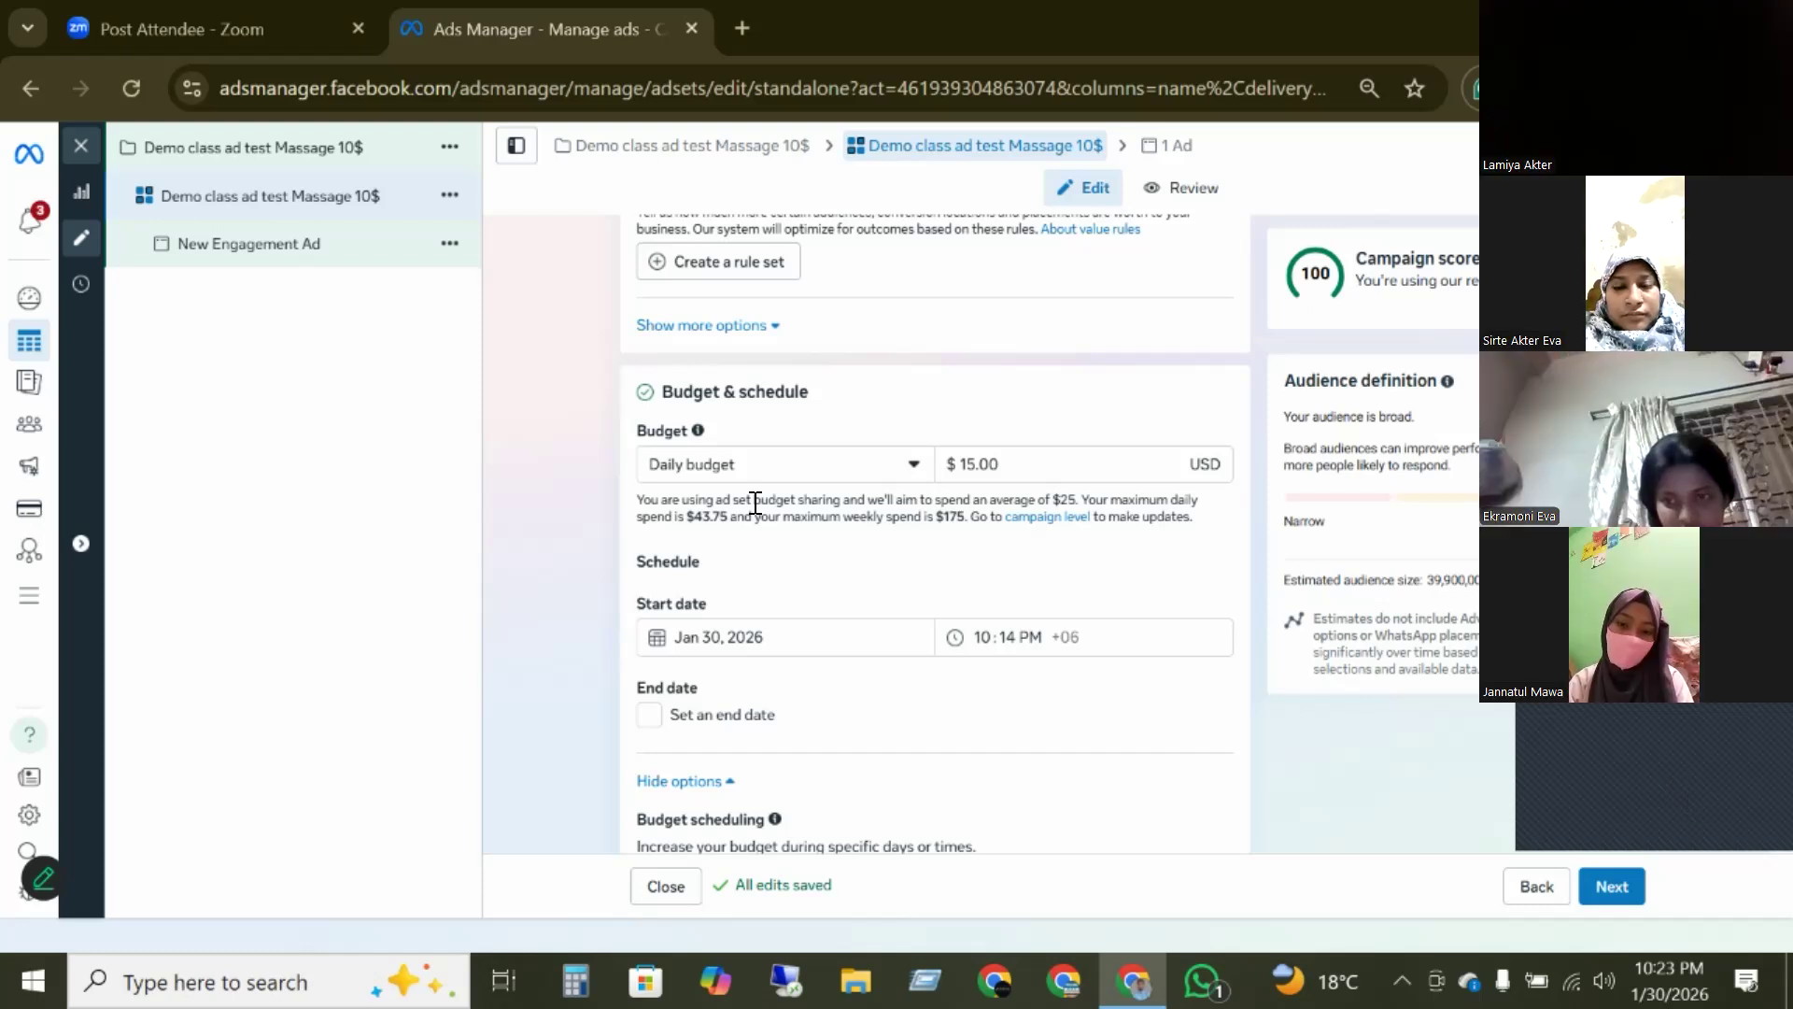
double_click(972, 464)
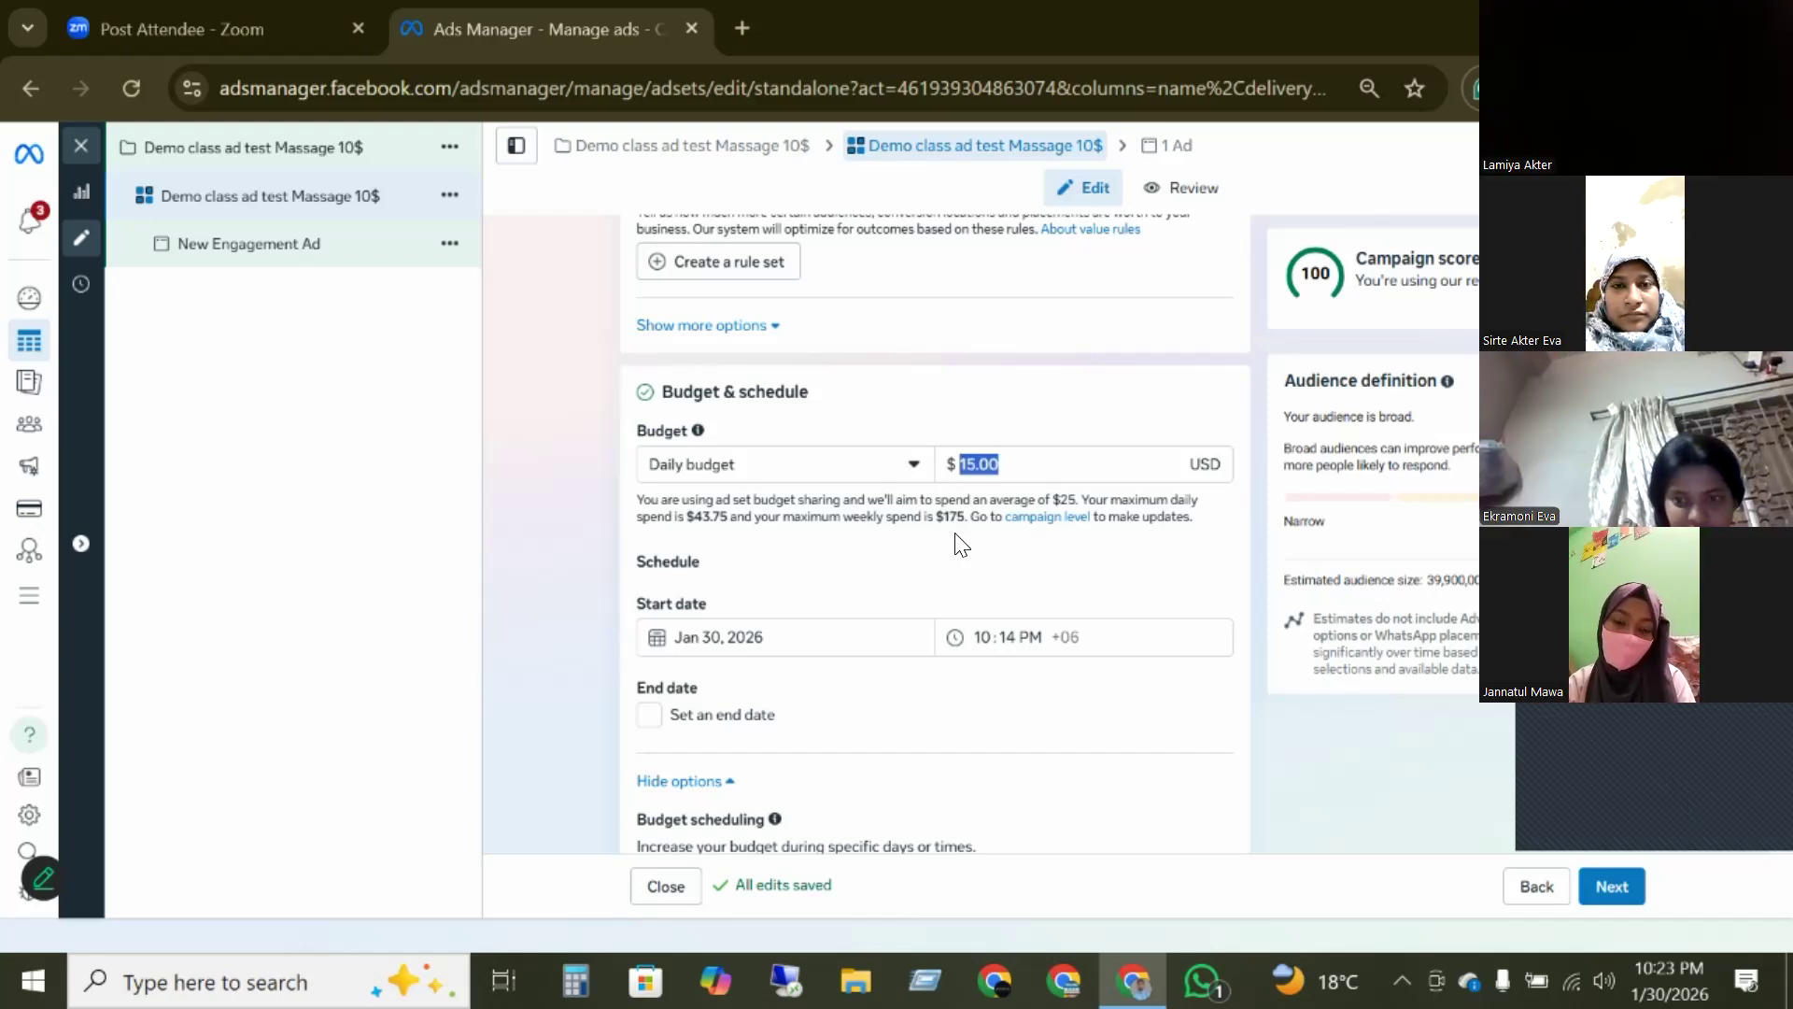
text(10)
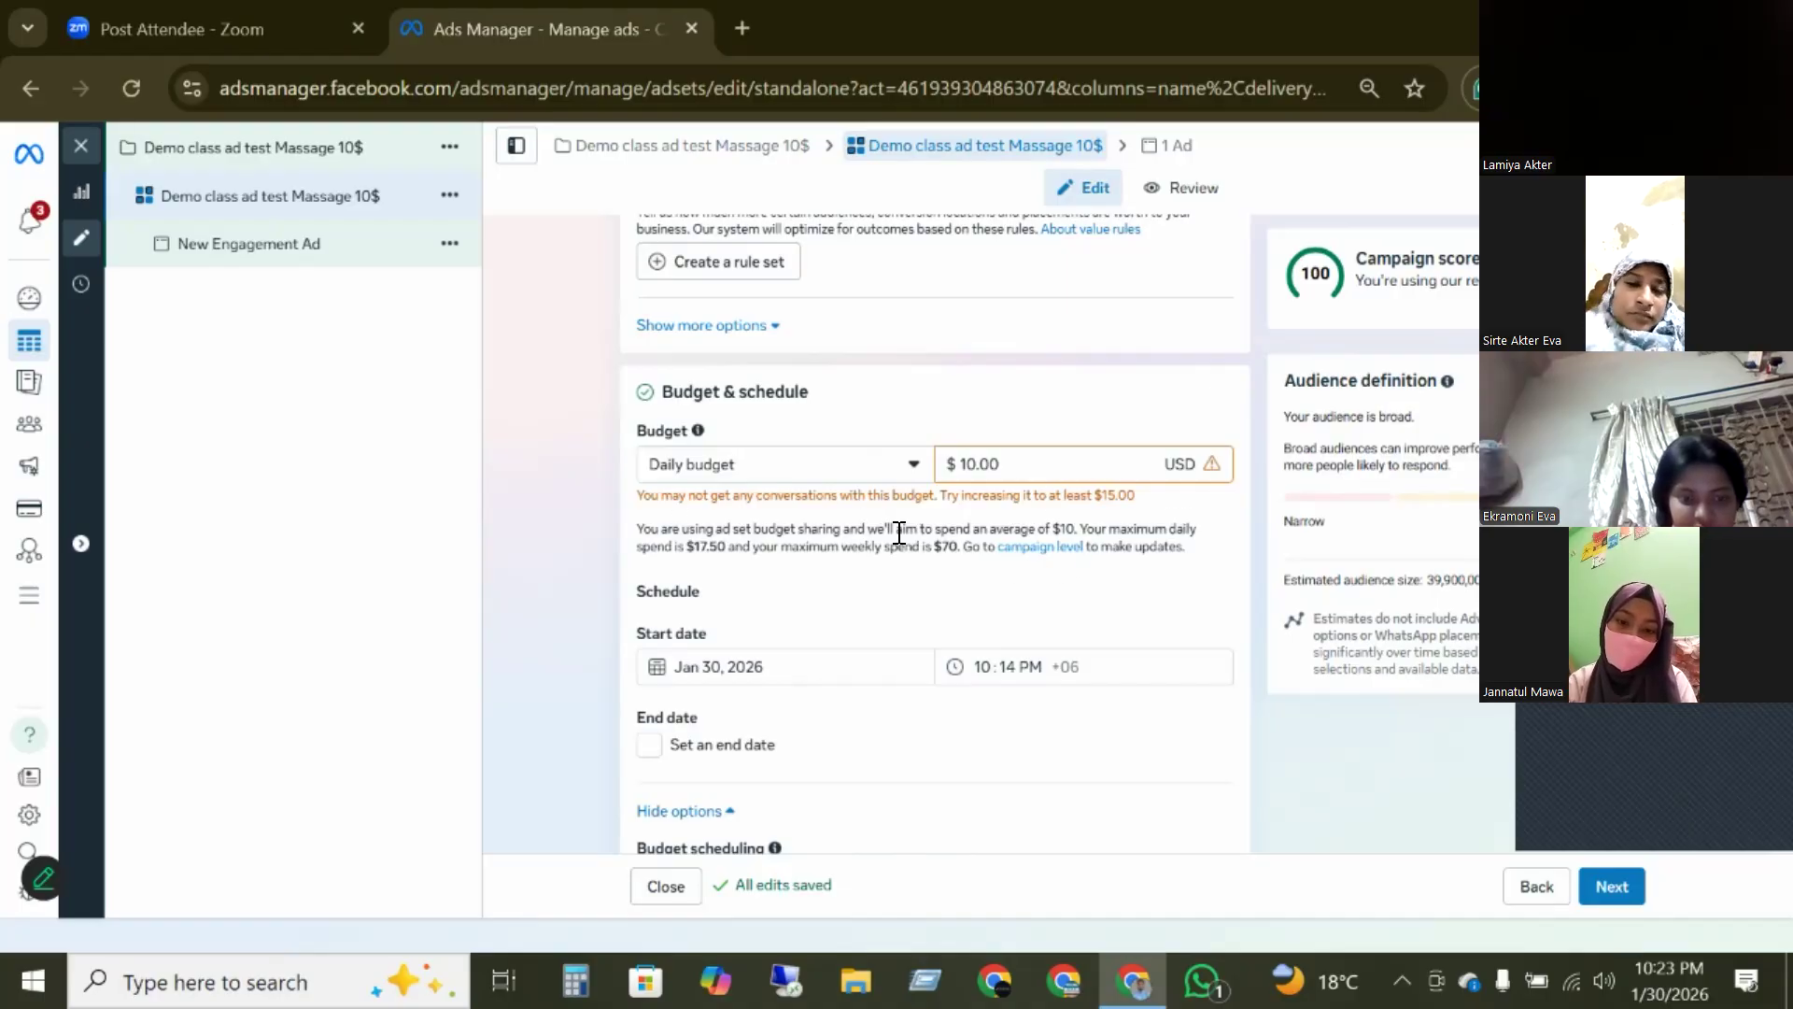
- Examine the ad set's schedule and budget scheduling options and the Audience definition summary
scroll(818, 463, down, 3)
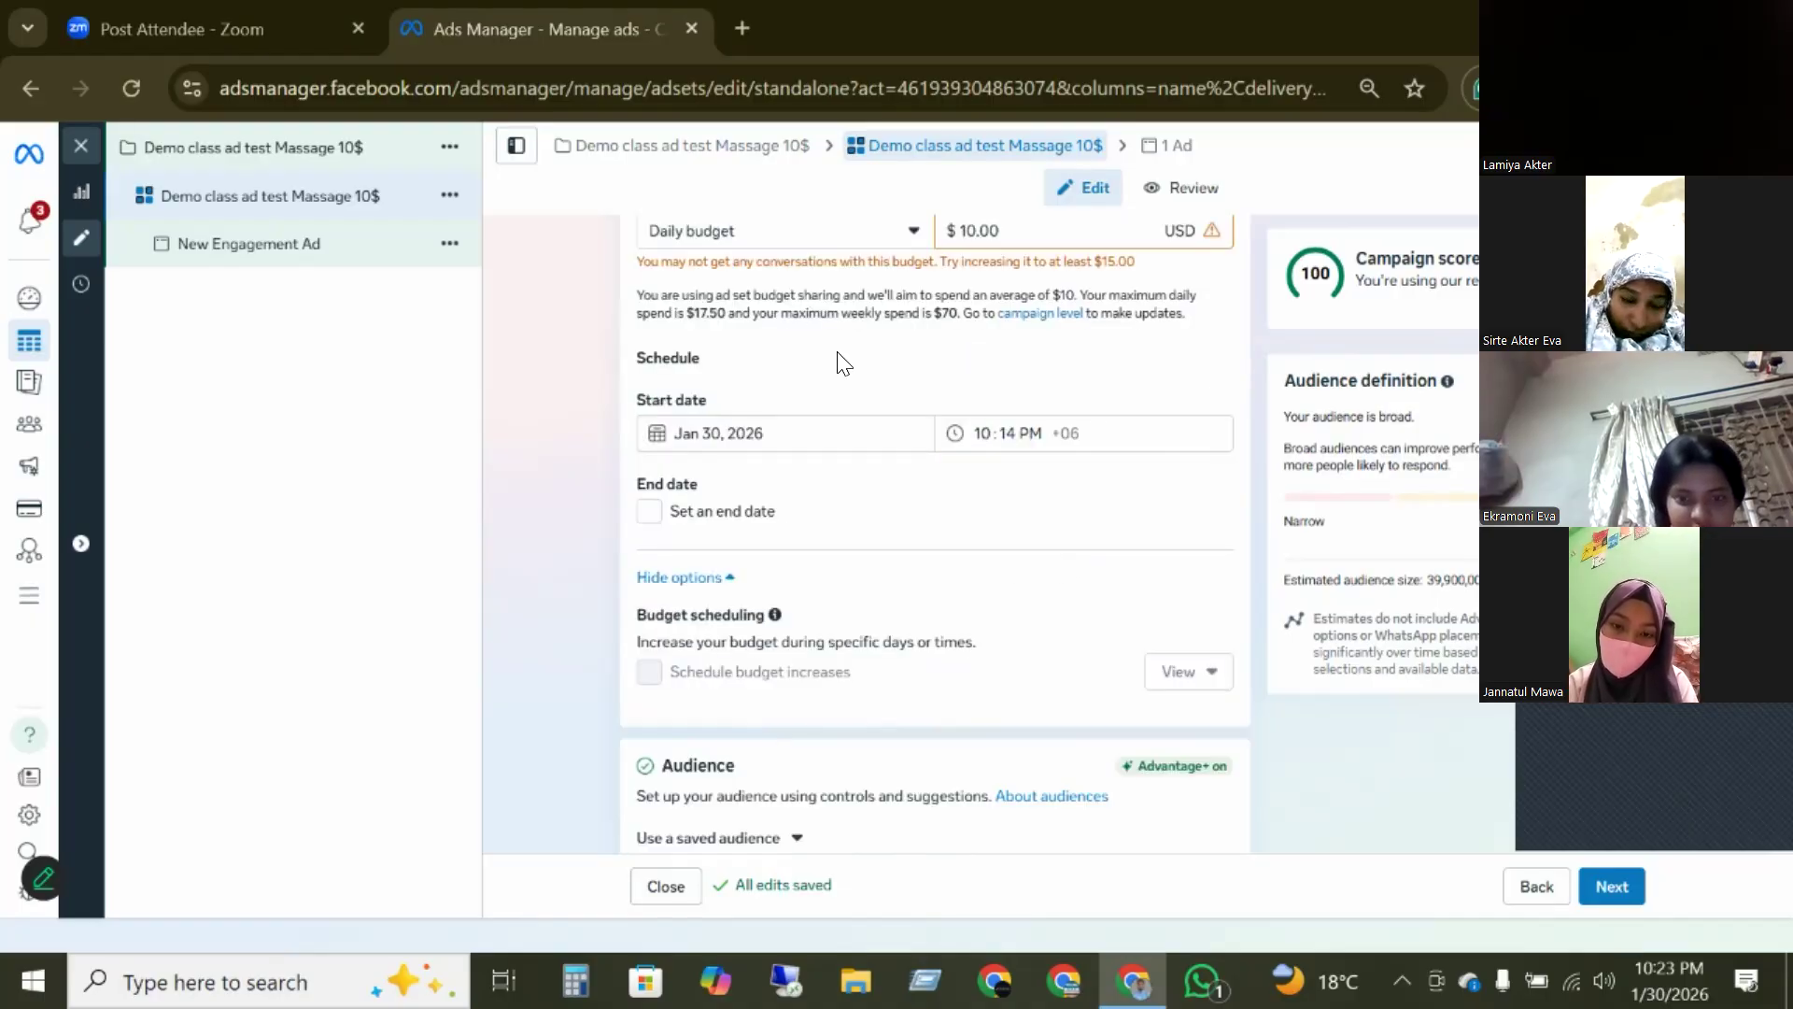
scroll(848, 397, up, 3)
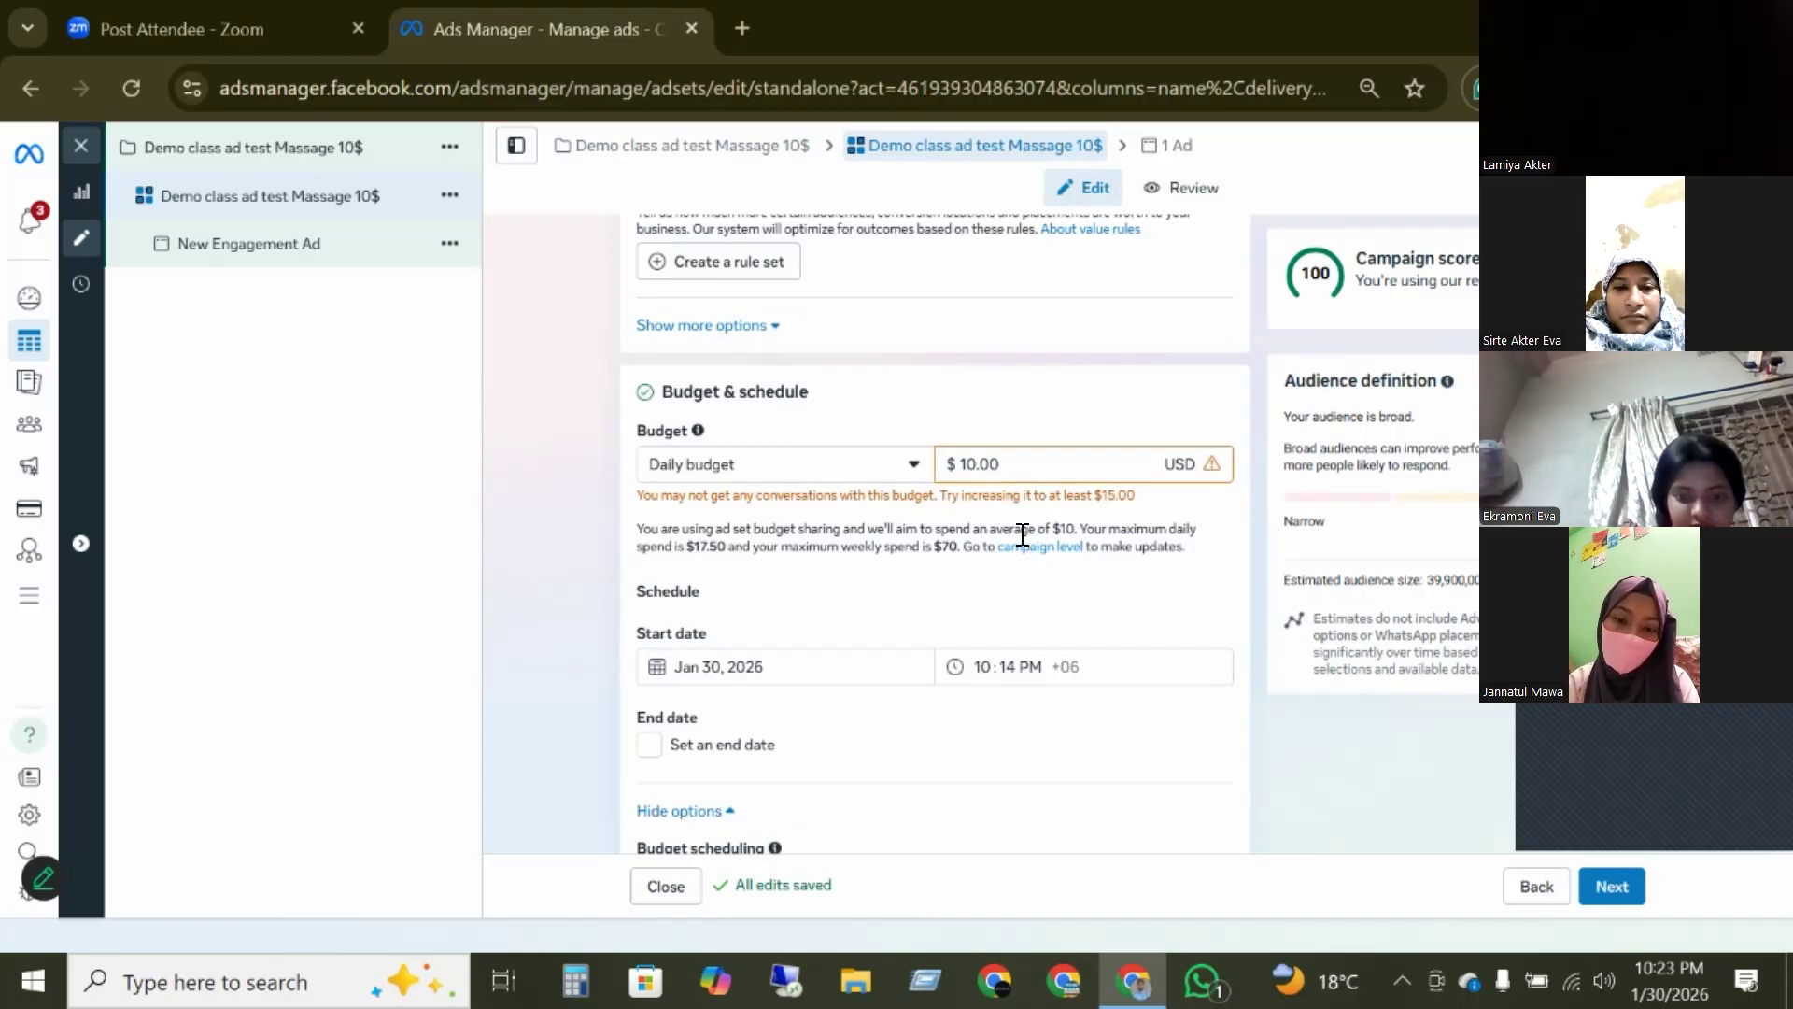
scroll(934, 532, down, 3)
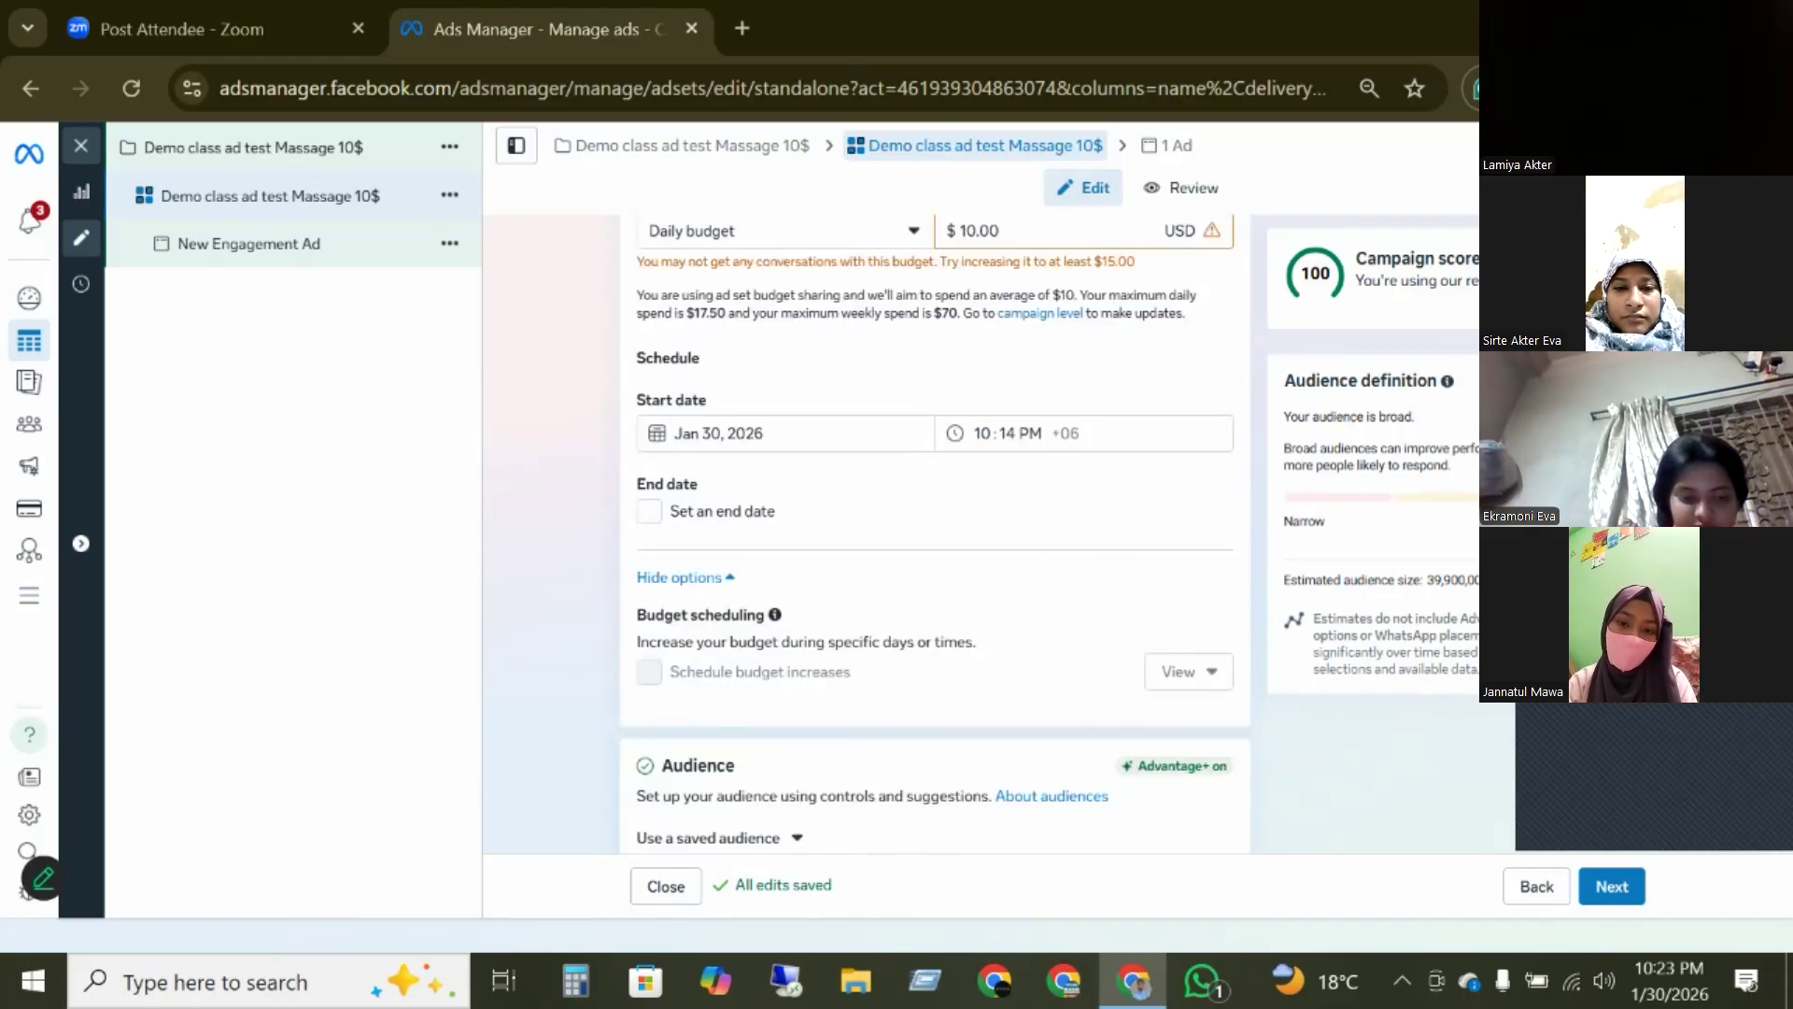
drag(1406, 386, 1472, 383)
drag(1277, 432, 1370, 458)
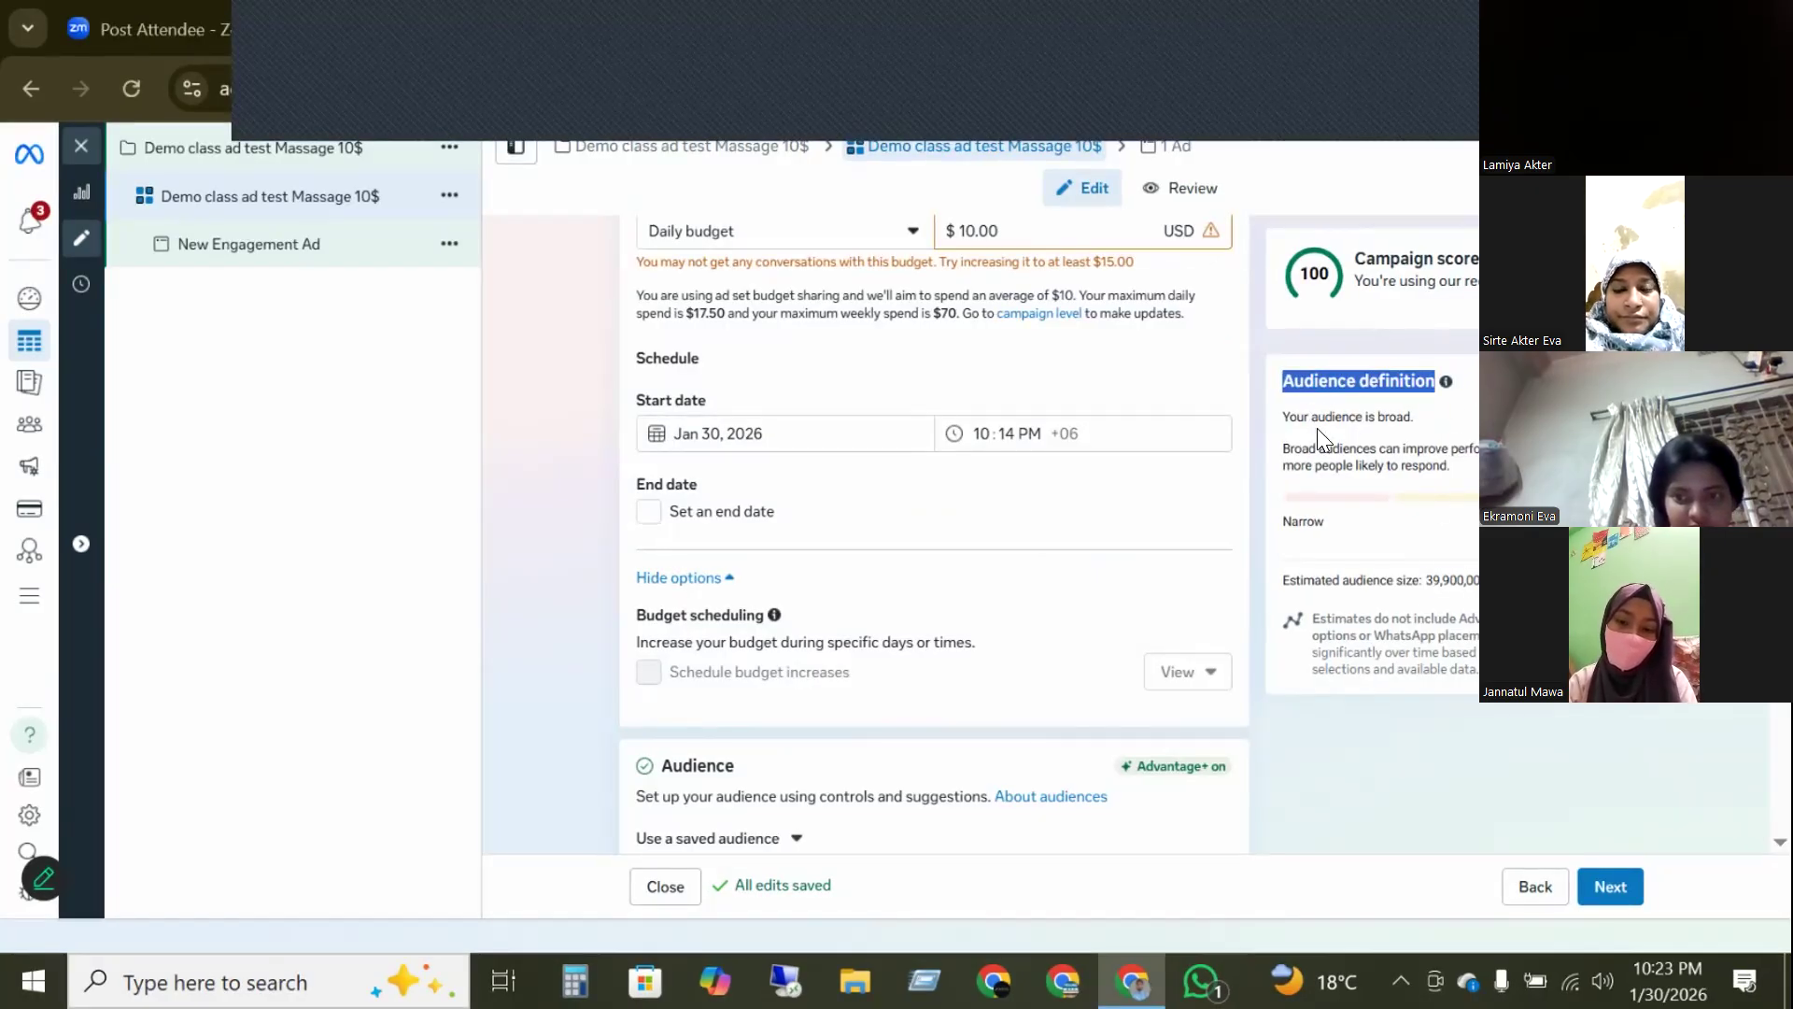
click(1328, 376)
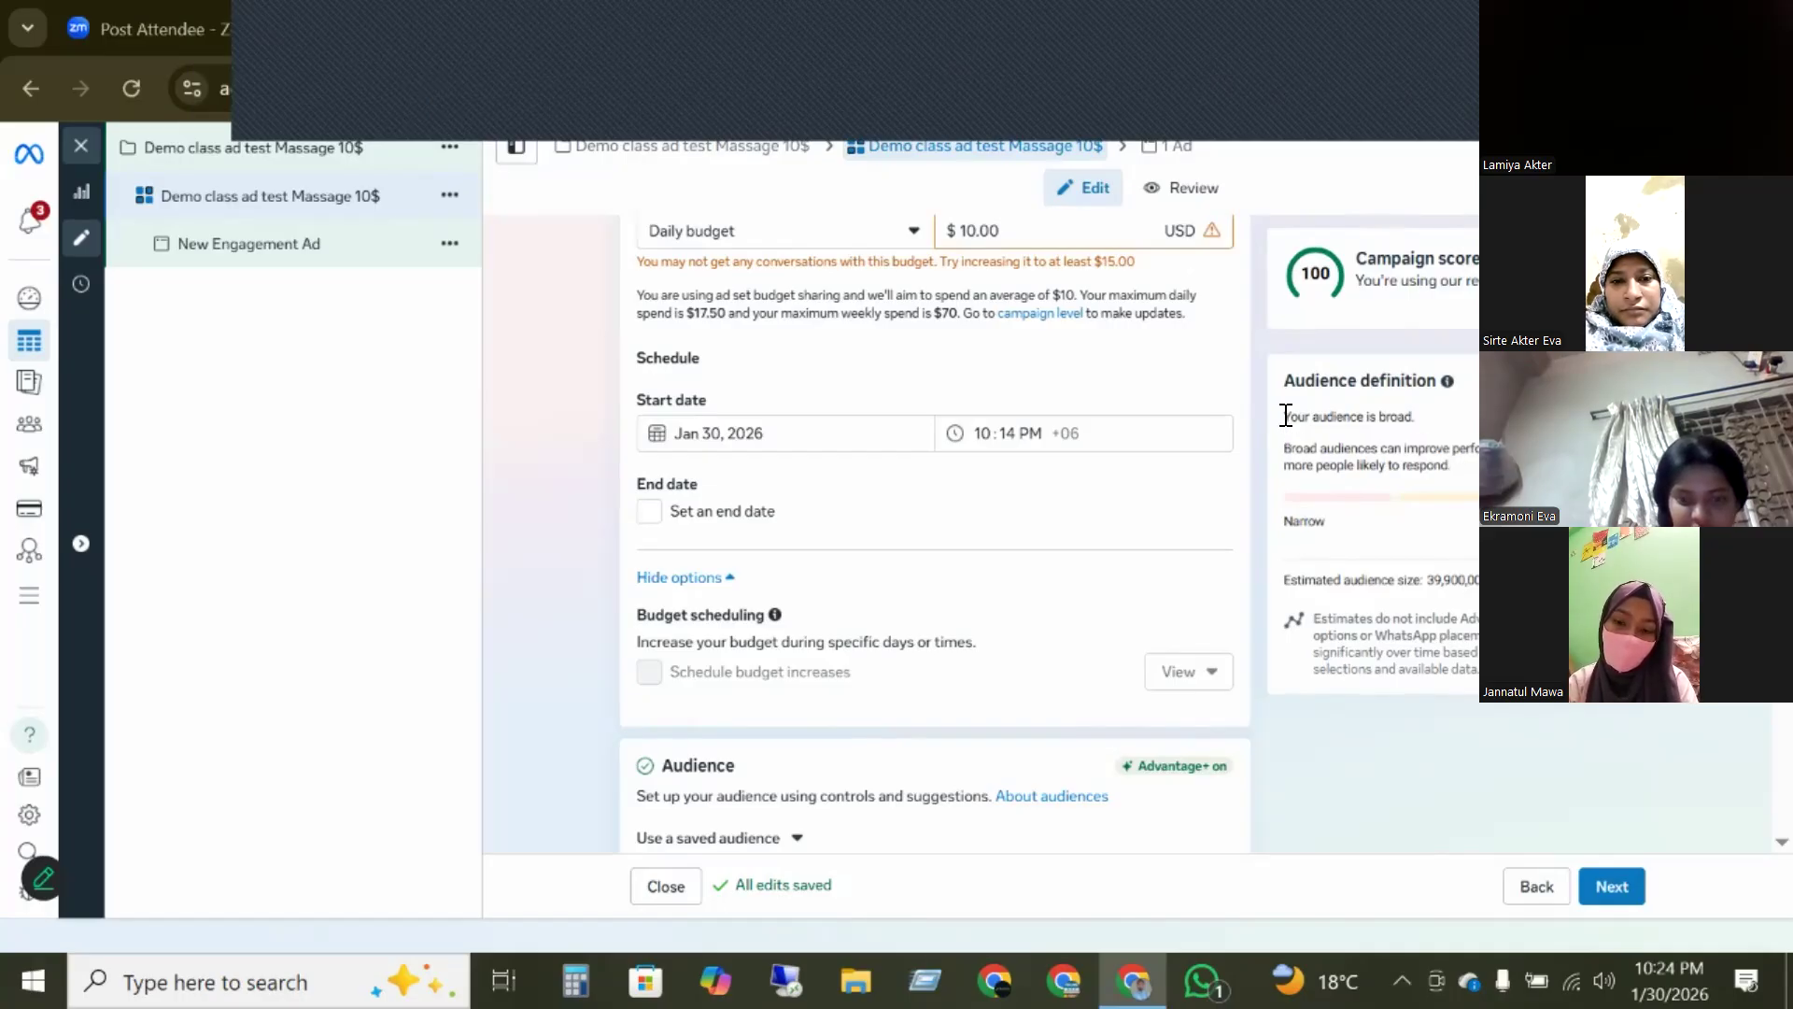
- Examine the audience definition summary, the ad set's Audience section and its list of saved audiences
triple_click(1425, 416)
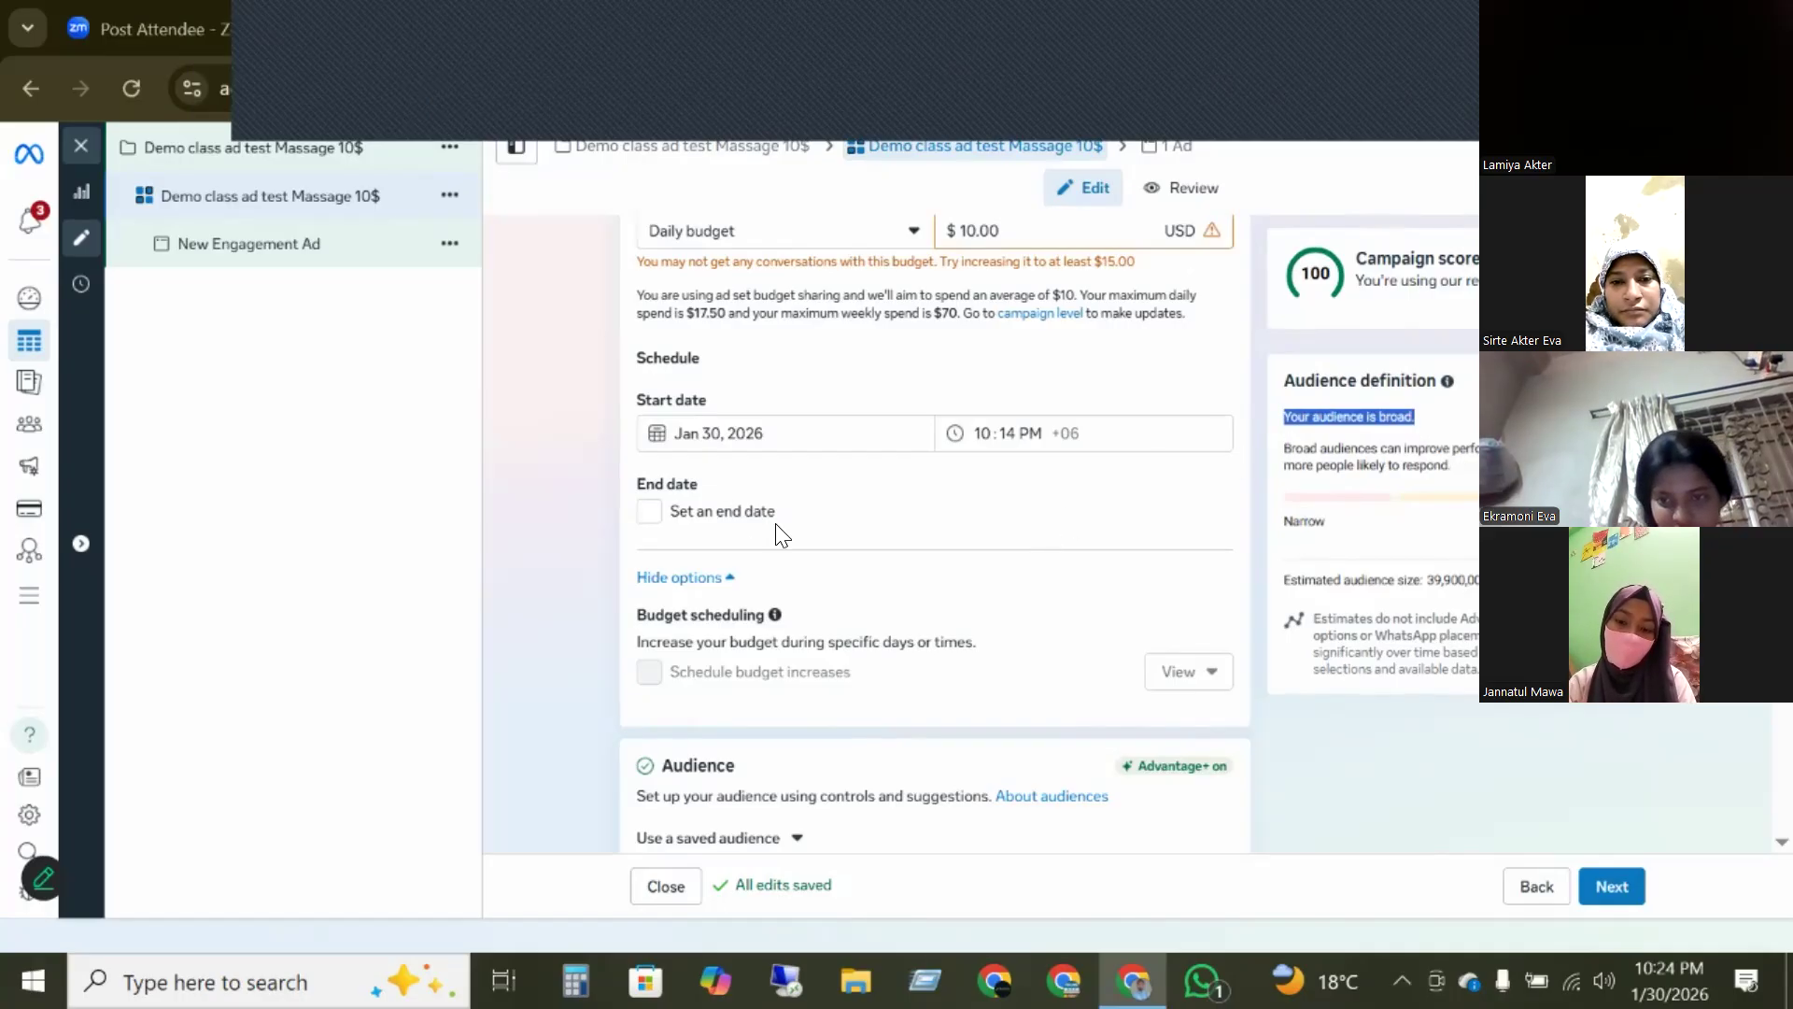
scroll(882, 537, down, 1)
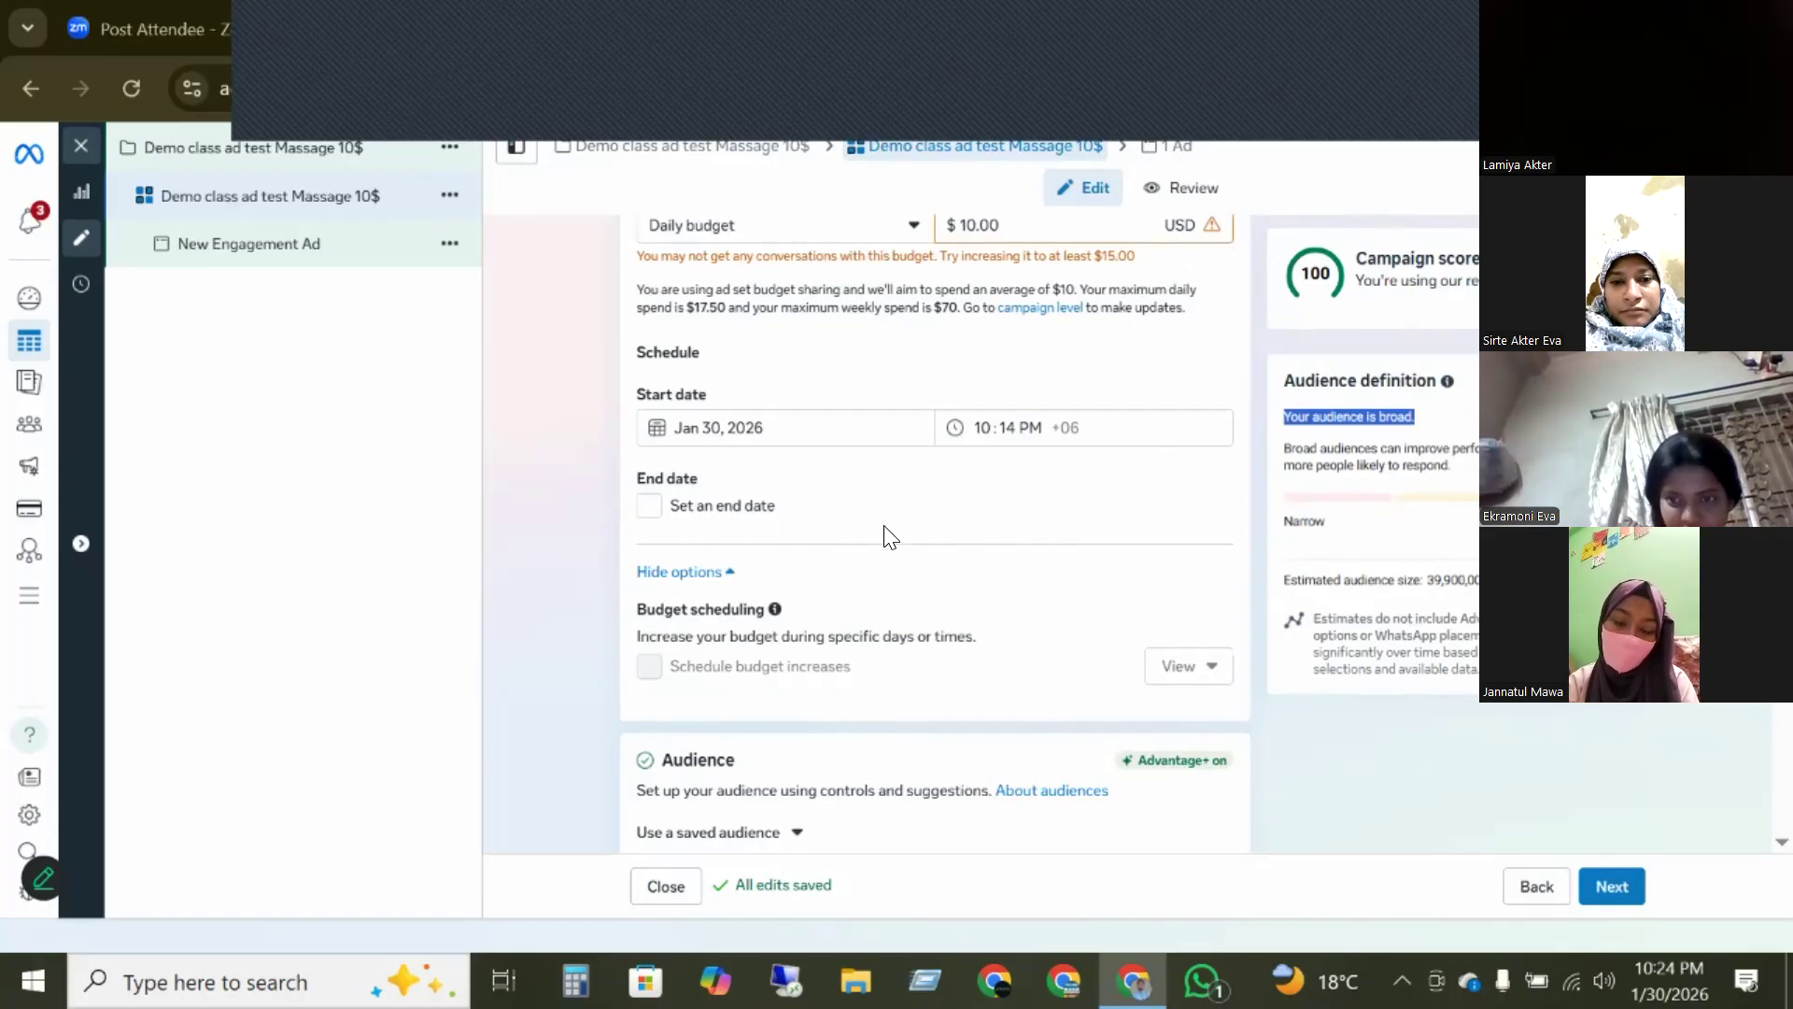
scroll(808, 469, down, 3)
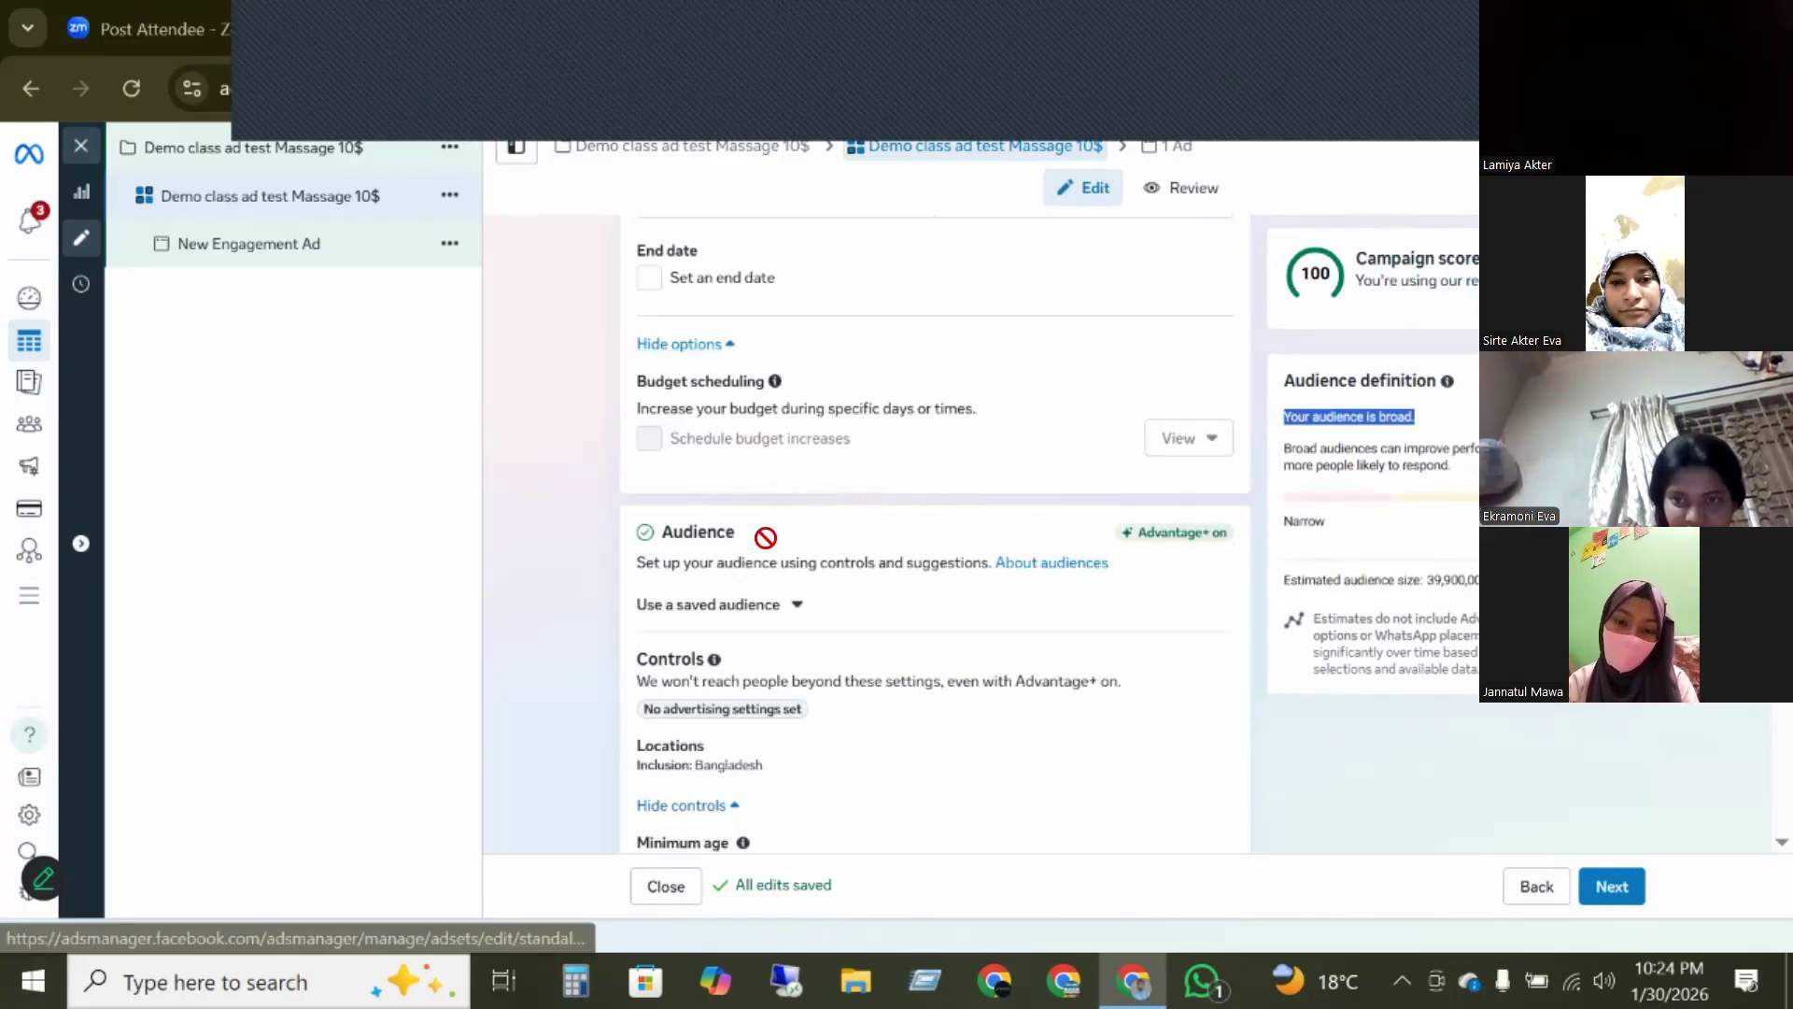
scroll(763, 566, down, 3)
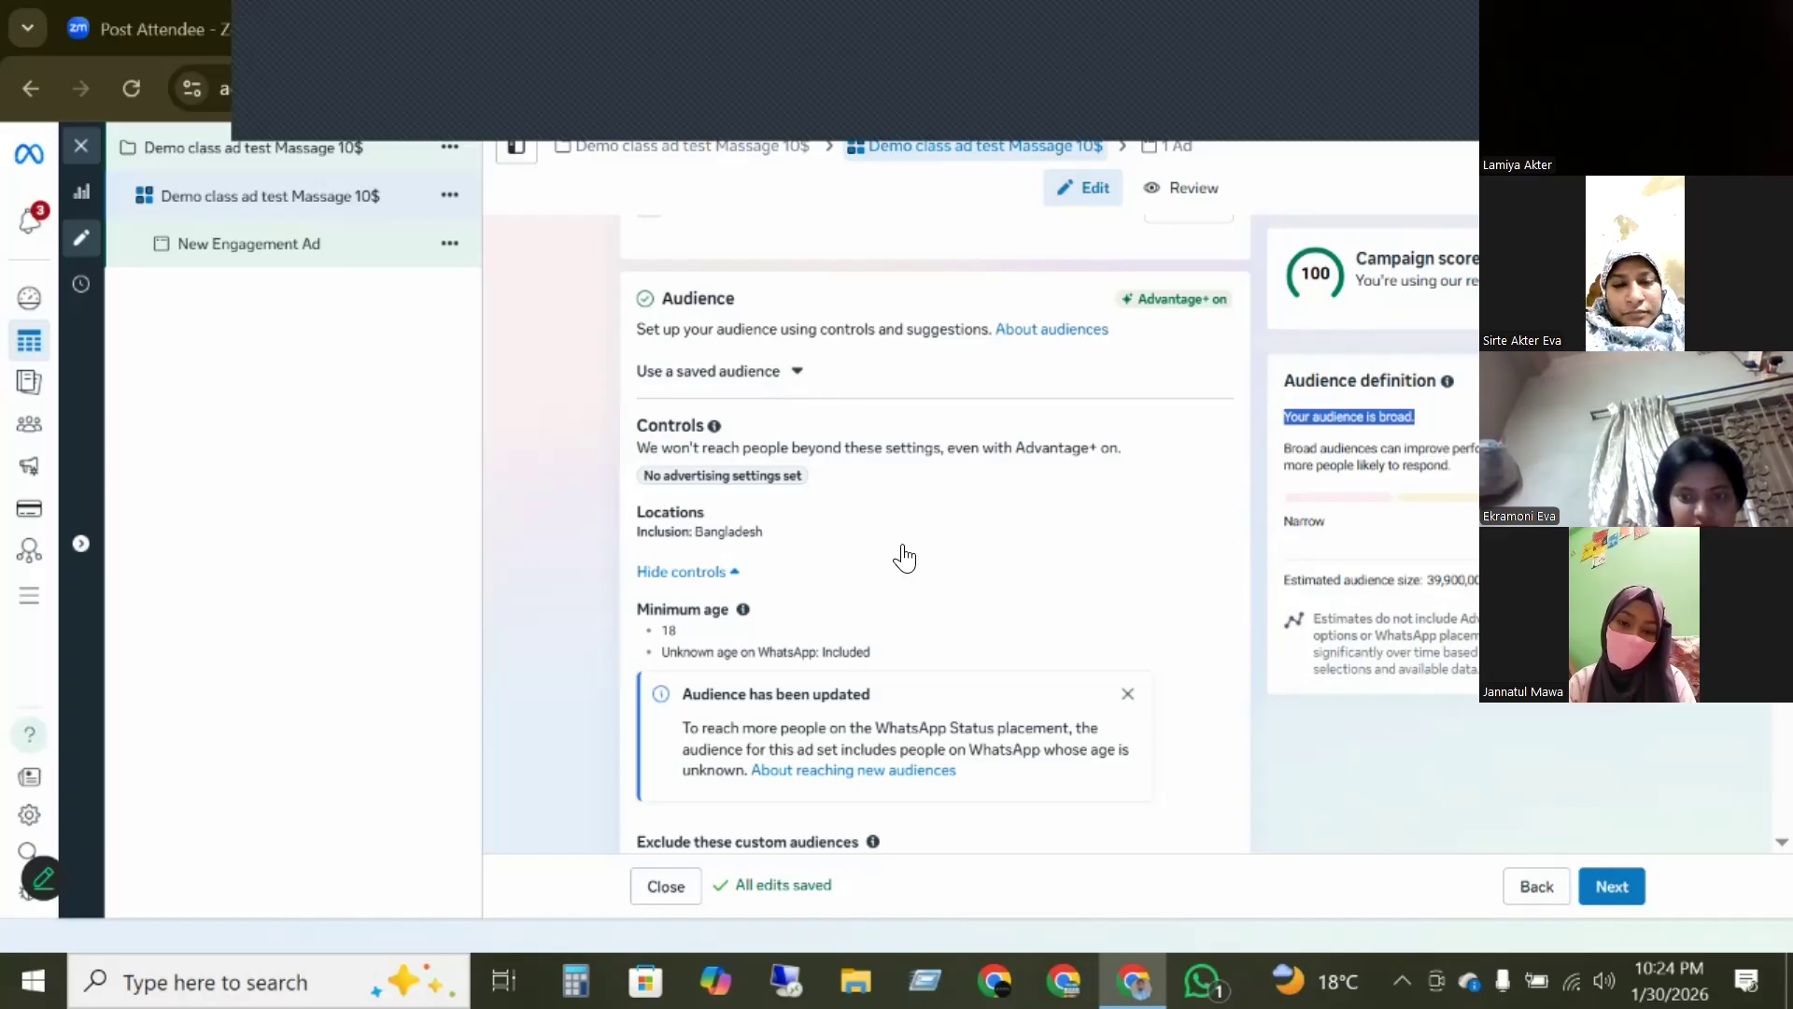
click(786, 374)
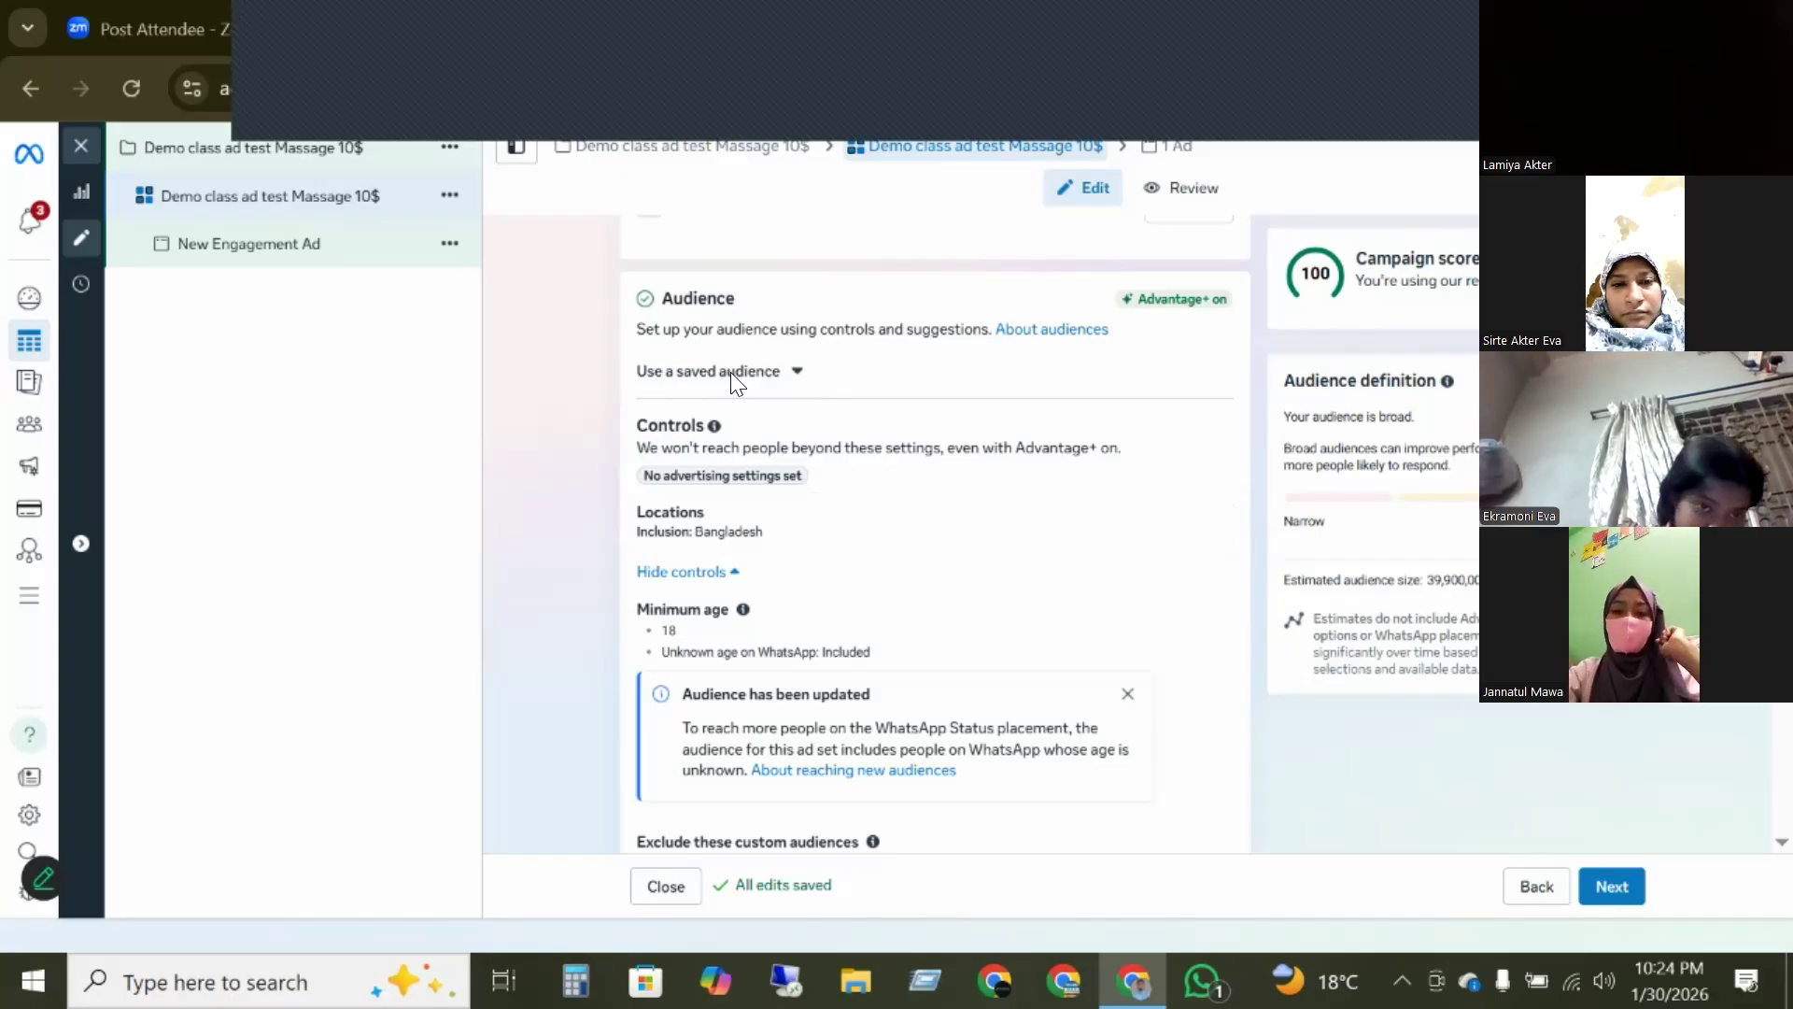
click(784, 378)
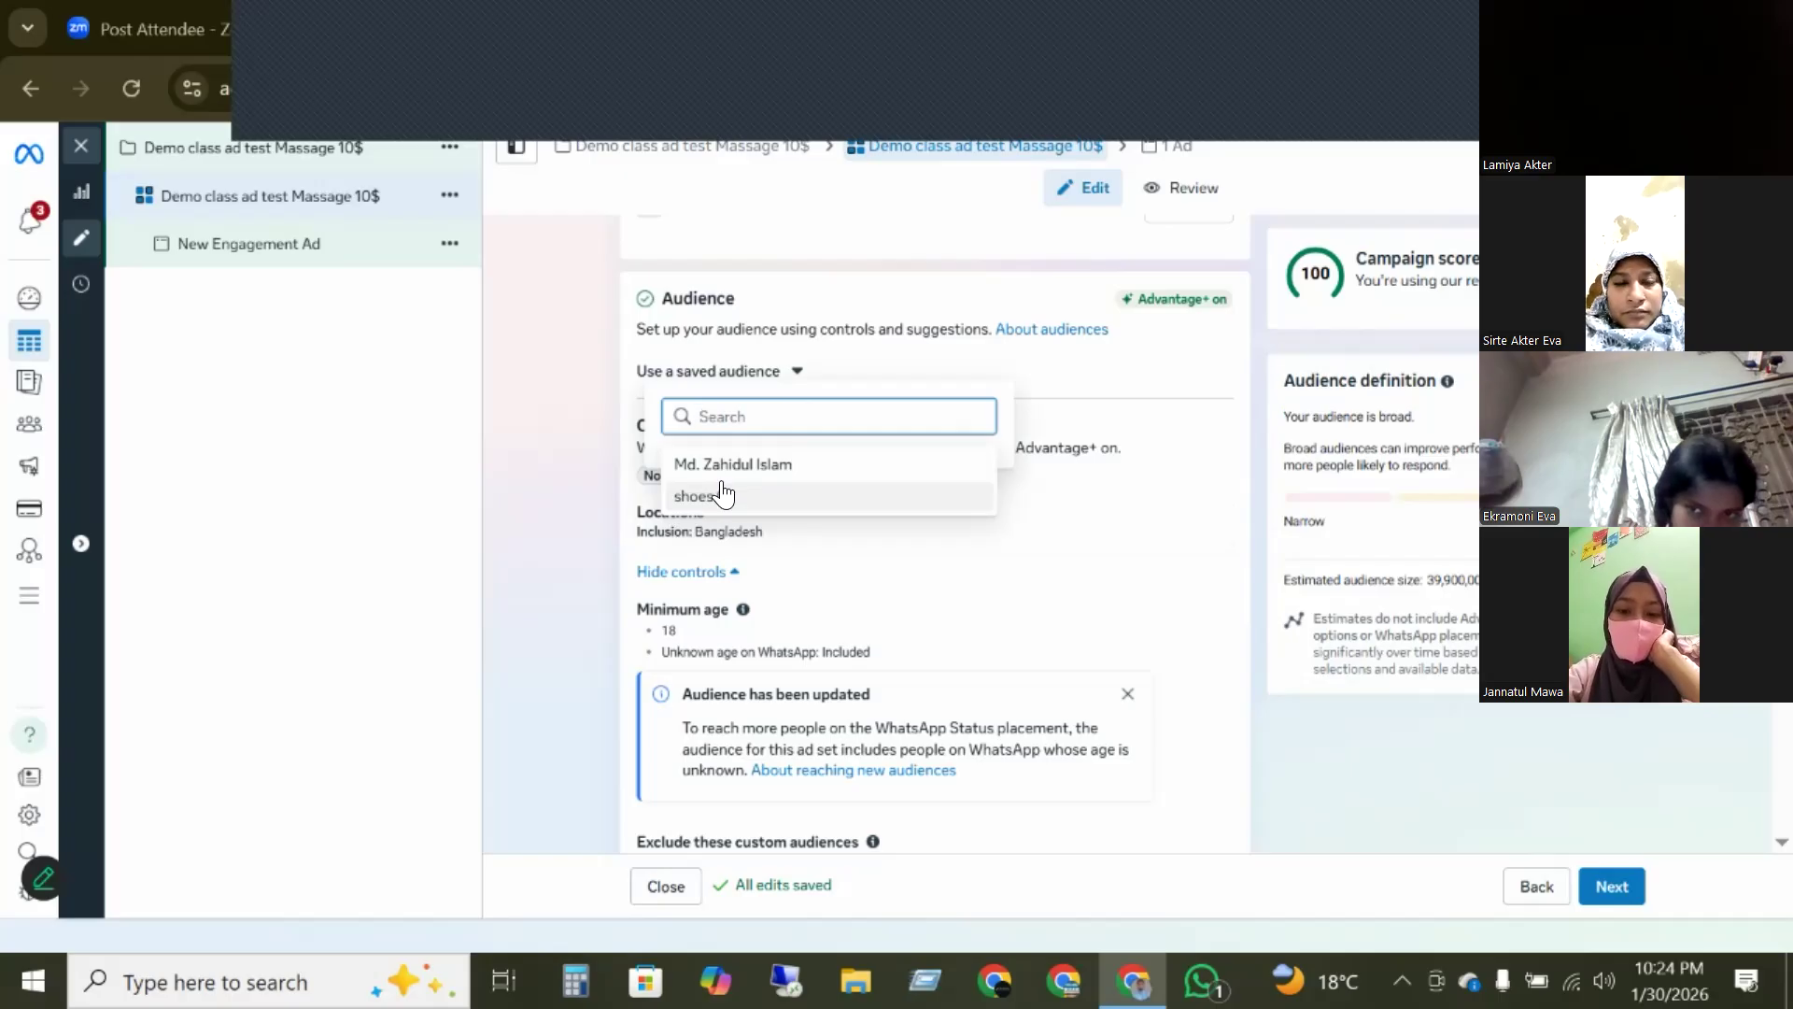
click(715, 375)
click(871, 481)
scroll(869, 478, down, 2)
scroll(876, 392, up, 2)
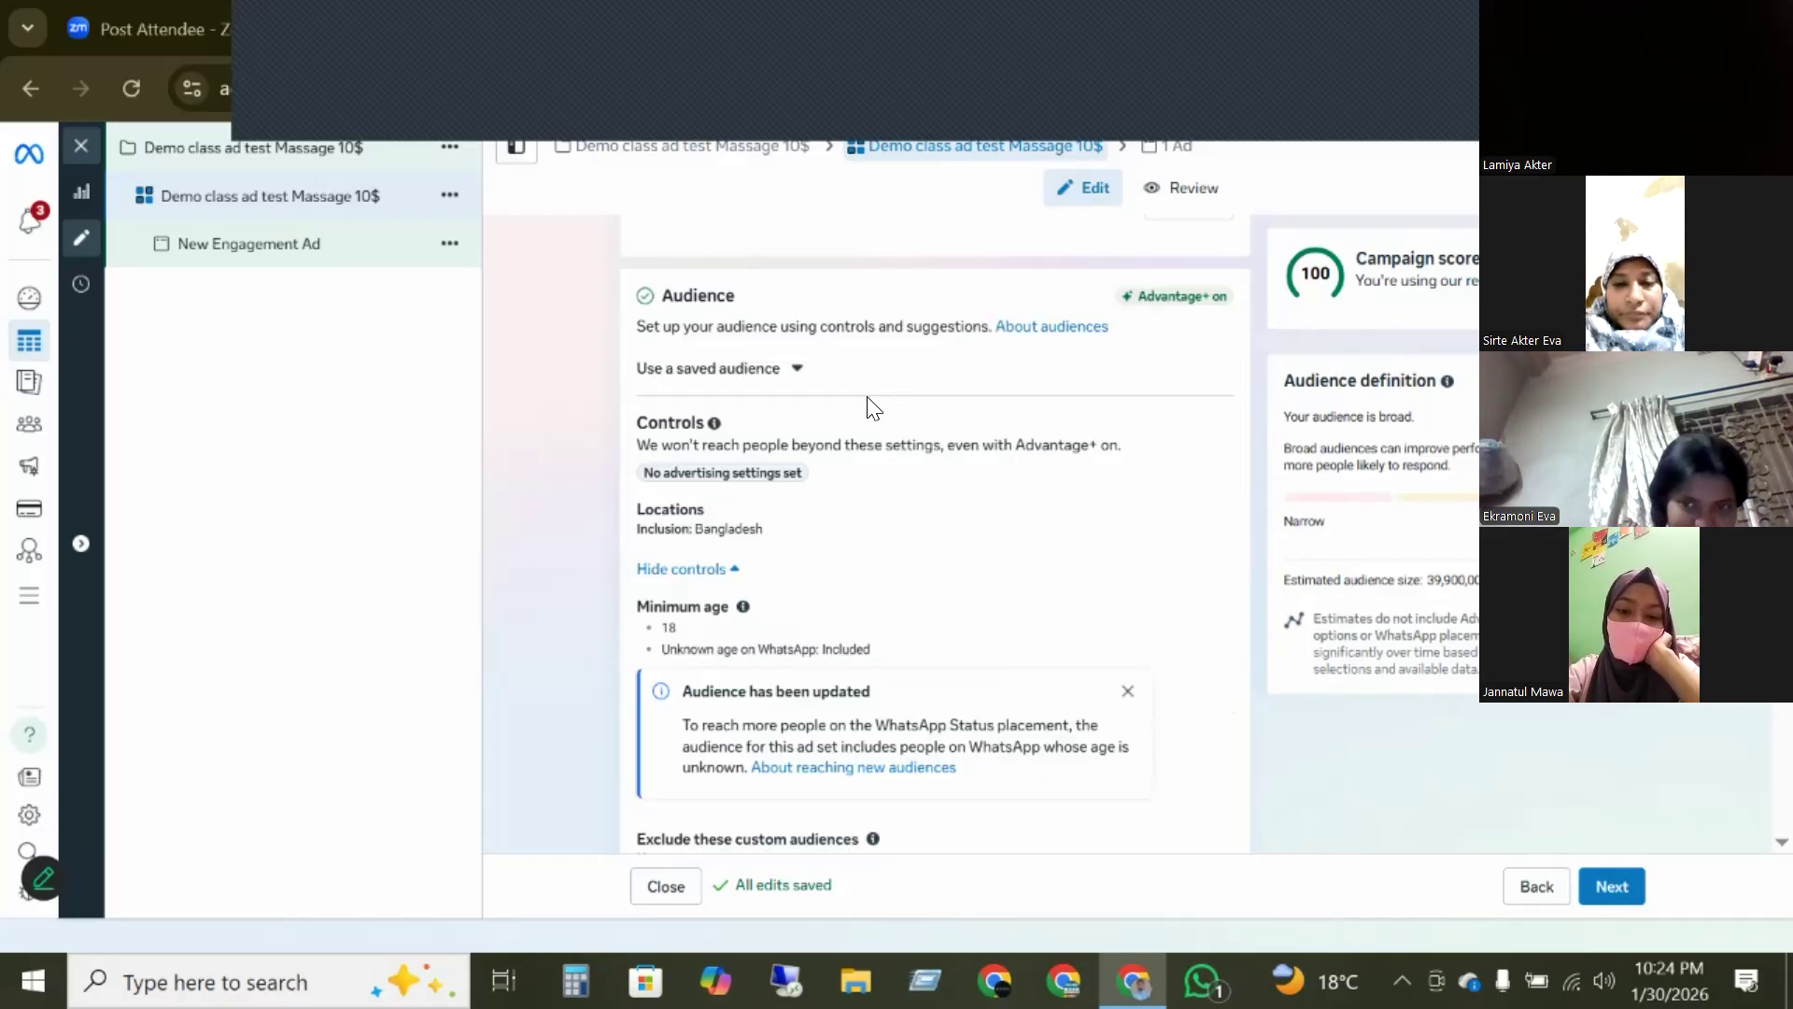
- Open the audience Locations control and change the included location to the city Dhaka, Dhaka Division, Bangladesh
click(1219, 526)
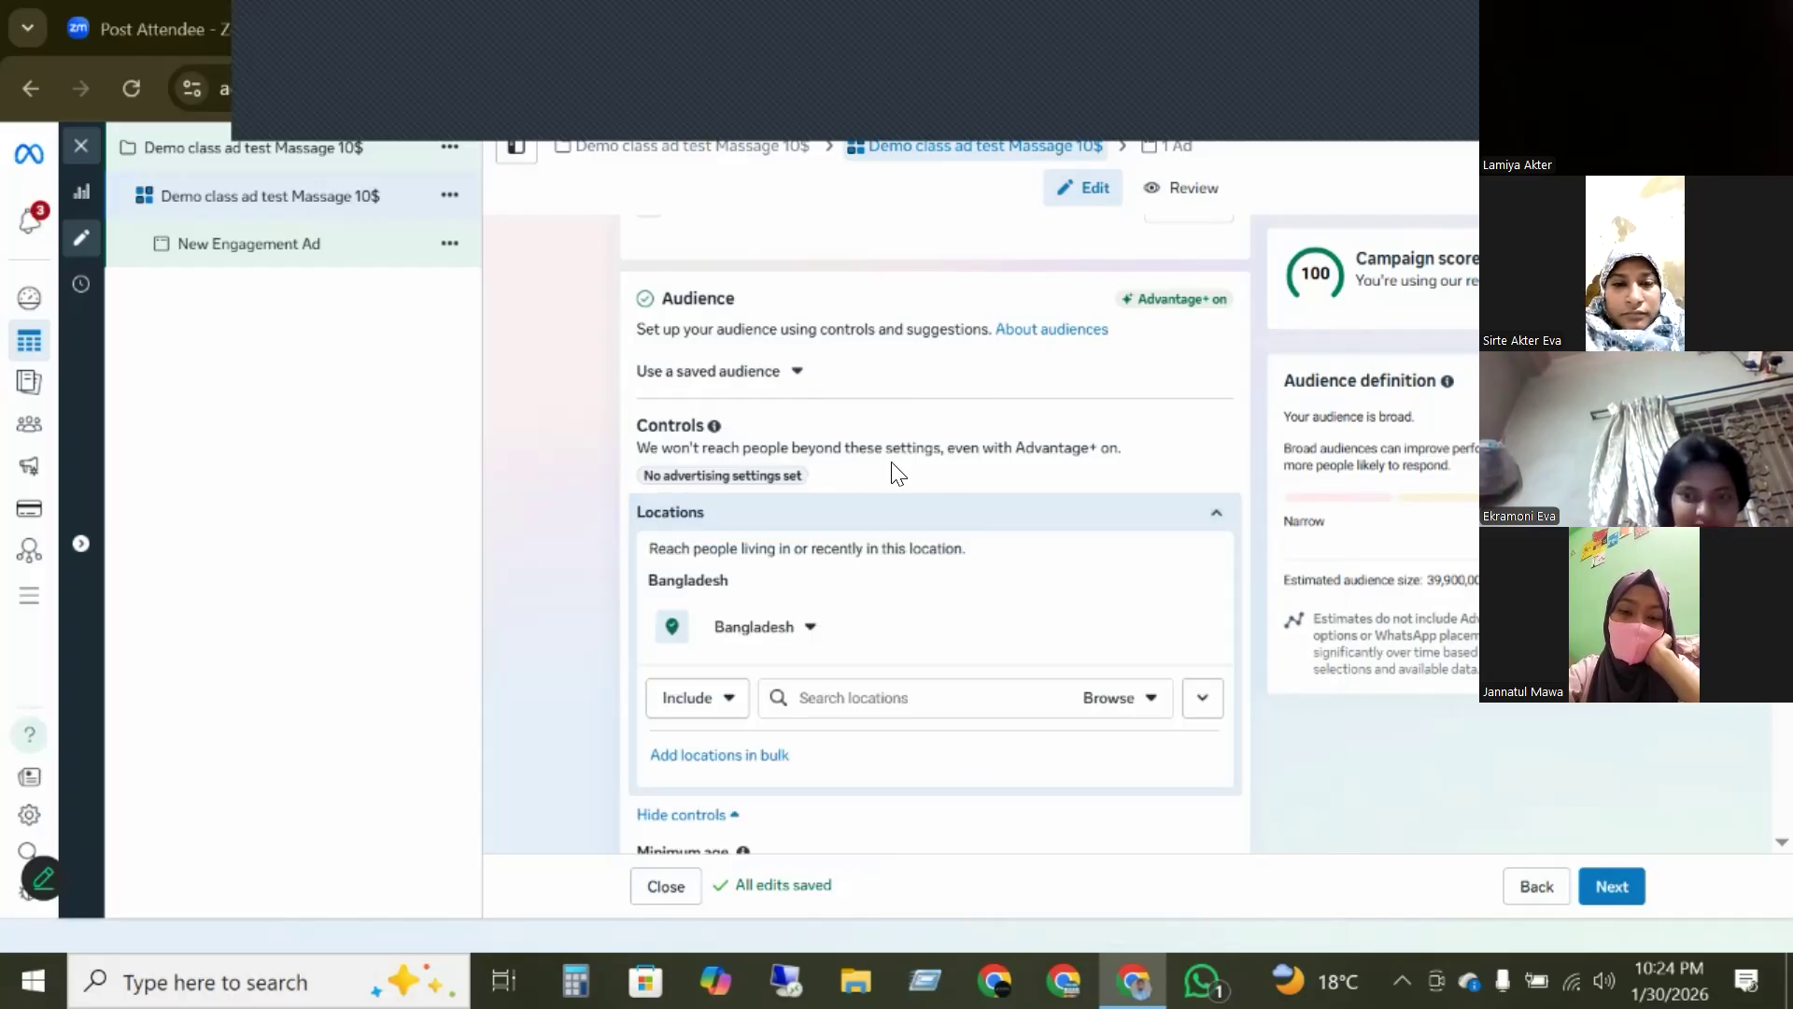
scroll(743, 379, down, 2)
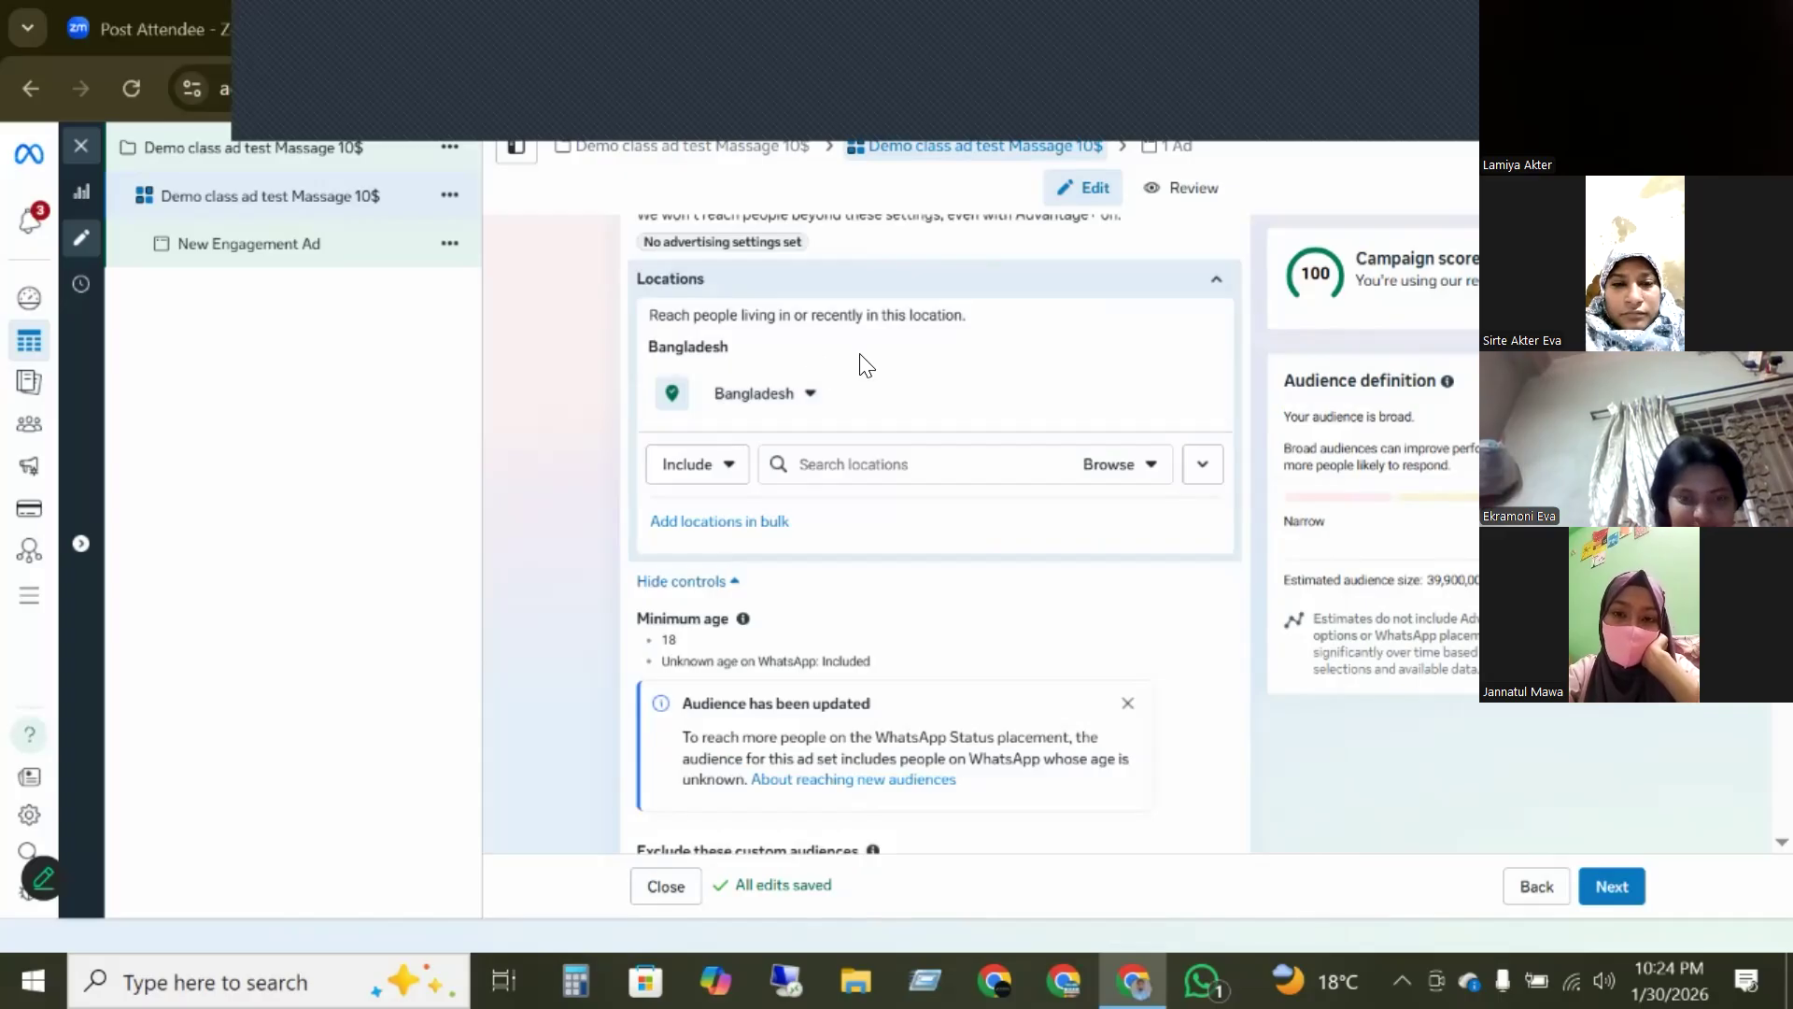
click(836, 461)
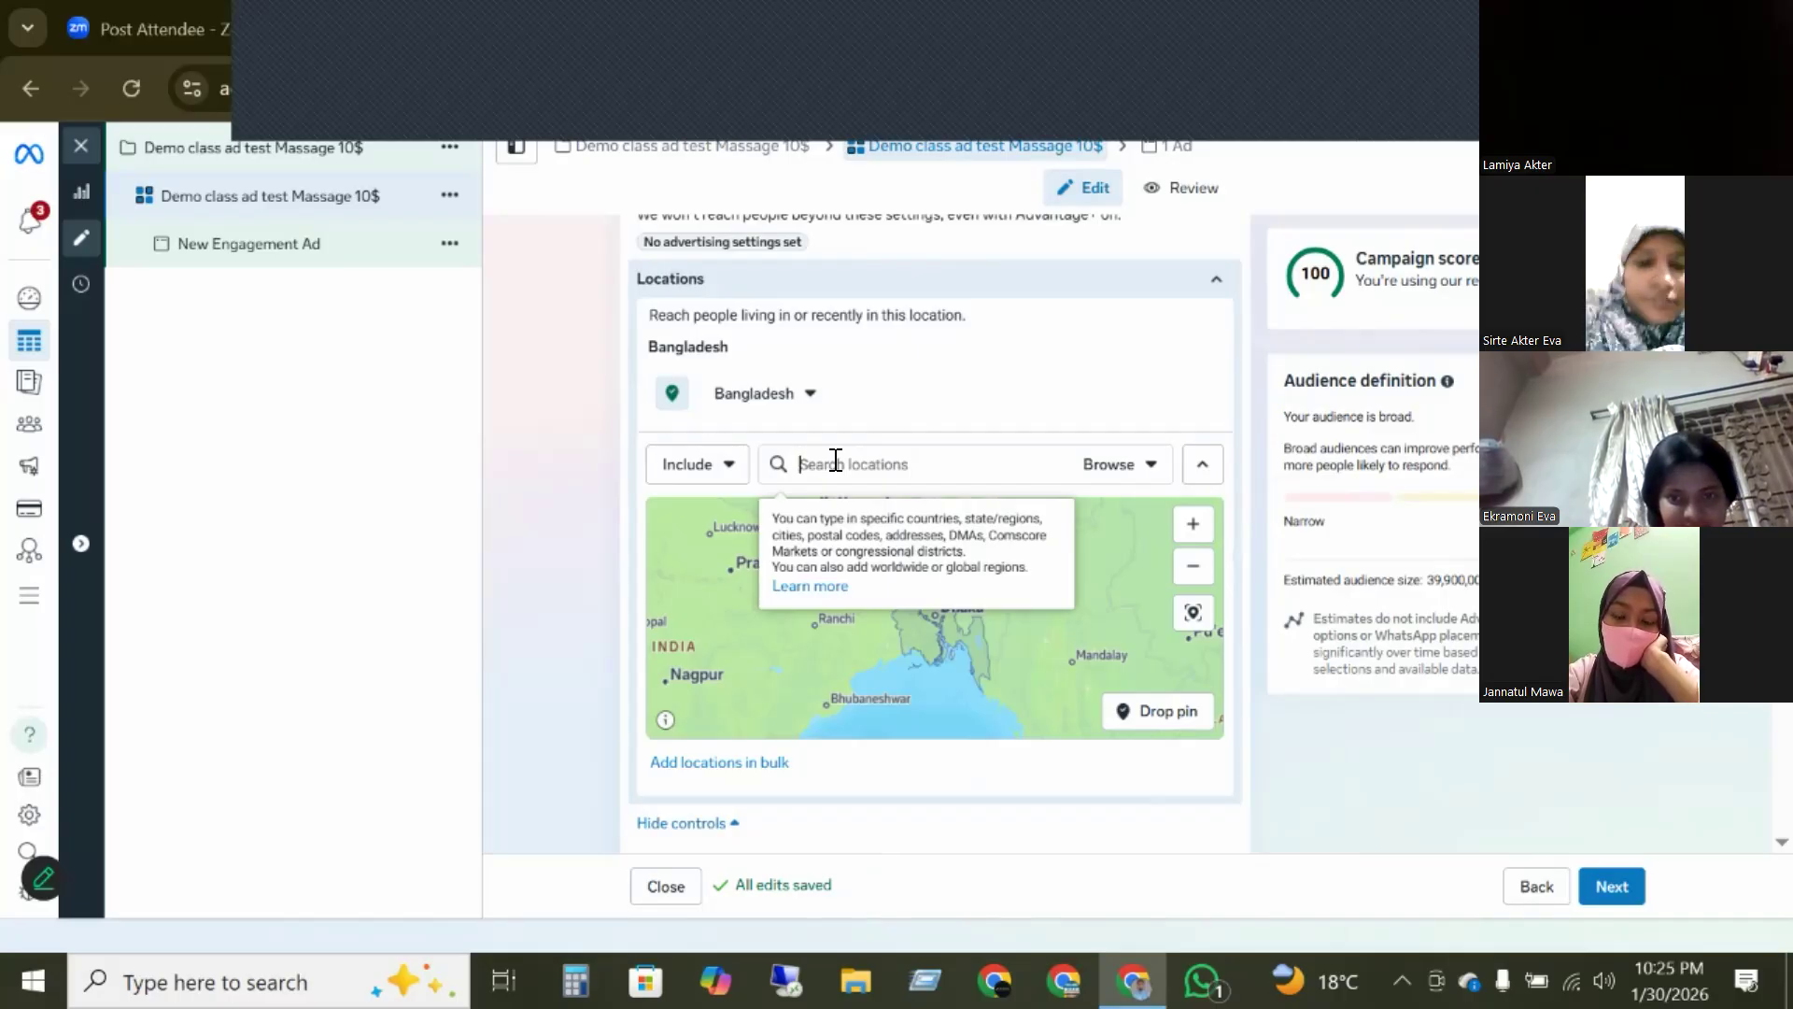
text(dhaka)
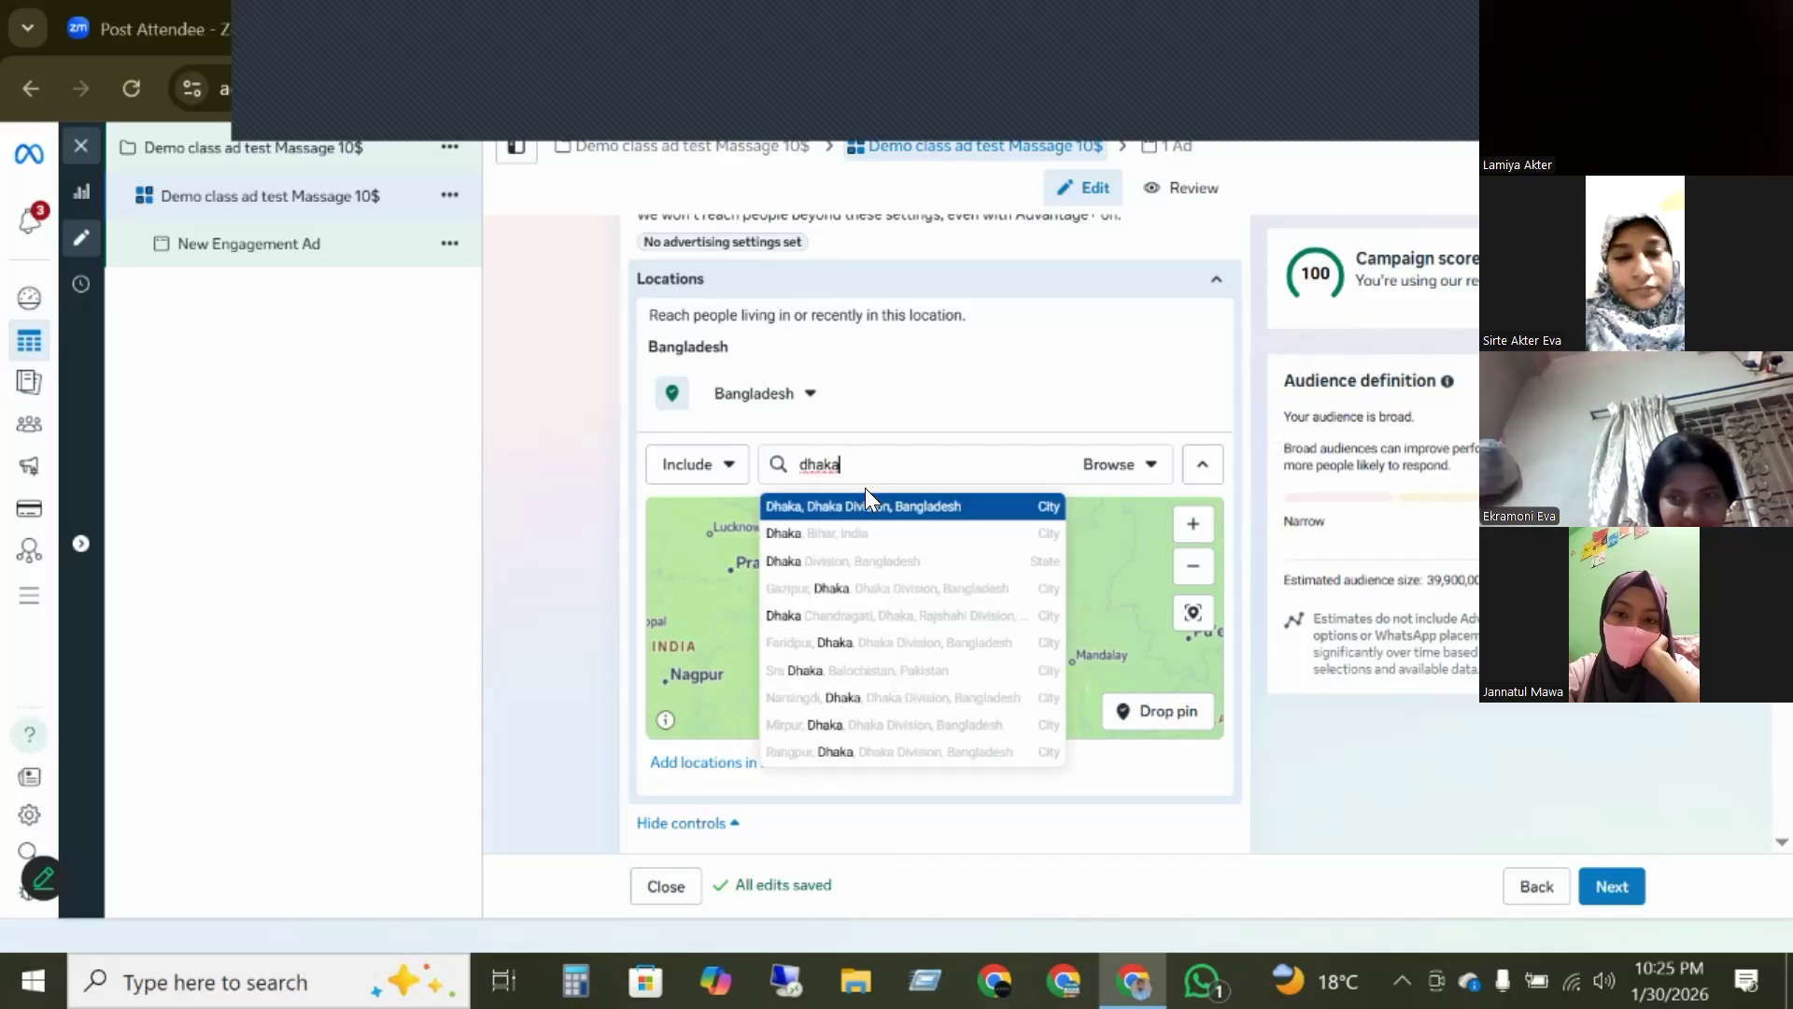
click(909, 511)
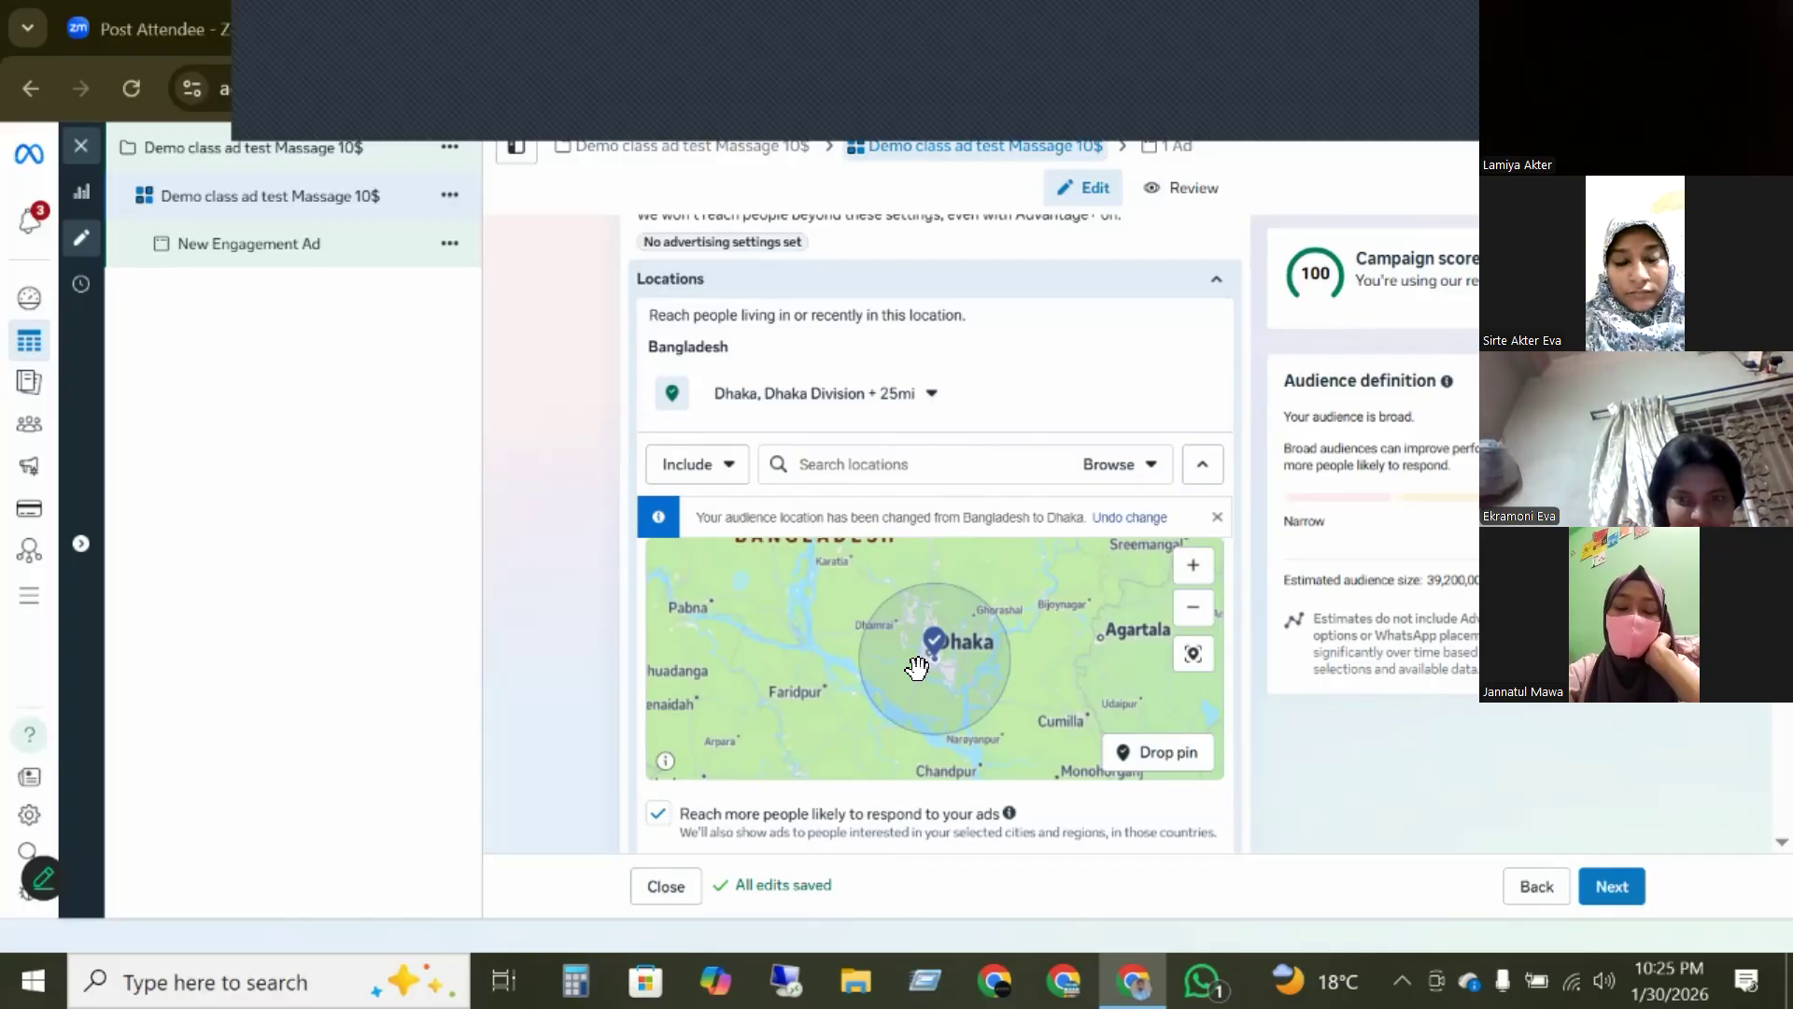
- Set the cities-within-radius distance around Dhaka to 50 mi
click(931, 404)
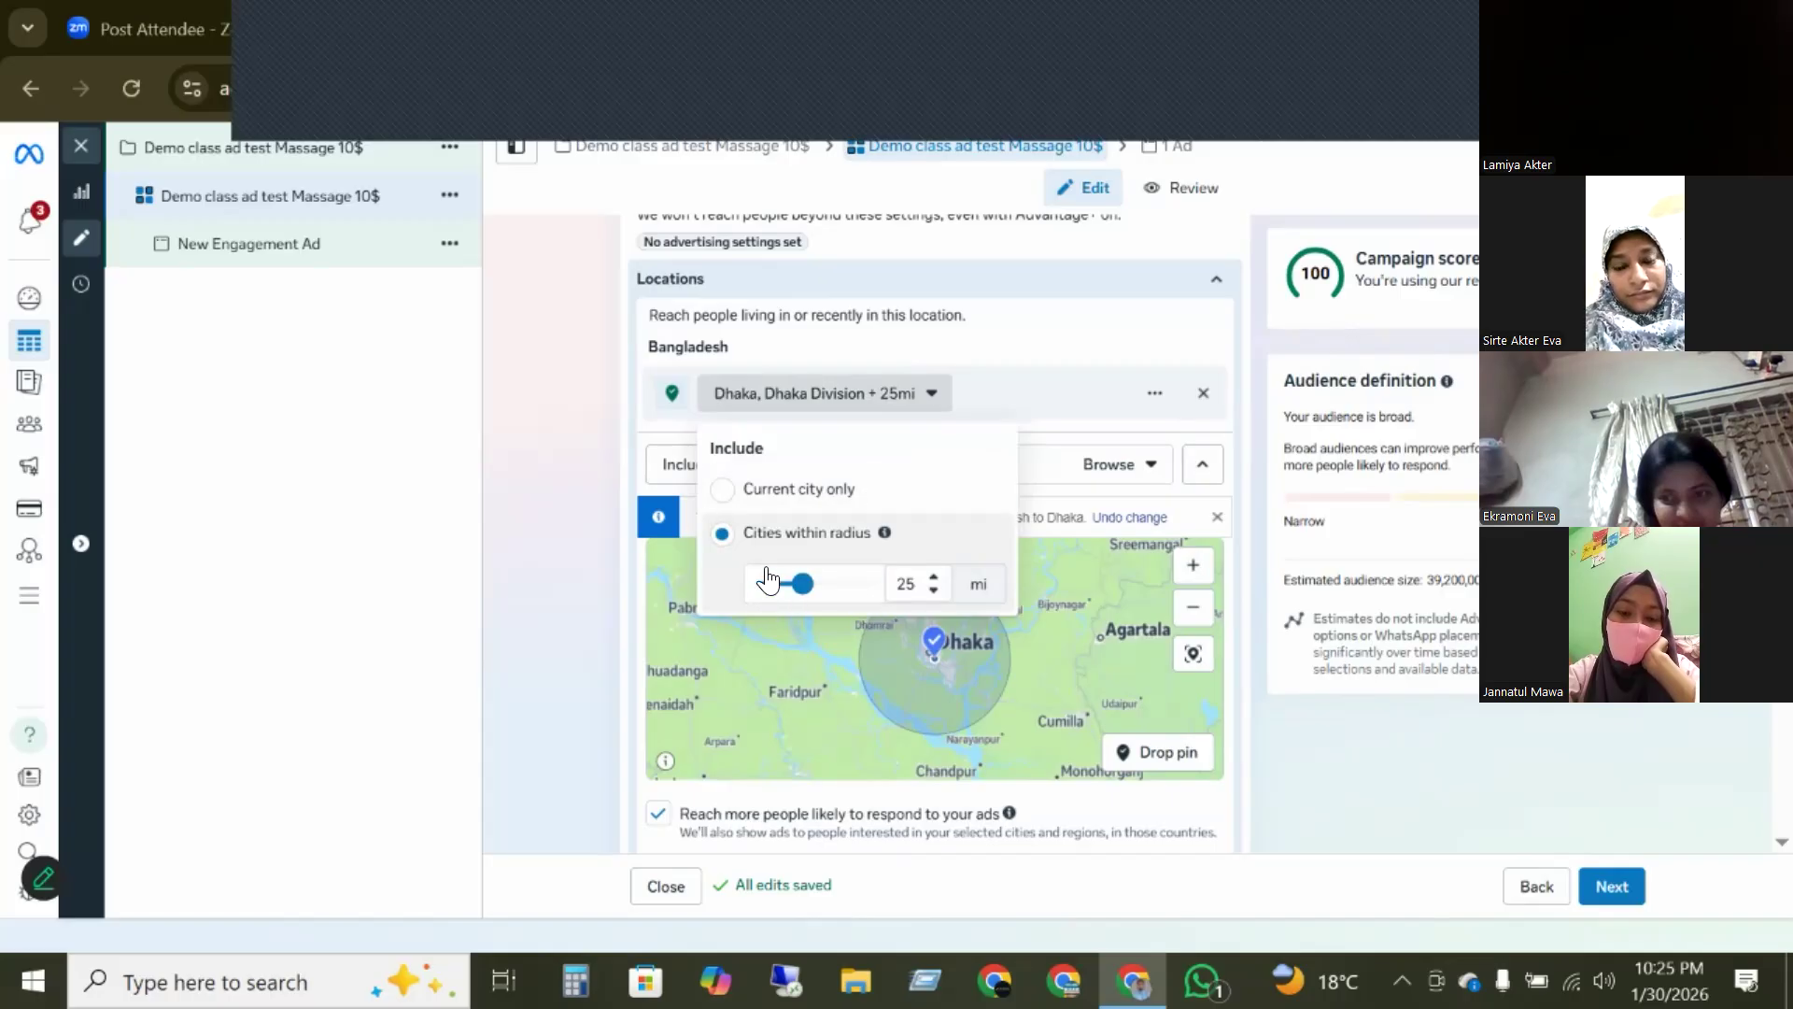
drag(798, 589, 886, 588)
click(964, 642)
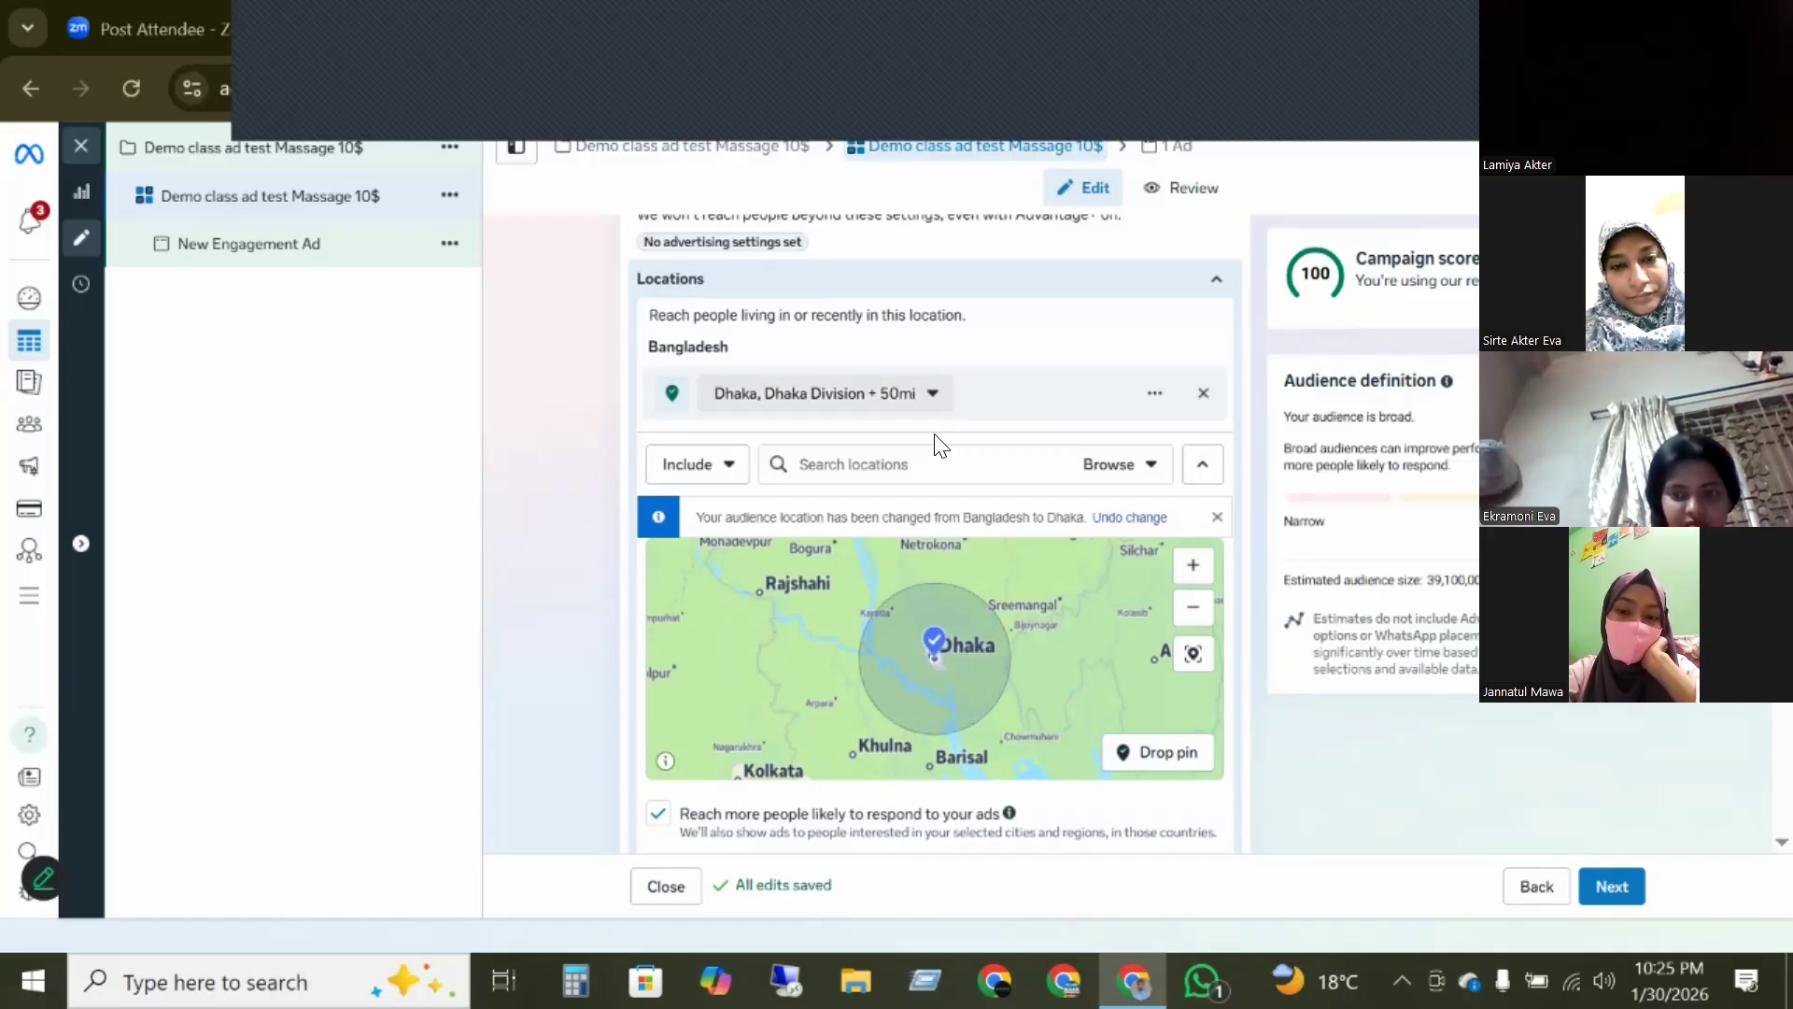
- Add Barisal Division, Bangladesh as another included audience location
click(851, 471)
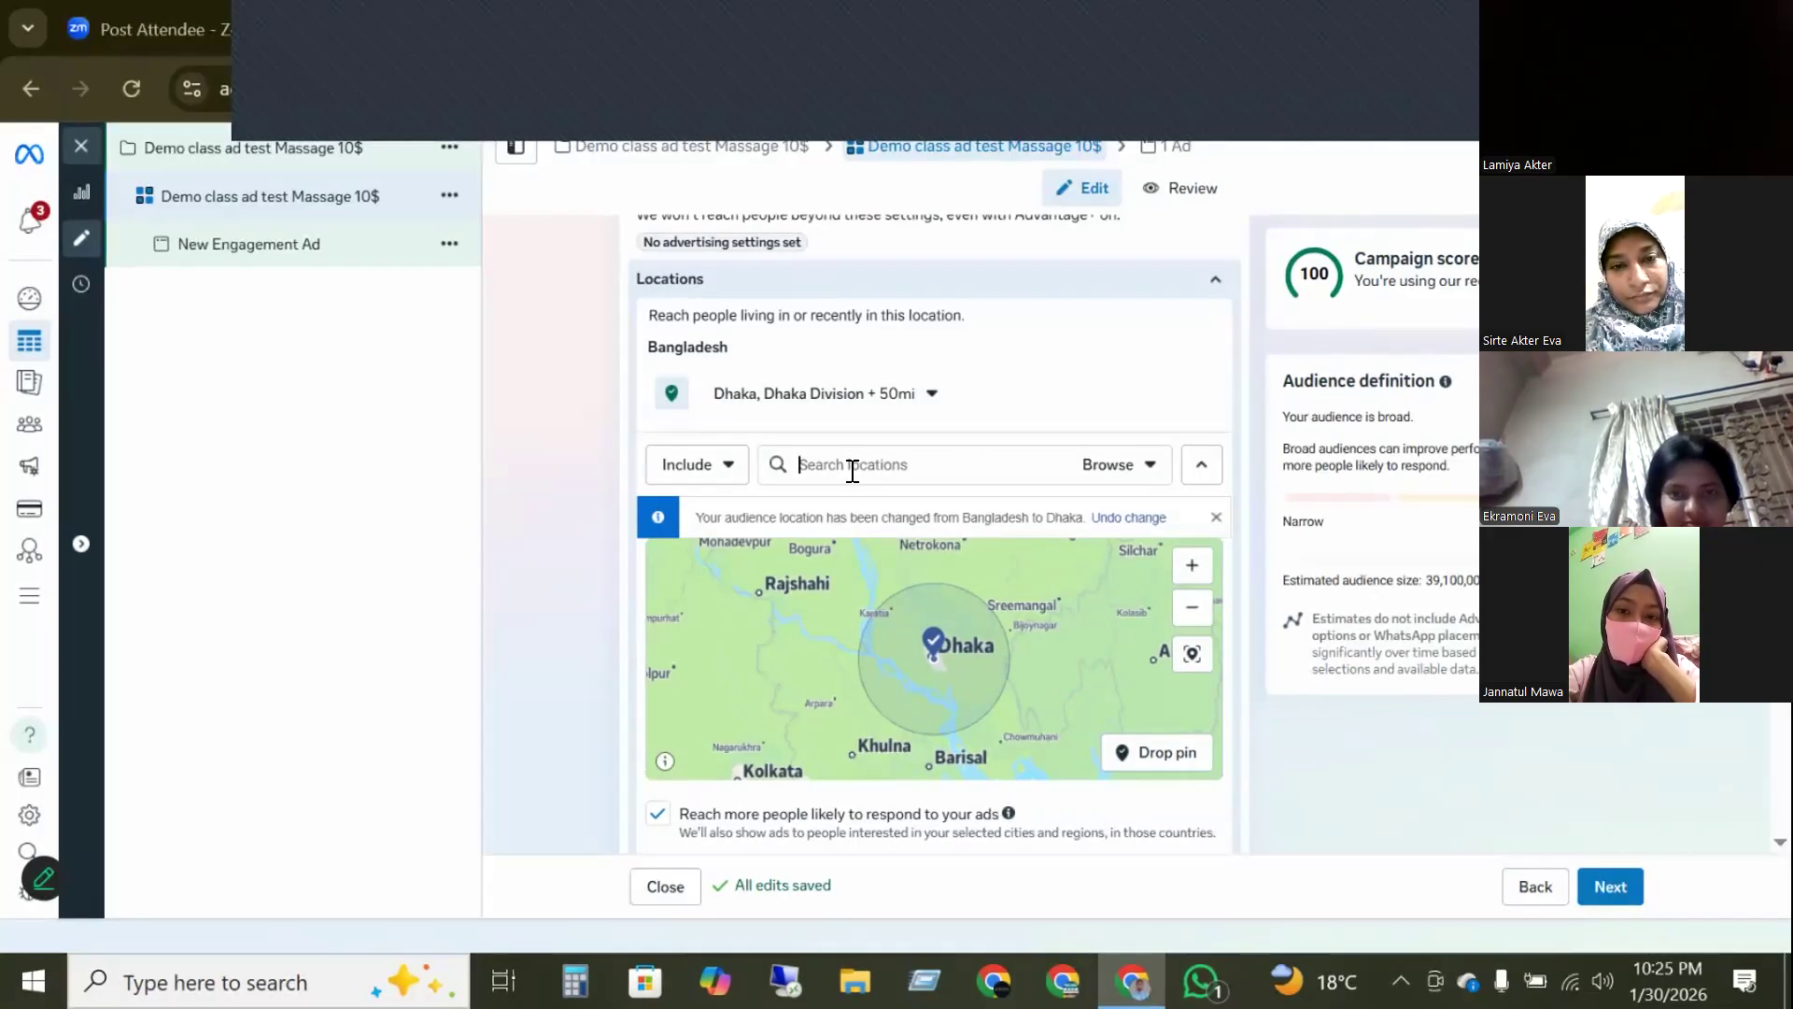
text(bari)
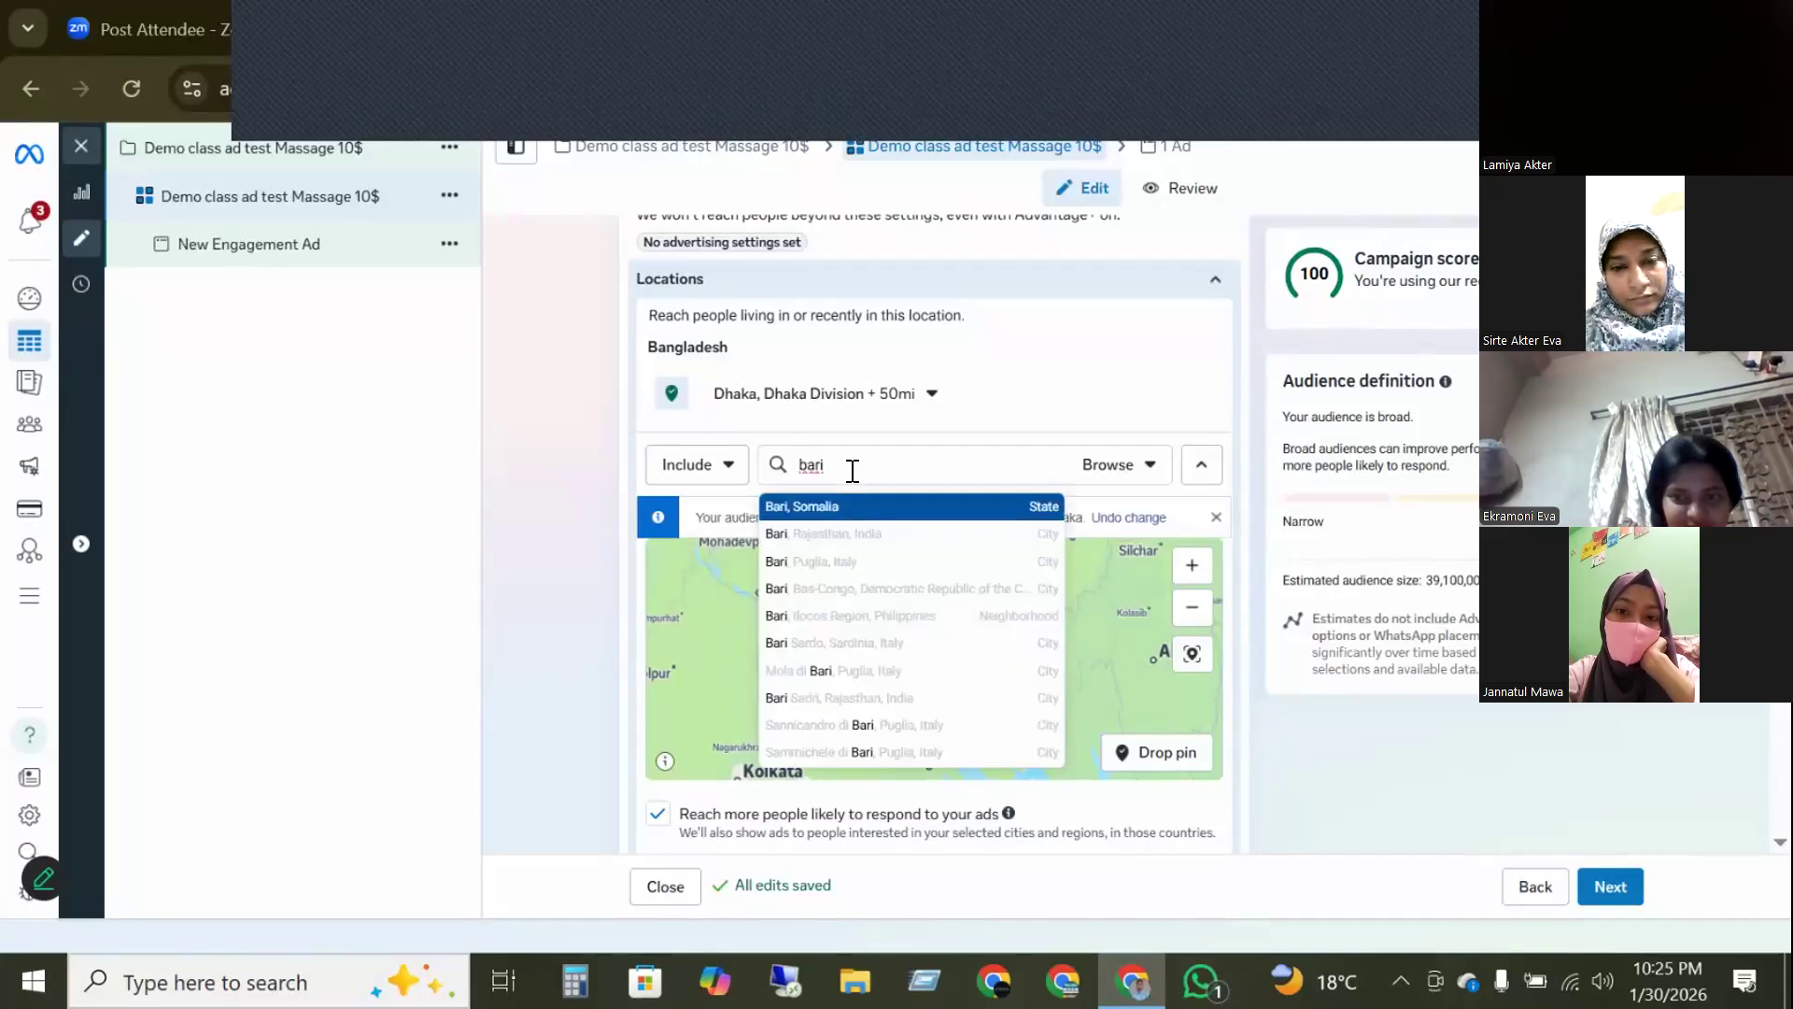
text(sha)
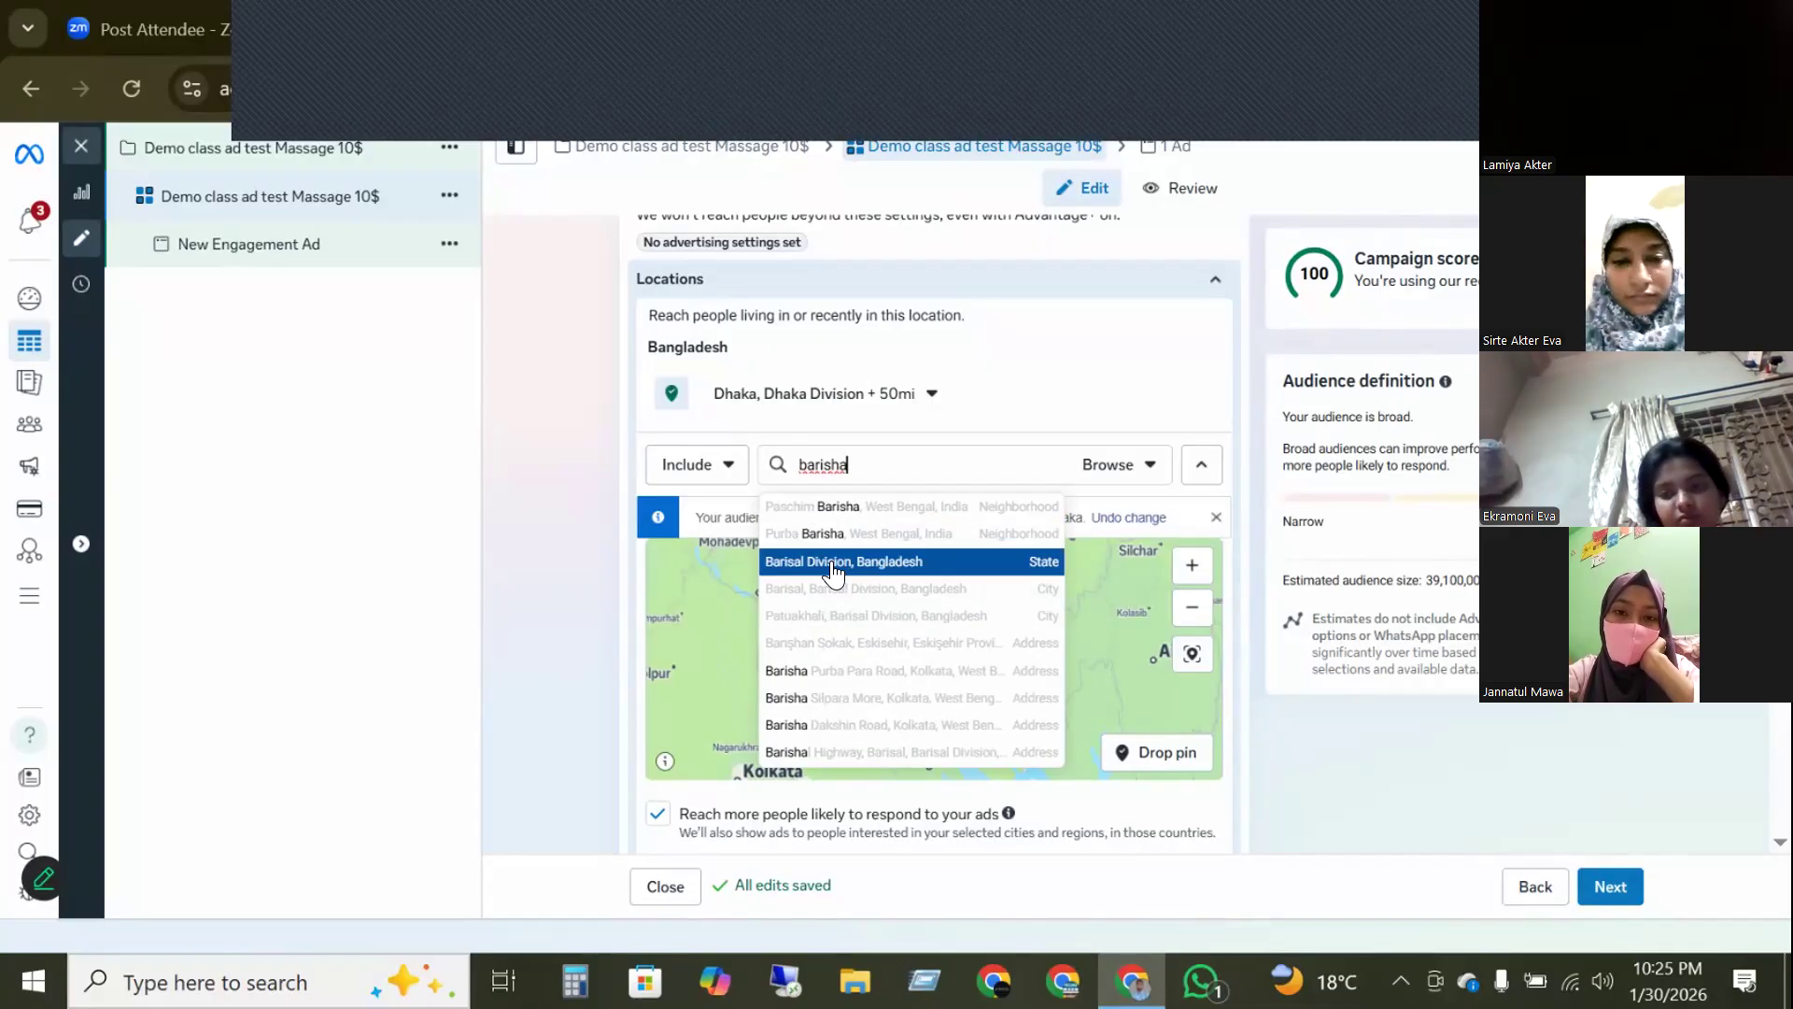
click(831, 564)
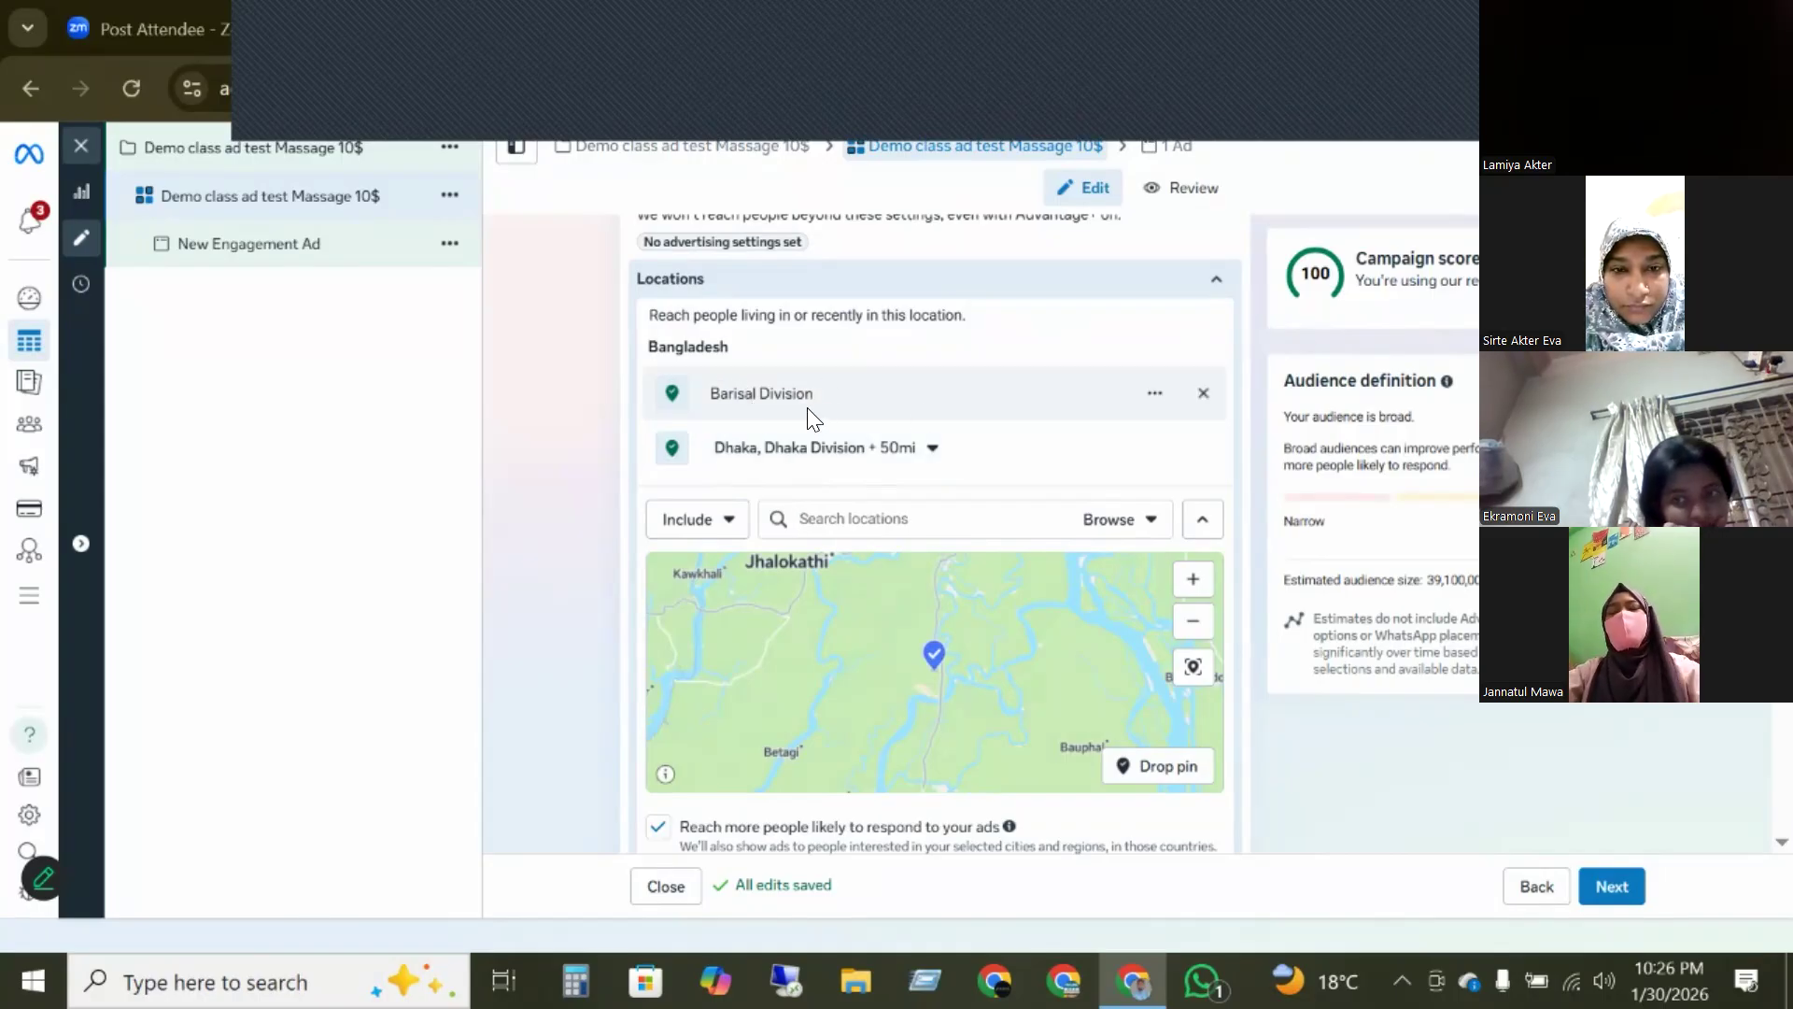
- Search the audience locations for "tangil" and clear the search text
click(873, 521)
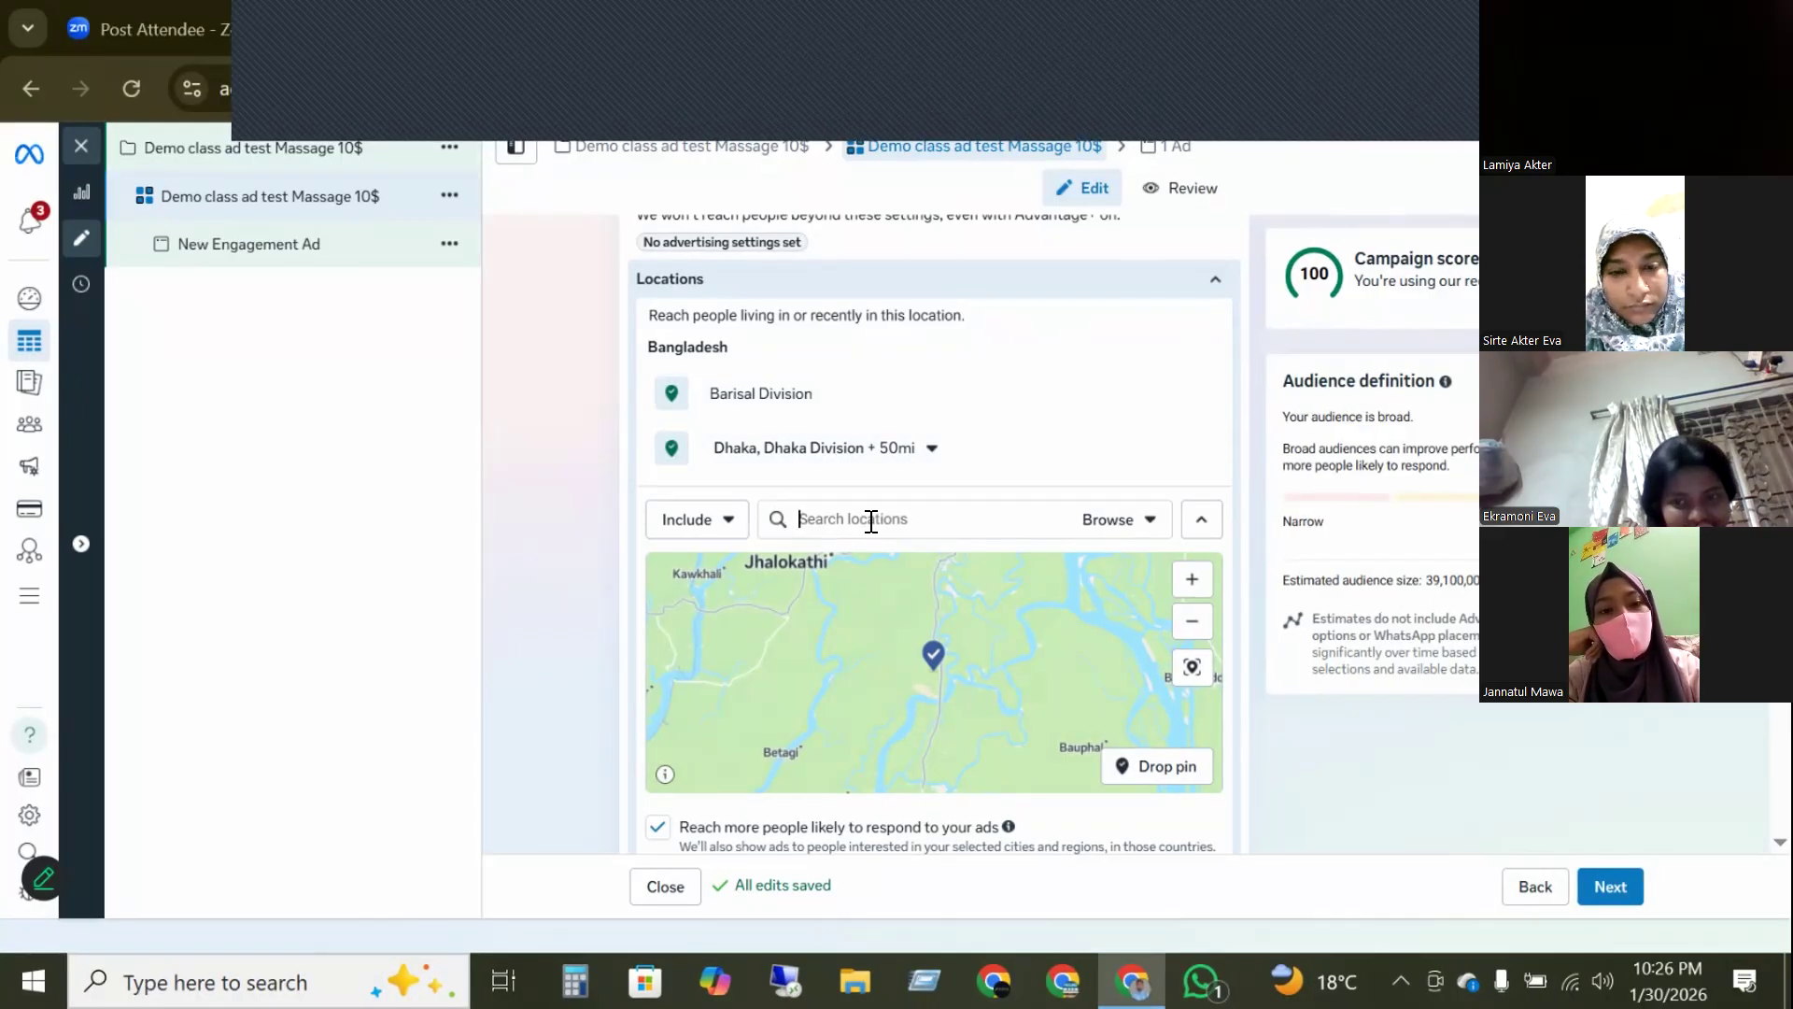
text(tangil)
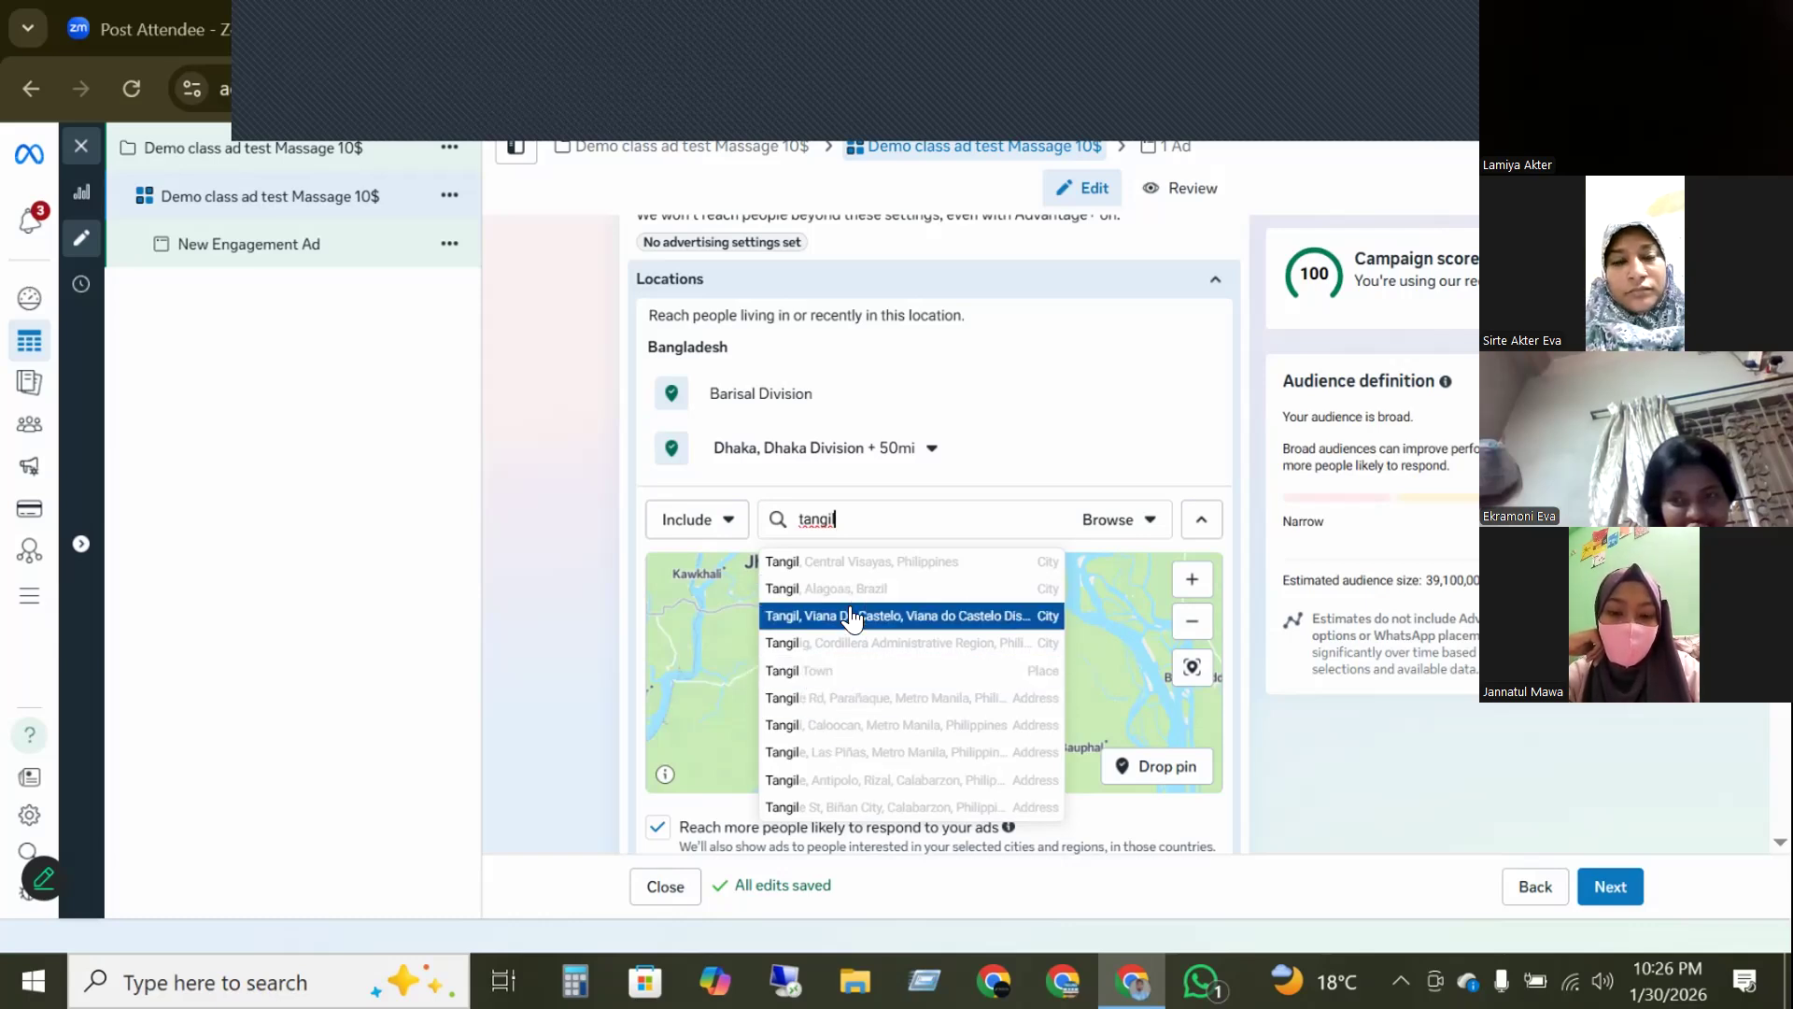
double_click(855, 519)
key(BackSpace)
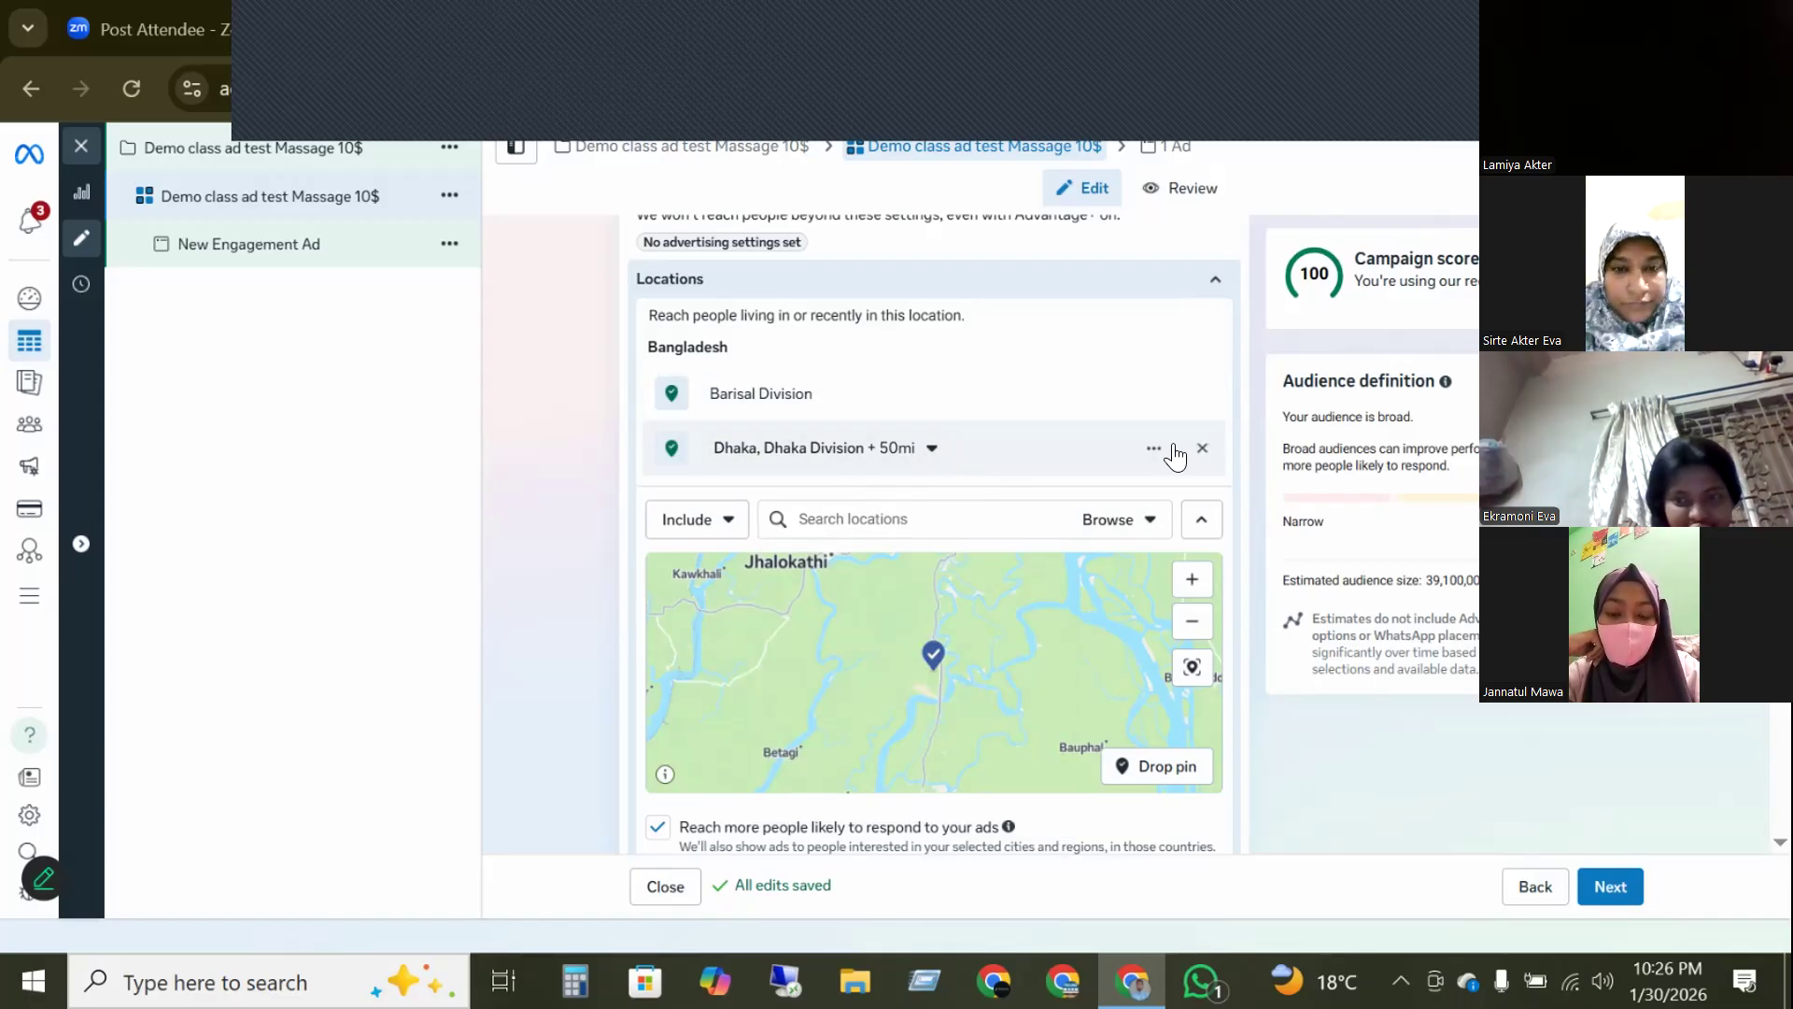
- Remove the Dhaka location, replace Barisal Division with the country Bangladesh, and close the Locations control
click(1202, 448)
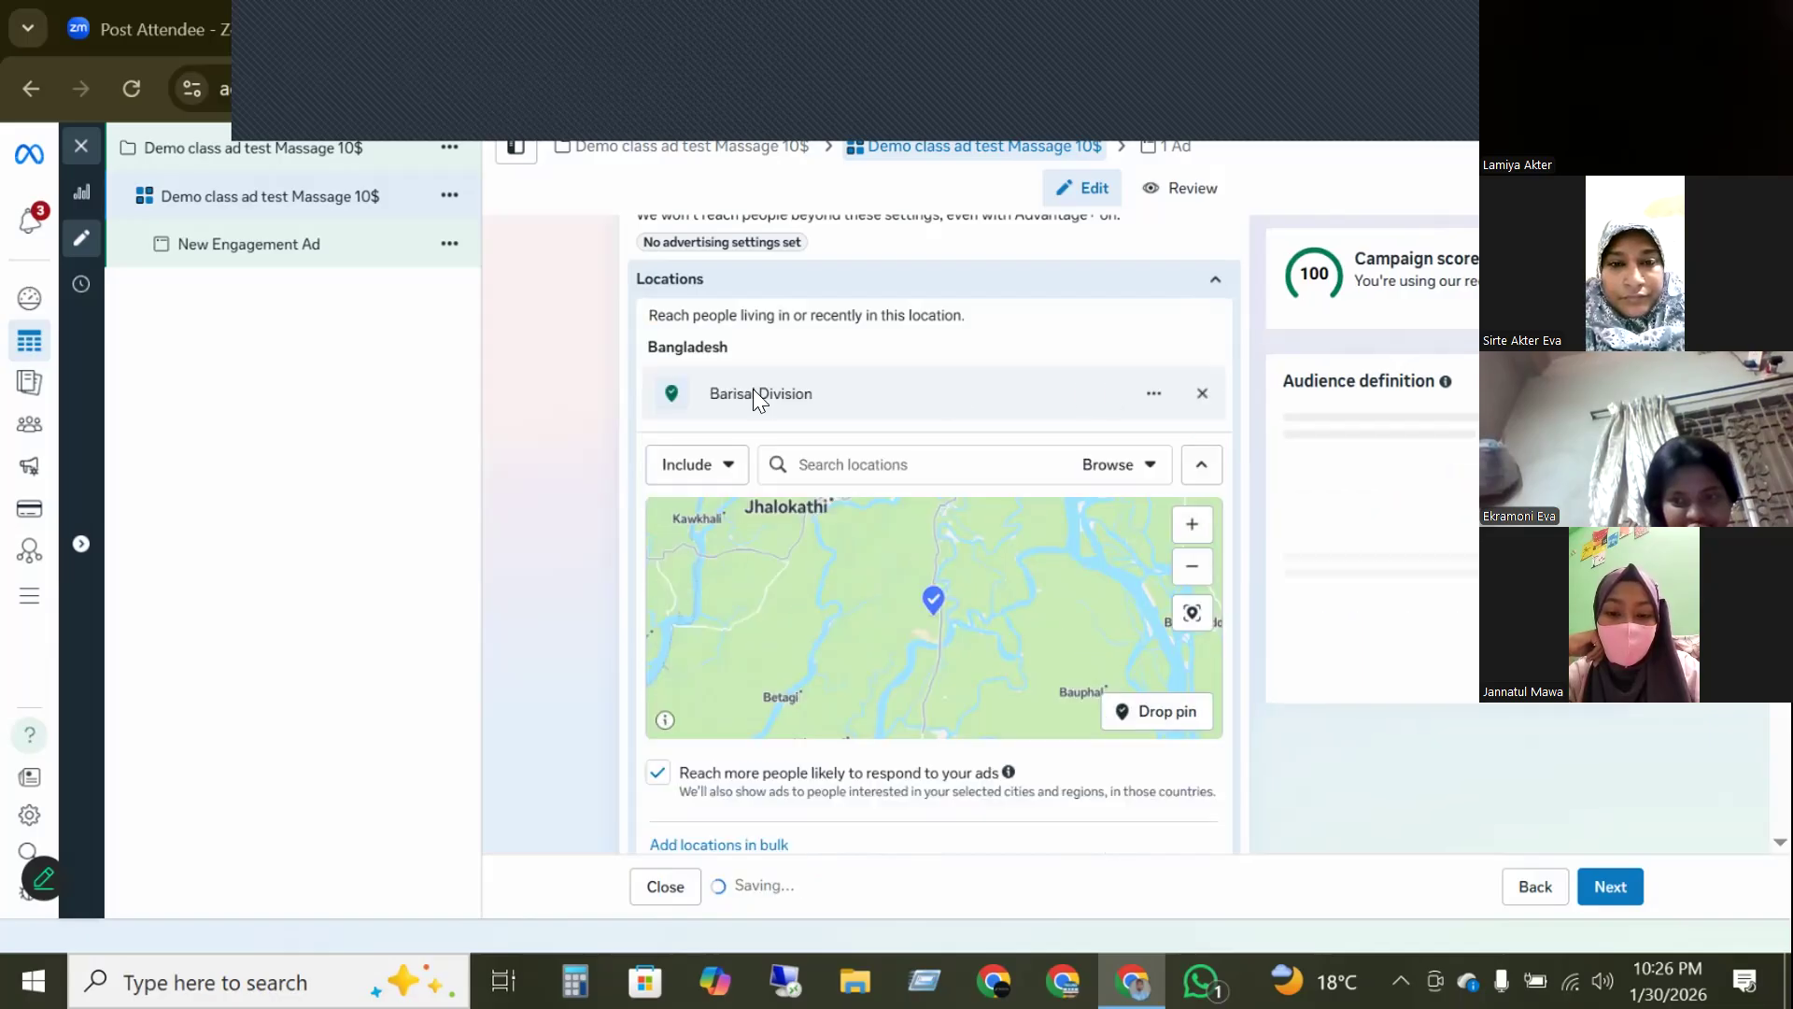
click(861, 463)
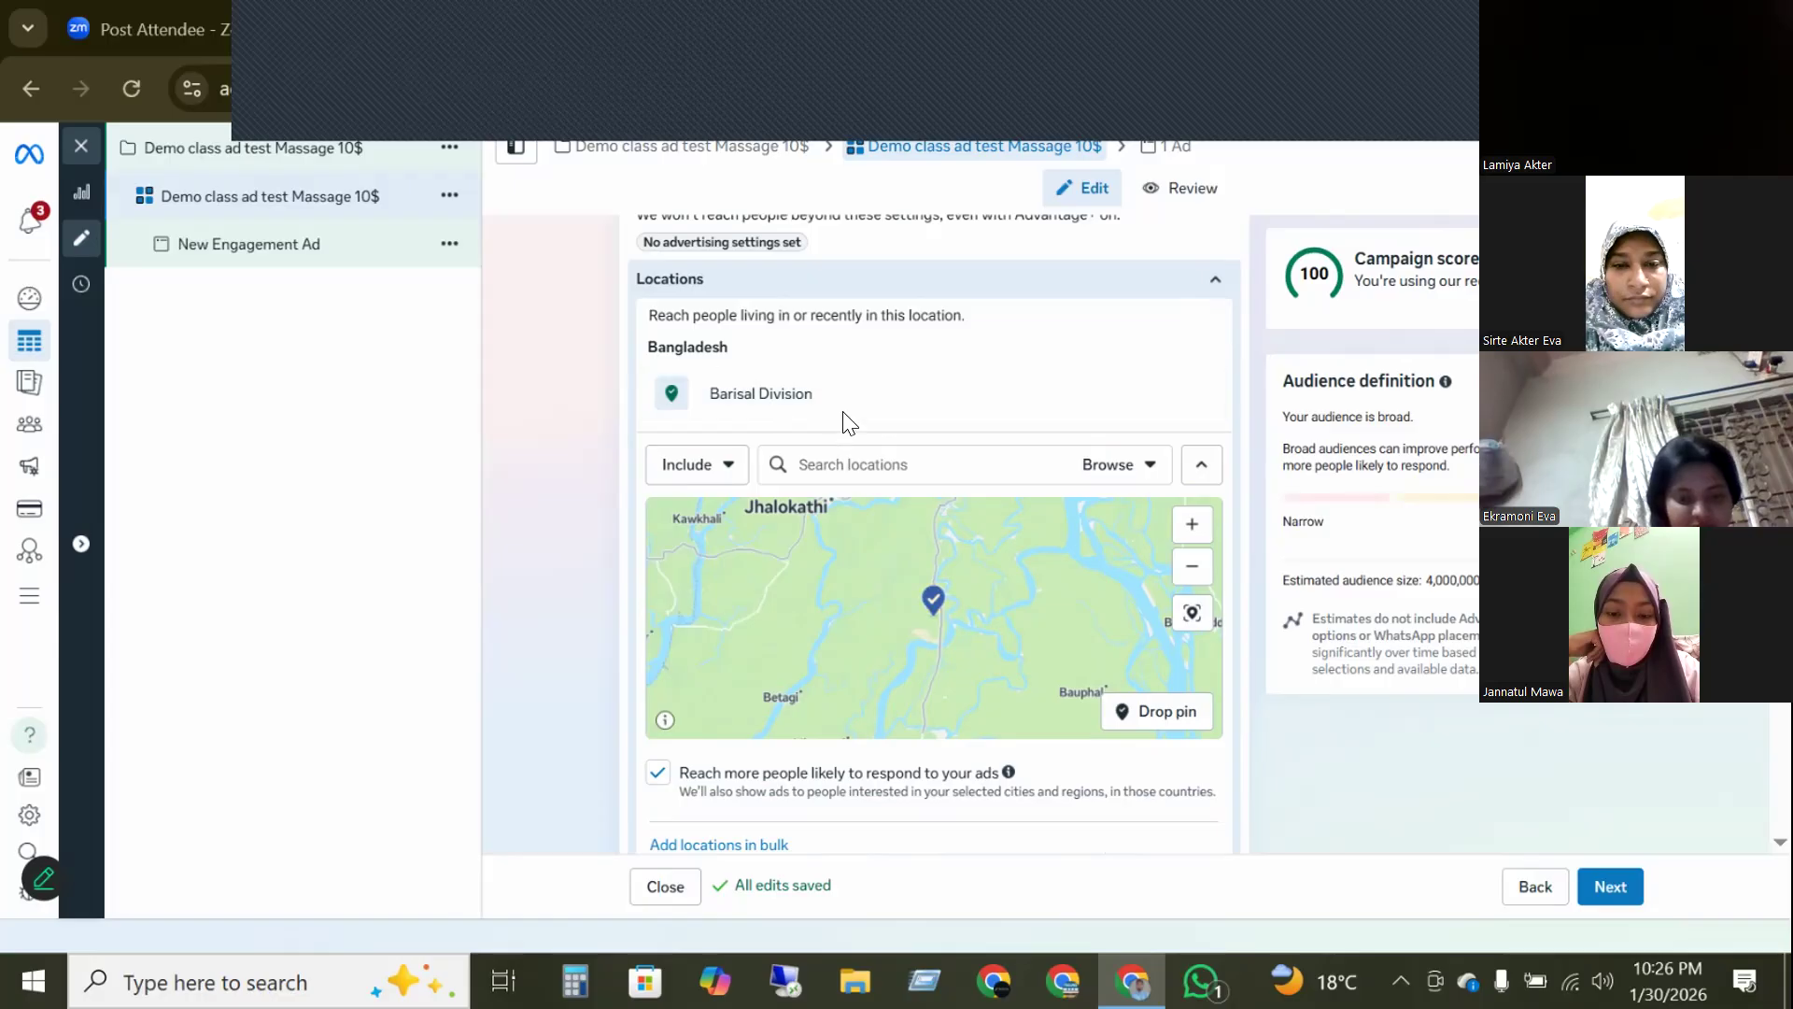
click(817, 465)
text(bangladesh)
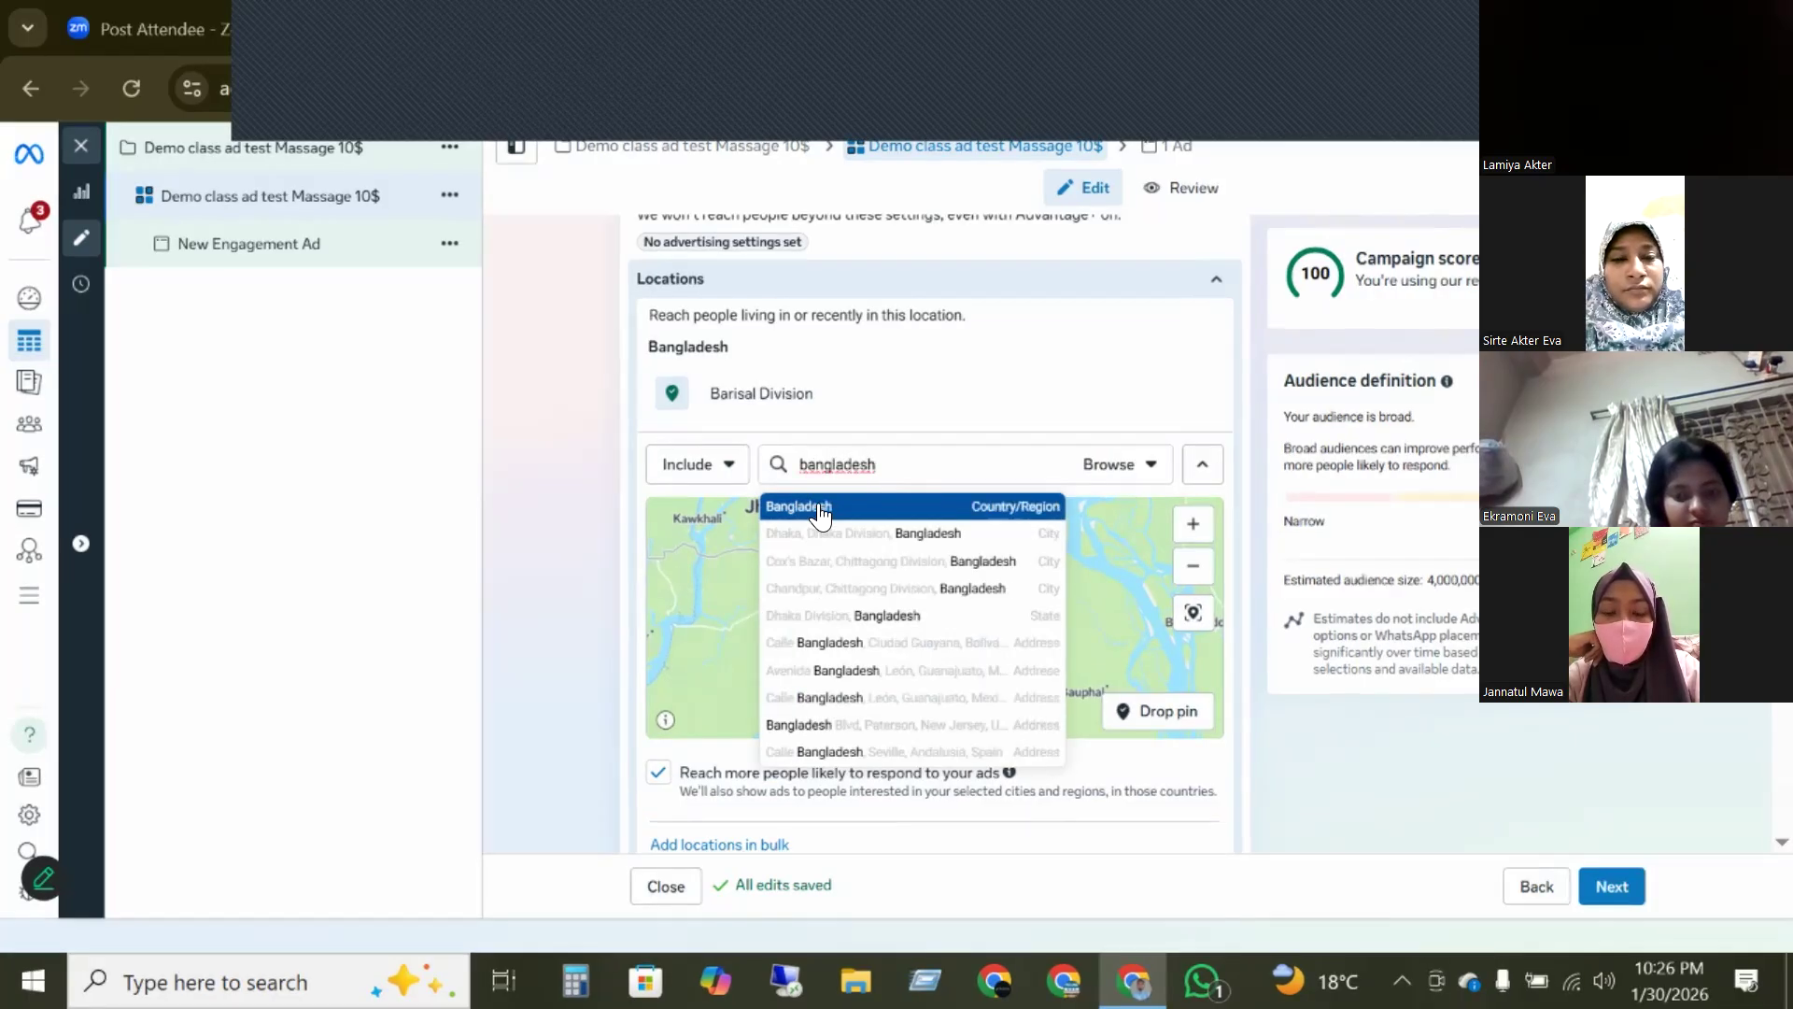
click(819, 509)
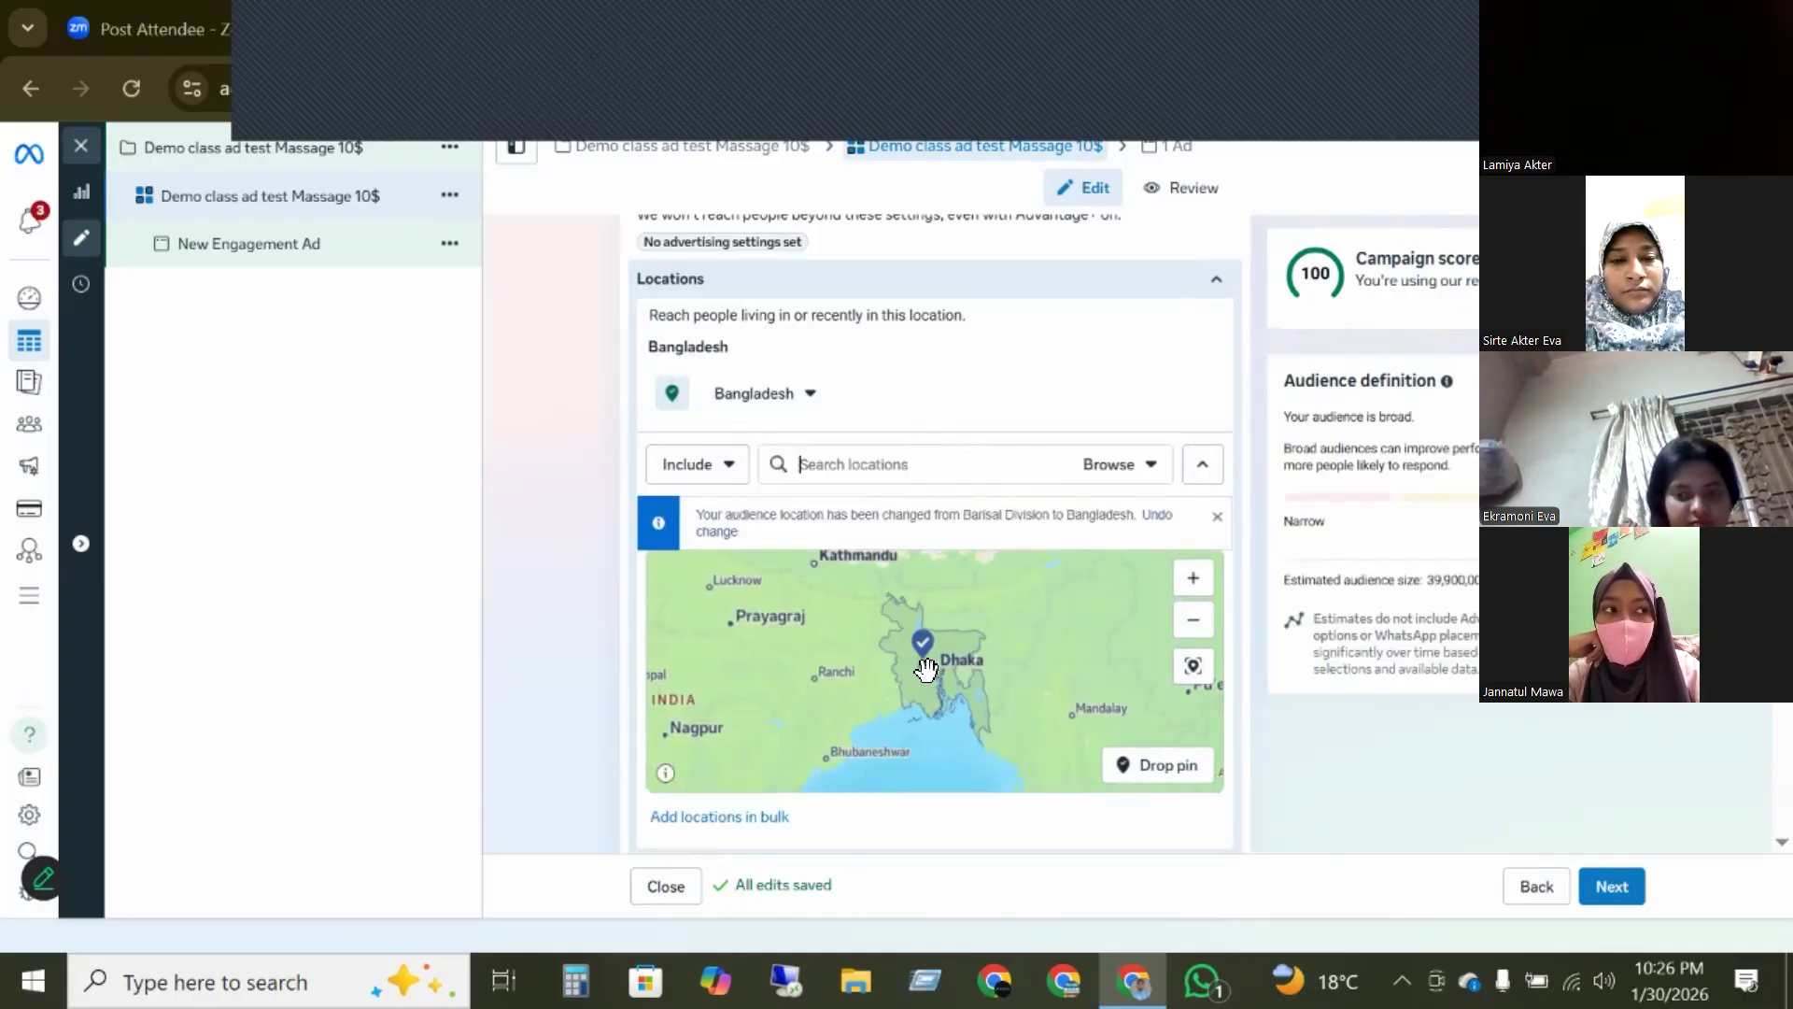
click(1216, 515)
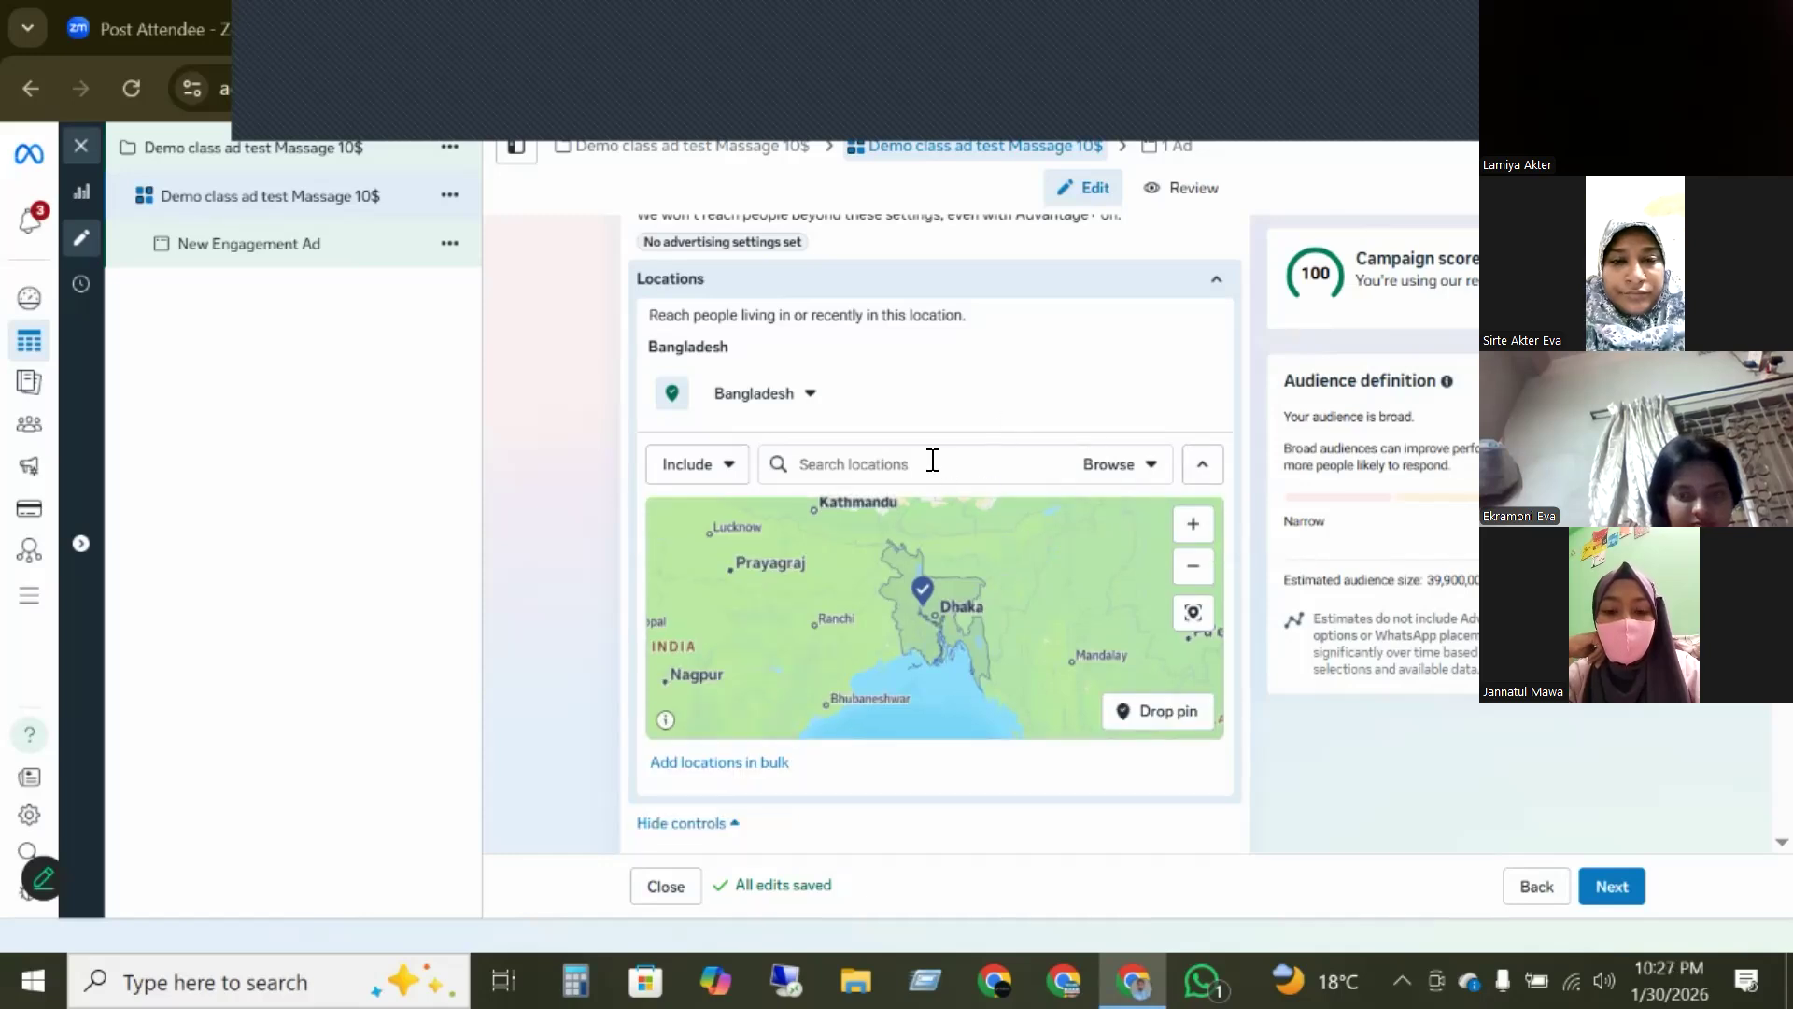
click(1214, 288)
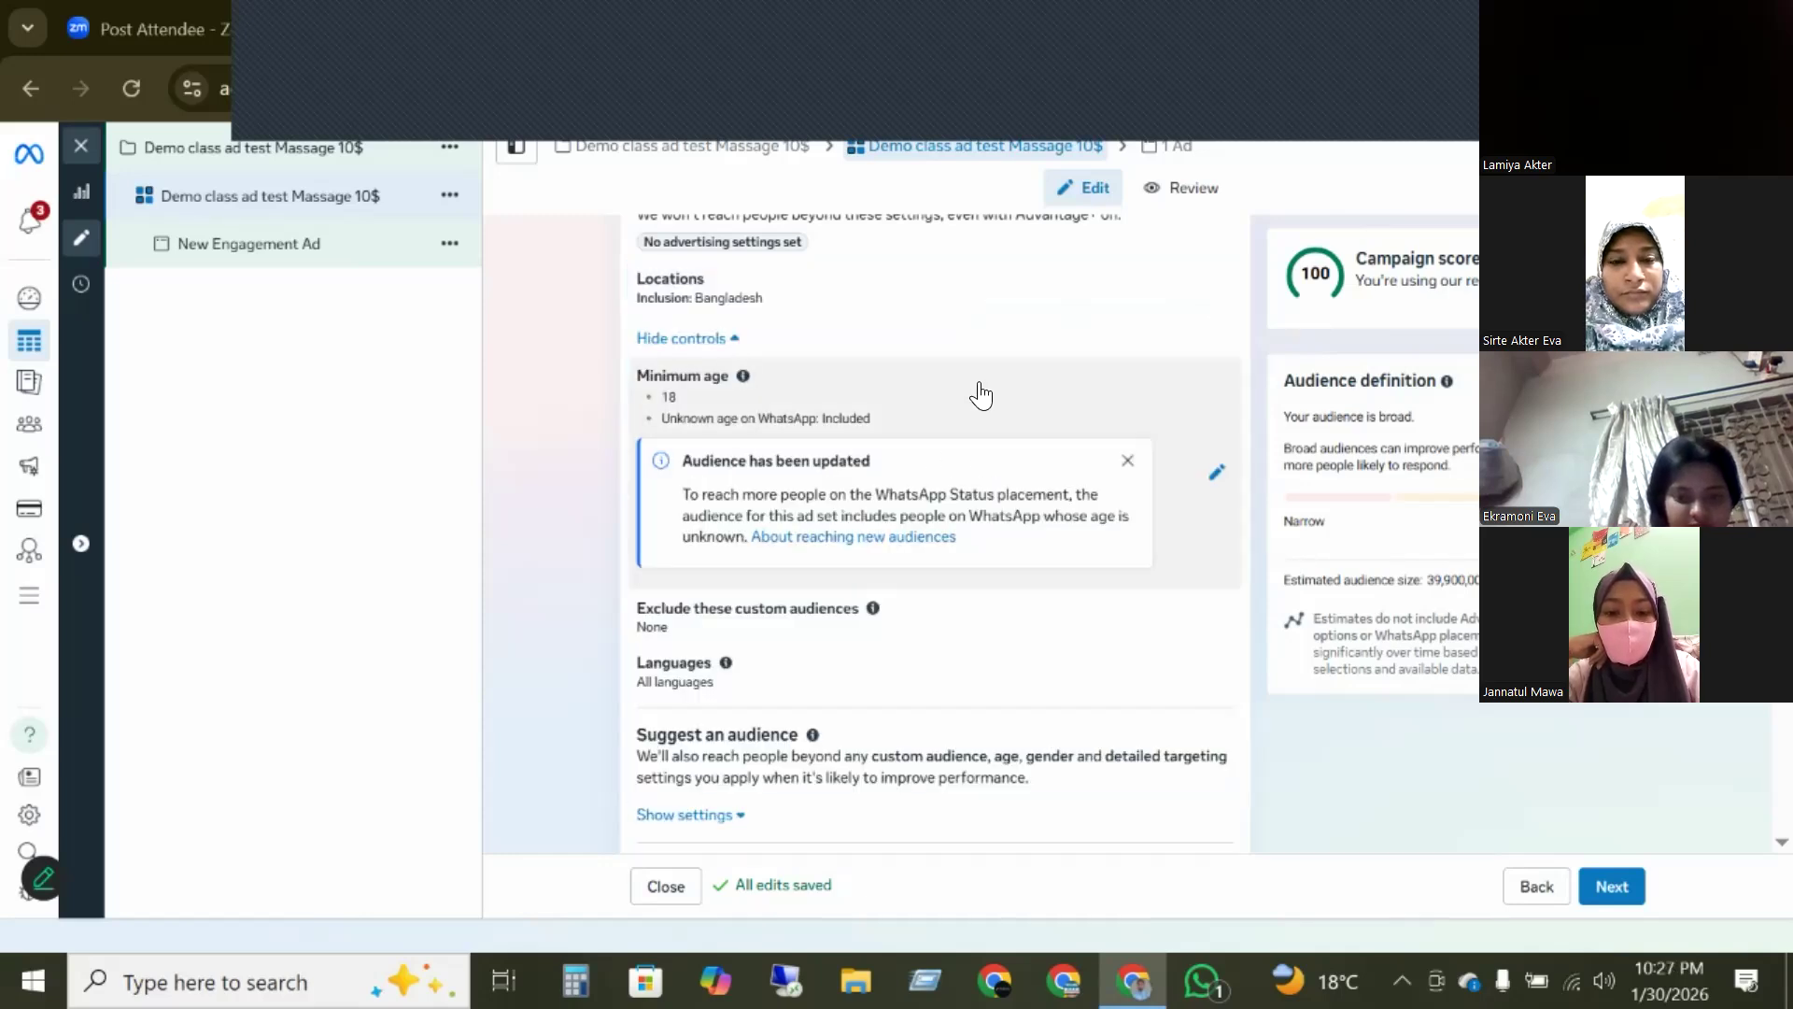
- Dismiss the "Audience has been updated" notice under Minimum age, keeping the audience controls expanded
click(1127, 465)
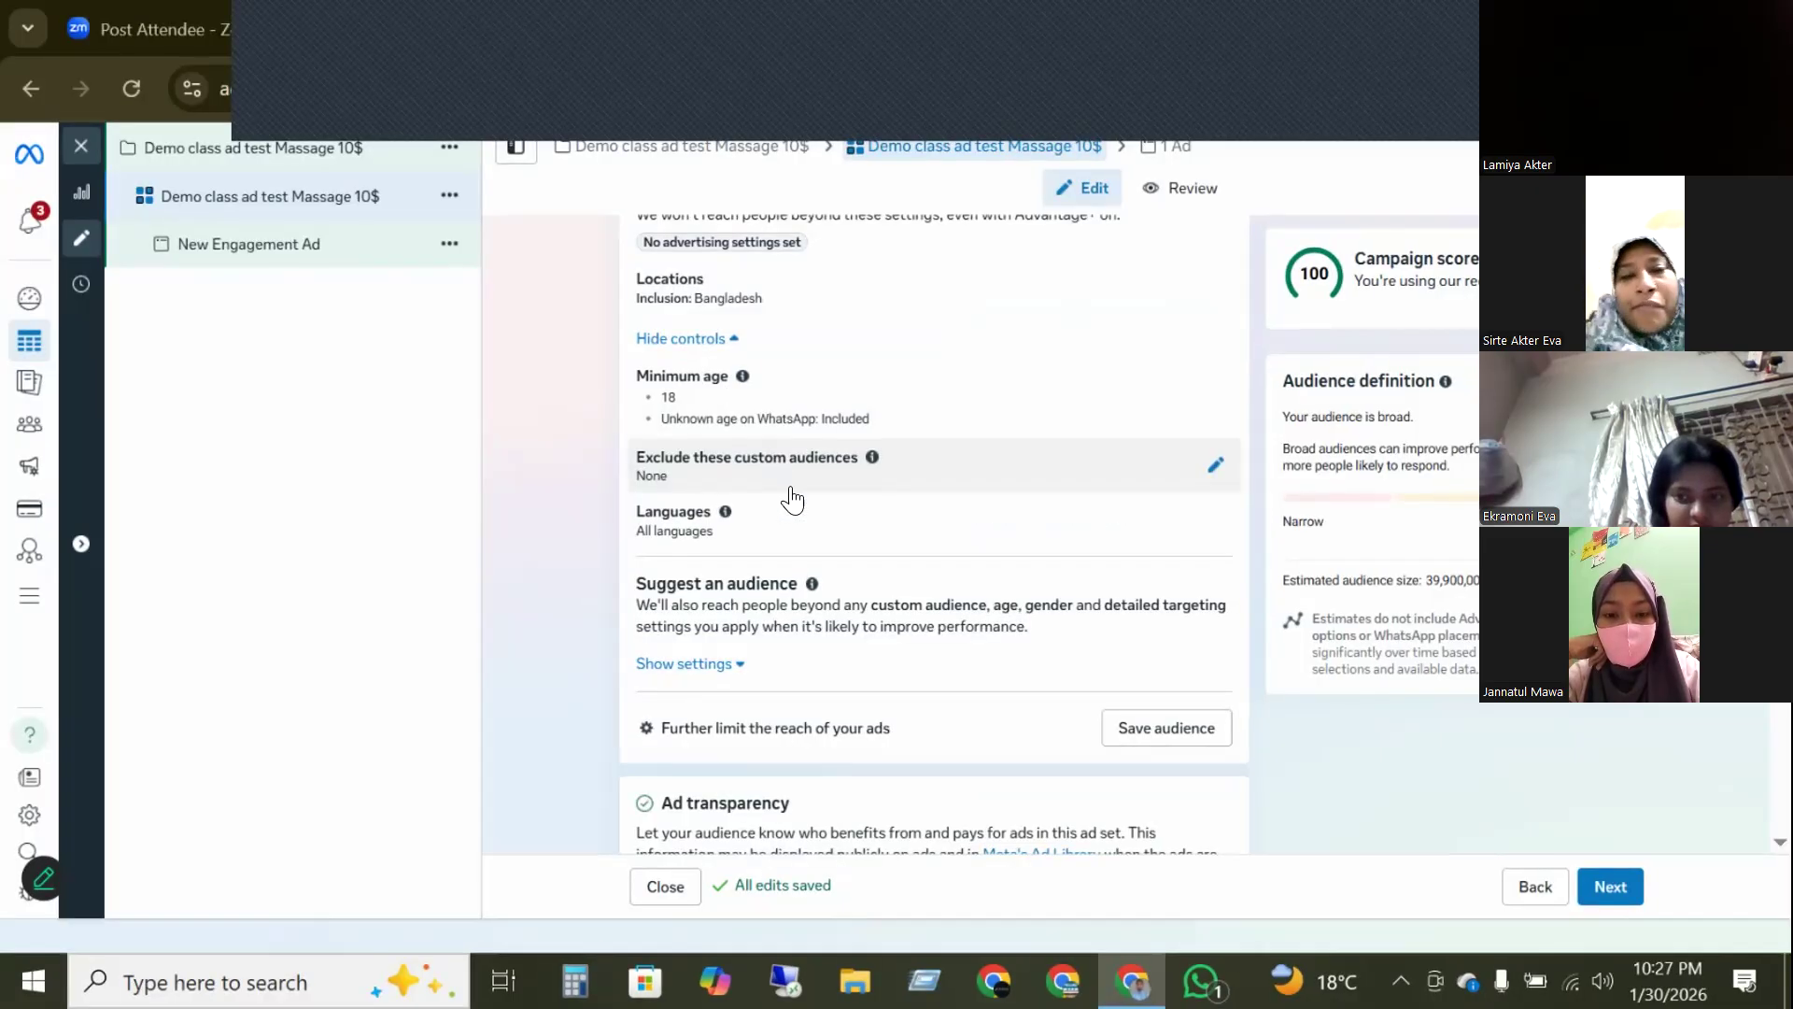
click(687, 340)
click(689, 342)
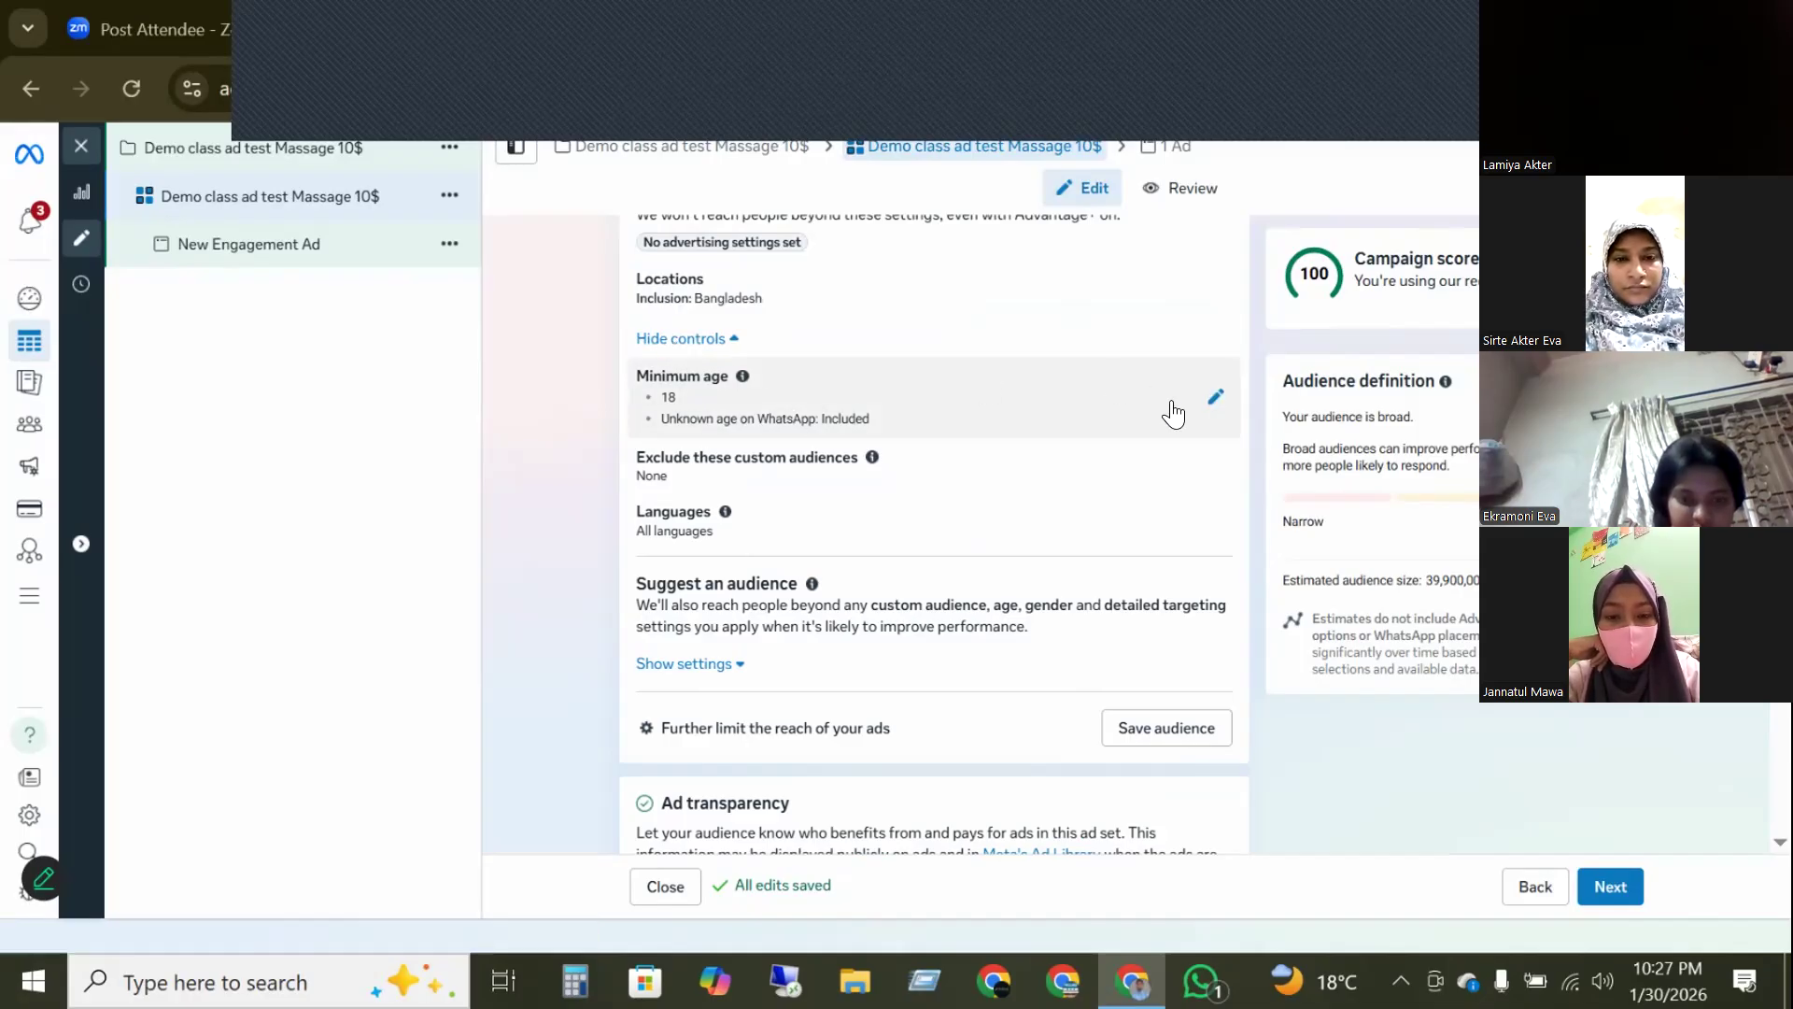
- Examine the Minimum age control, its age choices and the option to include WhatsApp people of unknown age
click(1214, 400)
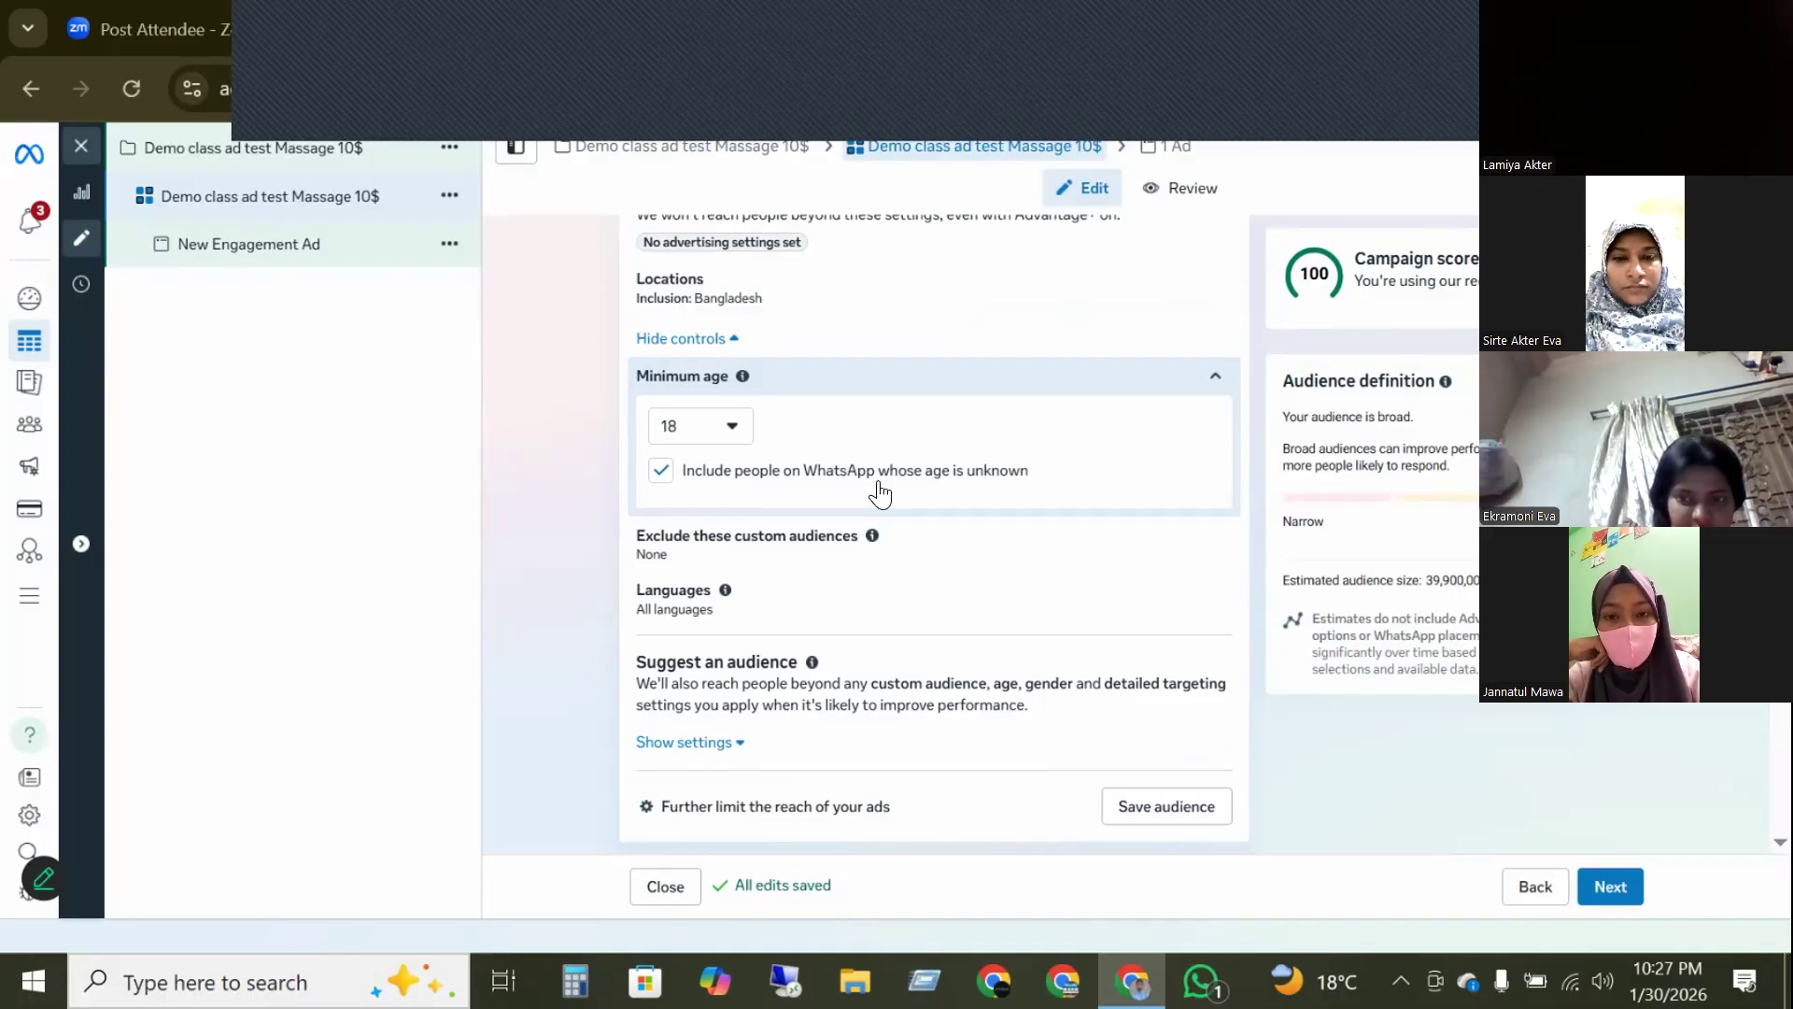
click(725, 427)
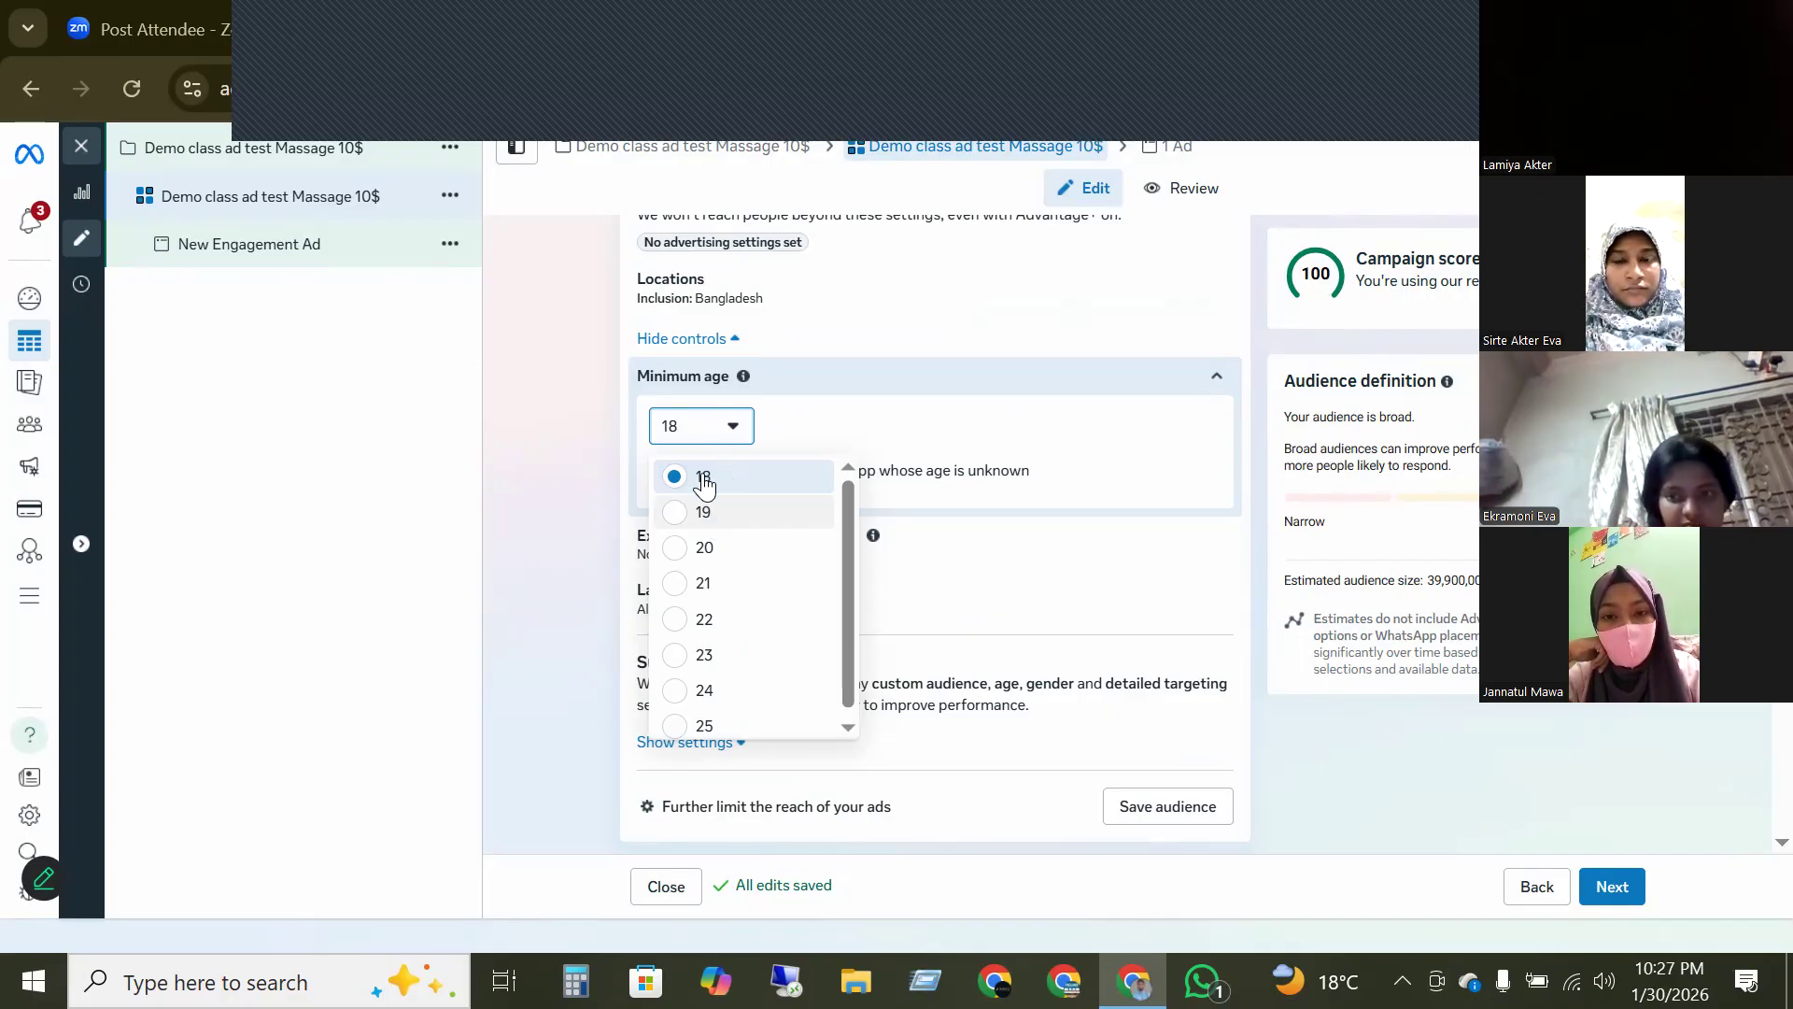
click(734, 428)
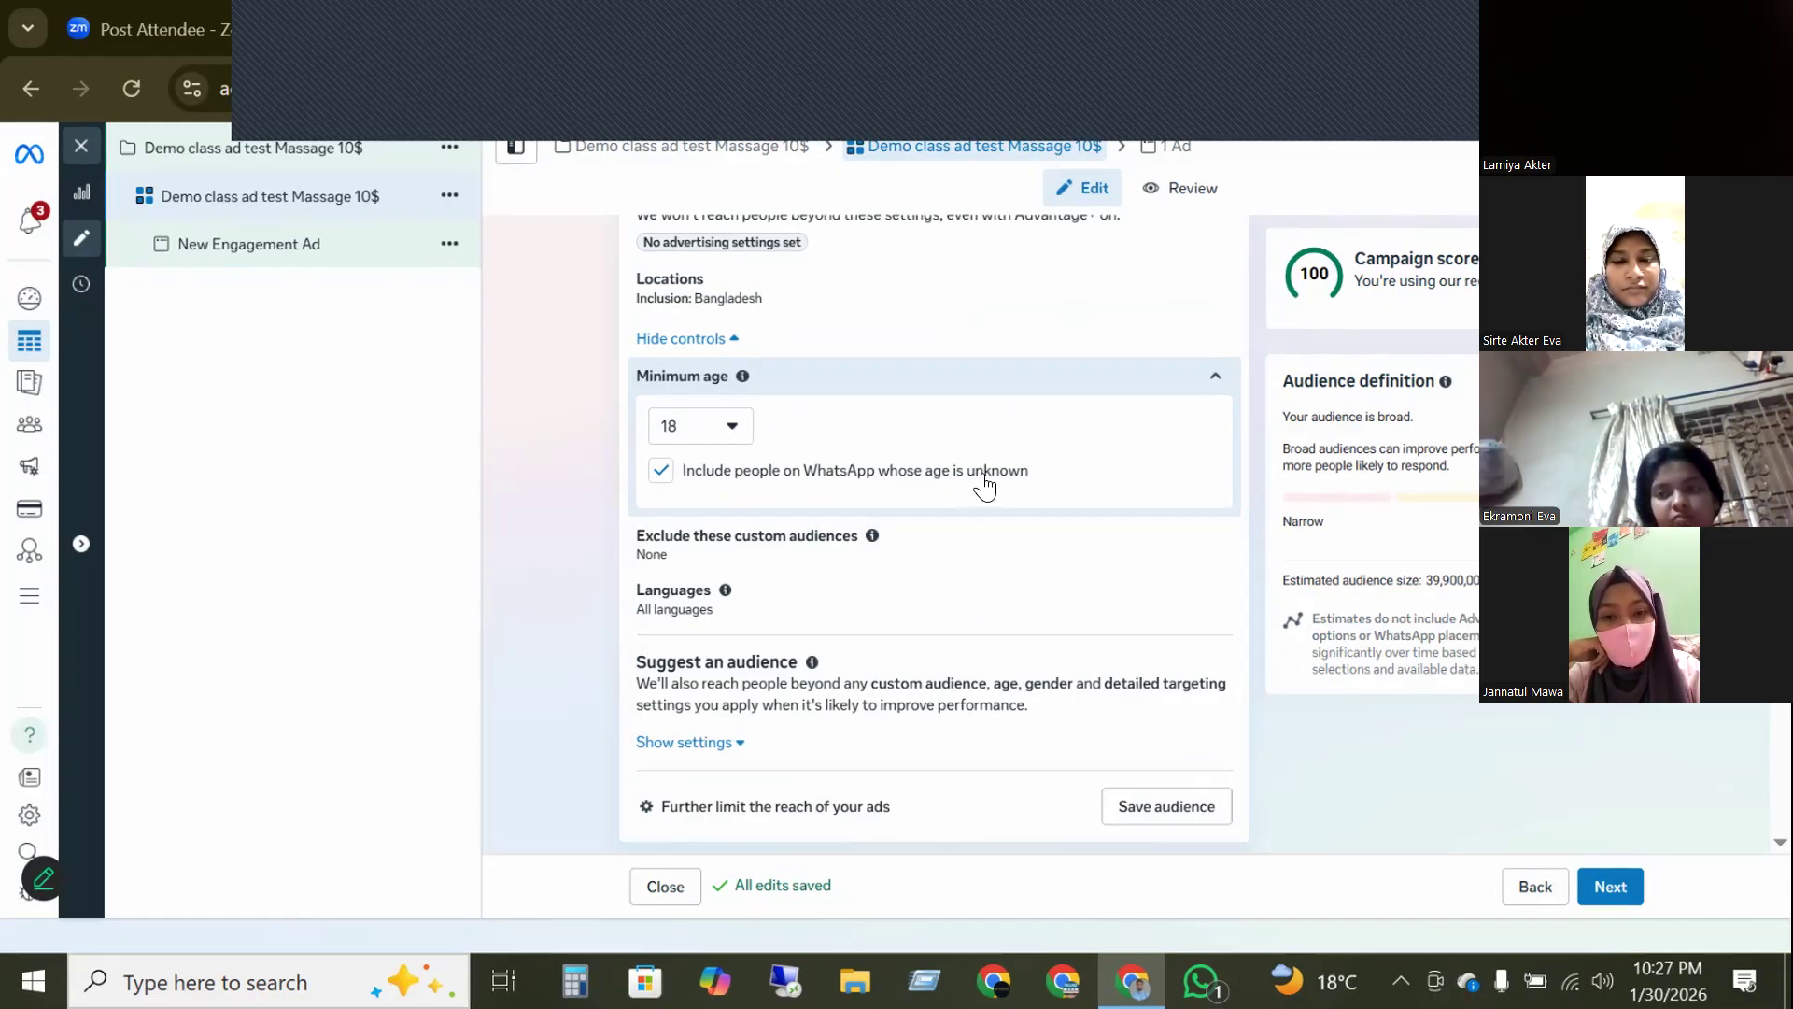
scroll(835, 537, down, 2)
scroll(726, 446, up, 2)
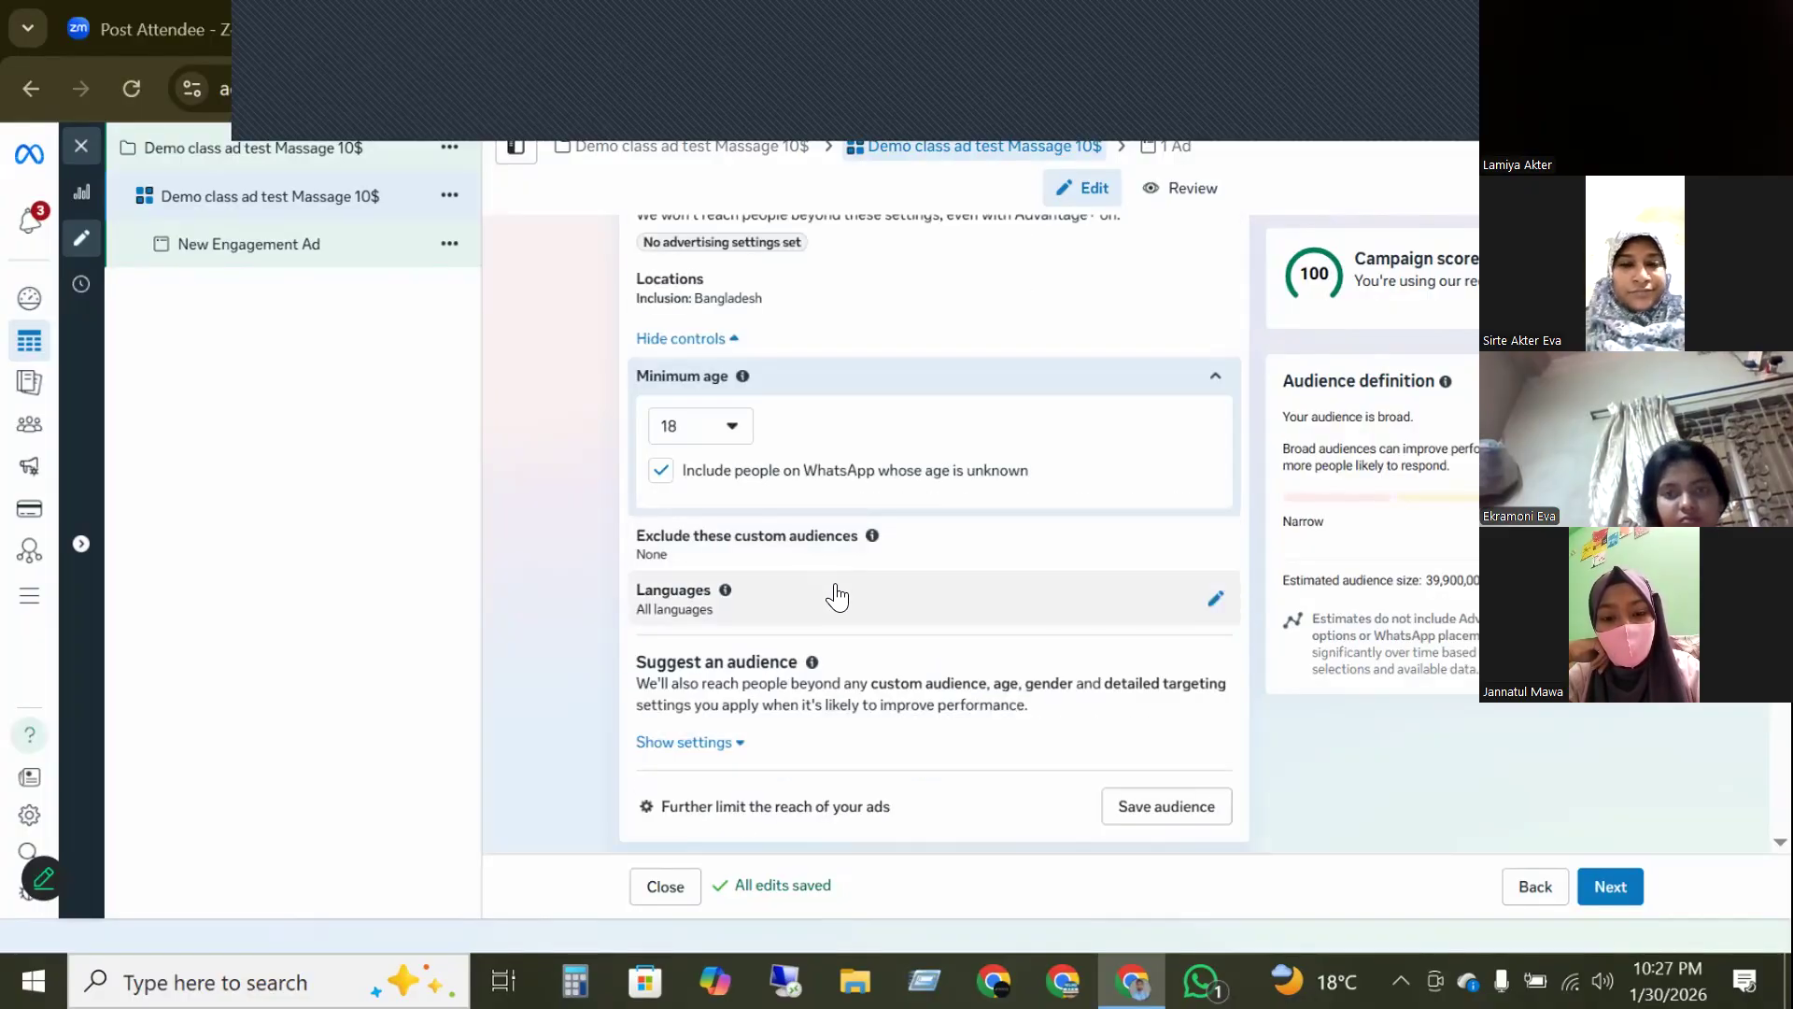
- Examine the control for excluding custom audiences and close it without choosing an audience
click(1216, 542)
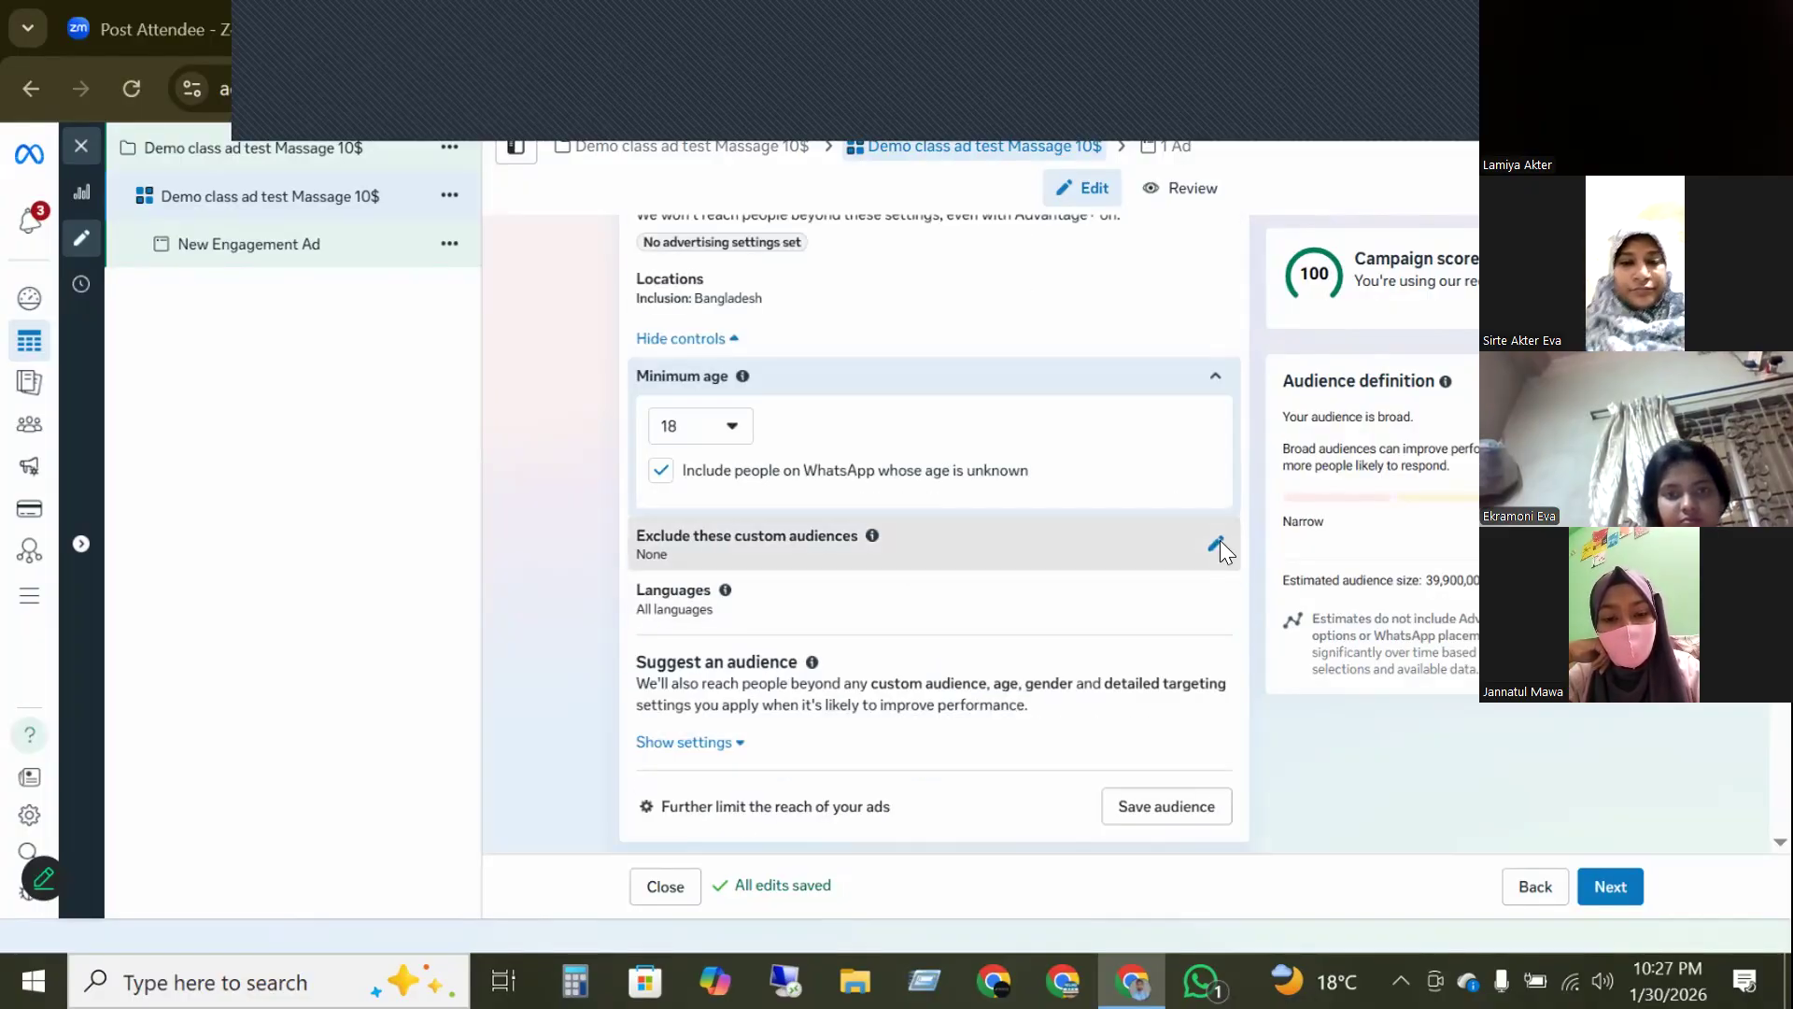
click(761, 519)
click(1215, 459)
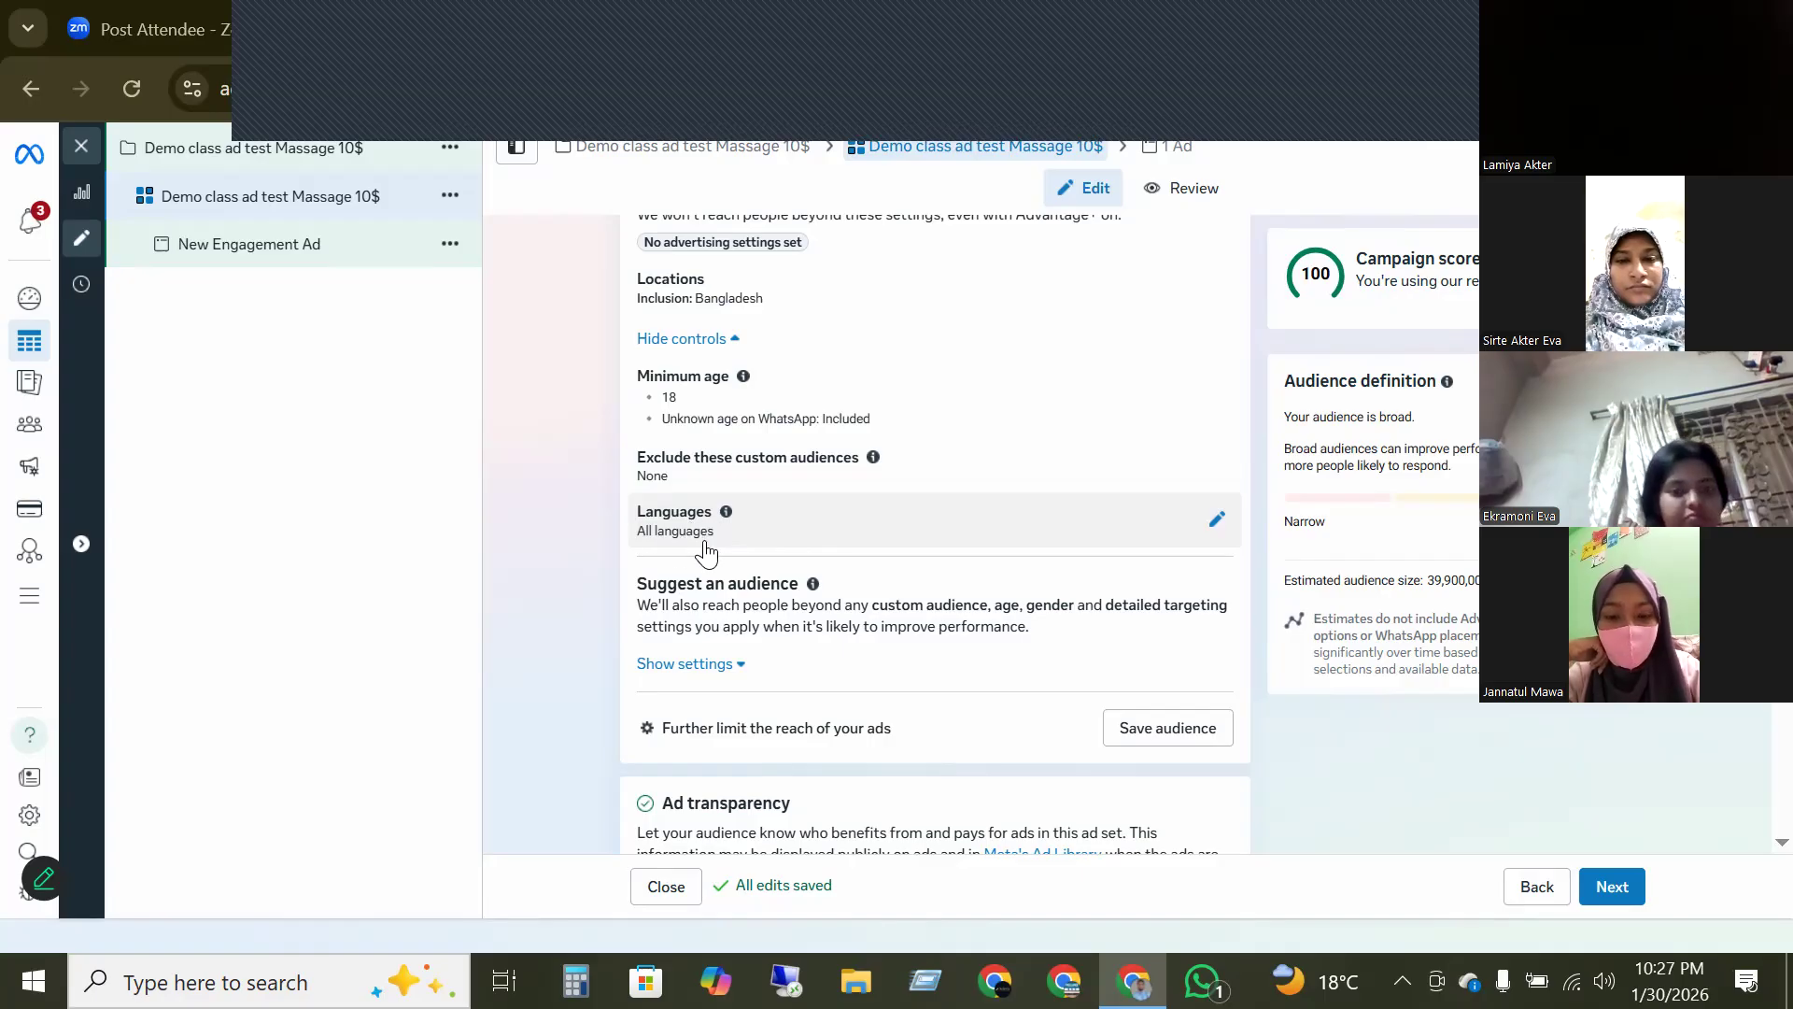
- Examine the Languages control in the audience section and close it without choosing a language
click(1215, 523)
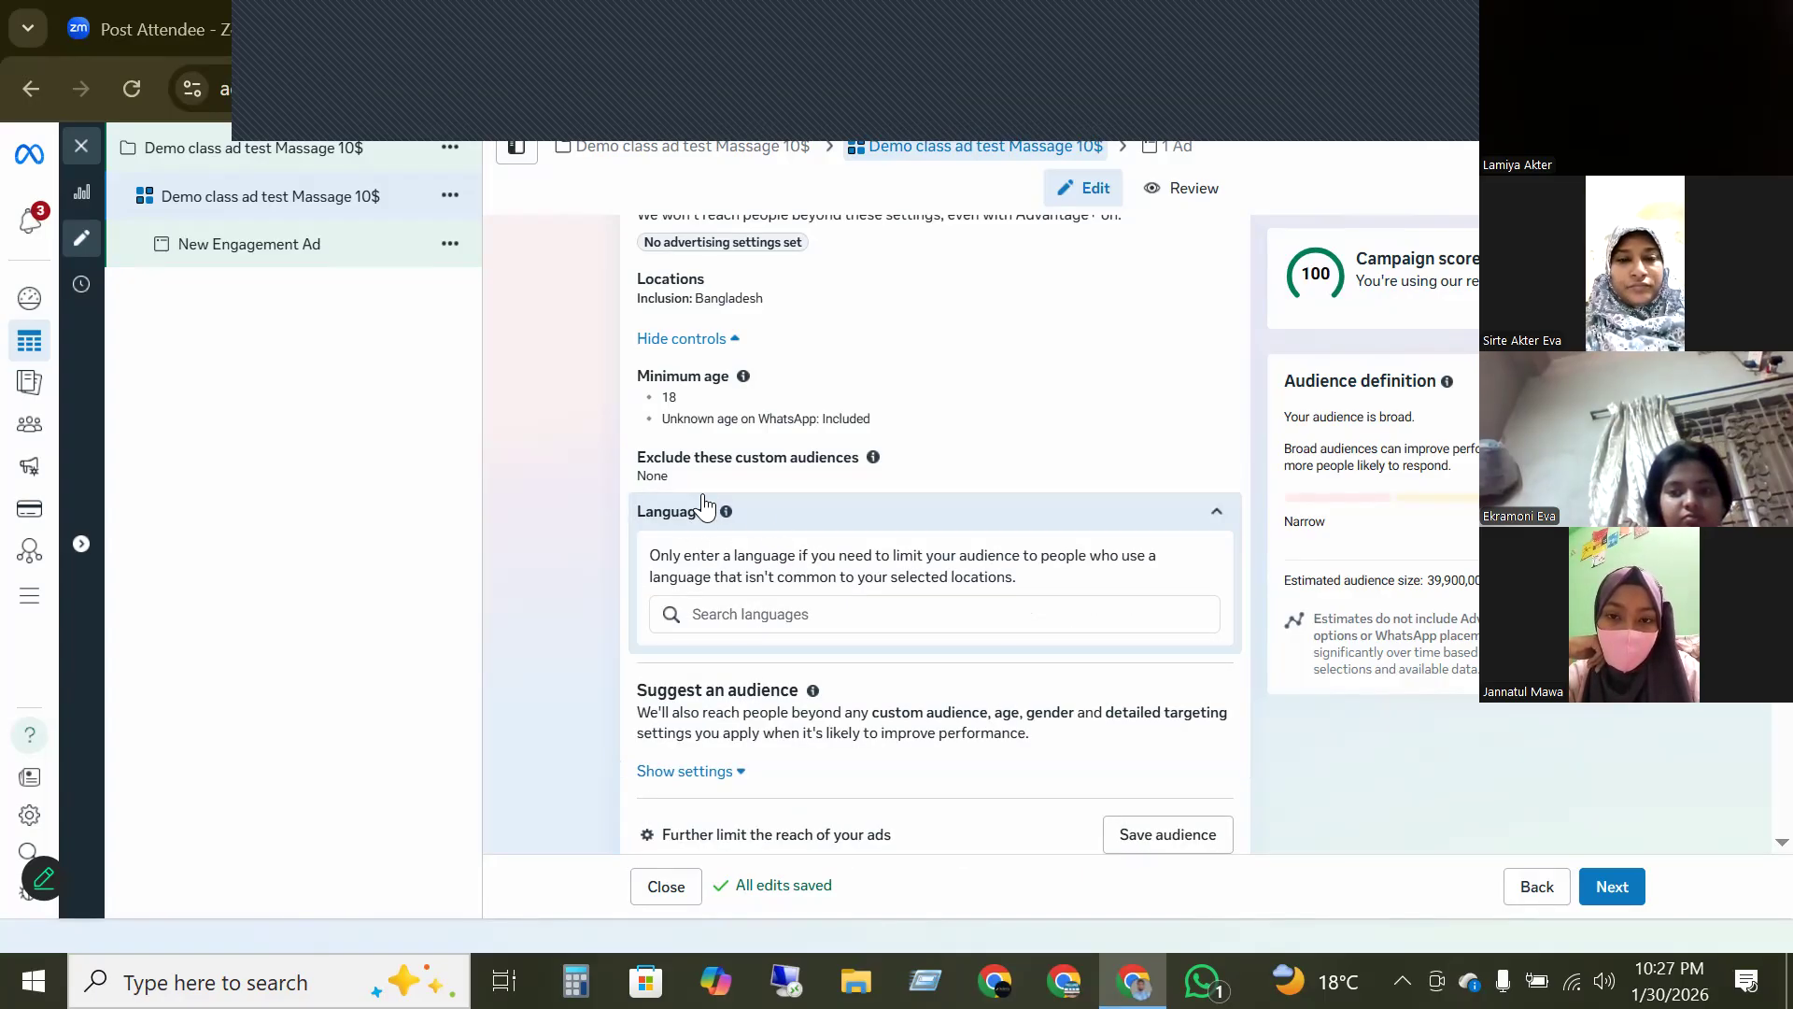
click(1211, 515)
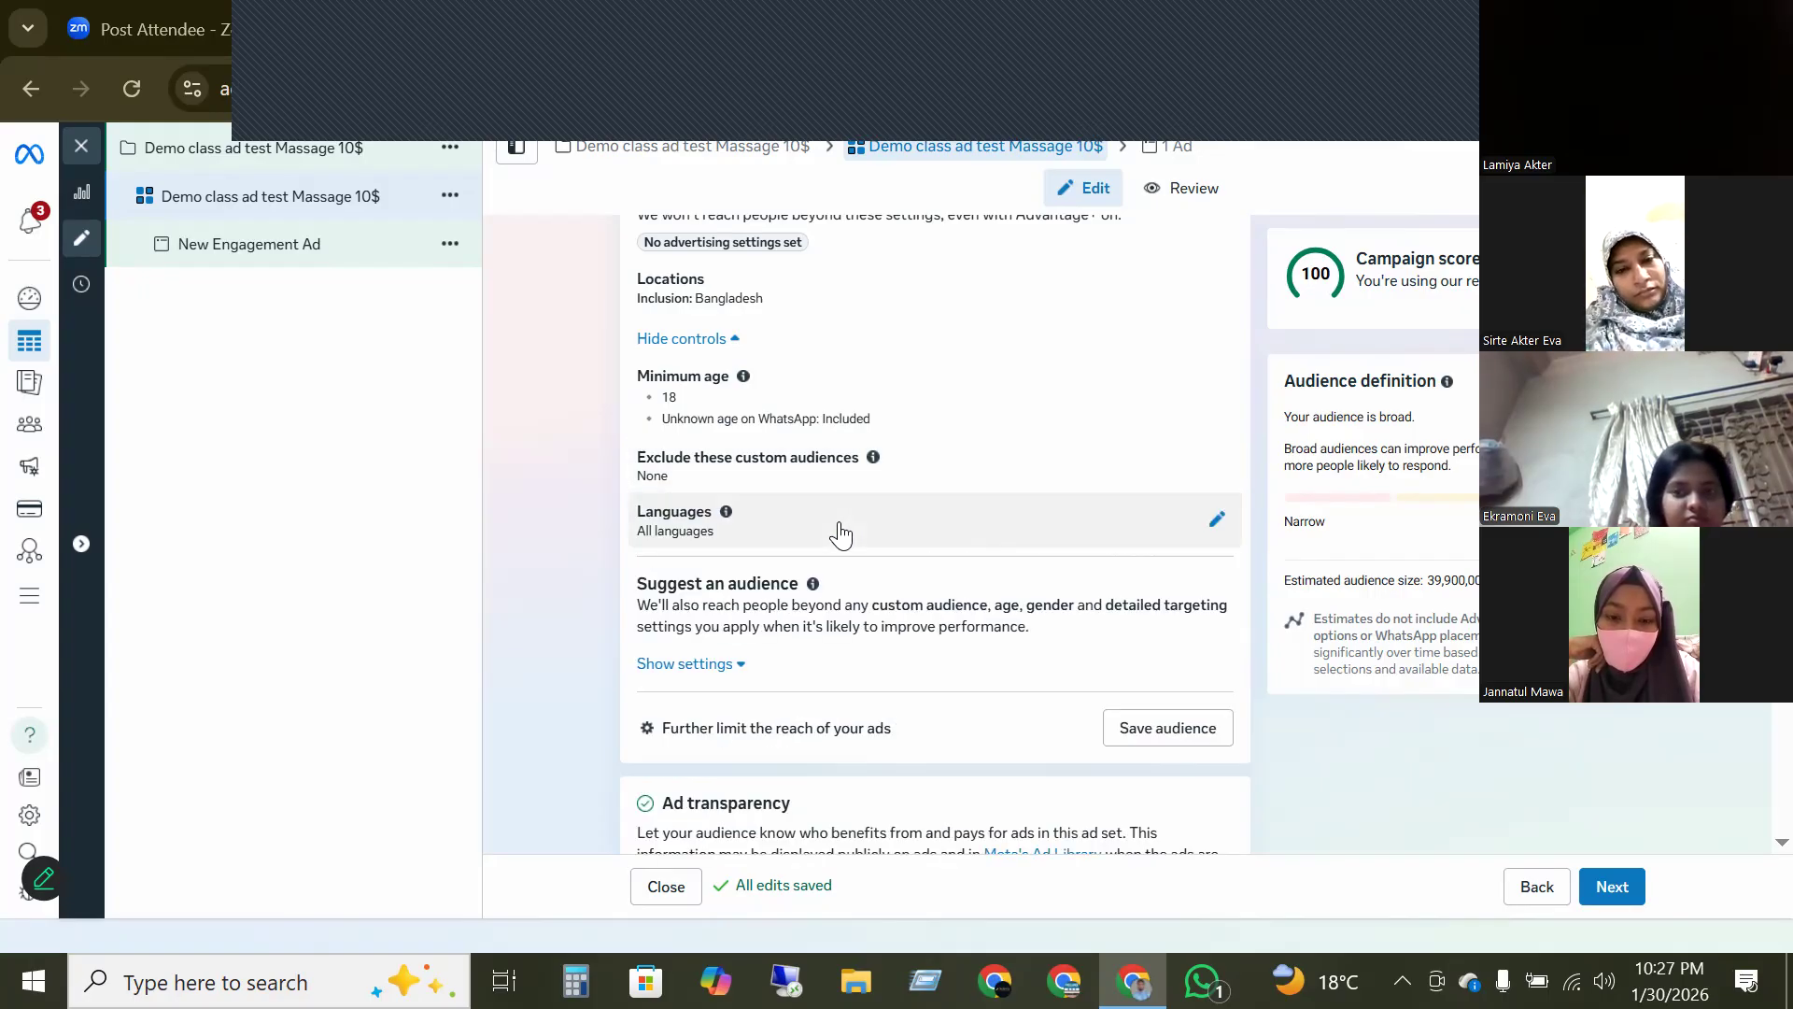
- Expand the Suggest an audience settings and open the control for including custom audiences
scroll(747, 449, down, 3)
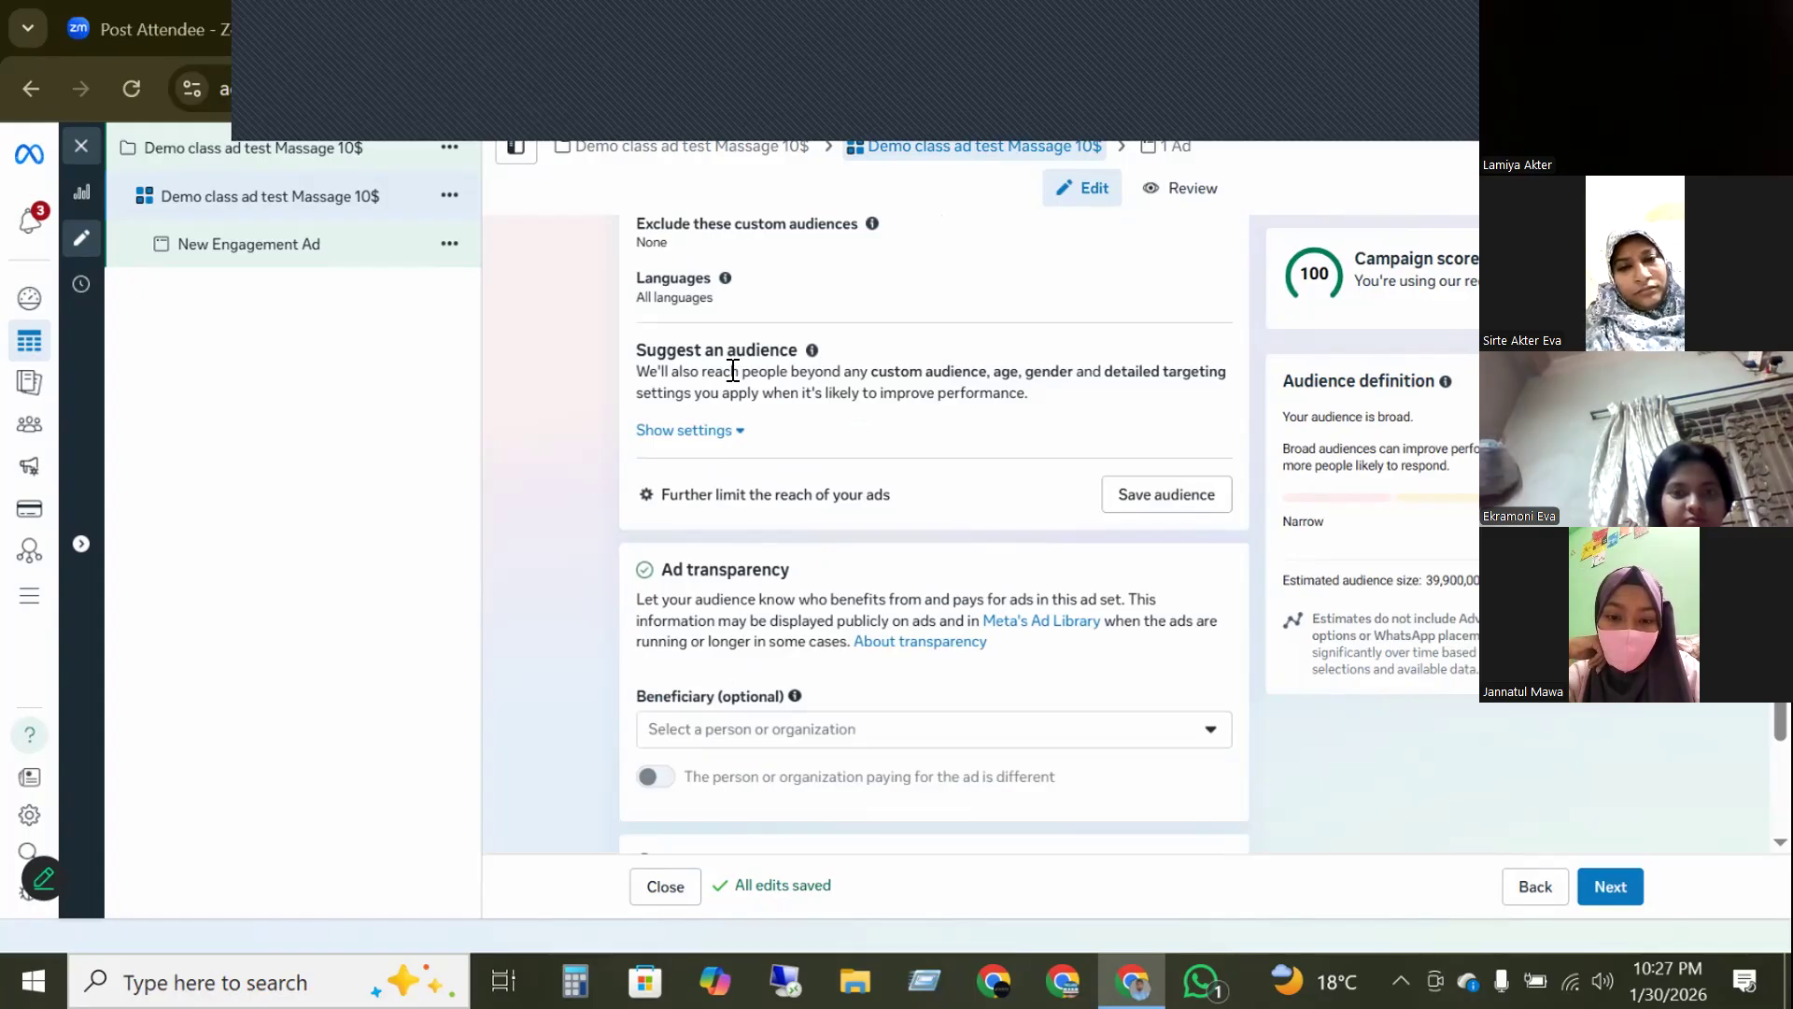
click(685, 433)
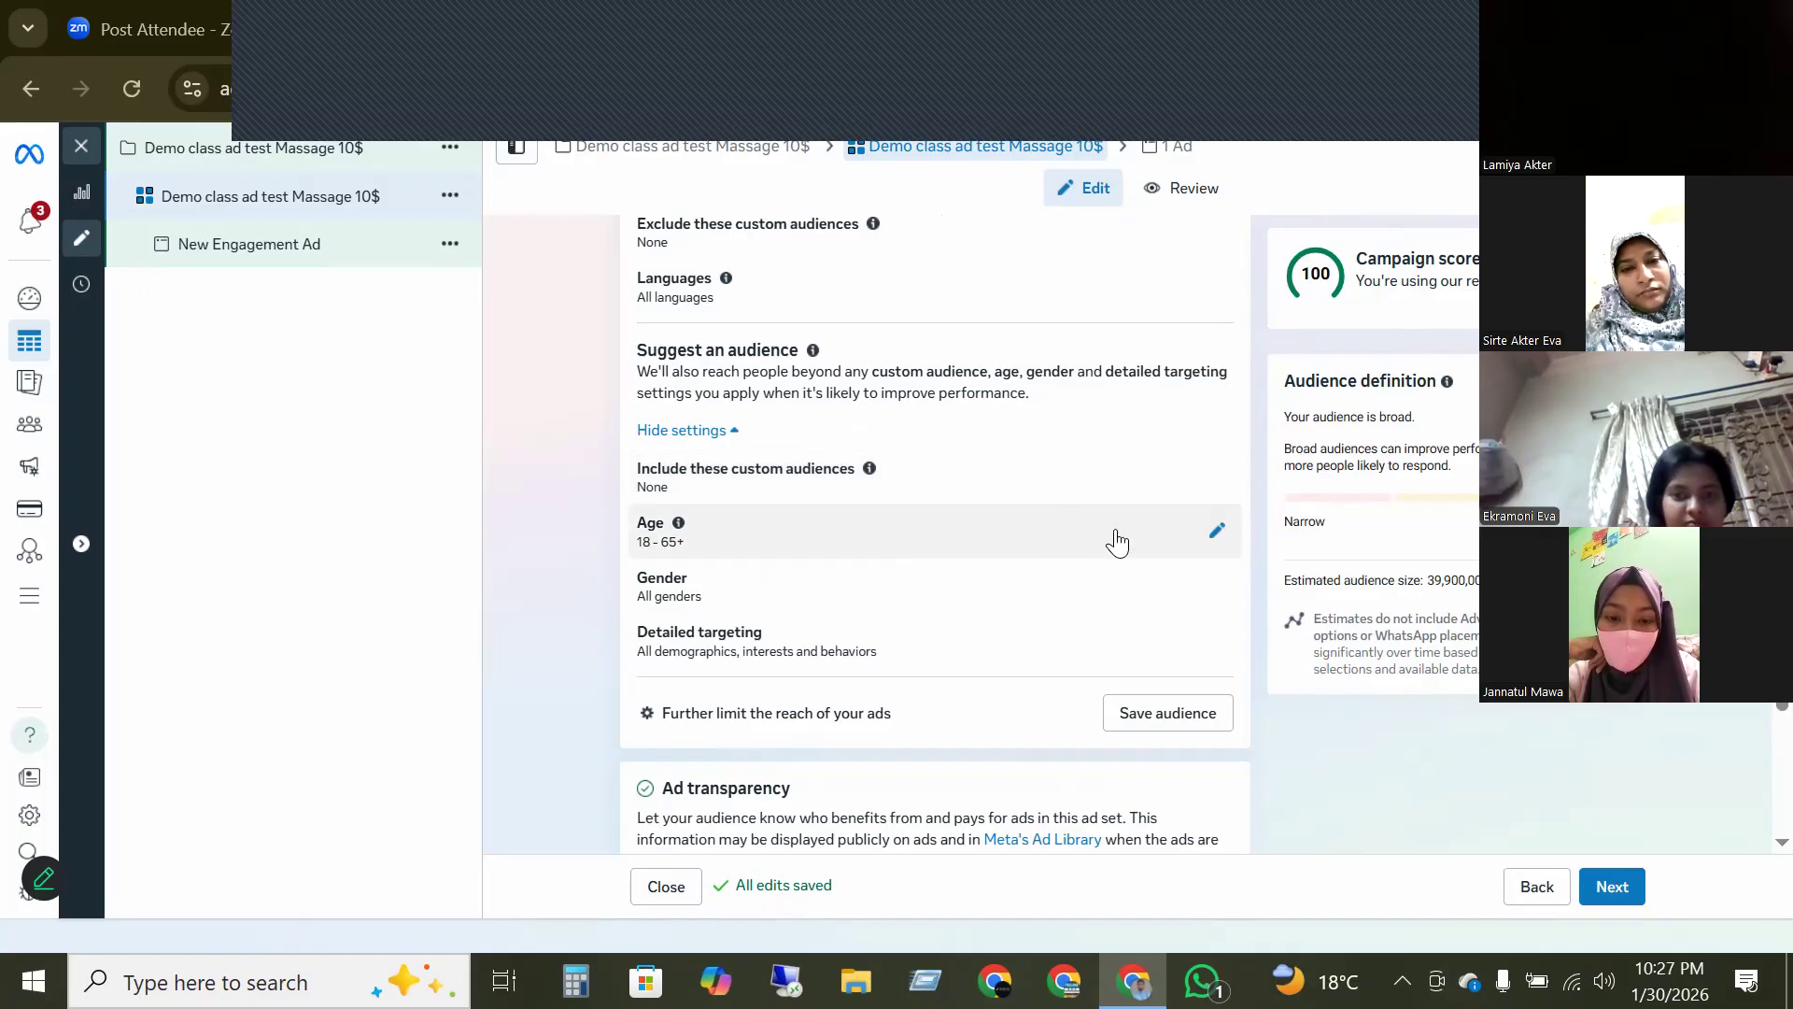
click(1217, 479)
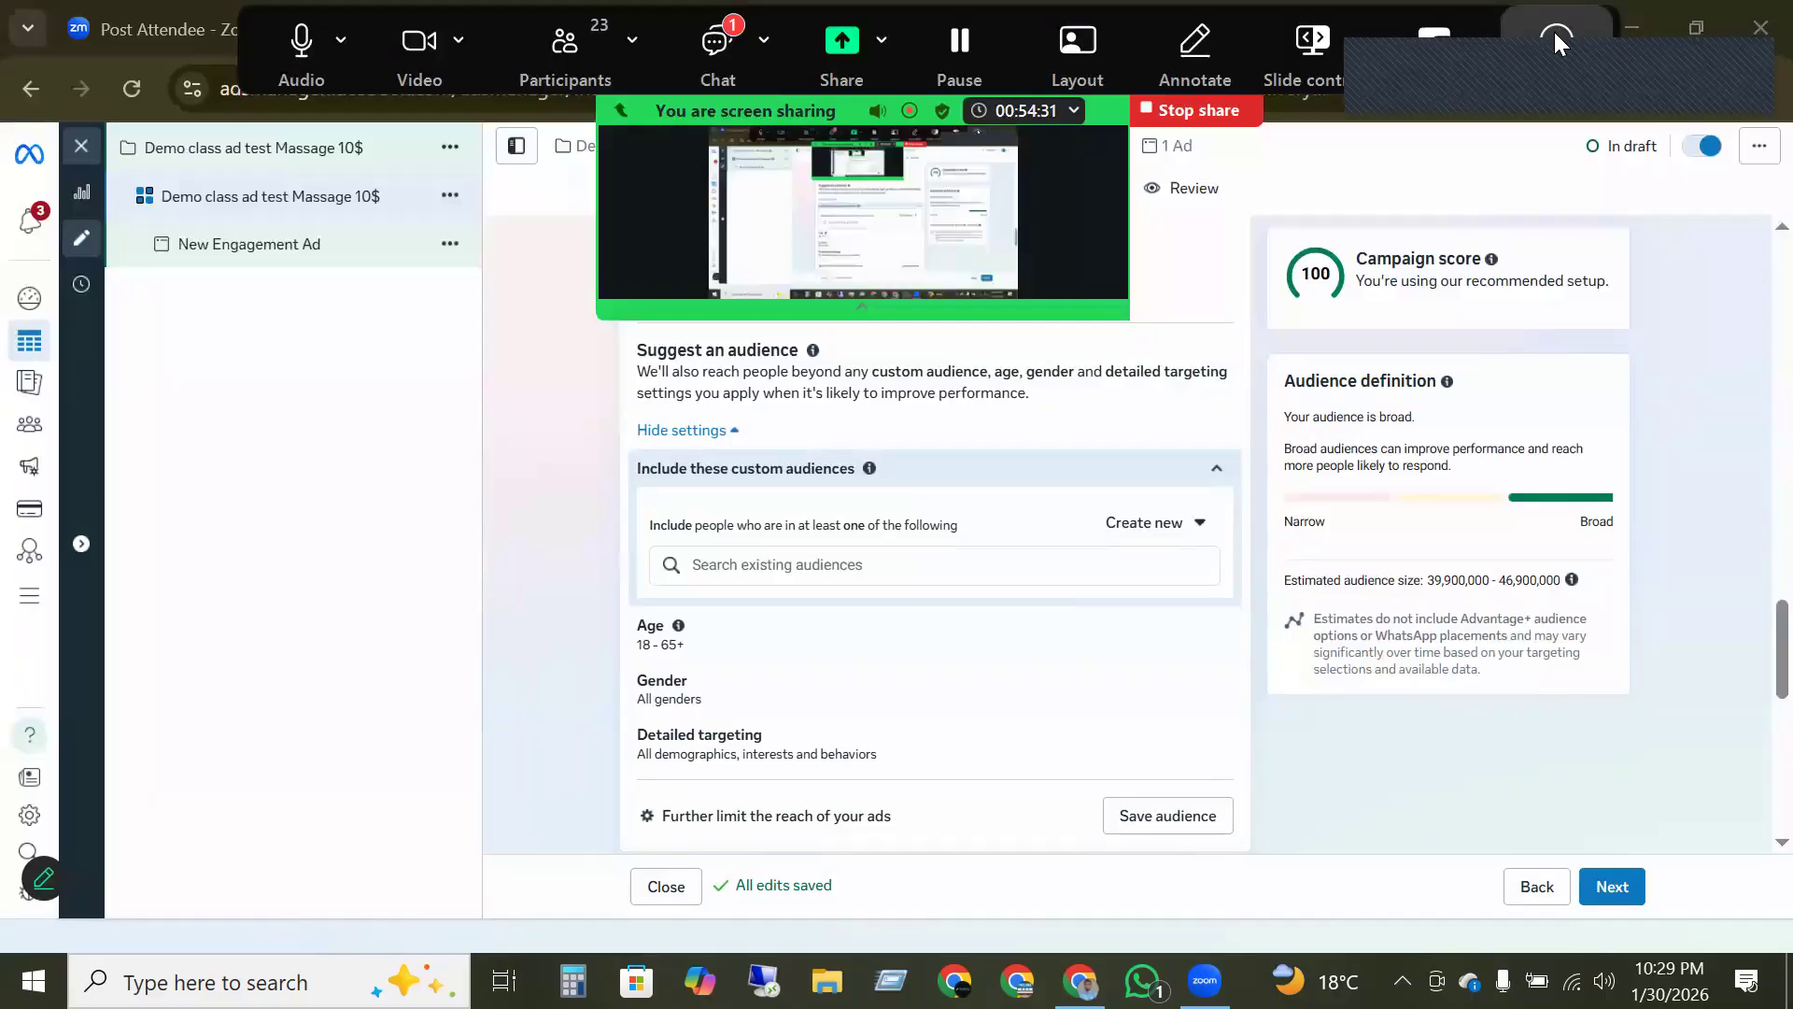
- Show the Zoom meeting's video panel, hide it once and show it again
click(1554, 31)
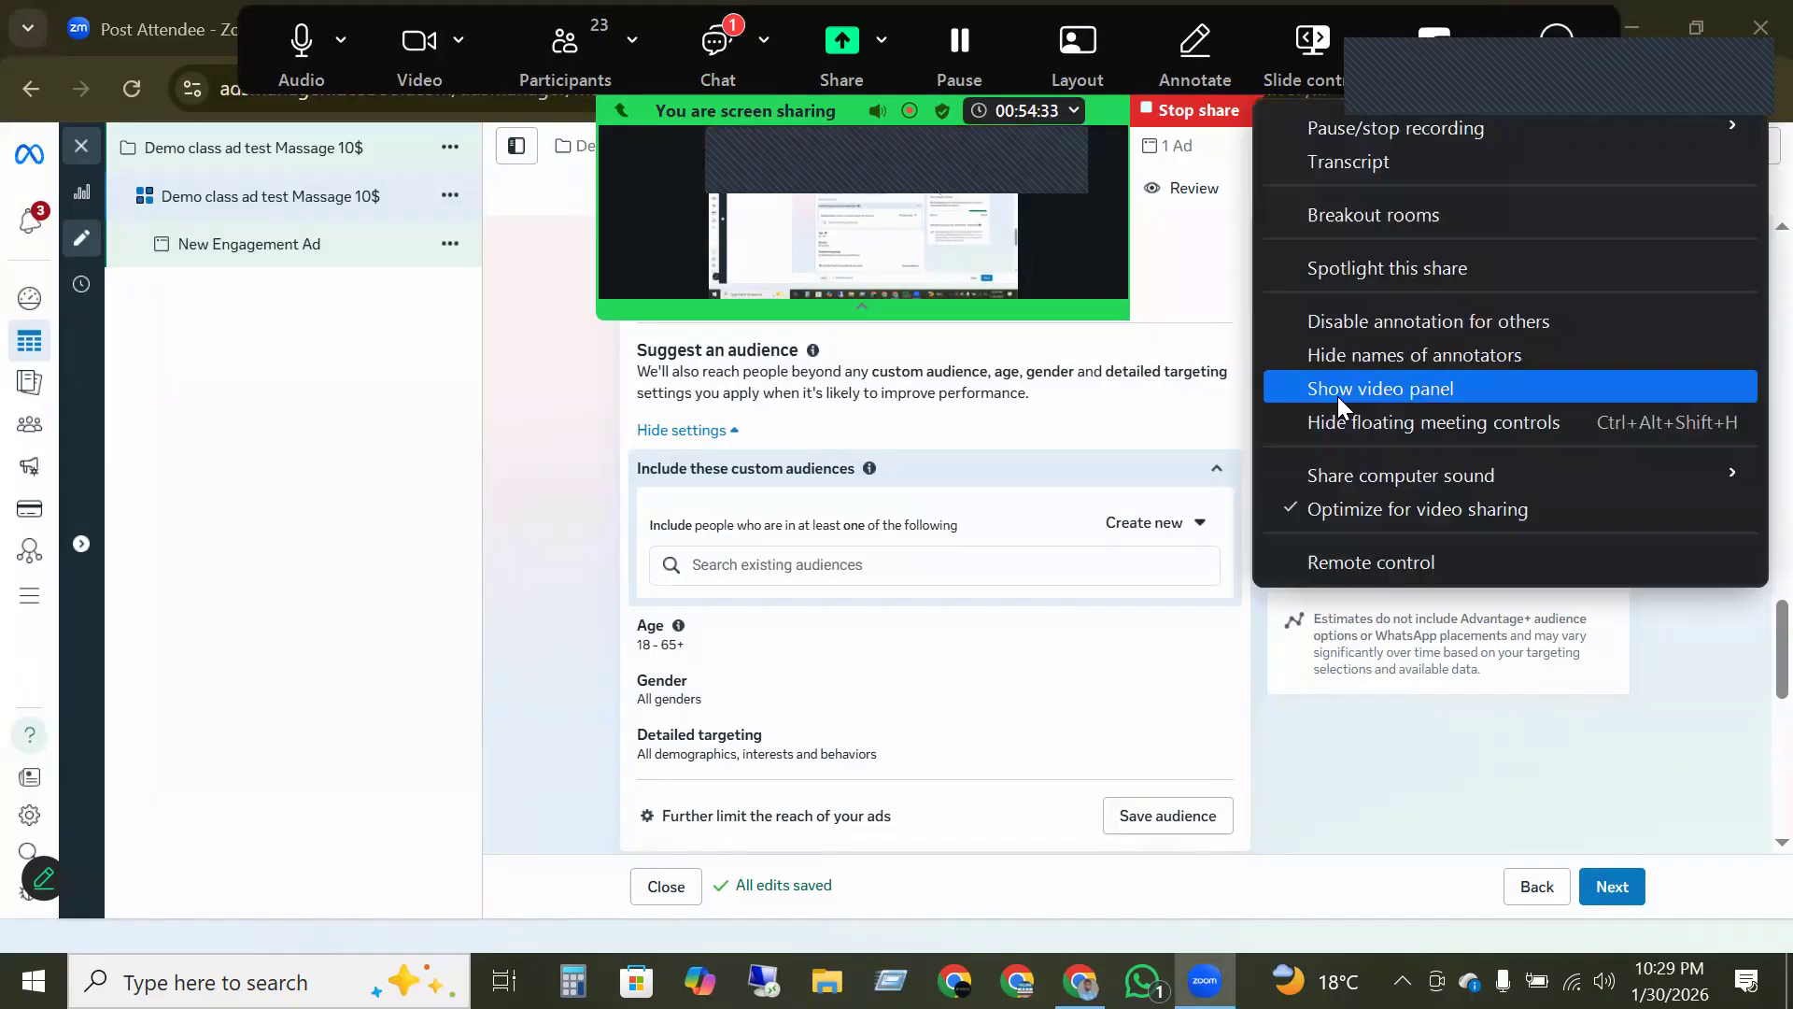
click(1338, 392)
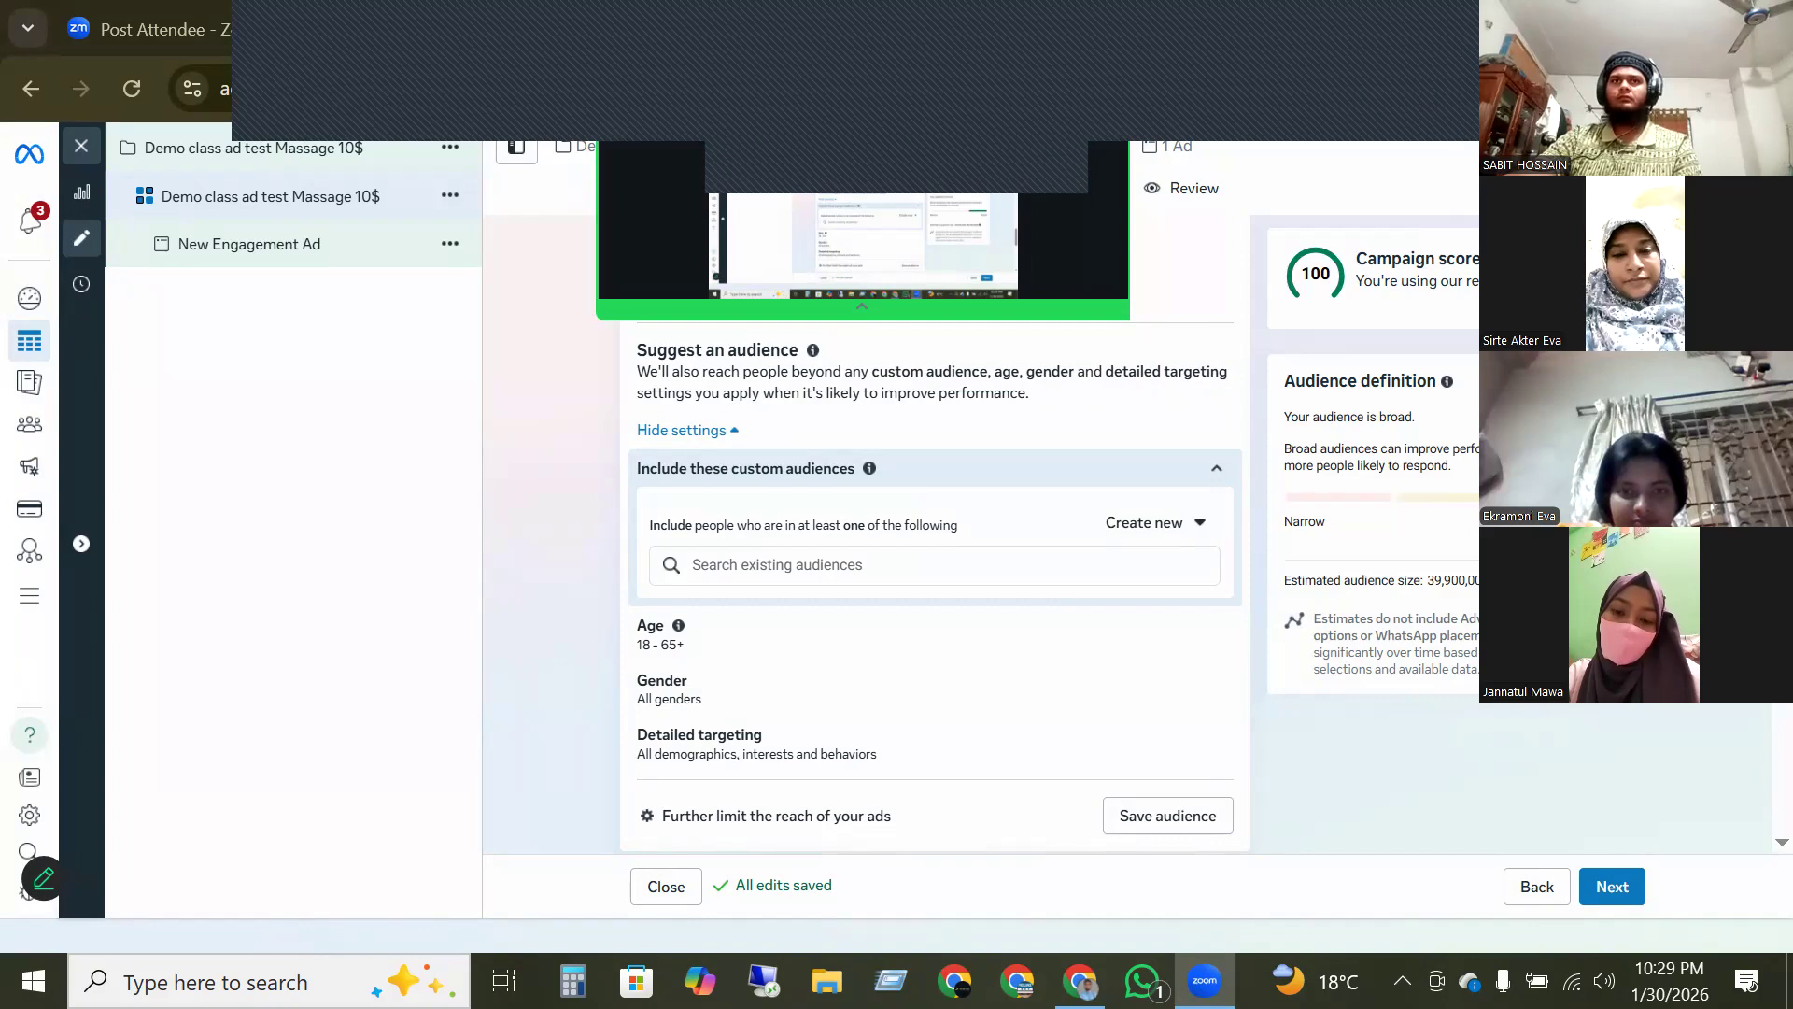
click(1444, 53)
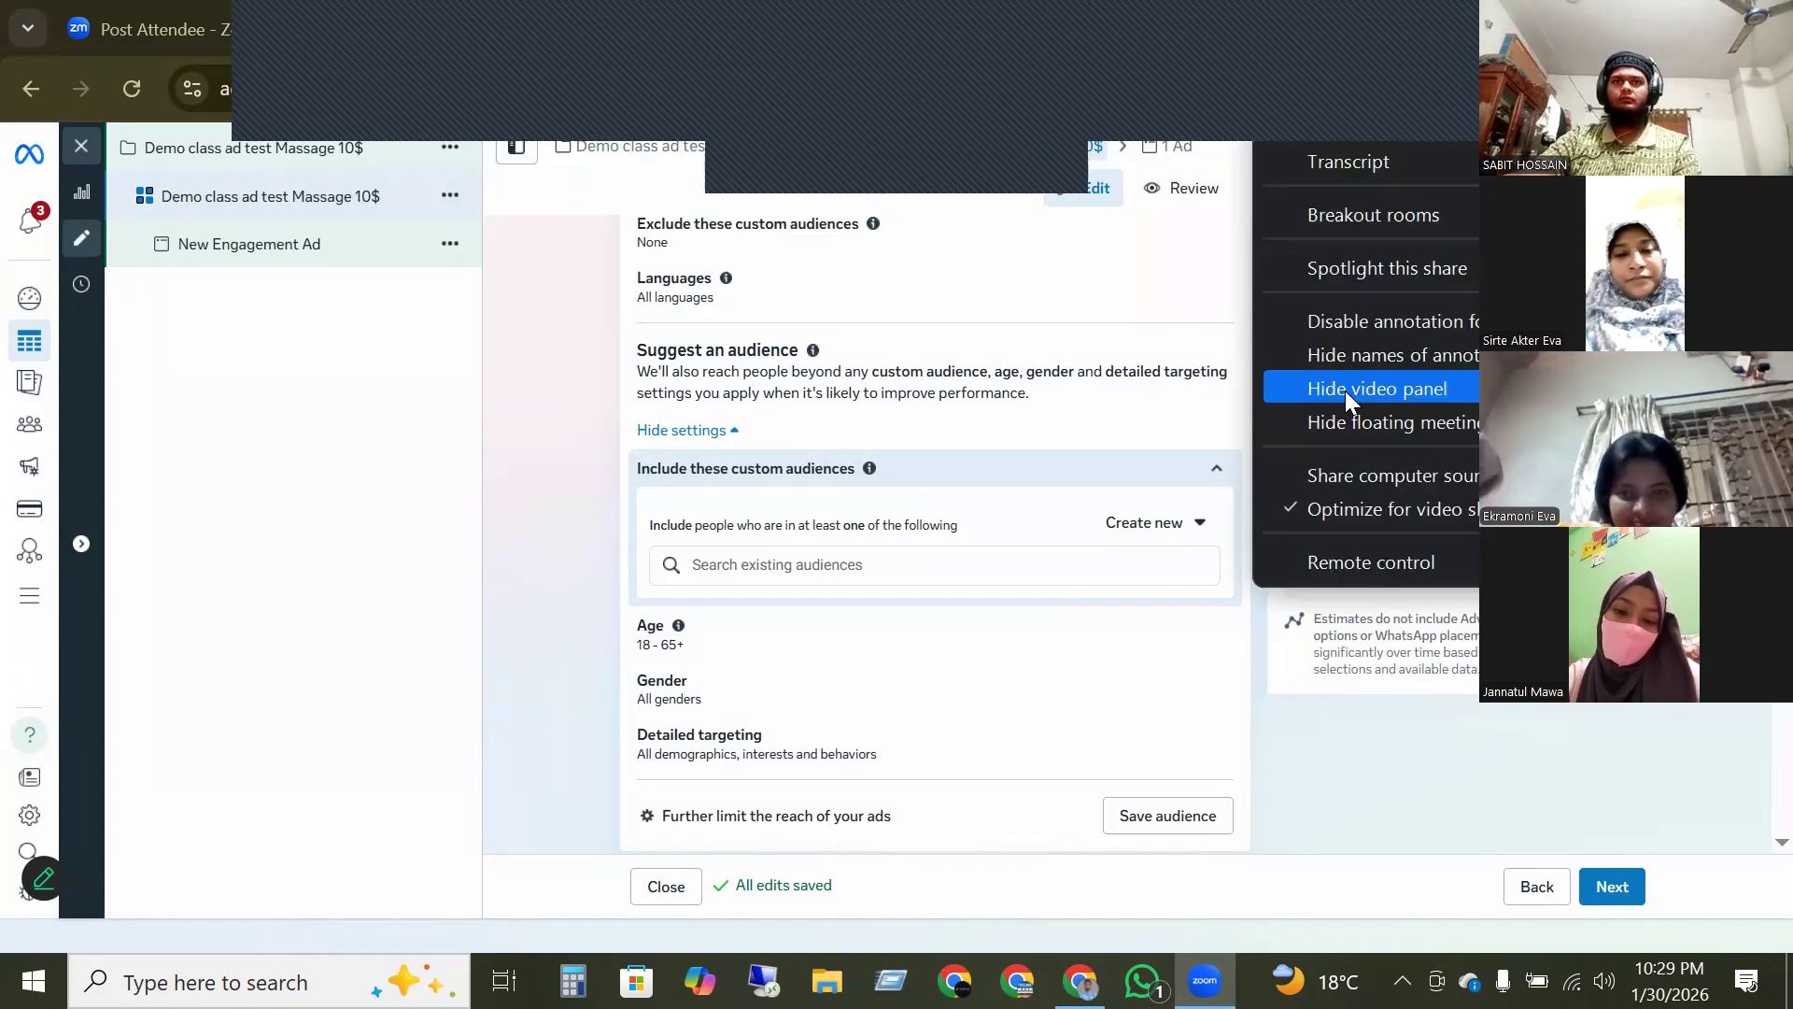
click(1345, 390)
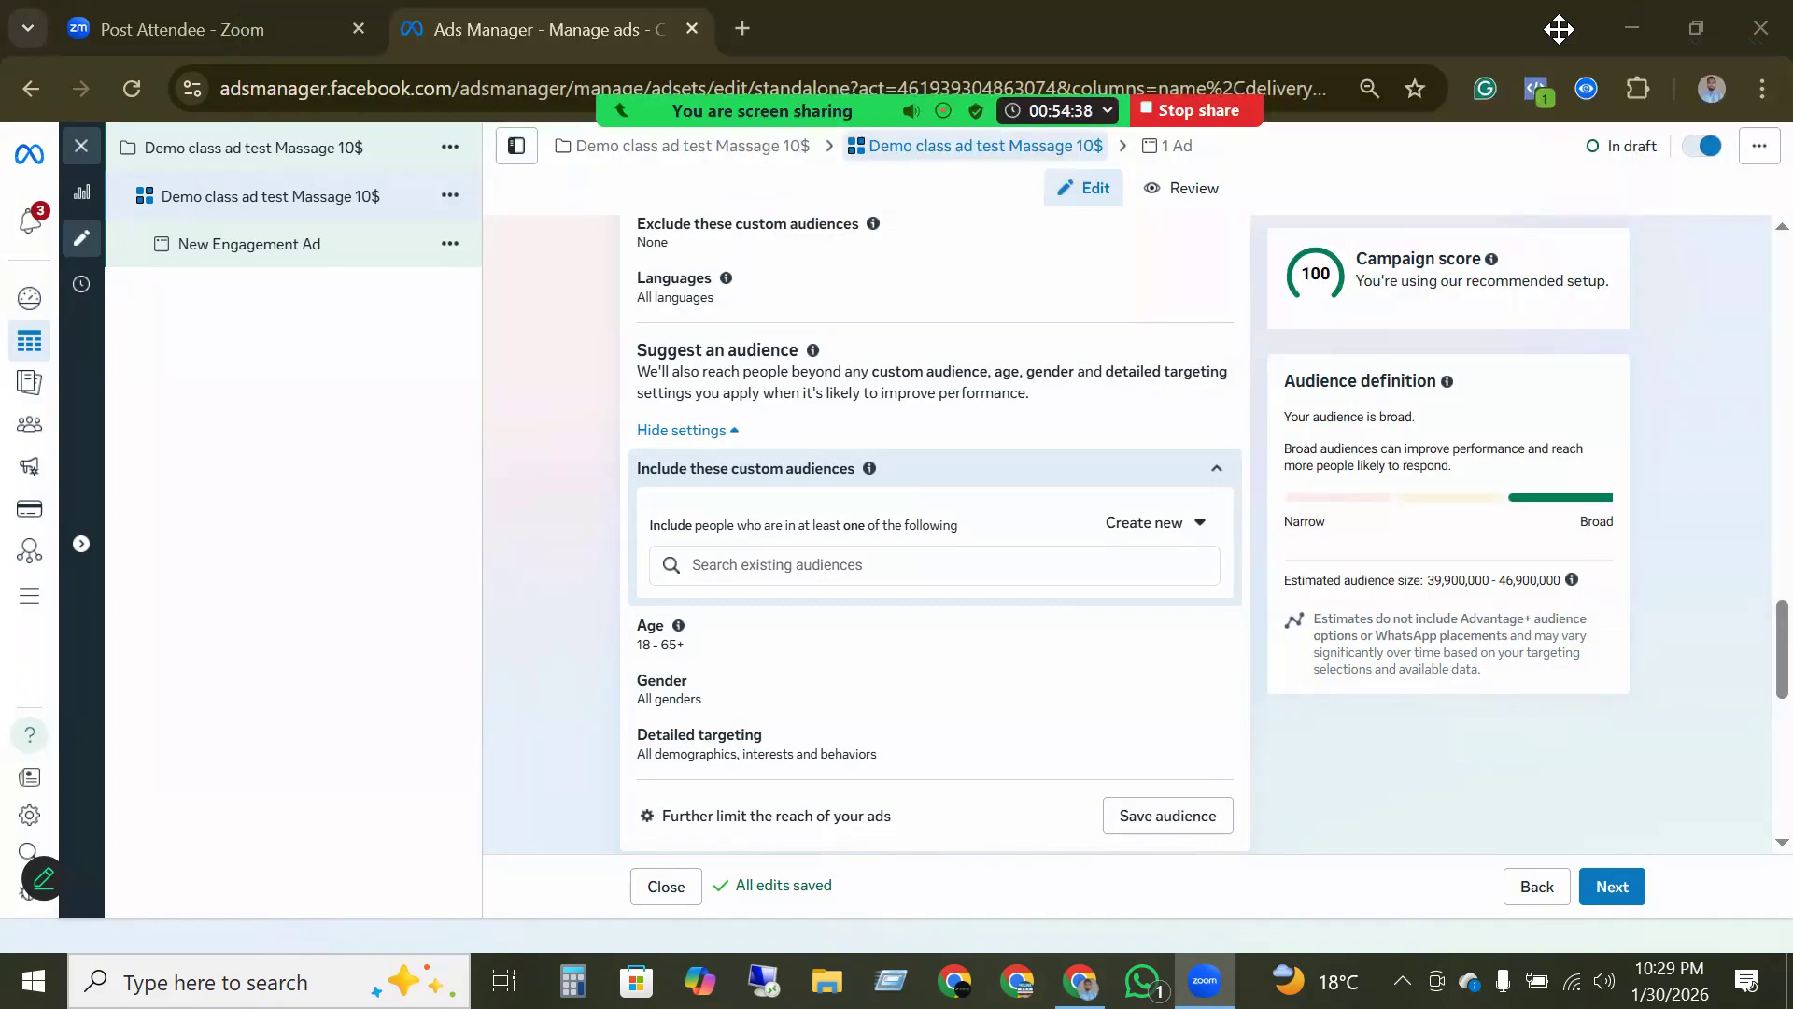
click(1544, 35)
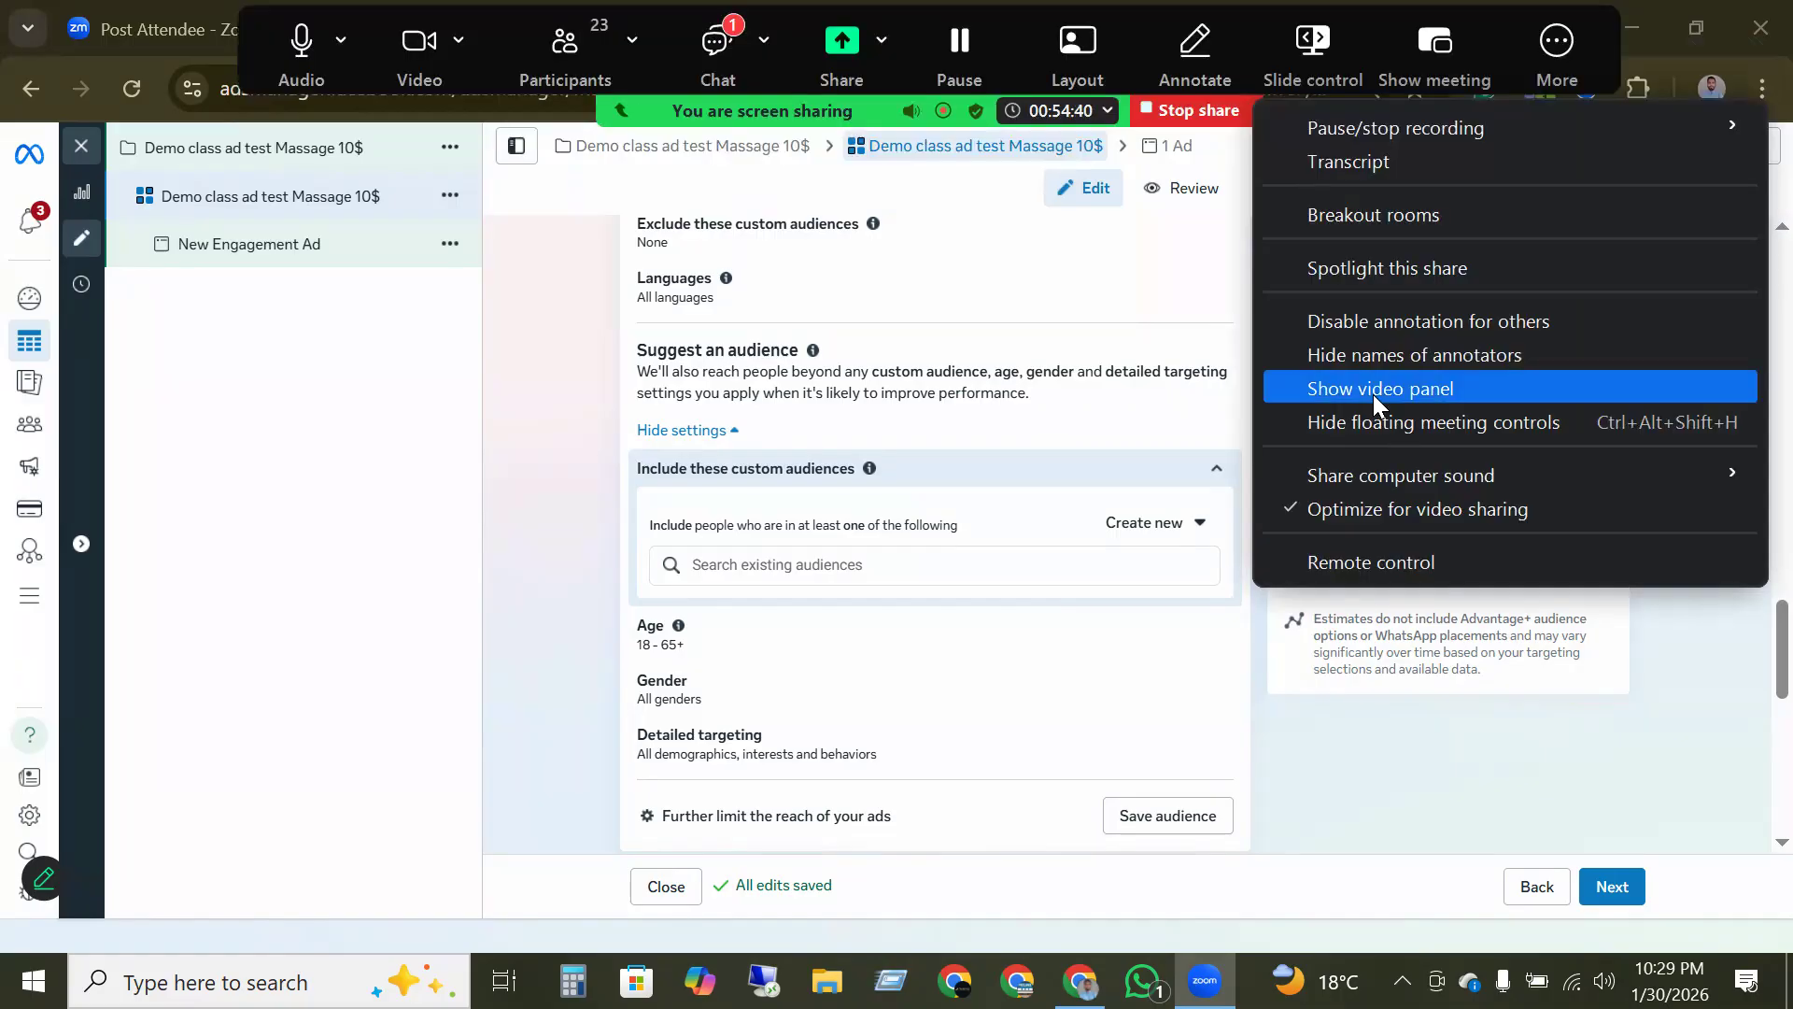
click(1373, 394)
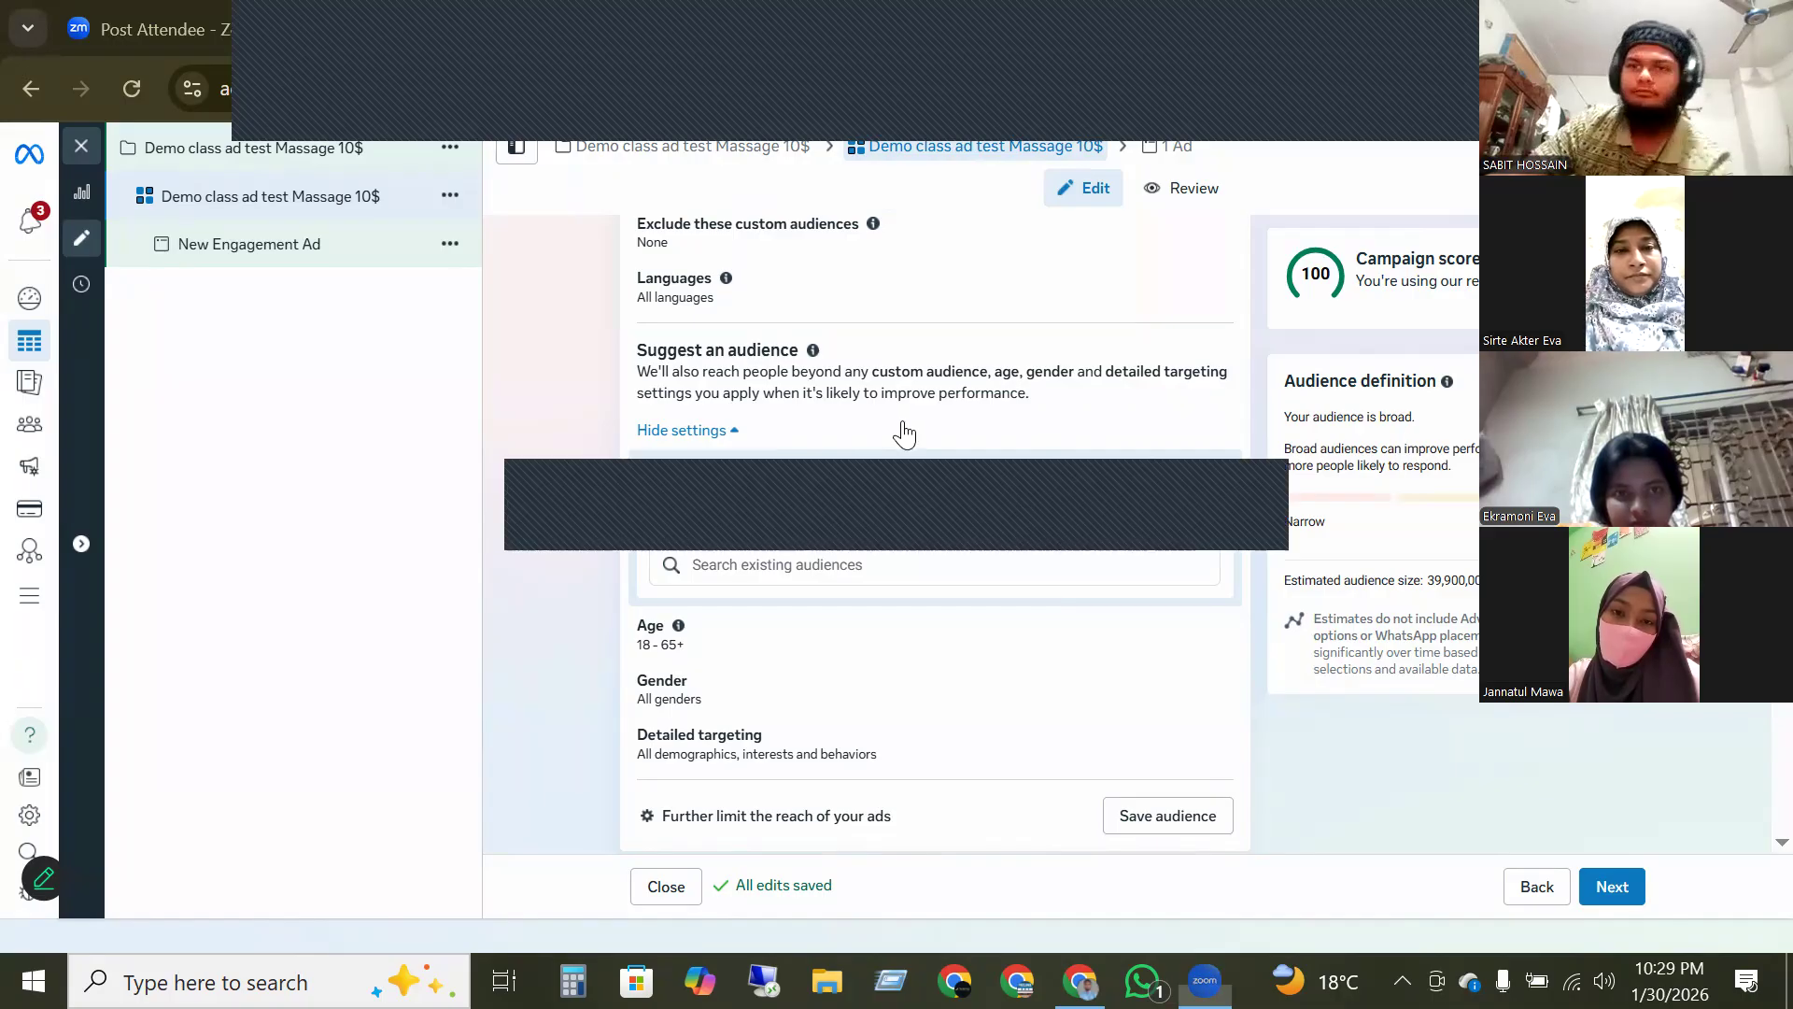
- Examine the pixel setup for a new custom audience from the Website source and close it without creating one
scroll(900, 427, down, 3)
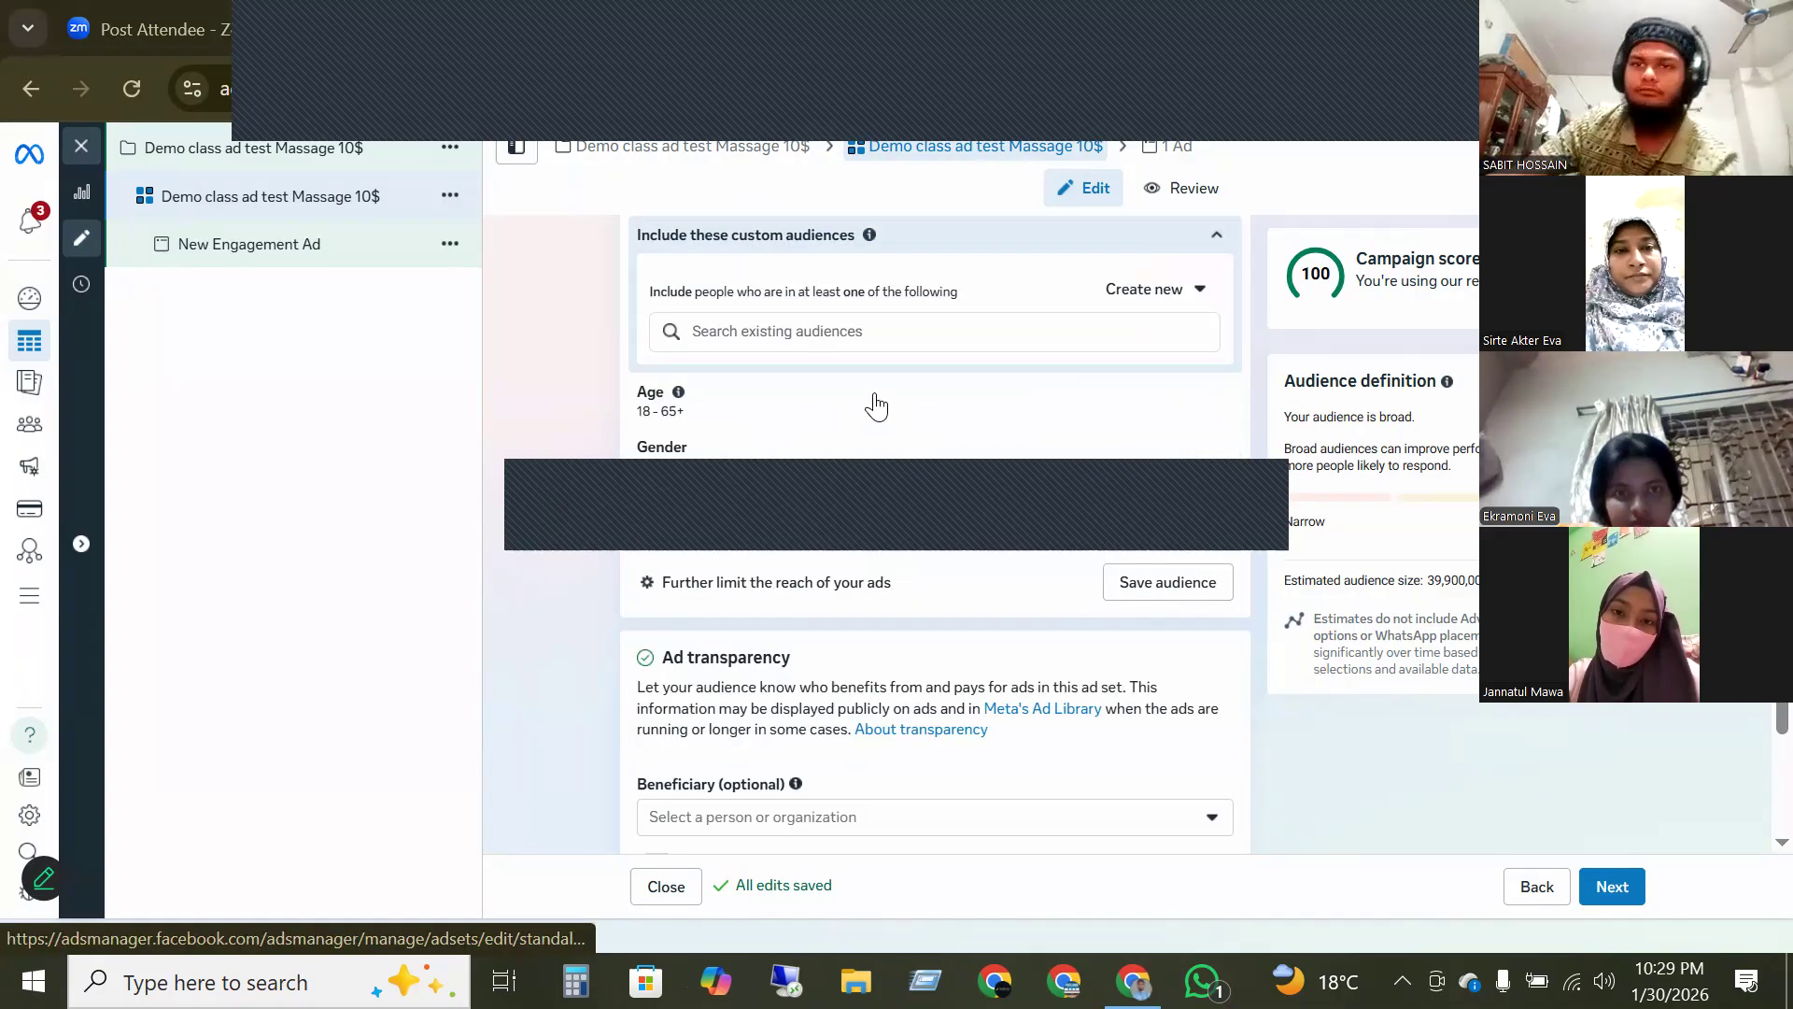
click(1170, 293)
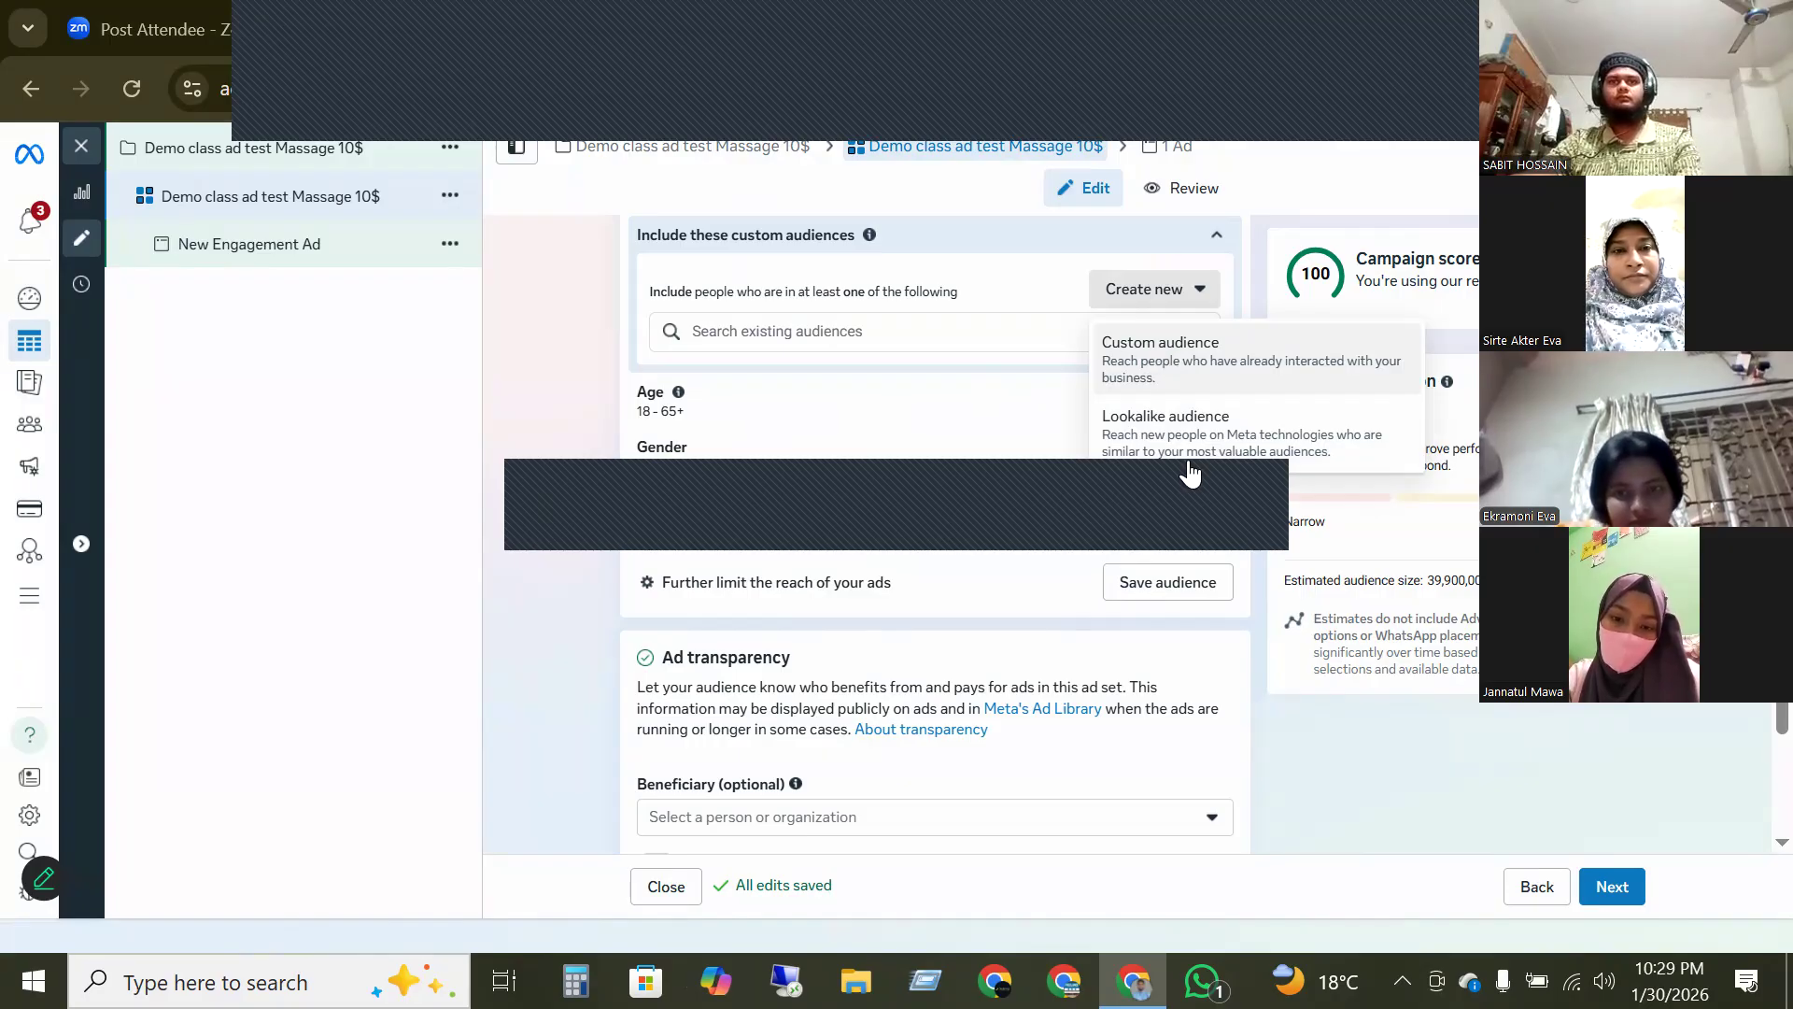
click(1163, 366)
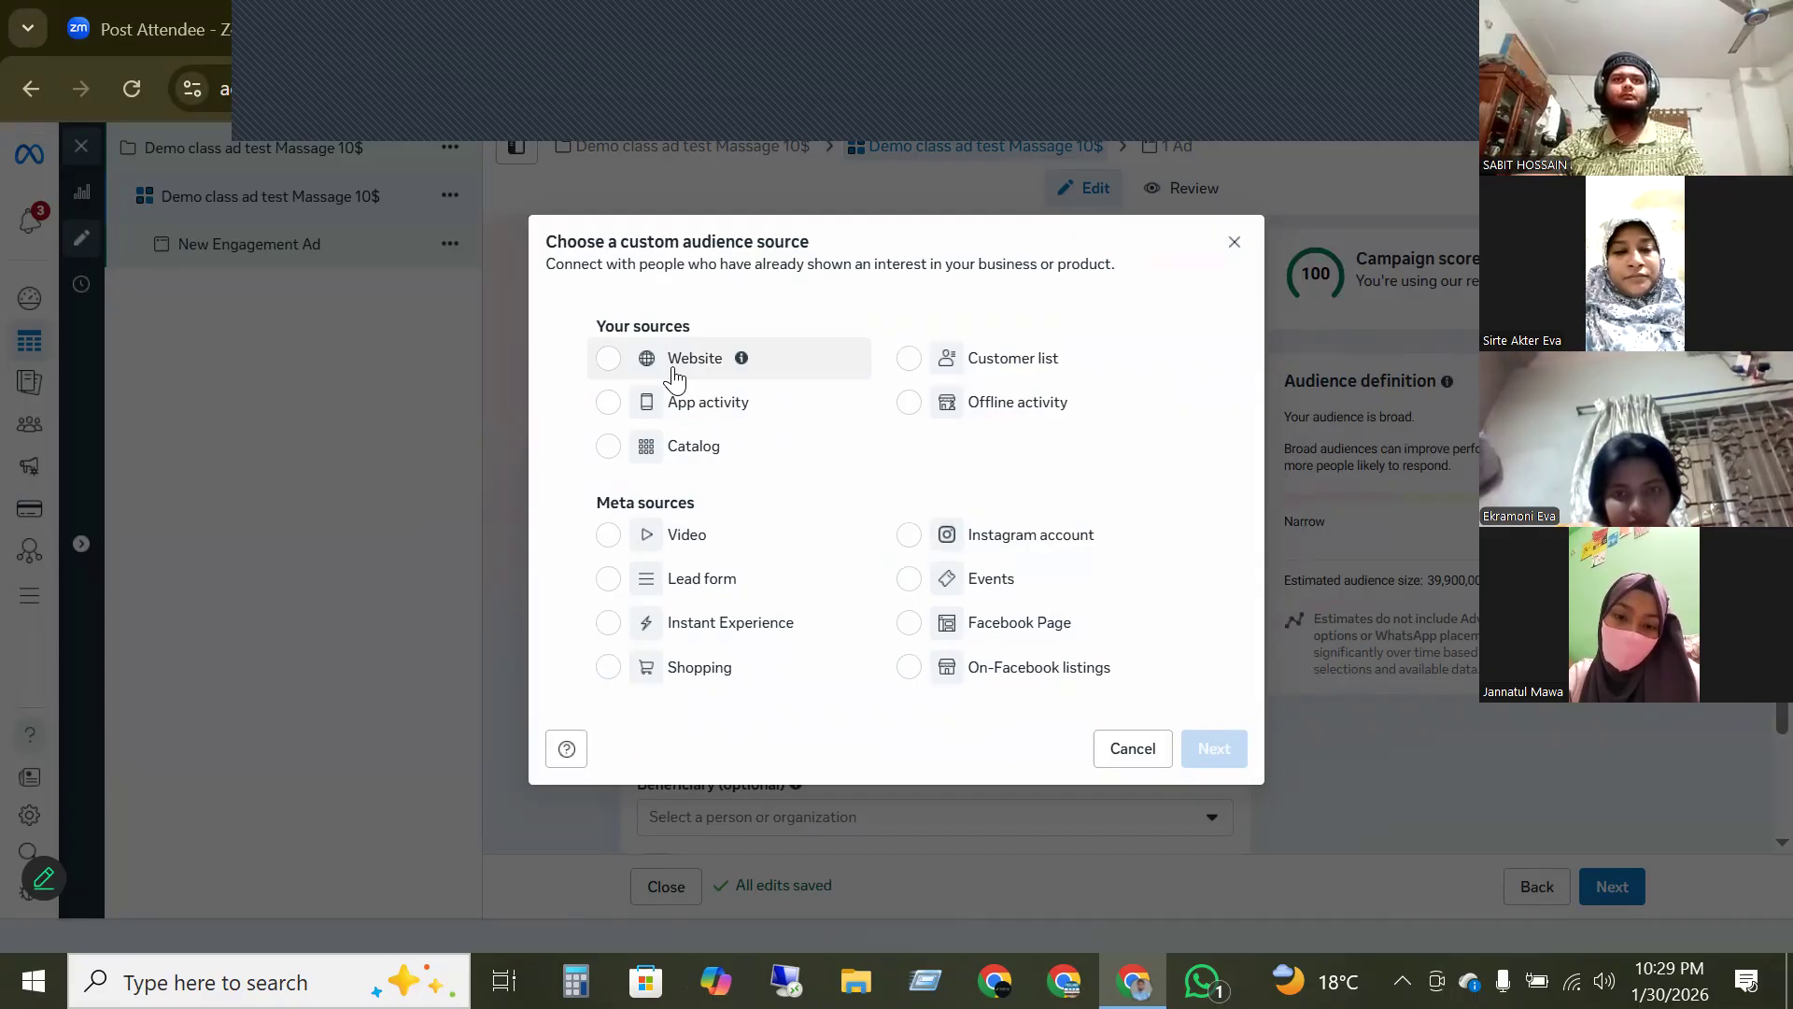
click(608, 364)
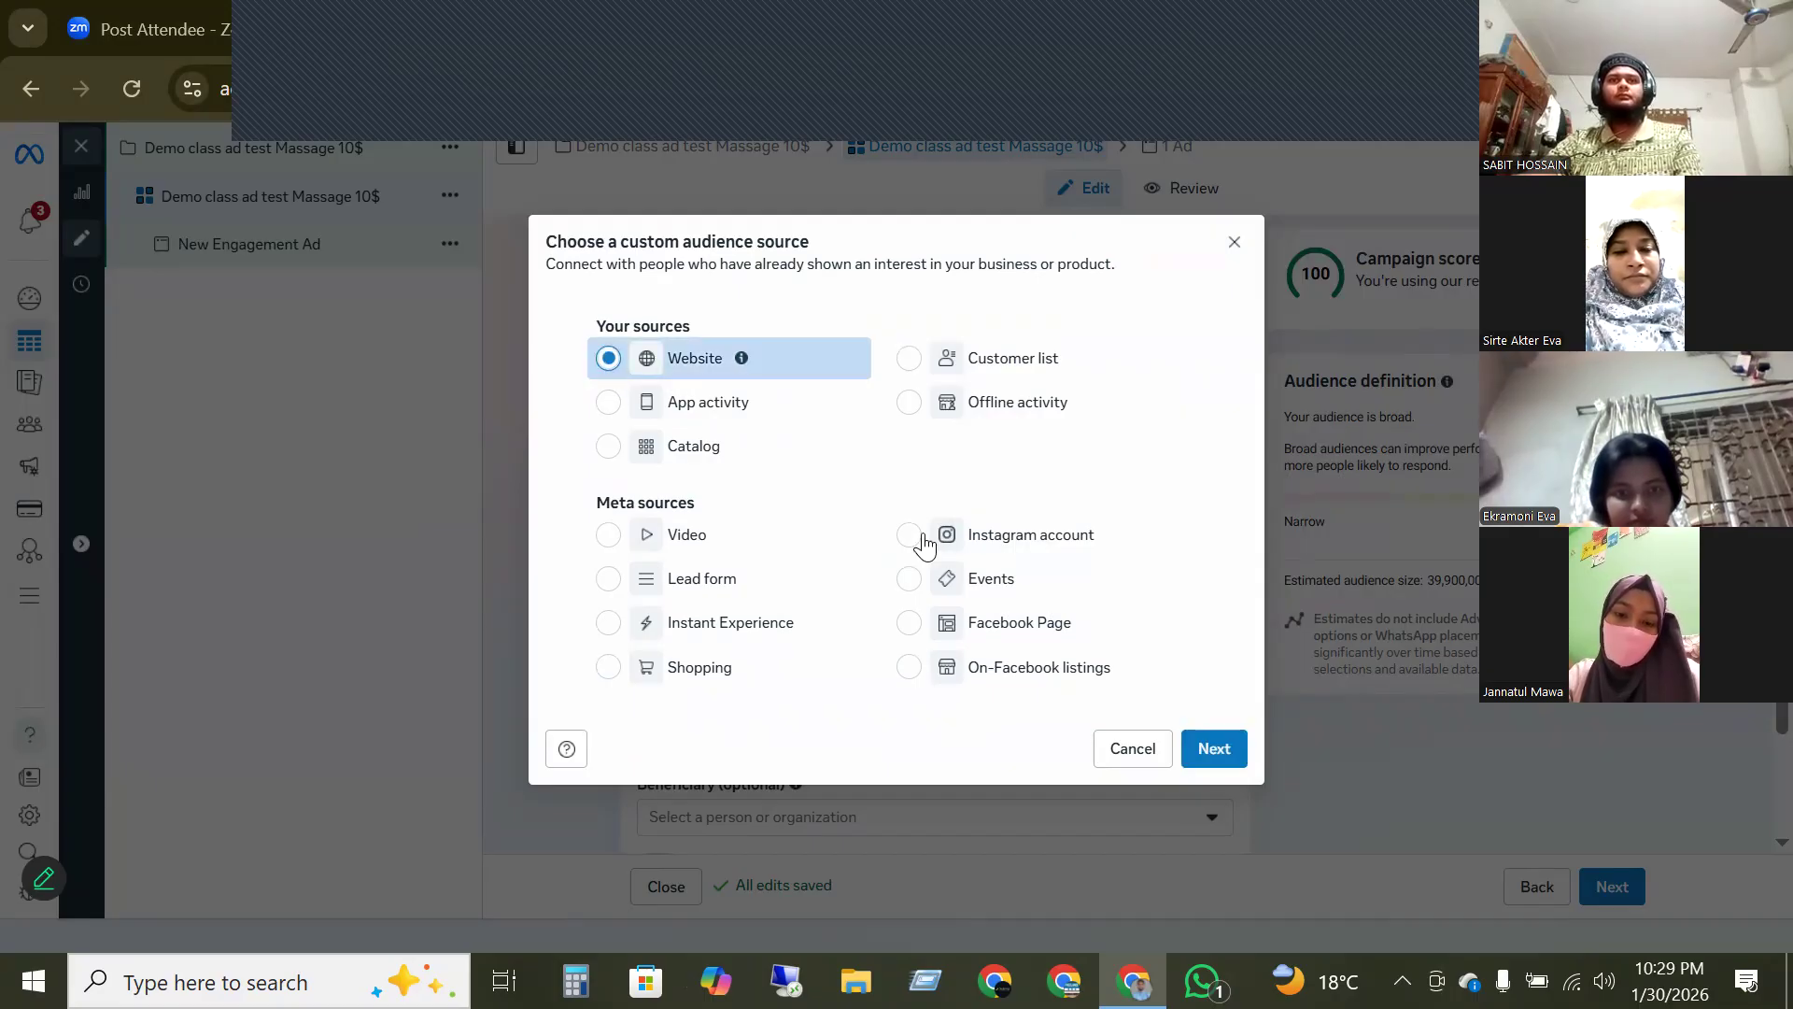
click(1108, 738)
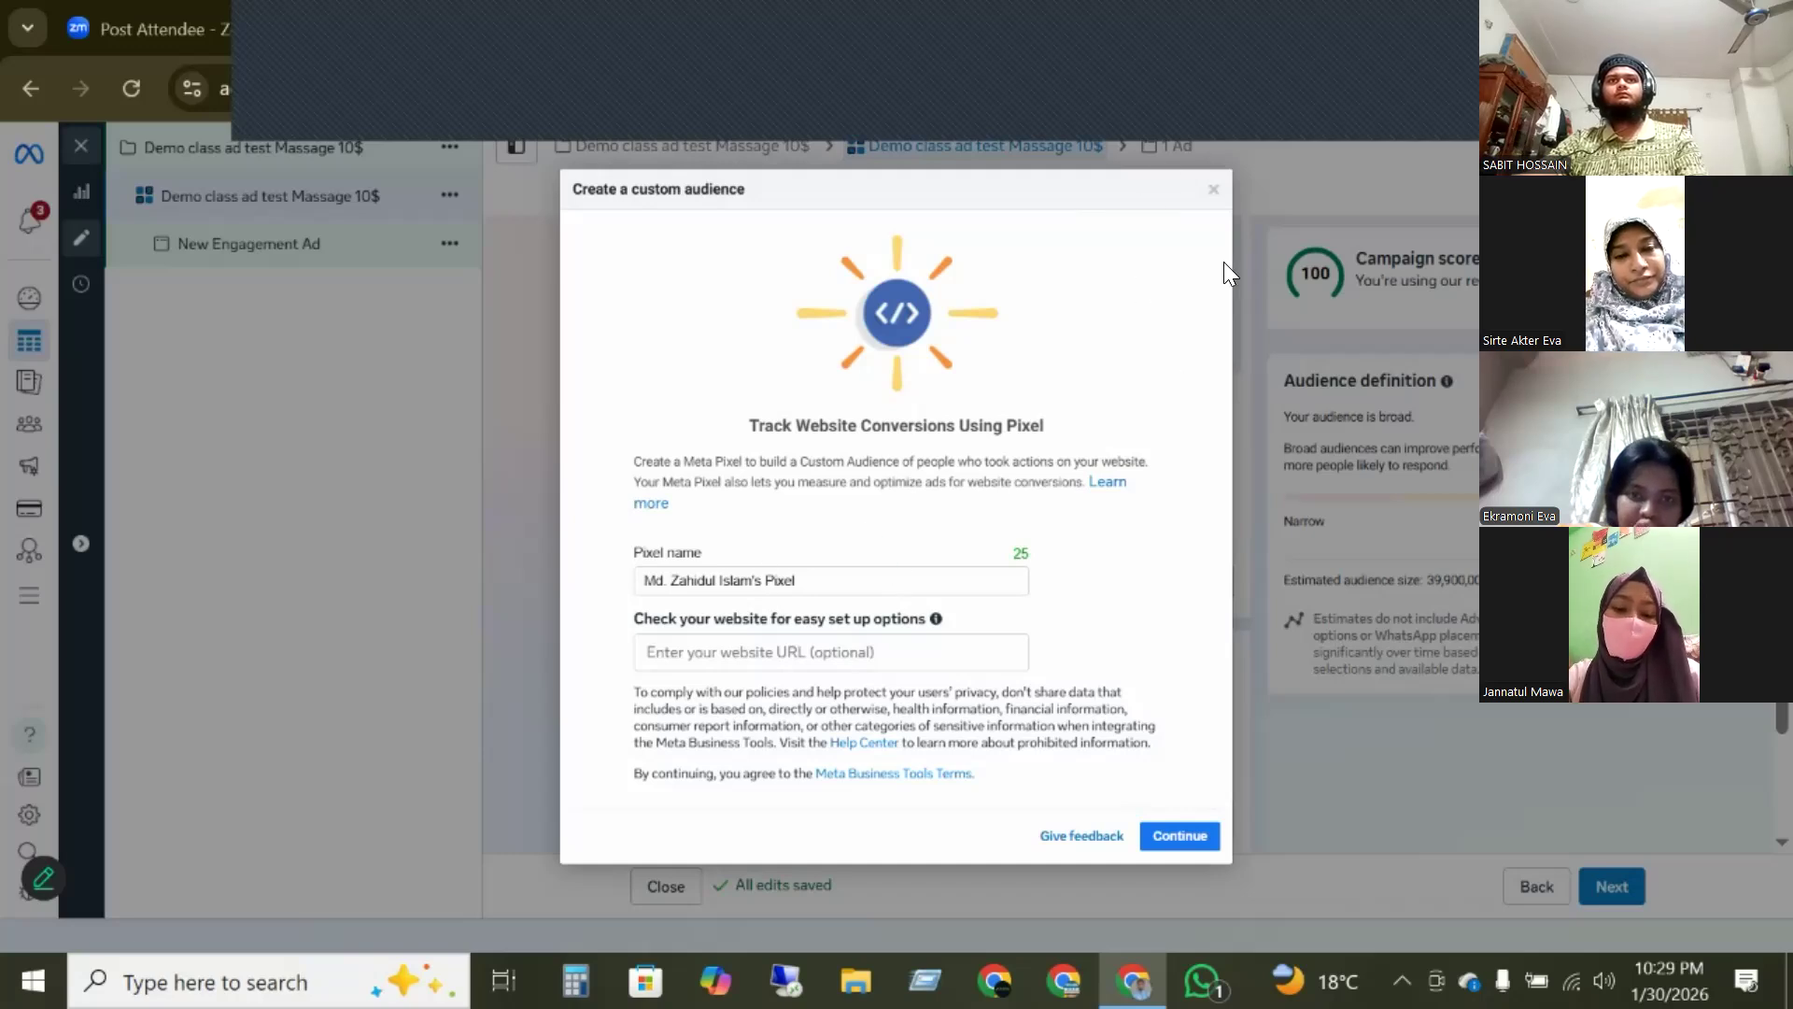
click(1213, 198)
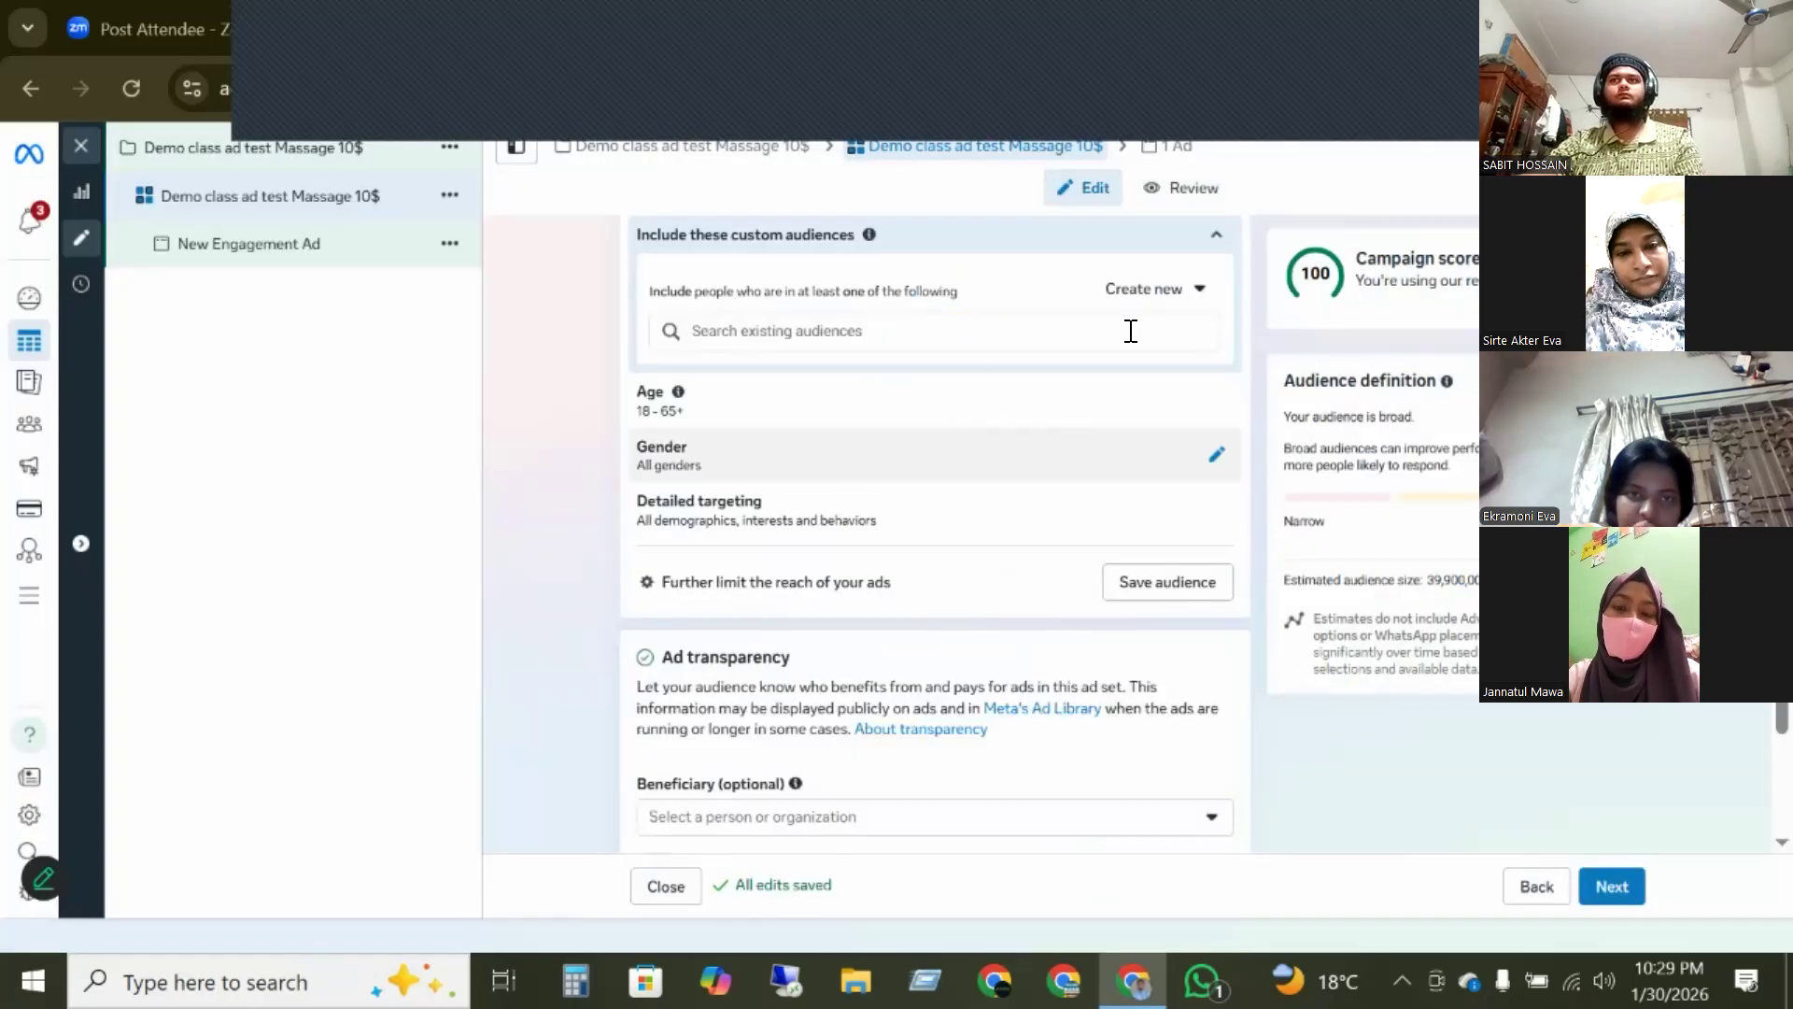
- Start a new custom audience from the Facebook Page source and select the Solevia page
click(1158, 306)
click(1163, 353)
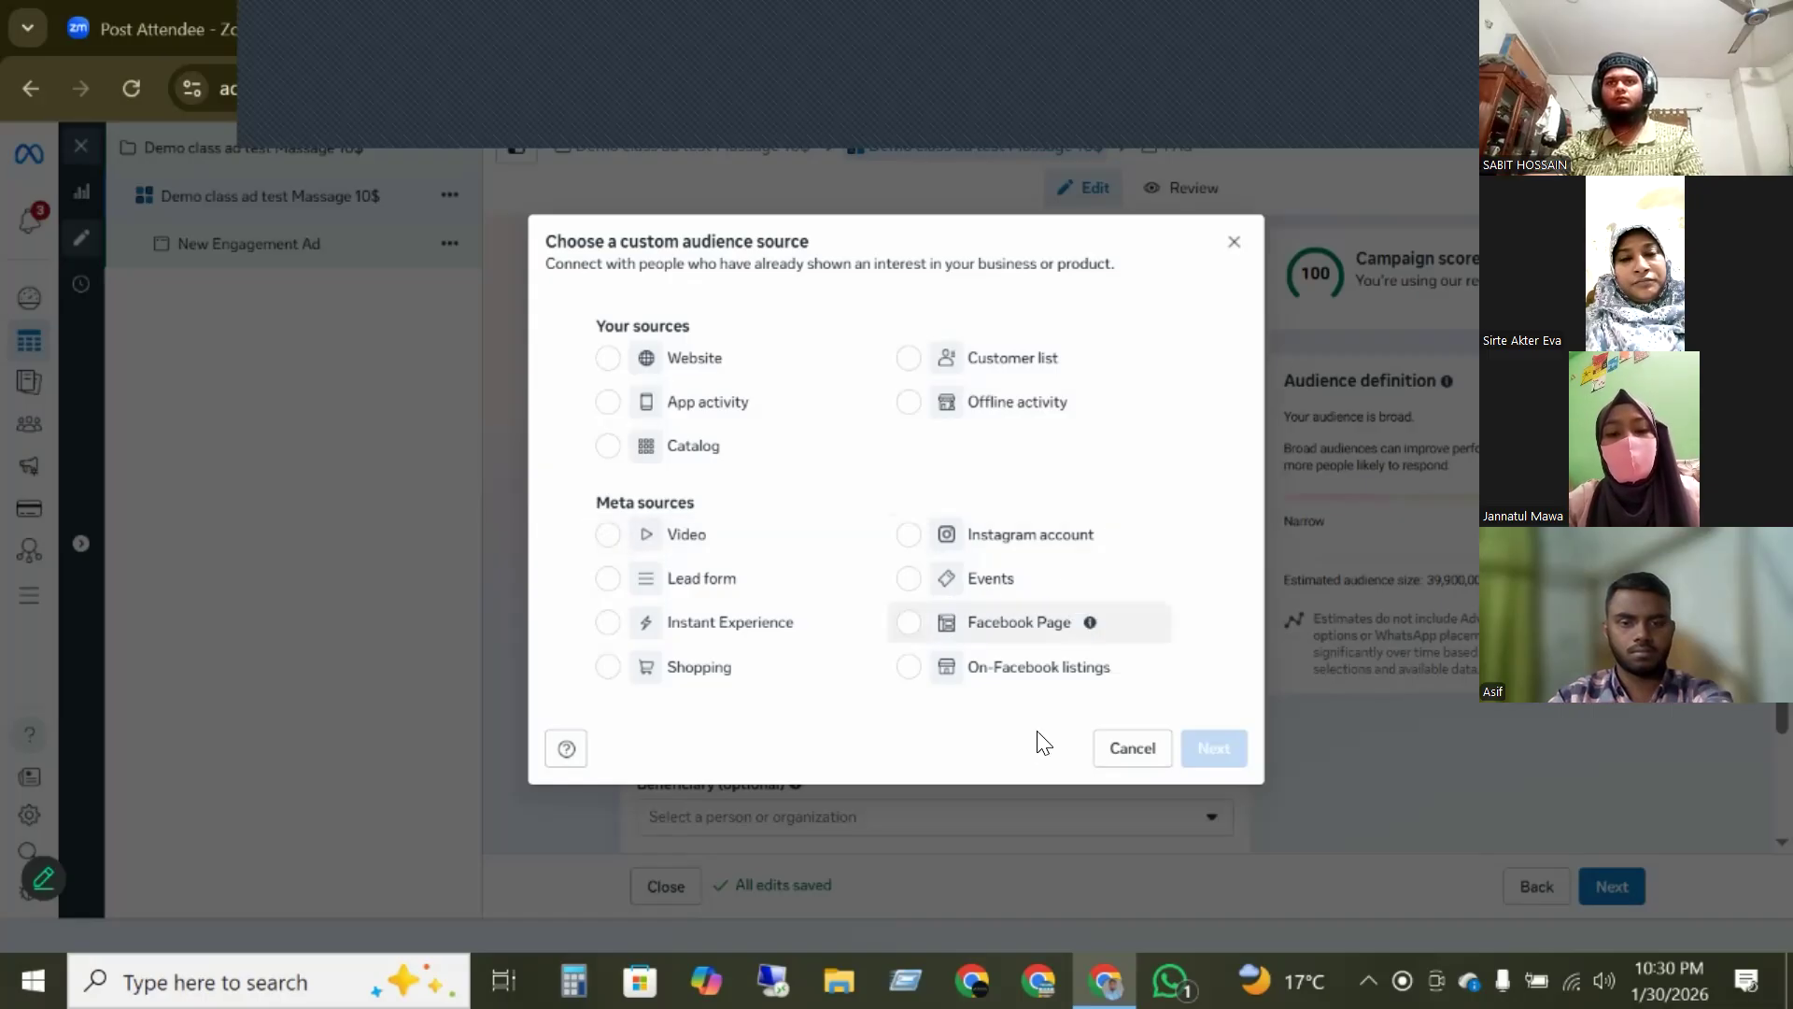
click(909, 622)
click(1200, 747)
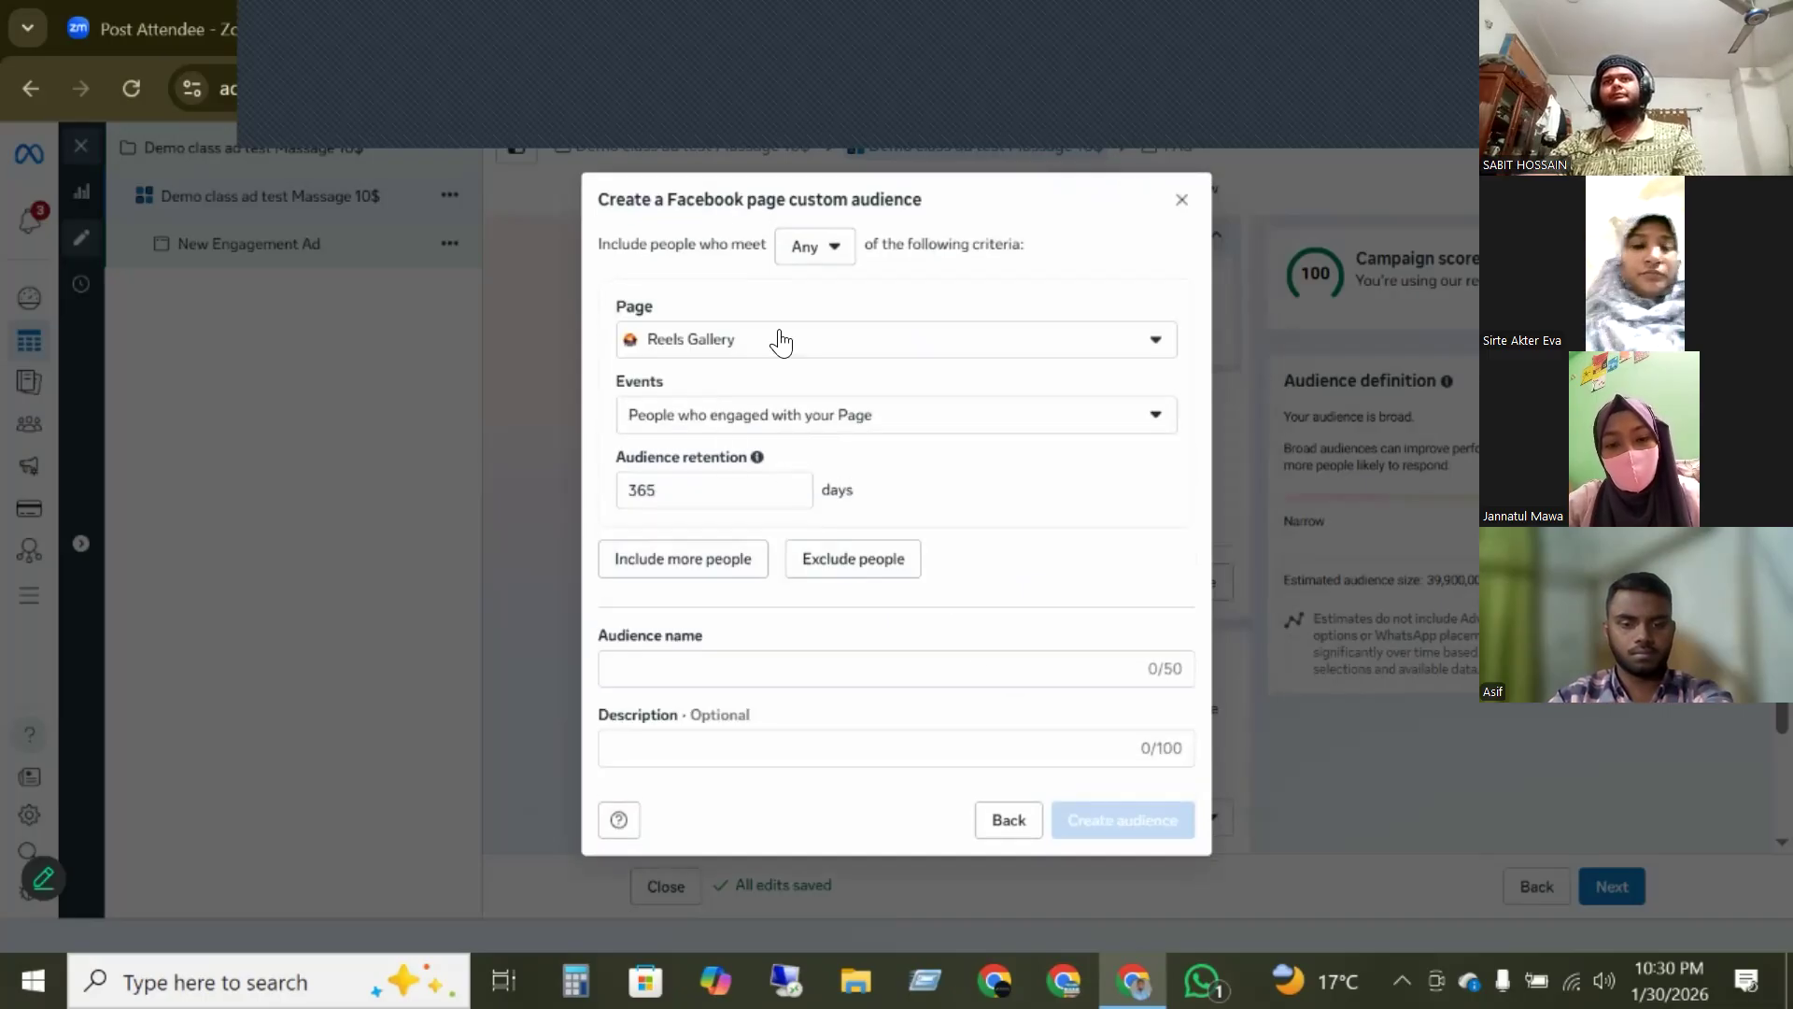
click(787, 348)
click(700, 527)
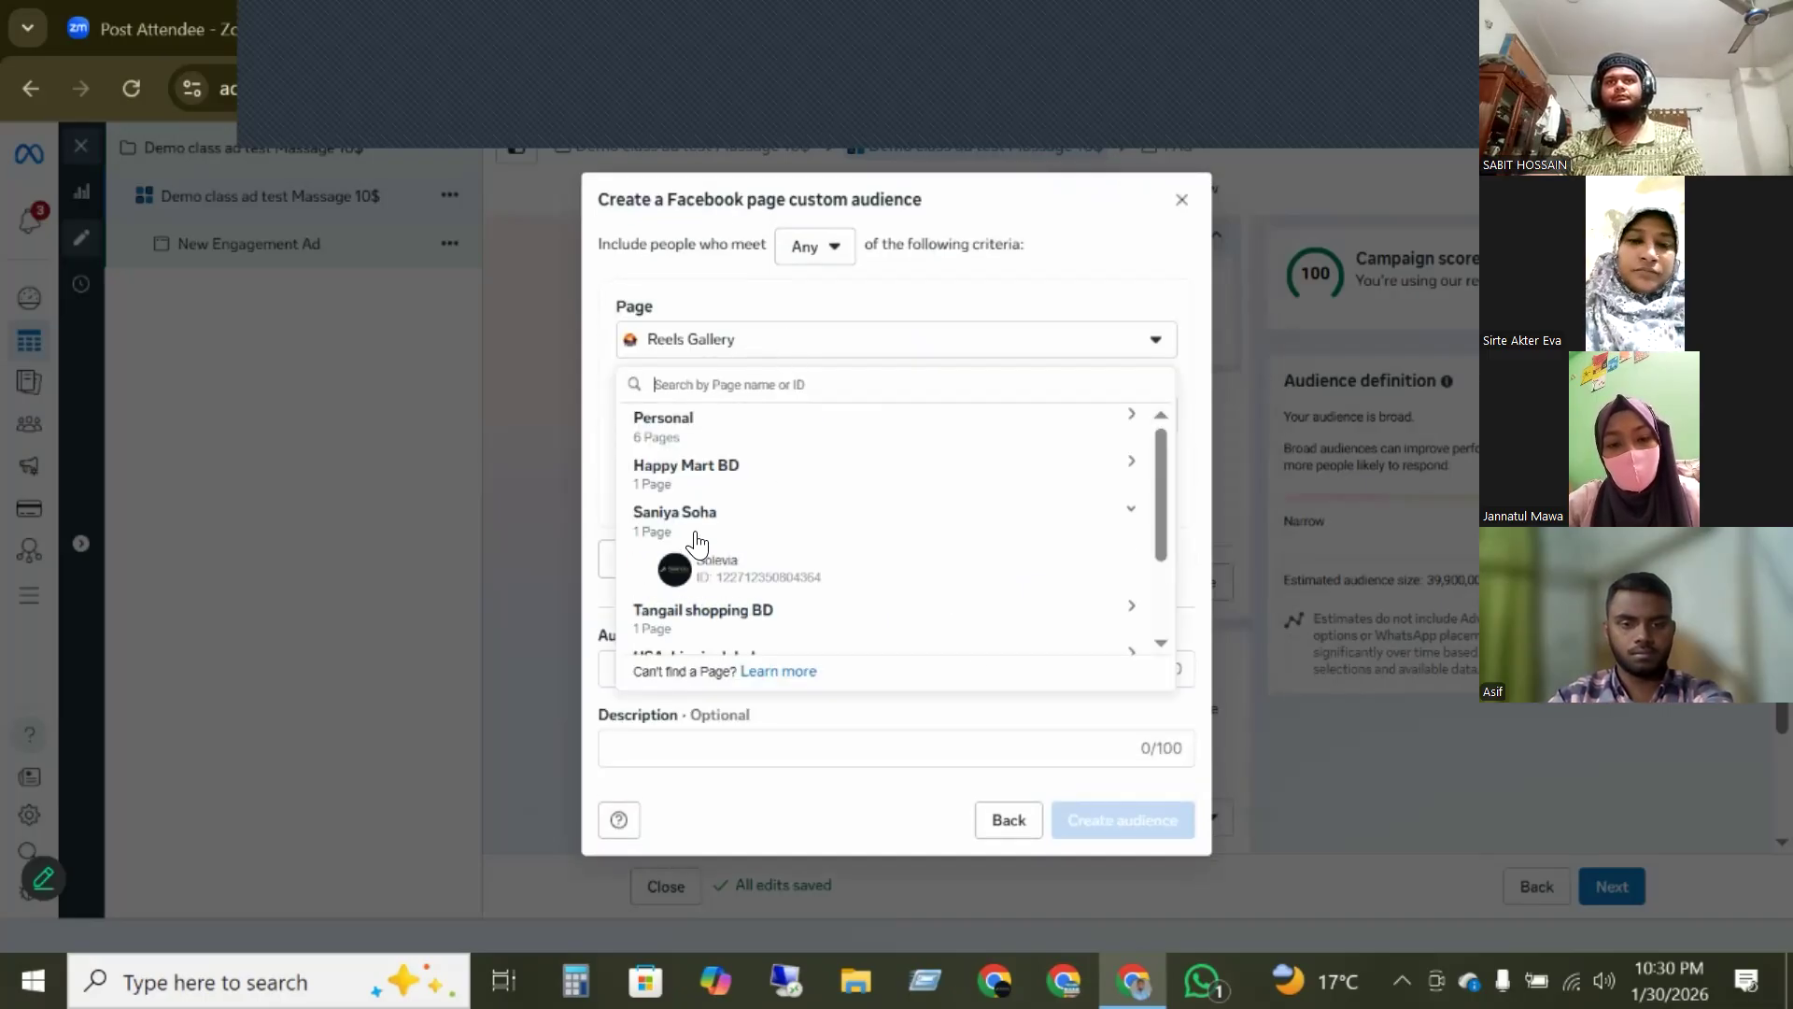
click(739, 575)
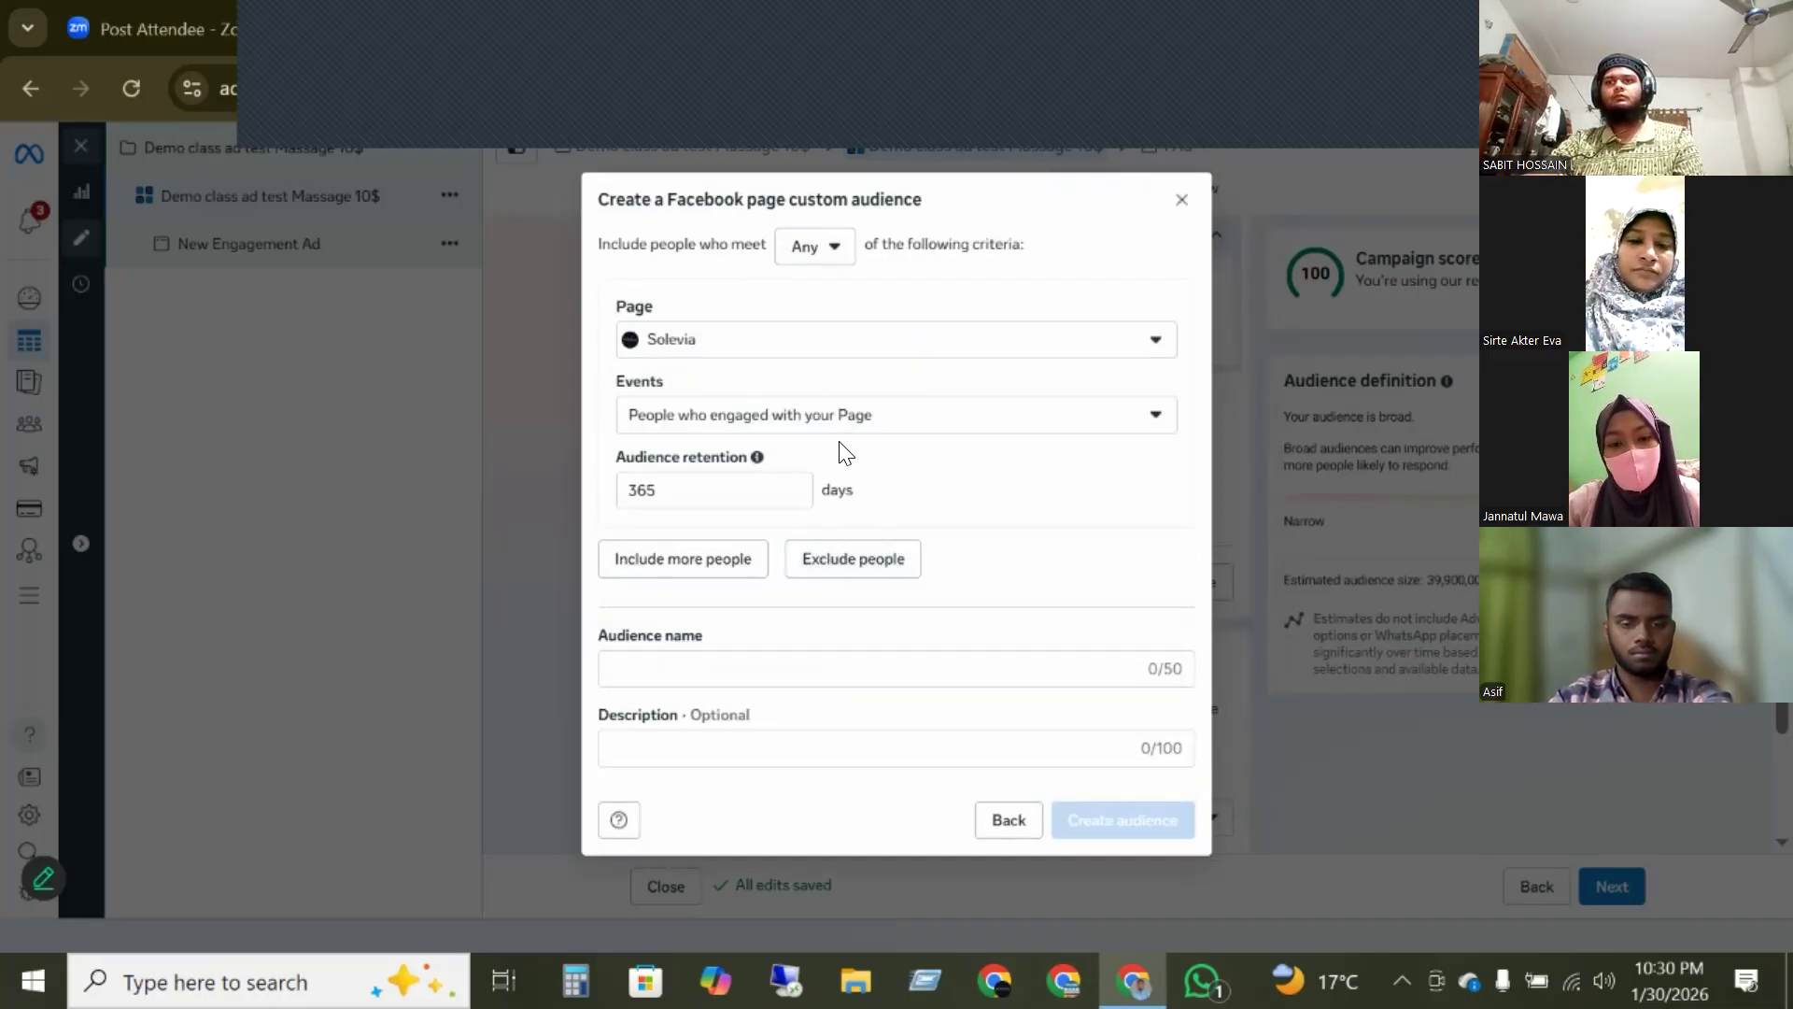
- Examine the page audience's event choices, retention and name fields, keeping People who engaged with your Page, and close the form without creating it
click(759, 423)
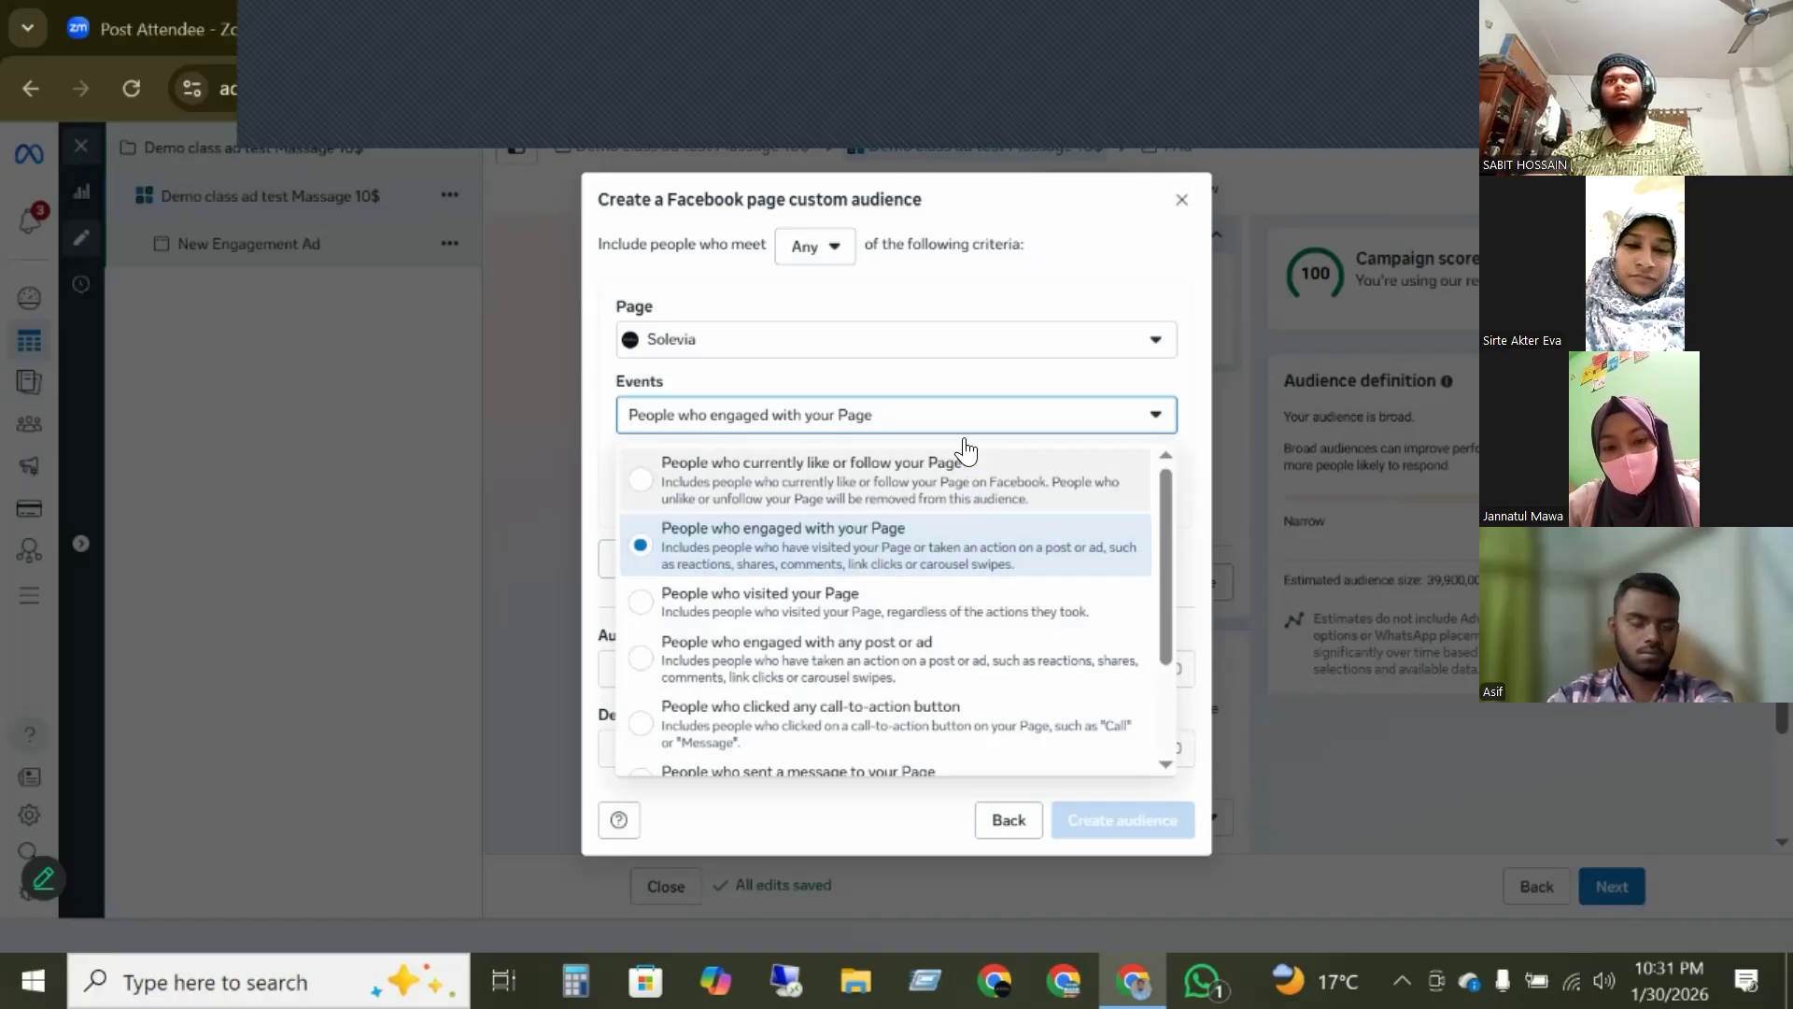
click(939, 428)
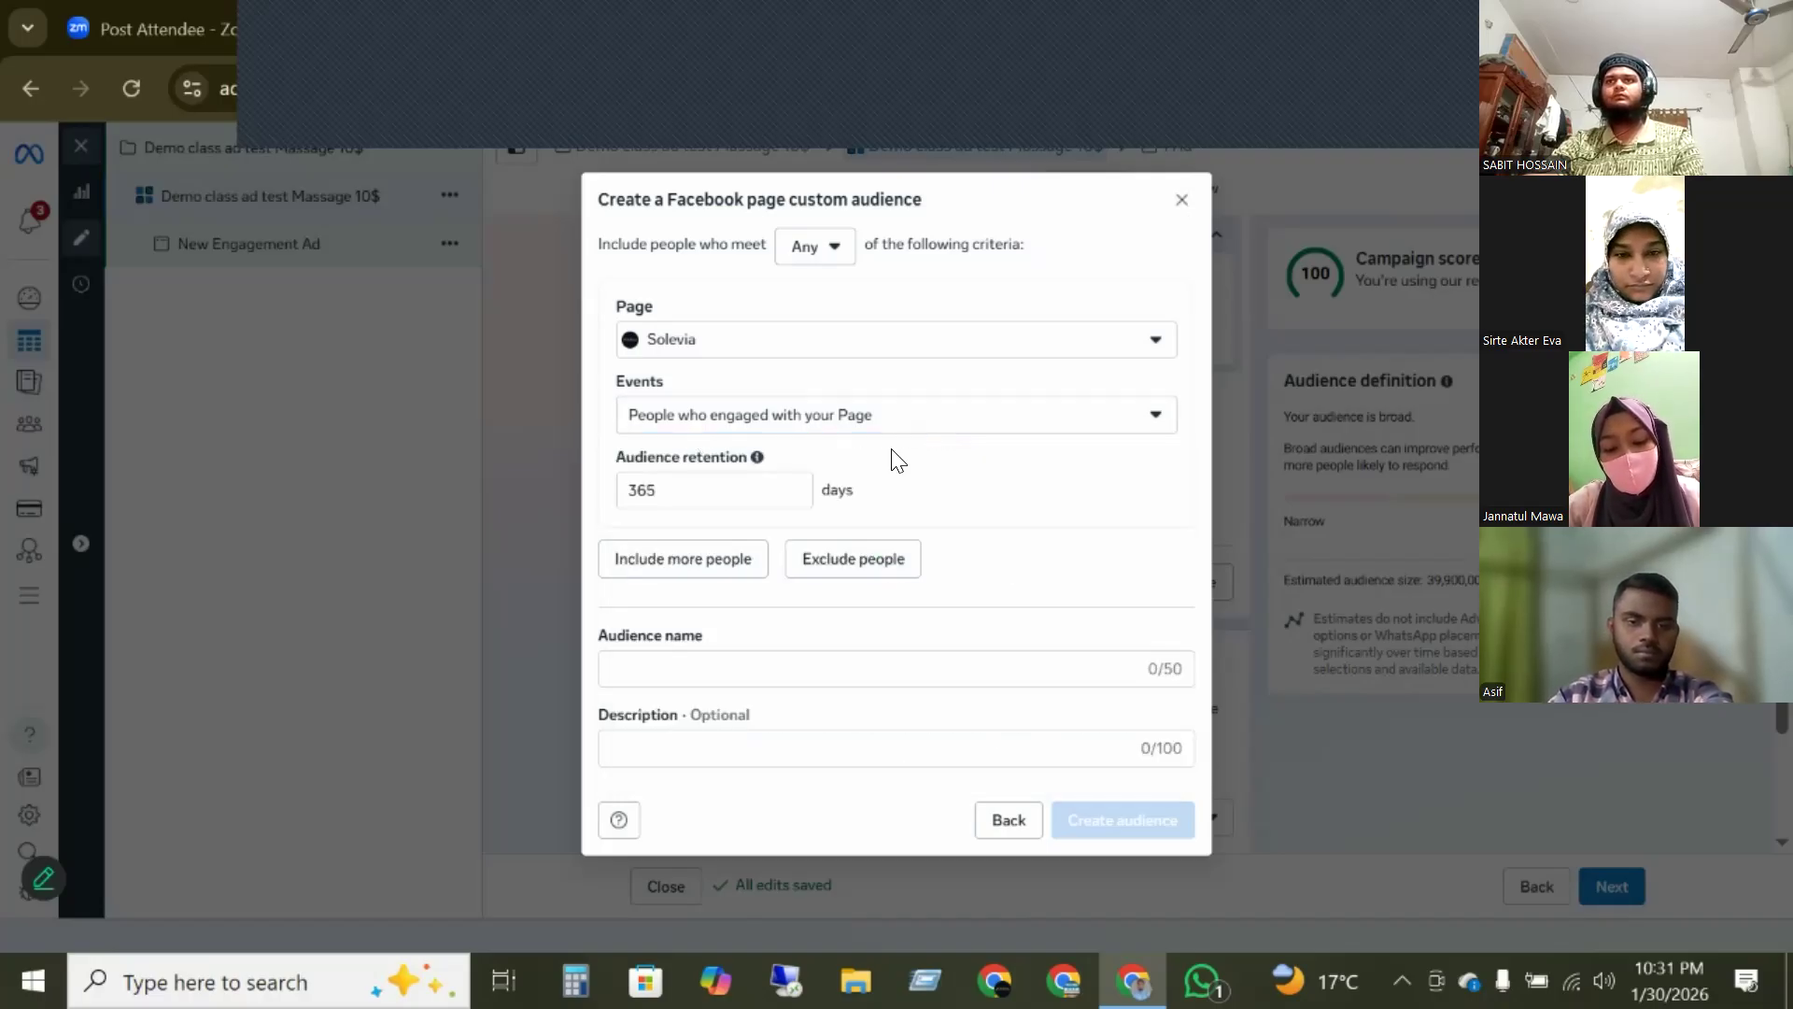
click(864, 425)
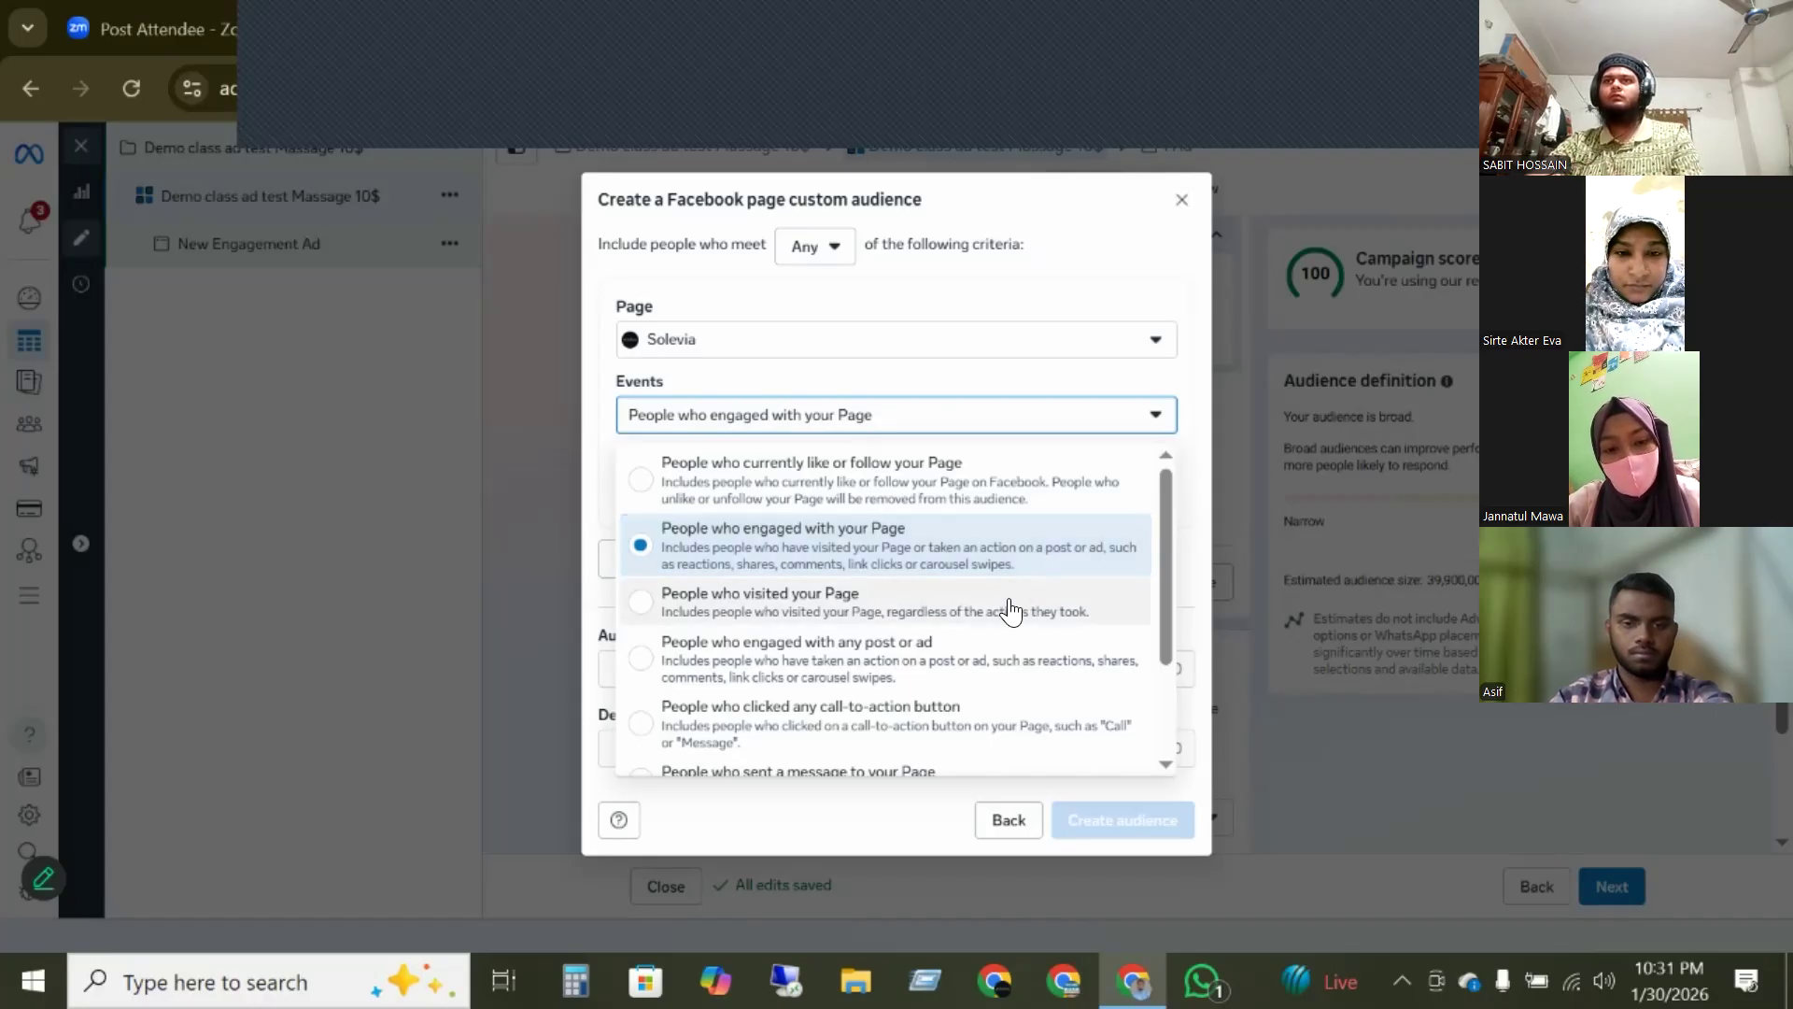
click(958, 558)
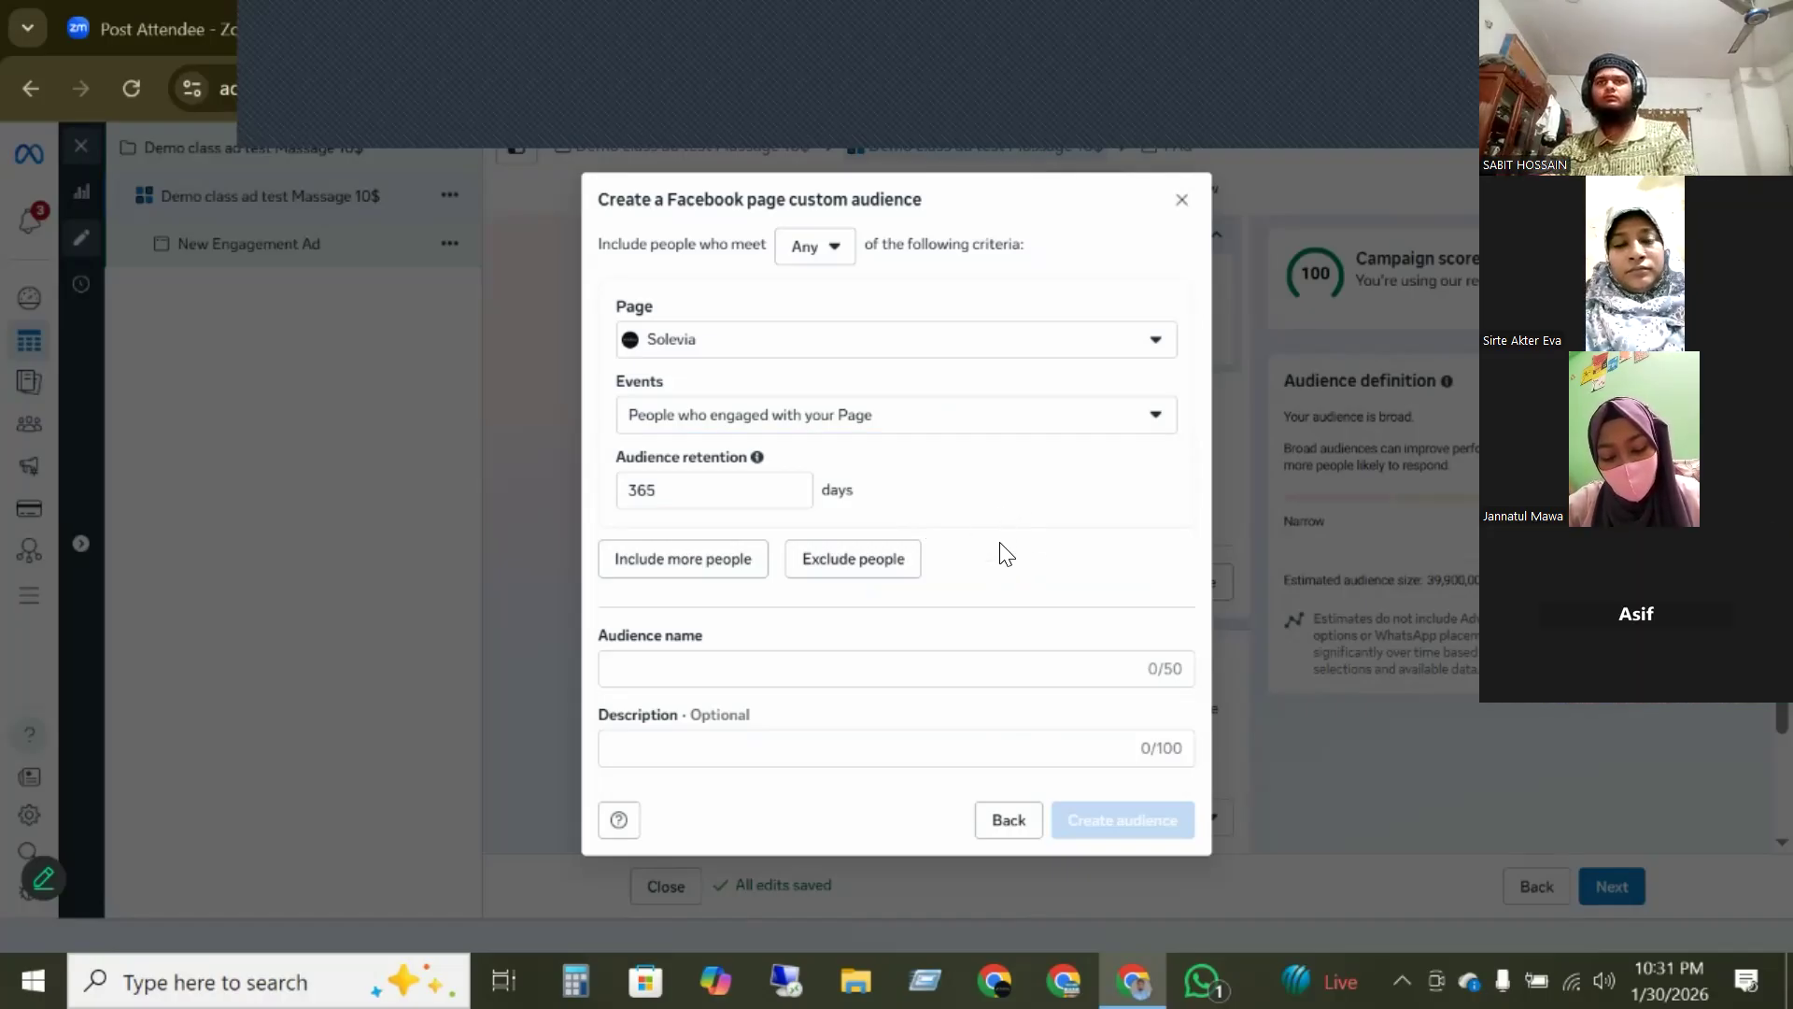
double_click(667, 481)
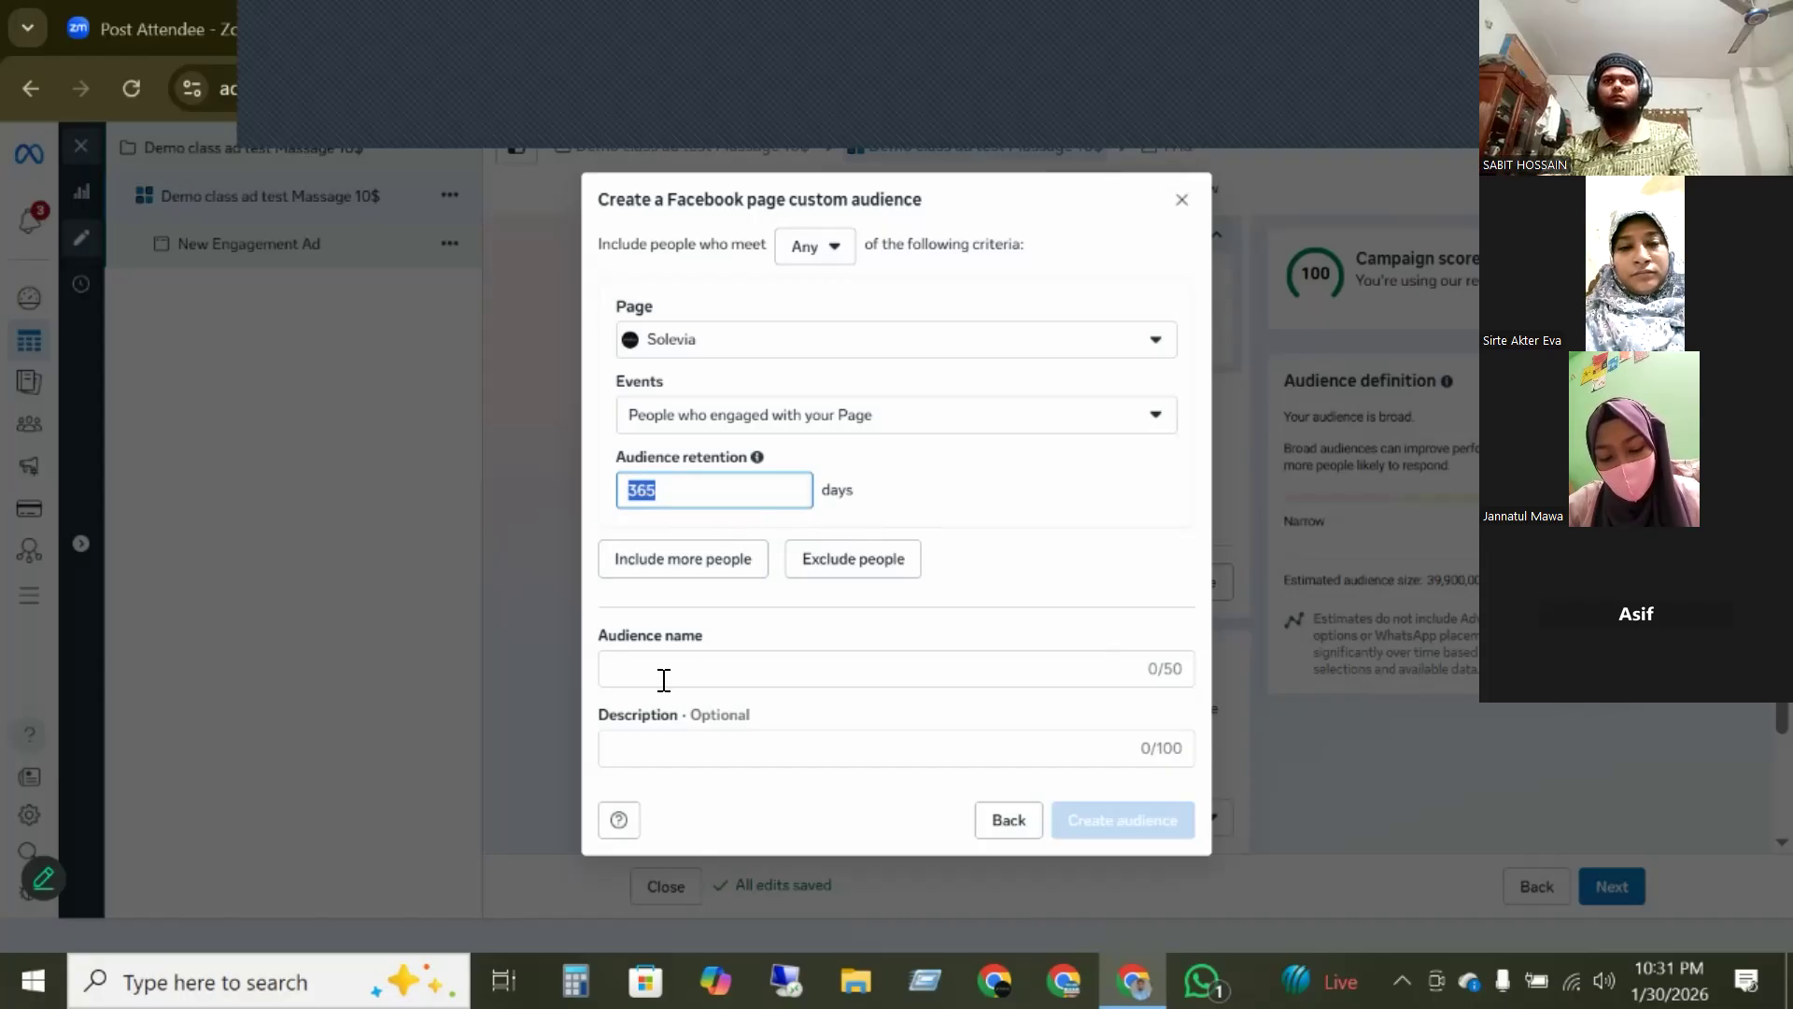
click(638, 658)
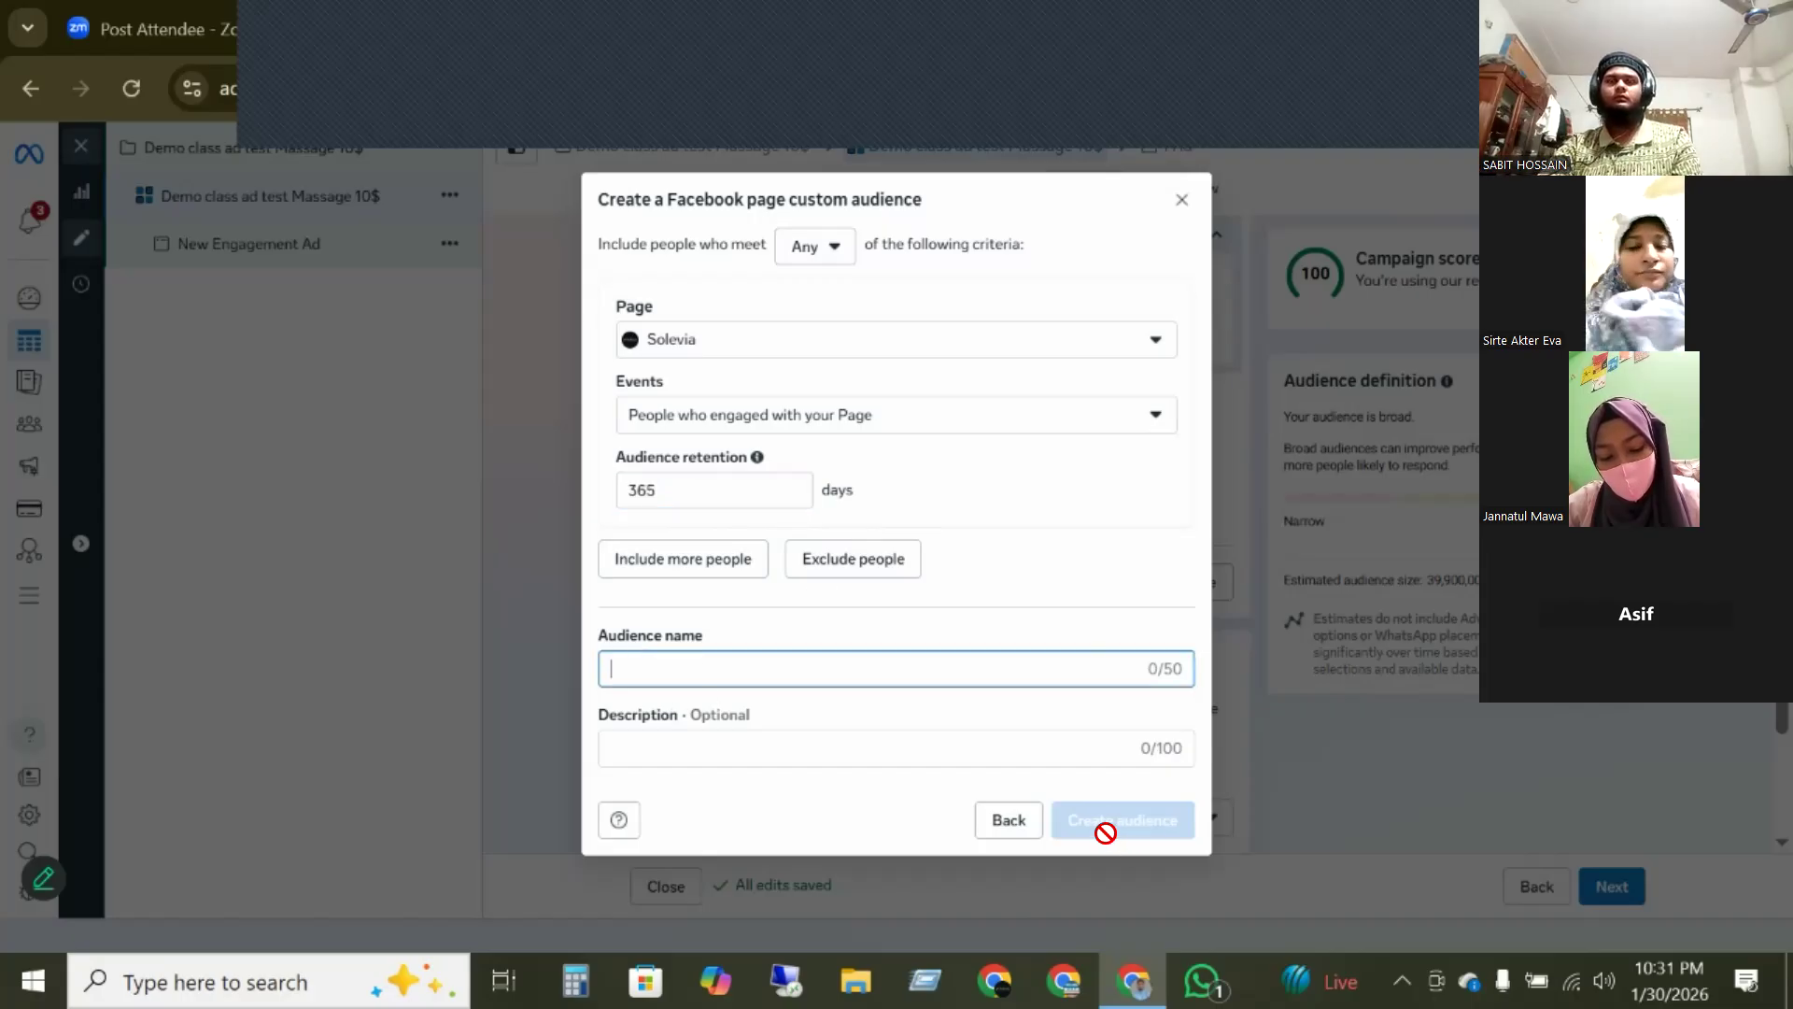
click(1180, 201)
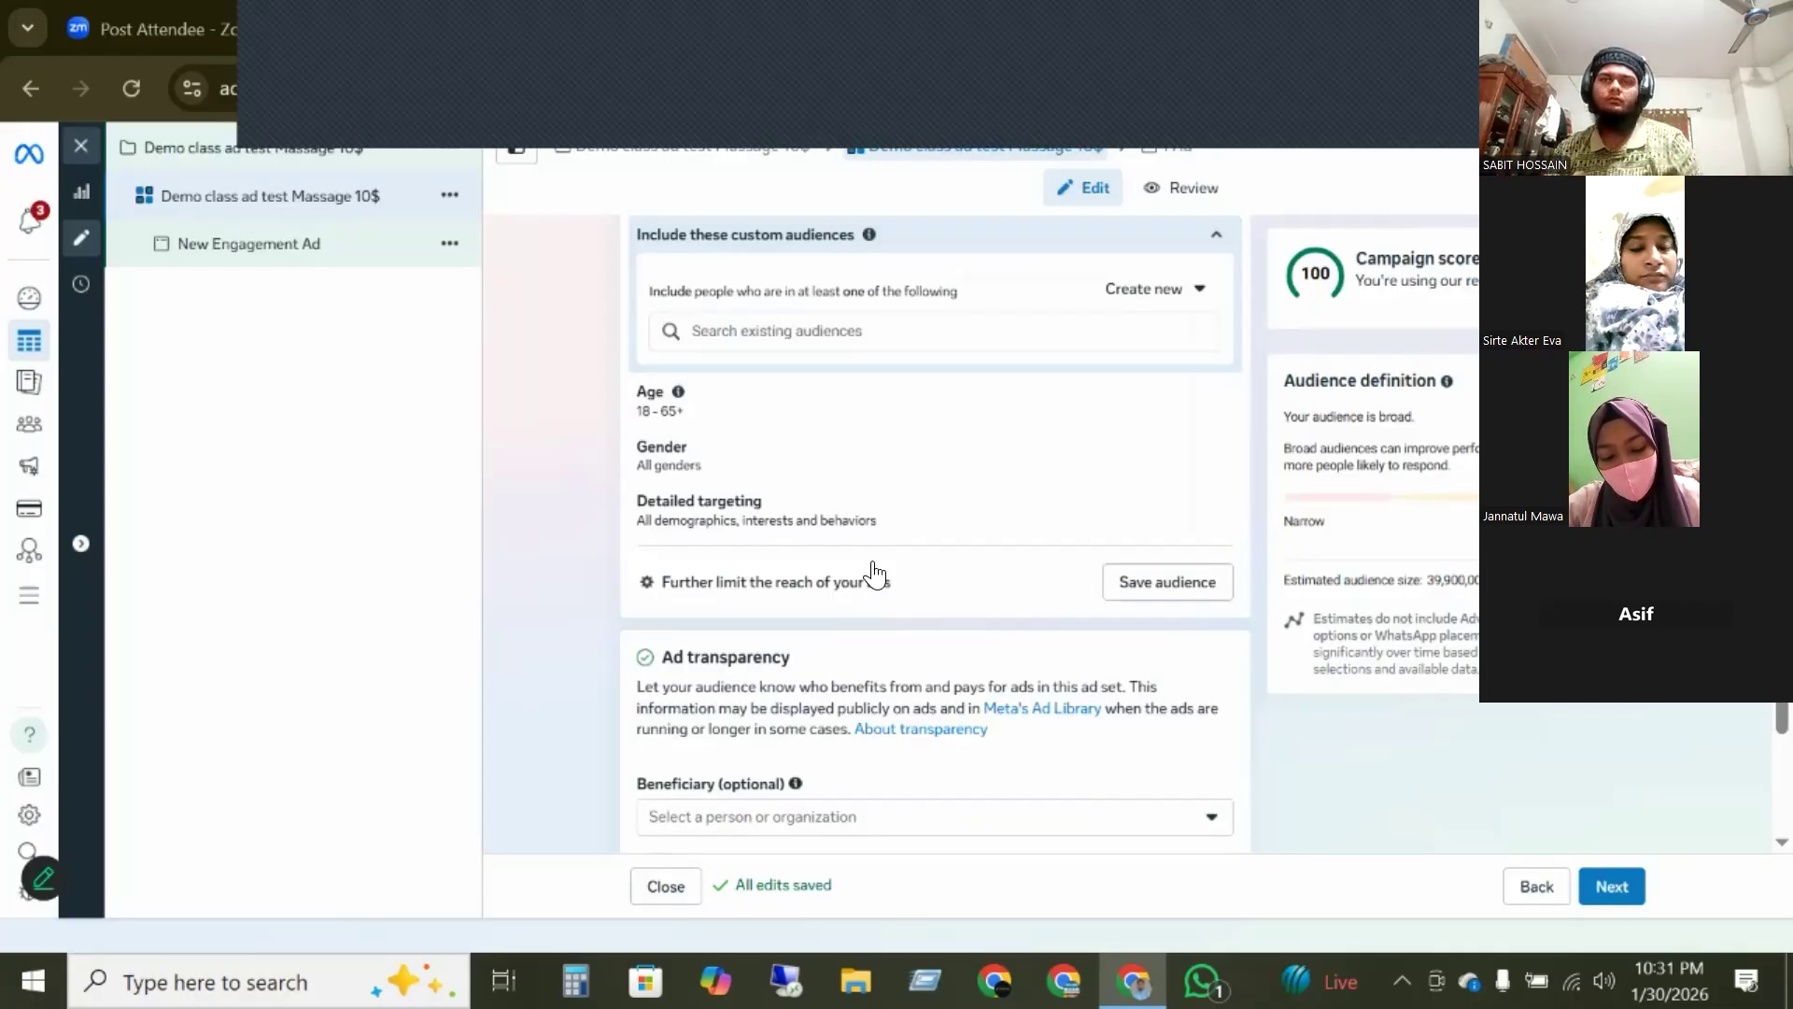
- View the list of existing custom and lookalike audiences available for inclusion without selecting one
click(764, 332)
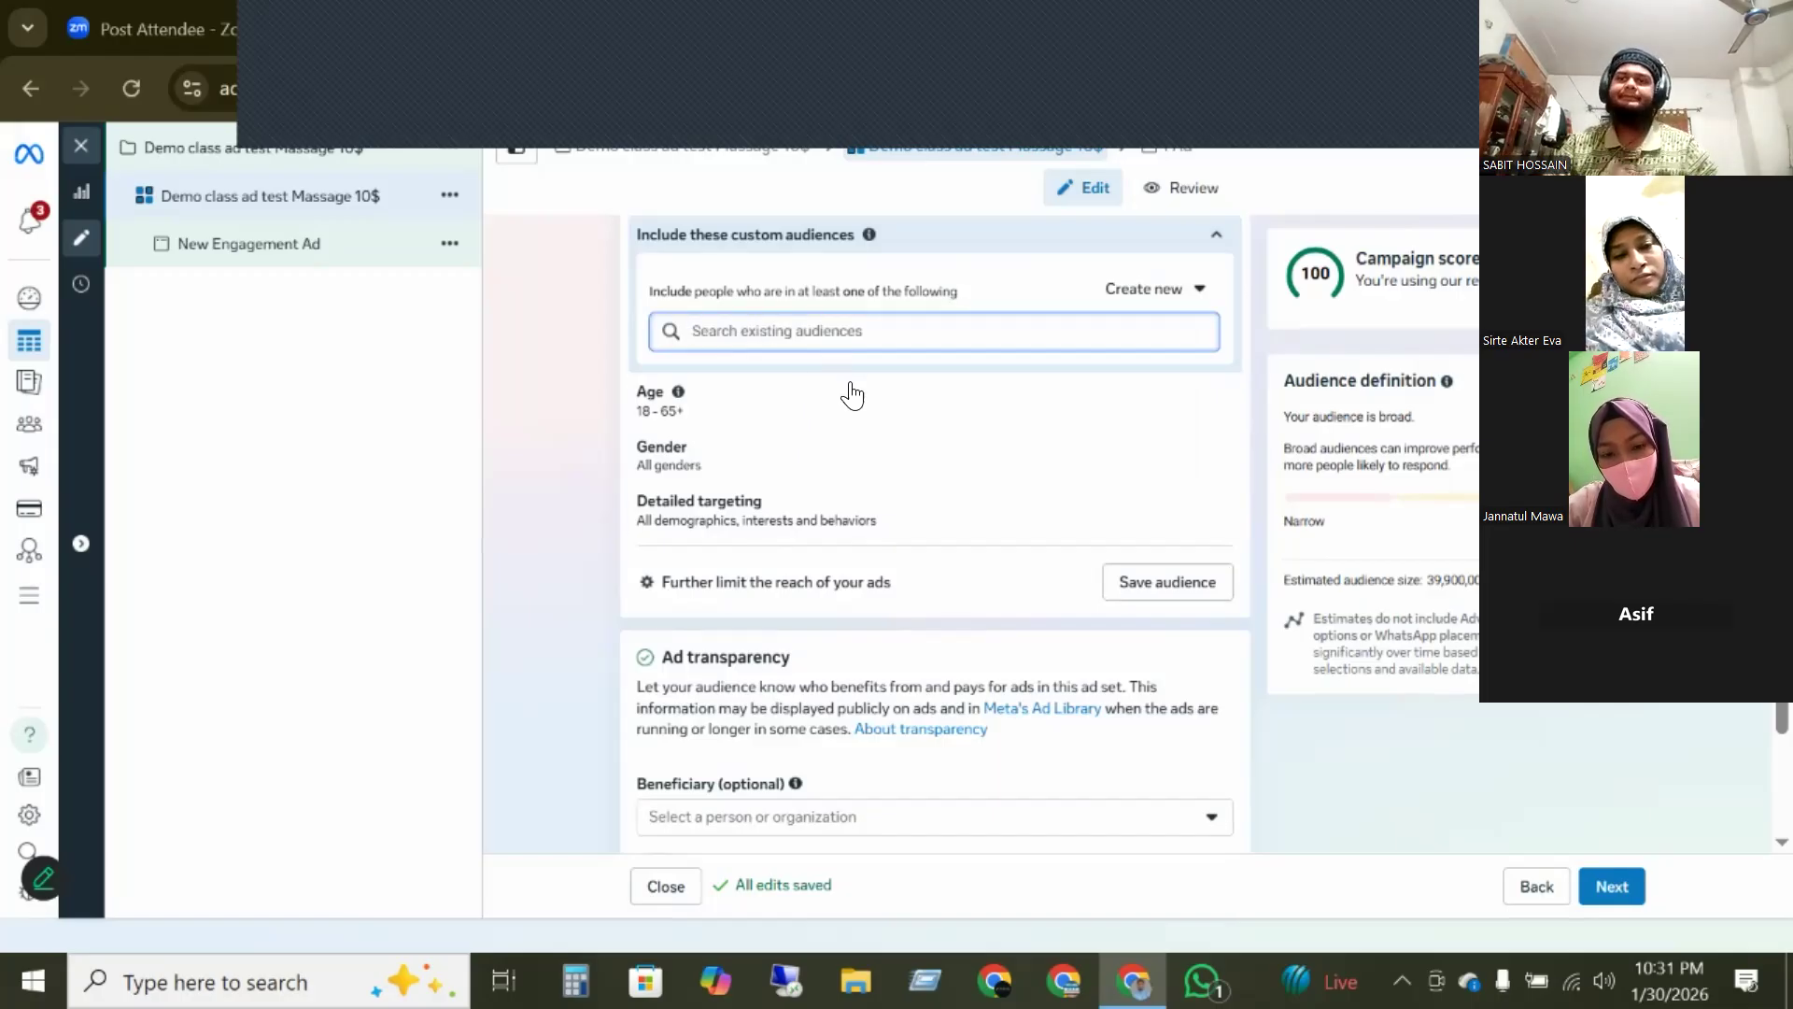
click(1104, 328)
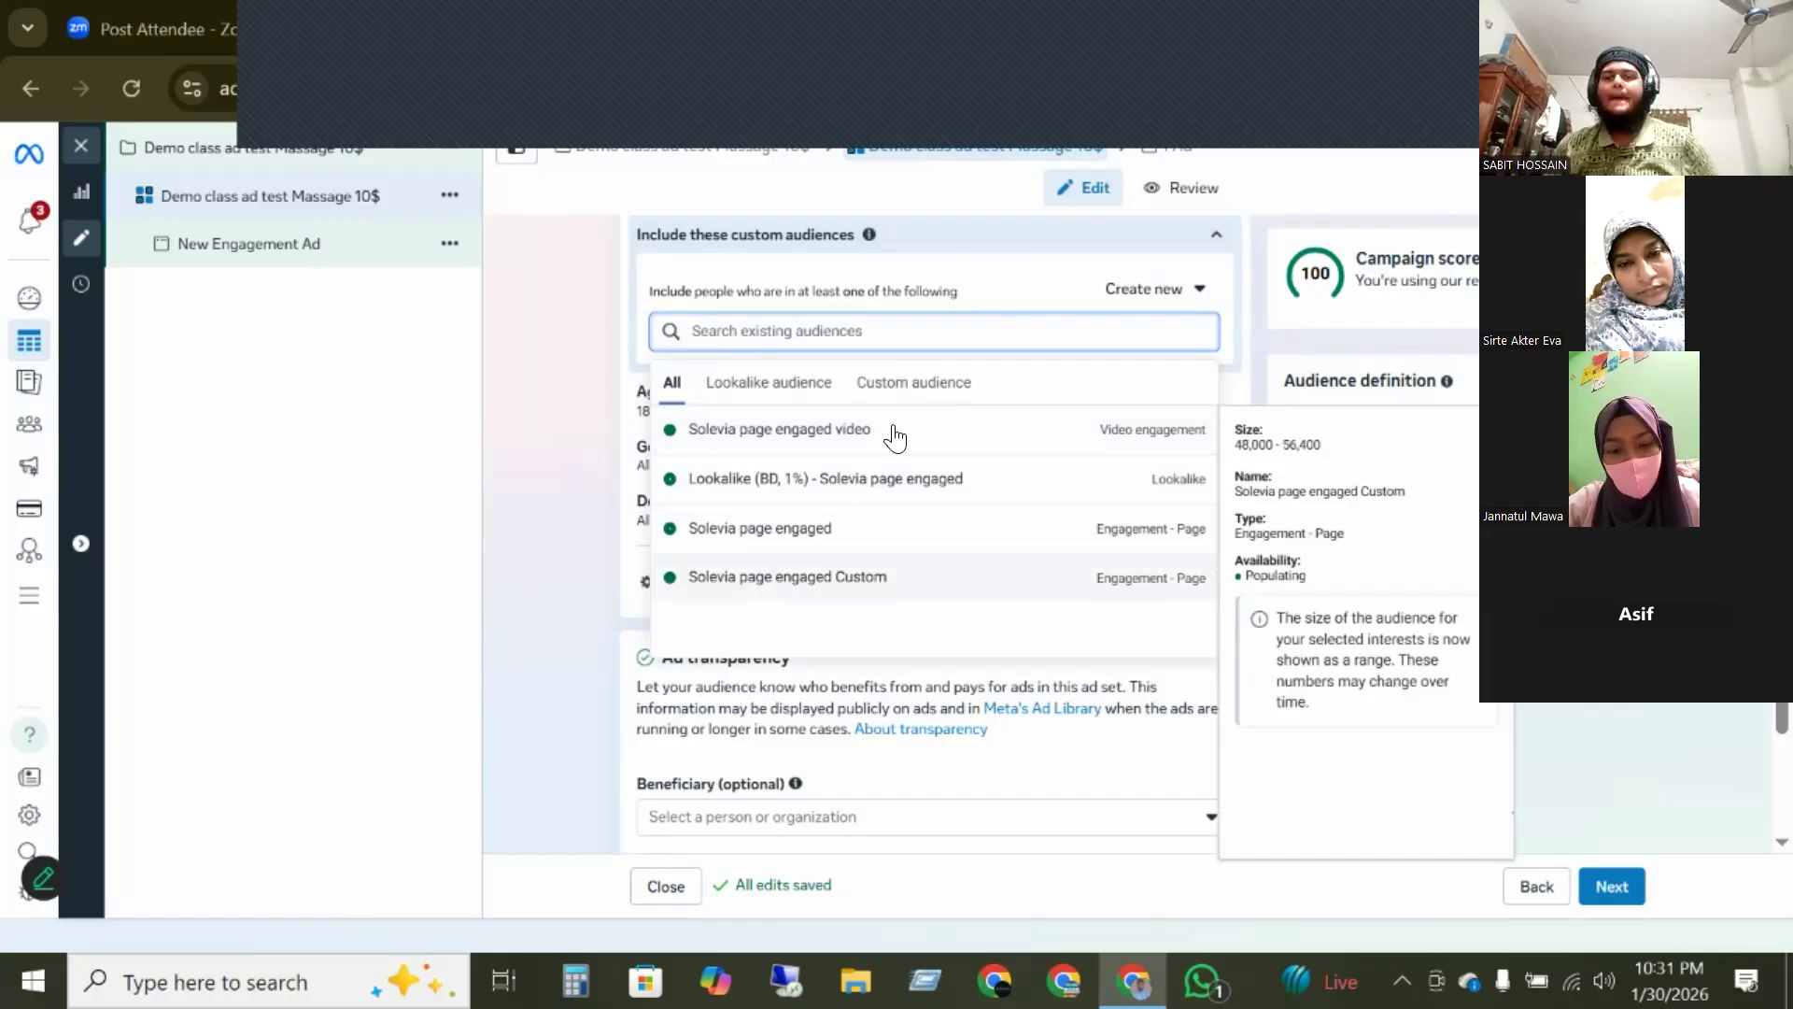
click(992, 287)
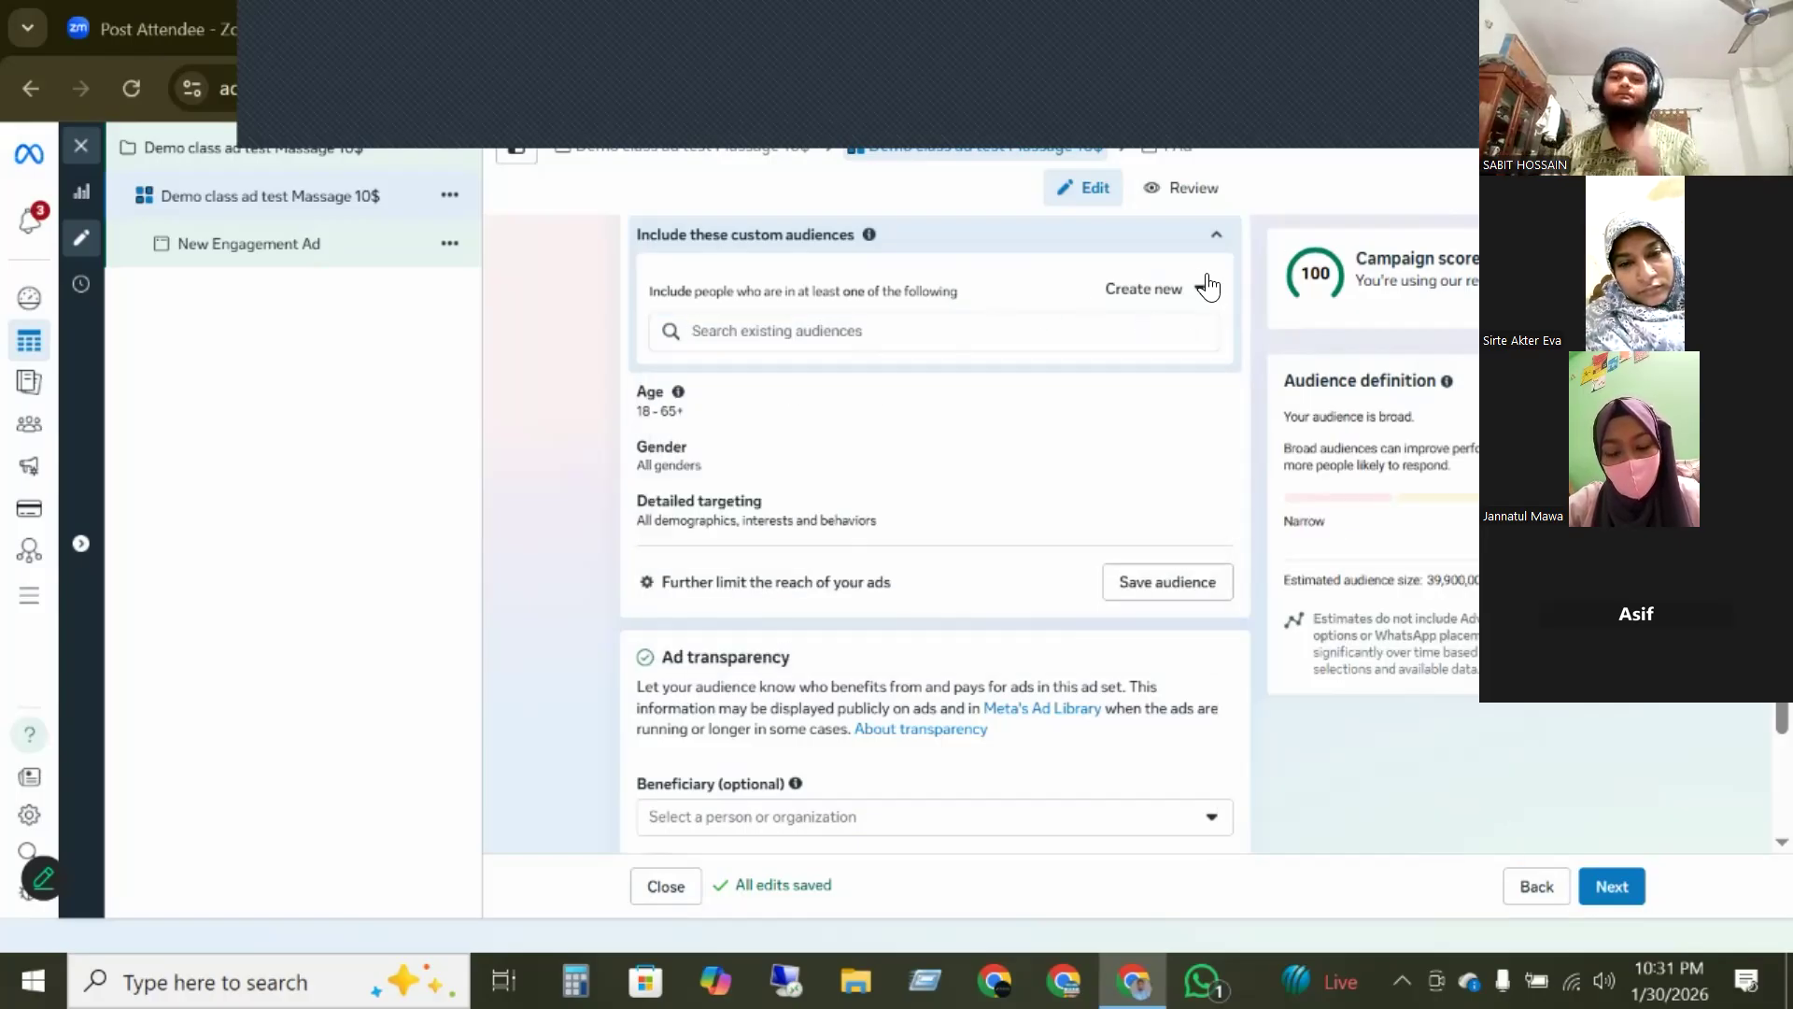
- Start a new custom audience from the Video source with the engagement type People who have viewed at least 3 seconds of your video
click(1182, 289)
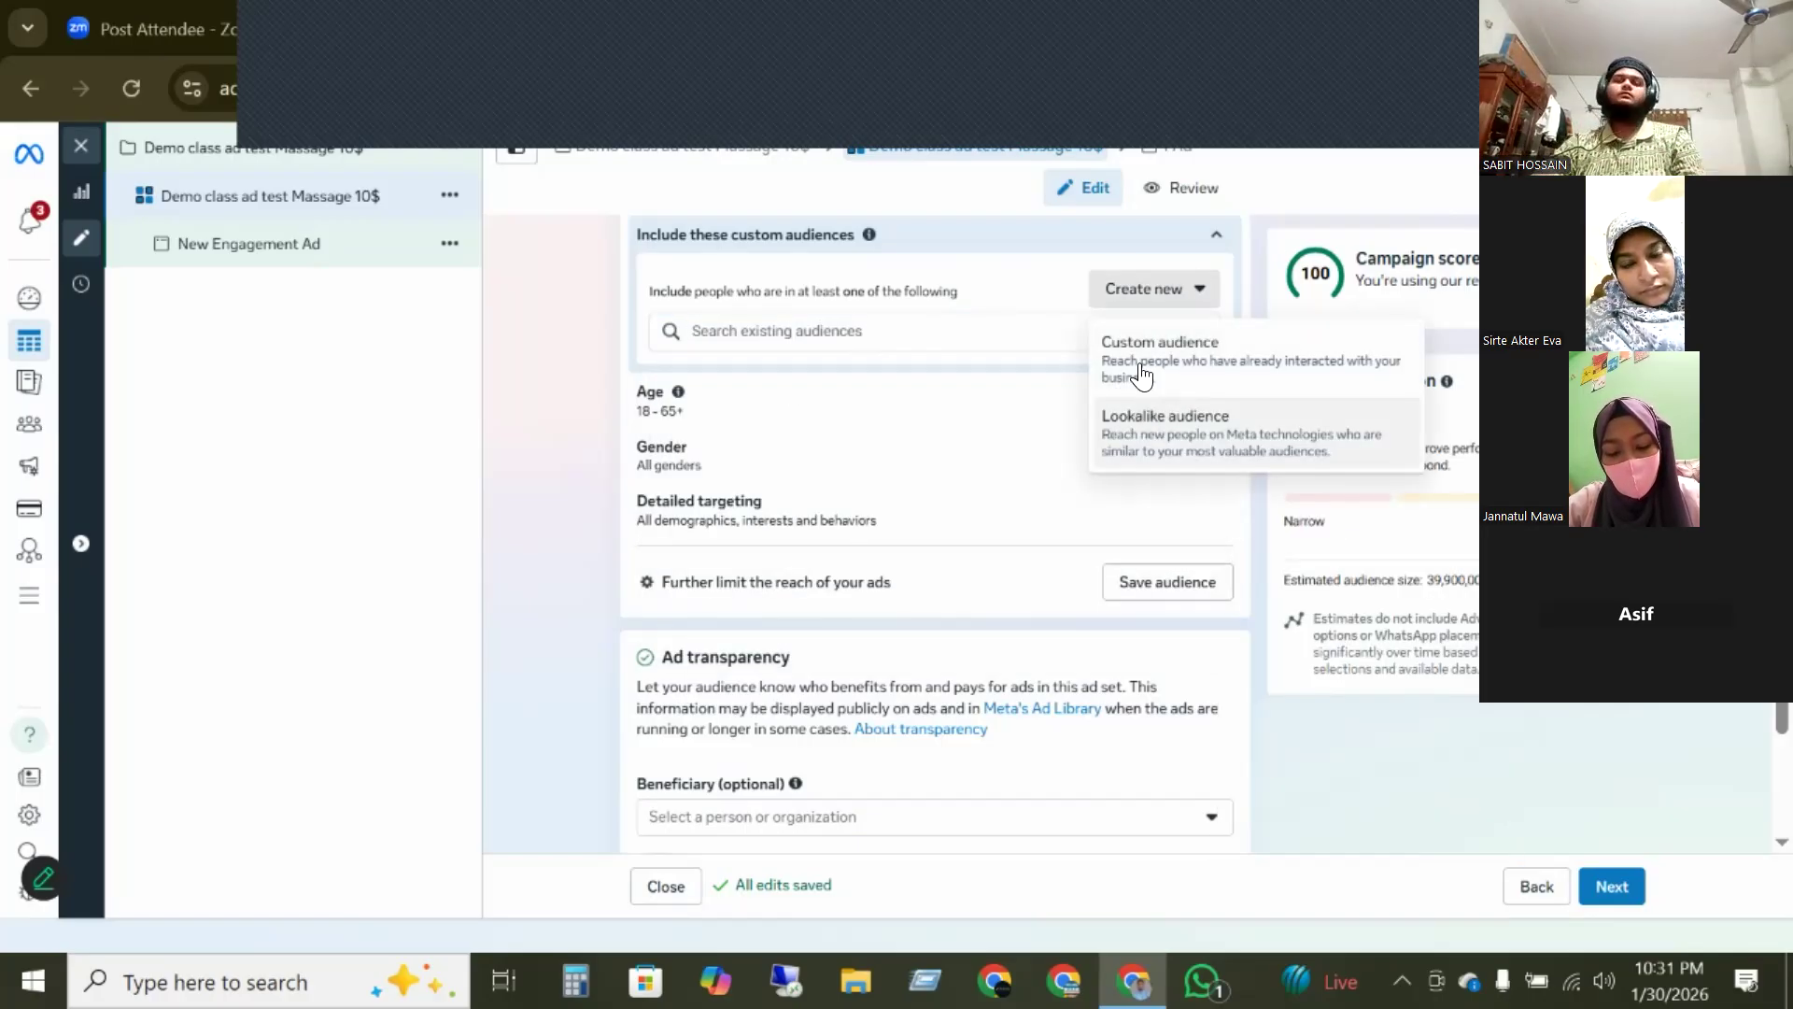
click(1141, 369)
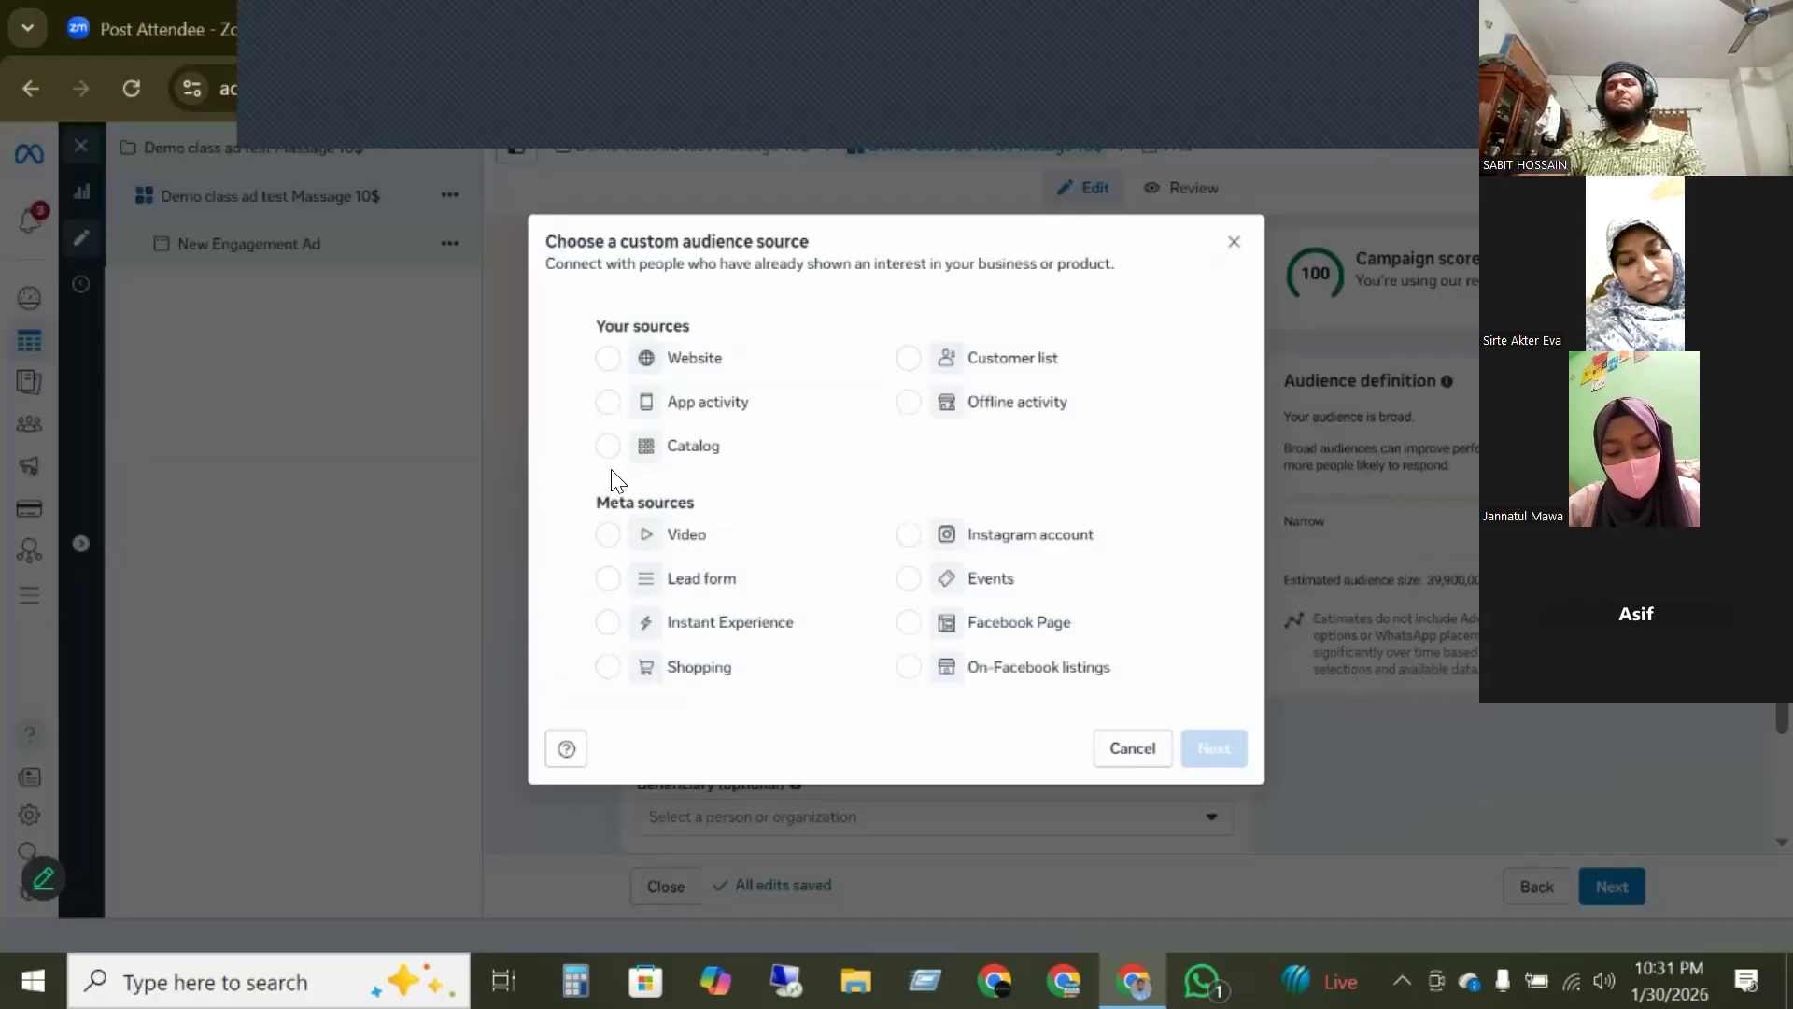
click(614, 539)
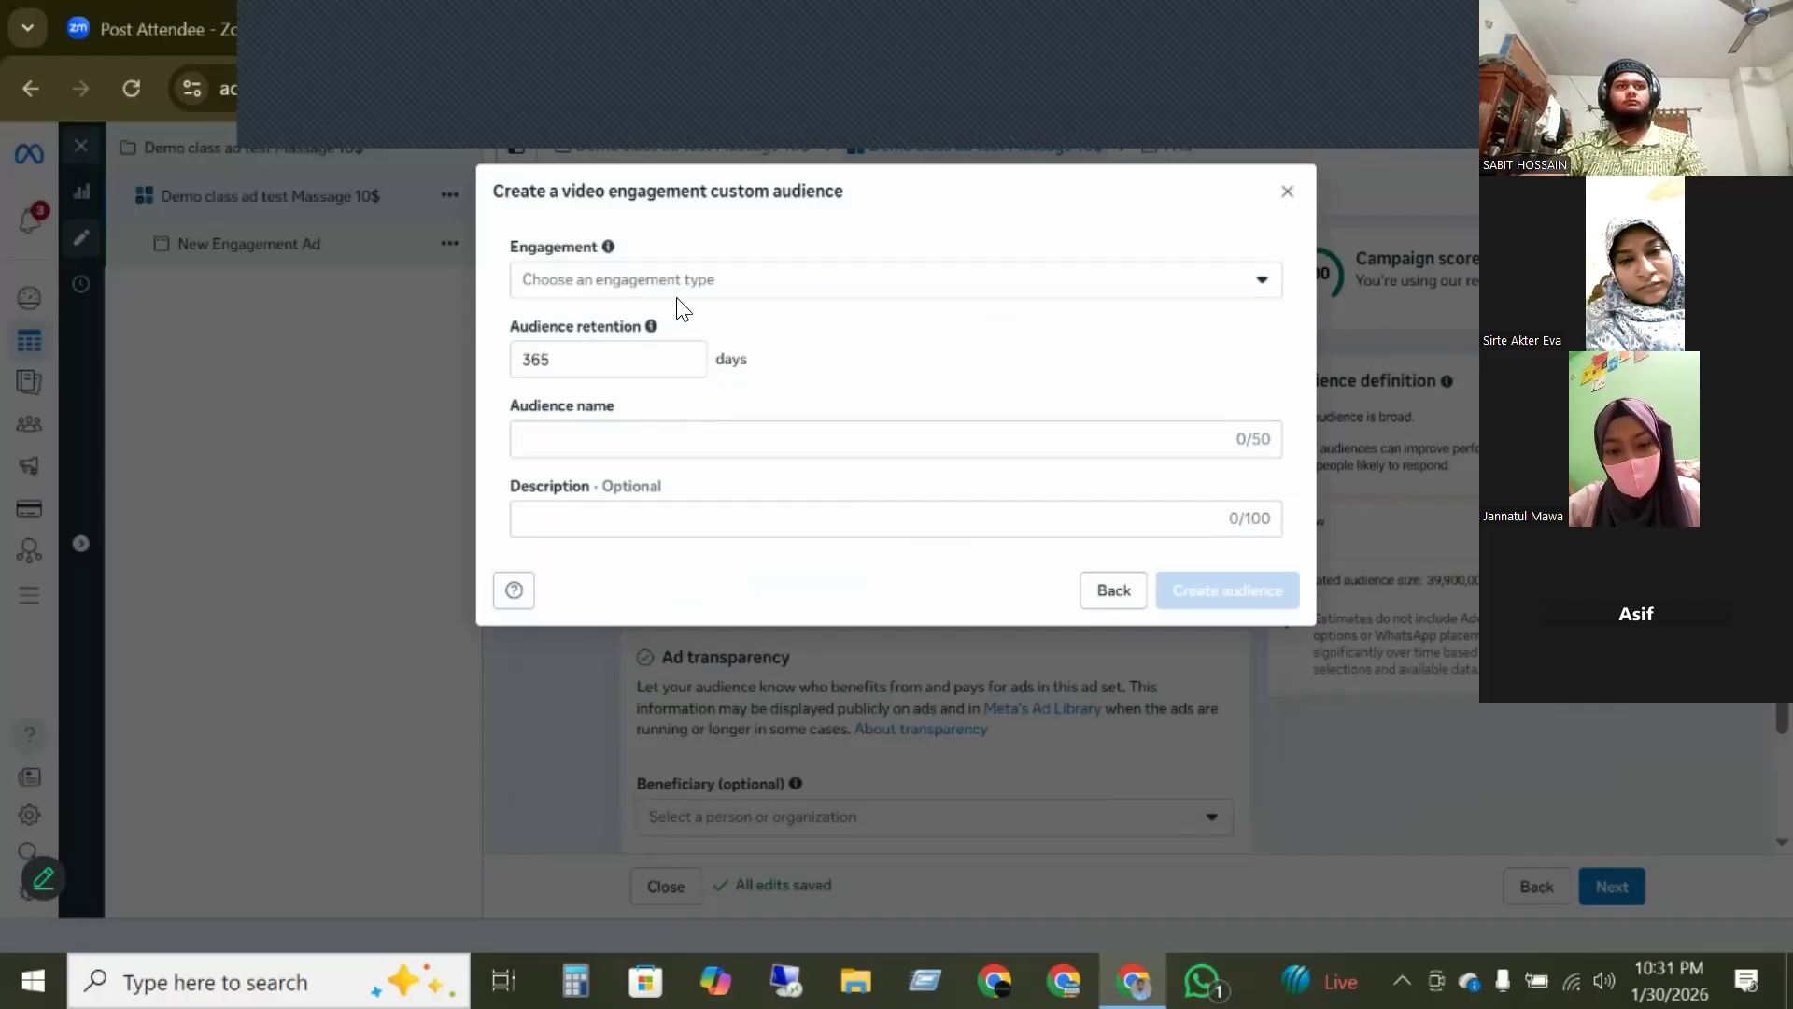
click(711, 291)
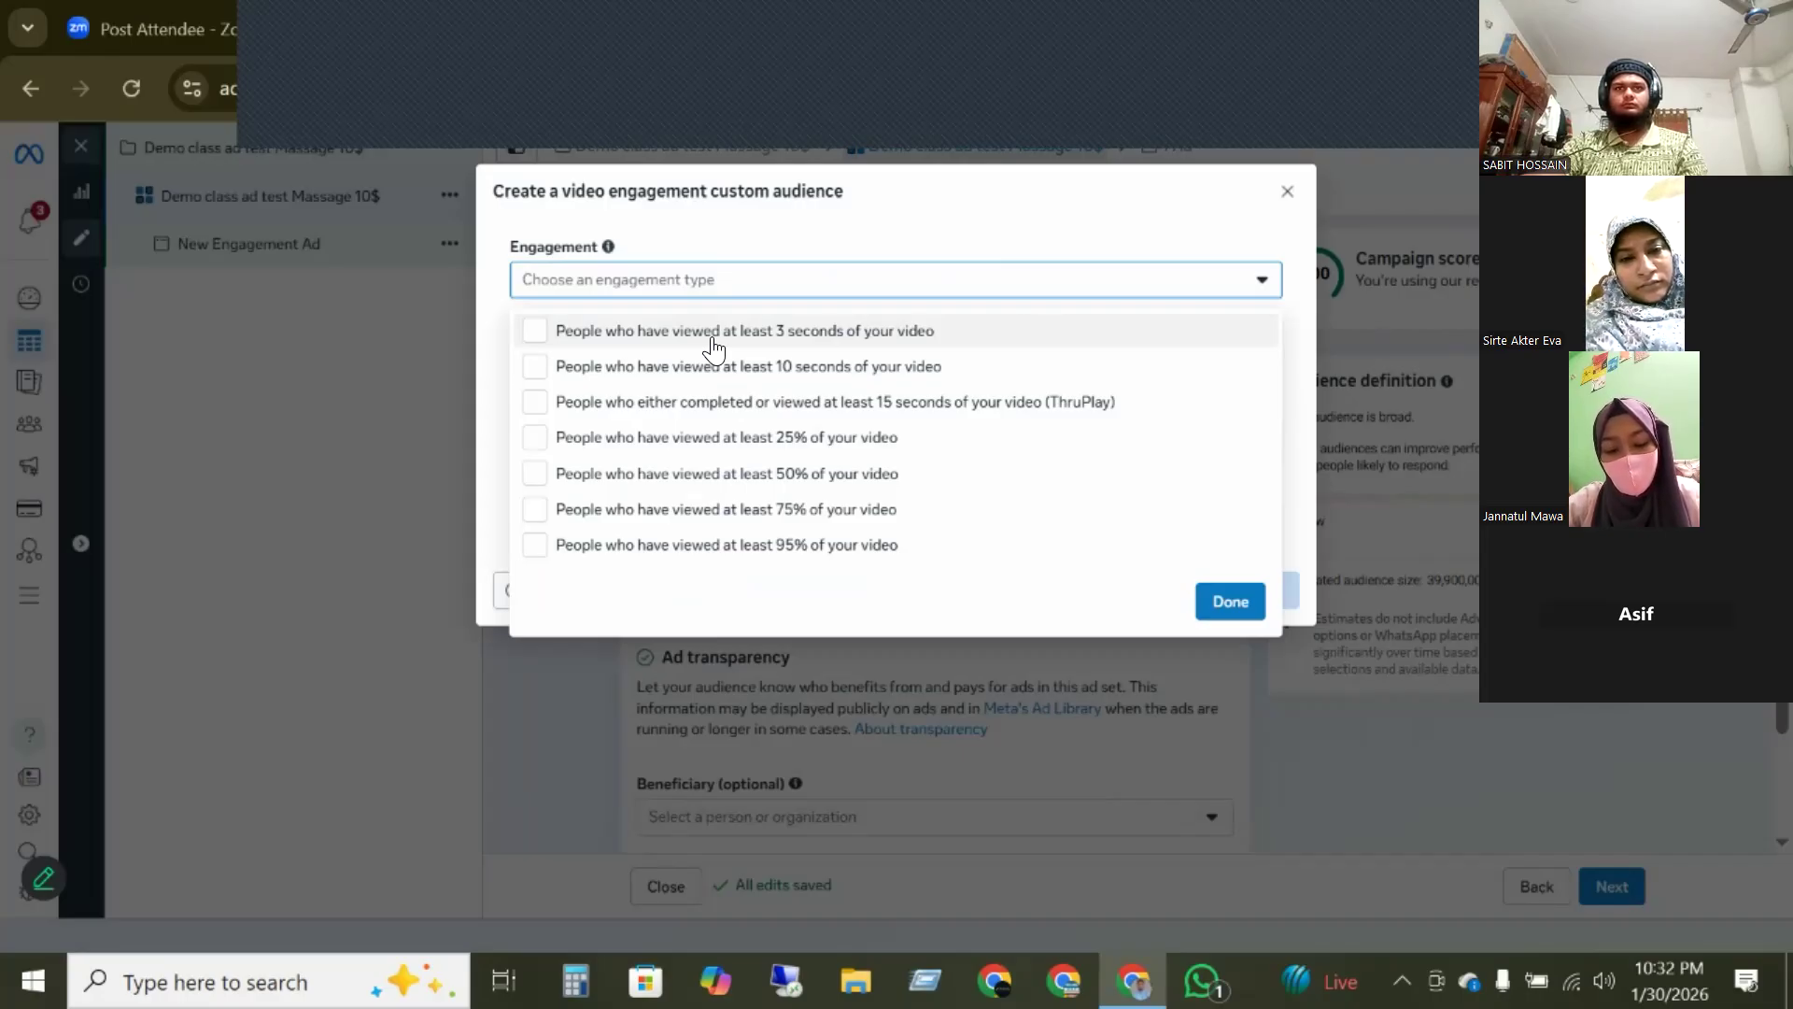
click(691, 340)
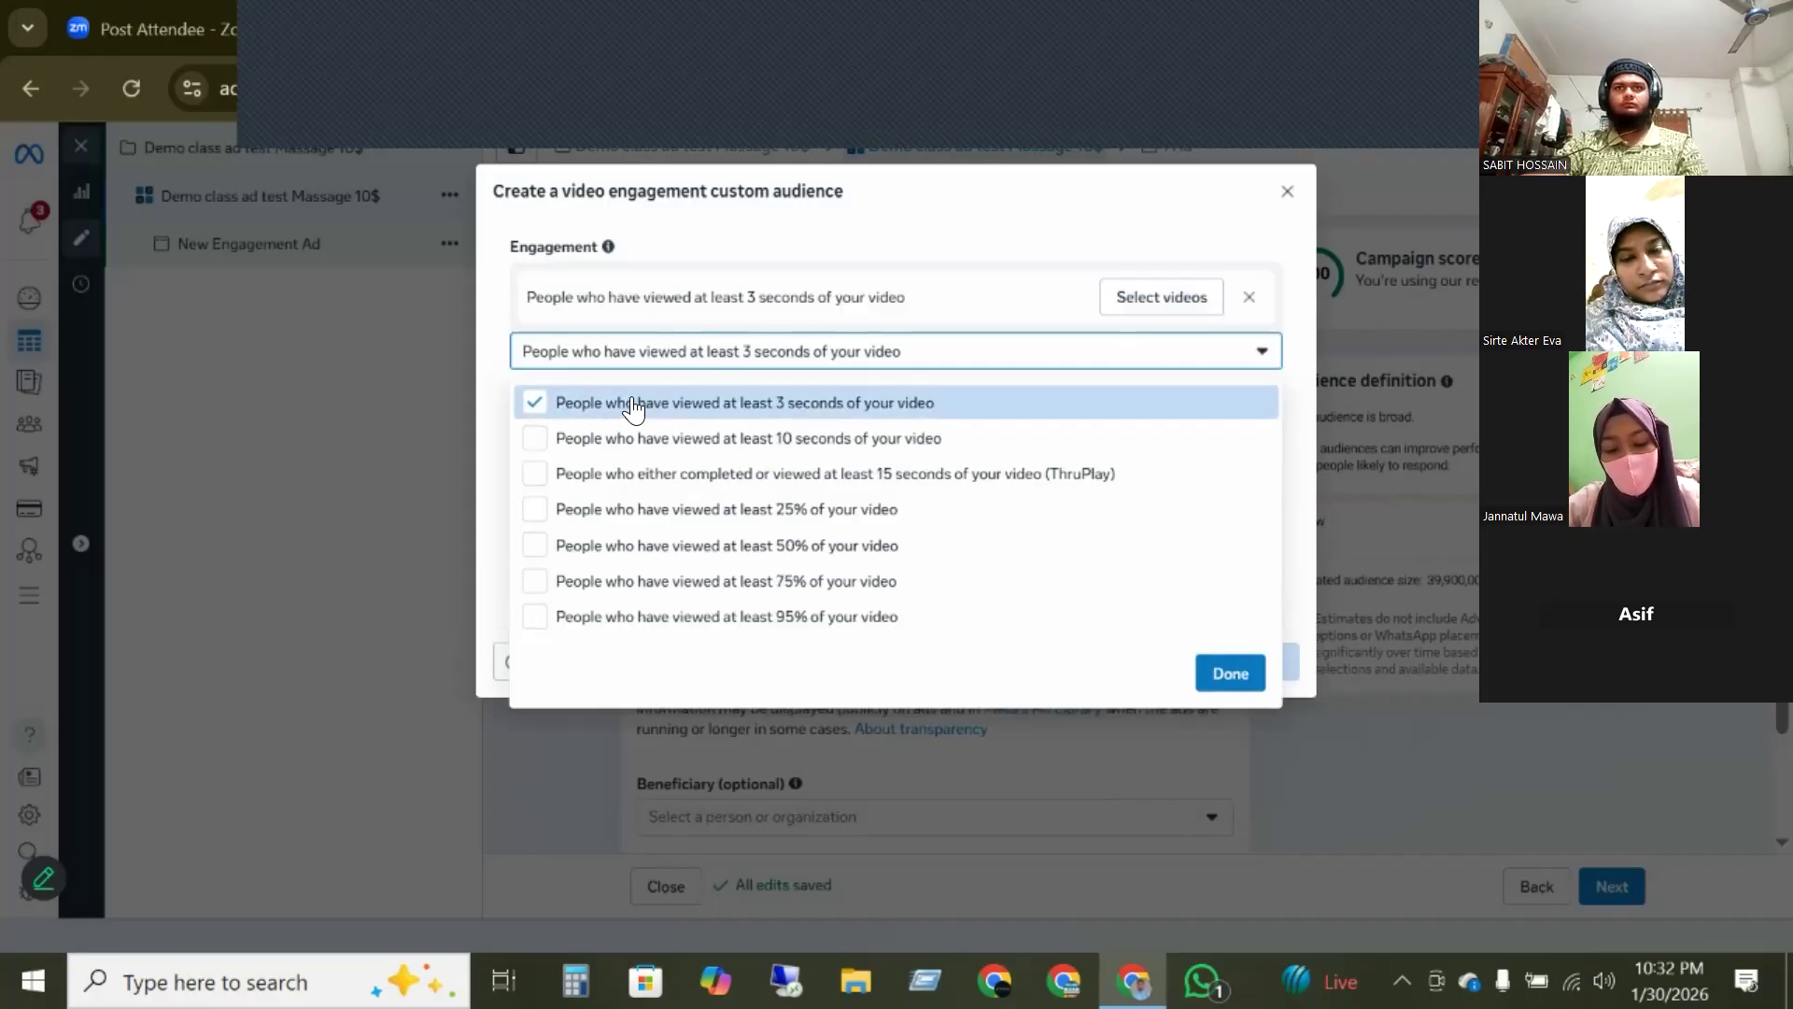
click(928, 240)
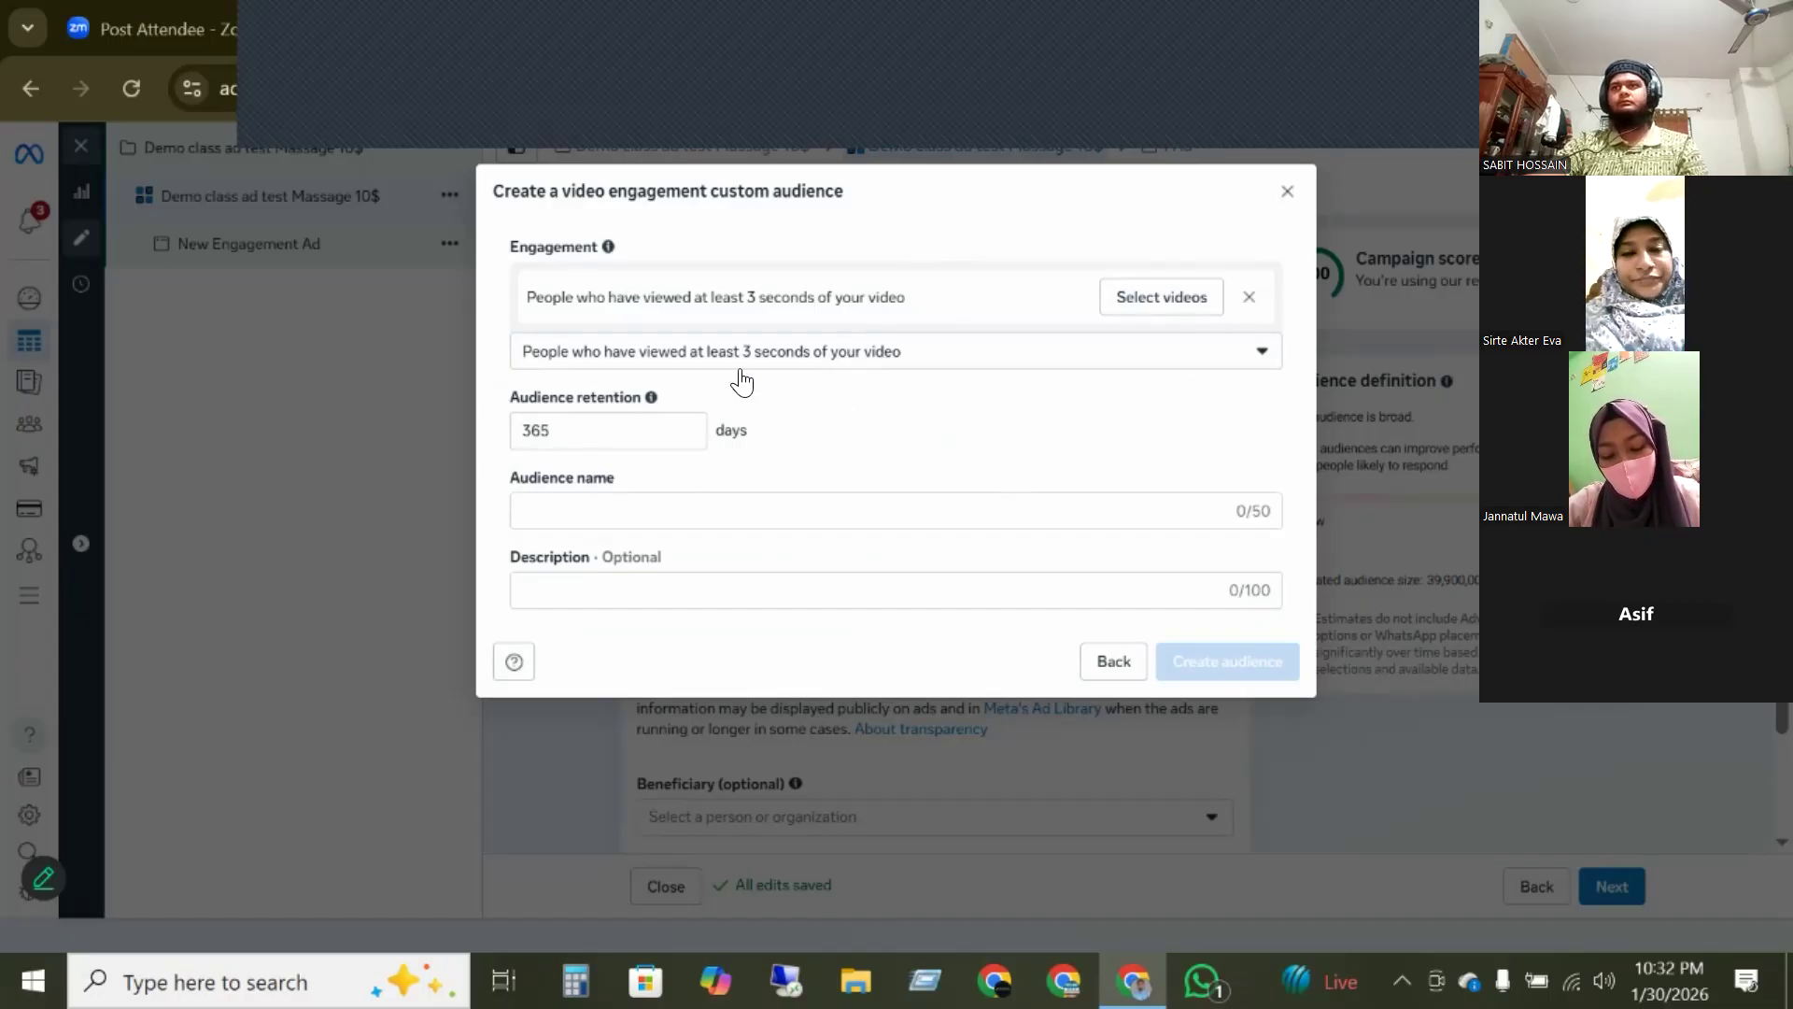
- Examine the selectable Reels Gallery page videos for the video audience, and close the form without selecting any or creating the audience
click(1164, 306)
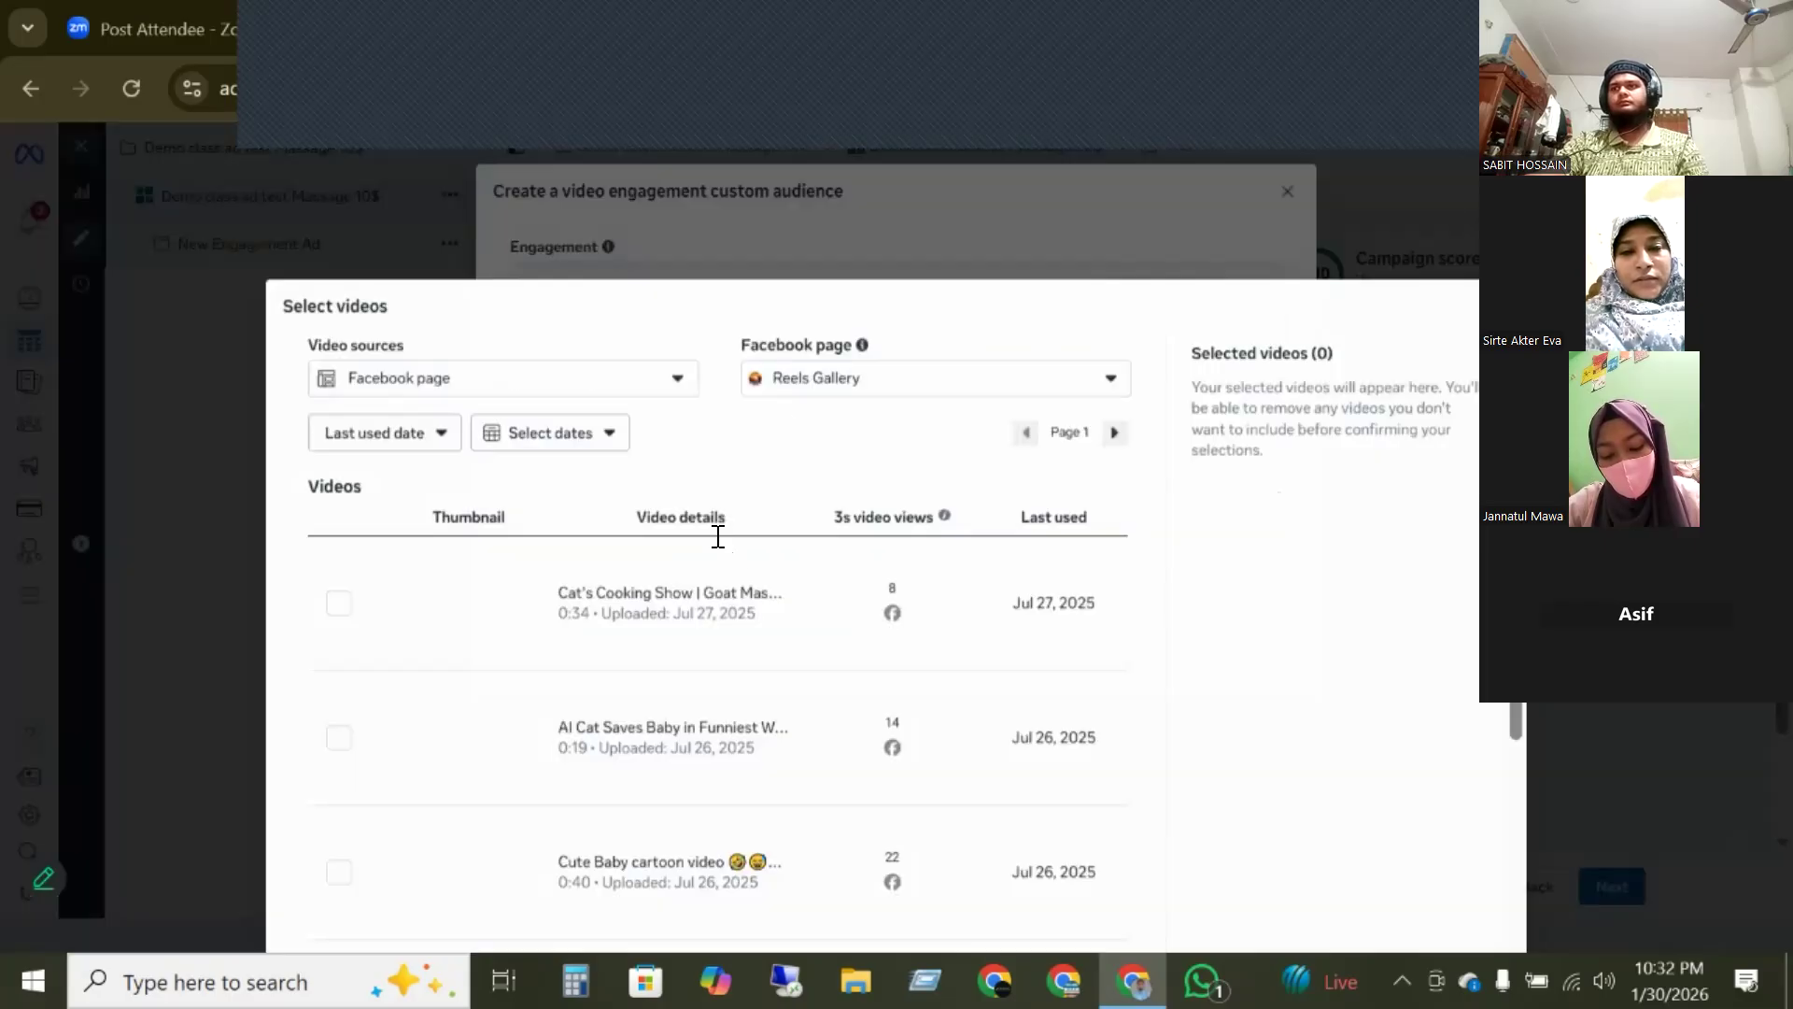
scroll(551, 556, down, 4)
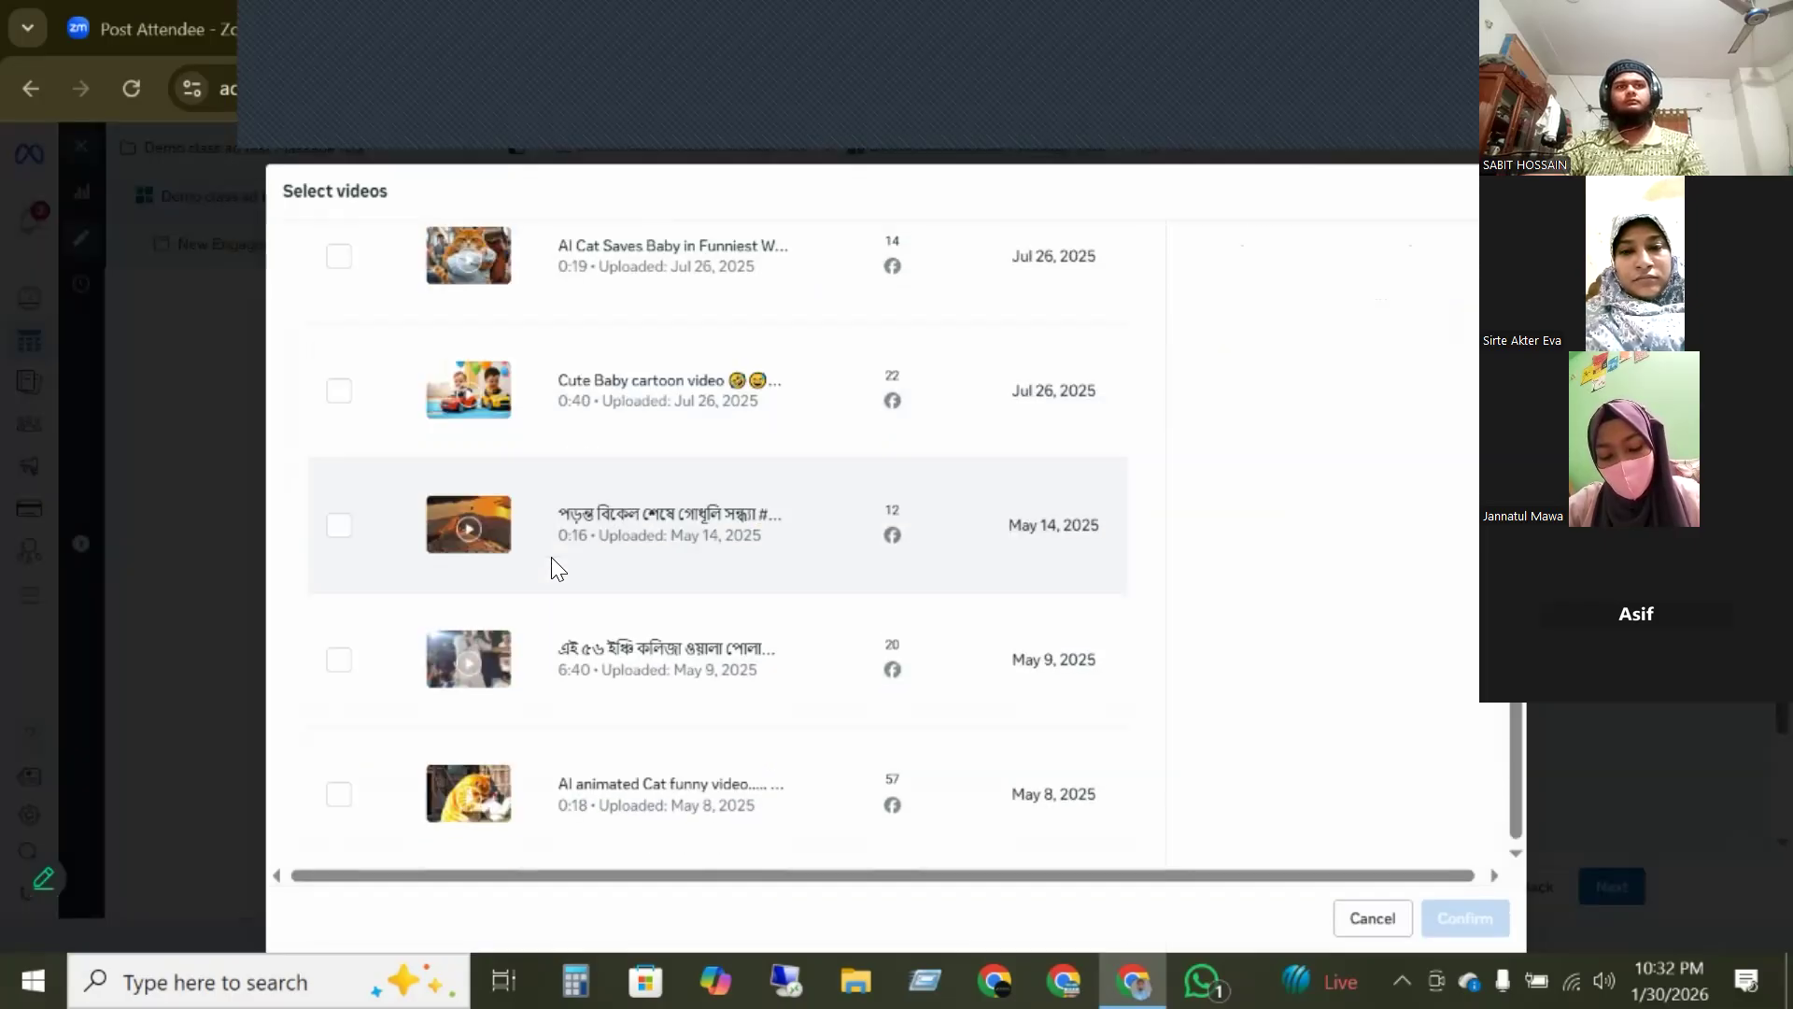
scroll(551, 556, up, 4)
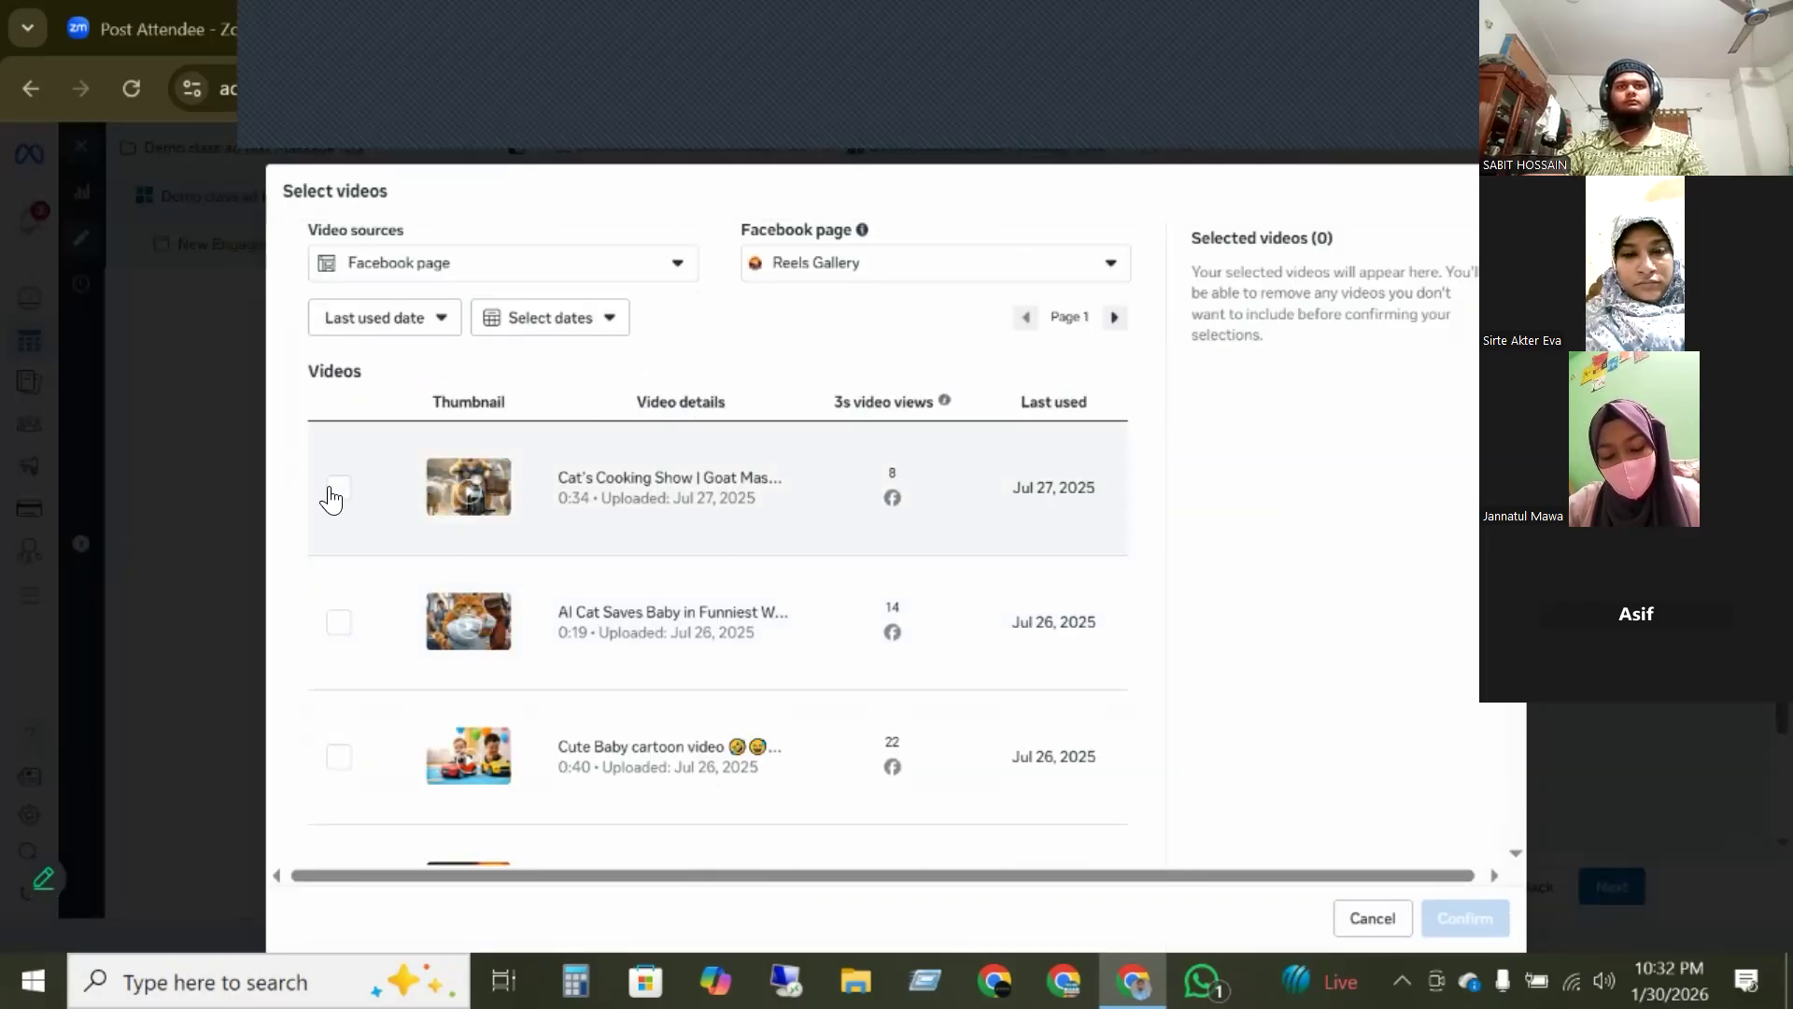
scroll(745, 673, down, 4)
scroll(745, 672, up, 4)
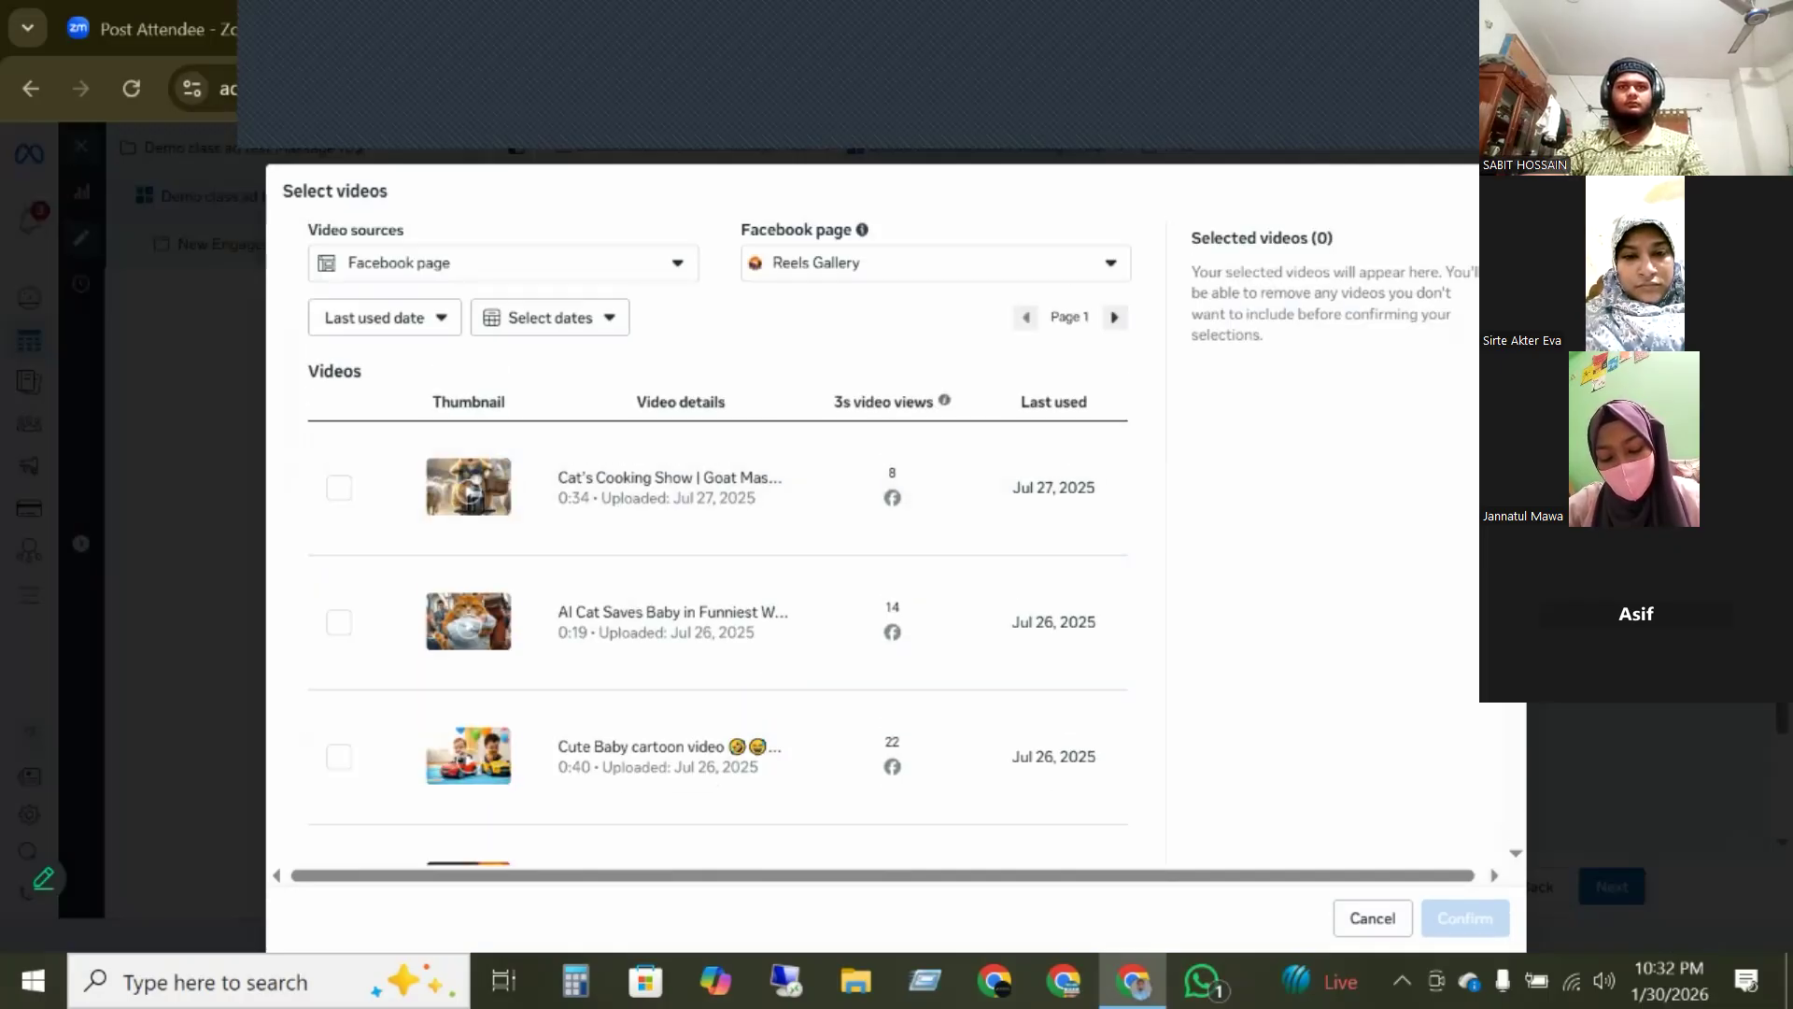
key(Escape)
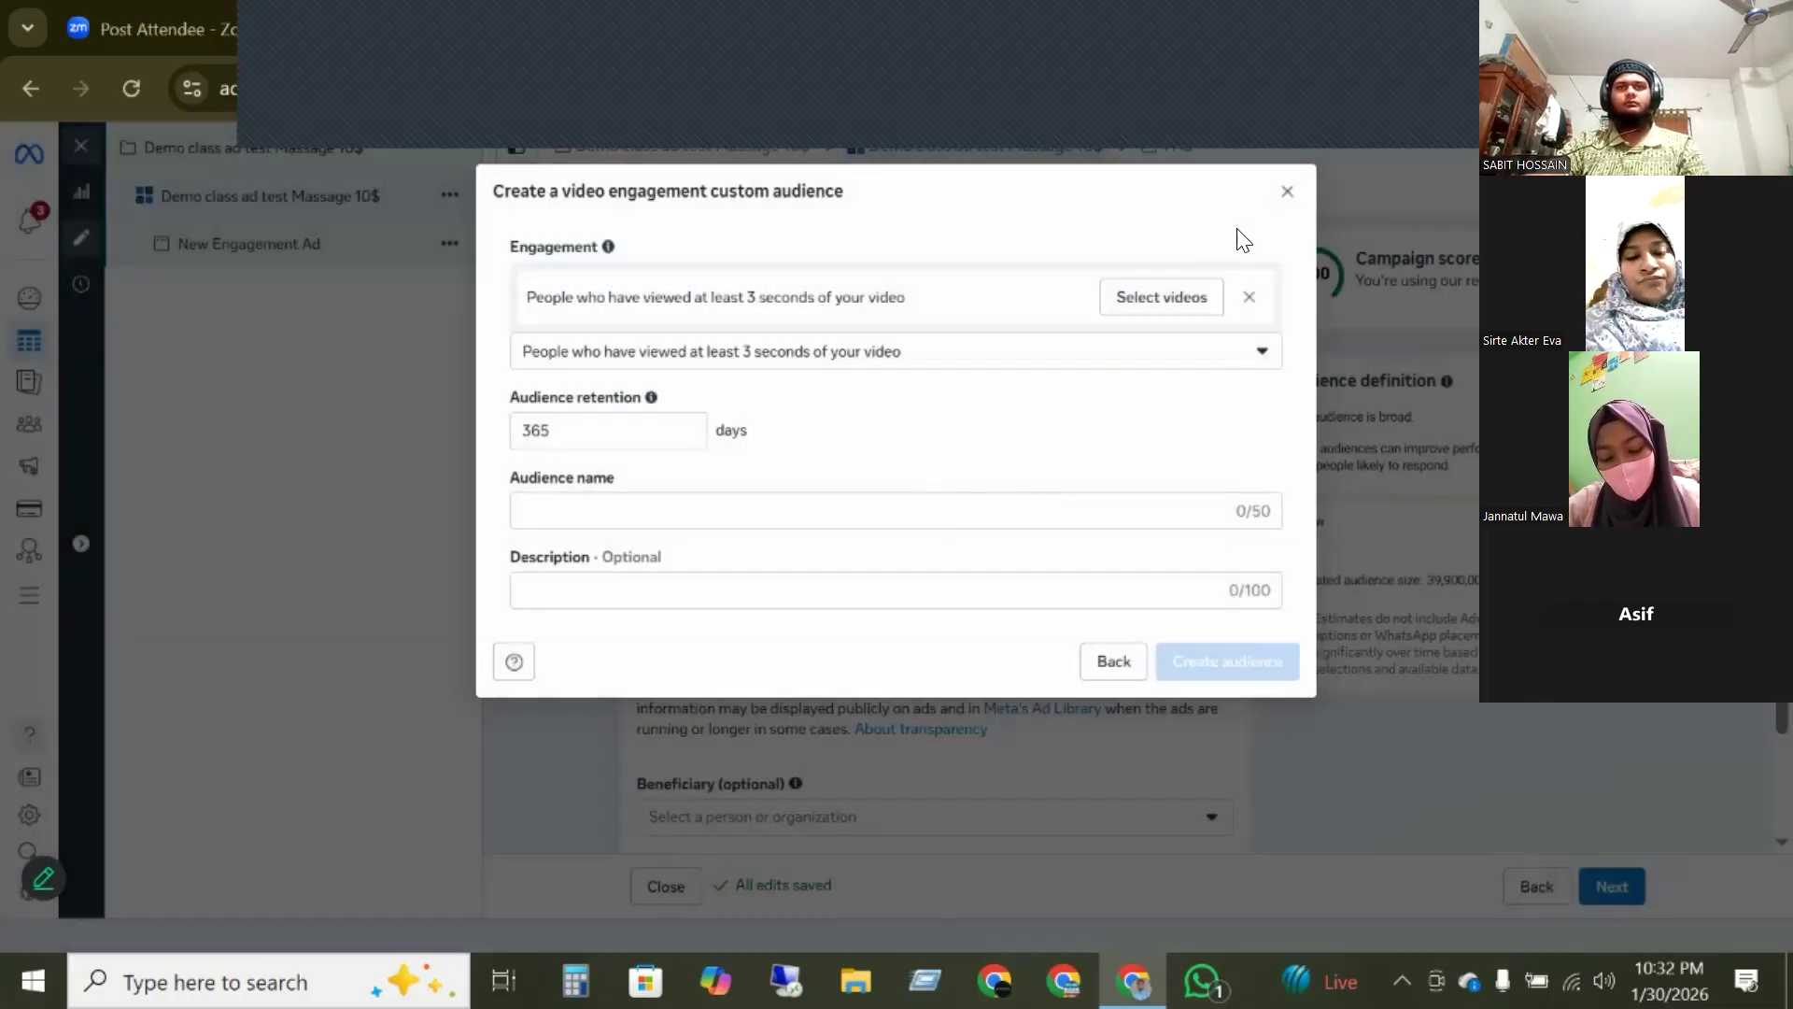
click(1285, 192)
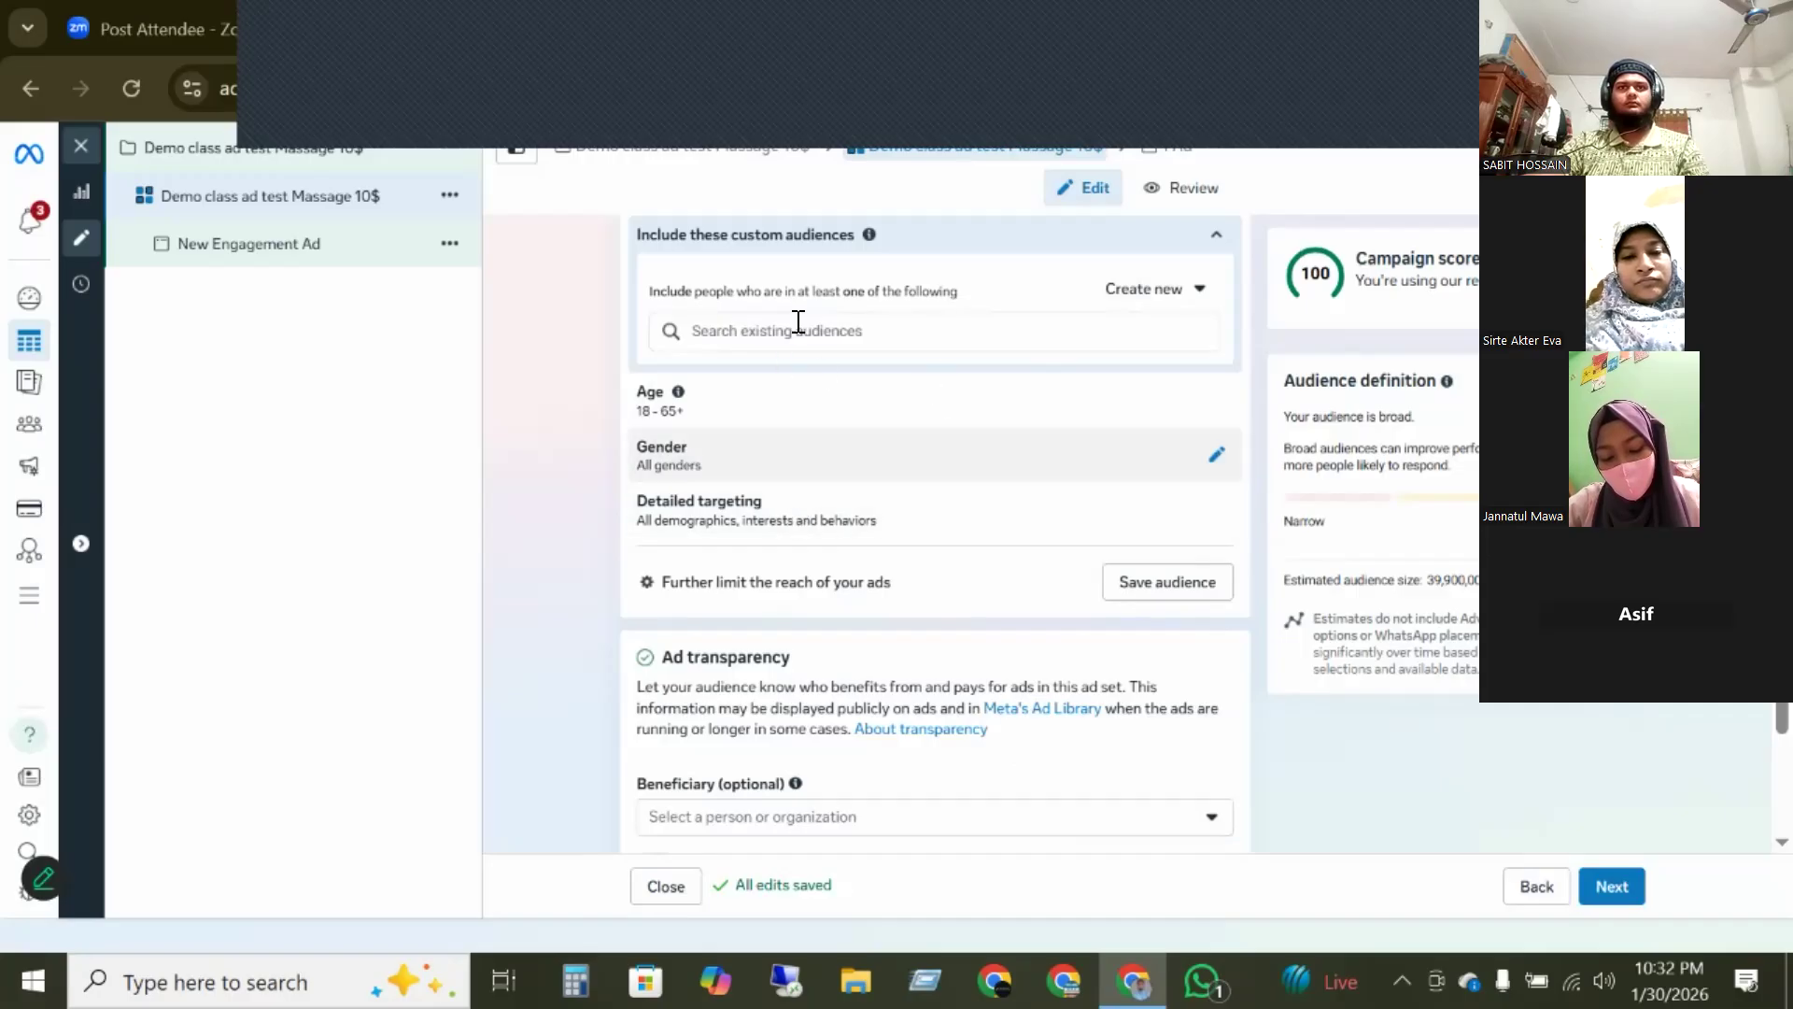
- Examine the lookalike audience form's existing sources, new source options and audience size scale, and close it without creating an audience
click(1169, 293)
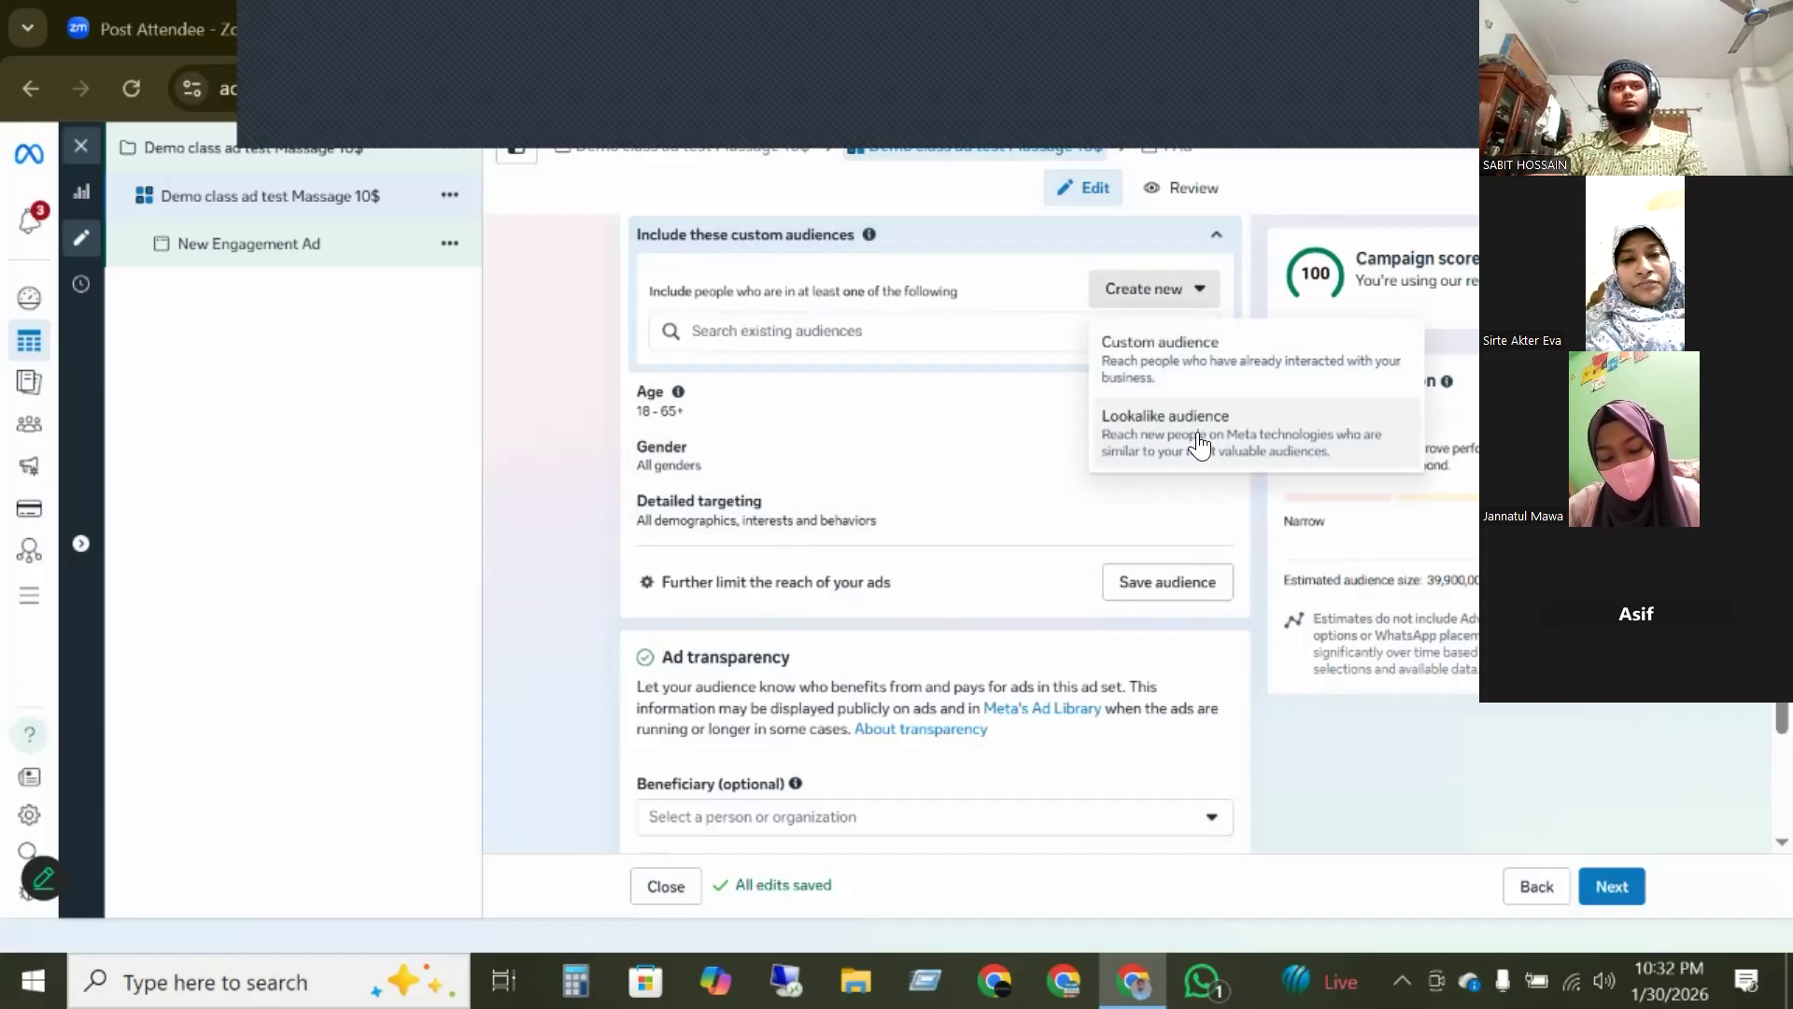
click(1199, 445)
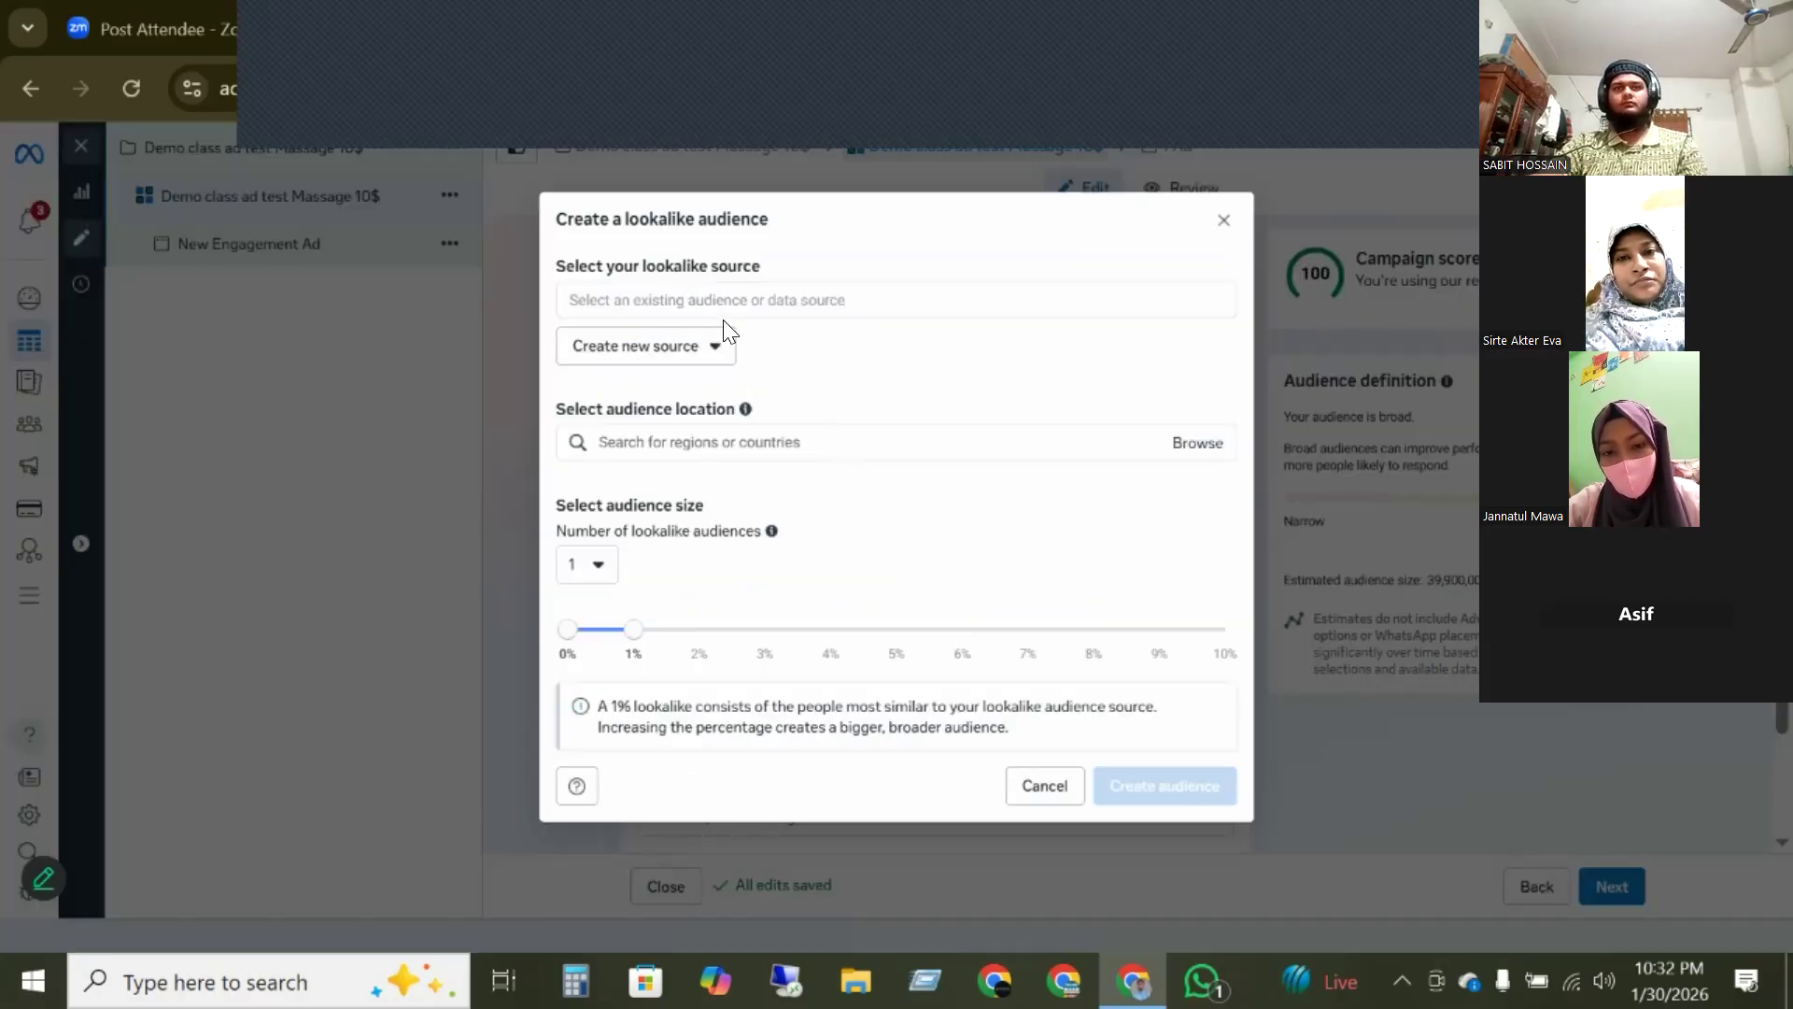
click(704, 297)
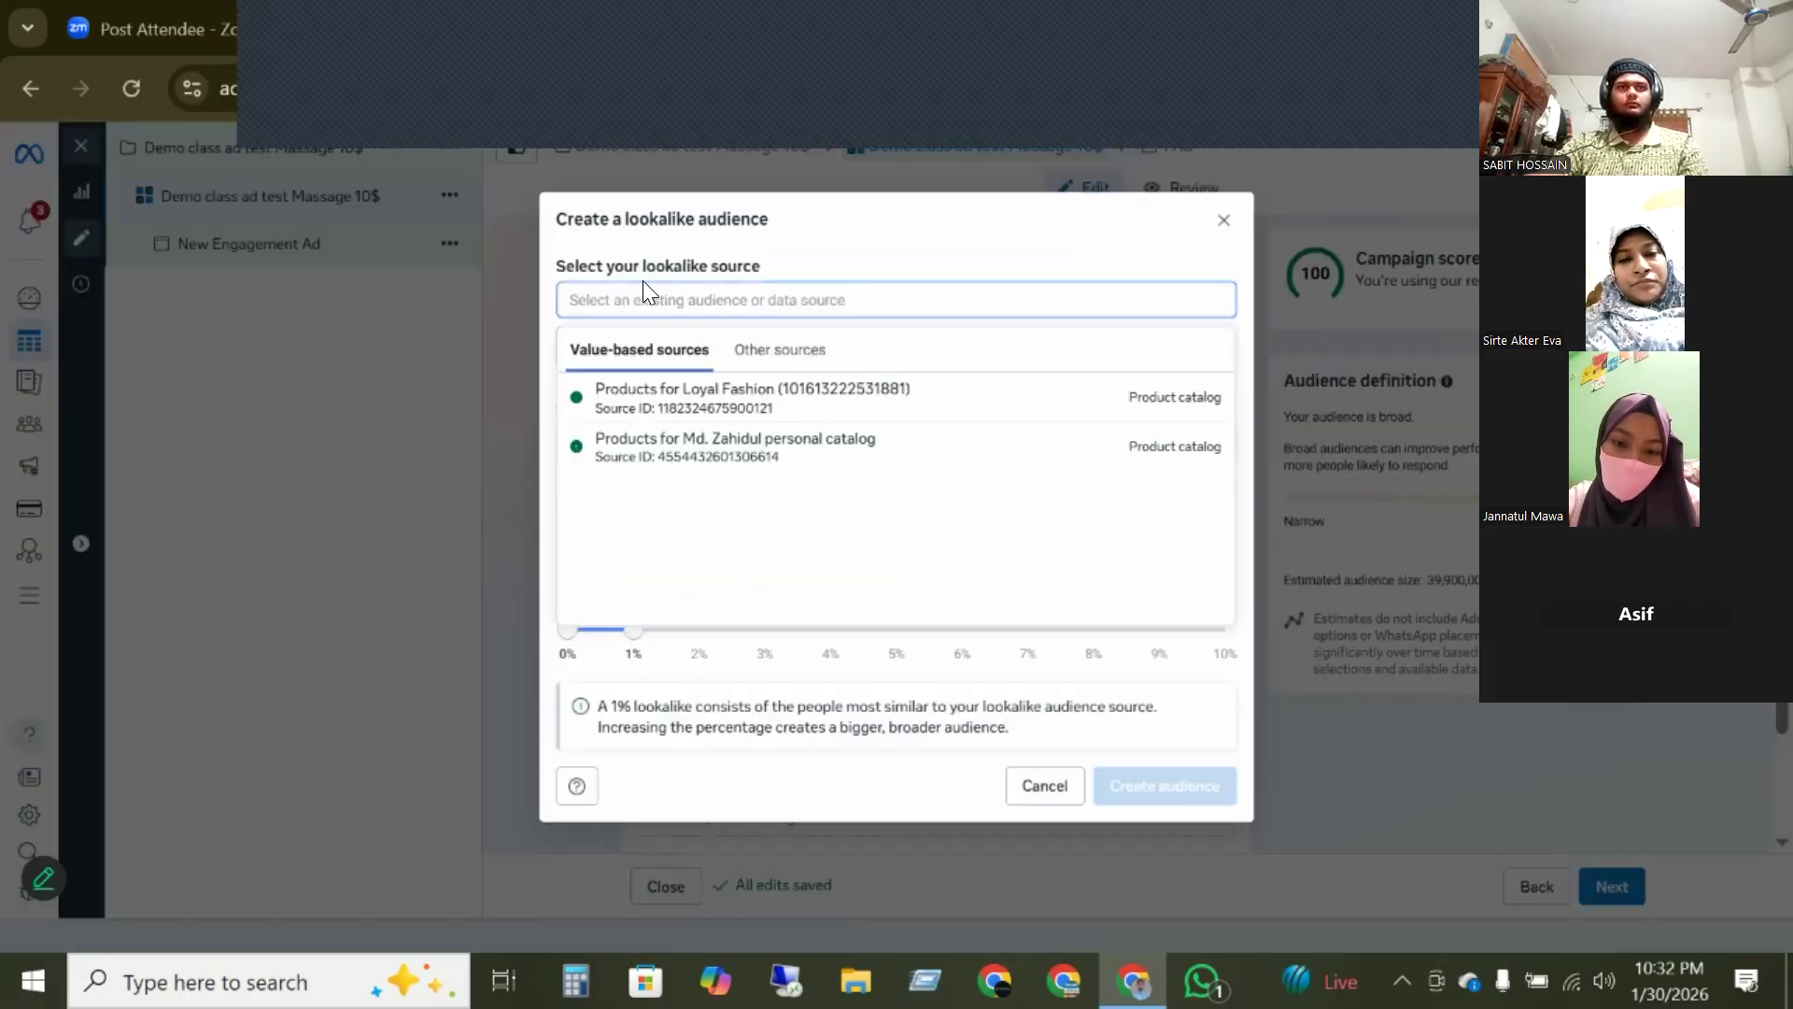
click(836, 260)
click(695, 353)
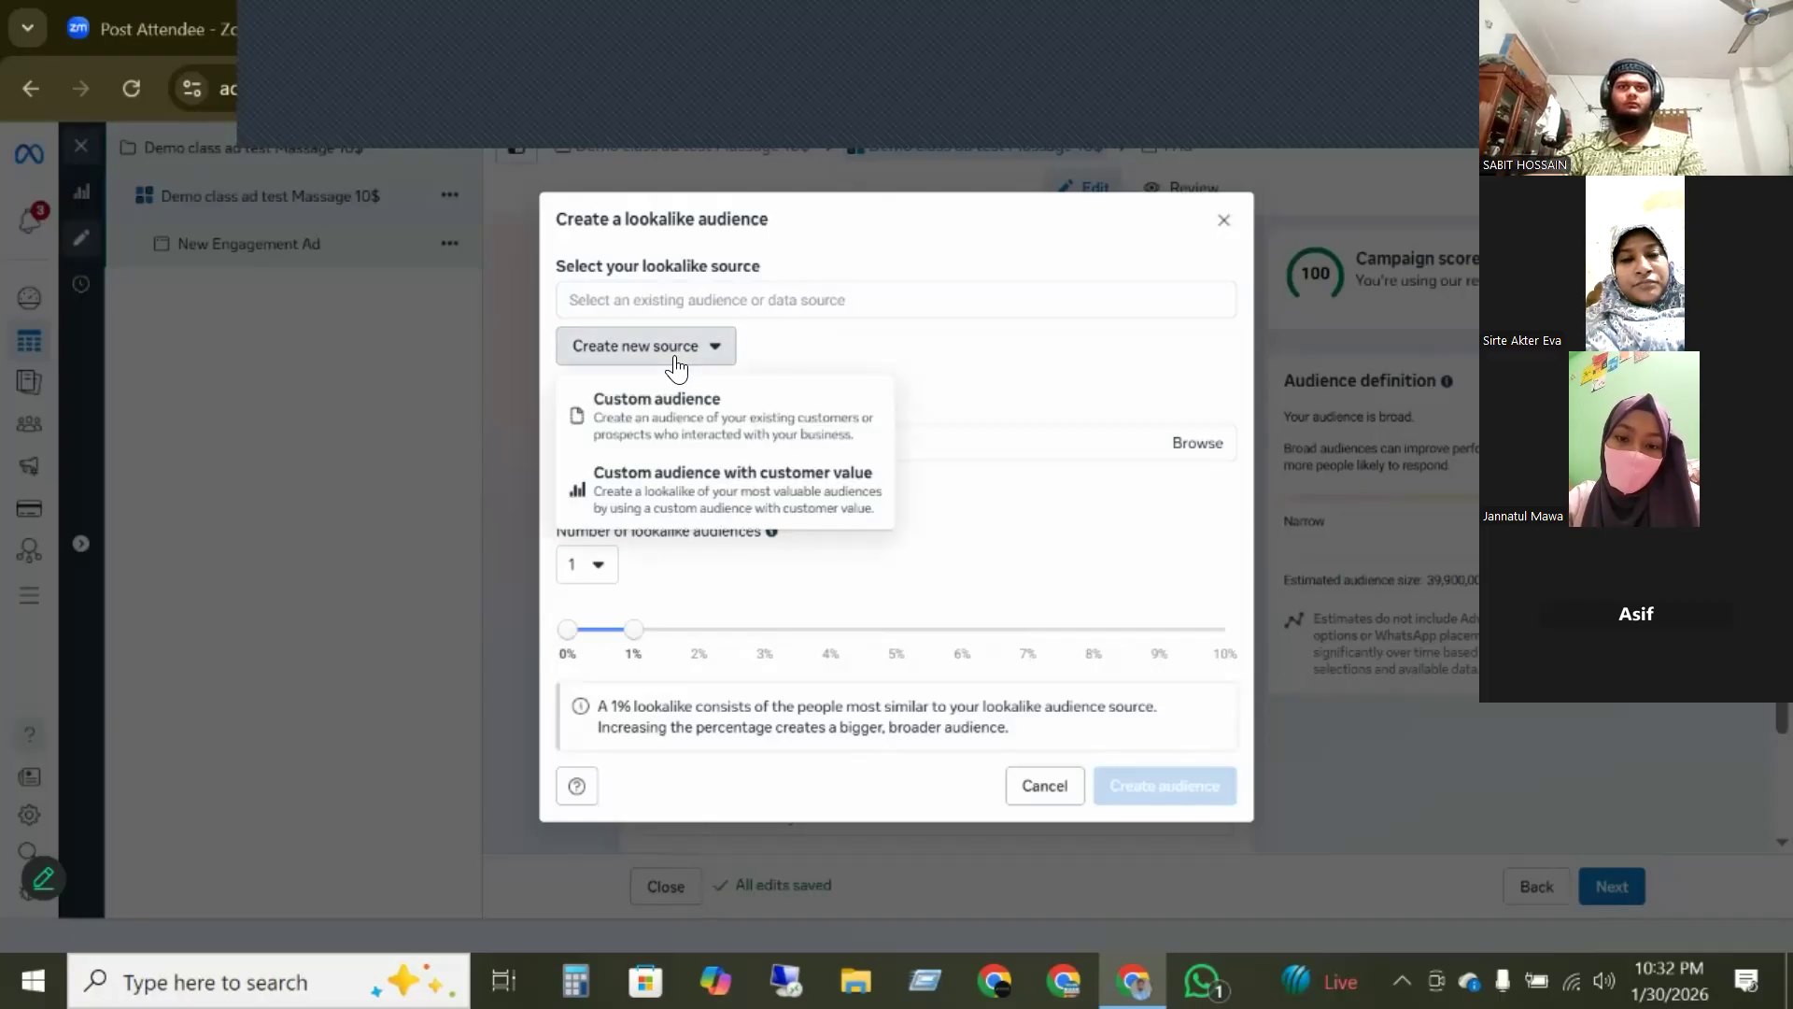
click(764, 294)
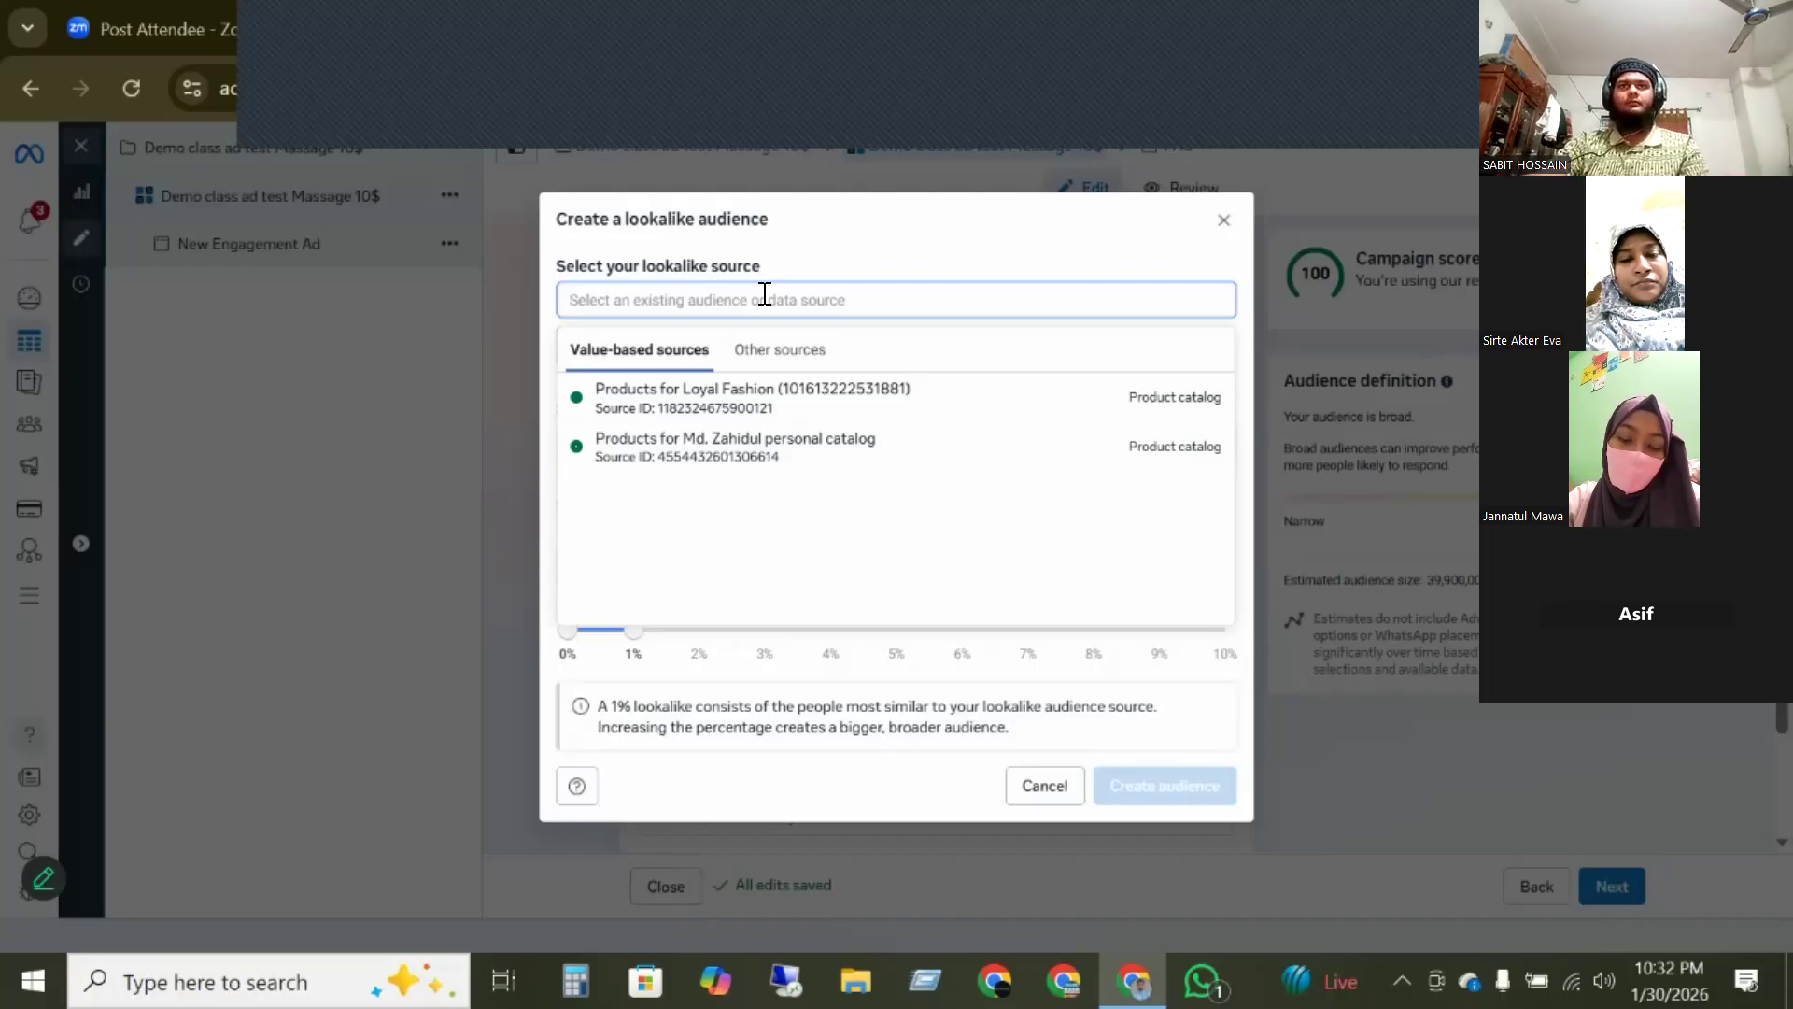
click(816, 241)
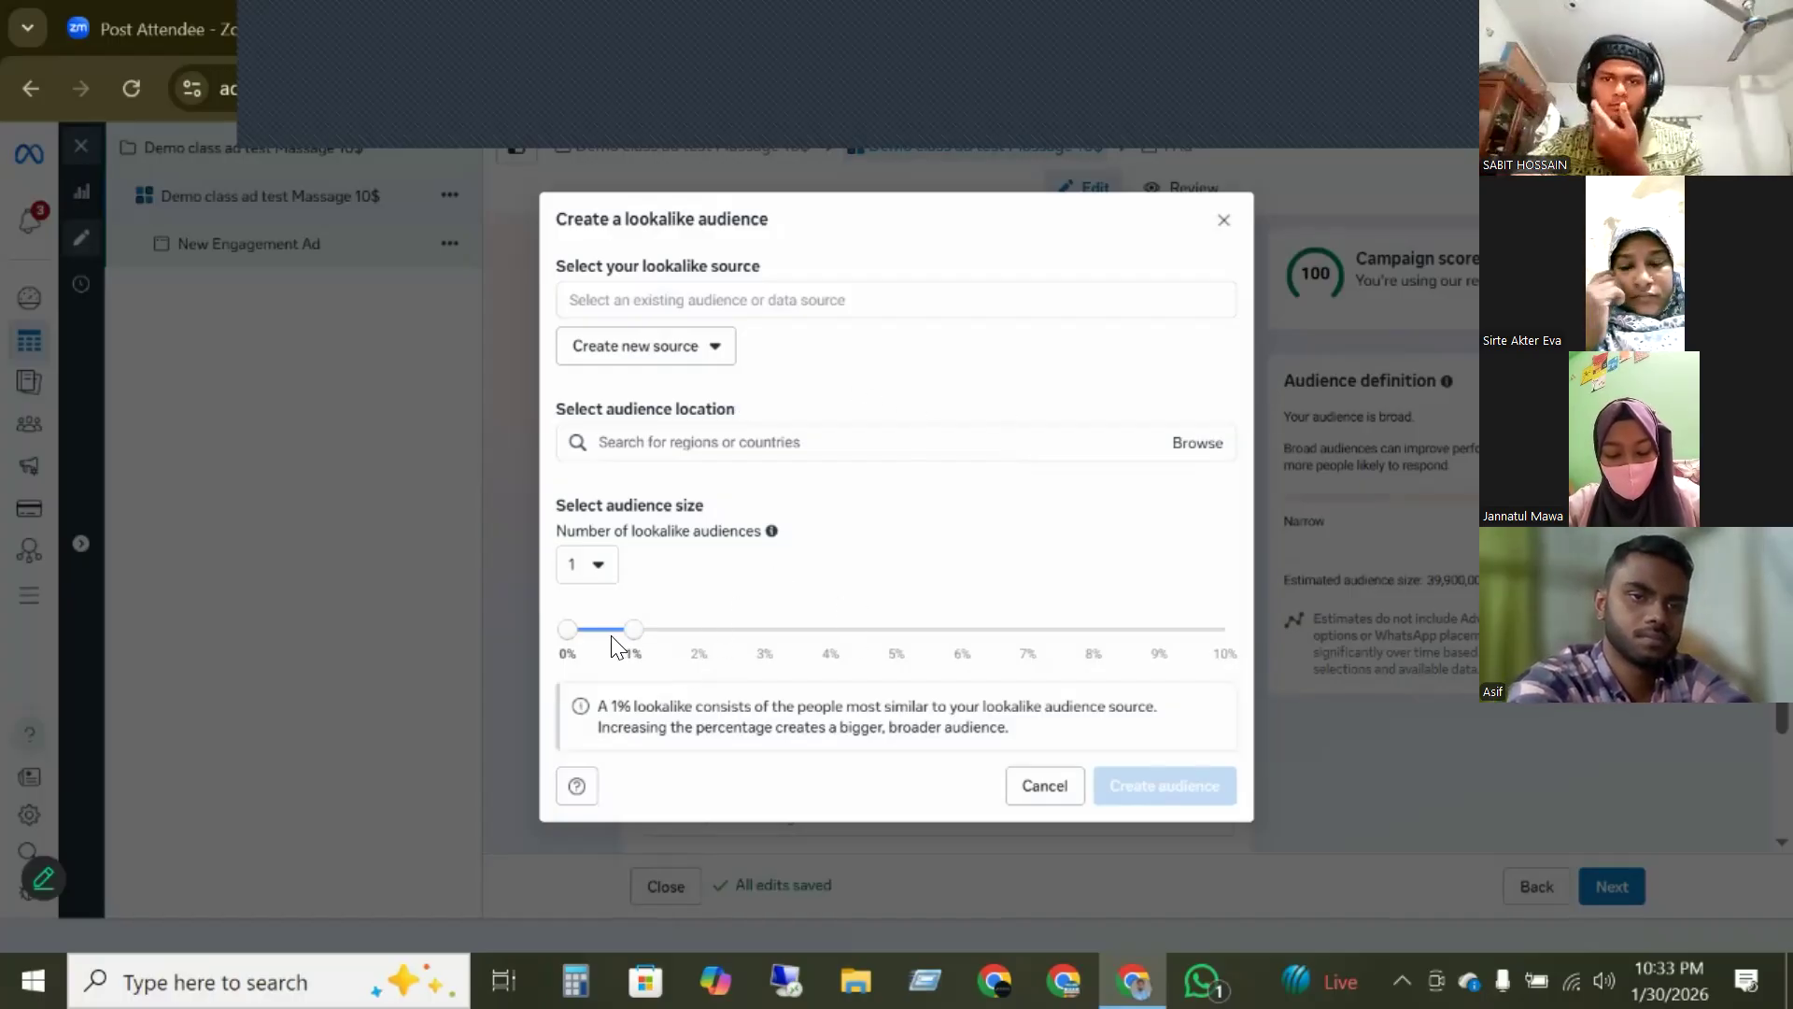
mouse_move(636, 632)
mouse_down()
mouse_move(697, 638)
mouse_move(632, 656)
mouse_up()
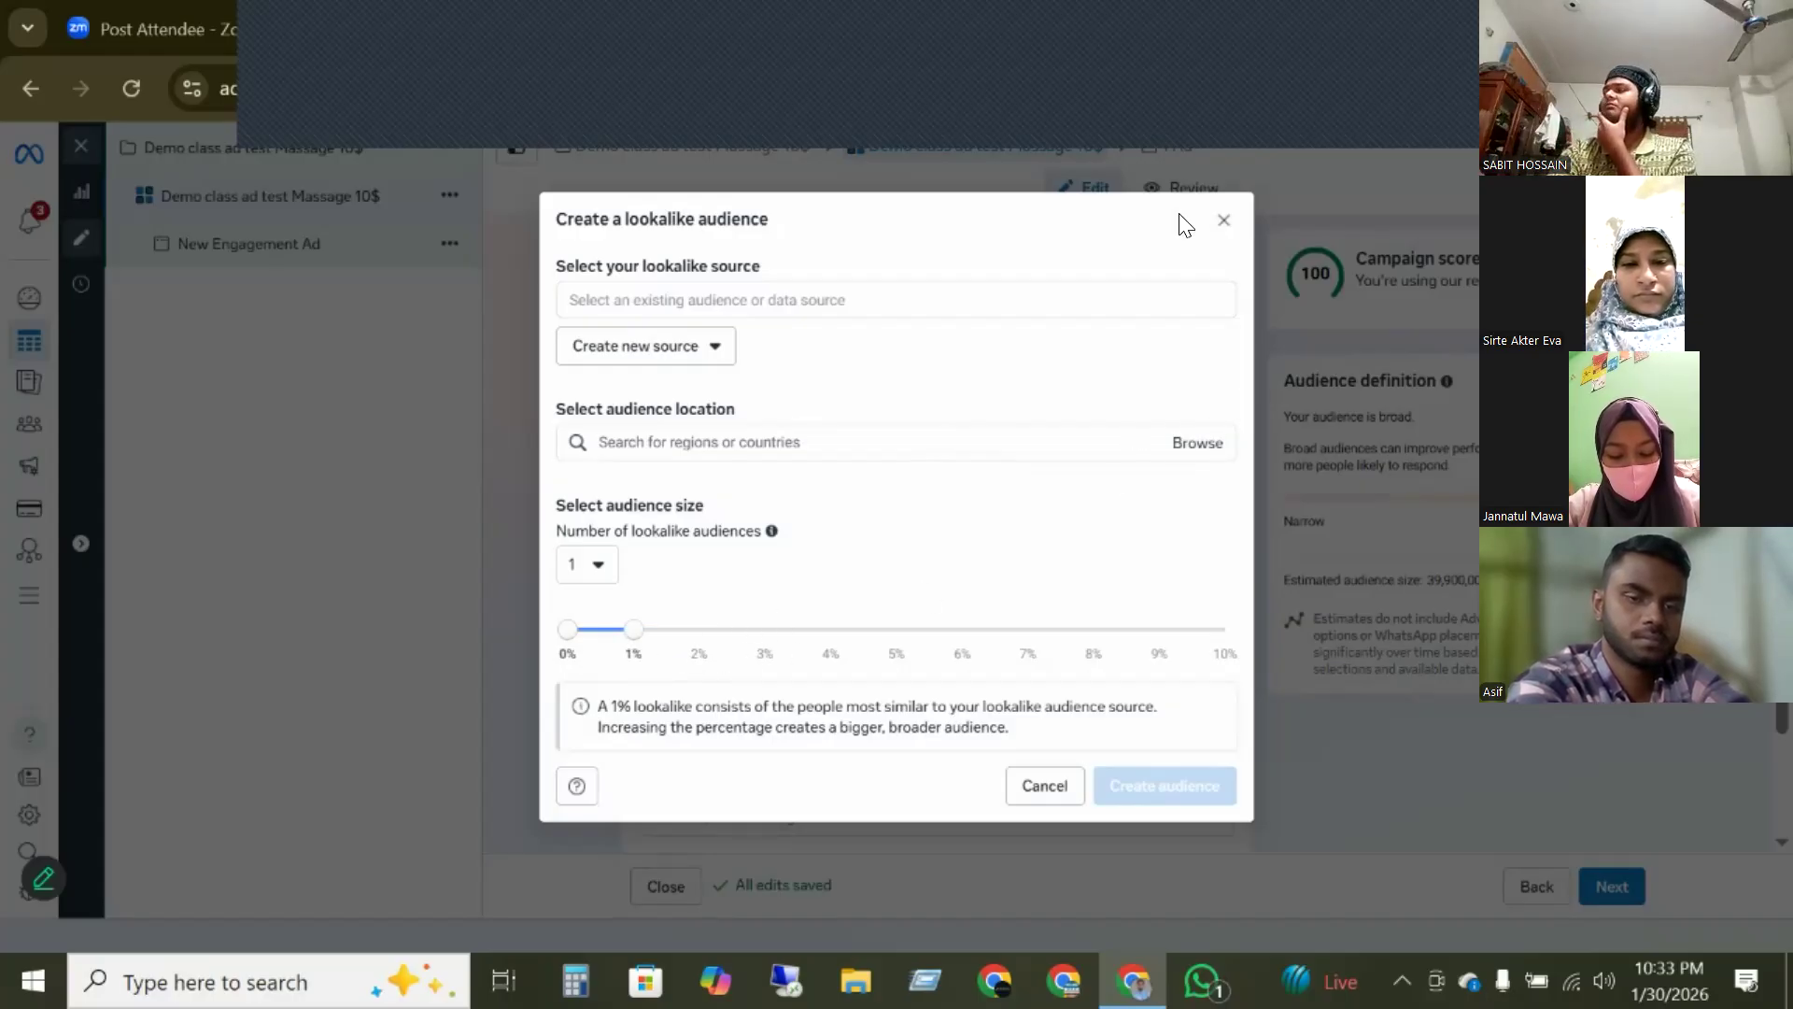
click(1223, 224)
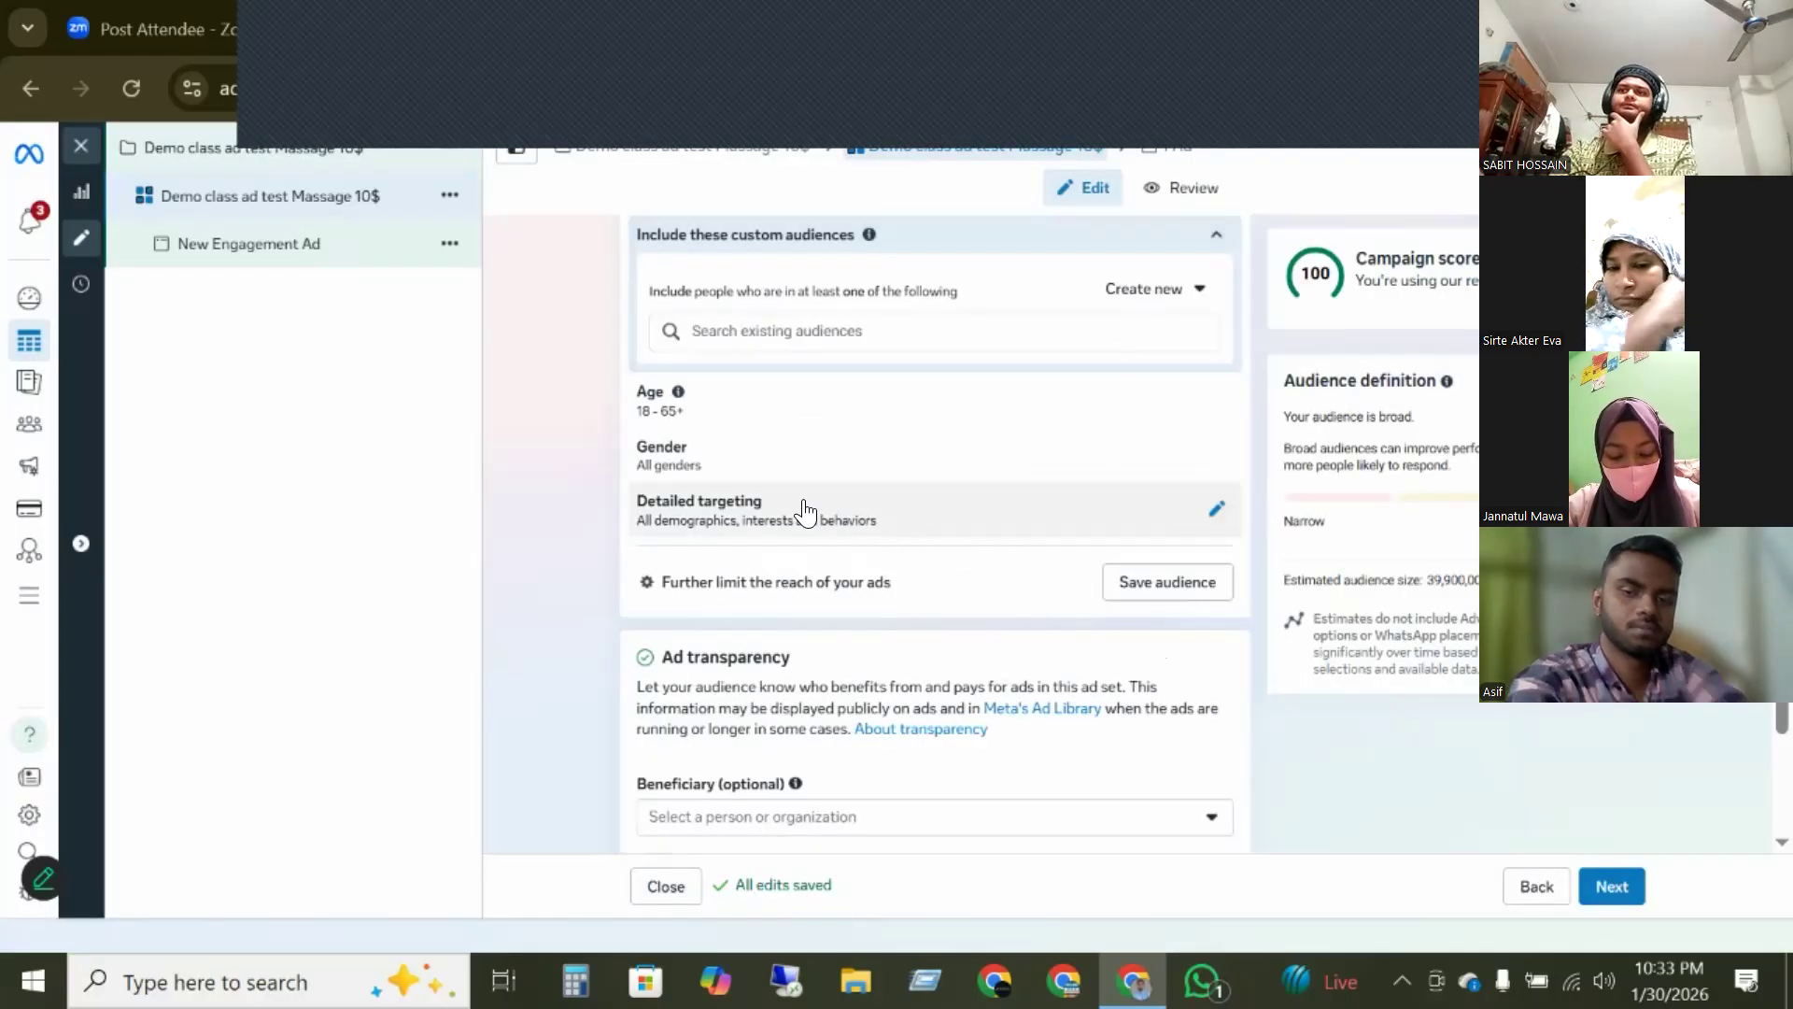
- Collapse the custom audience section and set the suggested audience age range to 18–42
click(1205, 238)
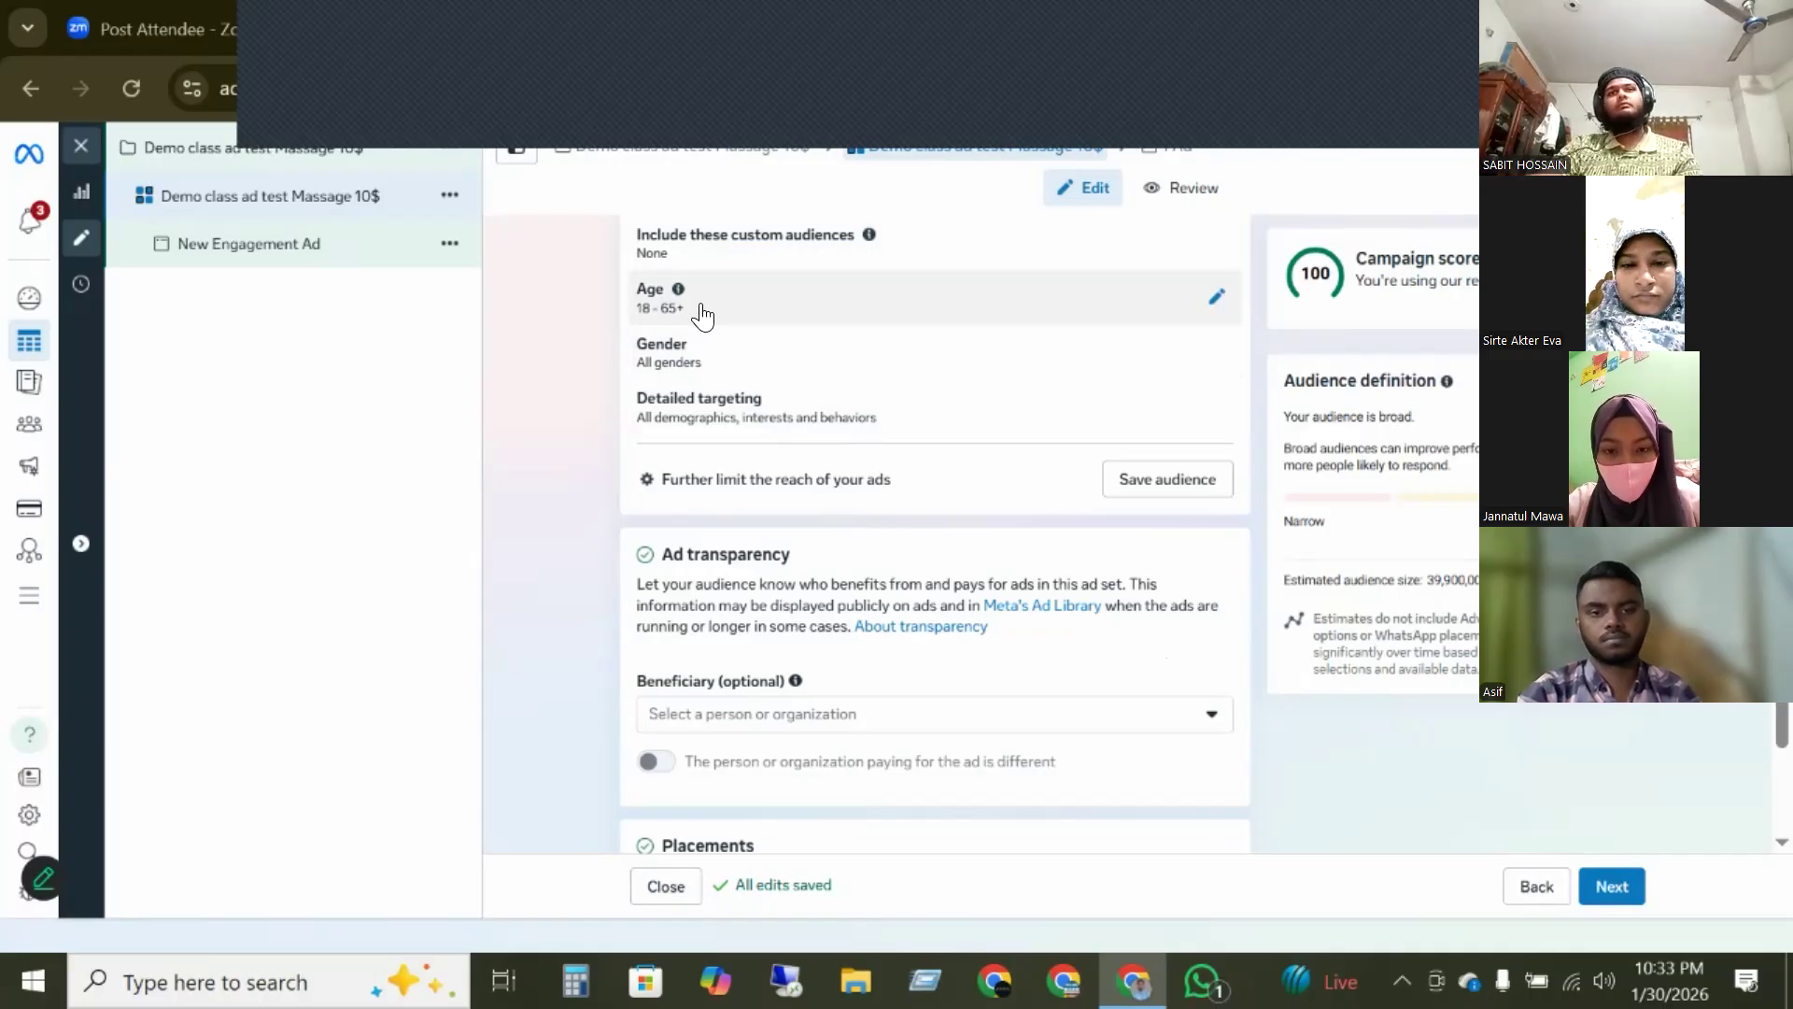
click(1215, 299)
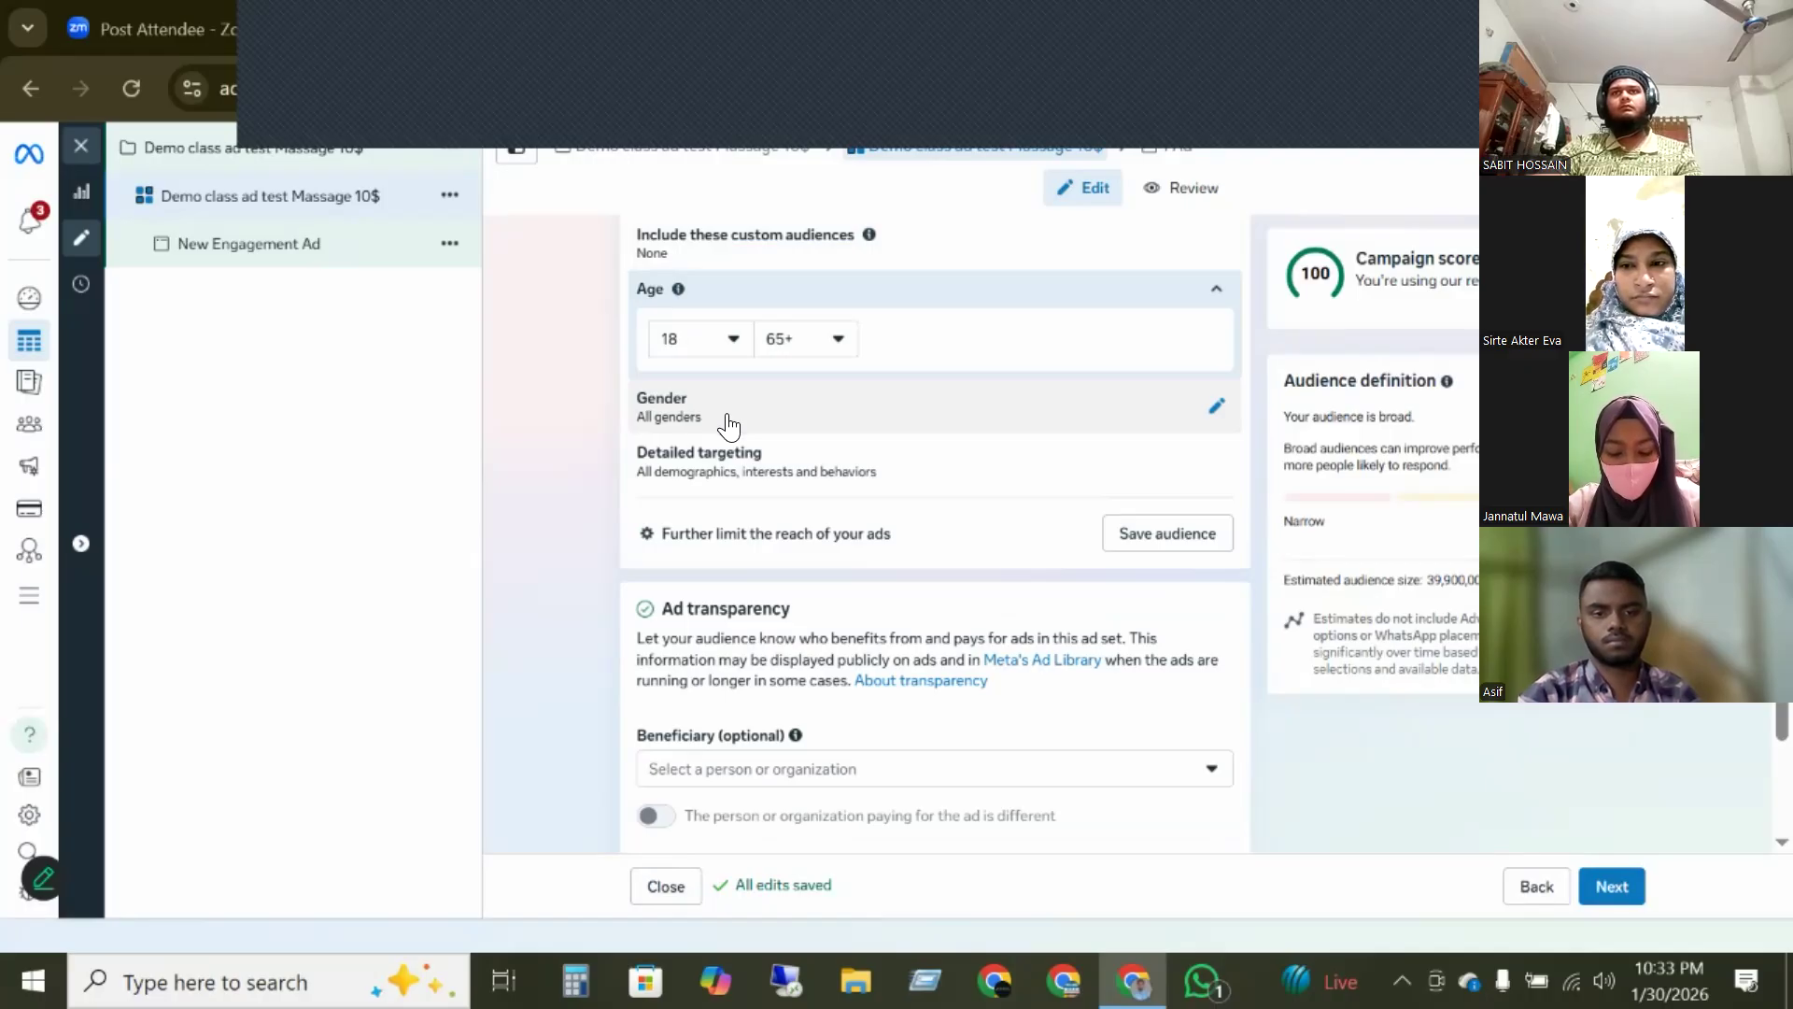
click(724, 343)
click(705, 397)
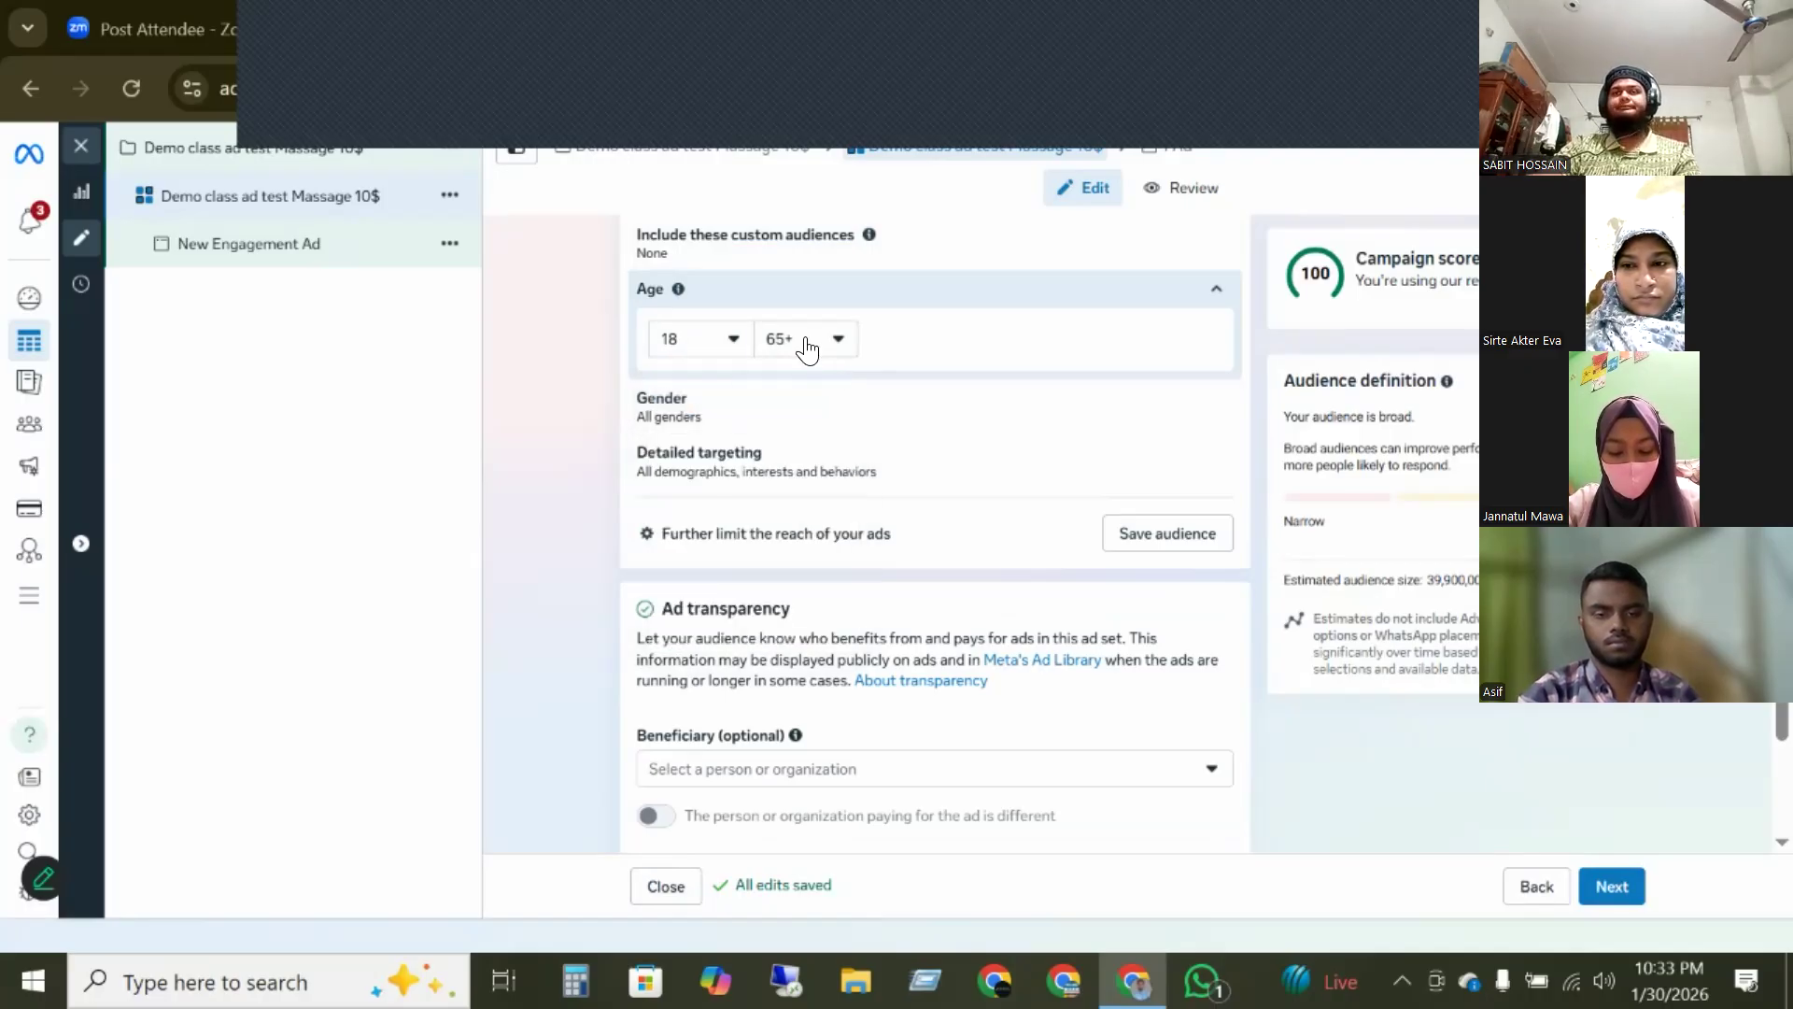
click(800, 345)
scroll(809, 551, up, 3)
scroll(809, 551, up, 2)
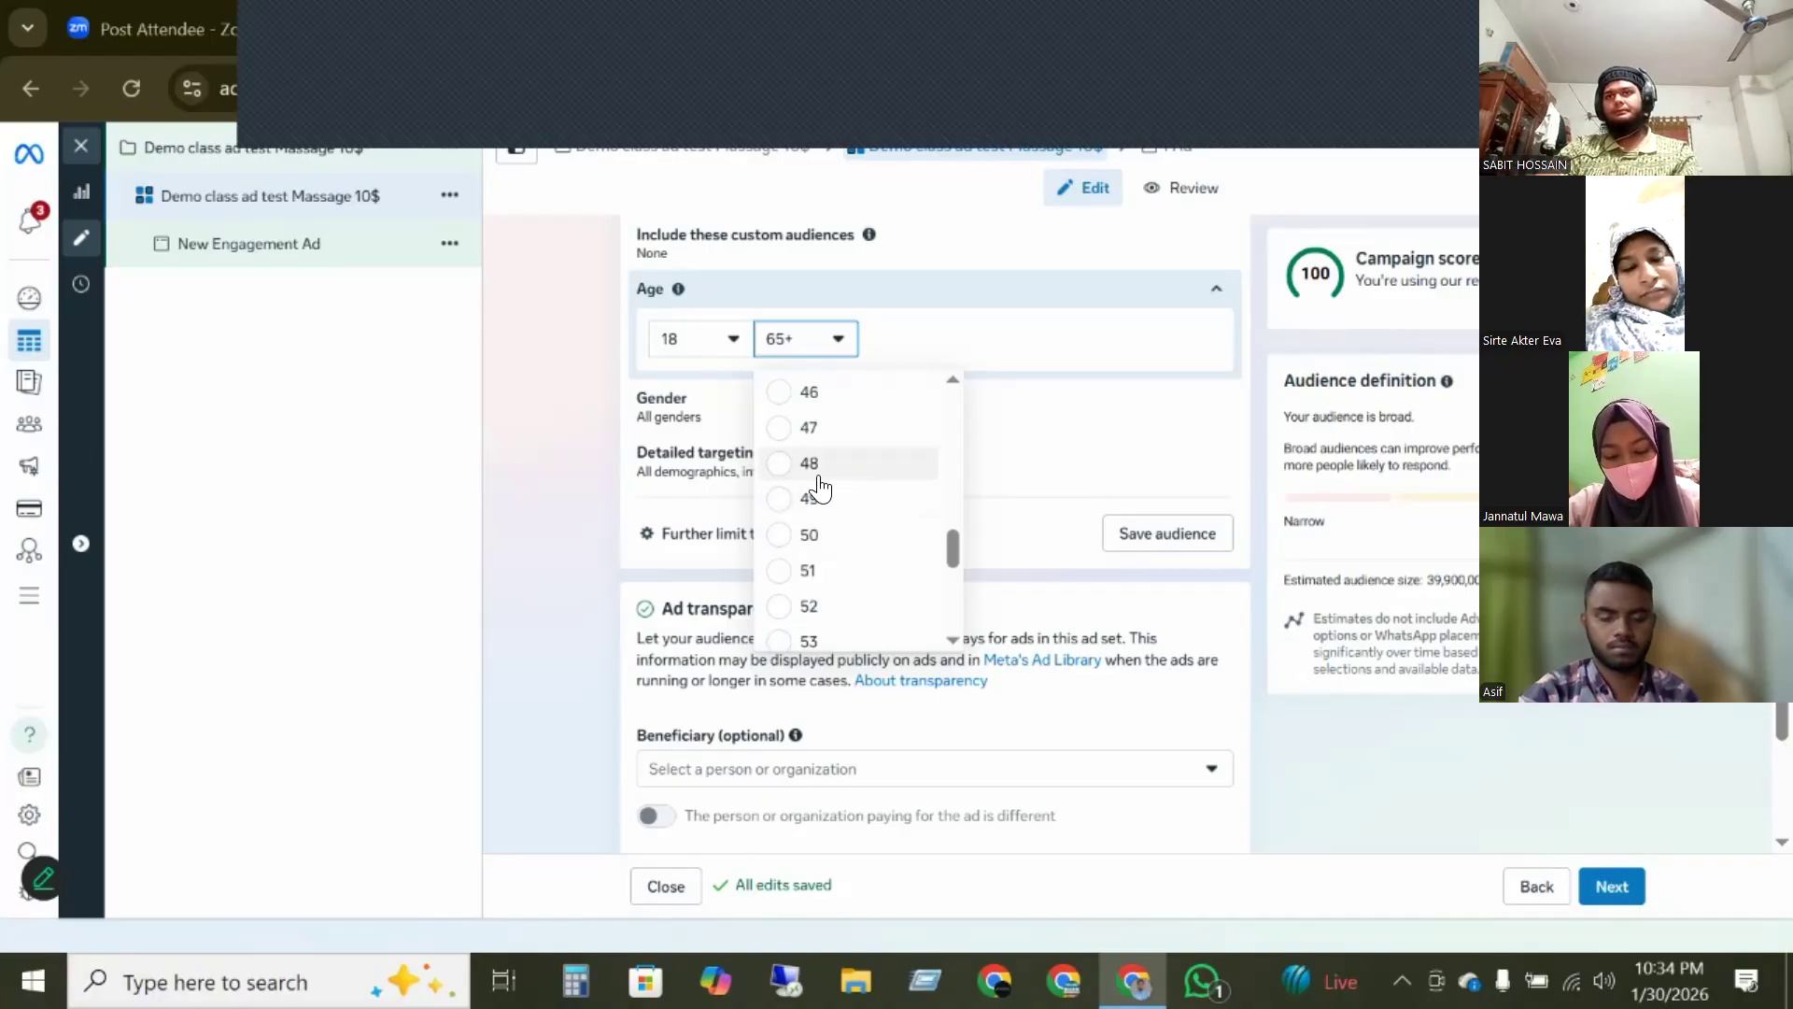
drag(953, 551, 954, 507)
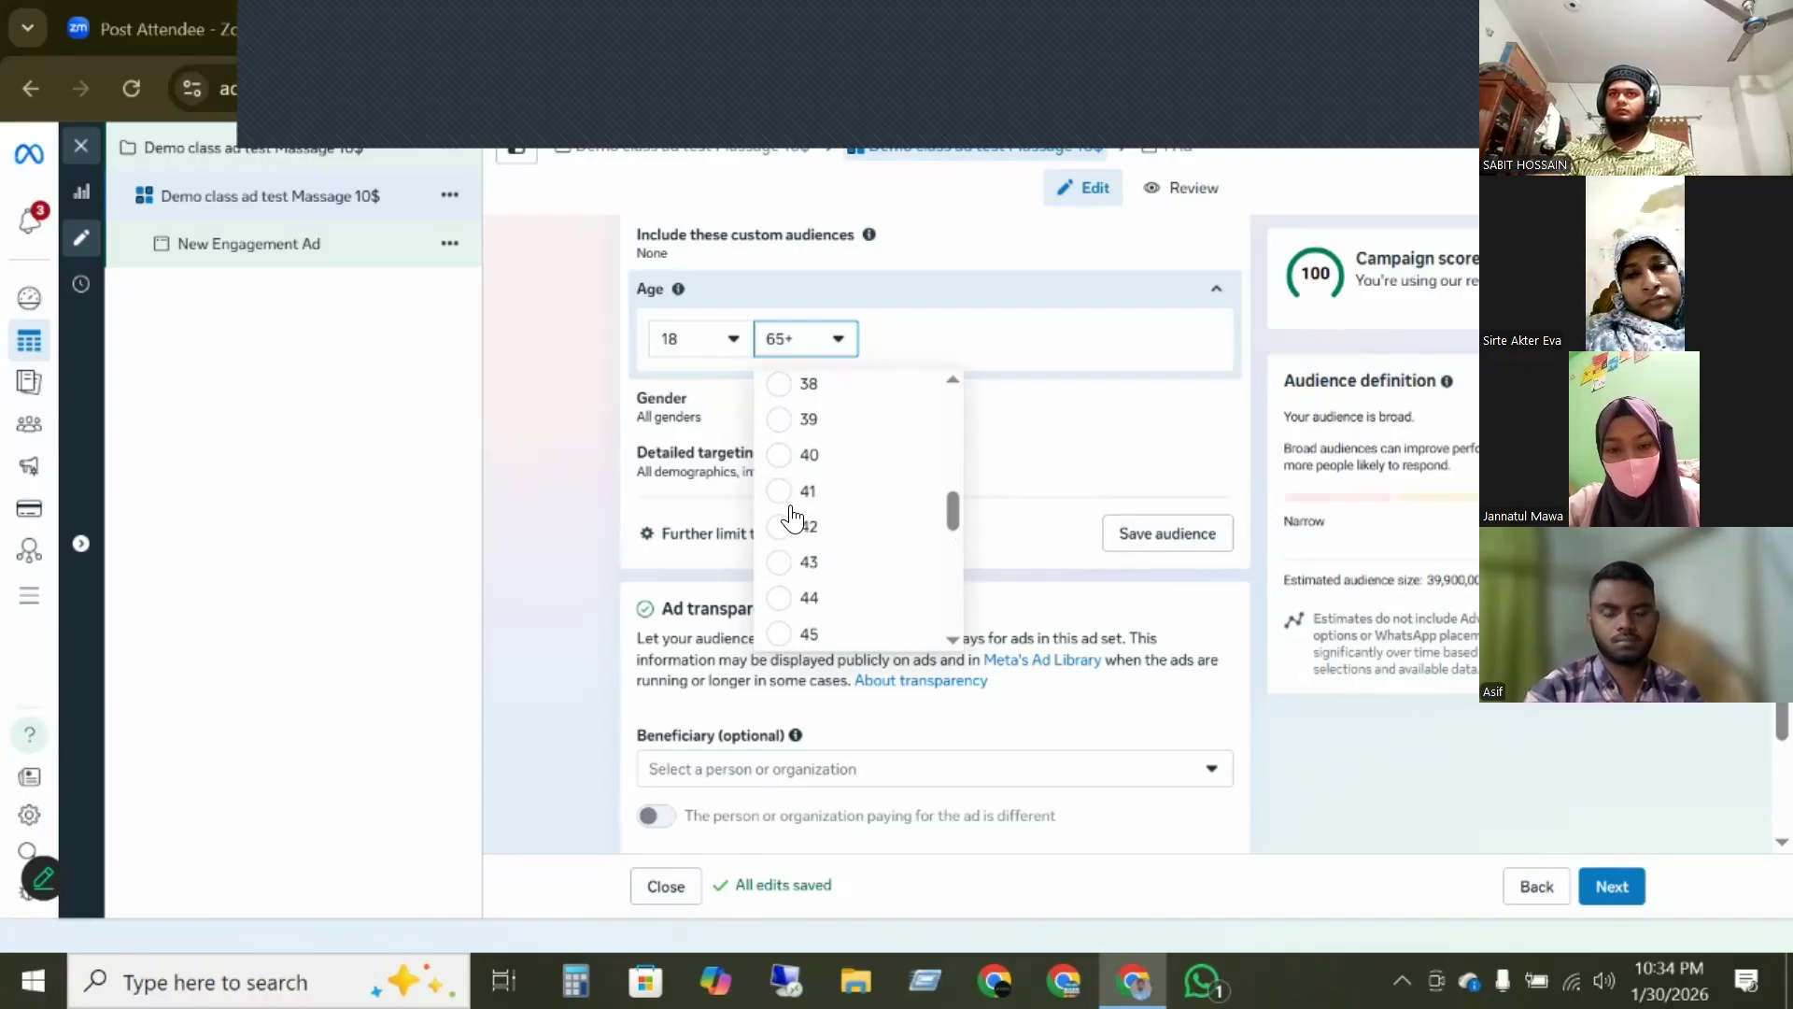
click(886, 523)
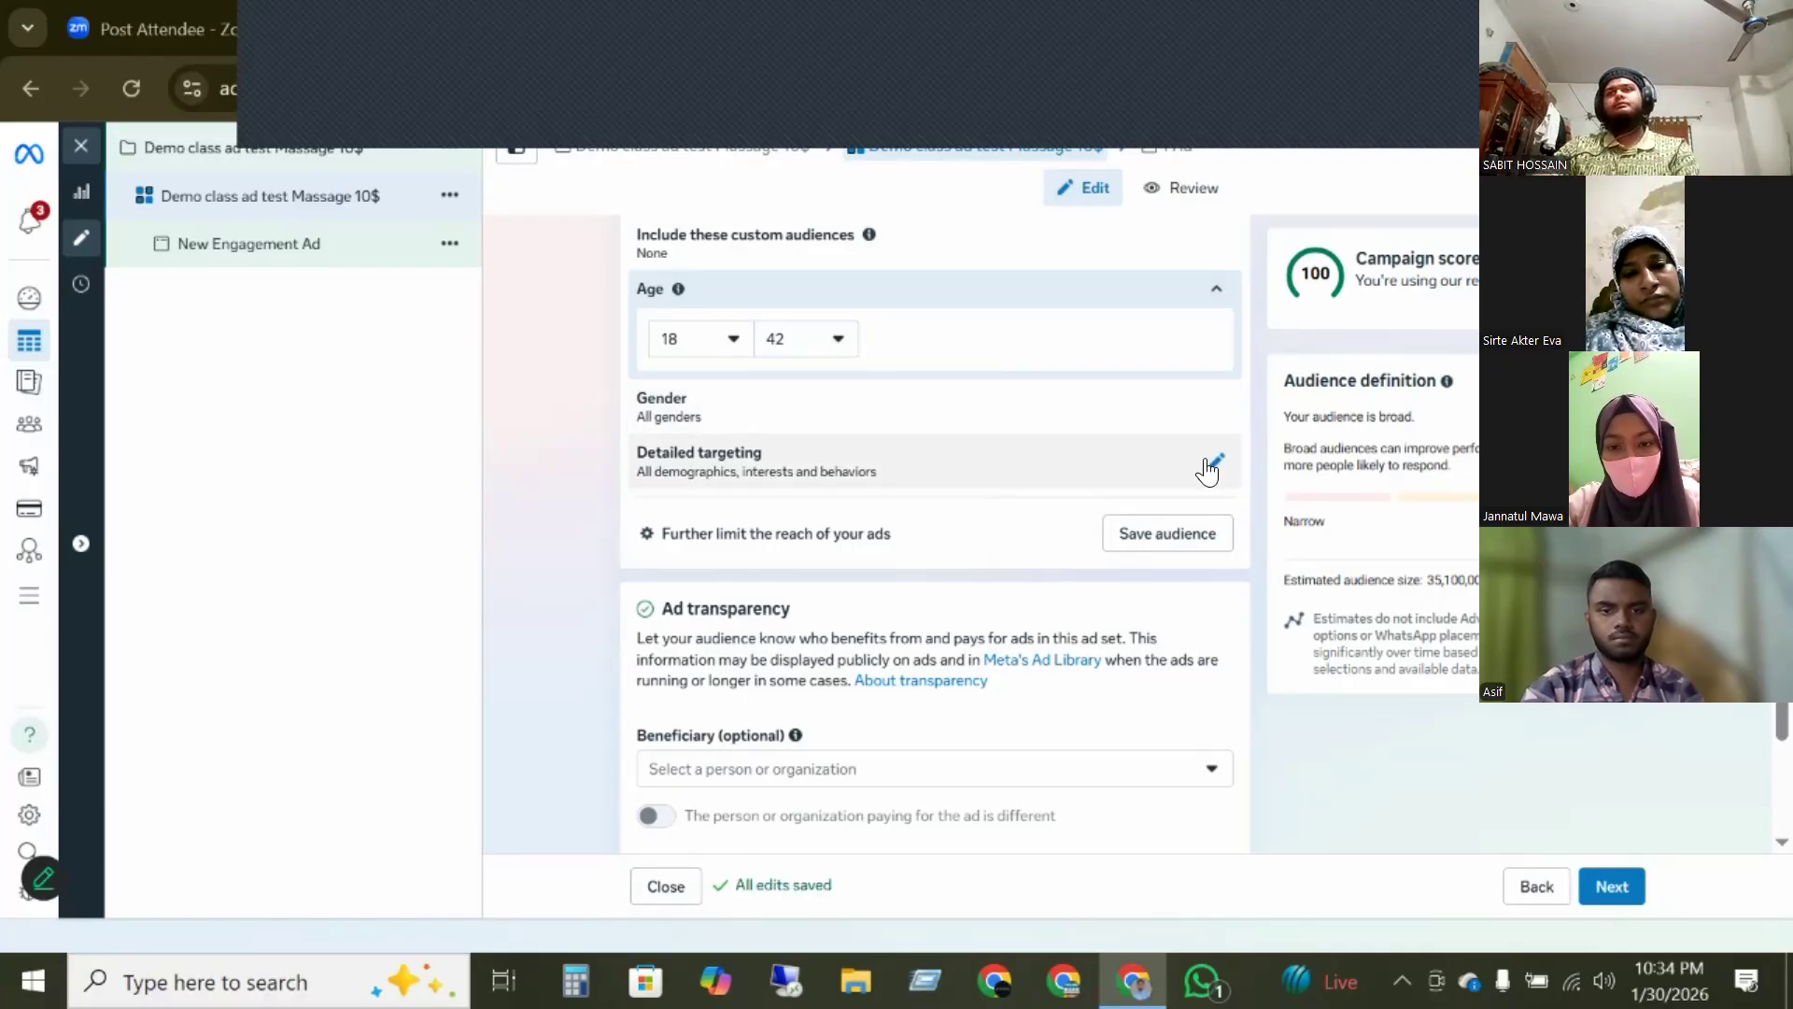
- Set the suggested audience gender to Men and open the detailed targeting section for editing
click(1215, 411)
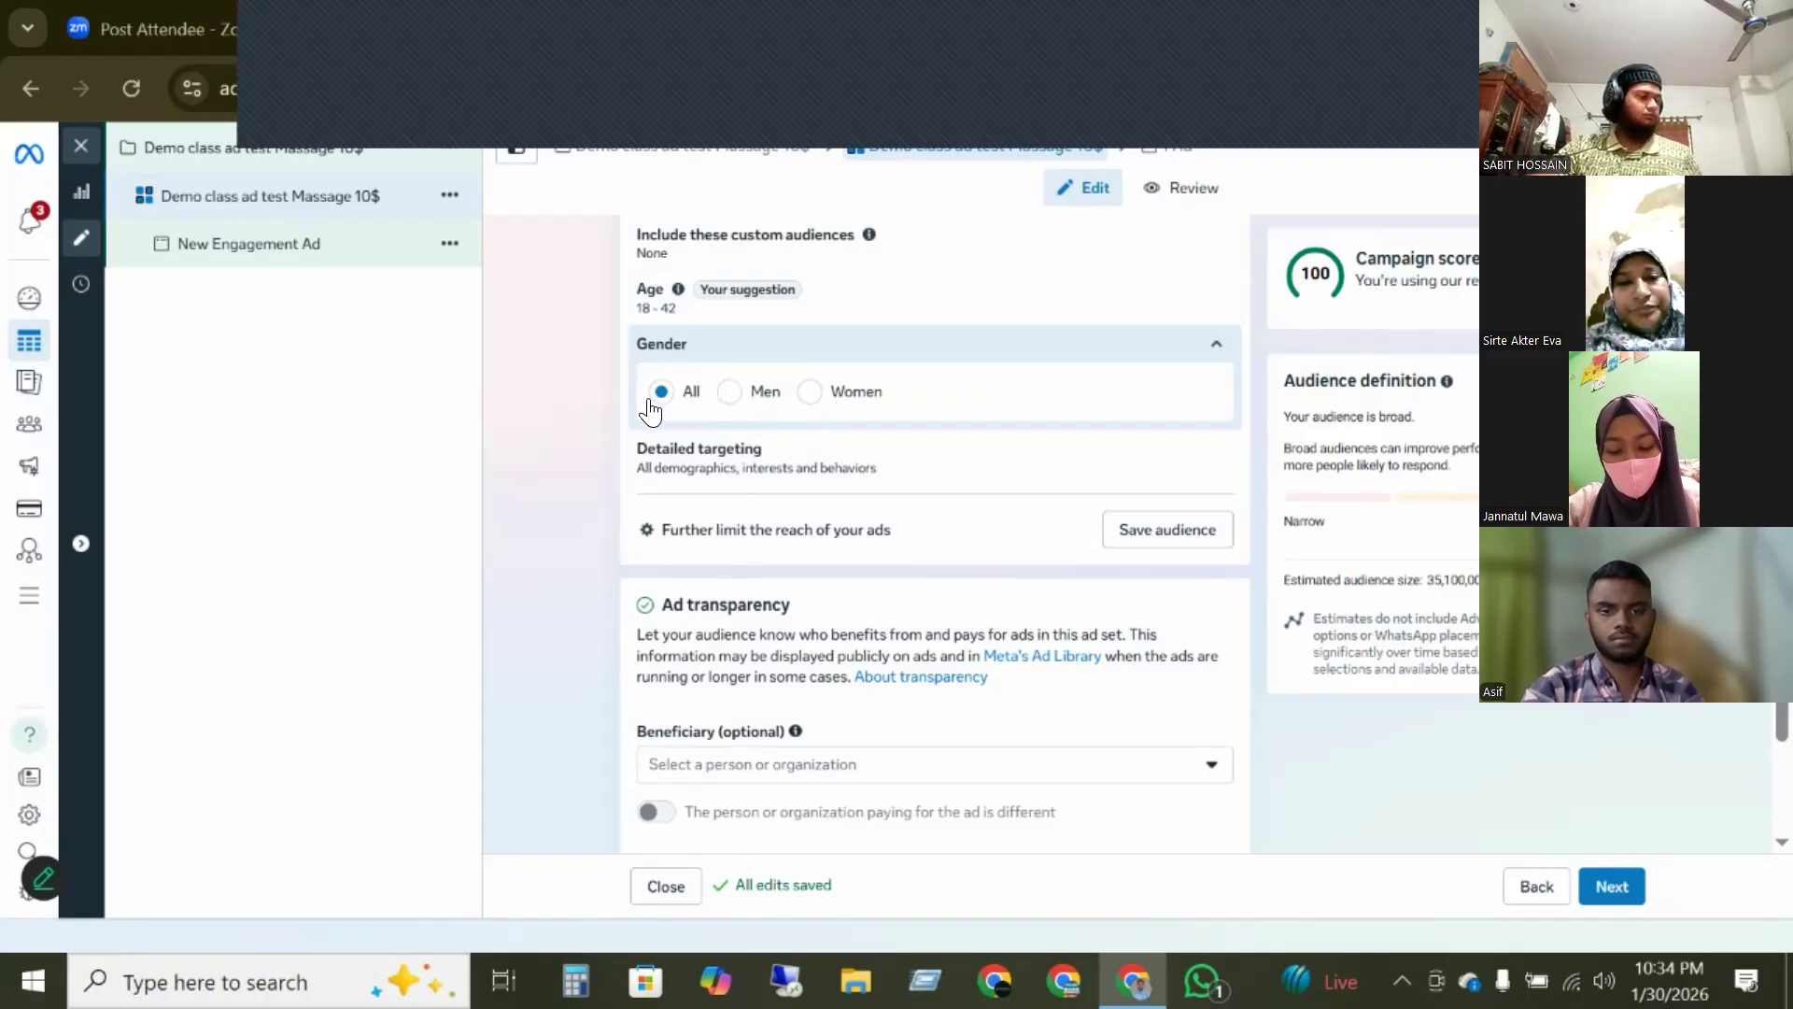
click(730, 392)
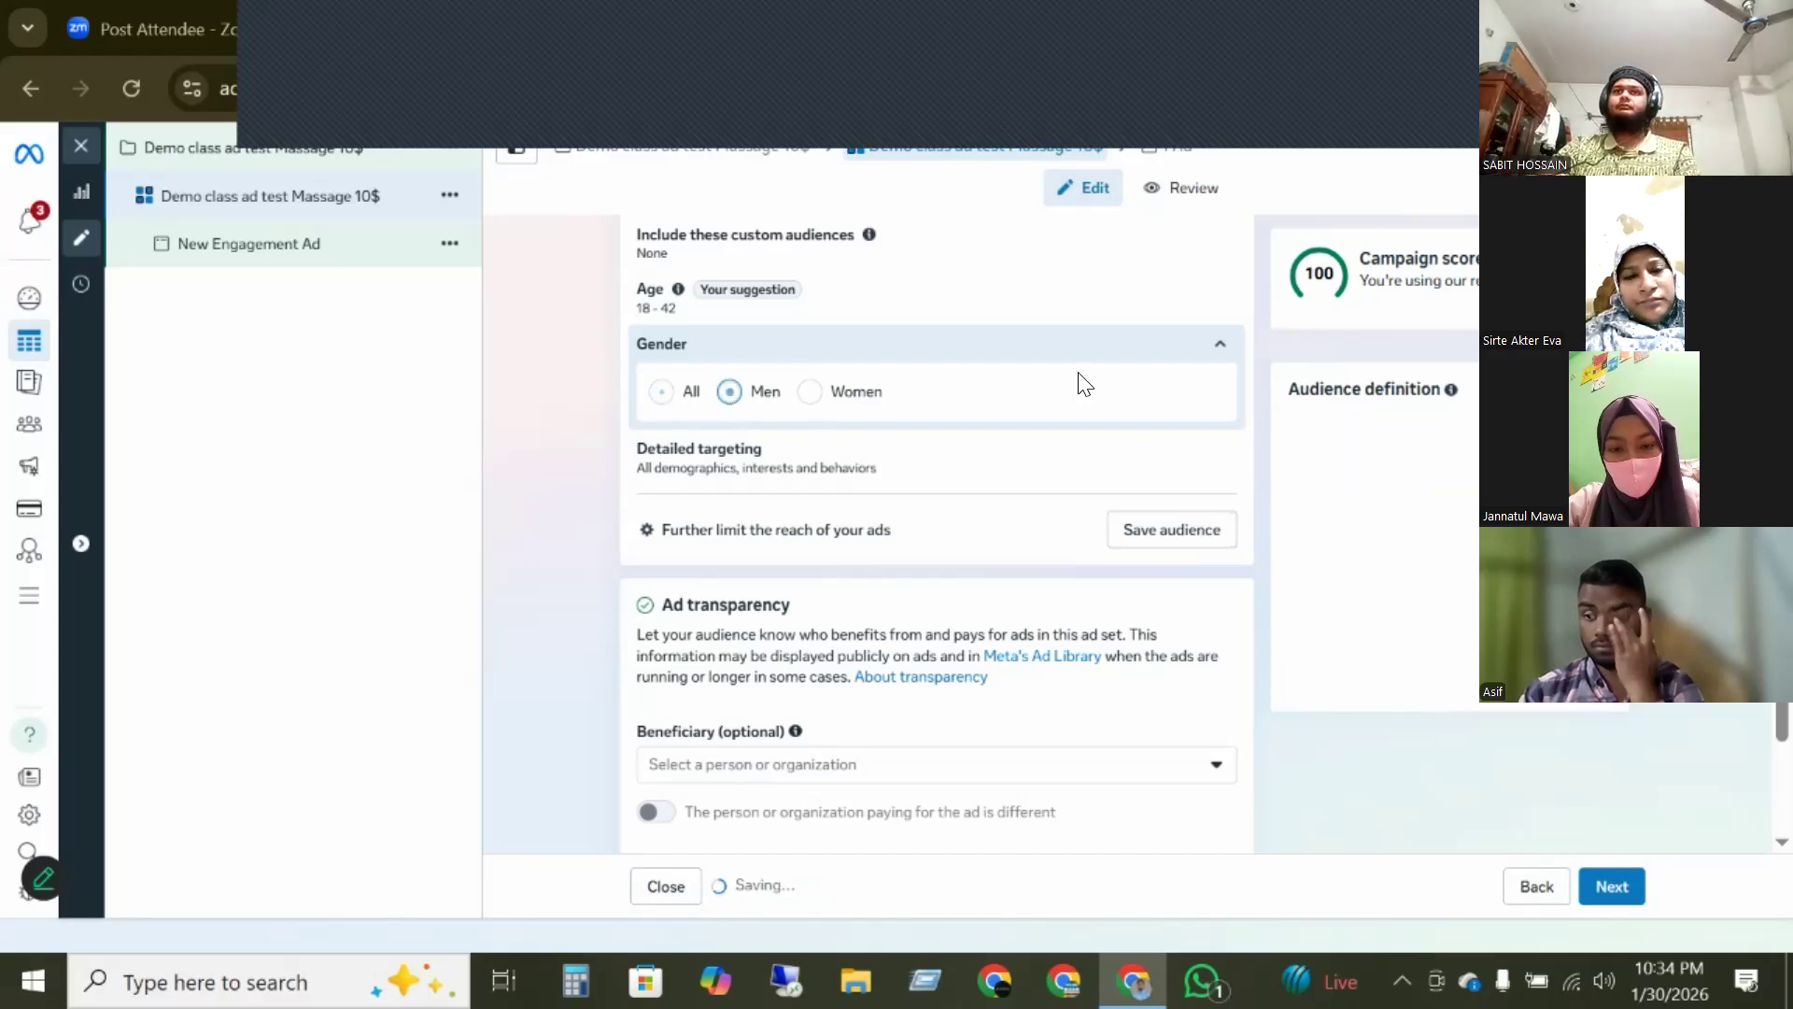
click(1216, 345)
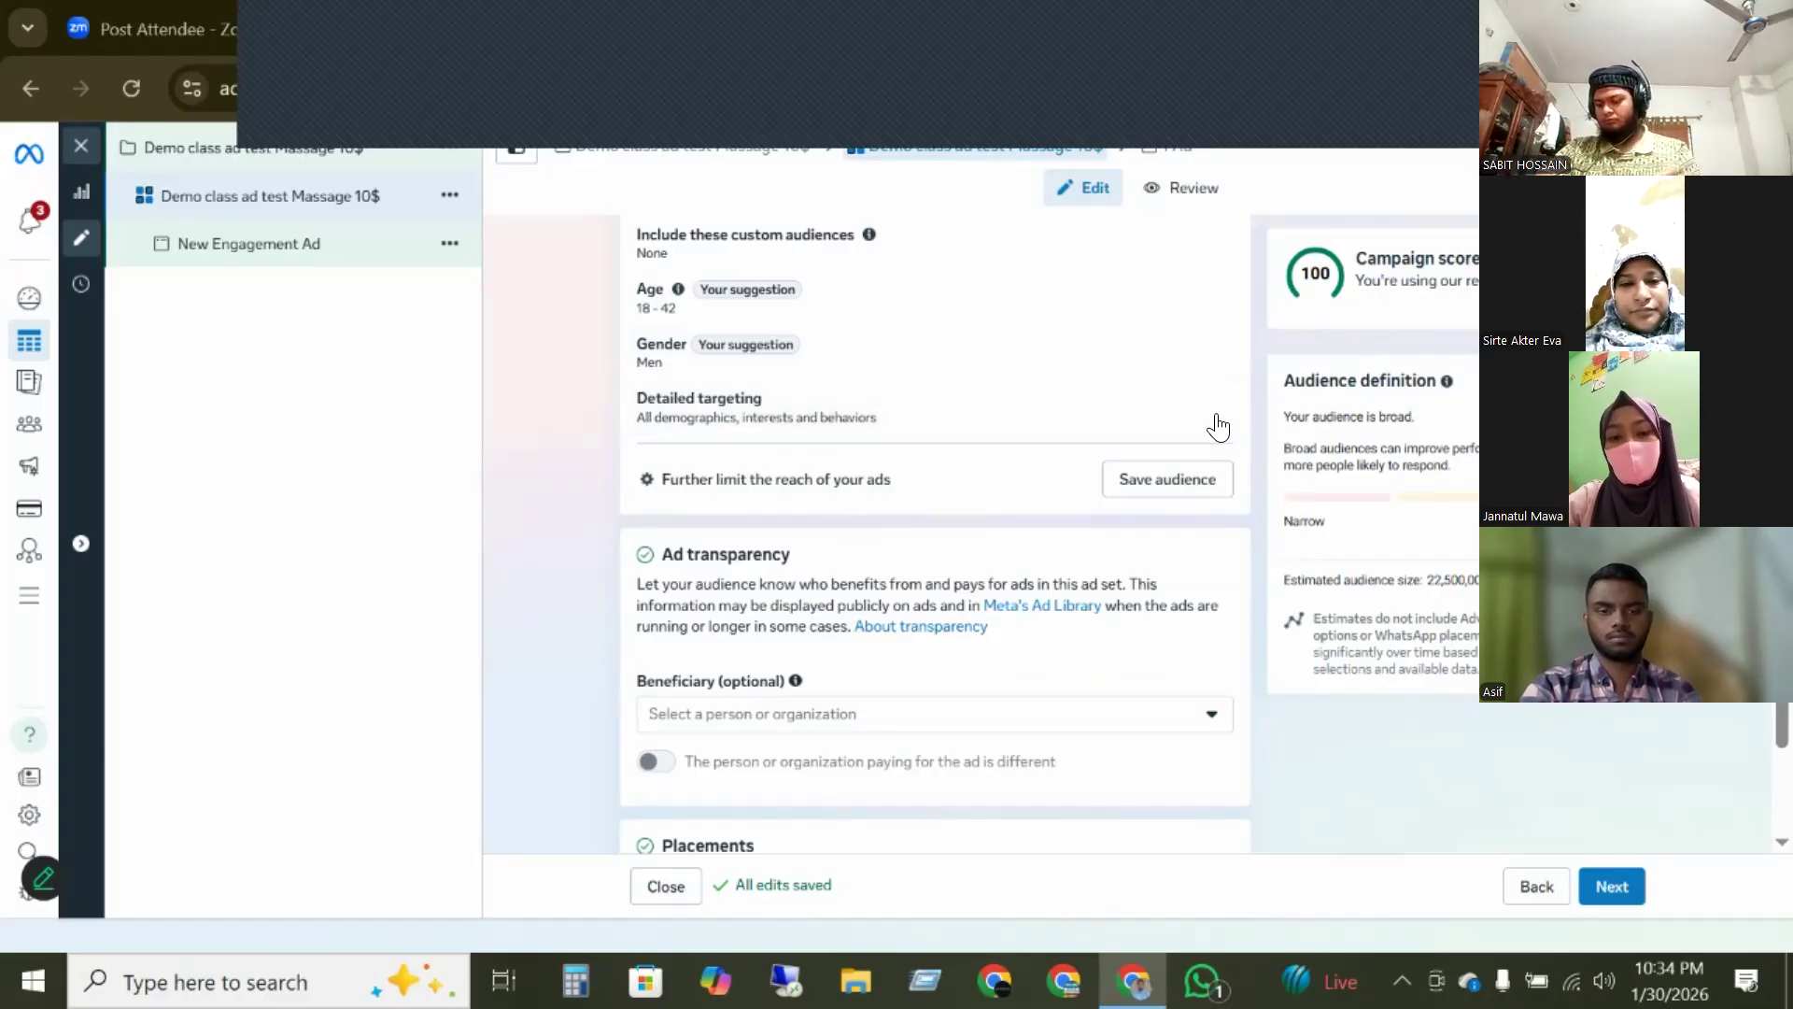
click(1213, 405)
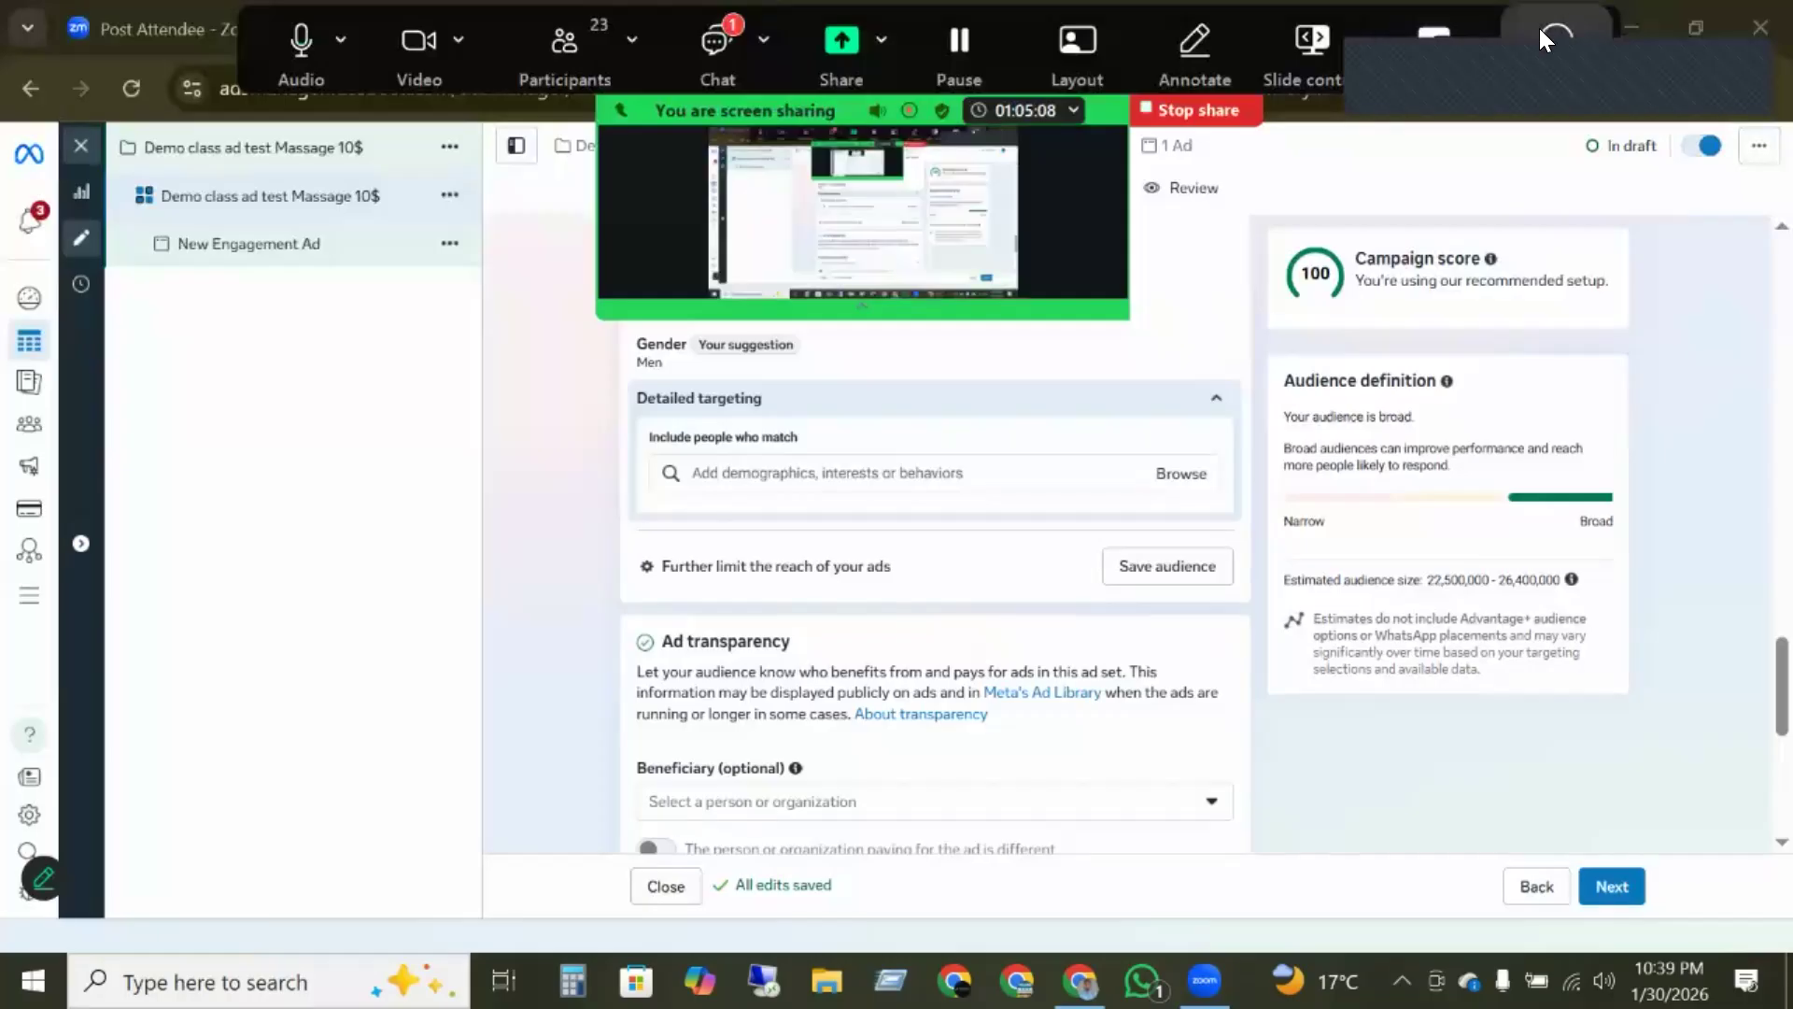
- Show the video panel and hide the floating meeting controls in the Zoom screen share
click(1376, 387)
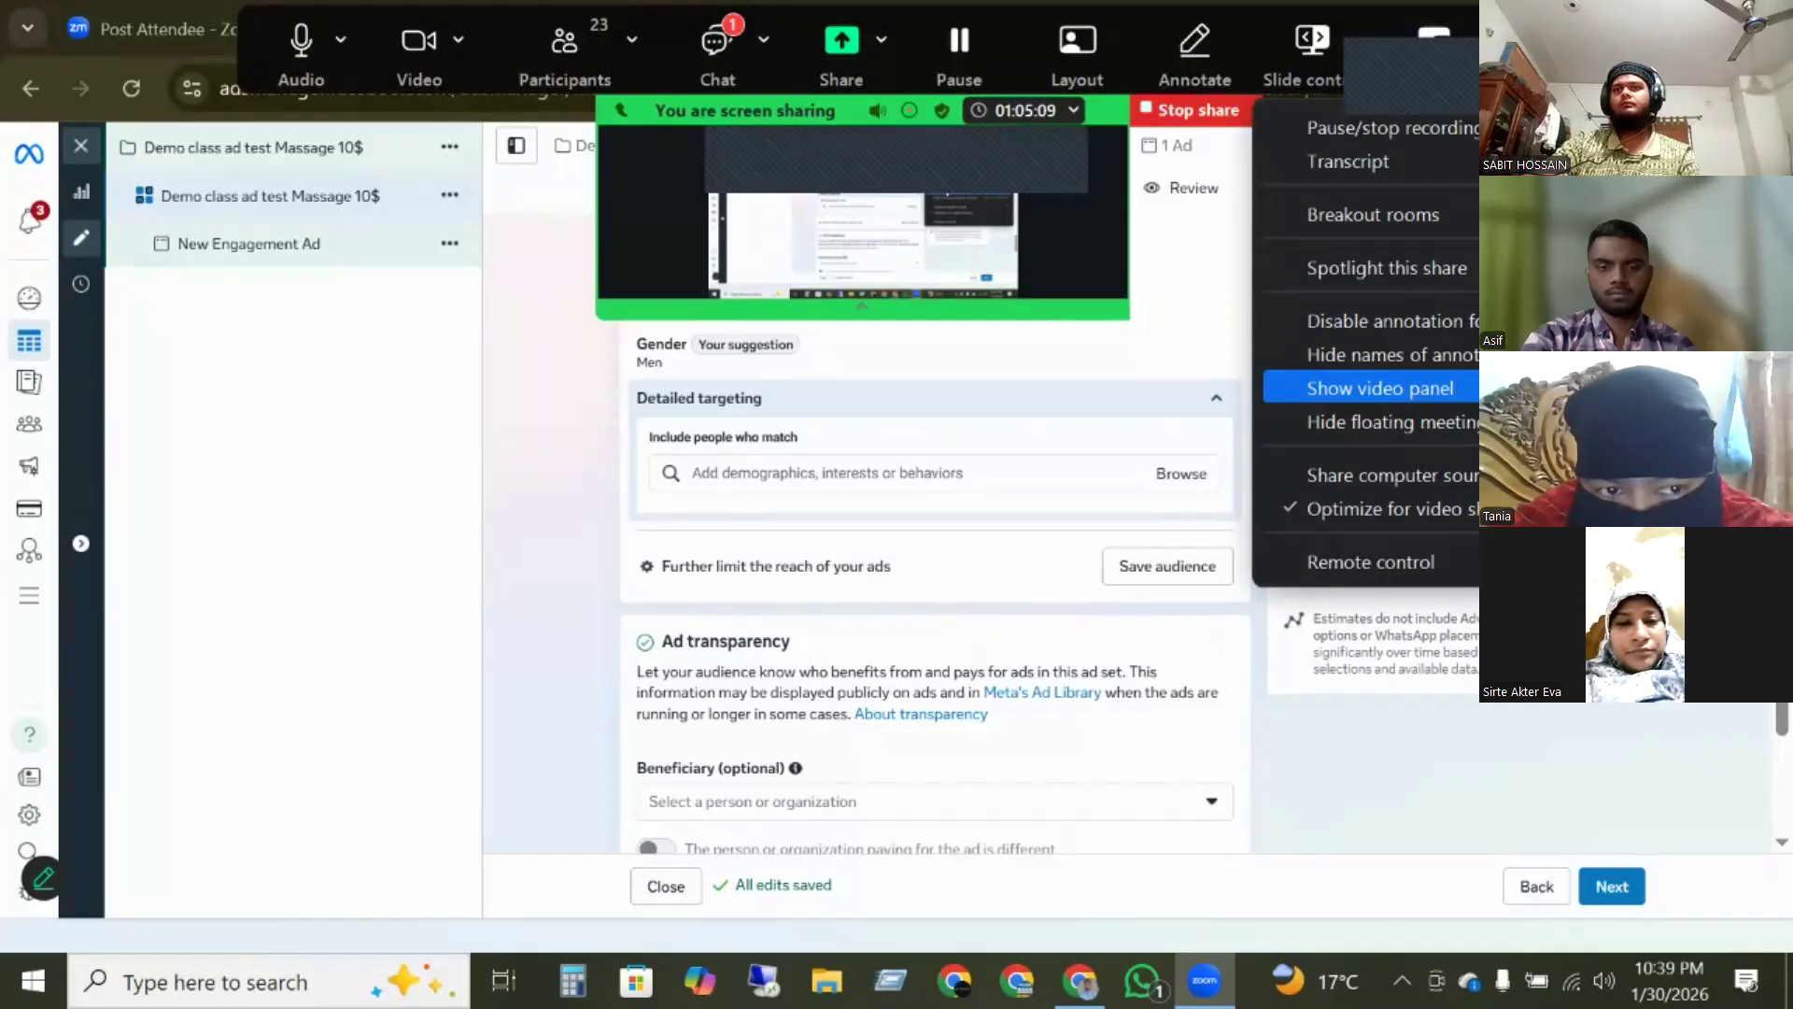
click(1412, 422)
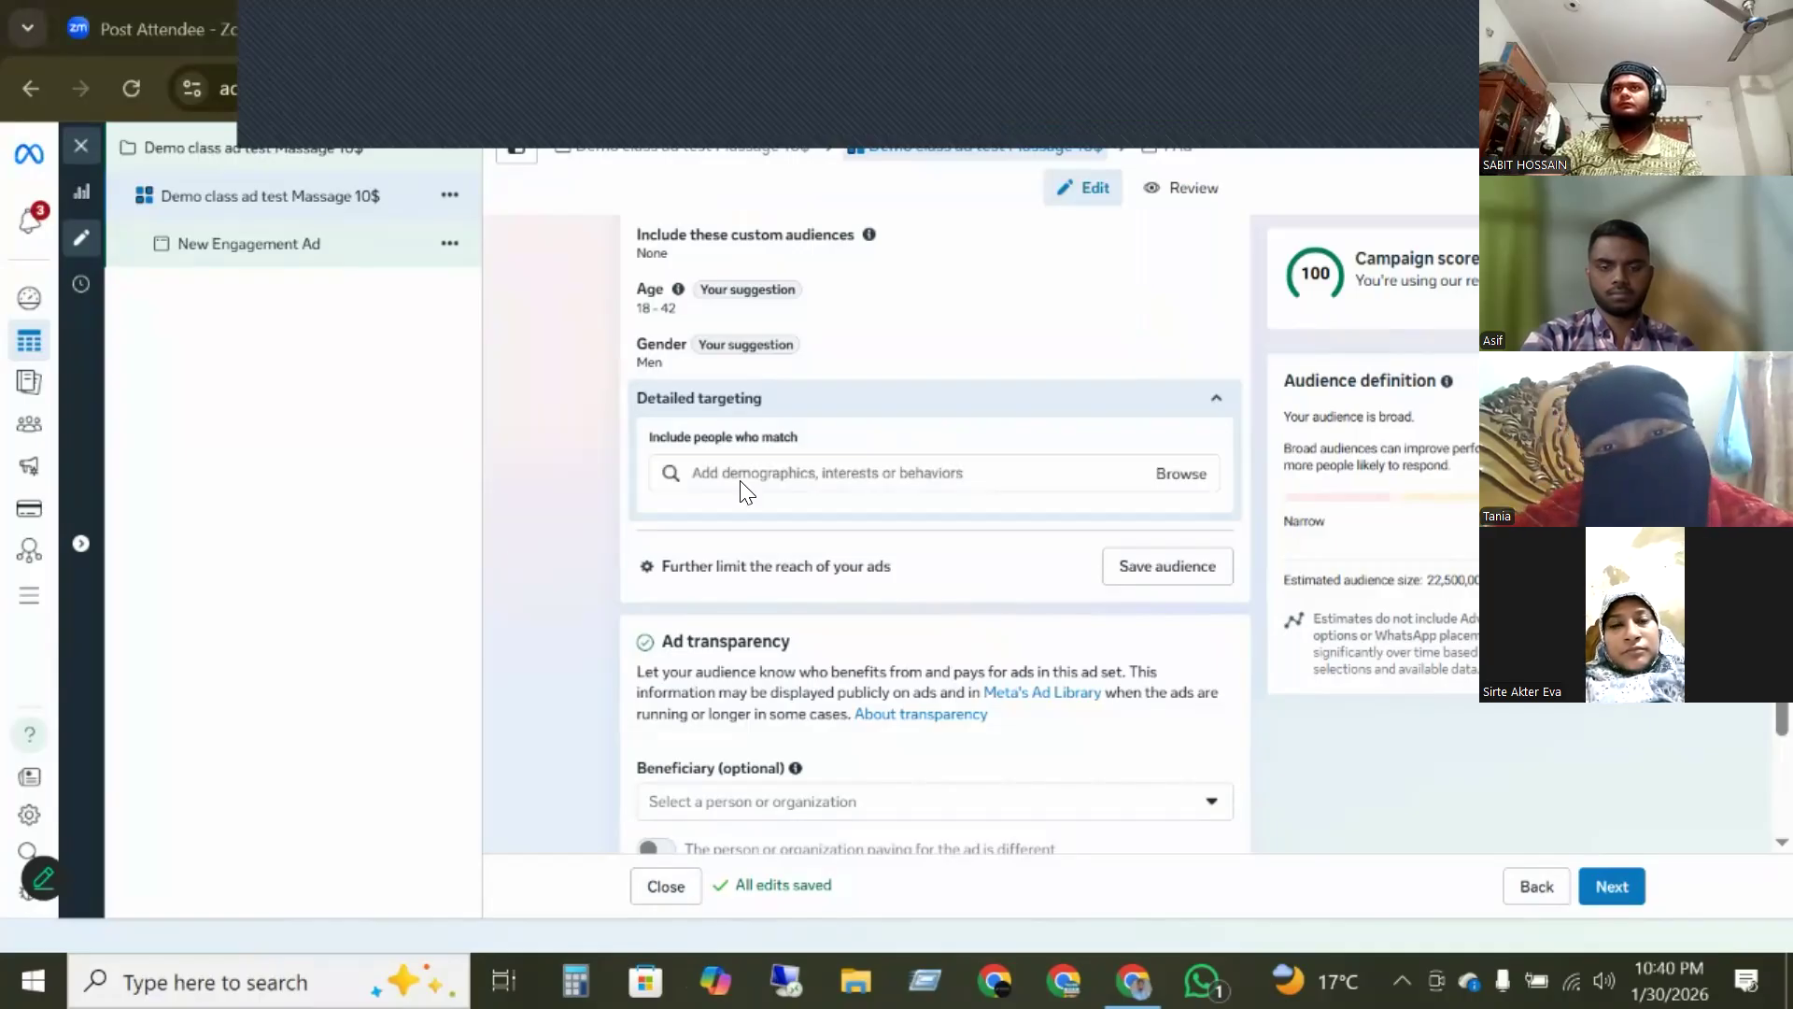
- Search the detailed targeting demographics, interests and behaviors with a term starting with "t"
click(746, 476)
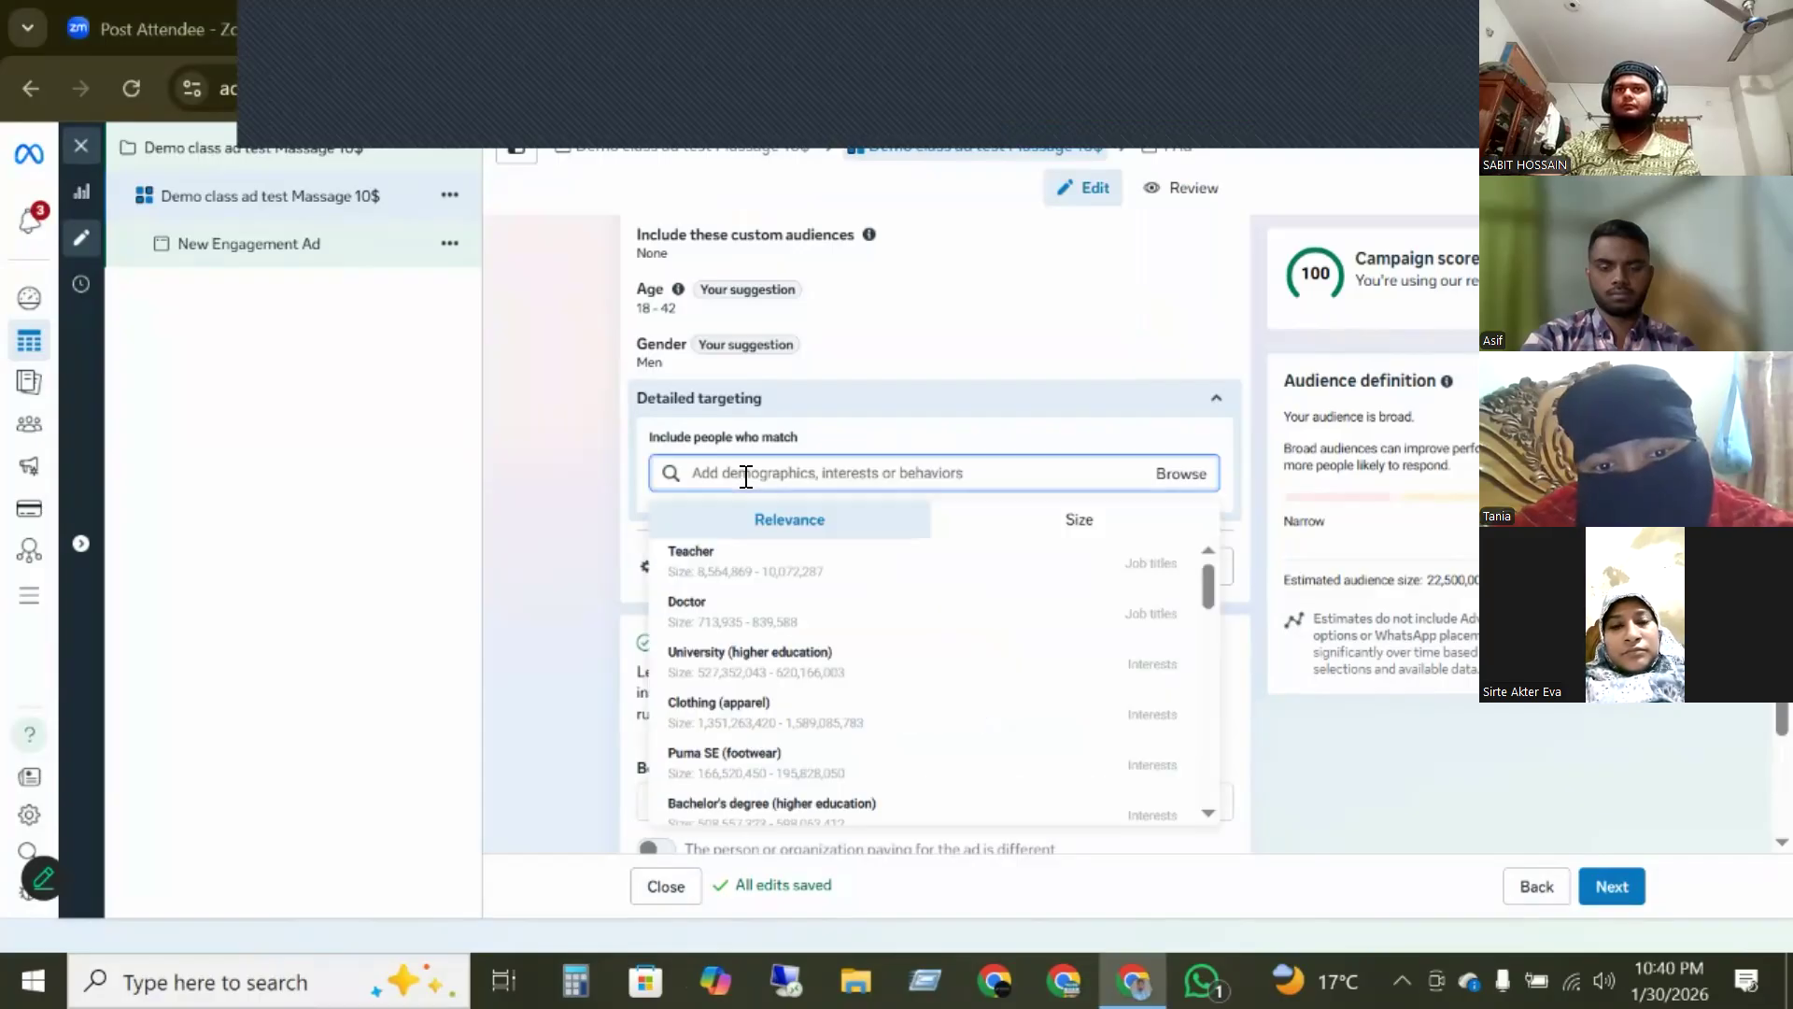
text(t)
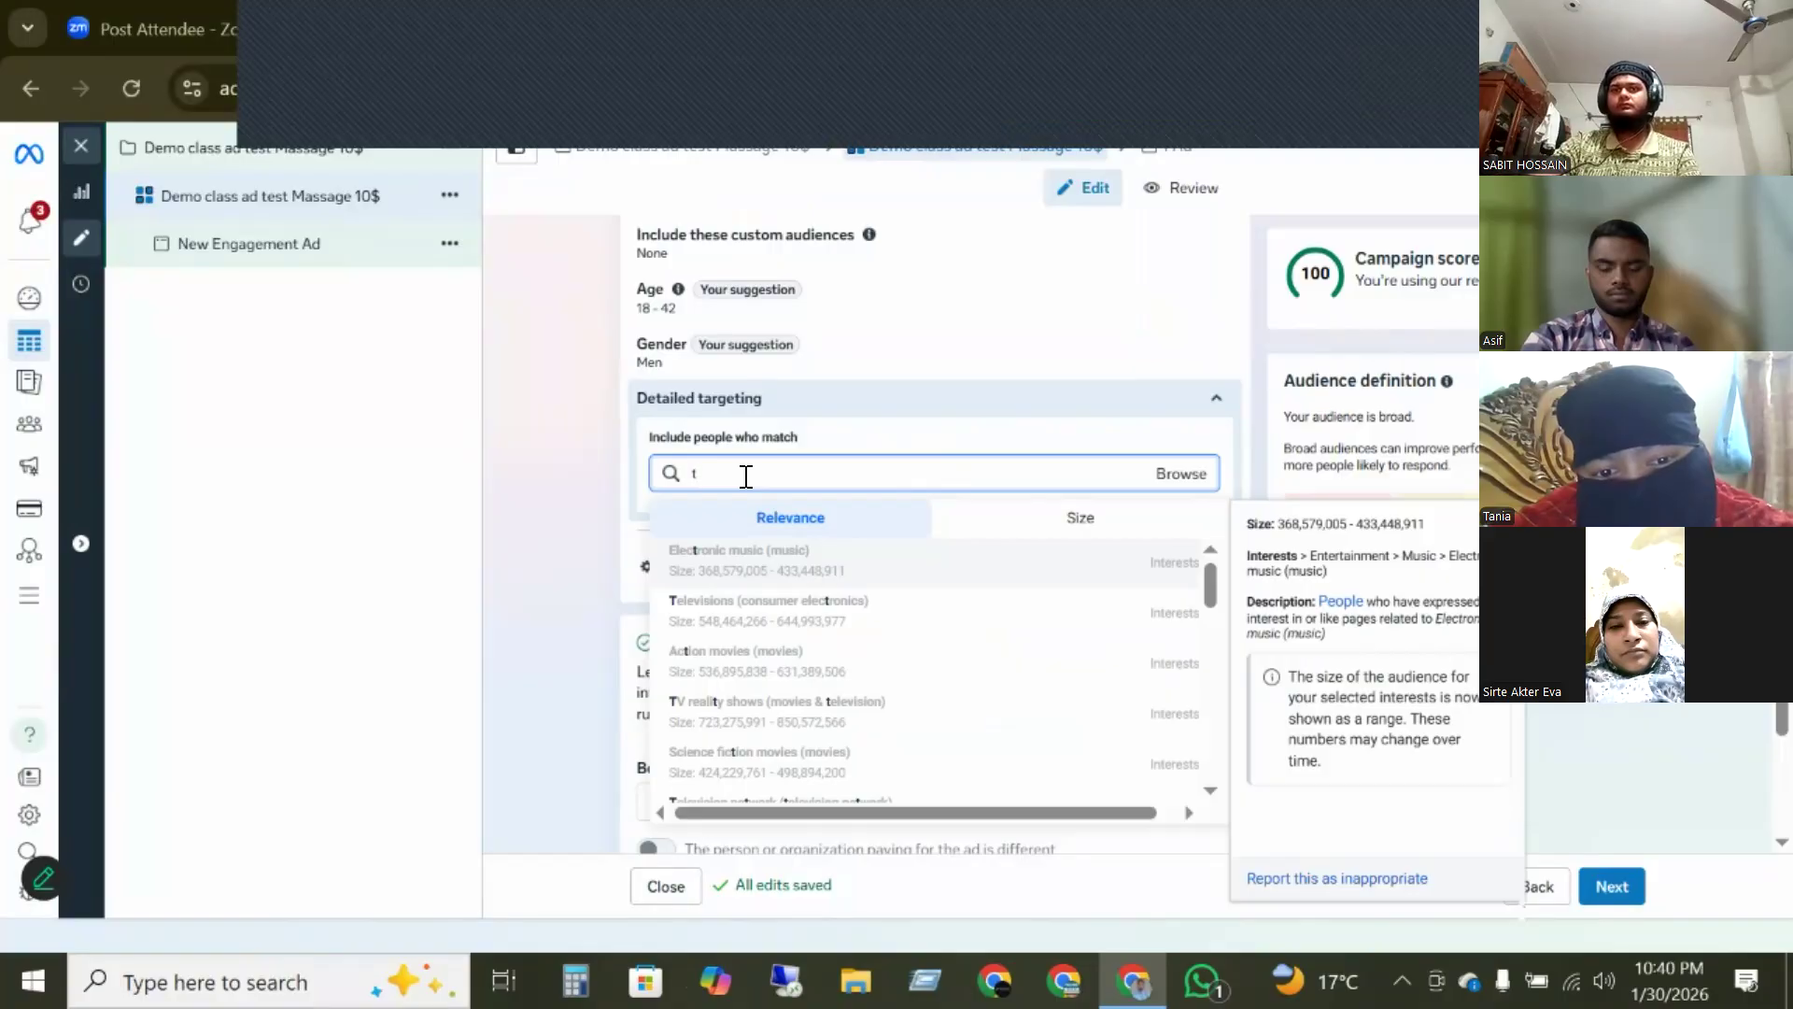
- Search the detailed targeting for "t shi" and add the T-shirt (apparel) interest
text( sh)
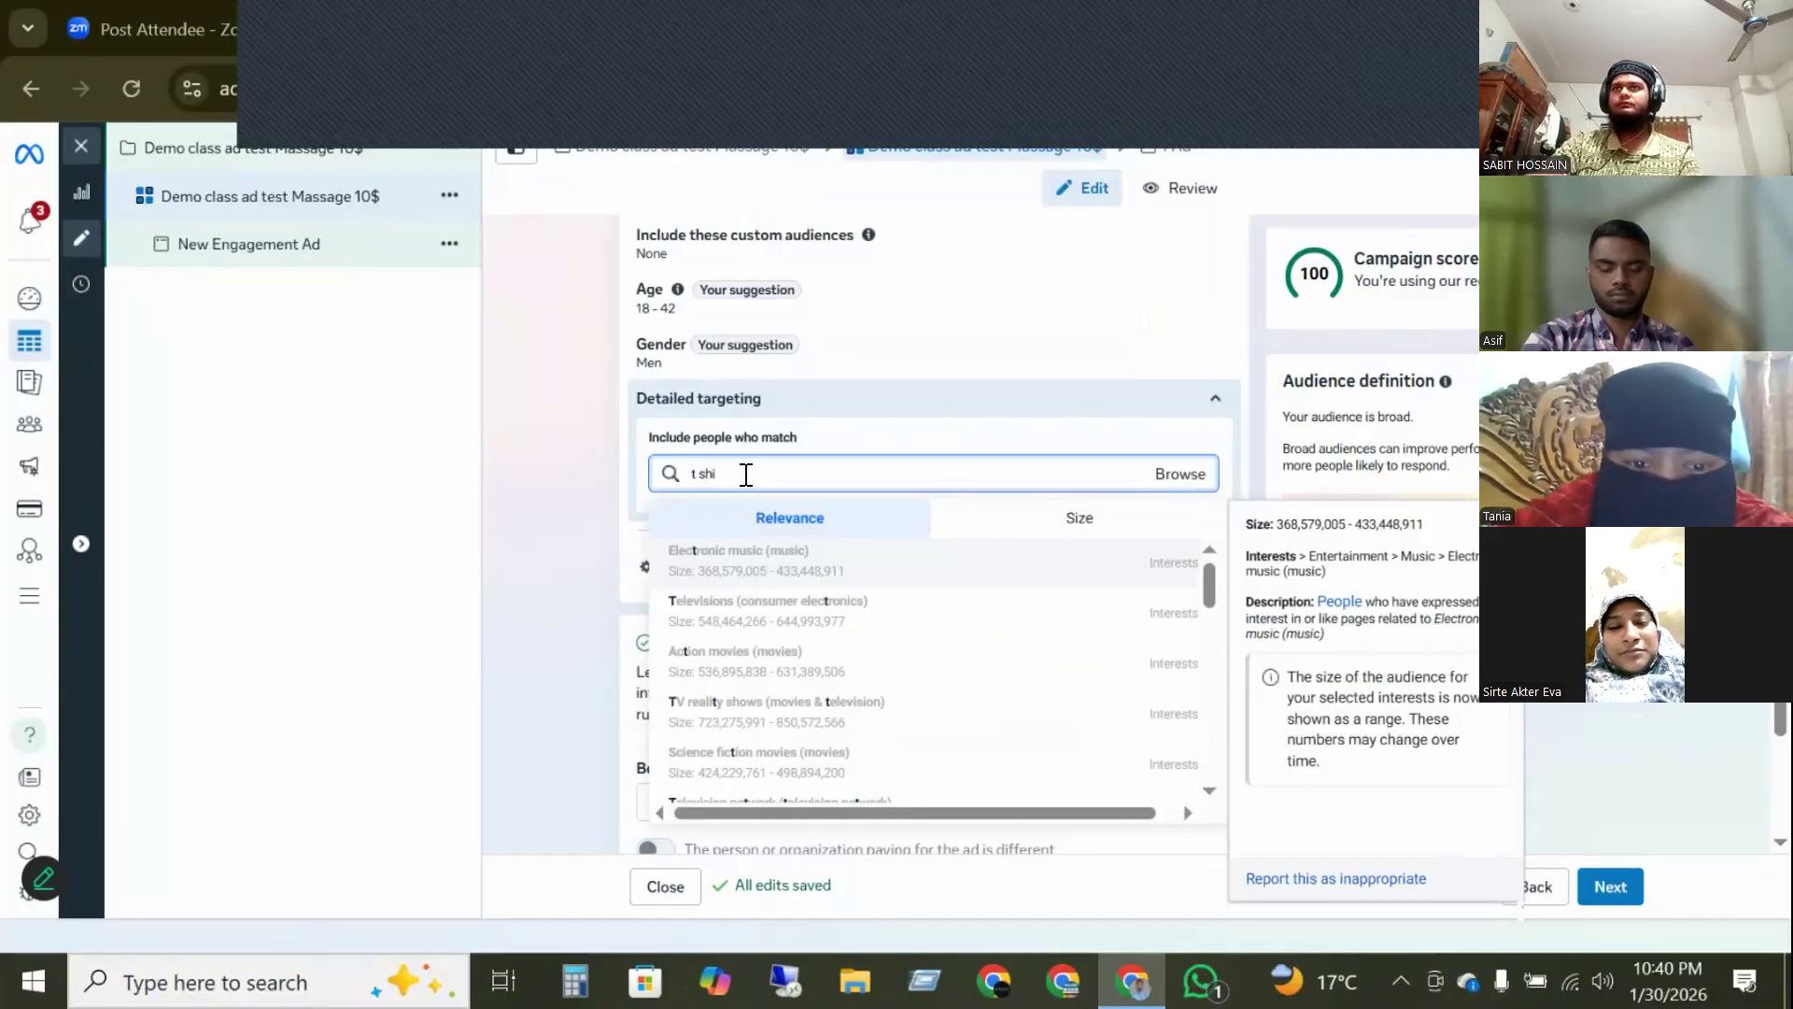
text(i)
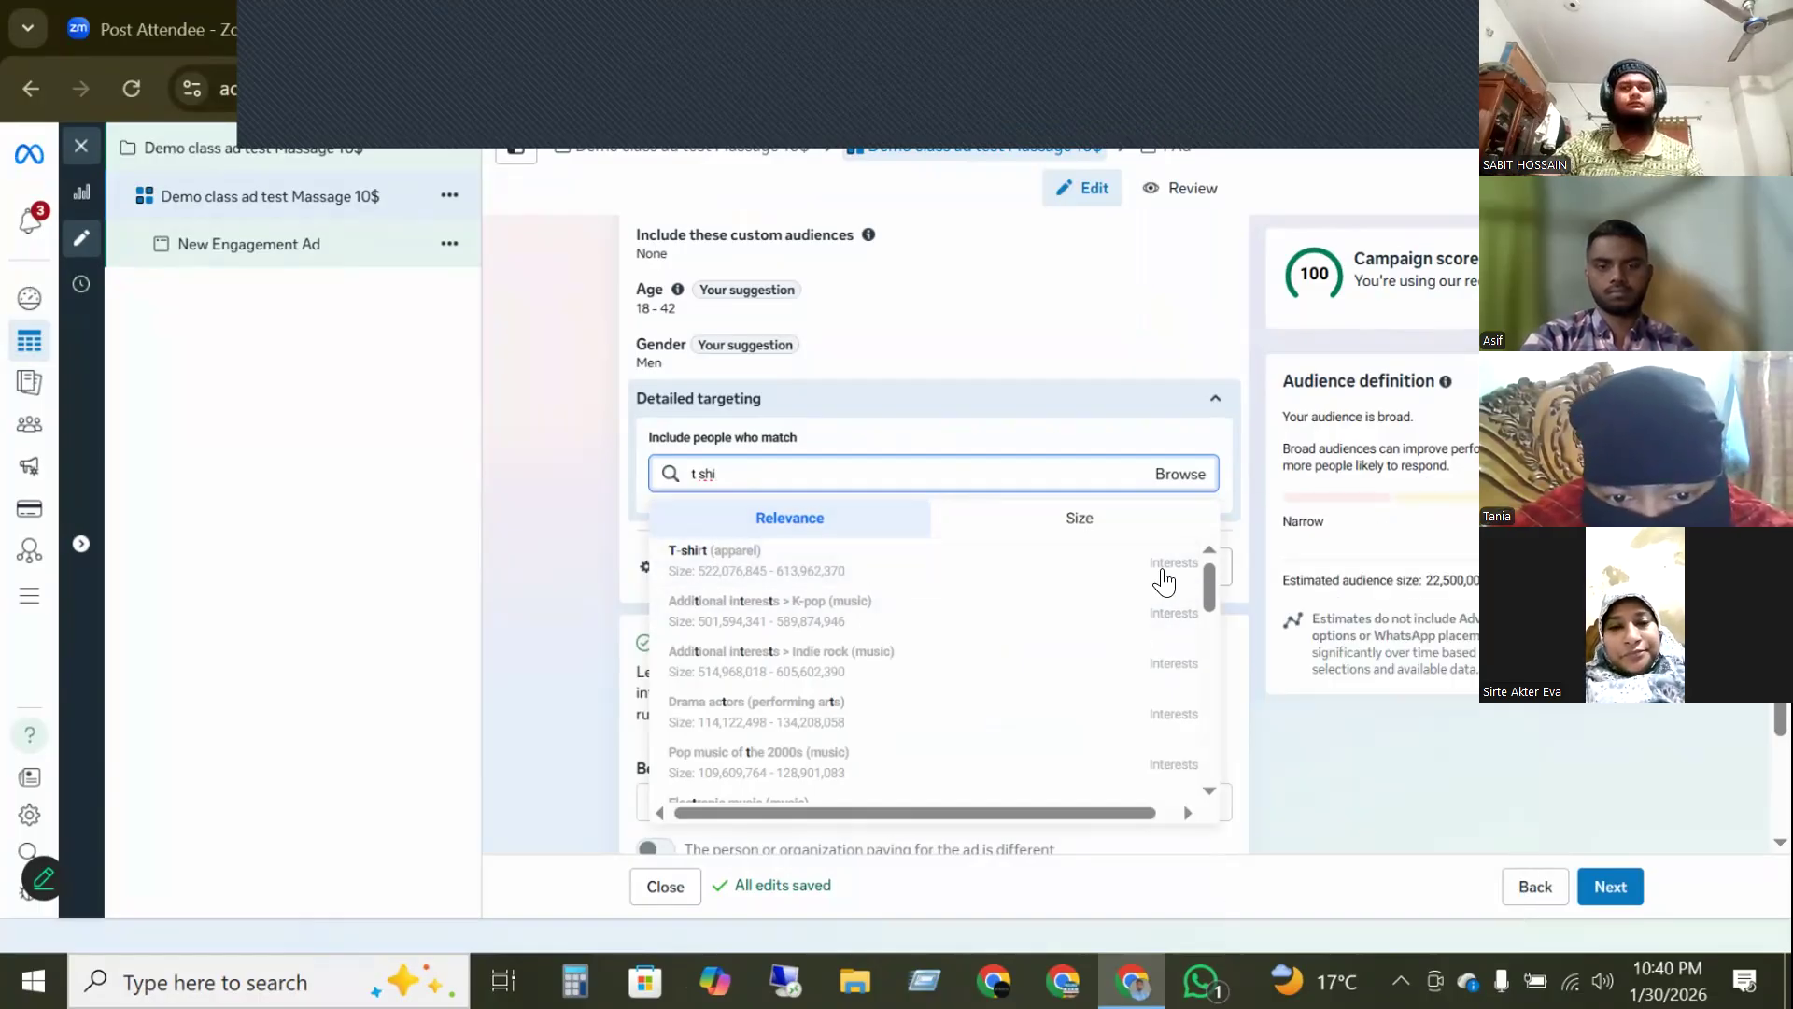
click(745, 563)
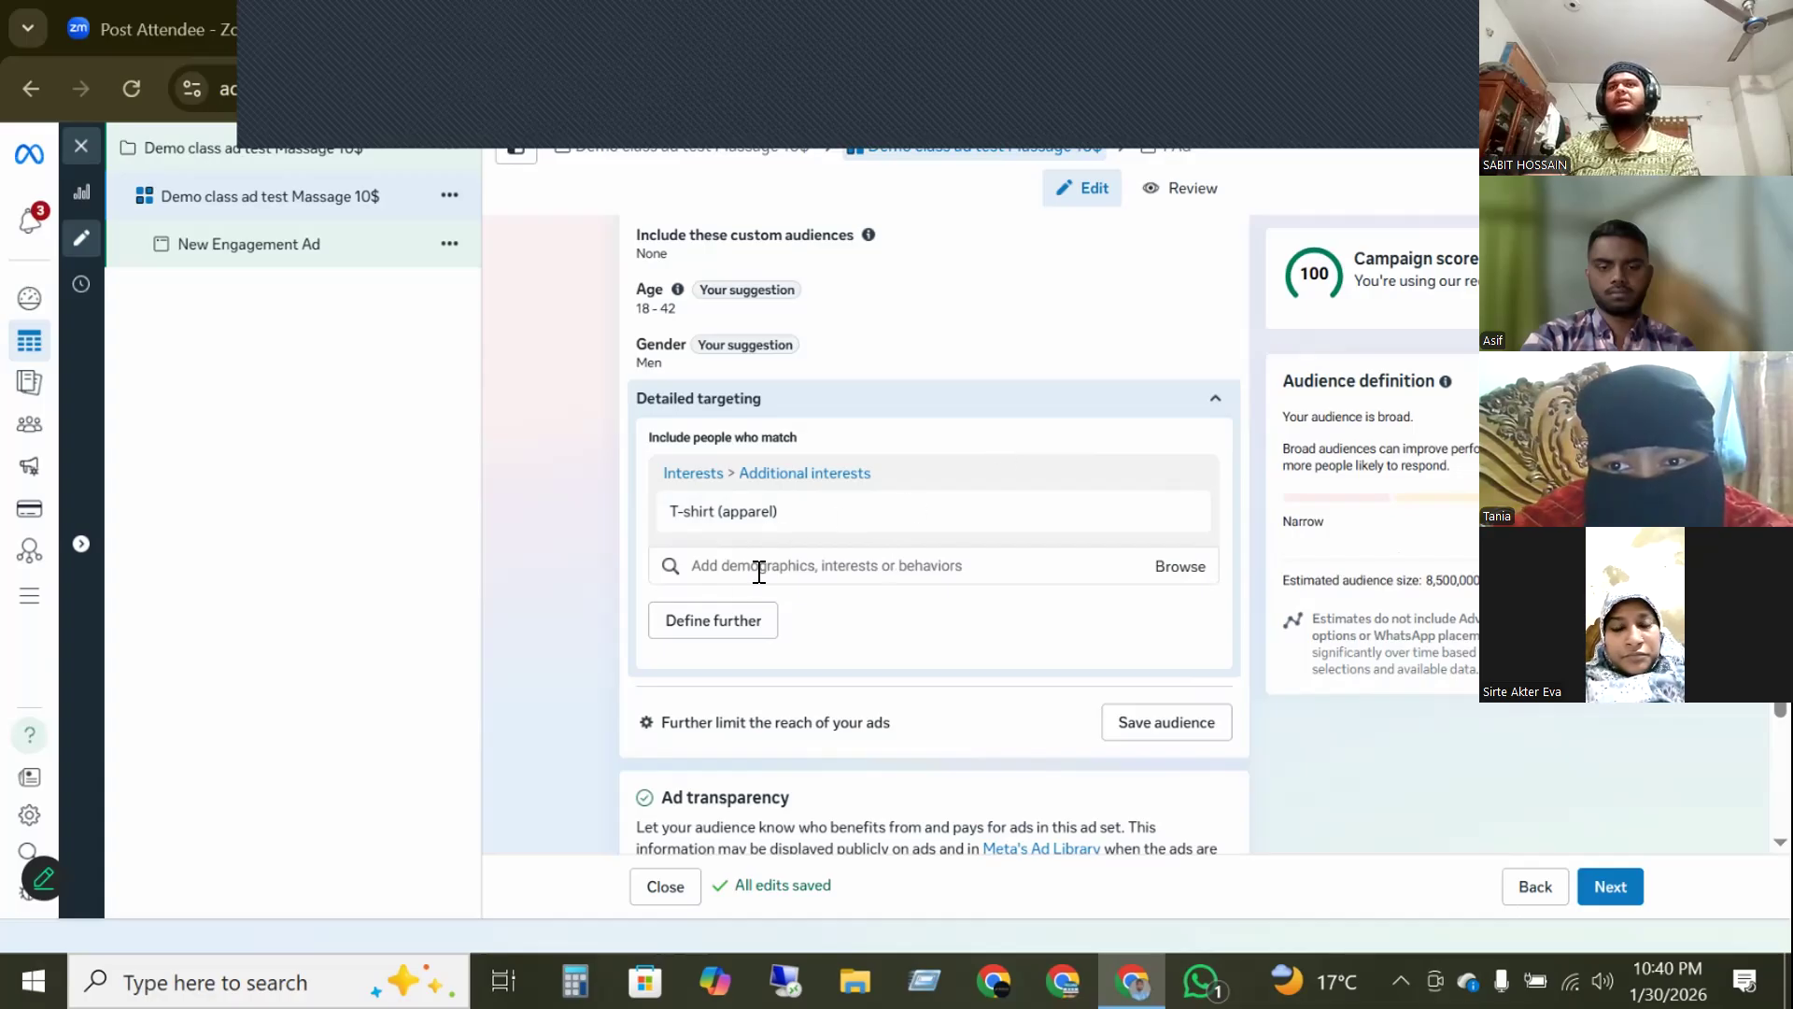
- Search the detailed targeting options for "t shirt" and clear the search
click(726, 561)
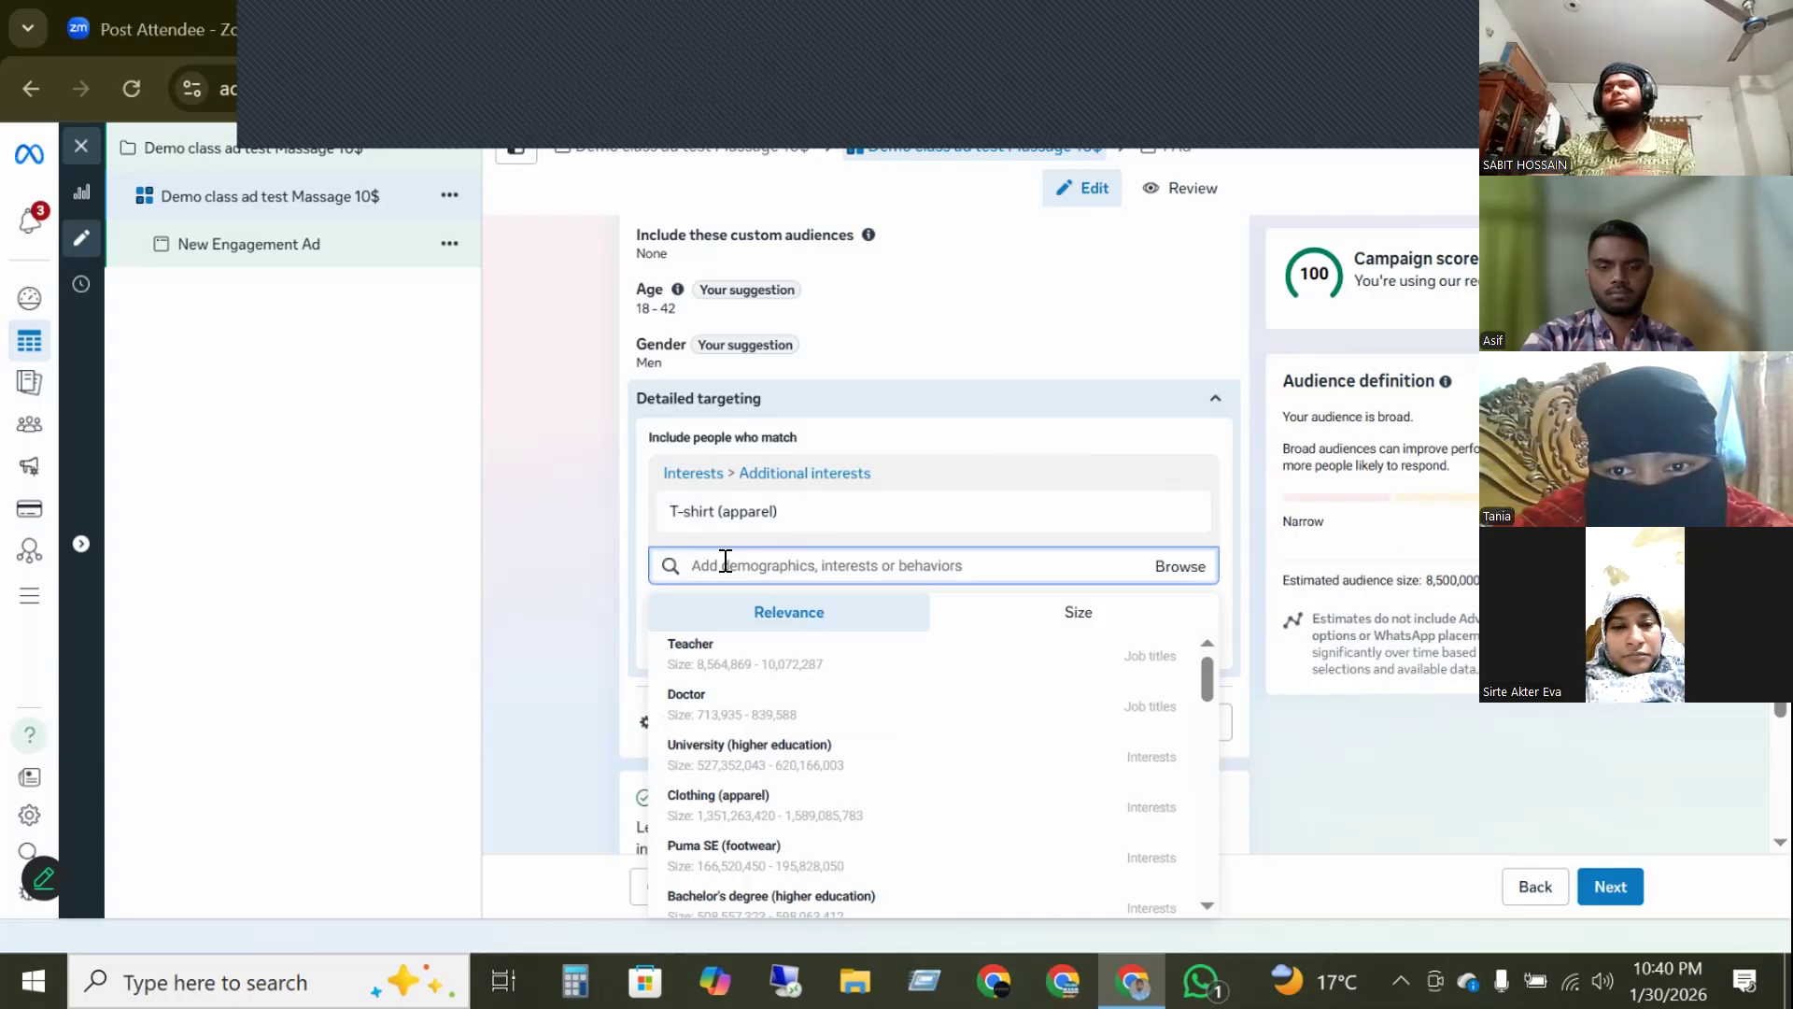
text(t shirt)
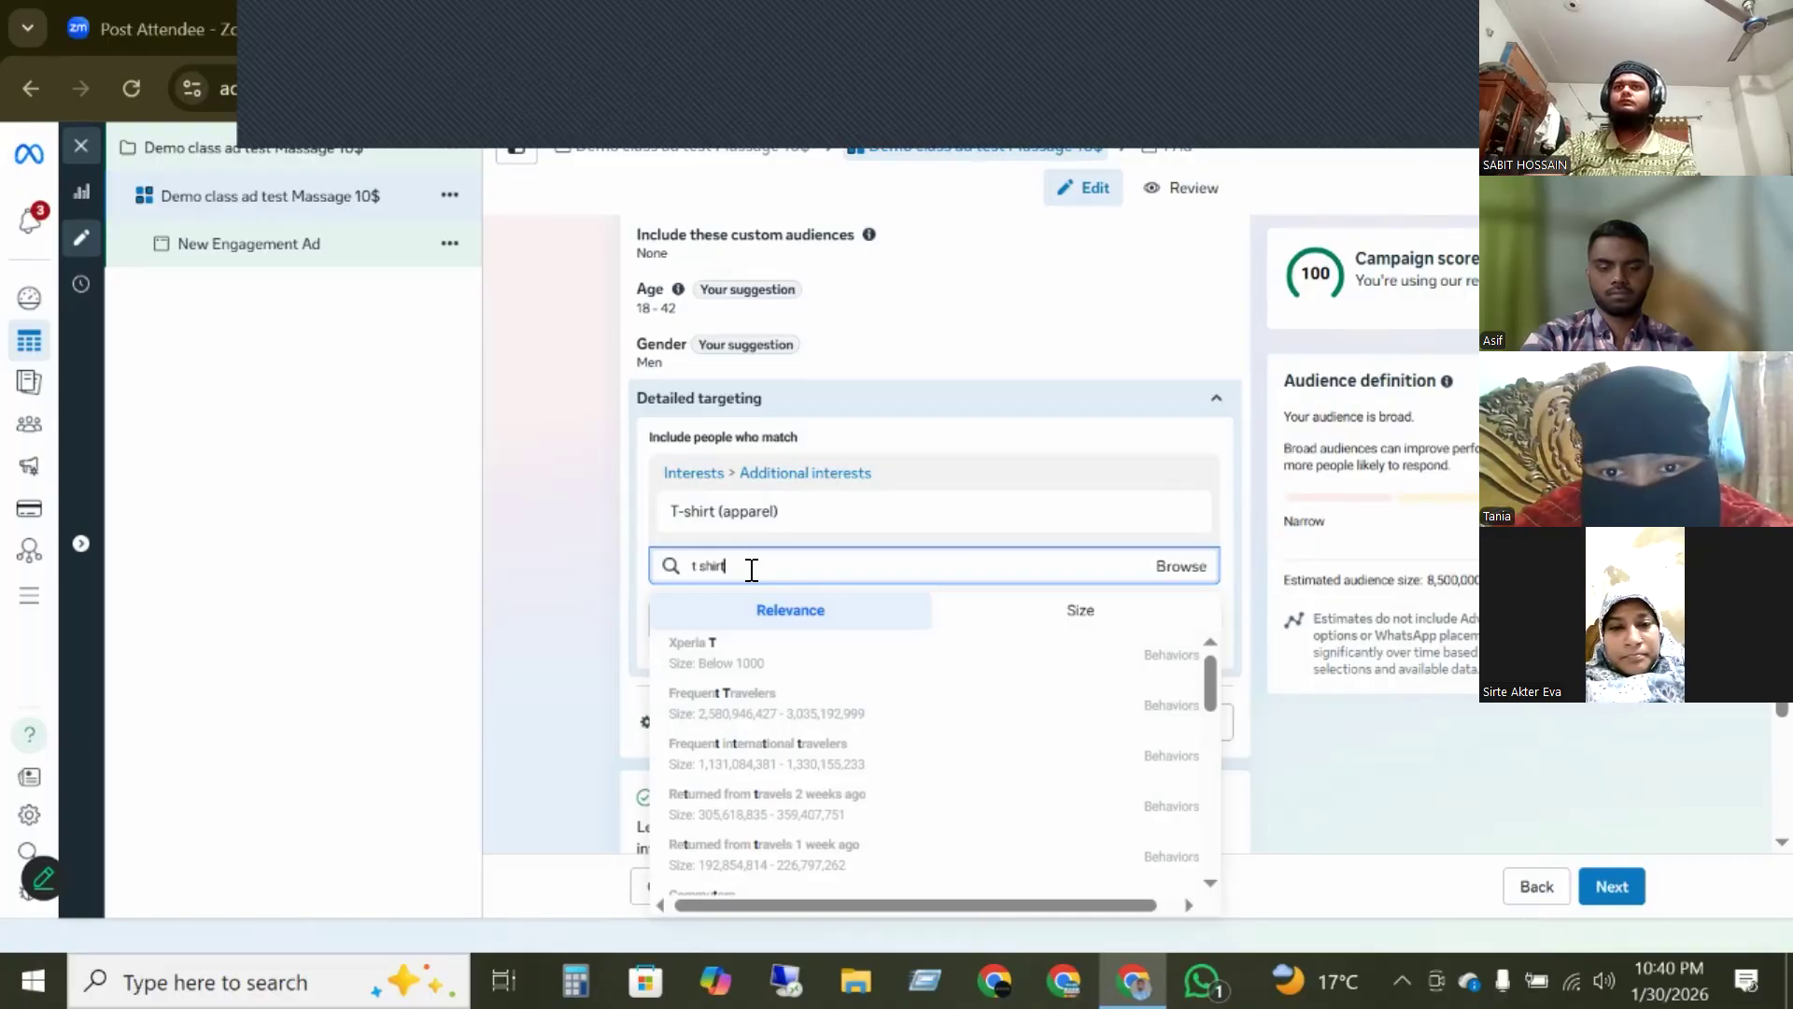
key(ctrl+a)
key(BackSpace)
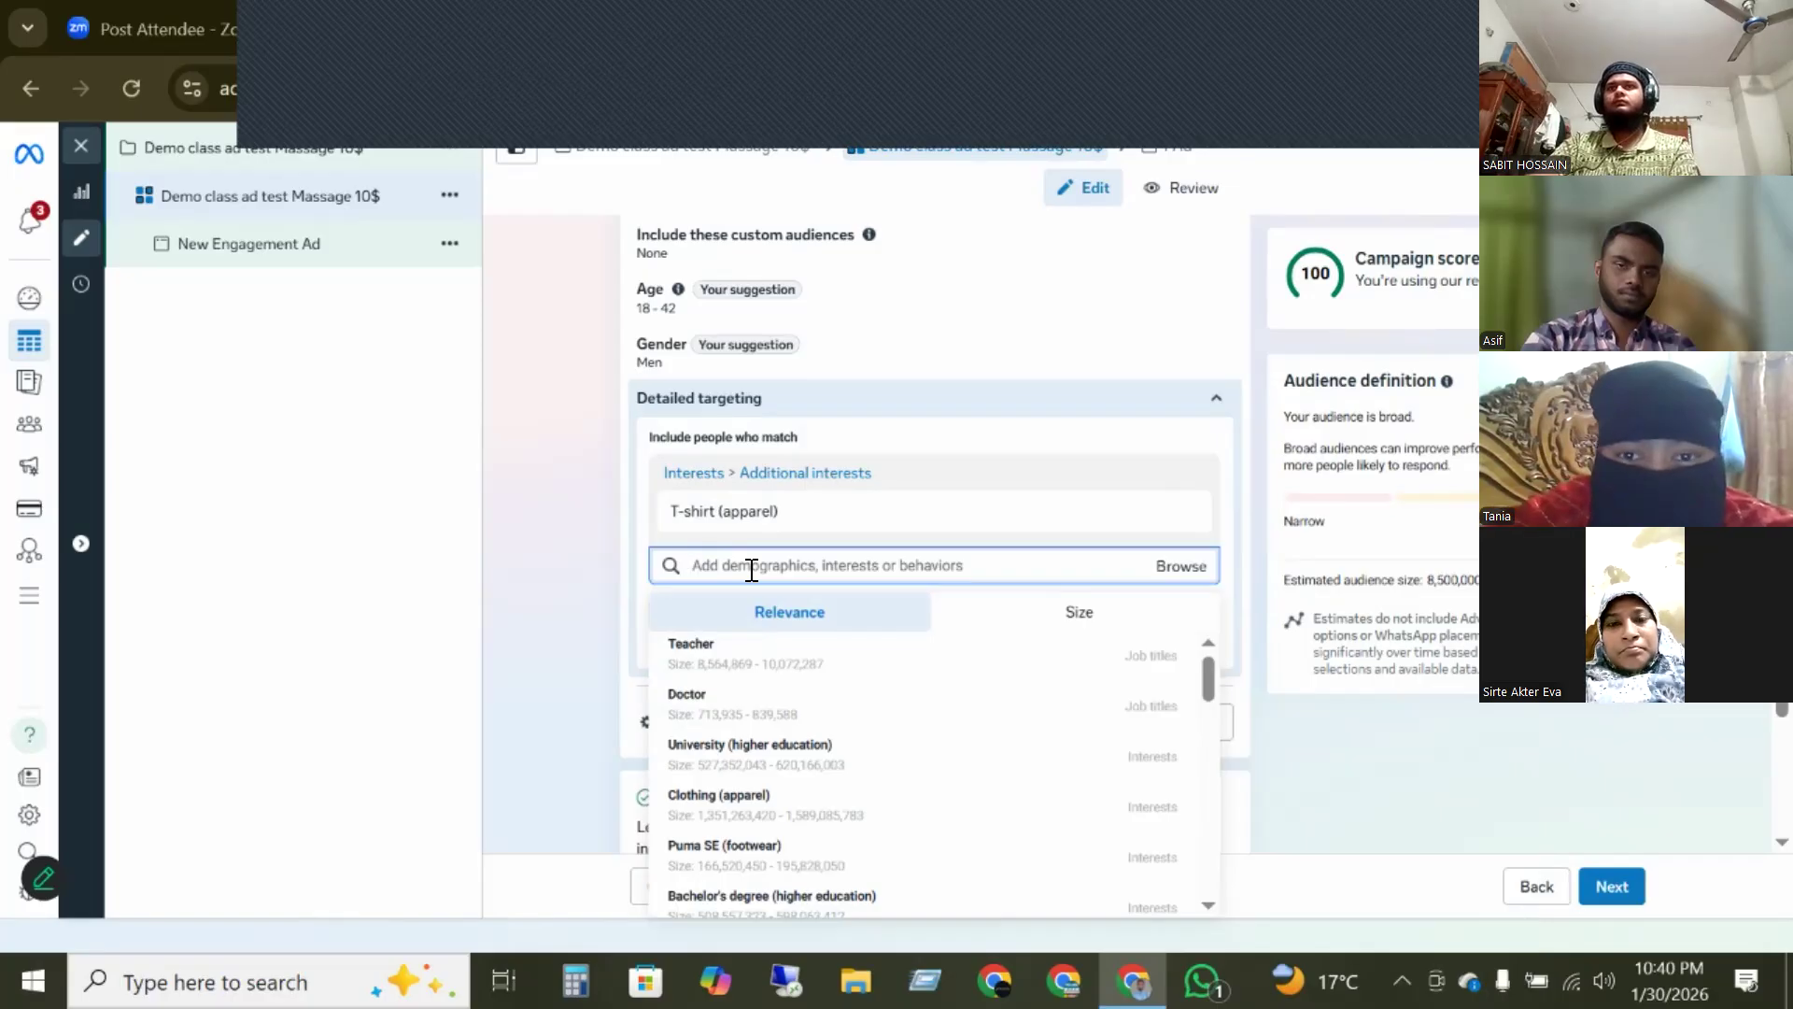
- Search the detailed targeting options for "student", look through the suggestions and clear the search
text(studnt)
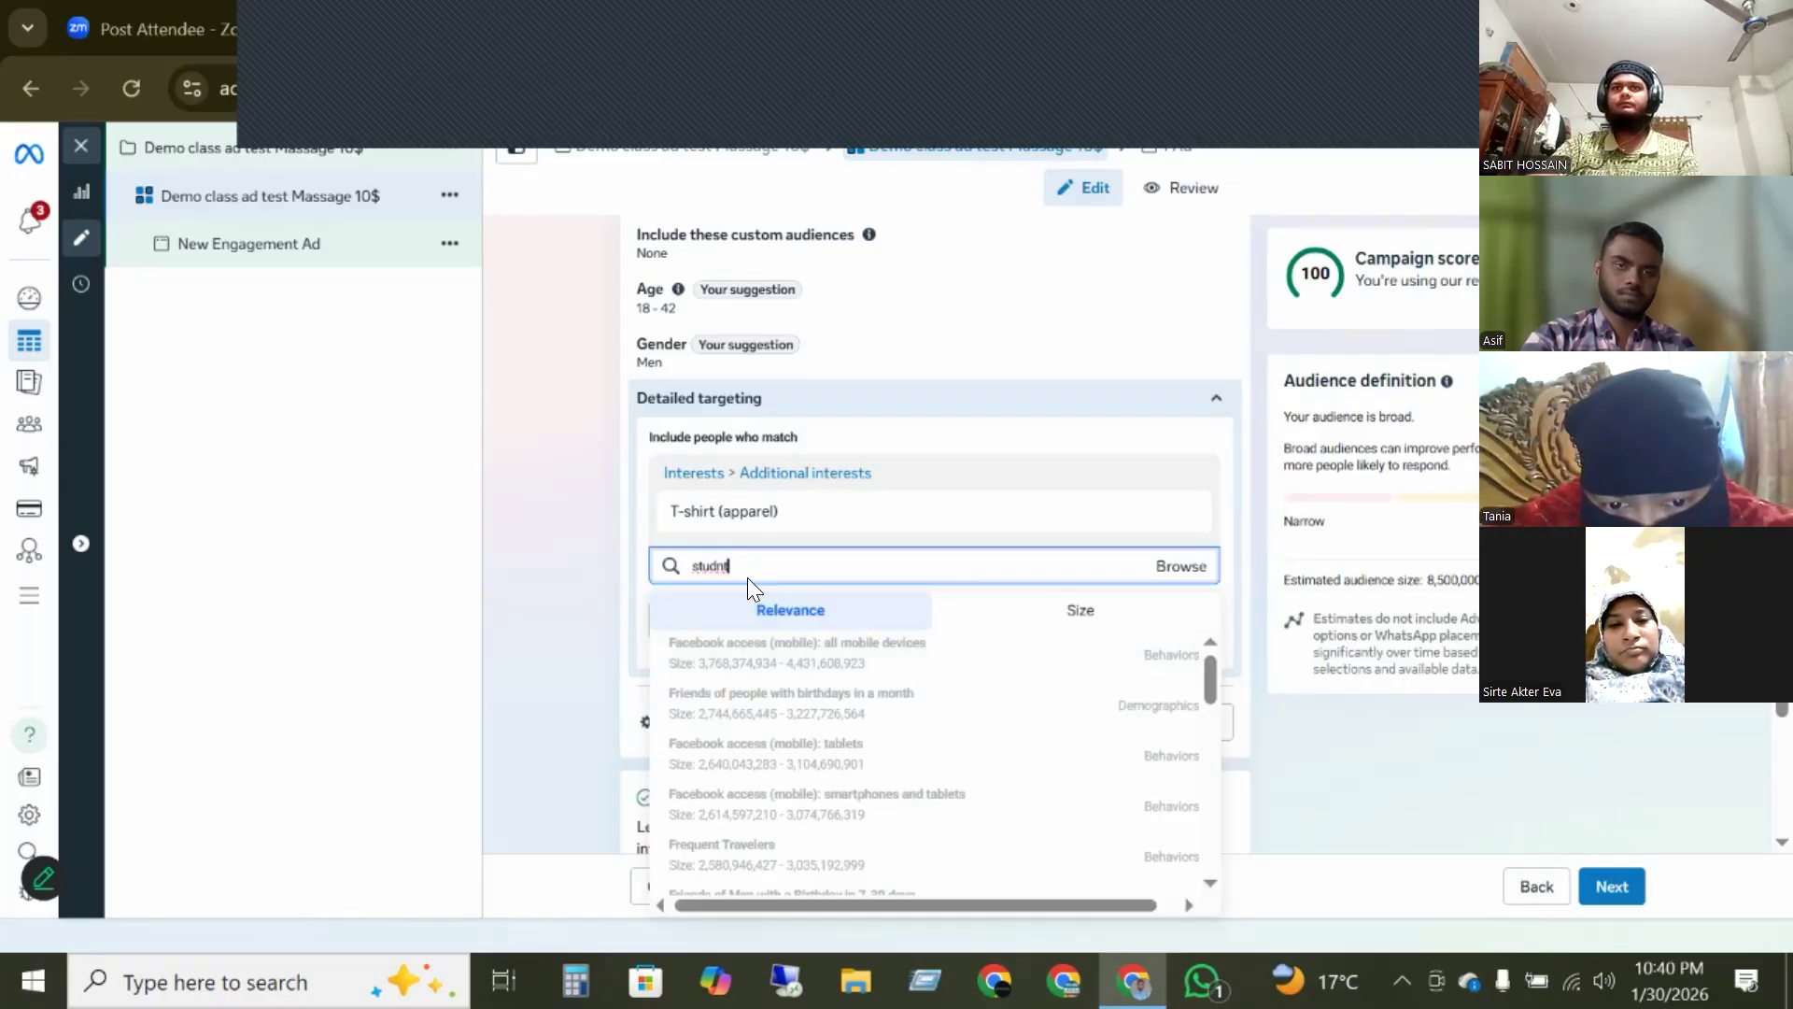
key(BackSpace)
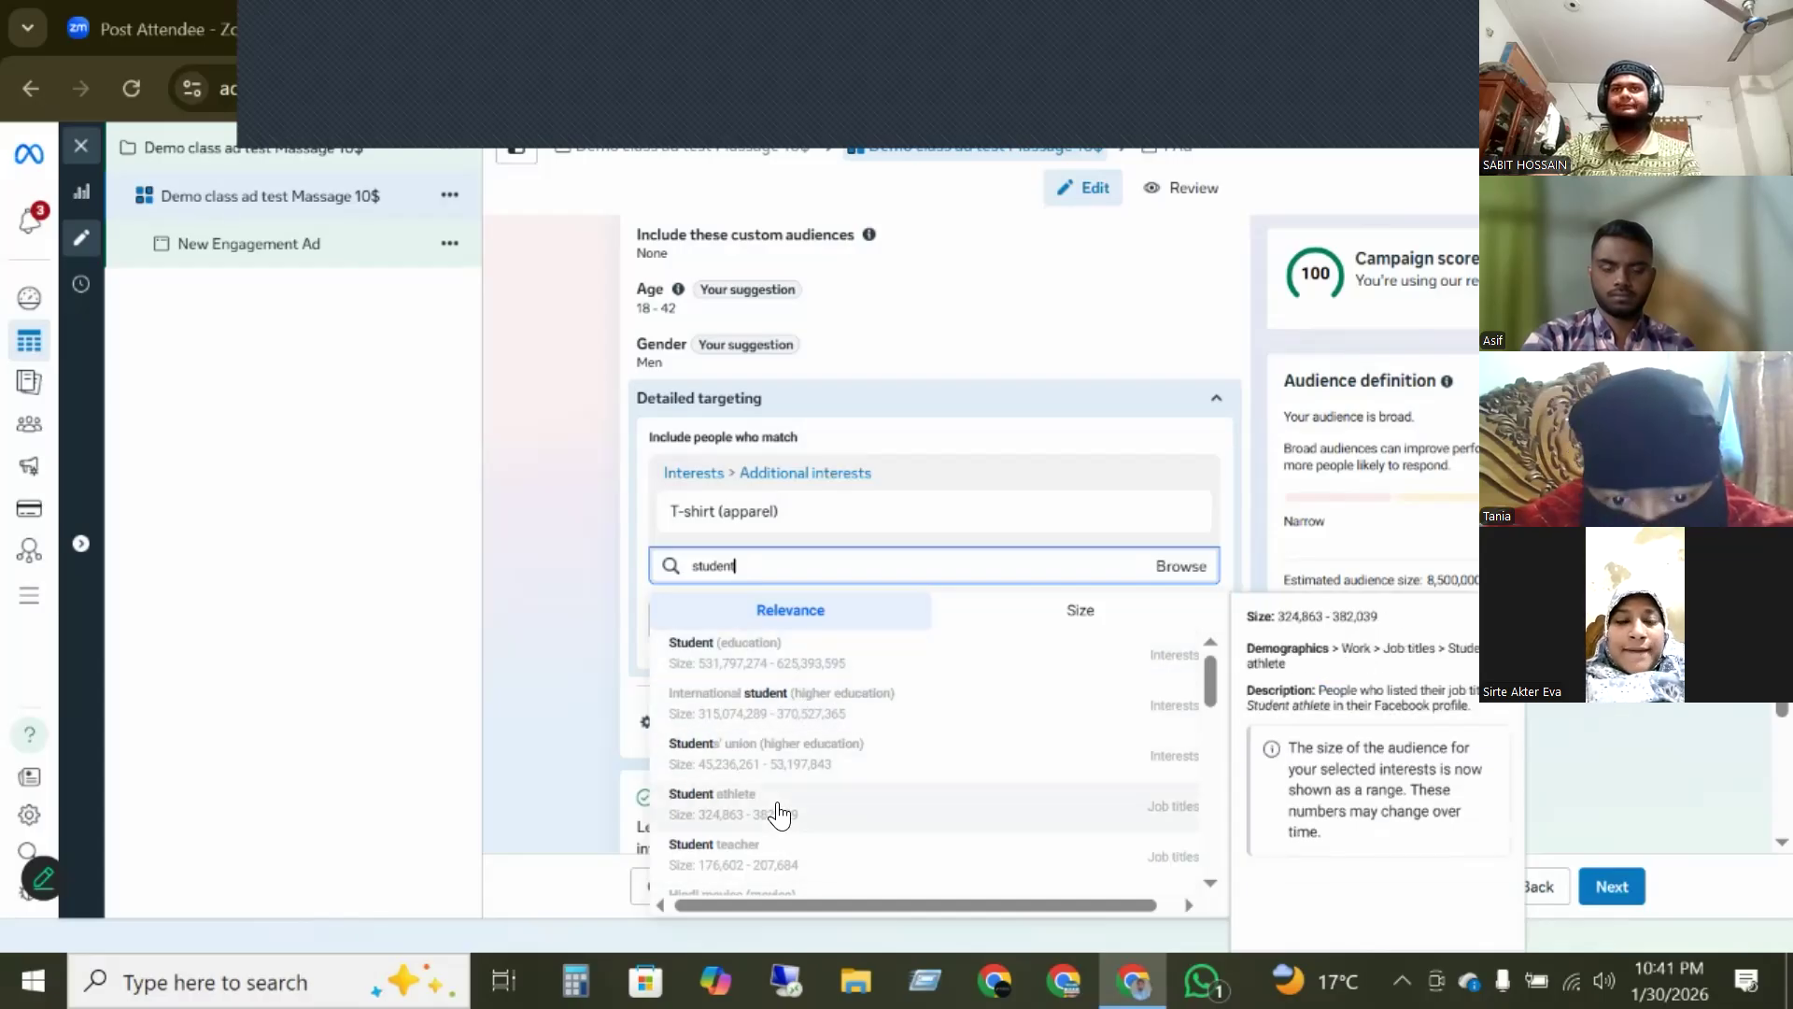
scroll(778, 815, down, 5)
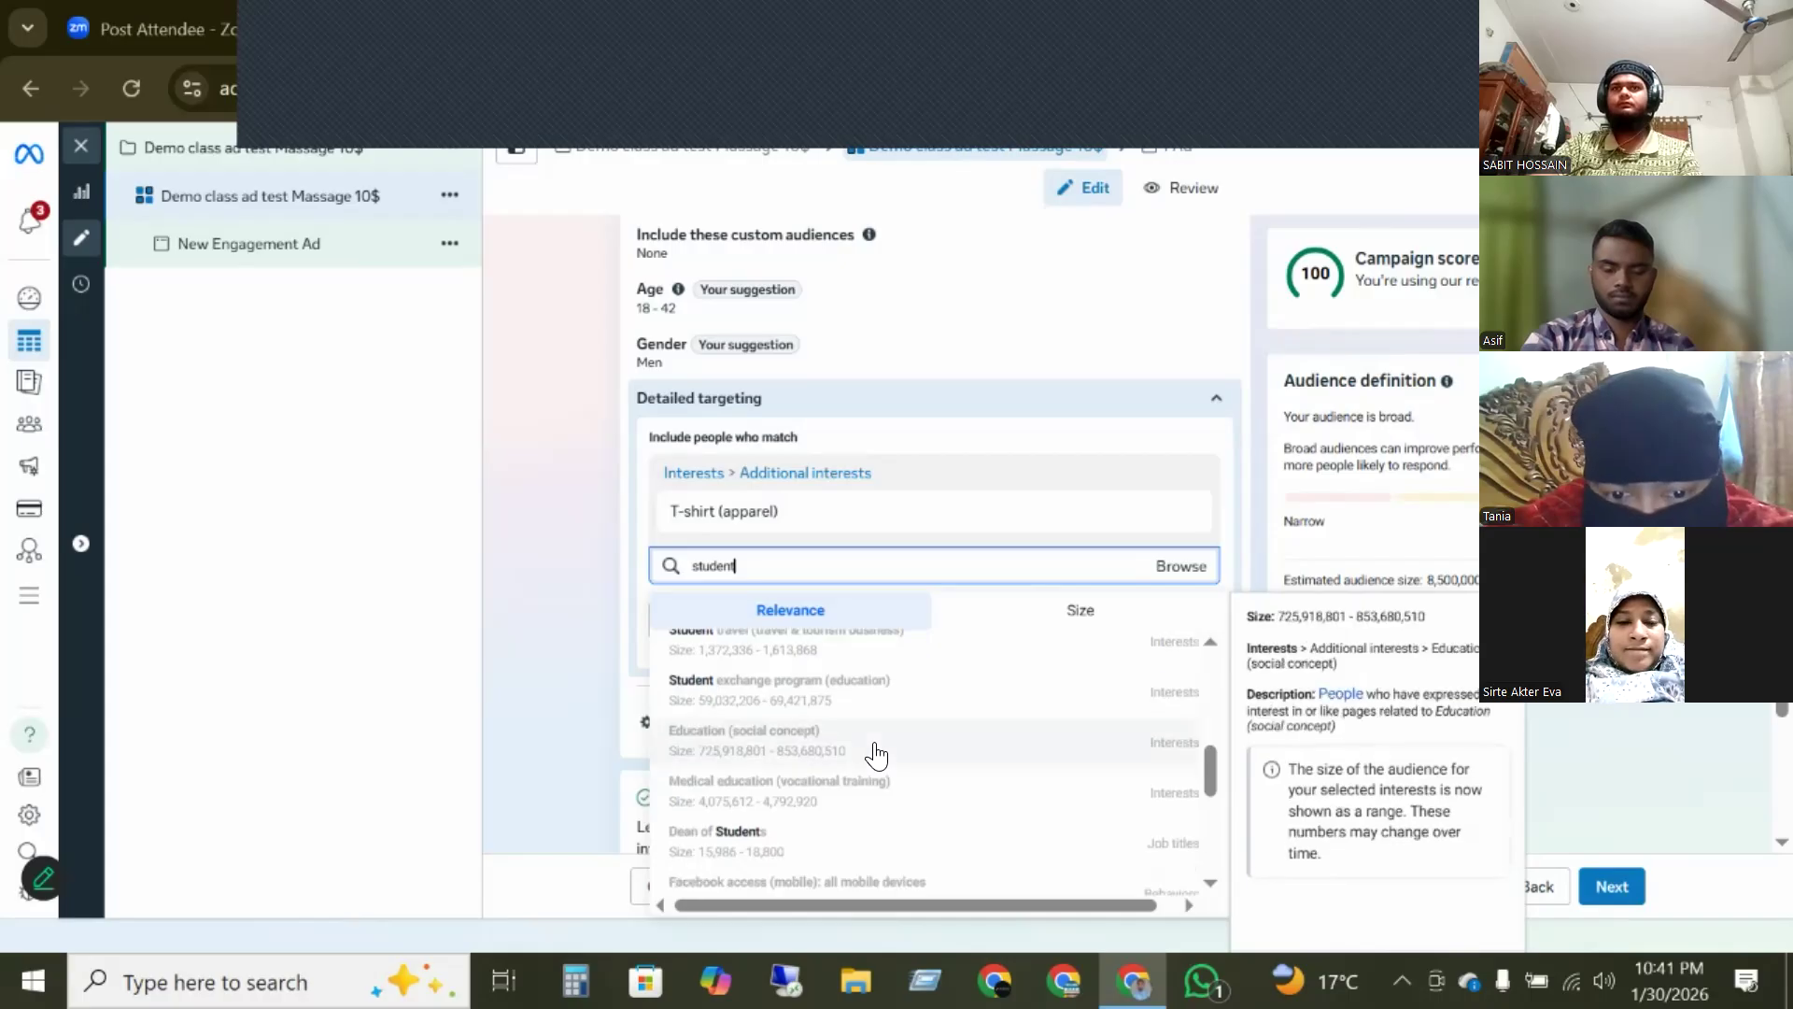
scroll(876, 754, up, 4)
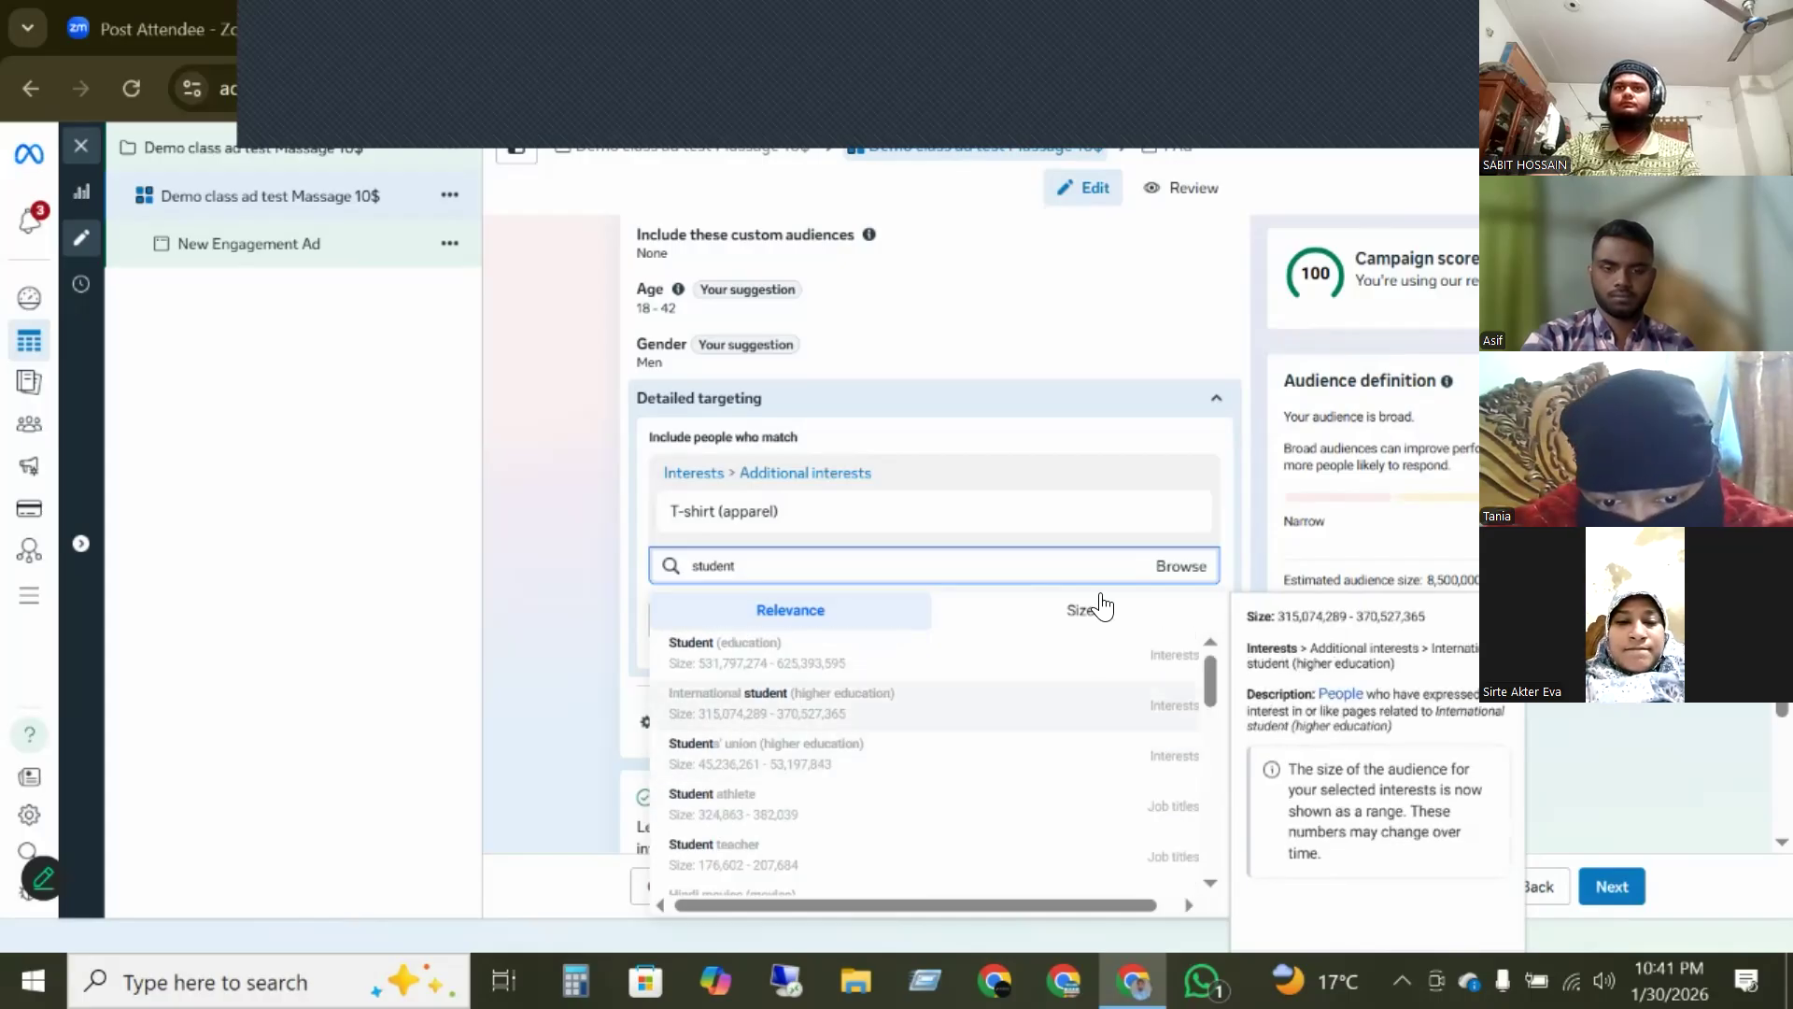
key(ctrl+a)
key(BackSpace)
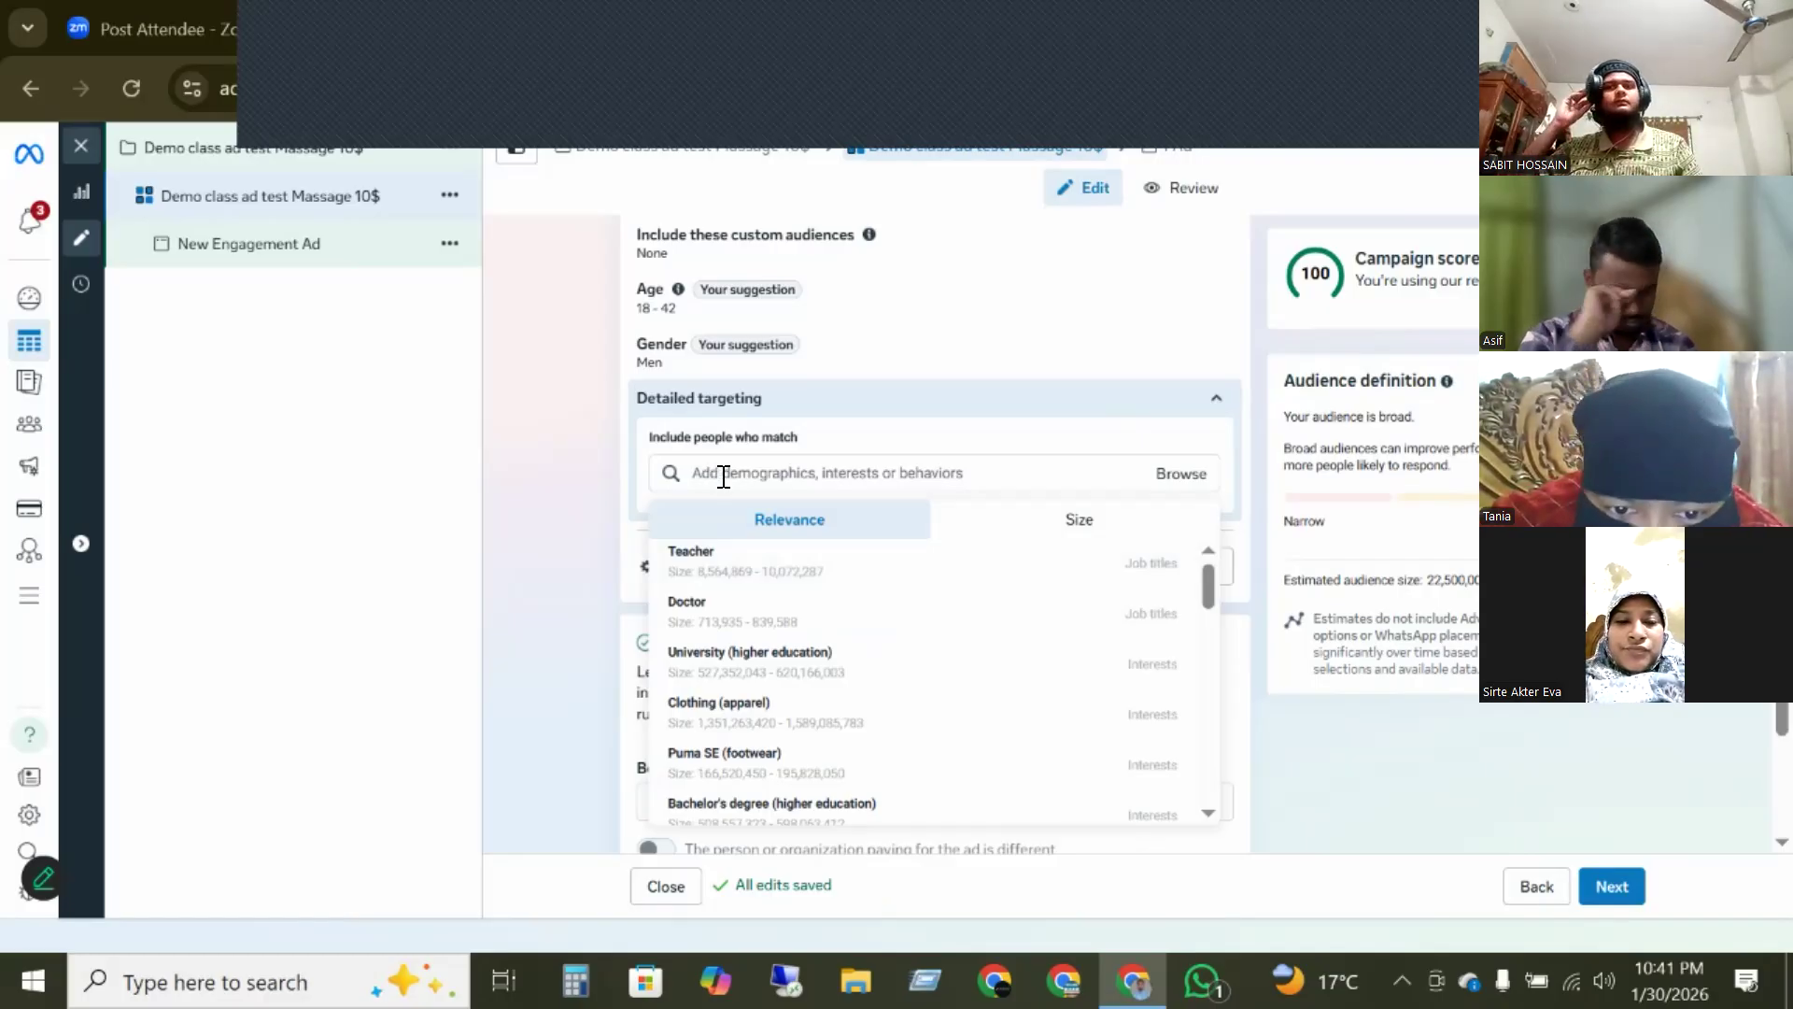
- Add the Footwear (apparel) and Shoes (footwear) interests to the ad set's detailed targeting
click(724, 476)
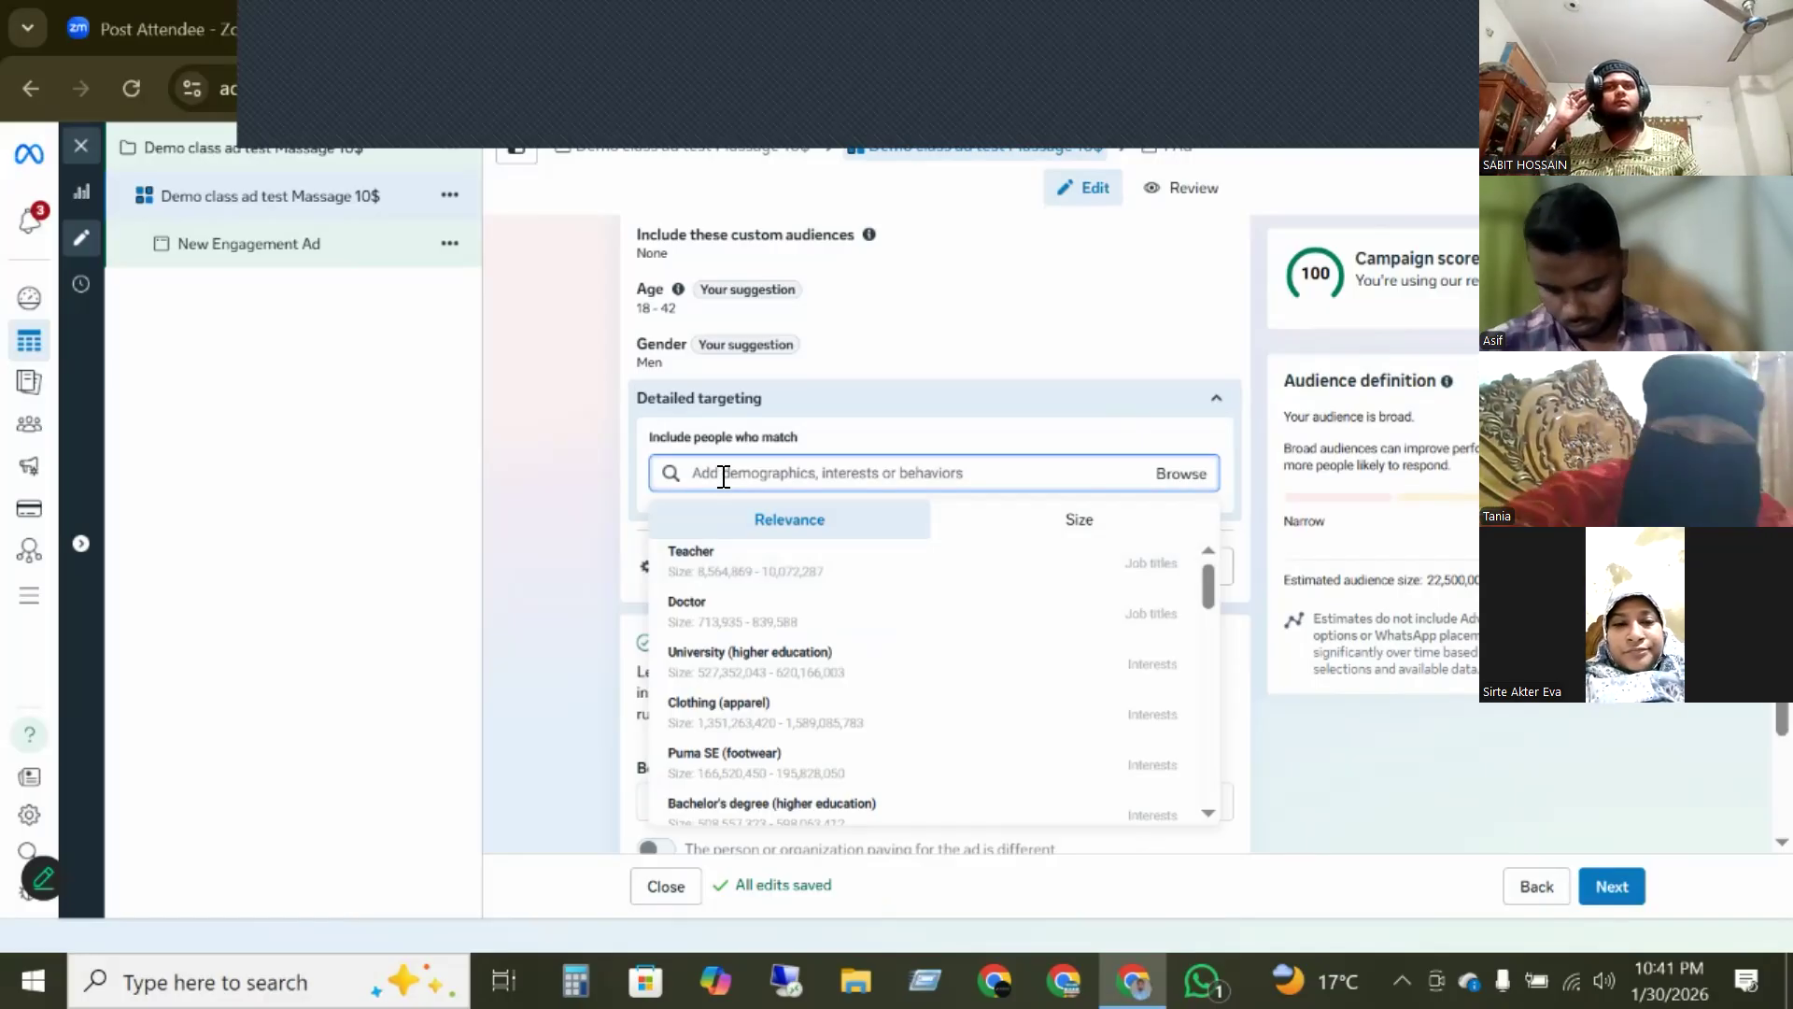
text(footwea)
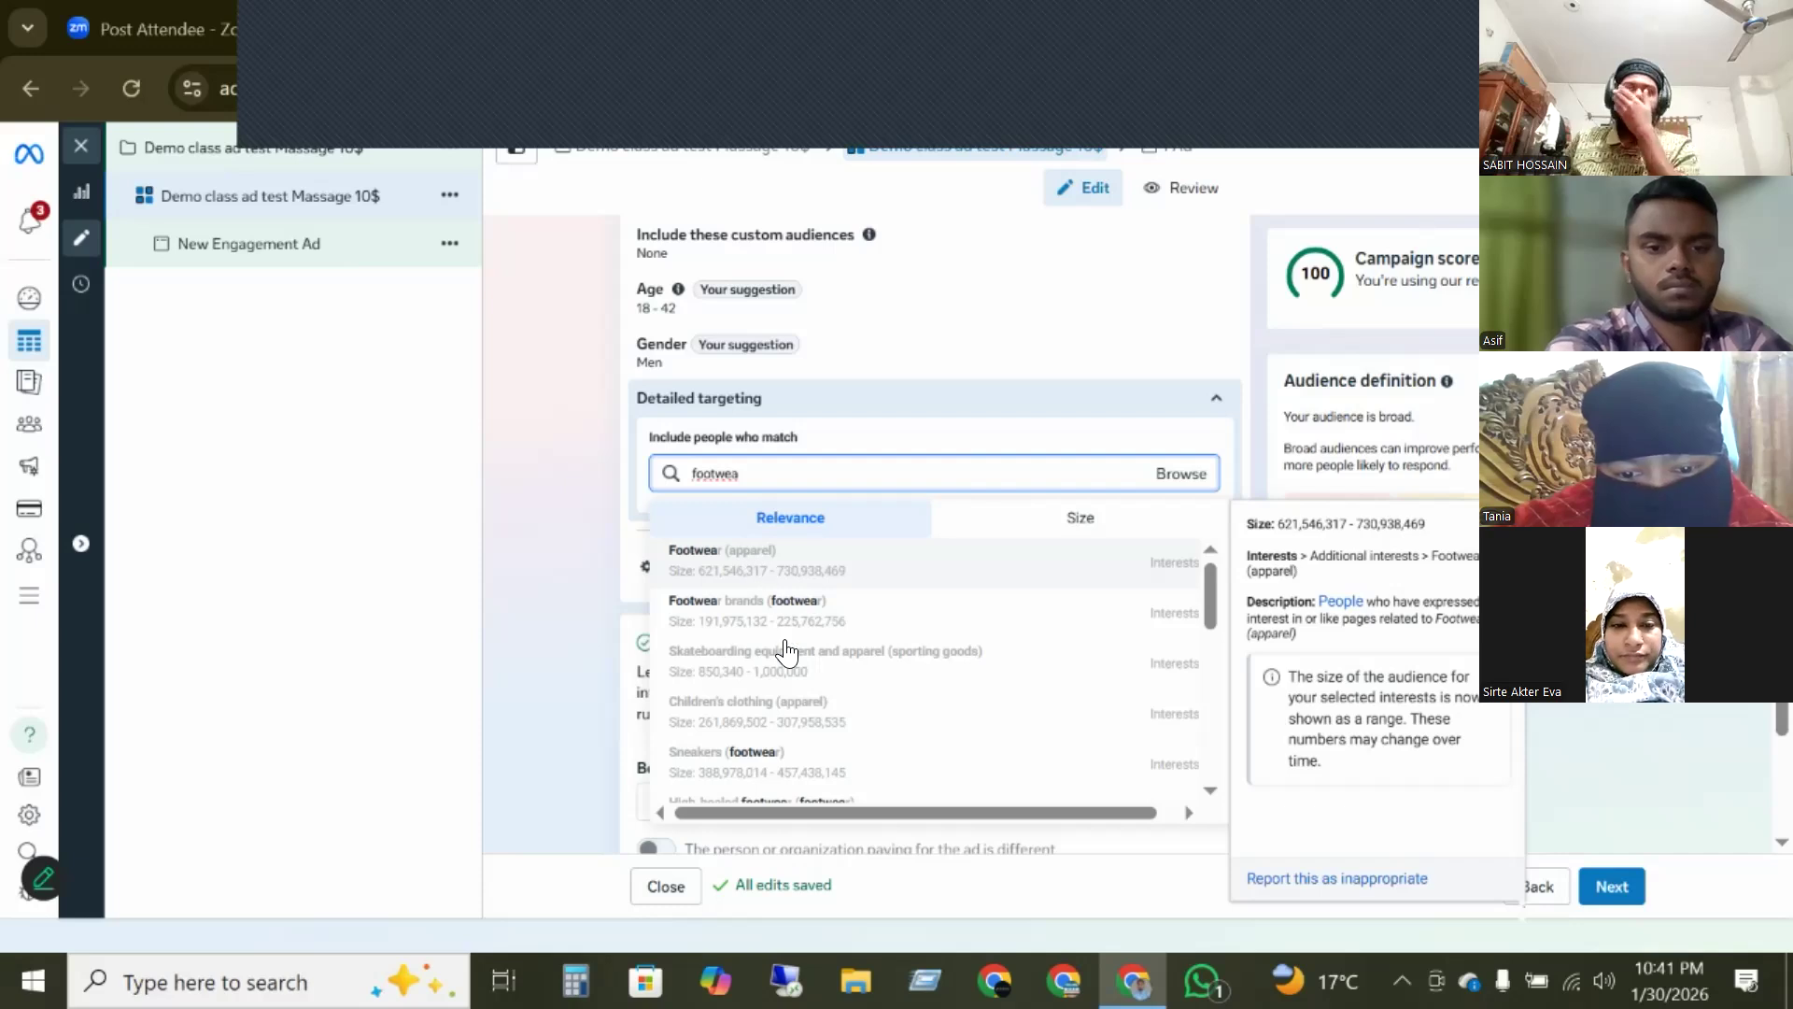
click(746, 564)
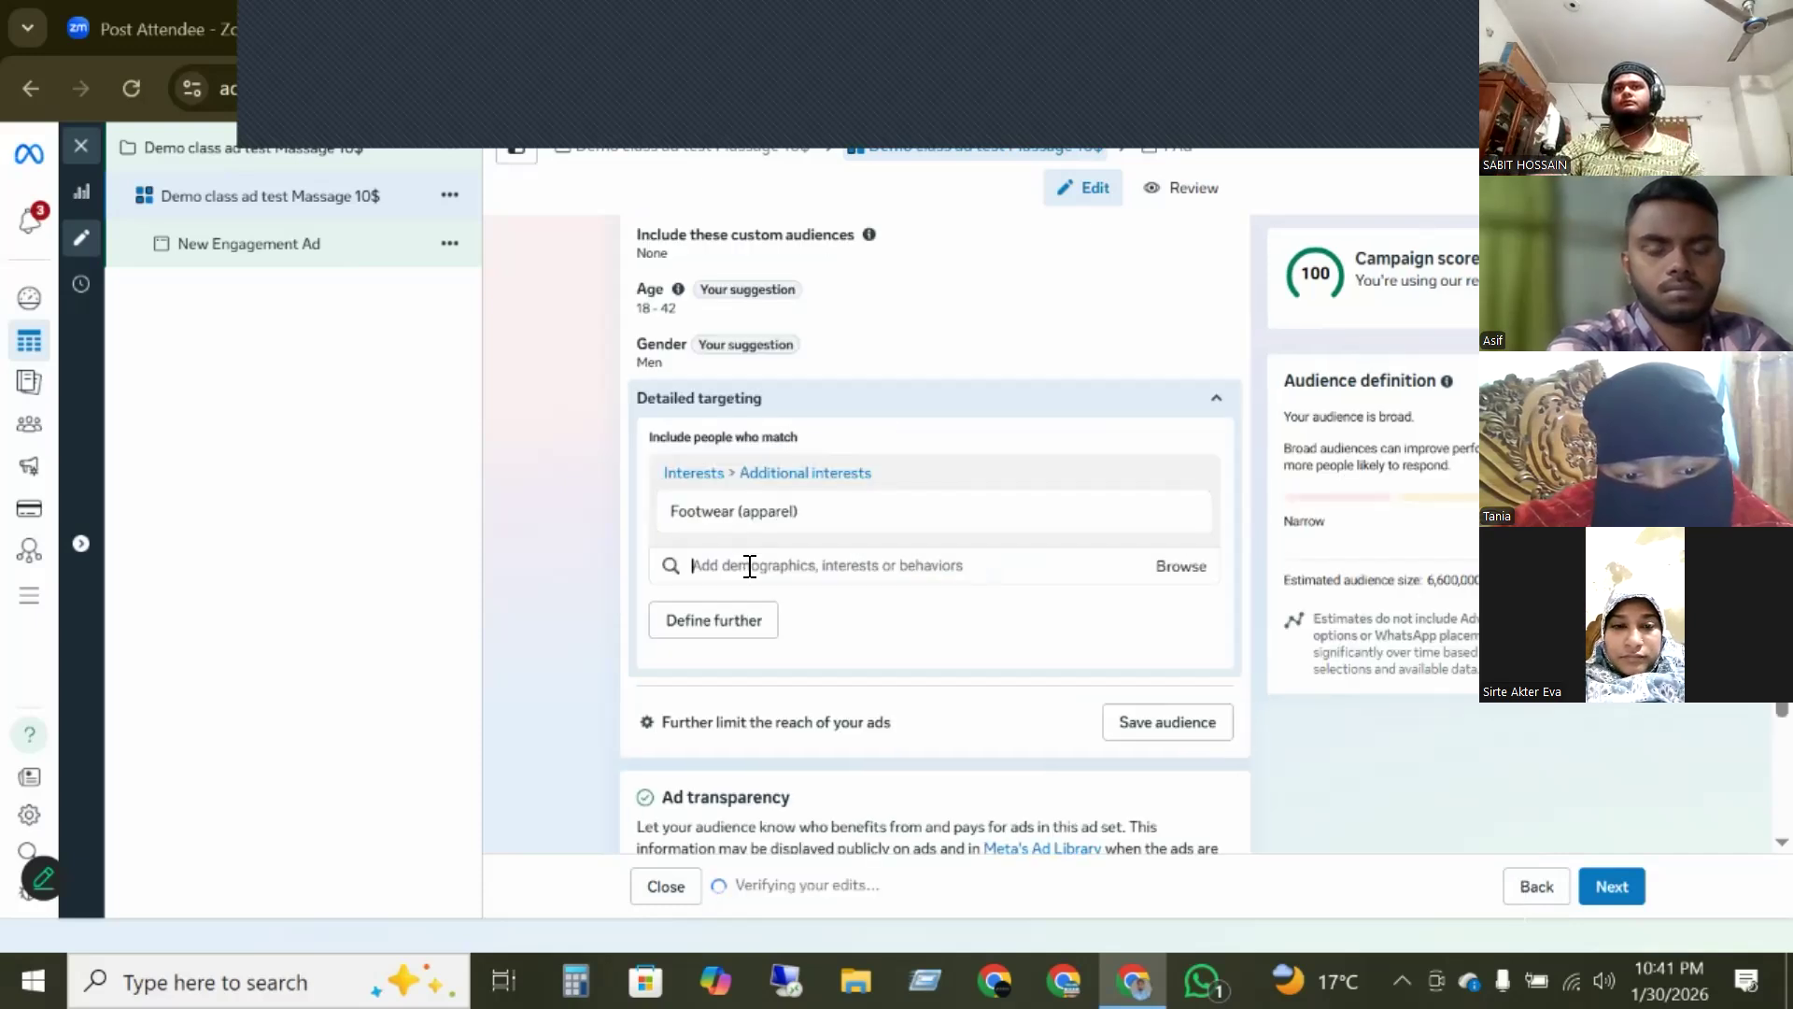
text(shoes)
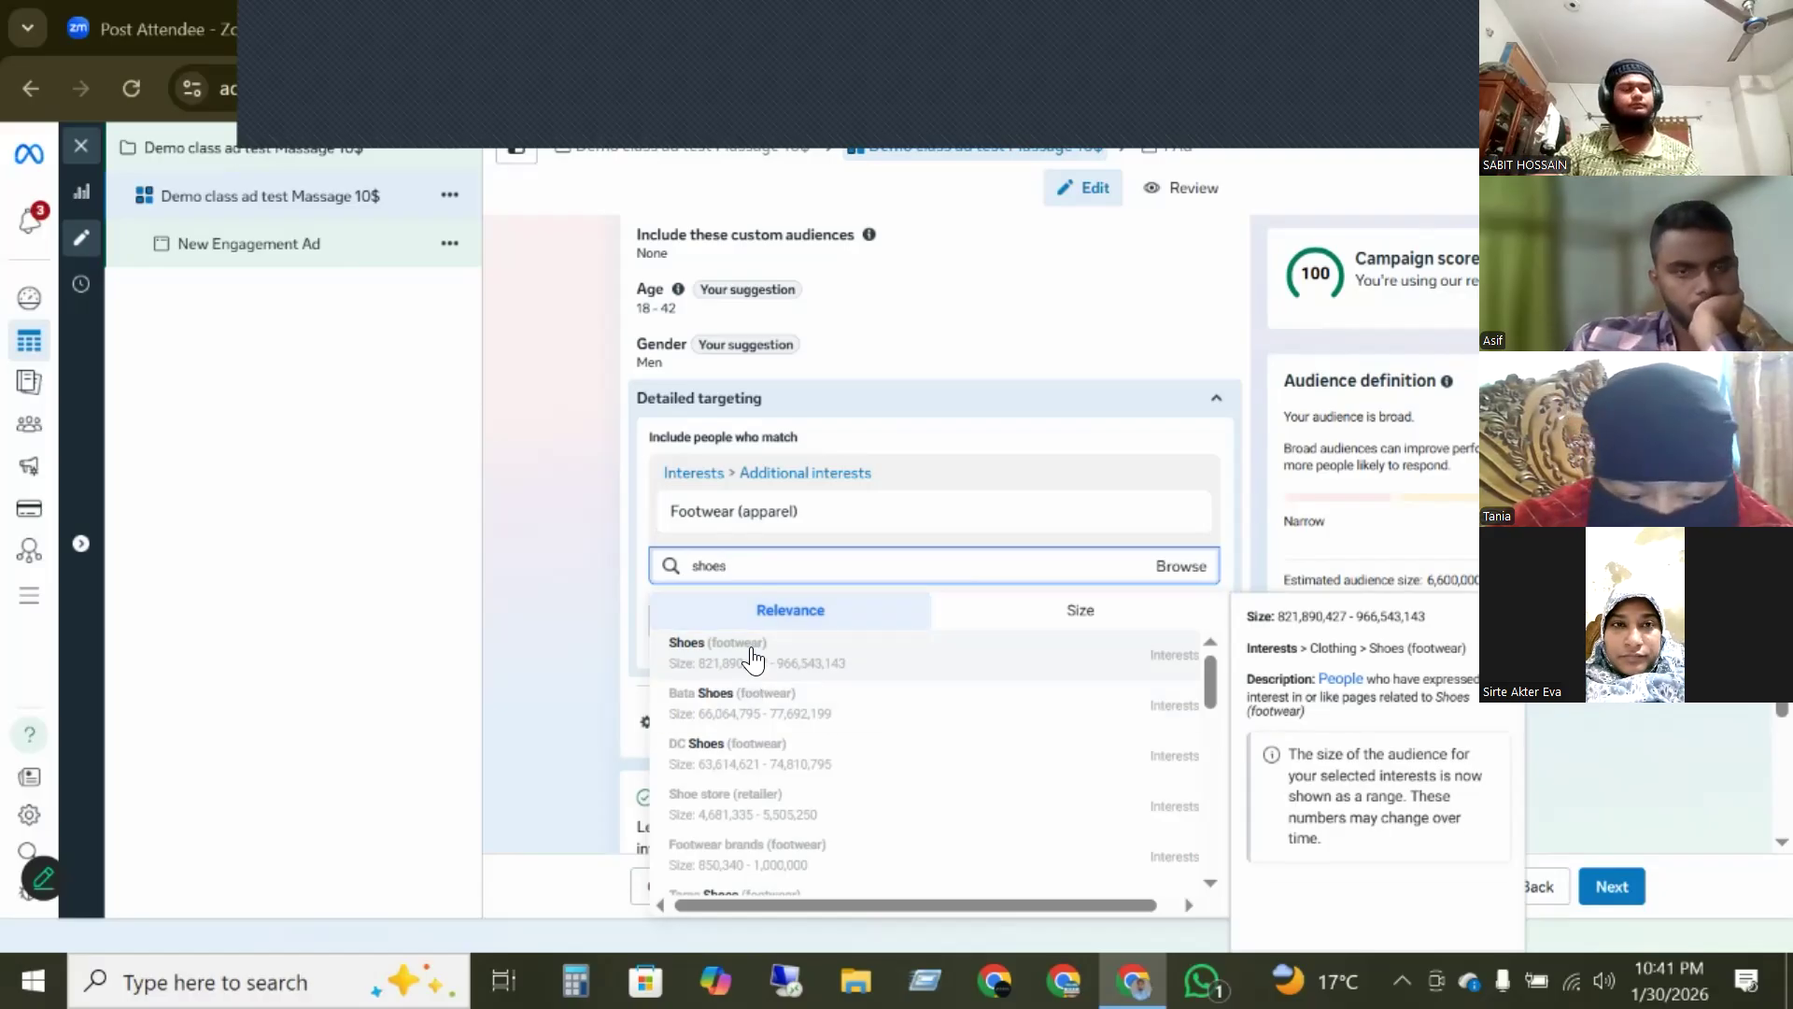
click(752, 660)
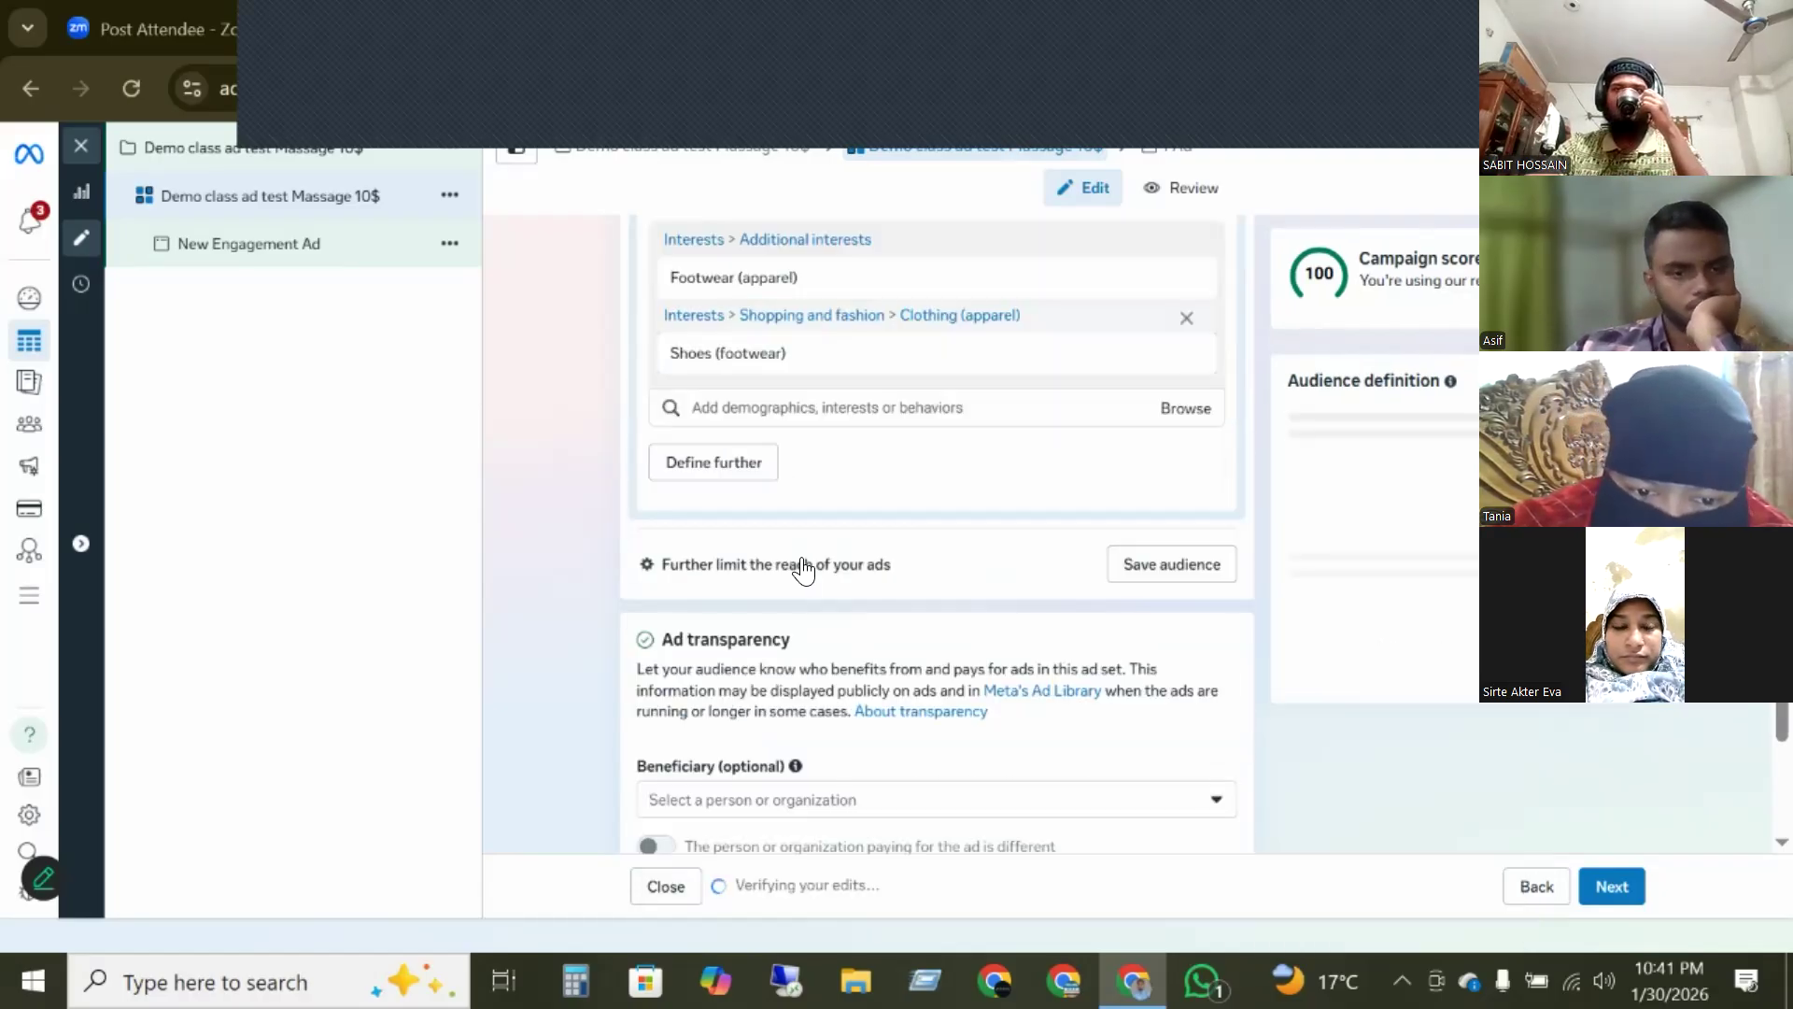
- Look through the suggested interests and add Online shopping (retail) to the detailed targeting
click(790, 409)
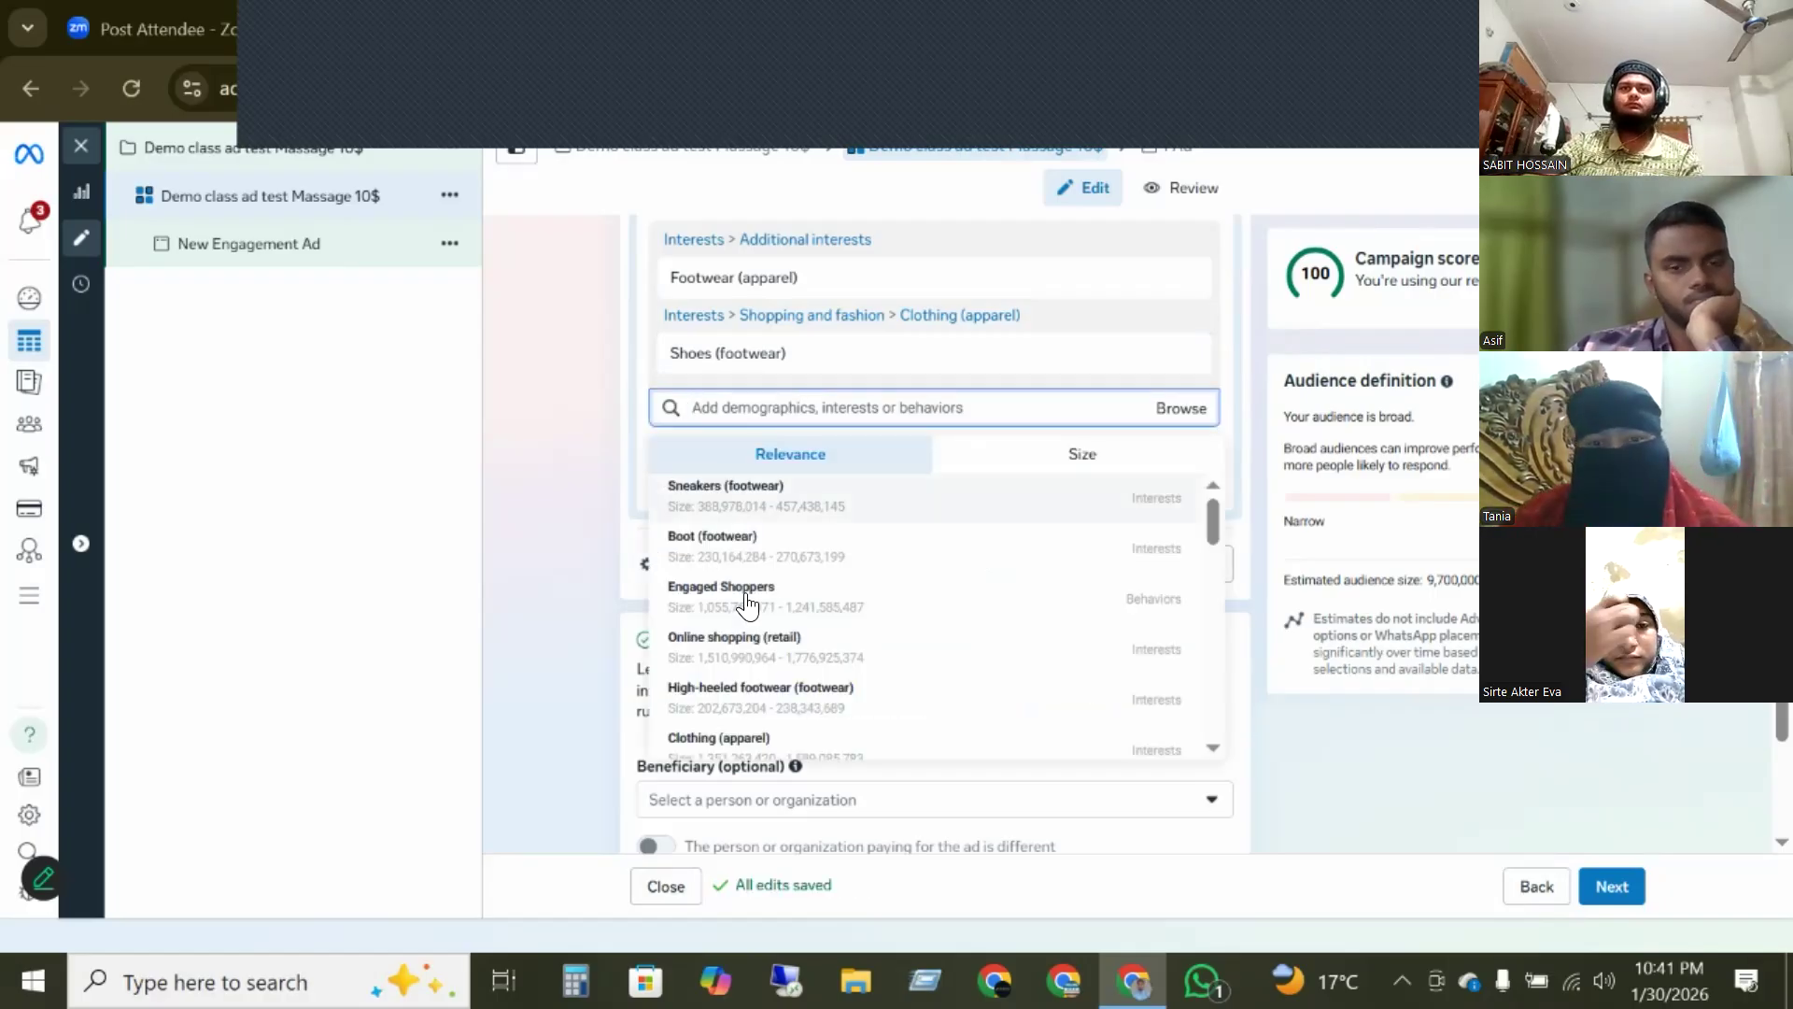
scroll(784, 698, down, 1)
scroll(782, 695, down, 3)
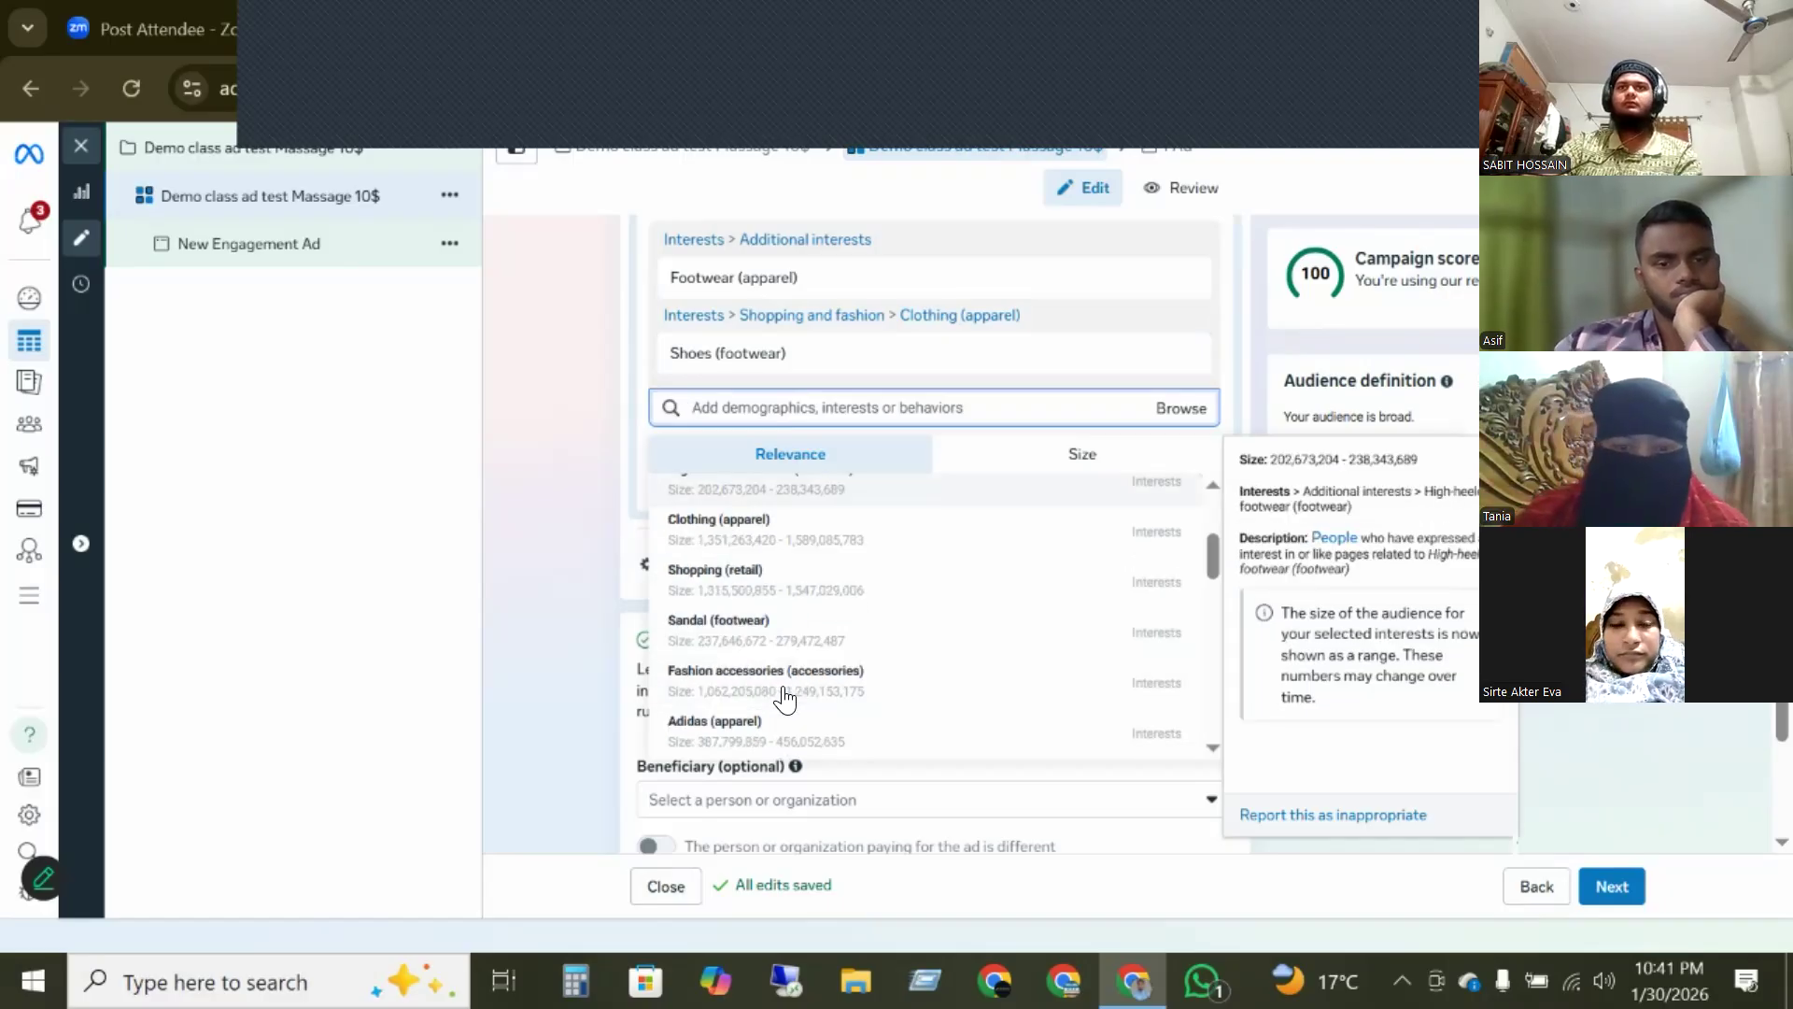
scroll(821, 520, up, 4)
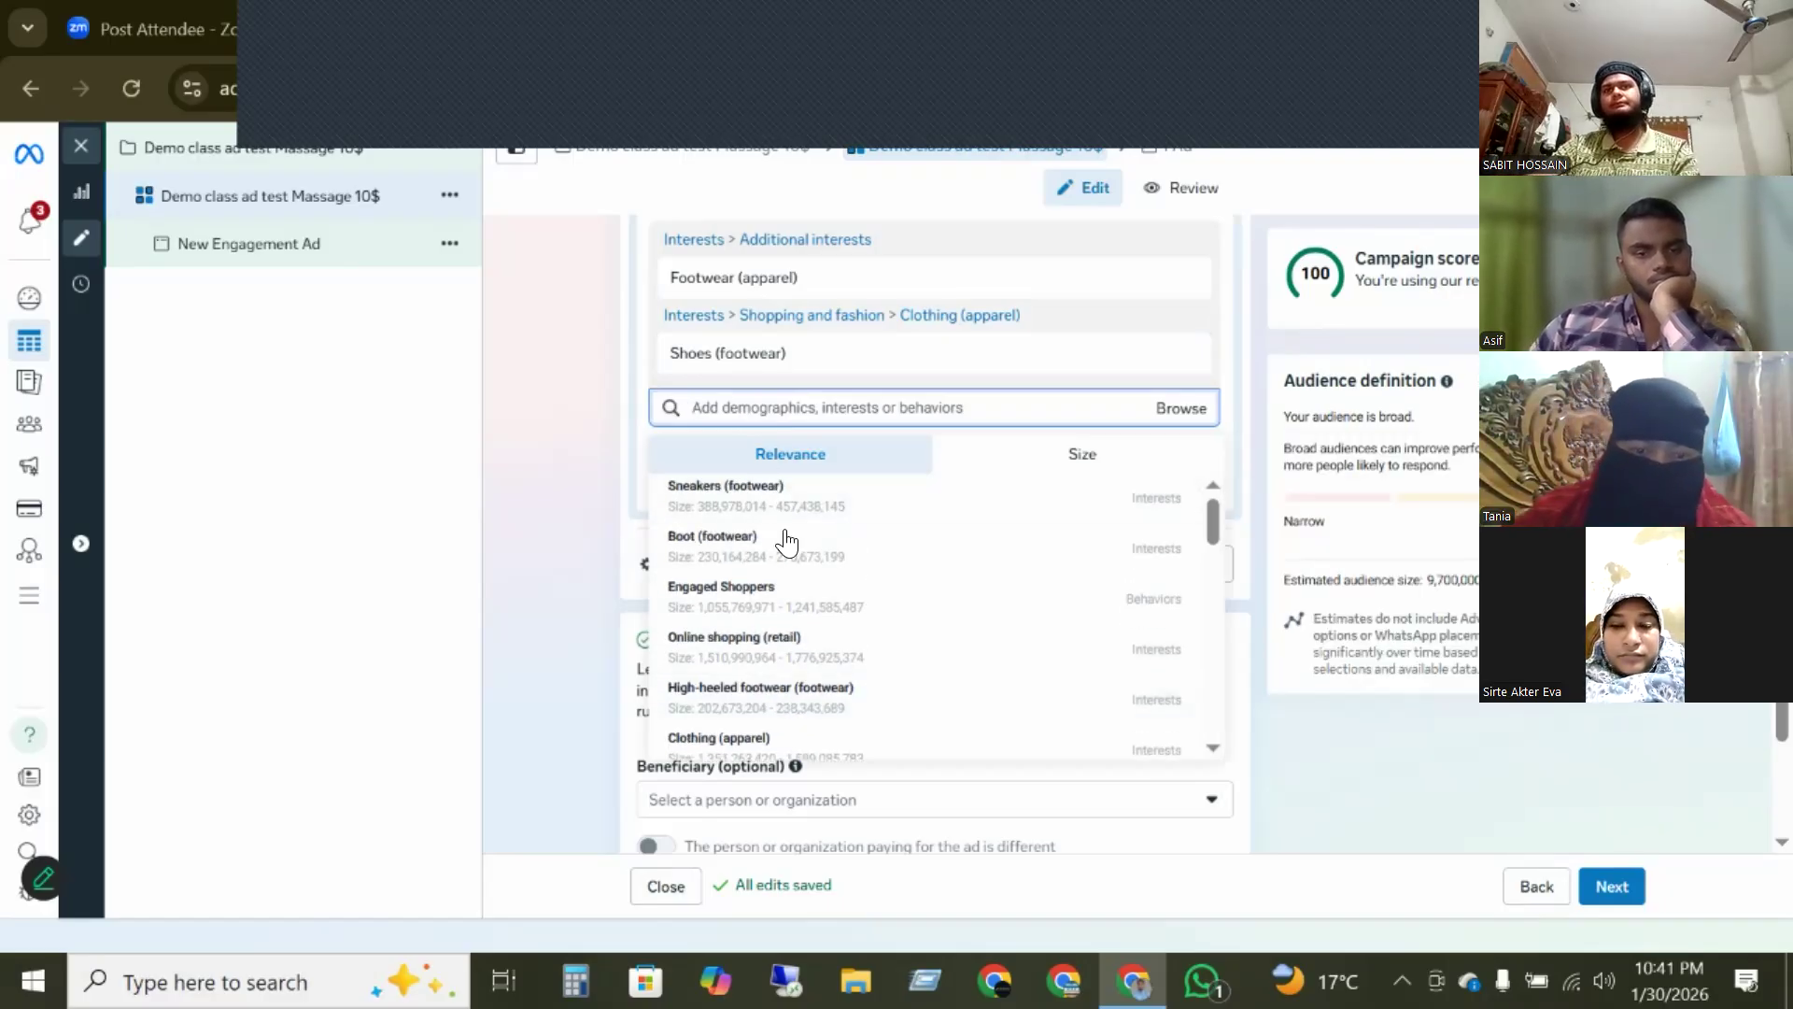
mouse_move(790, 642)
scroll(785, 648, down, 1)
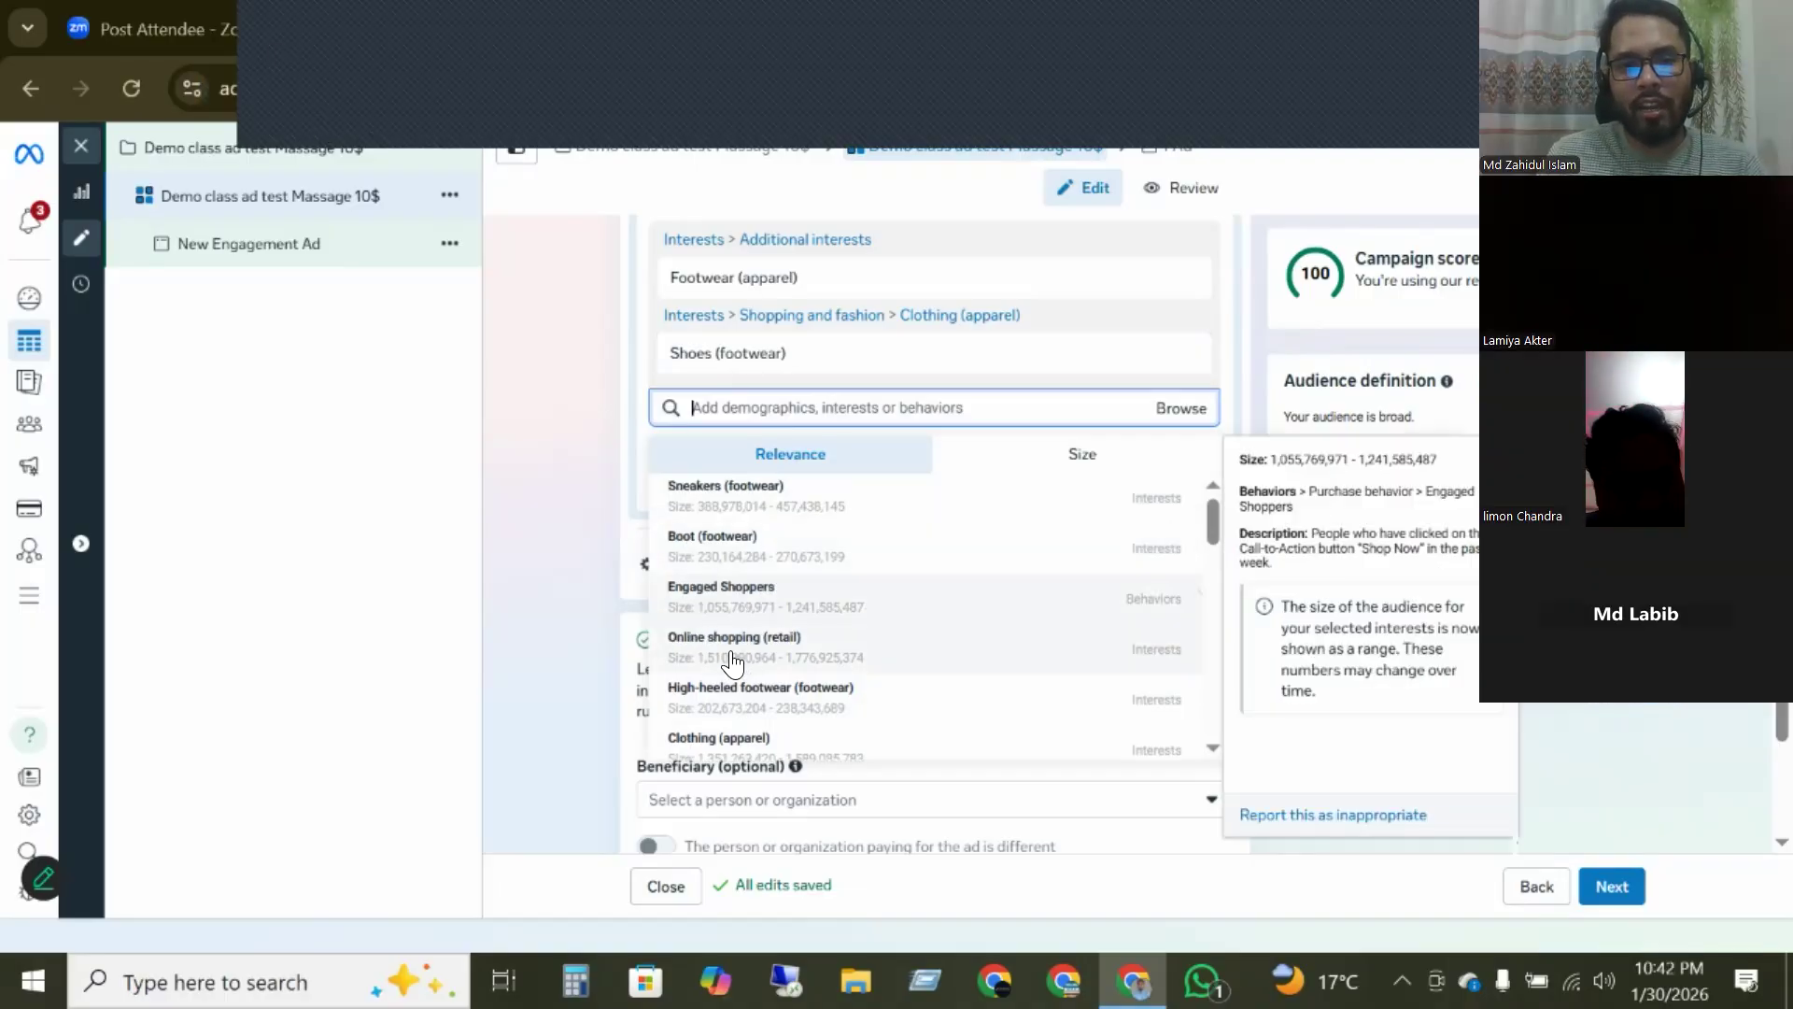
click(861, 640)
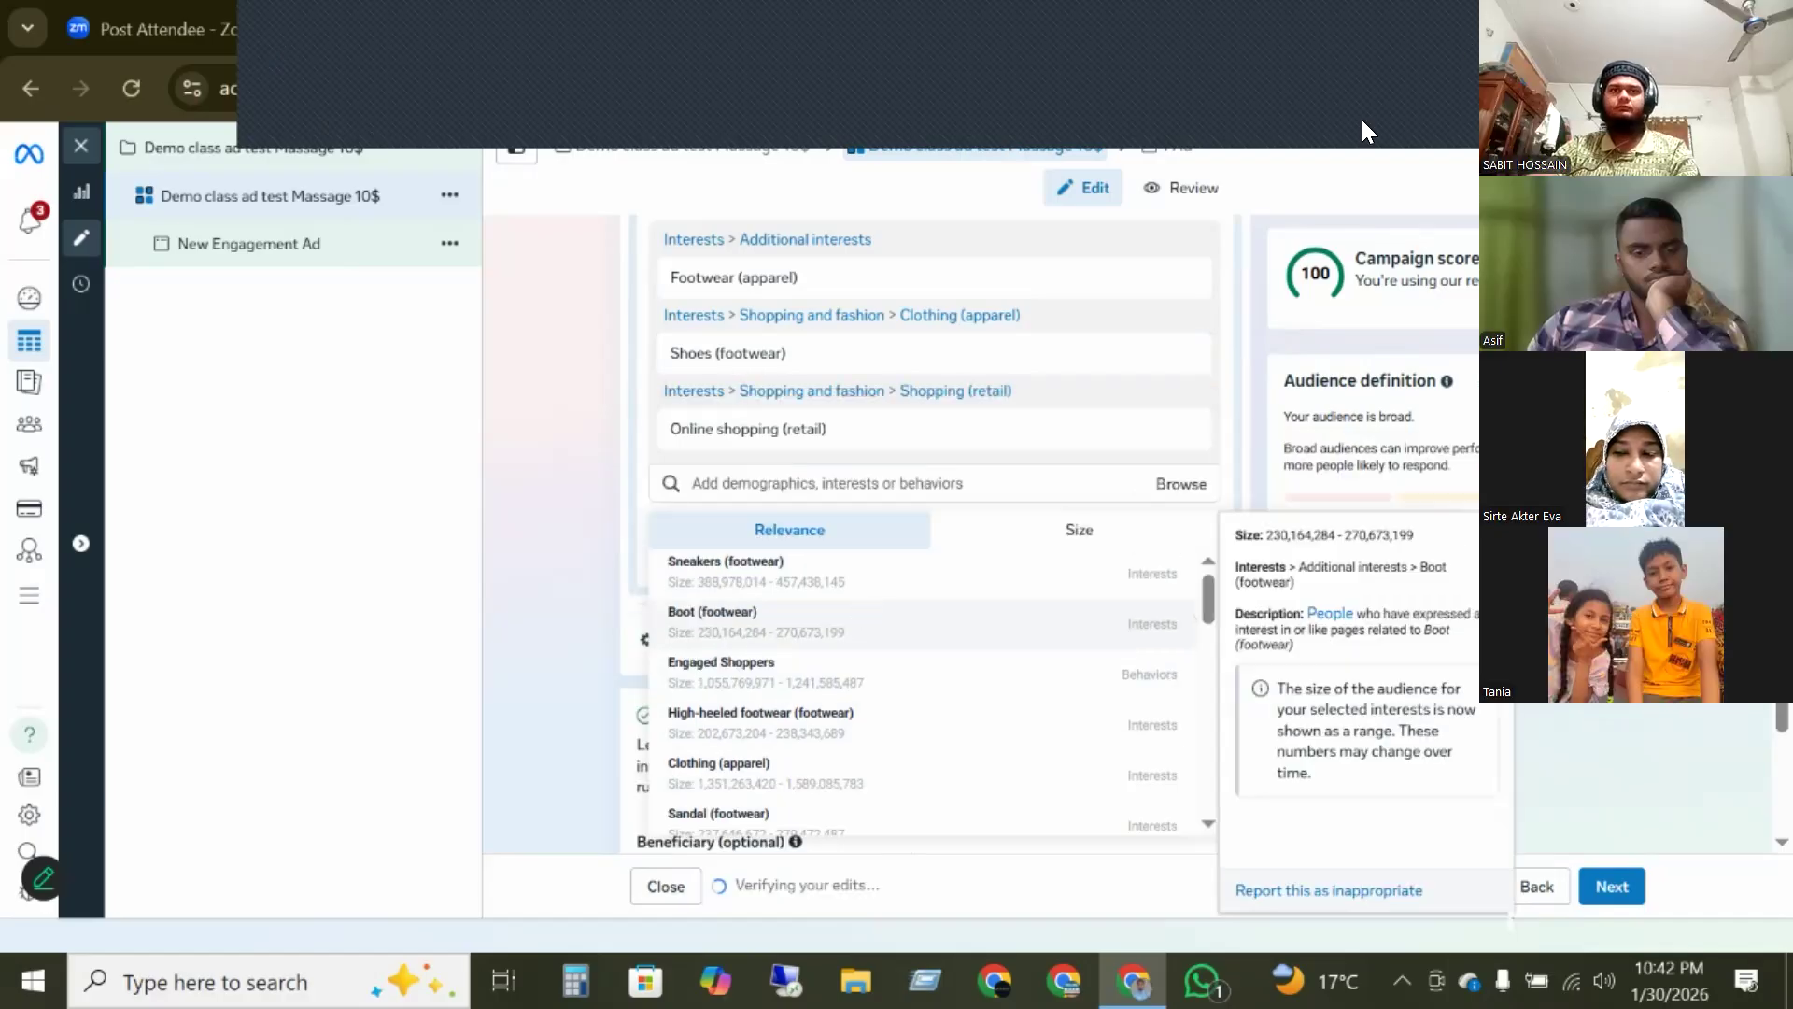
- Switch to ChatGPT in a new browser tab and submit "t-shirt er jonno fb ads er trending interest people er keyword daw"
key(ctrl+t)
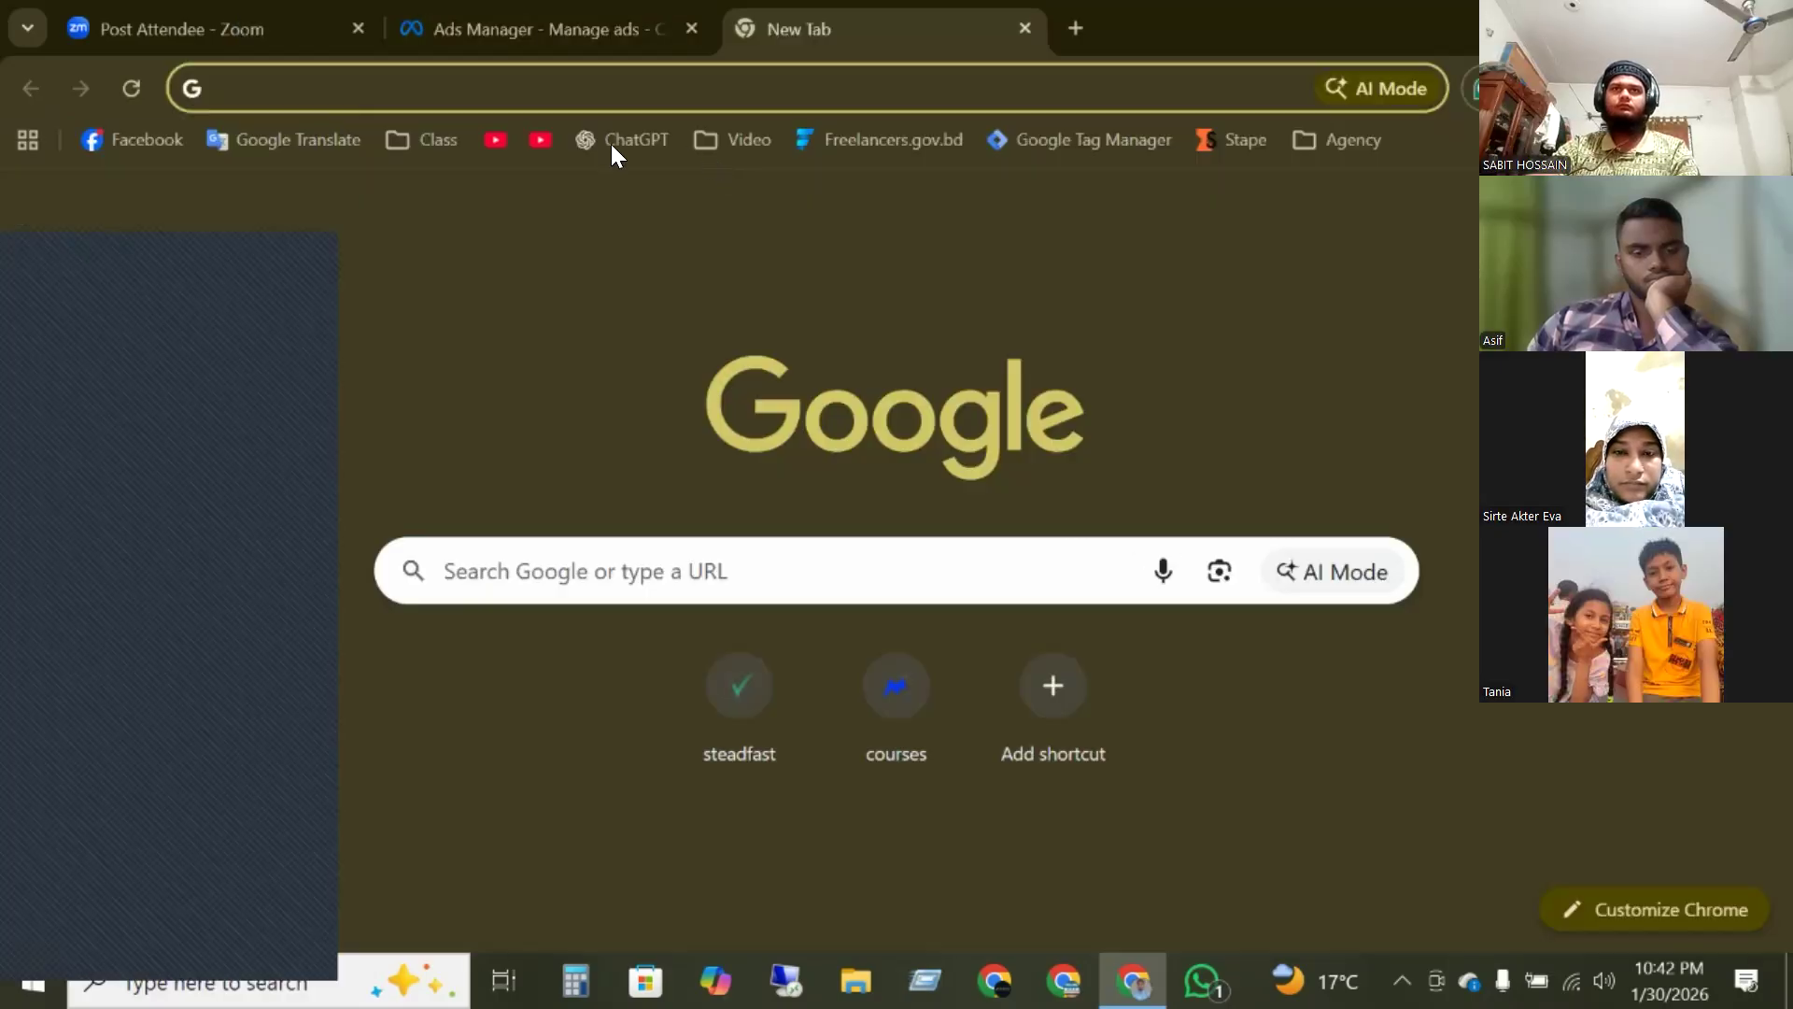
click(611, 146)
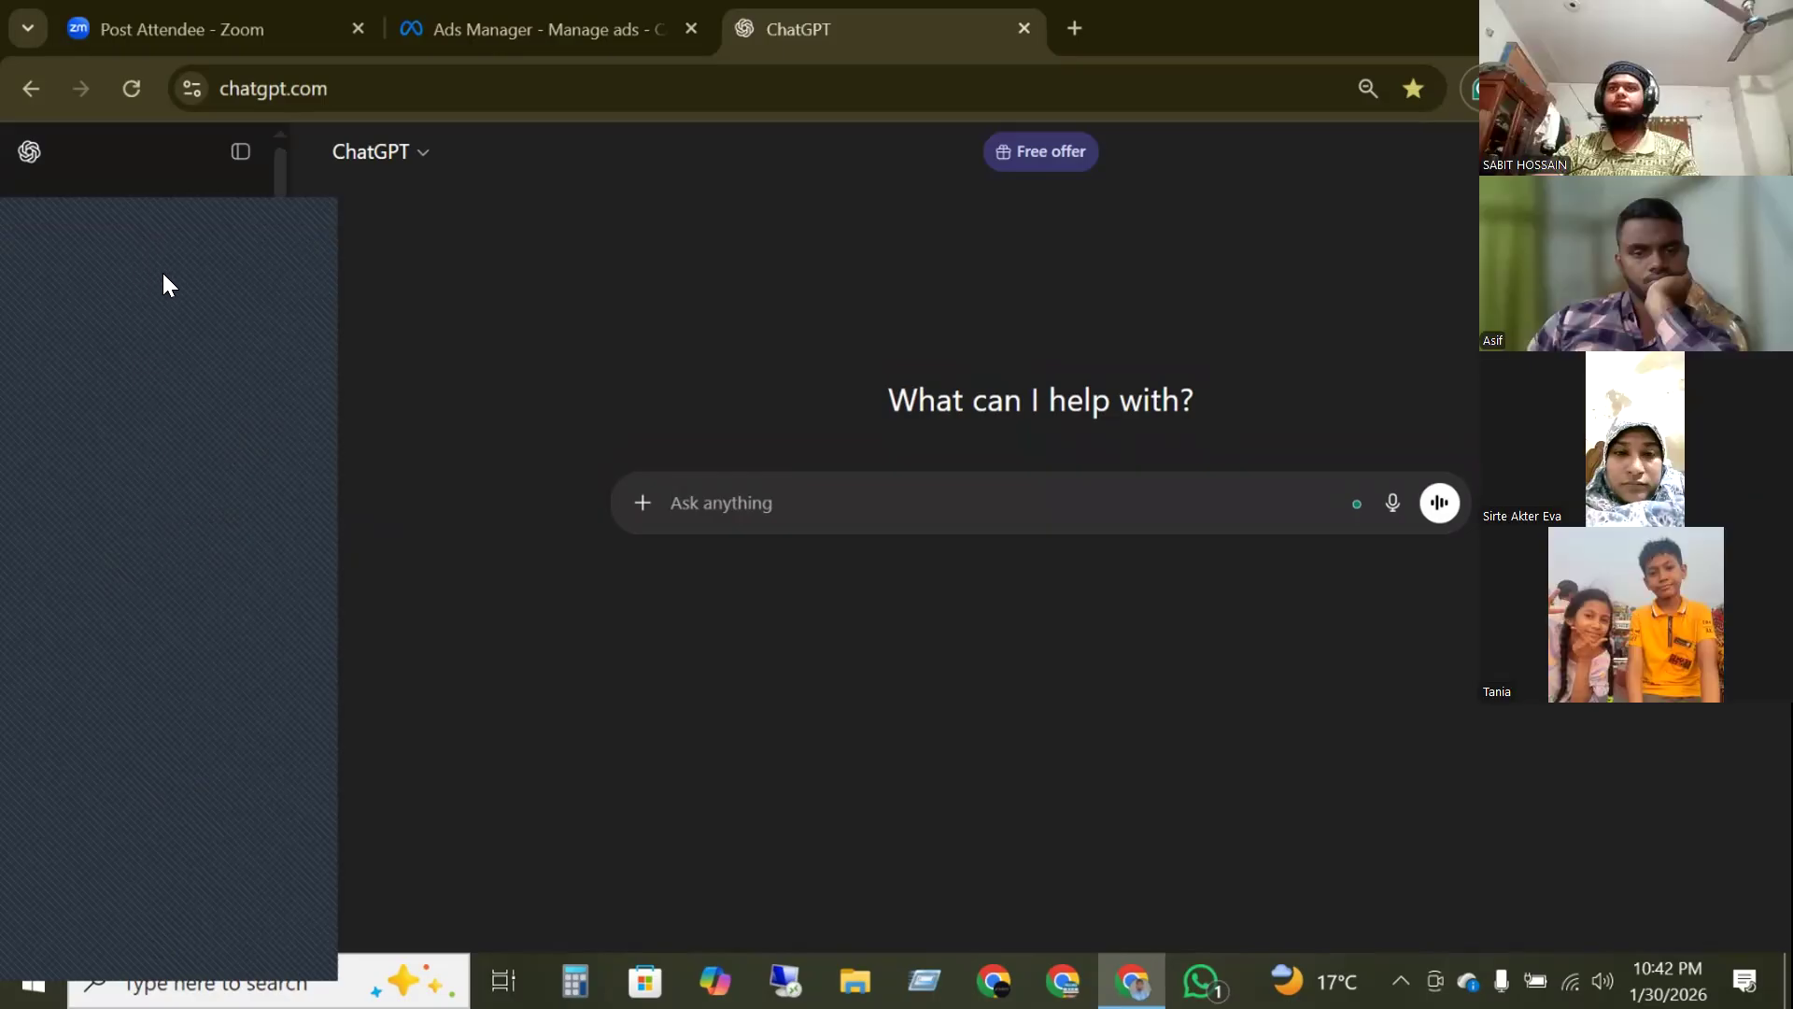
click(873, 497)
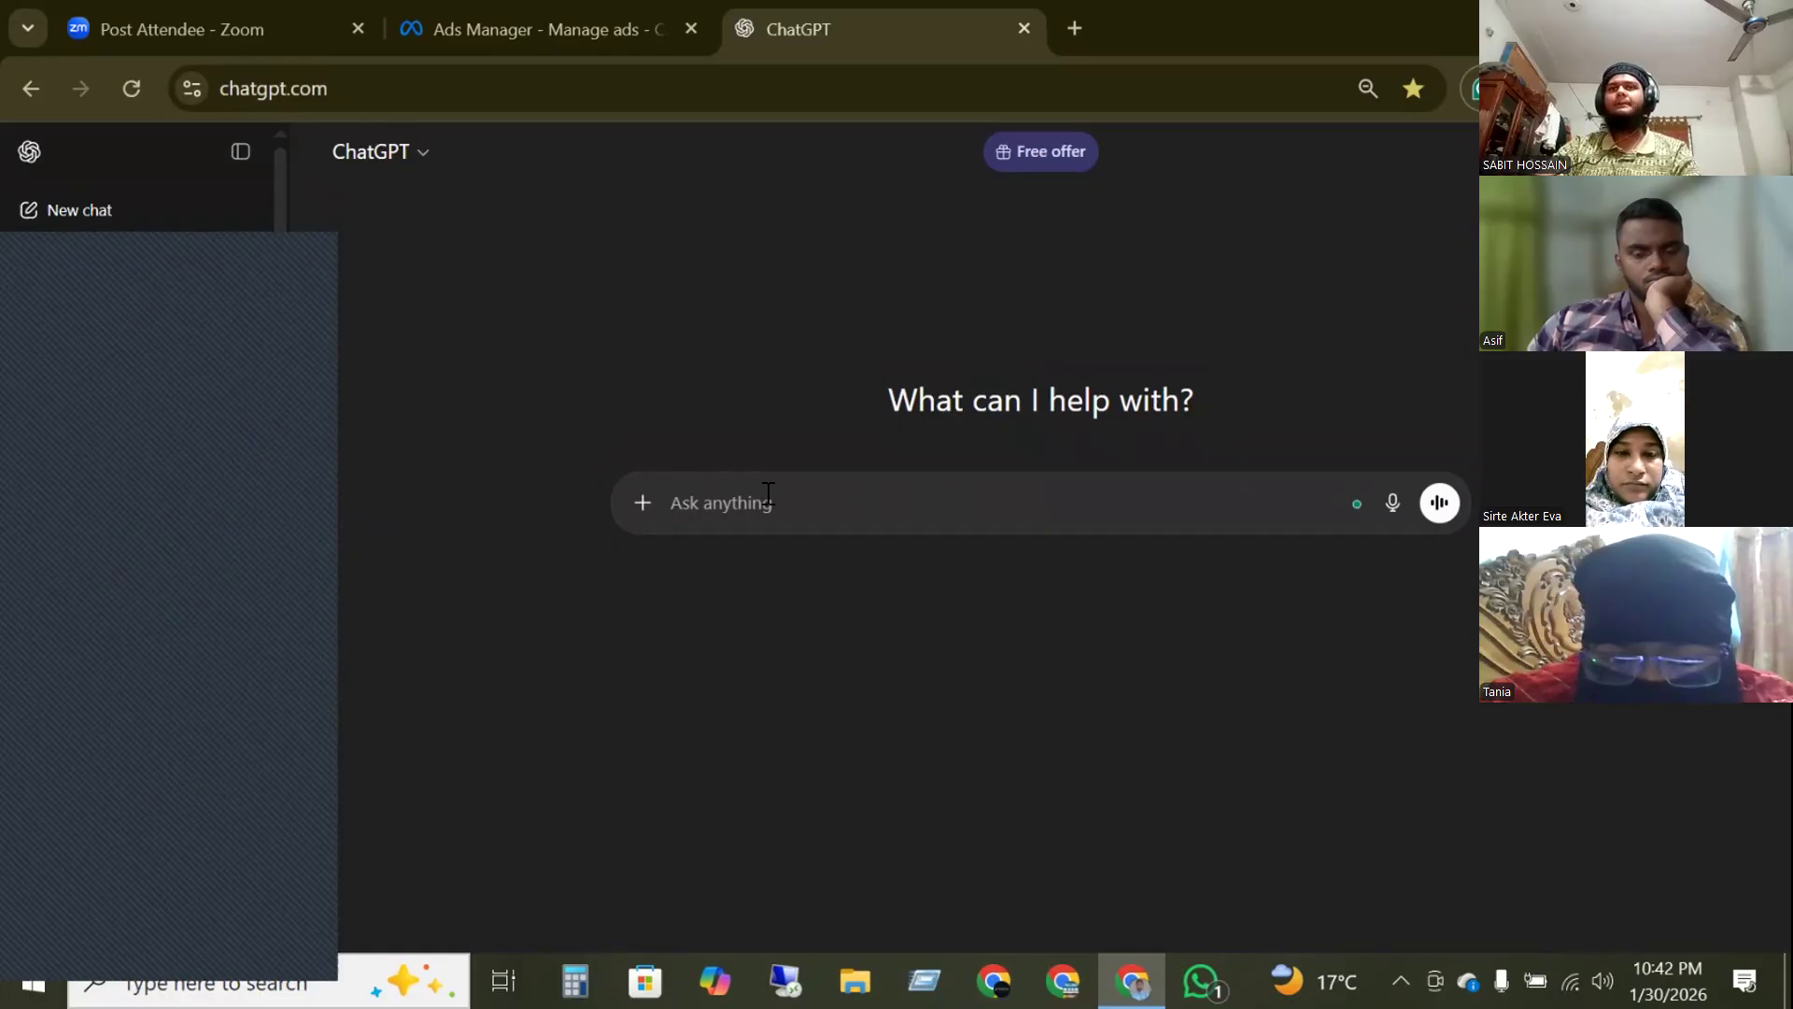
text(t-shir)
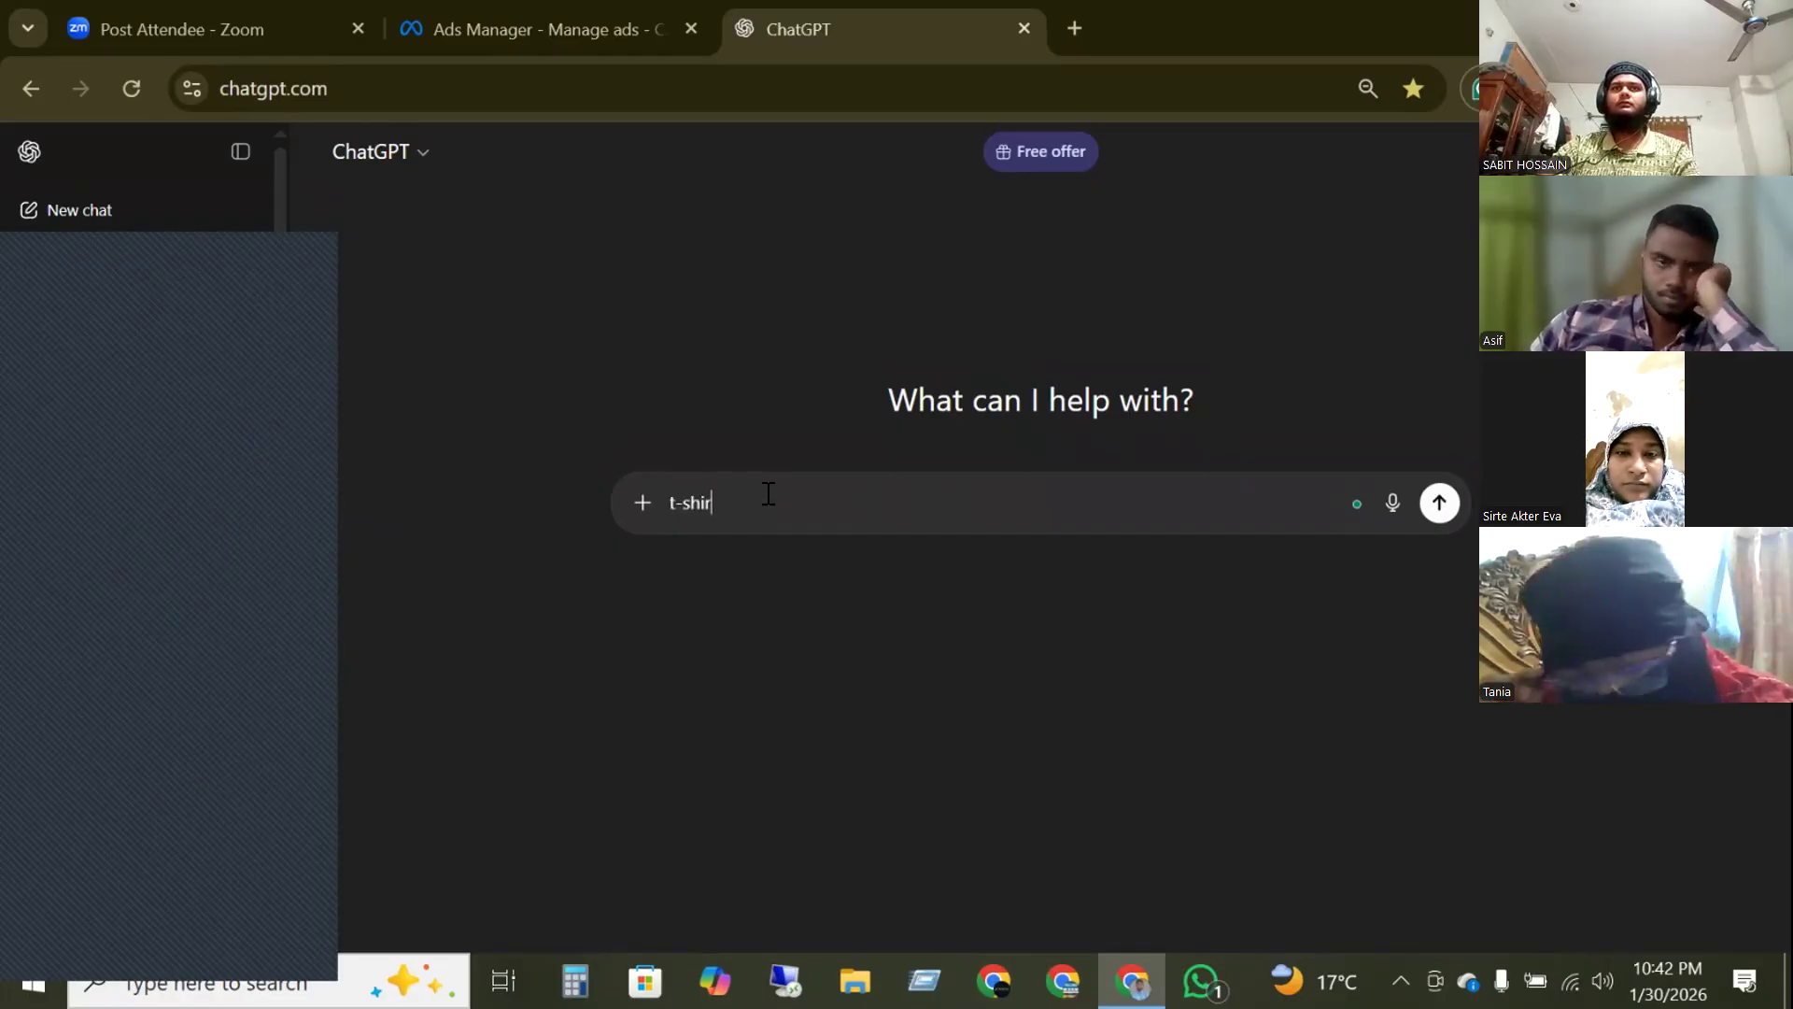
text(t er jonno)
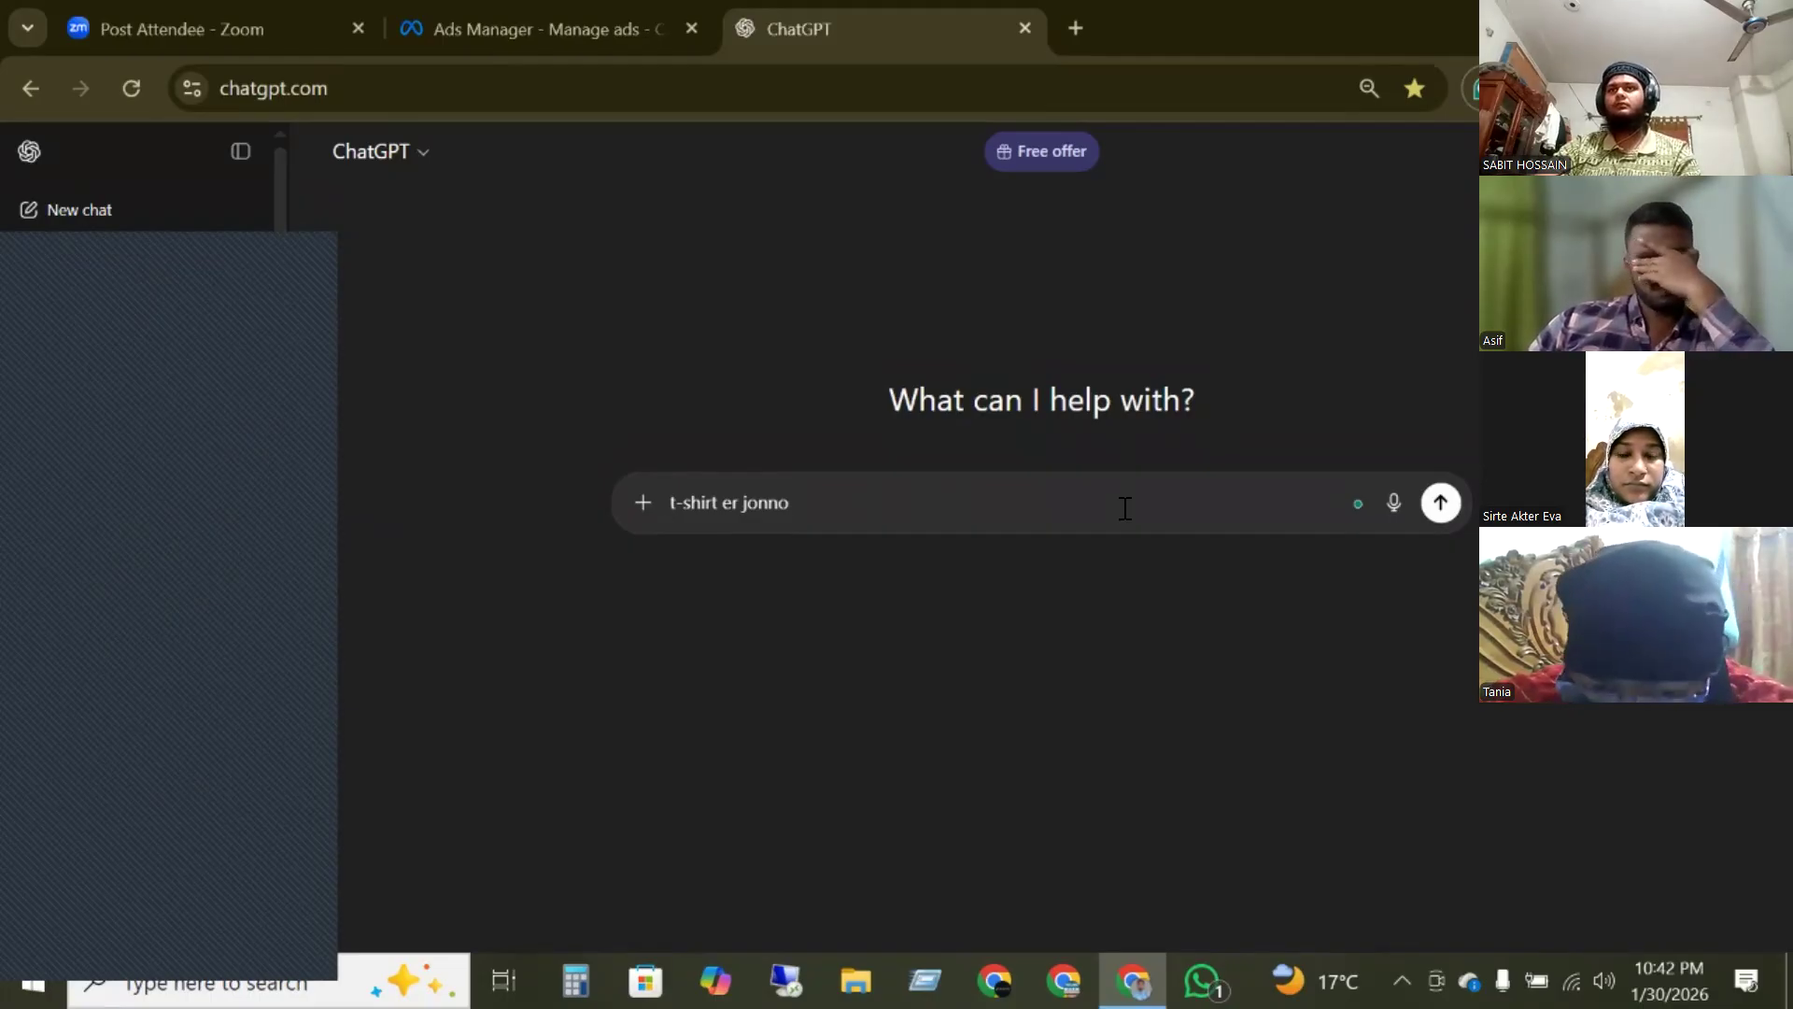
text( fb ads)
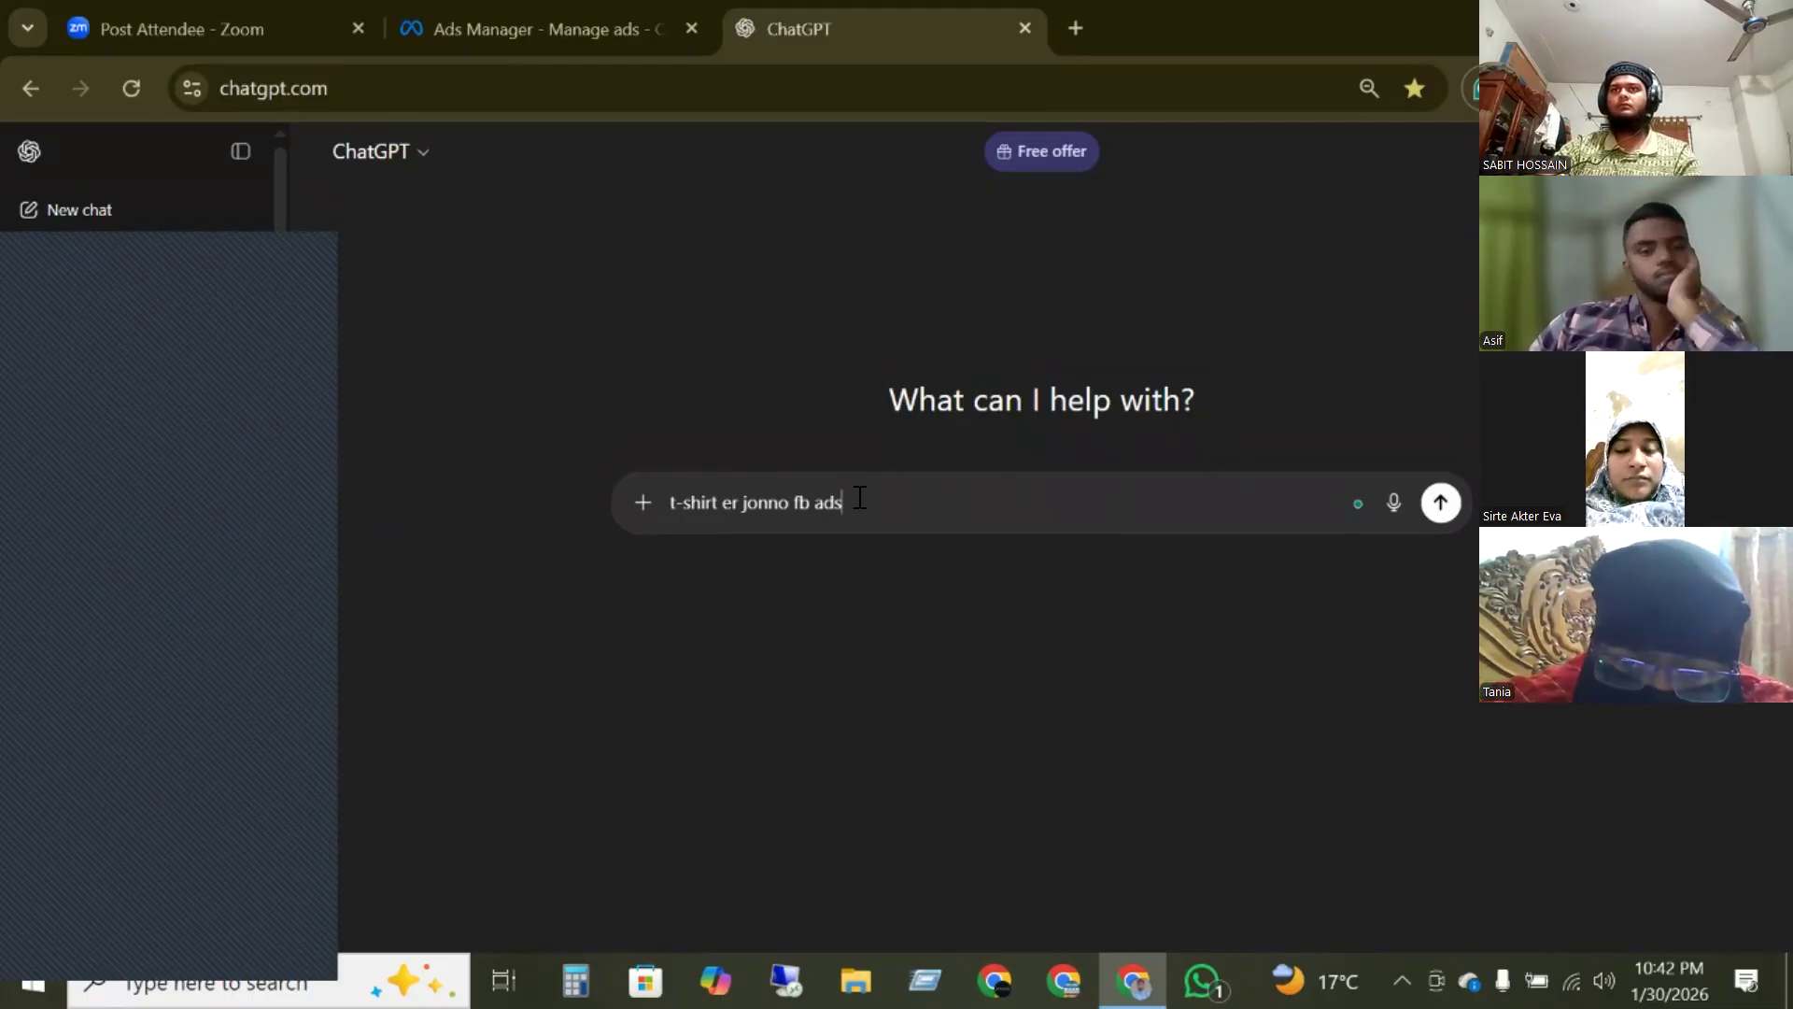
text( er trending)
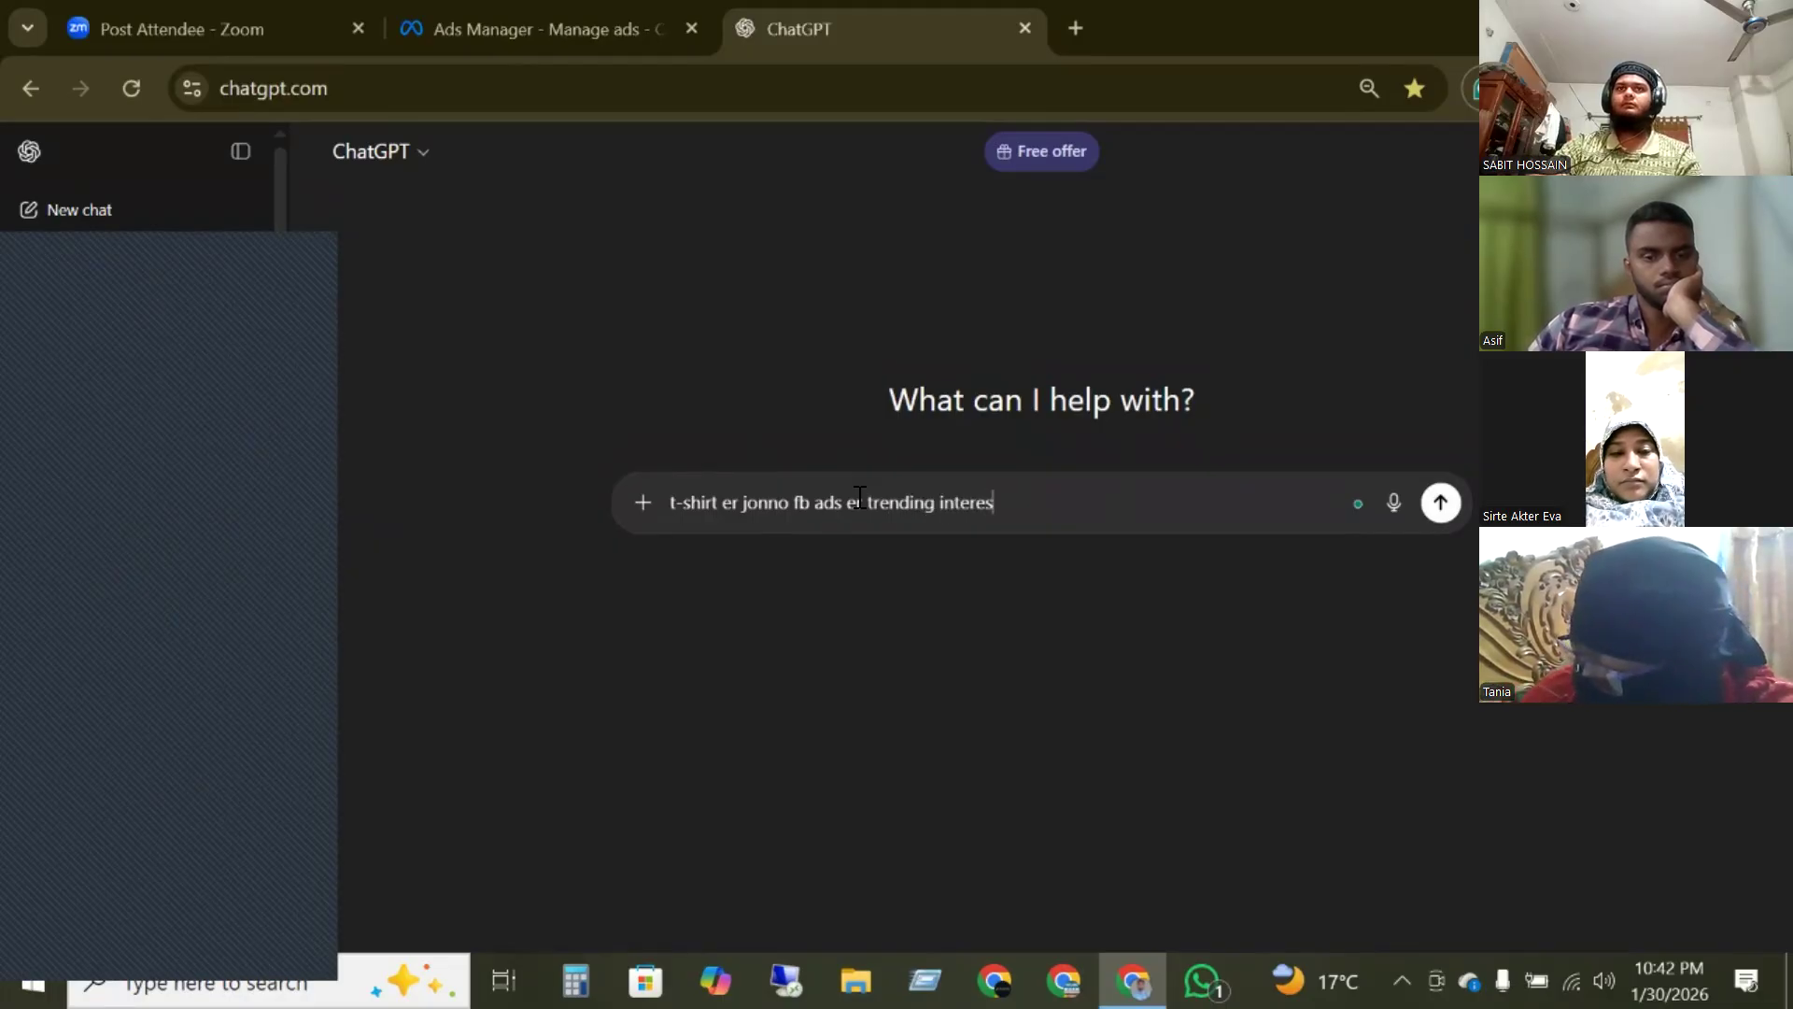
text(interest people er ke)
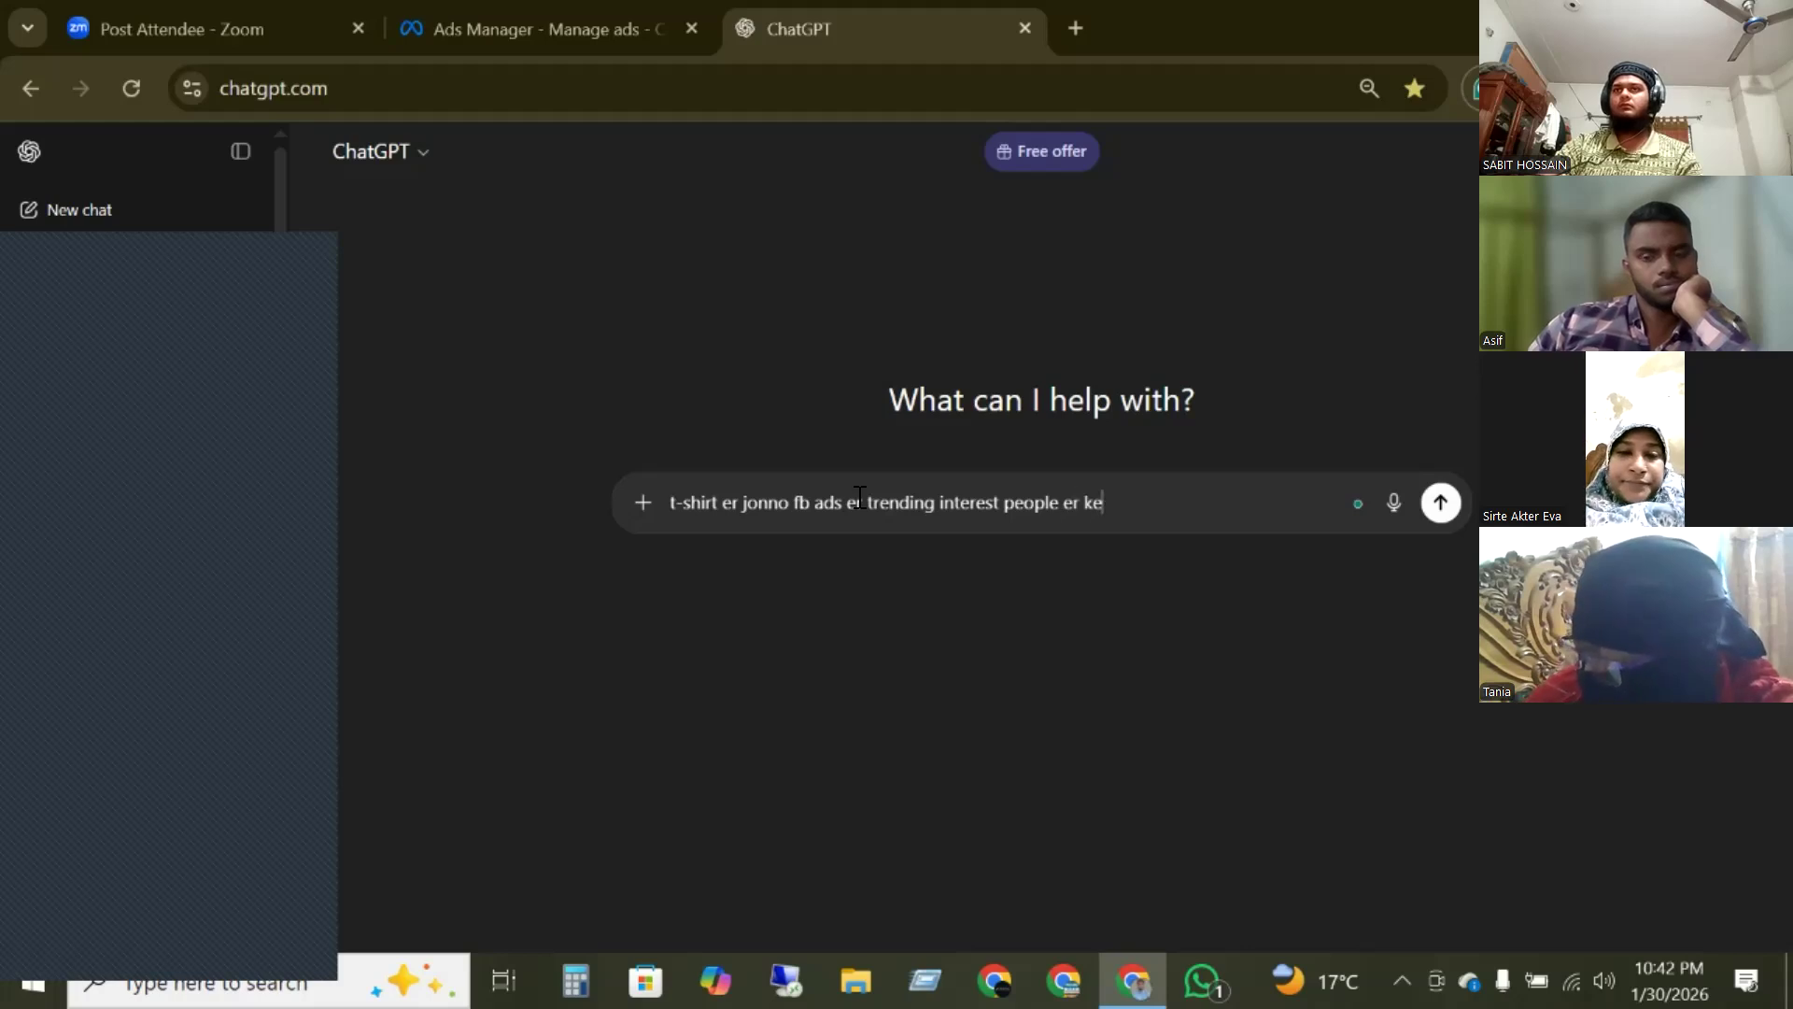
text(yword )
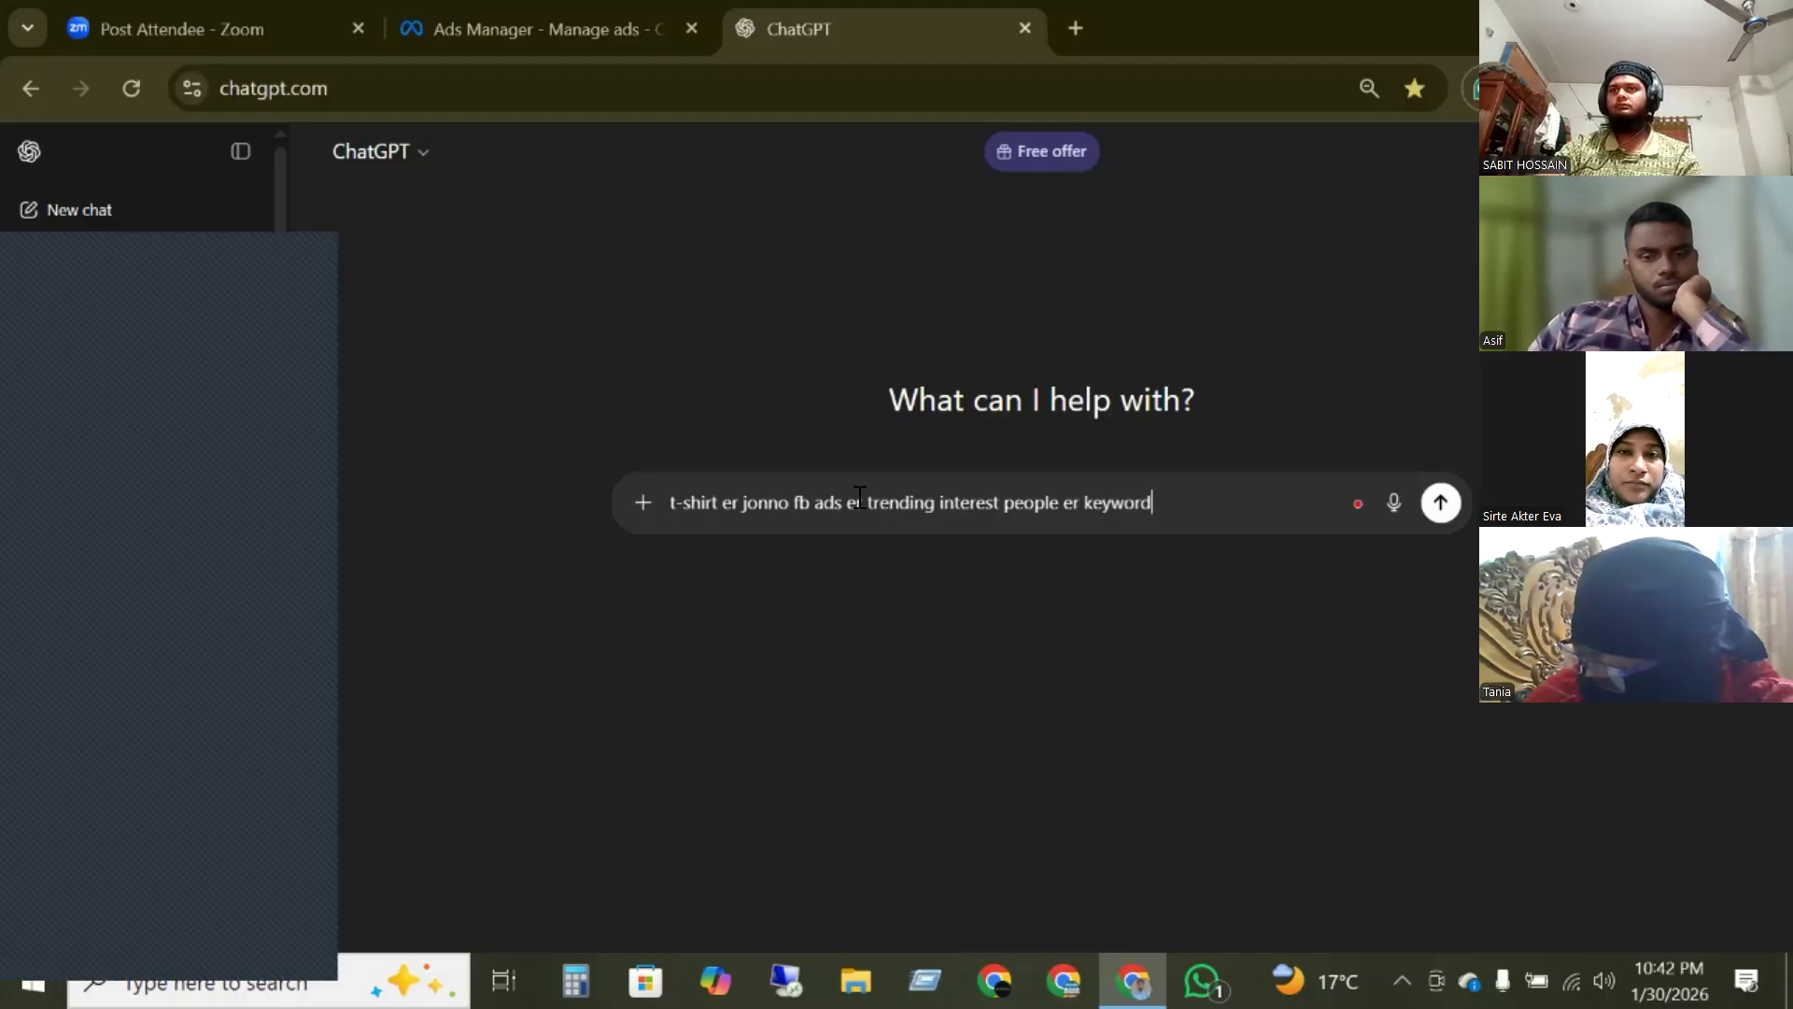
text(daw)
key(Return)
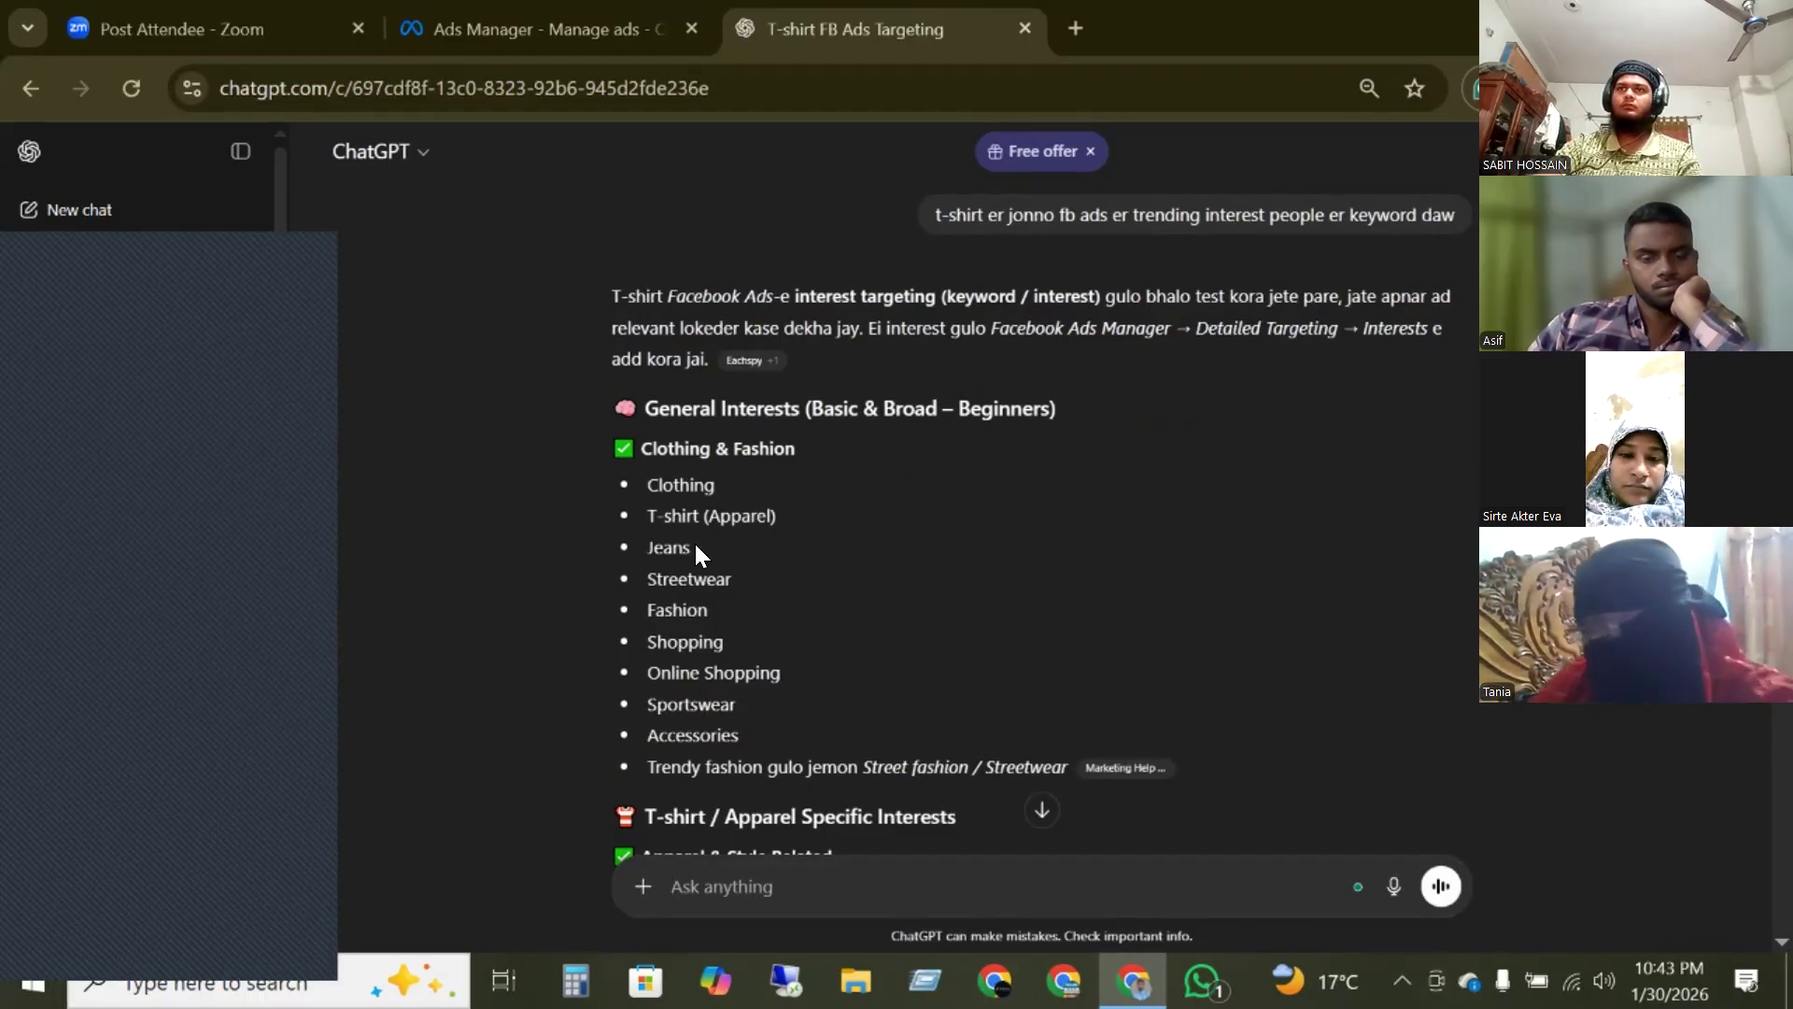
- Examine the interest keywords in the reply, from Clothing & Fashion down to Shopping & Buying Behavior
drag(648, 521, 744, 536)
drag(651, 578, 776, 579)
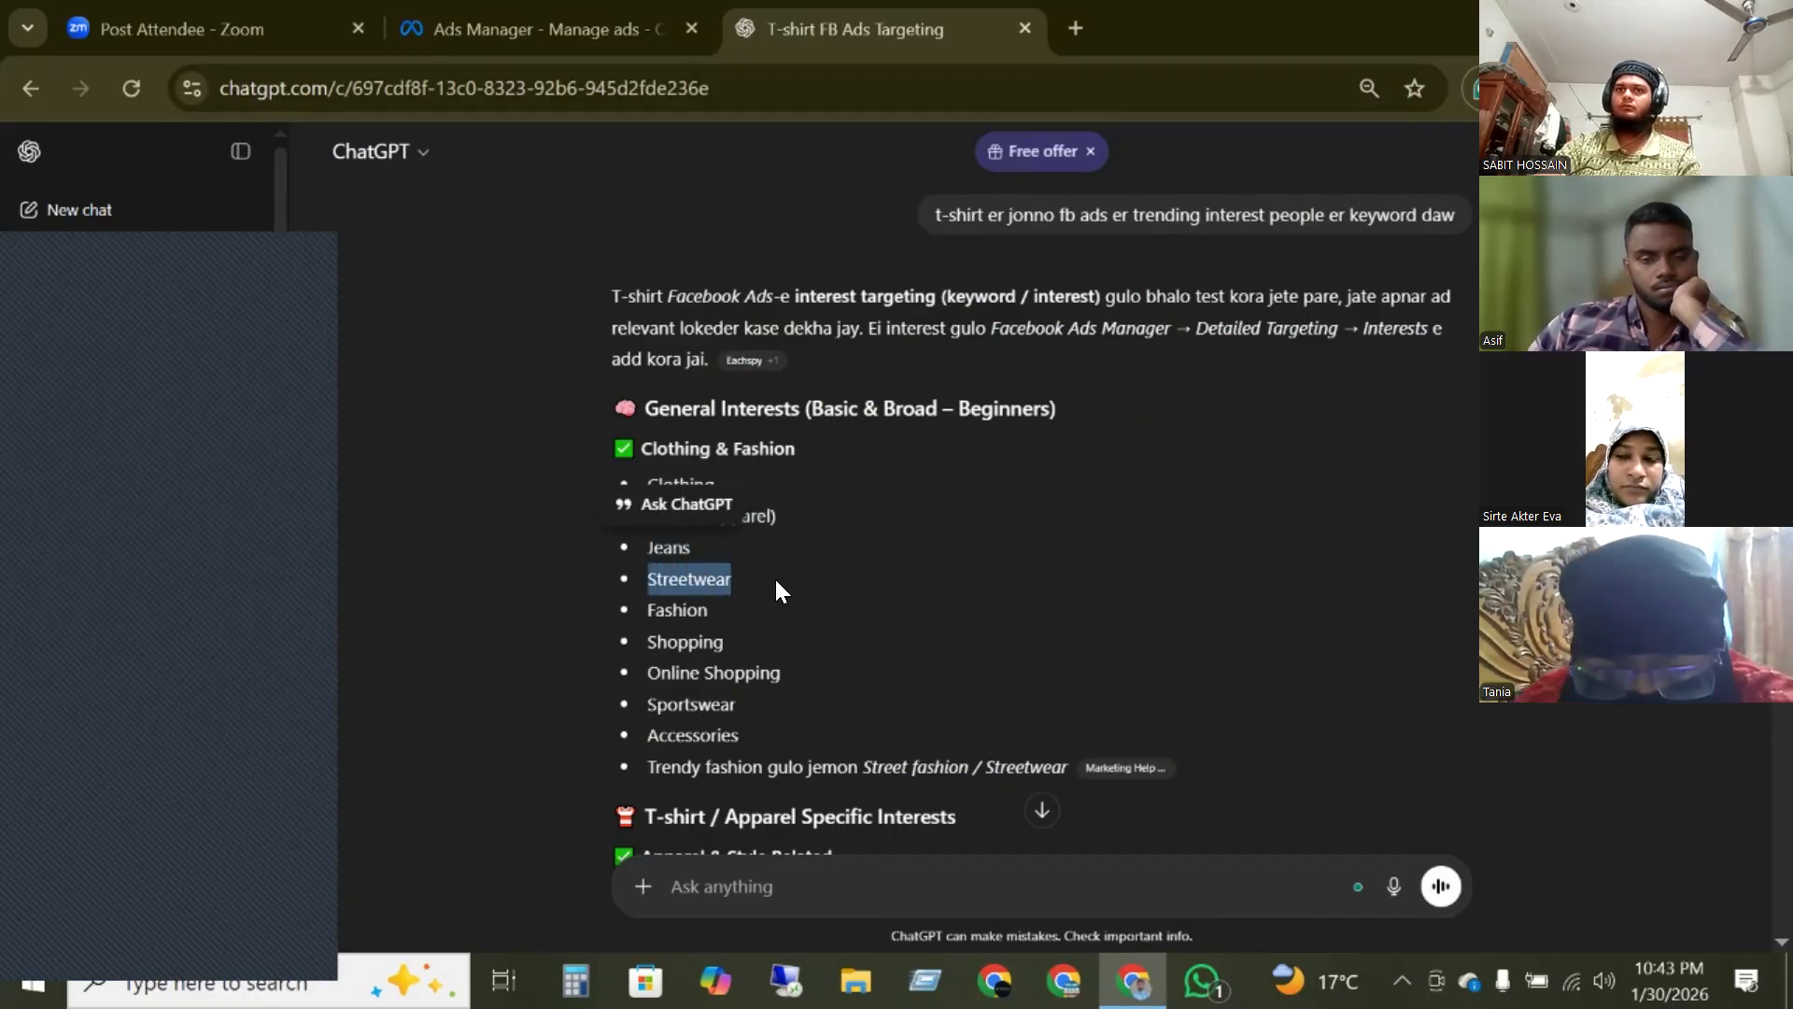
drag(646, 605, 775, 723)
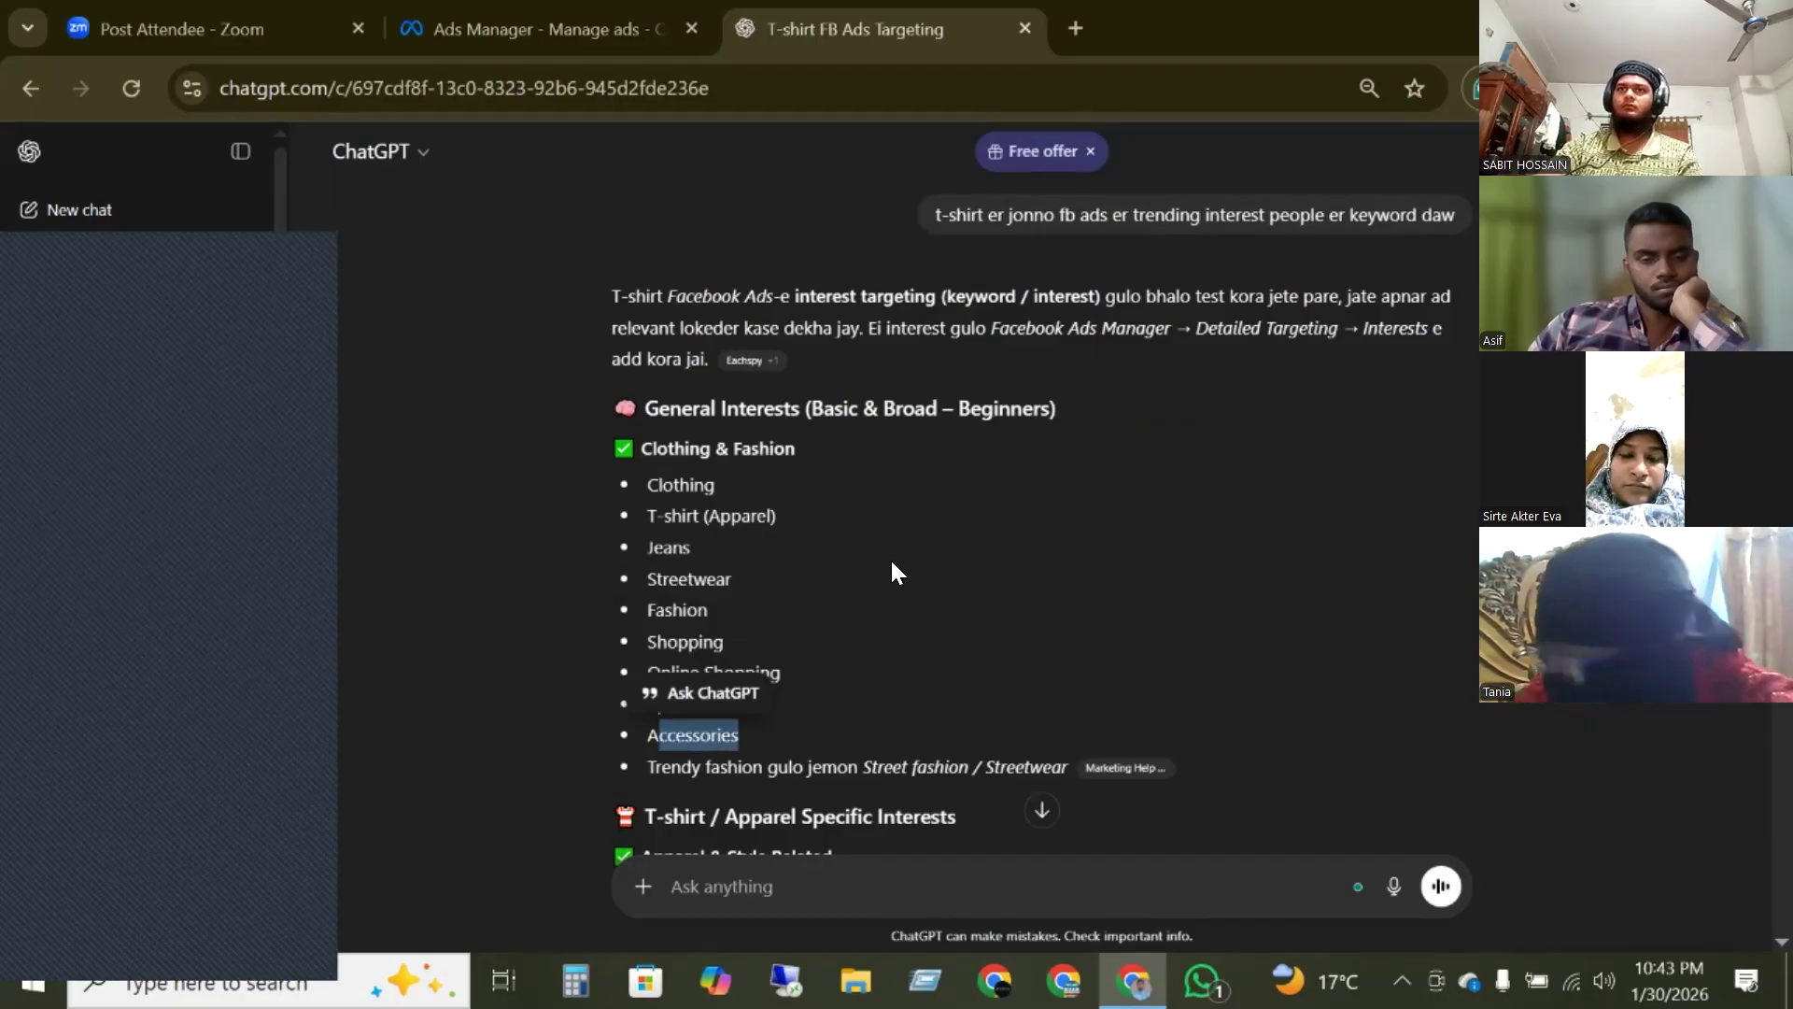
scroll(951, 619, down, 3)
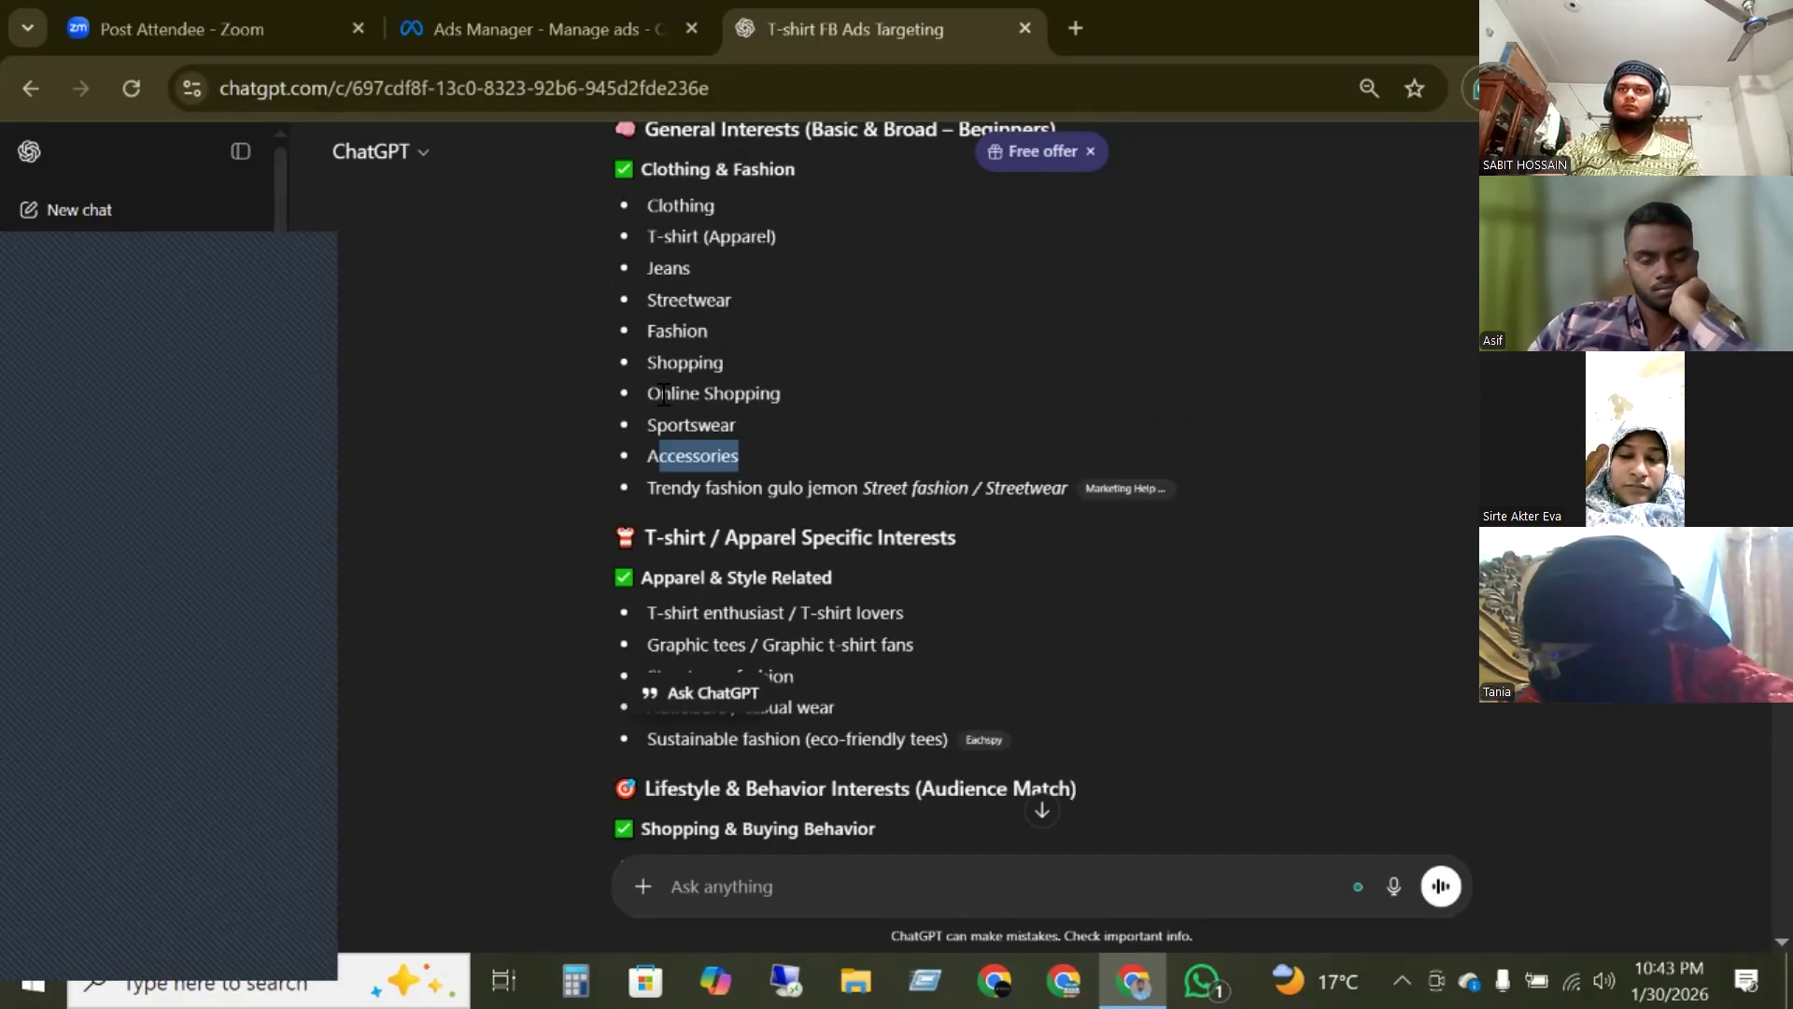
scroll(724, 428, down, 2)
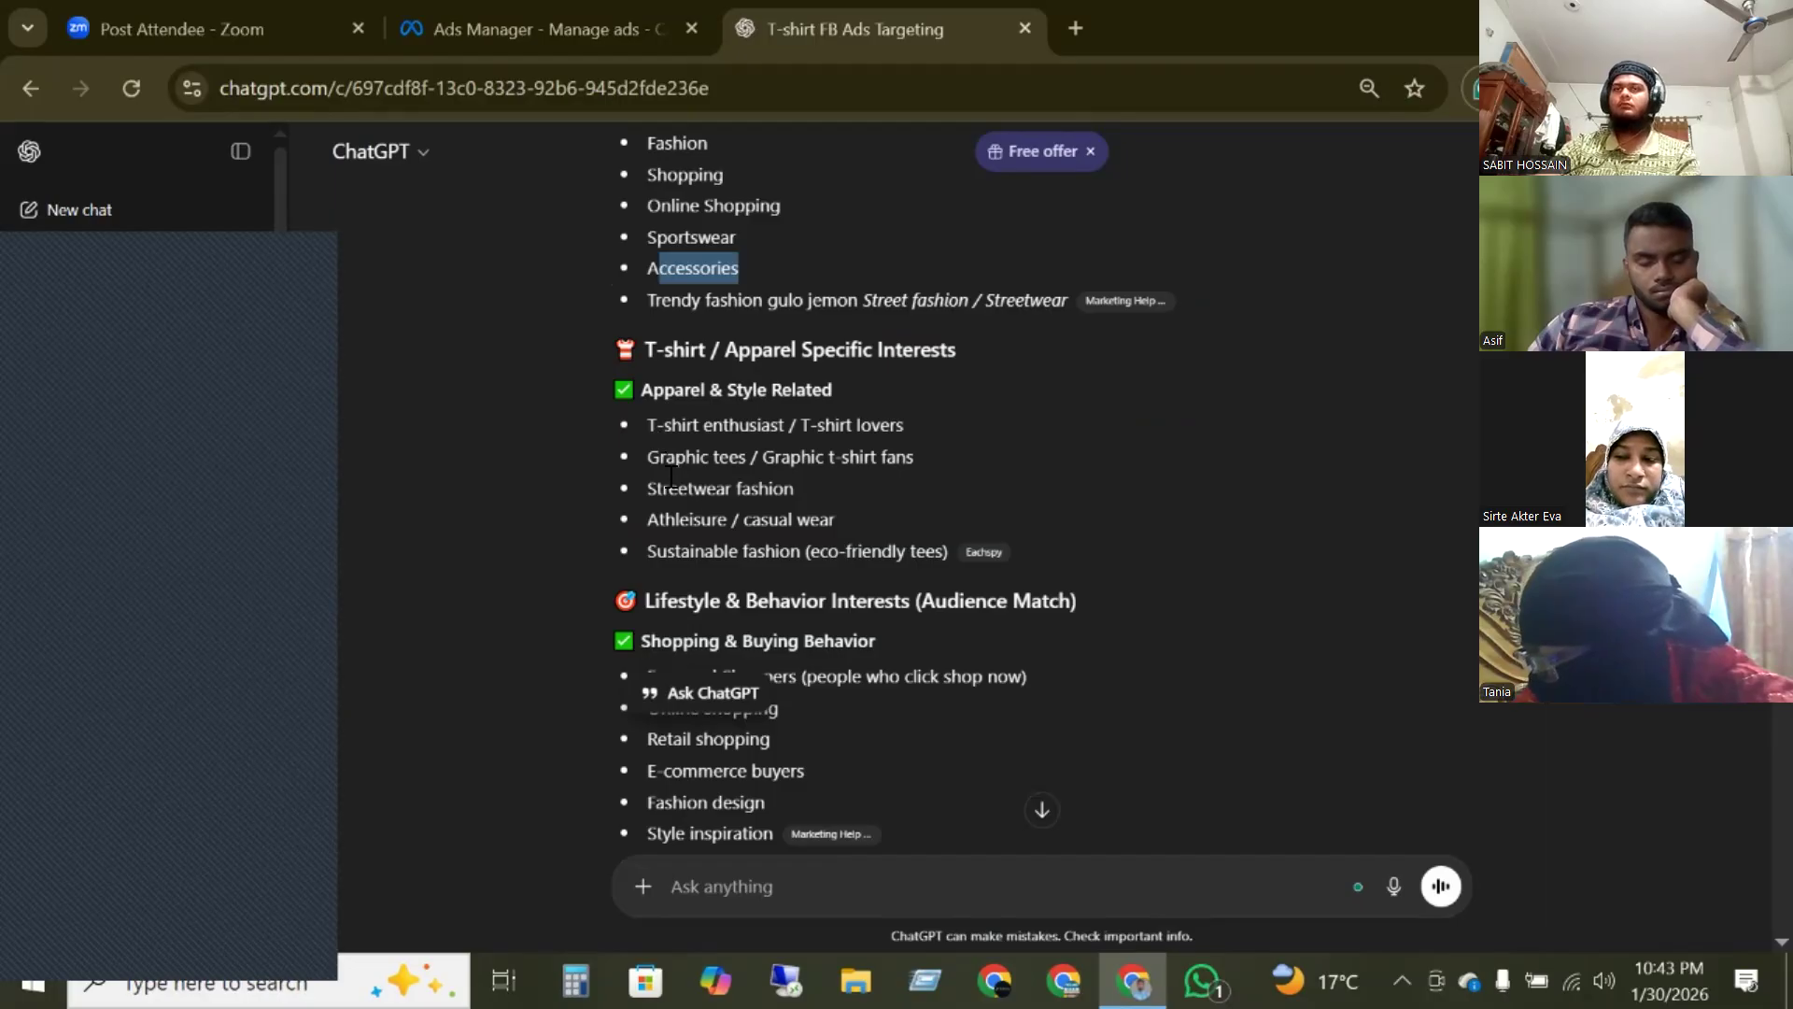
- Examine the rest of the T-shirt reply, from the apparel-specific interests through shopping behavior to the pro tips
drag(659, 457, 879, 478)
scroll(889, 510, down, 1)
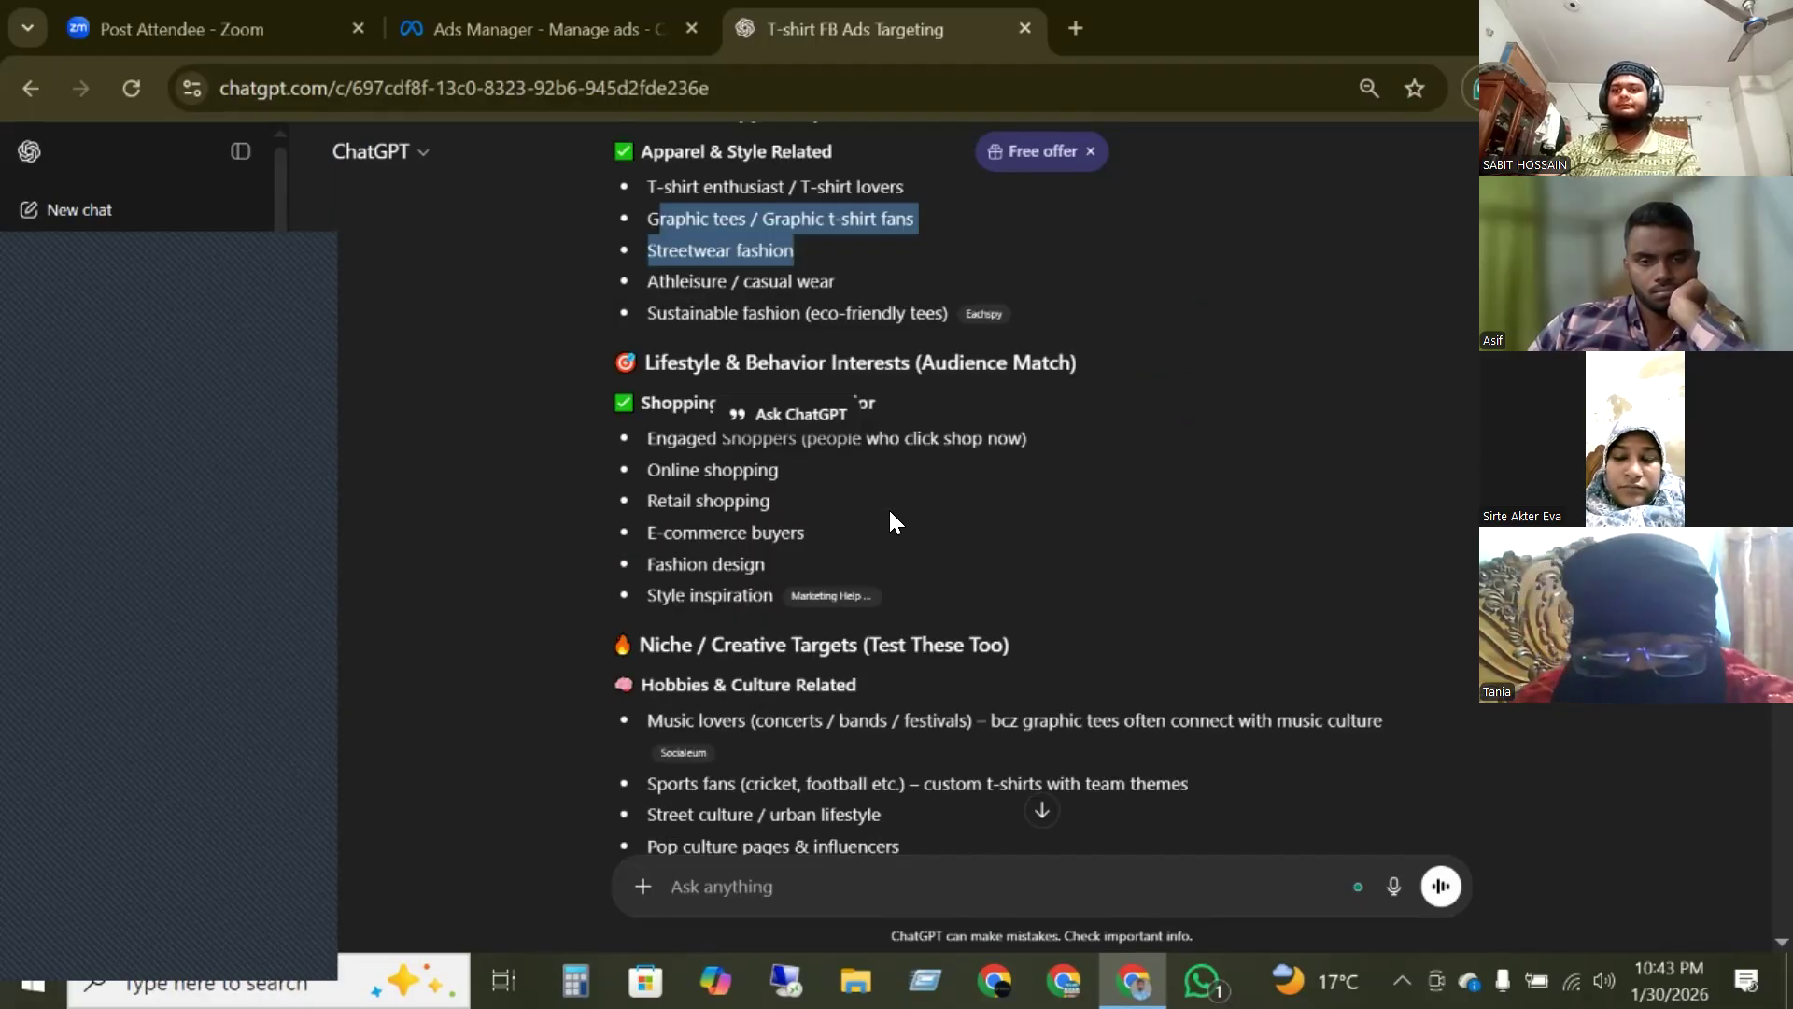
scroll(888, 523, down, 2)
scroll(641, 497, up, 2)
drag(644, 504, 809, 512)
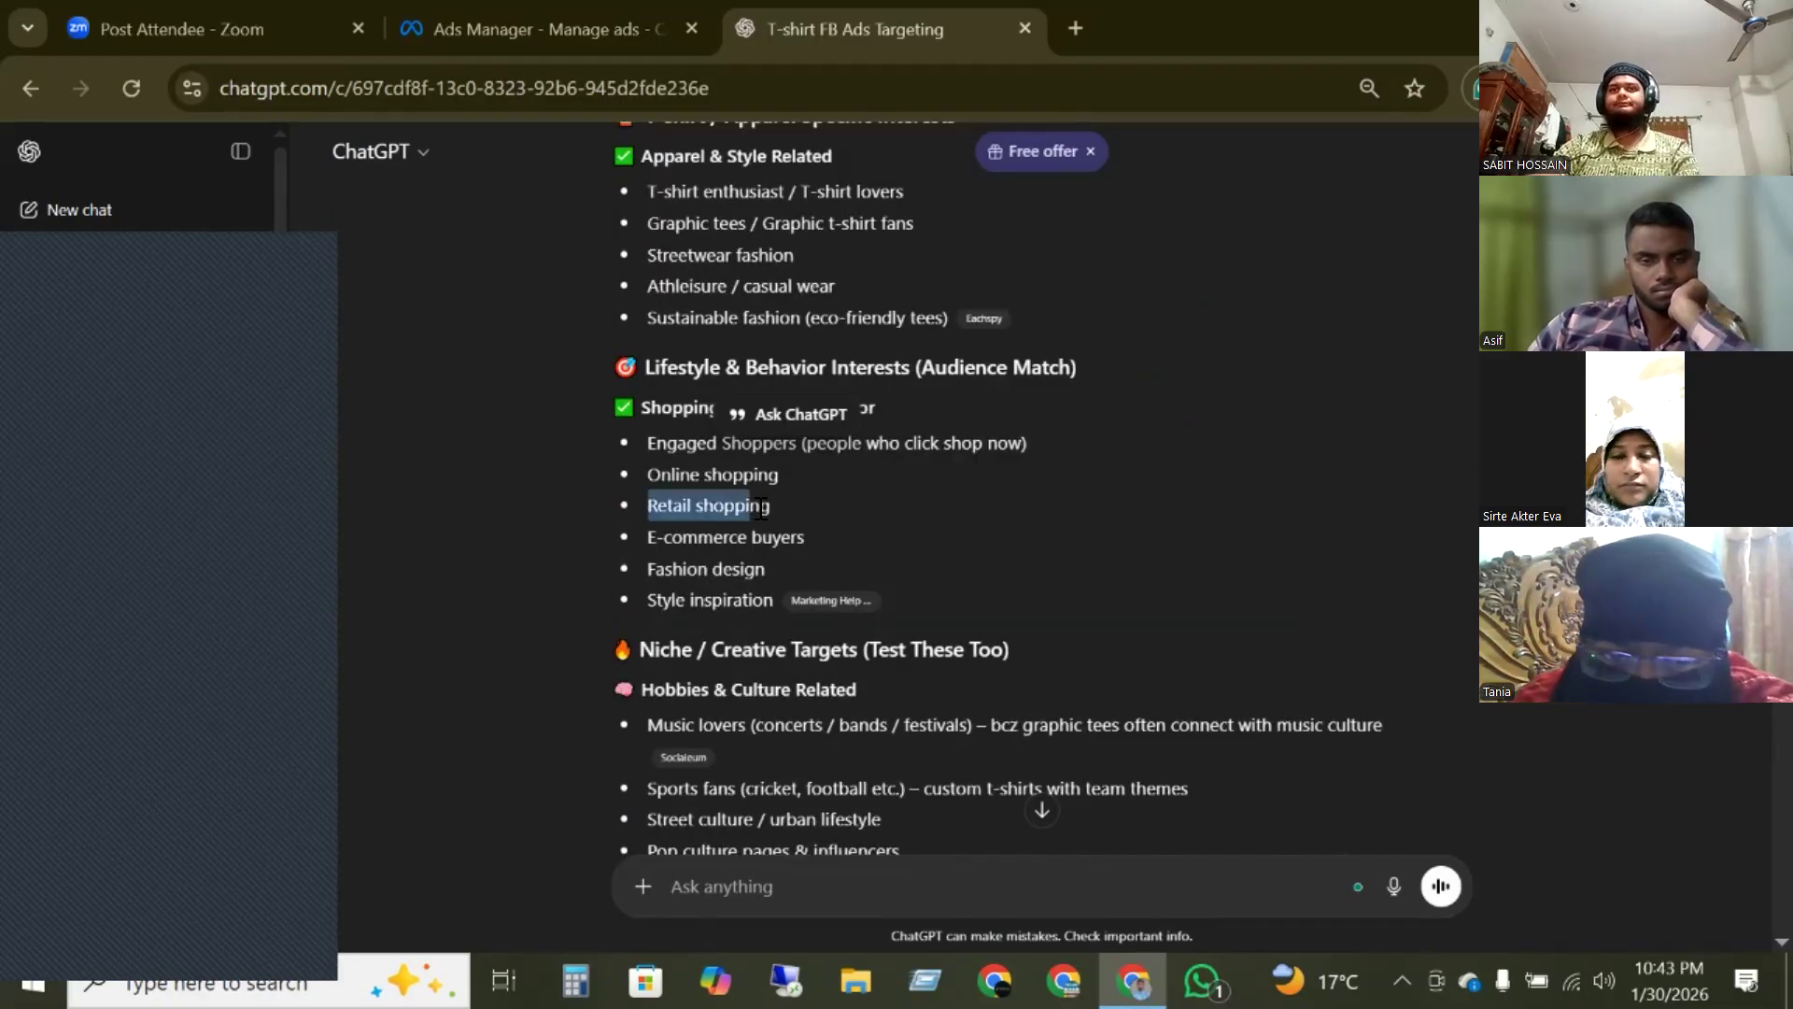
click(895, 407)
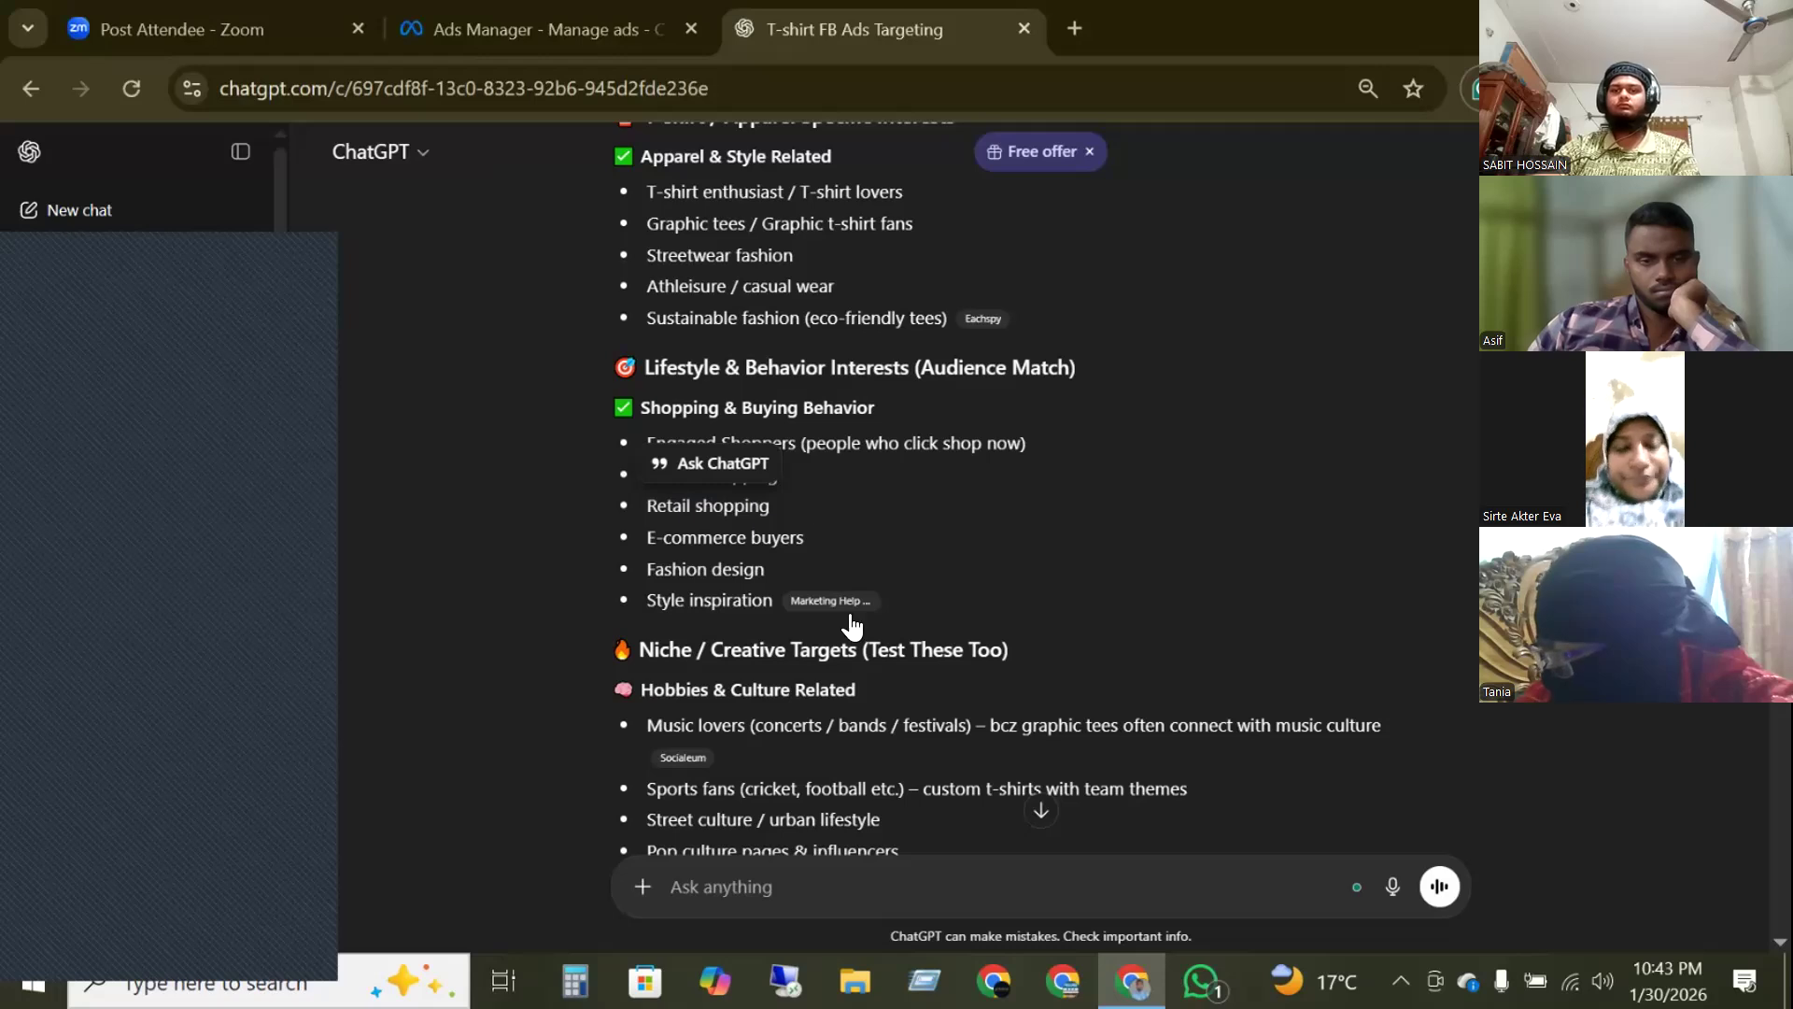
scroll(855, 613, down, 7)
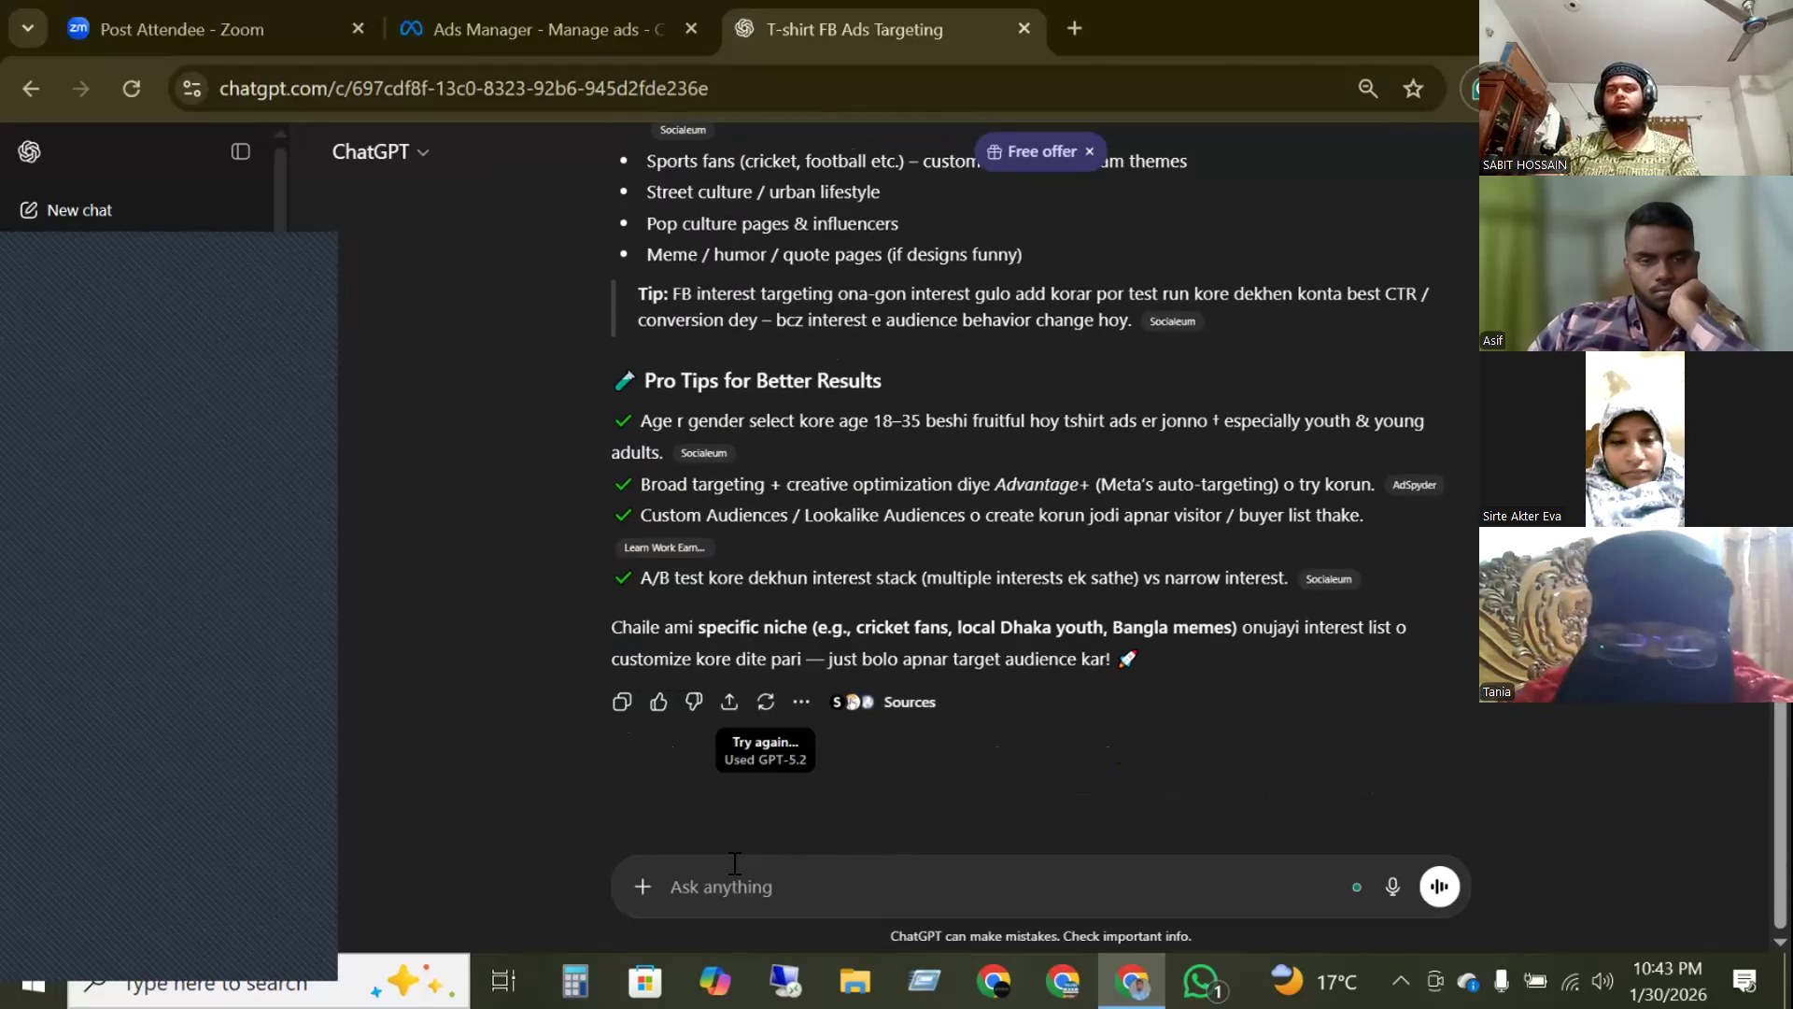
- Ask ChatGPT for footwear interest keywords by submitting the follow-up "footwear er jono daw"
click(734, 863)
text(sh)
key(BackSpace)
key(BackSpace)
text(footwere)
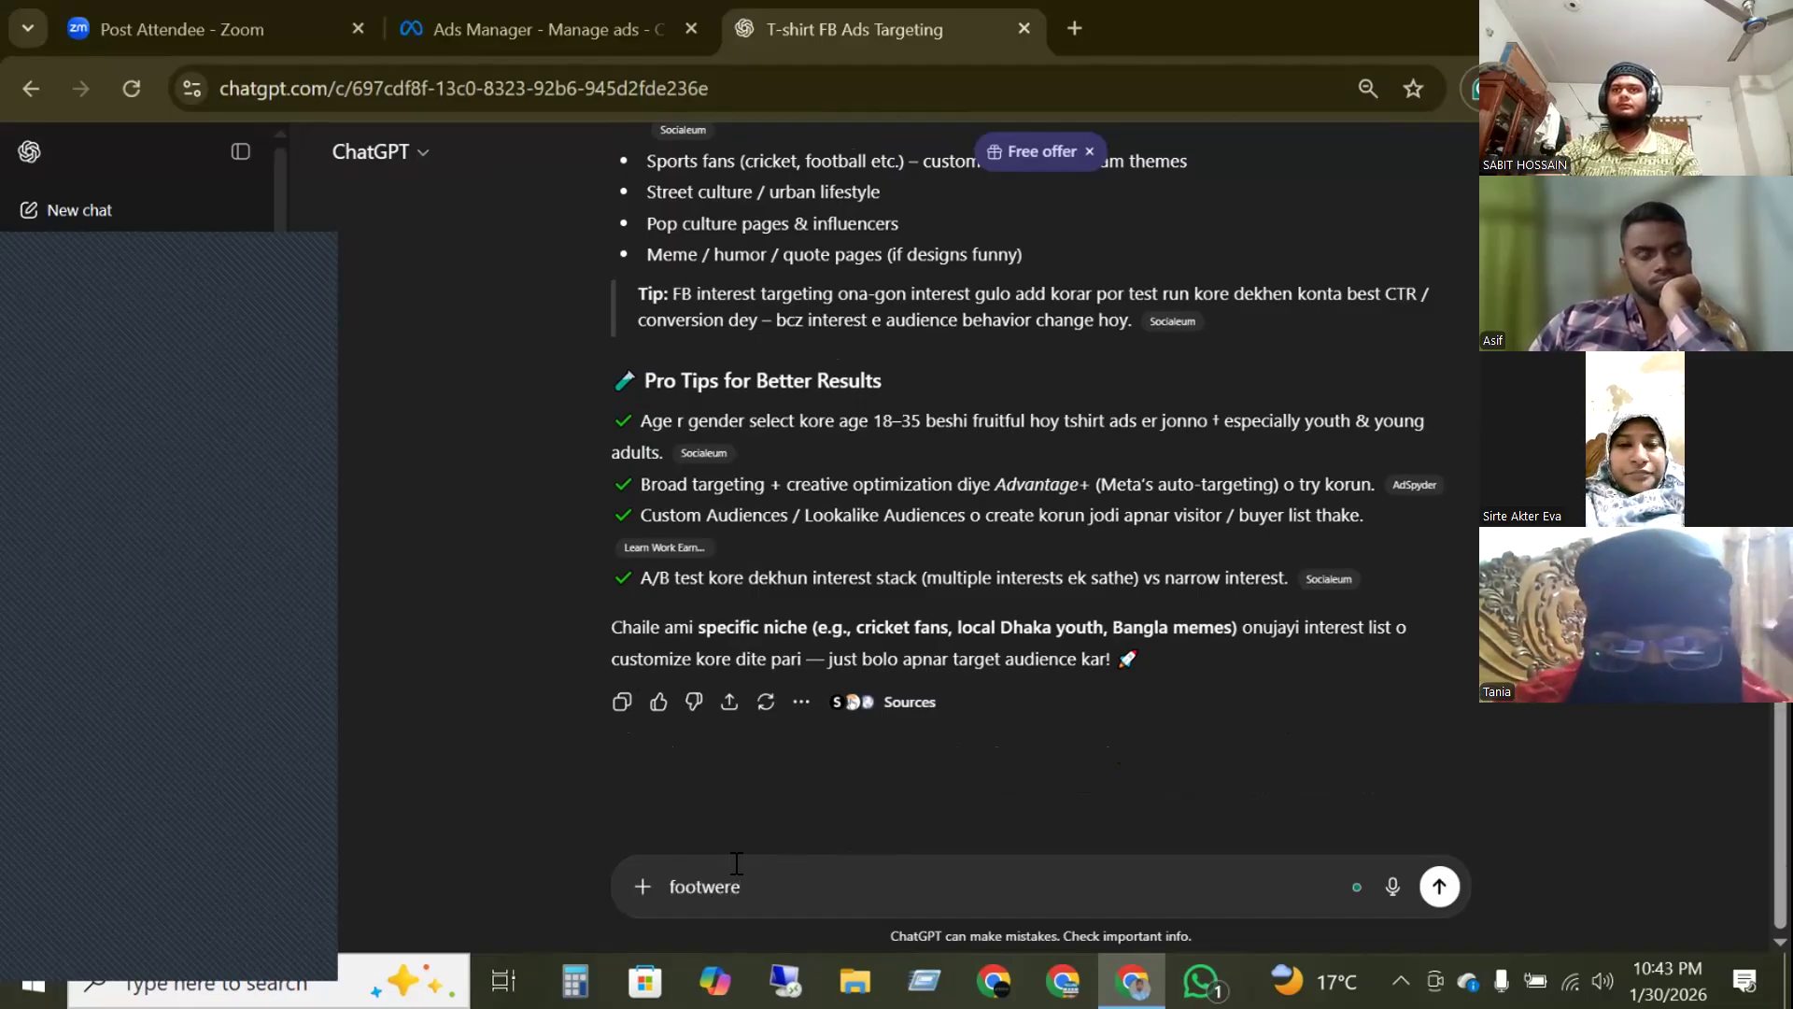
key(BackSpace)
key(BackSpace)
text(ar)
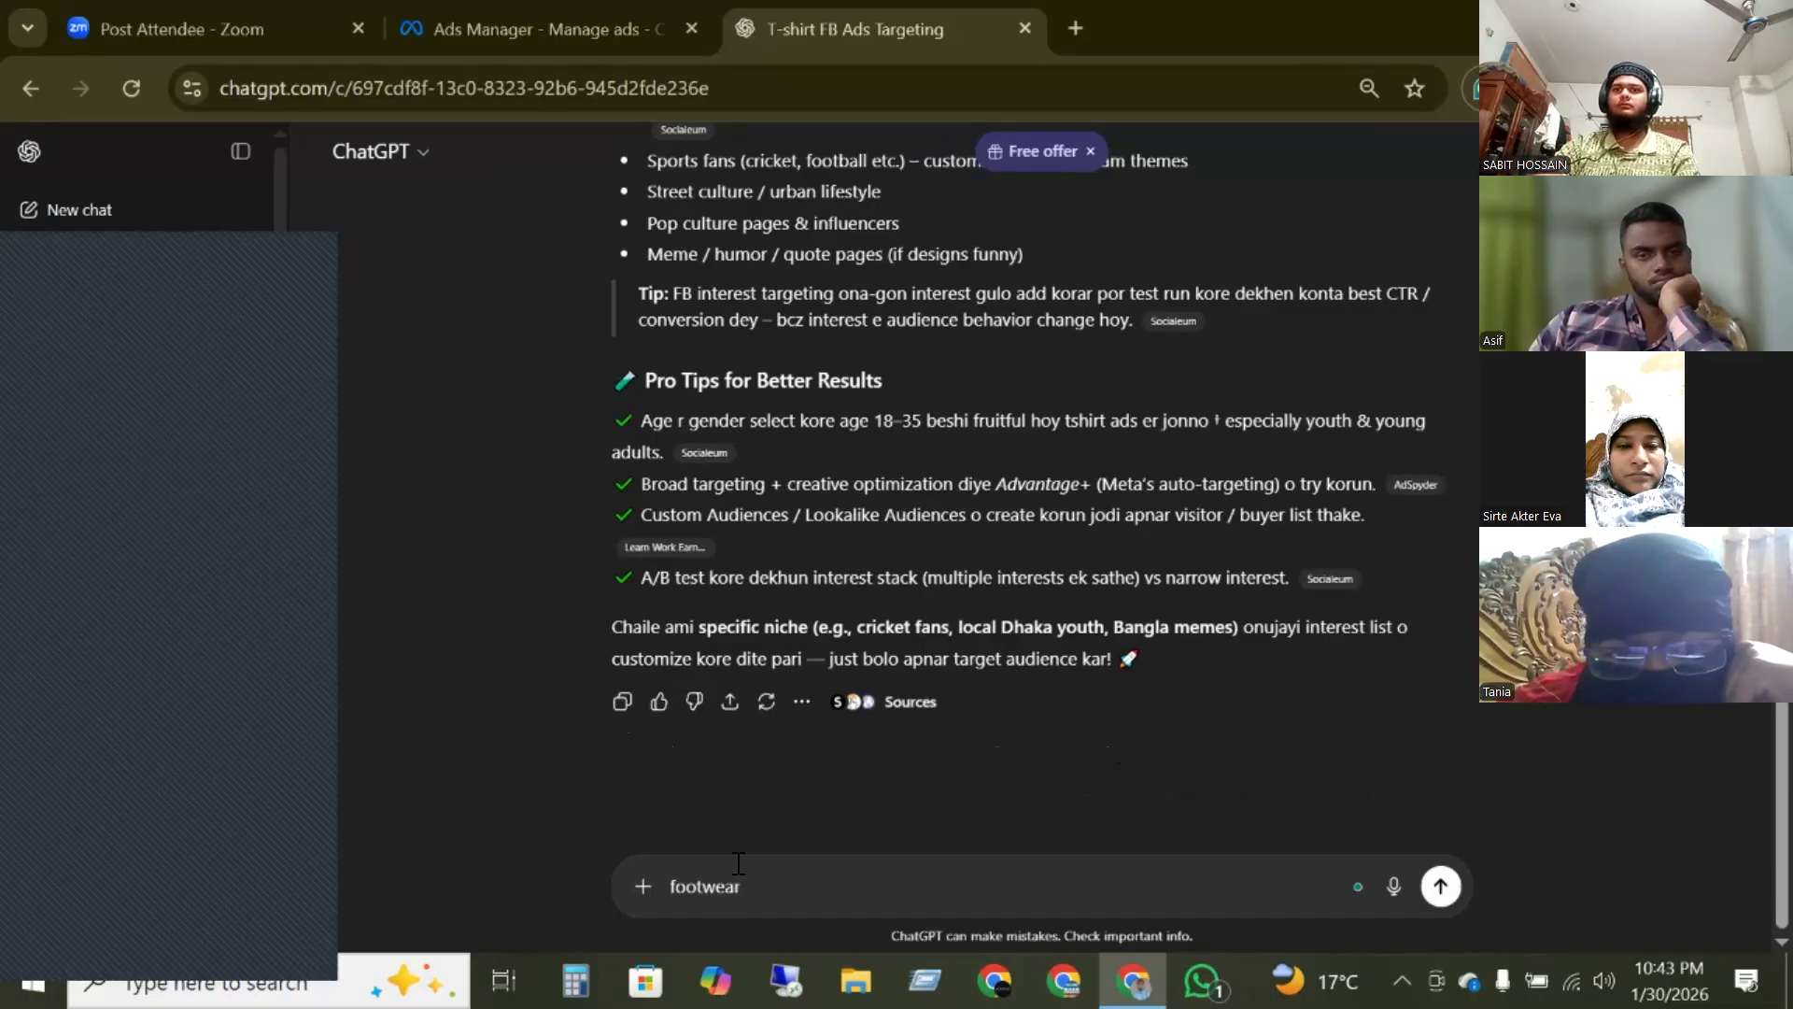
text( er jo)
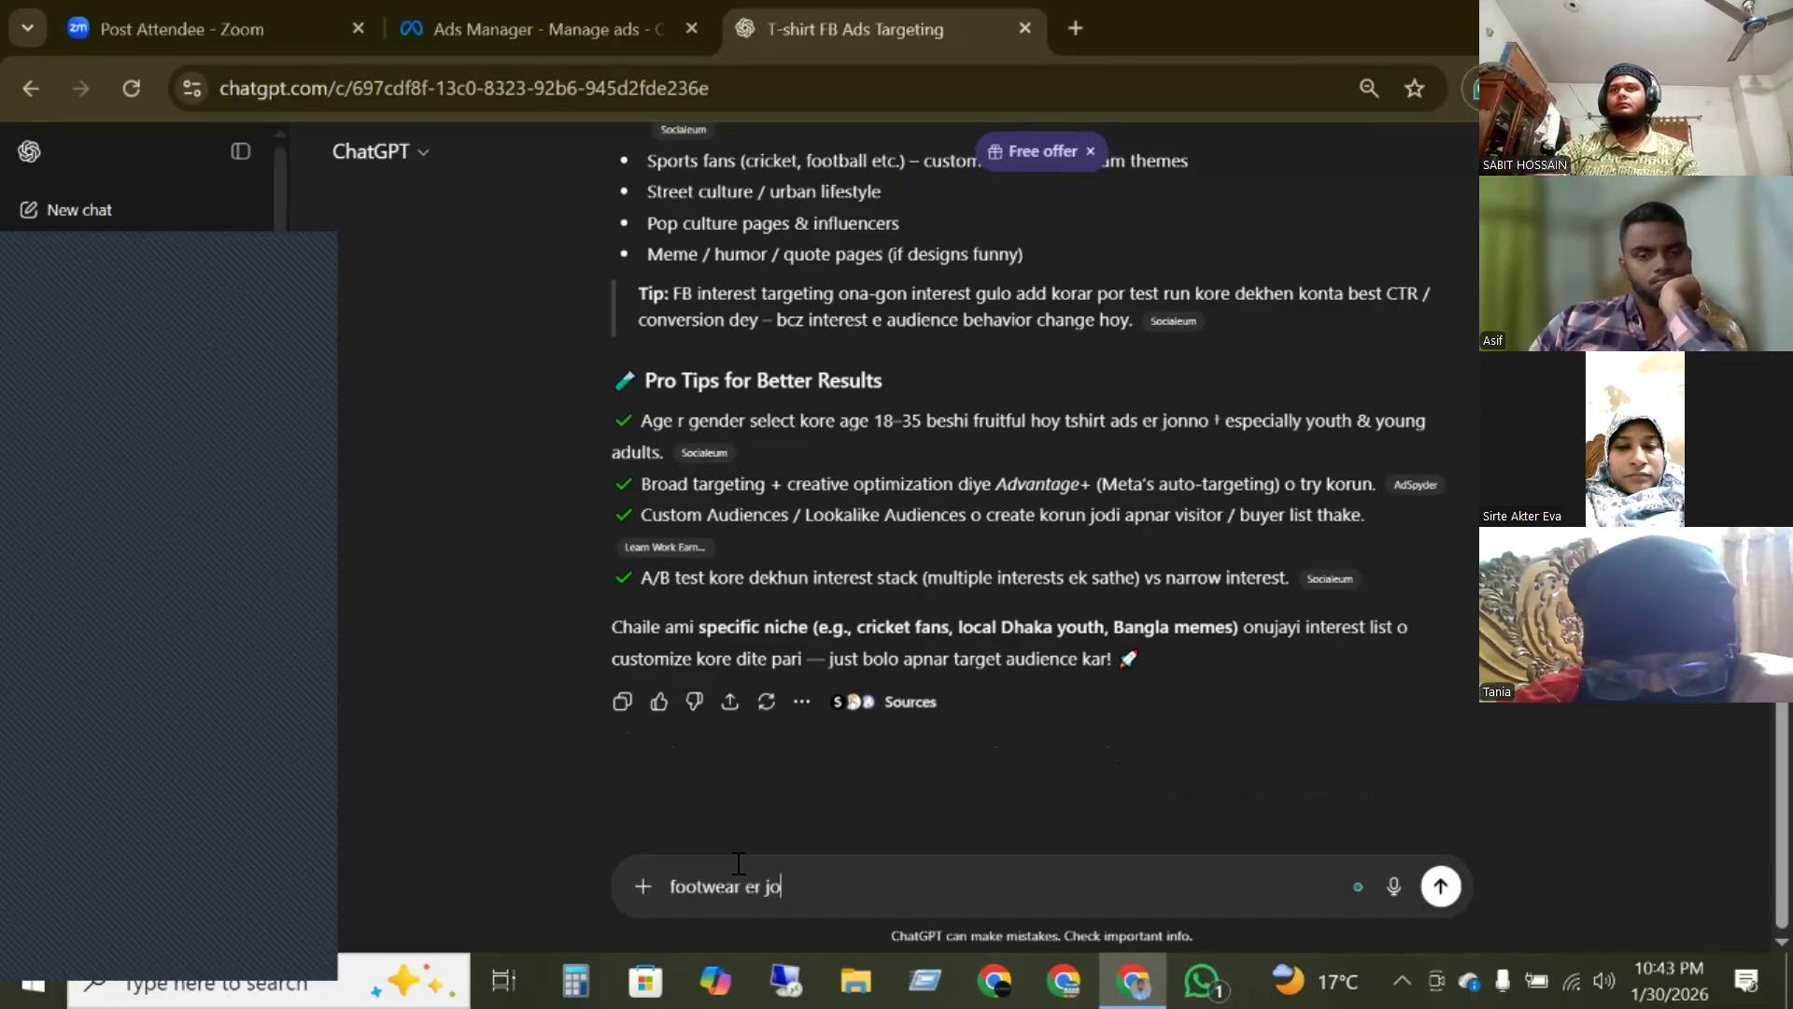
key(Return)
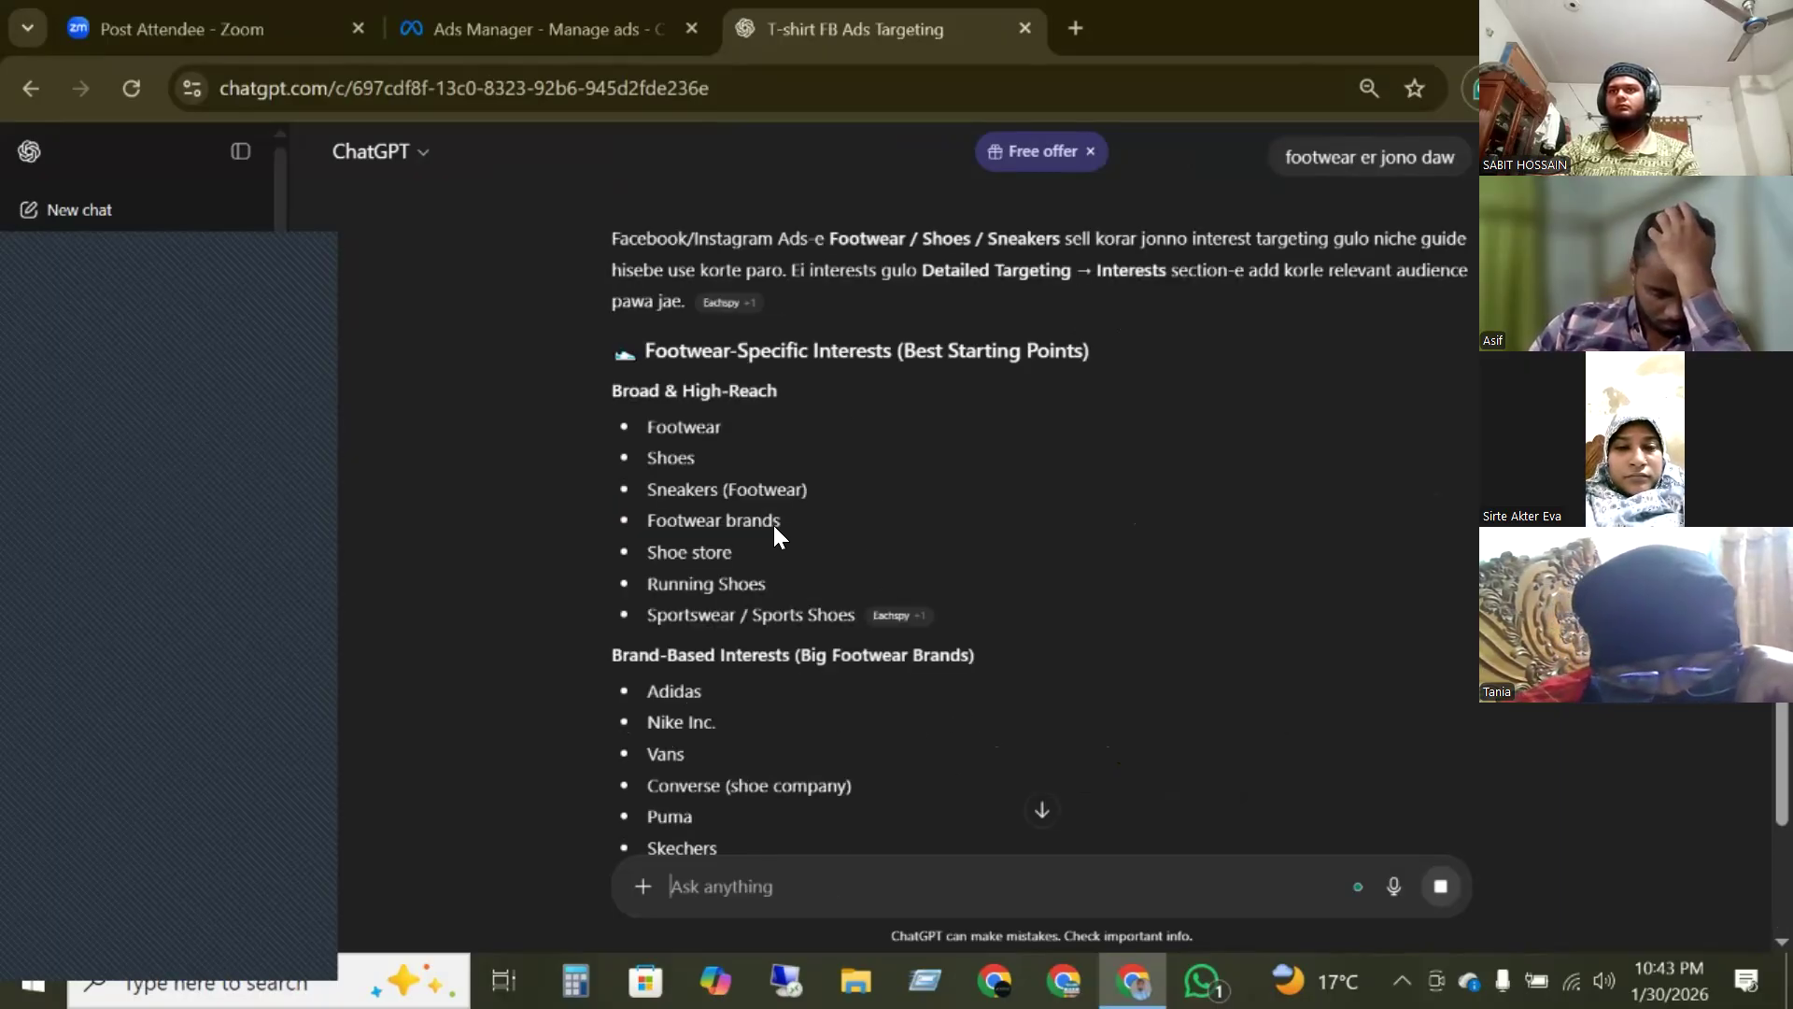
- Look through the footwear interest suggestions and targeting tips, returning to the T-shirt keyword list above
scroll(701, 523, down, 2)
scroll(713, 496, down, 6)
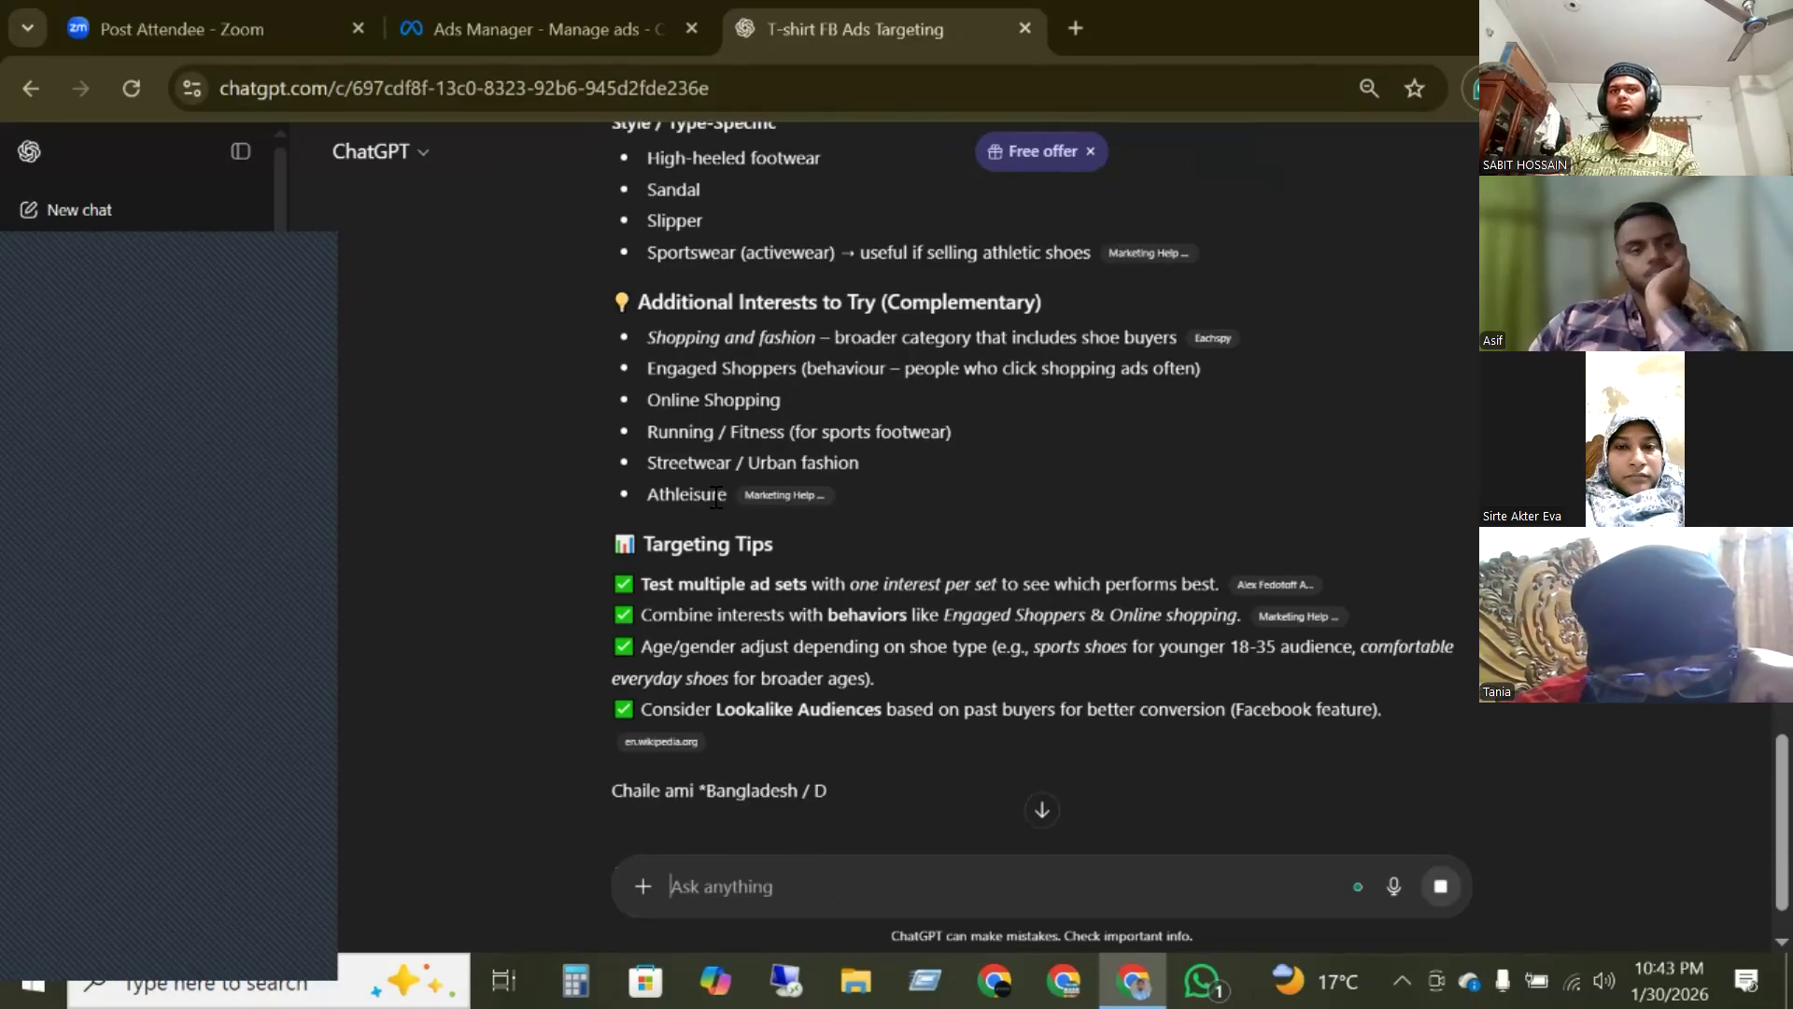
scroll(716, 496, up, 15)
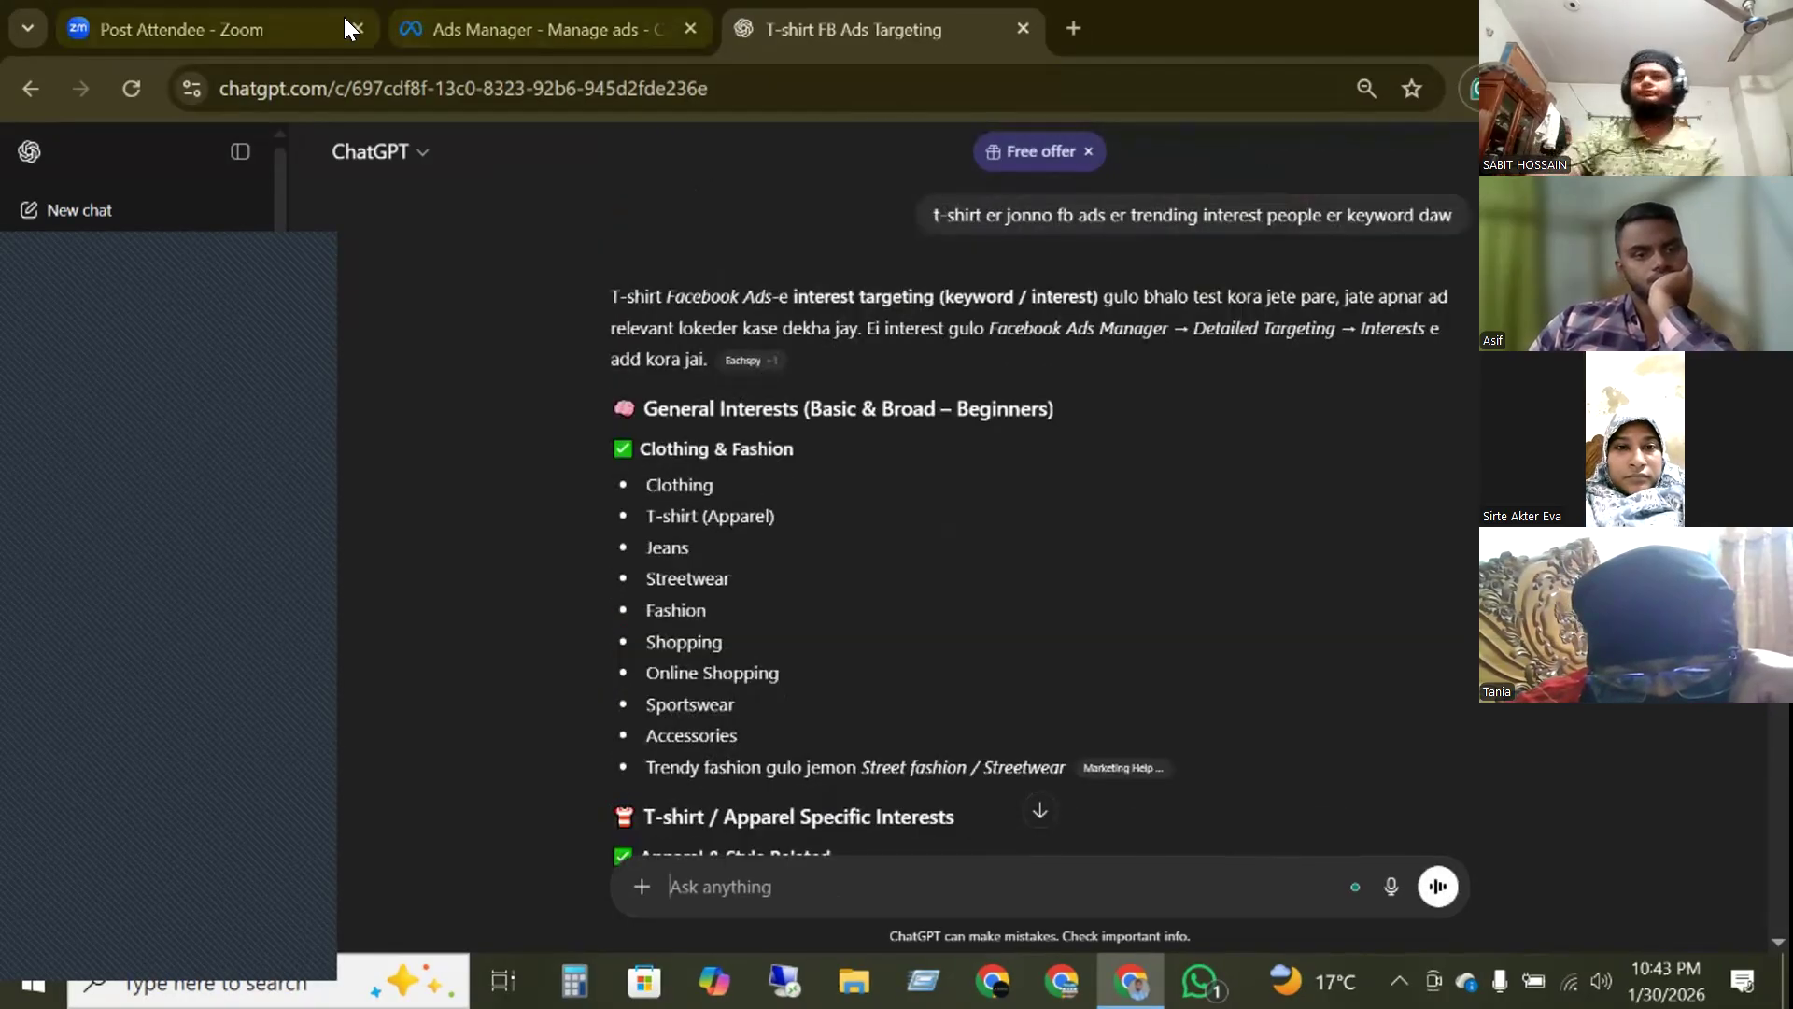
- Switch back to Ads Manager and add the suggested Sneakers (footwear) and Shopping (retail) interests to the detailed targeting
click(467, 28)
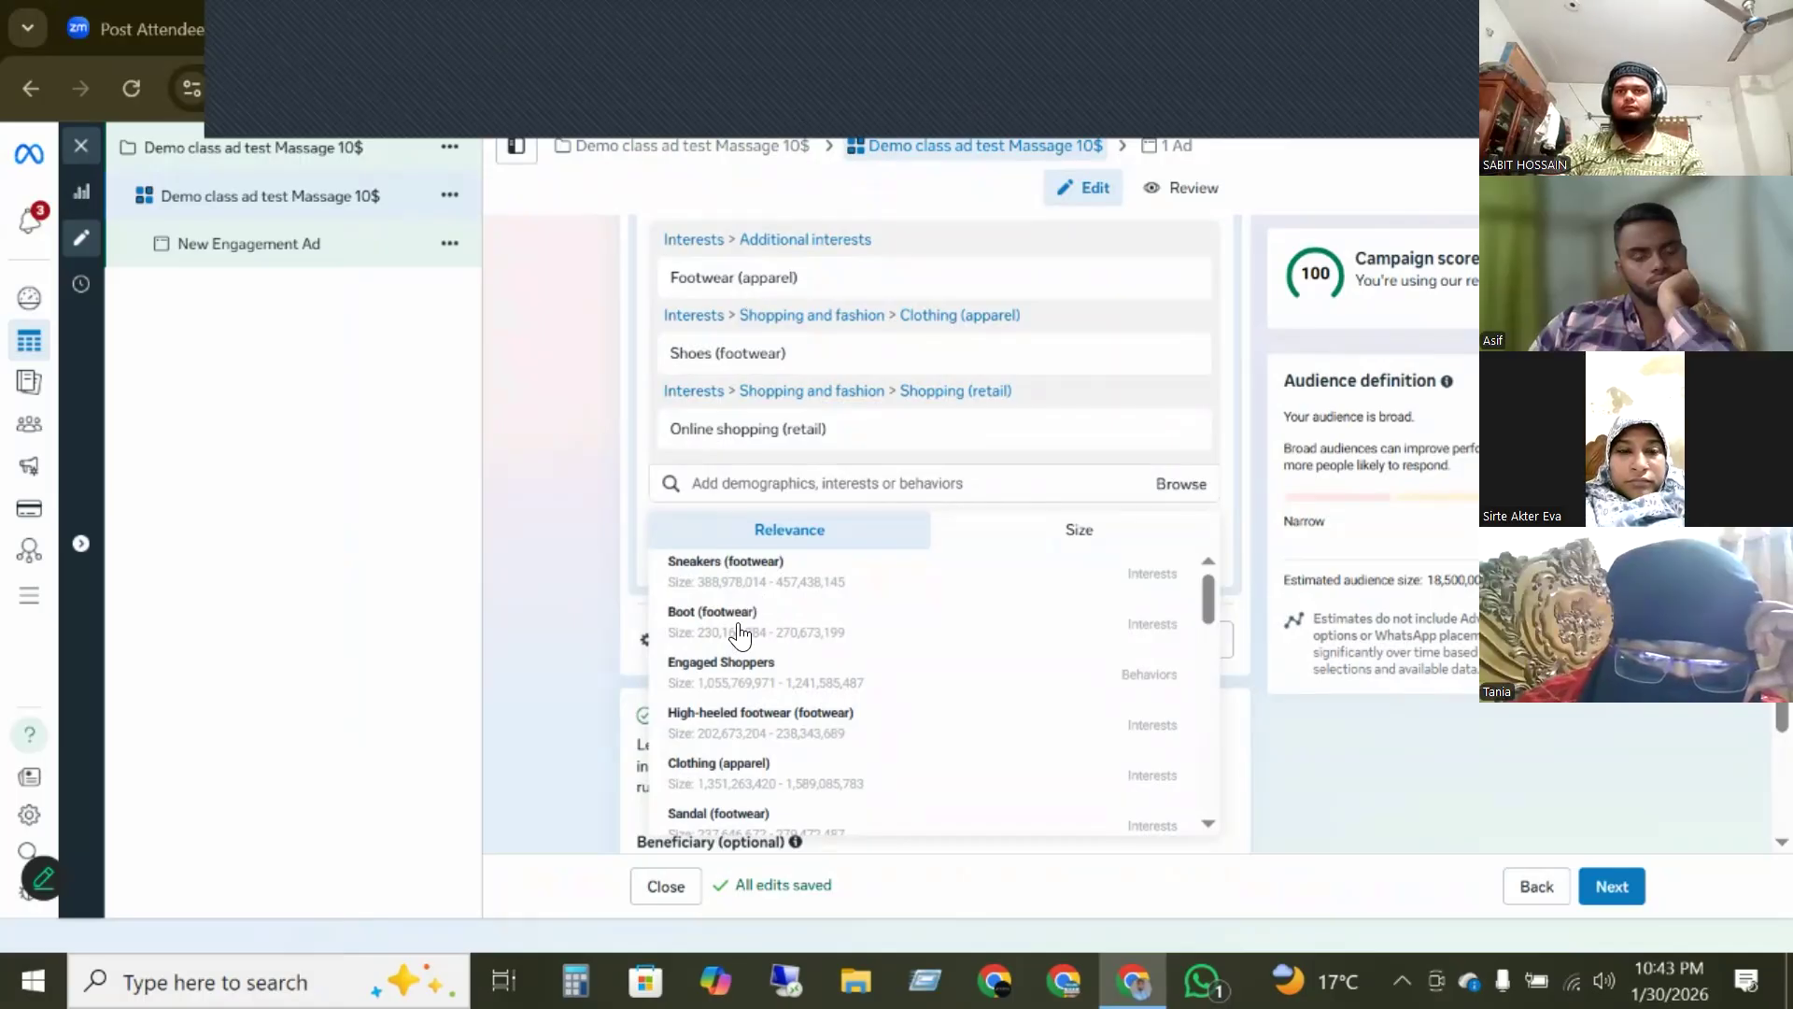
mouse_move(741, 635)
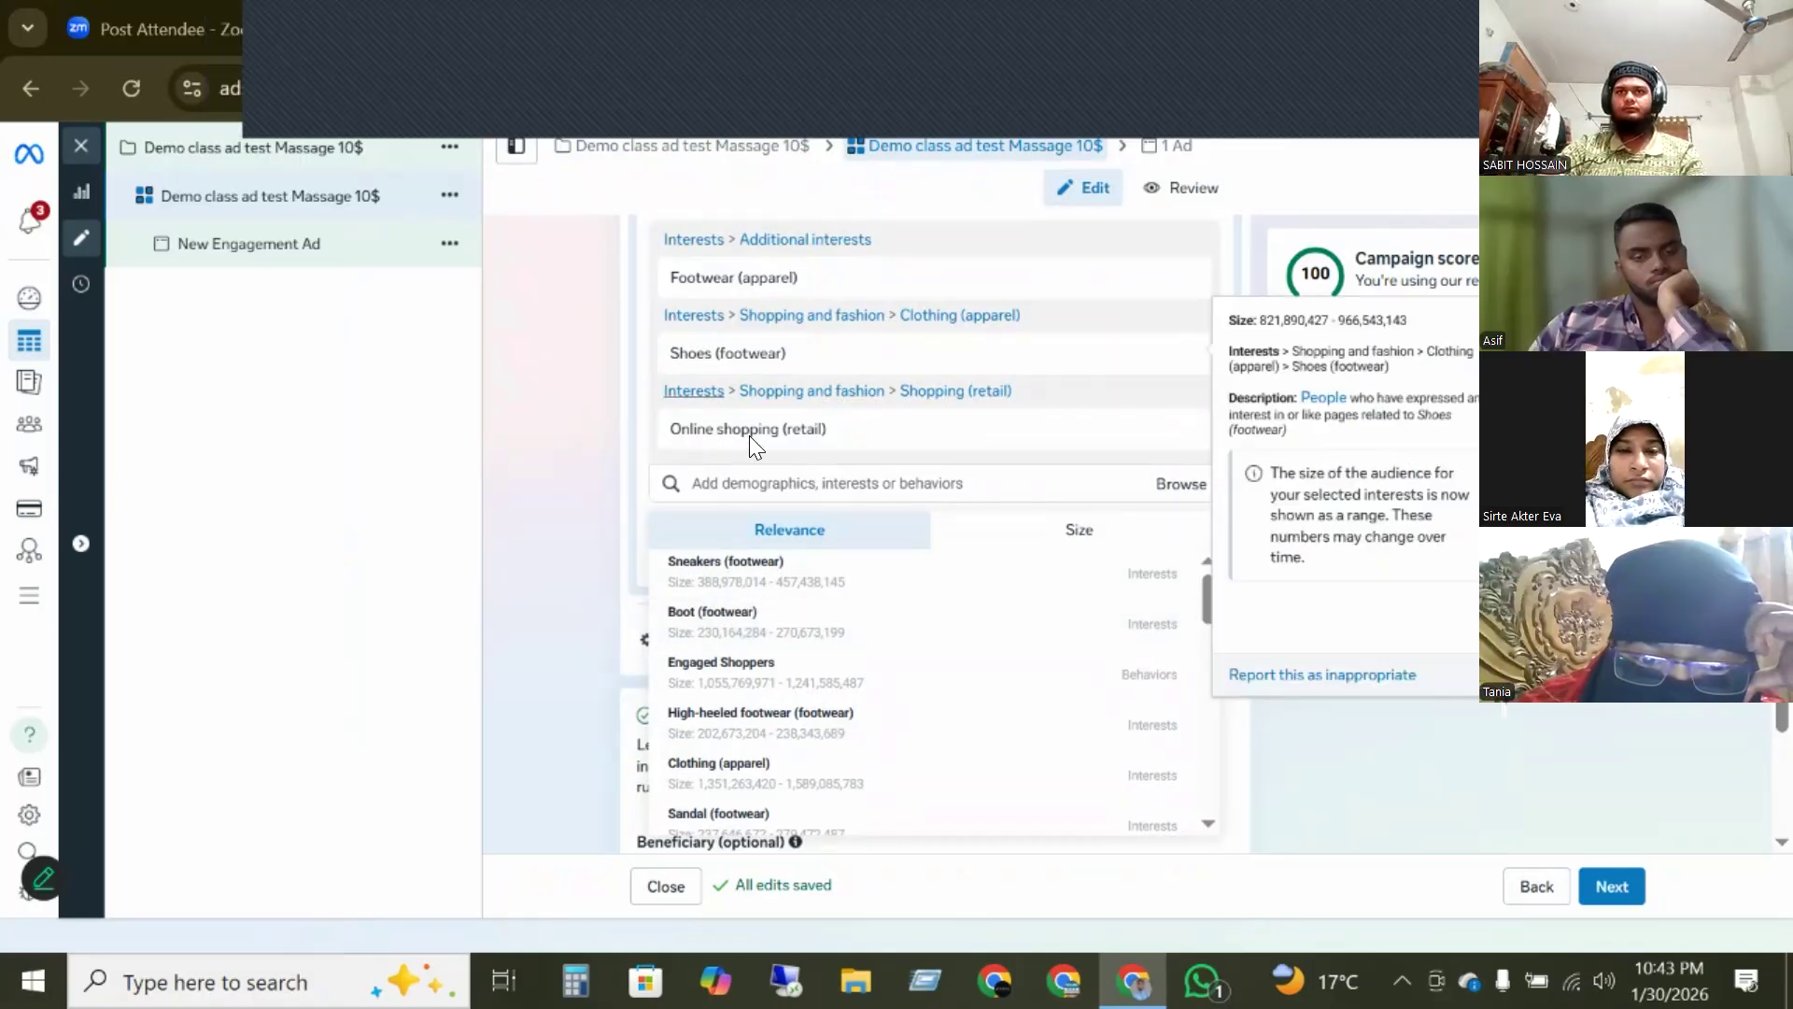
mouse_move(725, 581)
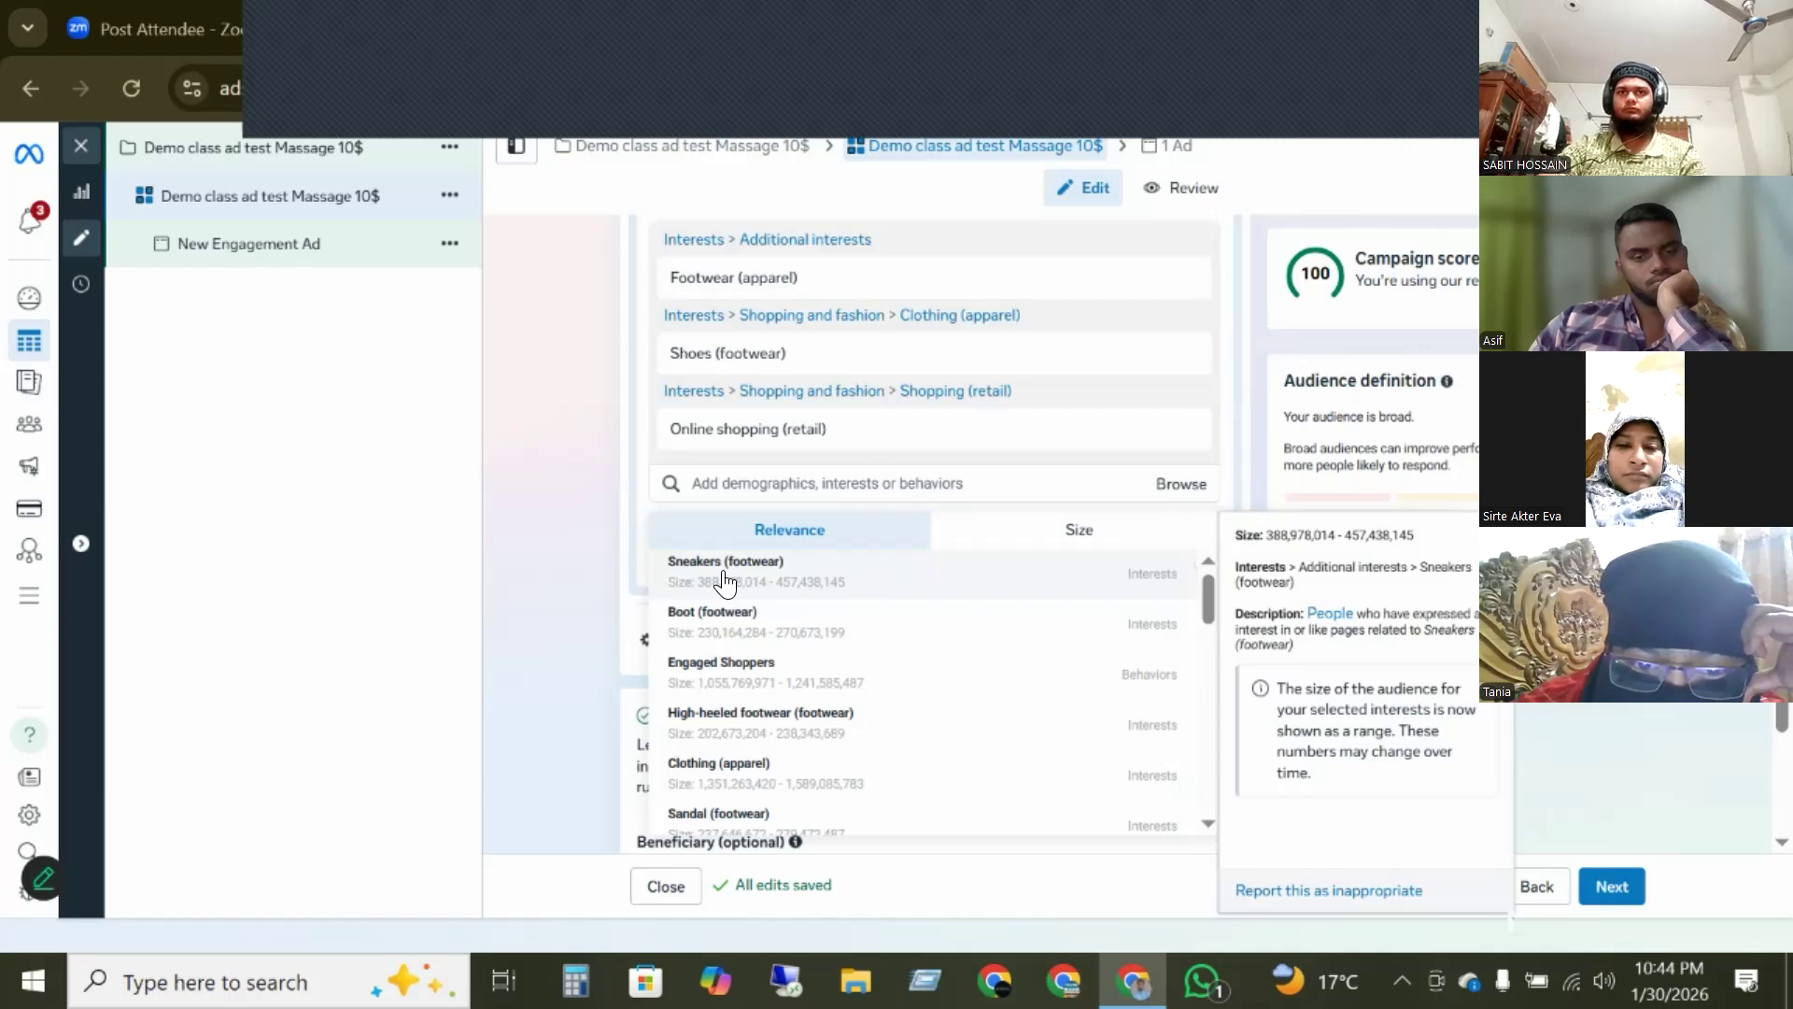
click(725, 581)
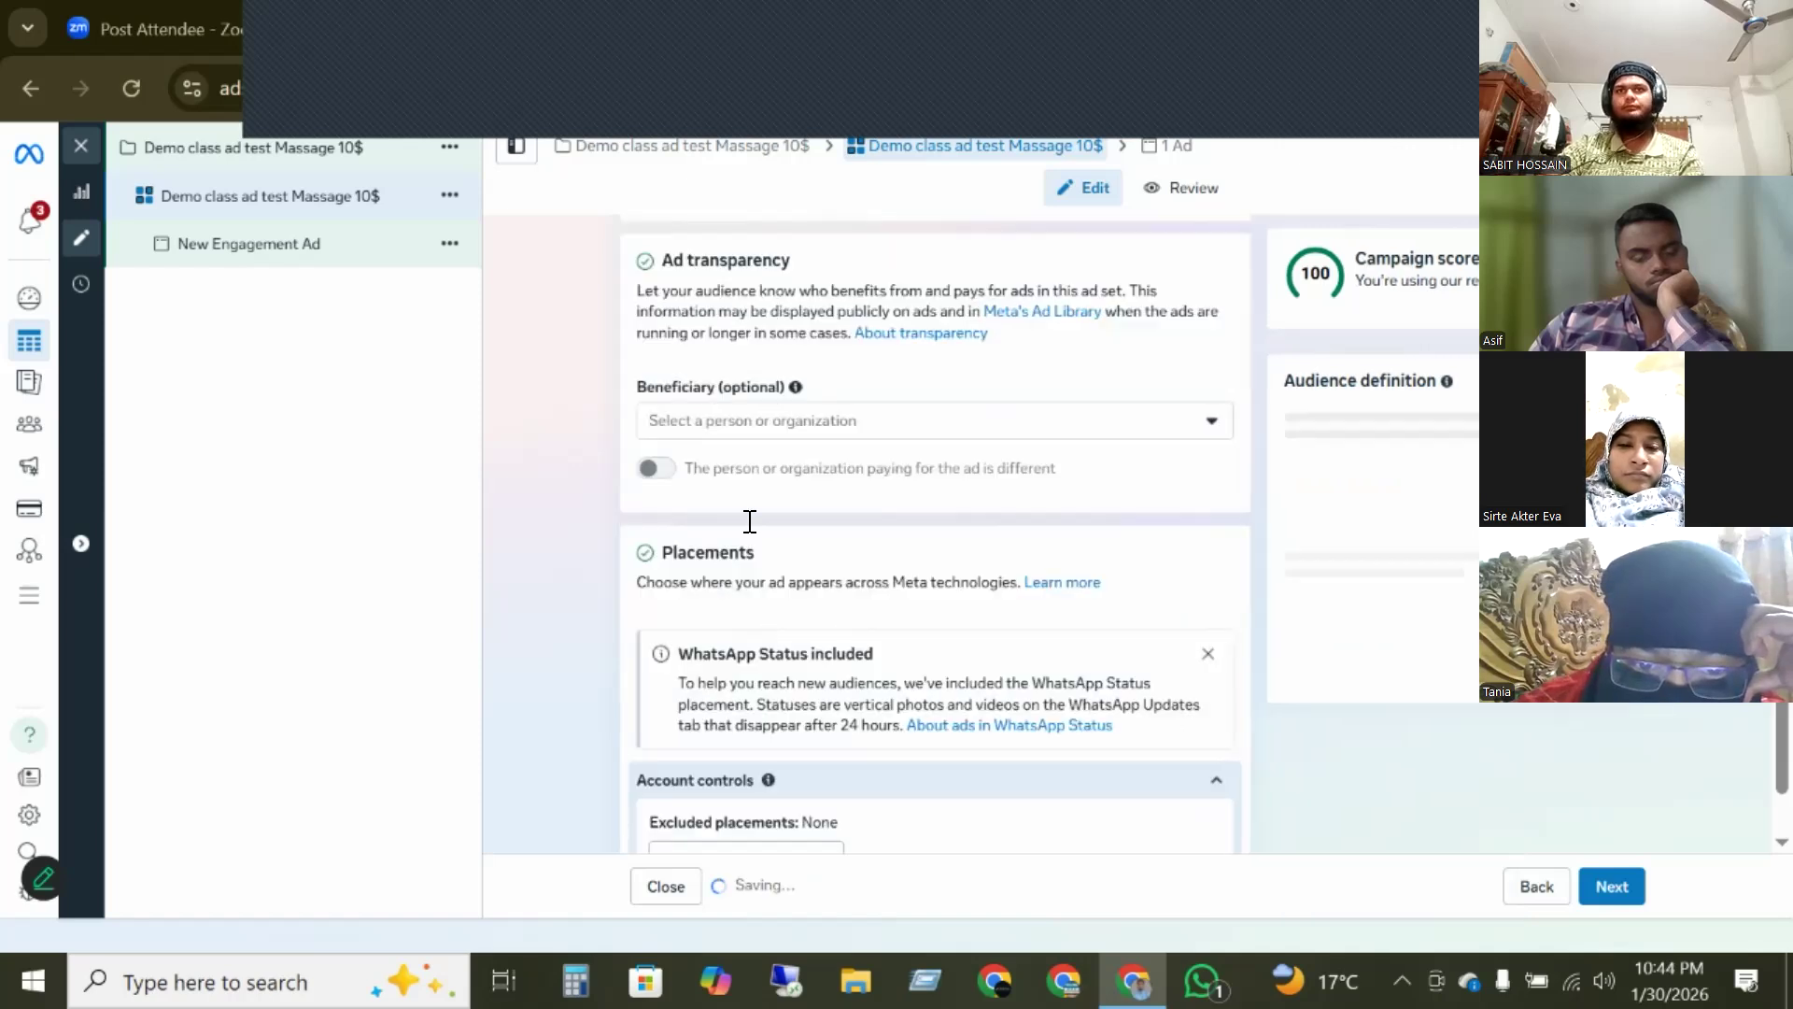
mouse_move(747, 724)
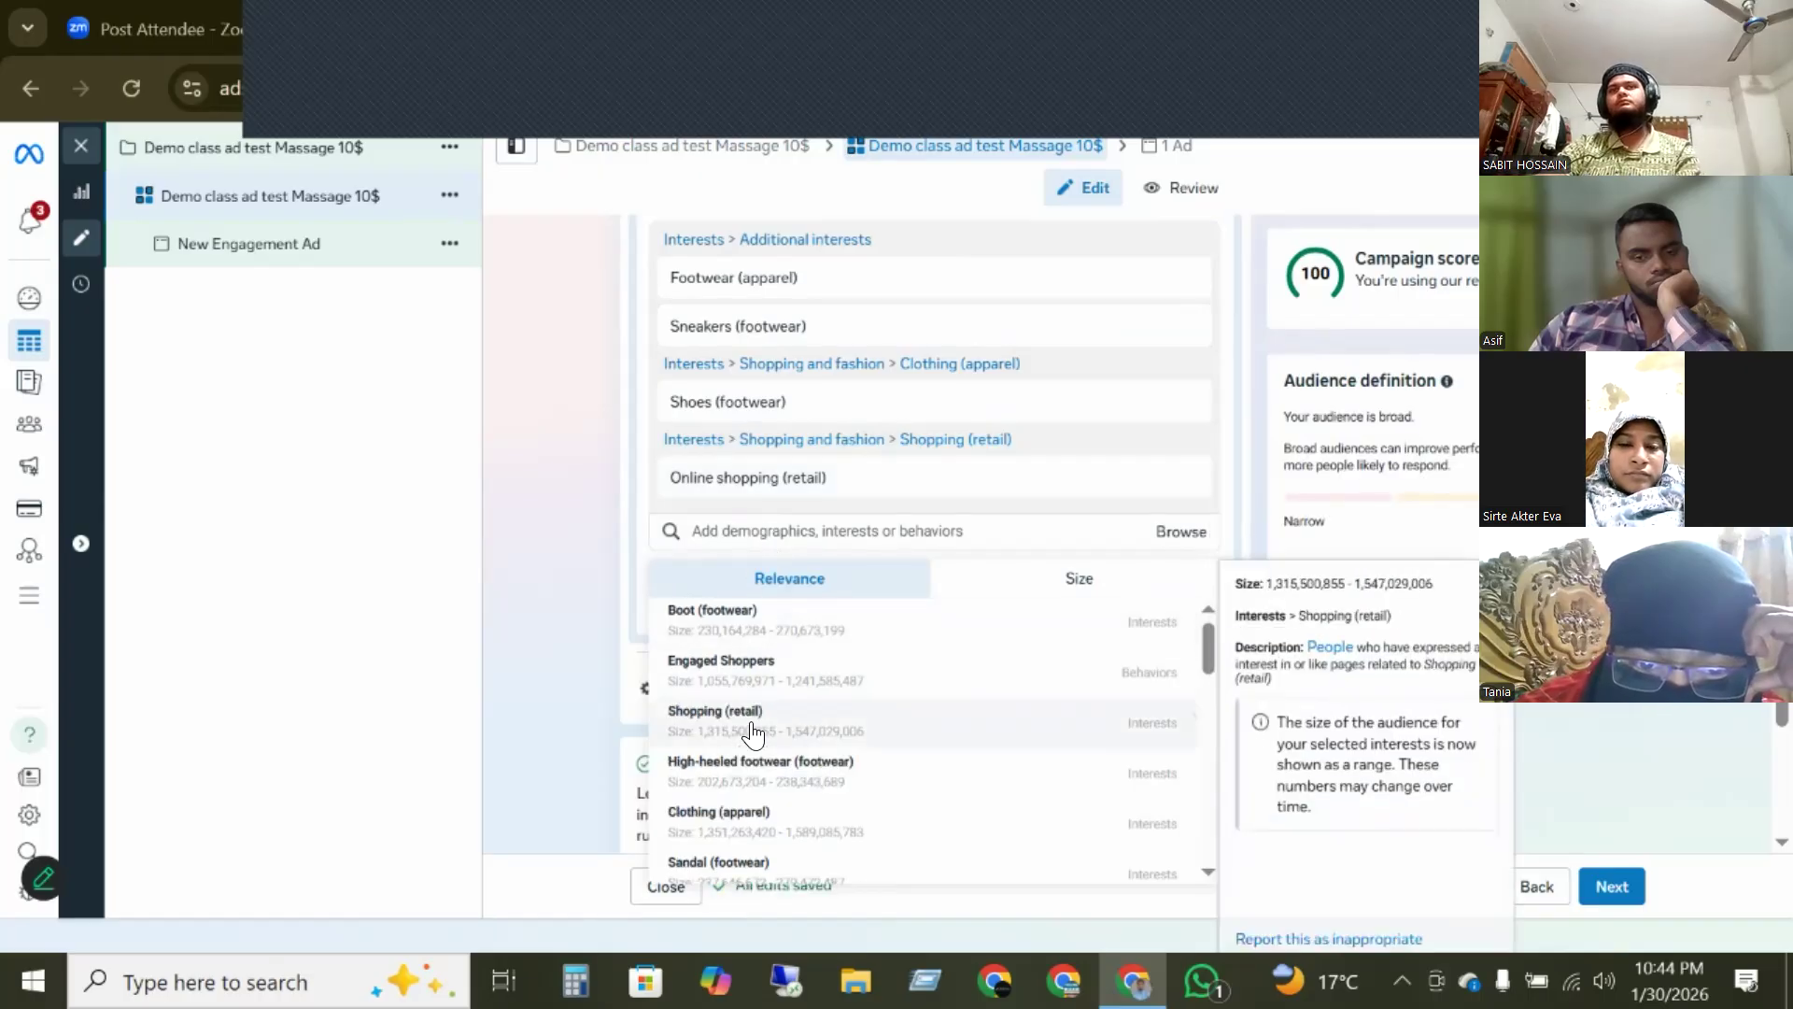
click(747, 724)
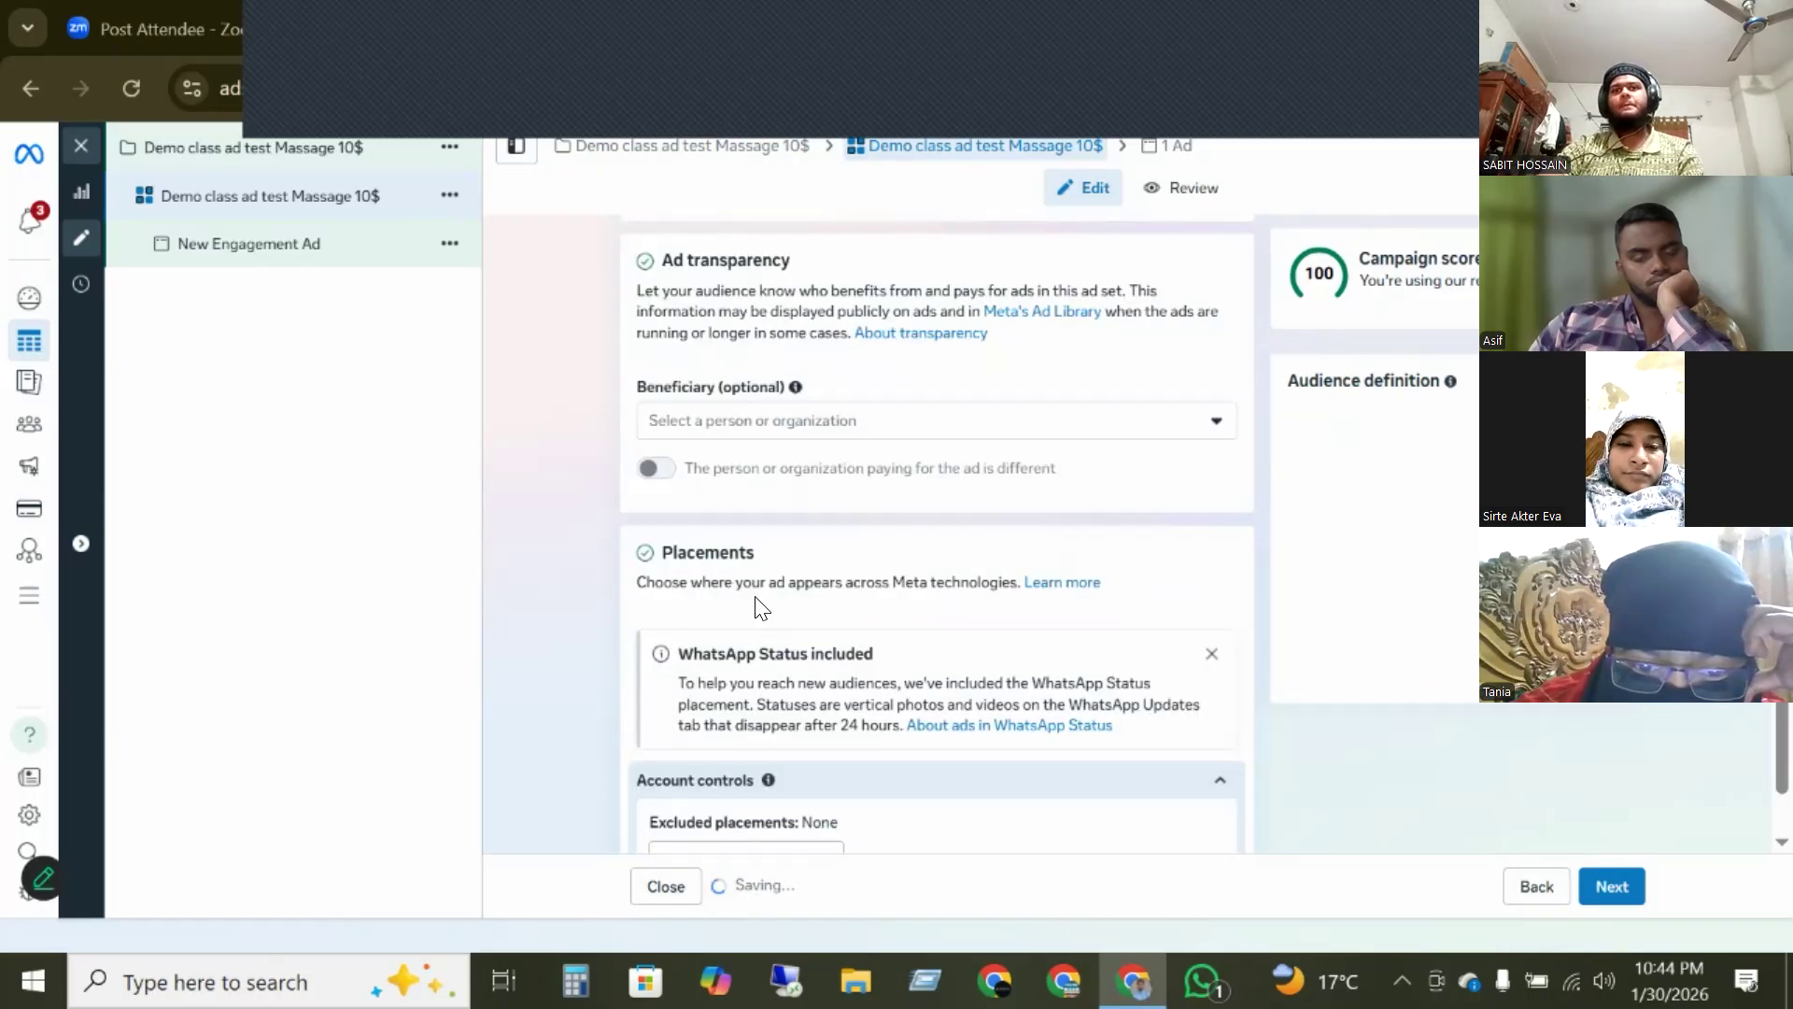
- Search the detailed targeting for "student" and add the Student (education) interest
click(753, 530)
text(student)
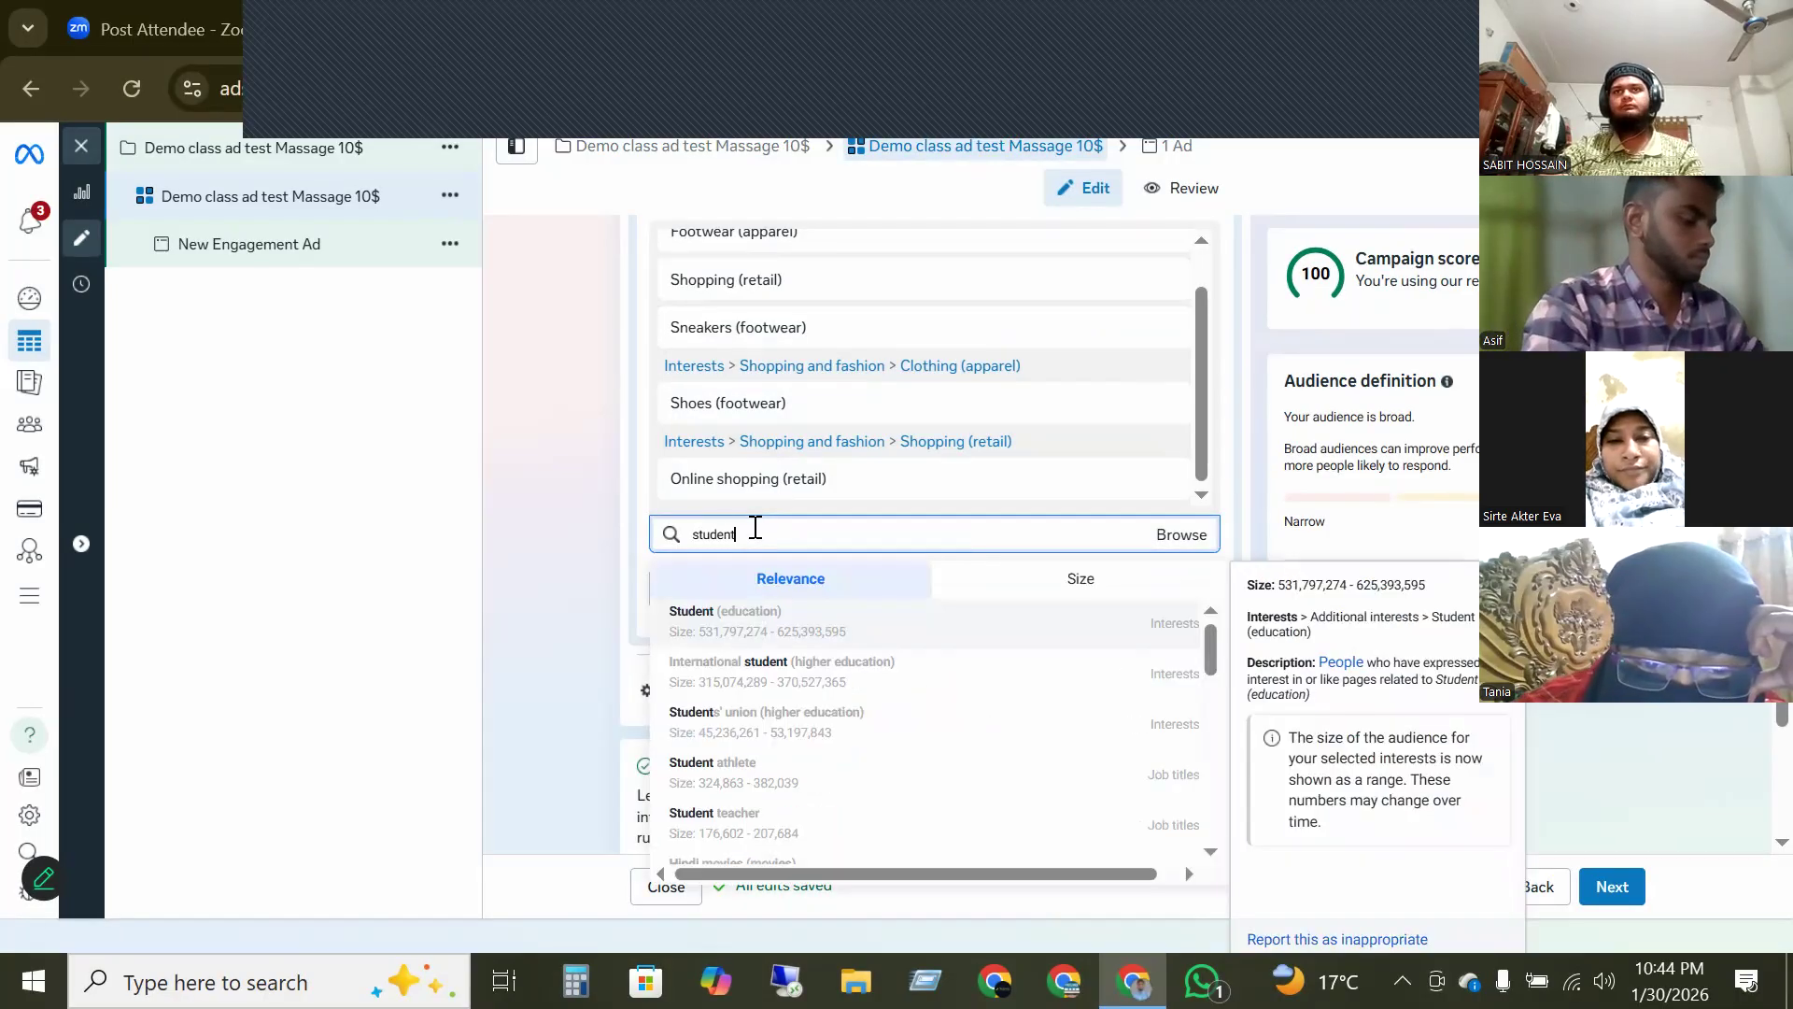
click(749, 637)
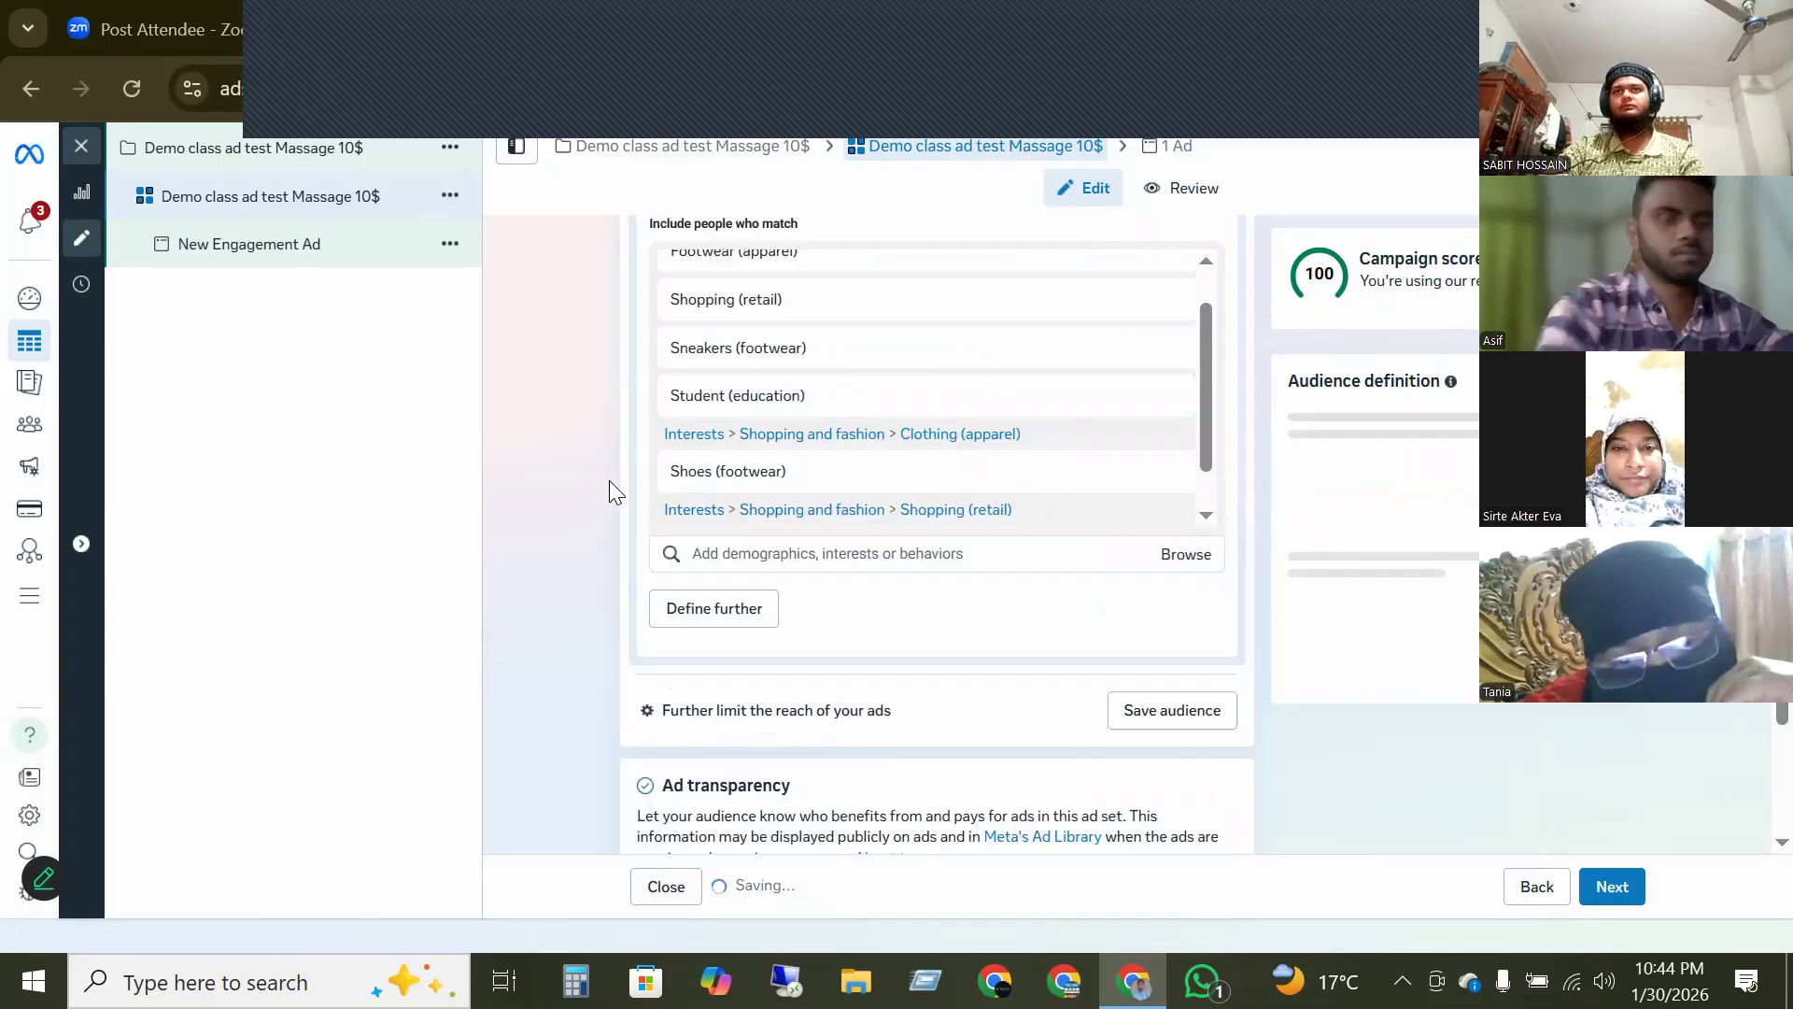
- Search the detailed targeting for "doctor" and add the Doctor job title
scroll(820, 434, down, 3)
scroll(820, 434, up, 3)
click(780, 529)
text(doctor)
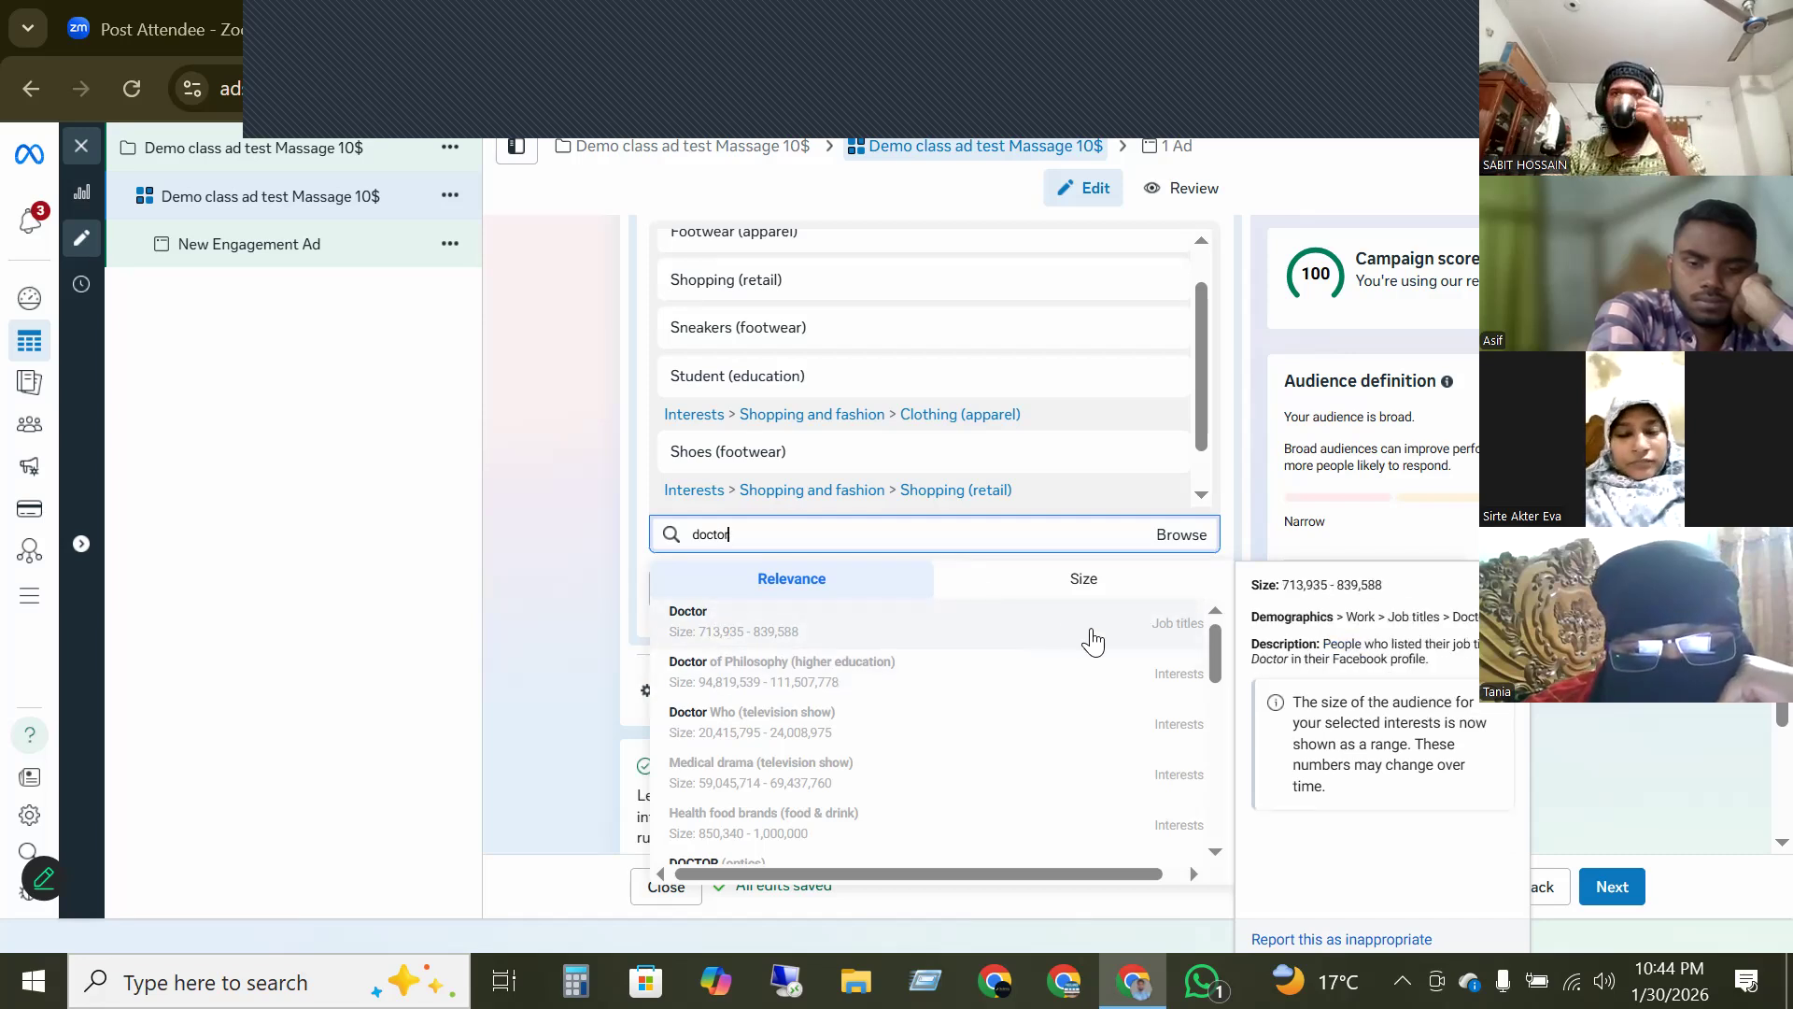
click(869, 617)
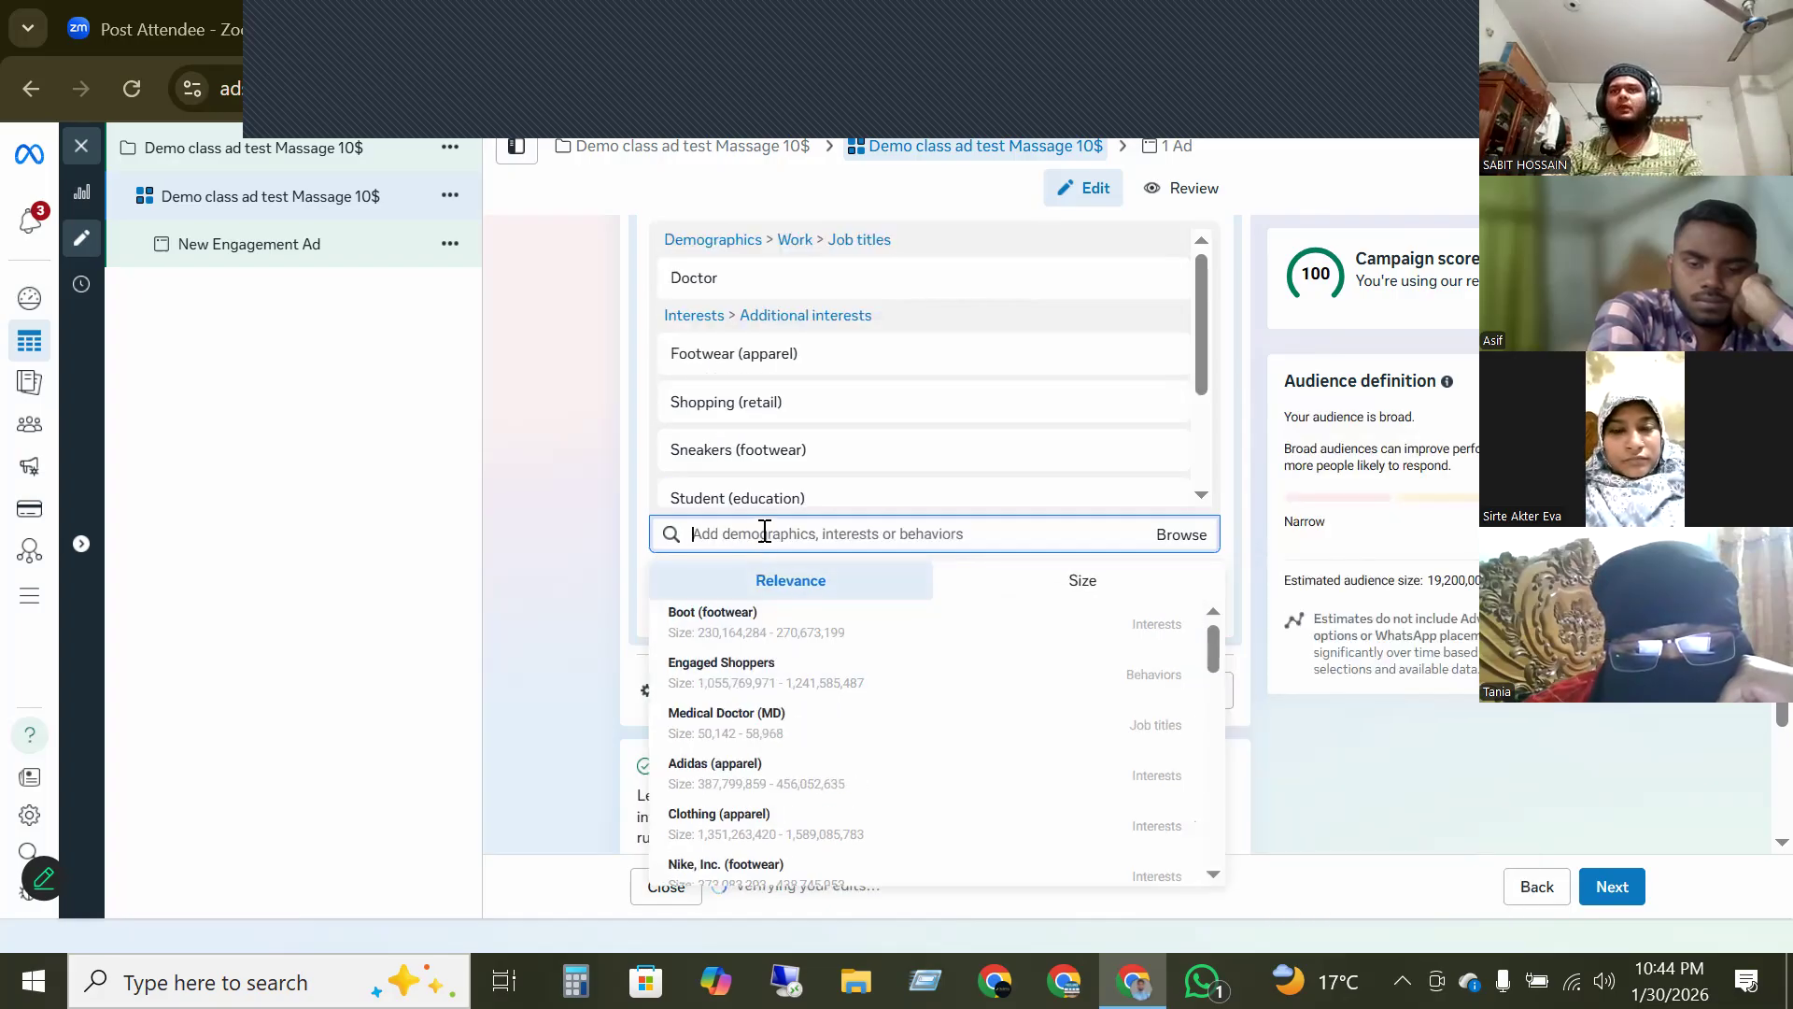
- Search the detailed targeting for "freelancer" and add the Freelancer job title
text(freelancer)
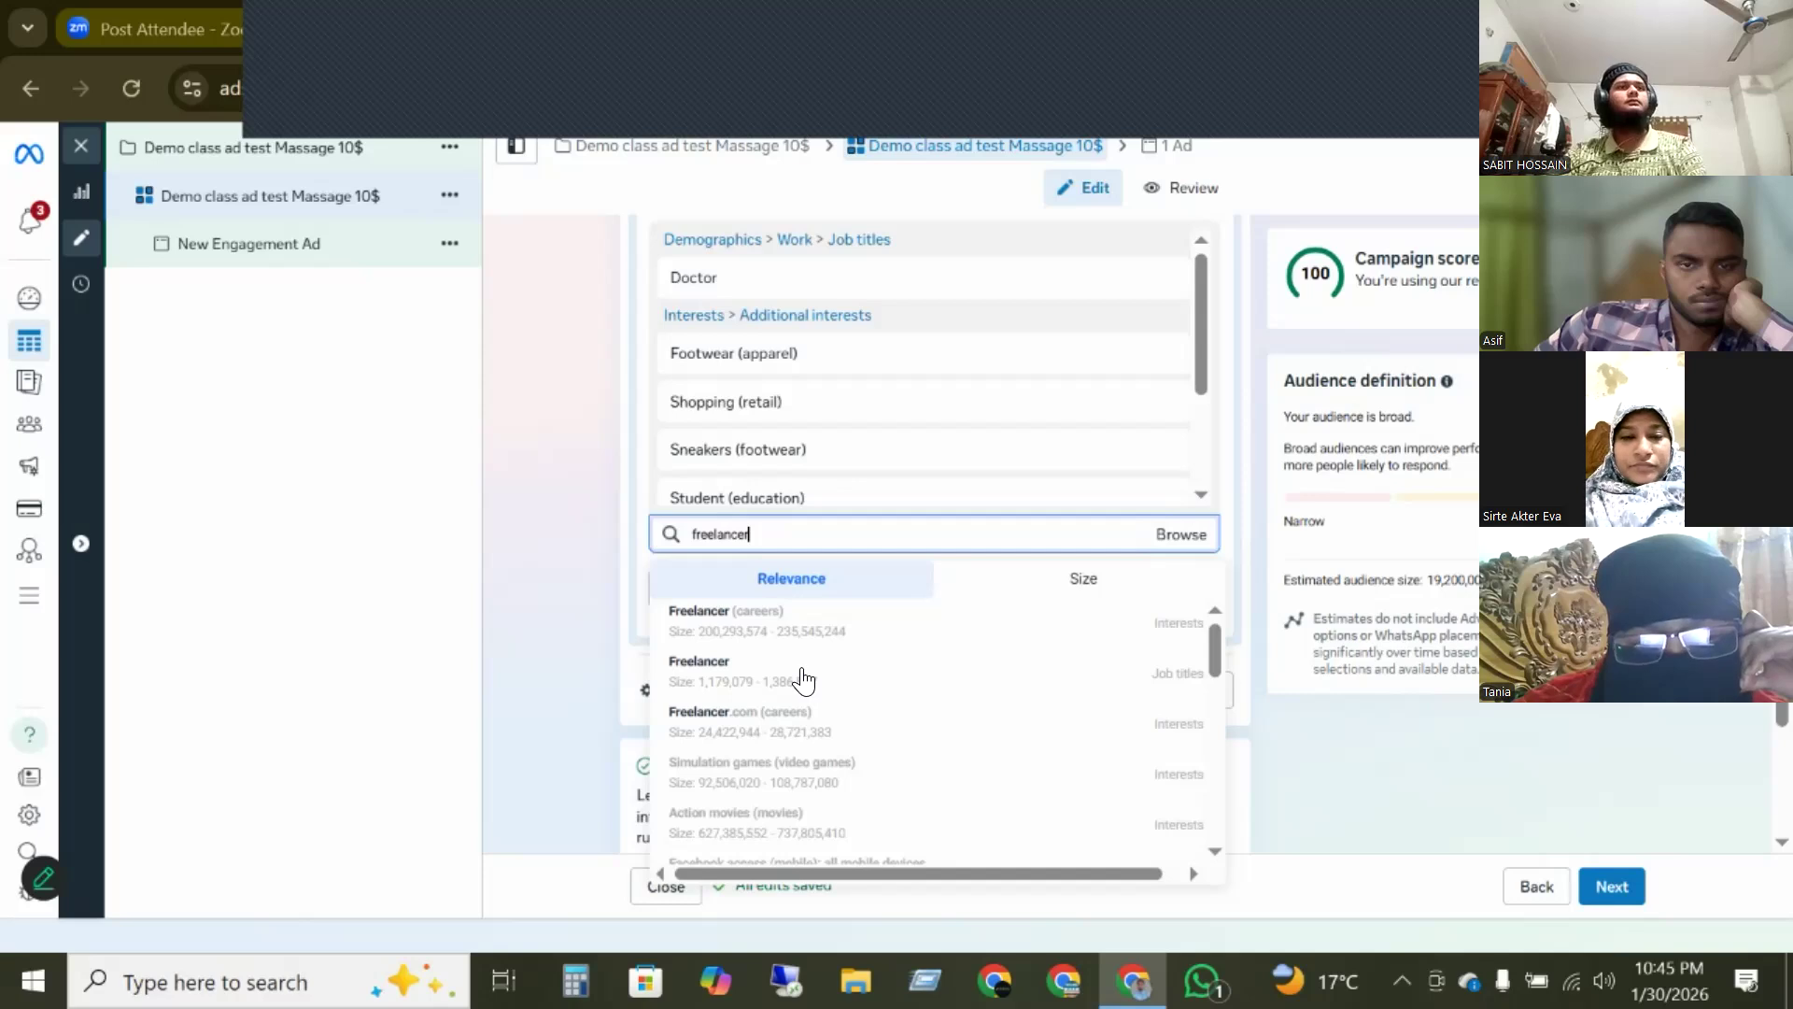
scroll(805, 675, down, 1)
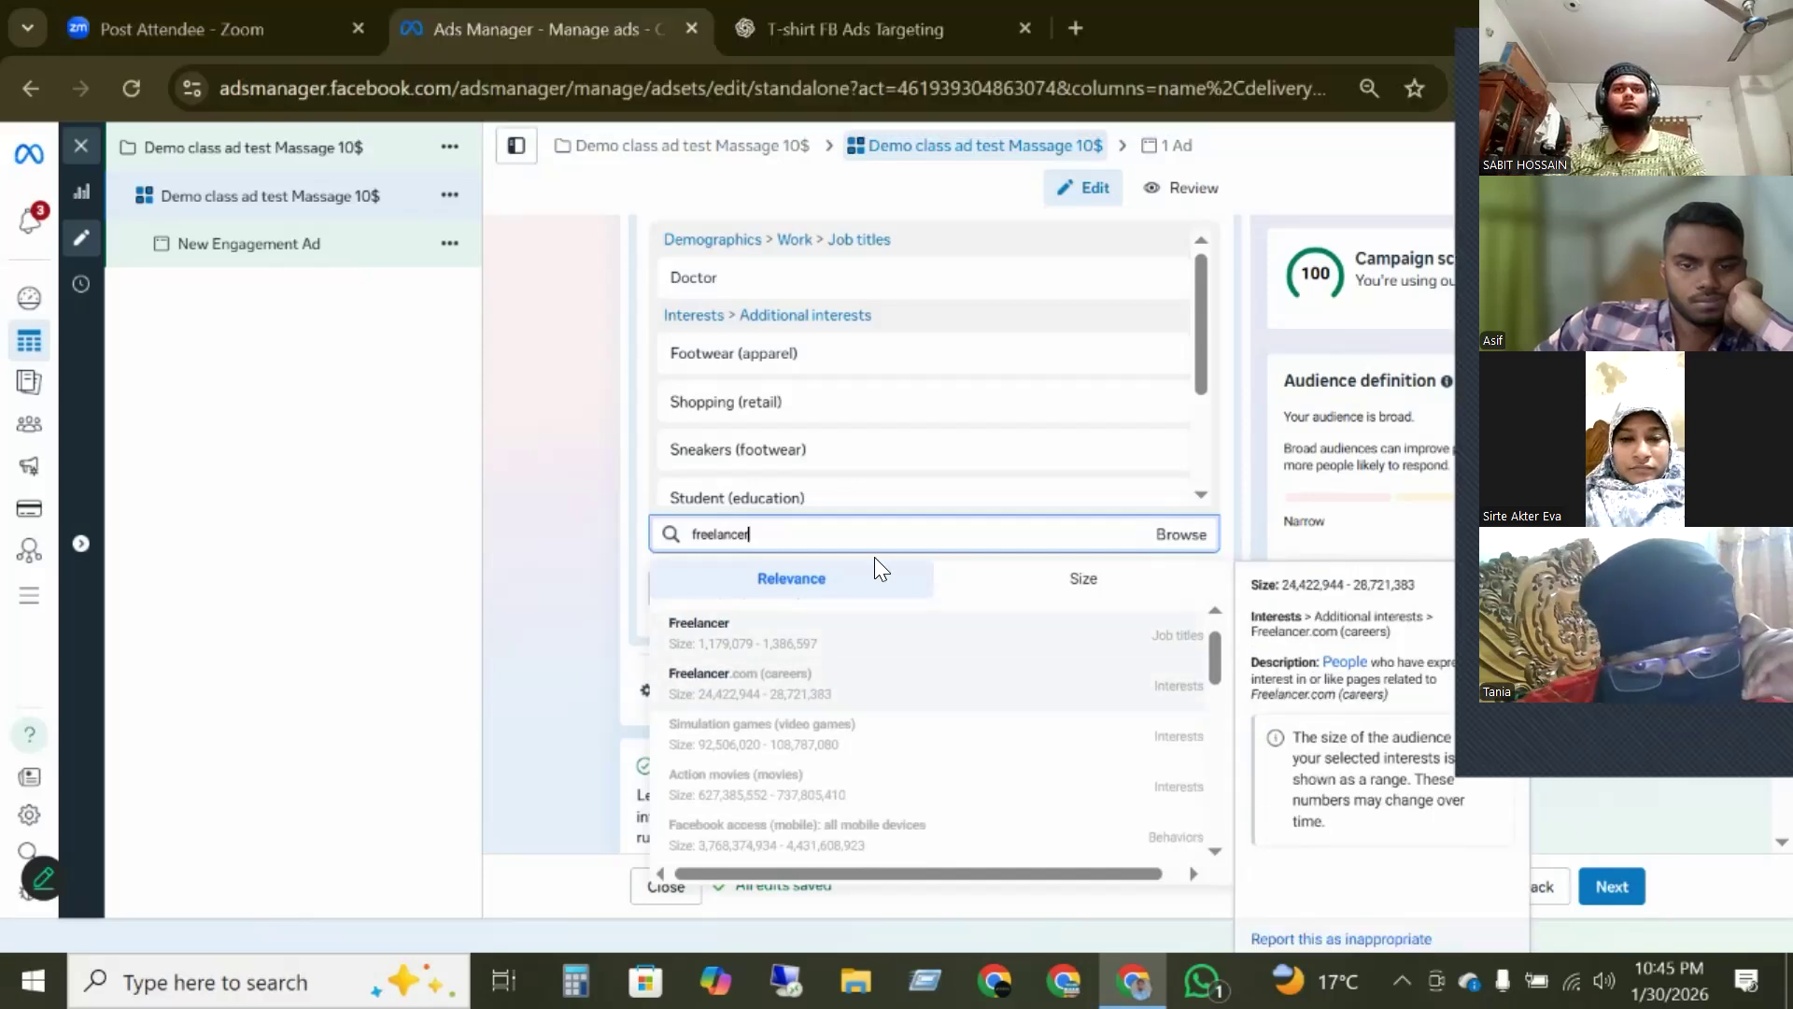
click(796, 622)
- Open the Languages setting and review the ad set's audience suggestions, ad transparency and placement sections
scroll(954, 545, up, 4)
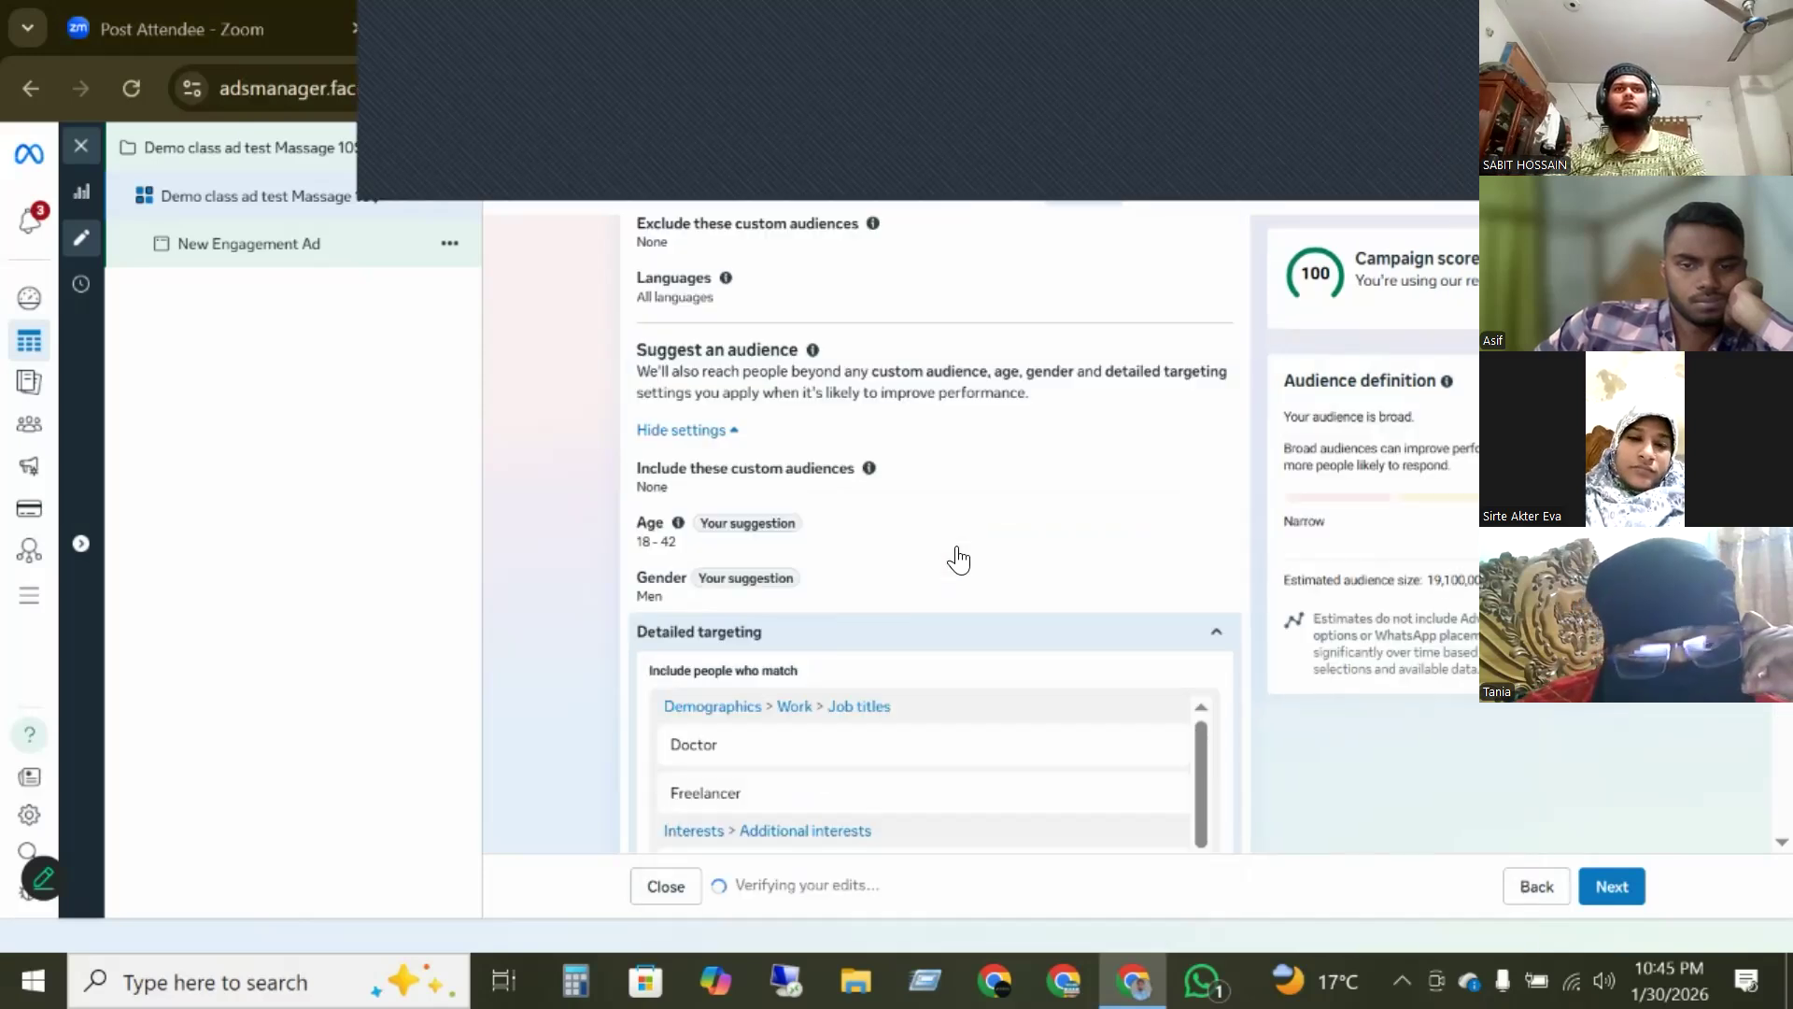
scroll(955, 545, down, 2)
scroll(1013, 439, up, 3)
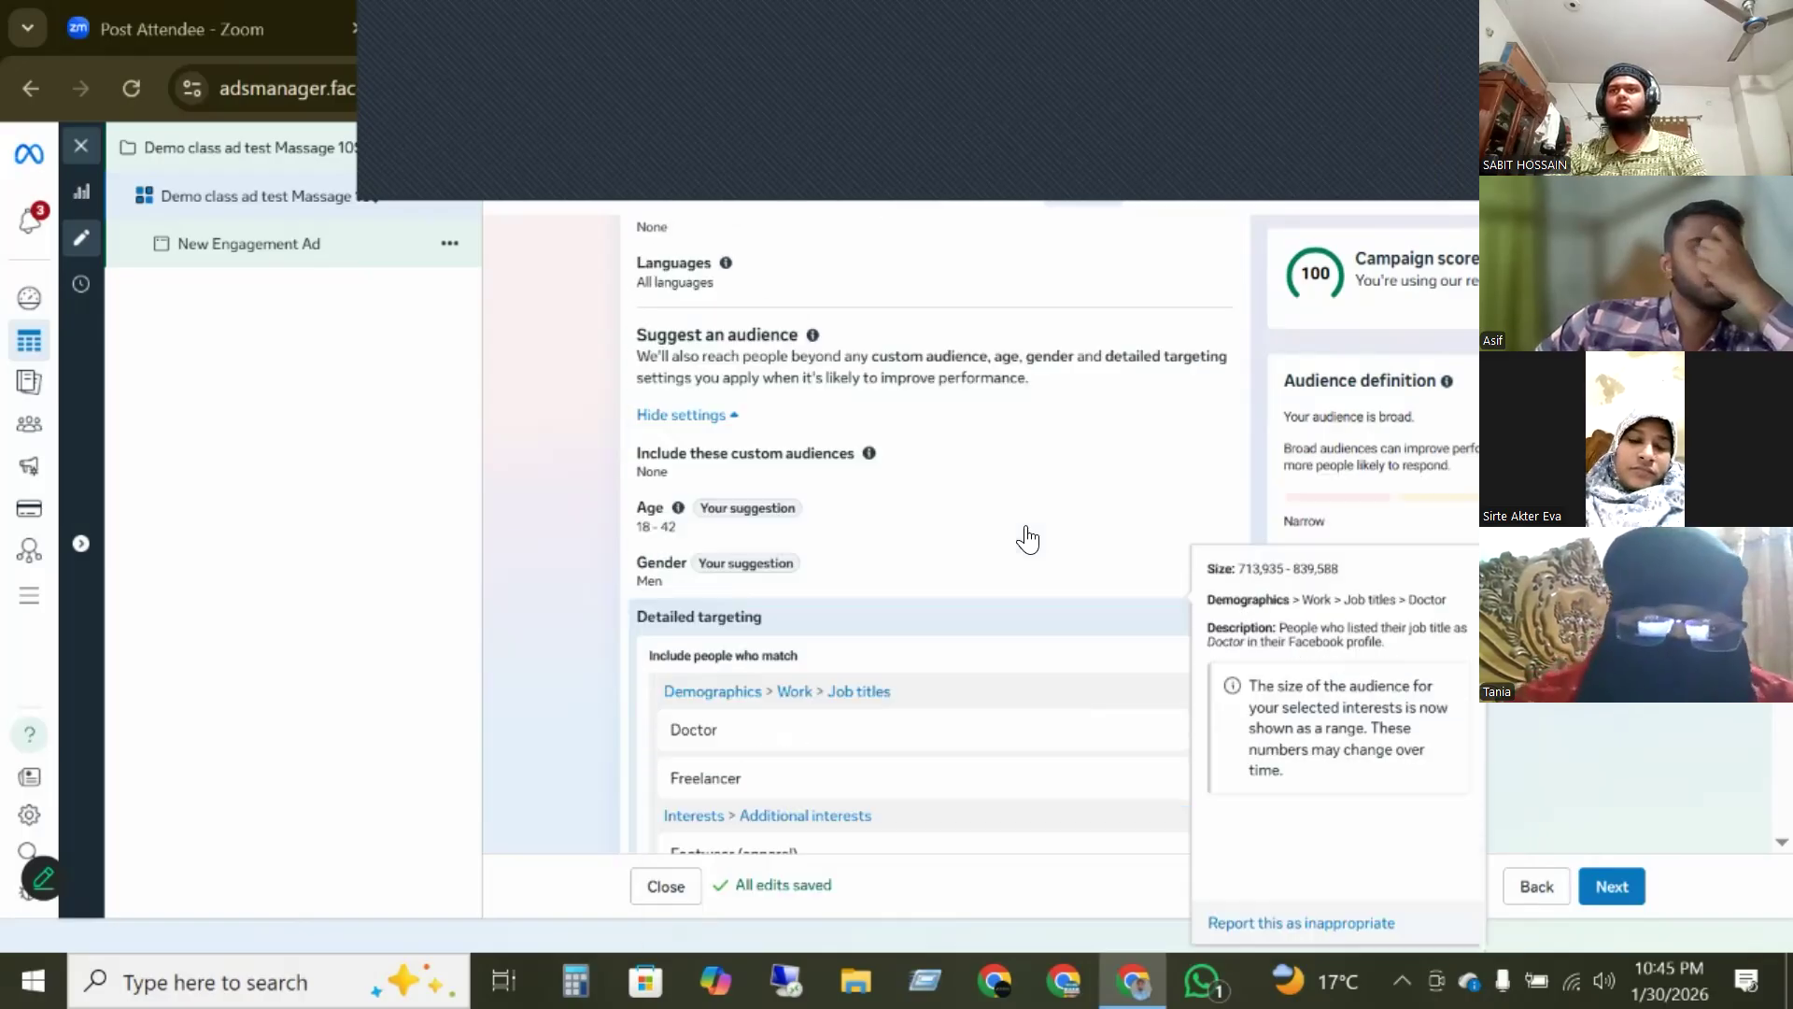
click(1004, 284)
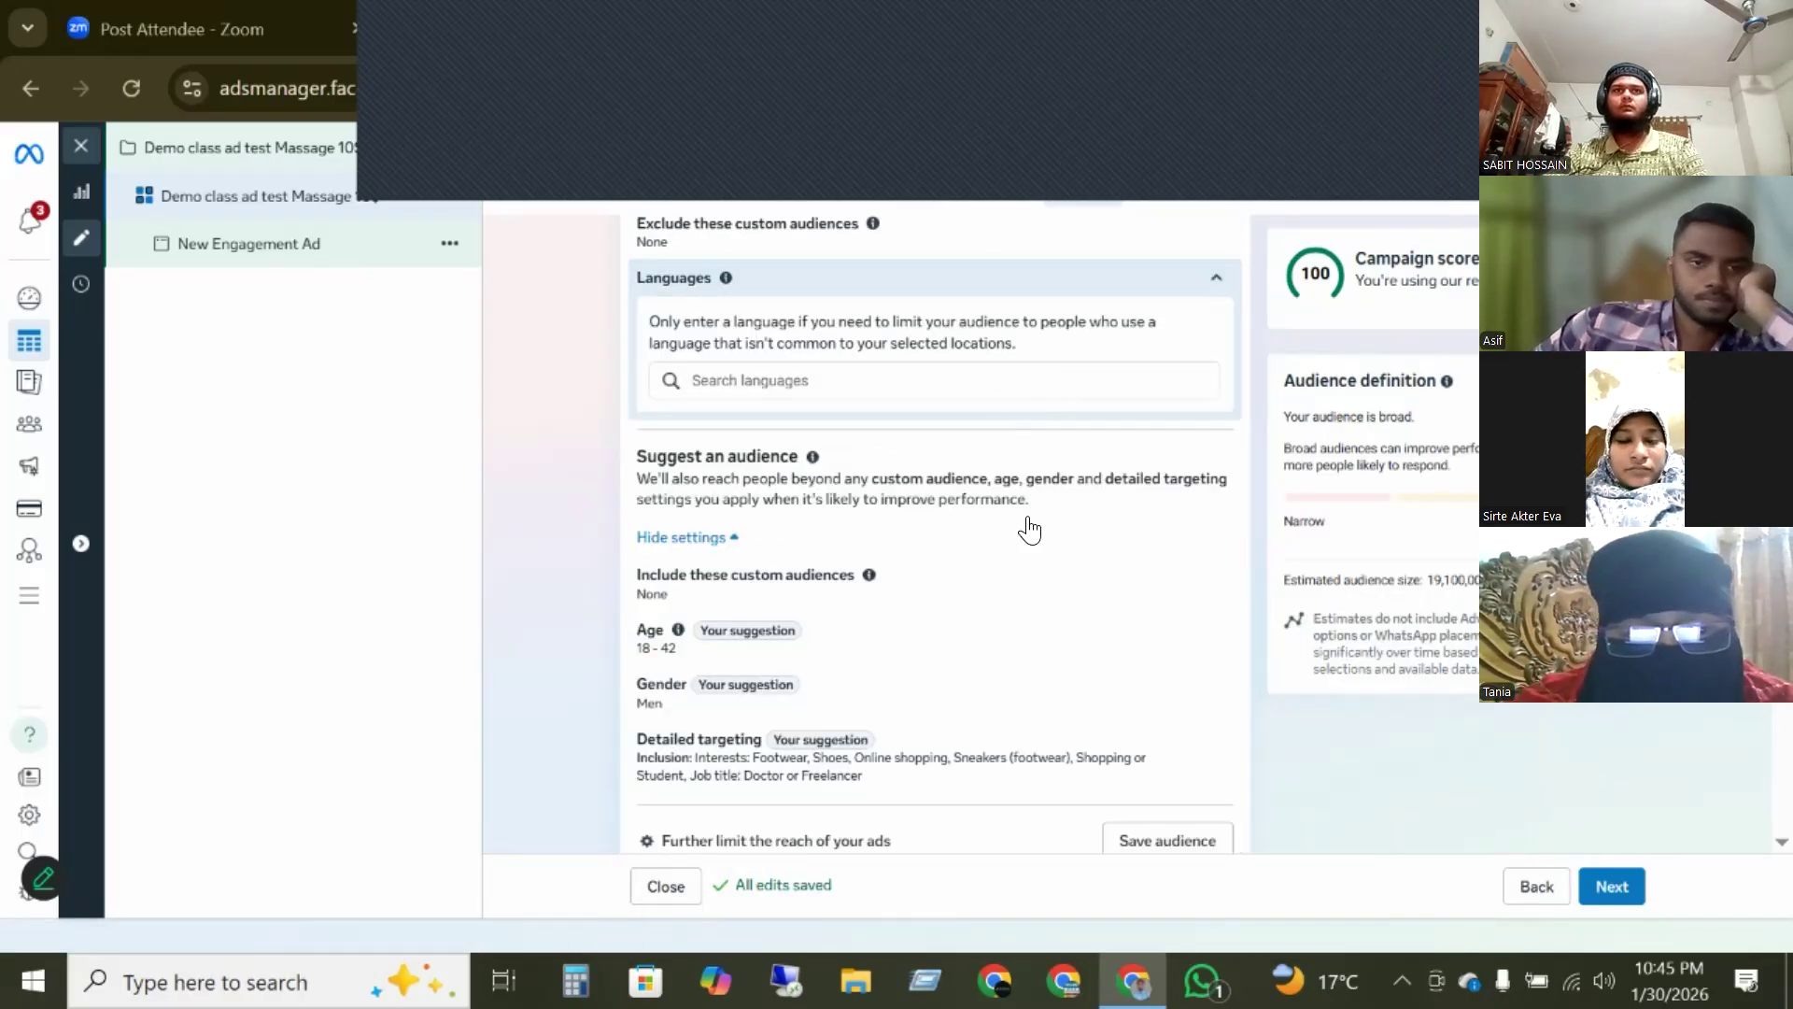
scroll(1046, 569, down, 2)
scroll(980, 560, down, 3)
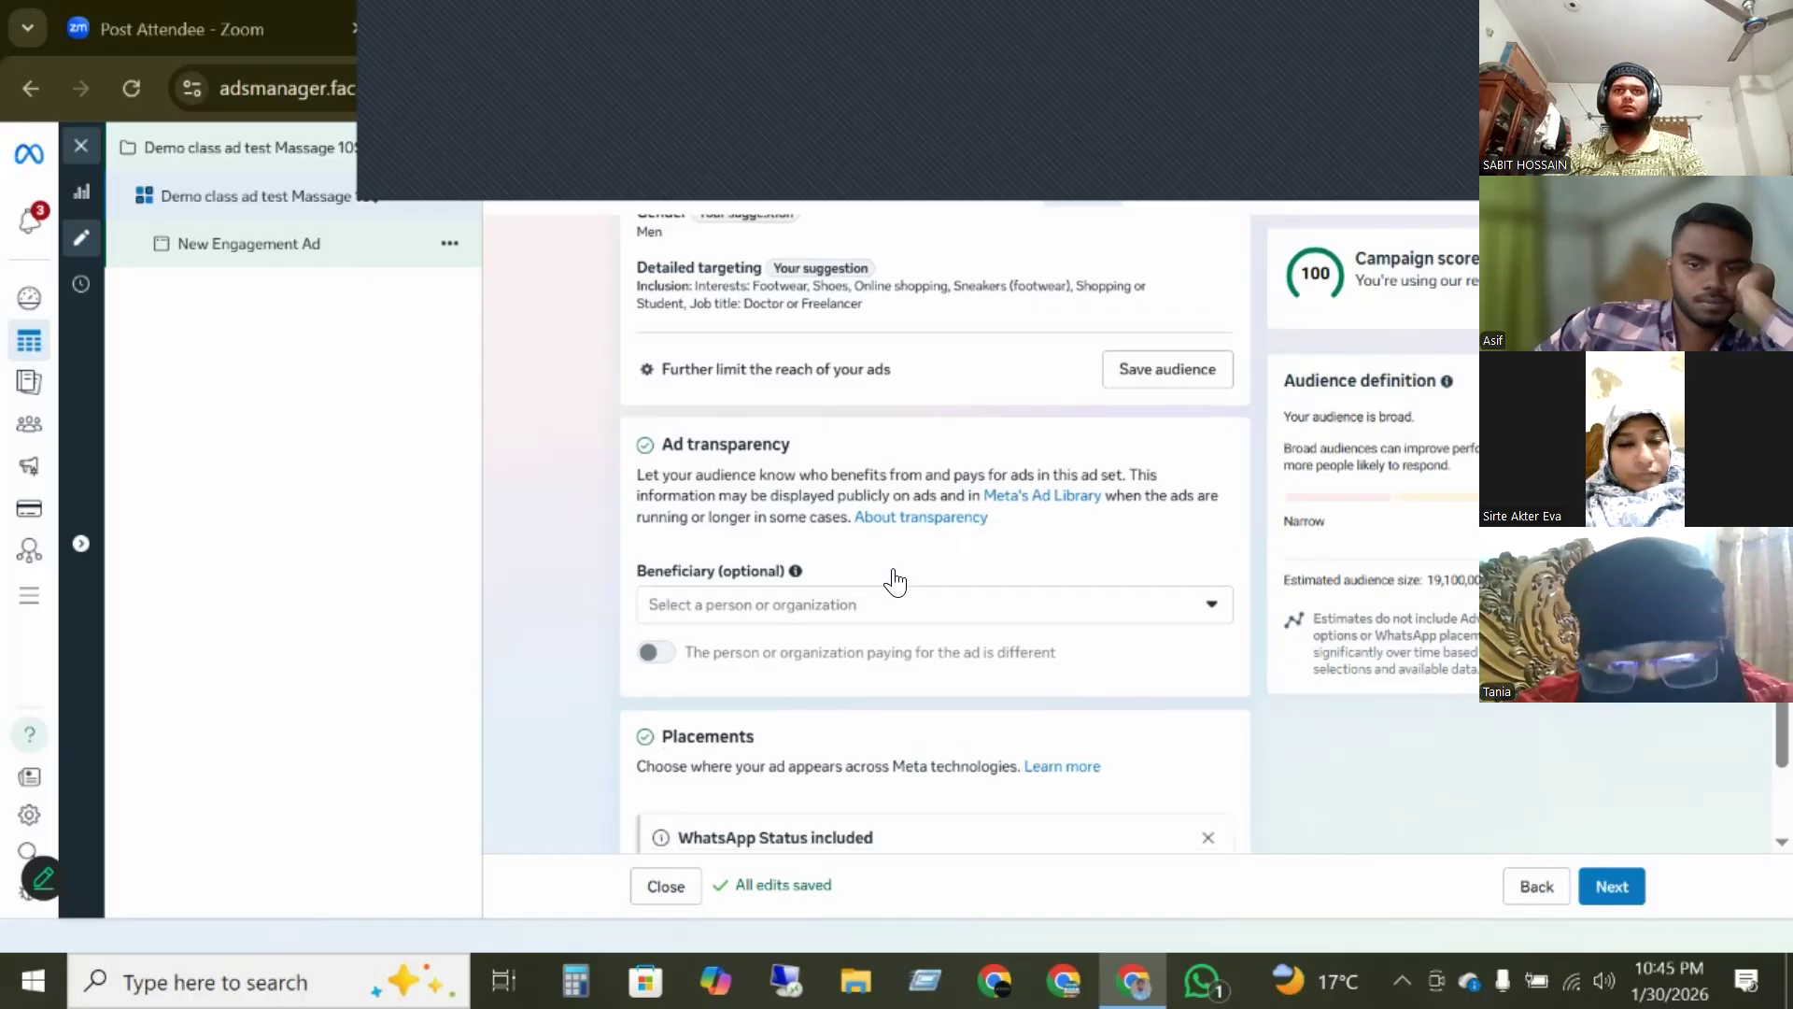
scroll(899, 579, down, 2)
scroll(894, 580, up, 10)
scroll(901, 581, down, 5)
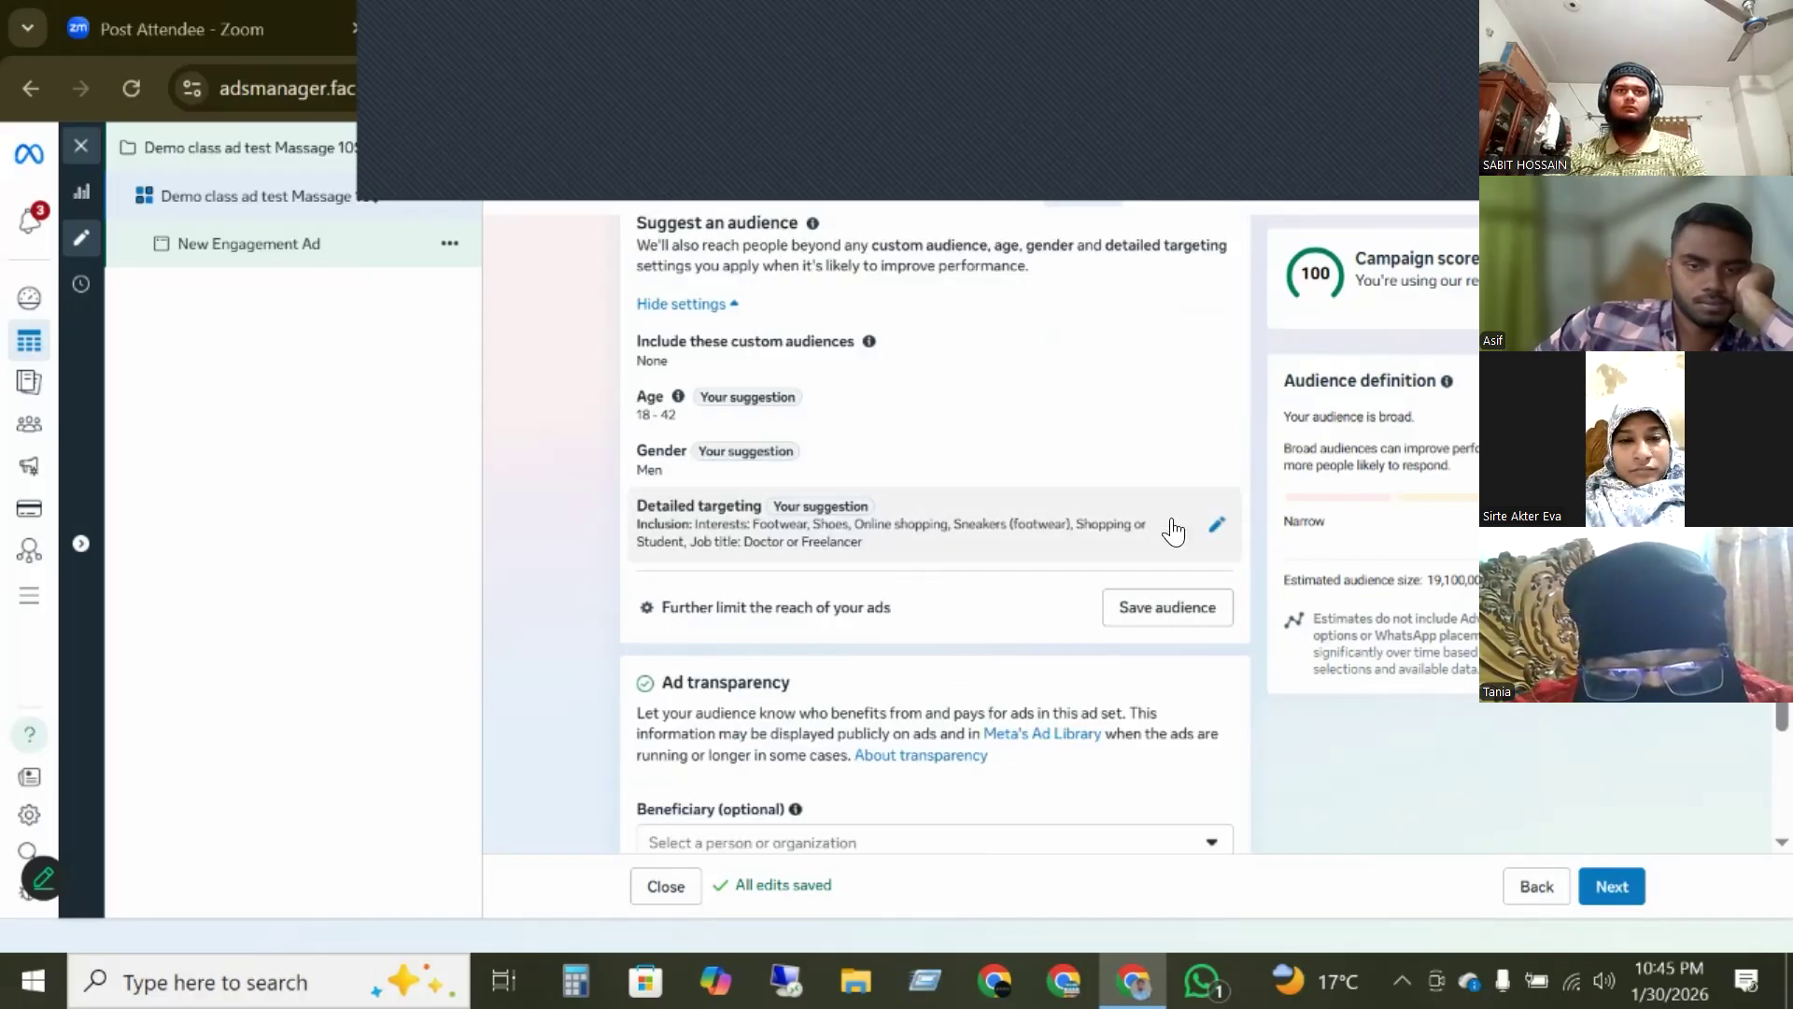
- Reopen the detailed targeting, search for "enga" and add the Engaged Shoppers purchase behavior
click(996, 537)
scroll(996, 537, down, 6)
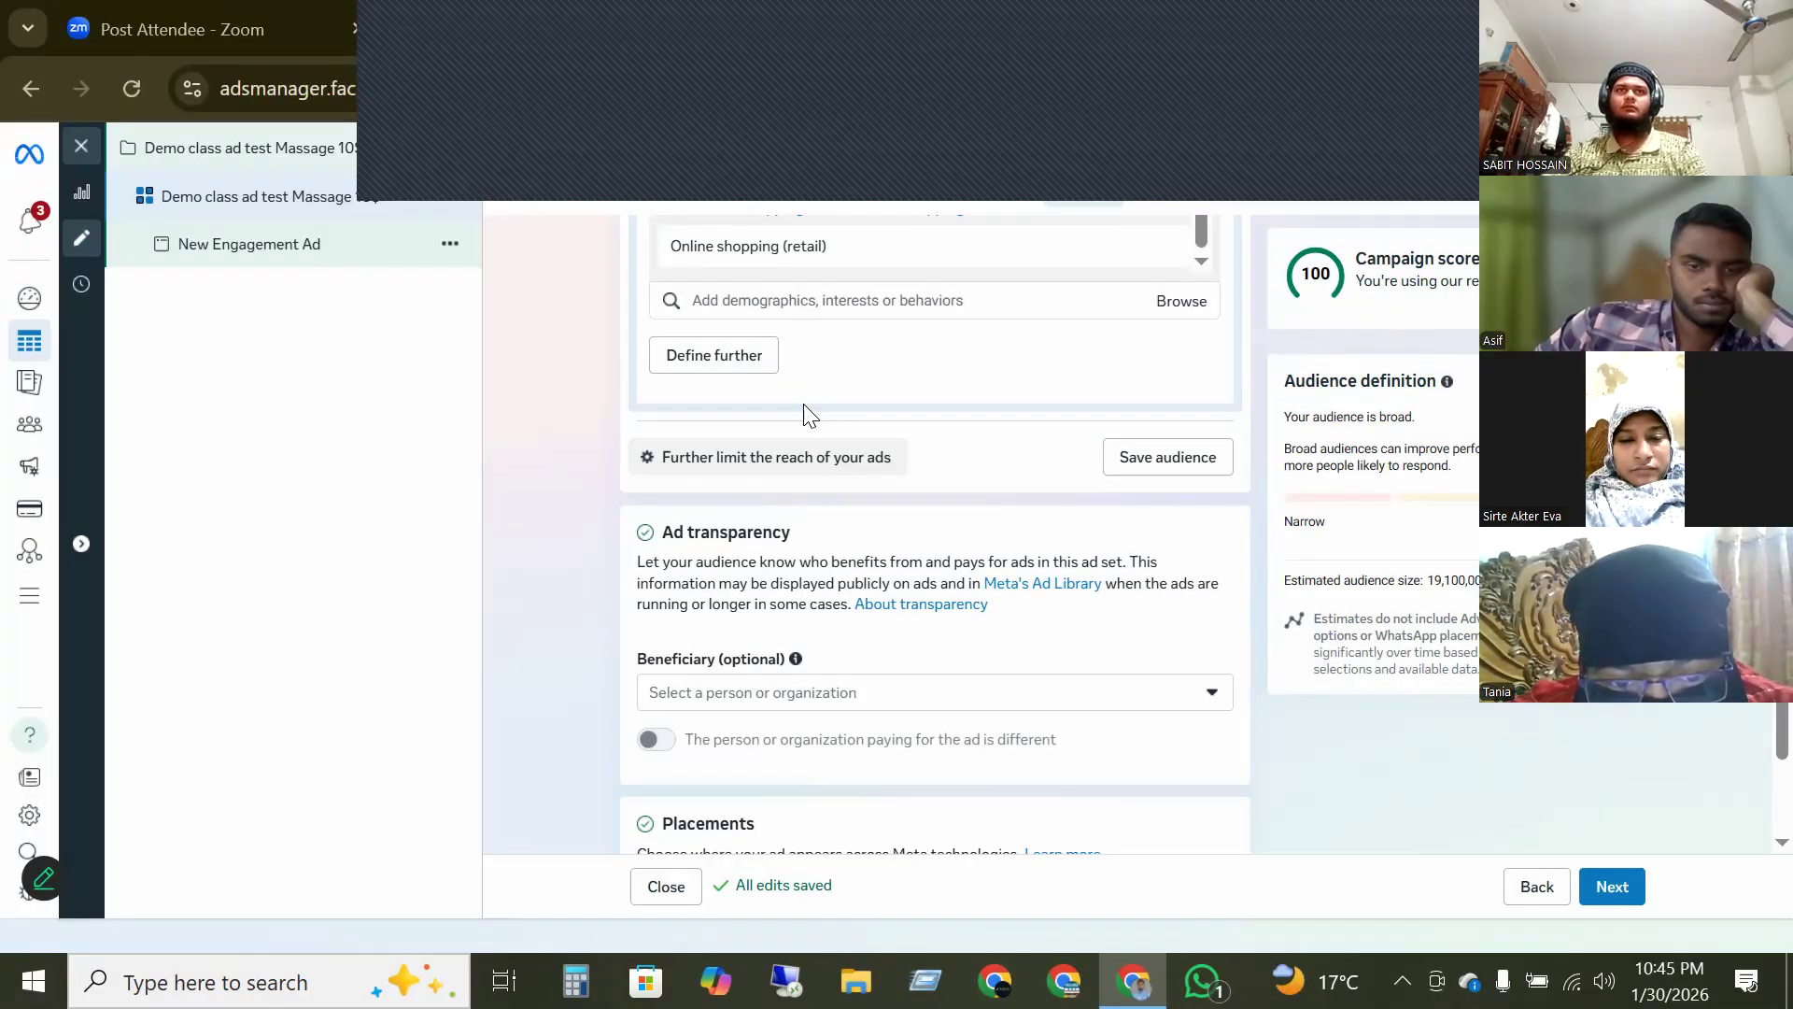
scroll(825, 550, up, 1)
scroll(789, 549, up, 2)
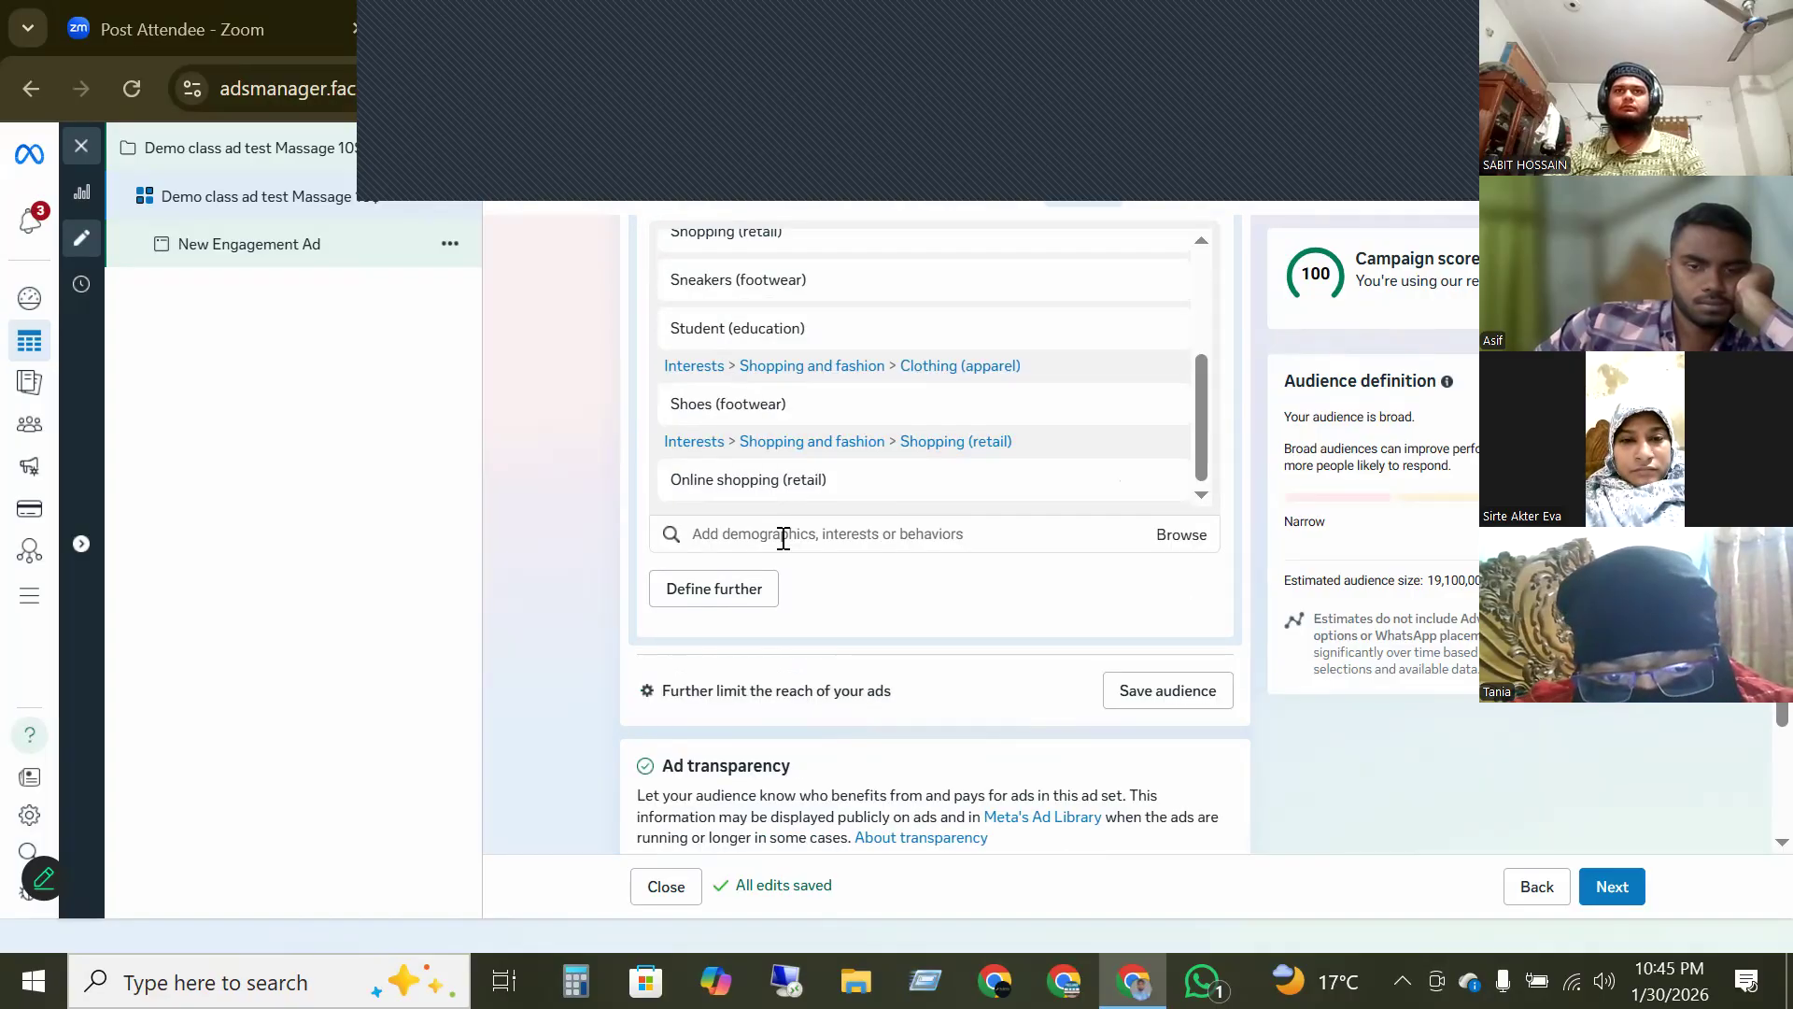
click(783, 539)
text(enga)
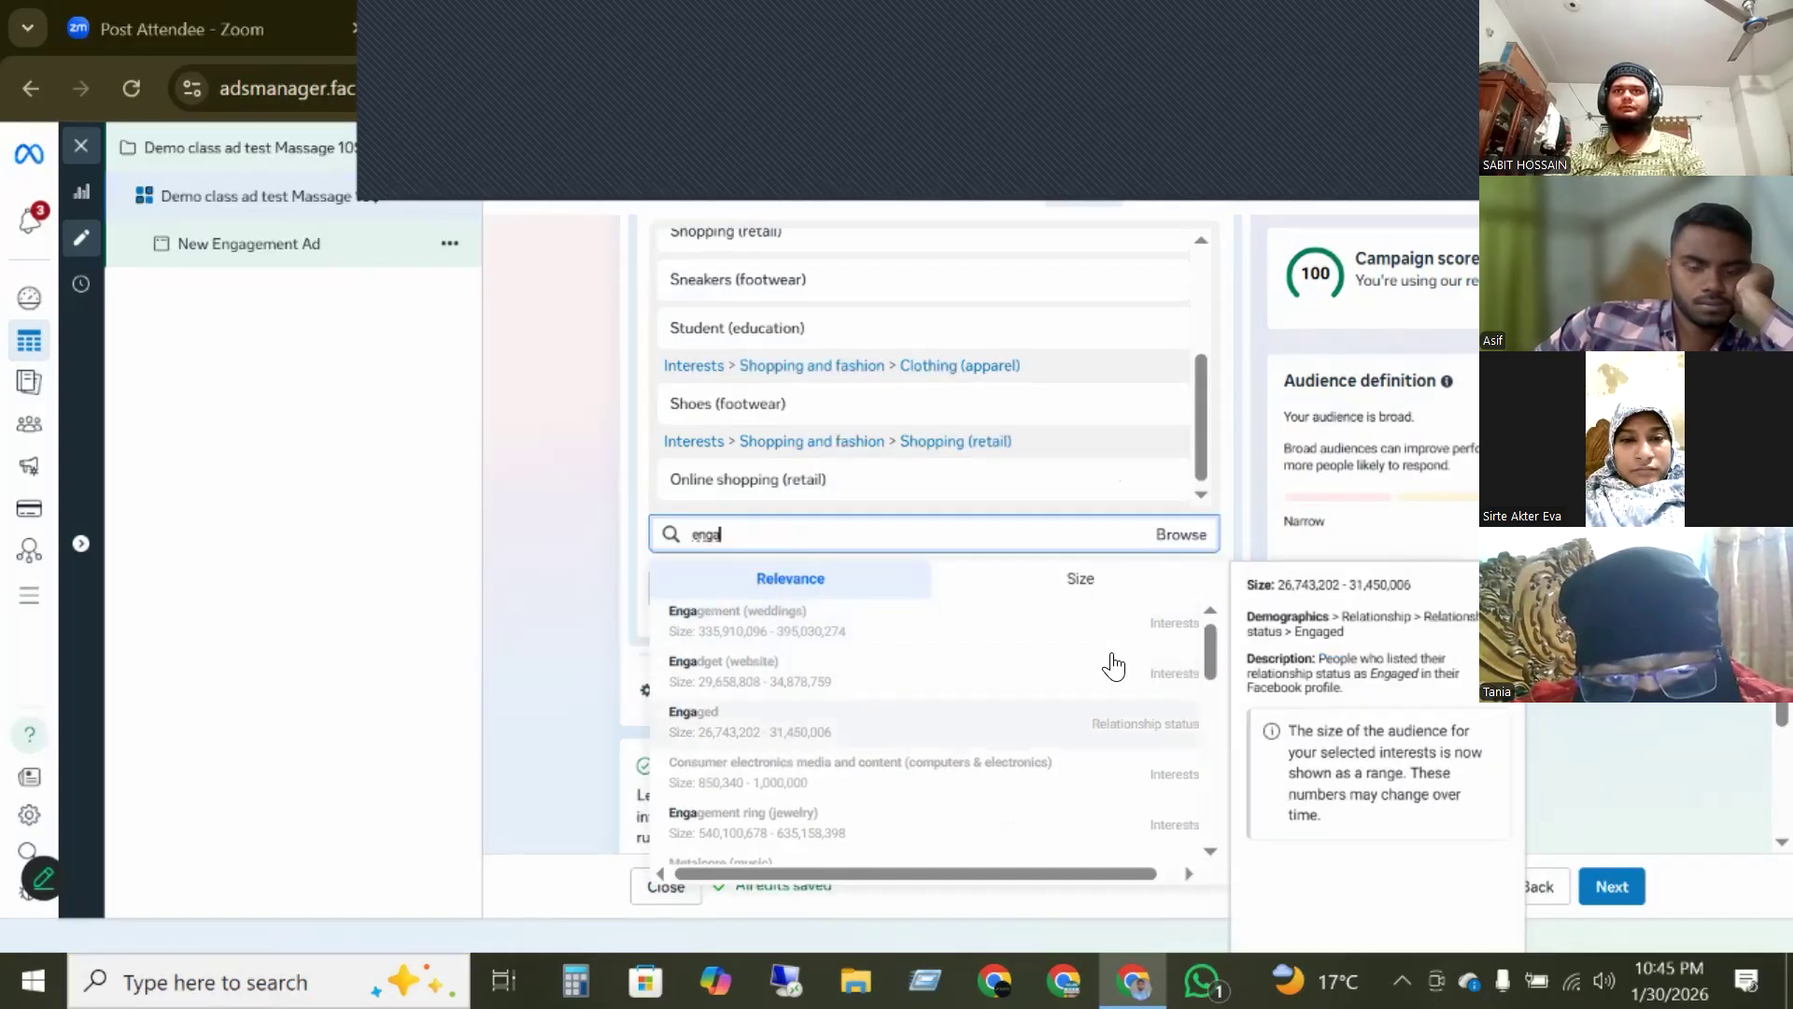
drag(1214, 644, 1206, 689)
click(783, 770)
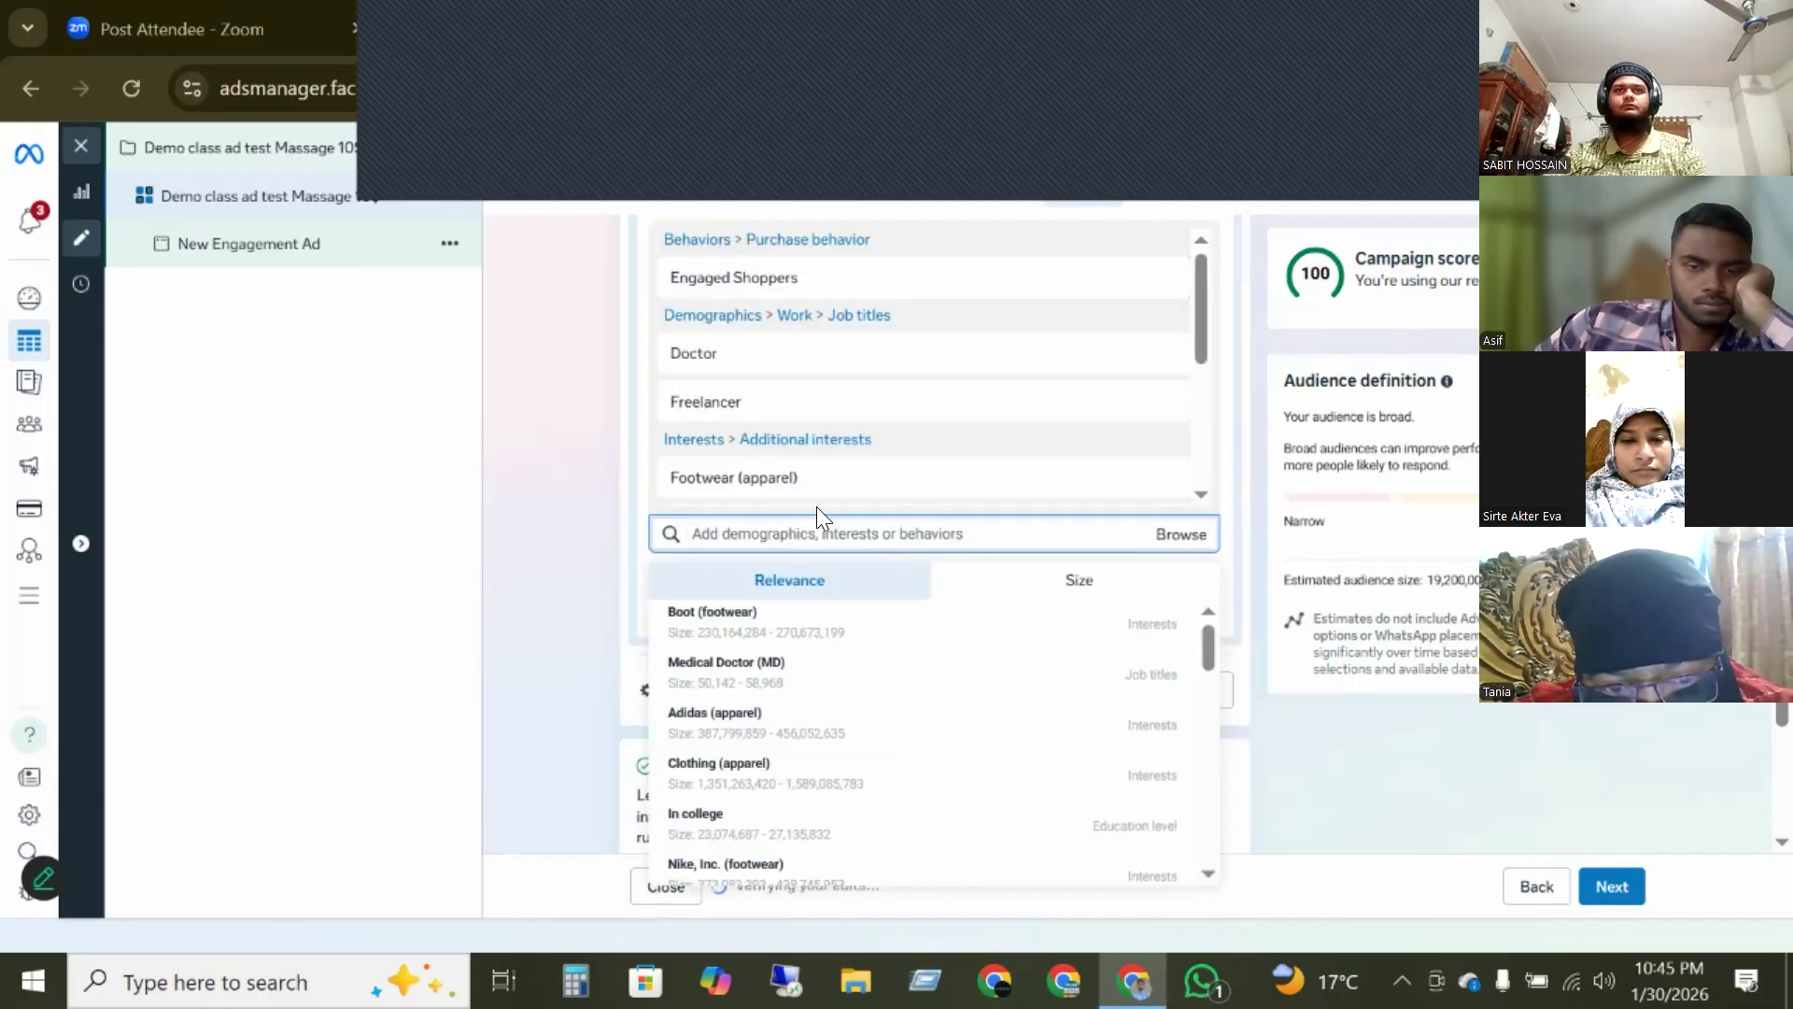
- Close the targeting suggestion list and review the included behaviors, job titles and interests
click(504, 422)
scroll(937, 564, down, 2)
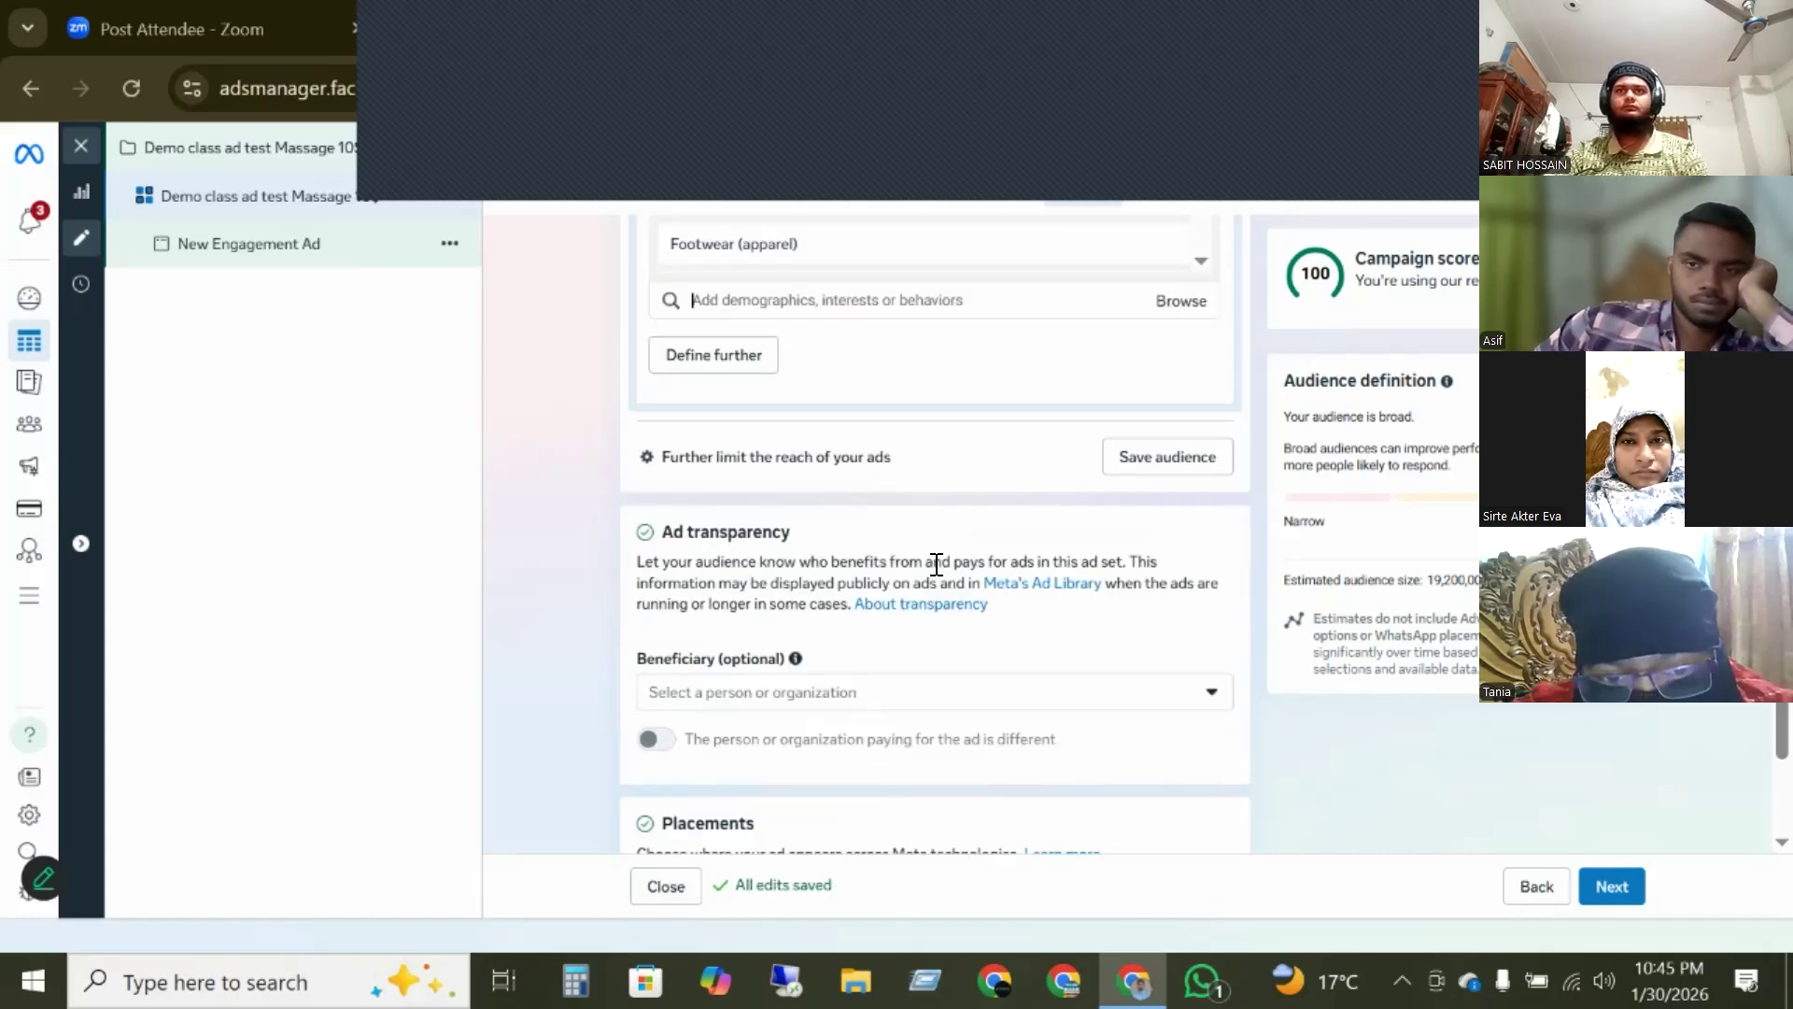
scroll(999, 540, up, 8)
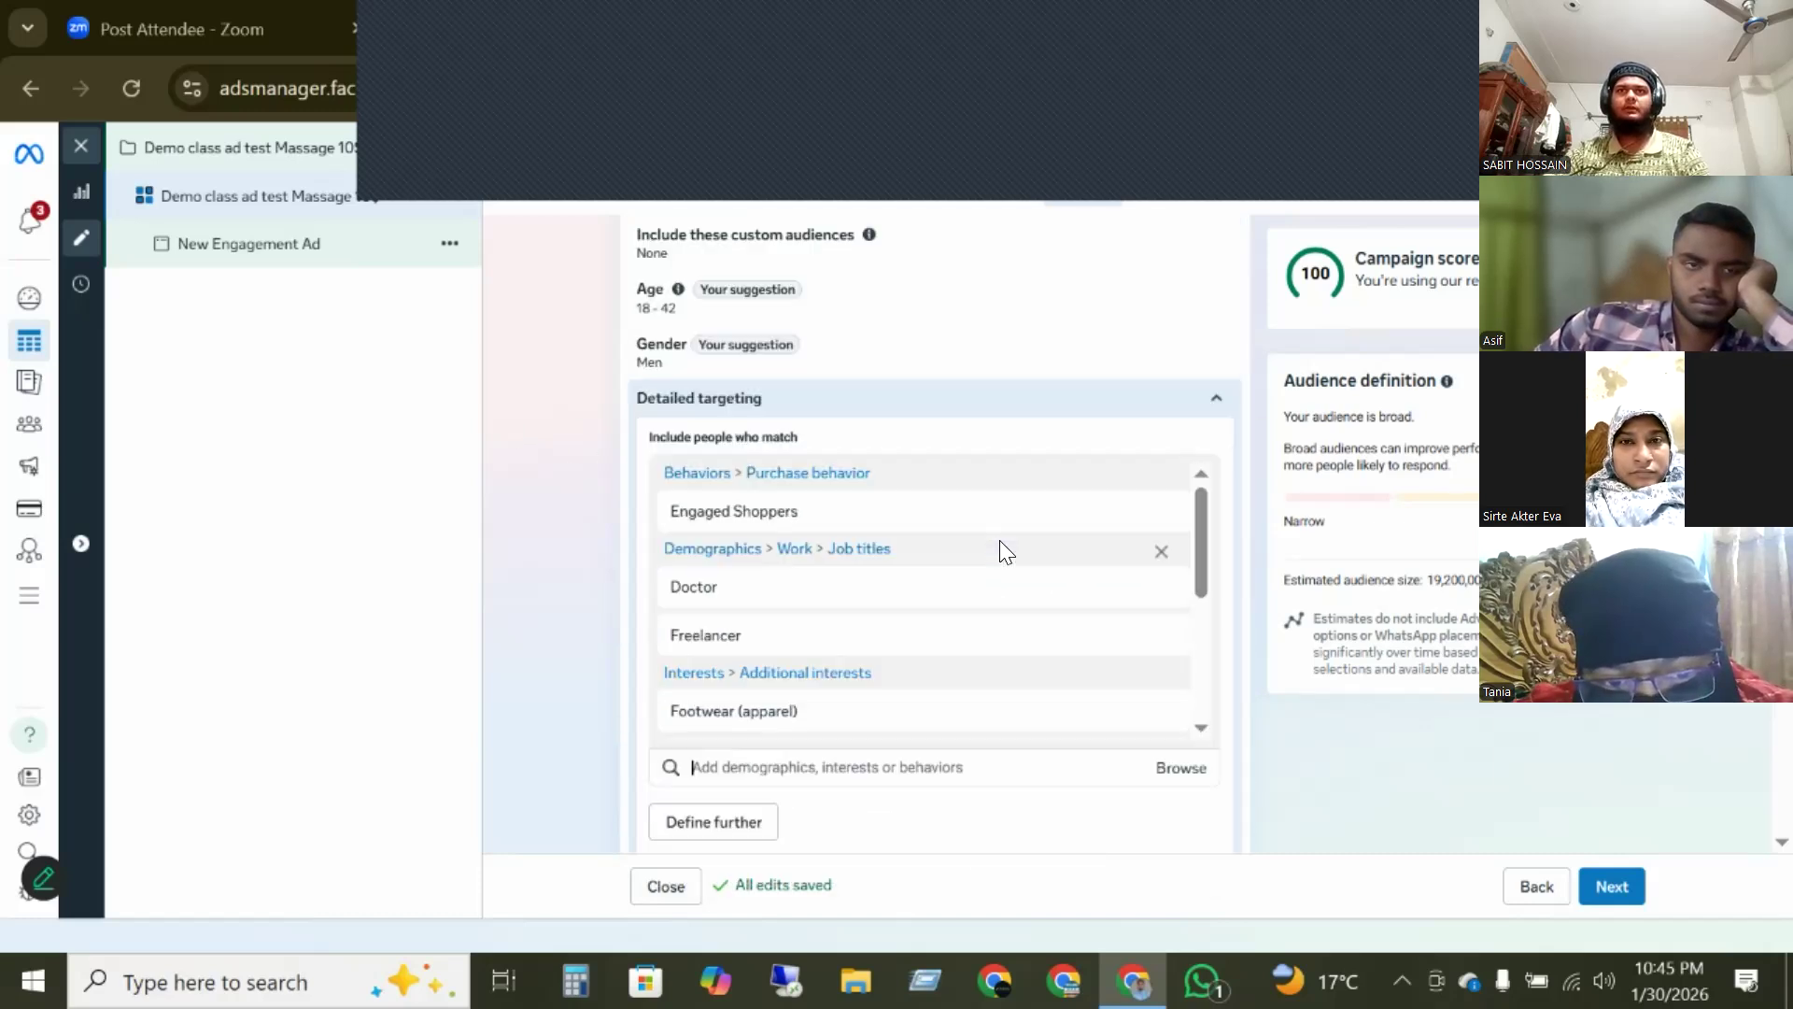
scroll(823, 399, down, 4)
scroll(822, 400, down, 2)
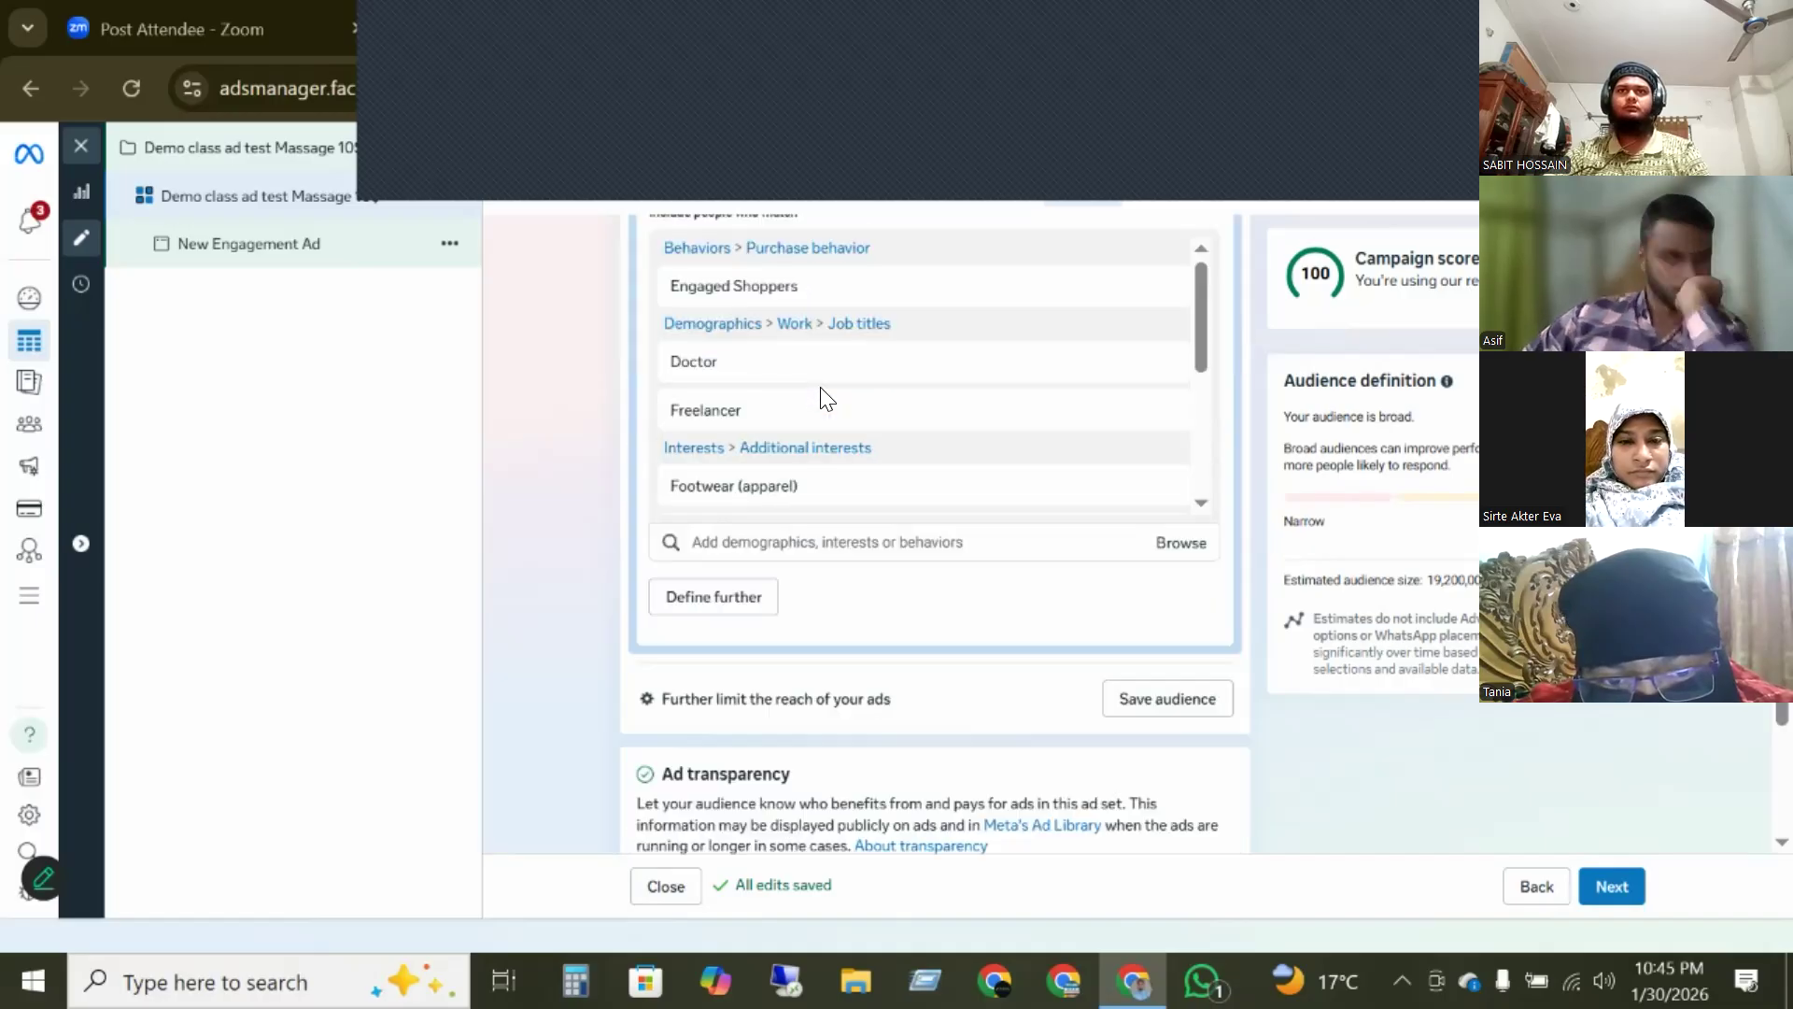
click(1157, 691)
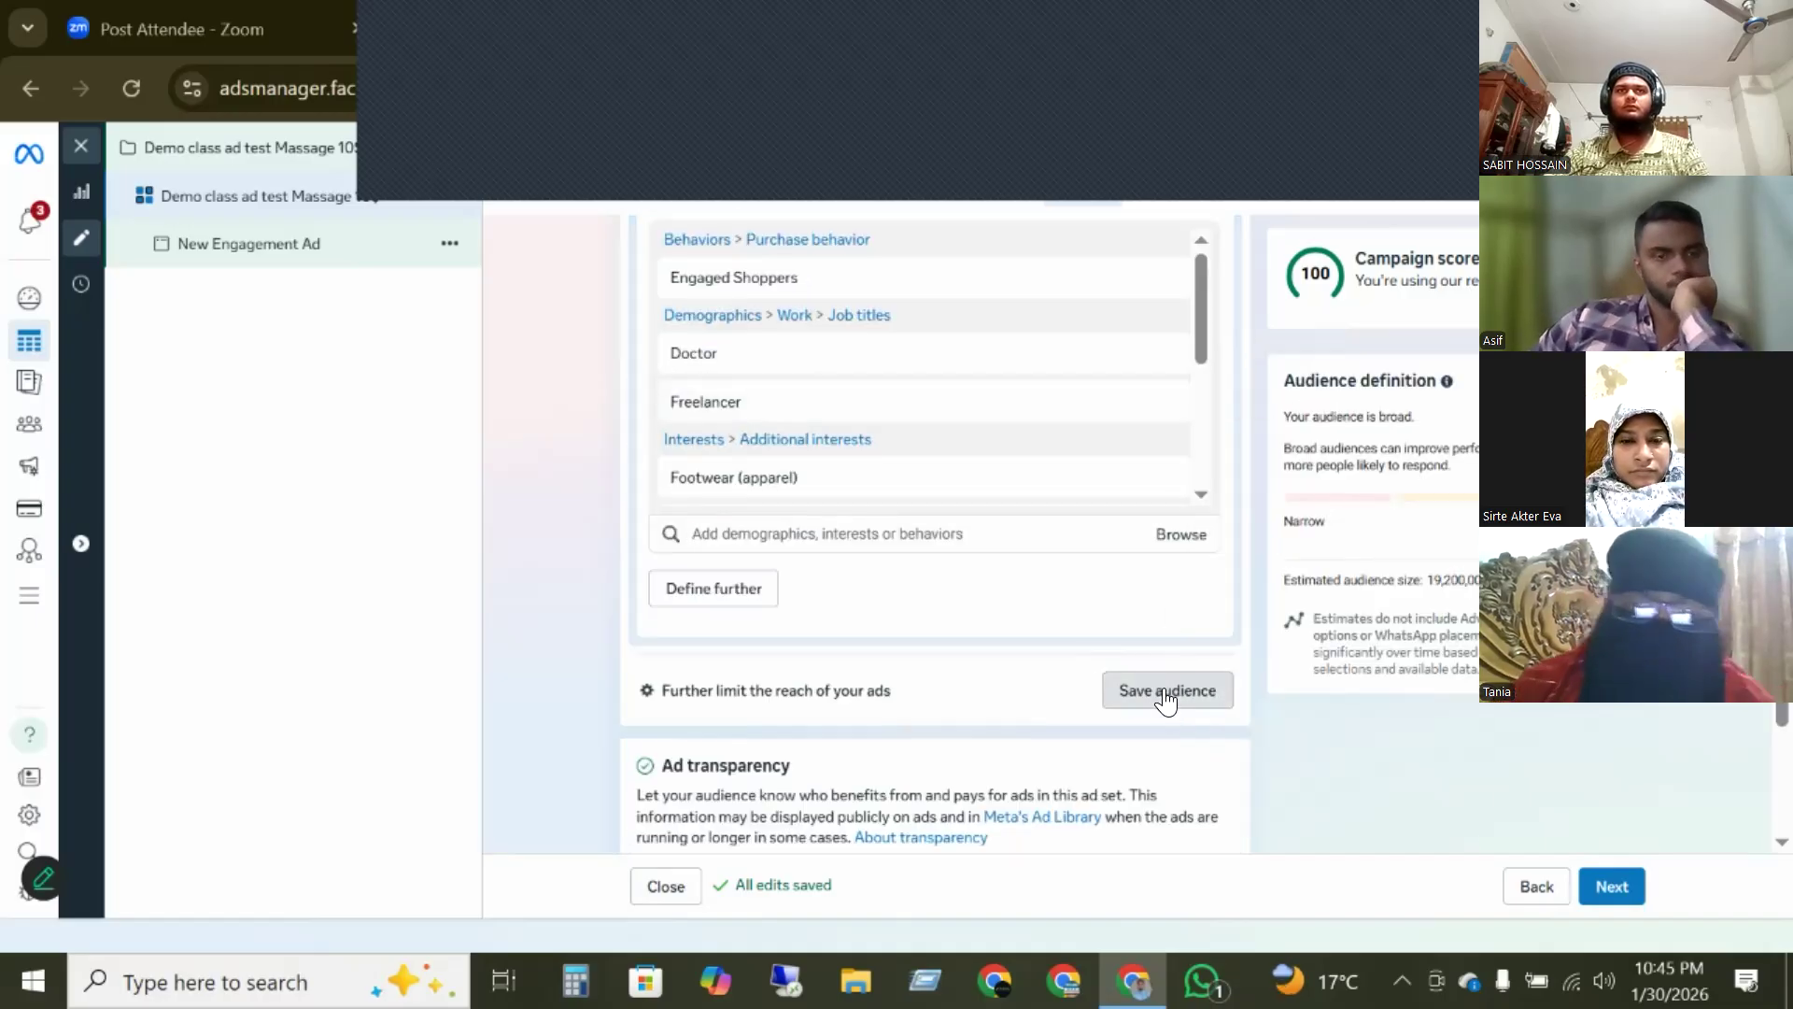
triple_click(681, 299)
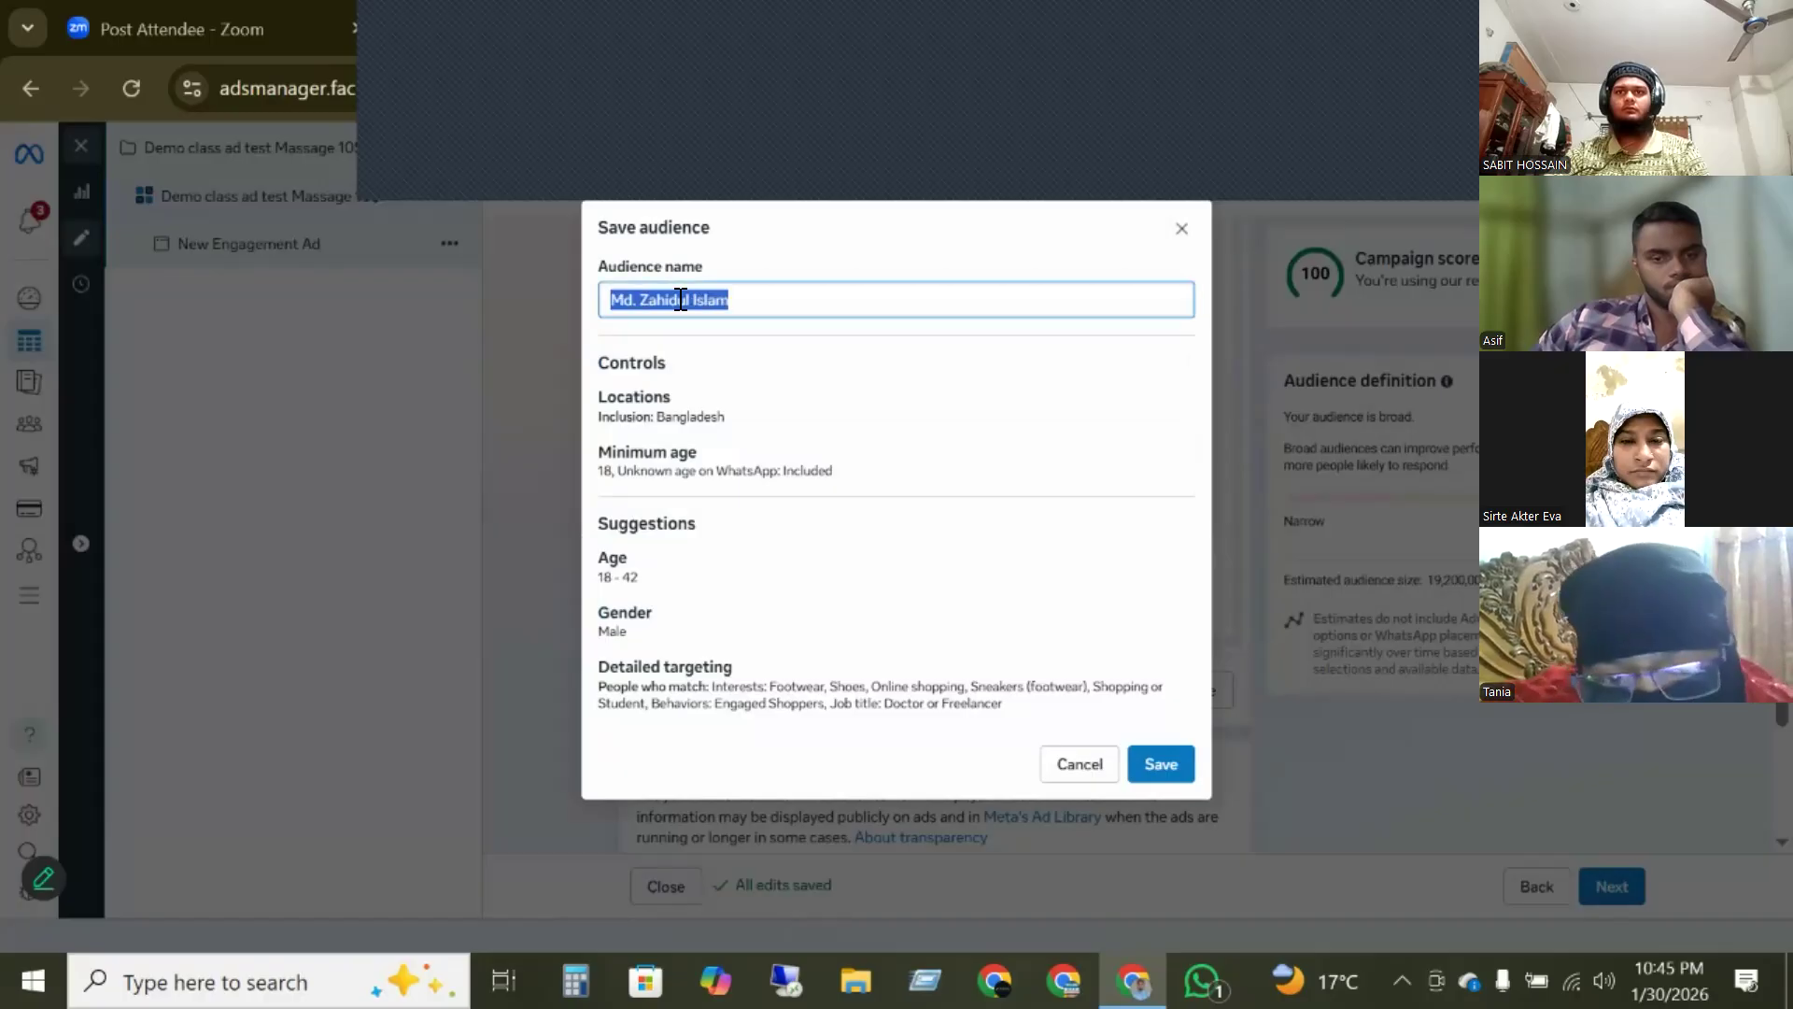
text(fdf)
text(d)
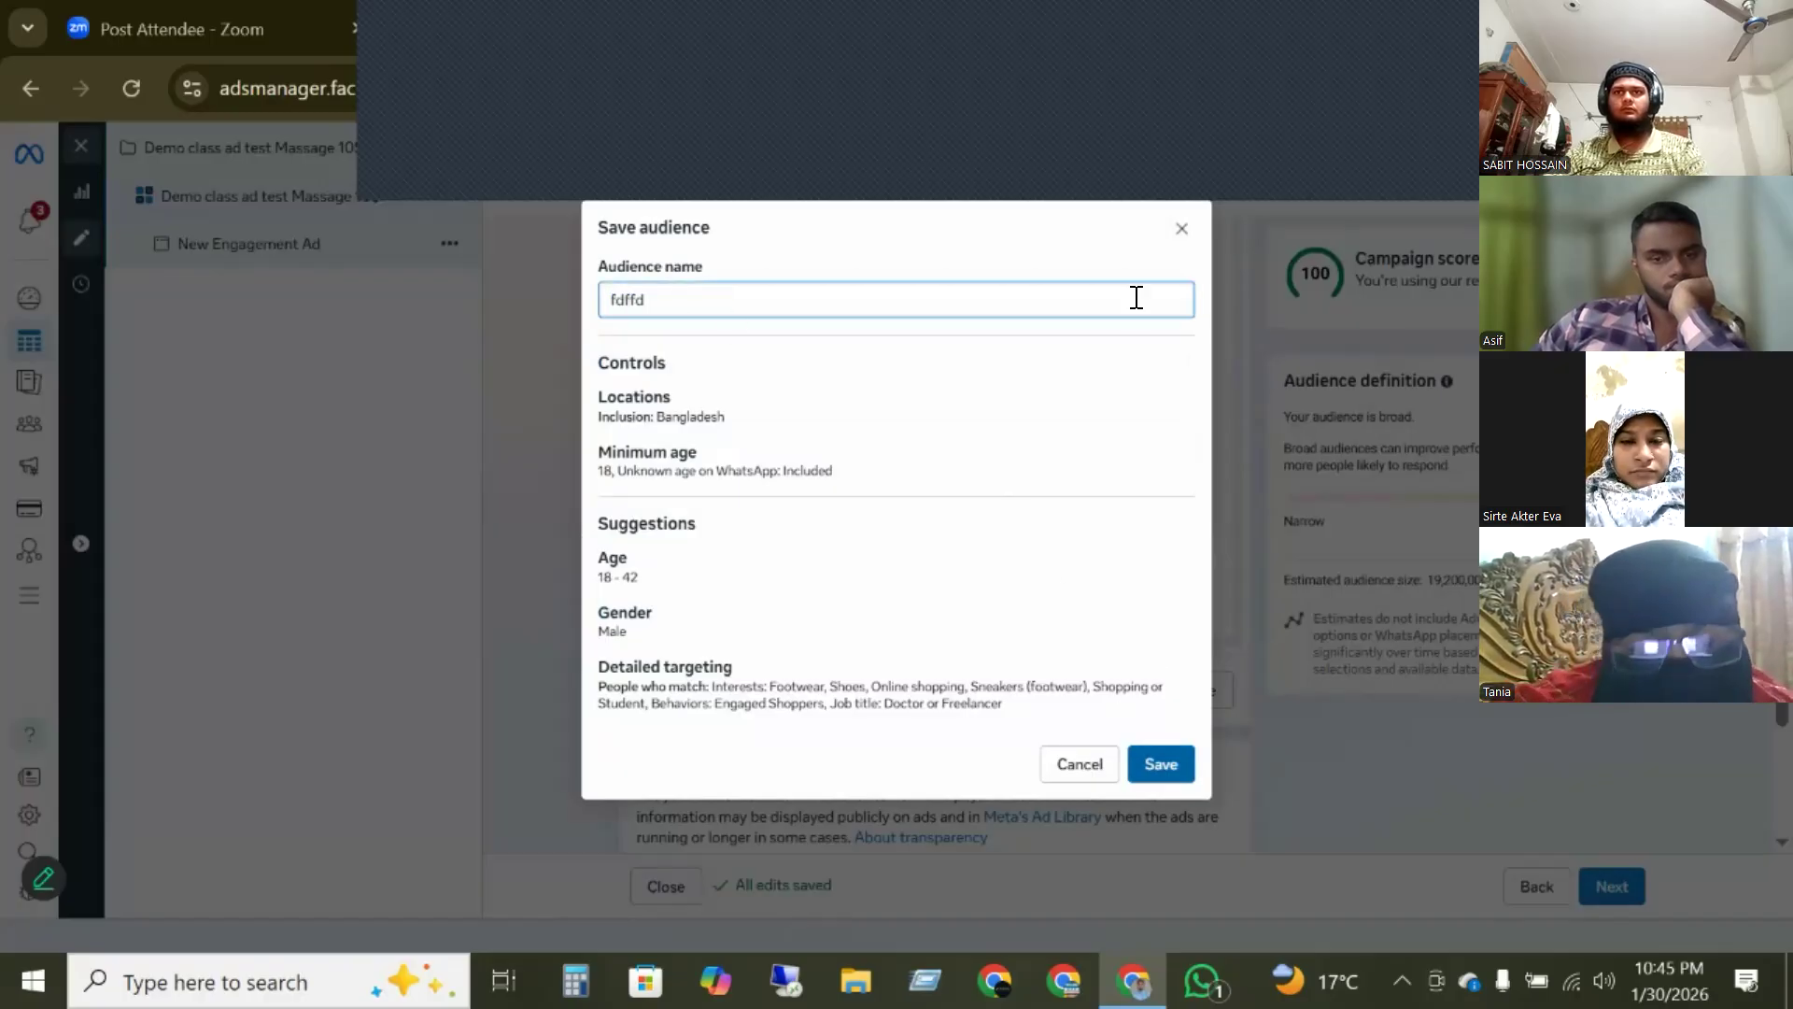
click(1182, 230)
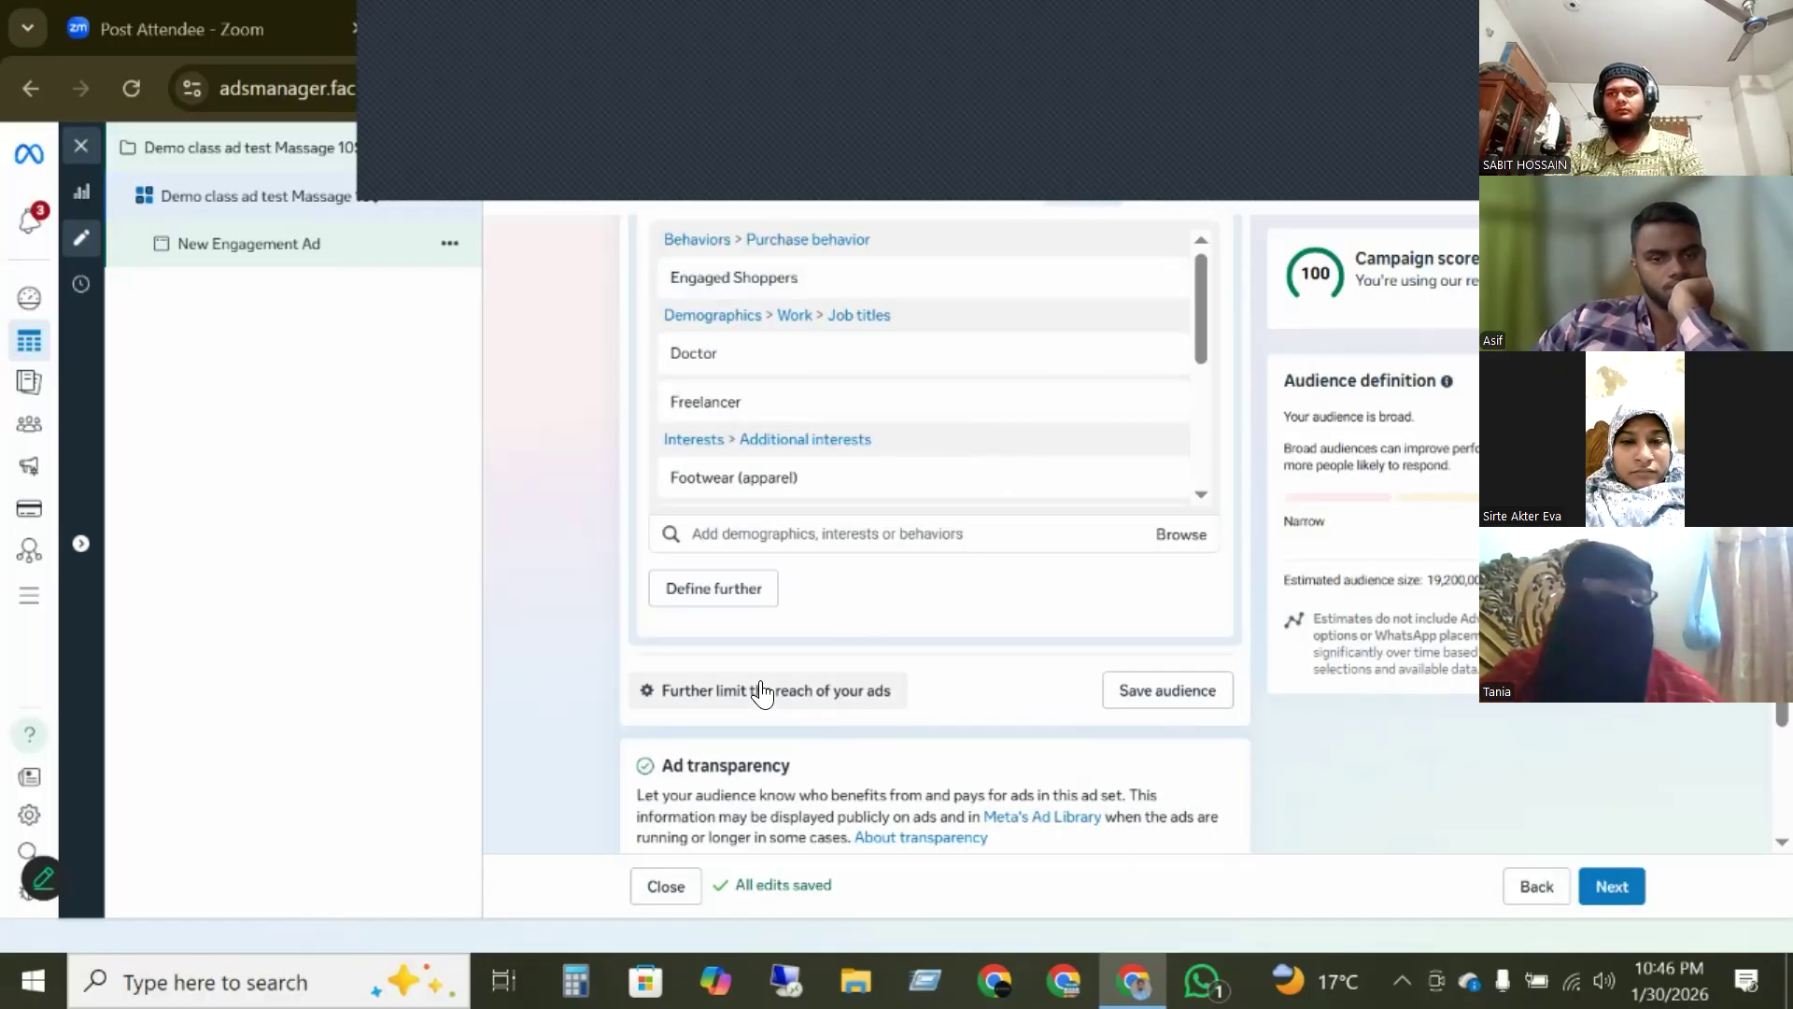
- View the saved audiences available to this ad set, then close the list without applying one
scroll(762, 686, up, 10)
scroll(749, 594, up, 1)
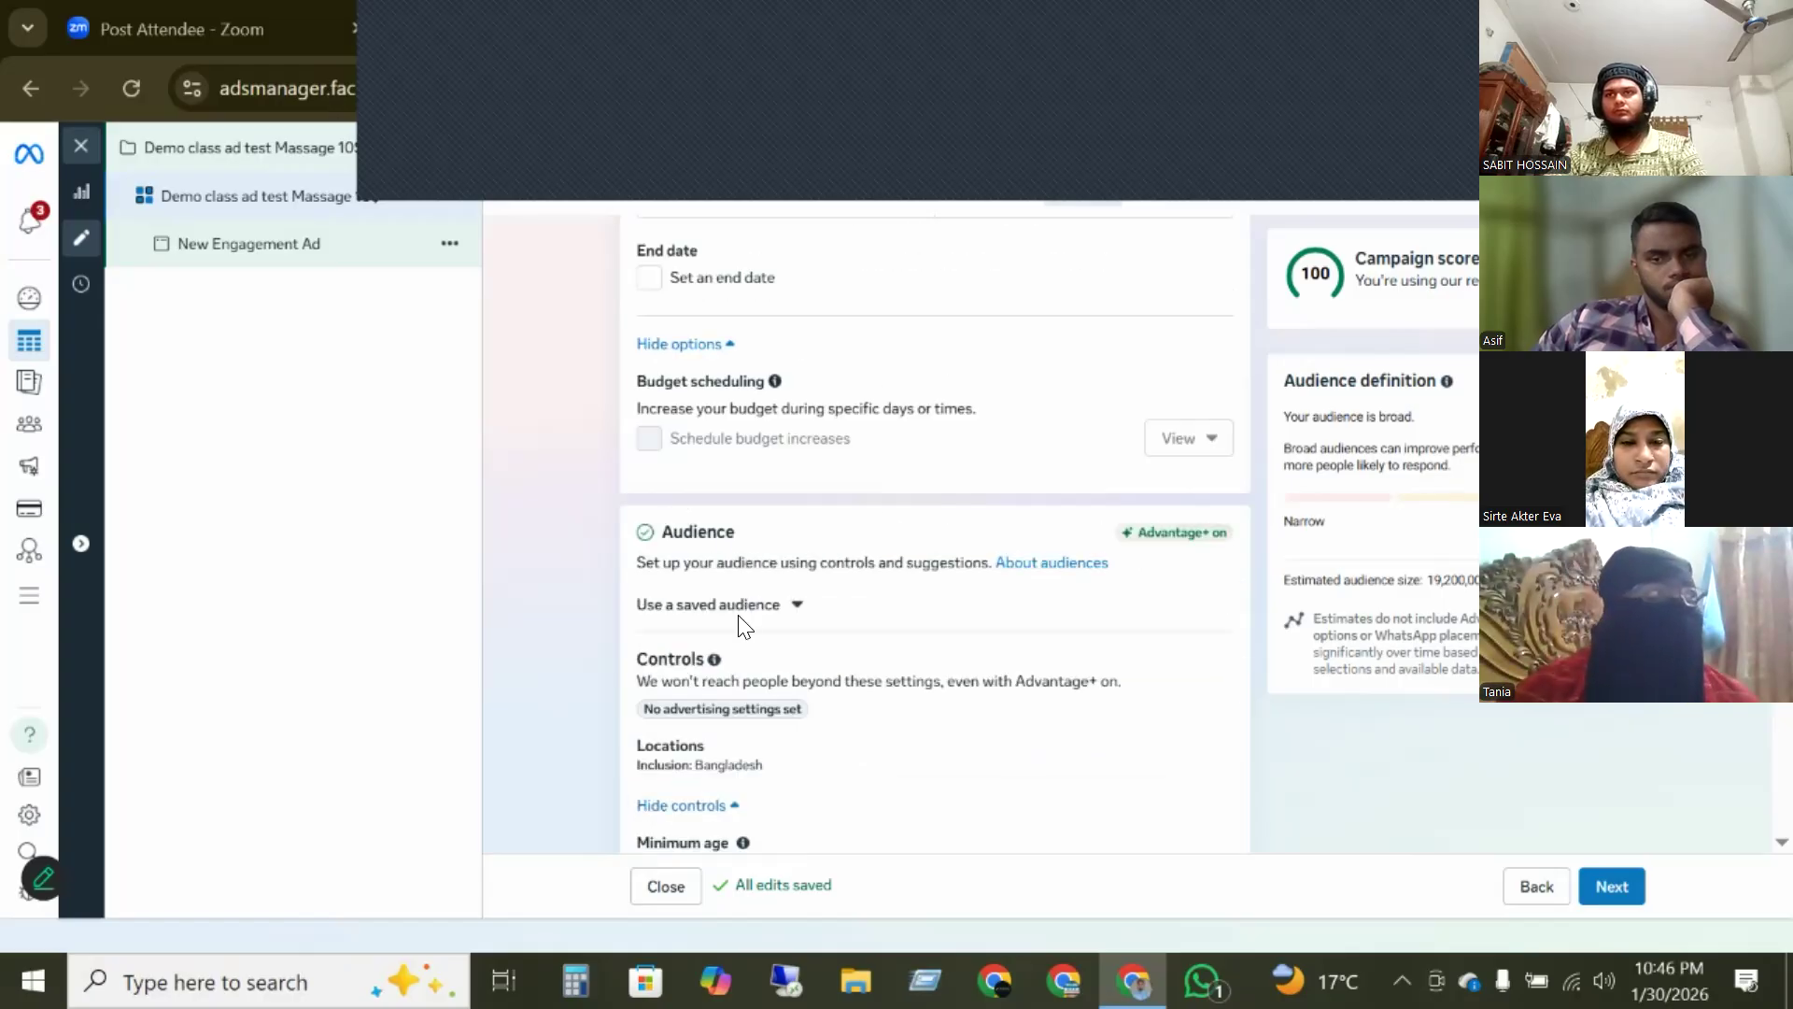
click(739, 605)
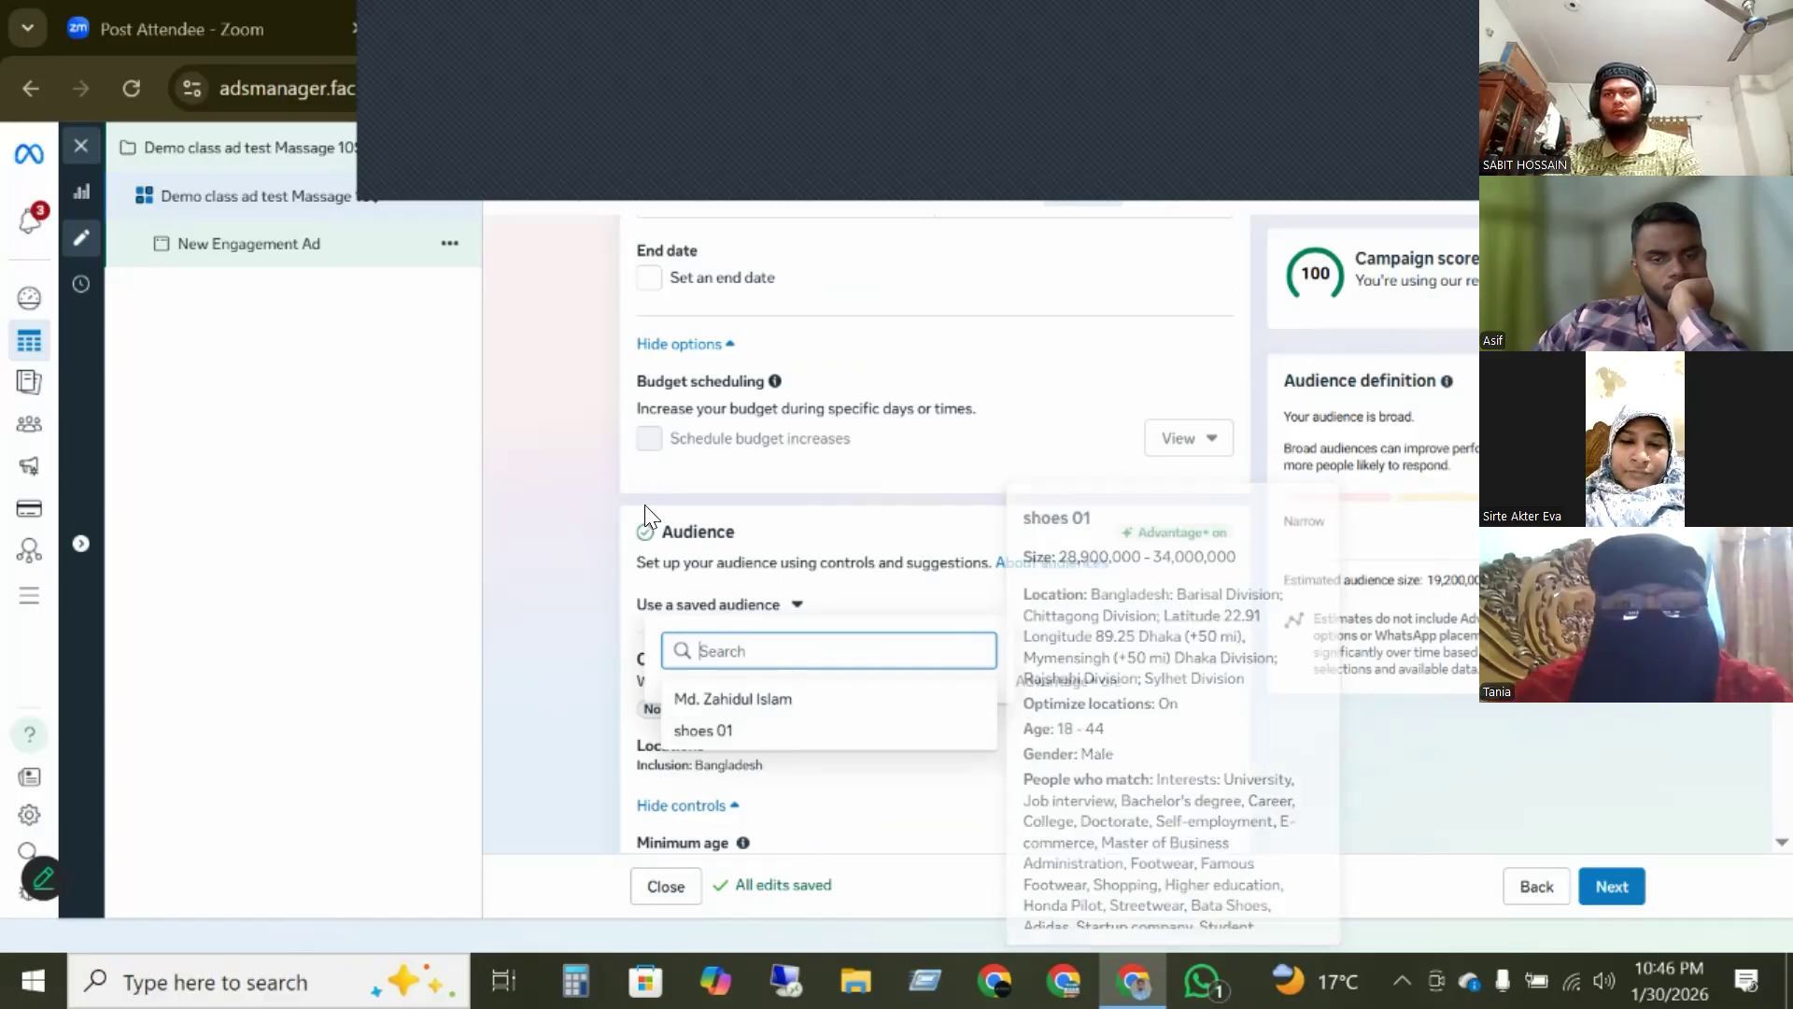
click(579, 481)
- Dismiss the WhatsApp Status notice in the ad set's Placements section
scroll(964, 558, down, 10)
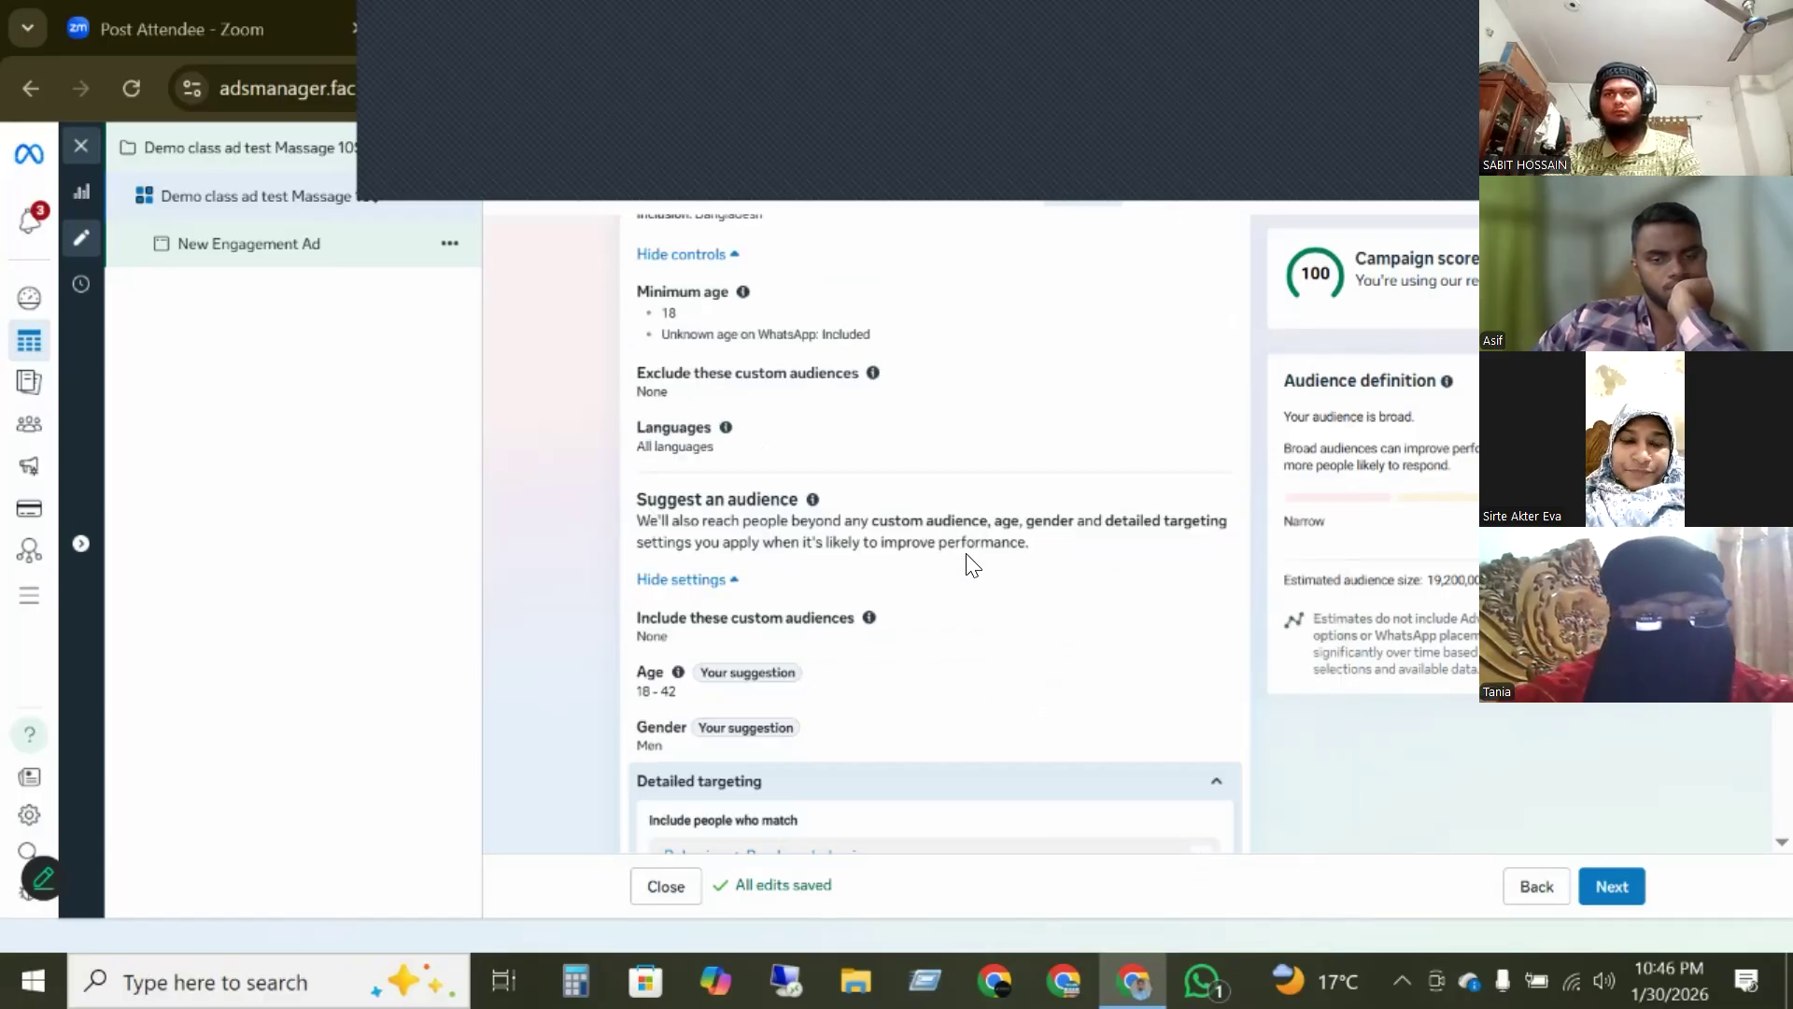
scroll(965, 553, down, 2)
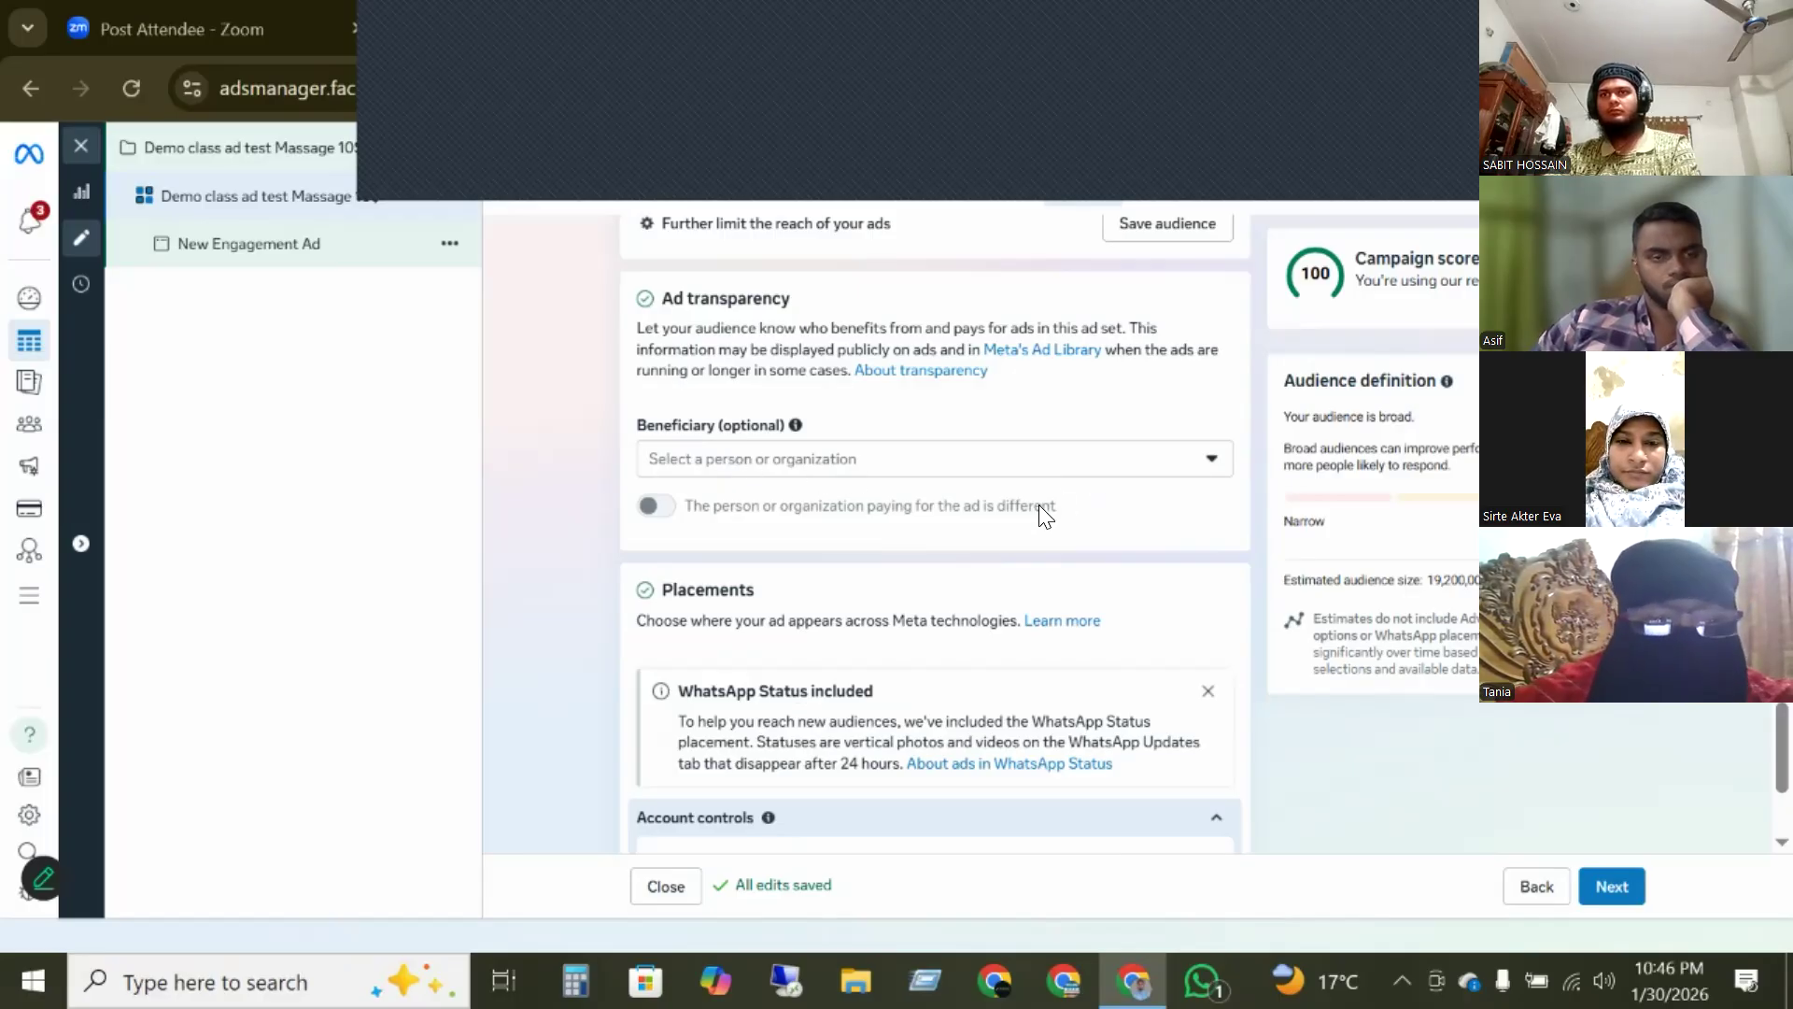
scroll(1039, 504, down, 2)
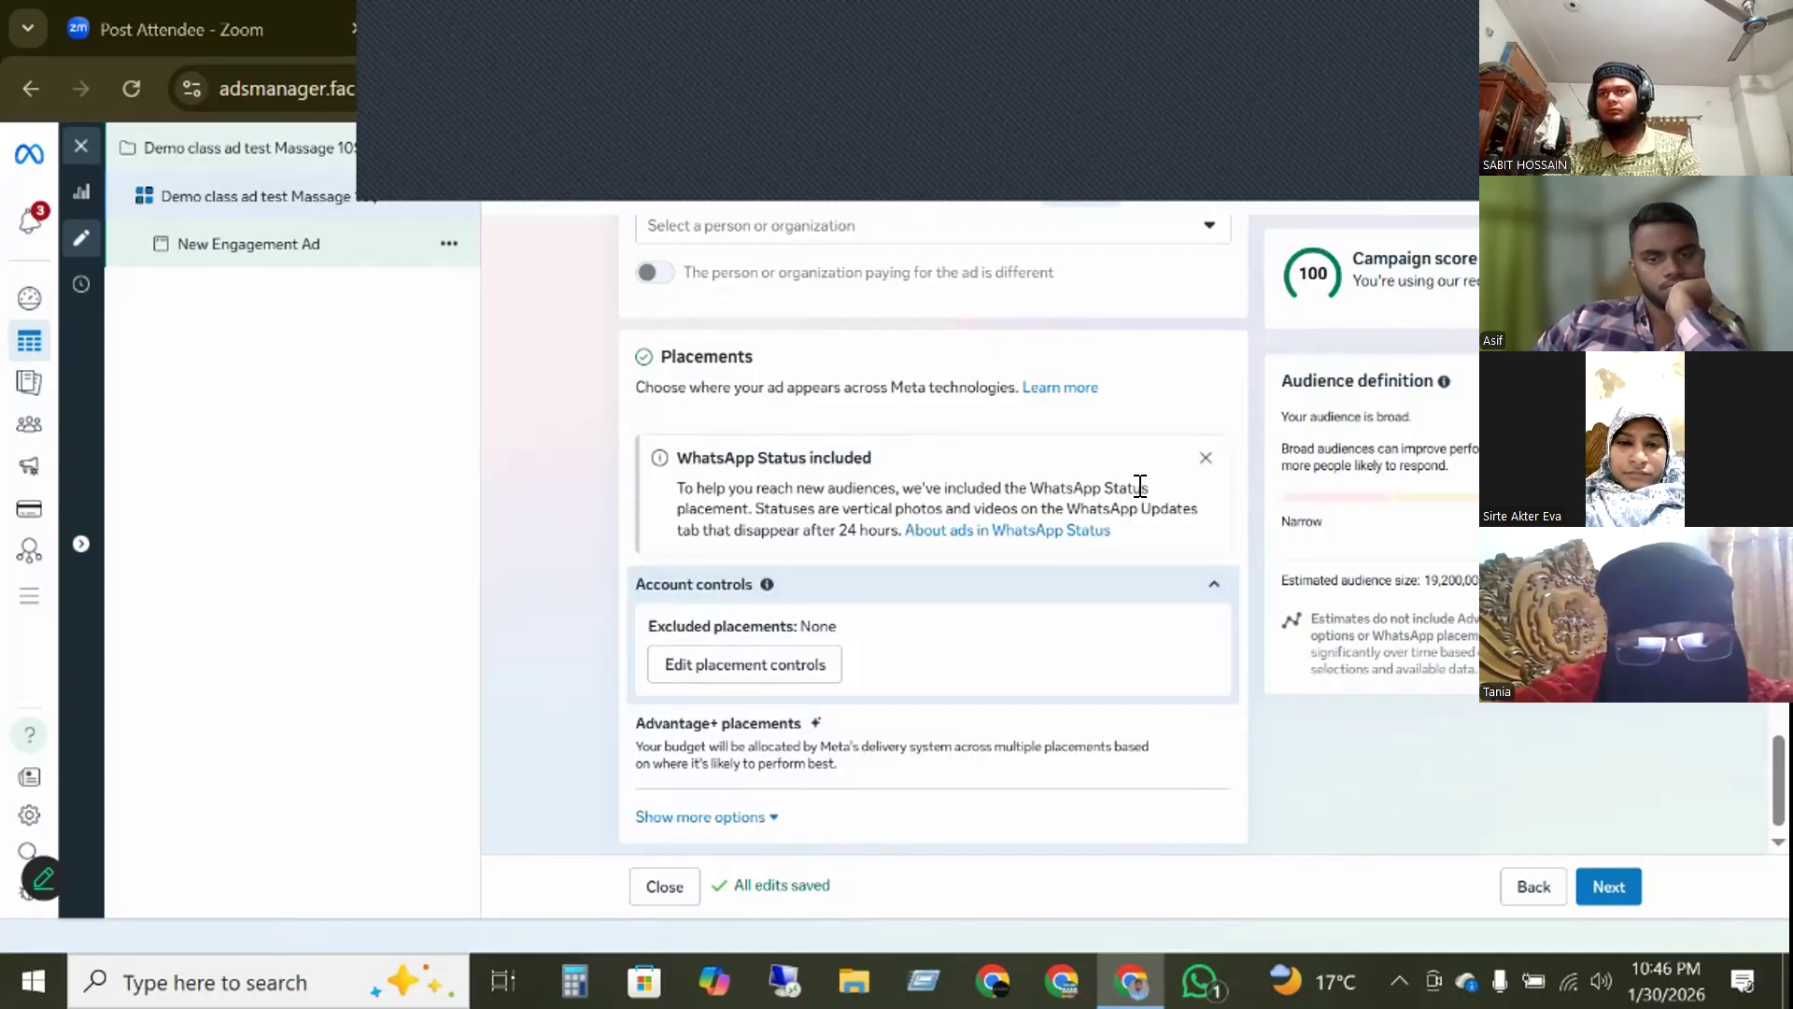
click(1202, 462)
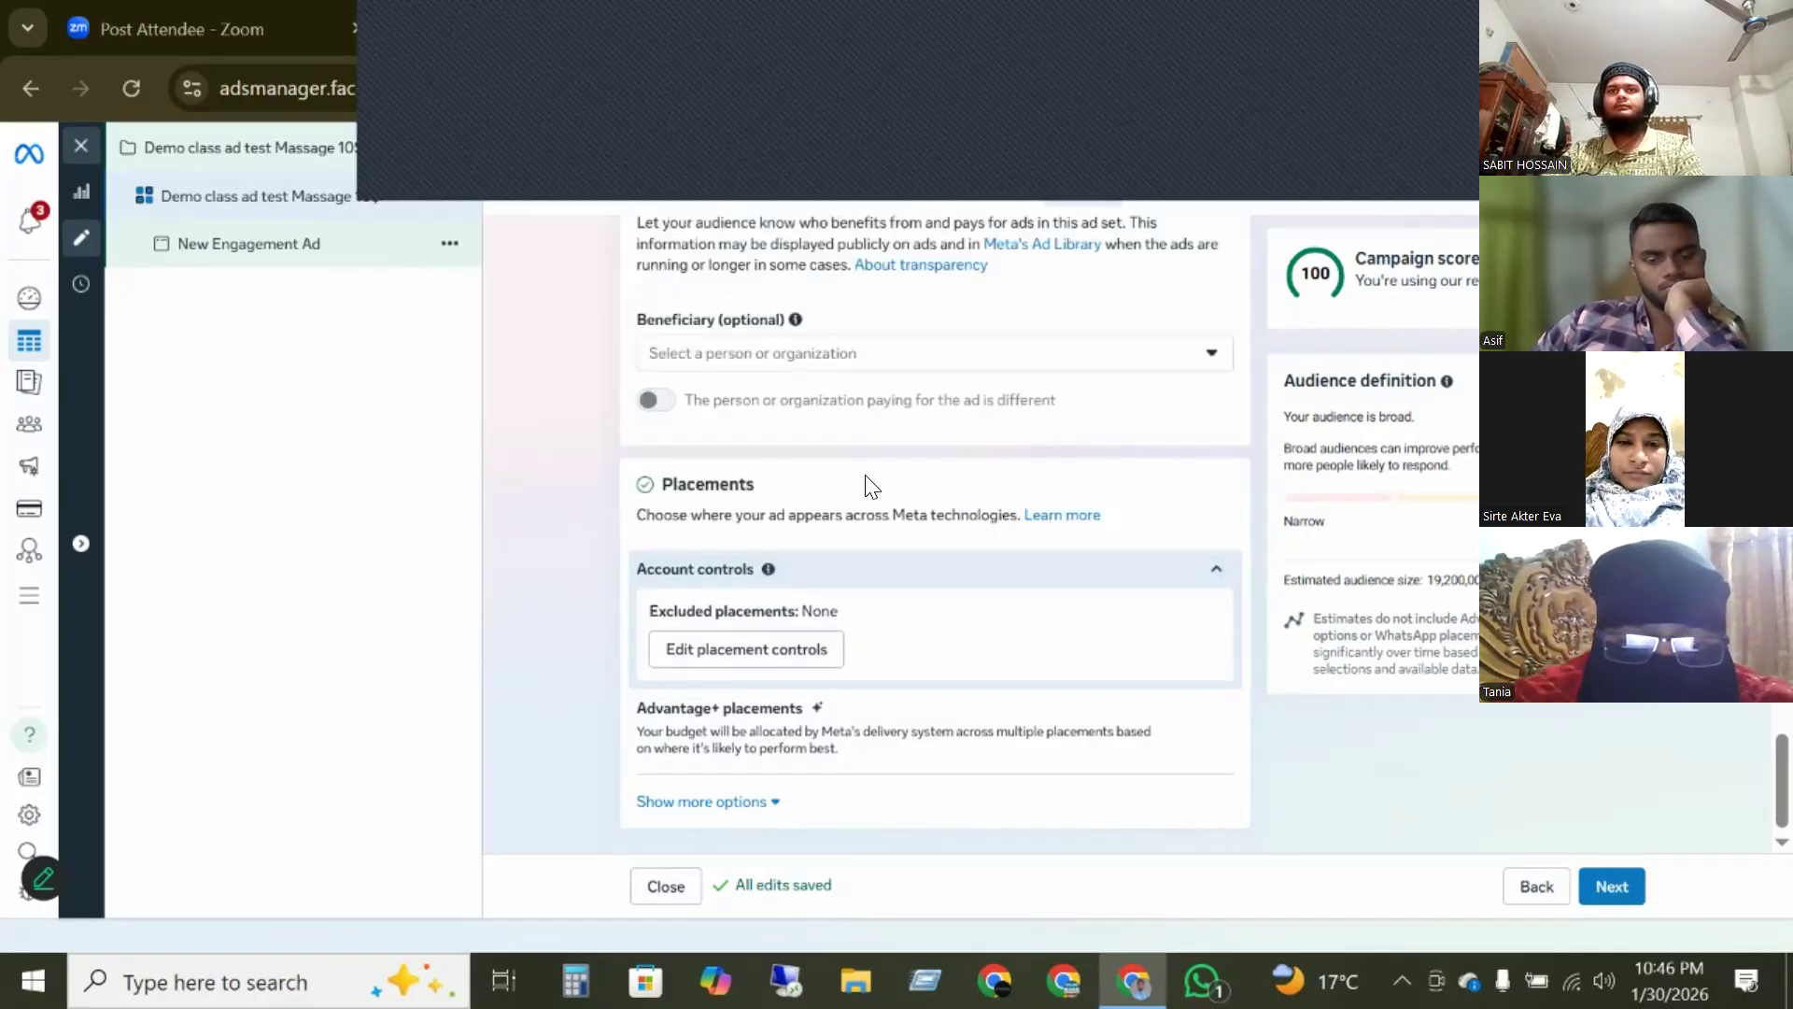
- Inspect the ad account's placement controls and close them without making changes
click(887, 559)
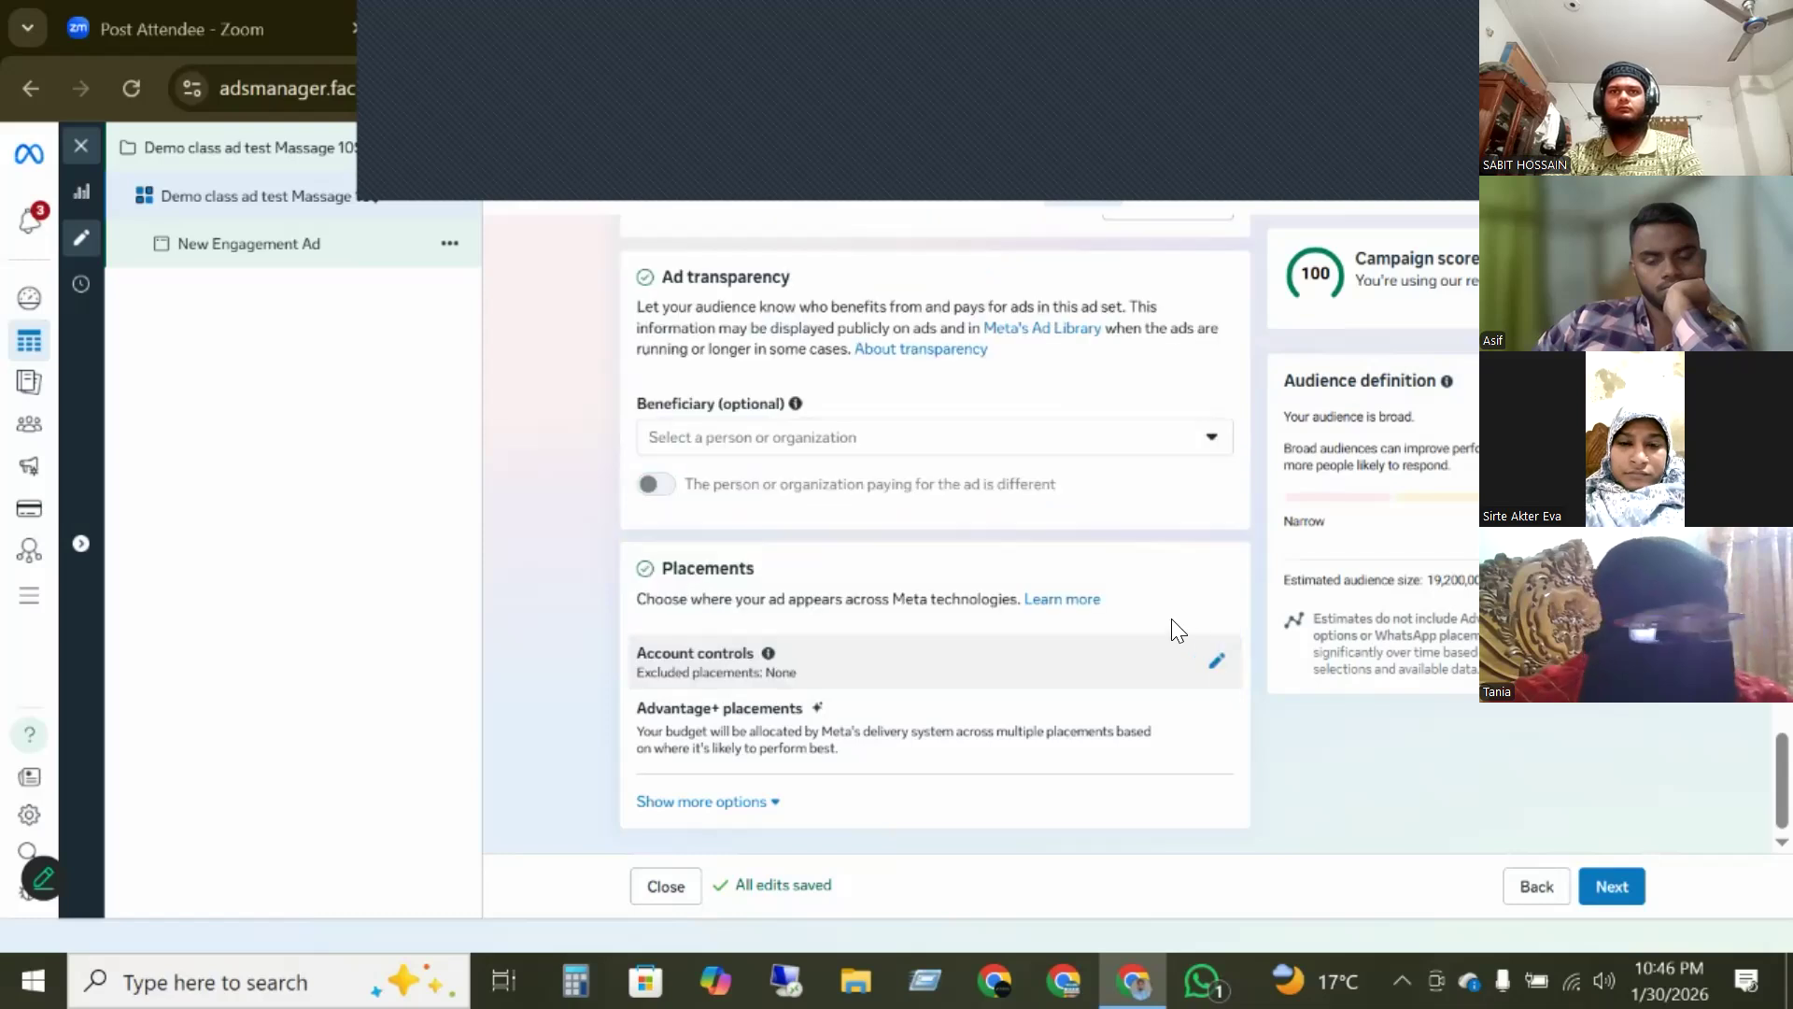
click(1220, 659)
click(752, 665)
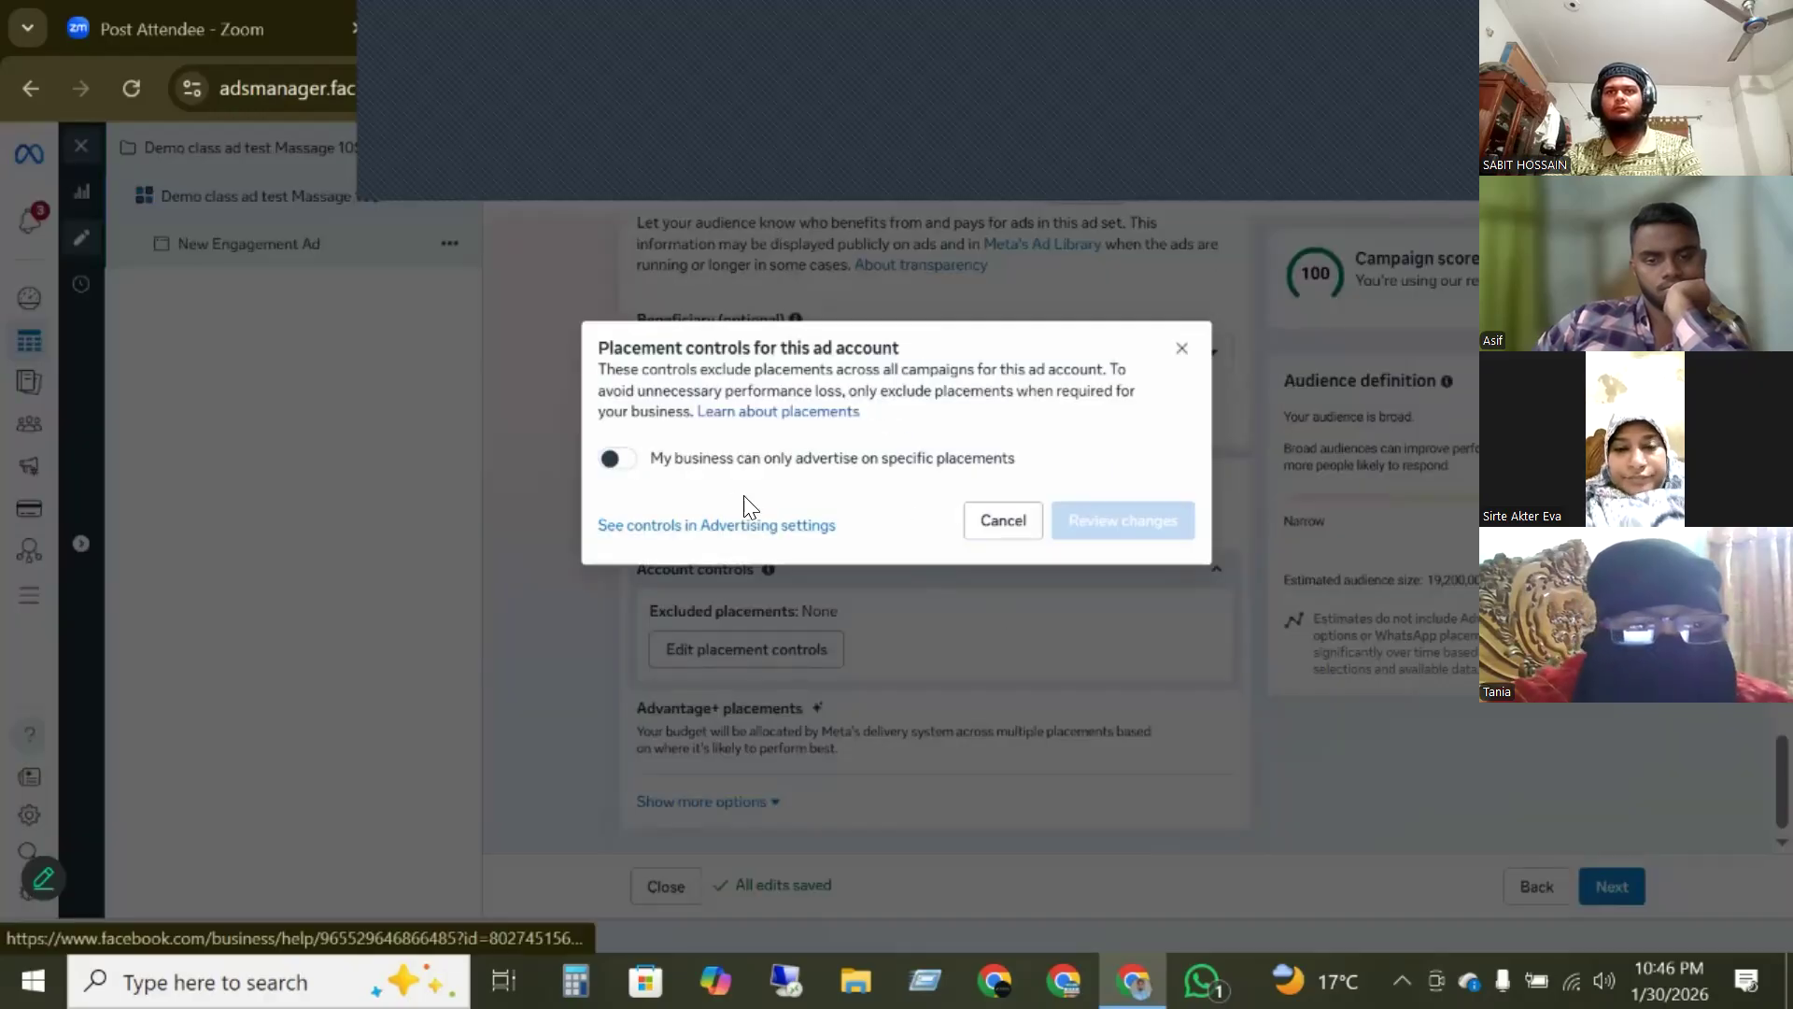
click(1179, 351)
- Expand the additional placement options, open the Advantage+ placements choice for editing and collapse the account controls
click(744, 803)
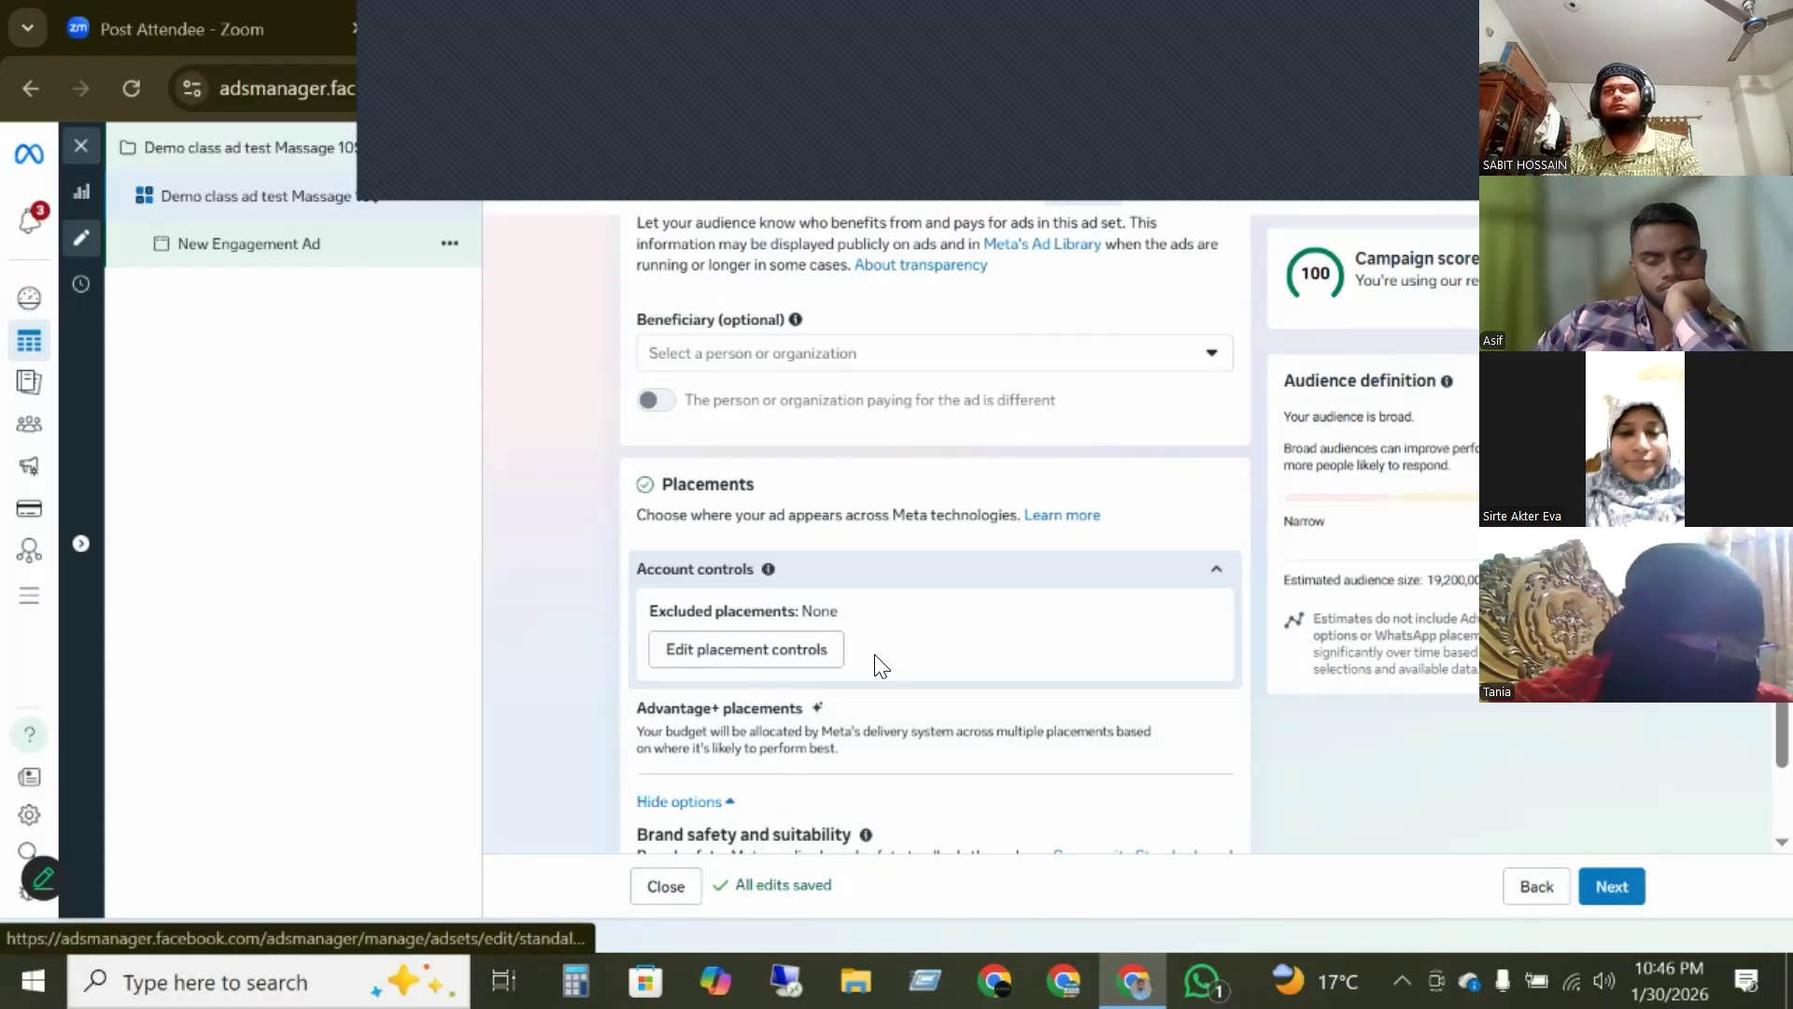
scroll(883, 598, down, 5)
scroll(794, 542, up, 3)
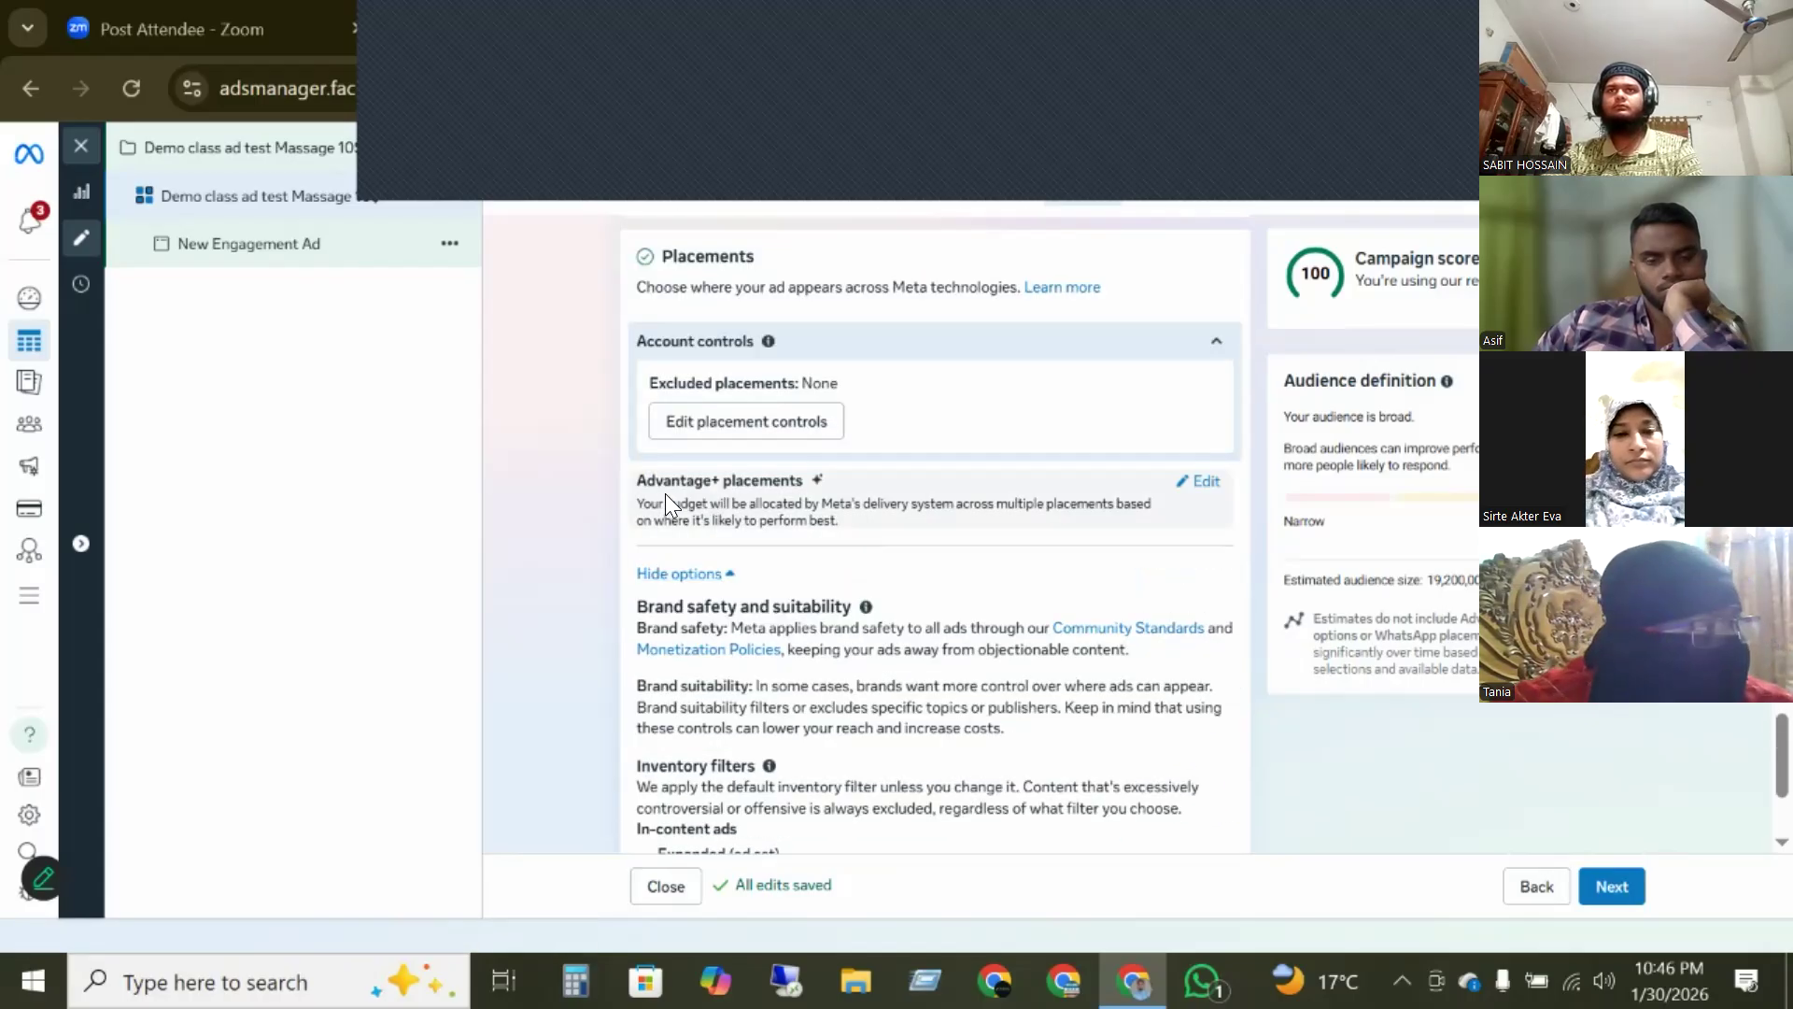
click(1205, 484)
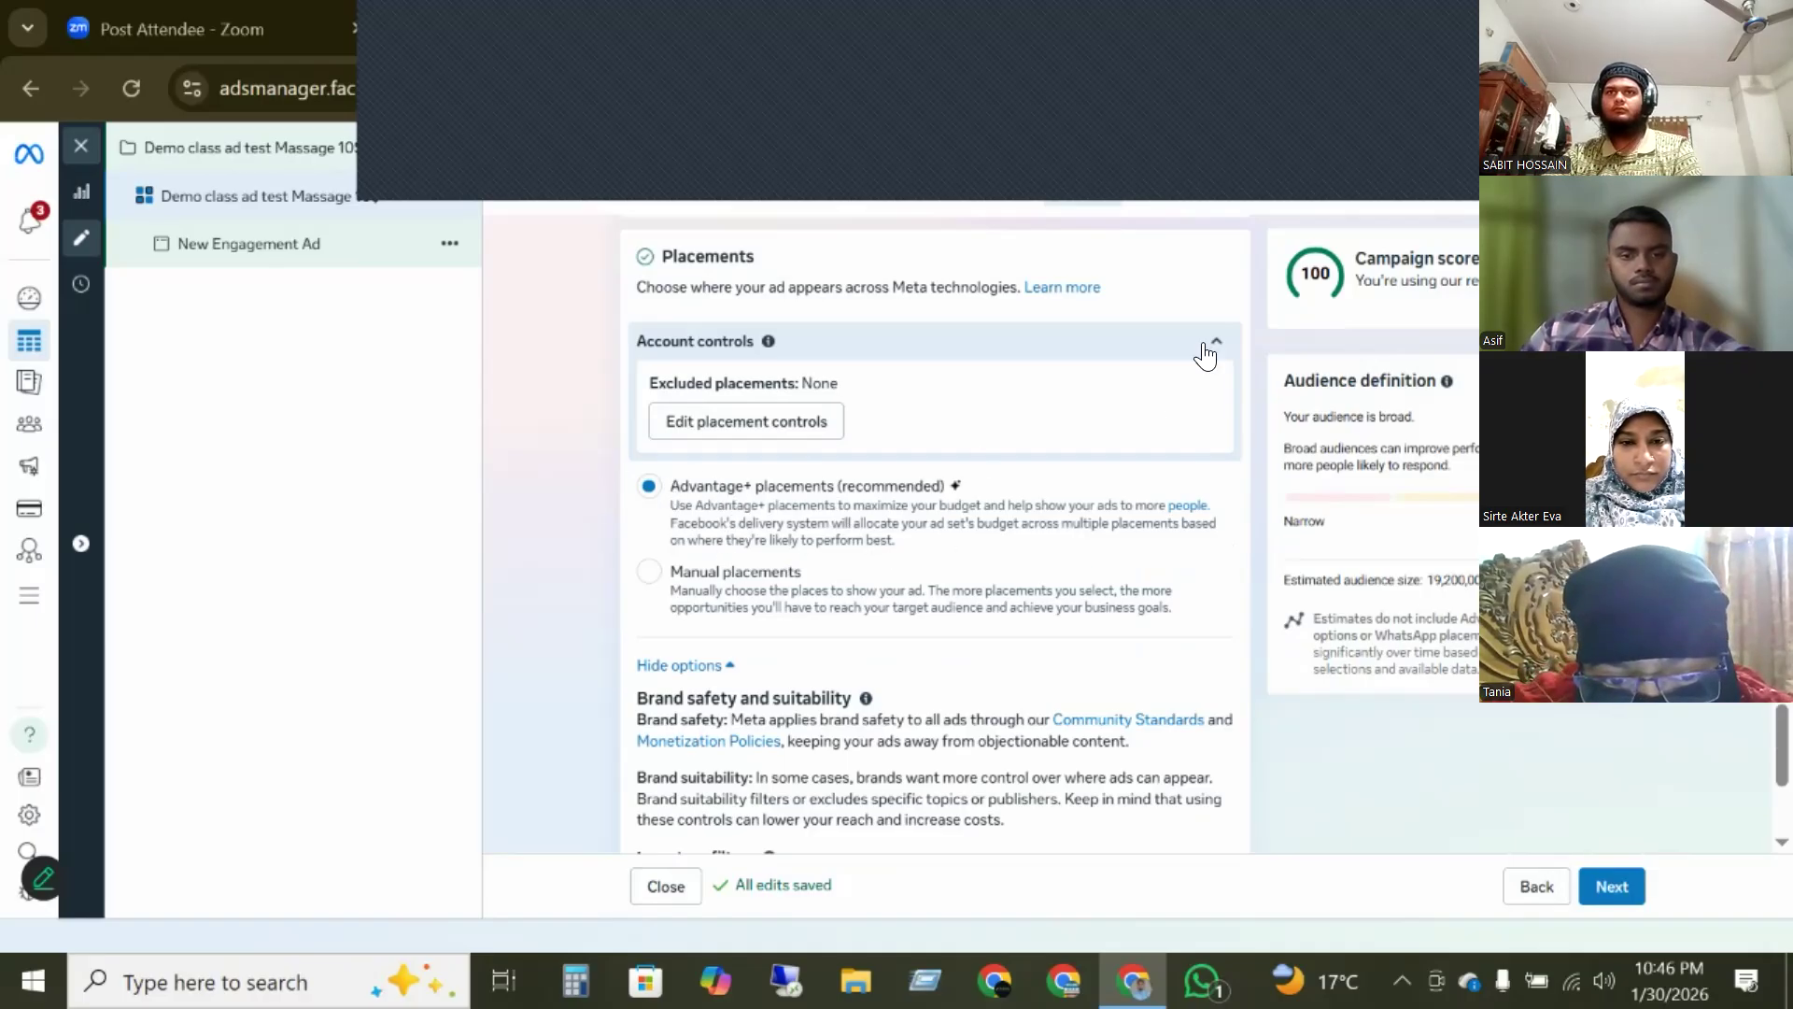
click(1163, 348)
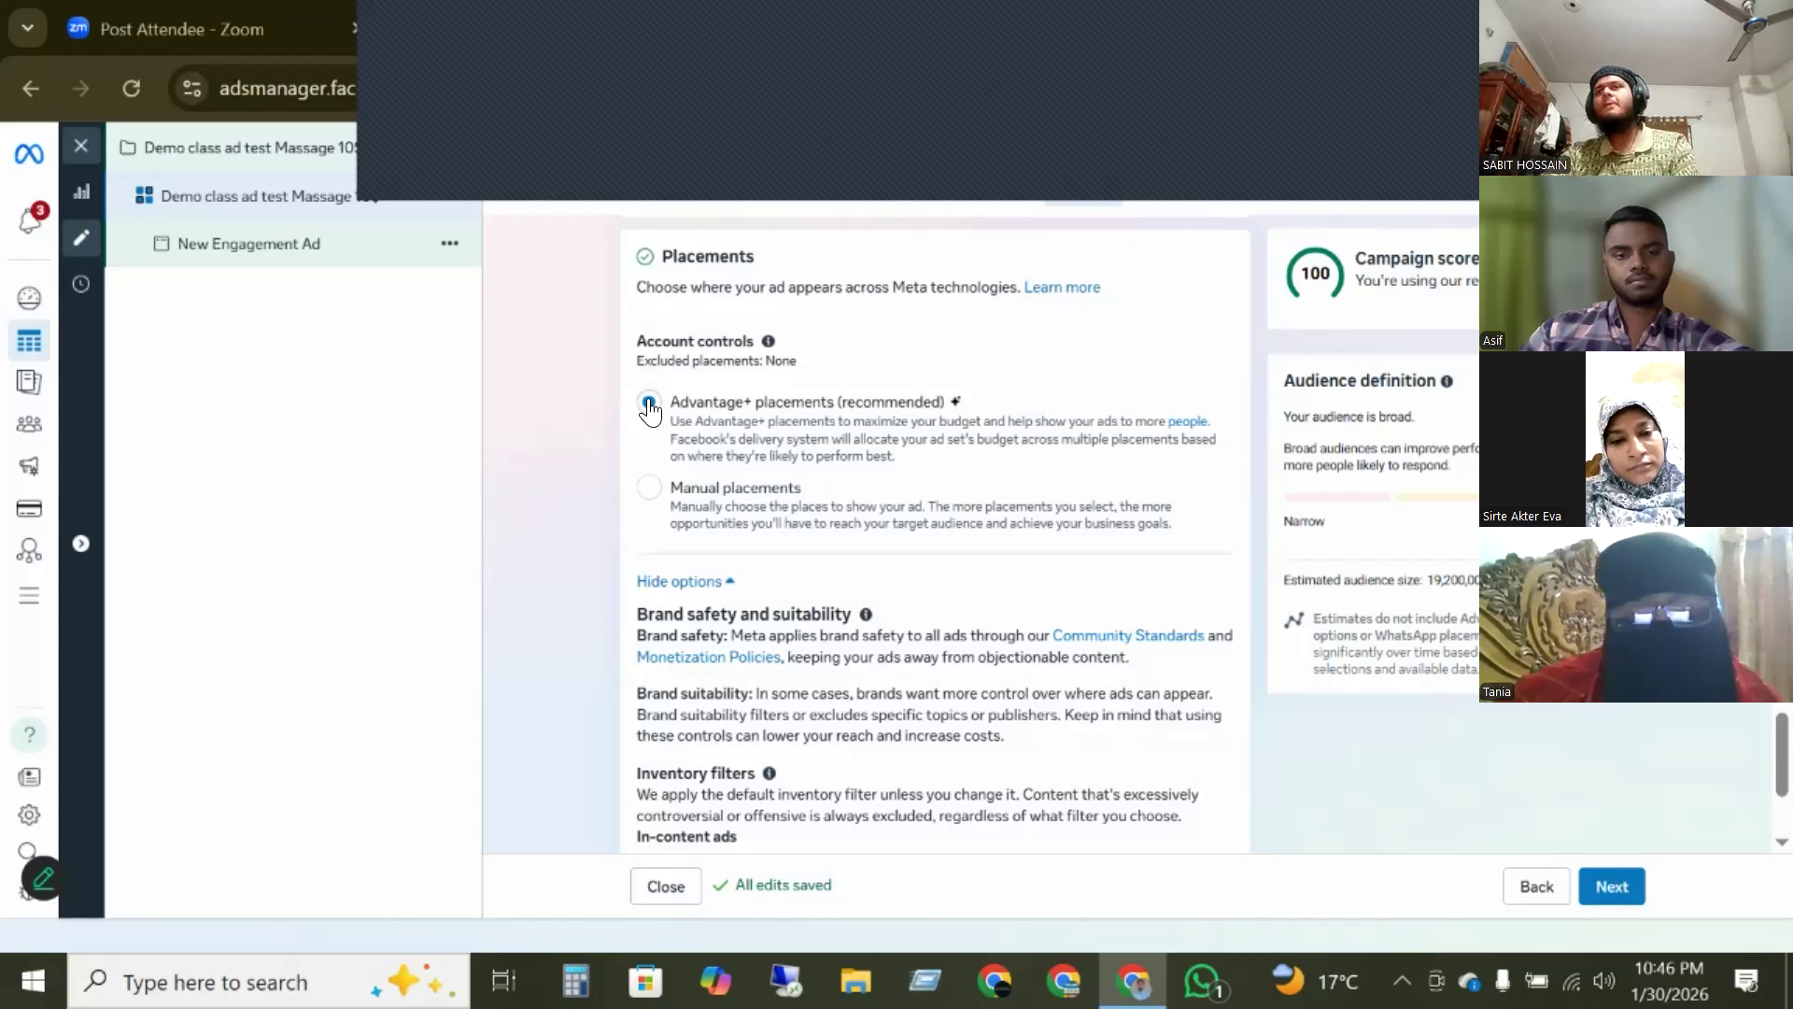
- Review the brand safety, inventory filter, publisher block list and content type exclusion settings under Placements
scroll(803, 579, down, 3)
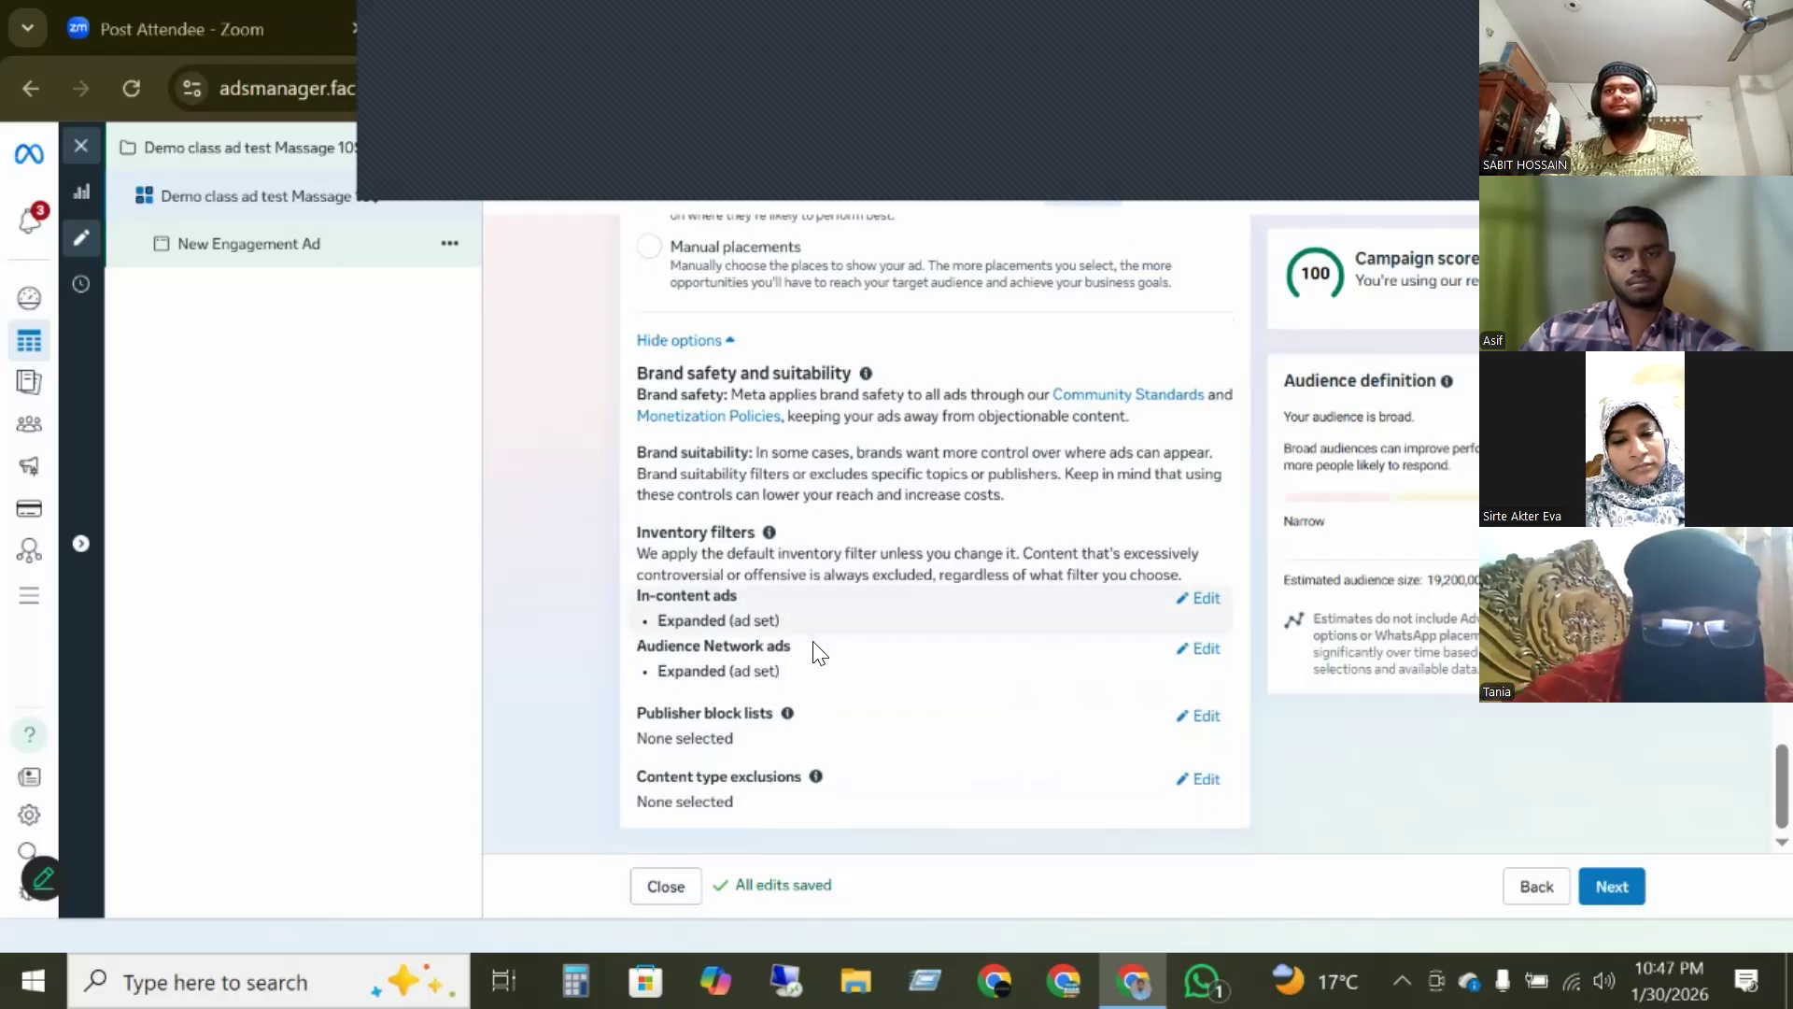
scroll(821, 772, up, 3)
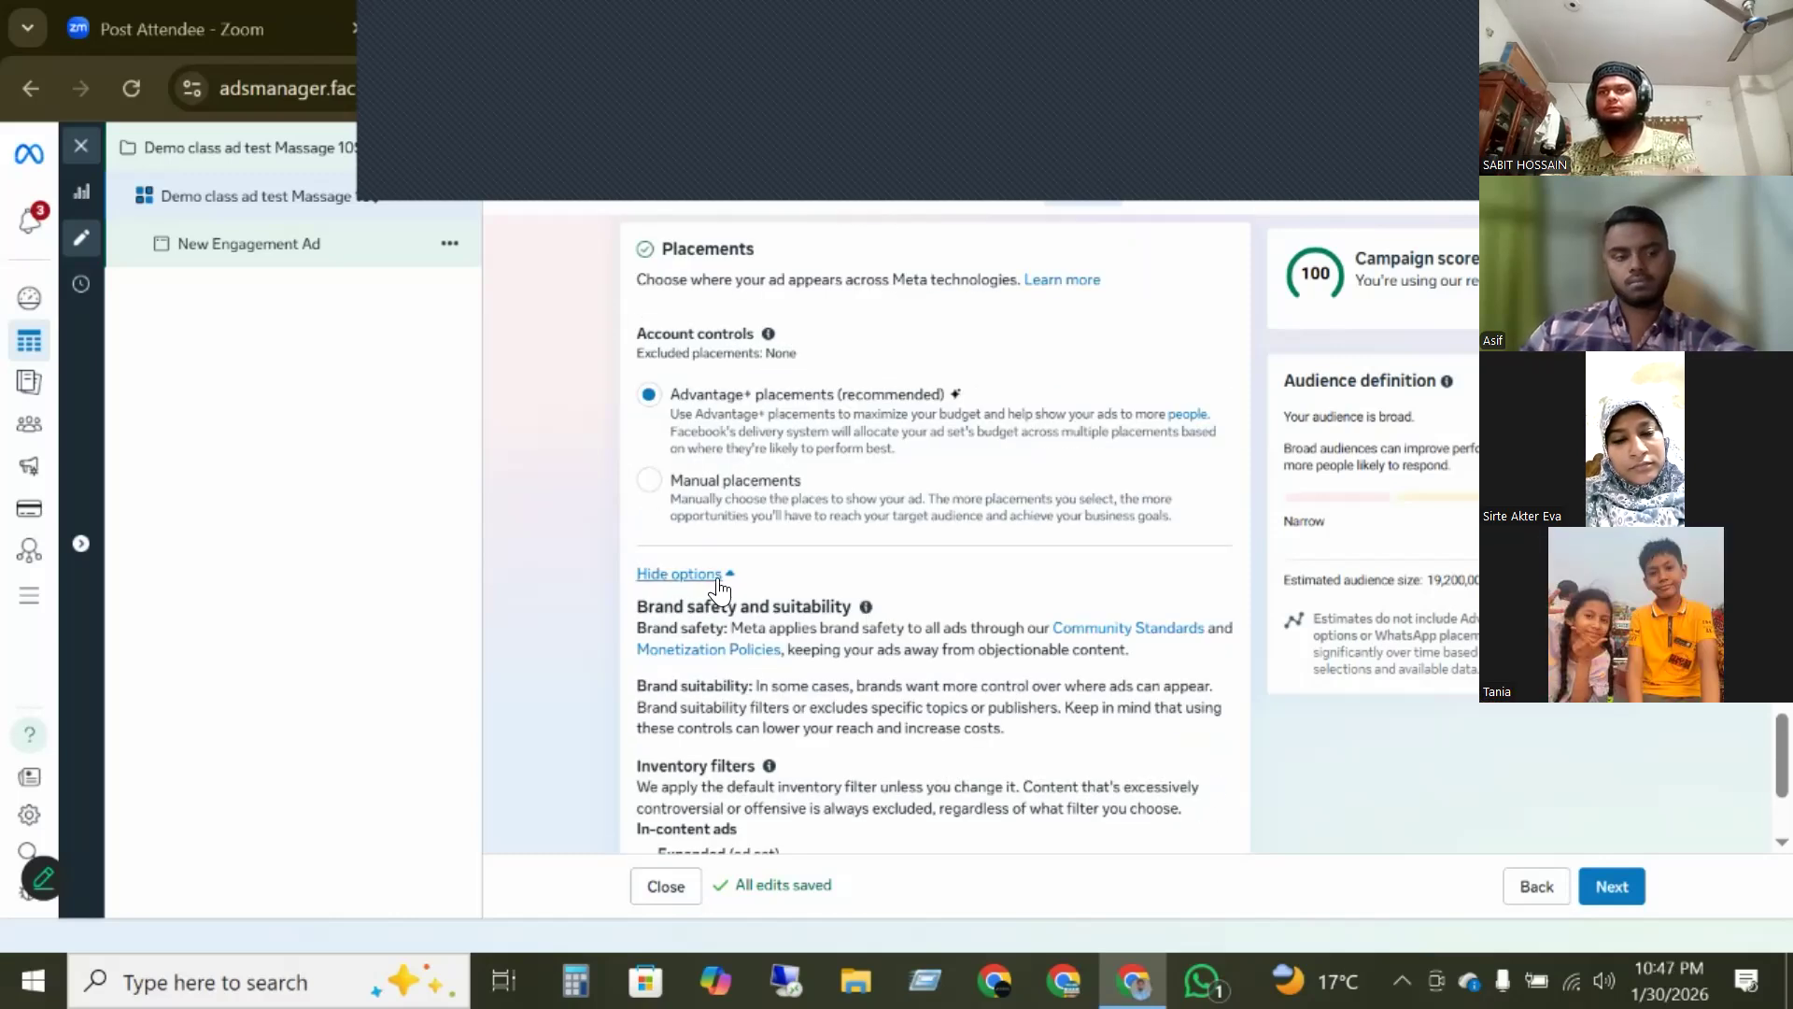
click(715, 579)
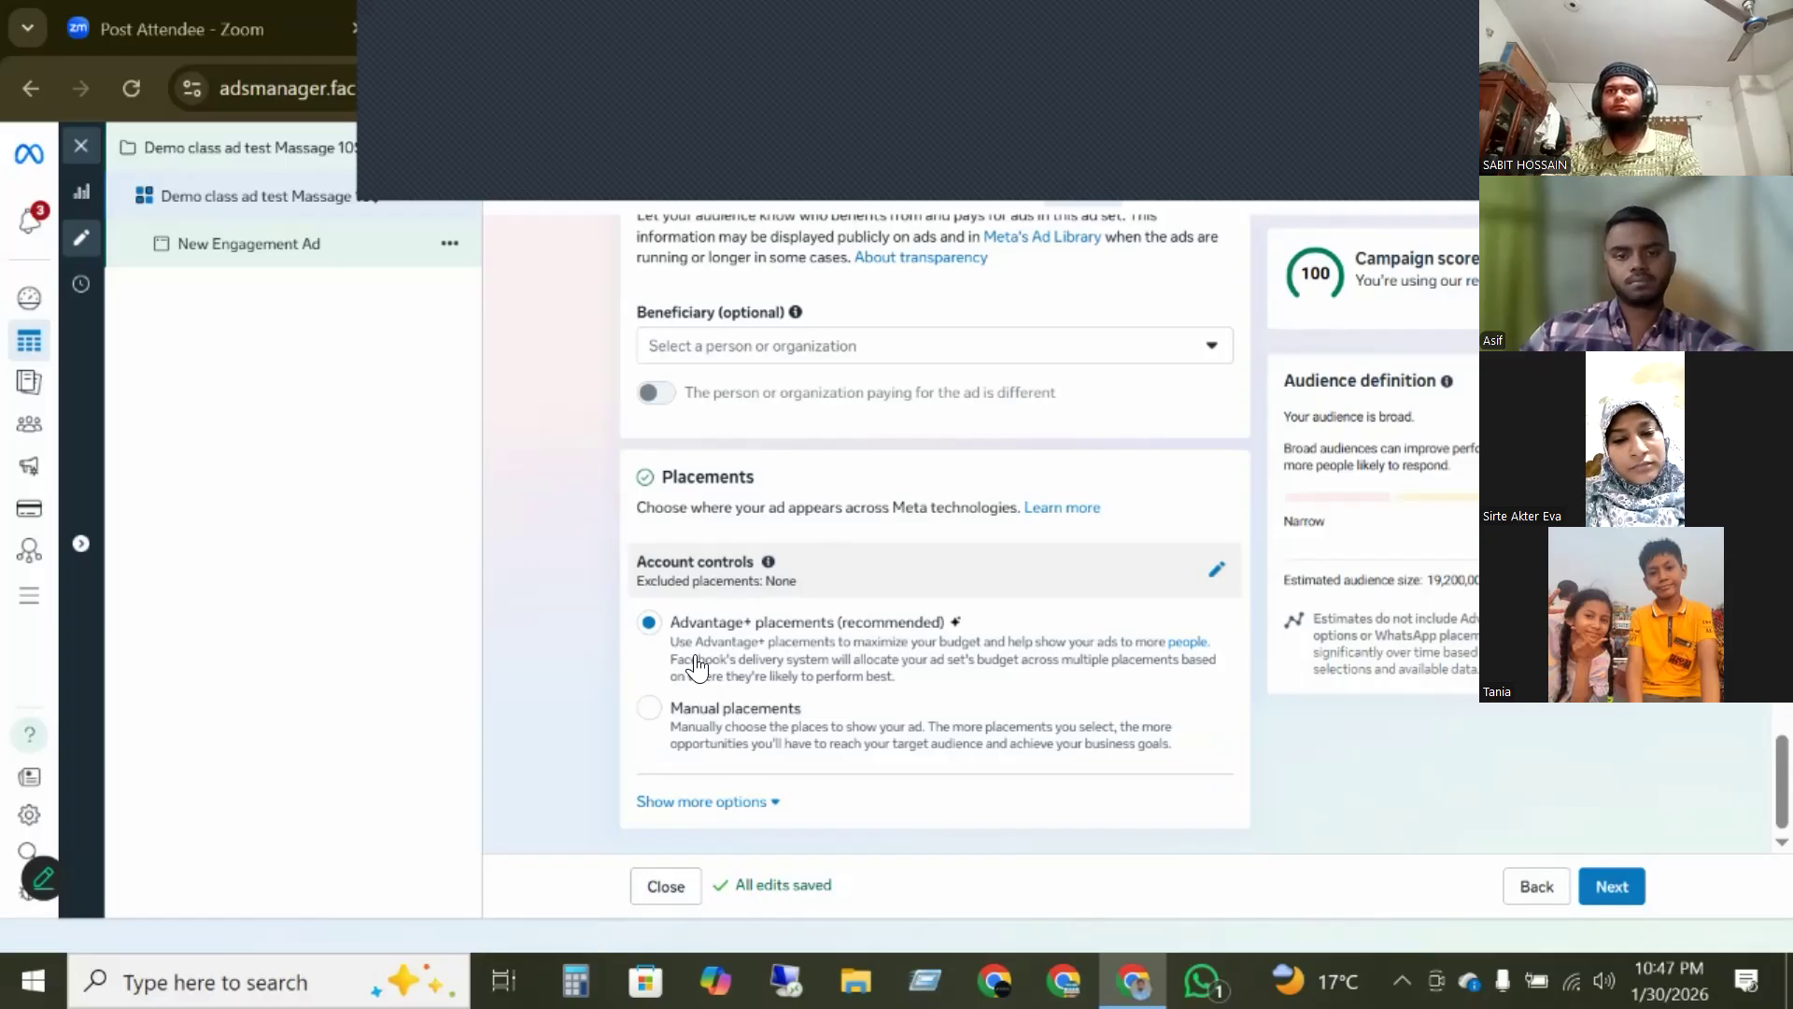
click(730, 800)
scroll(840, 682, down, 3)
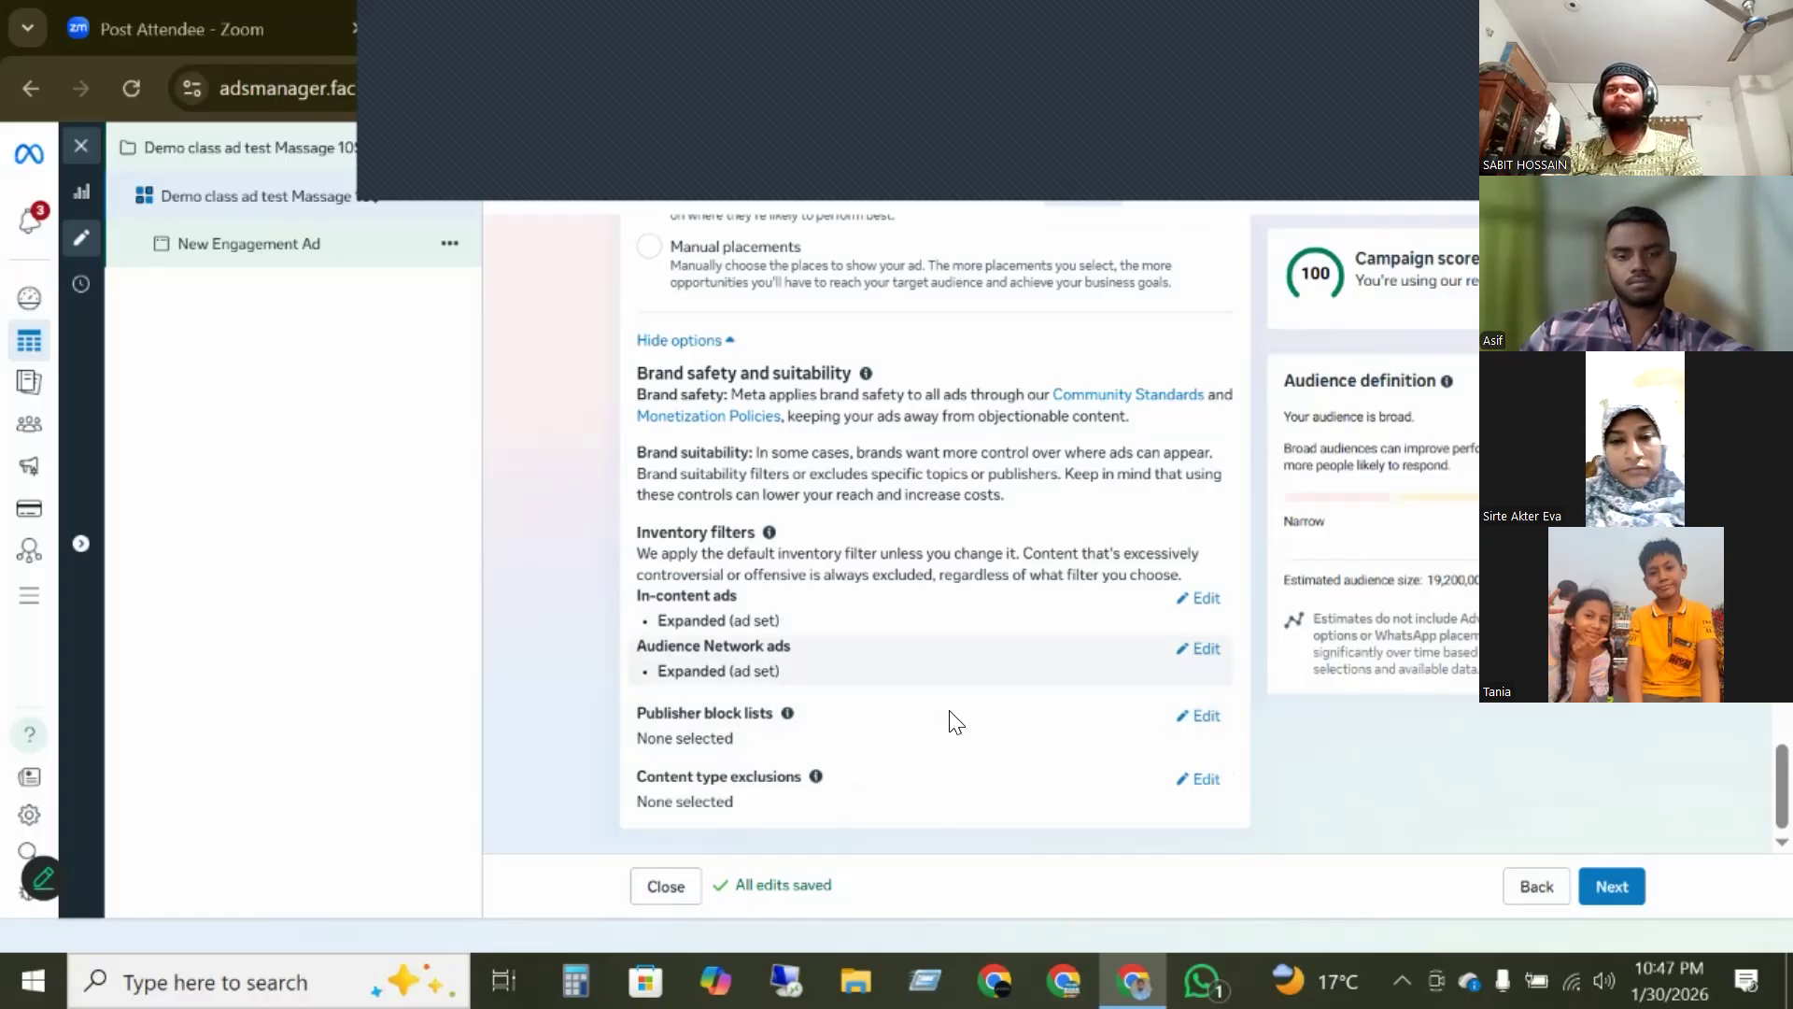
- Review the whole ad set, from its name, conversion and budget settings through audience, ad transparency and placements
scroll(948, 721, up, 15)
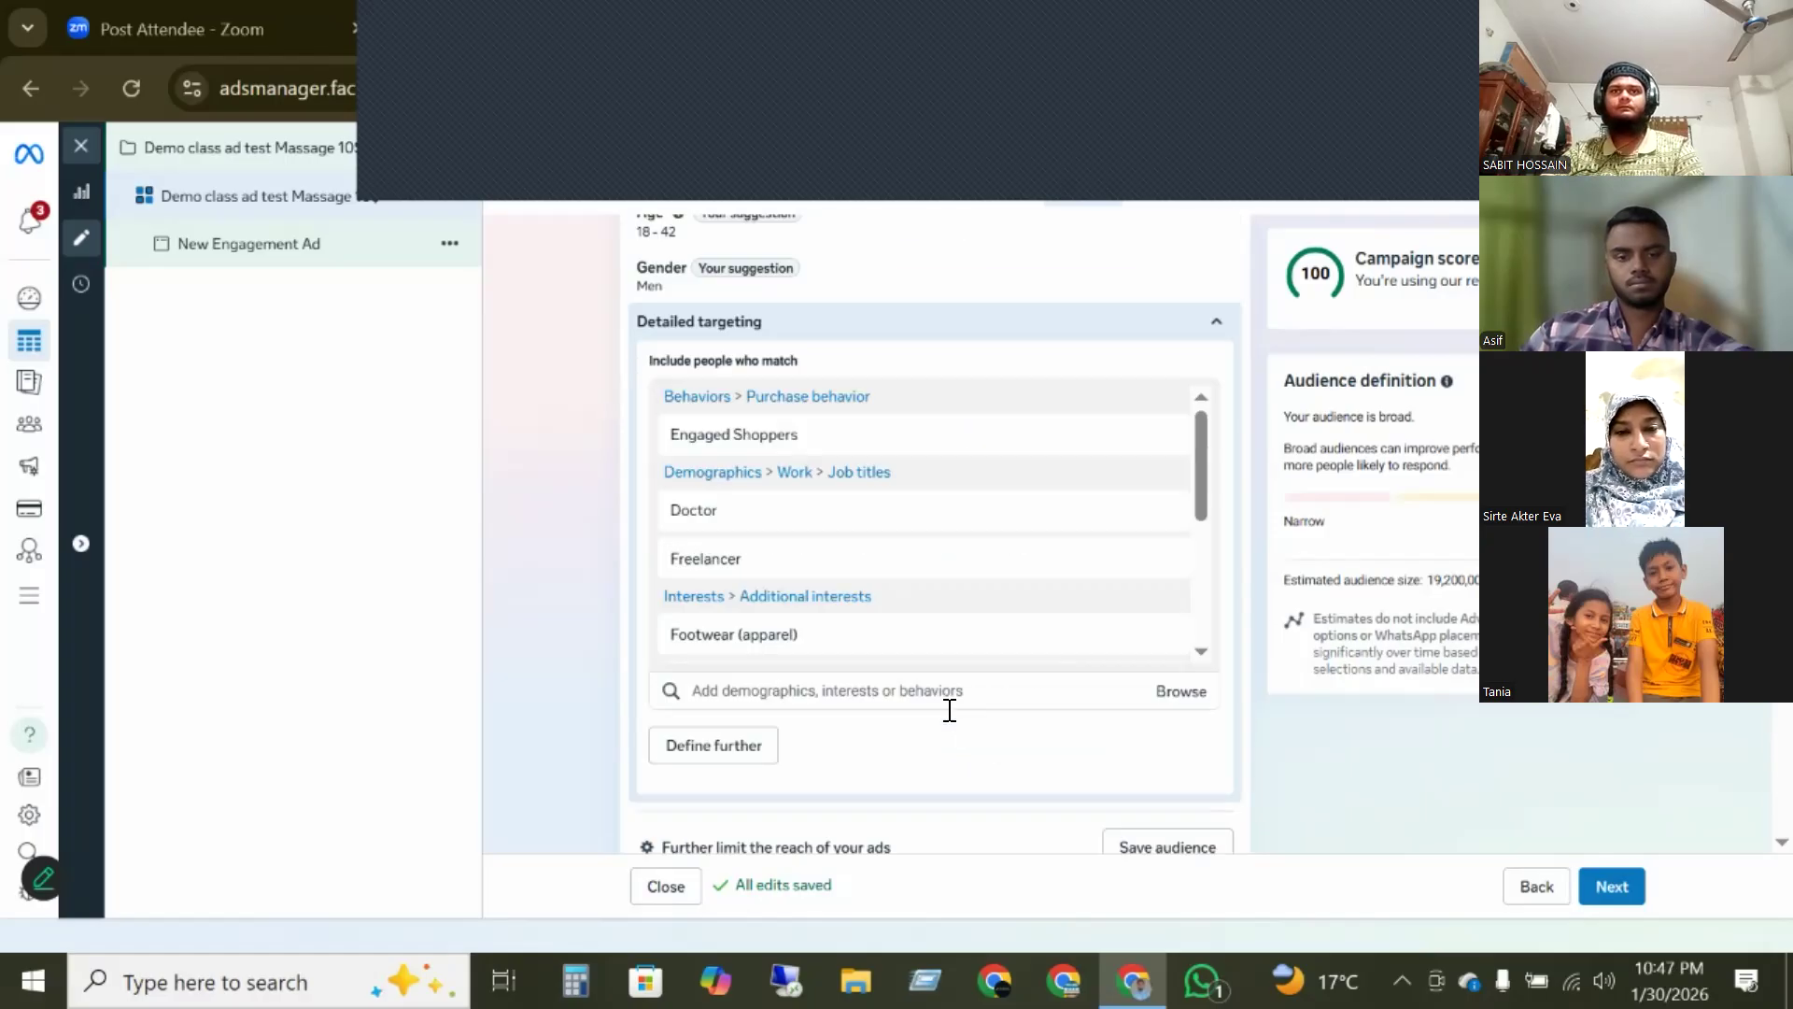
scroll(949, 710, up, 8)
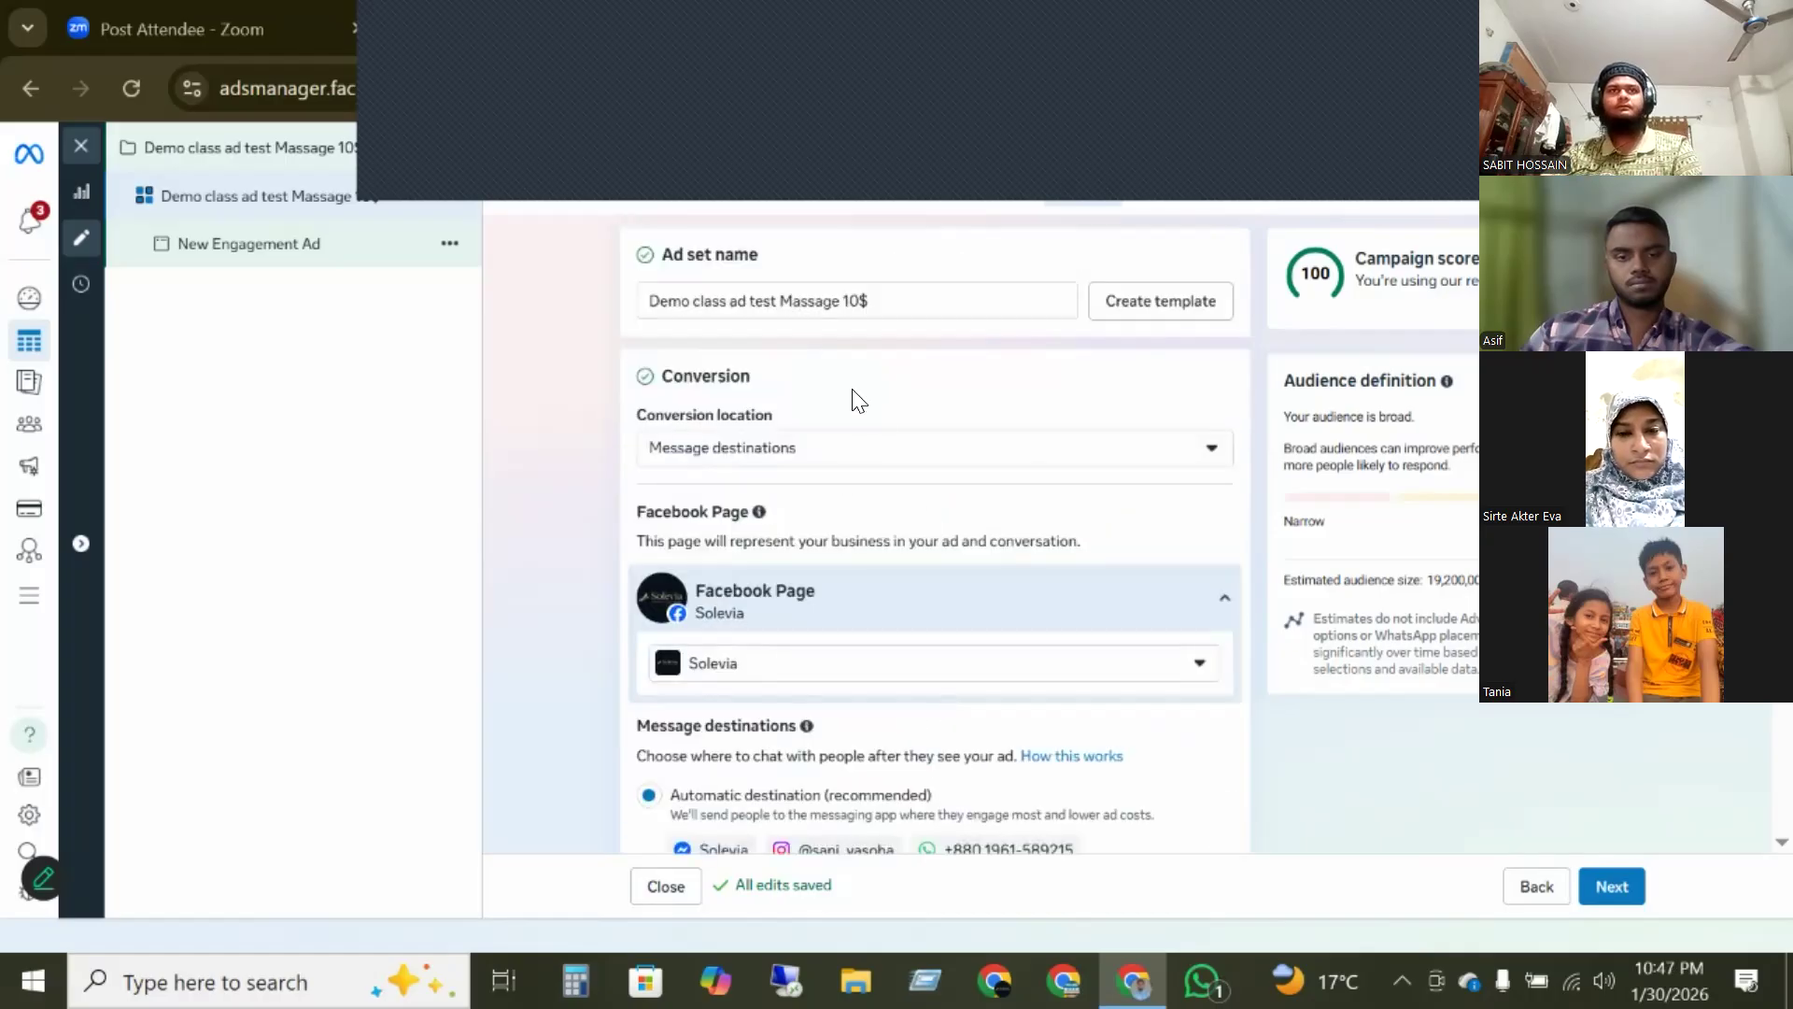
scroll(831, 508, down, 5)
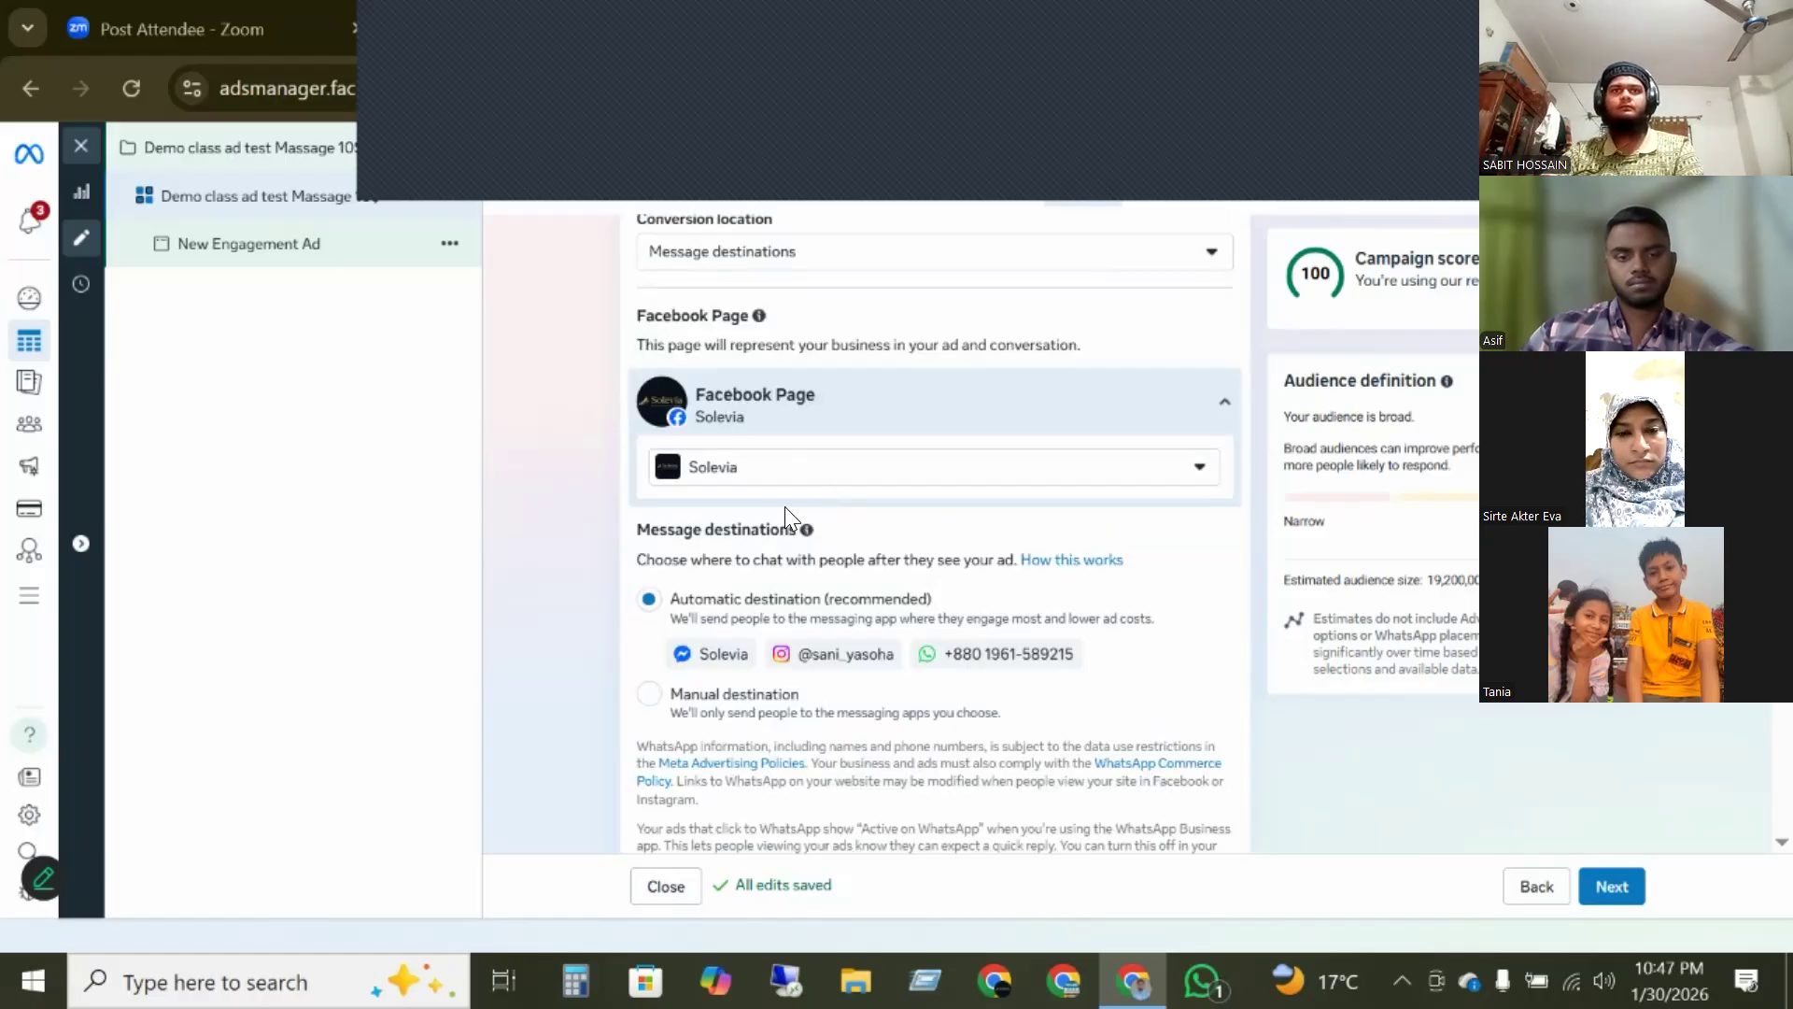
scroll(794, 563, down, 2)
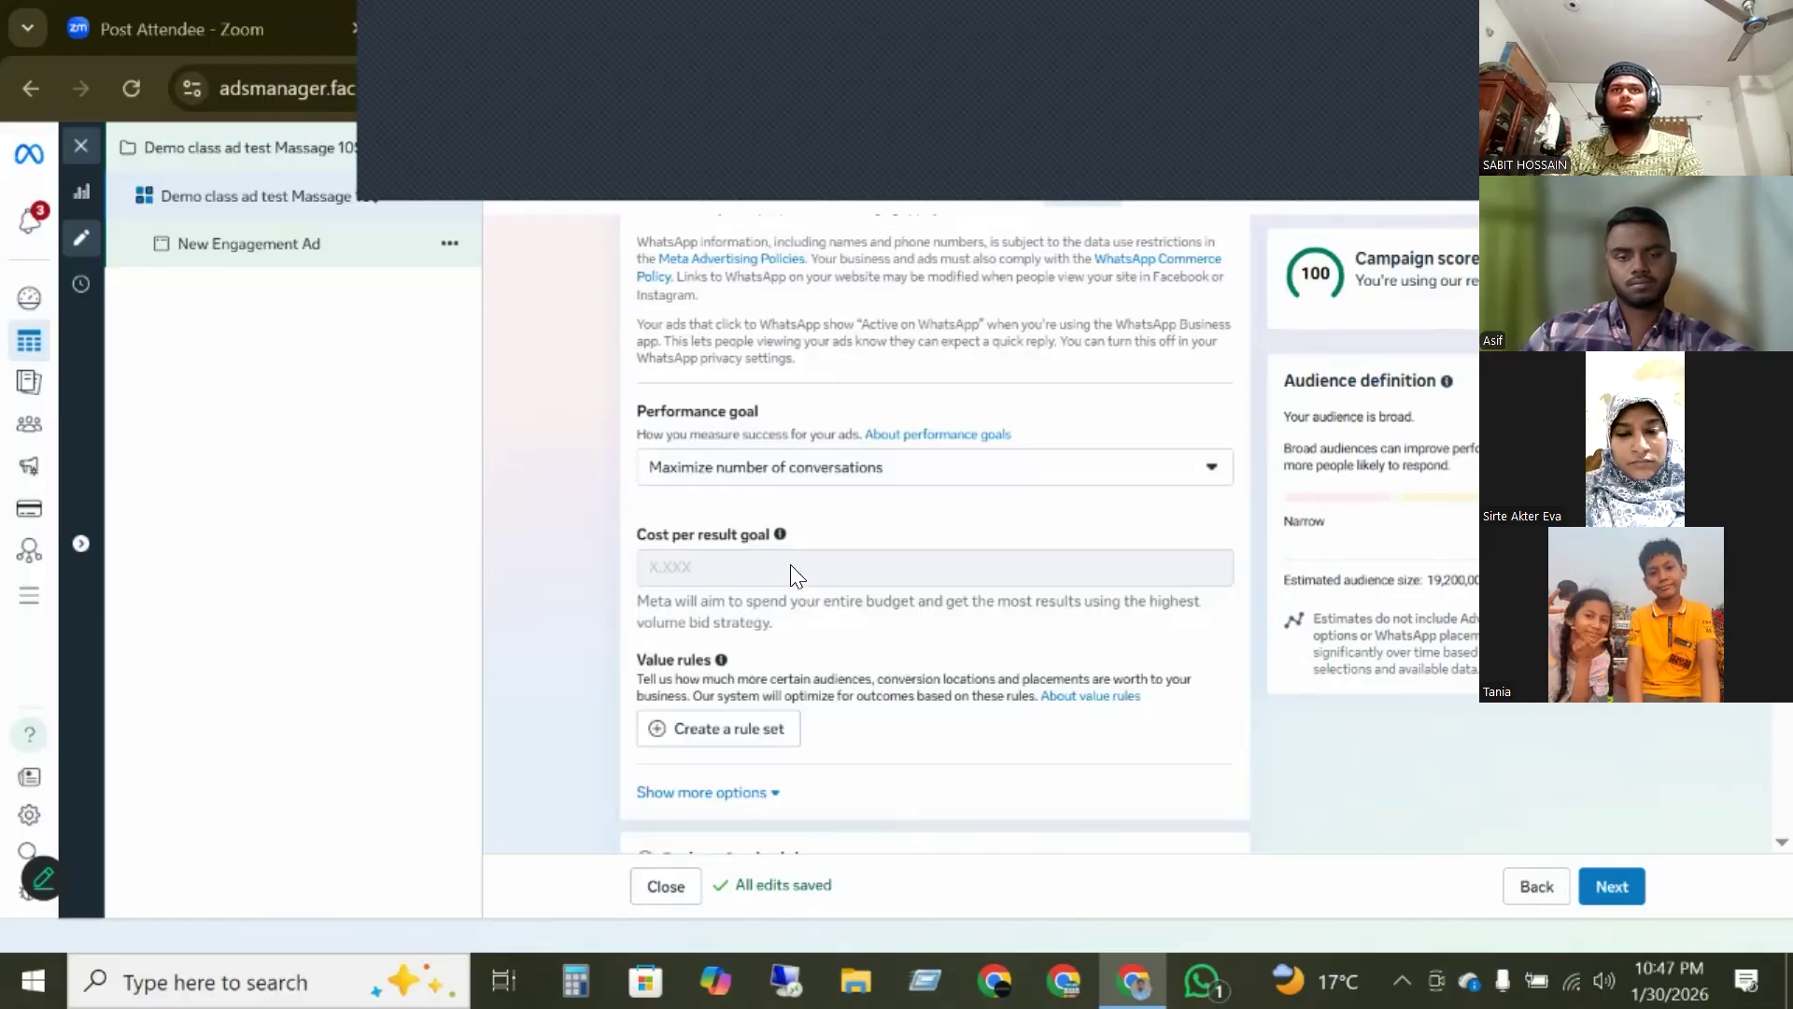
scroll(801, 500, down, 5)
scroll(787, 488, down, 10)
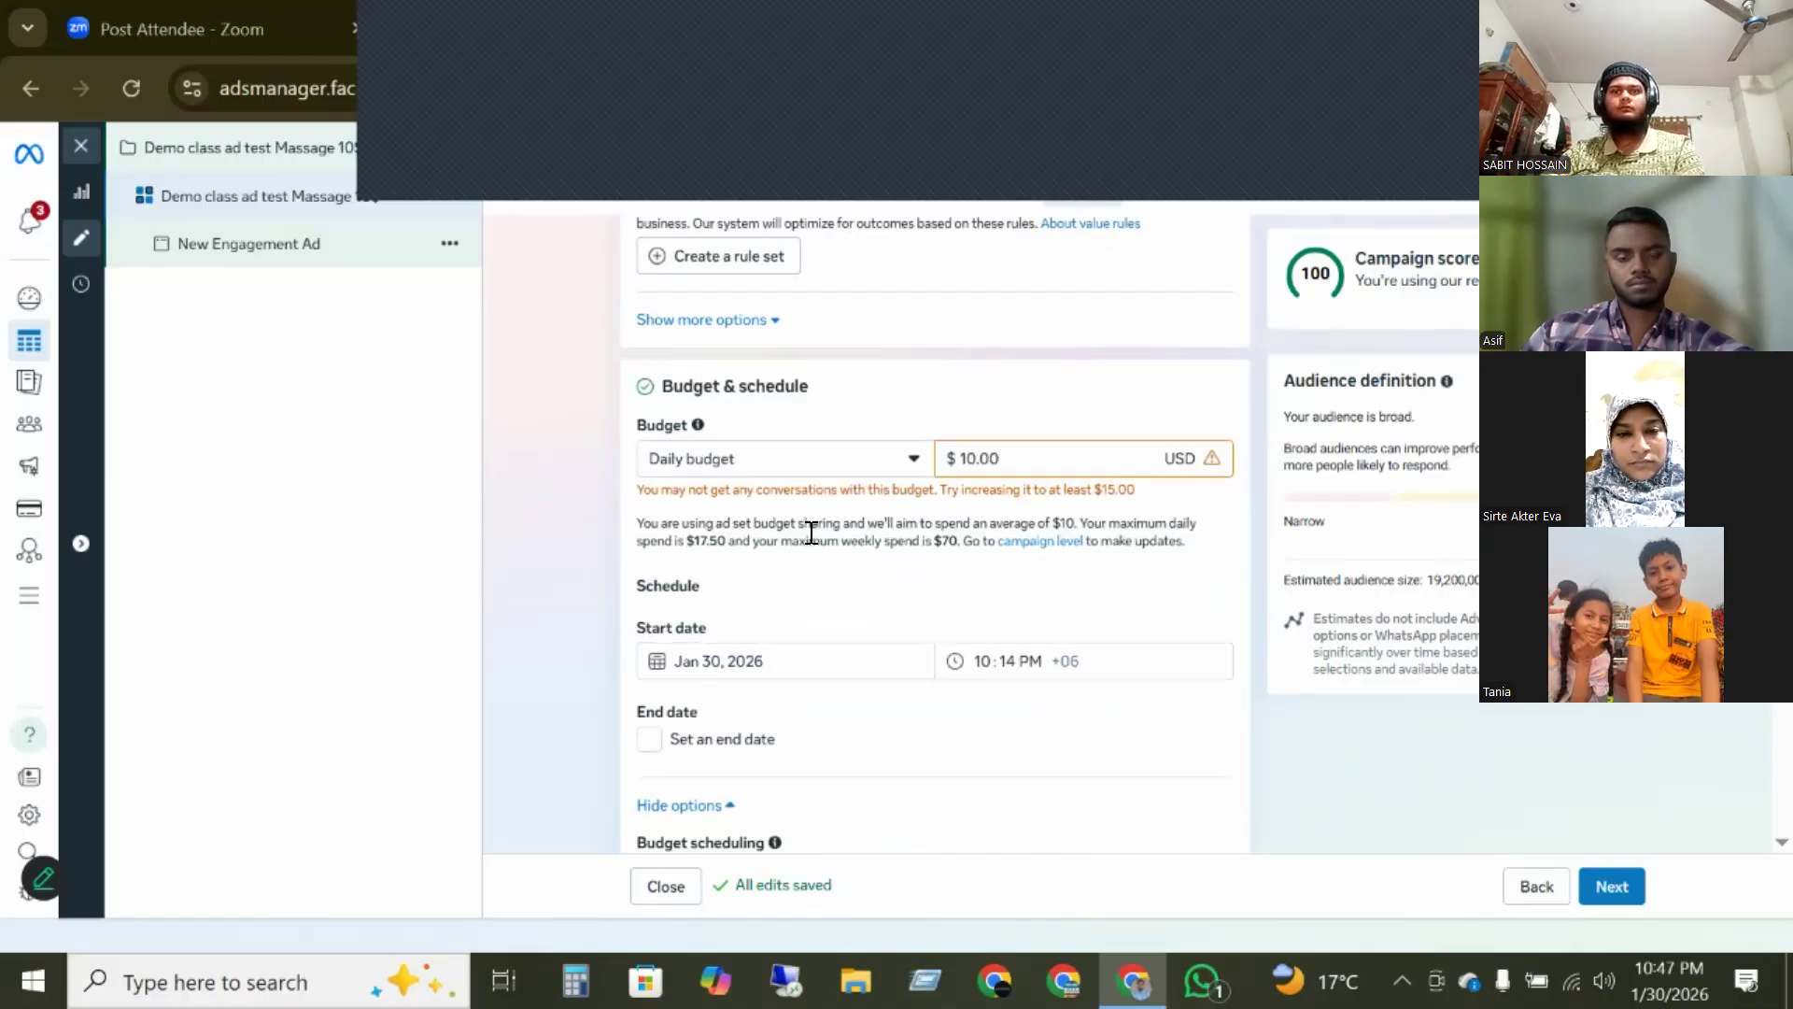
scroll(809, 543, down, 10)
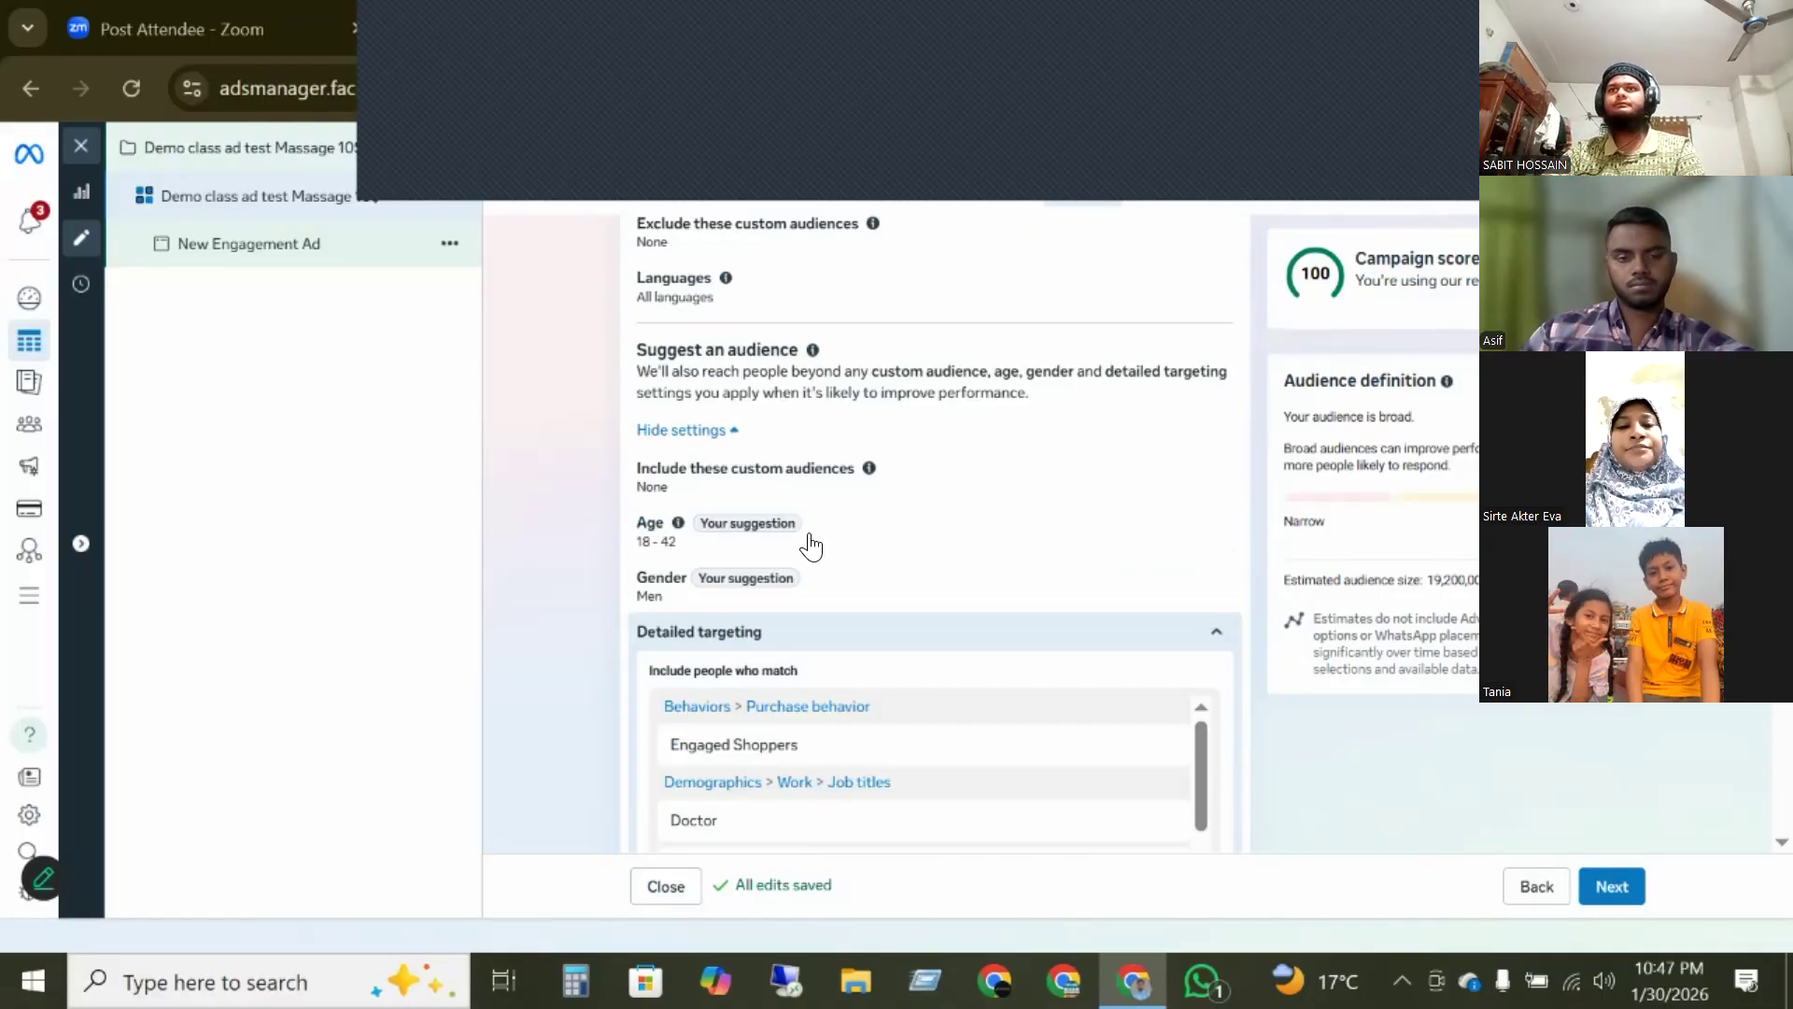
scroll(599, 579, down, 8)
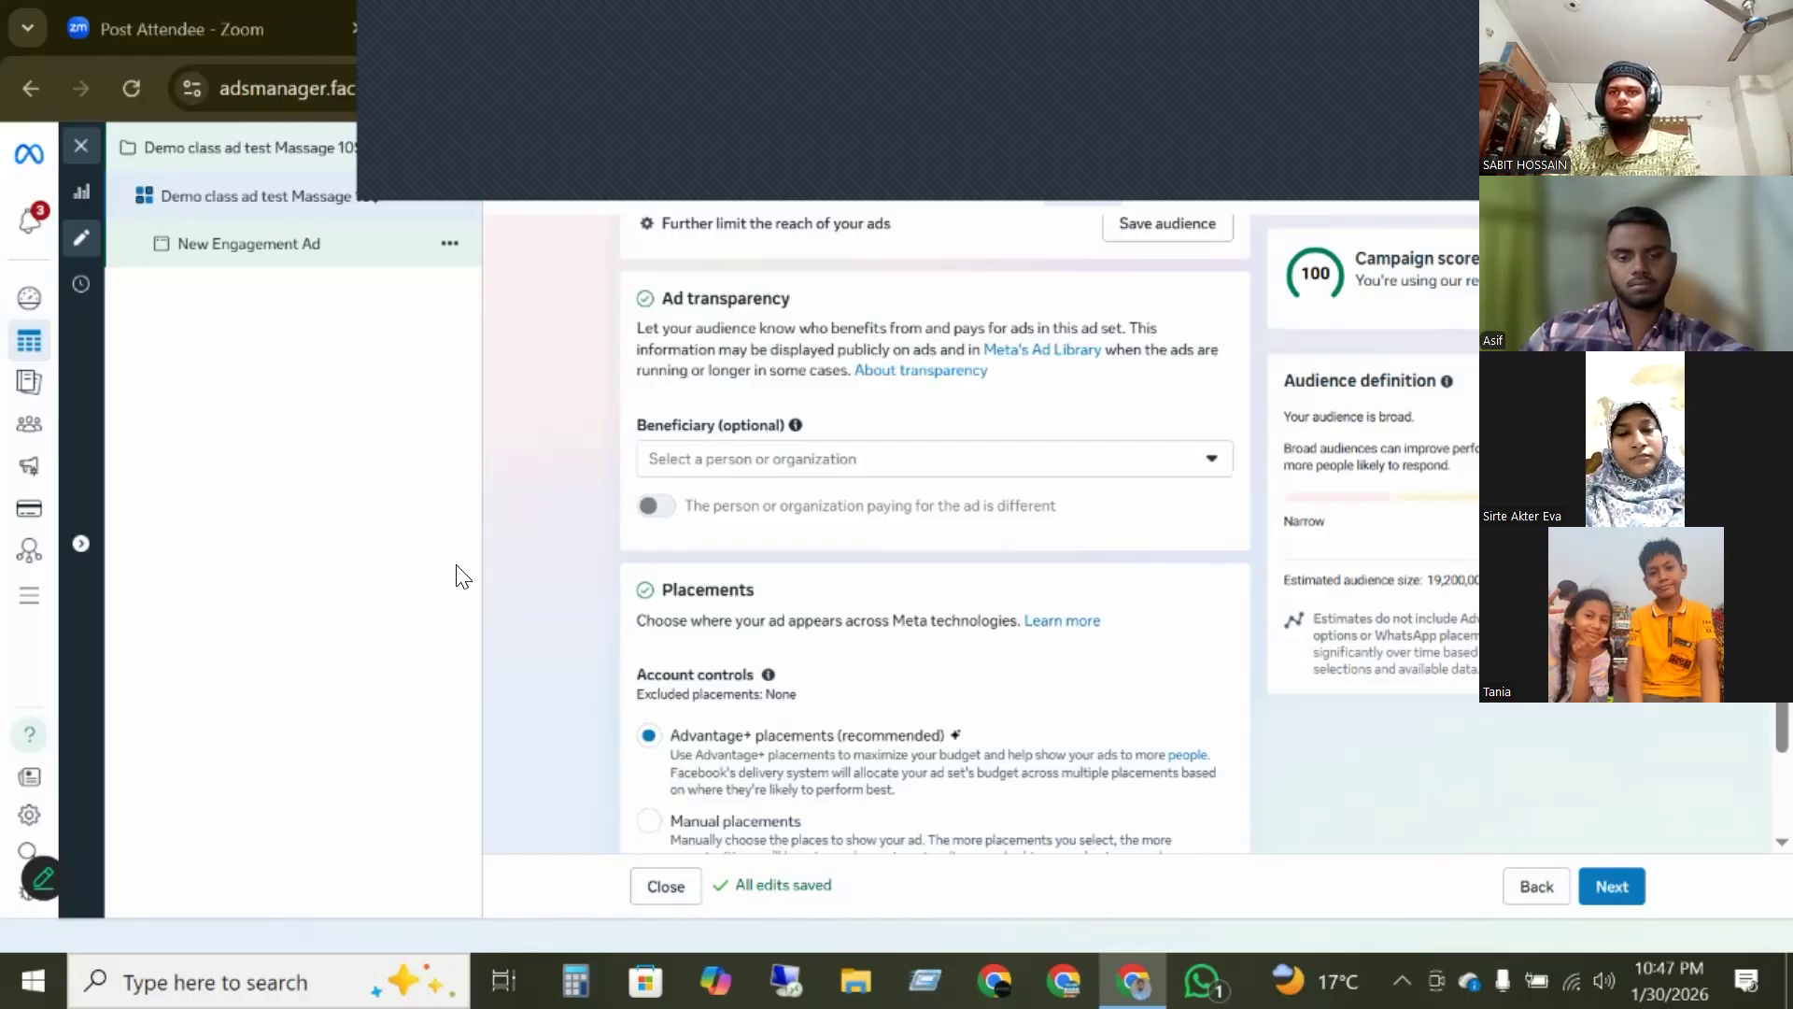
scroll(538, 545, up, 12)
scroll(538, 545, up, 8)
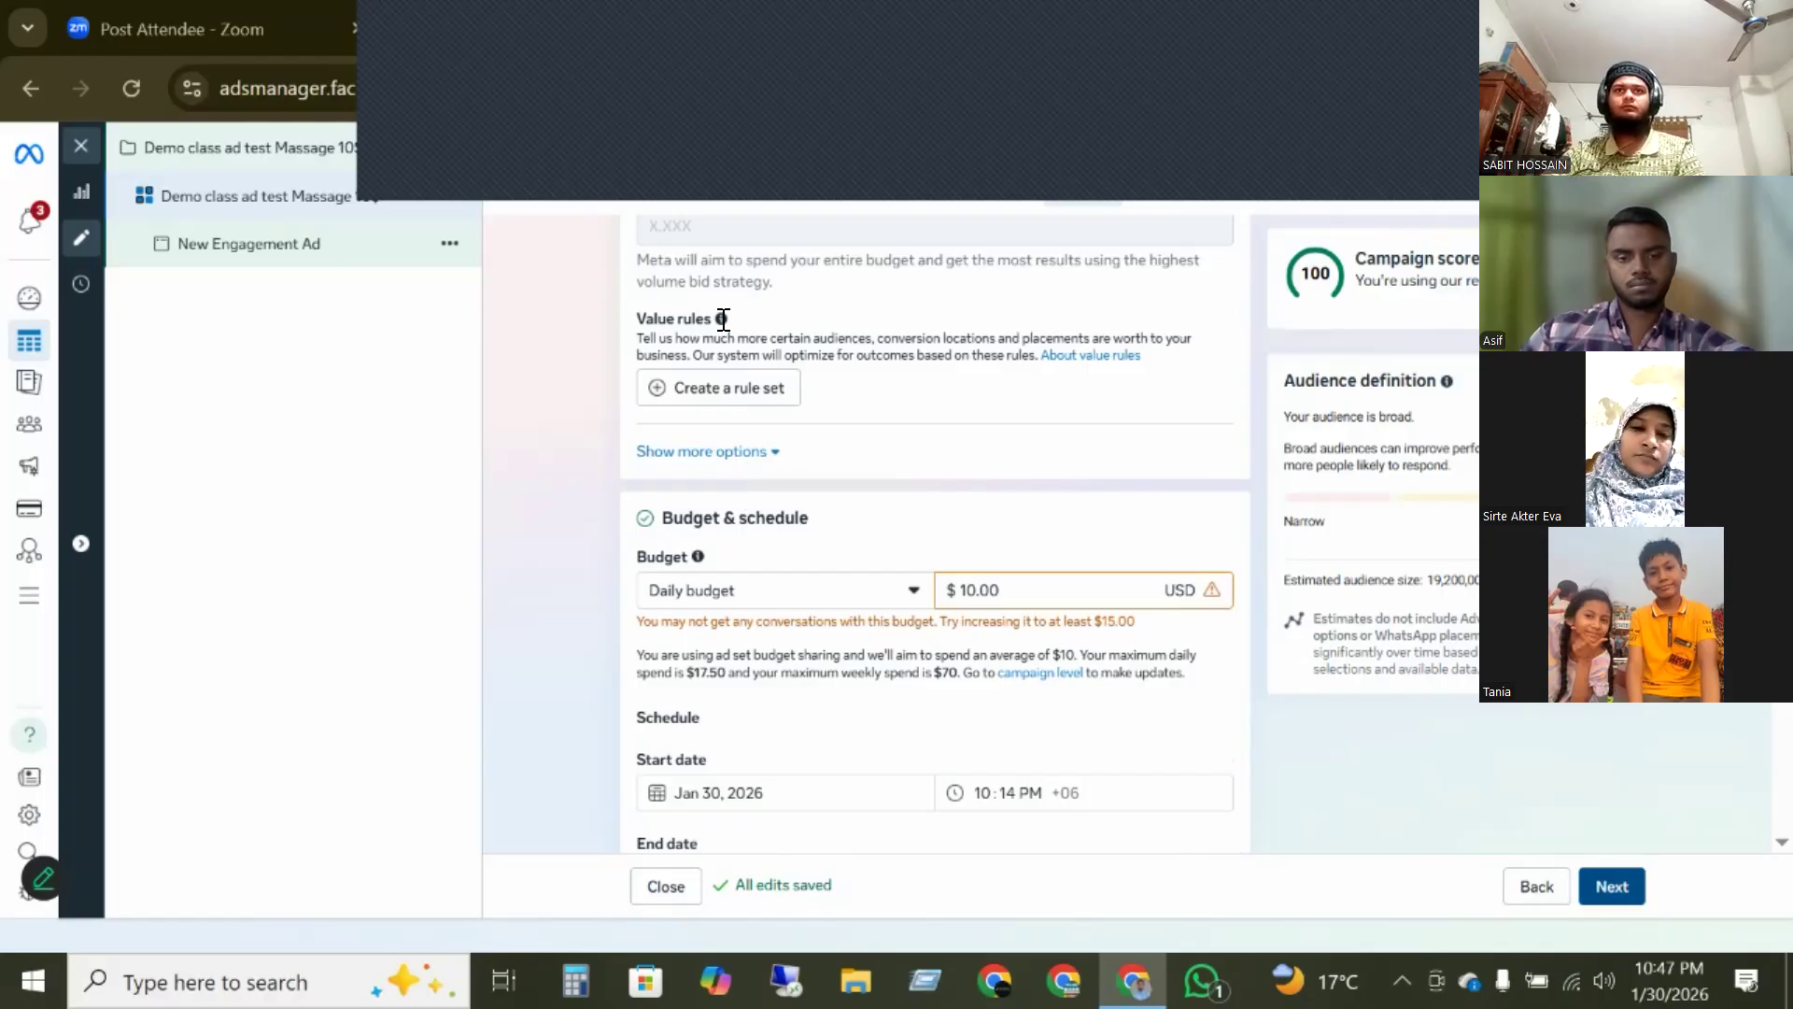
- Proceed to the ad level of New Engagement Ad and review its name, ad setup and ad creative sections
click(794, 135)
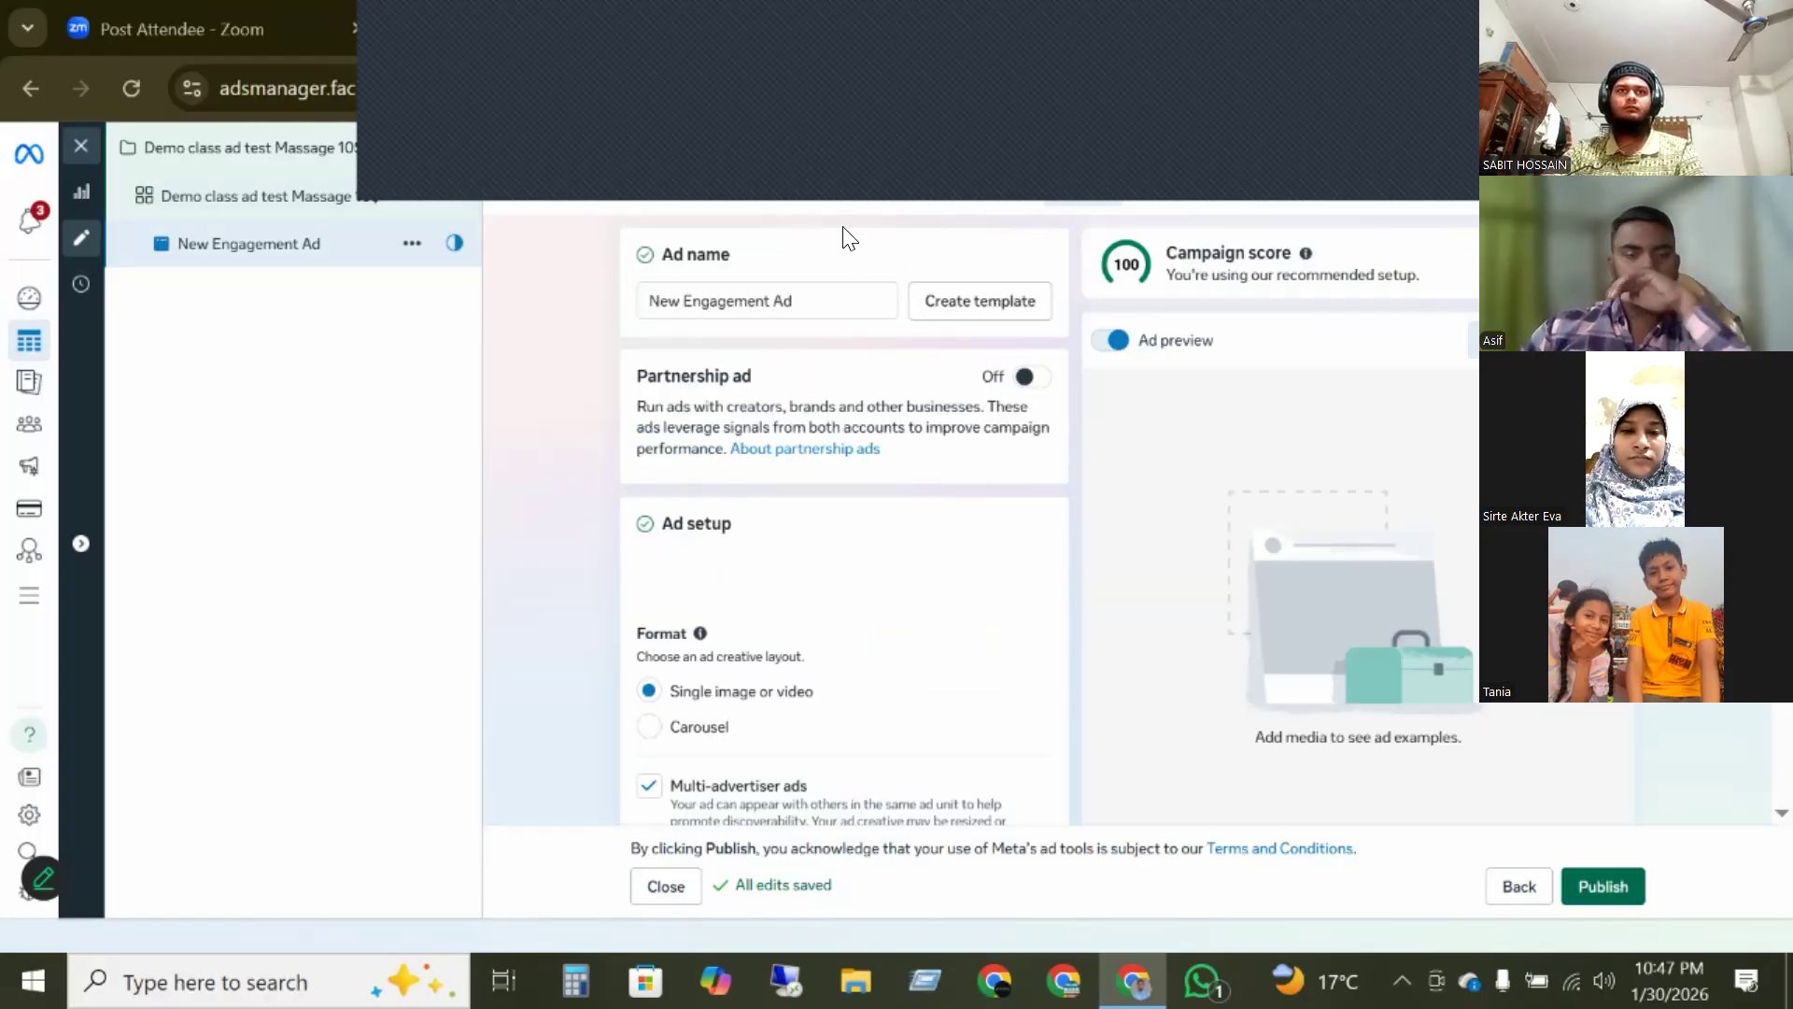
triple_click(683, 301)
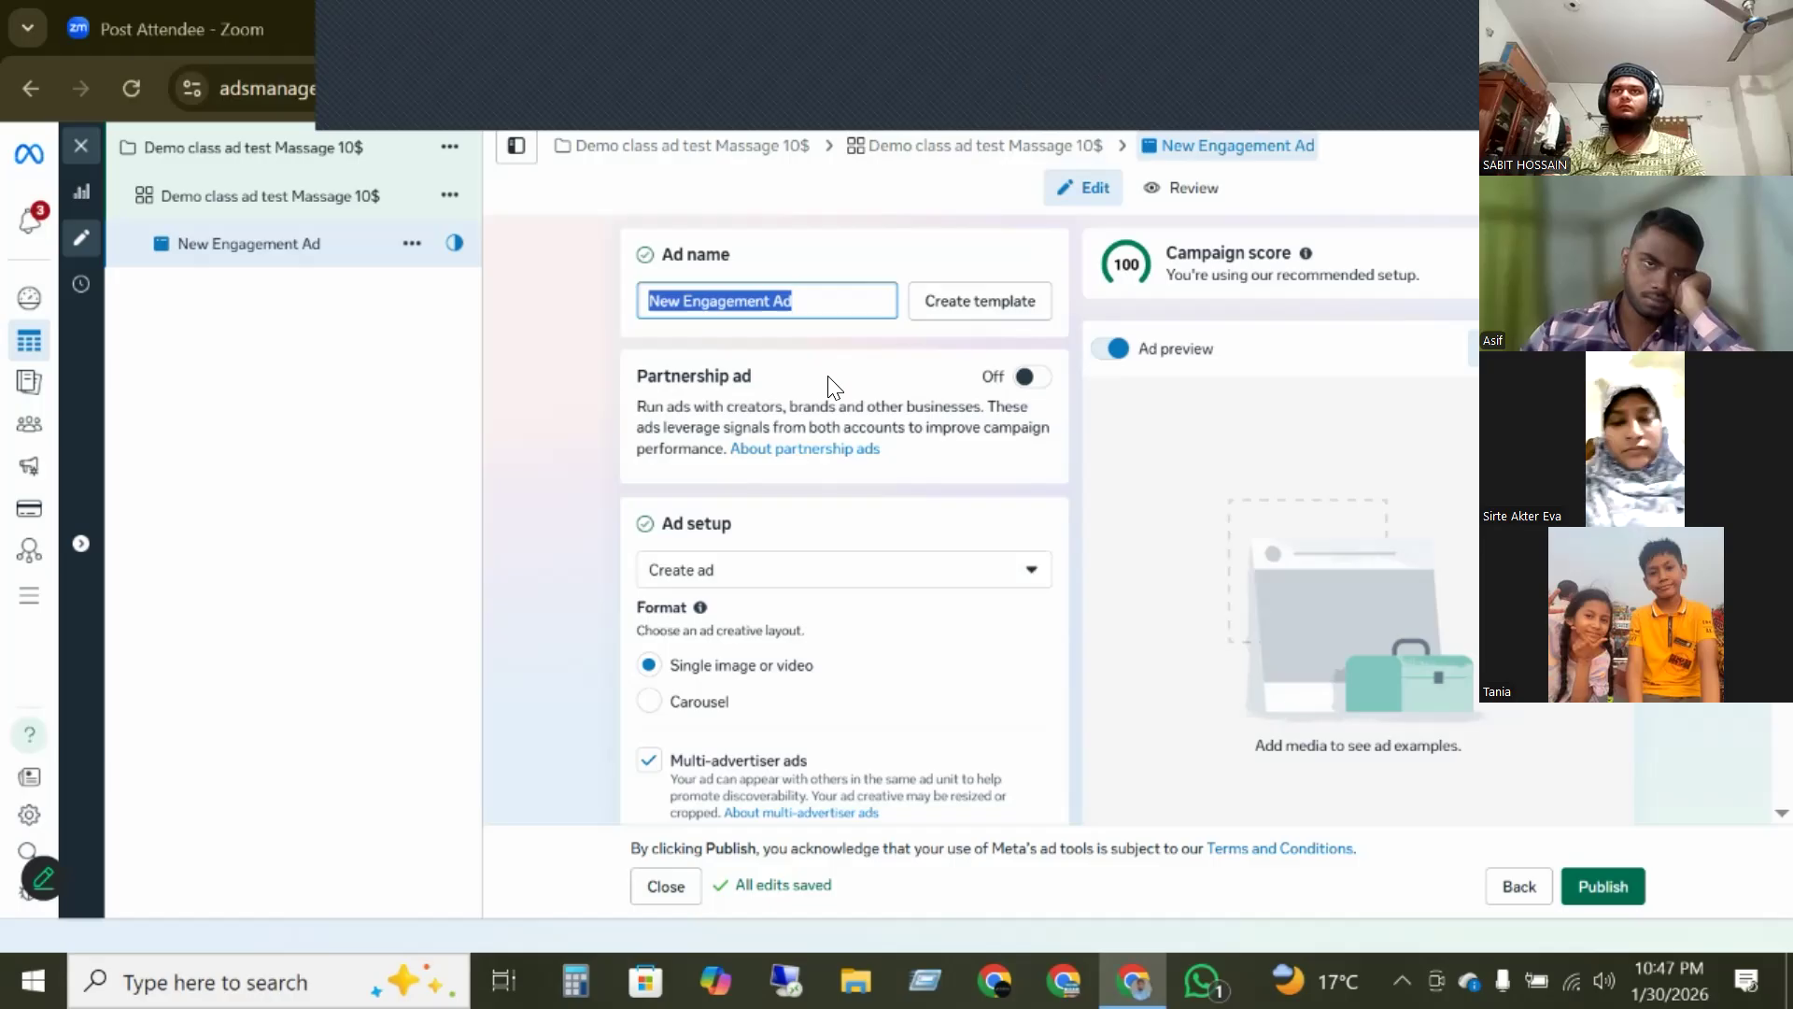
scroll(814, 493, down, 3)
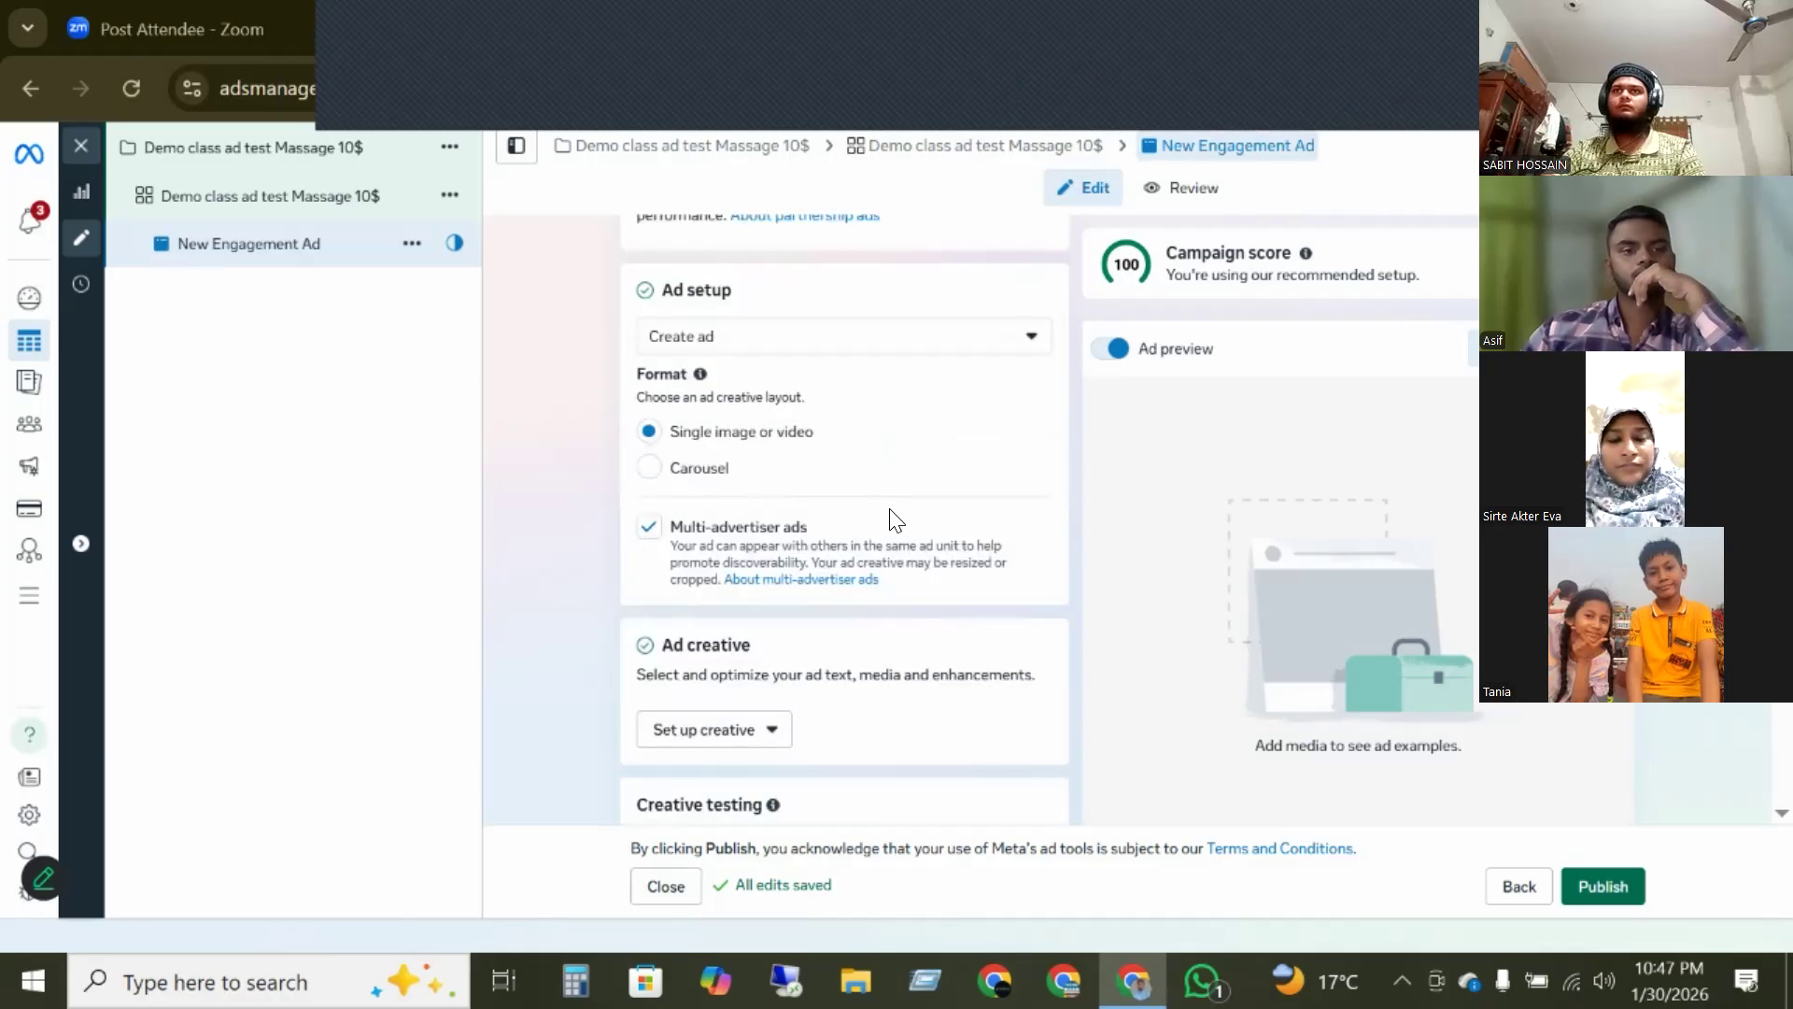
scroll(877, 509, down, 2)
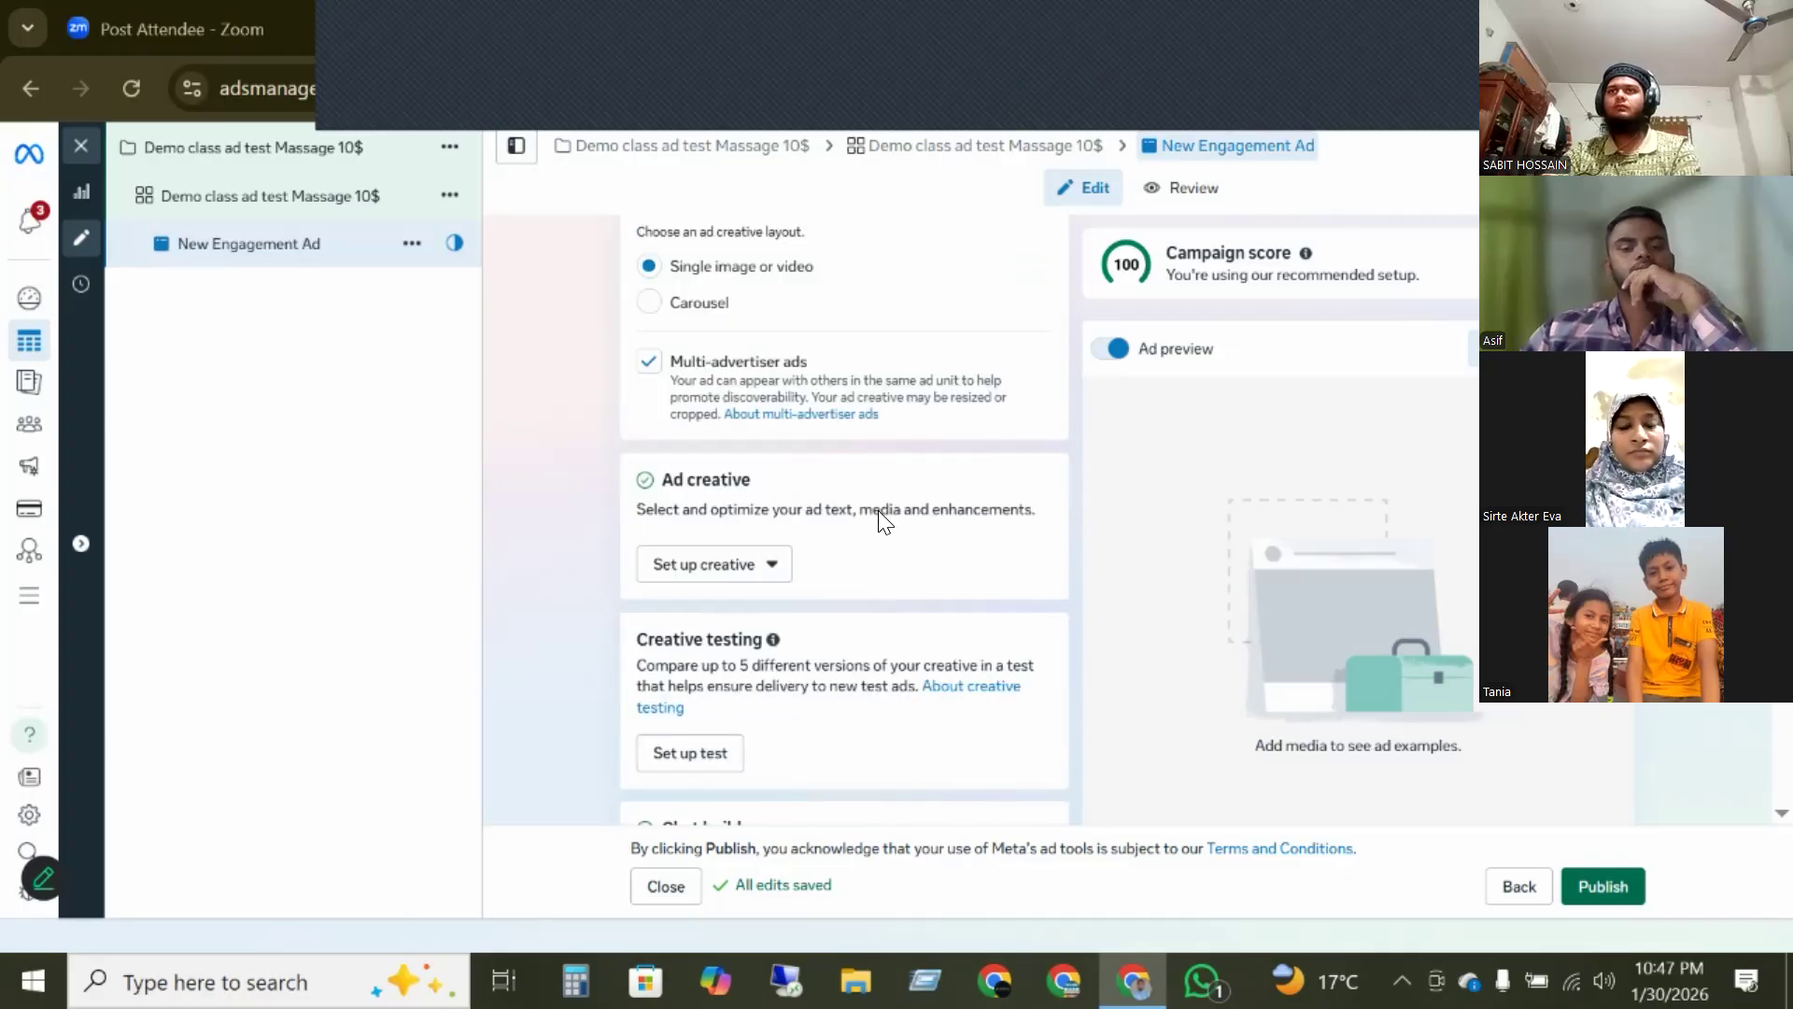
- Rename the ad as "Demo class ad test Massage 10$" and dismiss the paste notice
scroll(878, 510, down, 1)
scroll(877, 510, up, 5)
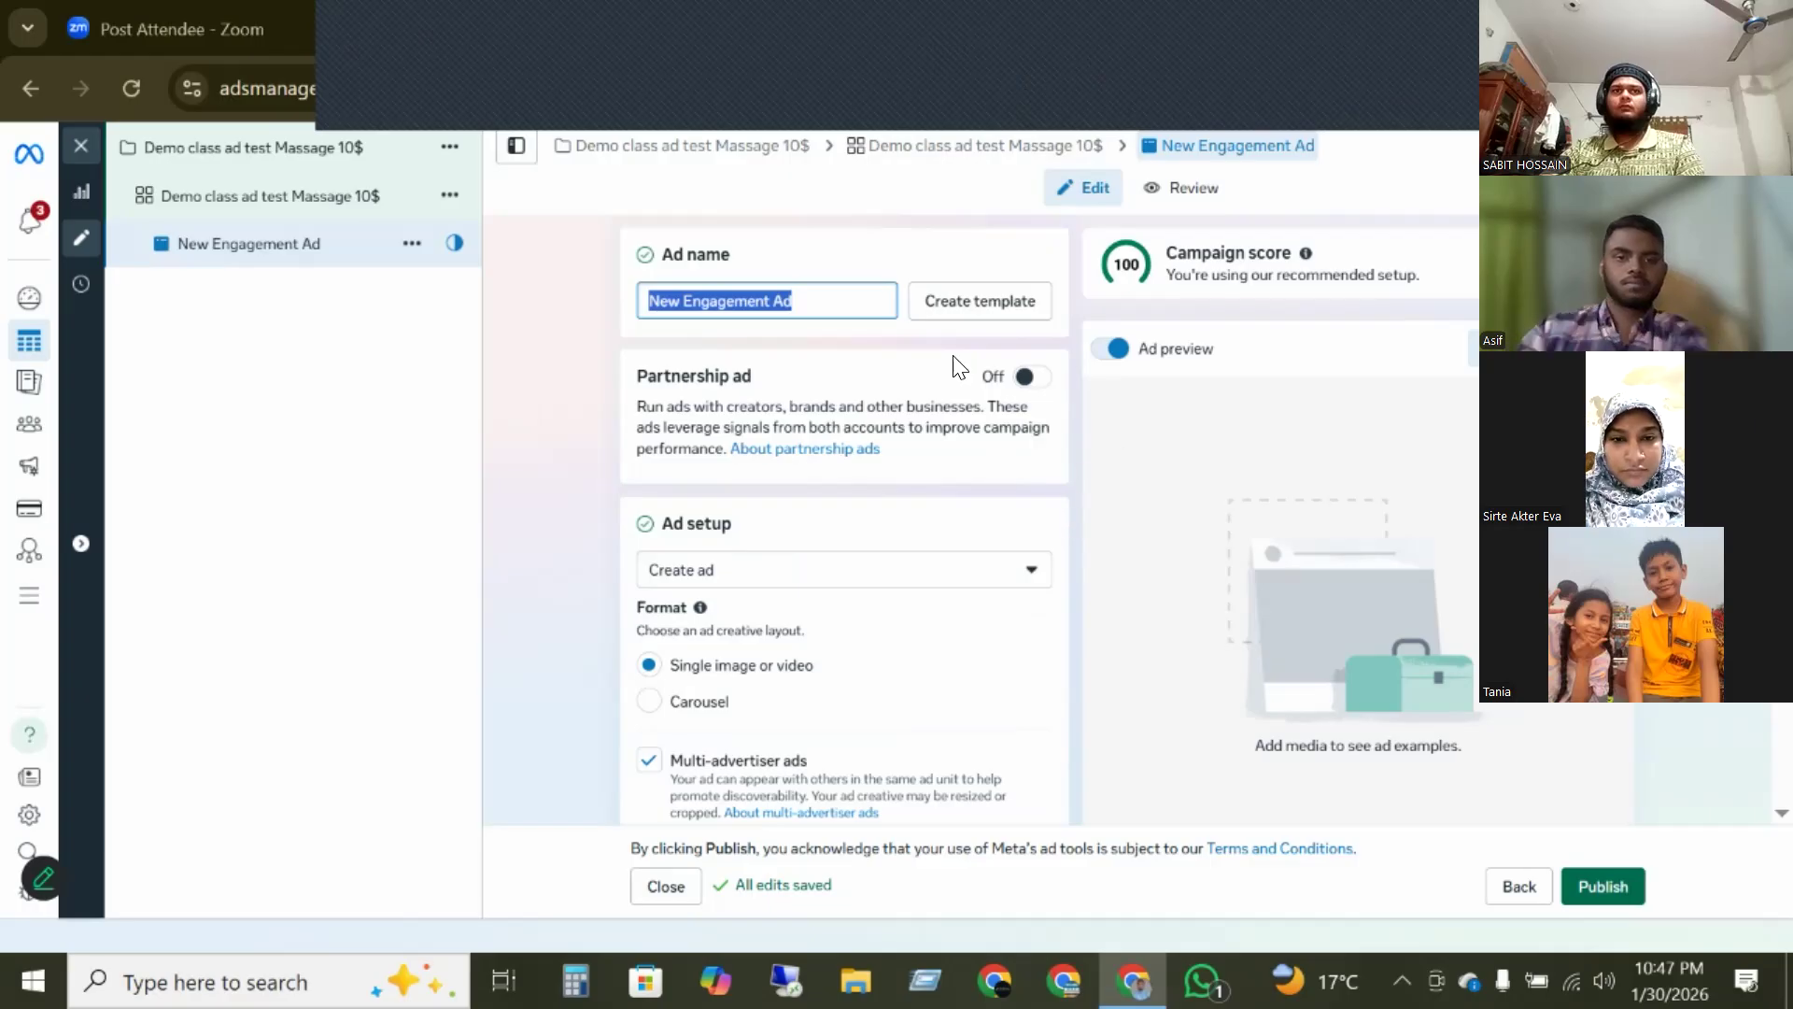
click(714, 284)
key(ctrl+v)
triple_click(733, 305)
text(Demo class ad test Massage 10$)
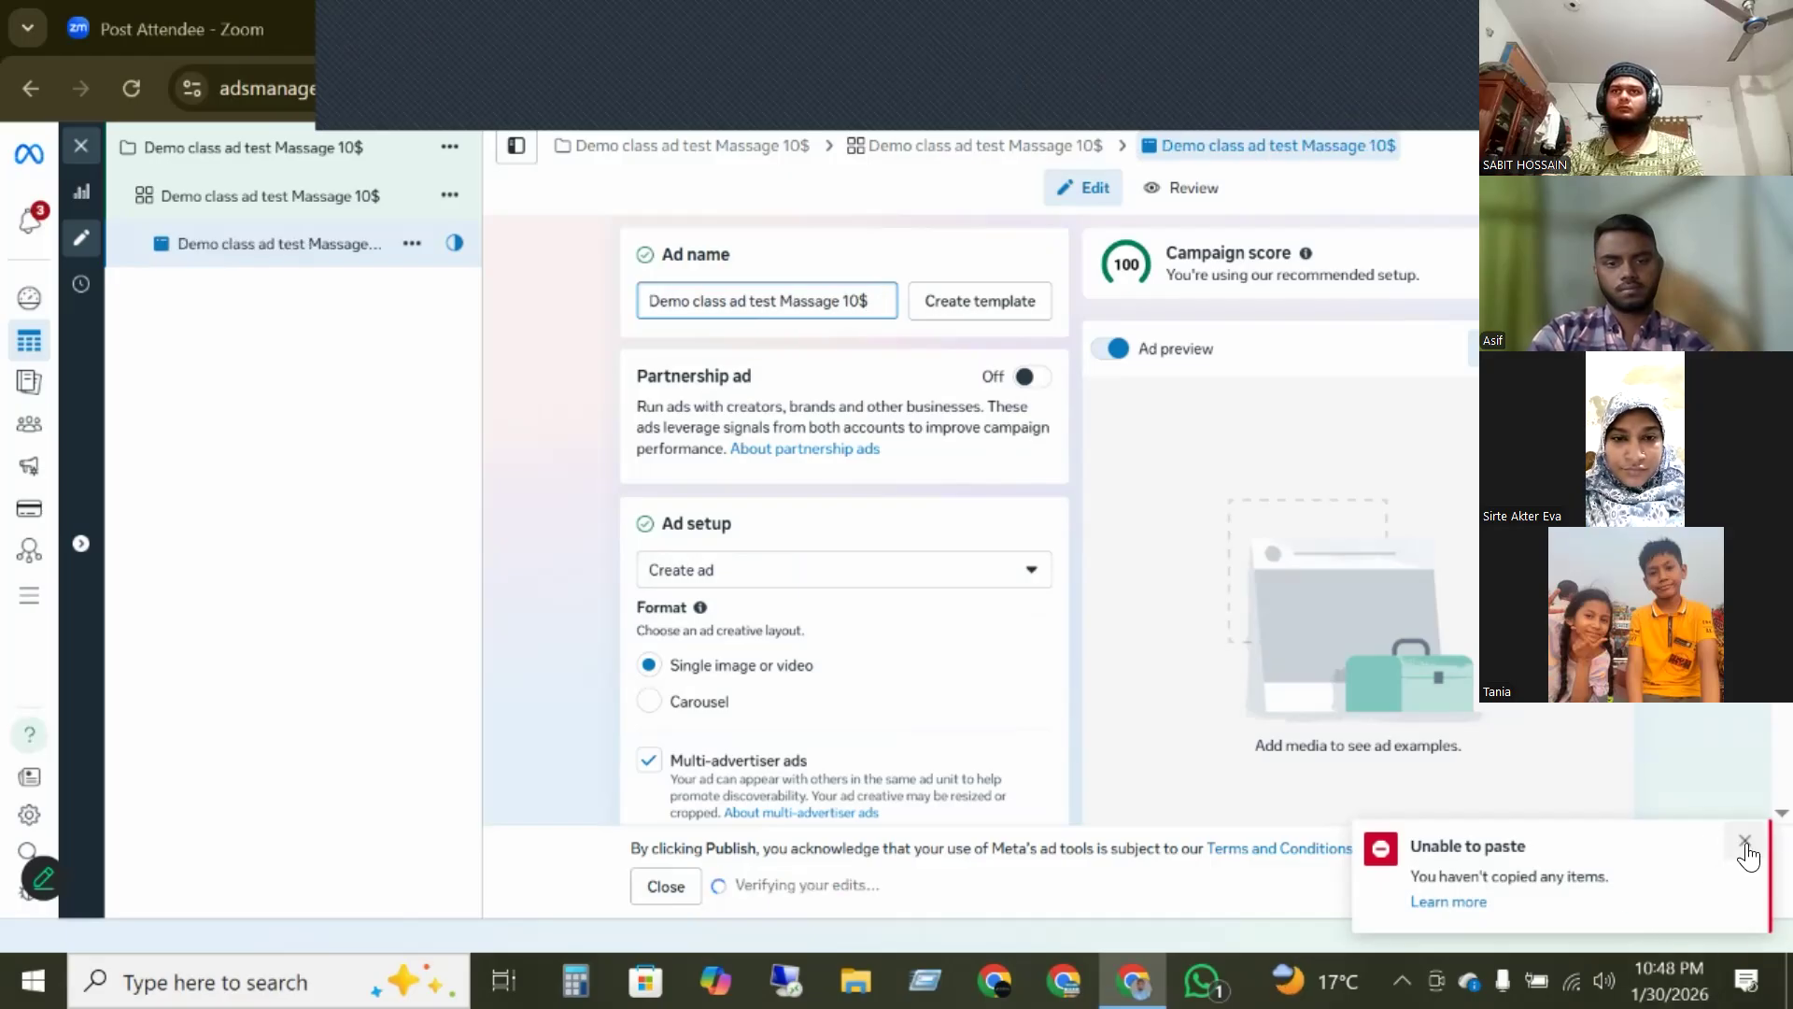
click(1745, 842)
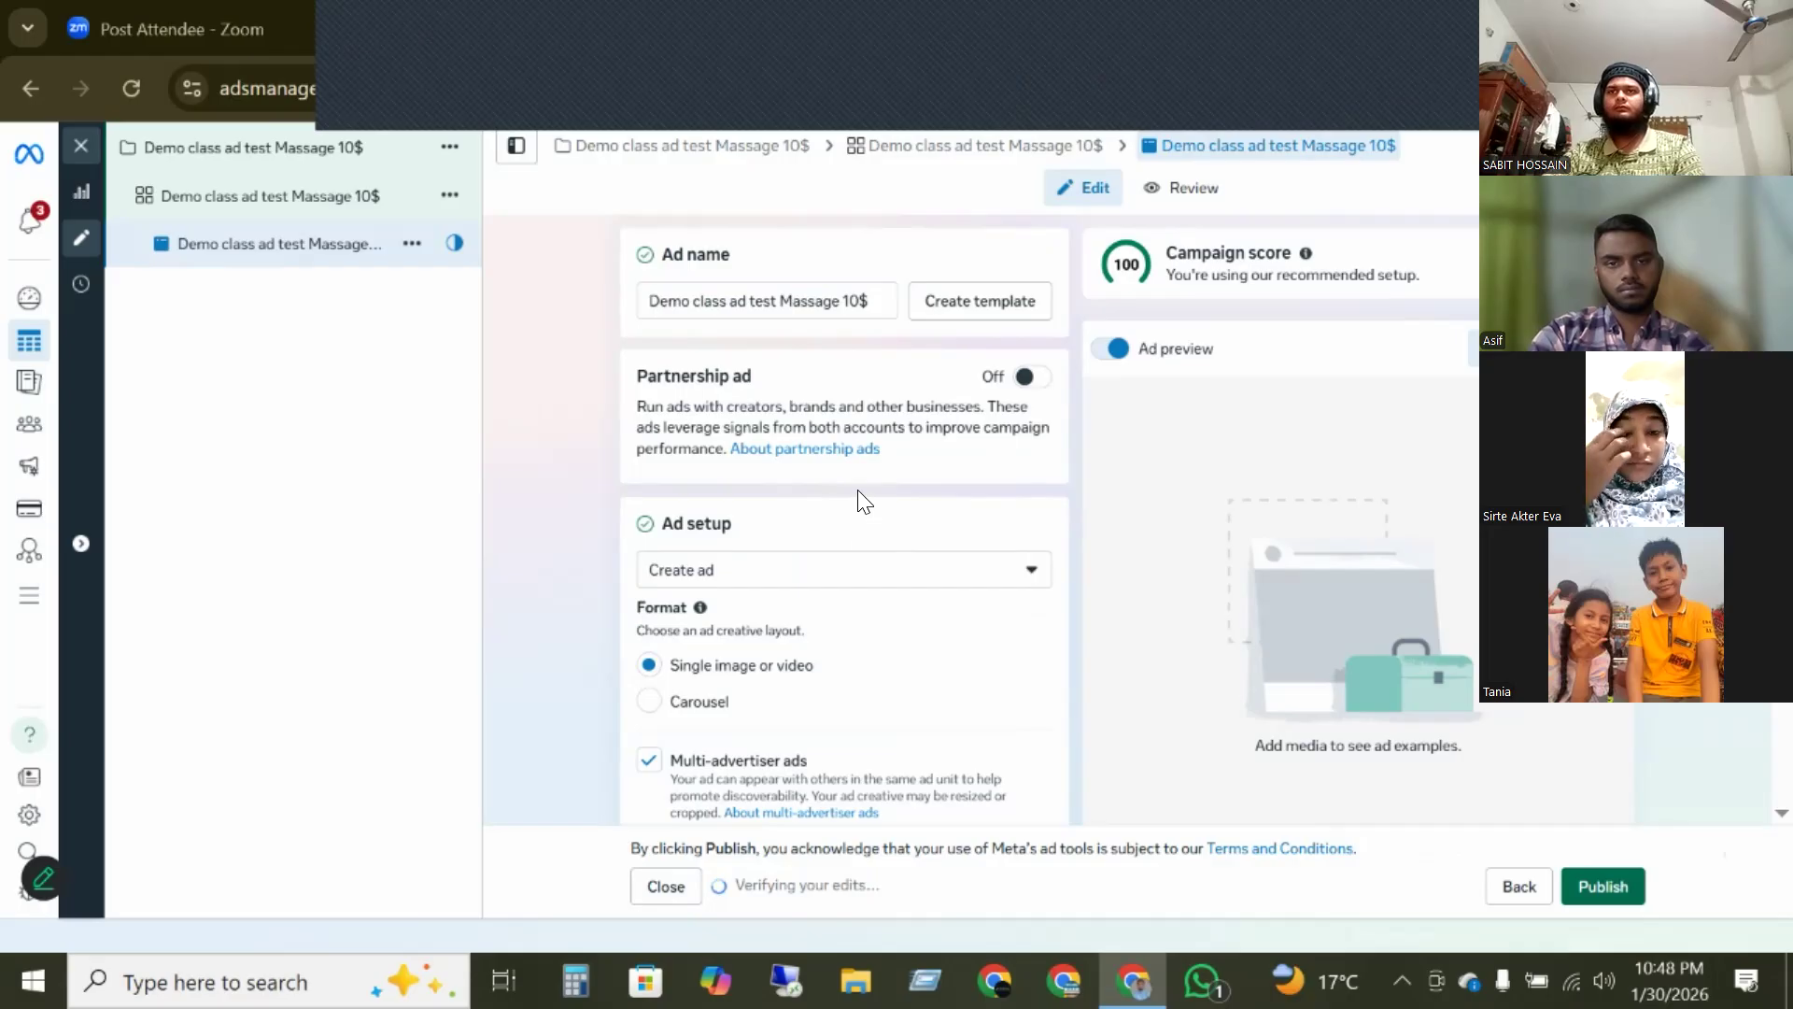
- Examine the ad setup section: the Create ad and Use existing post choices, the format options and the Multi-advertiser ads setting
scroll(859, 502, down, 3)
drag(744, 300, 653, 308)
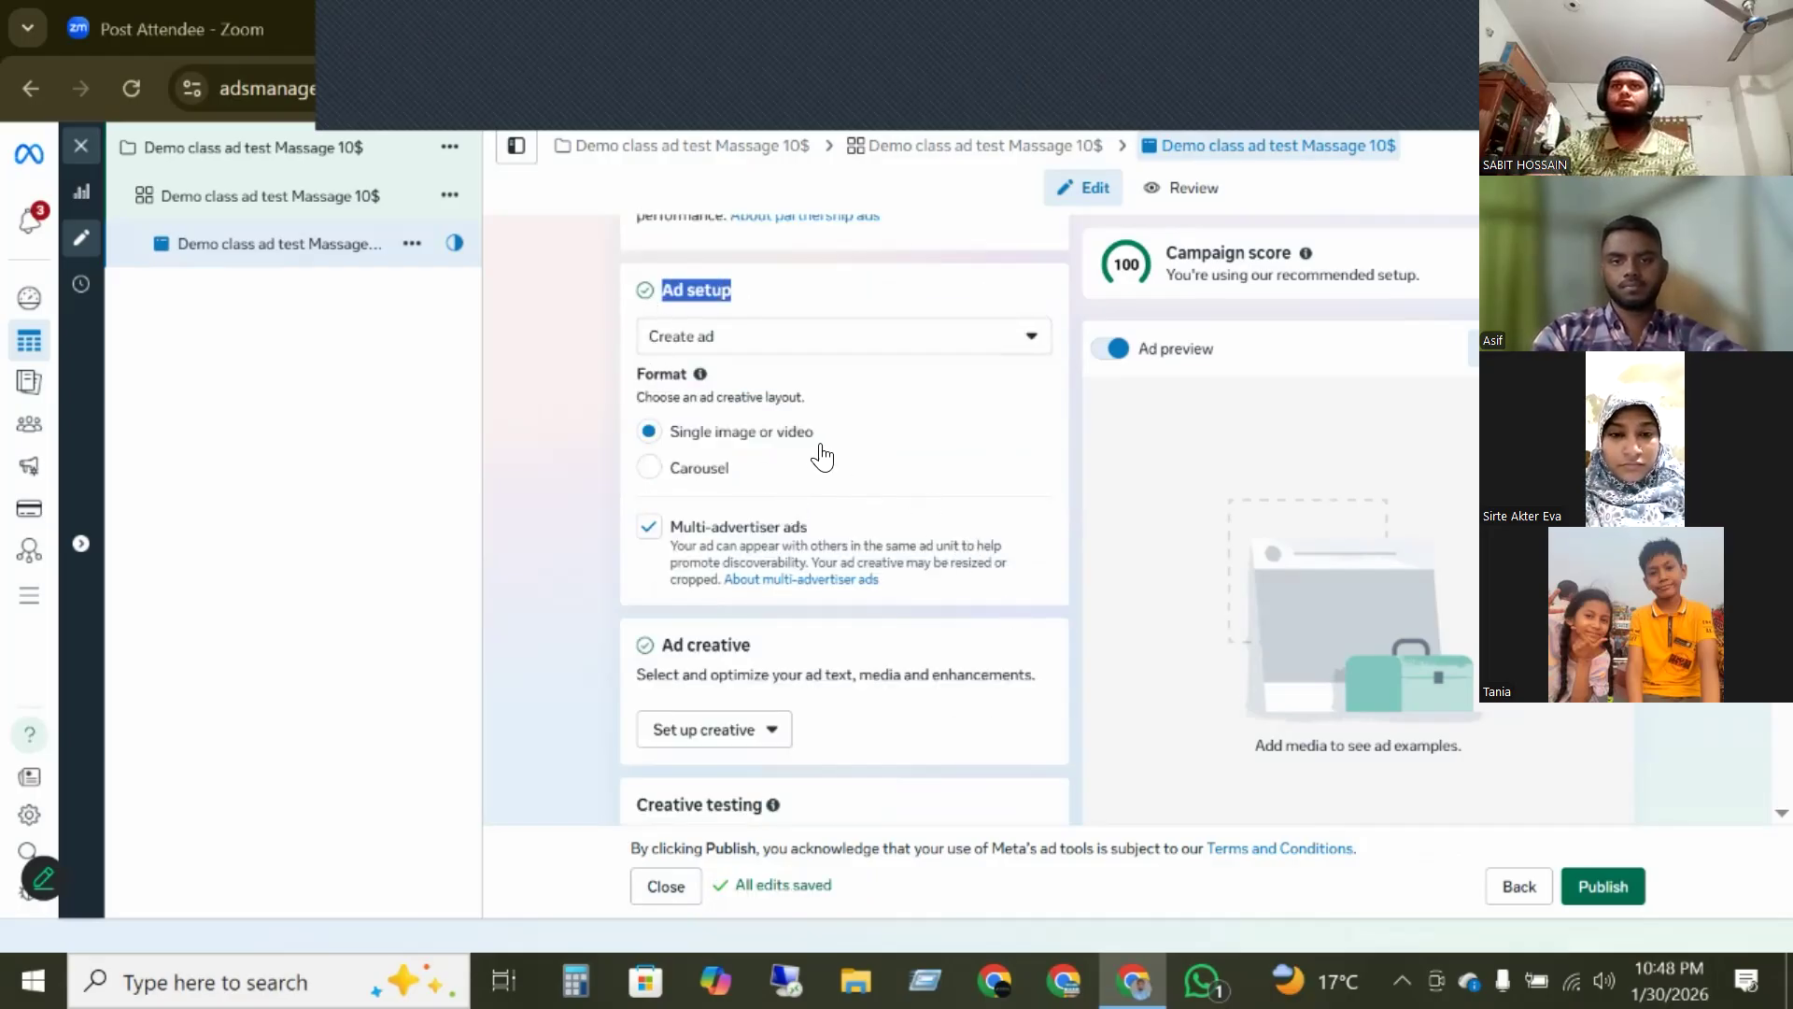
click(843, 344)
click(845, 352)
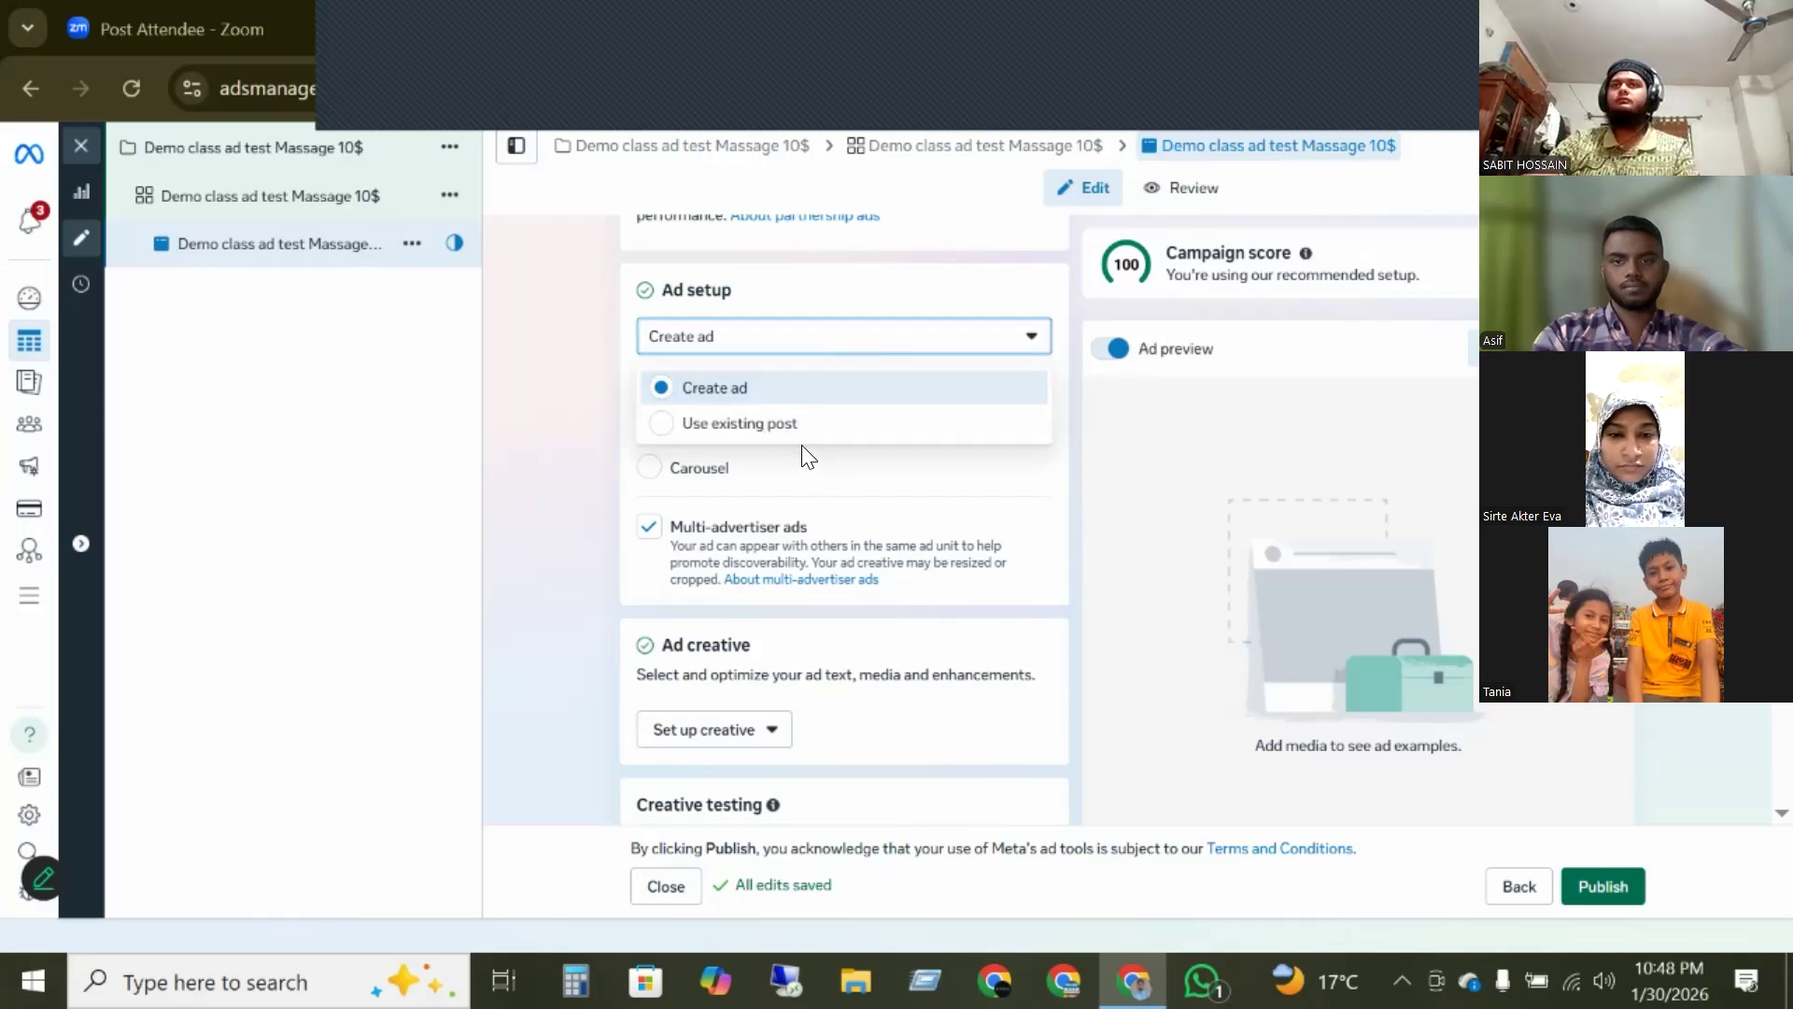
click(543, 342)
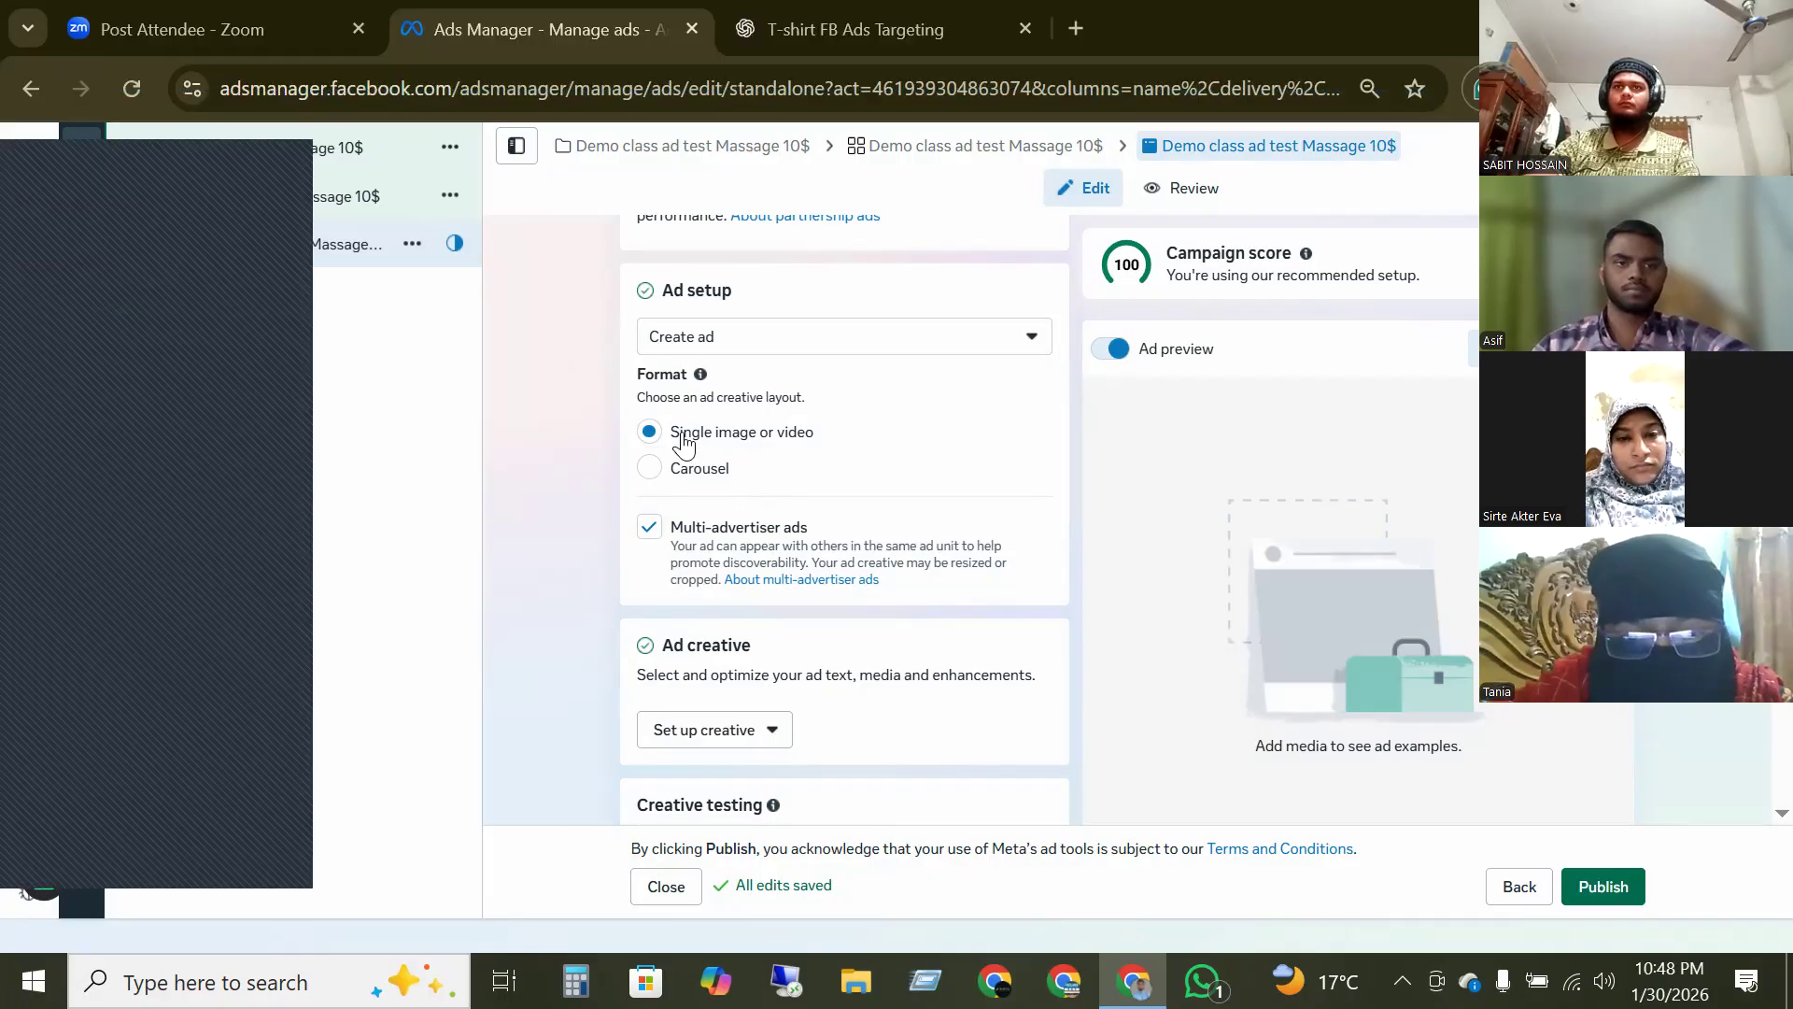
click(742, 347)
click(741, 359)
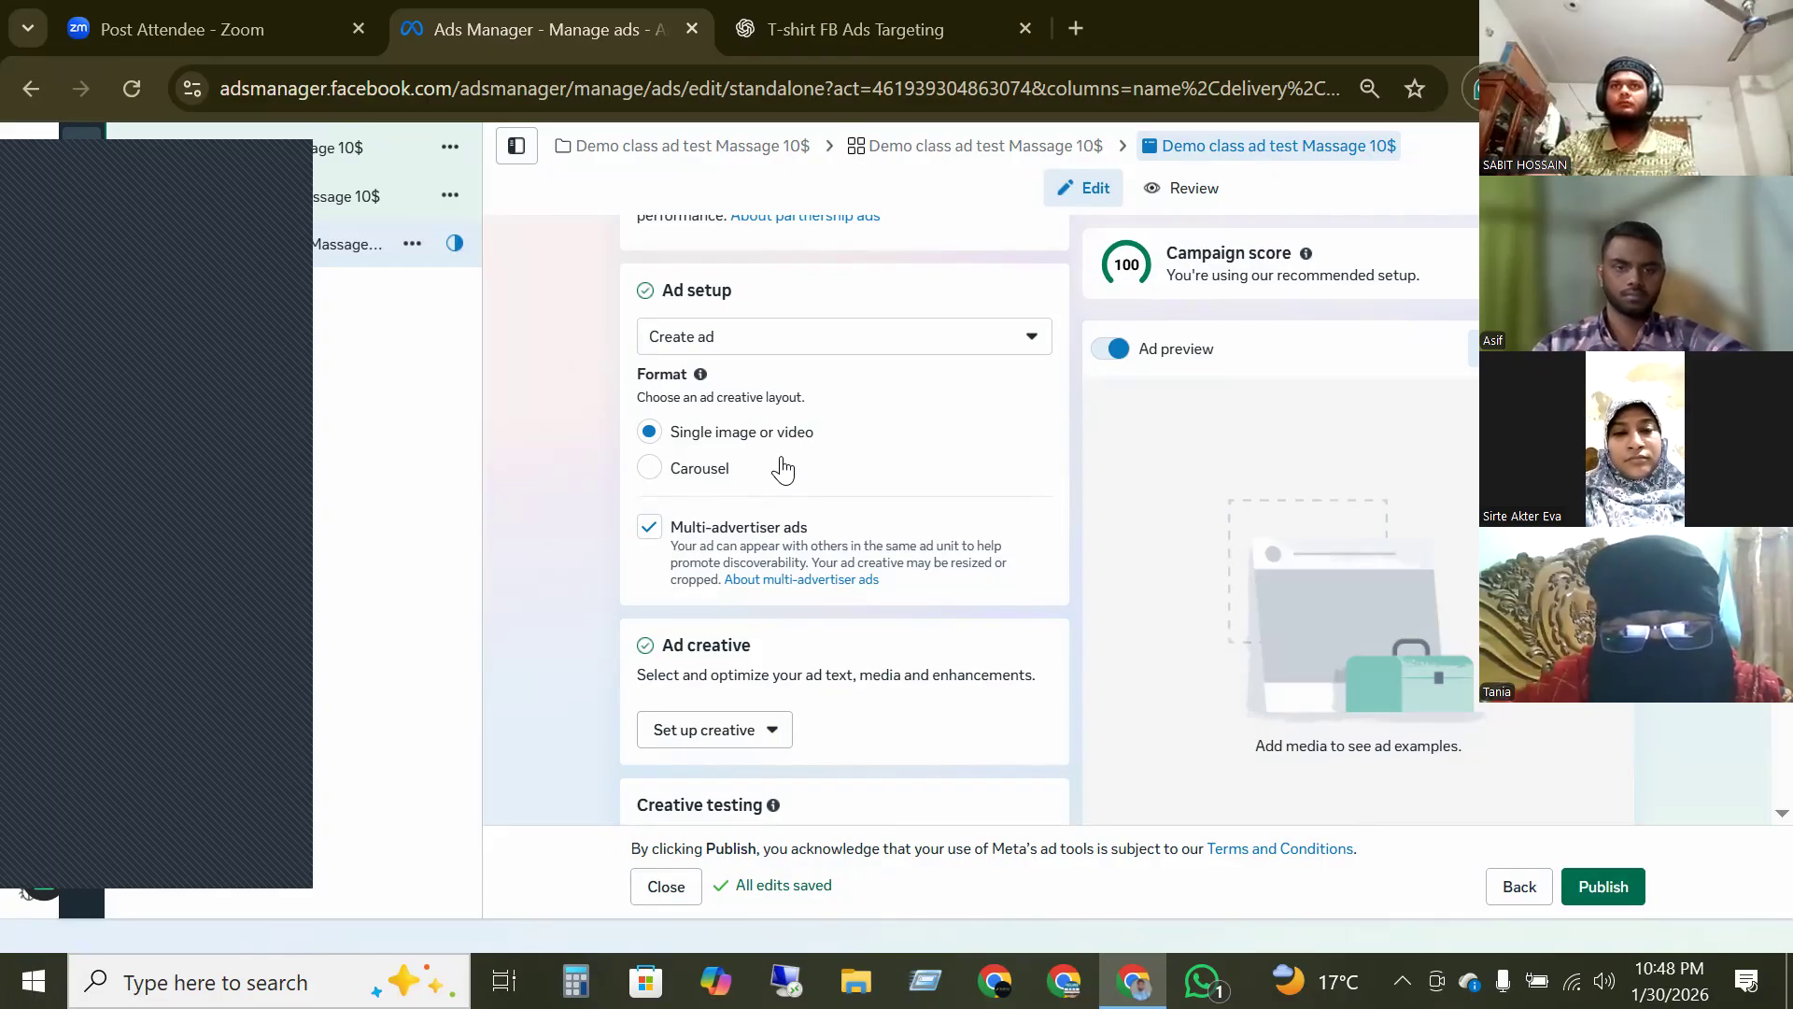
scroll(768, 430, down, 2)
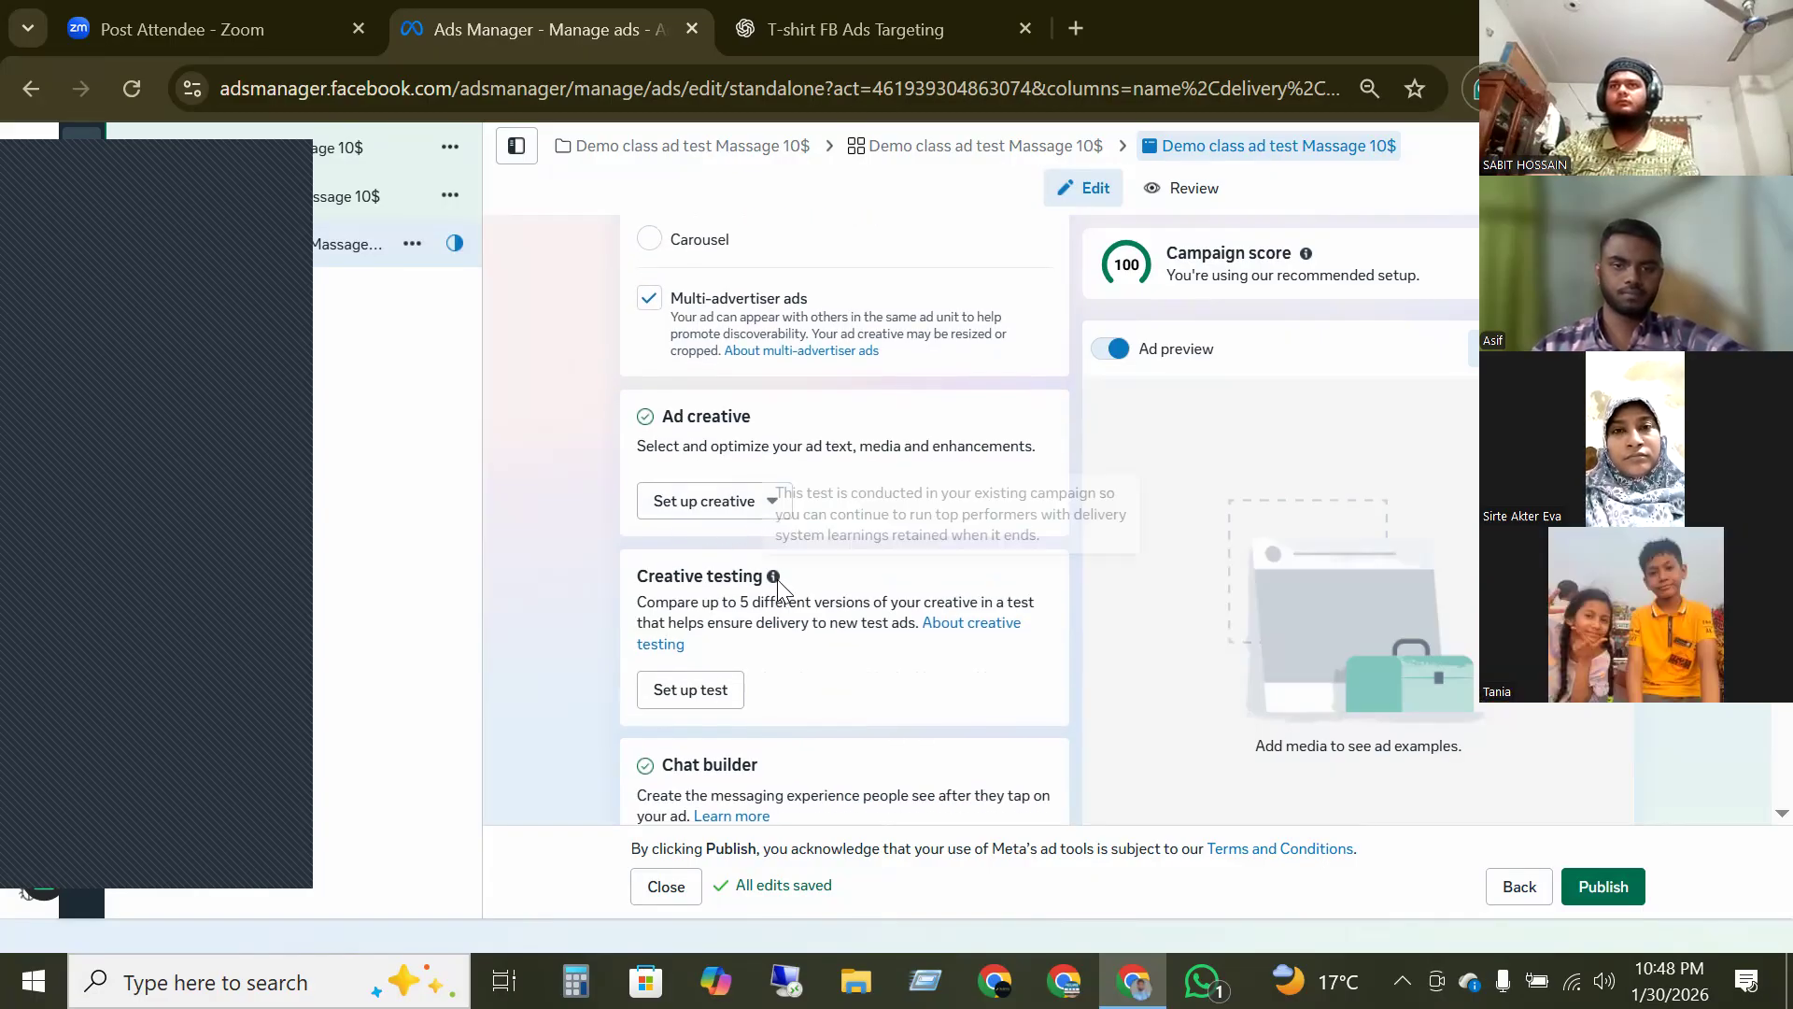
scroll(777, 579, up, 2)
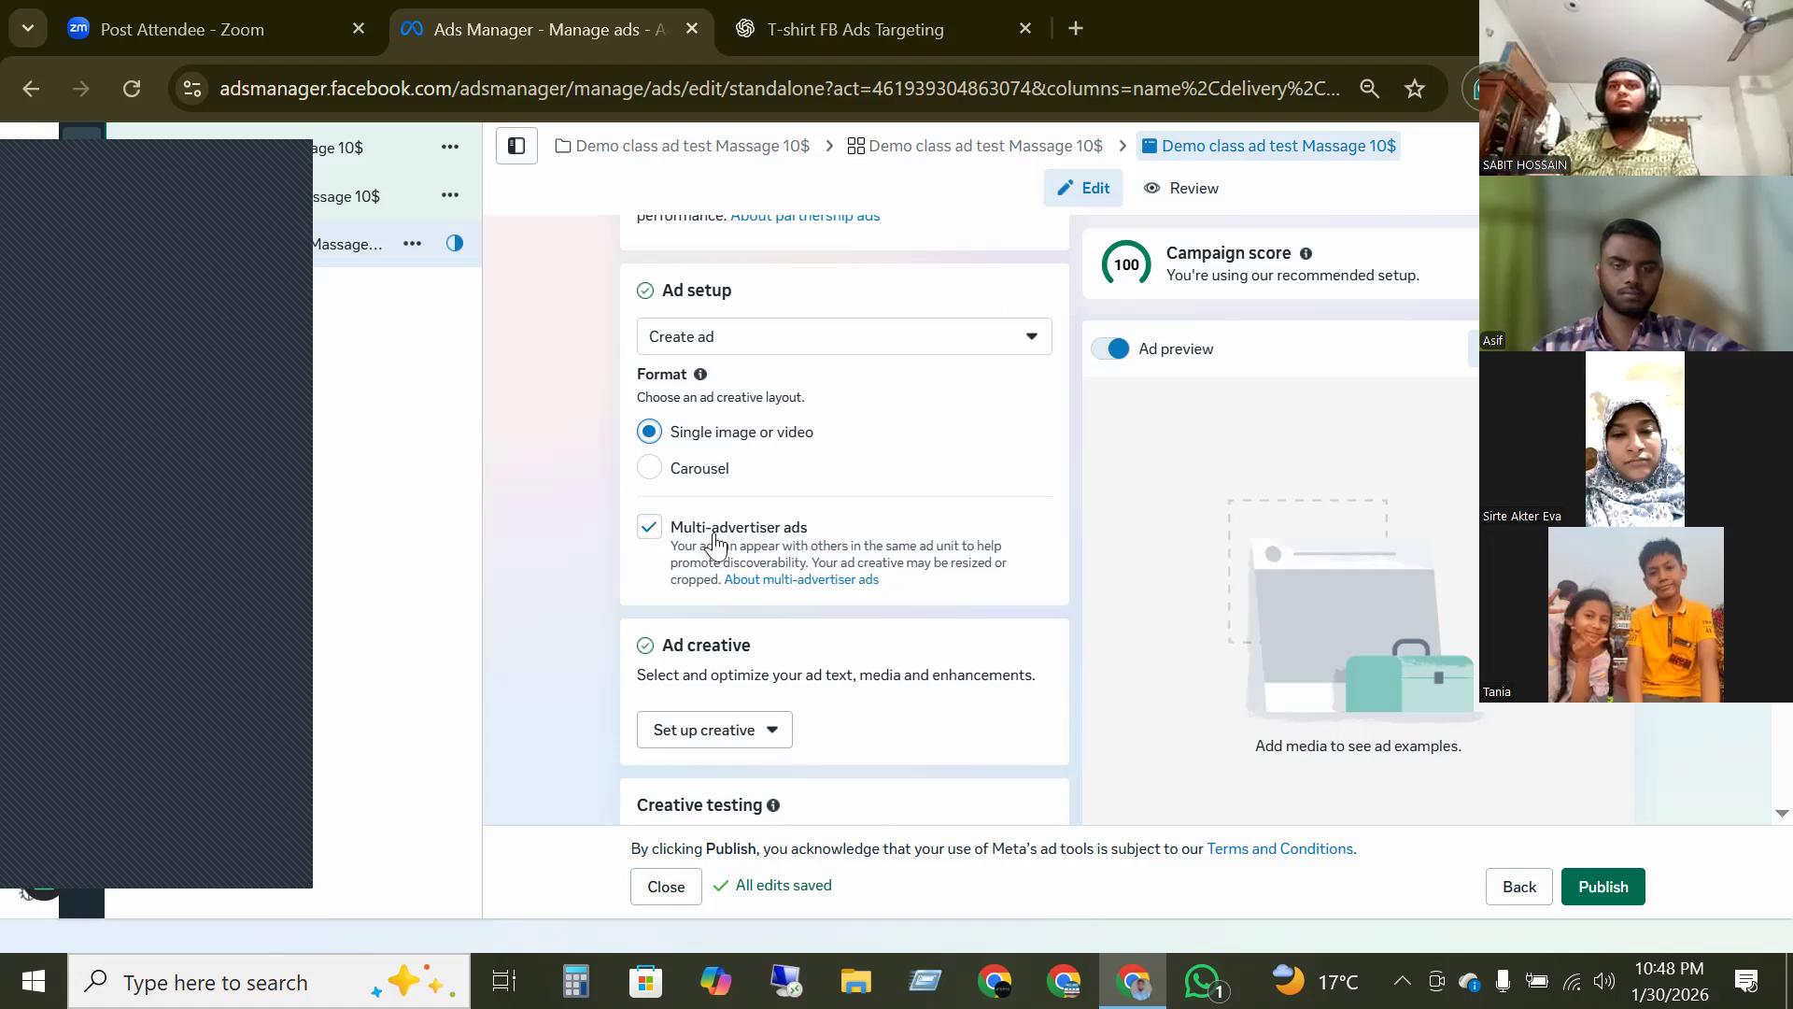
- Start setting up the ad creative as an image ad
scroll(716, 544, down, 4)
click(730, 268)
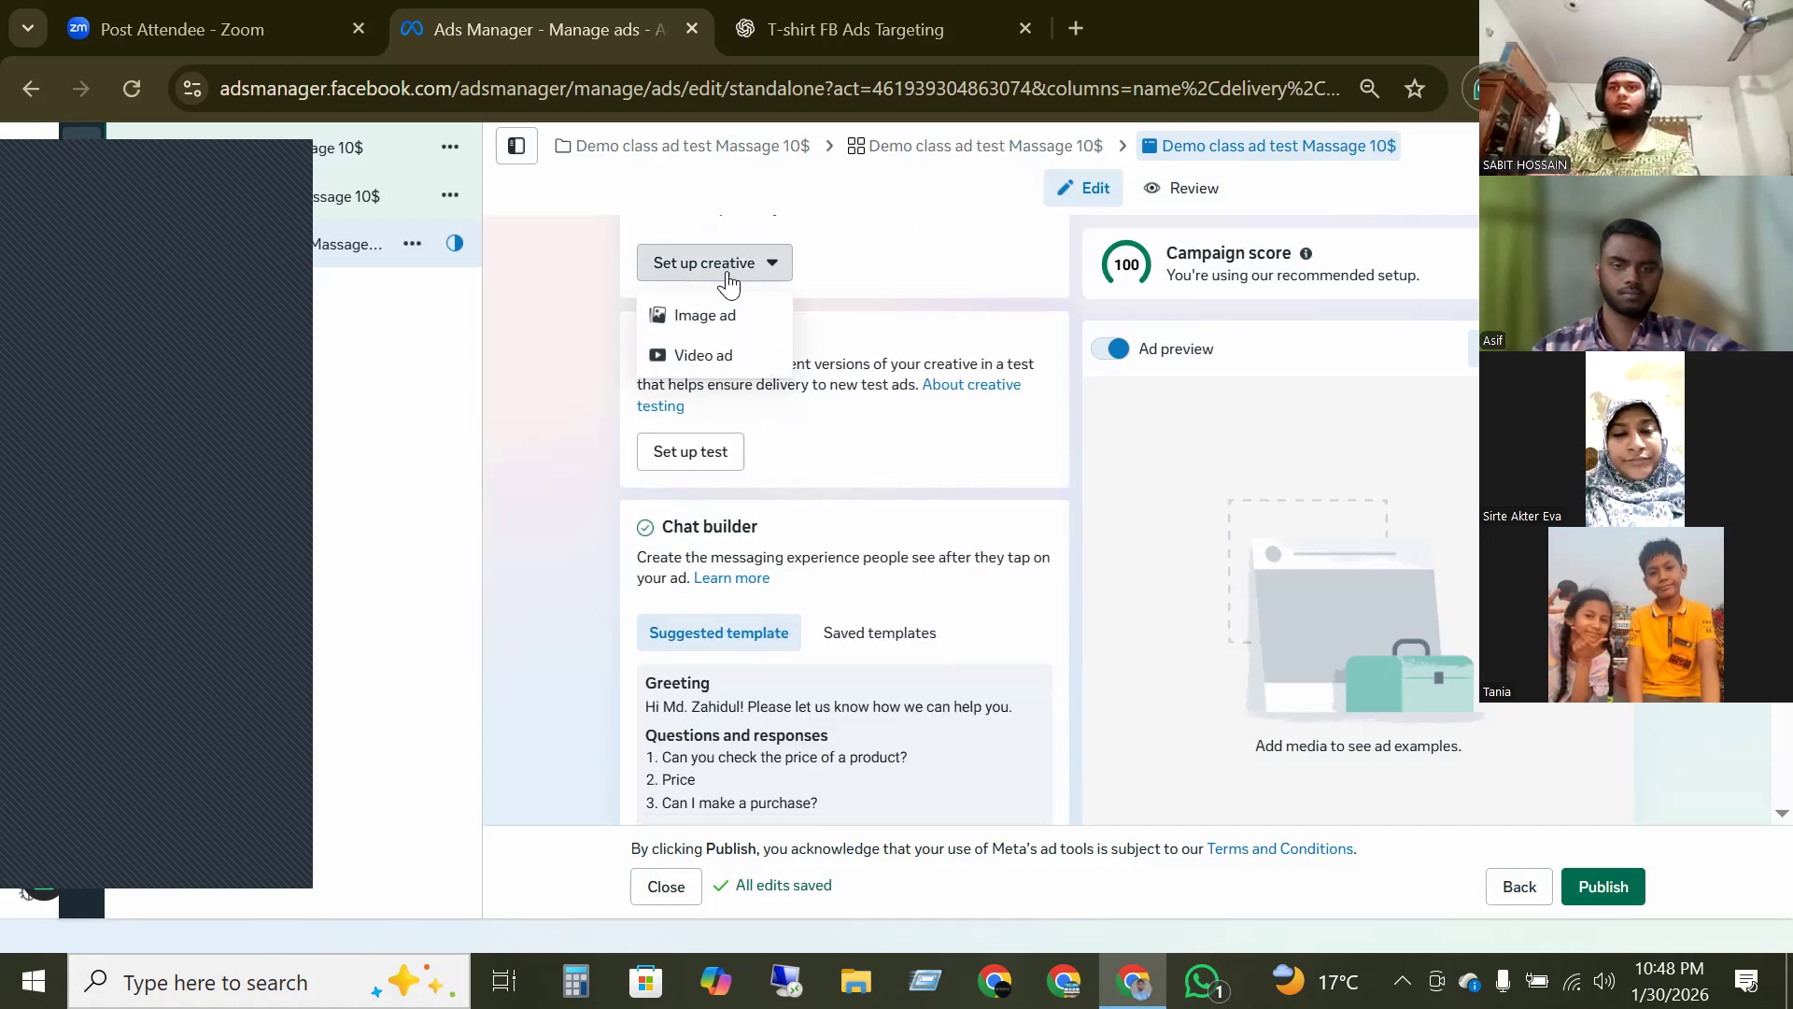
scroll(577, 467, up, 2)
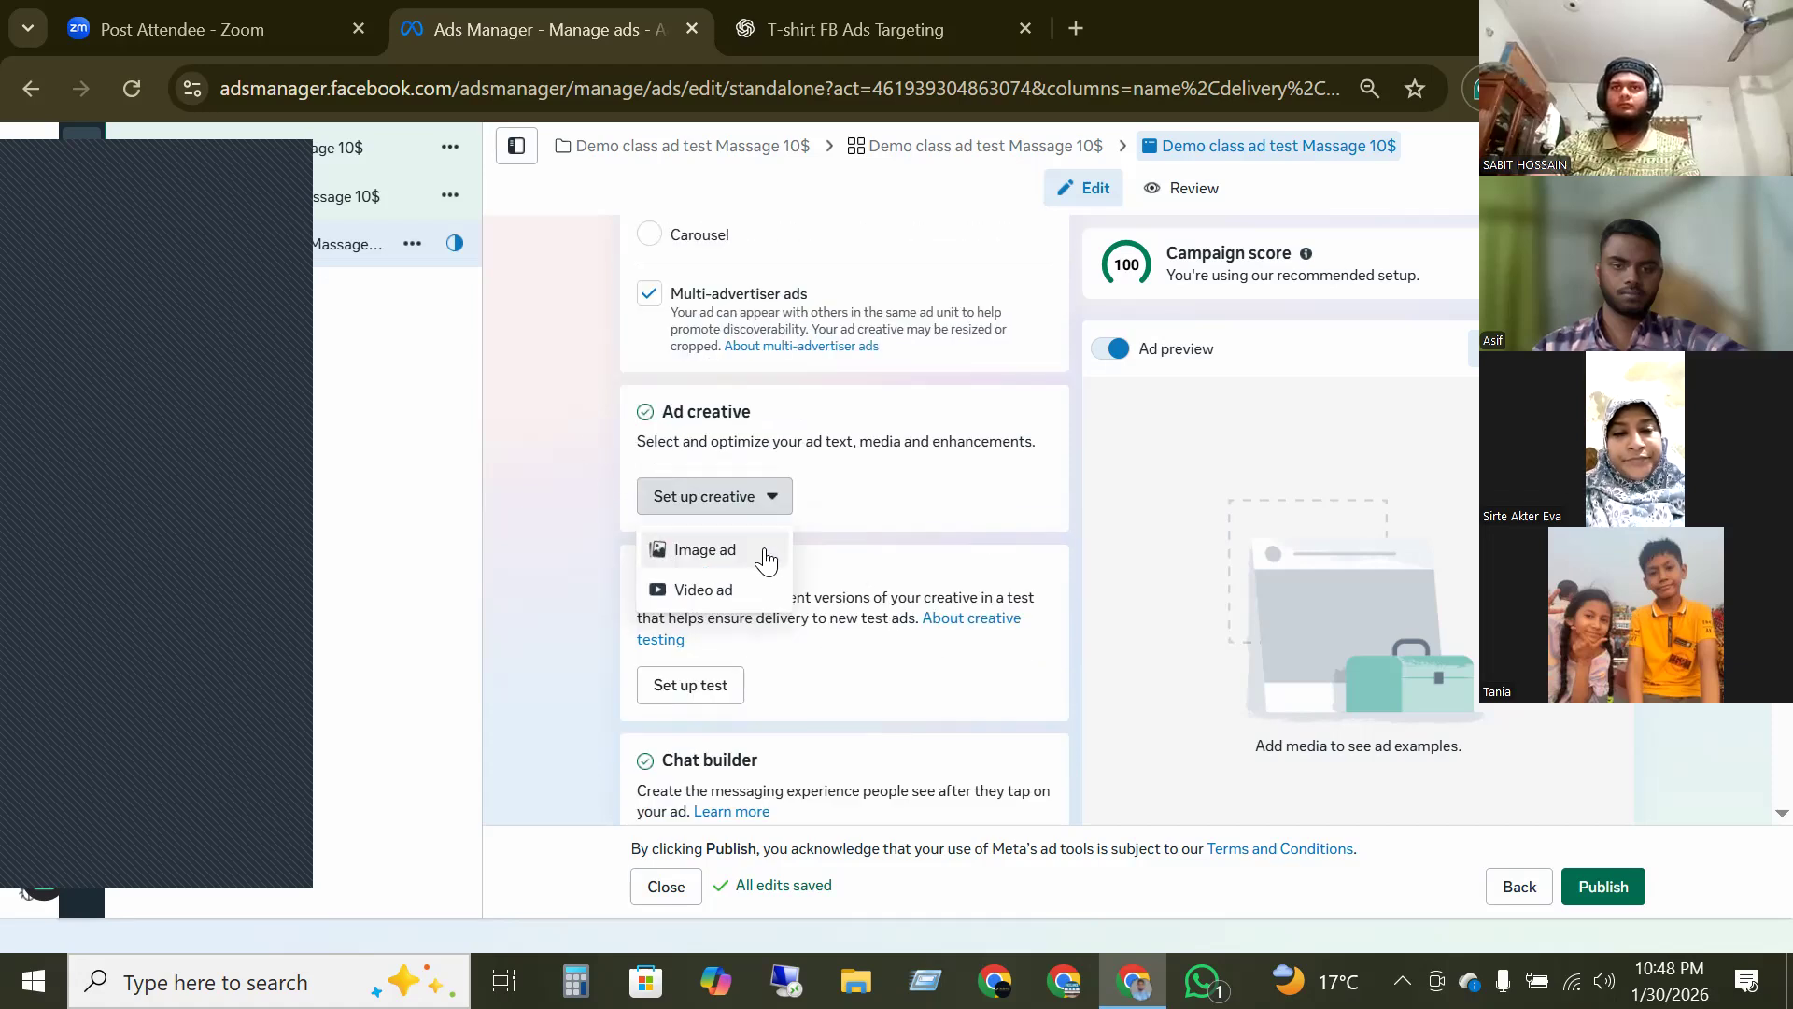
click(713, 551)
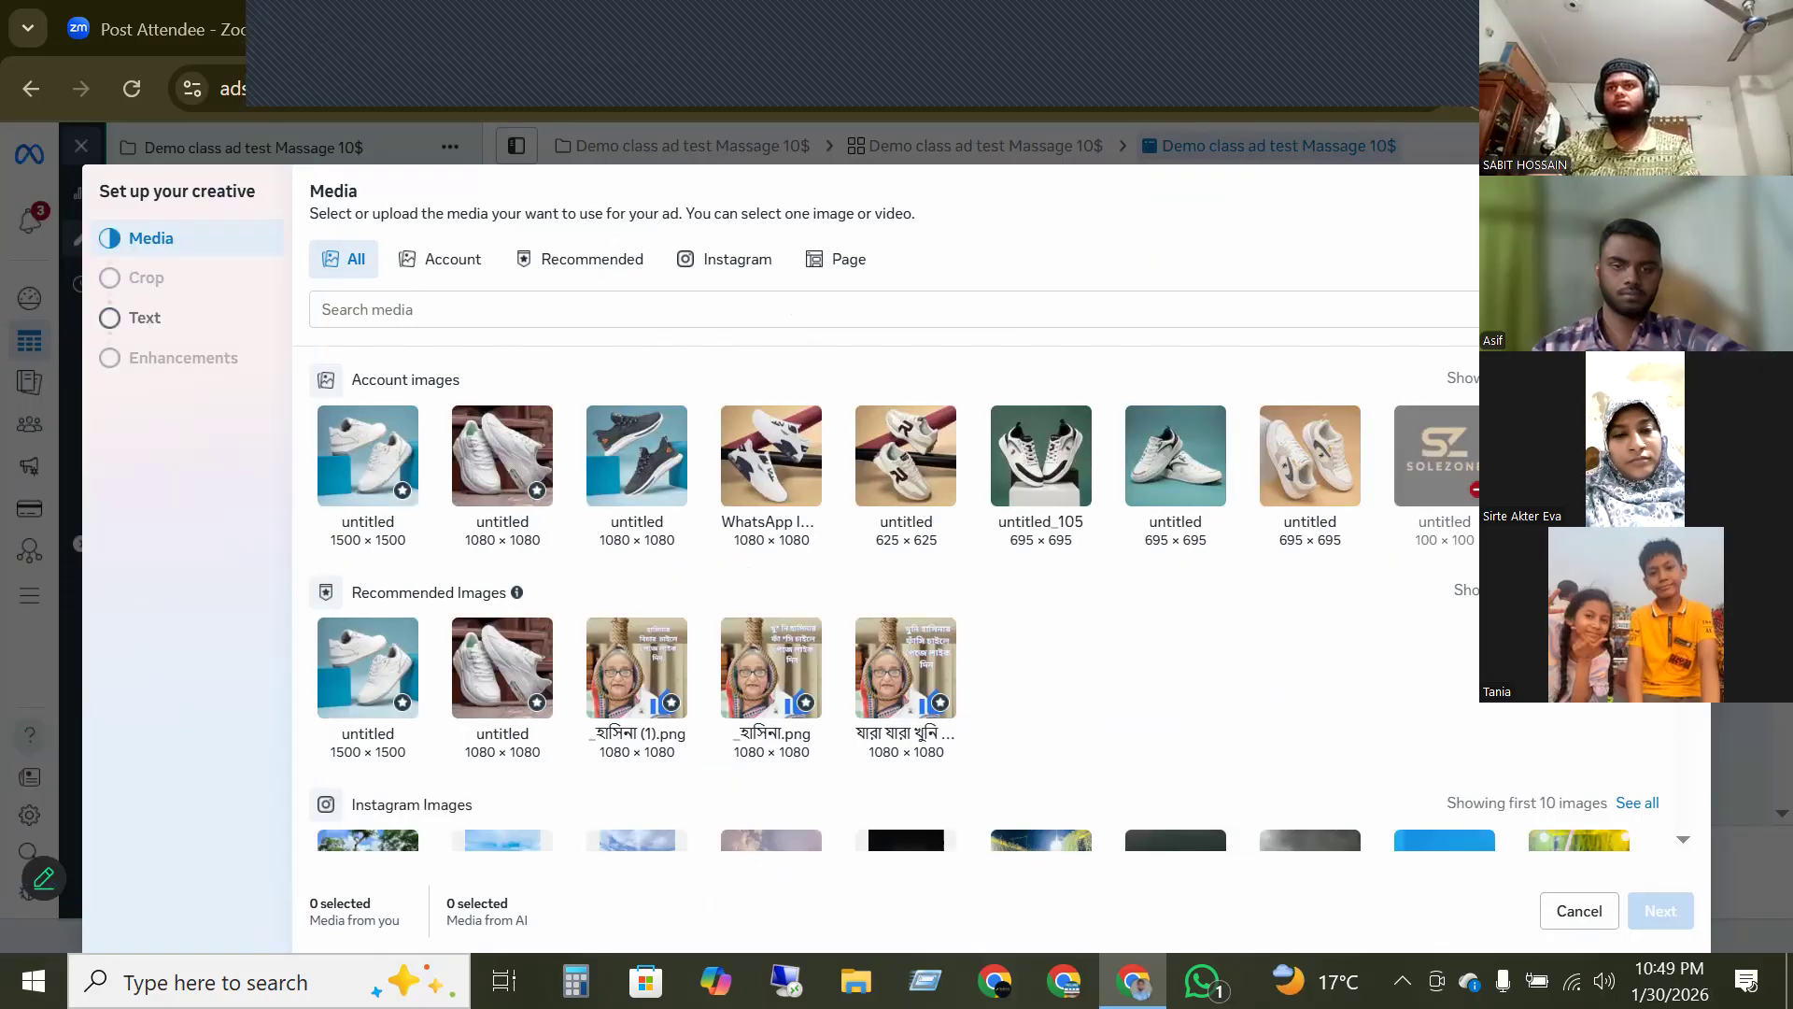
- Browse the available creative media across all sources, including the account images, Instagram images and the Solevia page images
scroll(984, 600, down, 4)
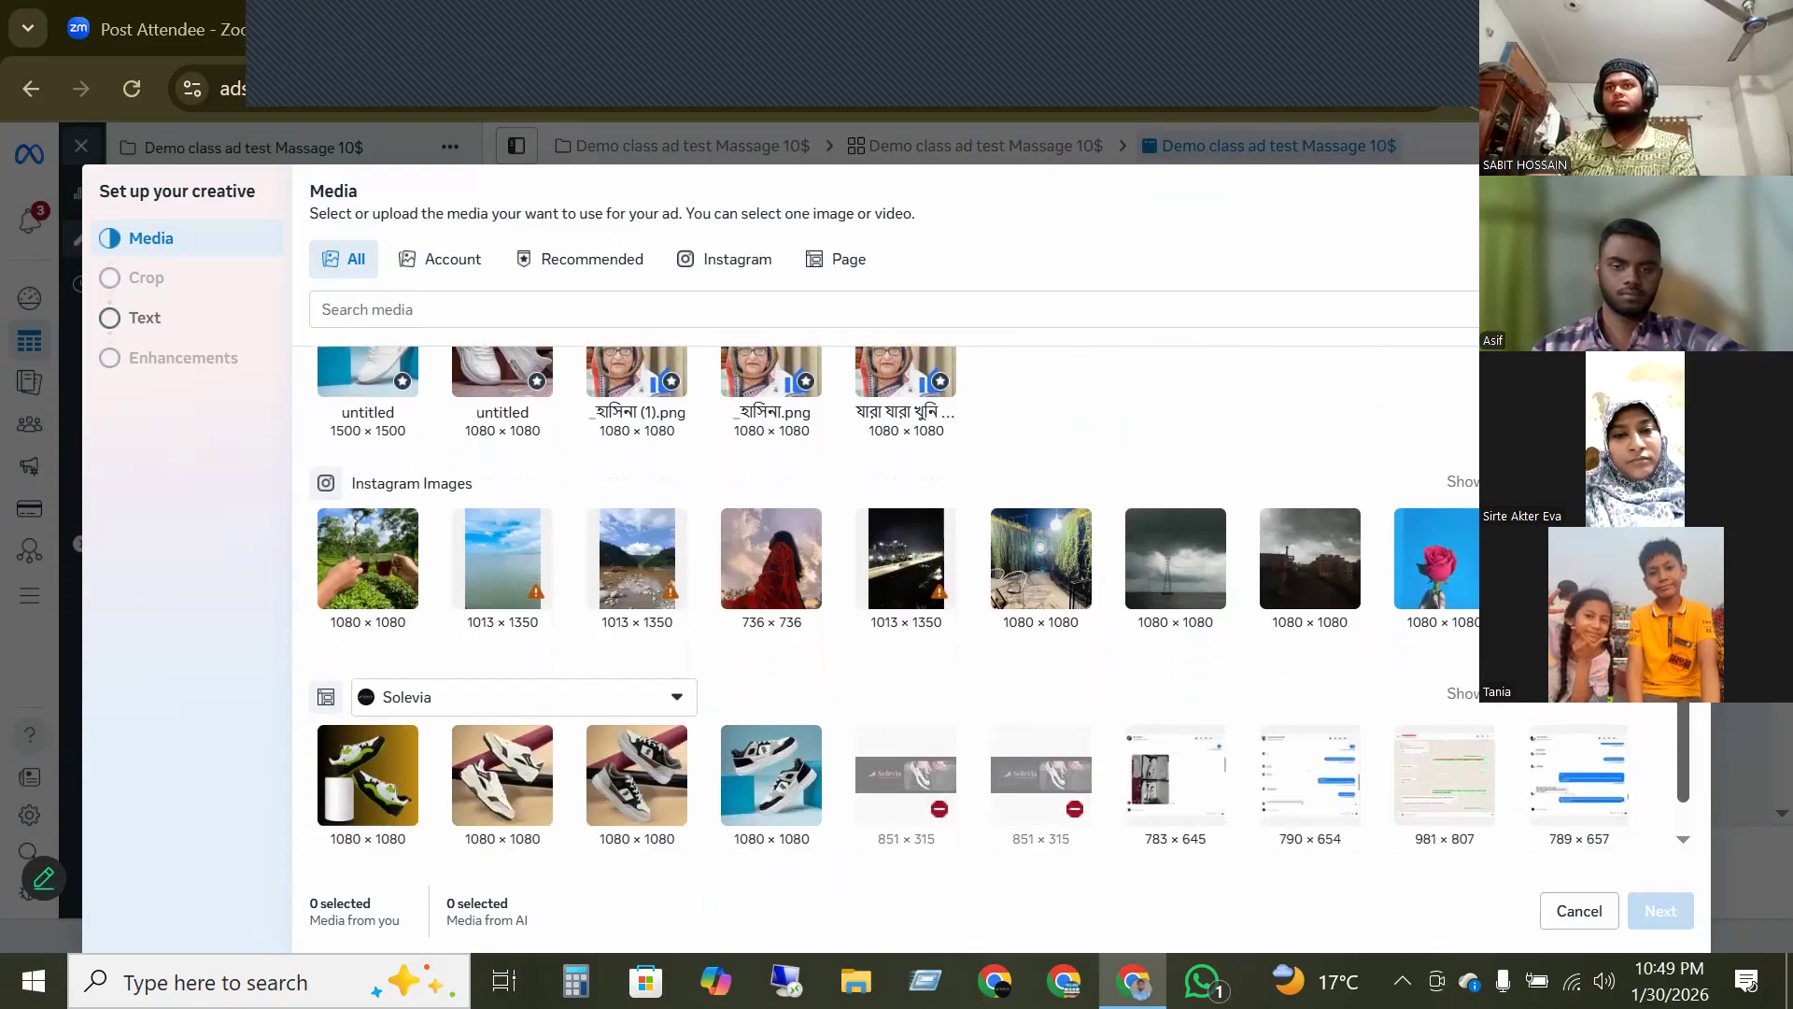
drag(1684, 674, 1685, 747)
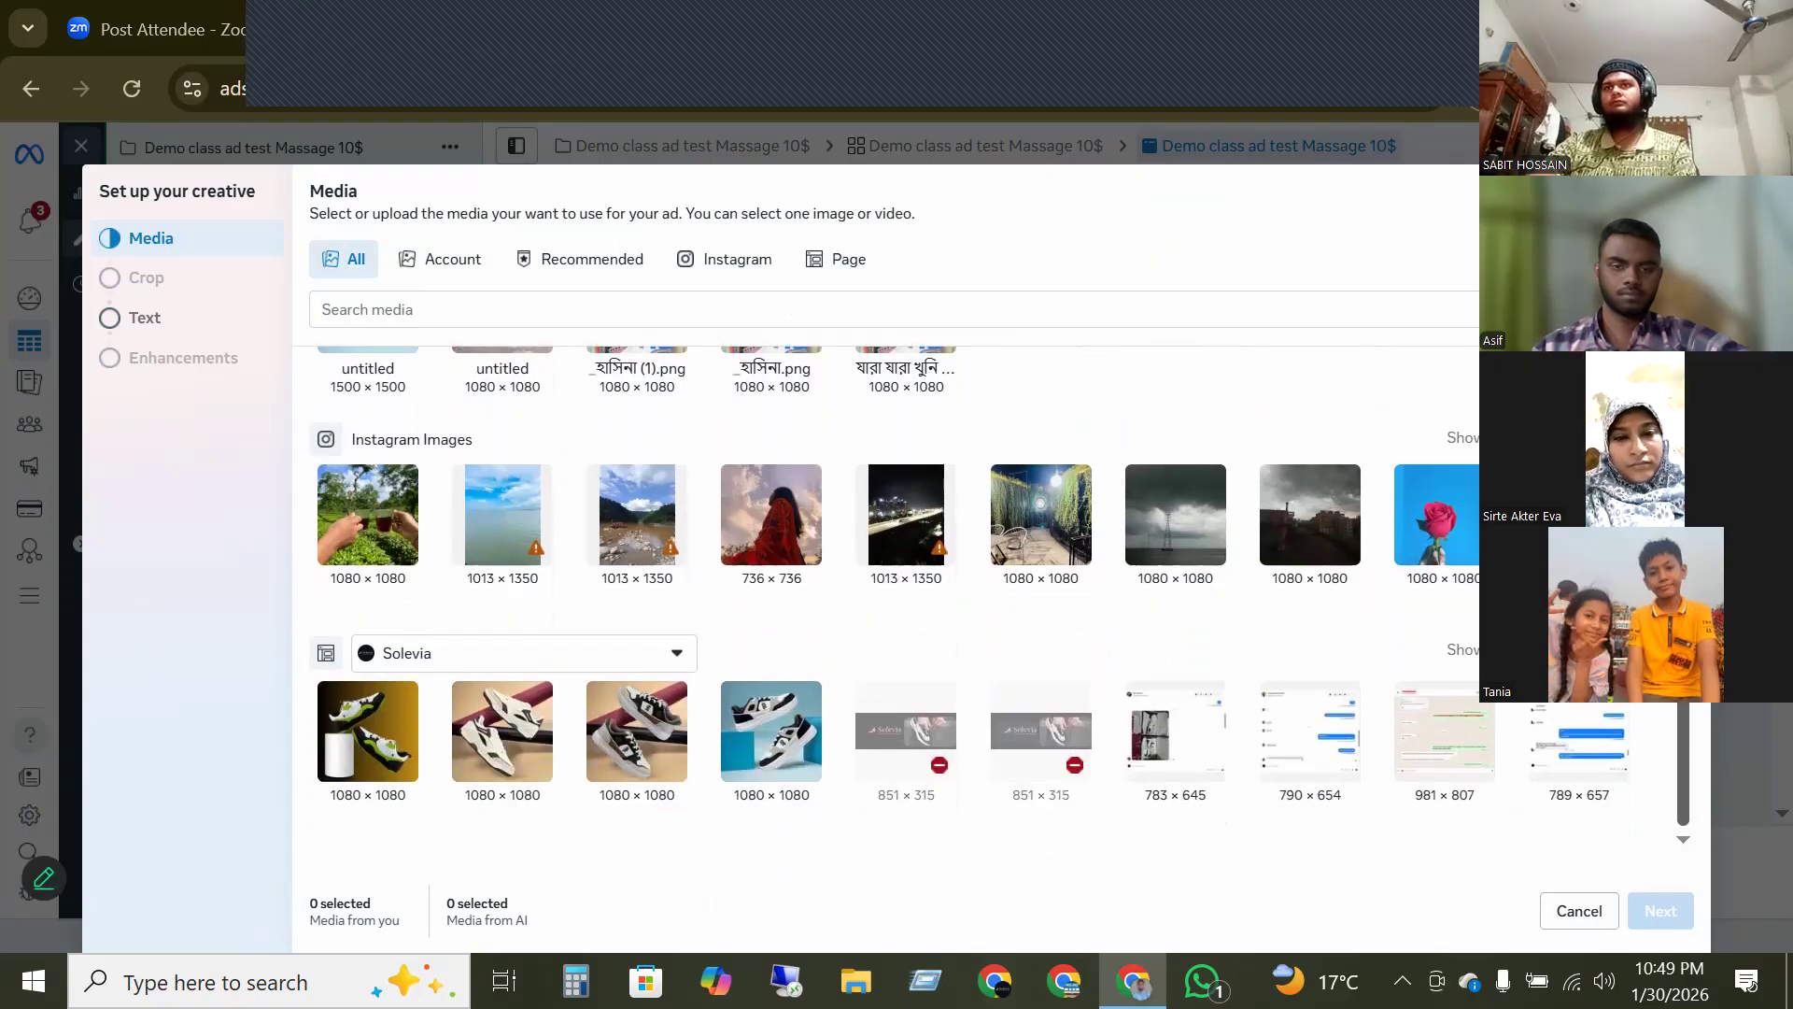
scroll(724, 323, up, 5)
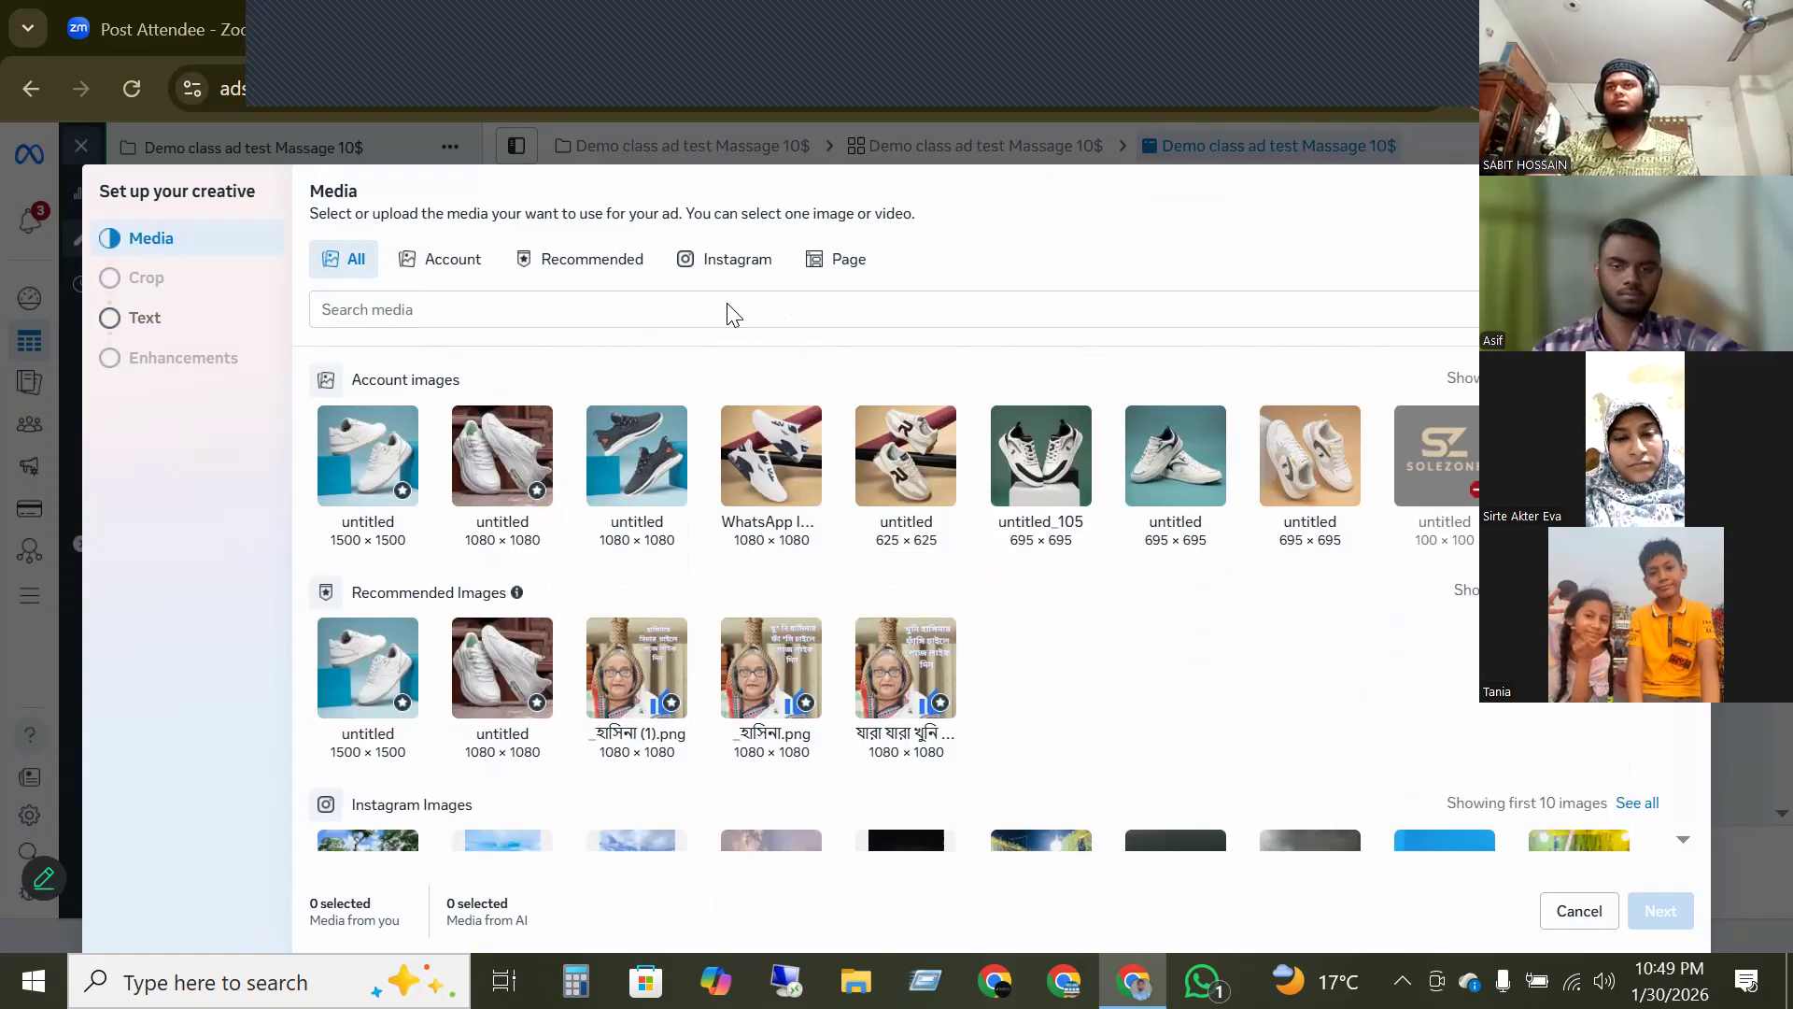
click(444, 259)
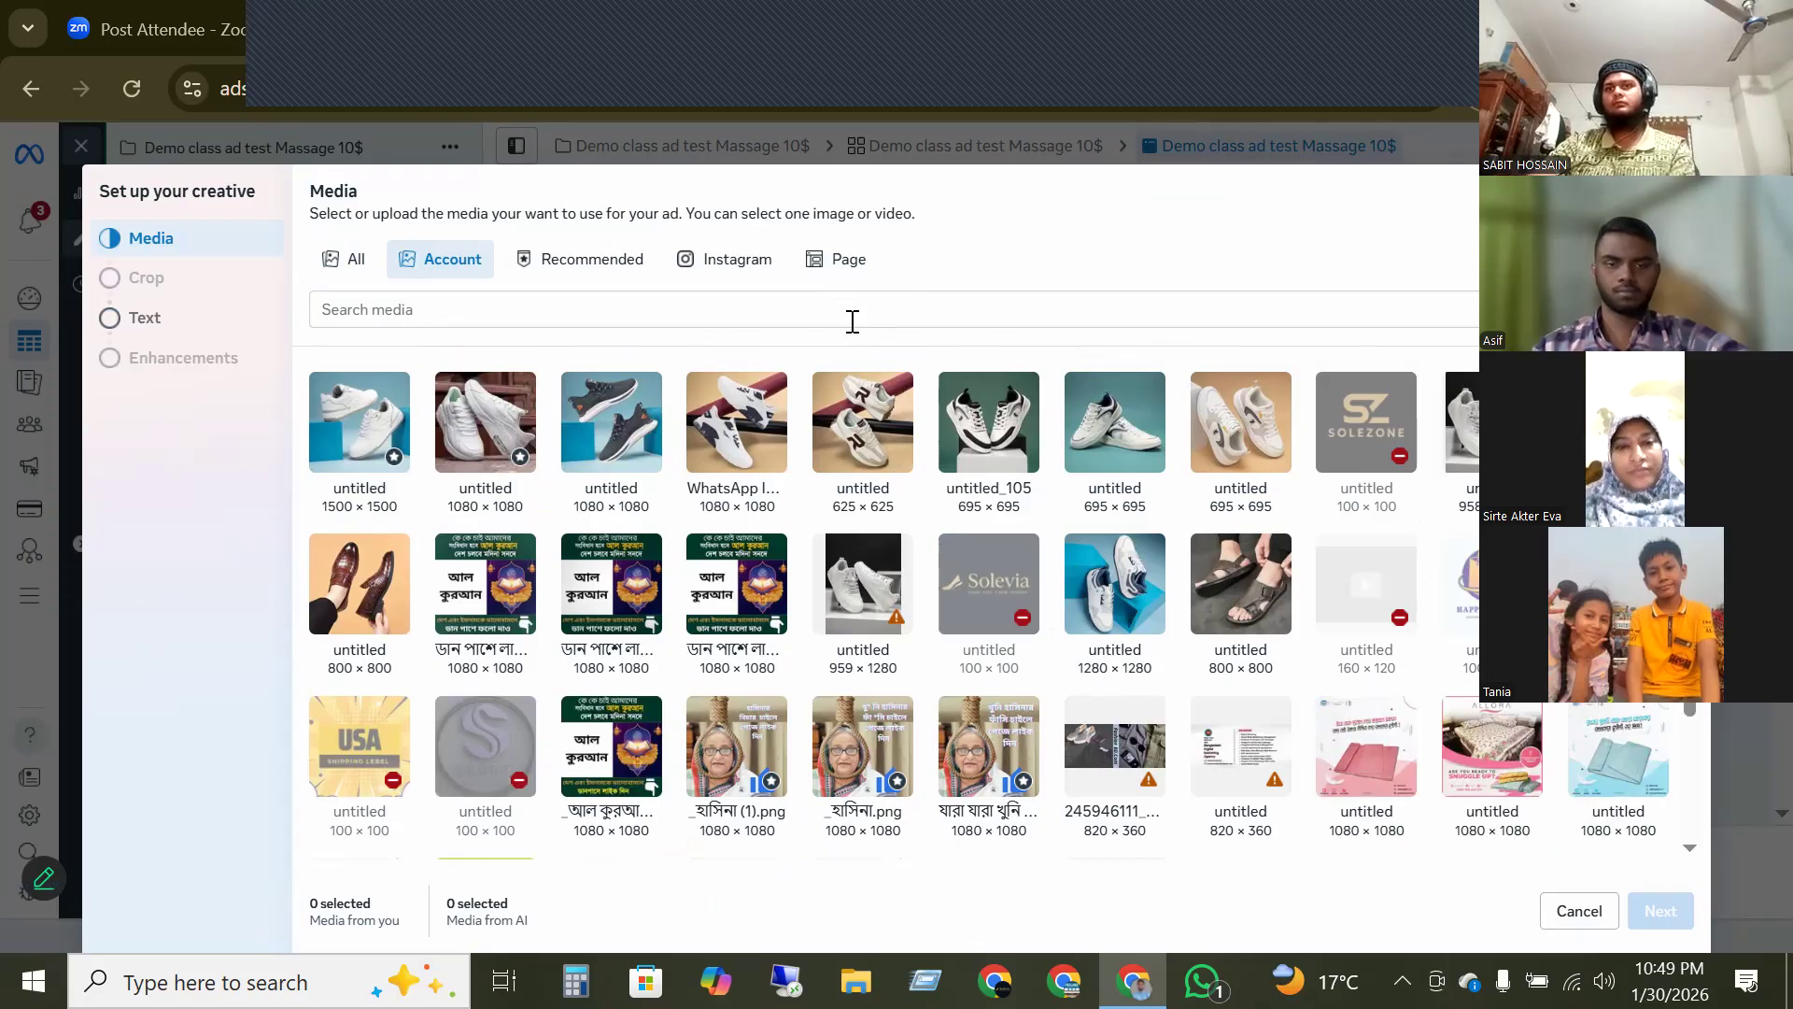
click(837, 260)
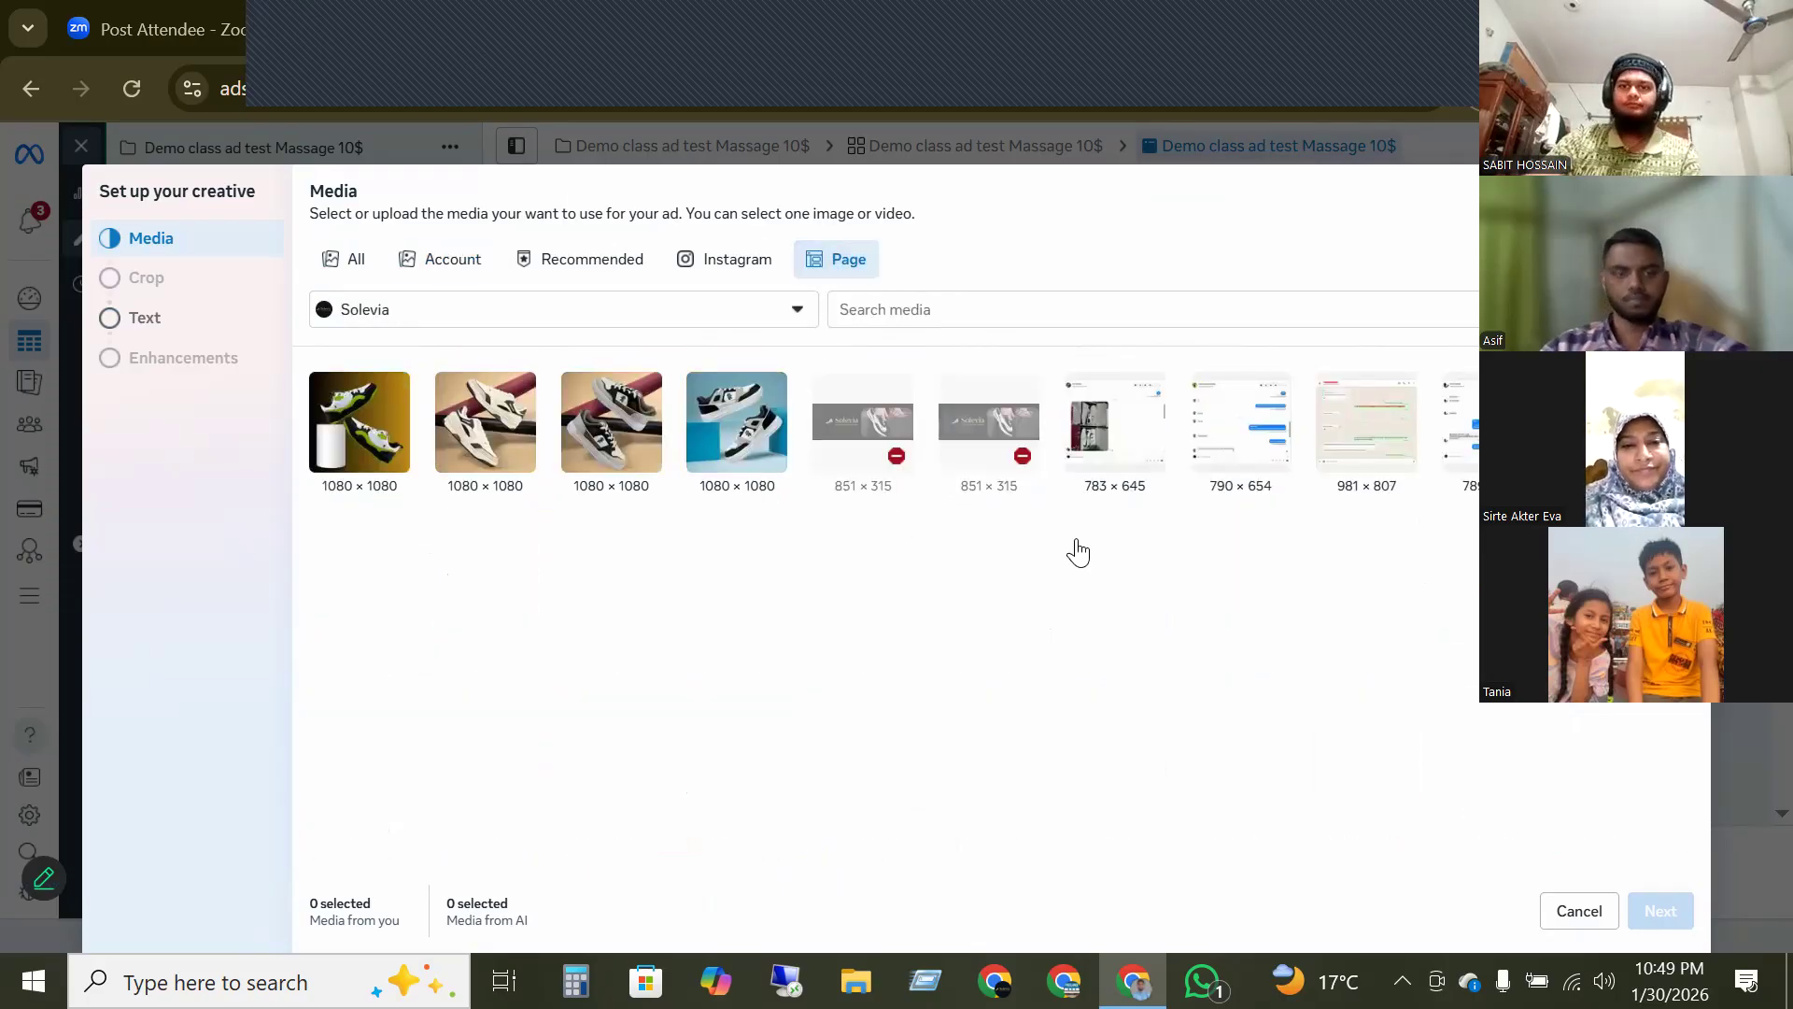
click(434, 278)
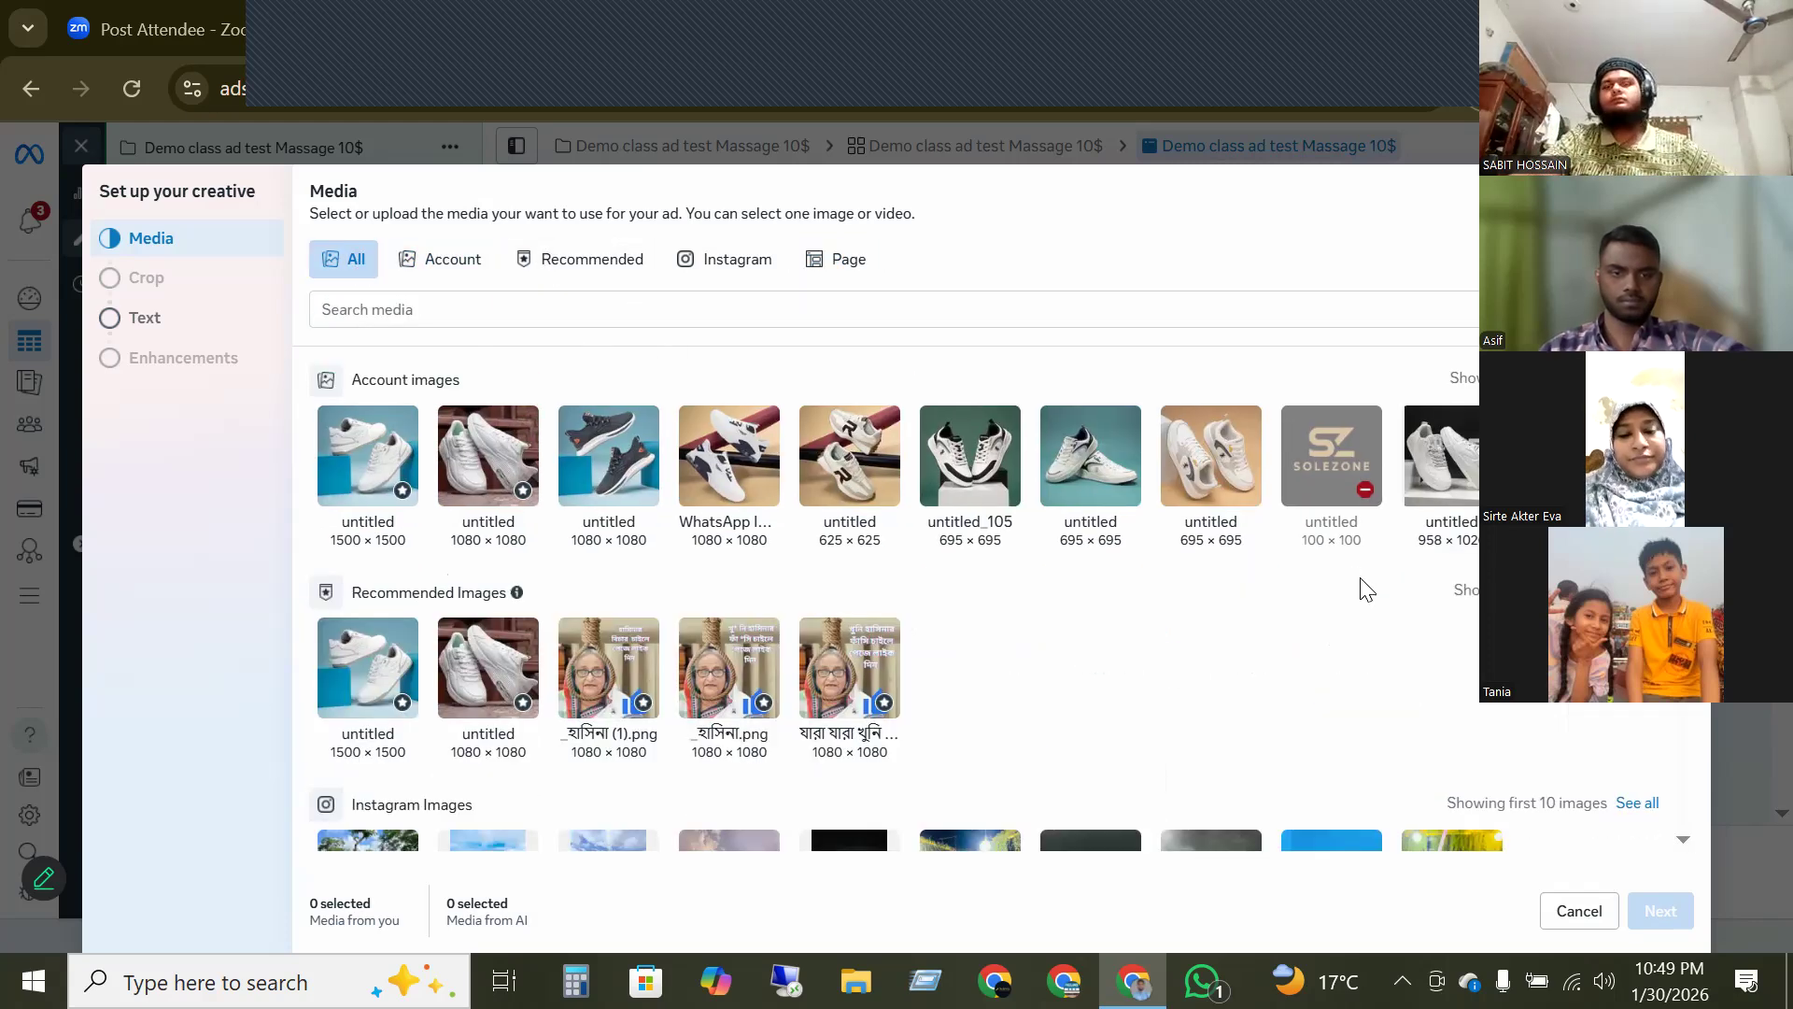
scroll(879, 810, down, 2)
scroll(1007, 696, down, 1)
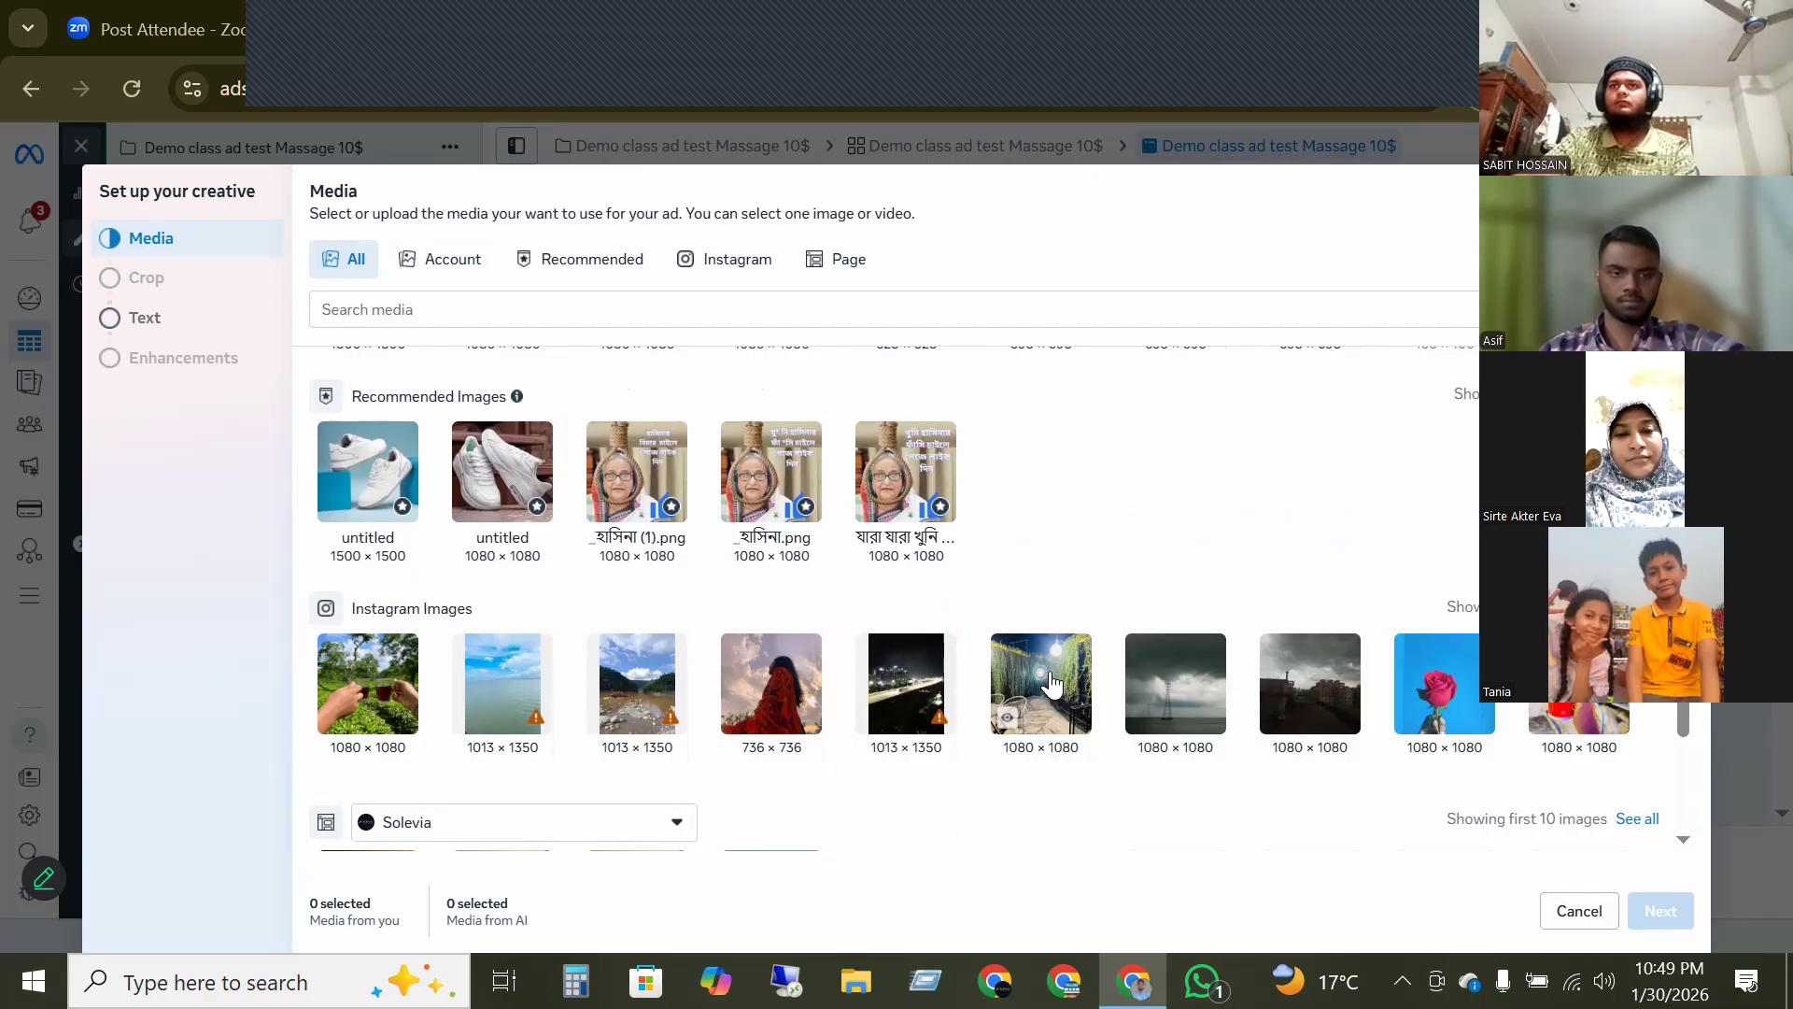
- Try the night-time garden terrace photo from the Instagram images, check its placement crops and return to media selection
click(1043, 686)
click(1649, 922)
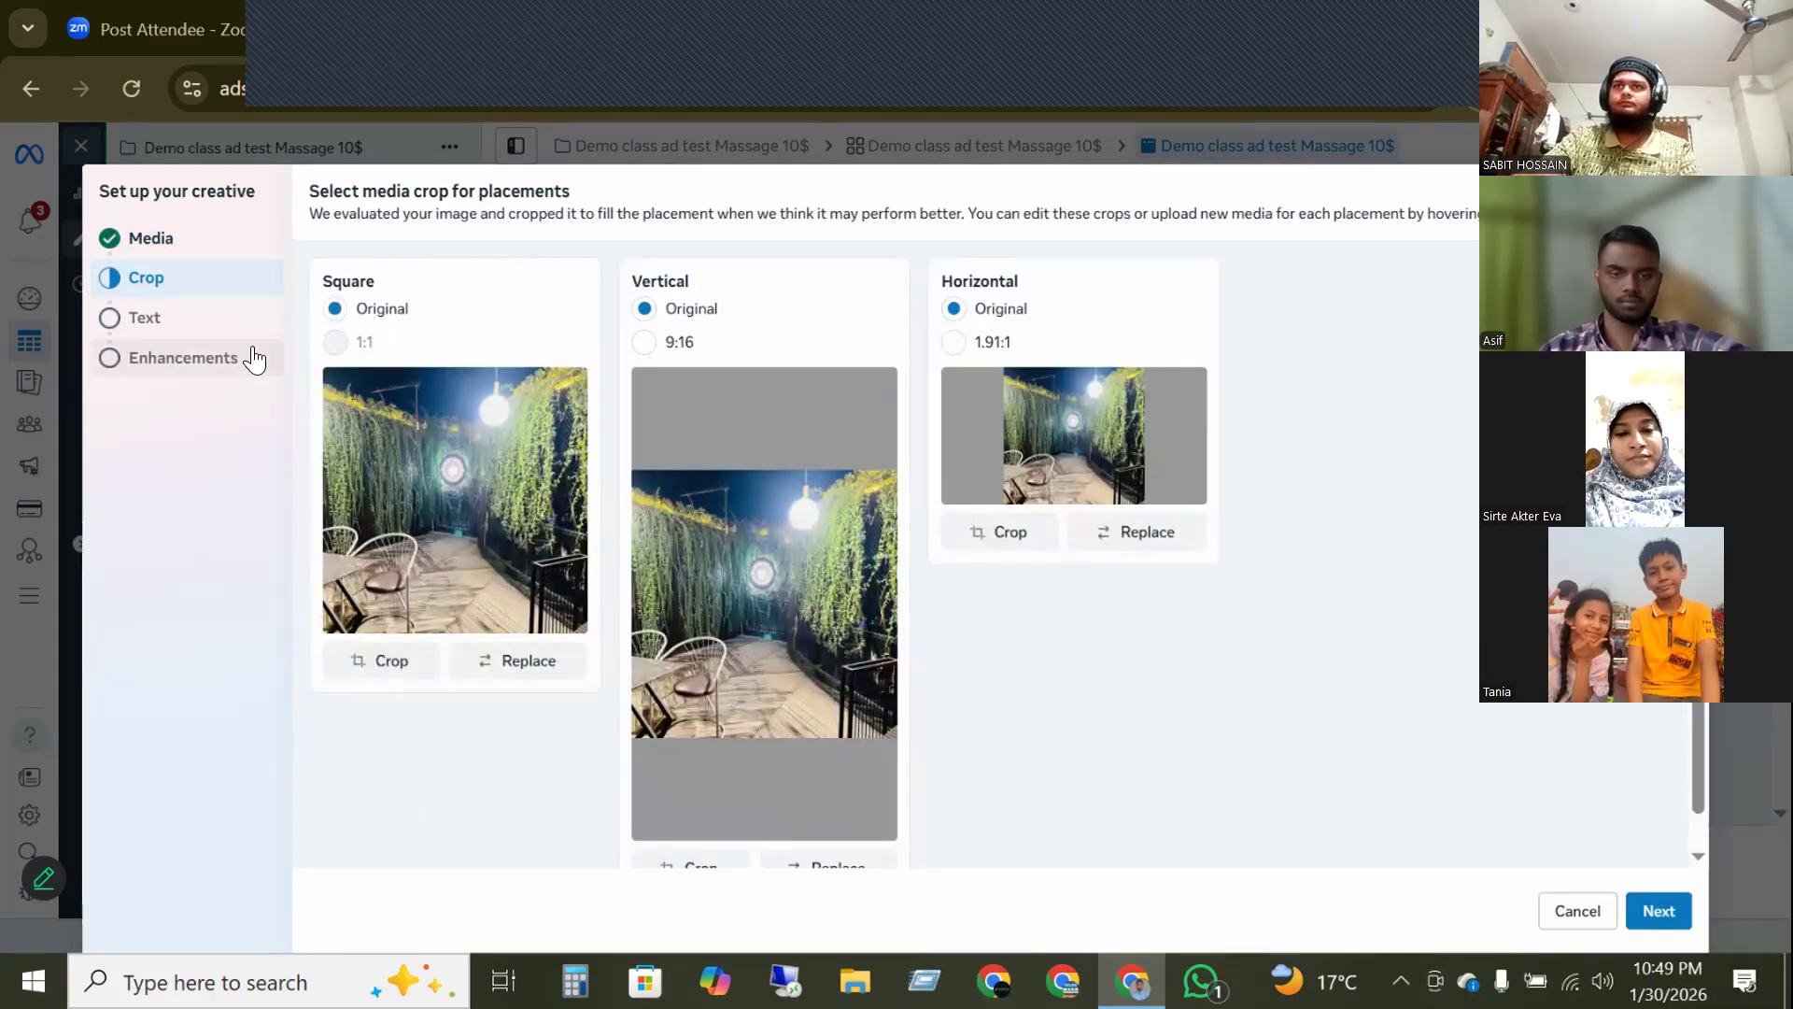
click(163, 245)
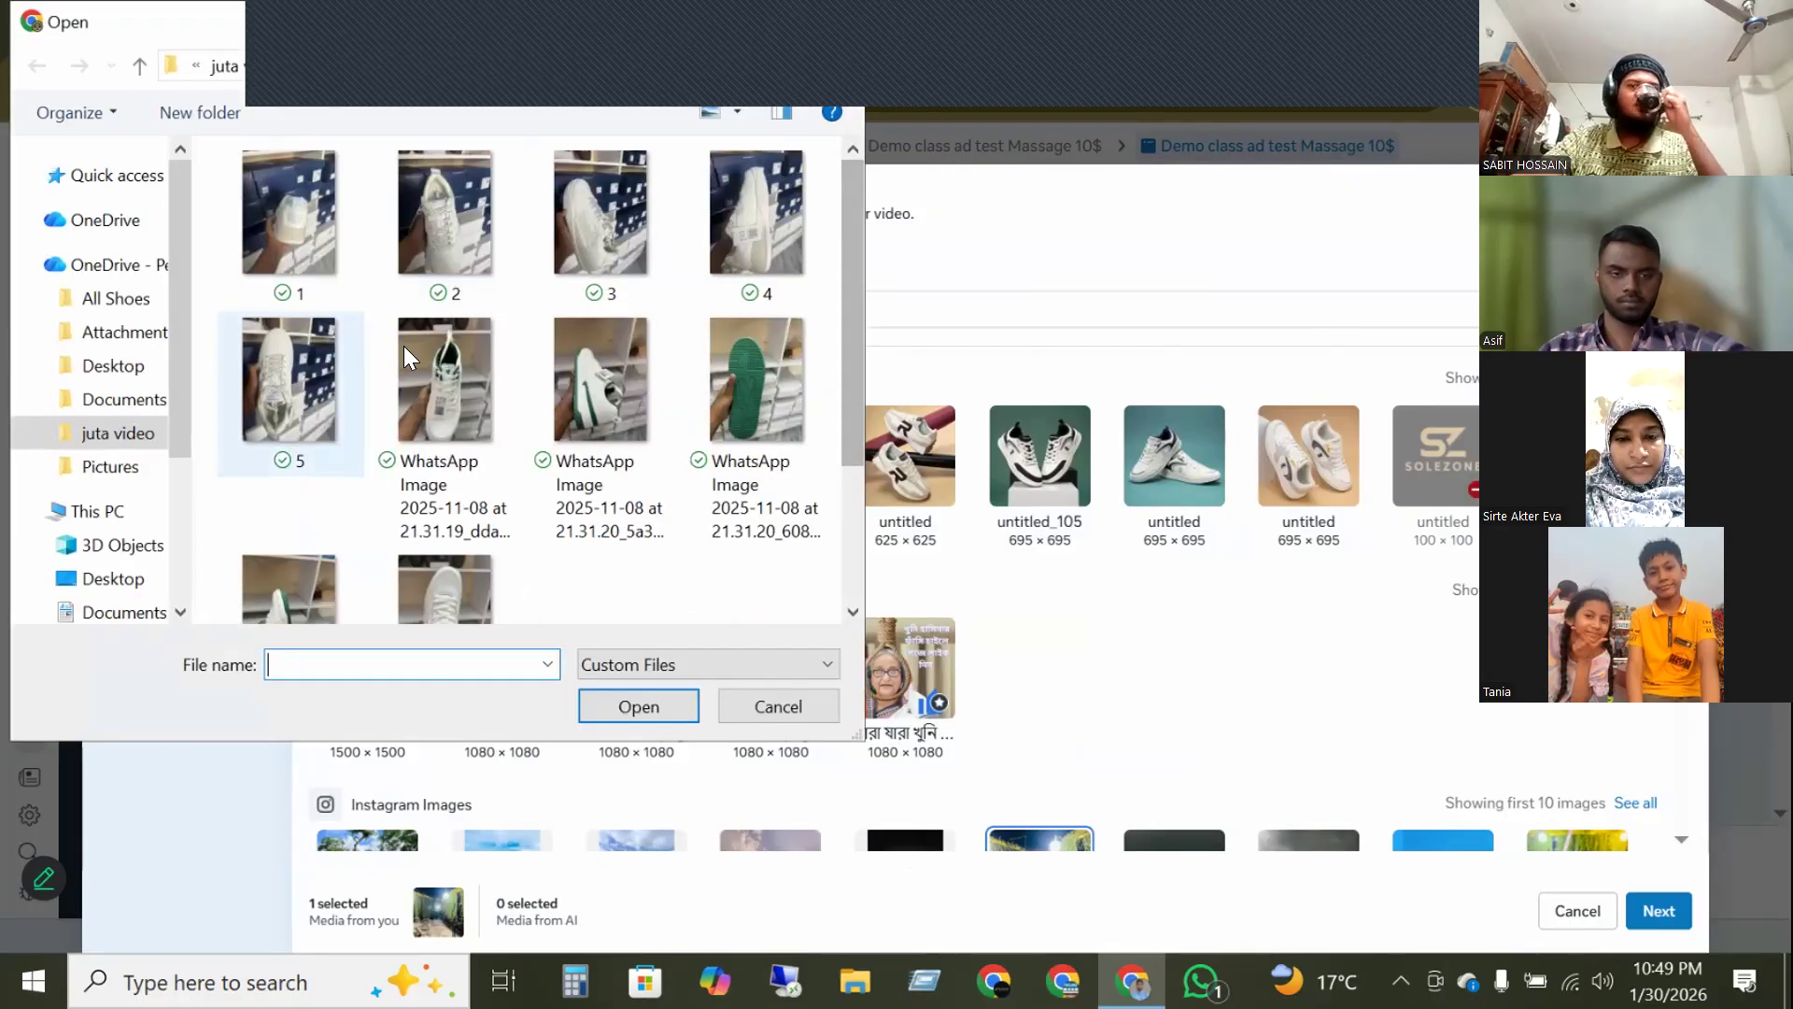
- Upload the ChatGPT Image Jan 29, 2026, 02_57 file from the Downloads folder as the ad's media
scroll(118, 578, down, 1)
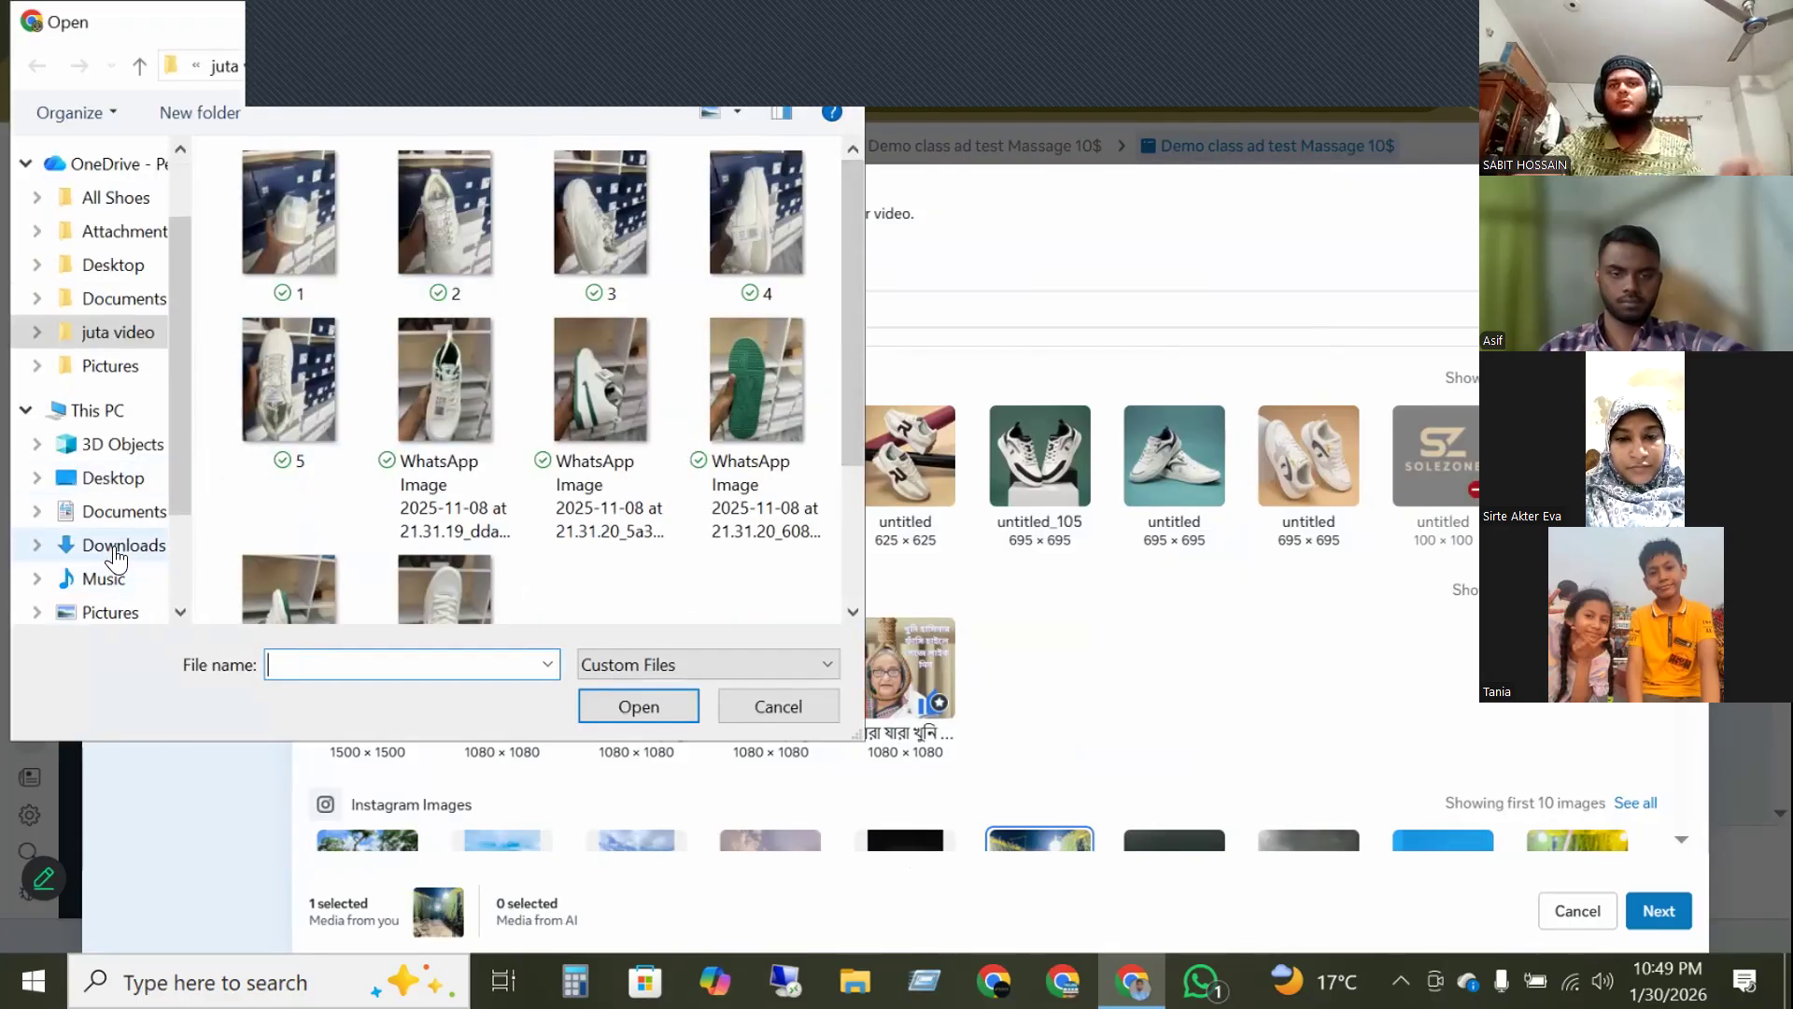
click(117, 546)
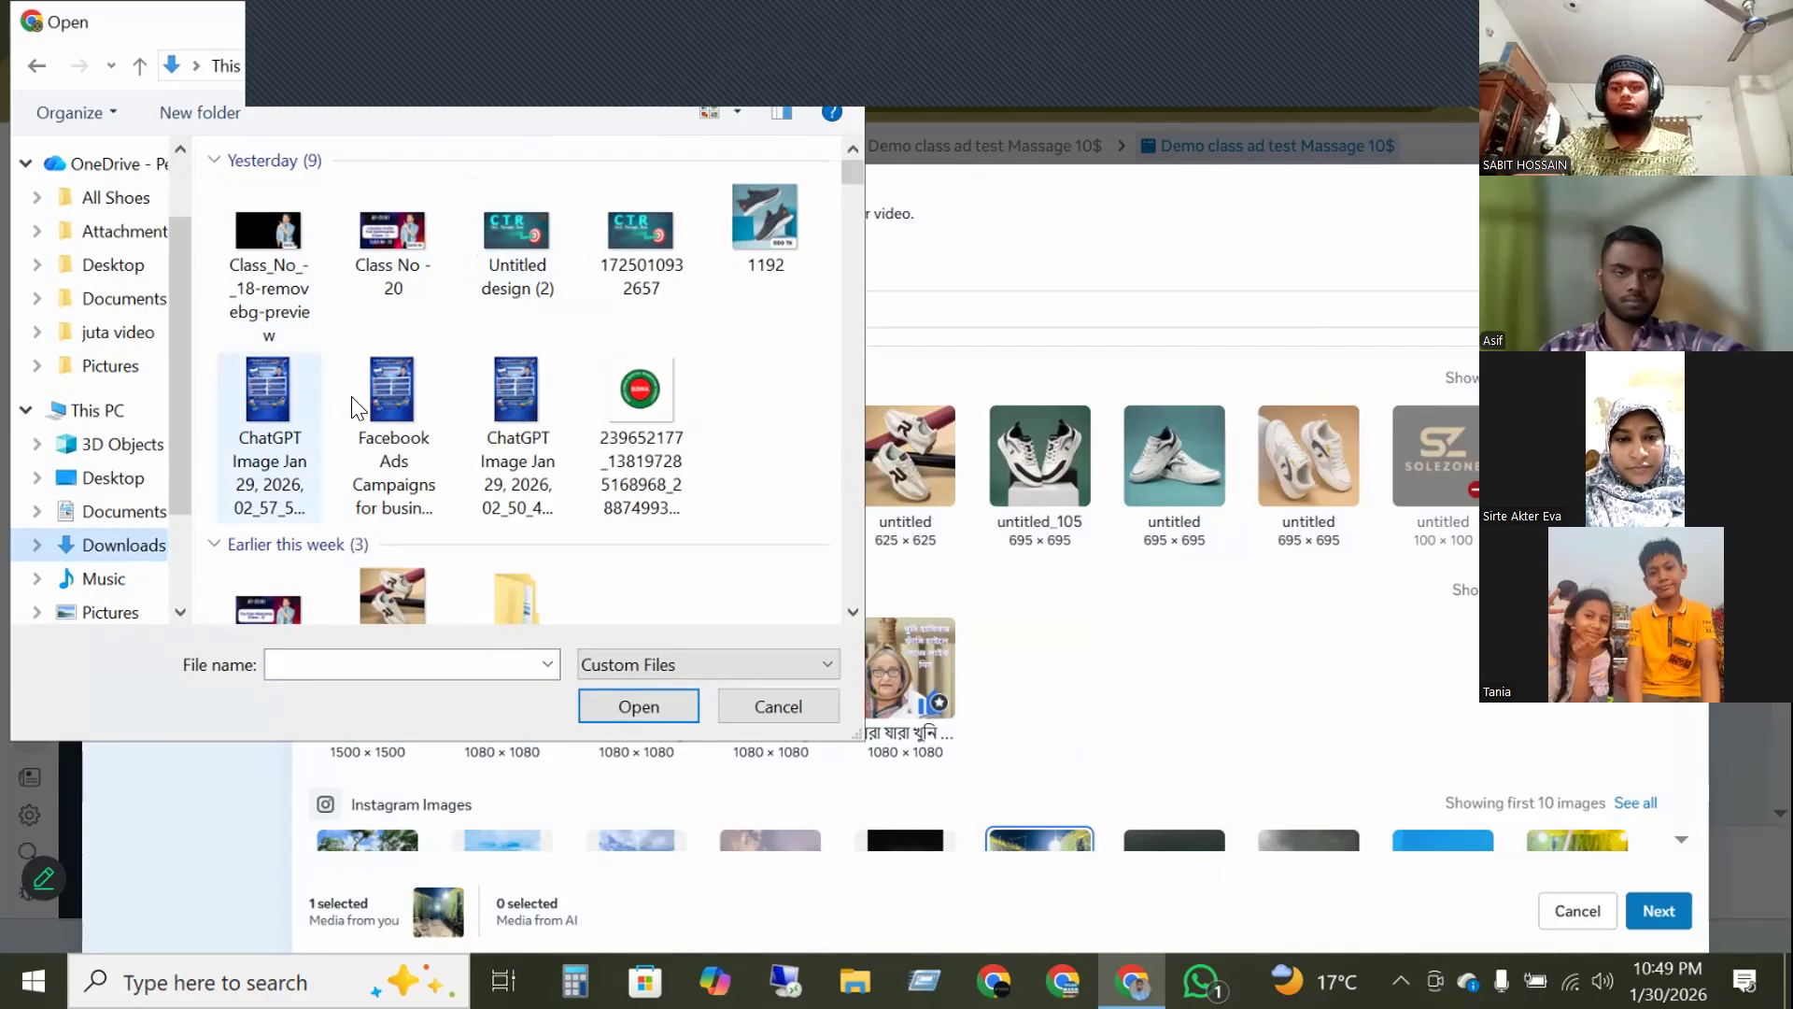
click(269, 393)
click(667, 702)
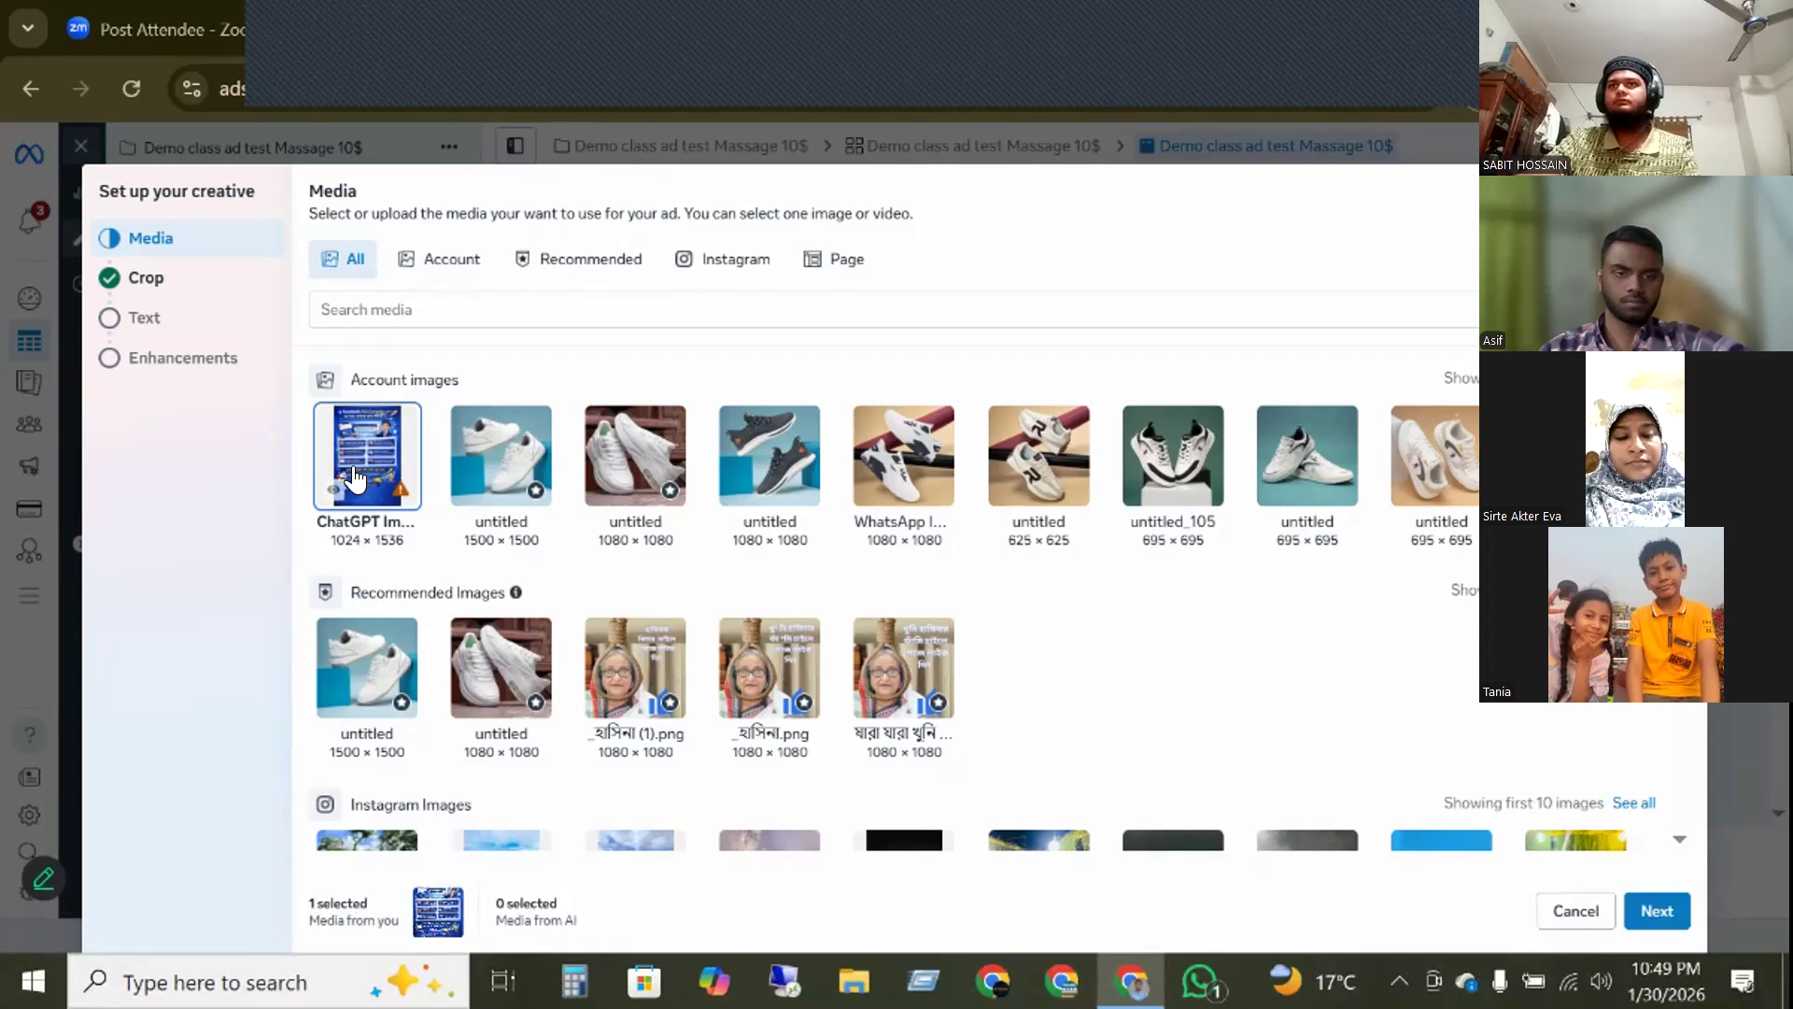
- Continue with the uploaded image to the crop stage and review its square, vertical and horizontal placement crops
click(1658, 914)
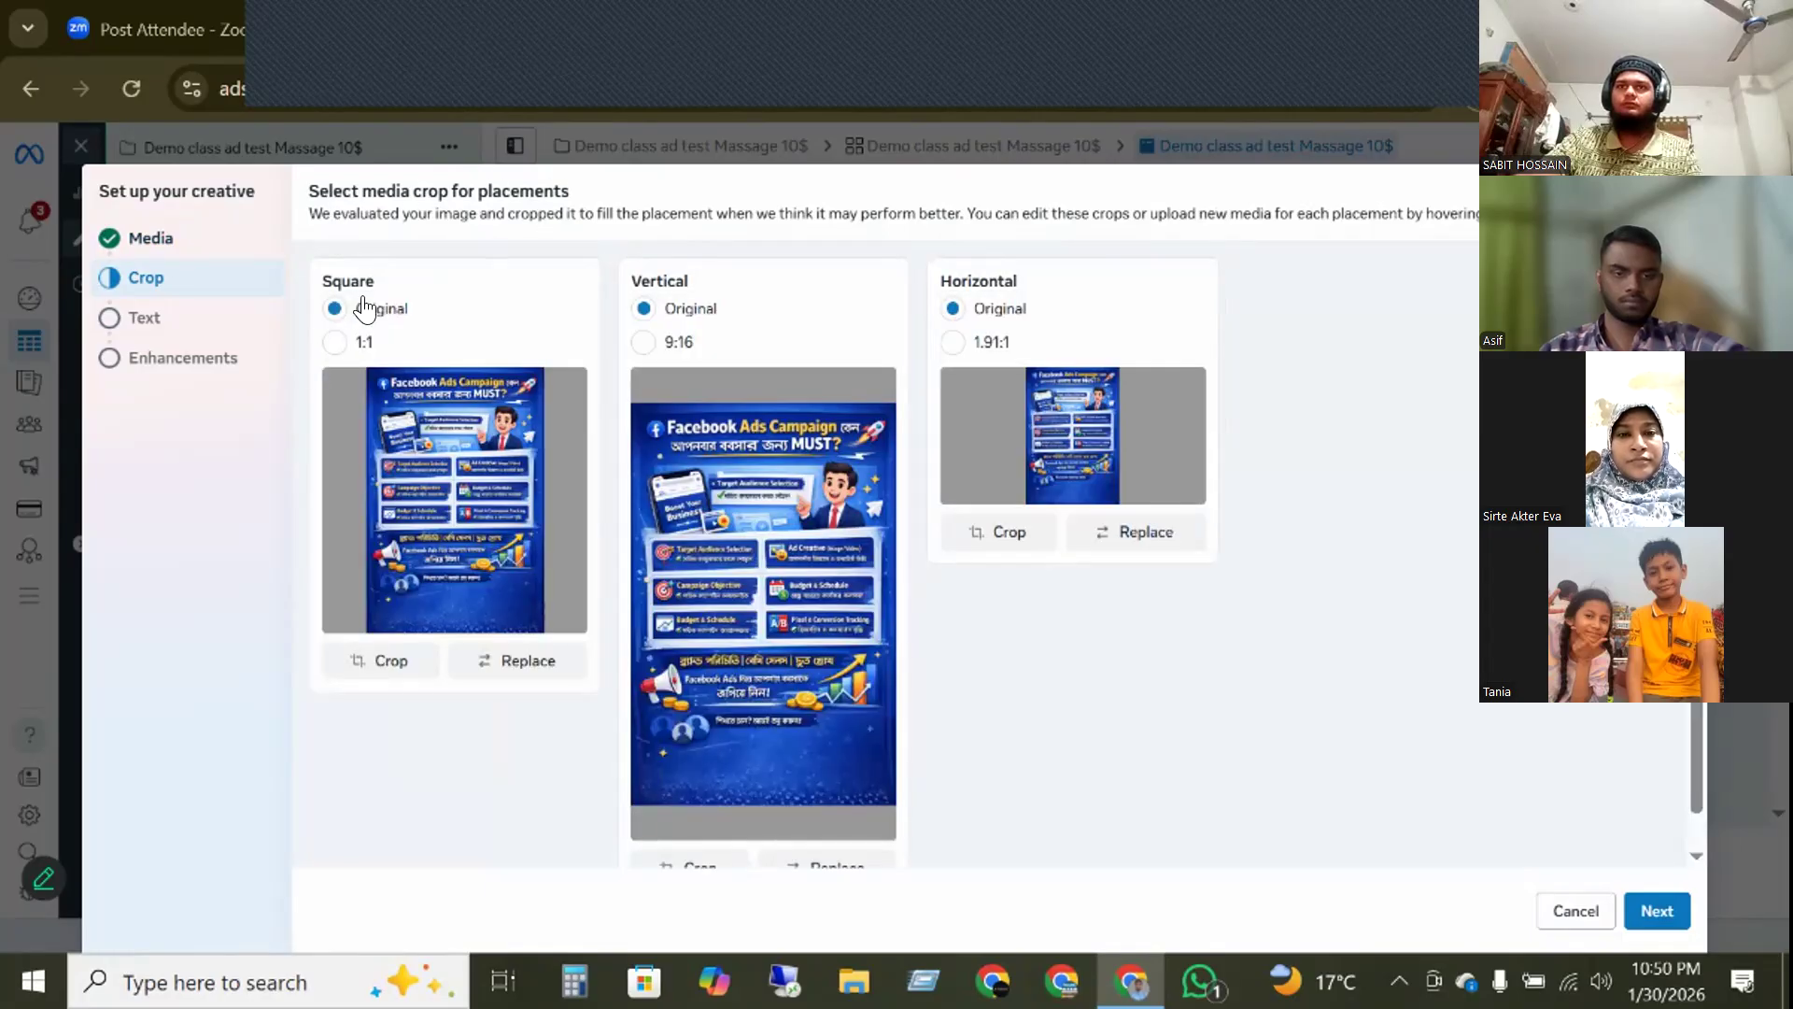
scroll(962, 663, down, 1)
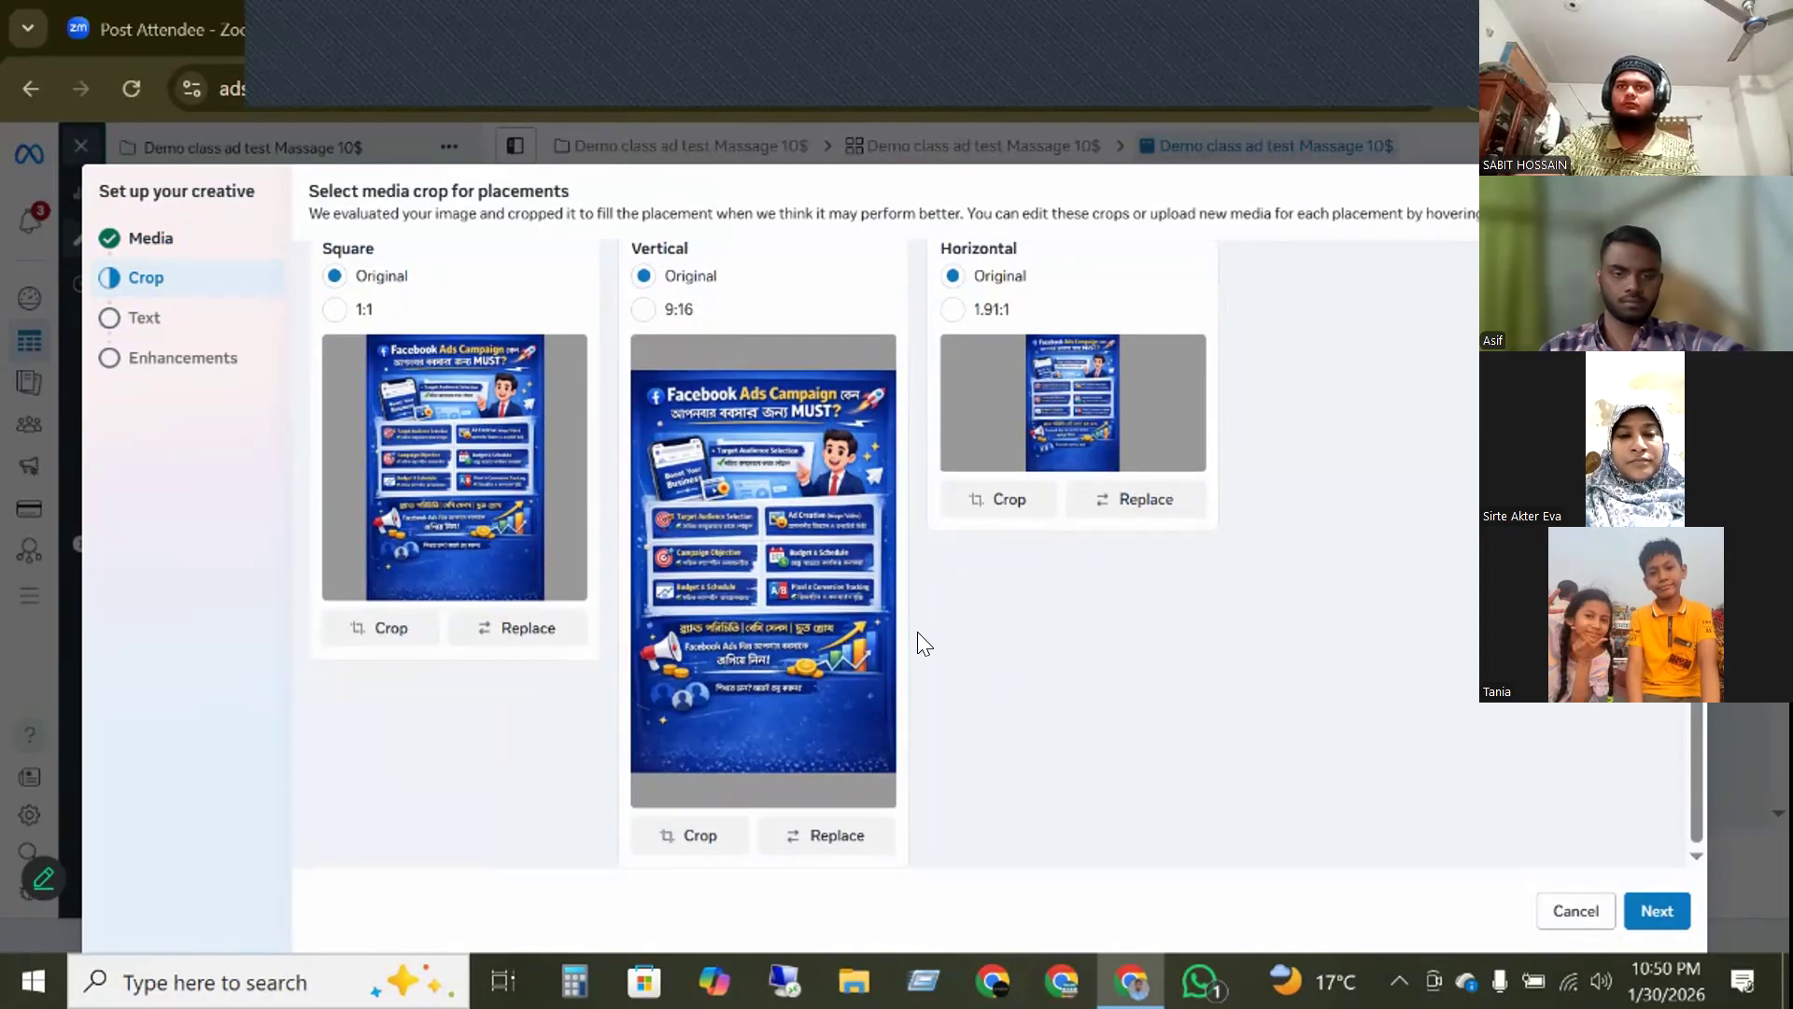
scroll(463, 456, up, 1)
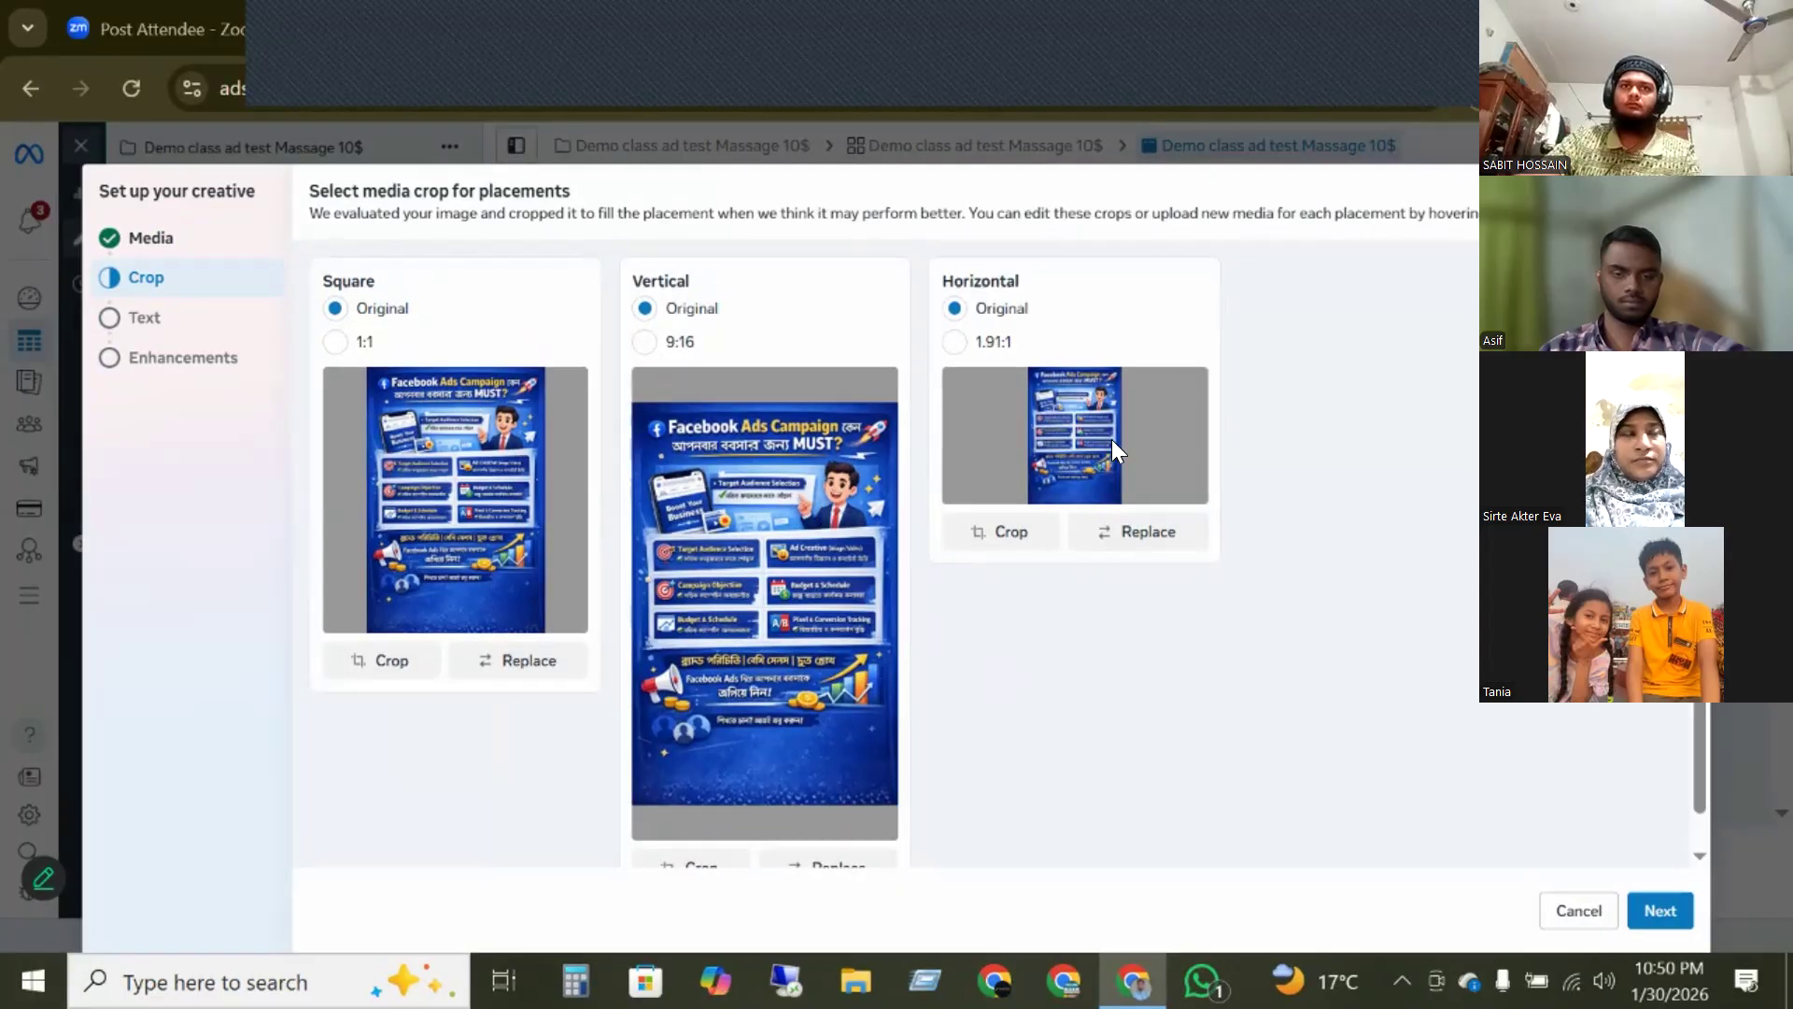
scroll(1213, 591, down, 1)
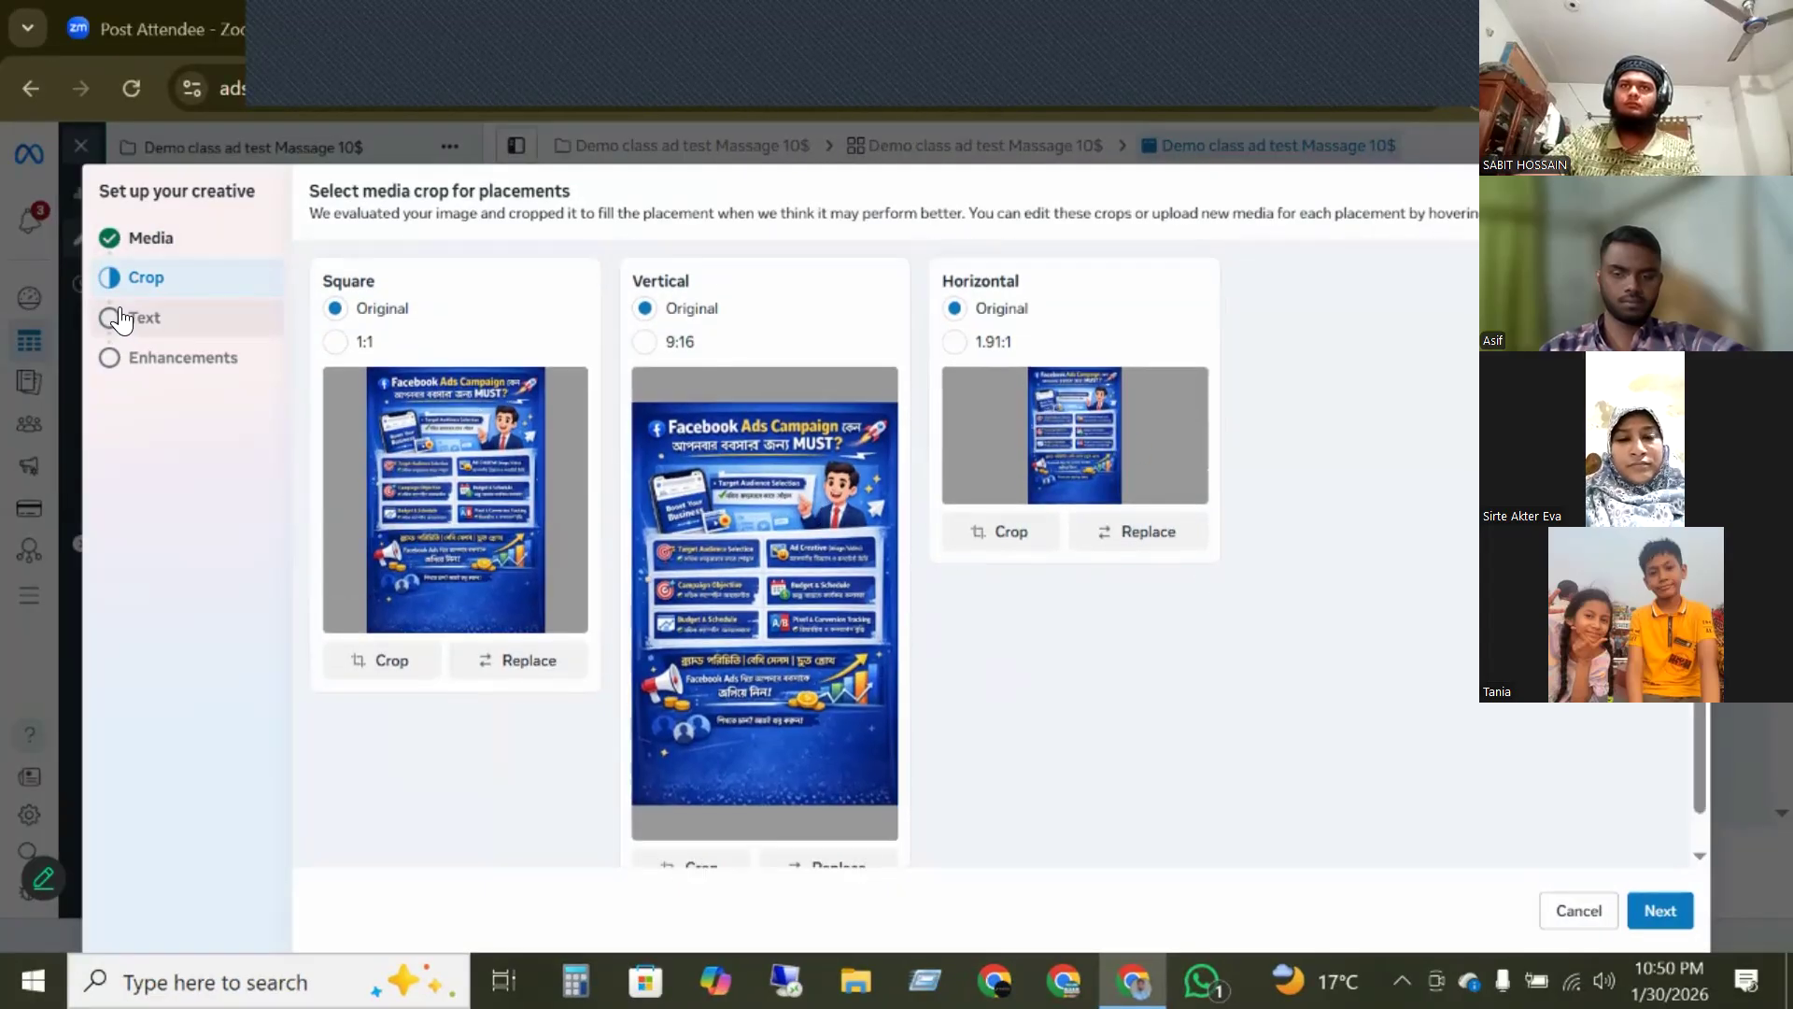
- Fill the creative's primary text with the opening paragraph of the ChatGPT answer about T-shirt Facebook Ads interest targeting
click(119, 318)
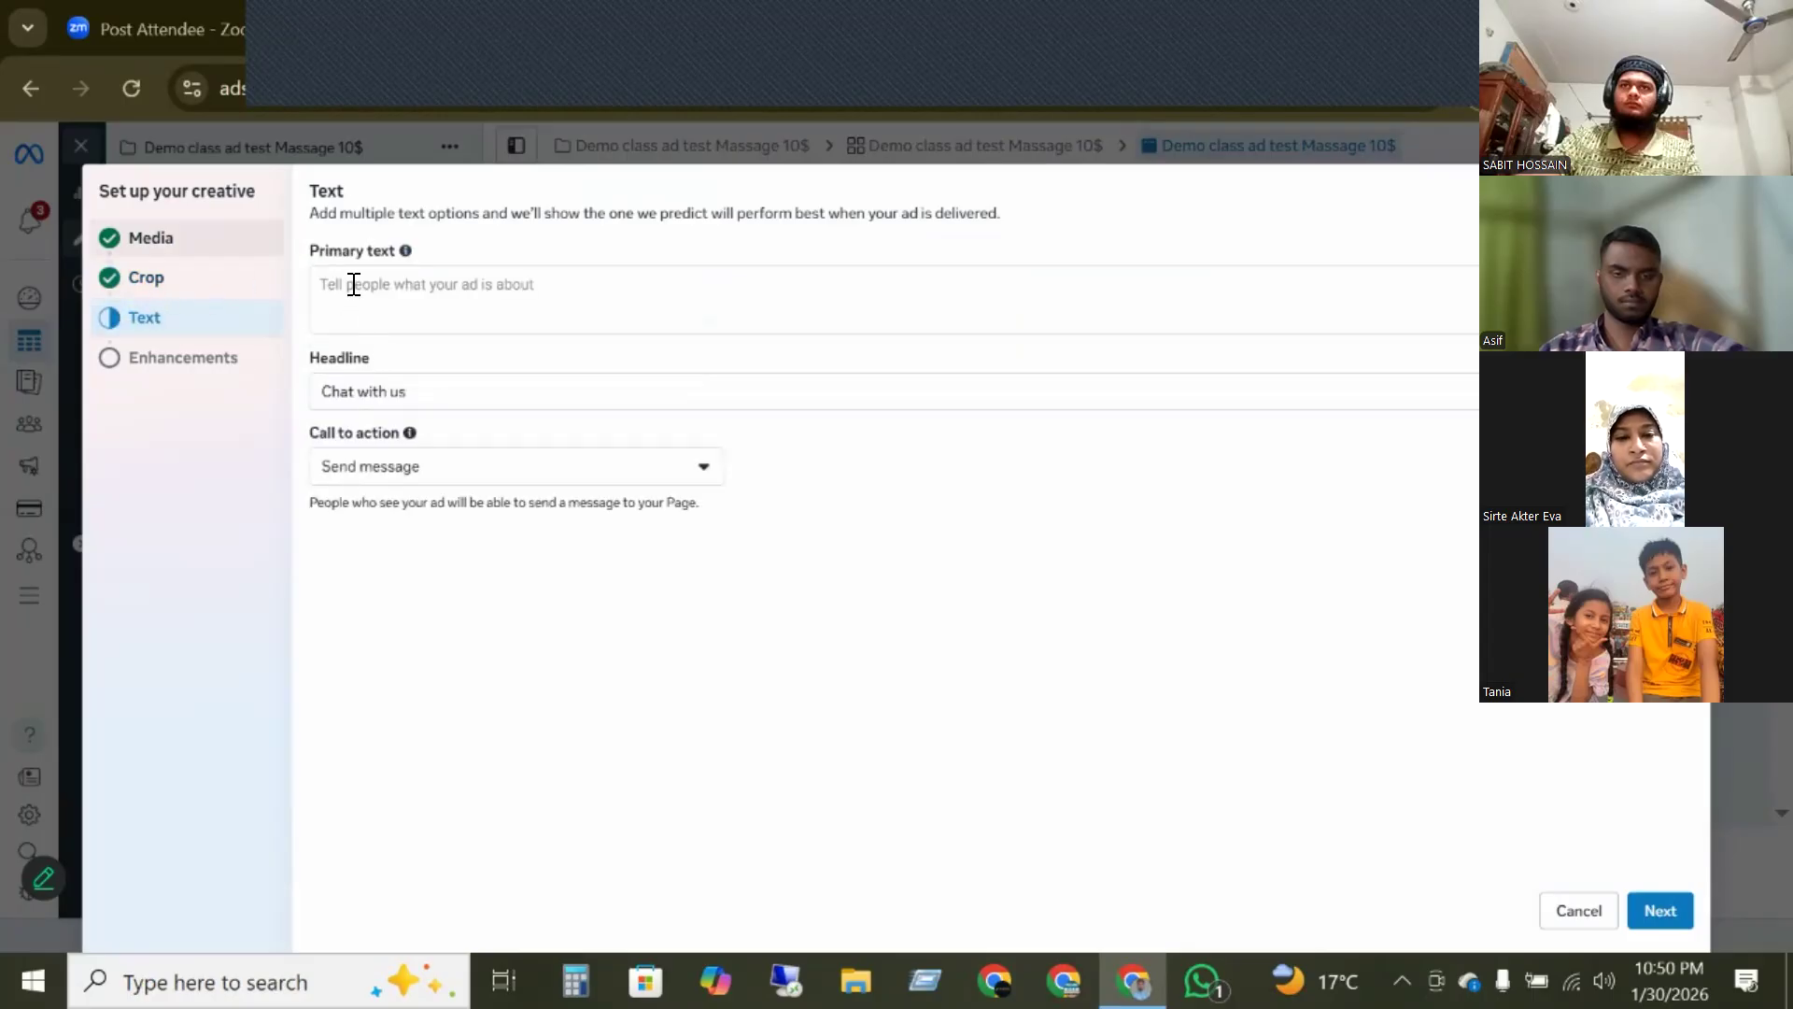
click(353, 285)
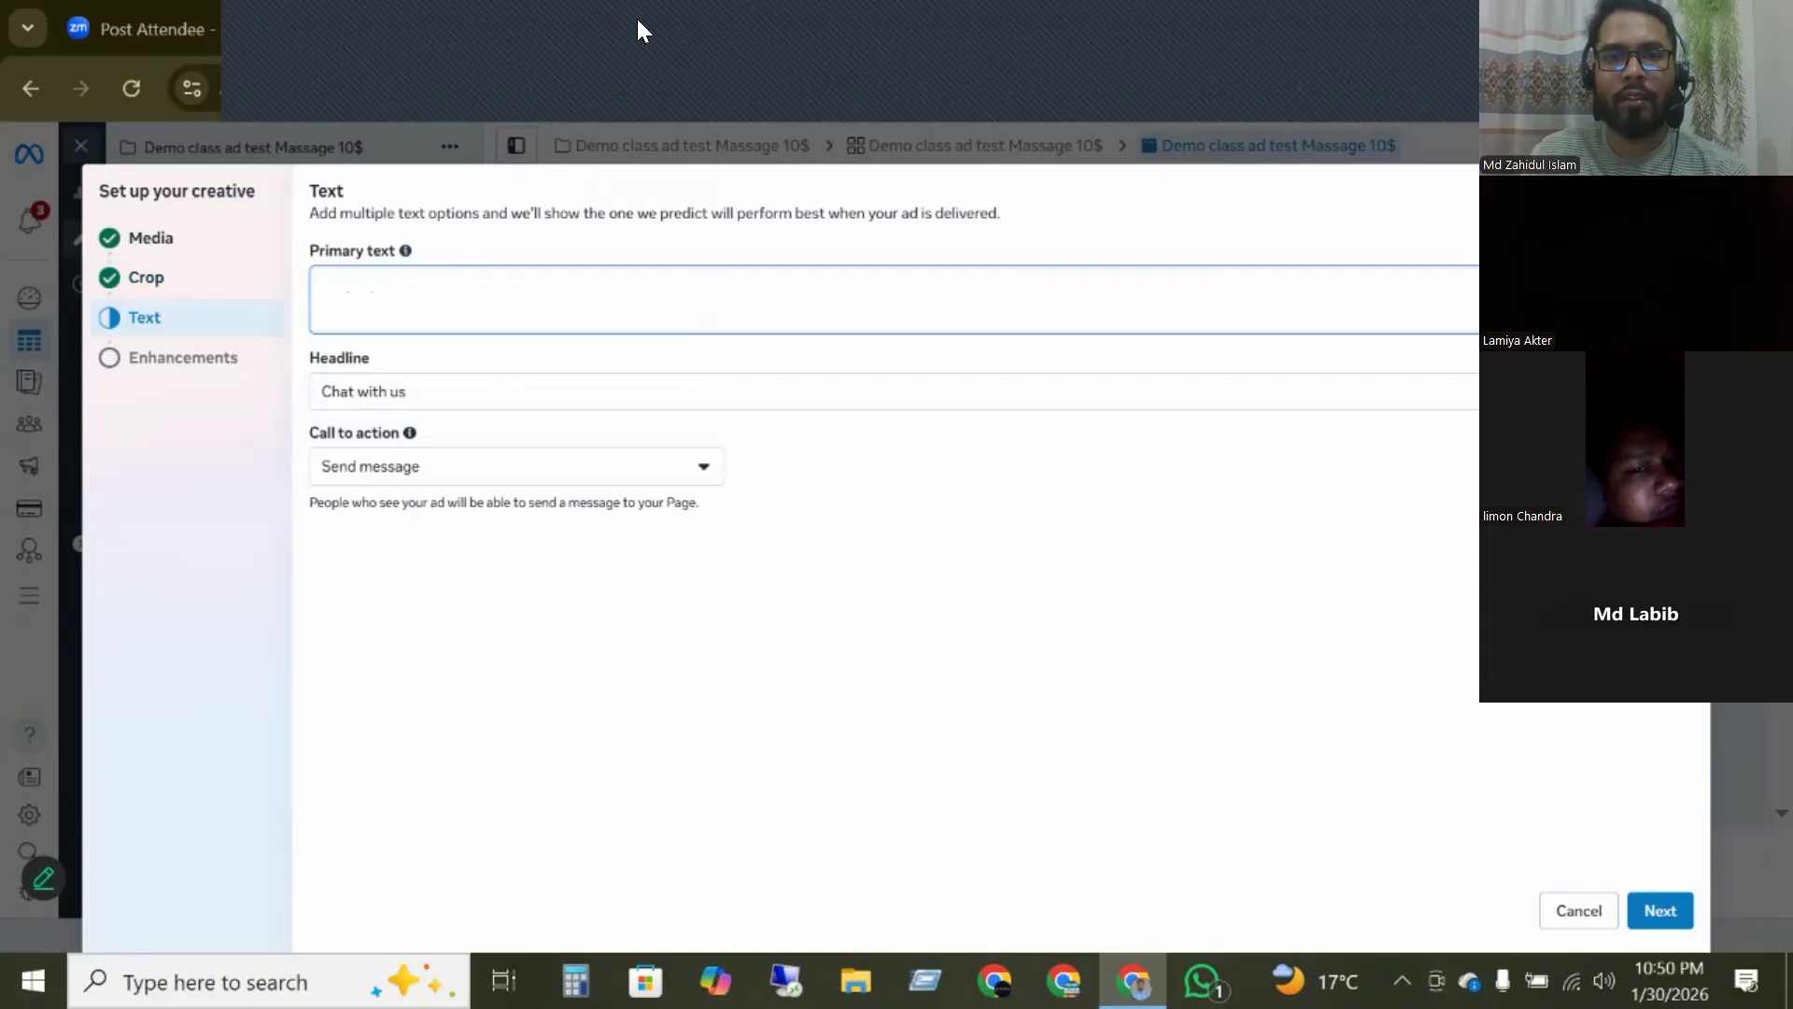
key(ctrl+Tab)
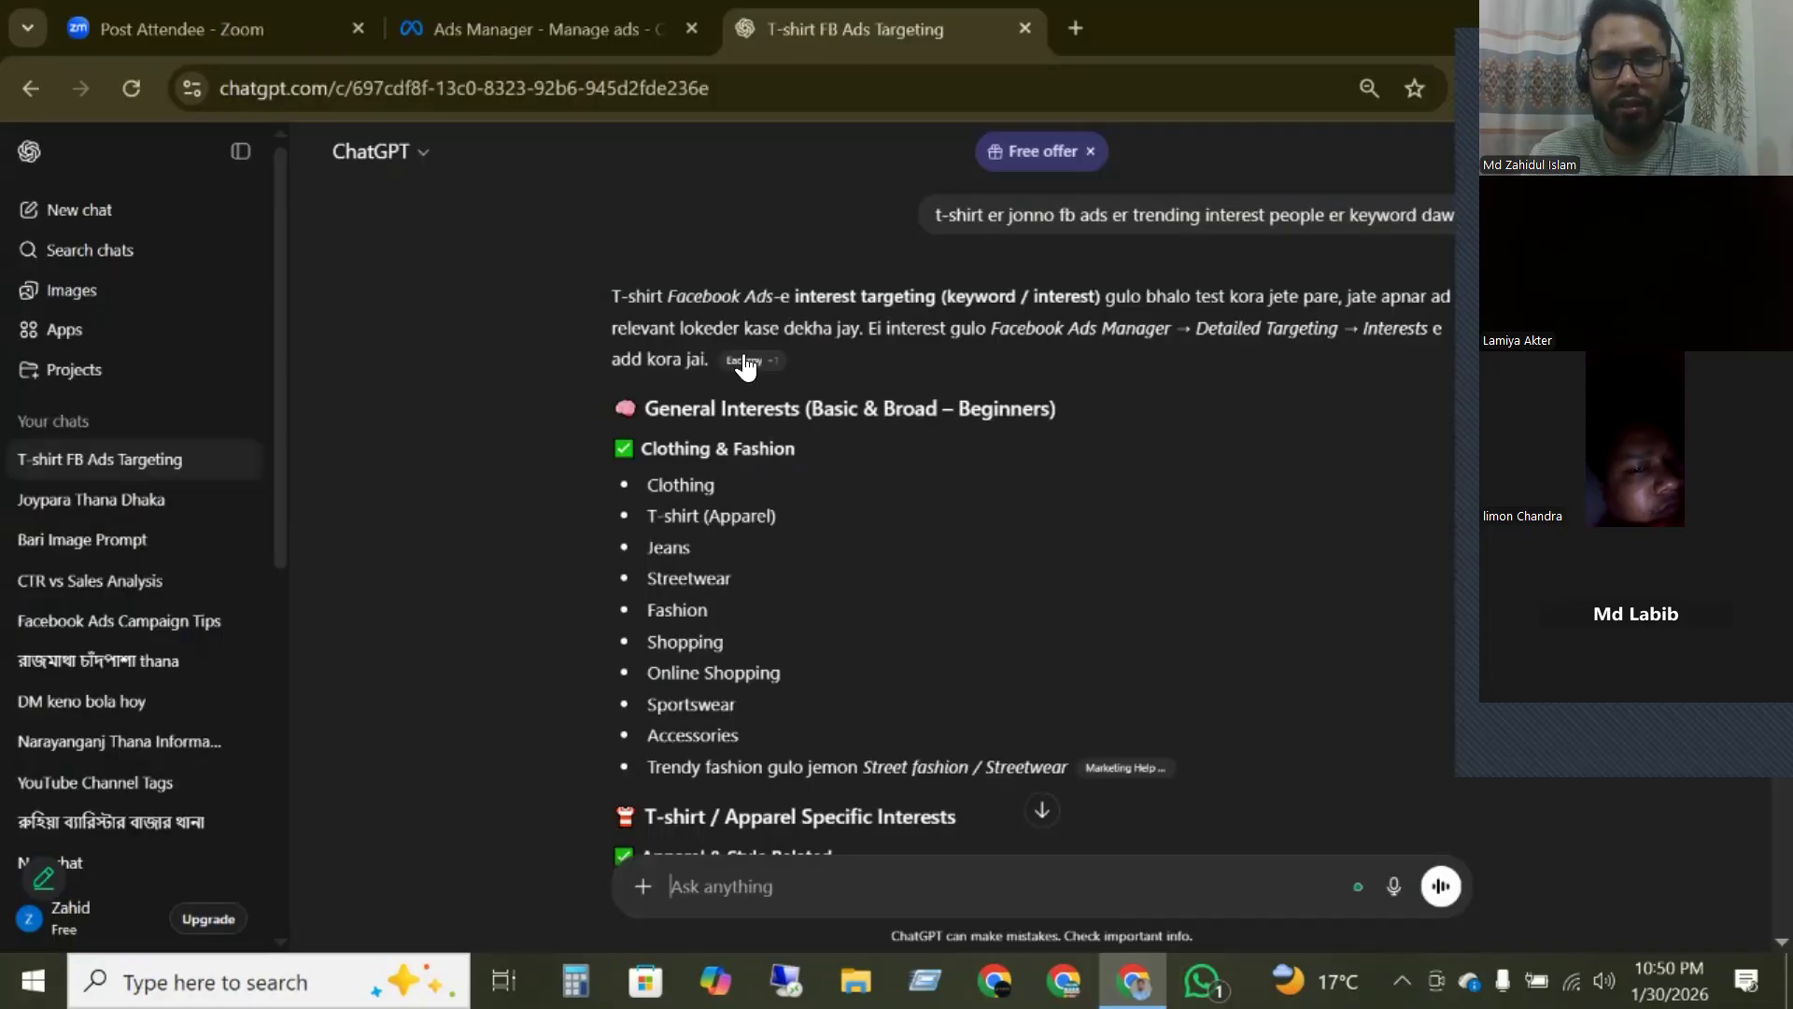
drag(606, 293, 702, 362)
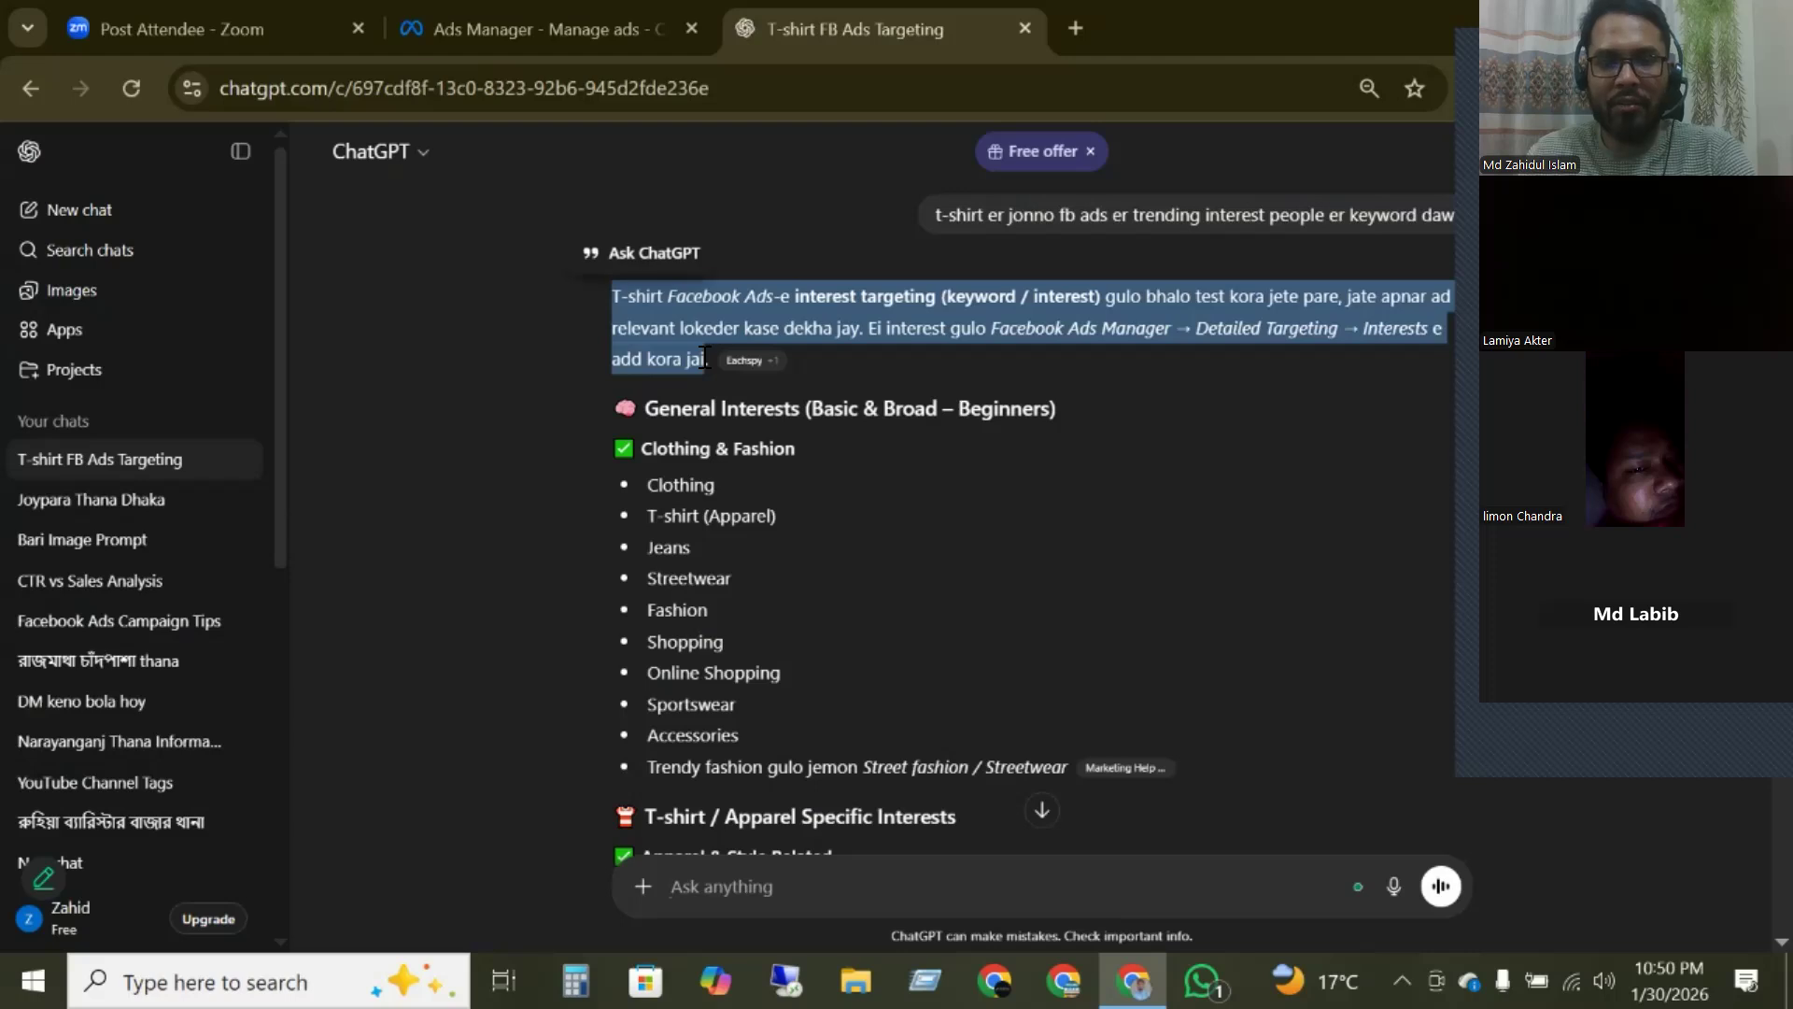
click(521, 20)
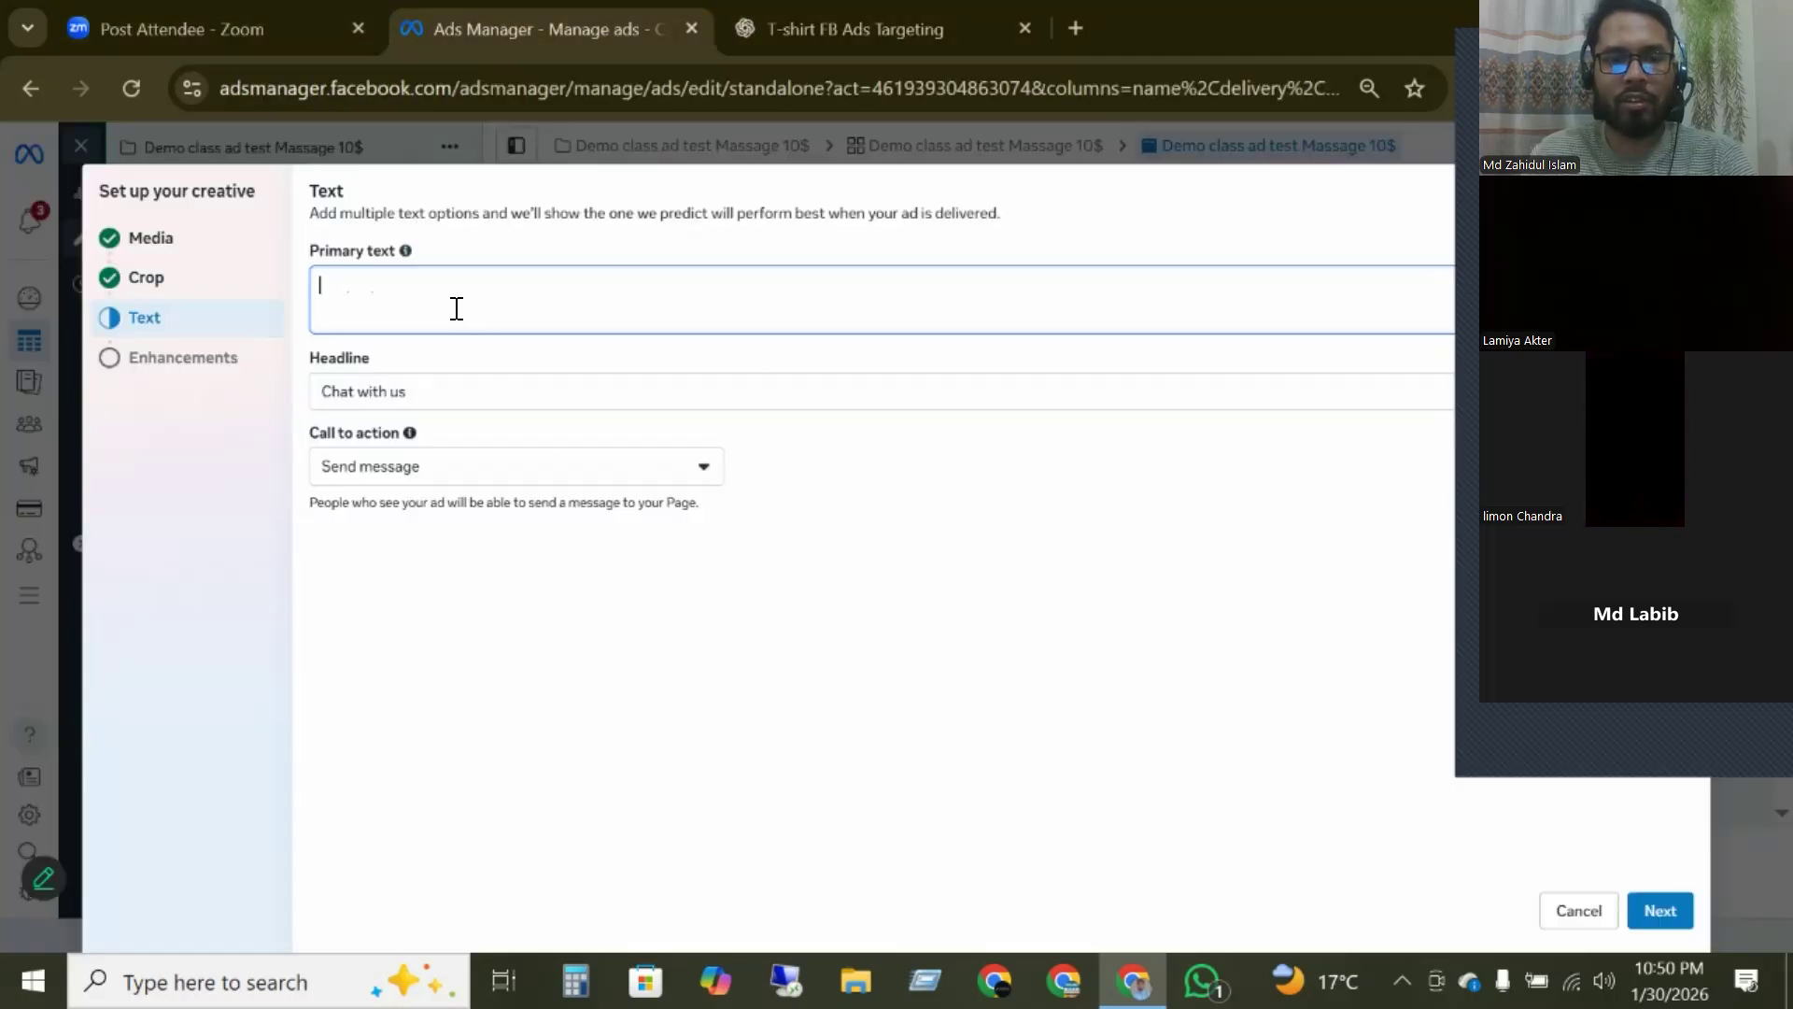
key(ctrl+v)
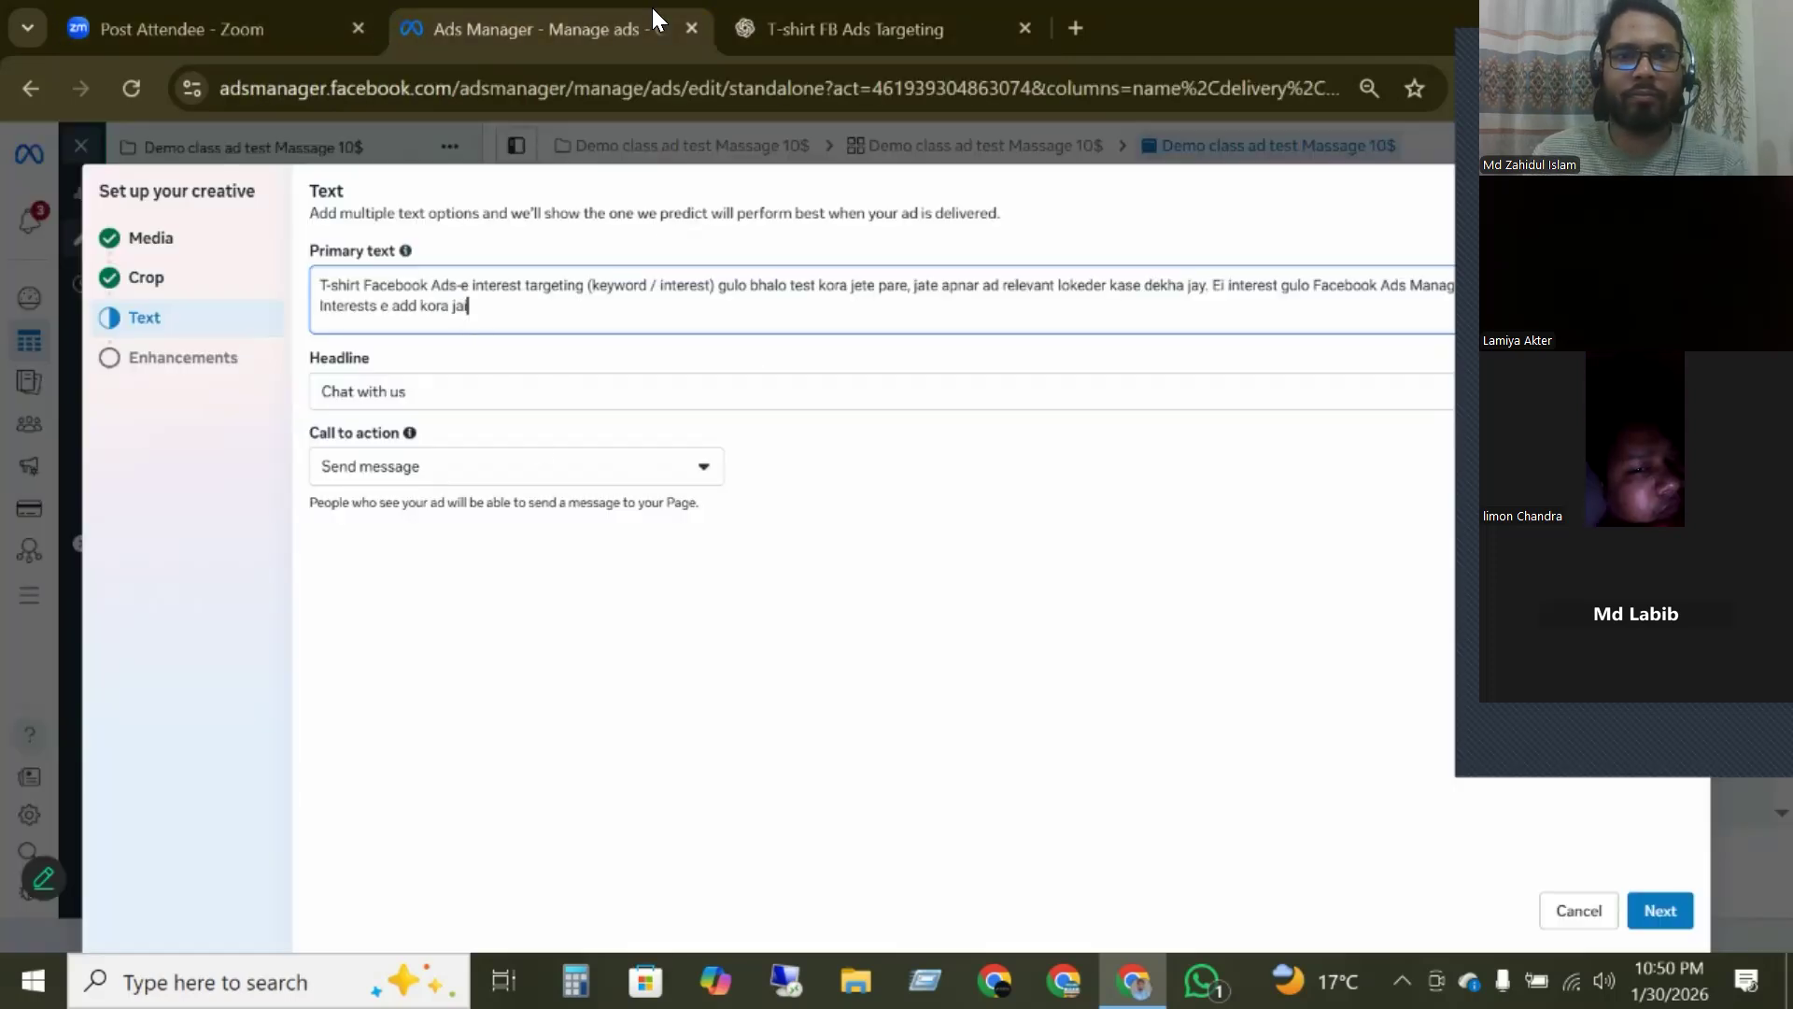
- Set the creative's headline to "Cash on Delivery", keep Send message as the call to action, and finish the creative setup
triple_click(361, 385)
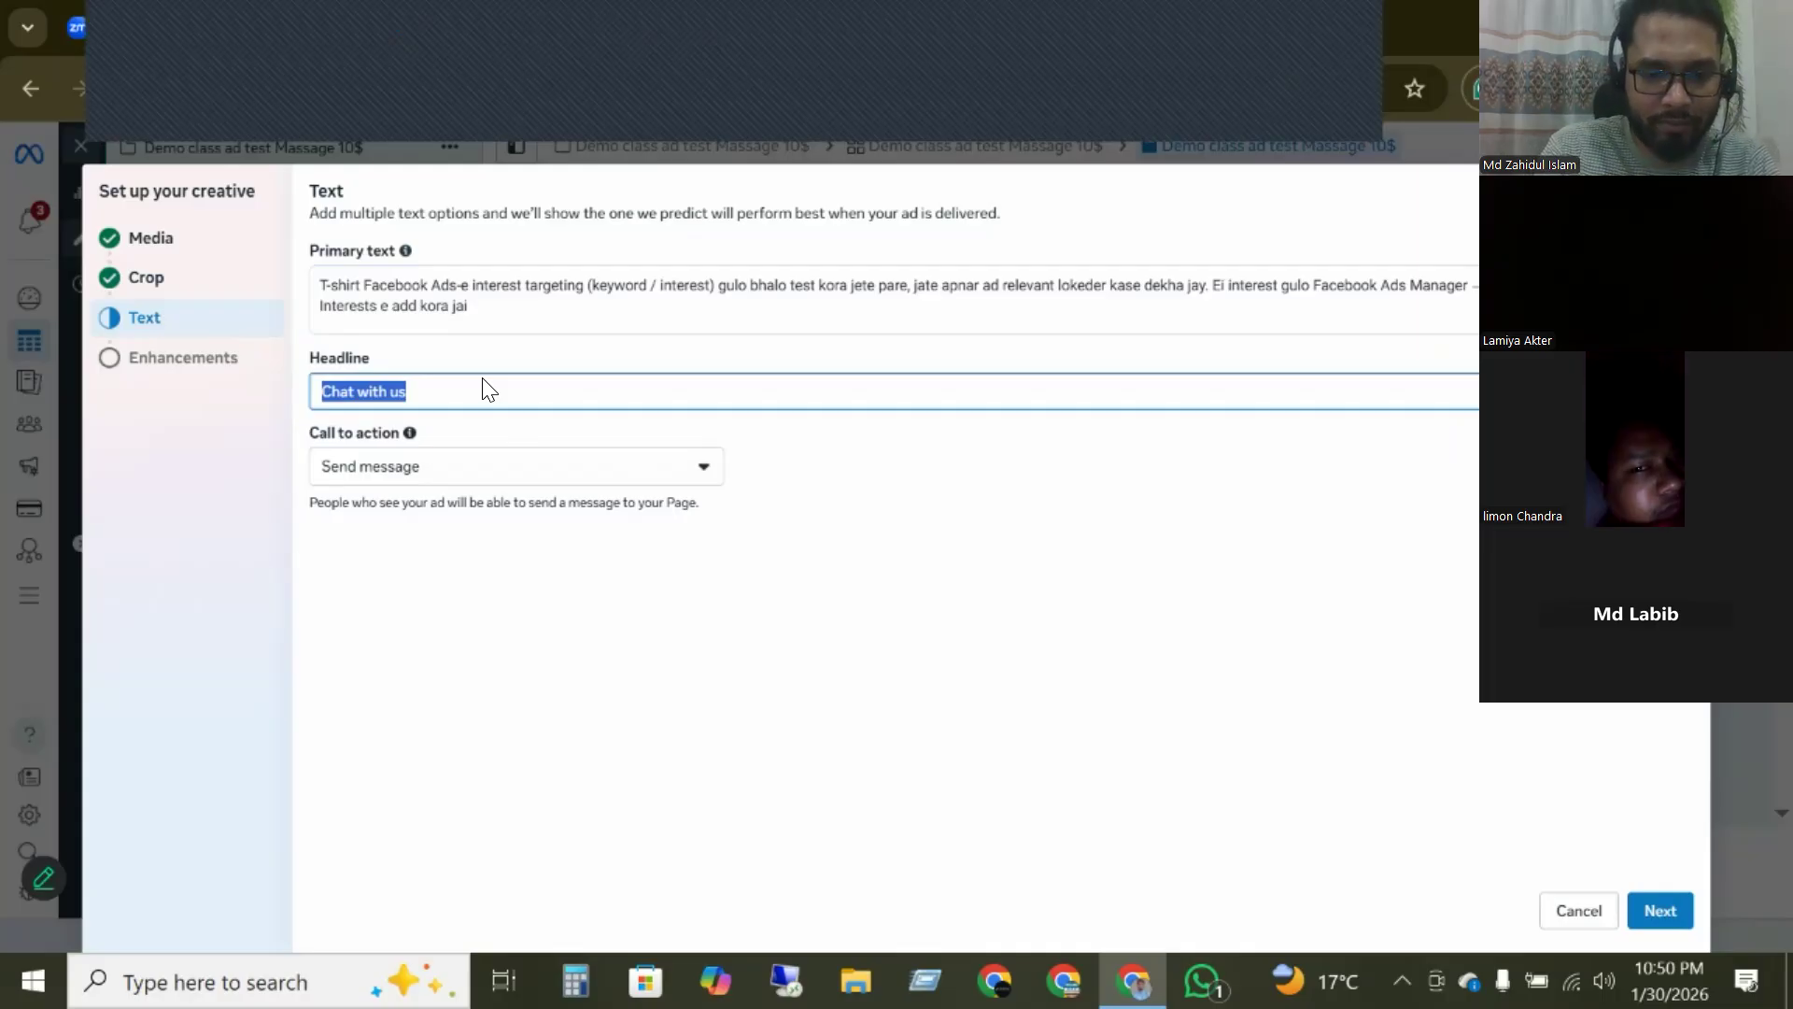
text(Cash on Delivery)
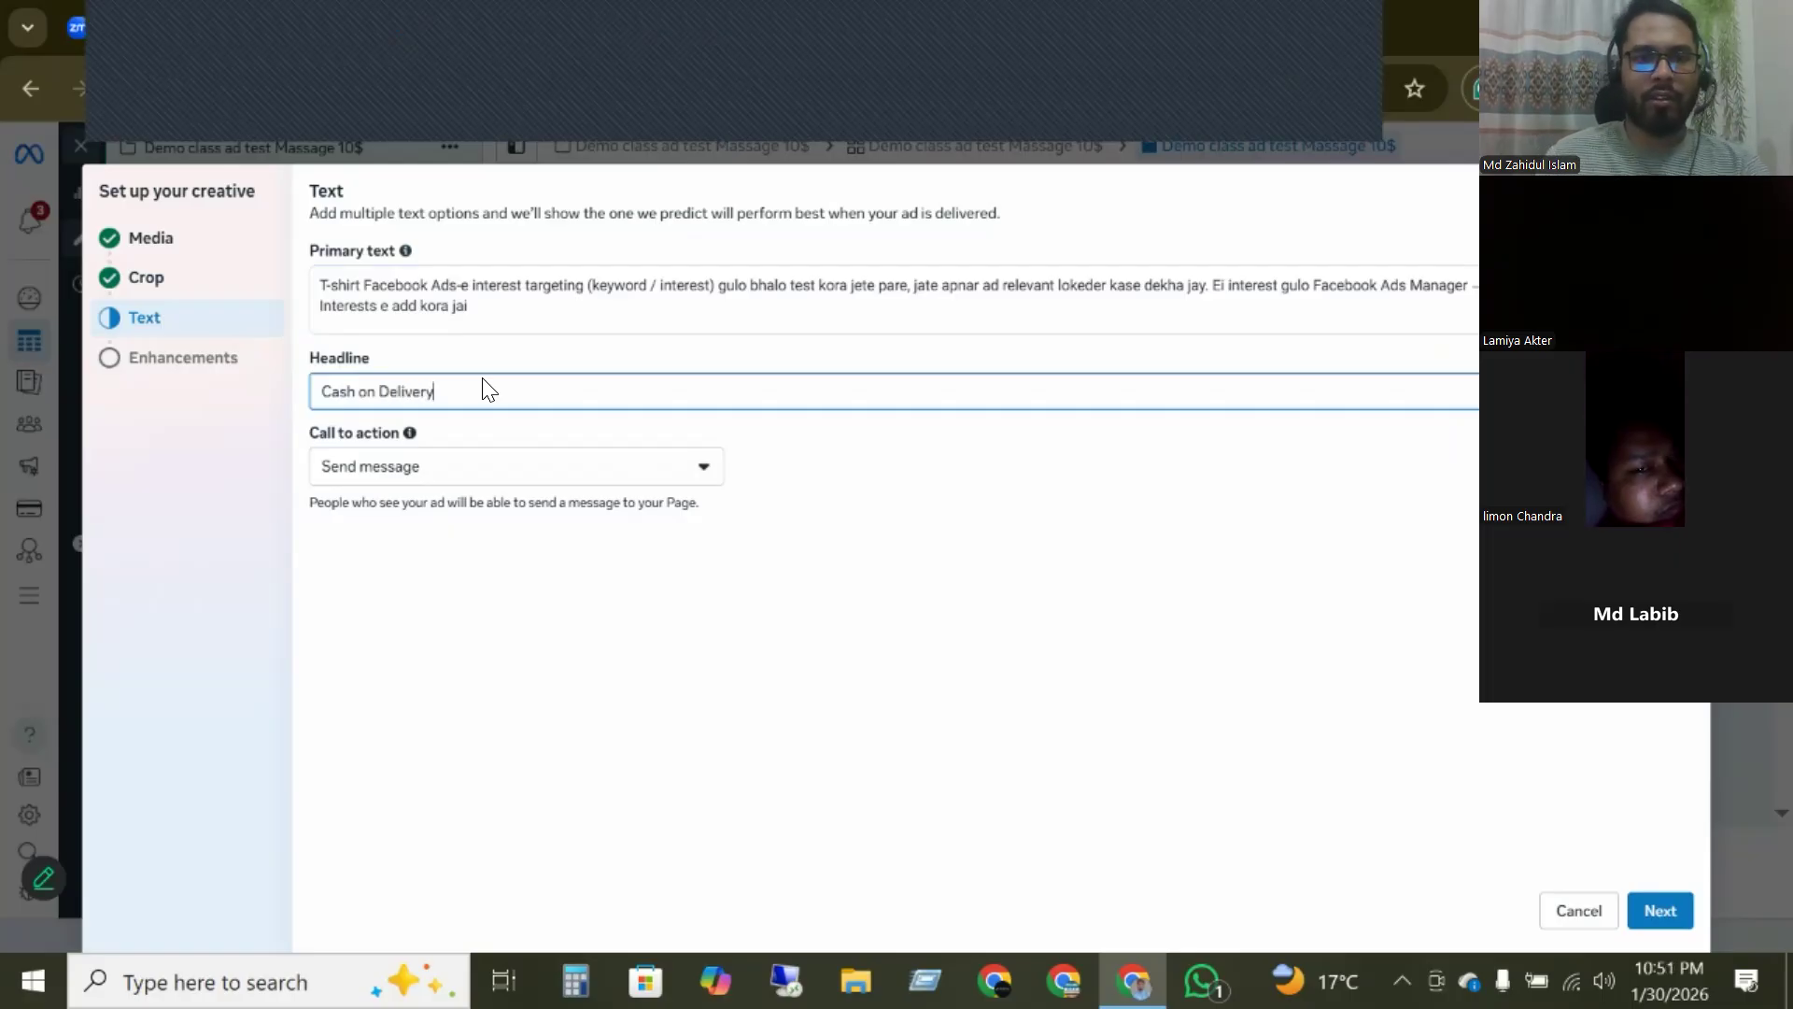
click(463, 476)
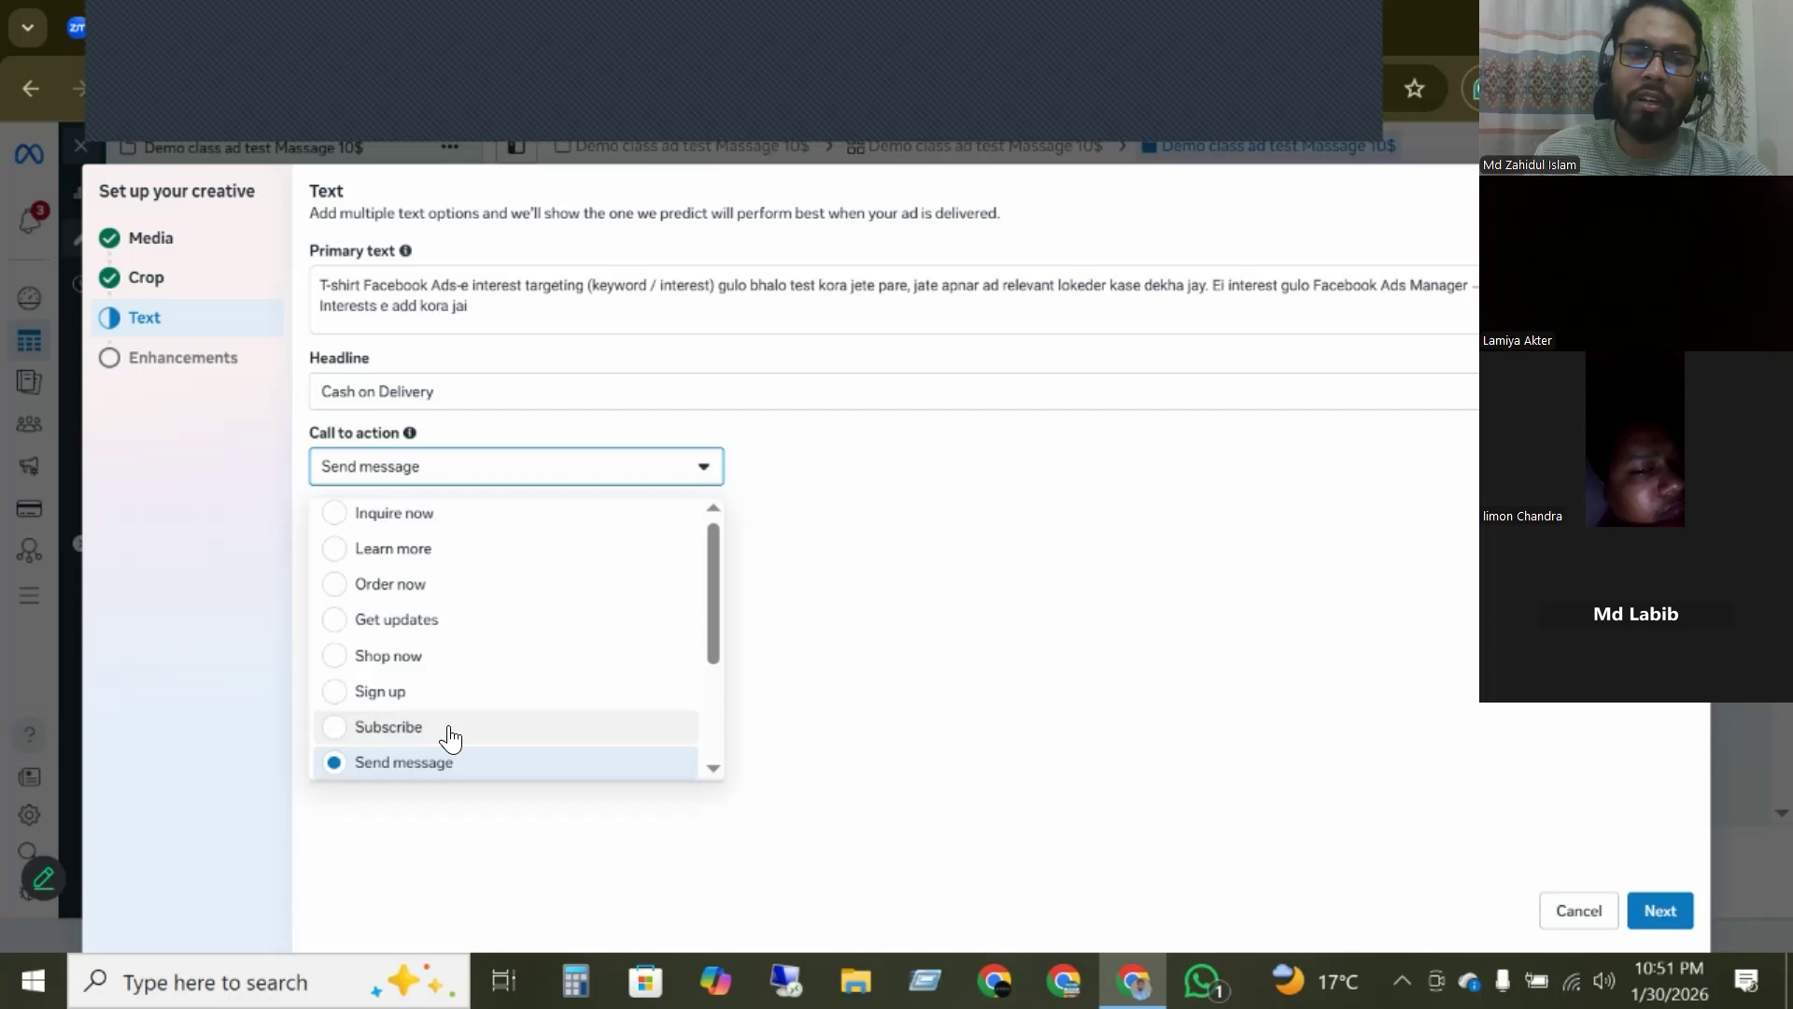
scroll(451, 739, down, 2)
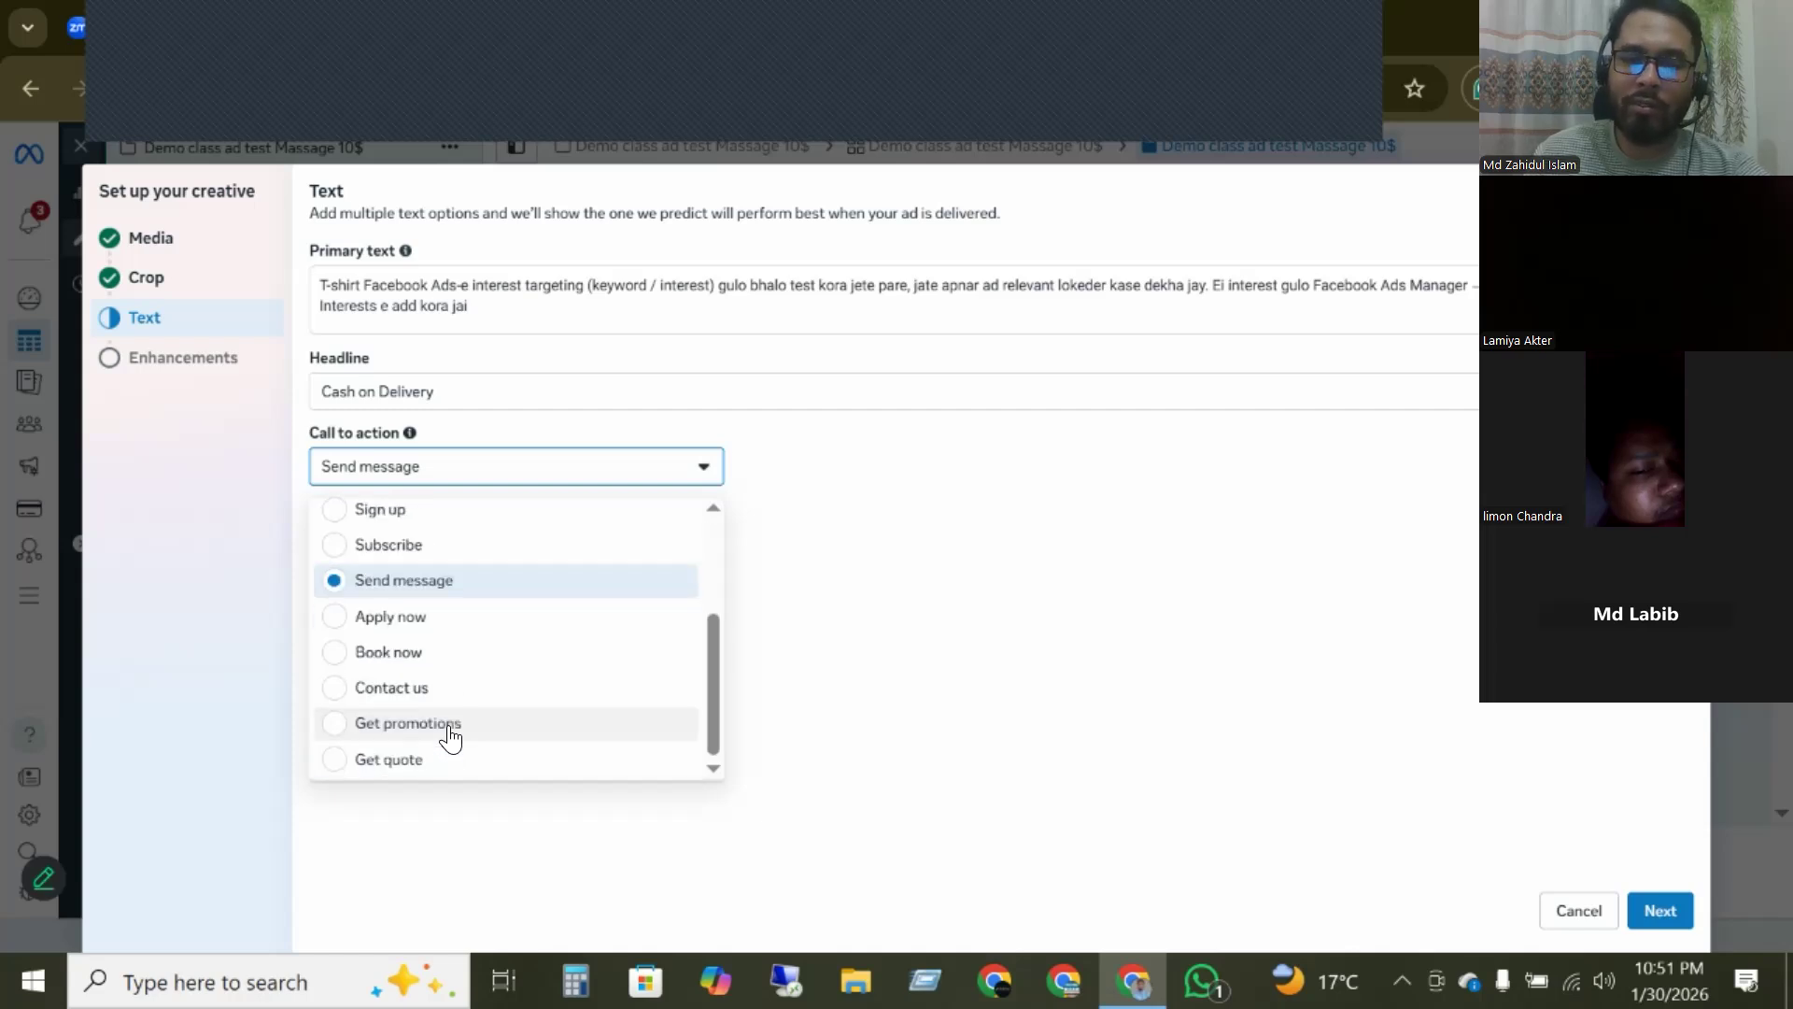
click(393, 588)
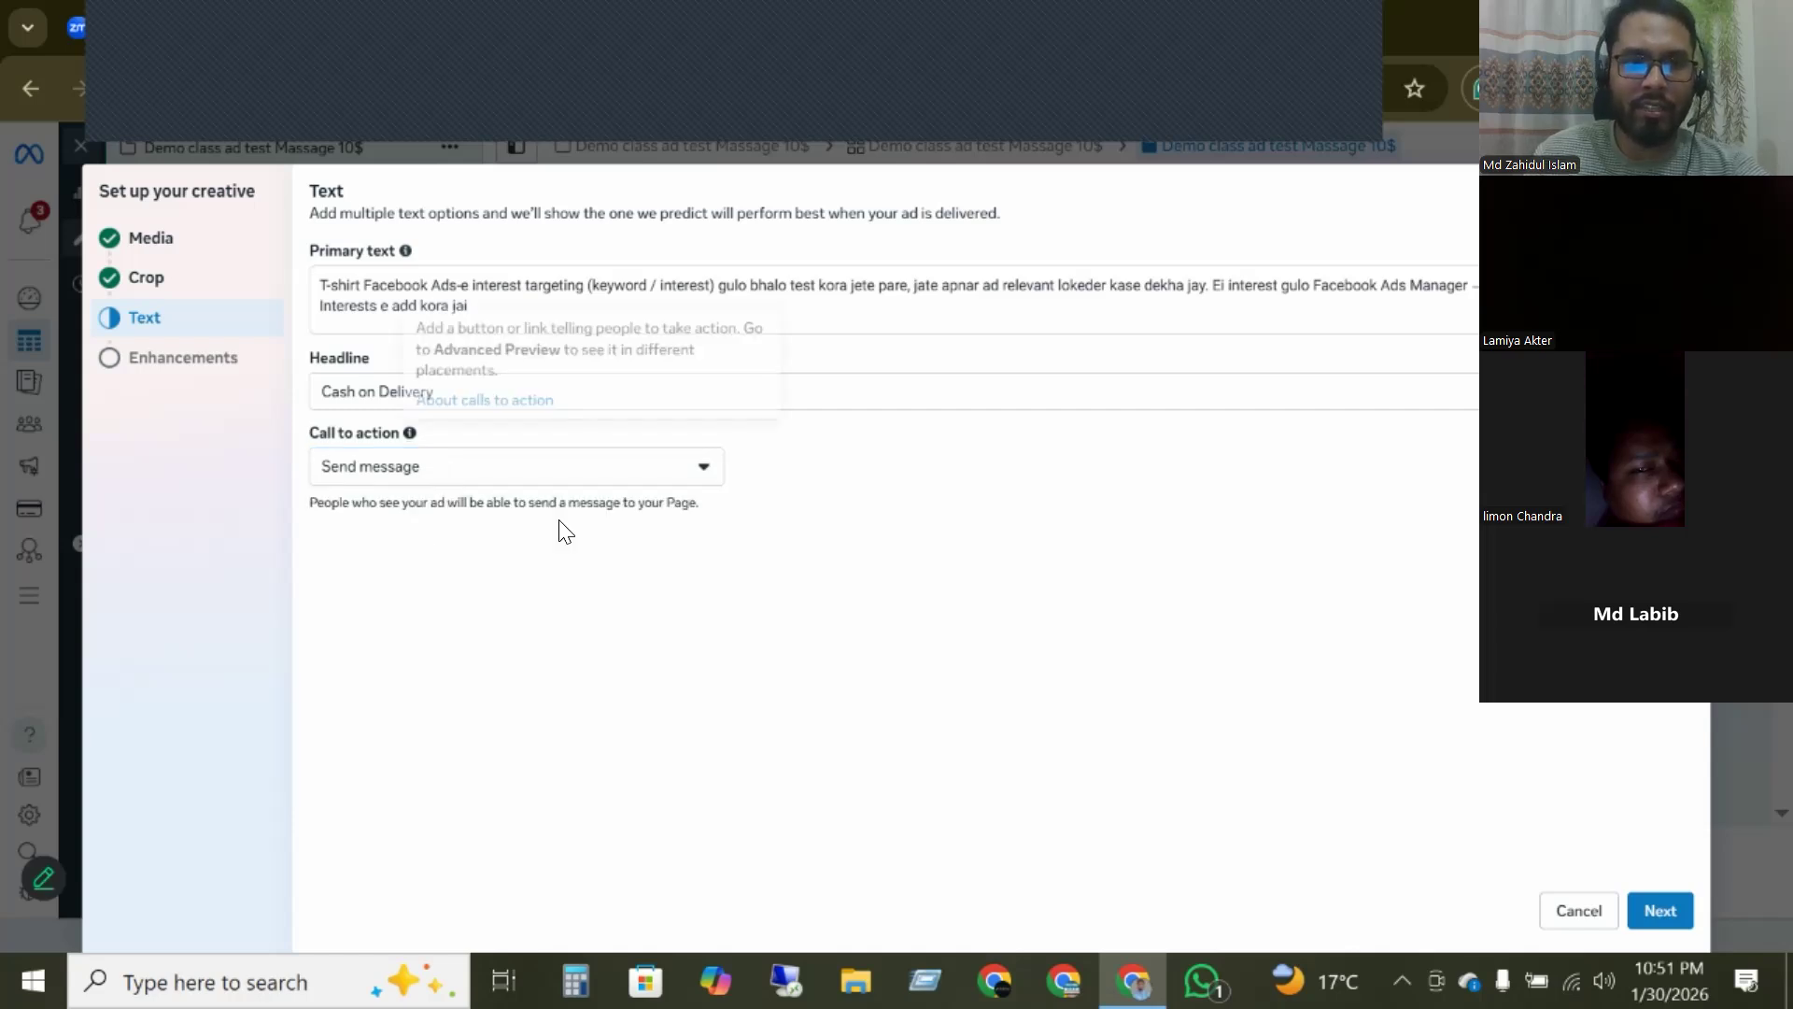
click(1655, 911)
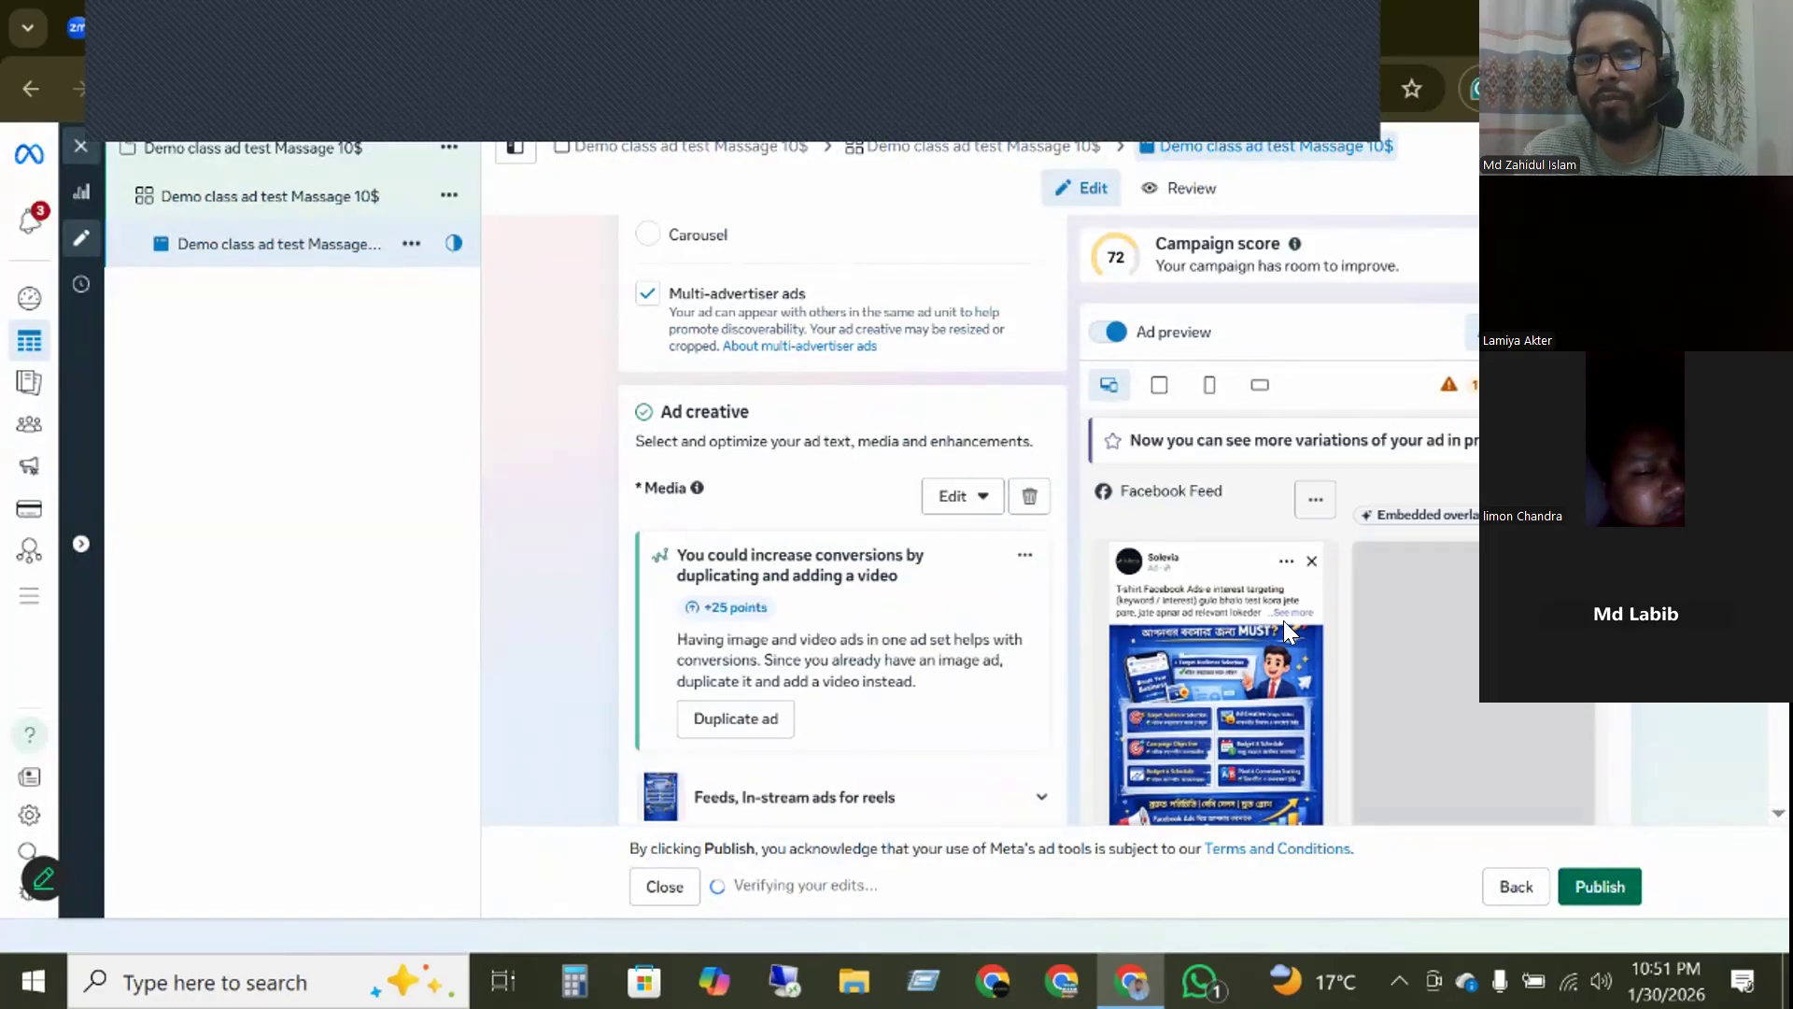
- Examine how the ad preview renders the image and text across the Facebook and Instagram placements
scroll(1258, 560, down, 3)
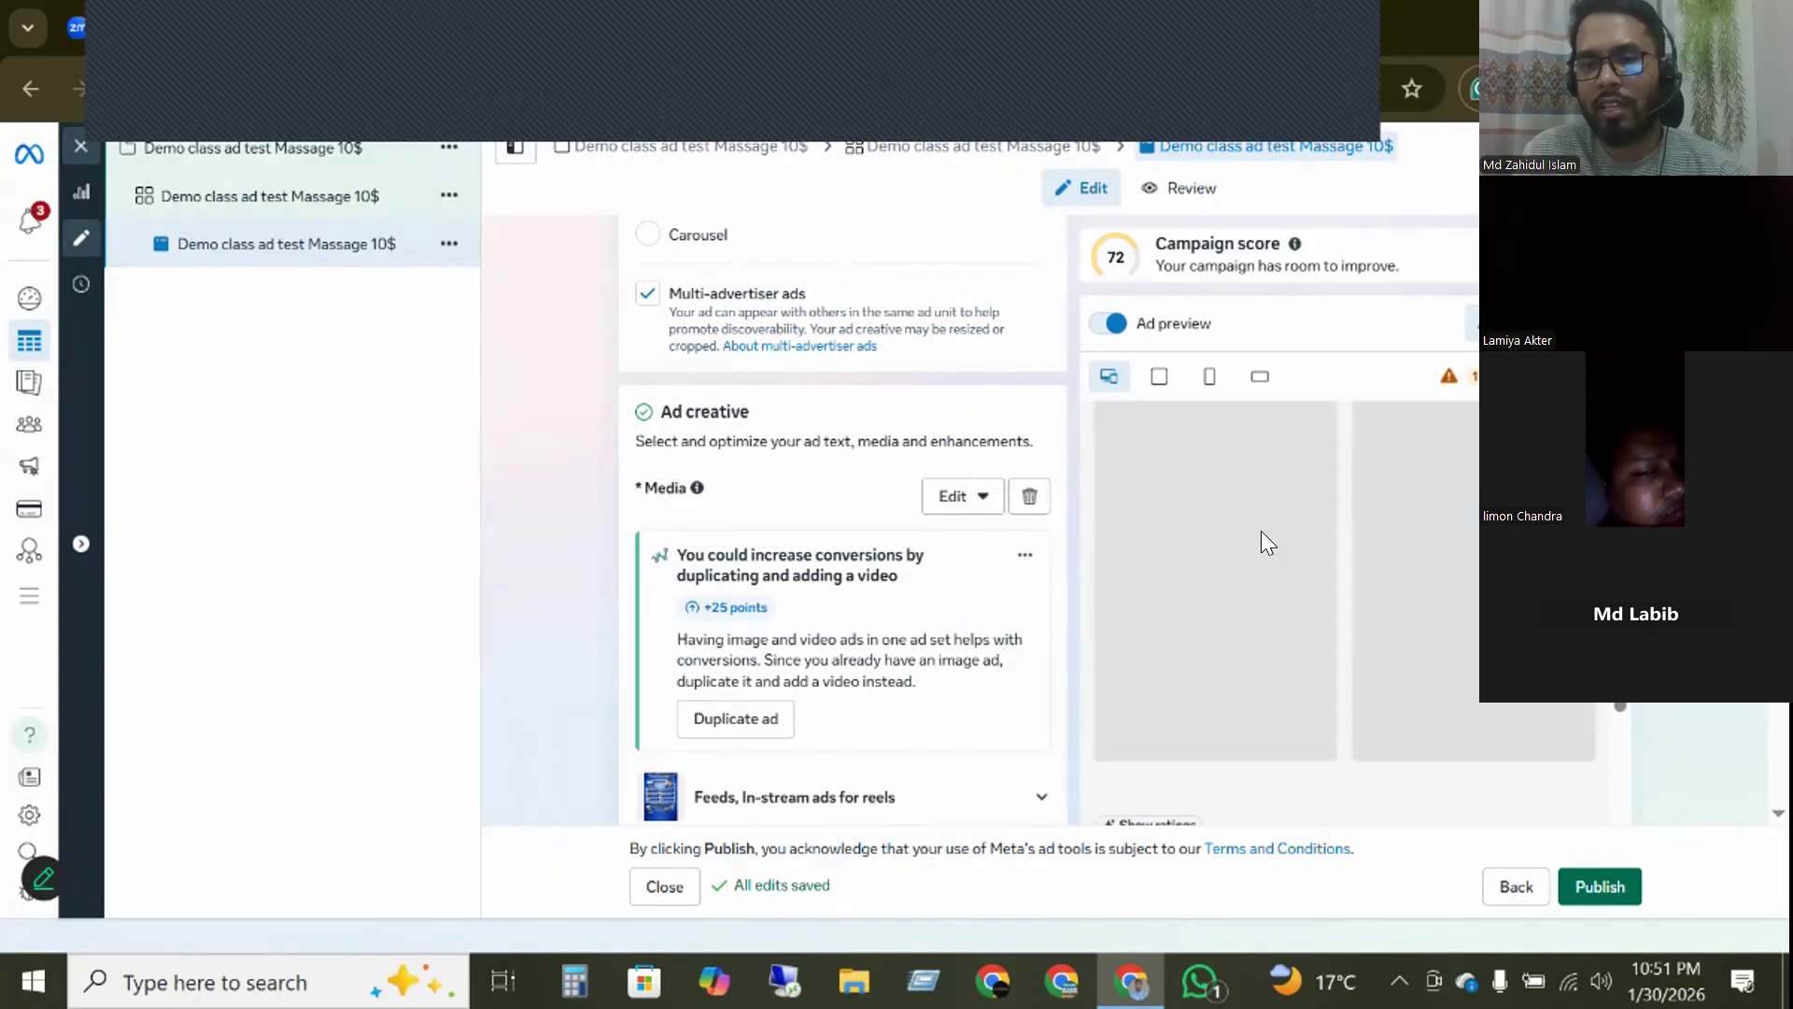
scroll(1260, 531, up, 3)
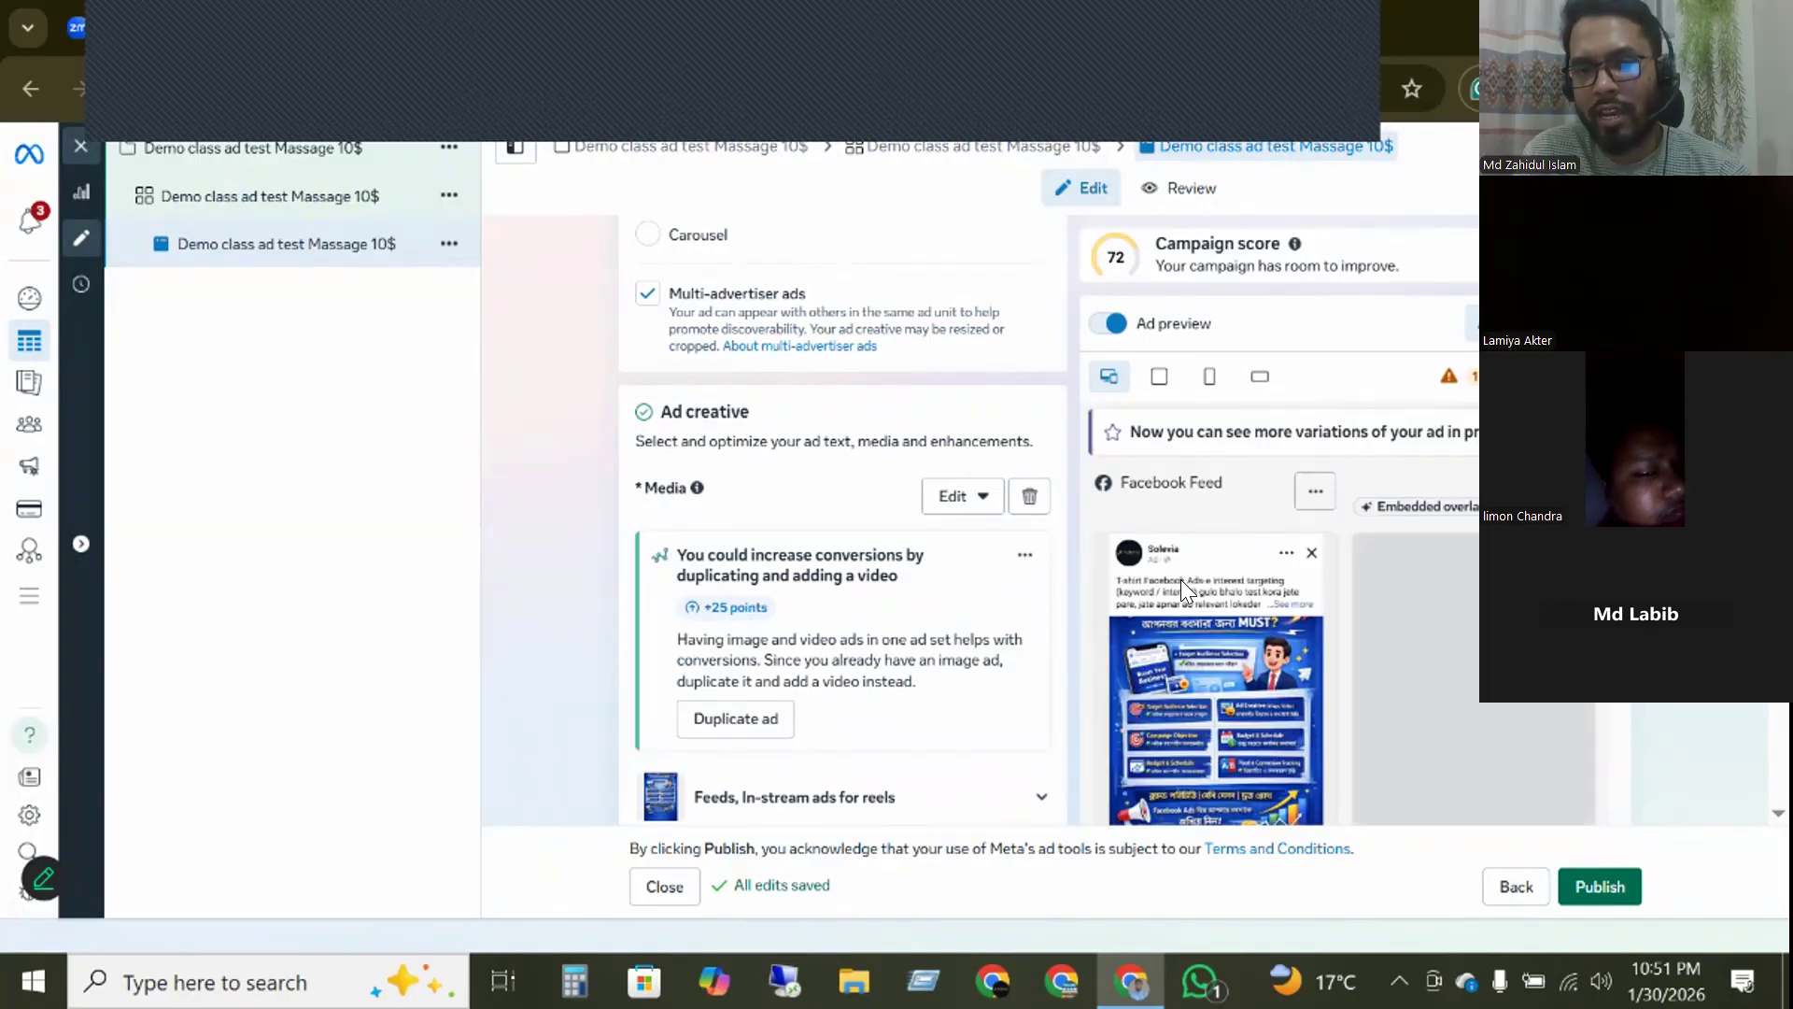
scroll(1181, 579, down, 5)
scroll(1214, 624, down, 5)
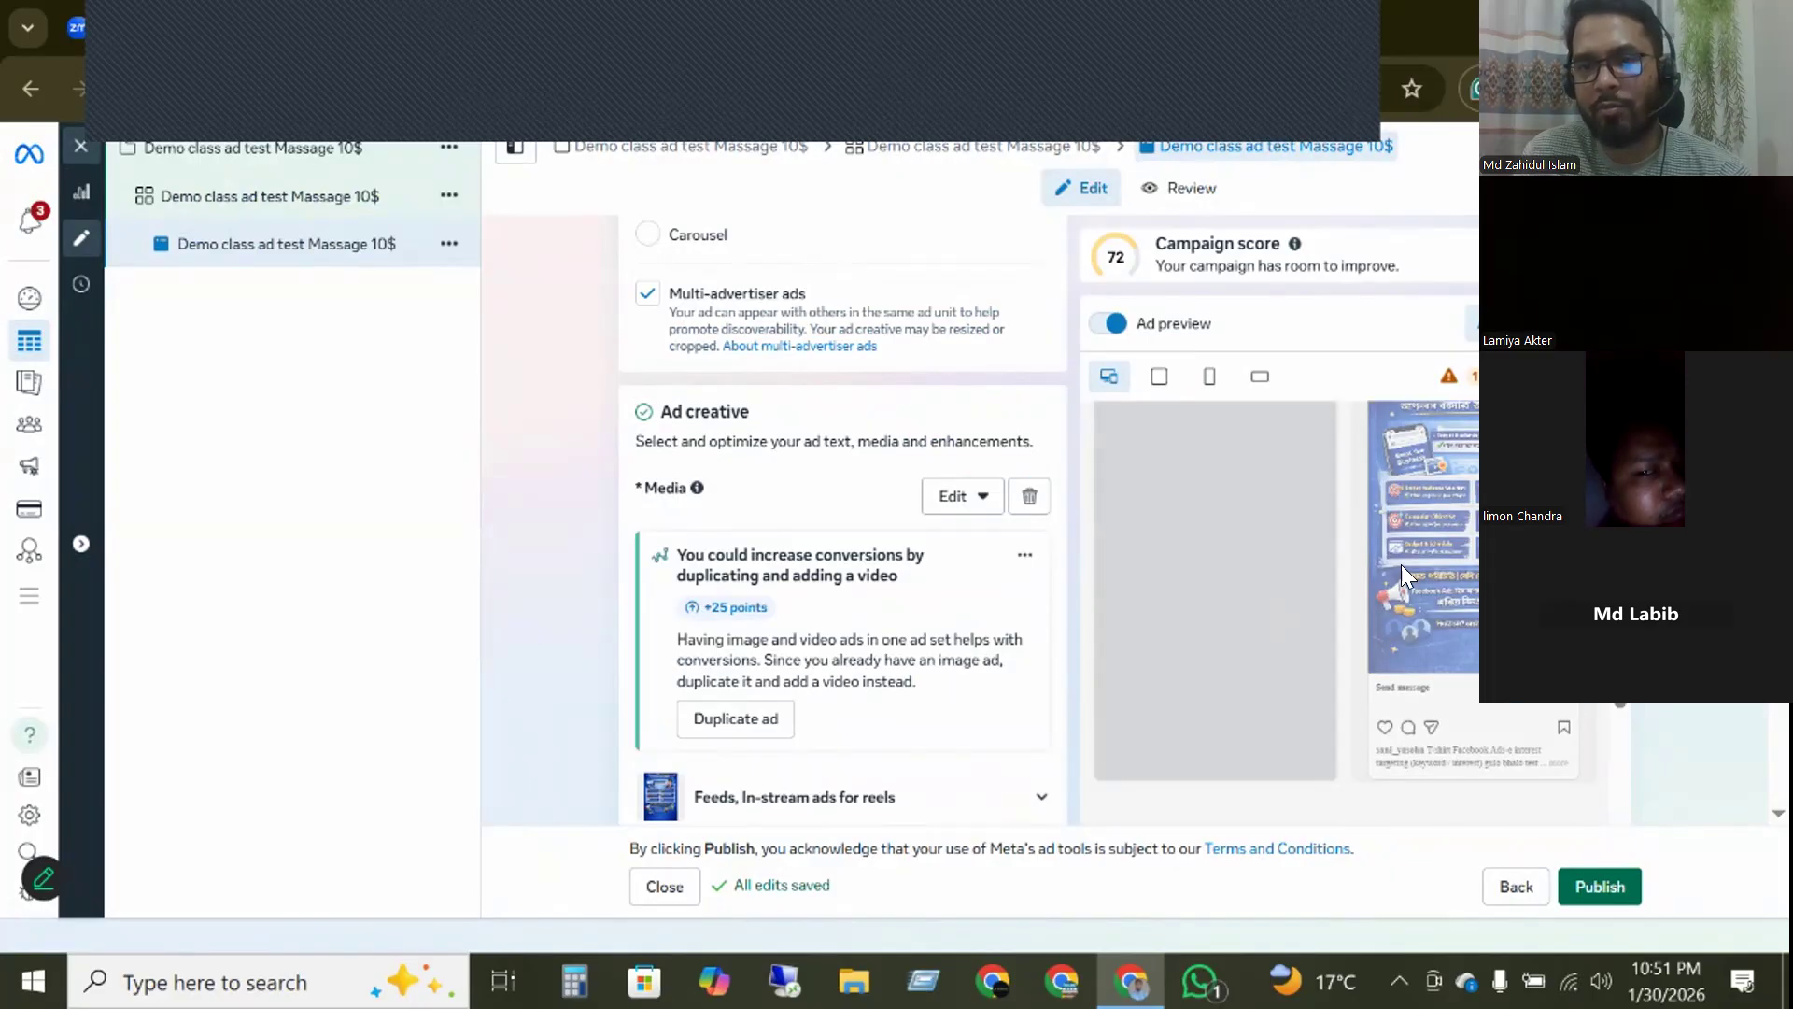
scroll(1261, 605, up, 10)
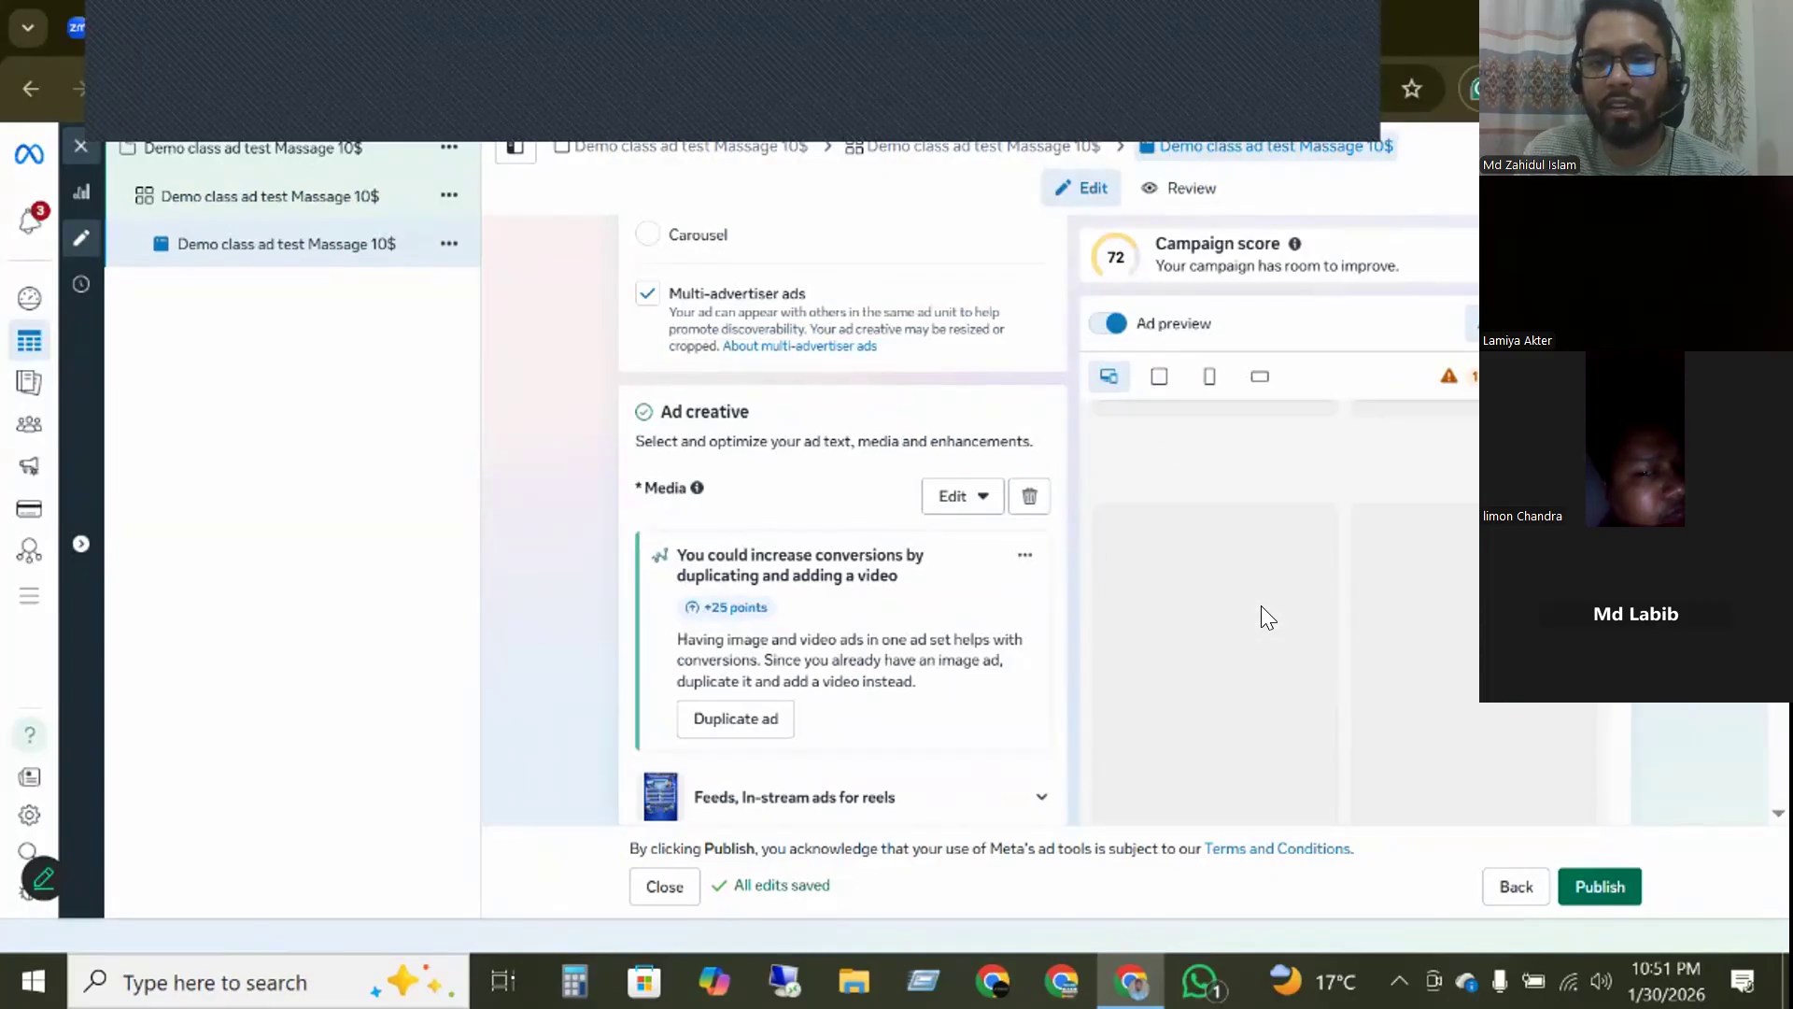
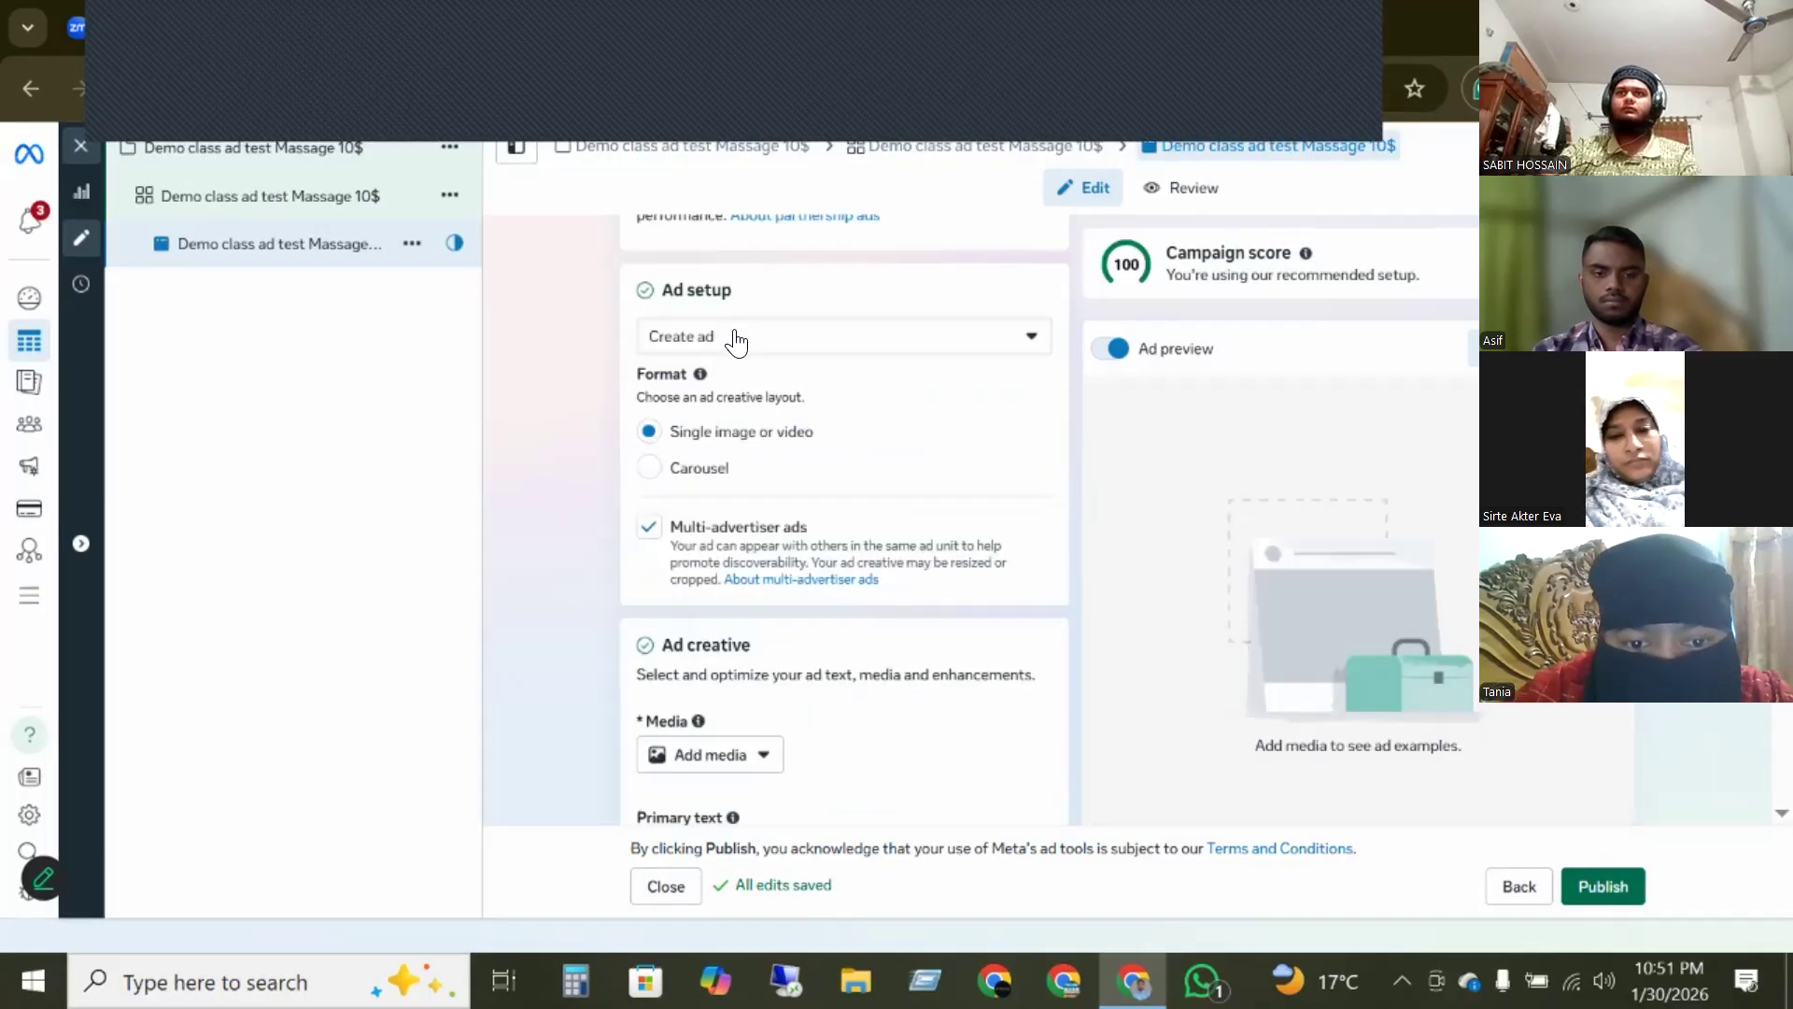
- Try setting the ad up from an existing post, using the Facebook video post dated Jan 23, 2026
click(736, 343)
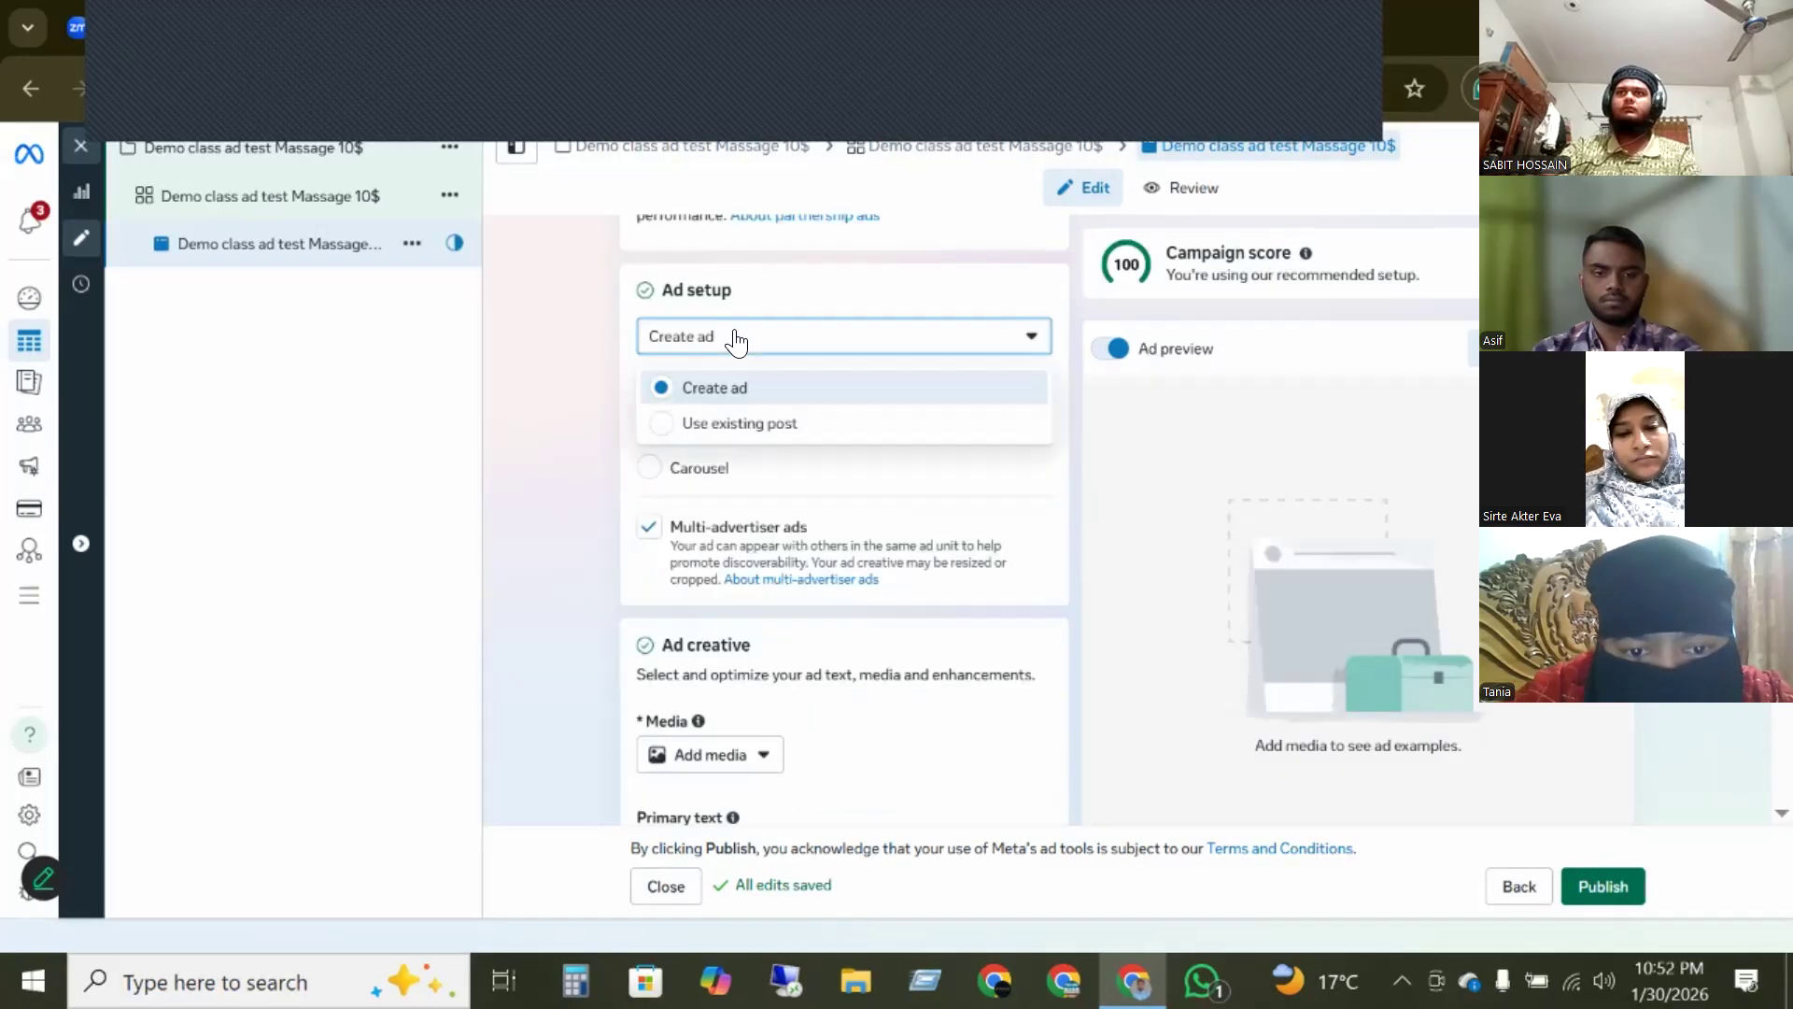
click(743, 425)
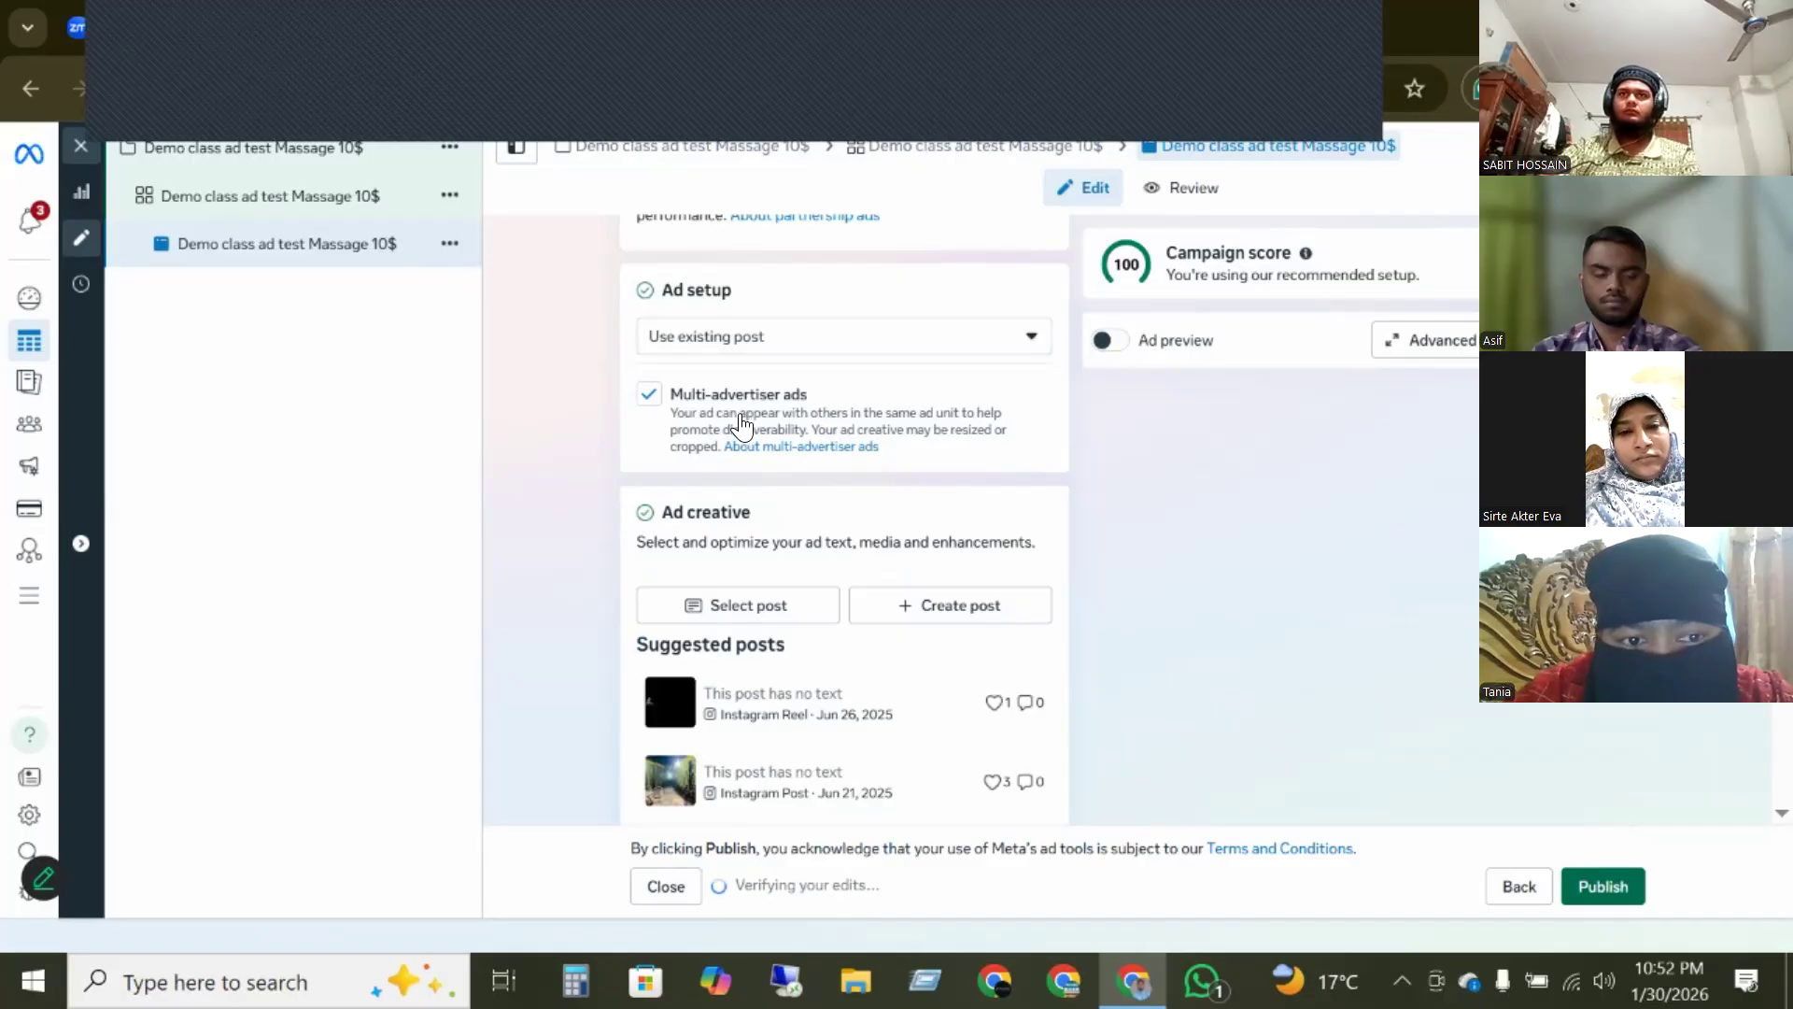
click(702, 607)
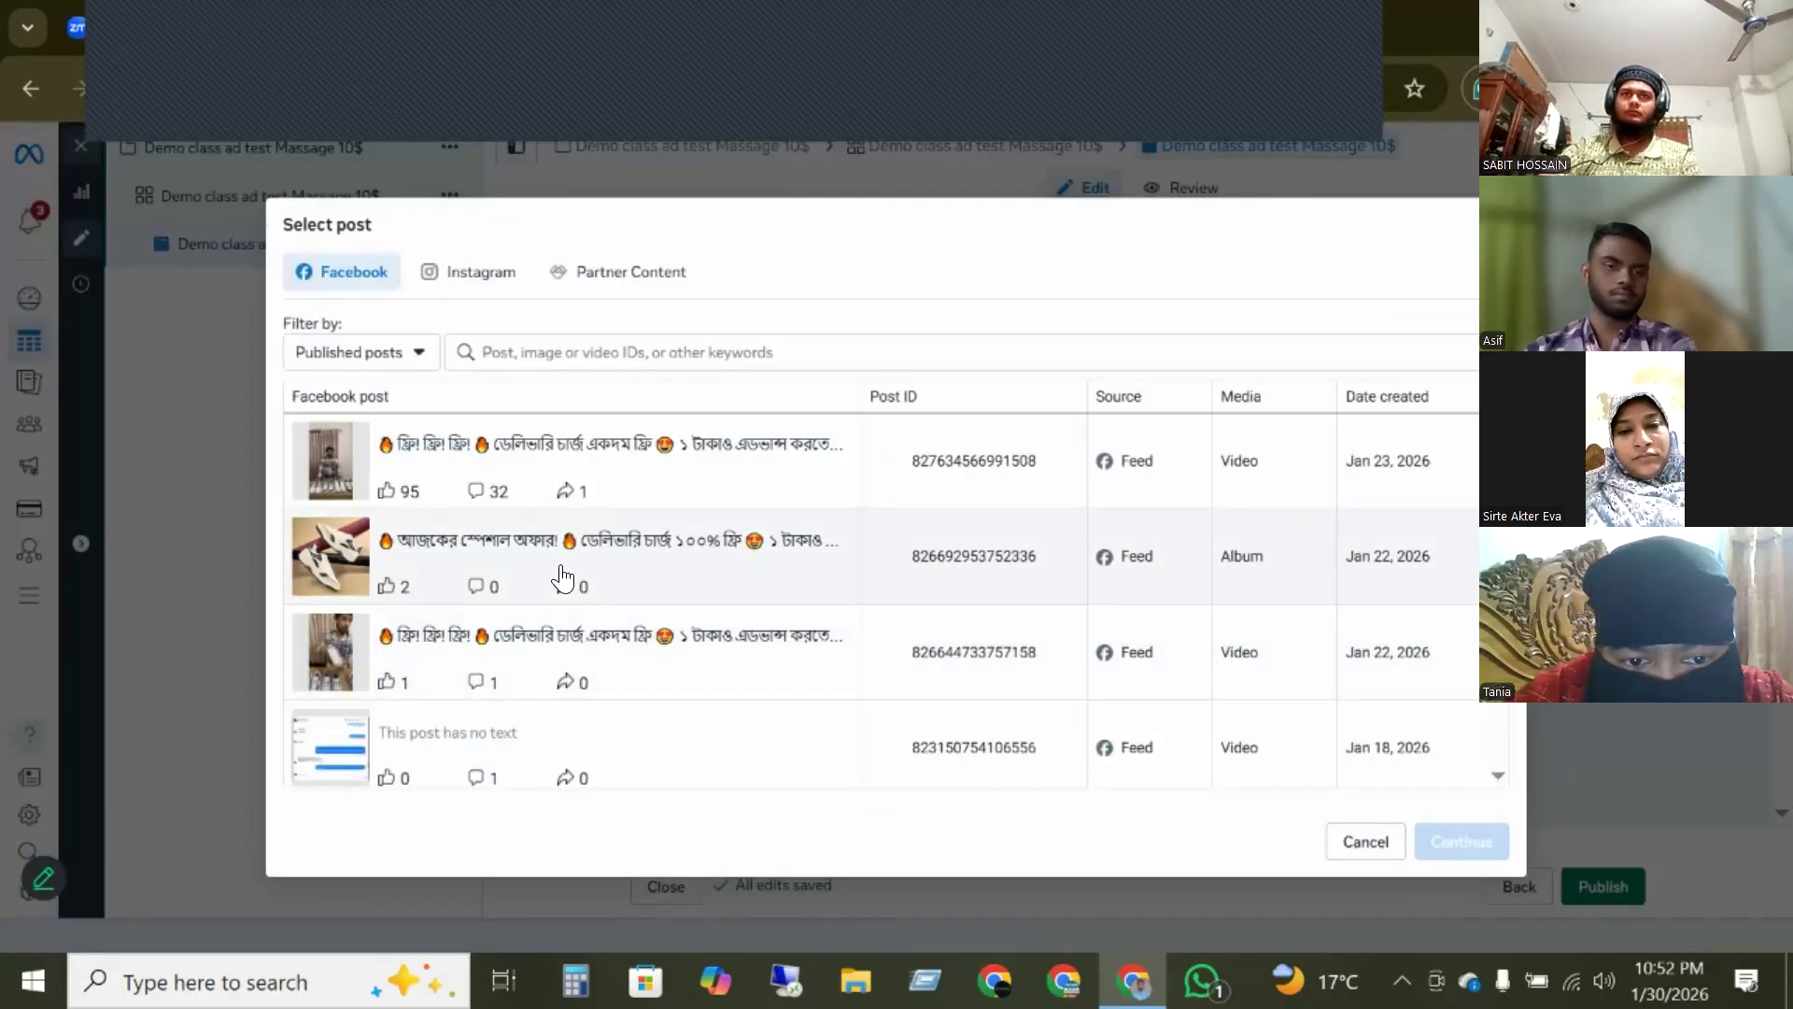
scroll(579, 658, down, 6)
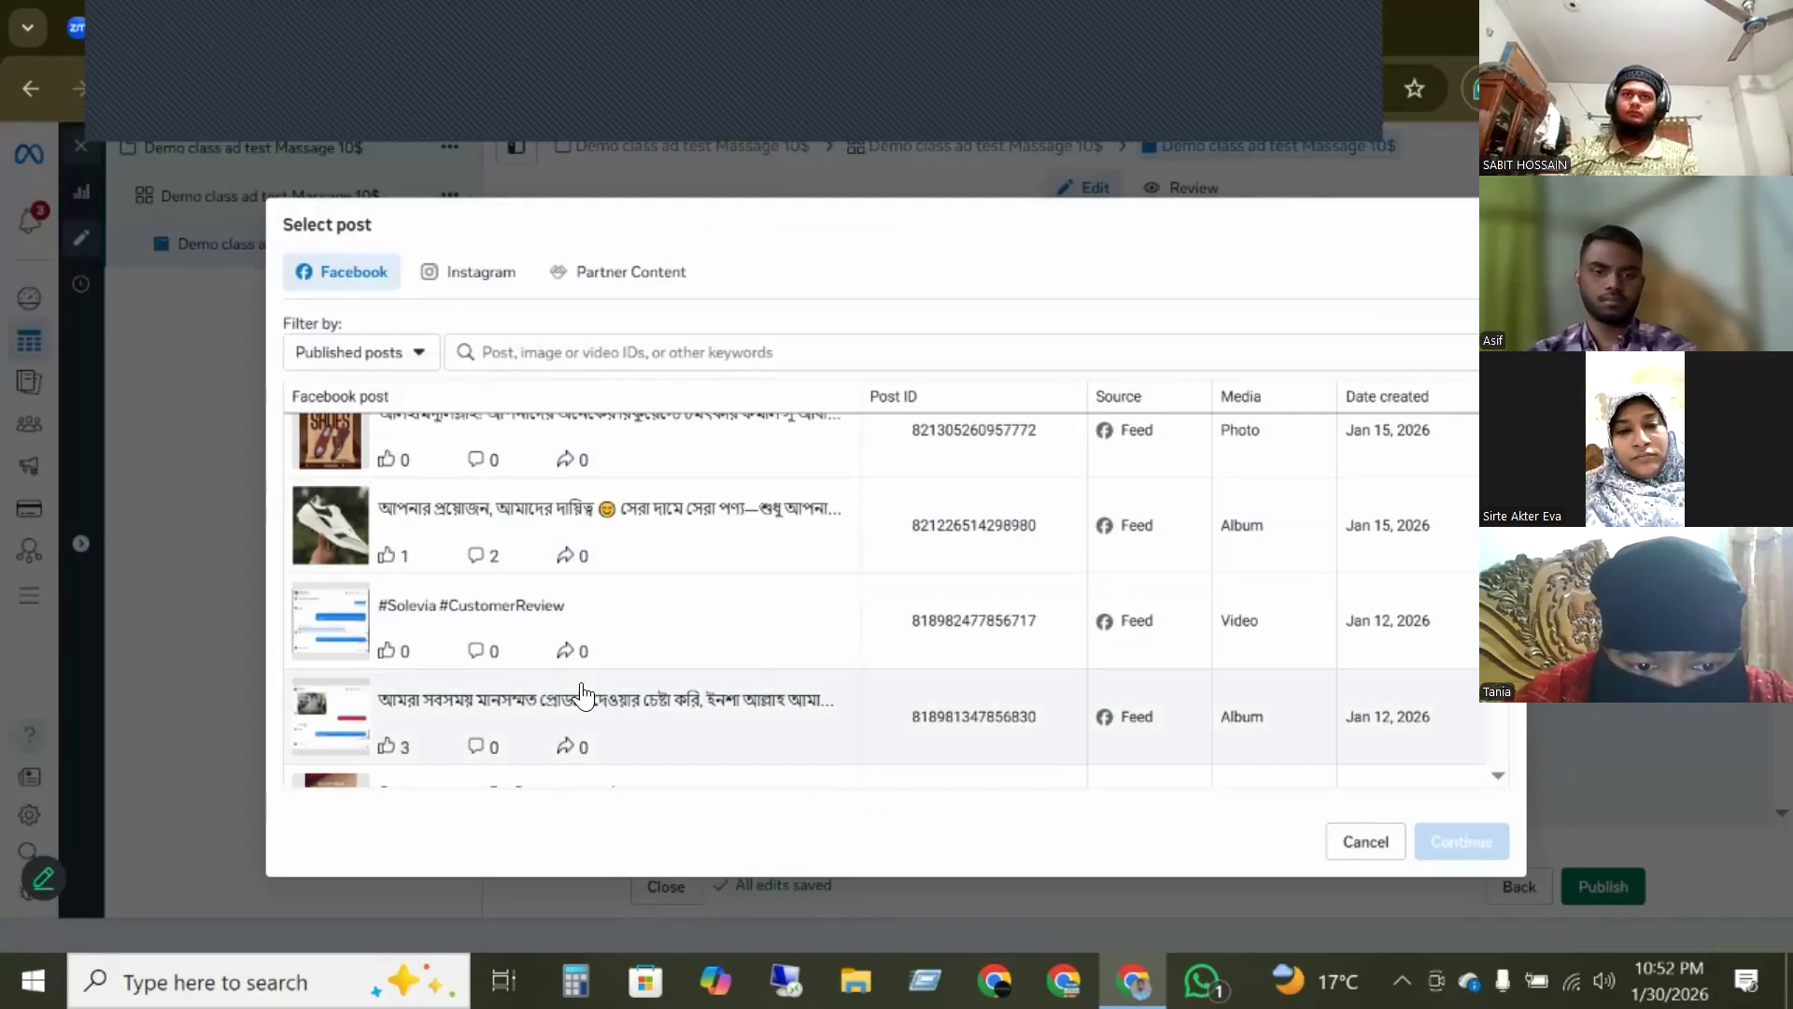
scroll(581, 696, up, 6)
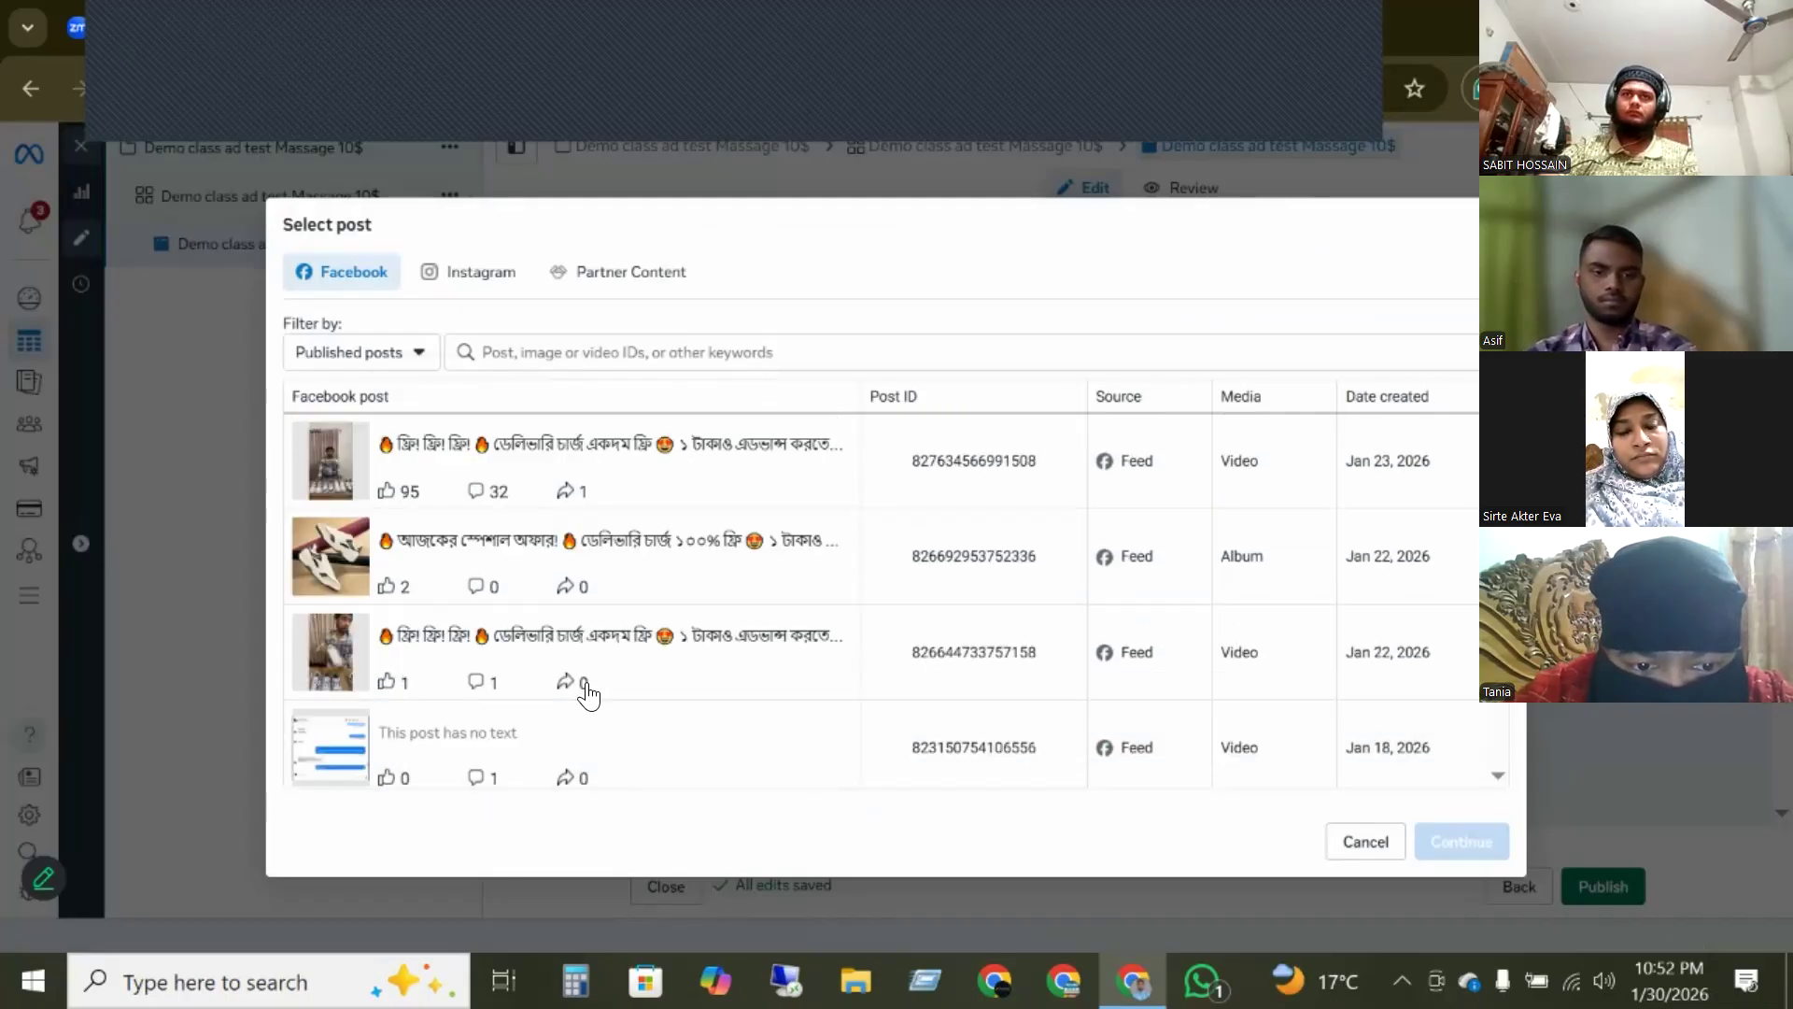
click(470, 472)
click(1458, 845)
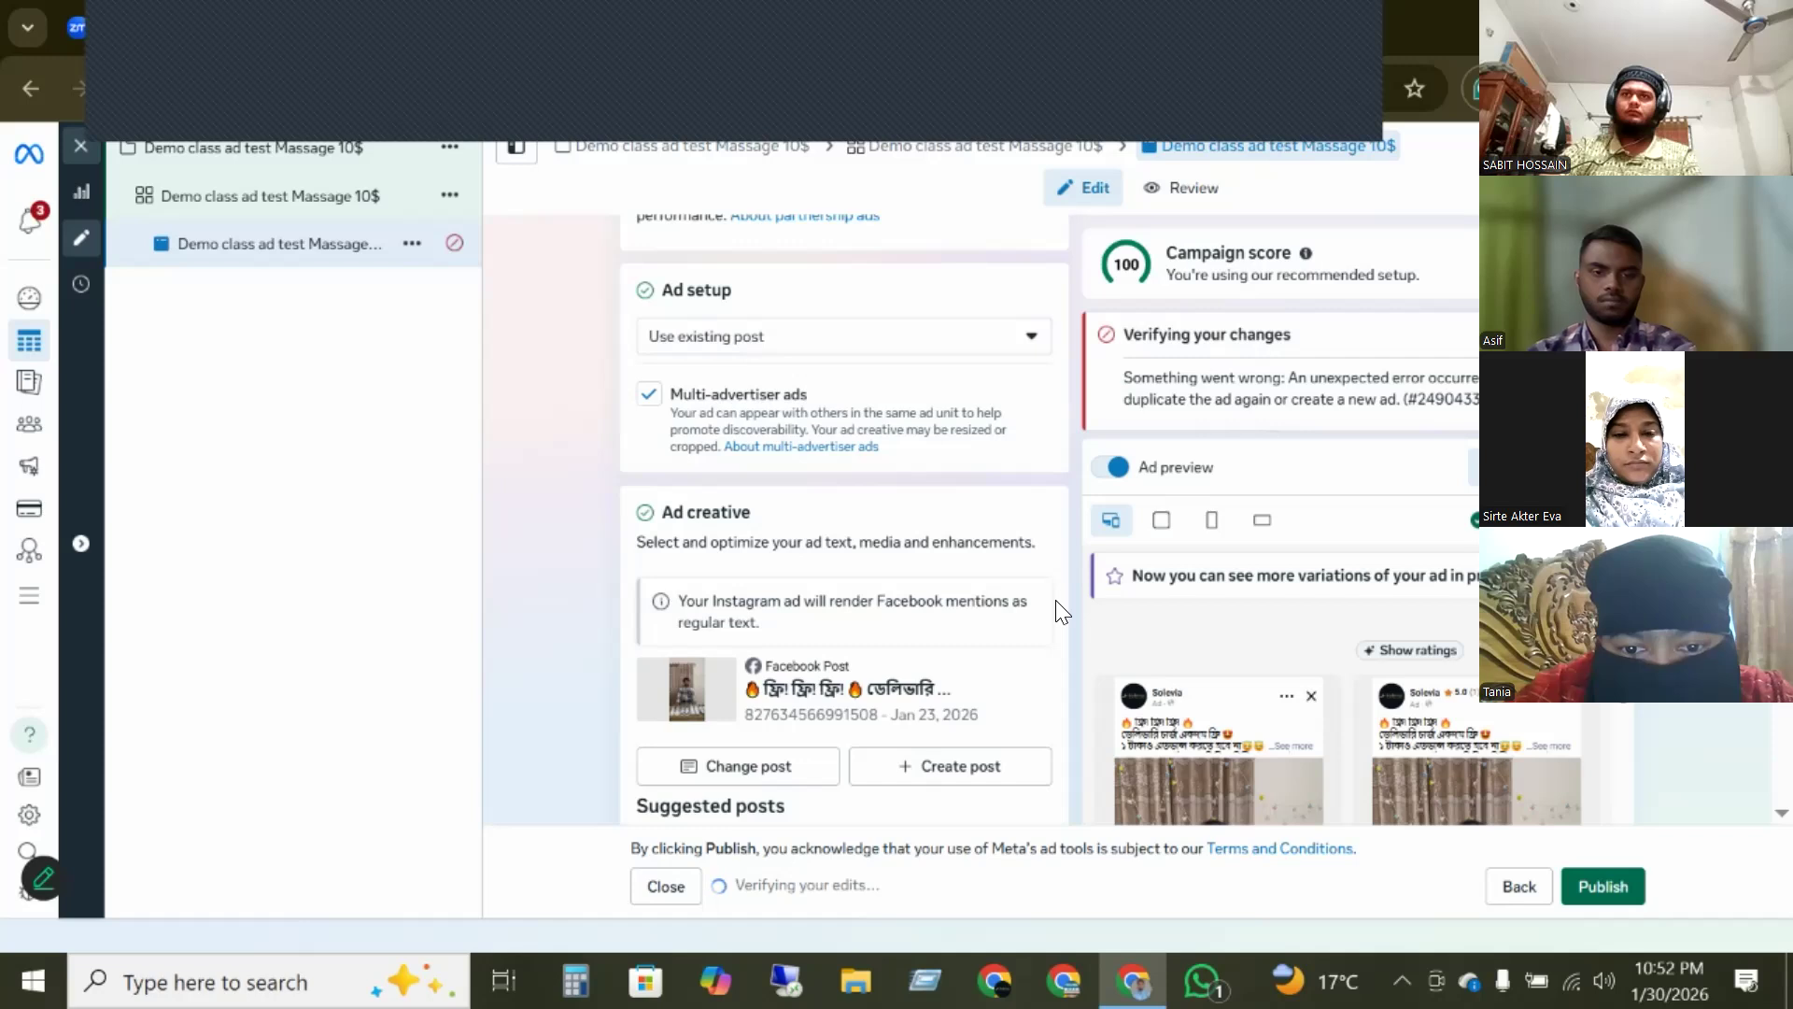
scroll(845, 512, down, 3)
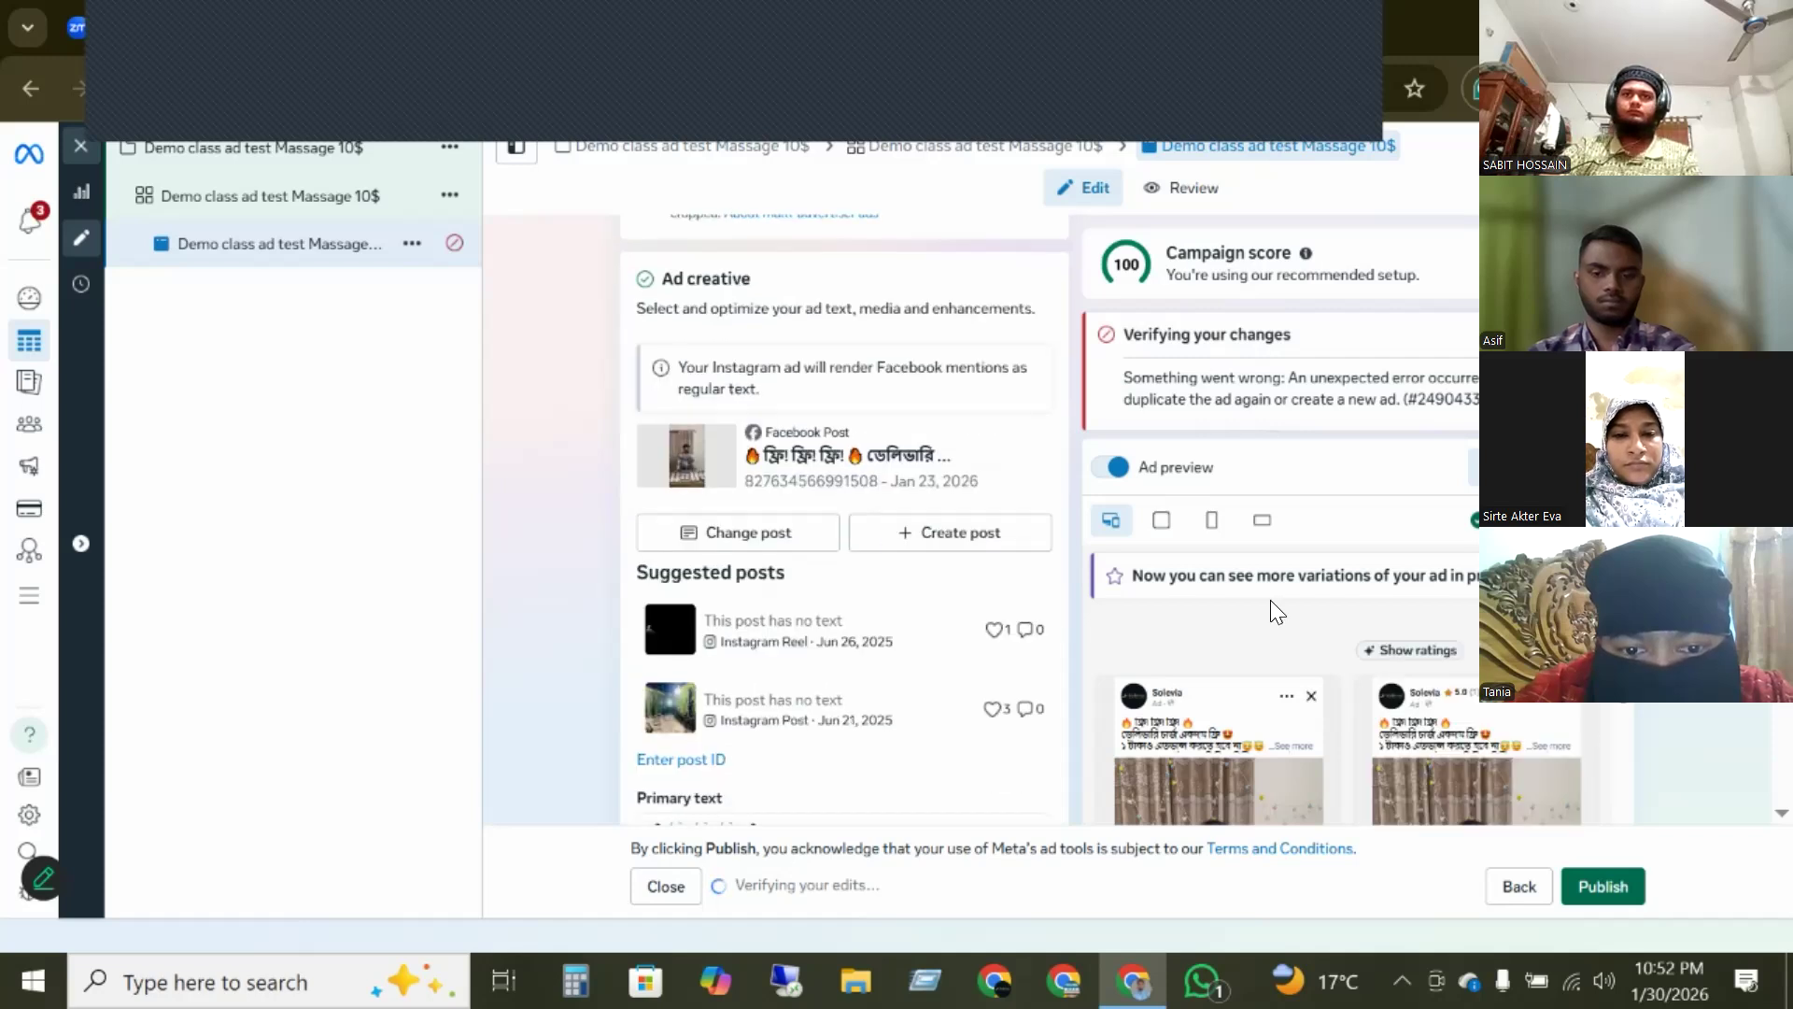
scroll(1319, 654, down, 5)
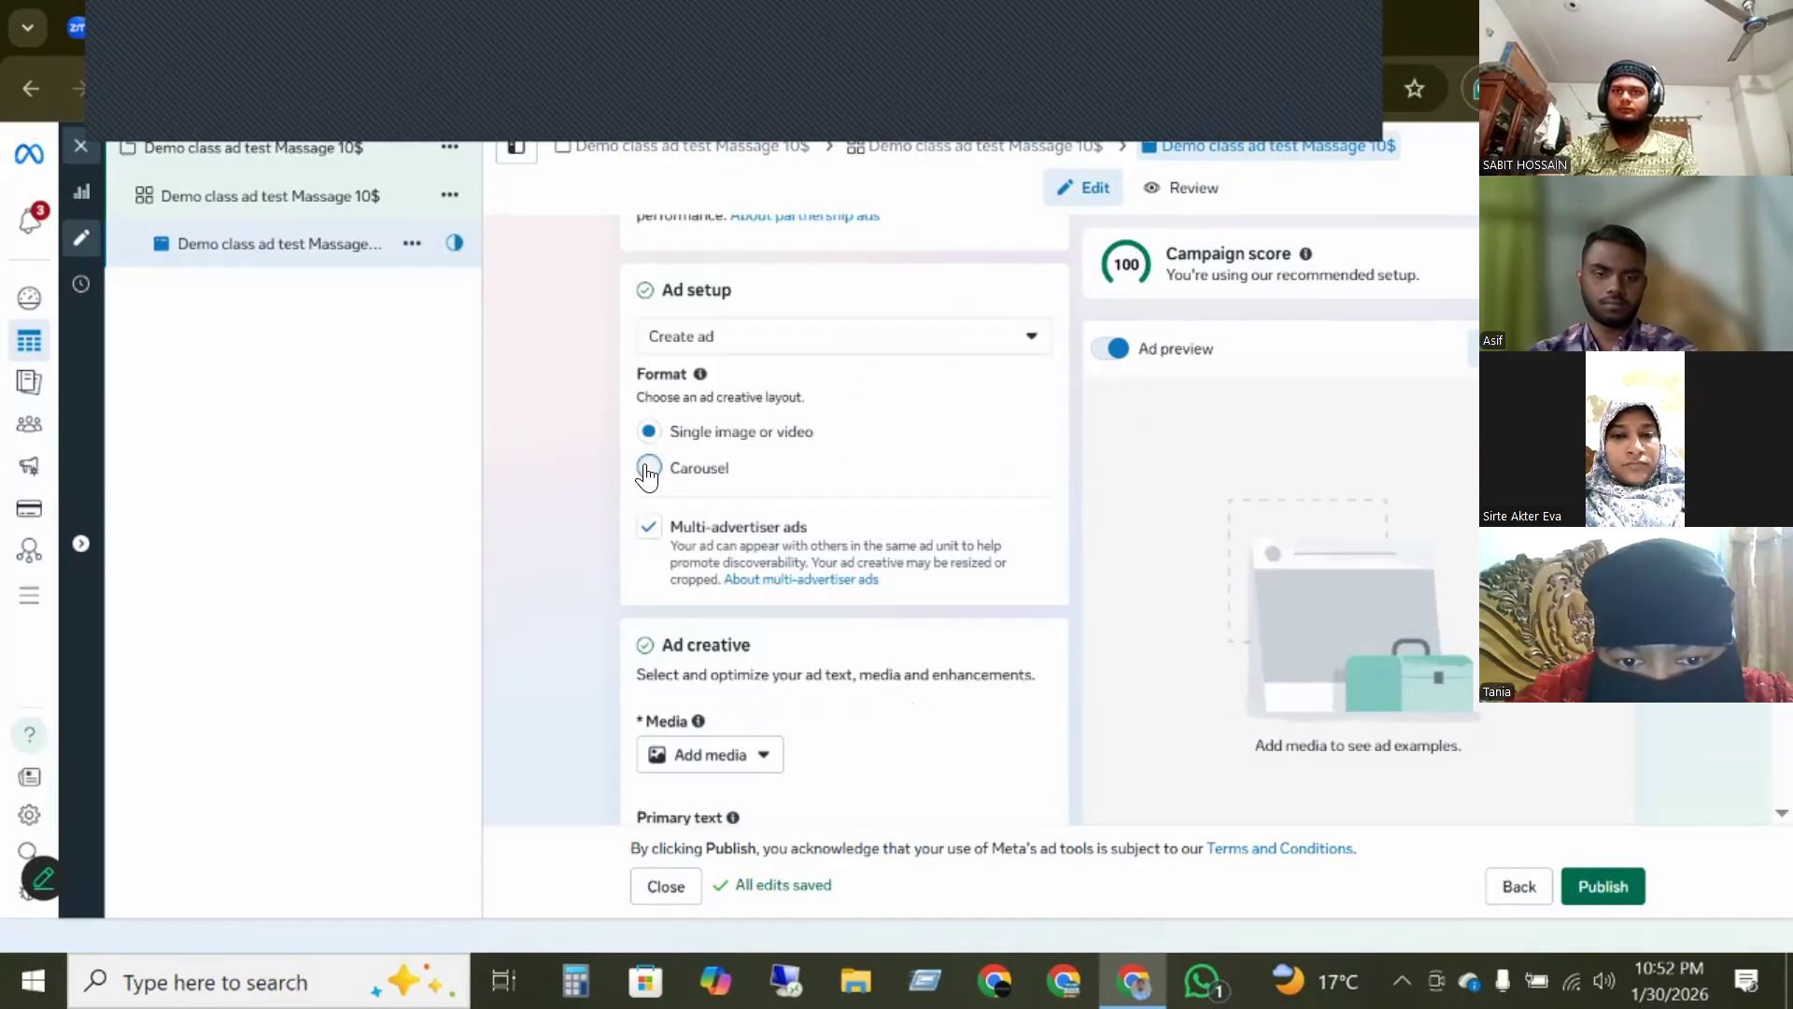
- Change the ad format to Carousel and review its card, placement and text settings
click(648, 470)
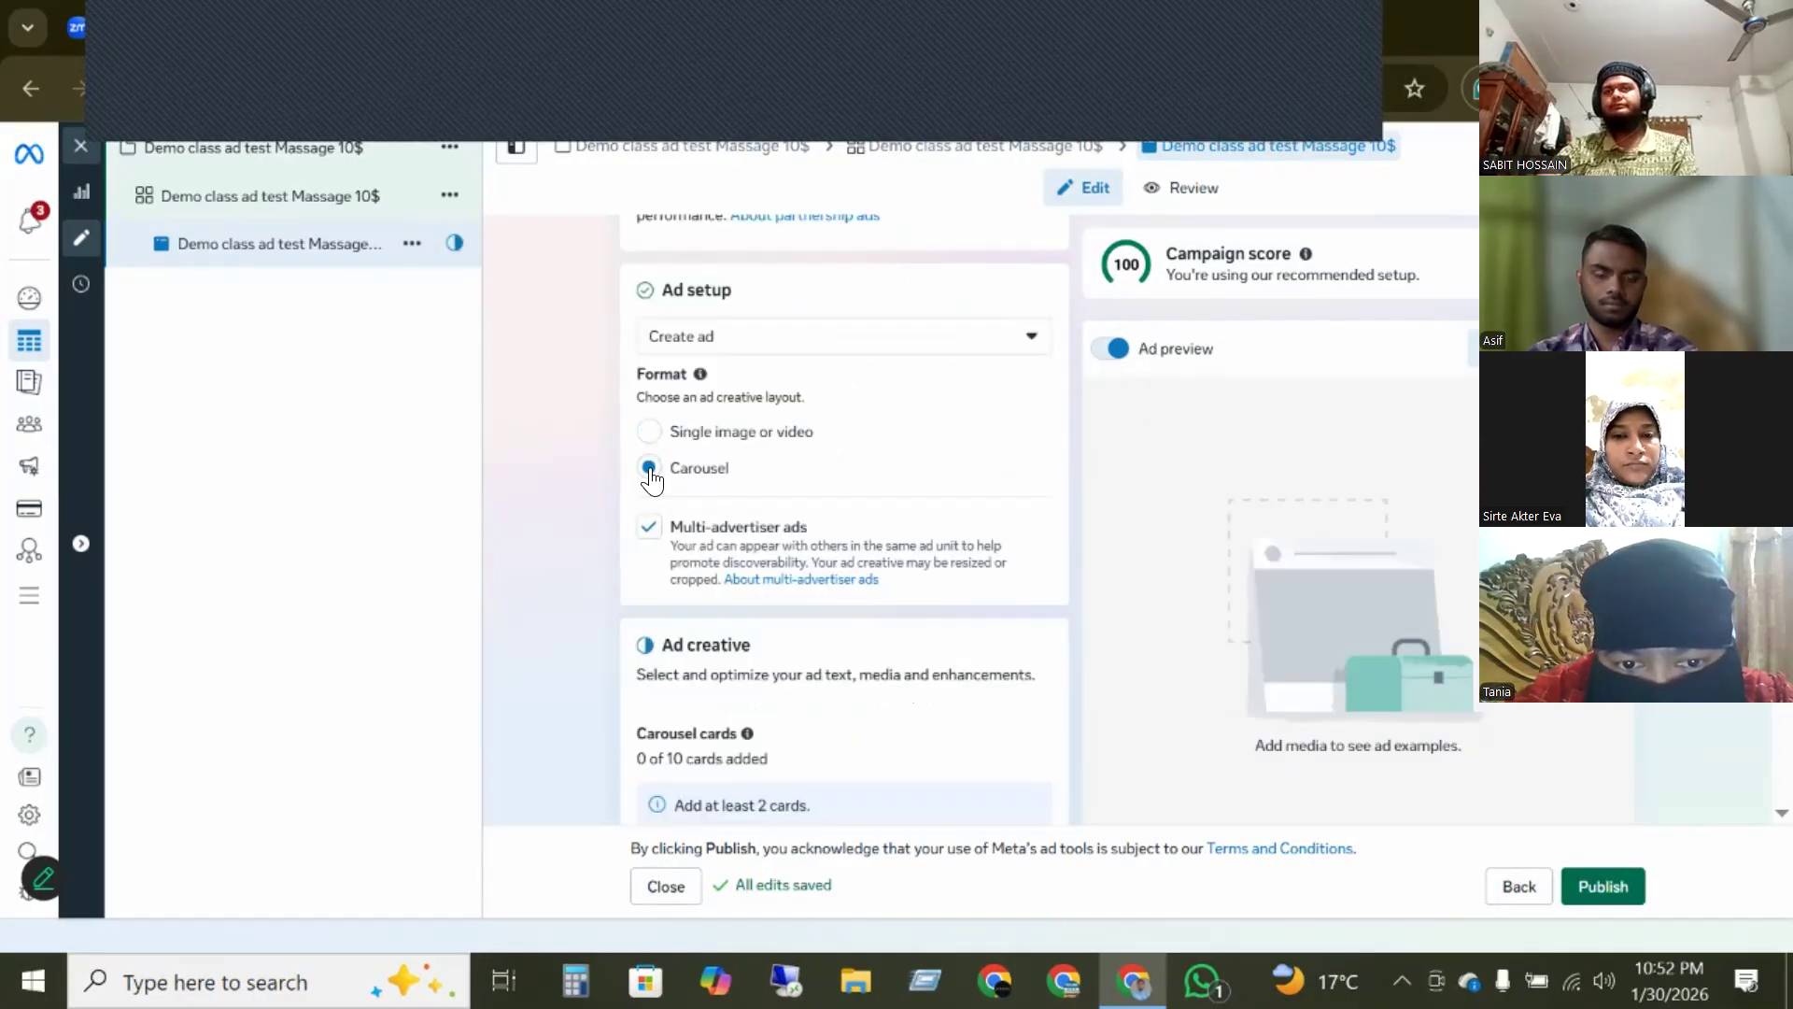
scroll(651, 476, down, 5)
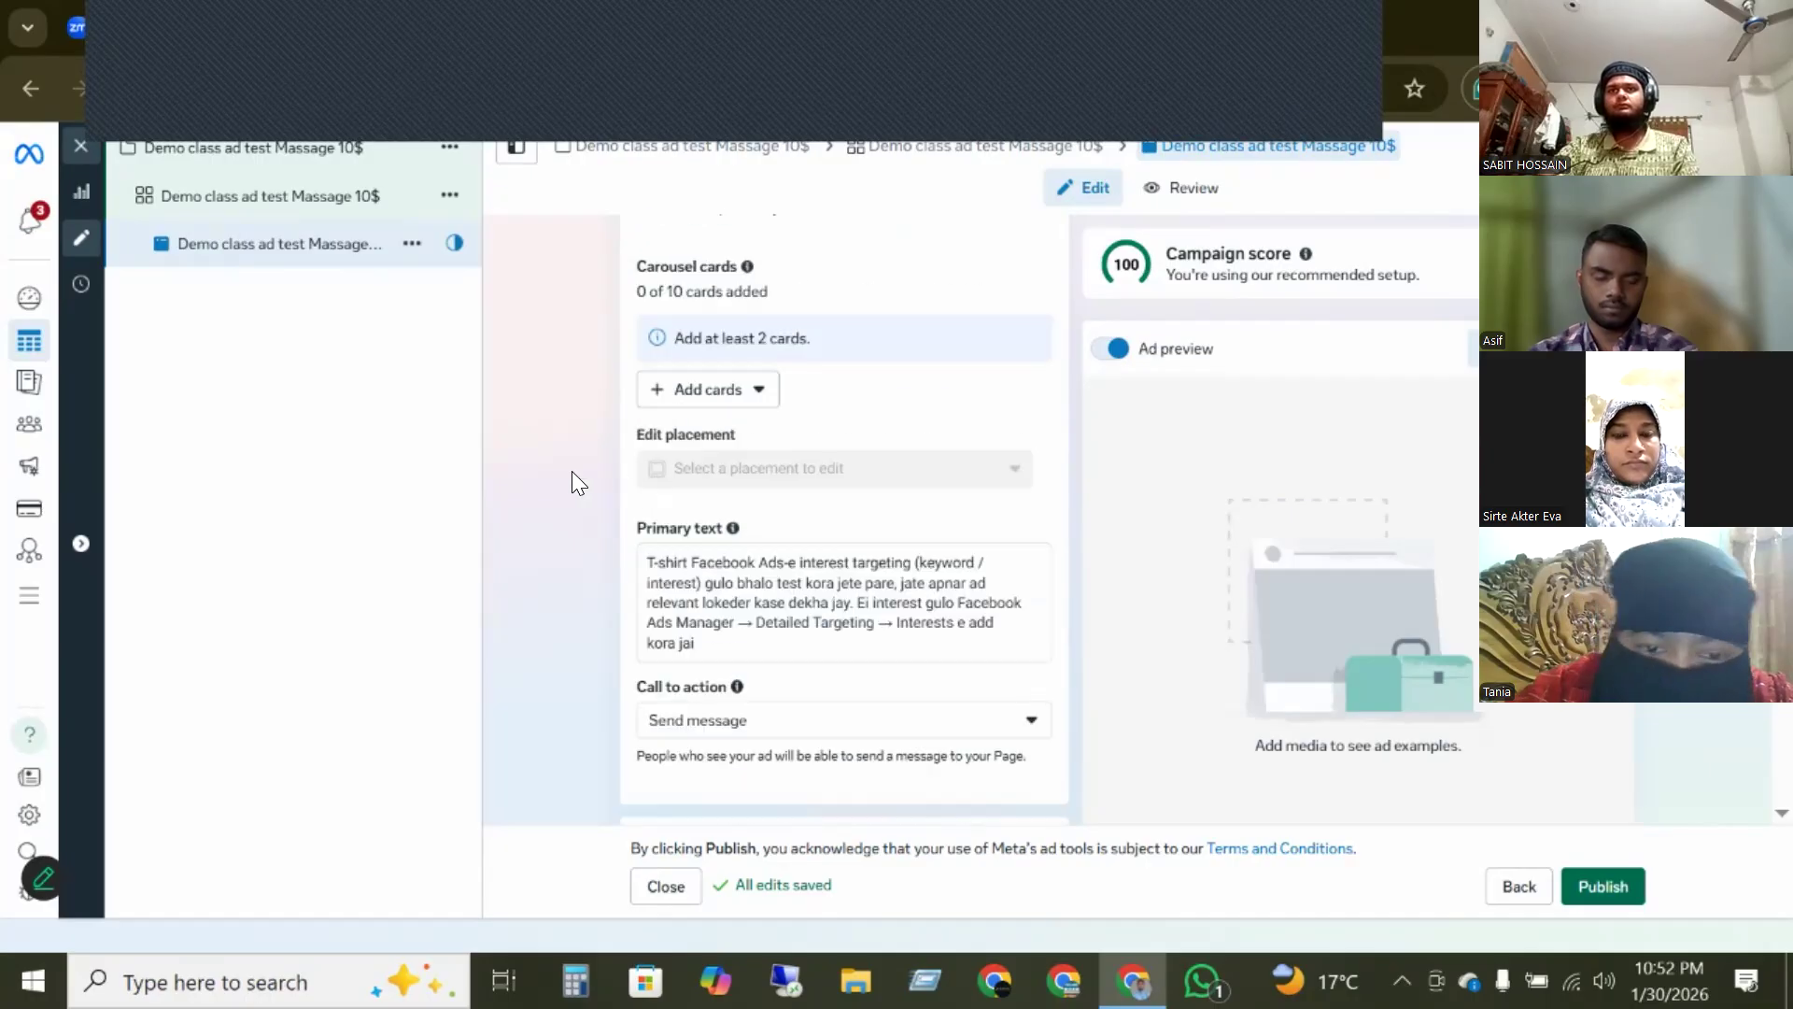
scroll(604, 488, up, 3)
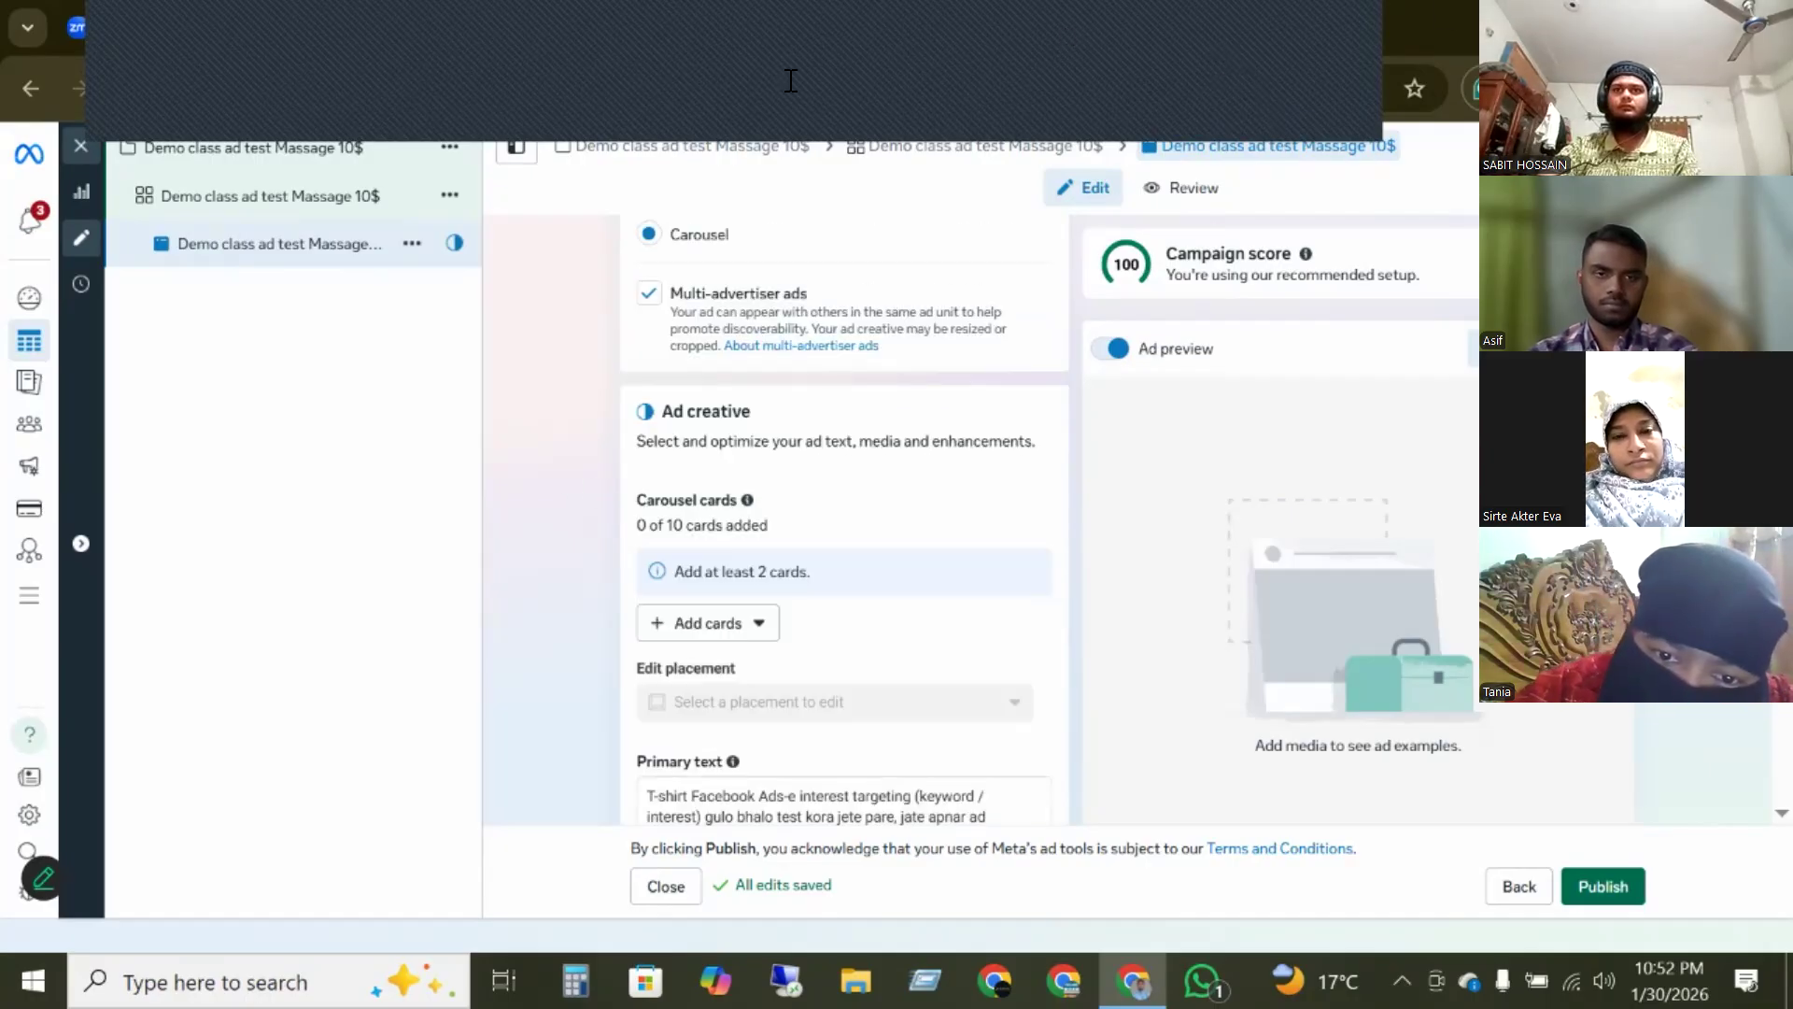
- Search Google Images for carousel design in a new browser tab and look through the example layouts
key(ctrl+t)
text(cara)
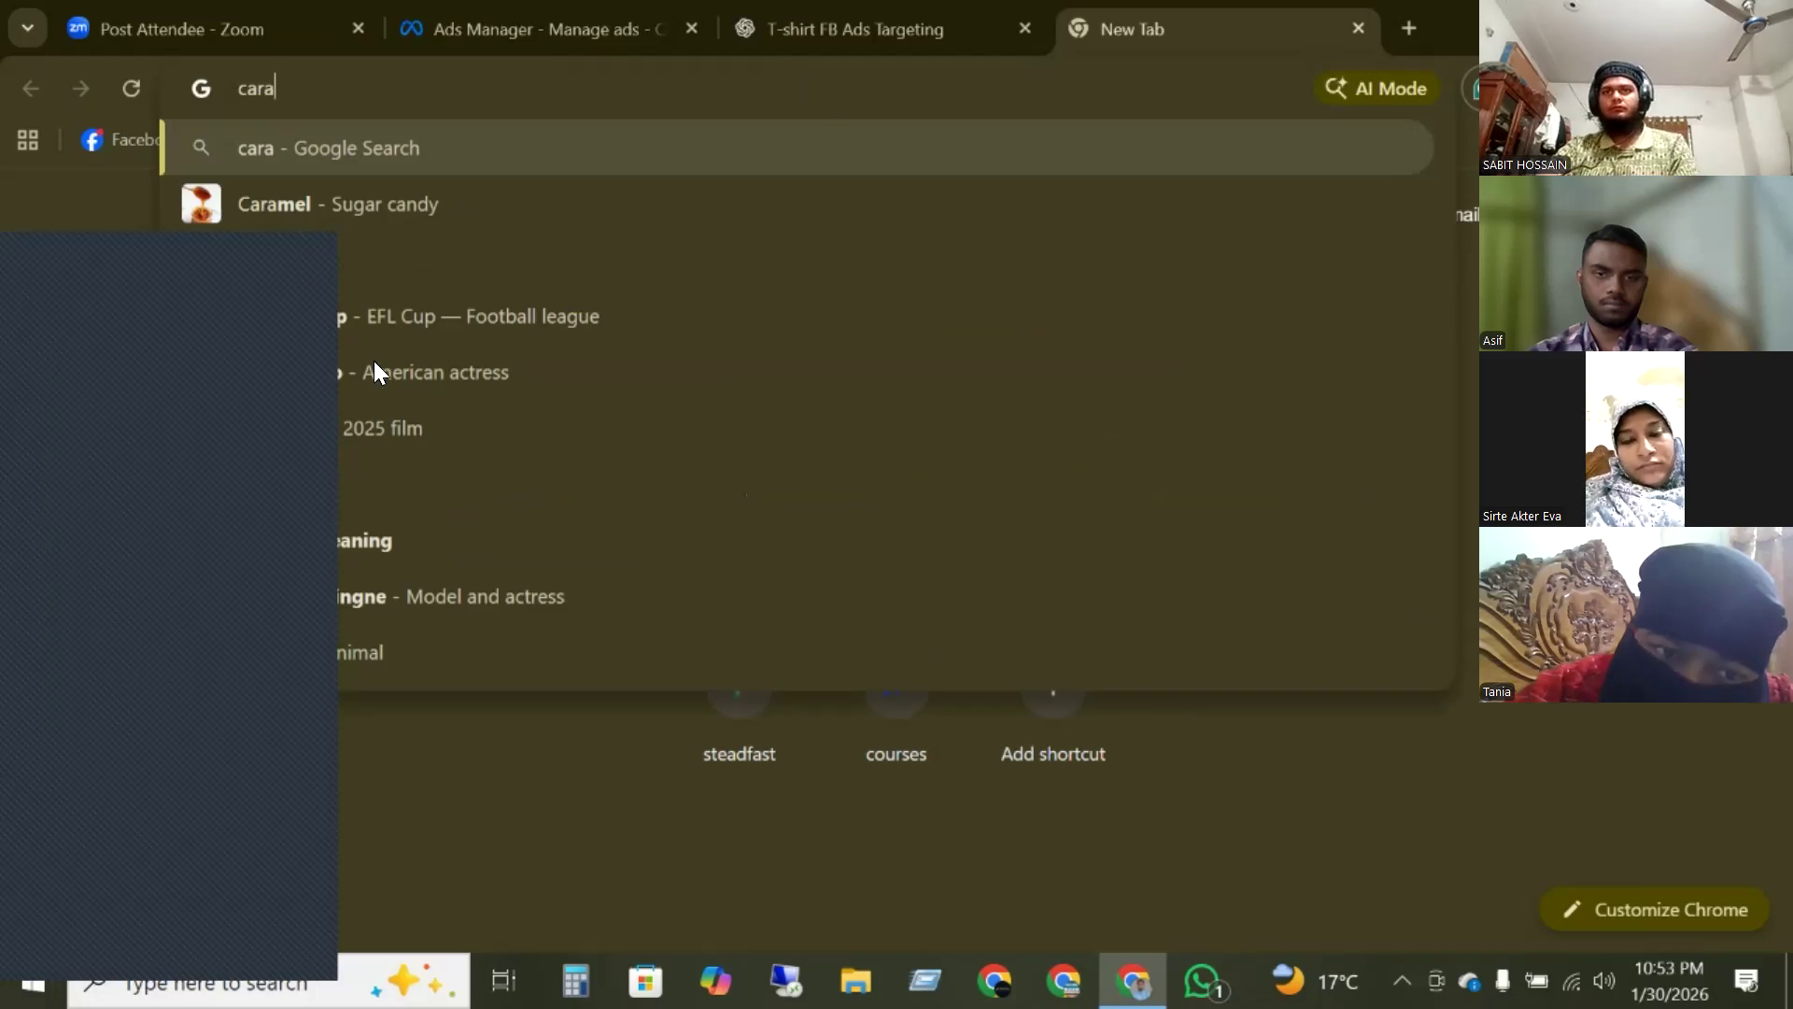
text(sol)
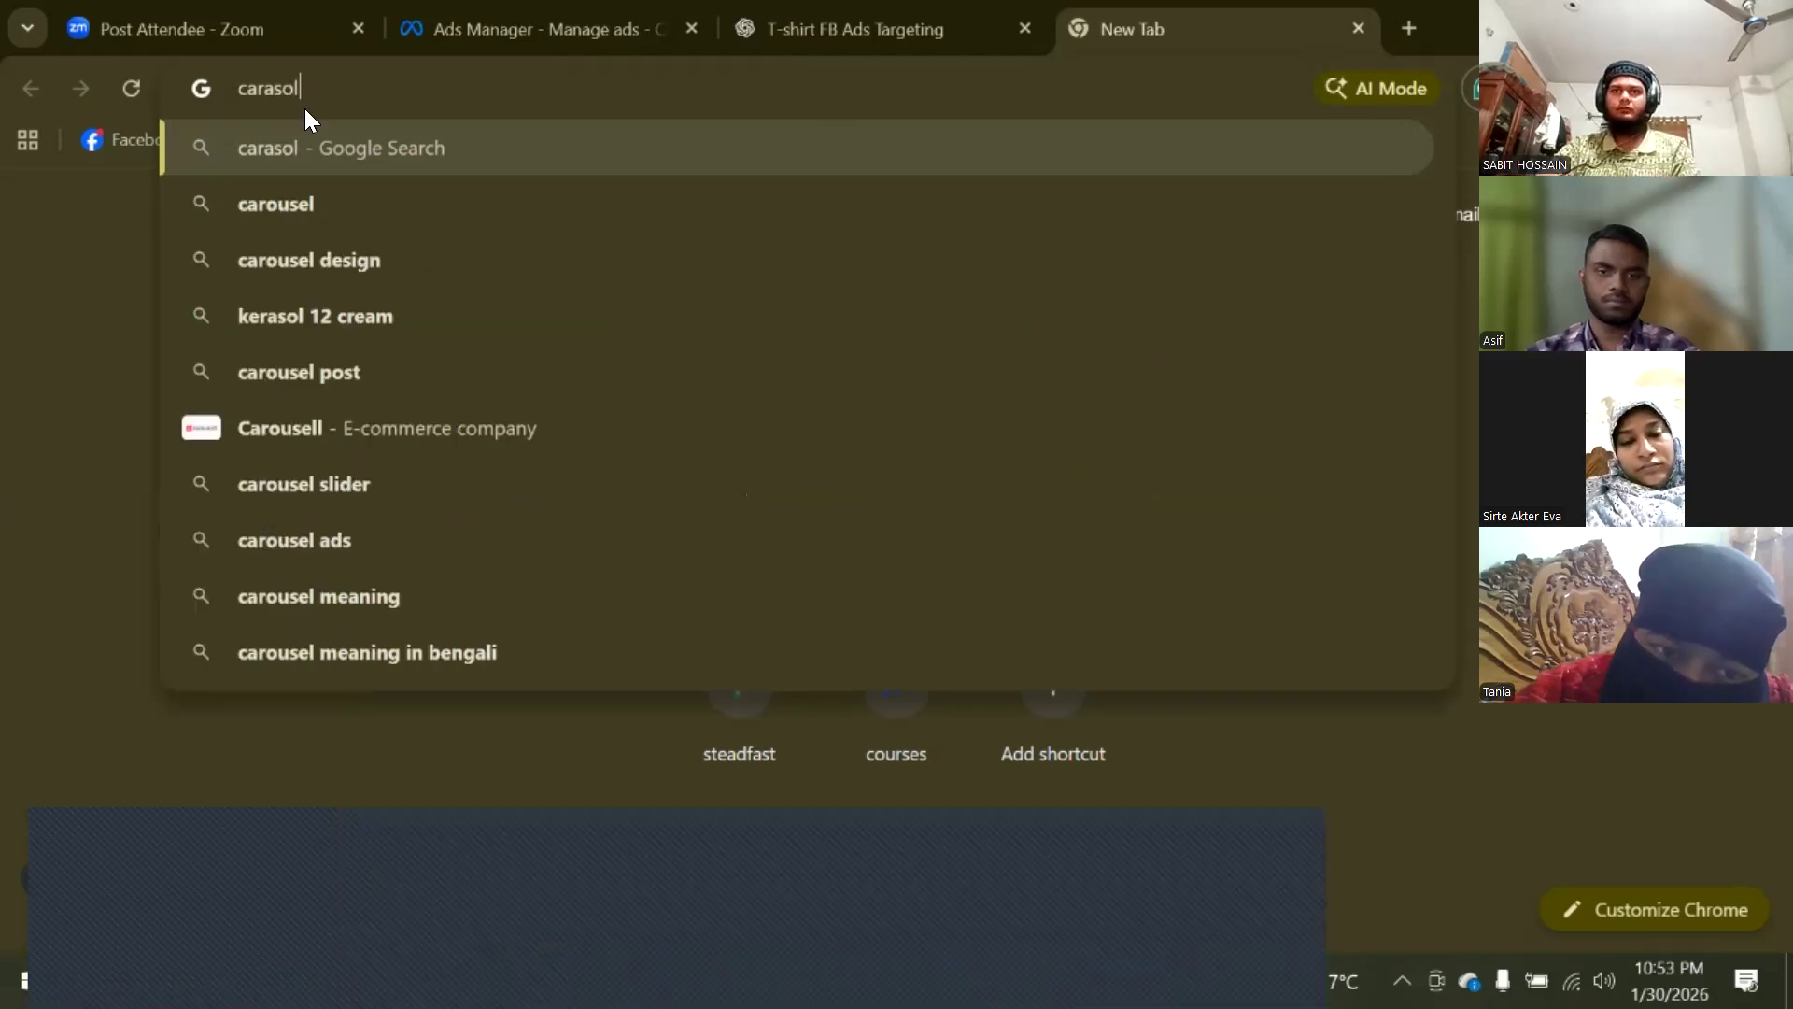
click(327, 258)
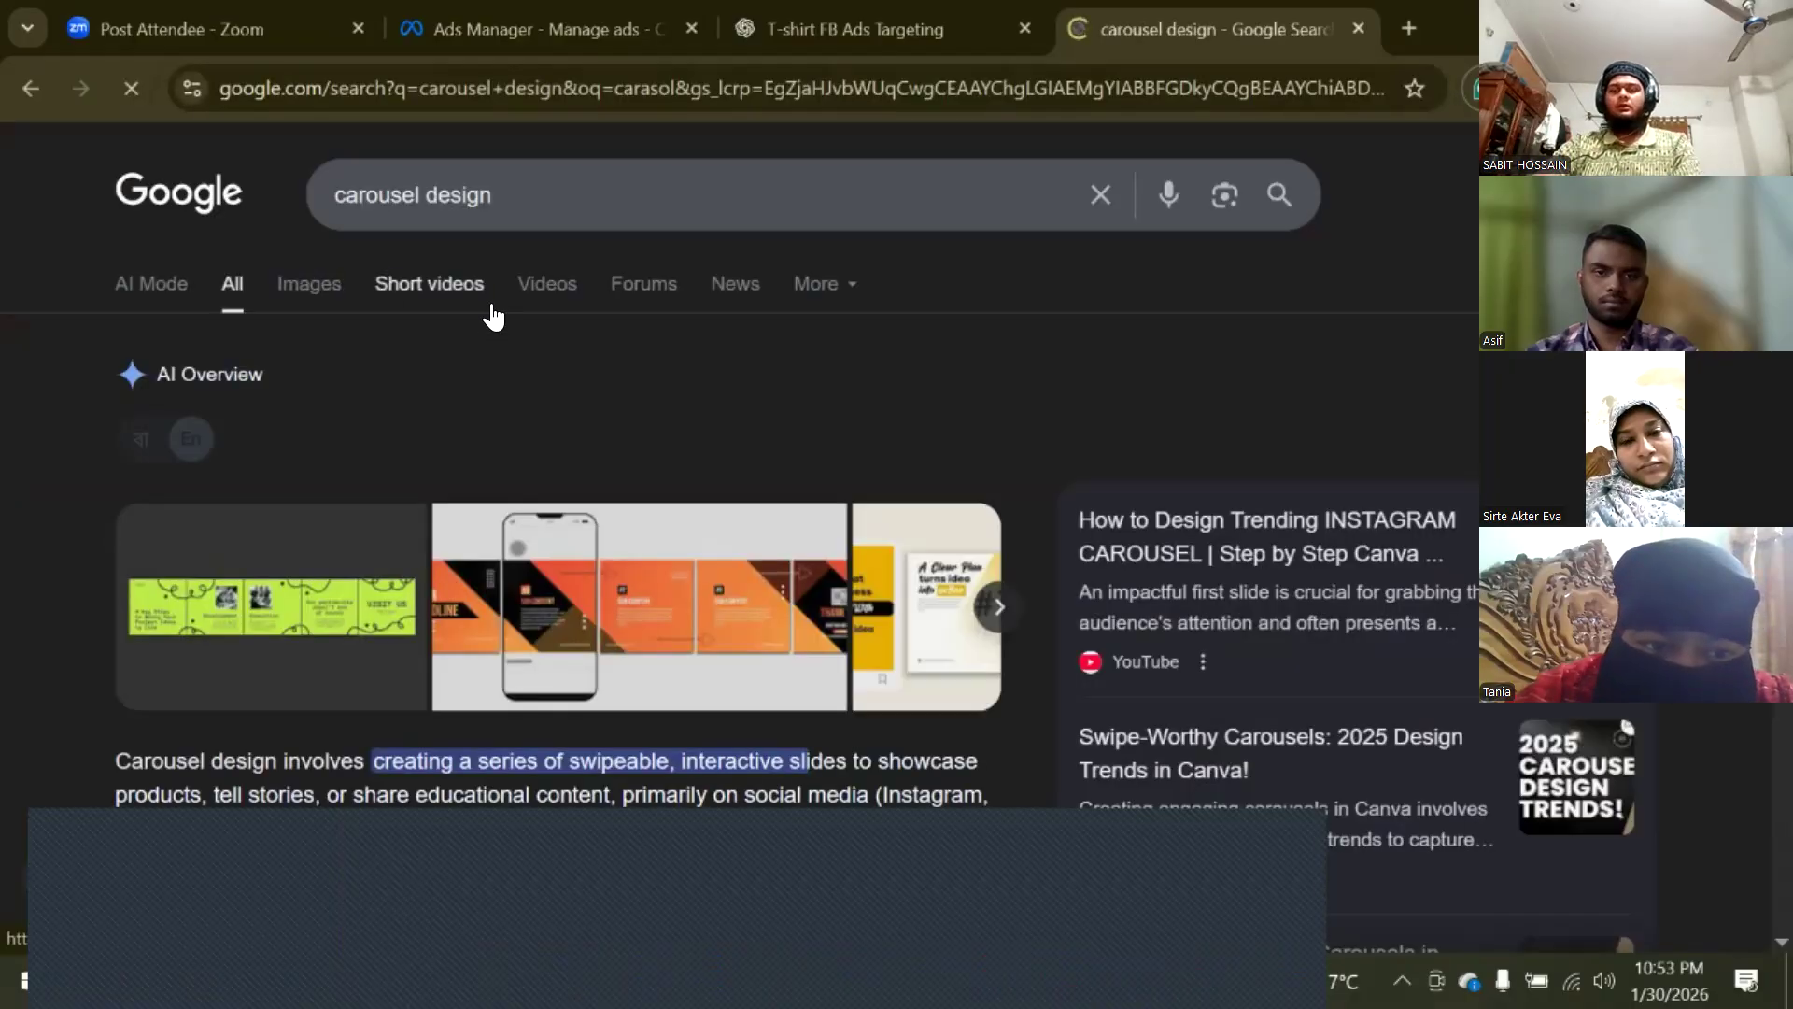
click(317, 292)
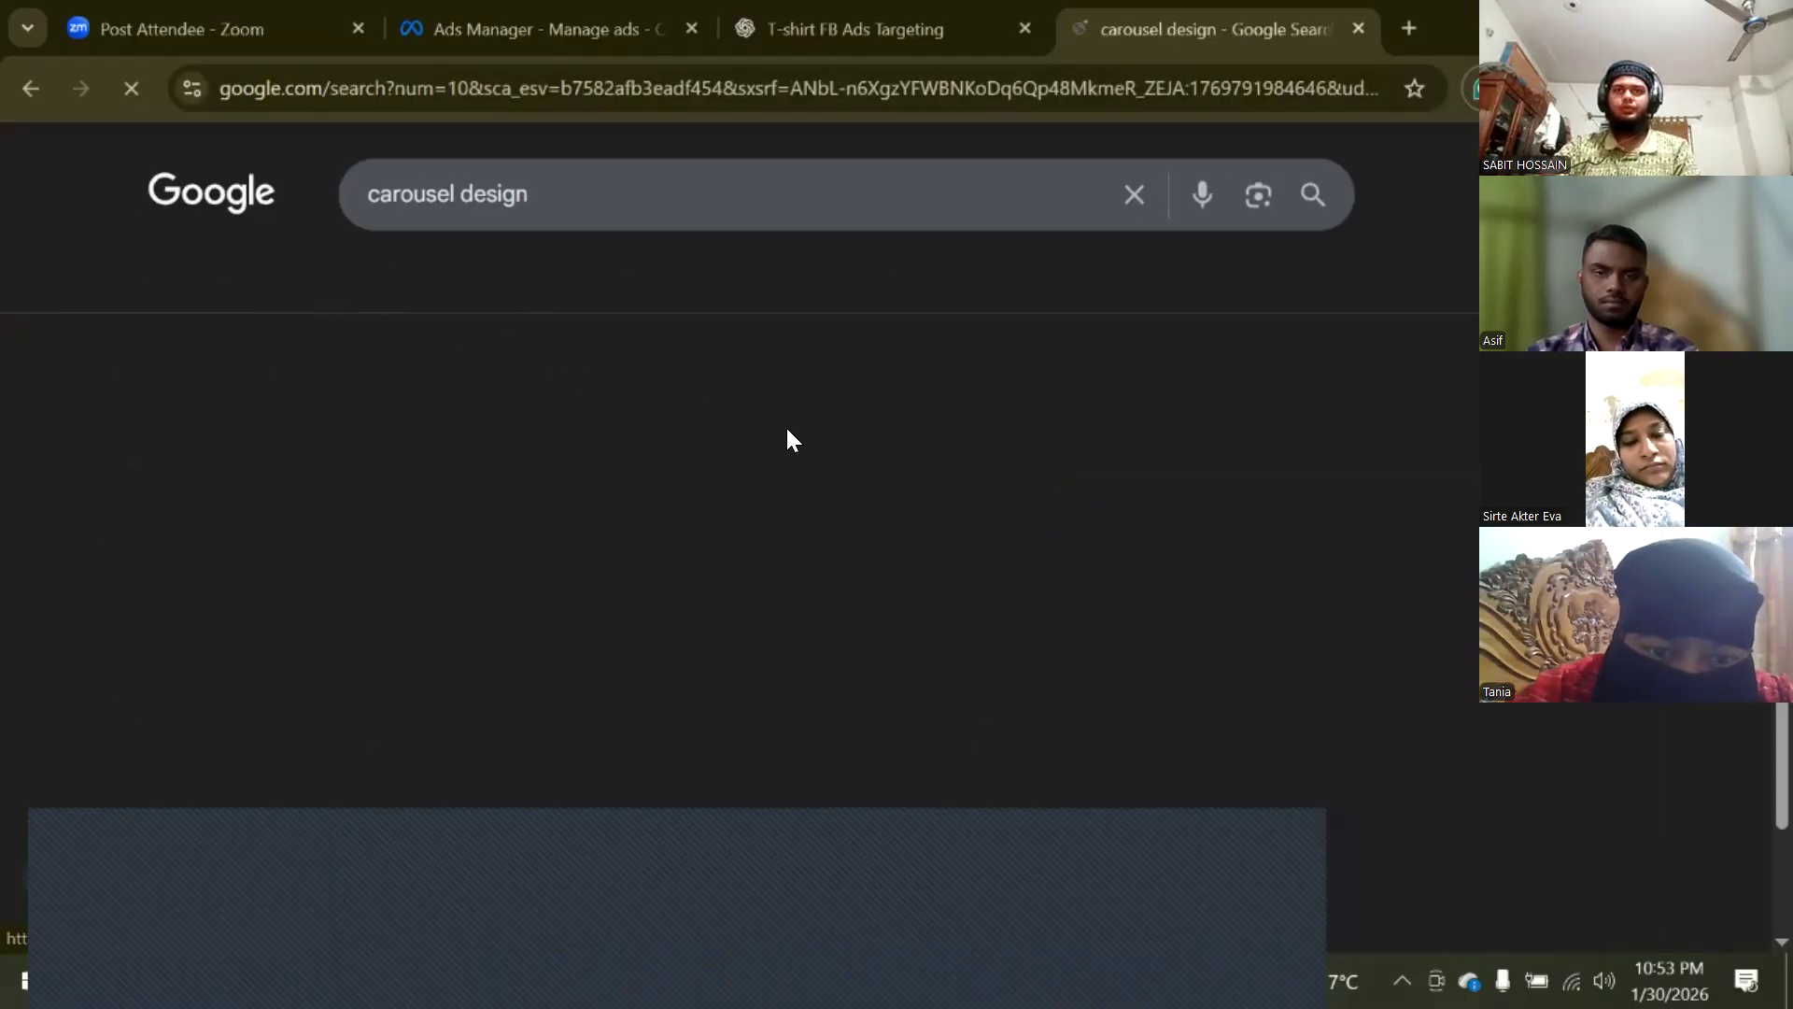
scroll(786, 423, down, 6)
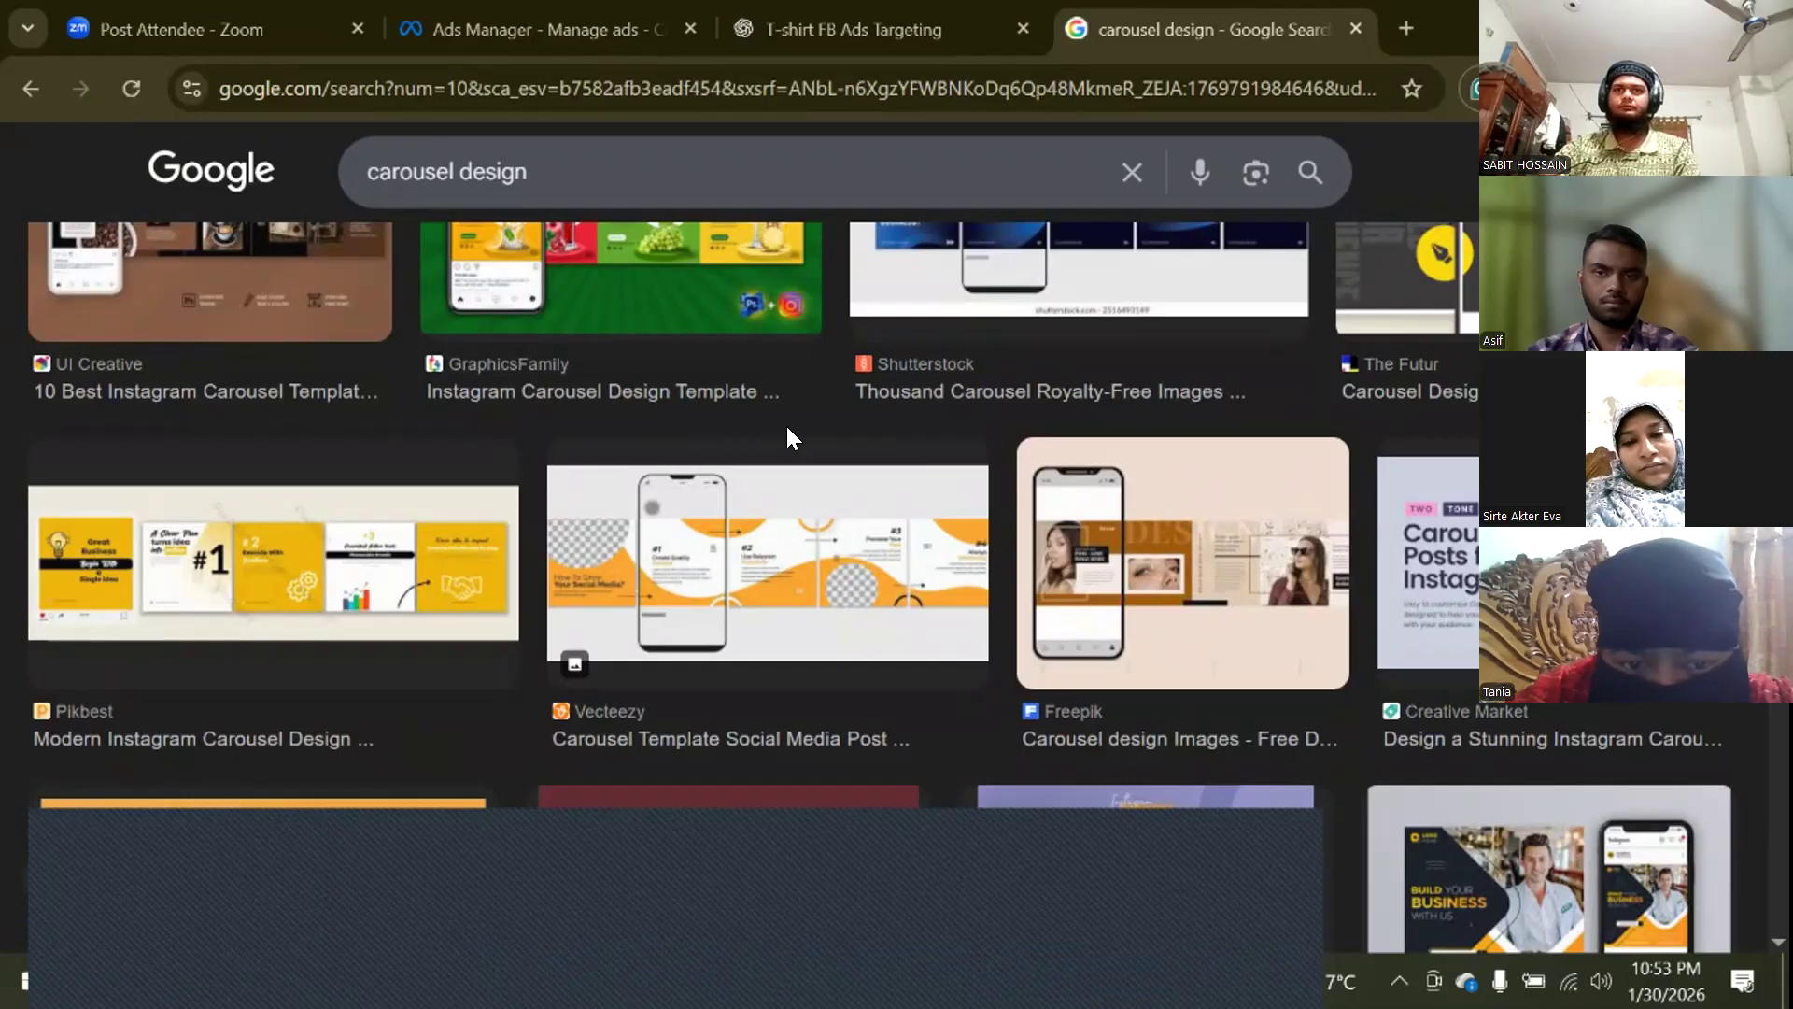
scroll(787, 423, down, 5)
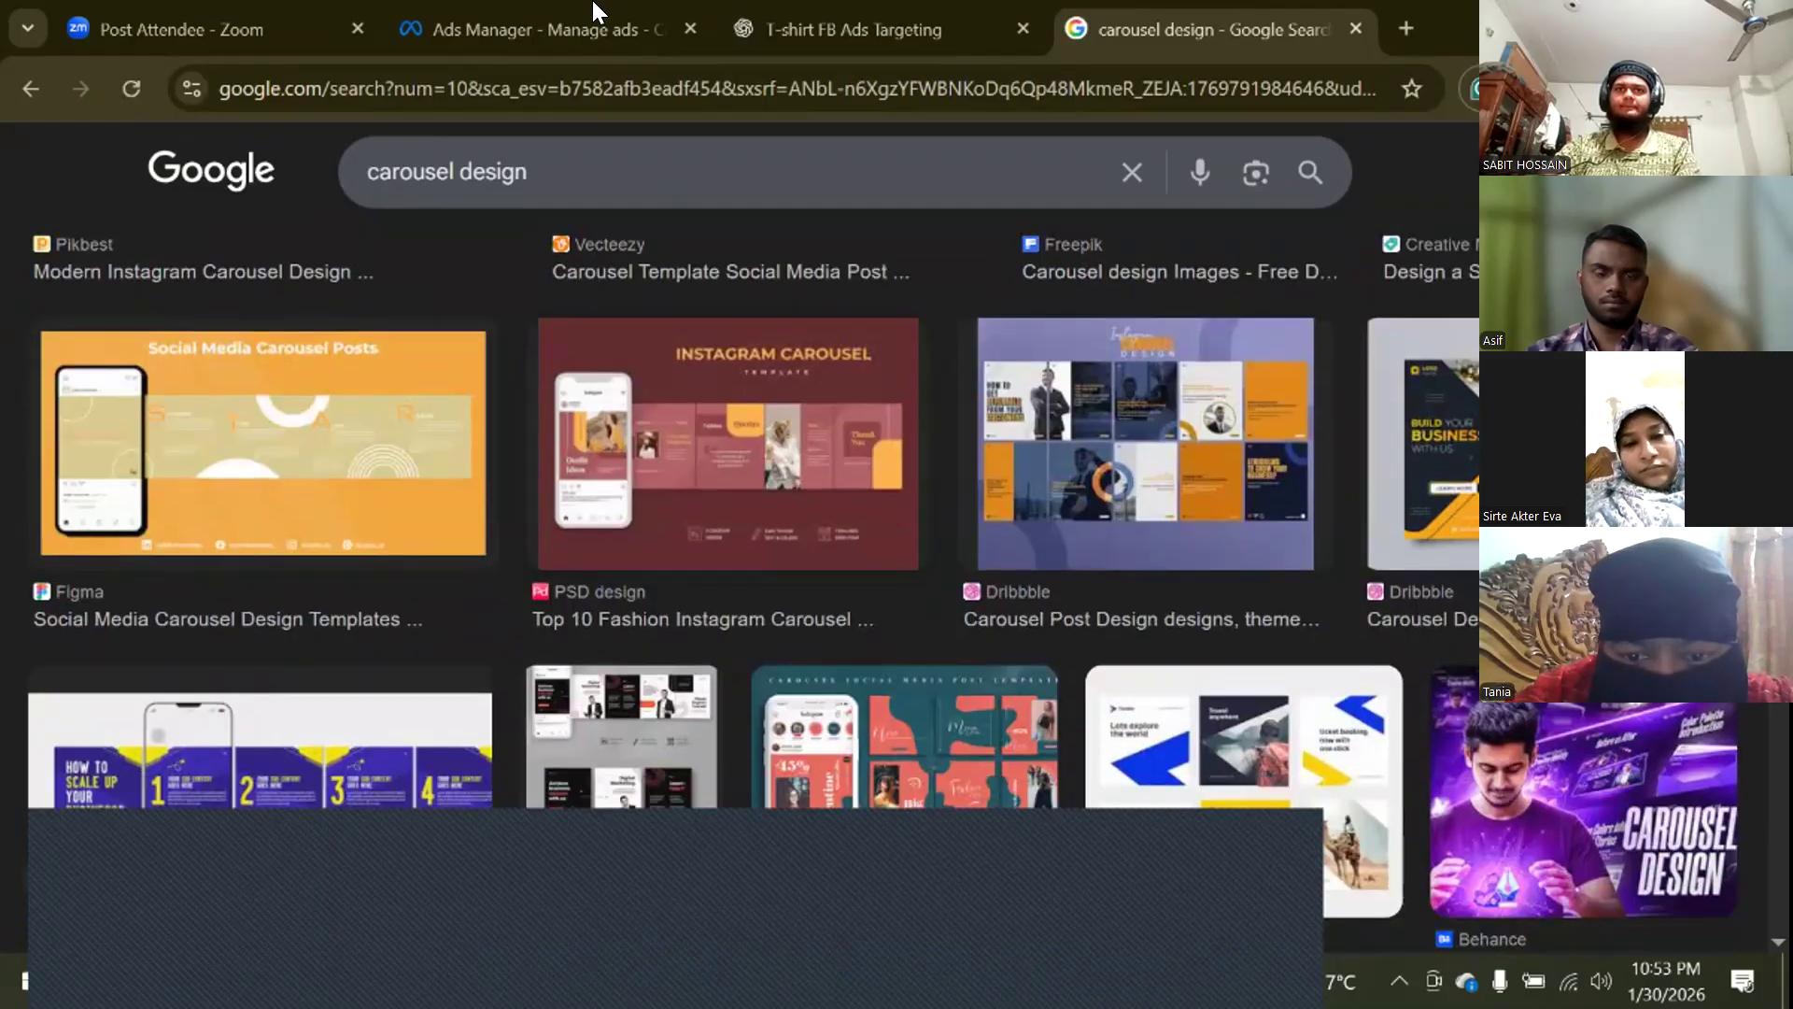
- Return to the carousel ad in Ads Manager, check the card limits and open the image selection for its cards
click(598, 23)
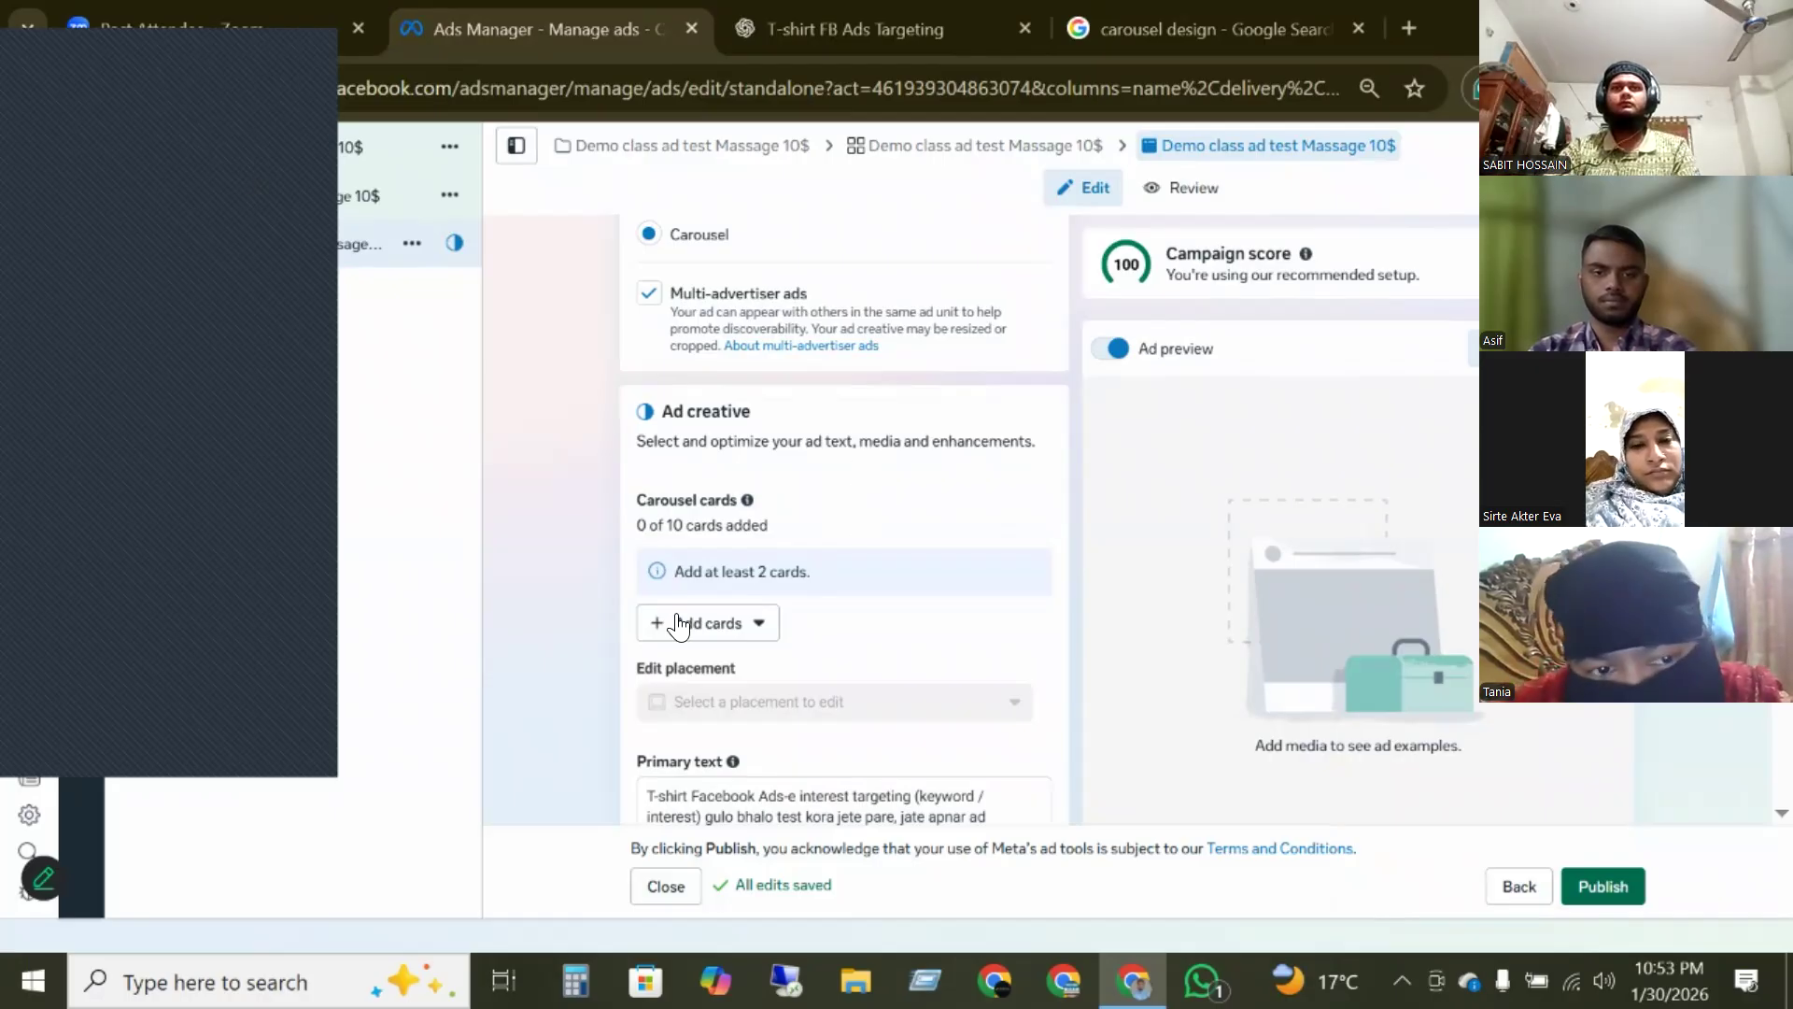
scroll(751, 411, up, 3)
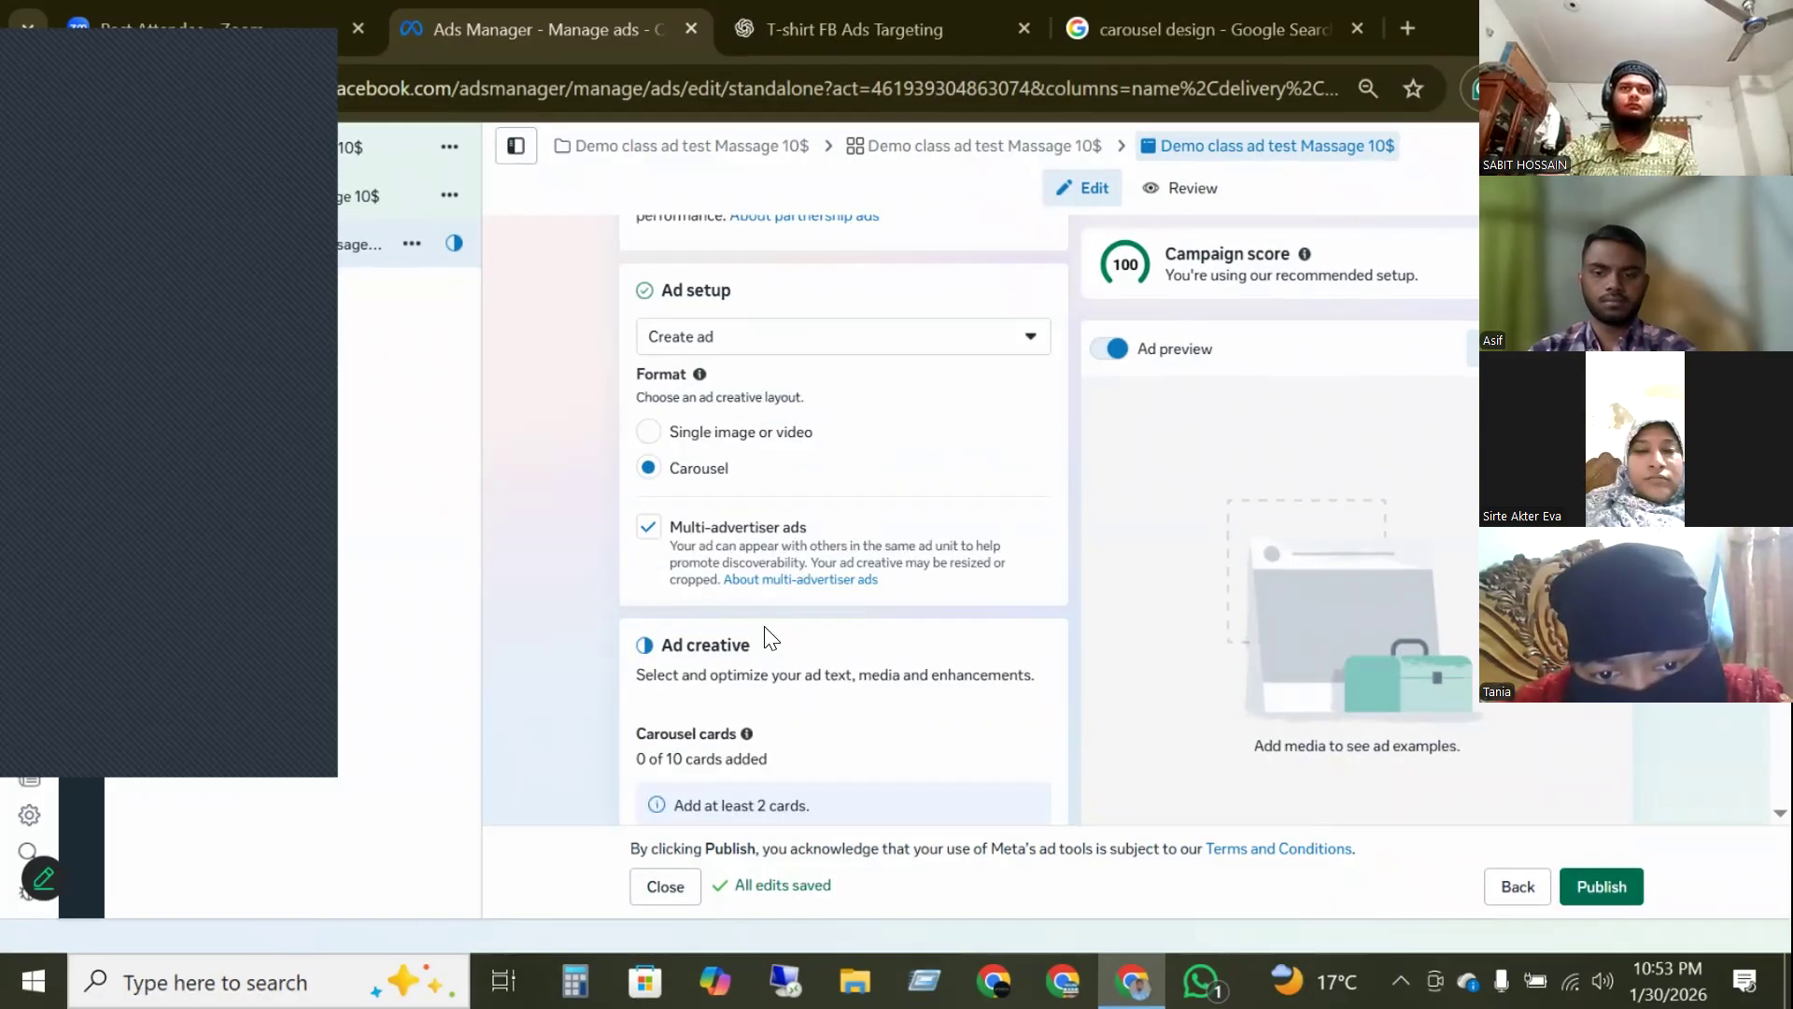
scroll(736, 640, down, 3)
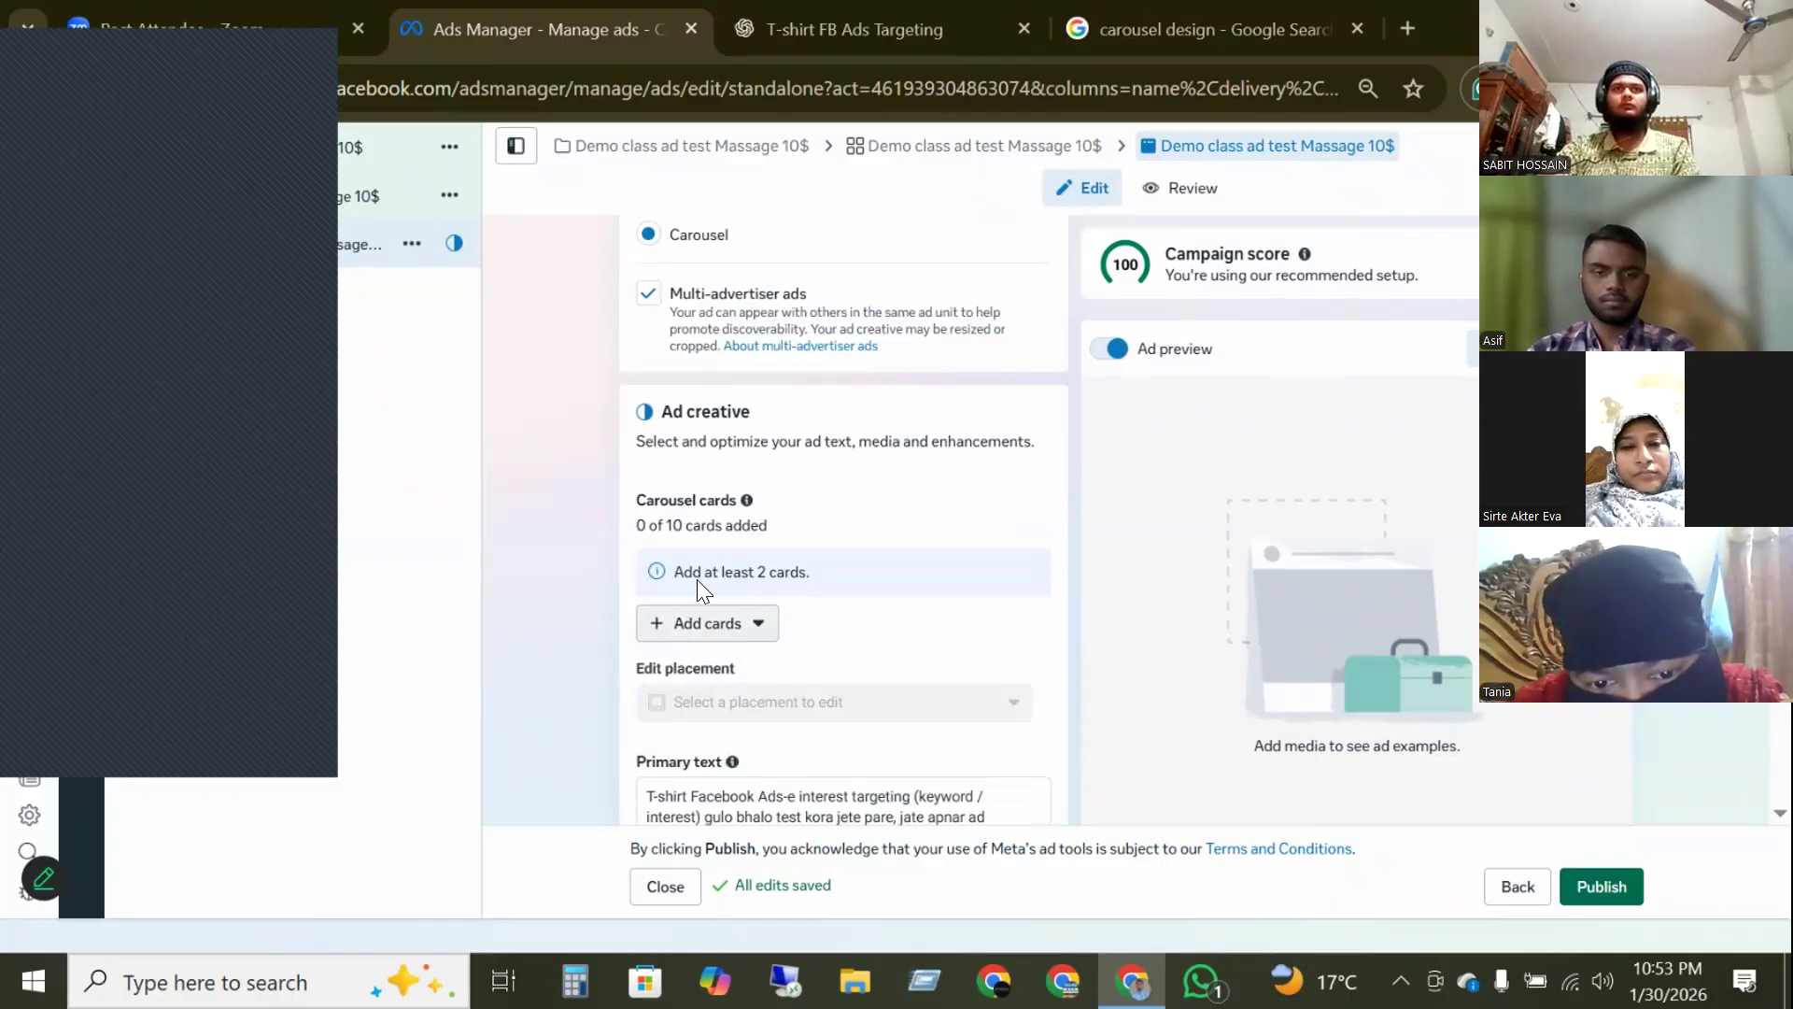
drag(647, 535, 766, 525)
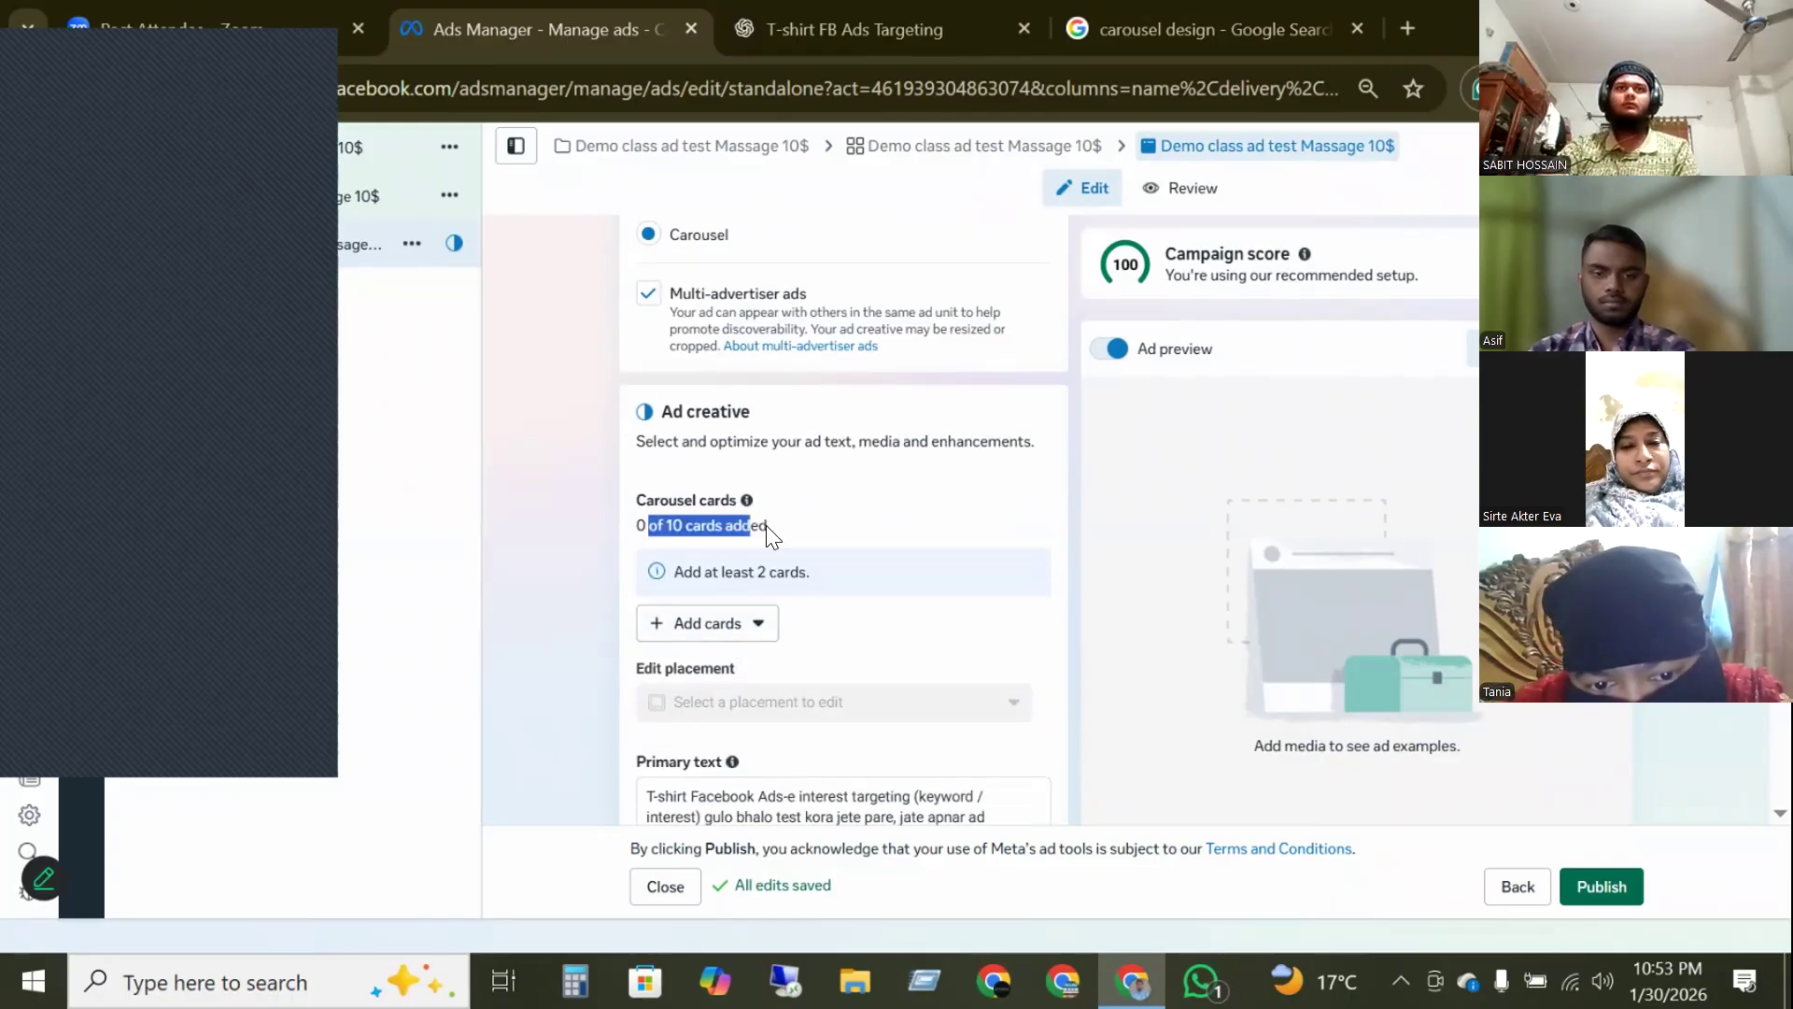
scroll(766, 525, down, 3)
click(679, 400)
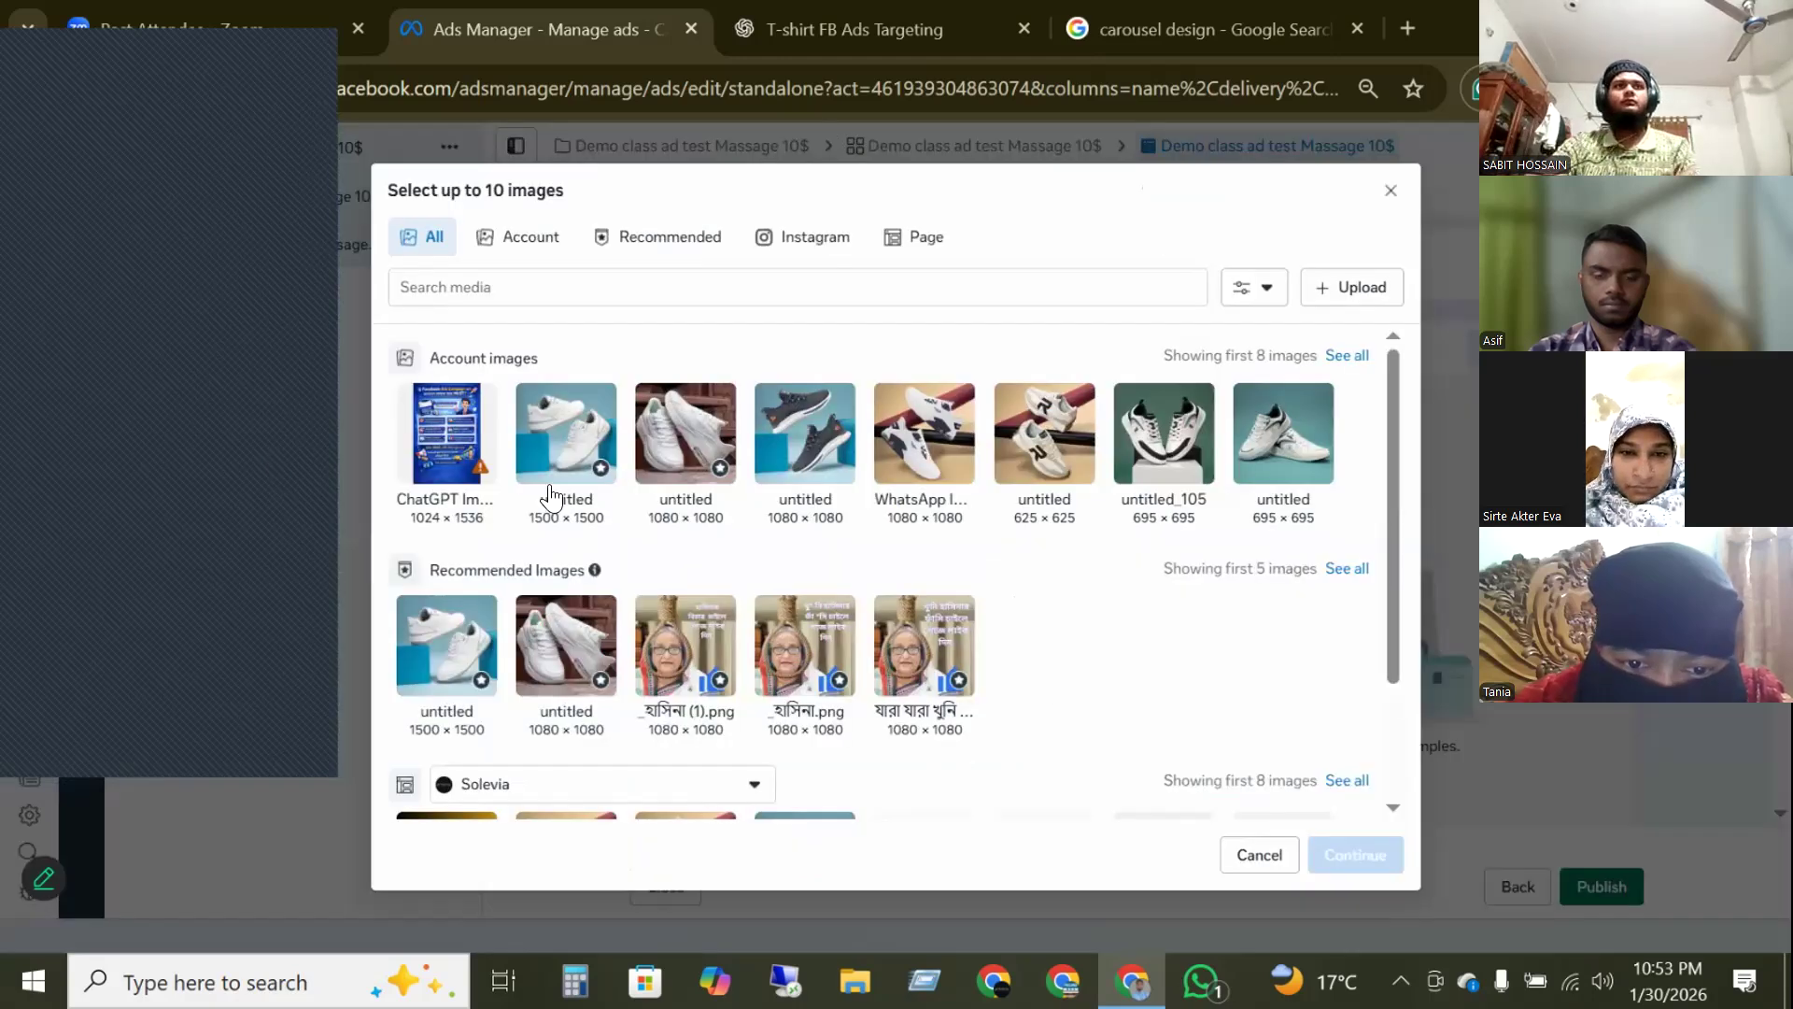
- Select the eight account images for the carousel cards and deselect the two that also appear among the recommended images
click(459, 434)
click(571, 462)
click(658, 467)
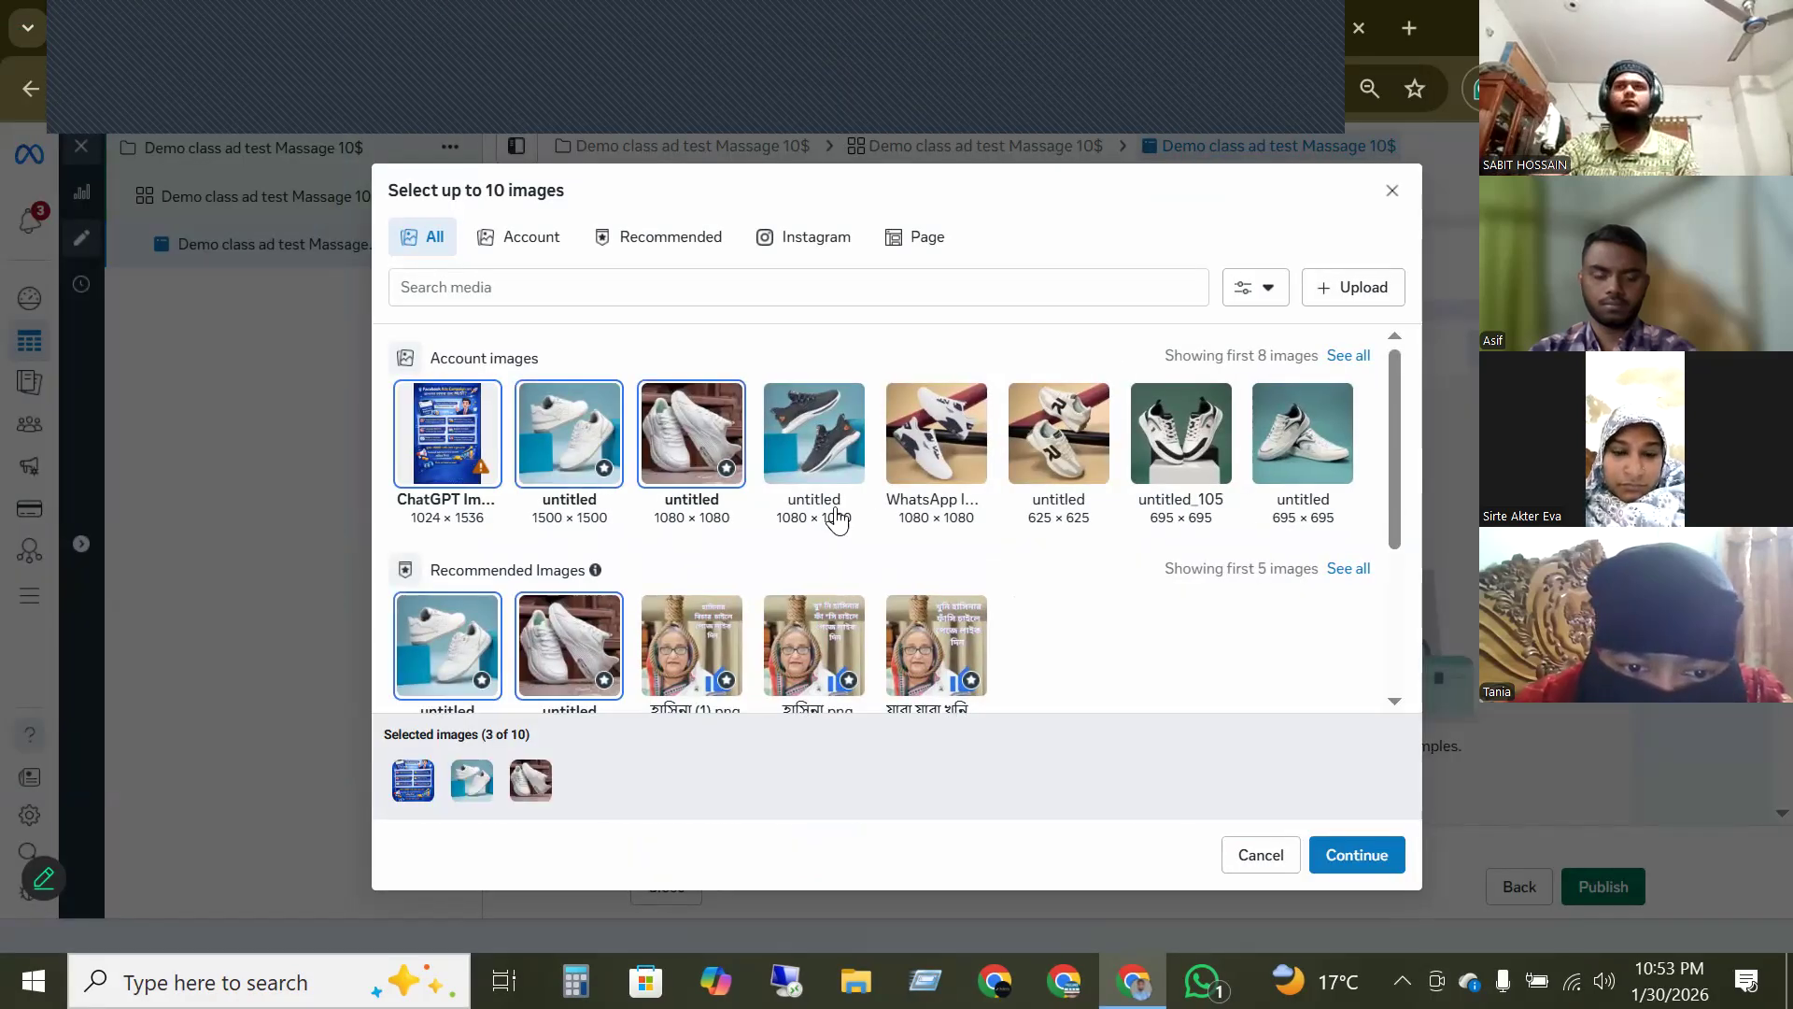
click(805, 461)
click(934, 457)
click(1057, 458)
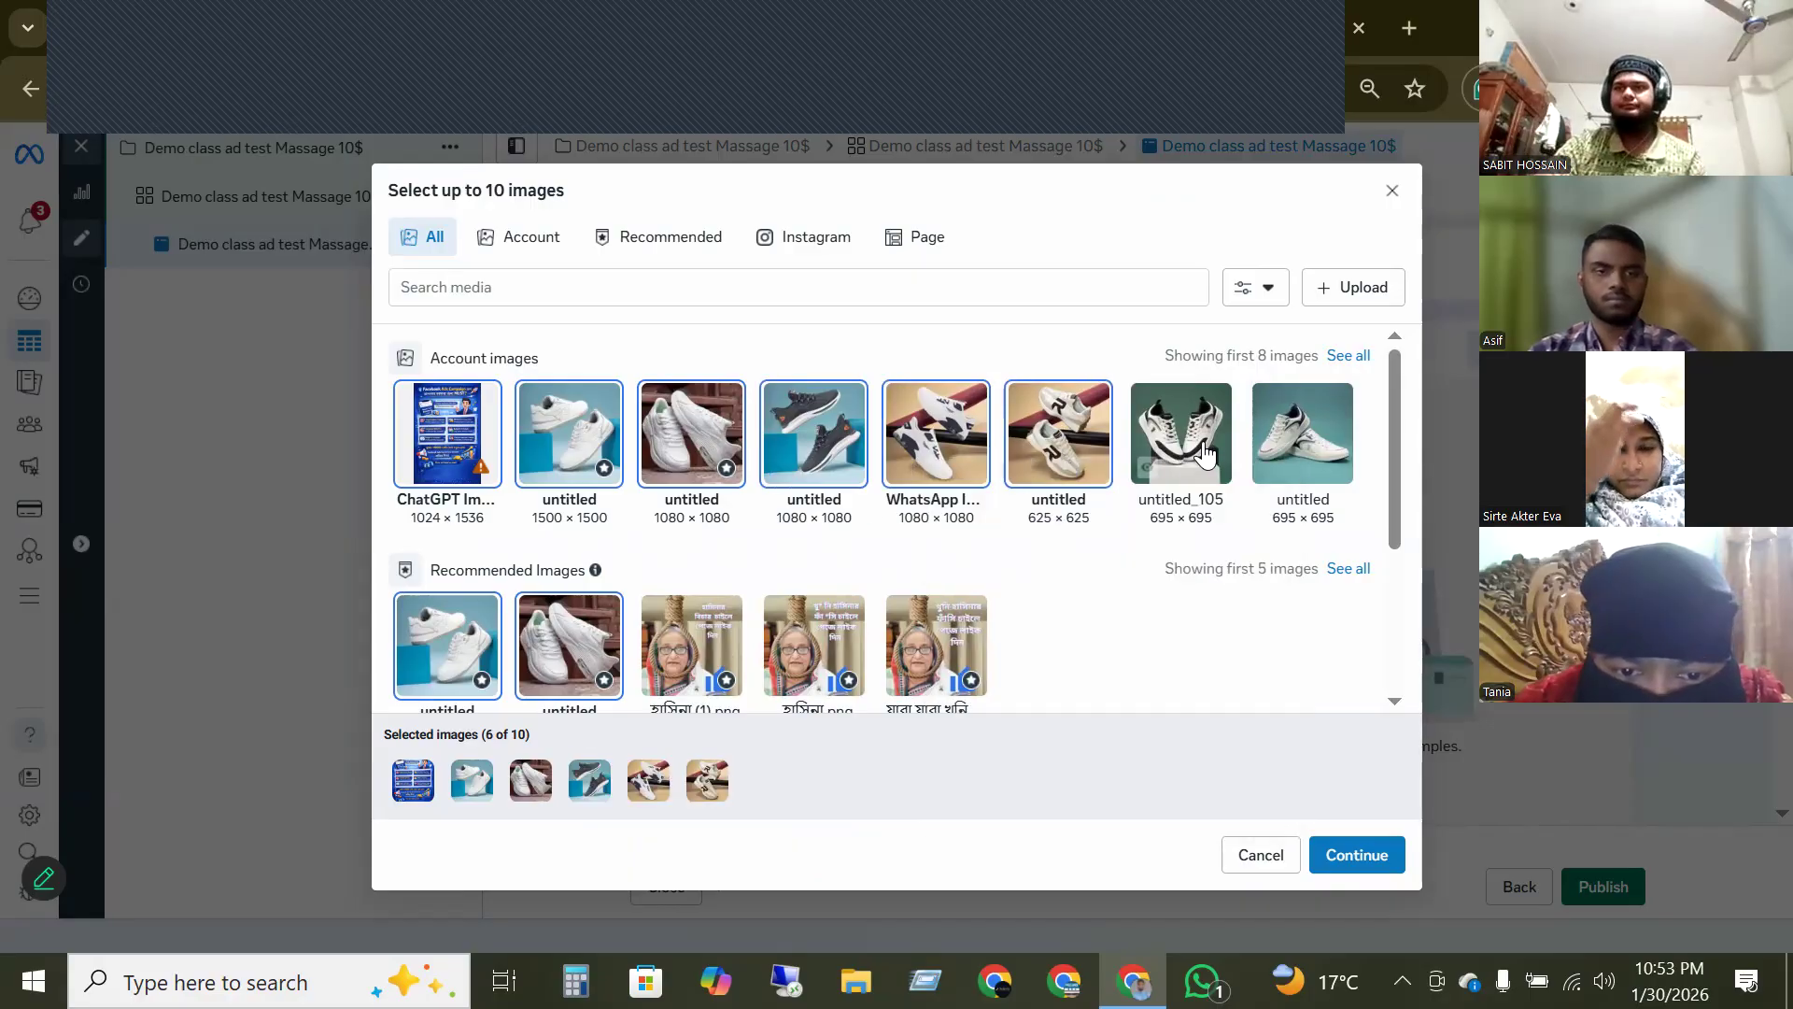
click(1180, 457)
click(1305, 455)
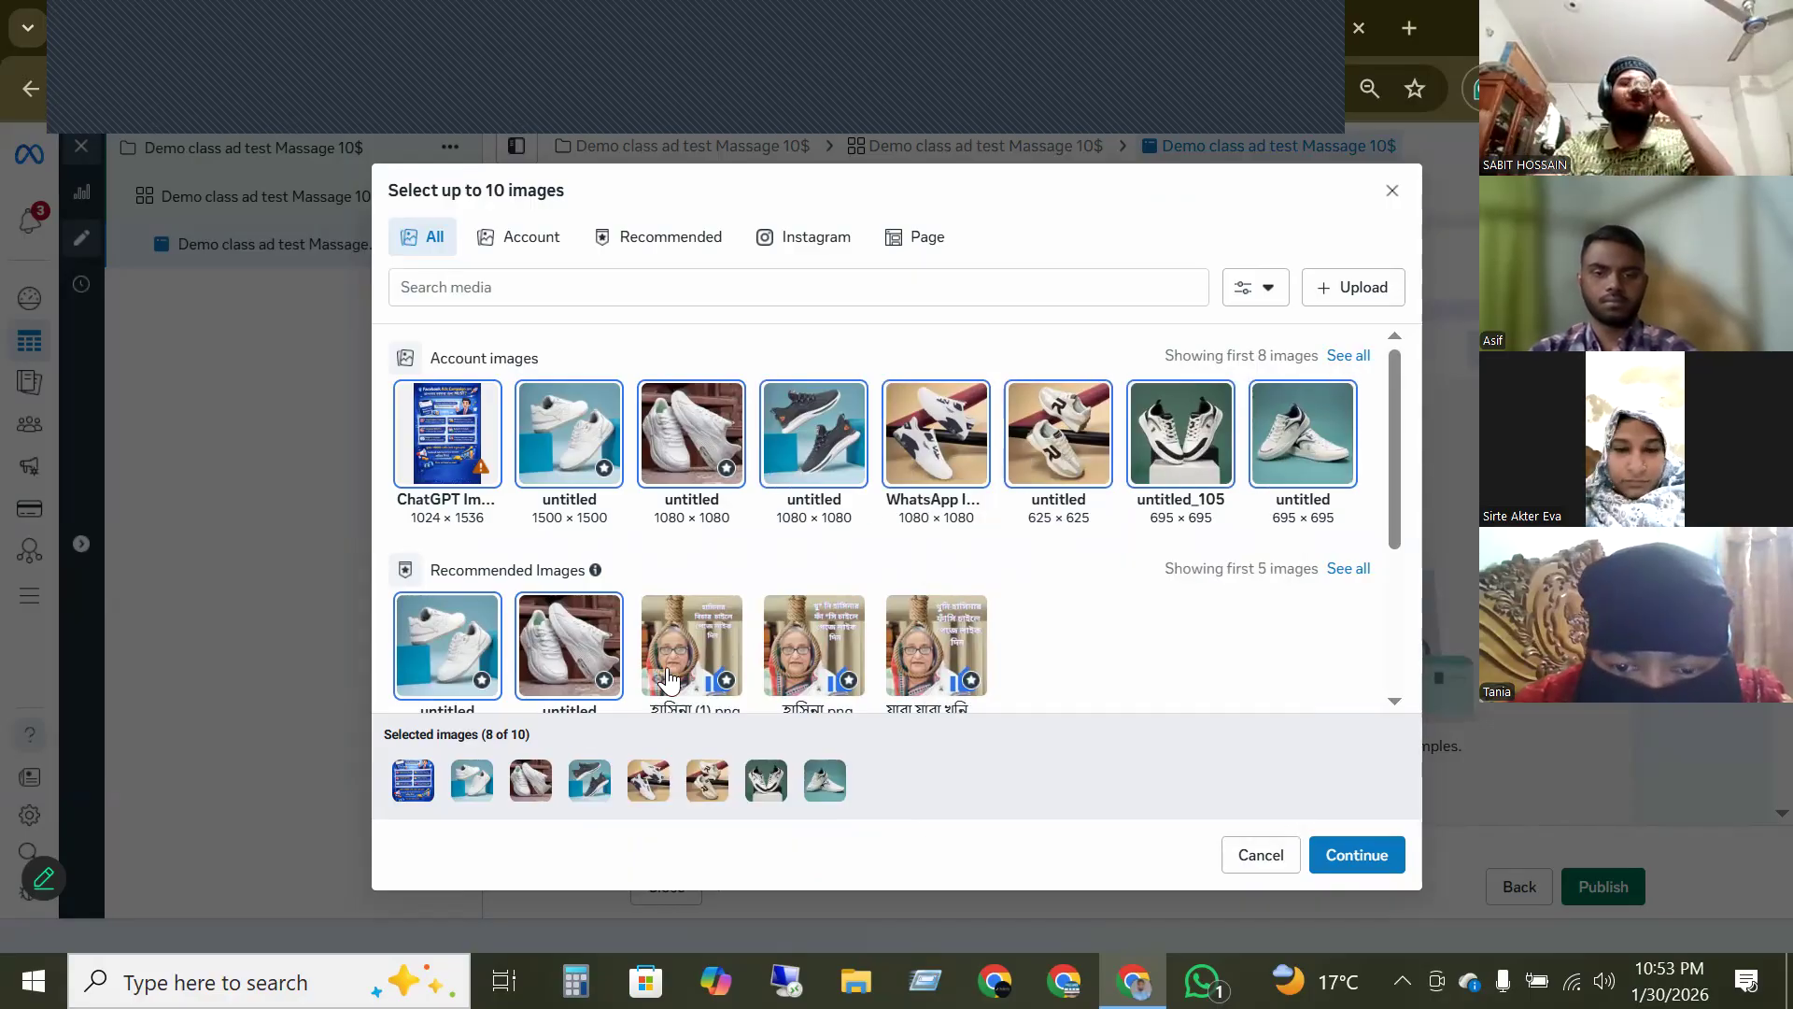
click(418, 668)
click(550, 654)
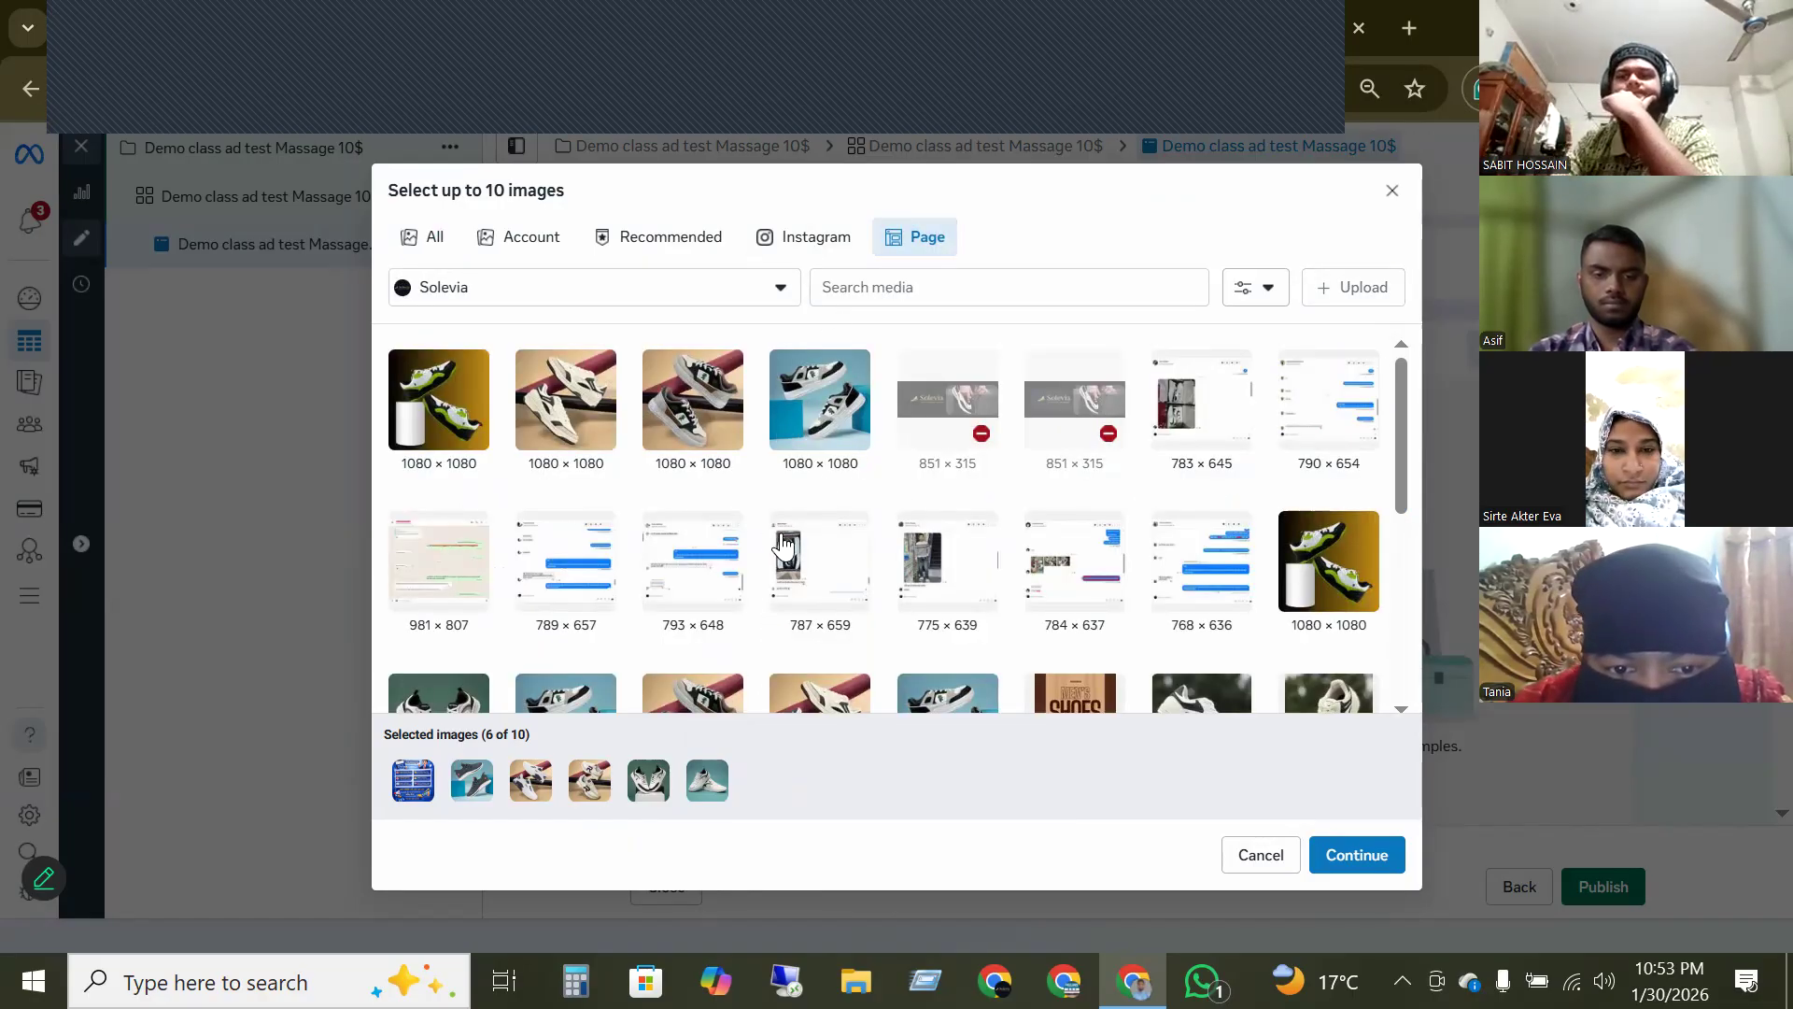
- Add four shoe images from the Solevia page, one 695 × 695 and three 1080 × 1080, and insert the selection as carousel cards
scroll(1009, 594, down, 3)
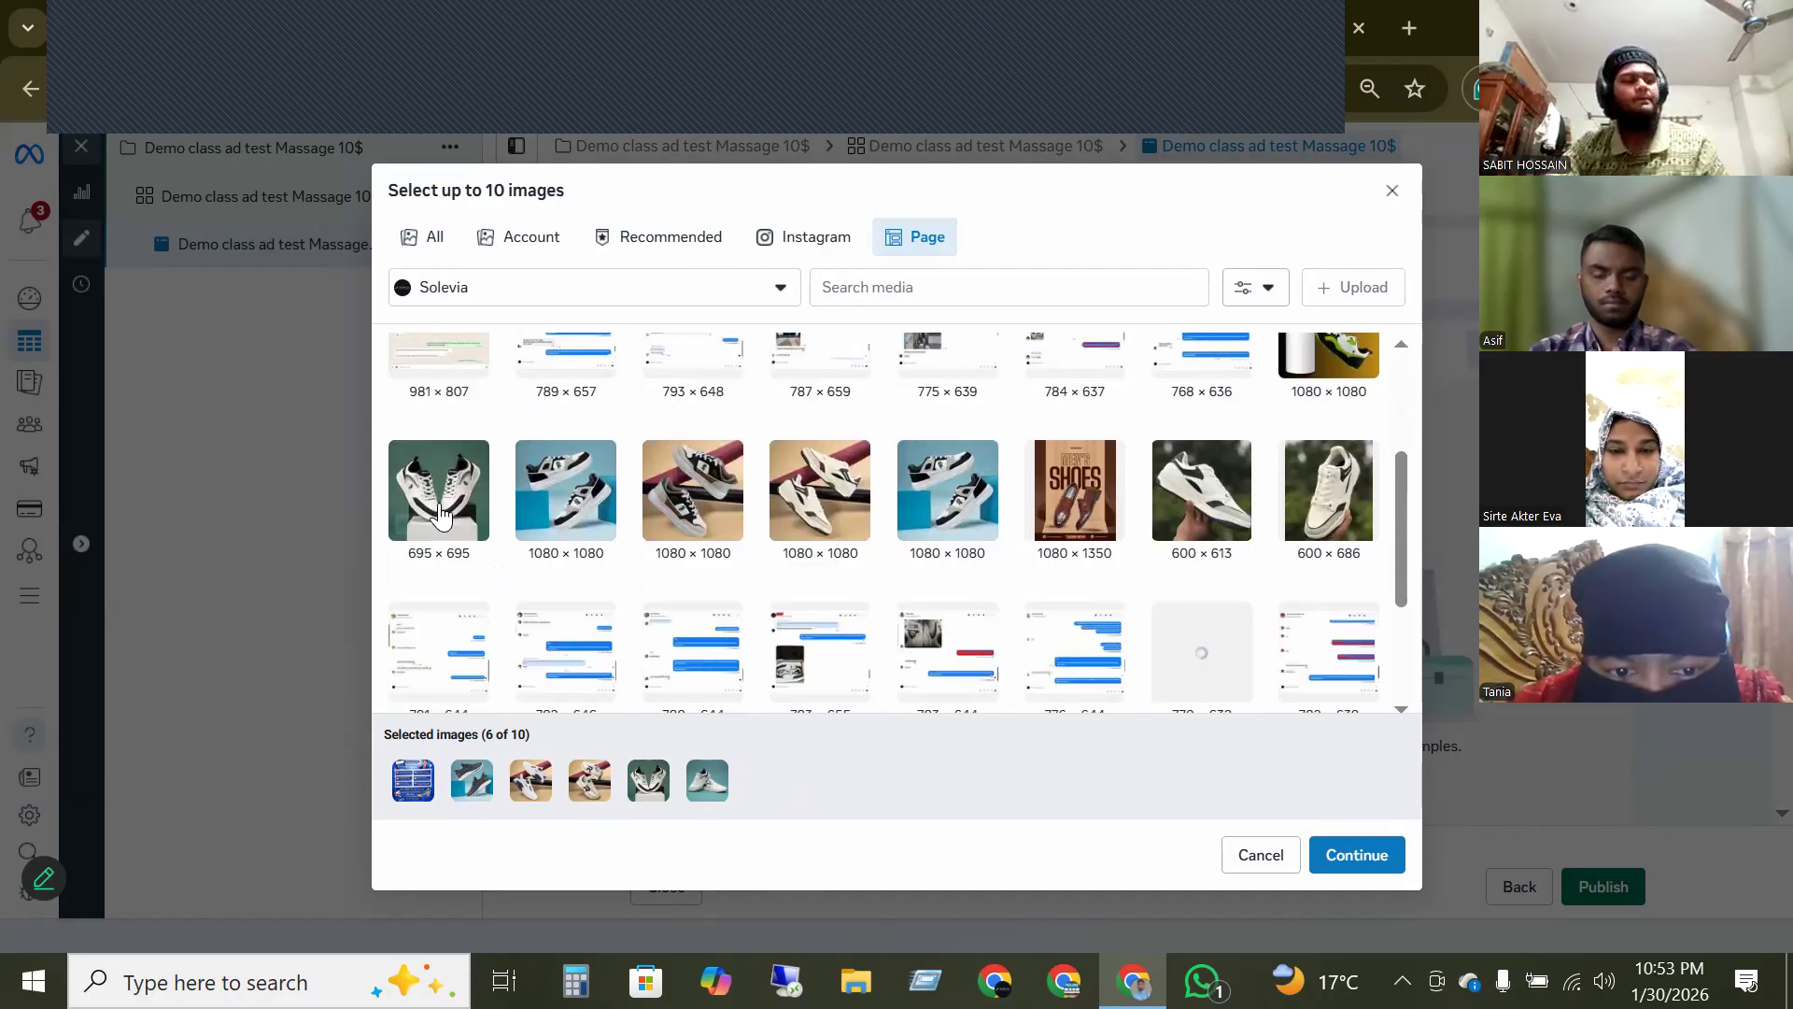
click(406, 523)
click(563, 498)
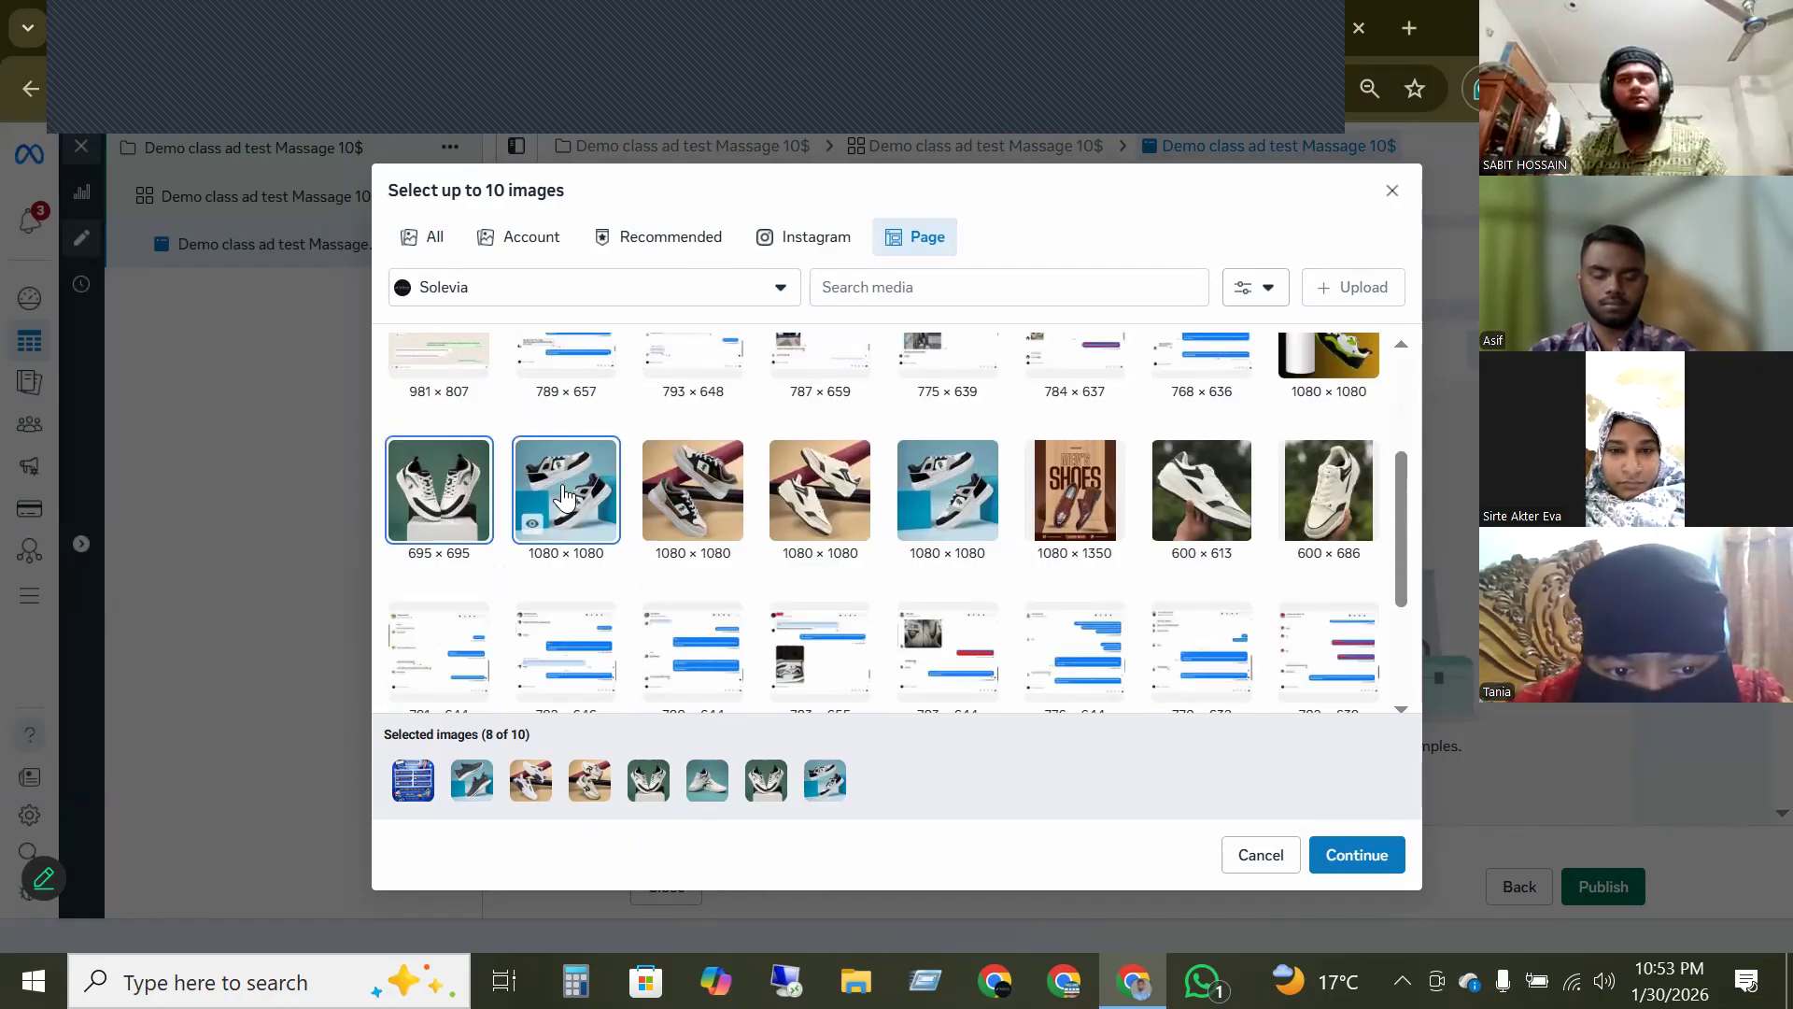
click(691, 507)
click(841, 505)
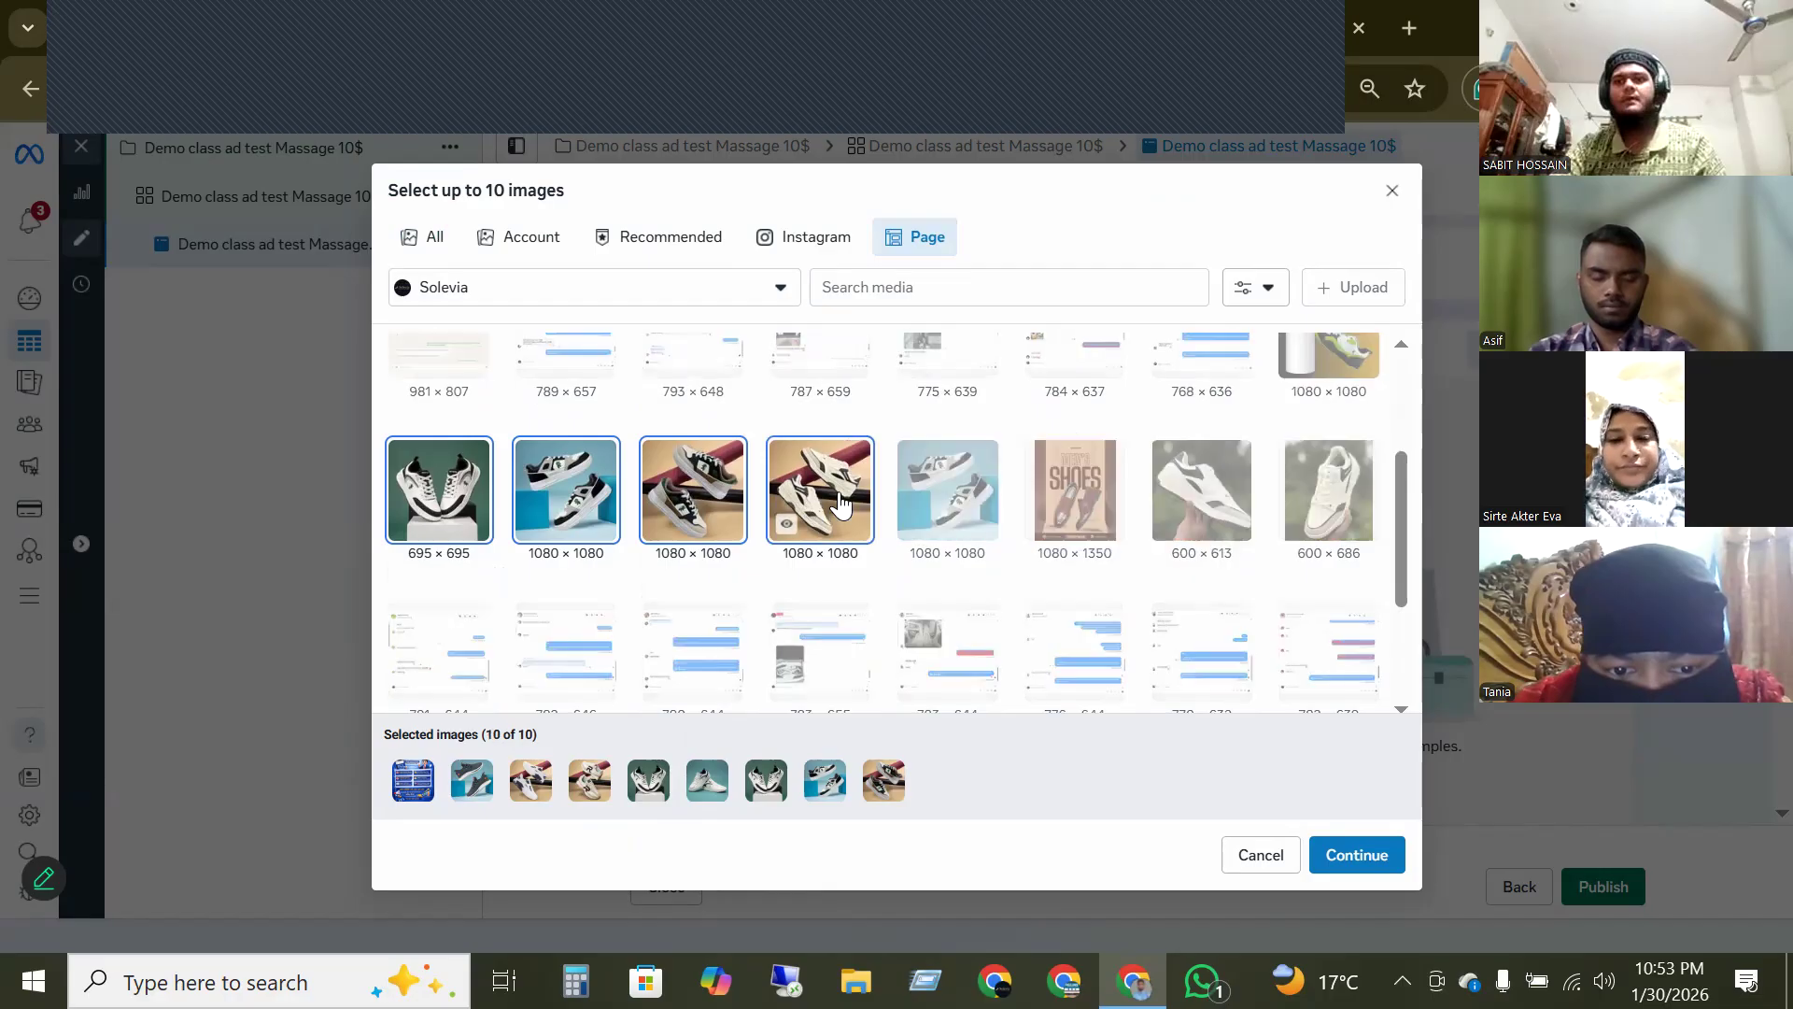
click(1361, 860)
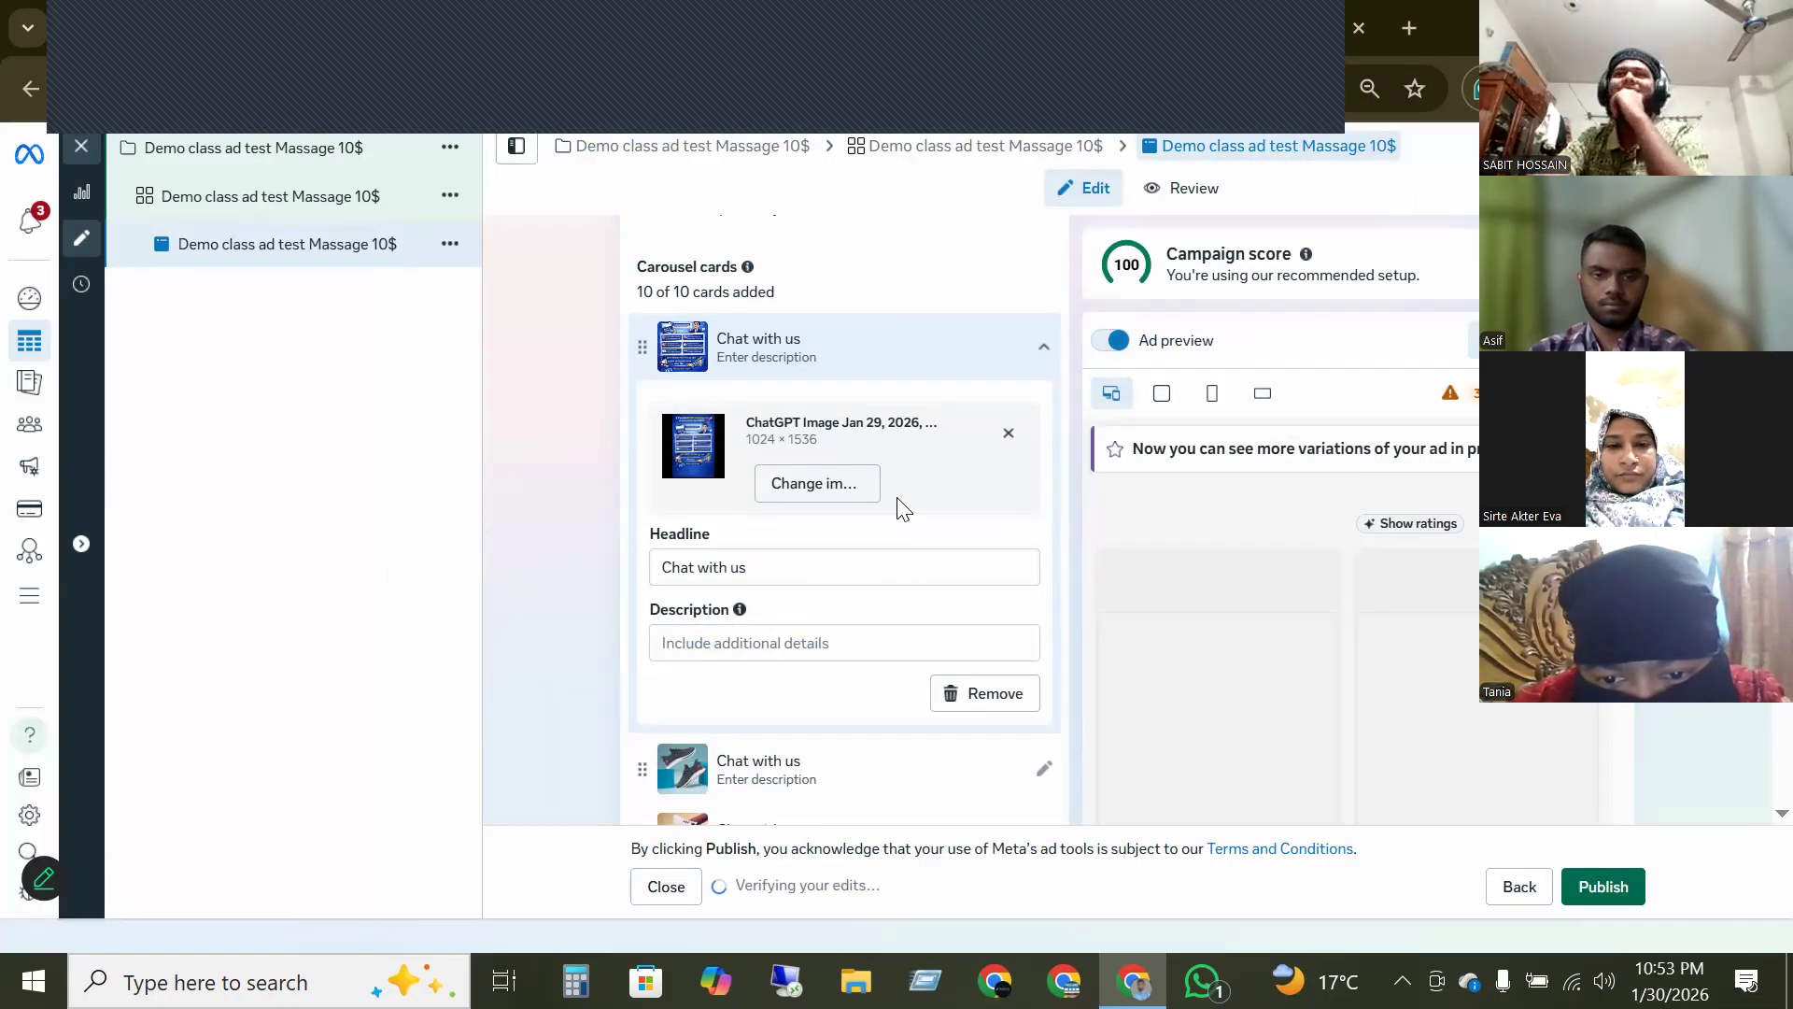
- Examine the added carousel cards and page through all of them in the ad preview
scroll(891, 487, down, 4)
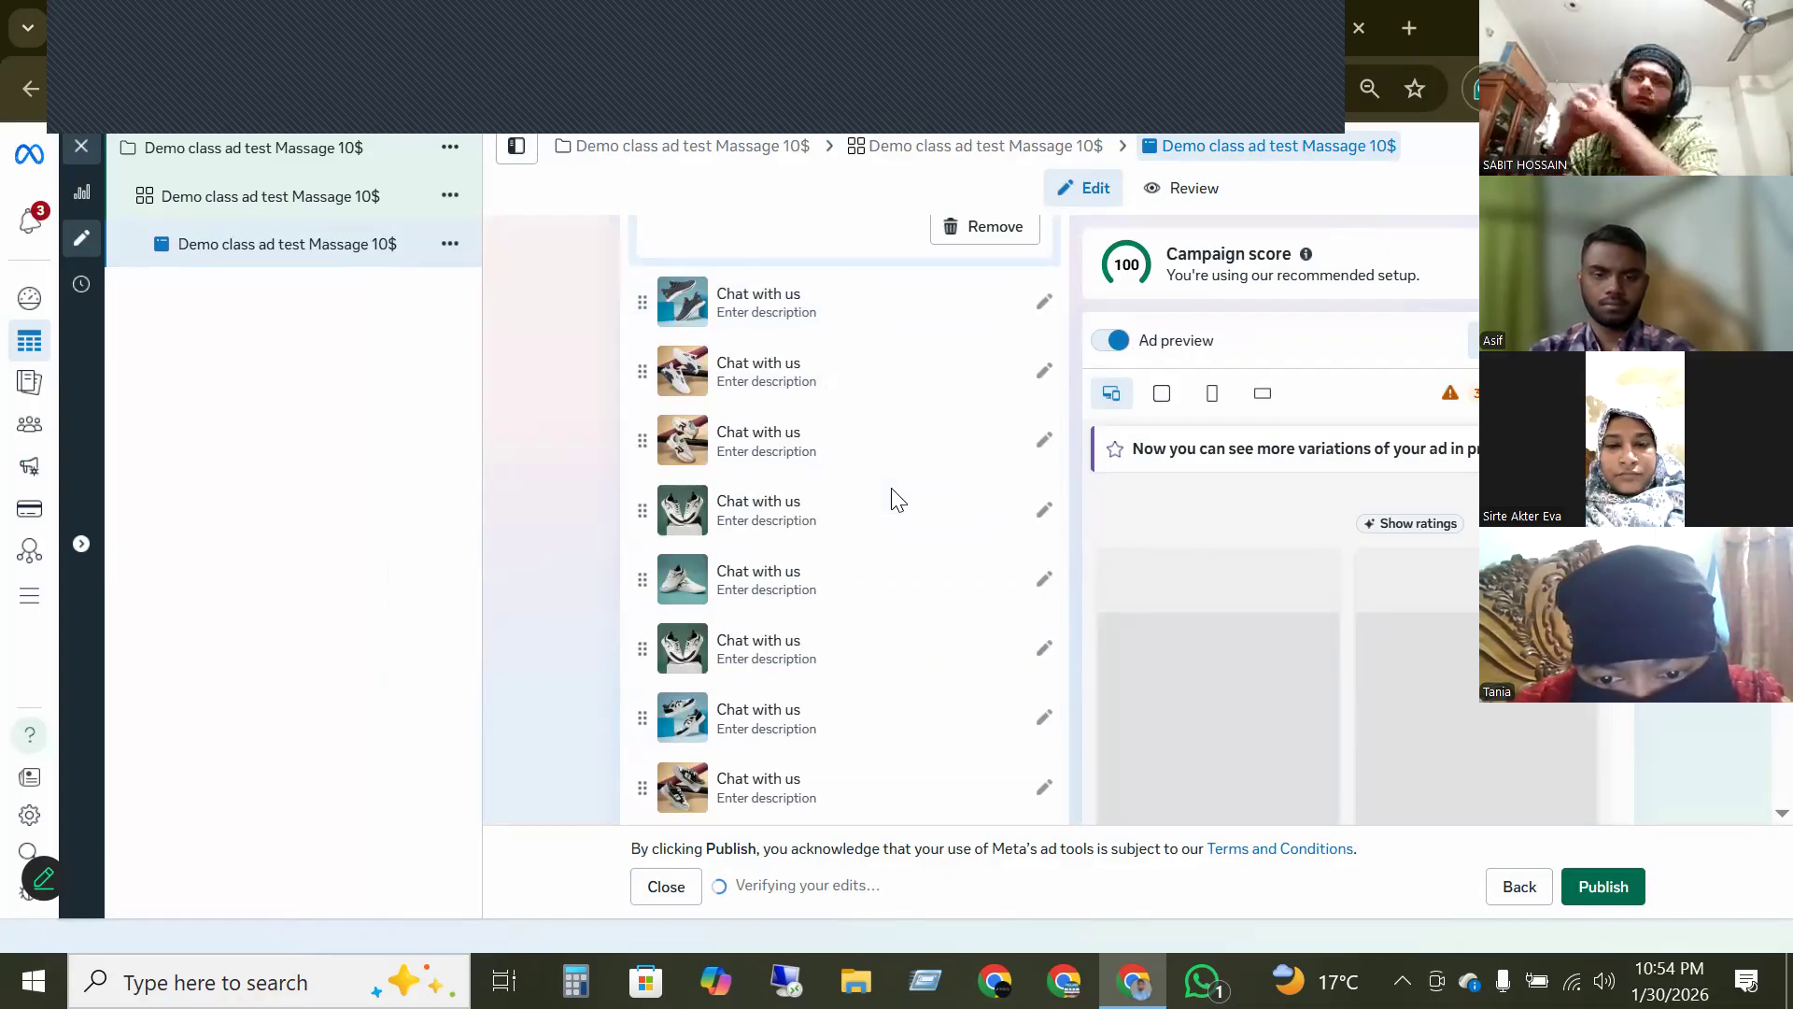
scroll(891, 487, up, 8)
scroll(1380, 470, down, 3)
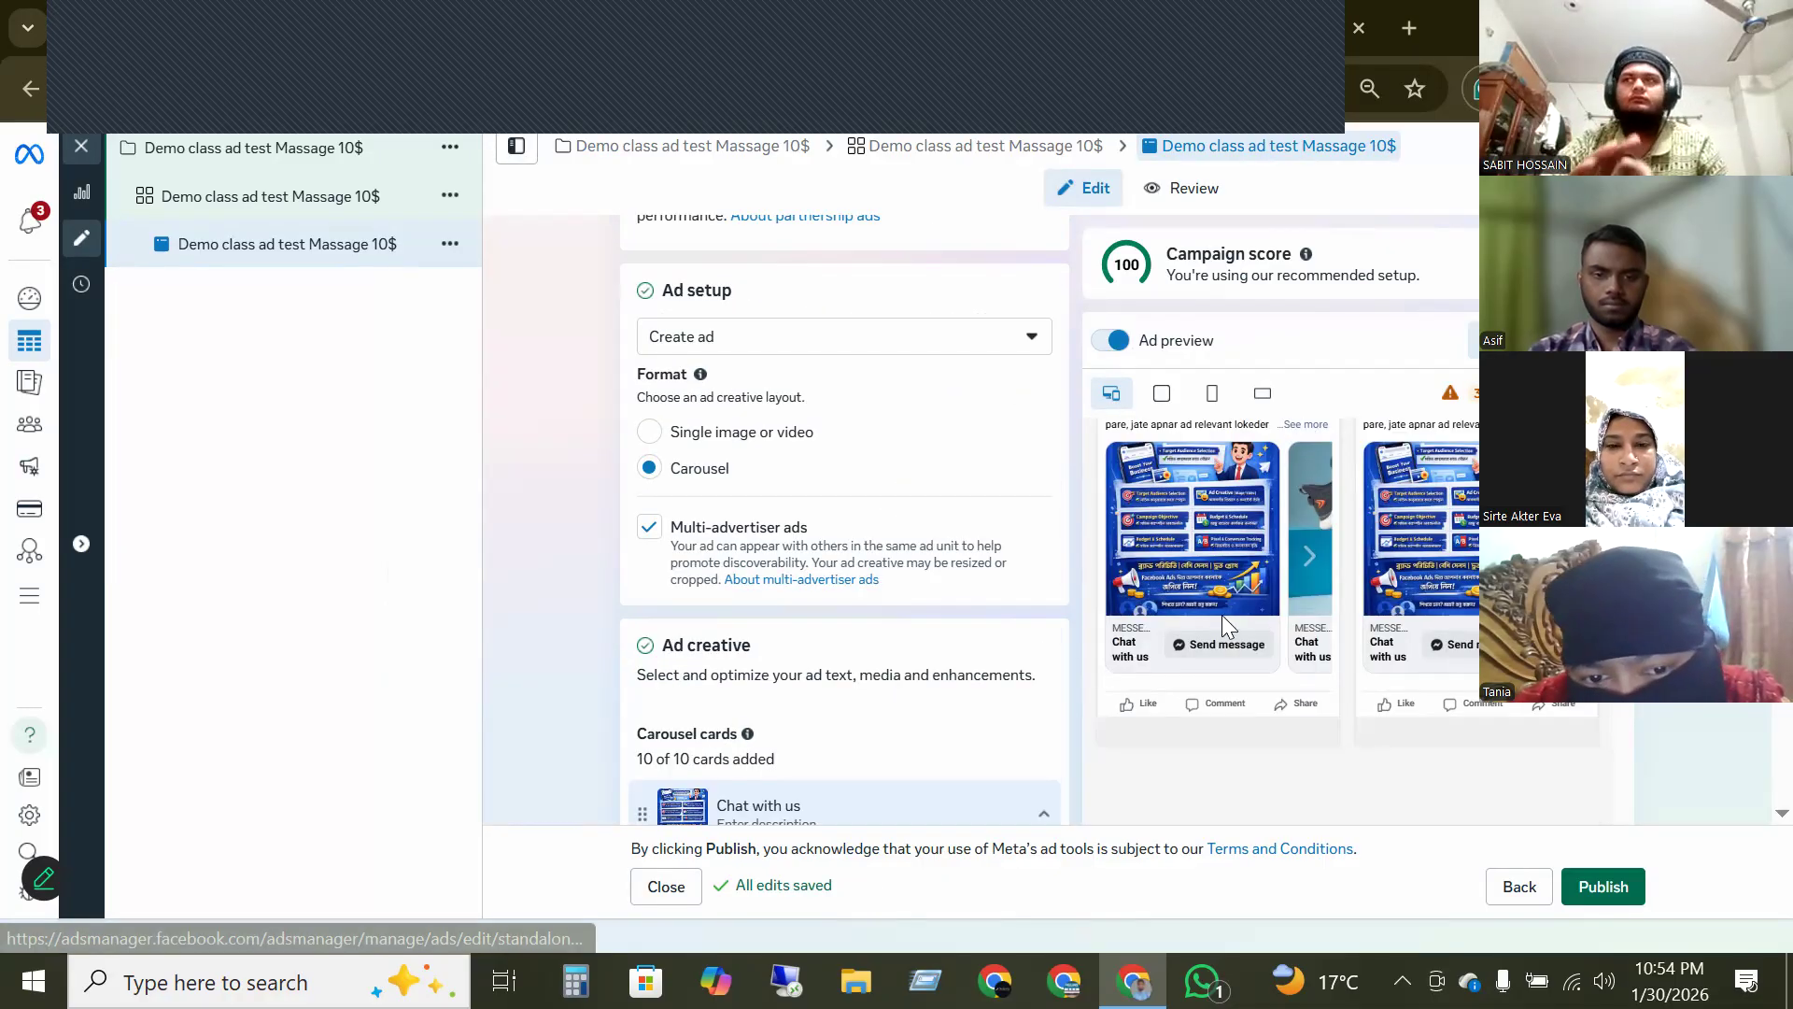
click(1308, 563)
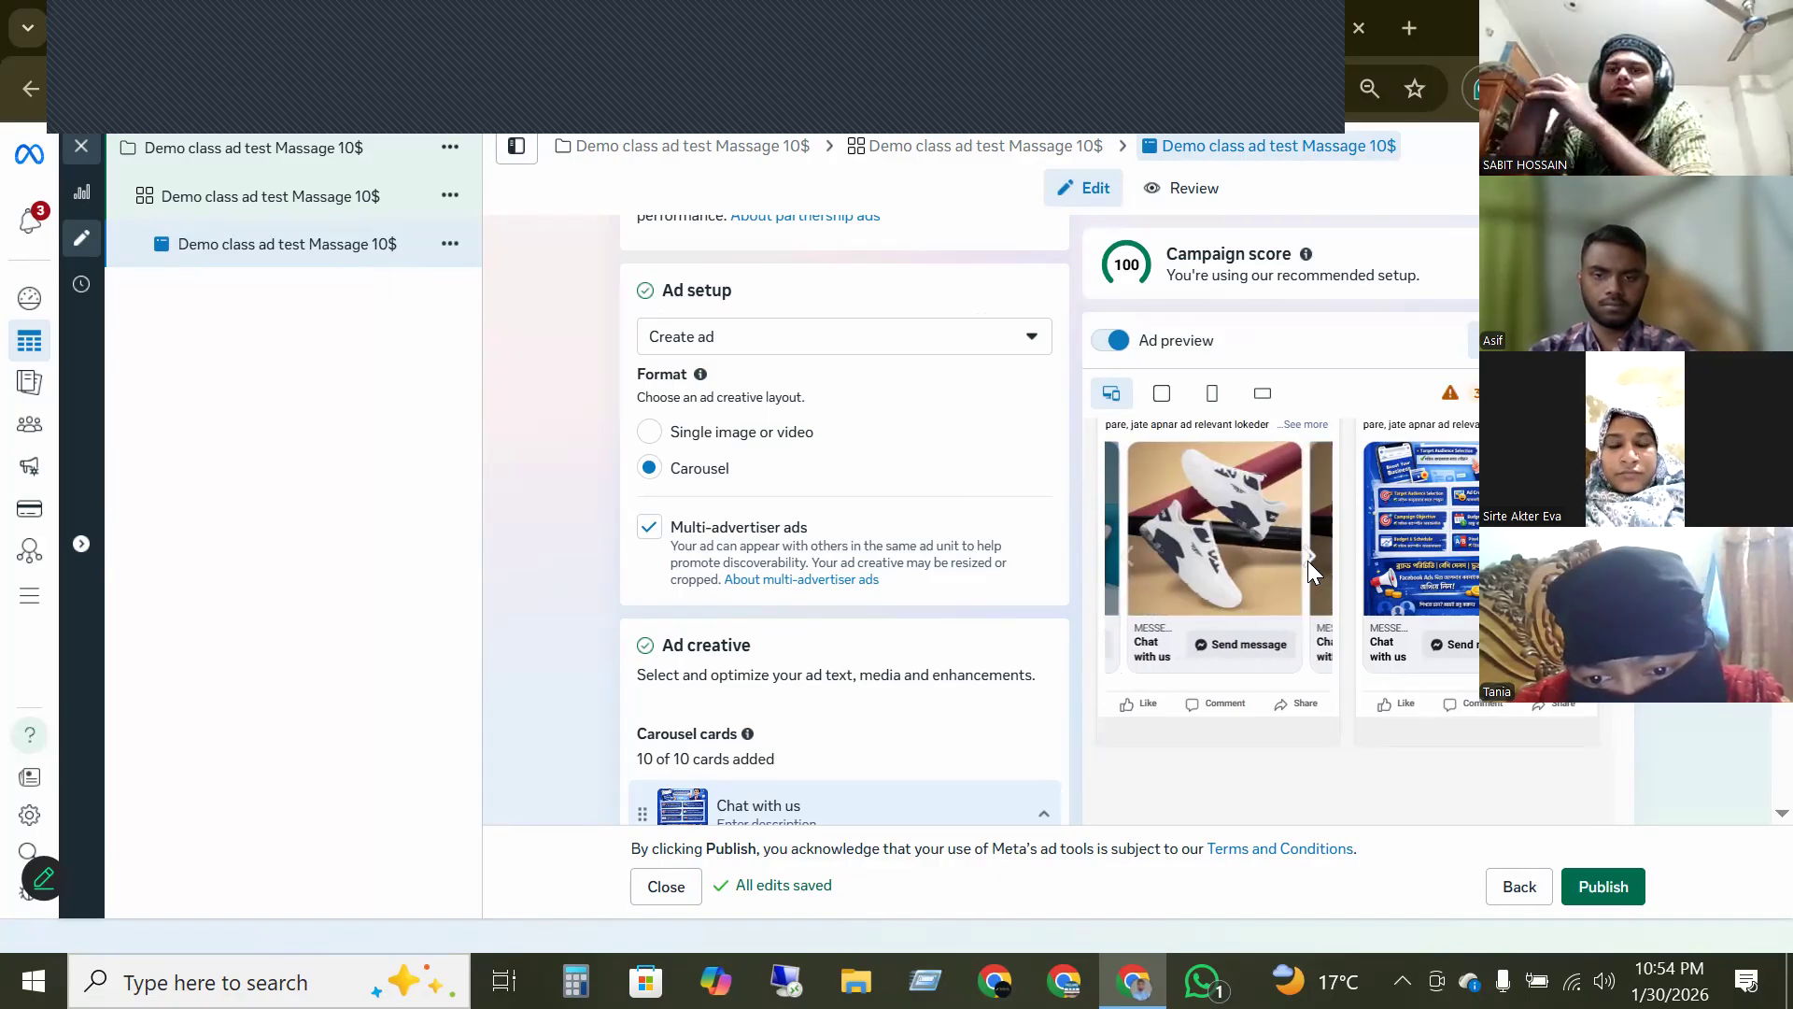
click(1308, 560)
click(1308, 560)
click(1307, 560)
click(1308, 560)
click(1308, 561)
click(1308, 560)
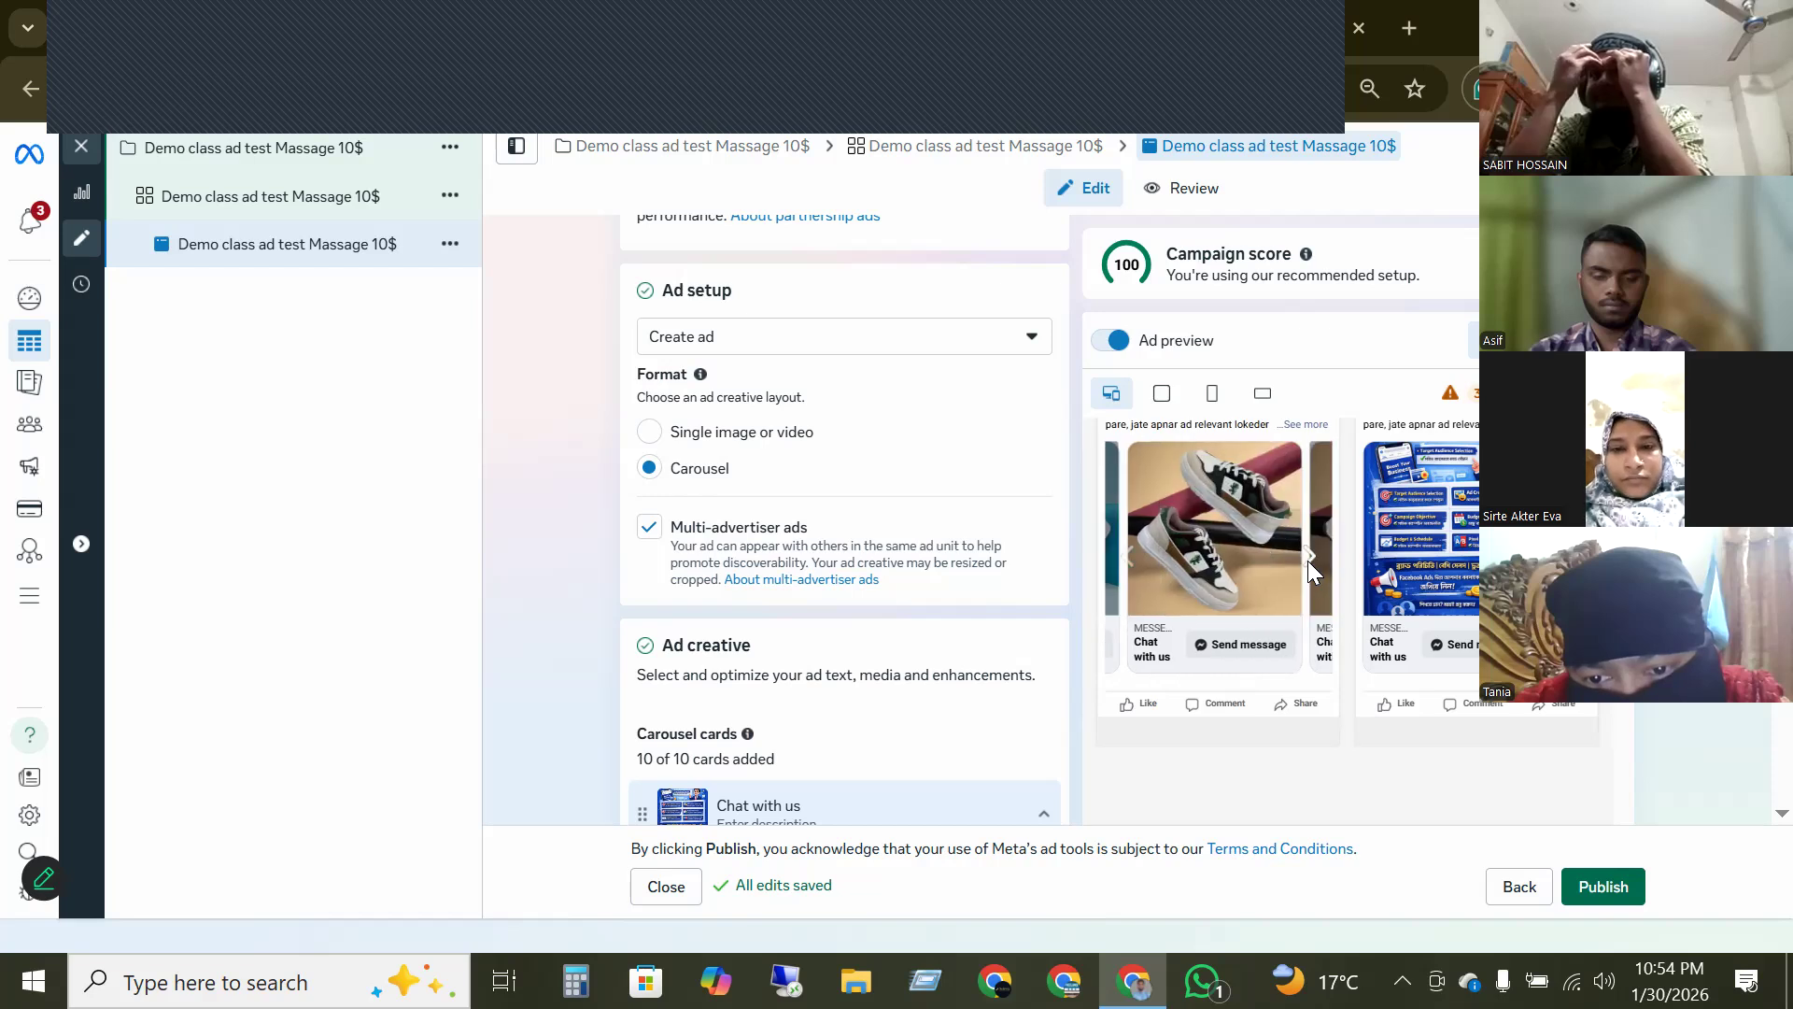
click(1308, 560)
scroll(1357, 629, down, 3)
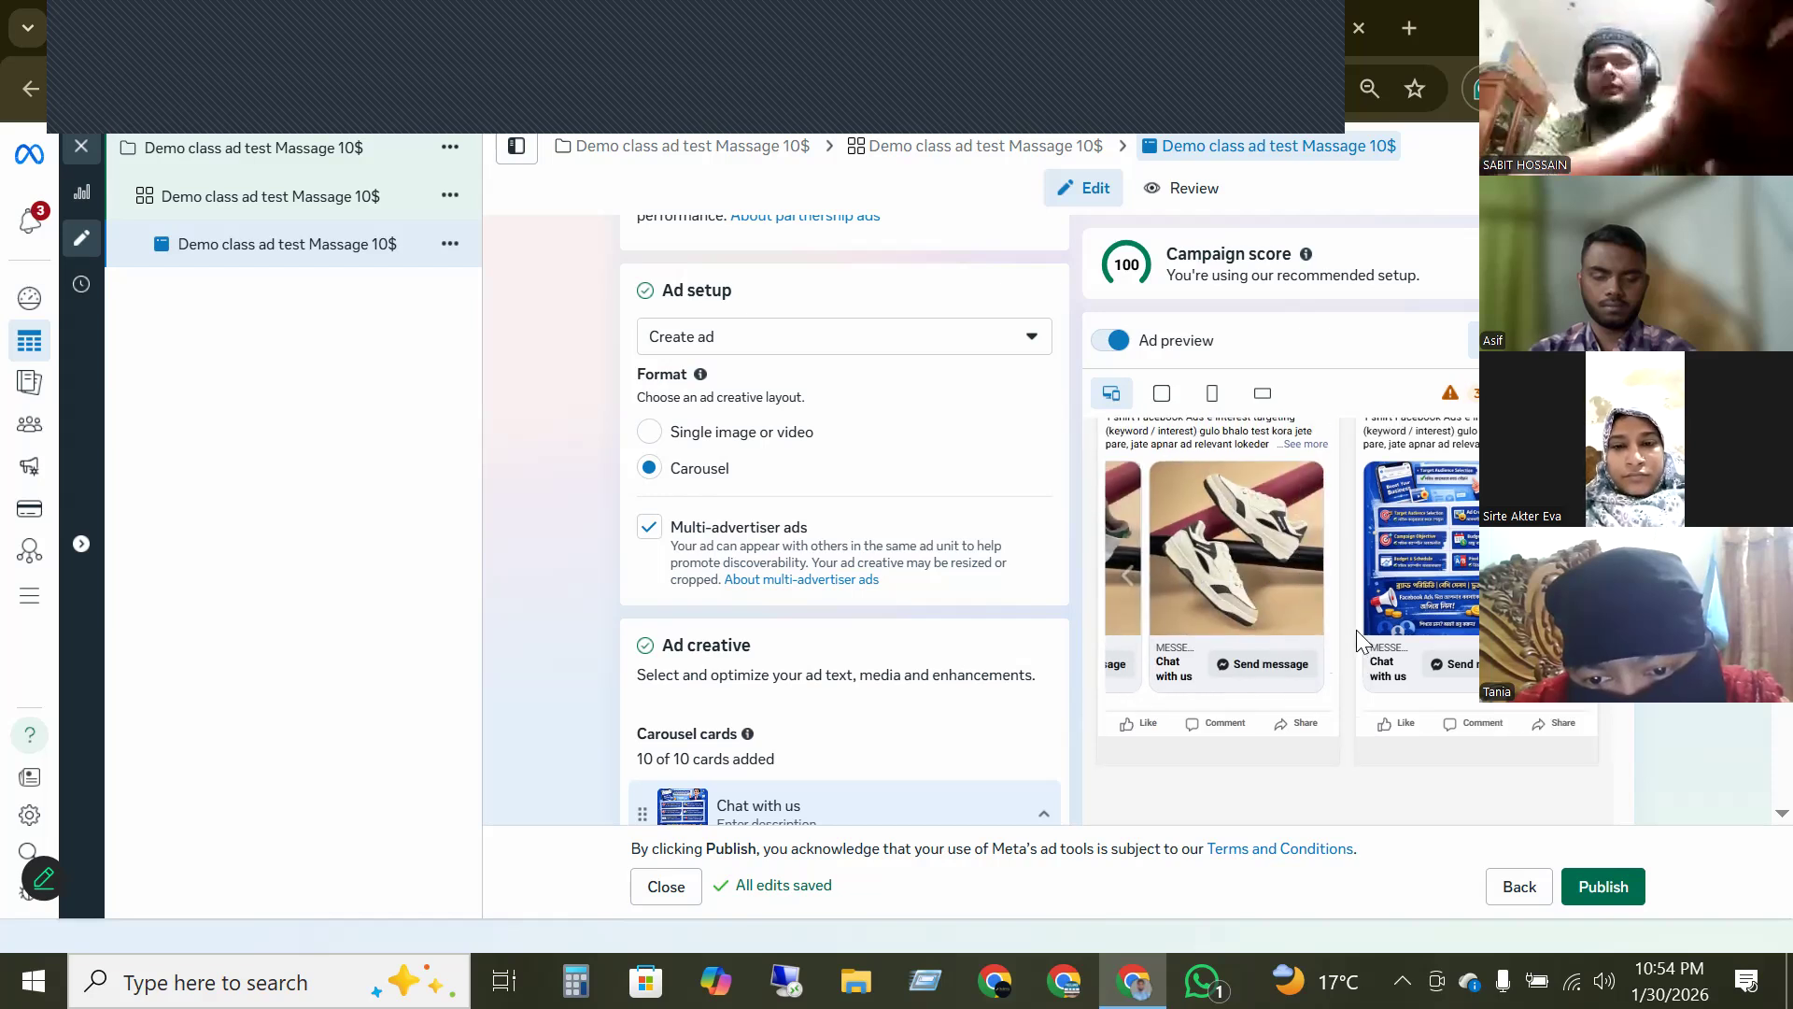
scroll(1378, 631, up, 3)
scroll(1376, 626, down, 2)
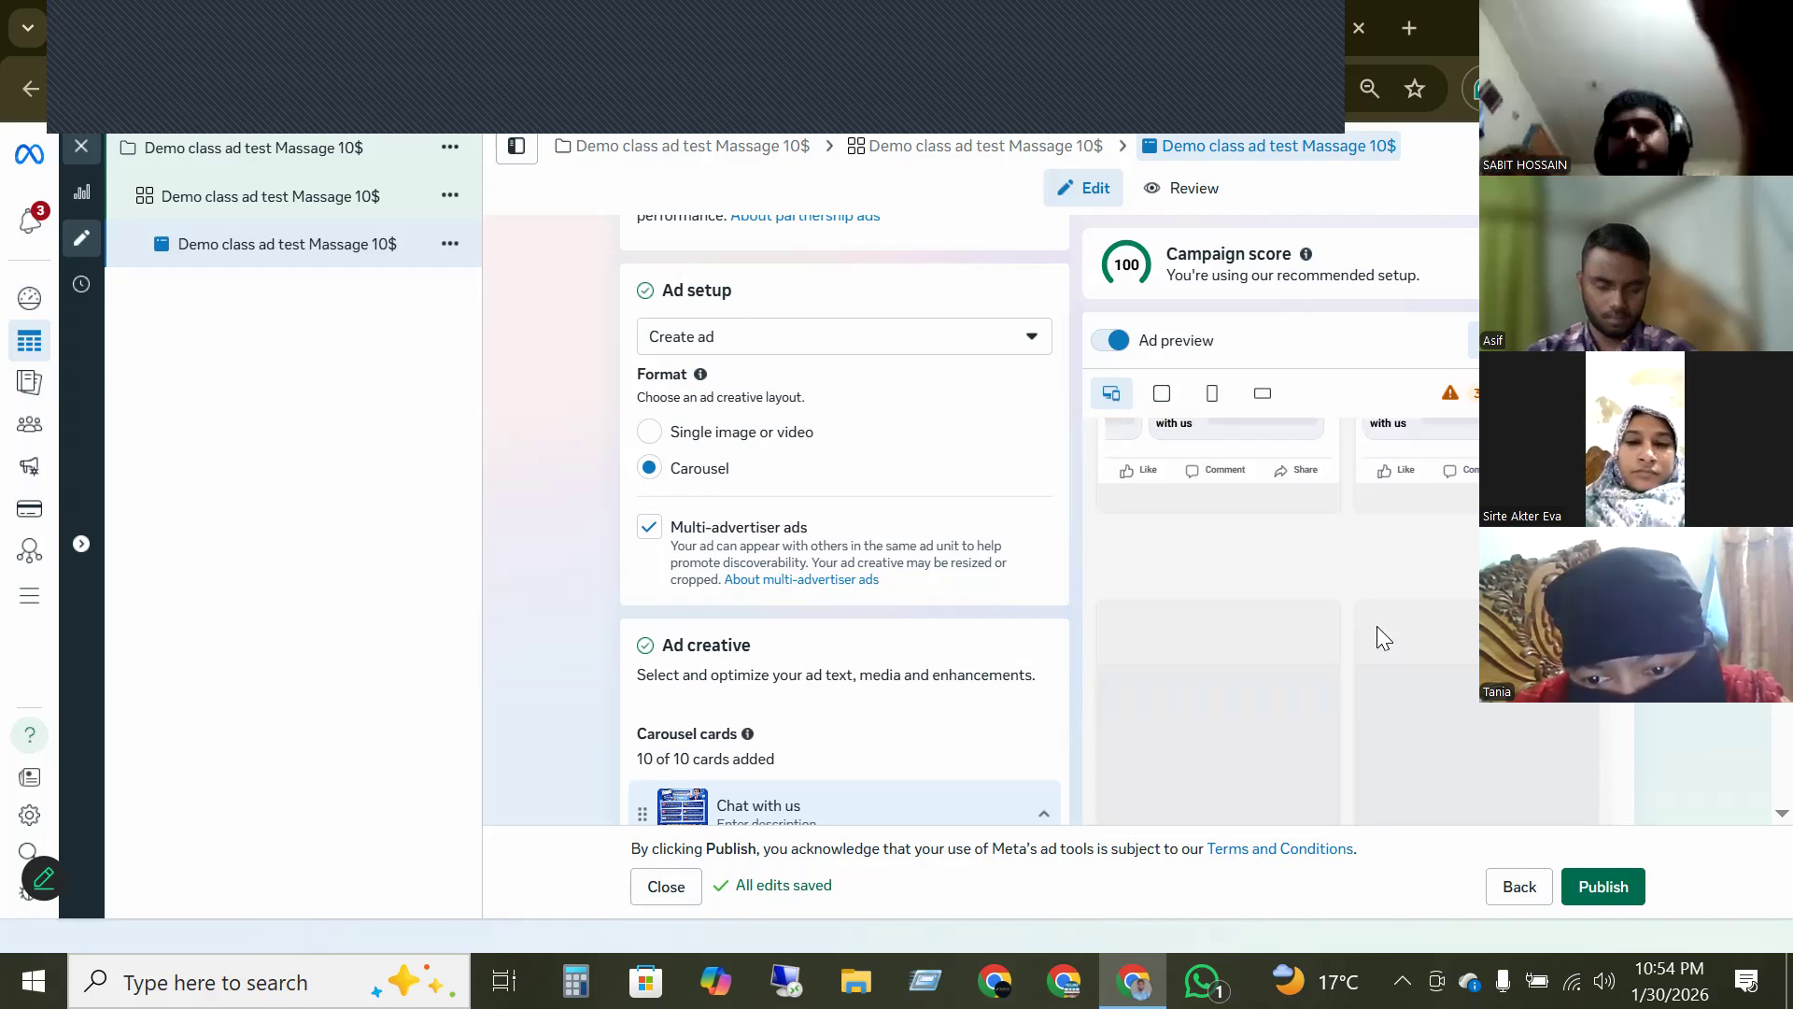
scroll(1377, 626, up, 3)
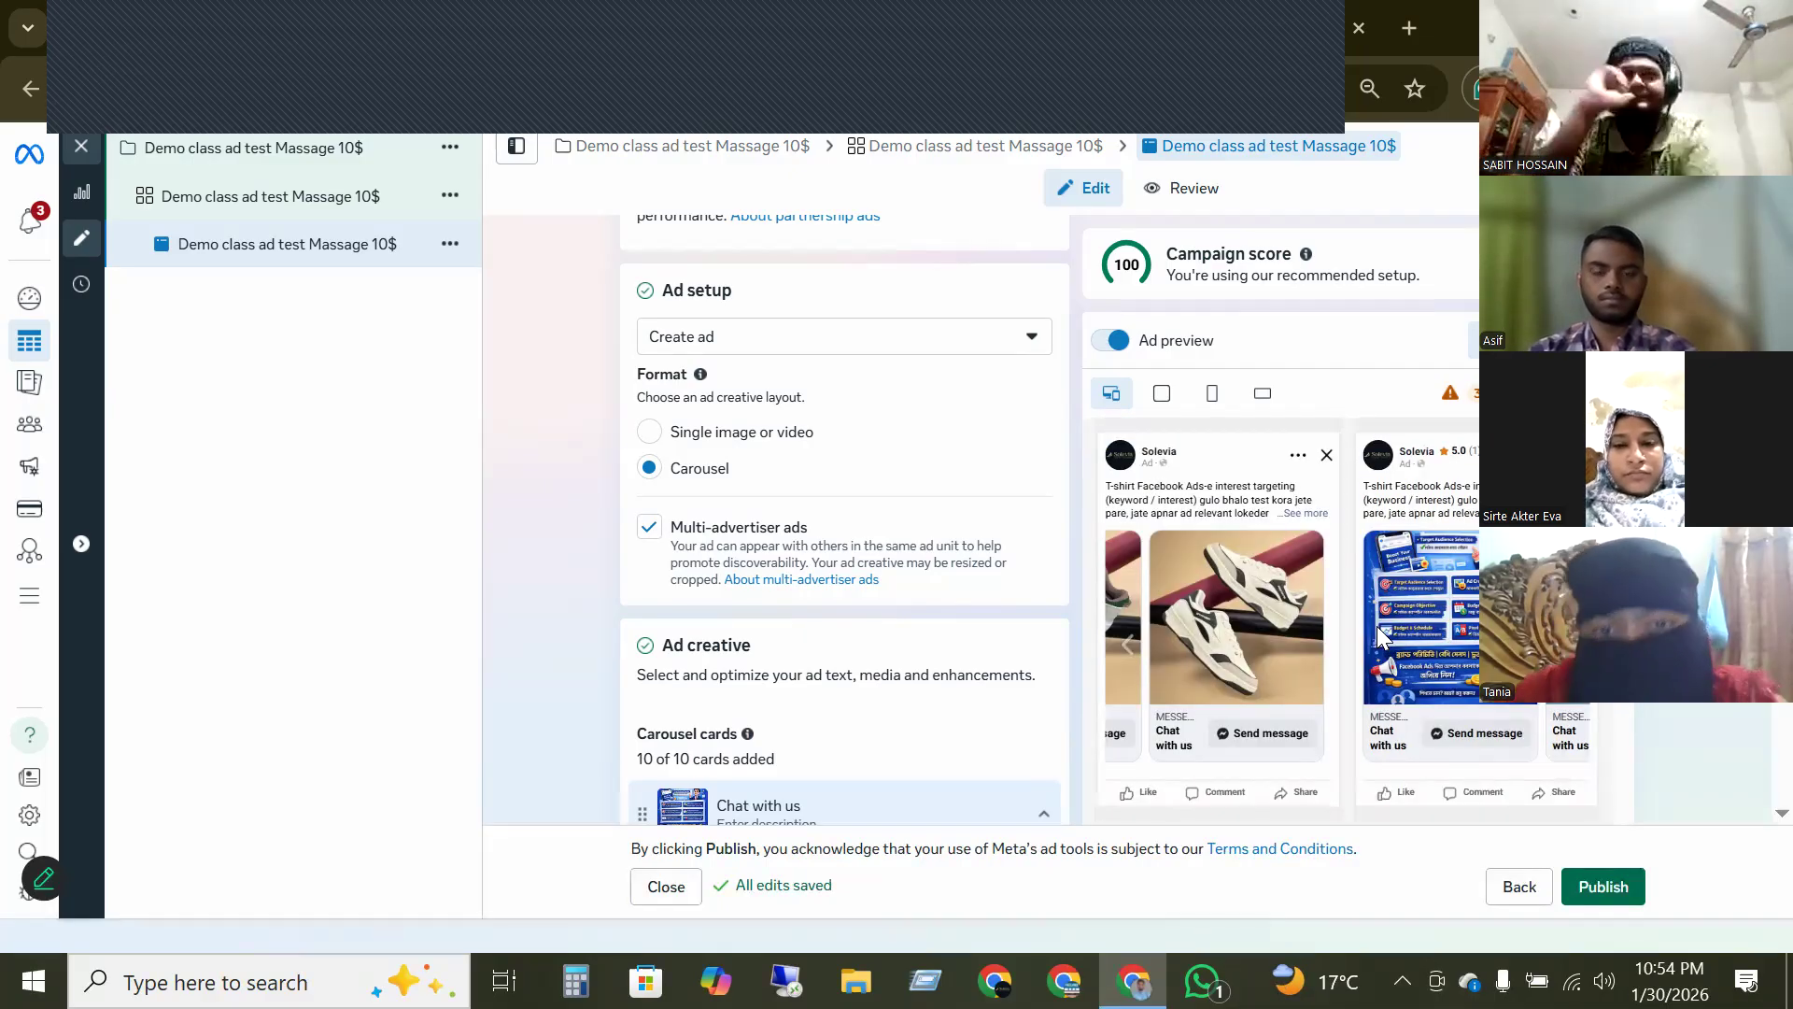
scroll(1376, 627, down, 7)
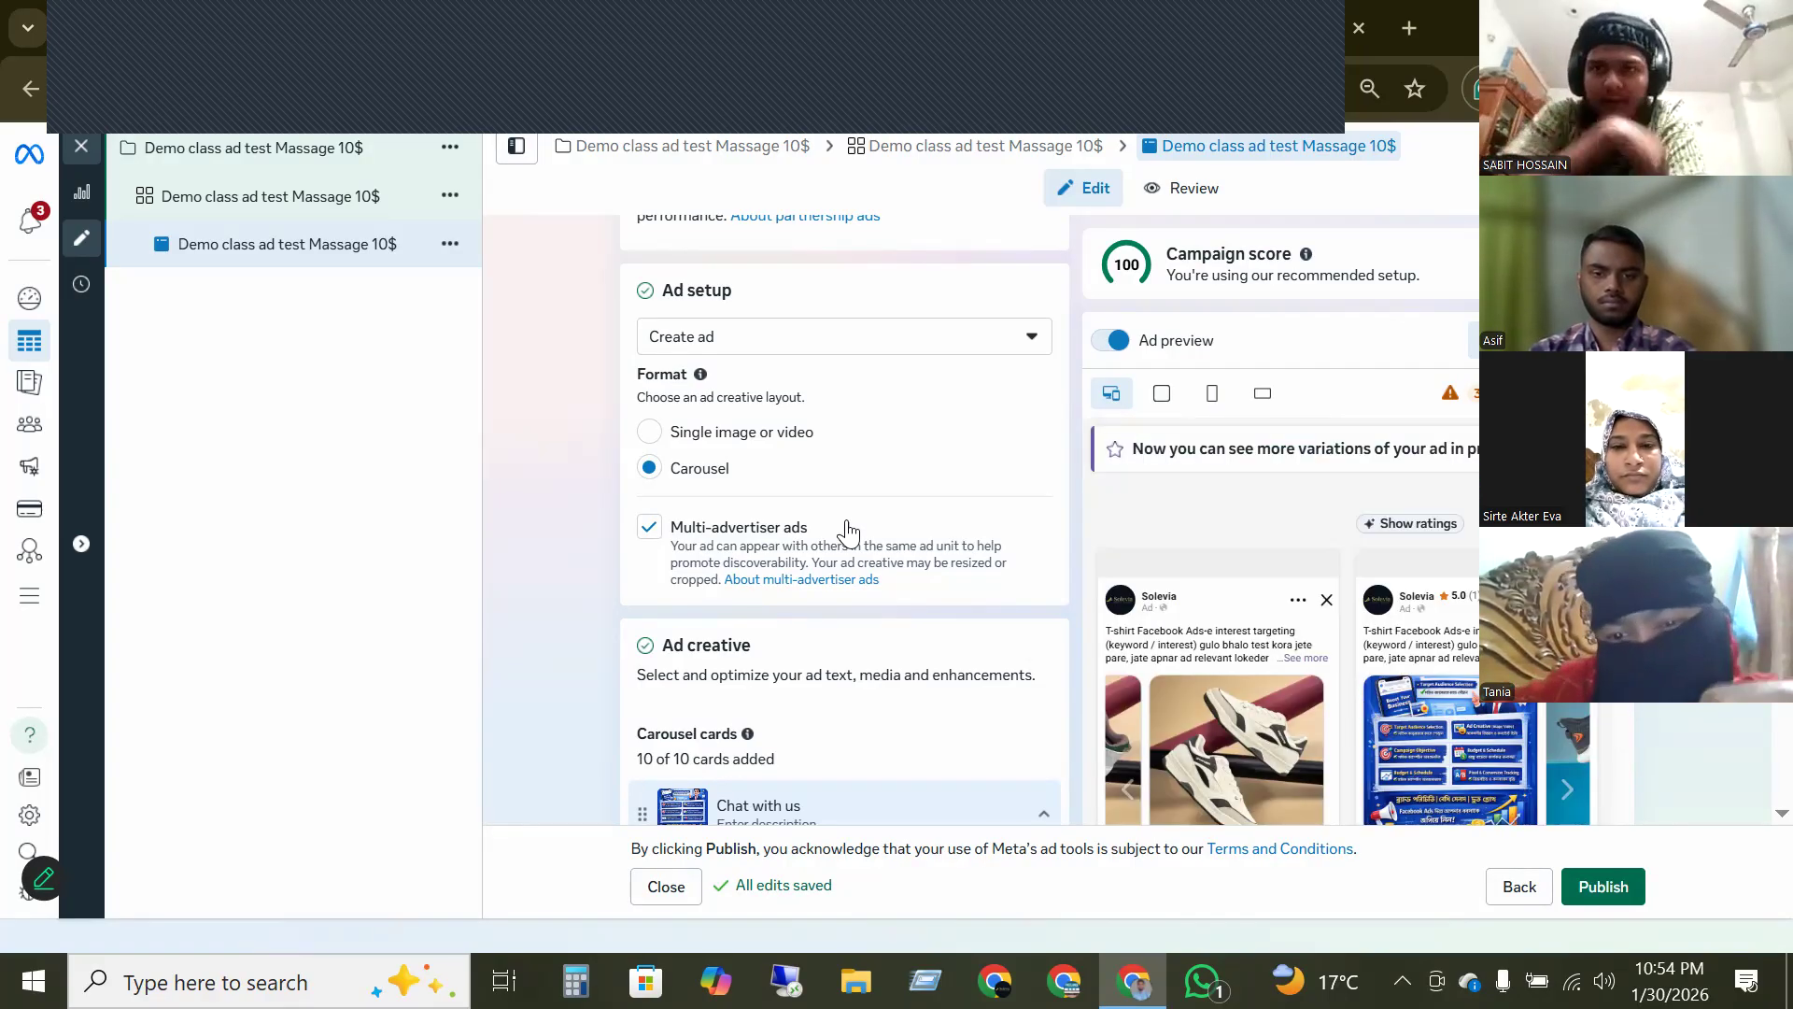
- Set the headline of the first carousel card, the blue ChatGPT image, to "Order Now" and check it in the preview
scroll(850, 556, down, 5)
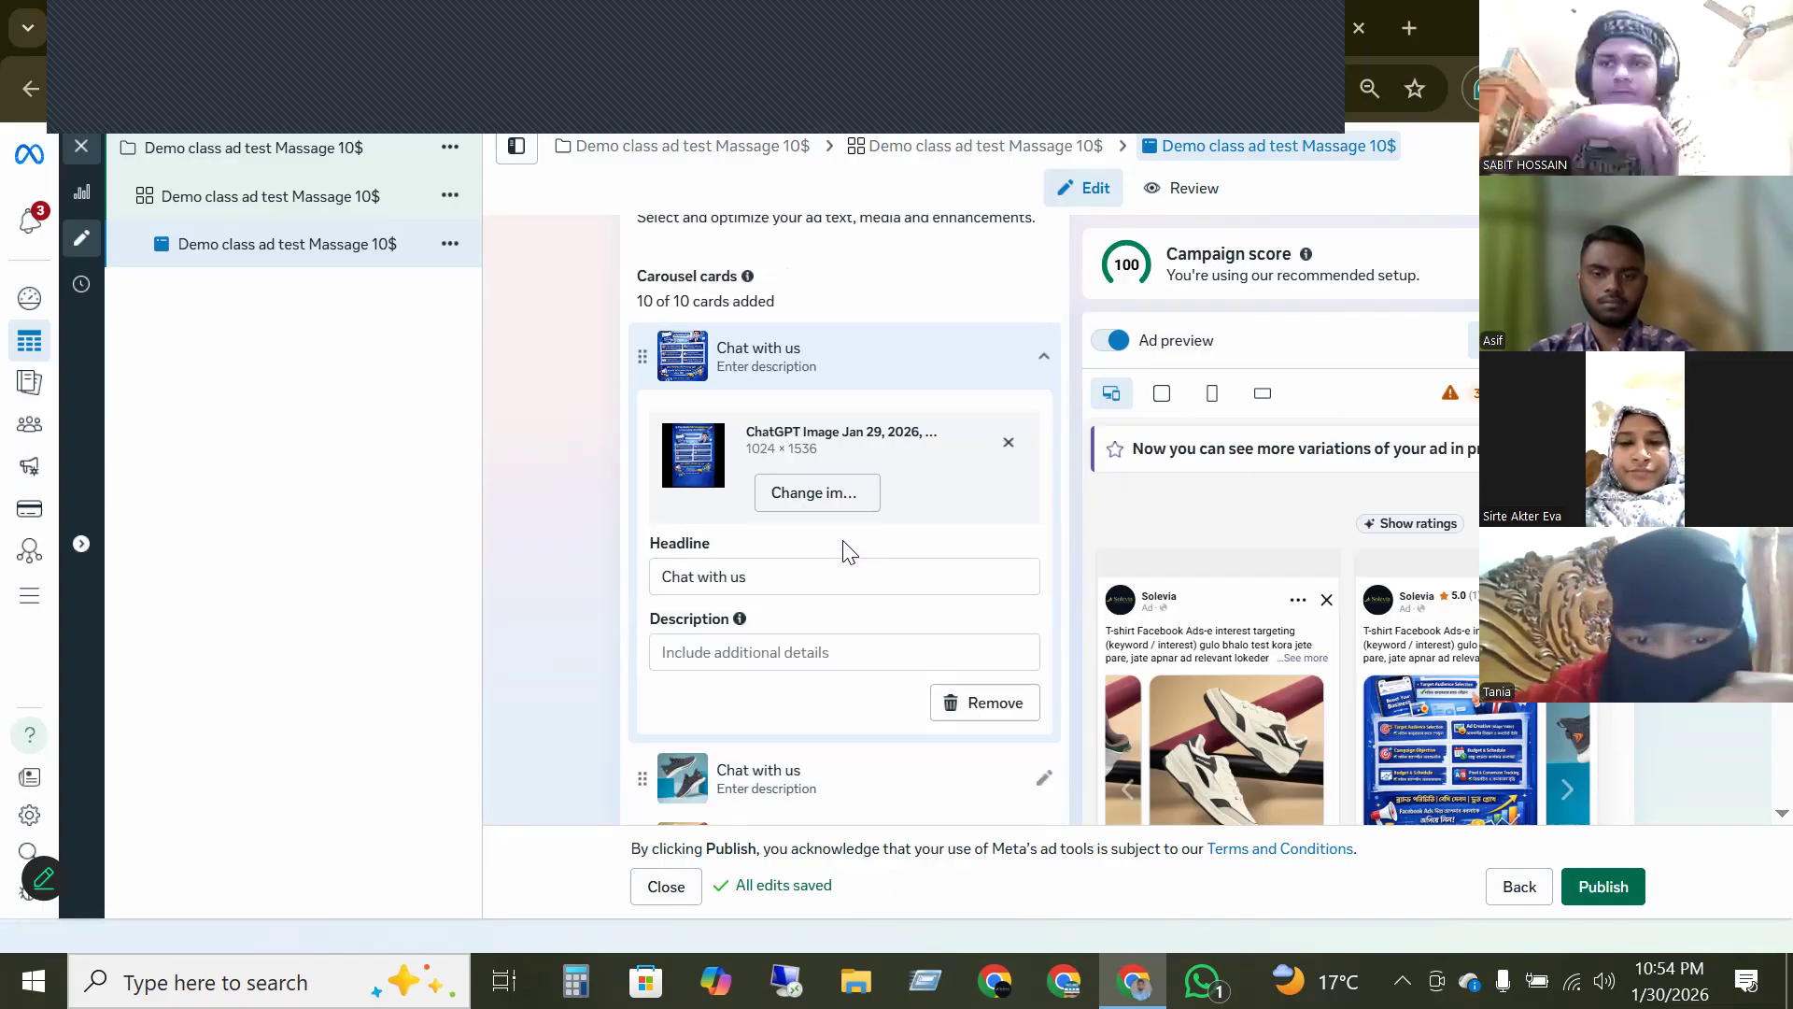
scroll(843, 549, down, 2)
scroll(775, 560, up, 2)
click(719, 564)
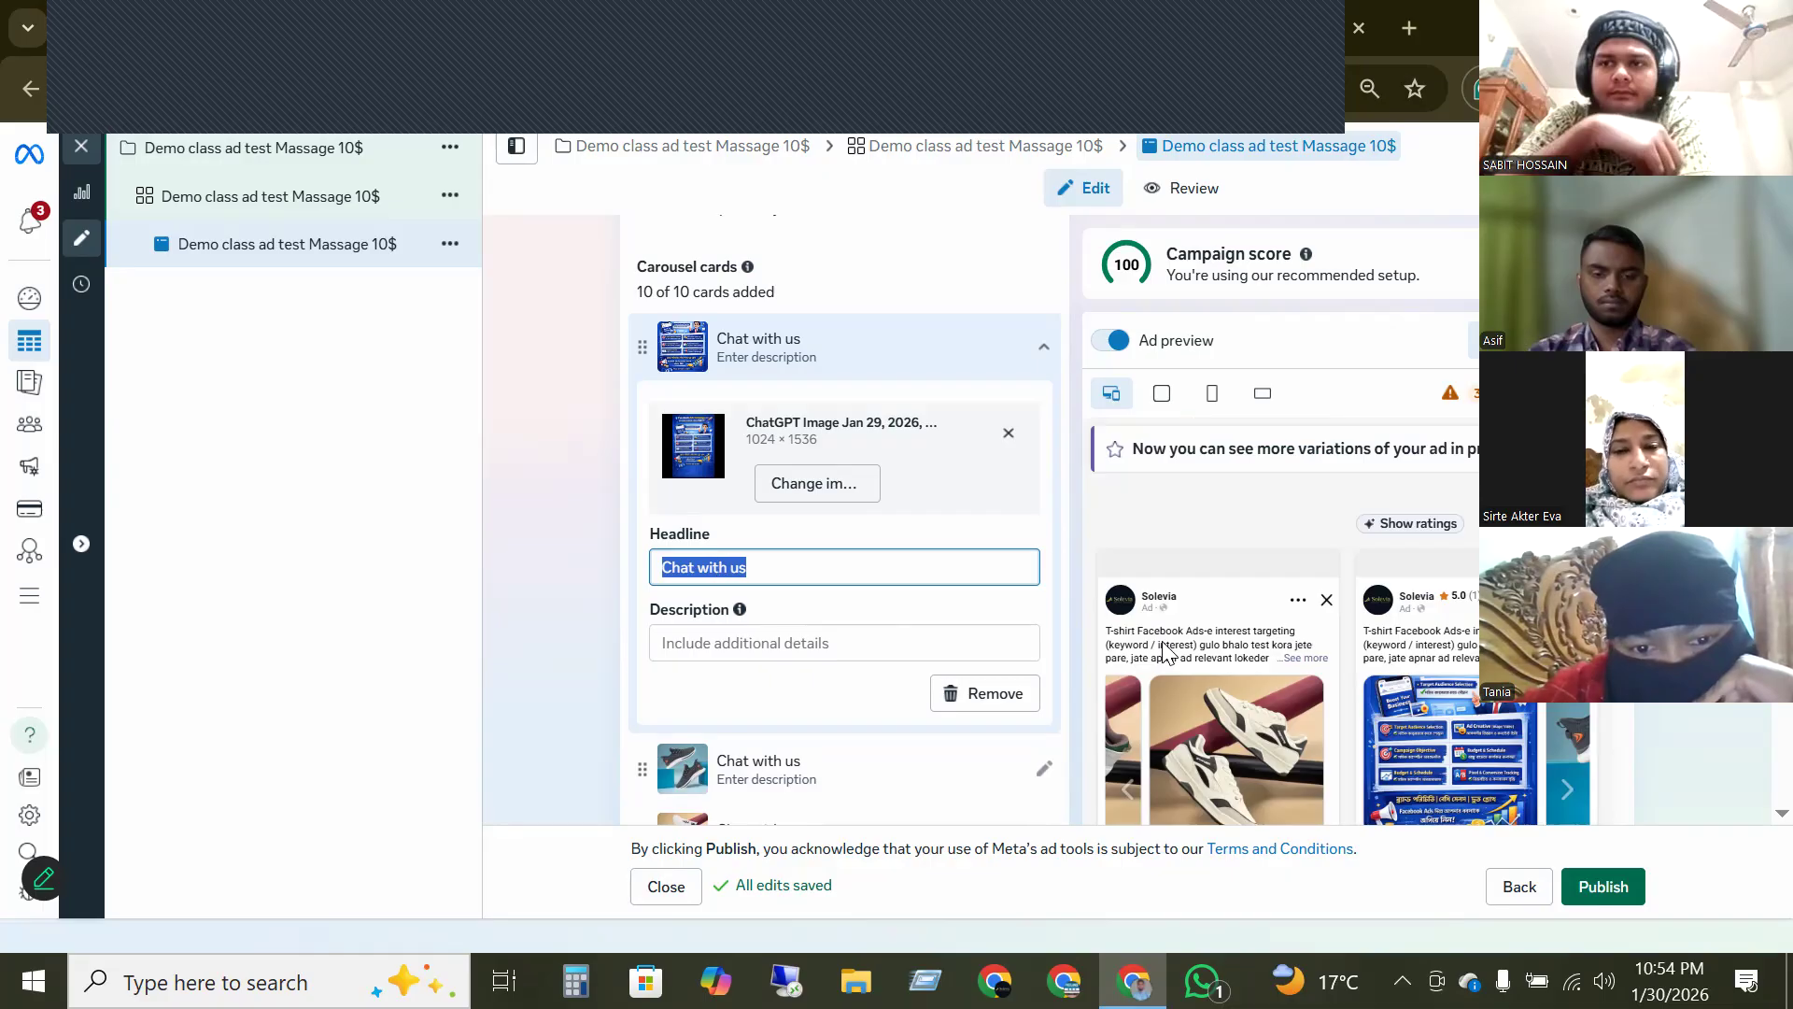
scroll(1245, 668, down, 2)
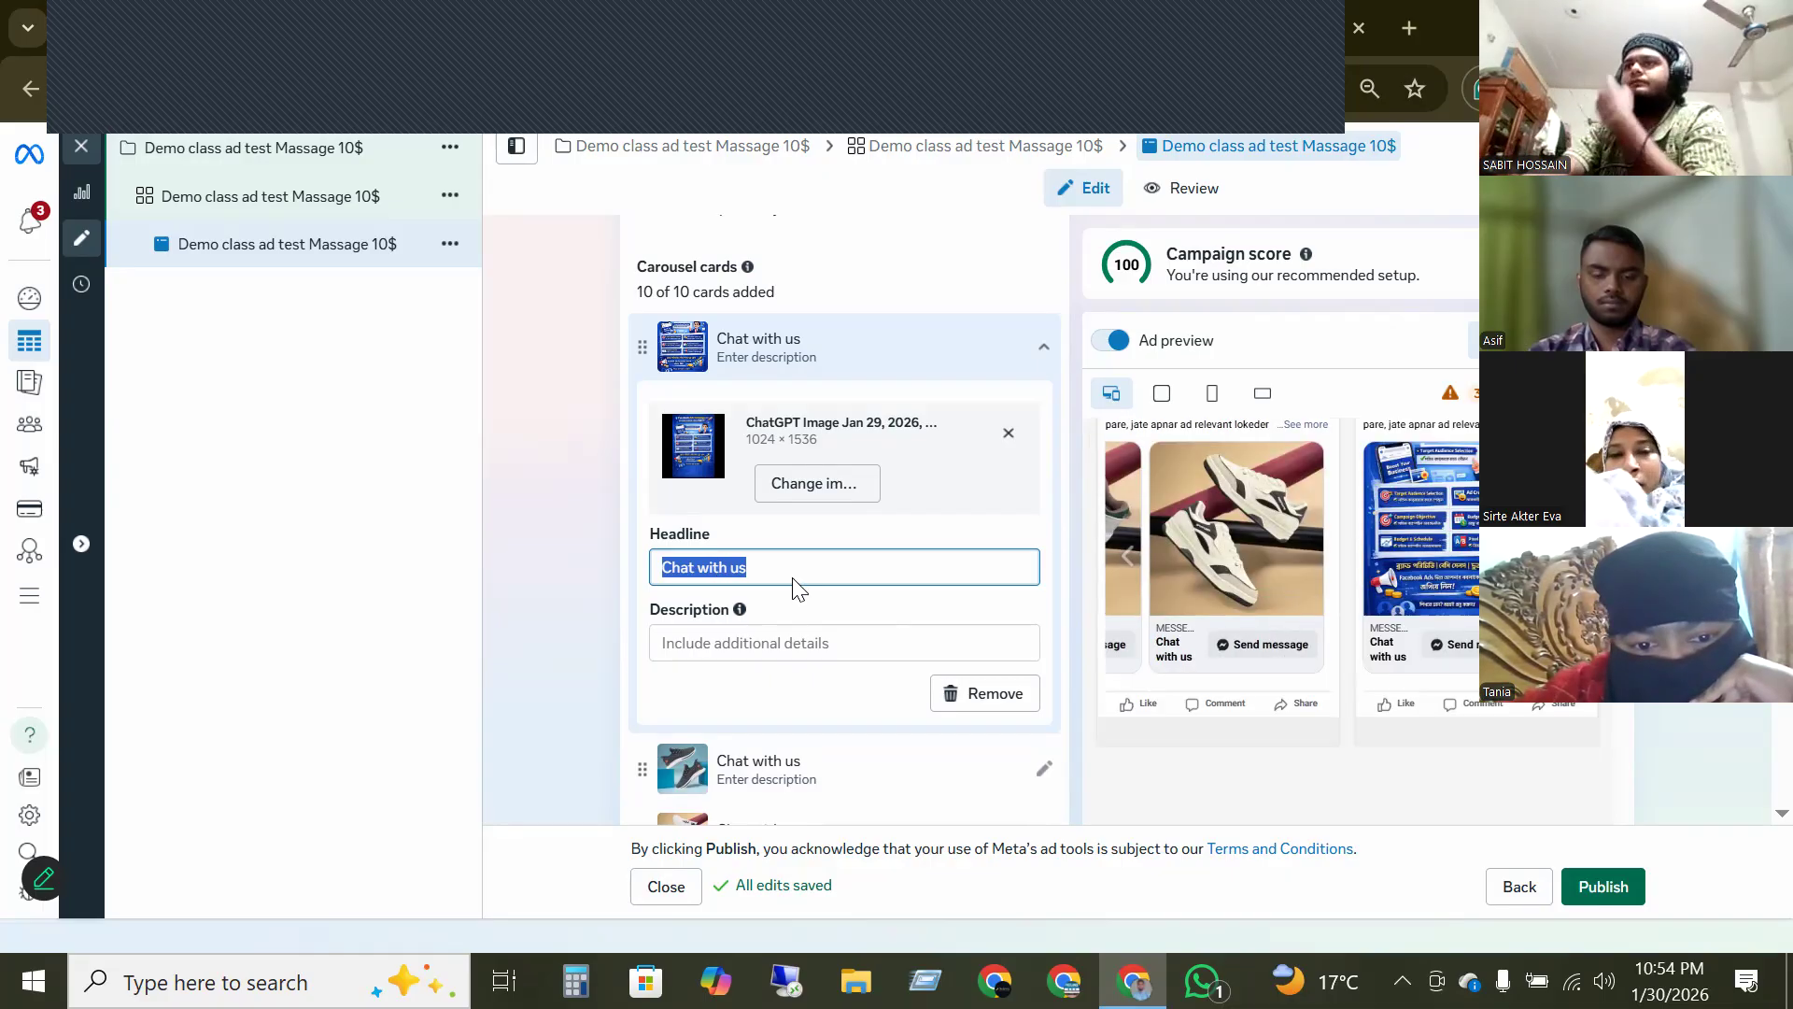
text(Order Now)
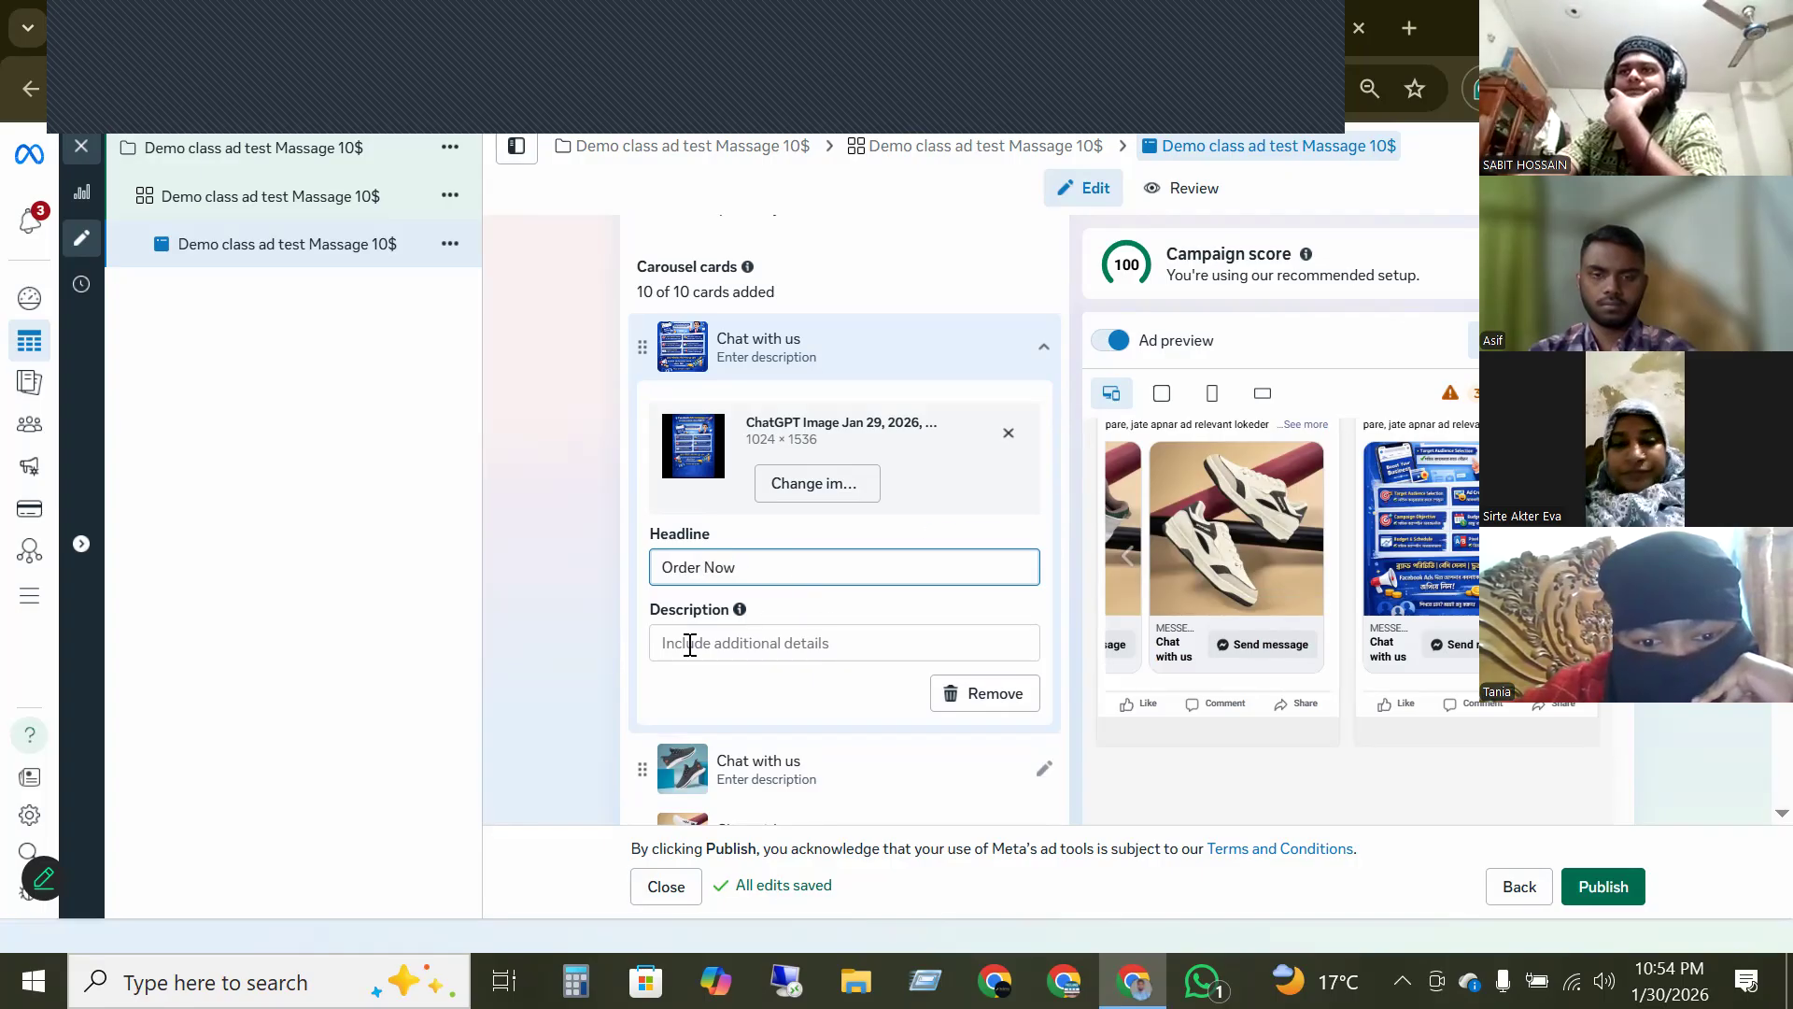
click(596, 607)
click(1129, 555)
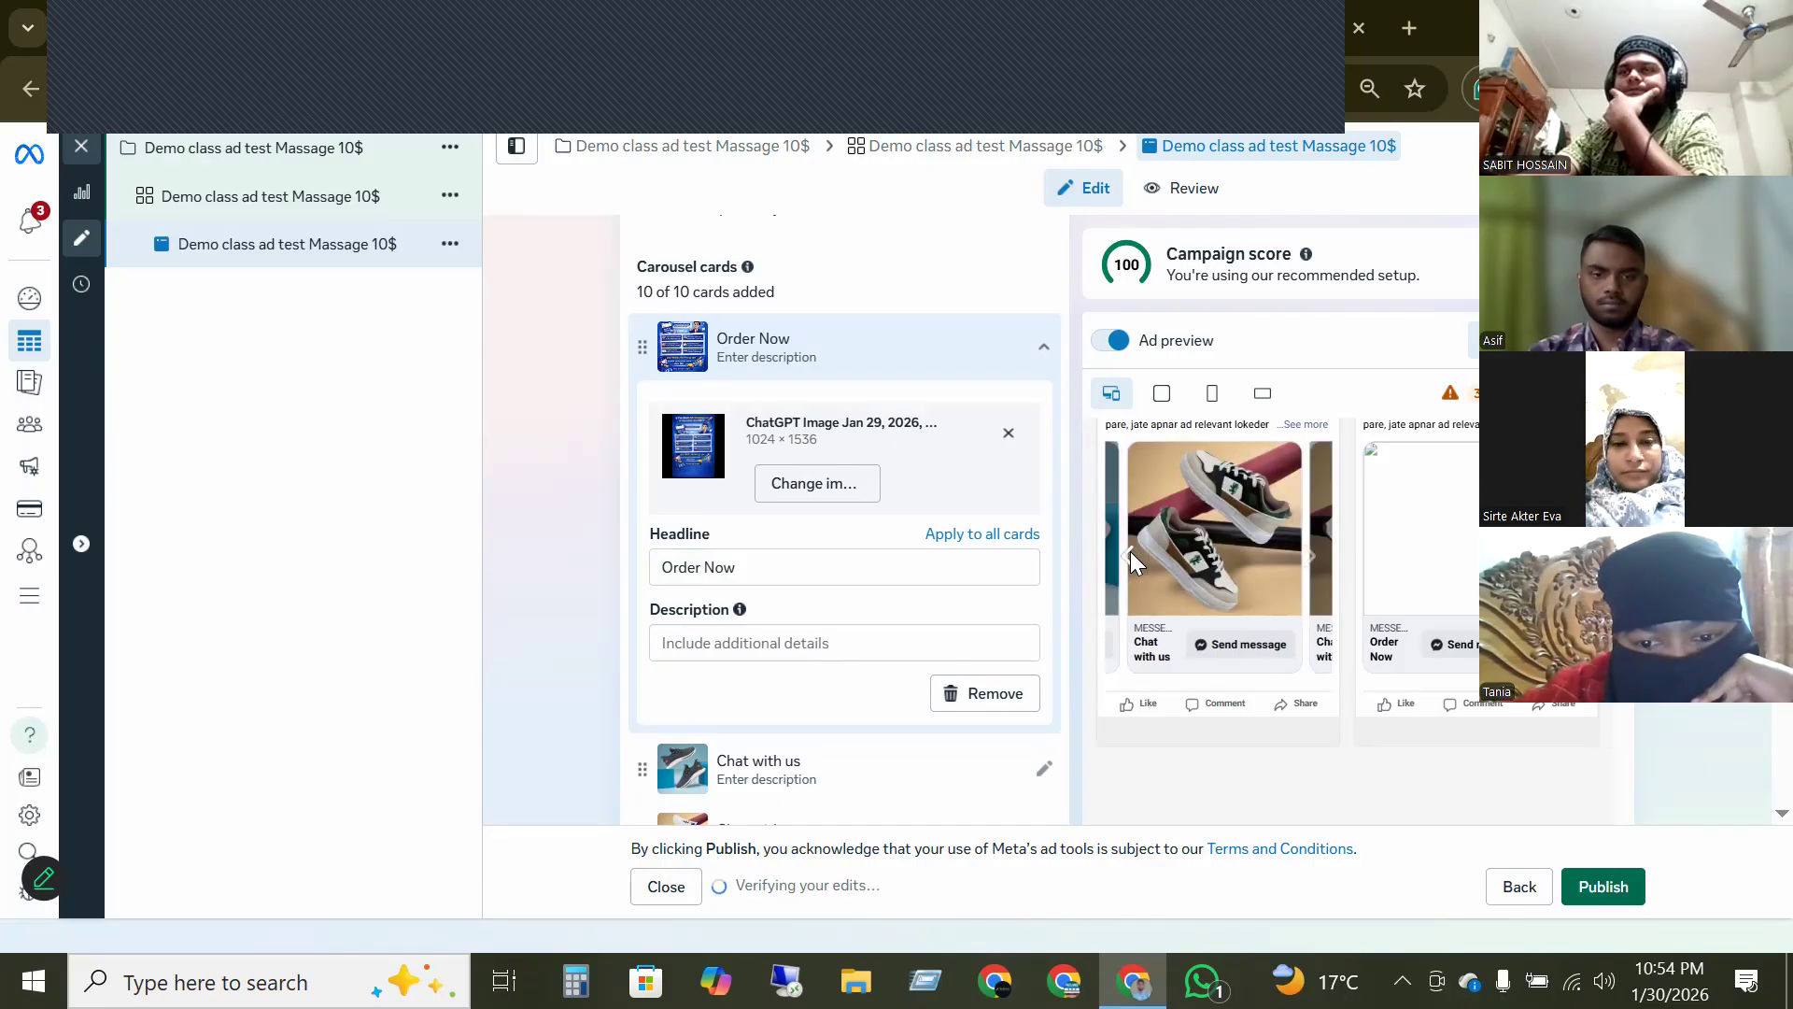
click(1123, 558)
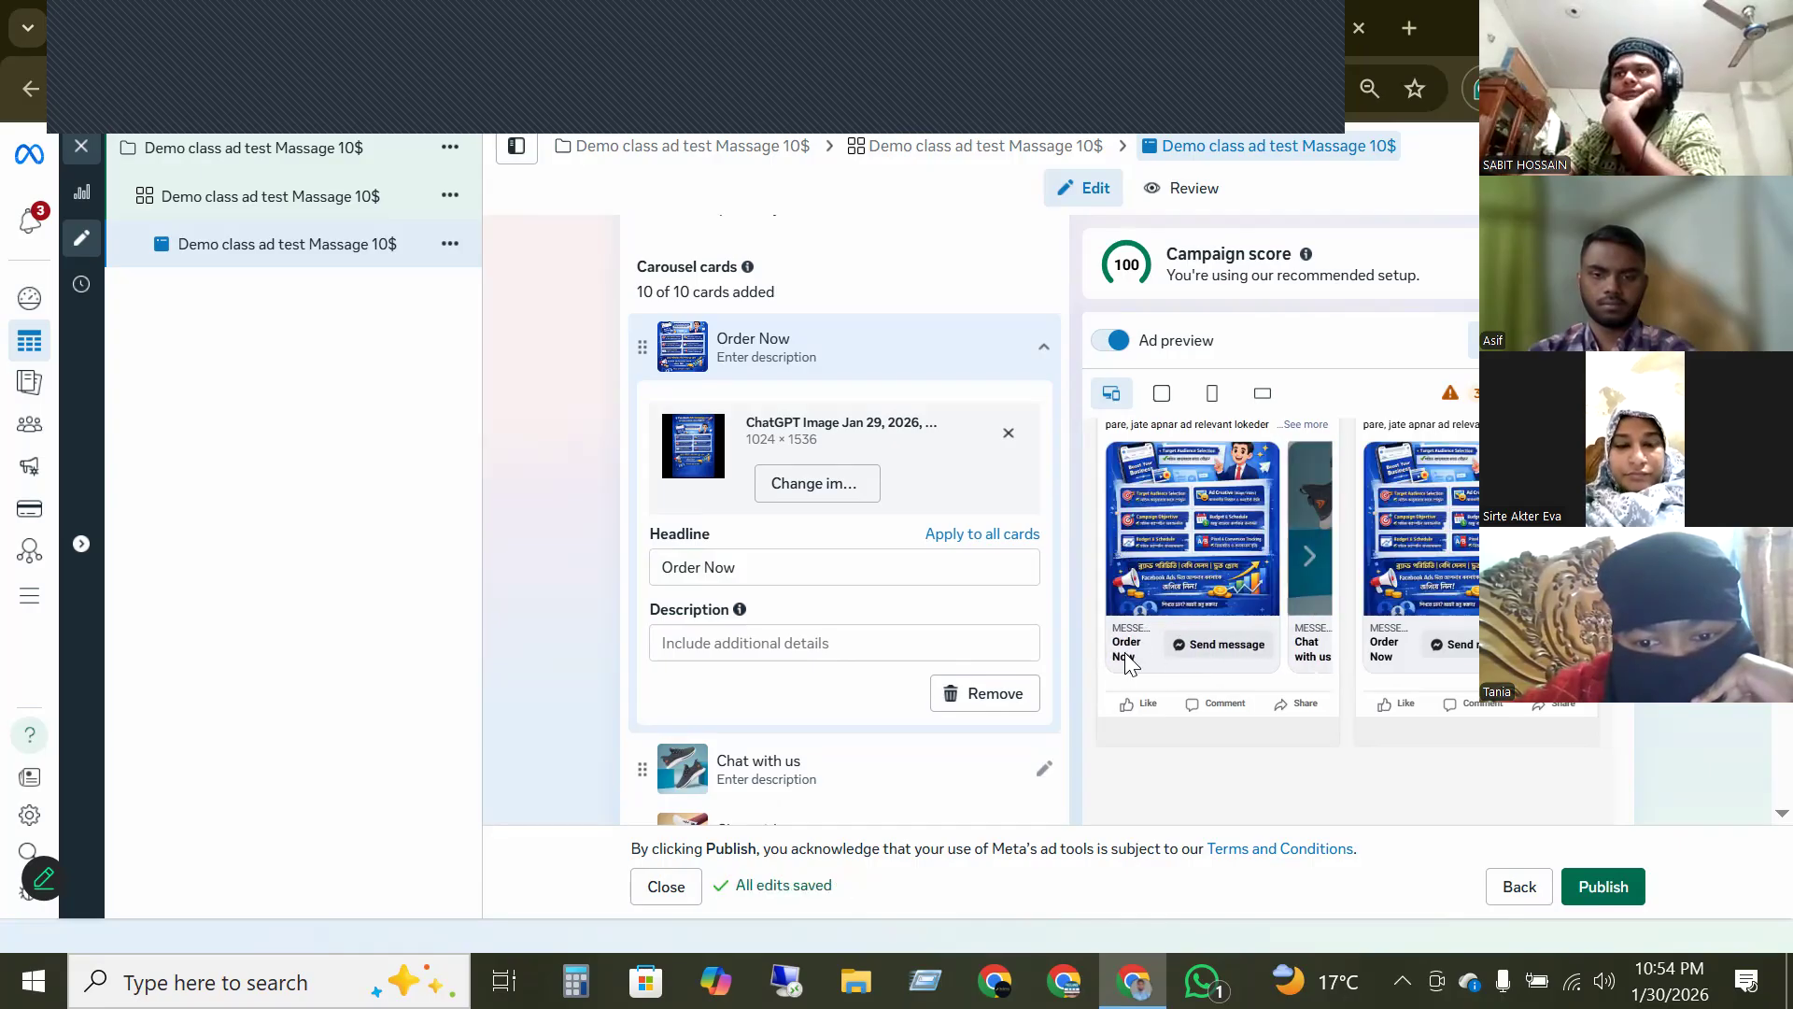
- Collapse the first card's details and move the fourth card, the 625 × 625 sneaker image, to the front of the carousel
click(1039, 352)
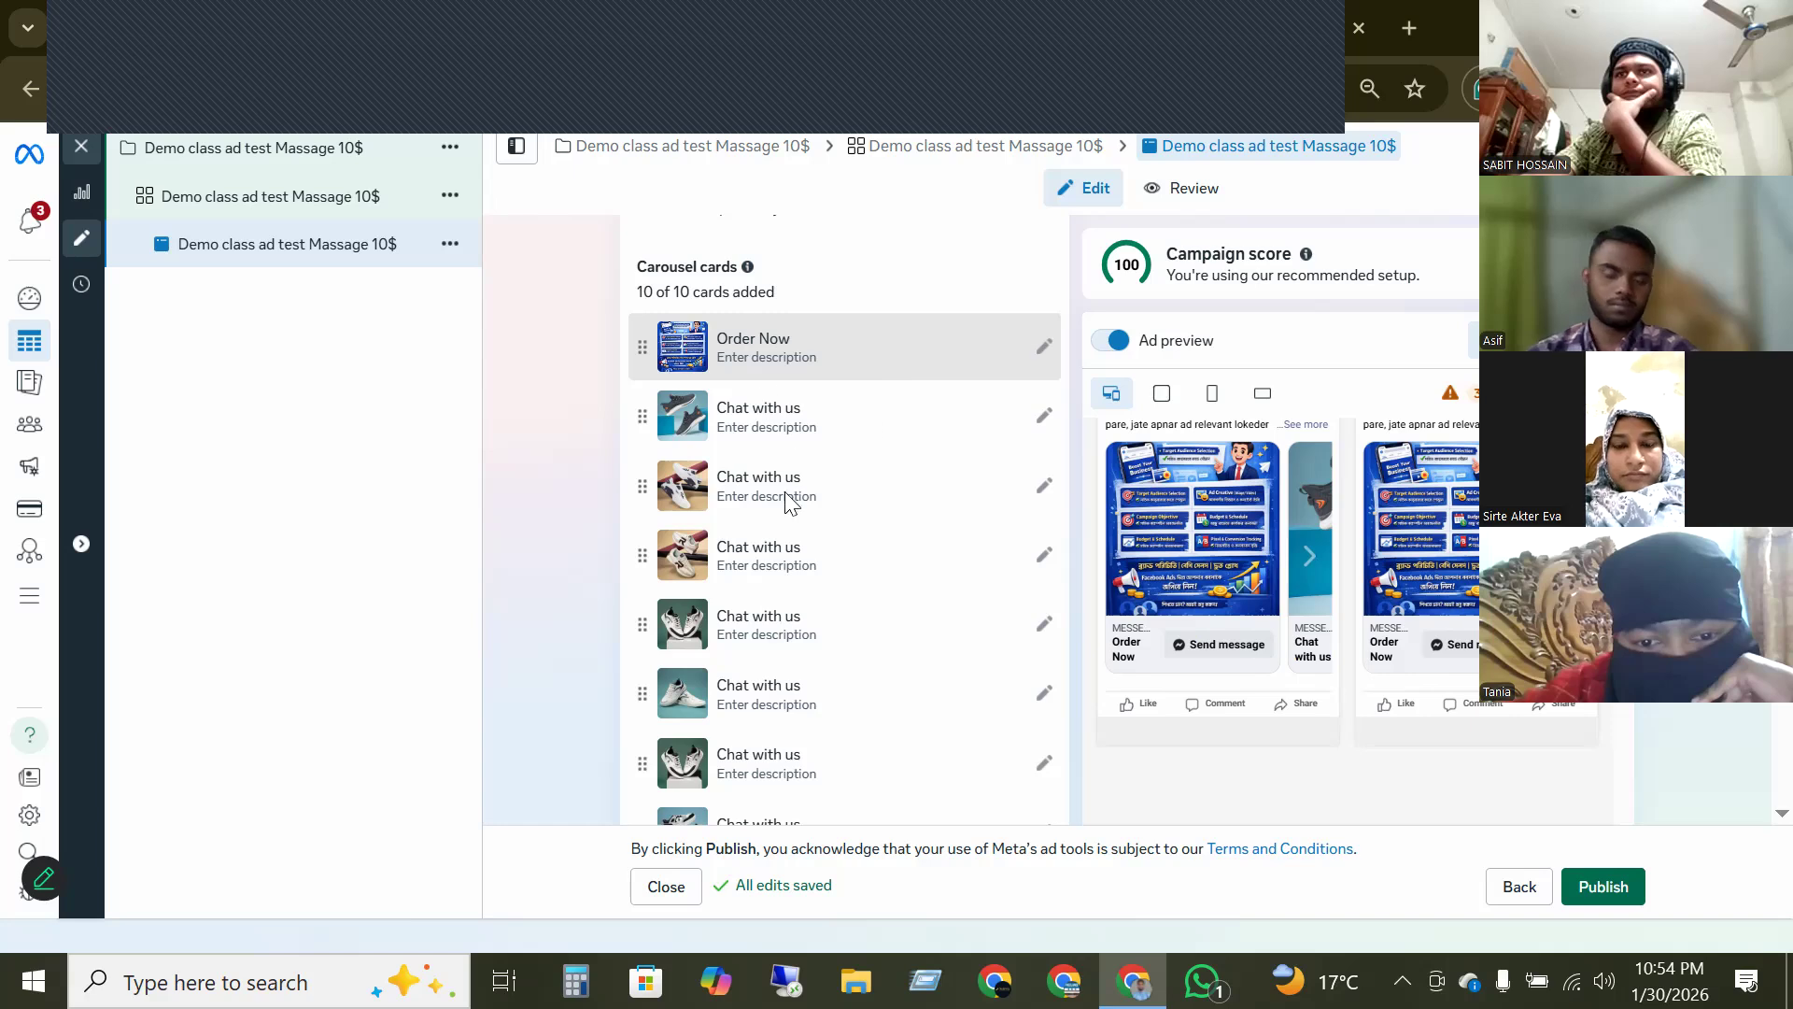
scroll(793, 523, down, 10)
scroll(801, 631, up, 5)
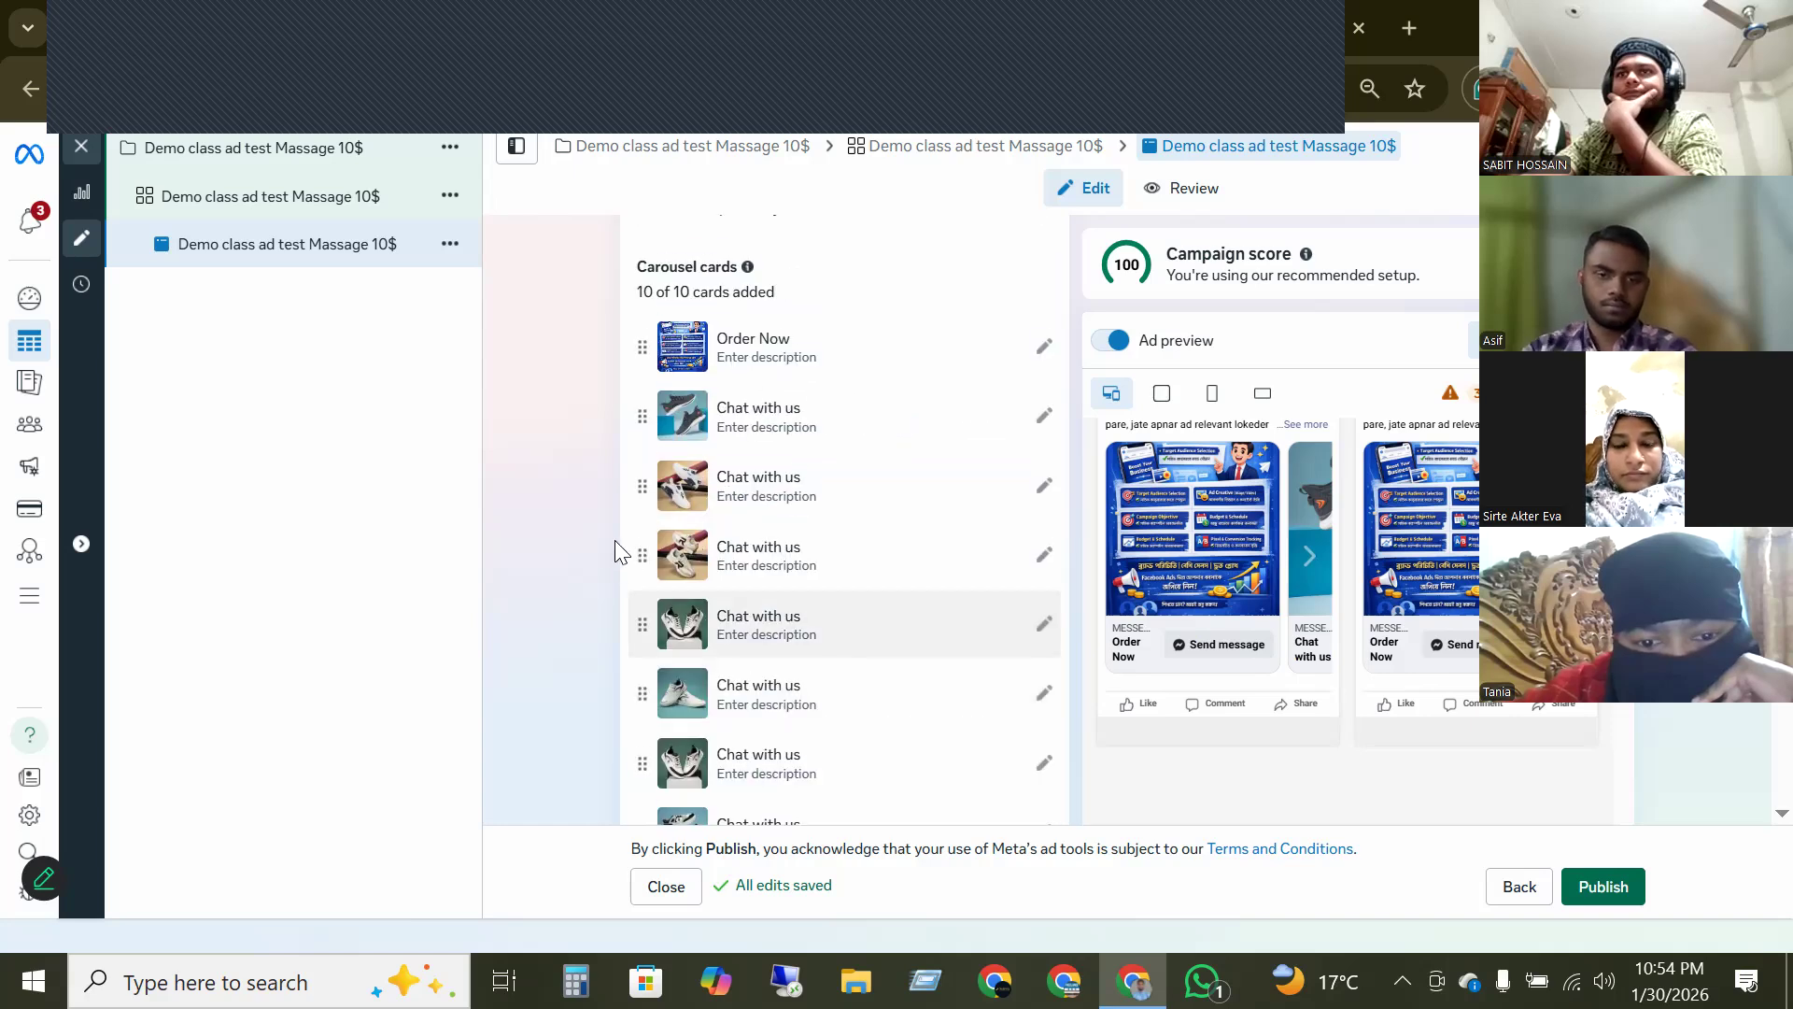
drag(631, 401, 652, 355)
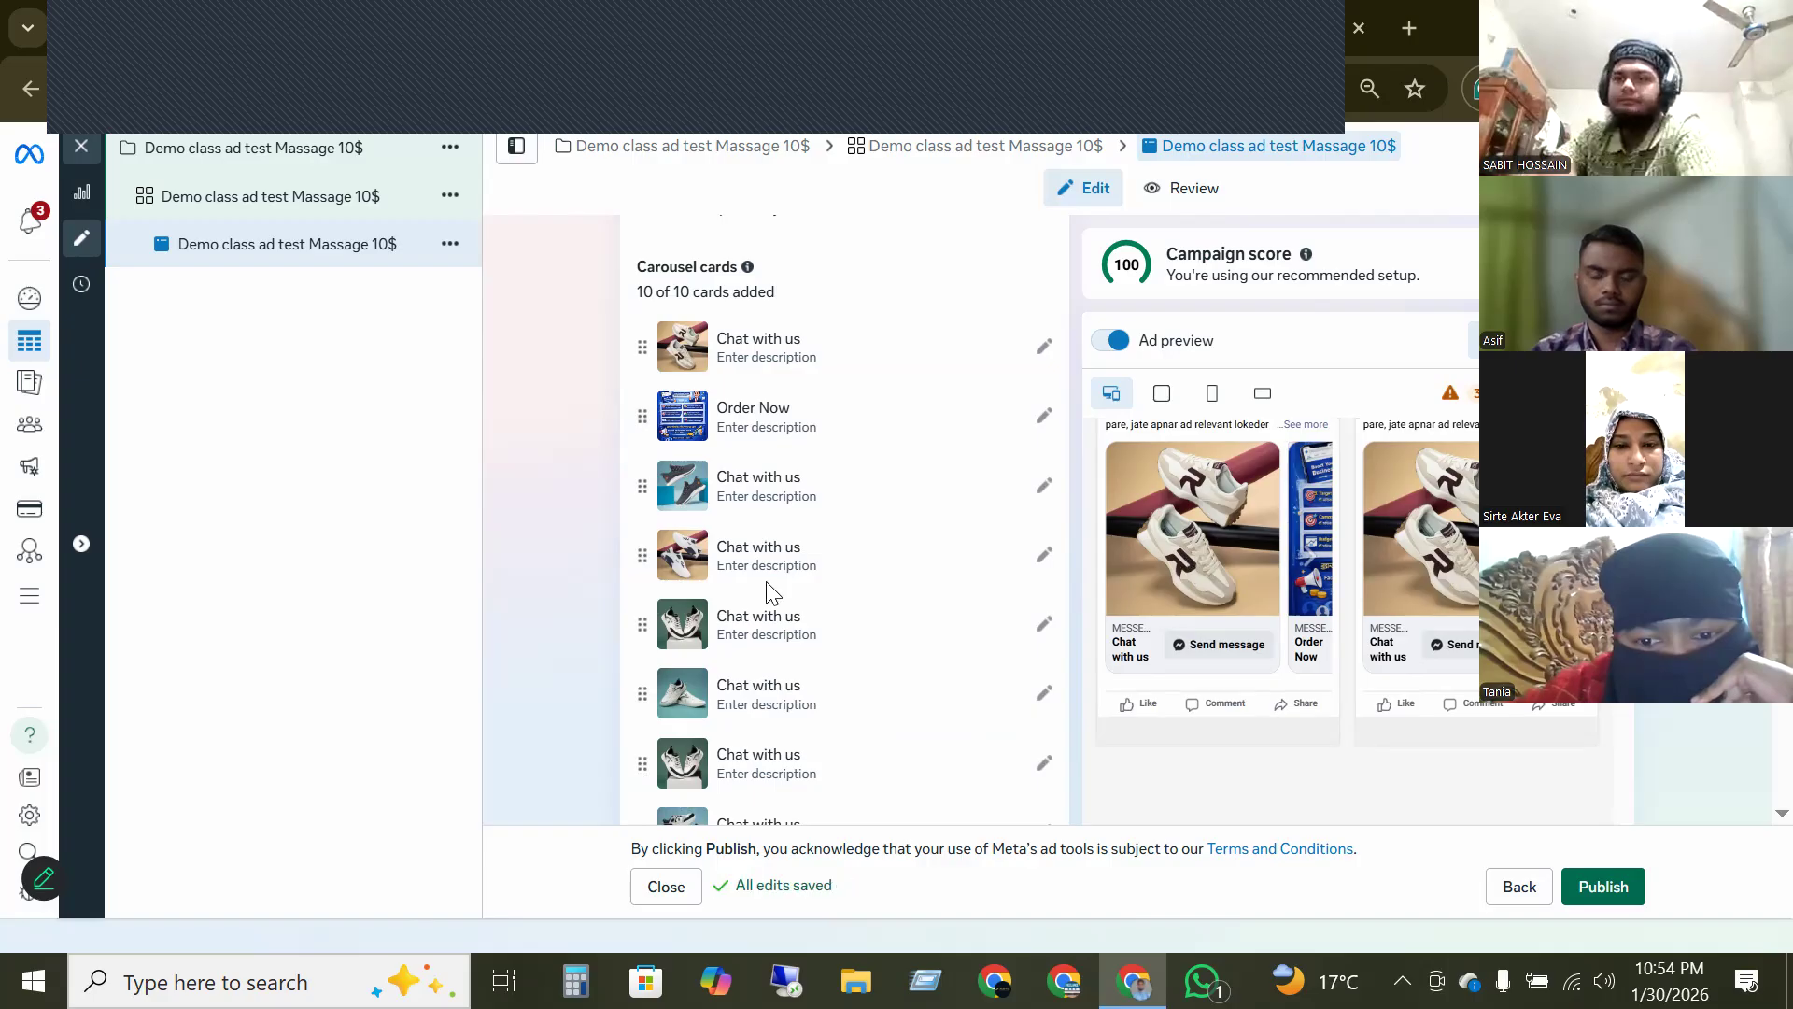
- Set the first sneaker card's headline to "Order Now" and apply that headline to all carousel cards
click(1044, 349)
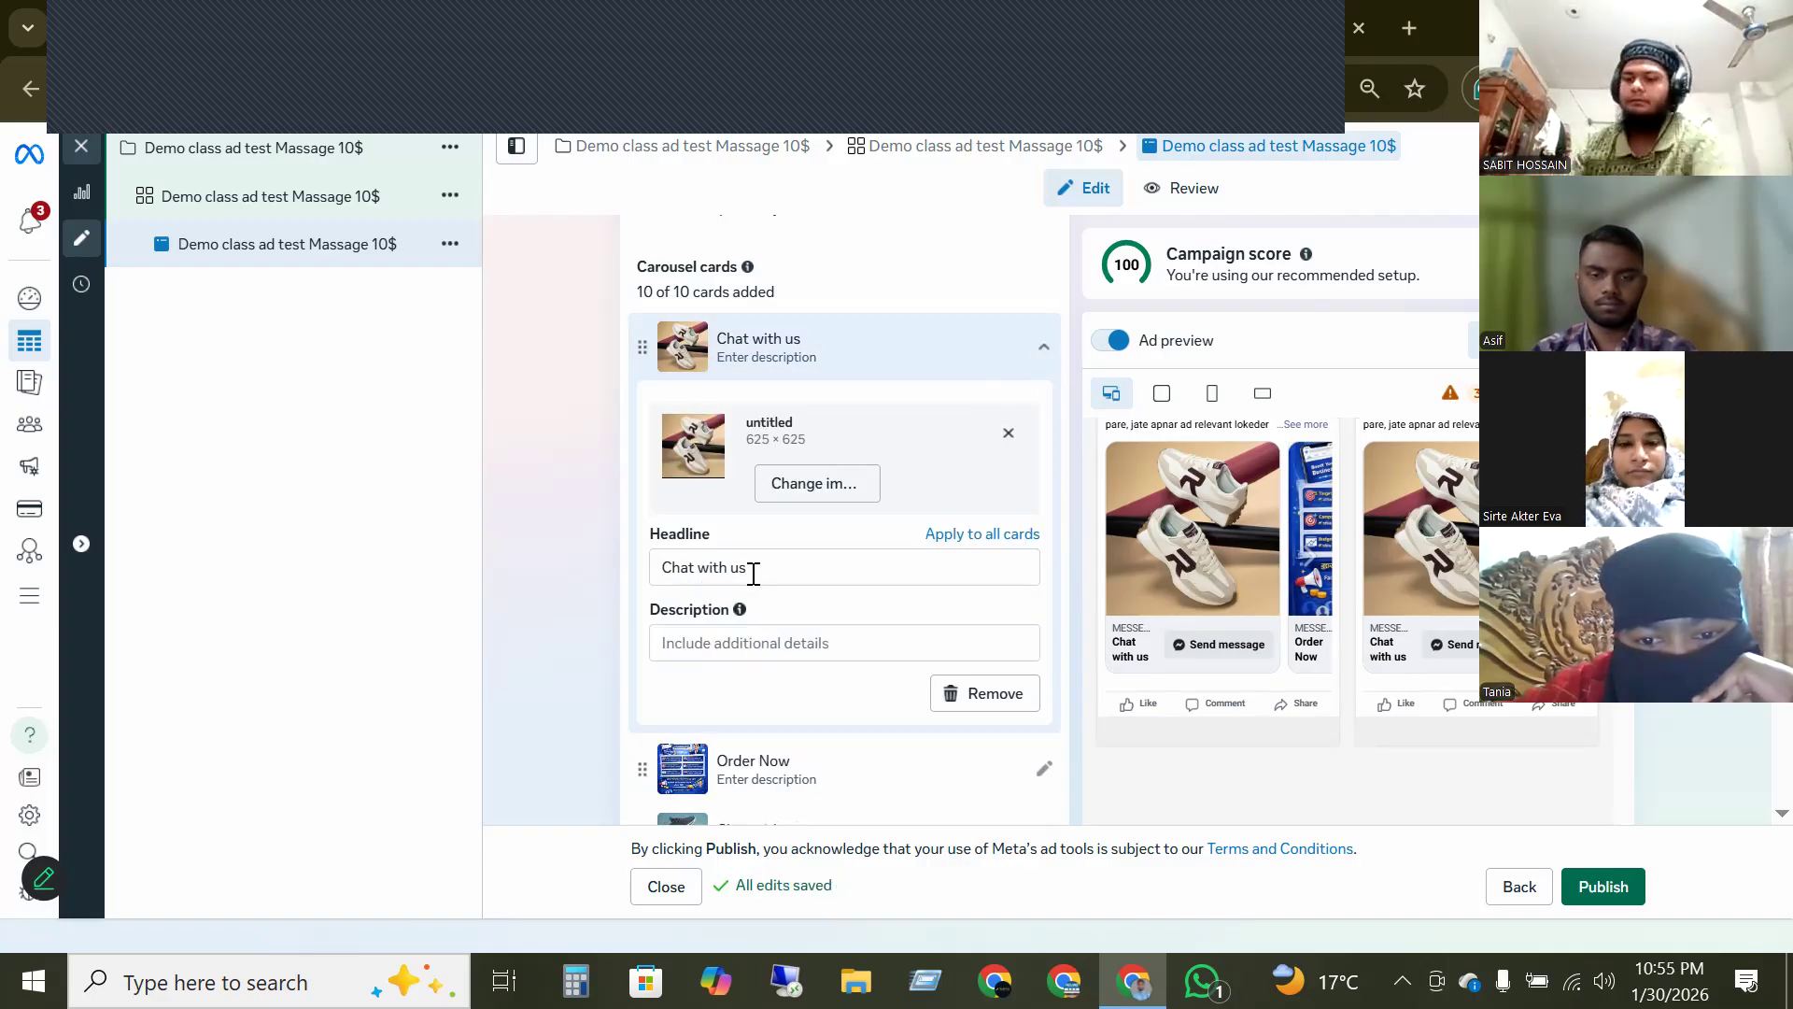
scroll(747, 561, down, 3)
double_click(741, 335)
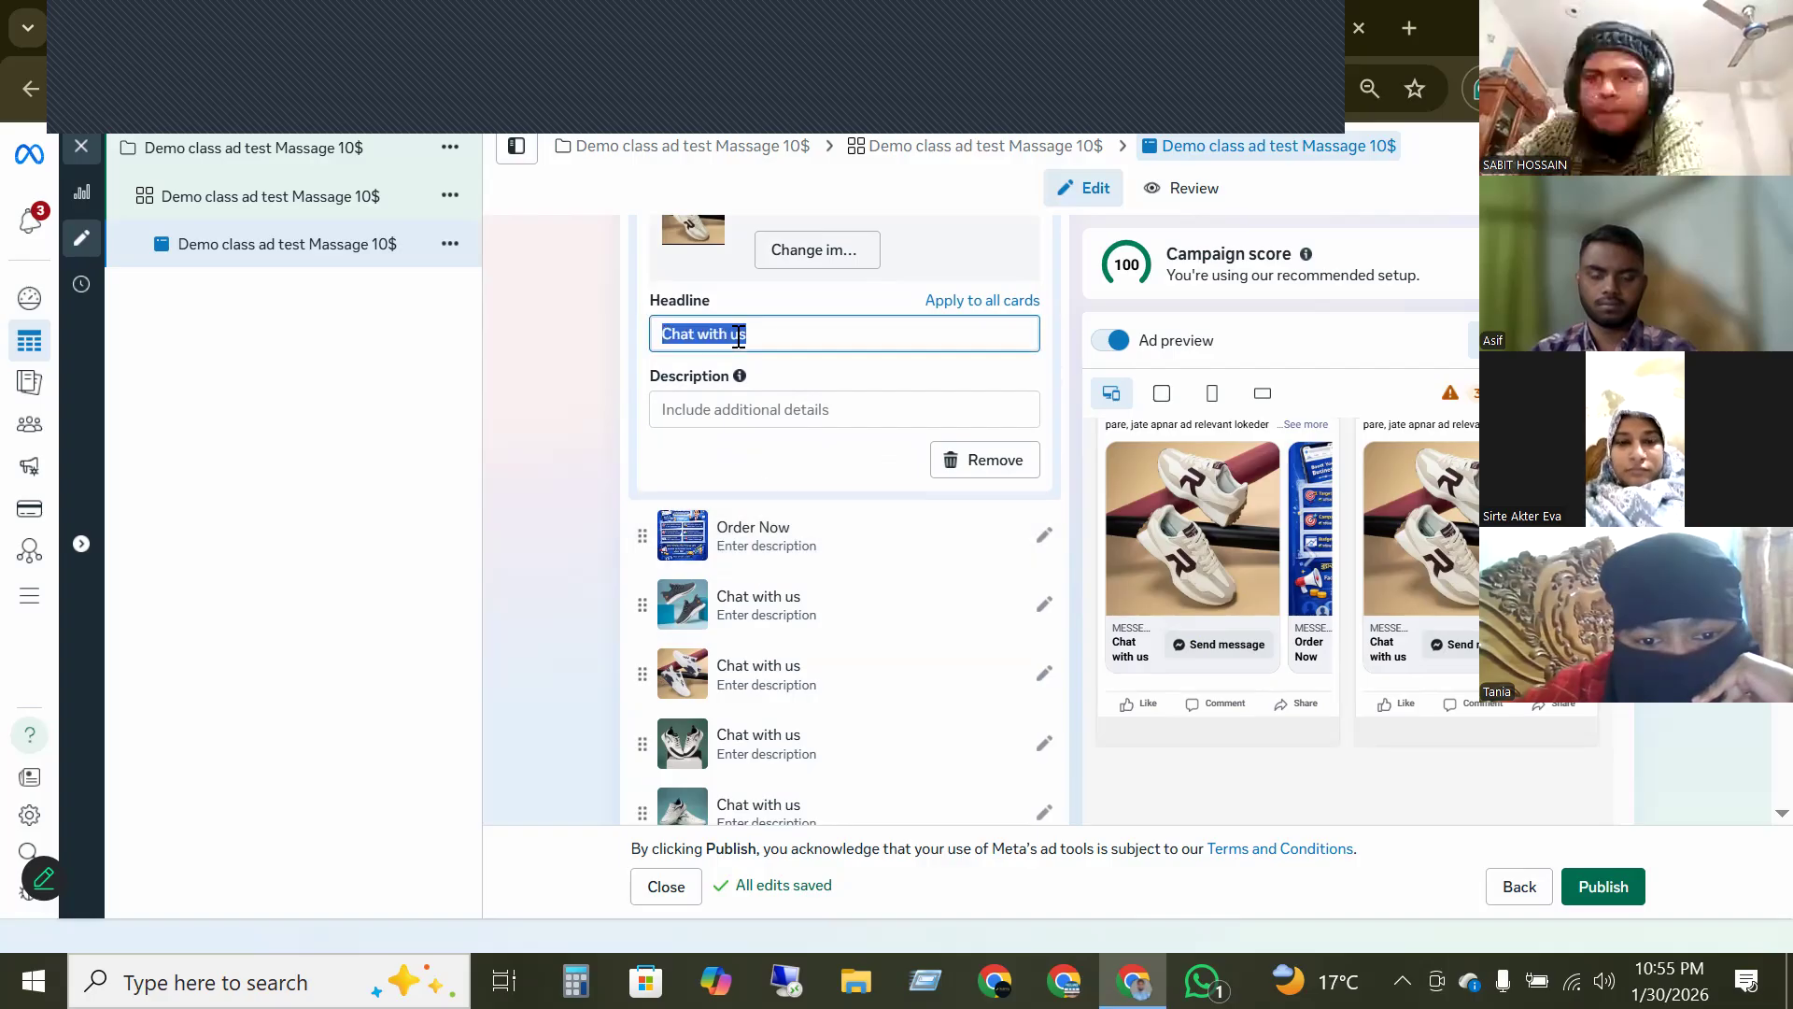
text(Order Now)
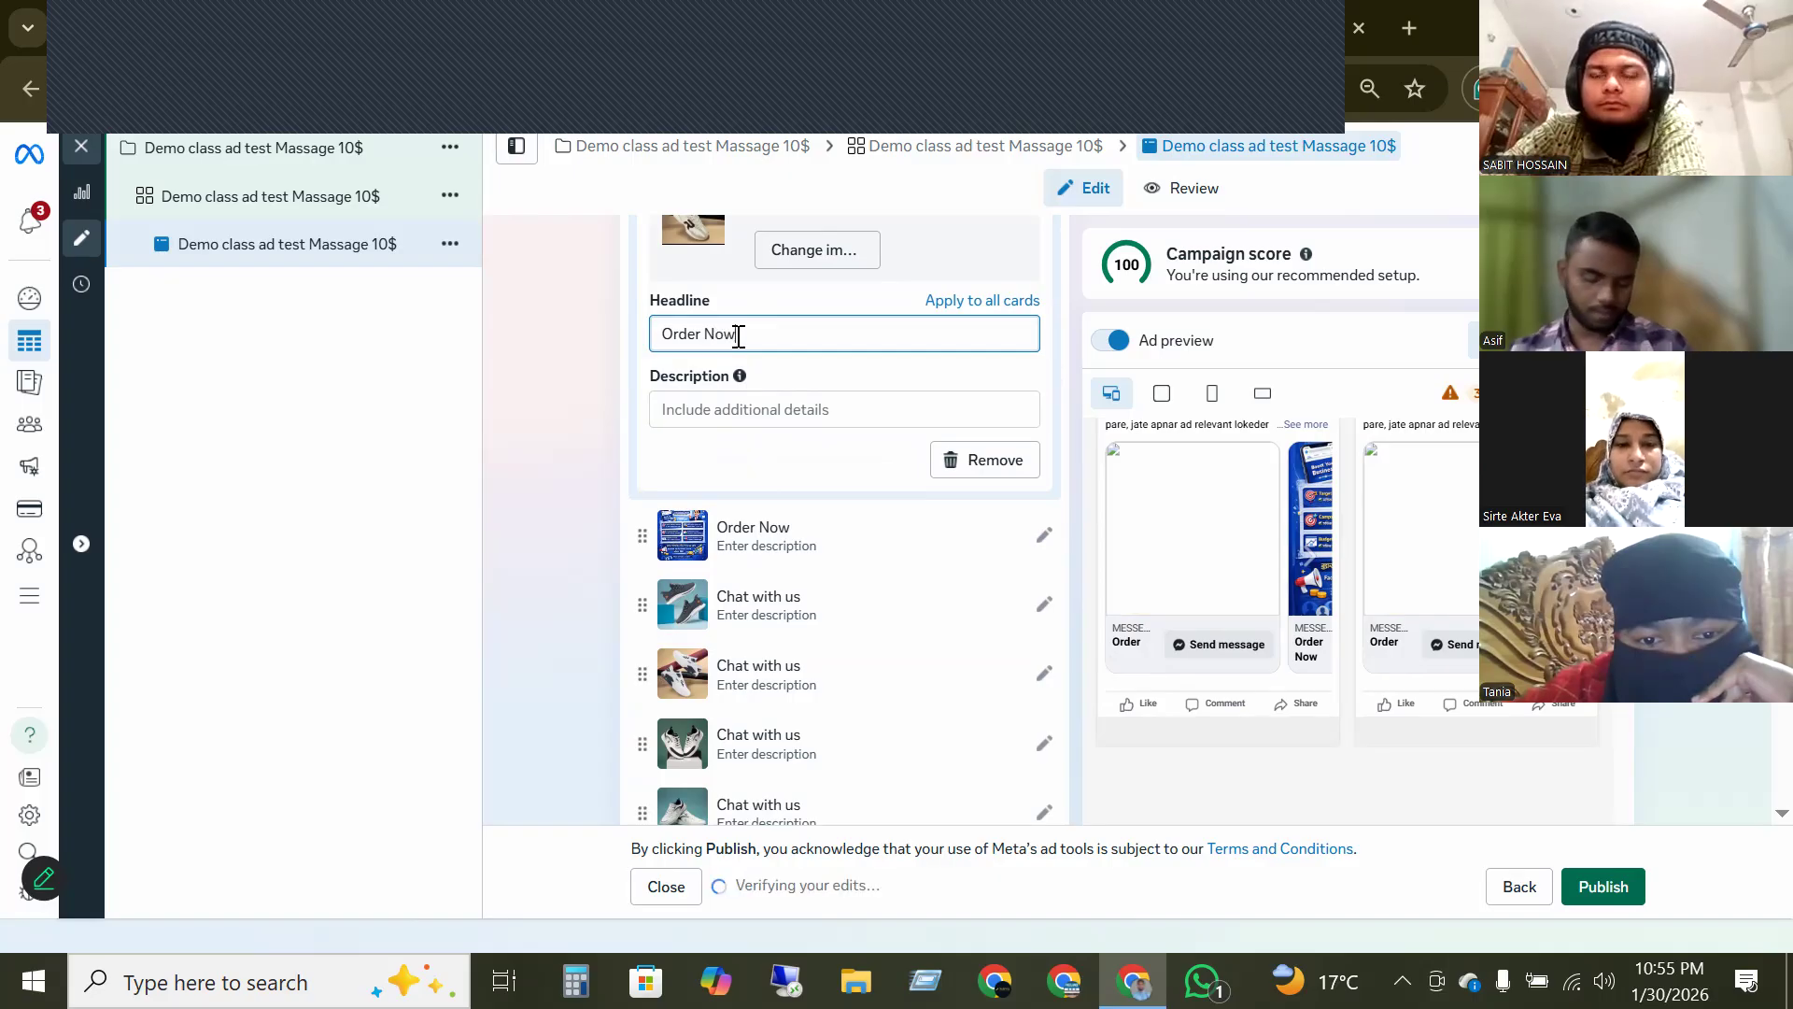
click(980, 313)
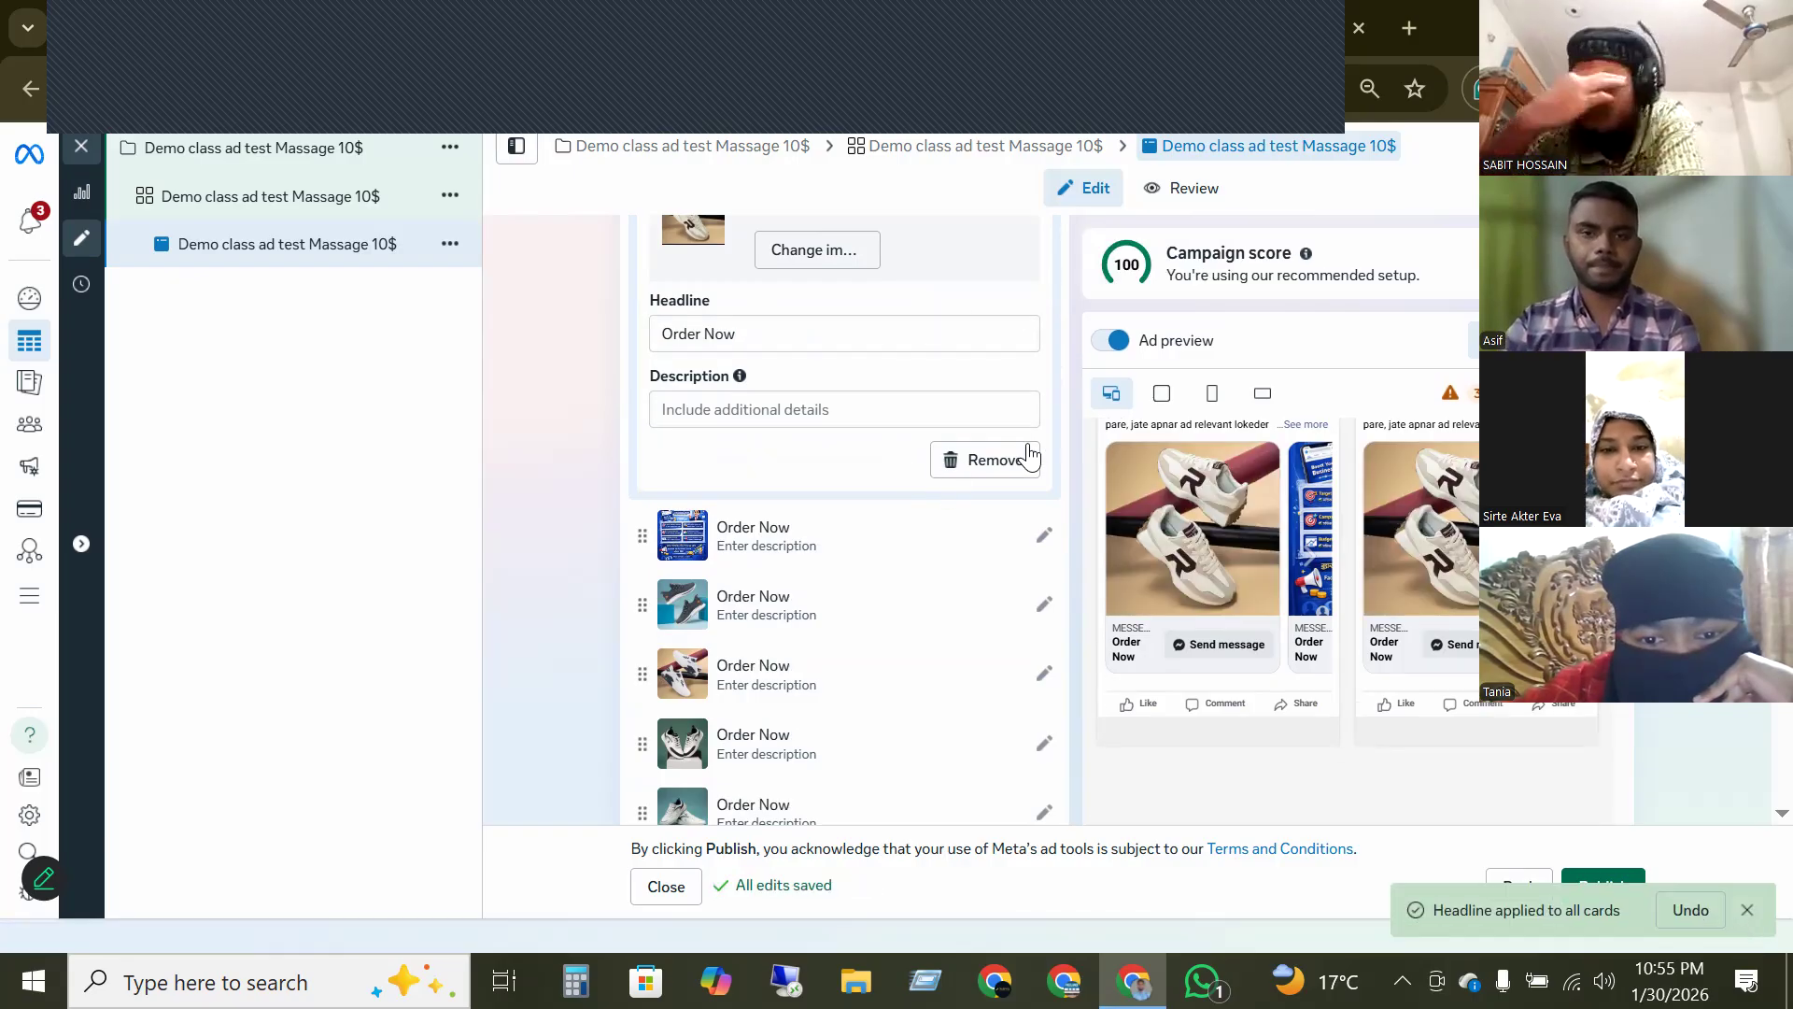
scroll(893, 425, up, 3)
click(1044, 355)
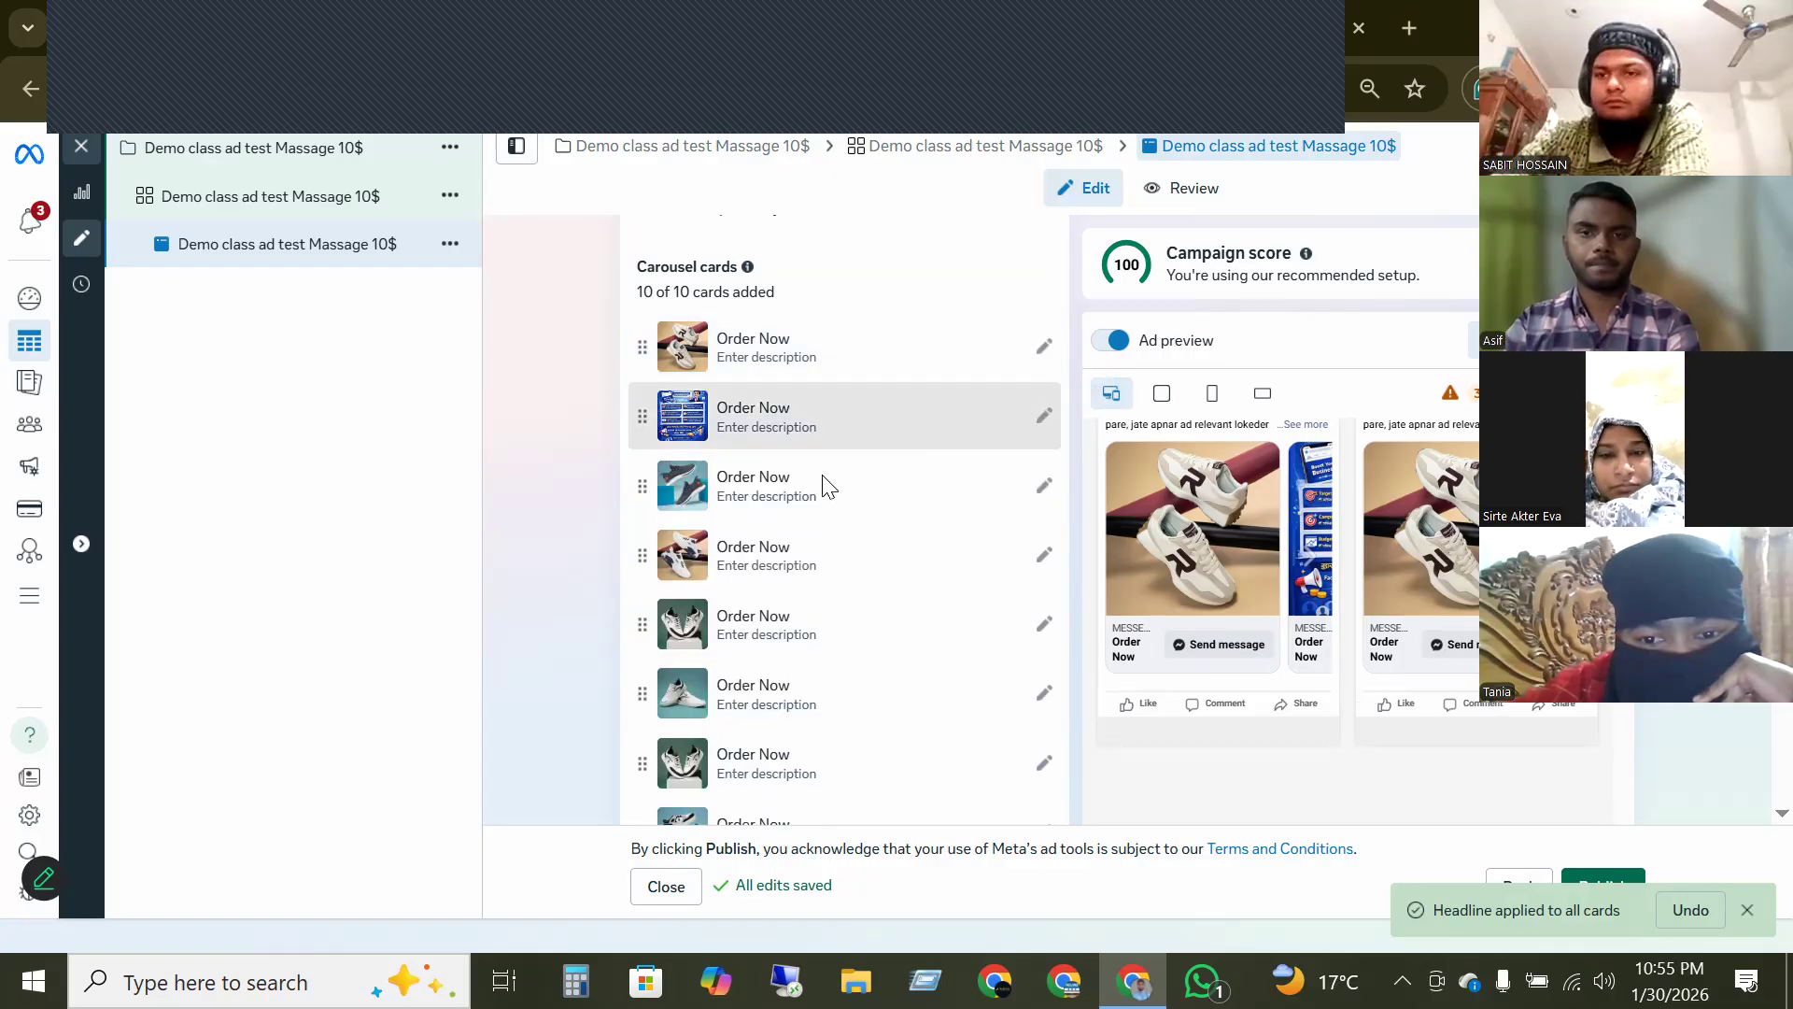
- Review the carousel's format display options and primary text, comparing the text with the ad preview
scroll(809, 598, down, 7)
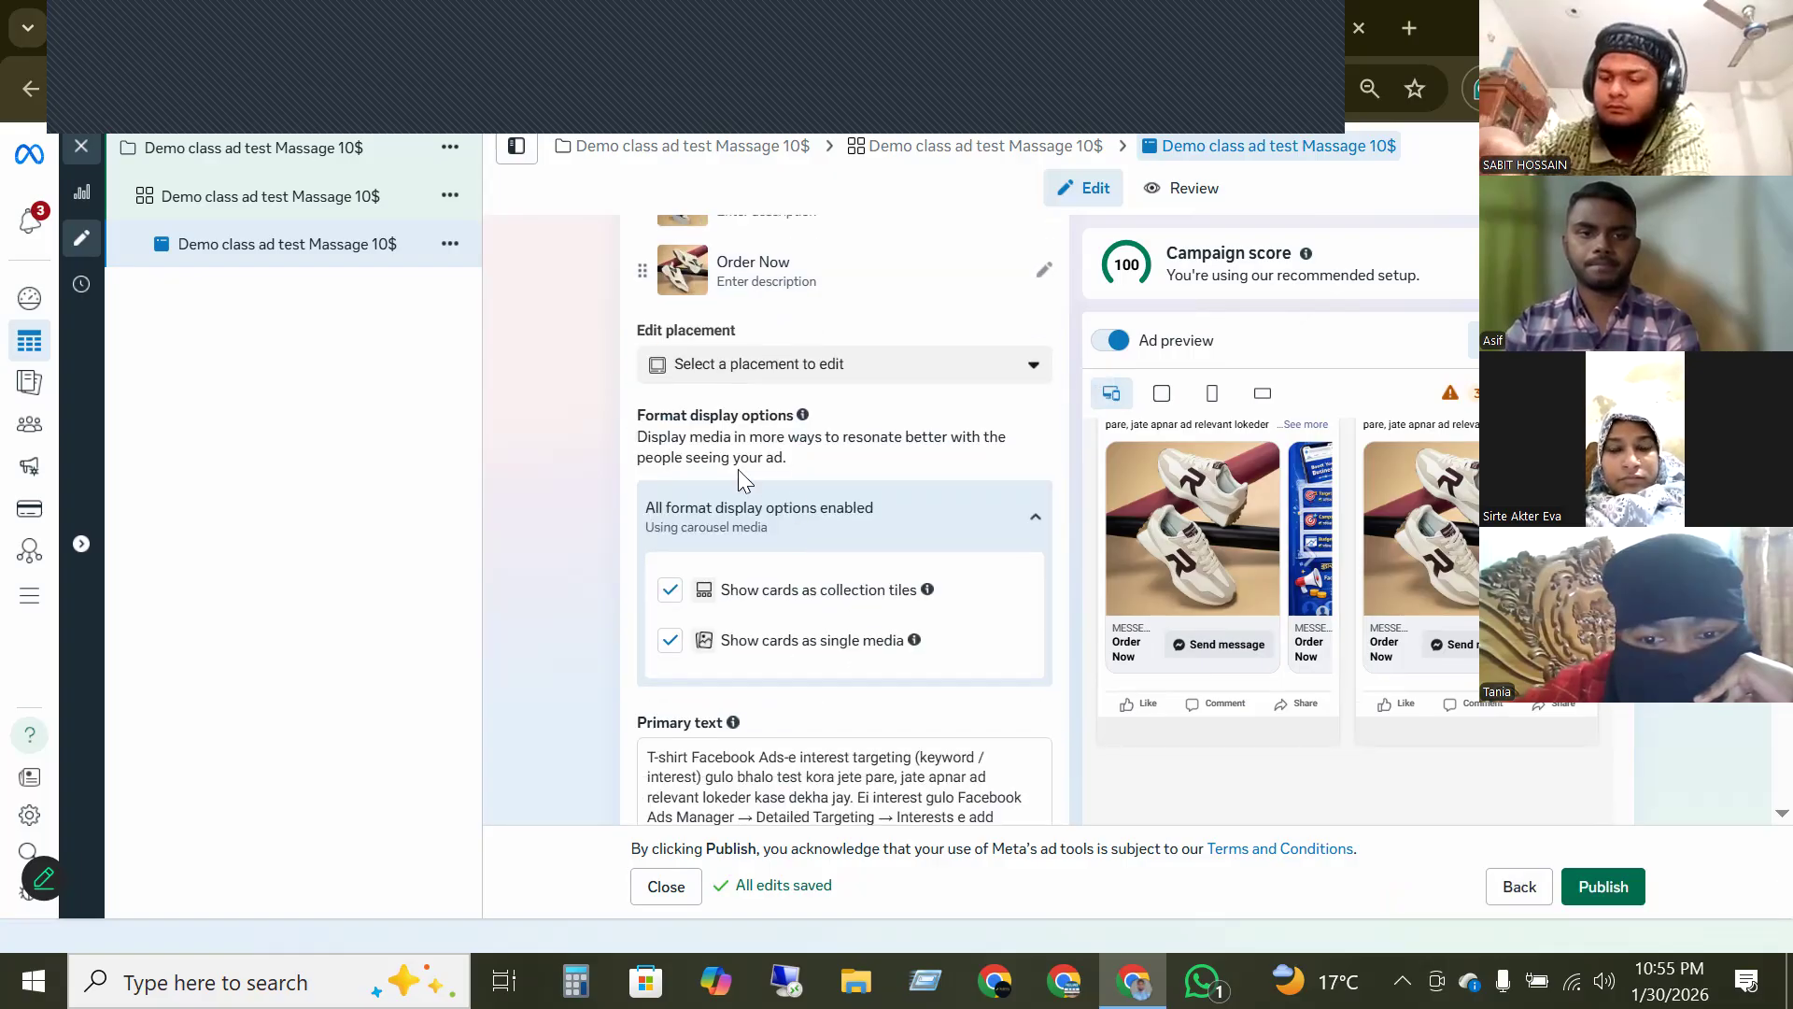
scroll(758, 581, down, 1)
scroll(757, 573, down, 5)
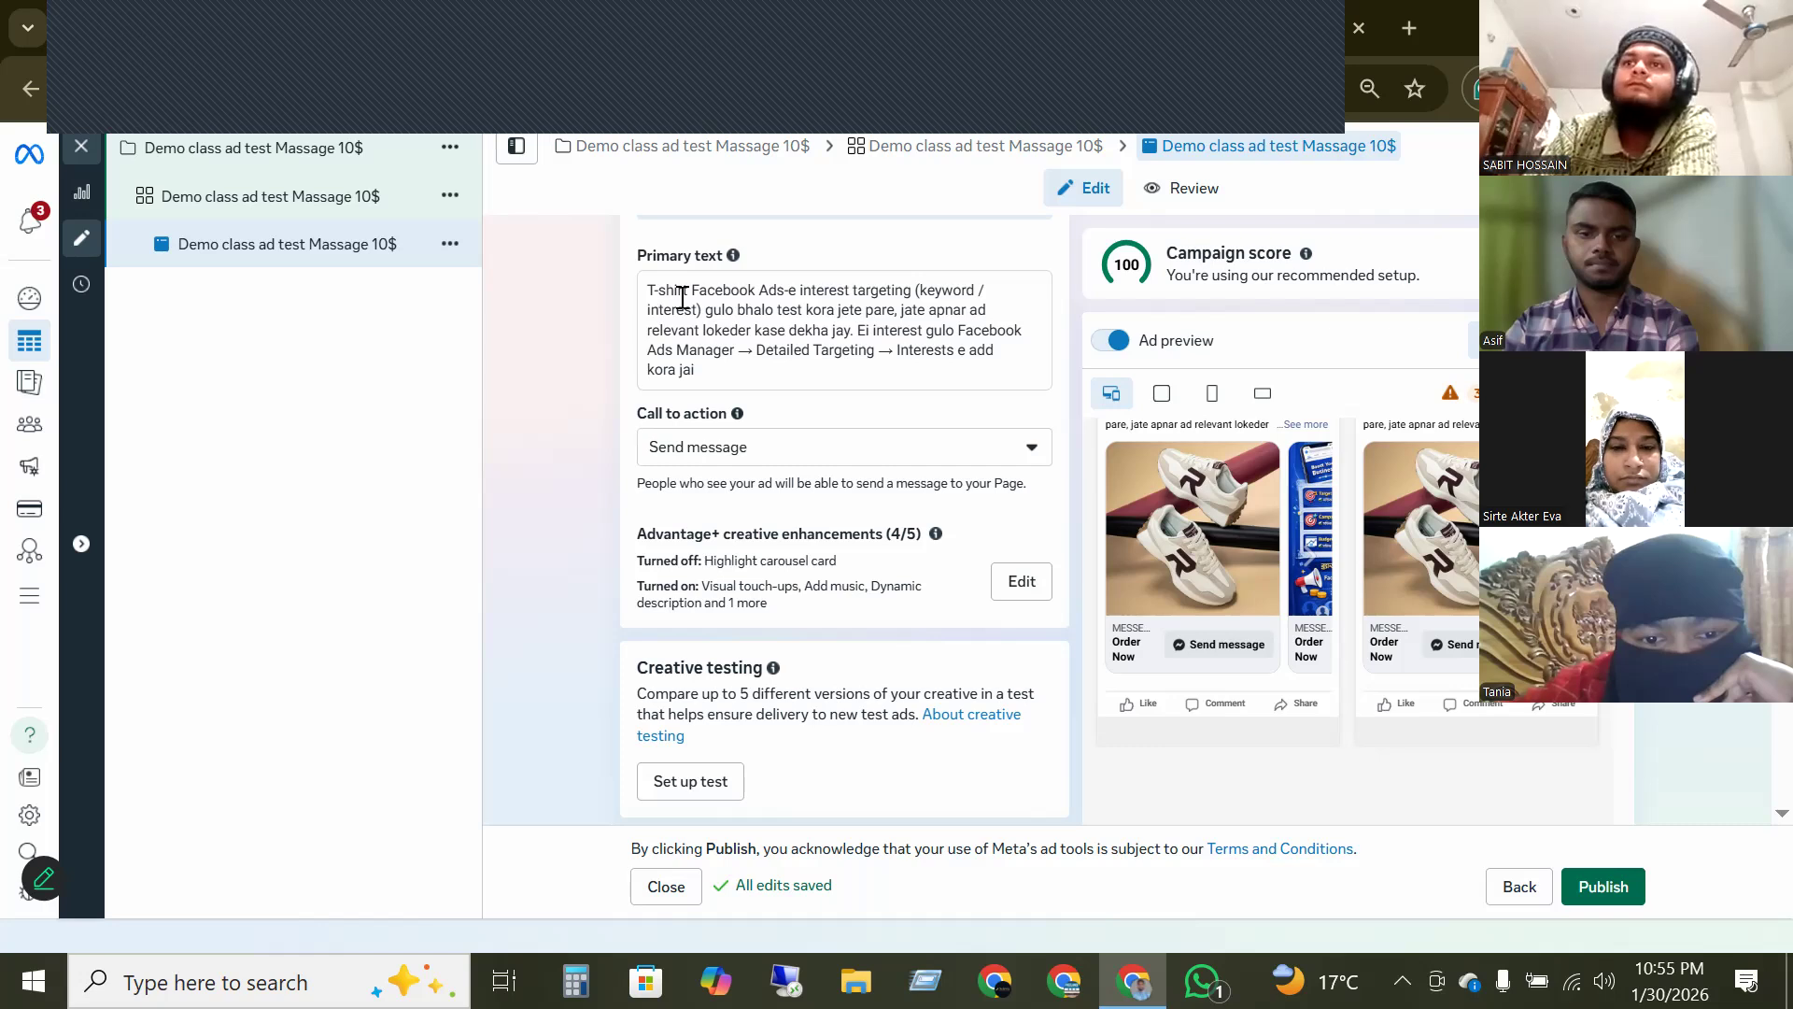
drag(716, 370, 649, 280)
key(super+c)
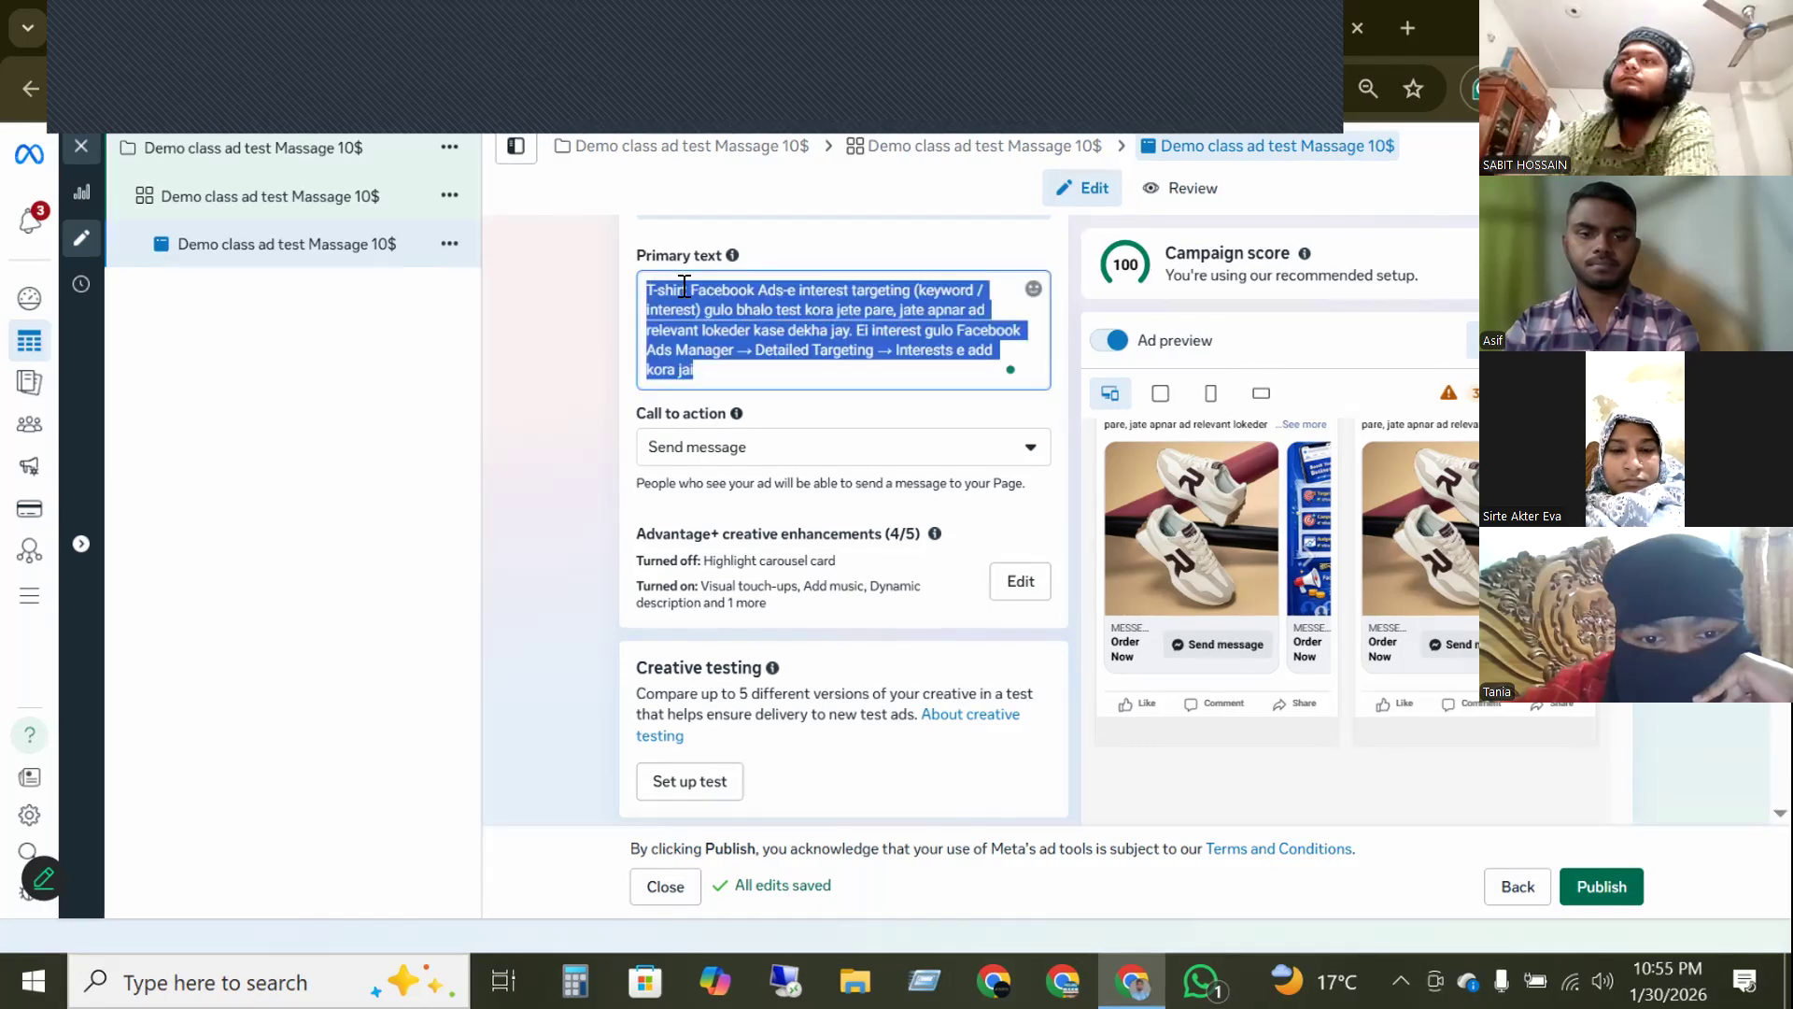
scroll(1227, 523, up, 3)
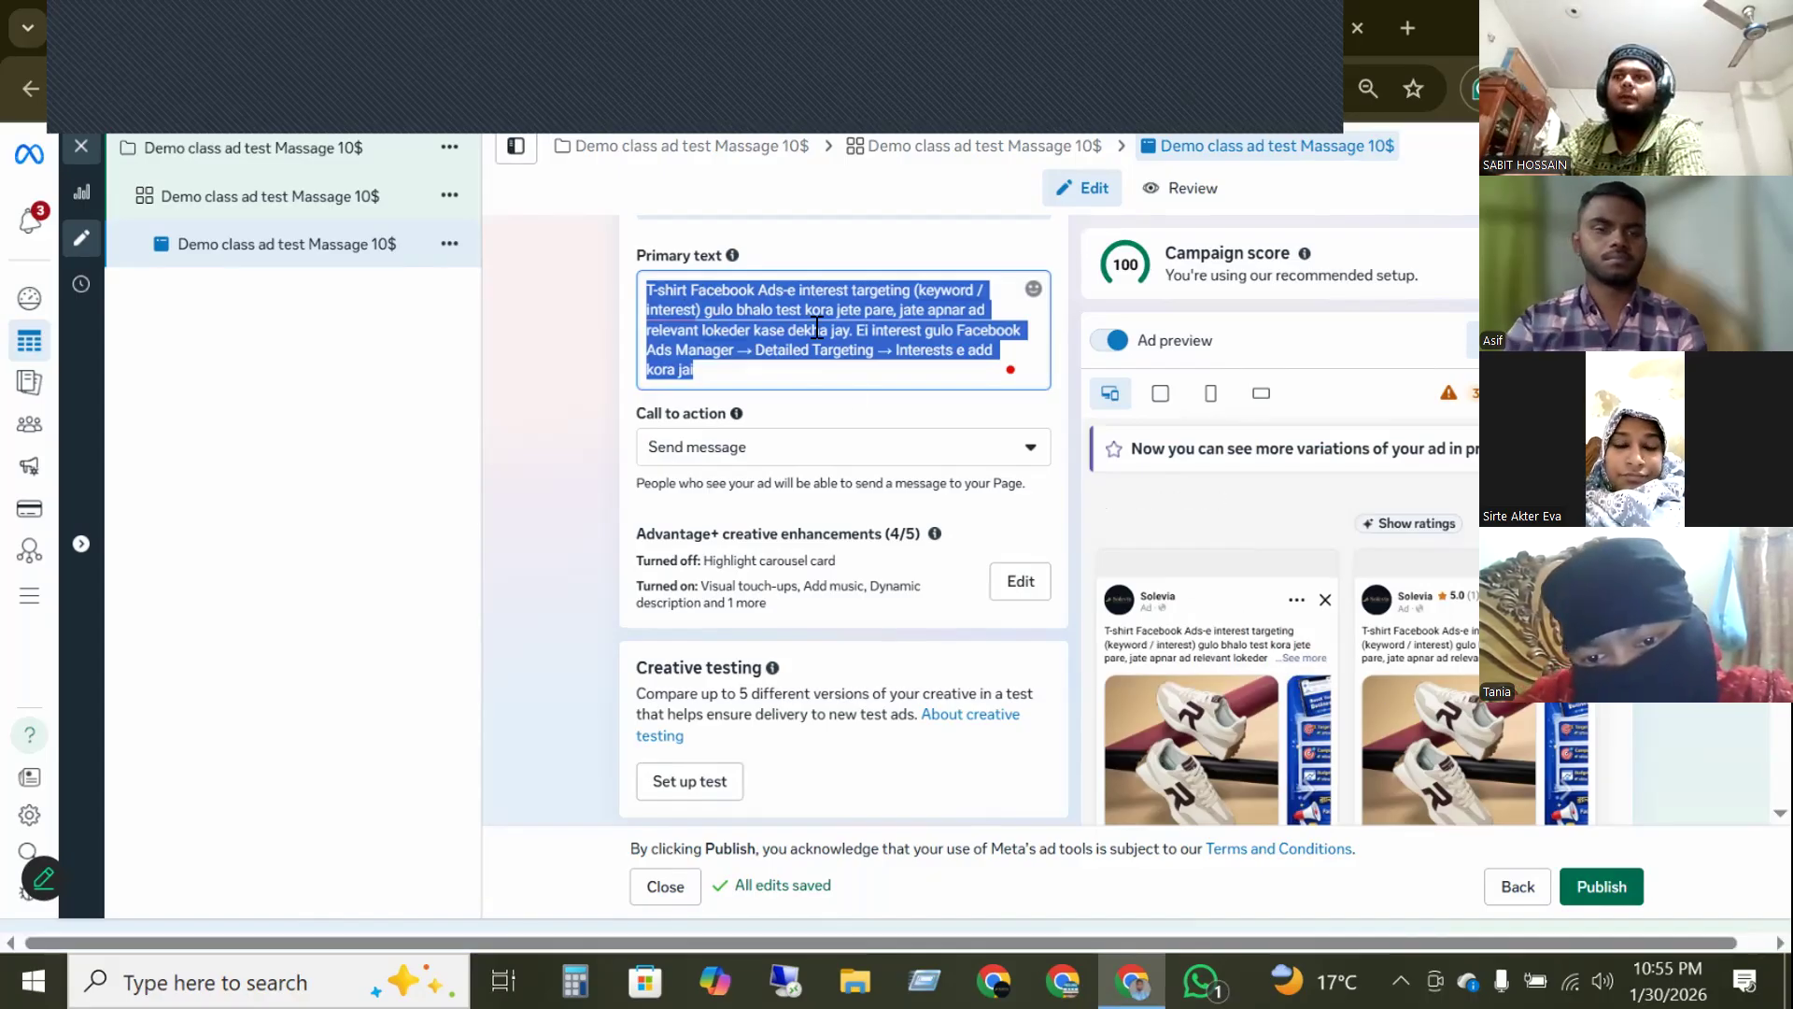
click(749, 320)
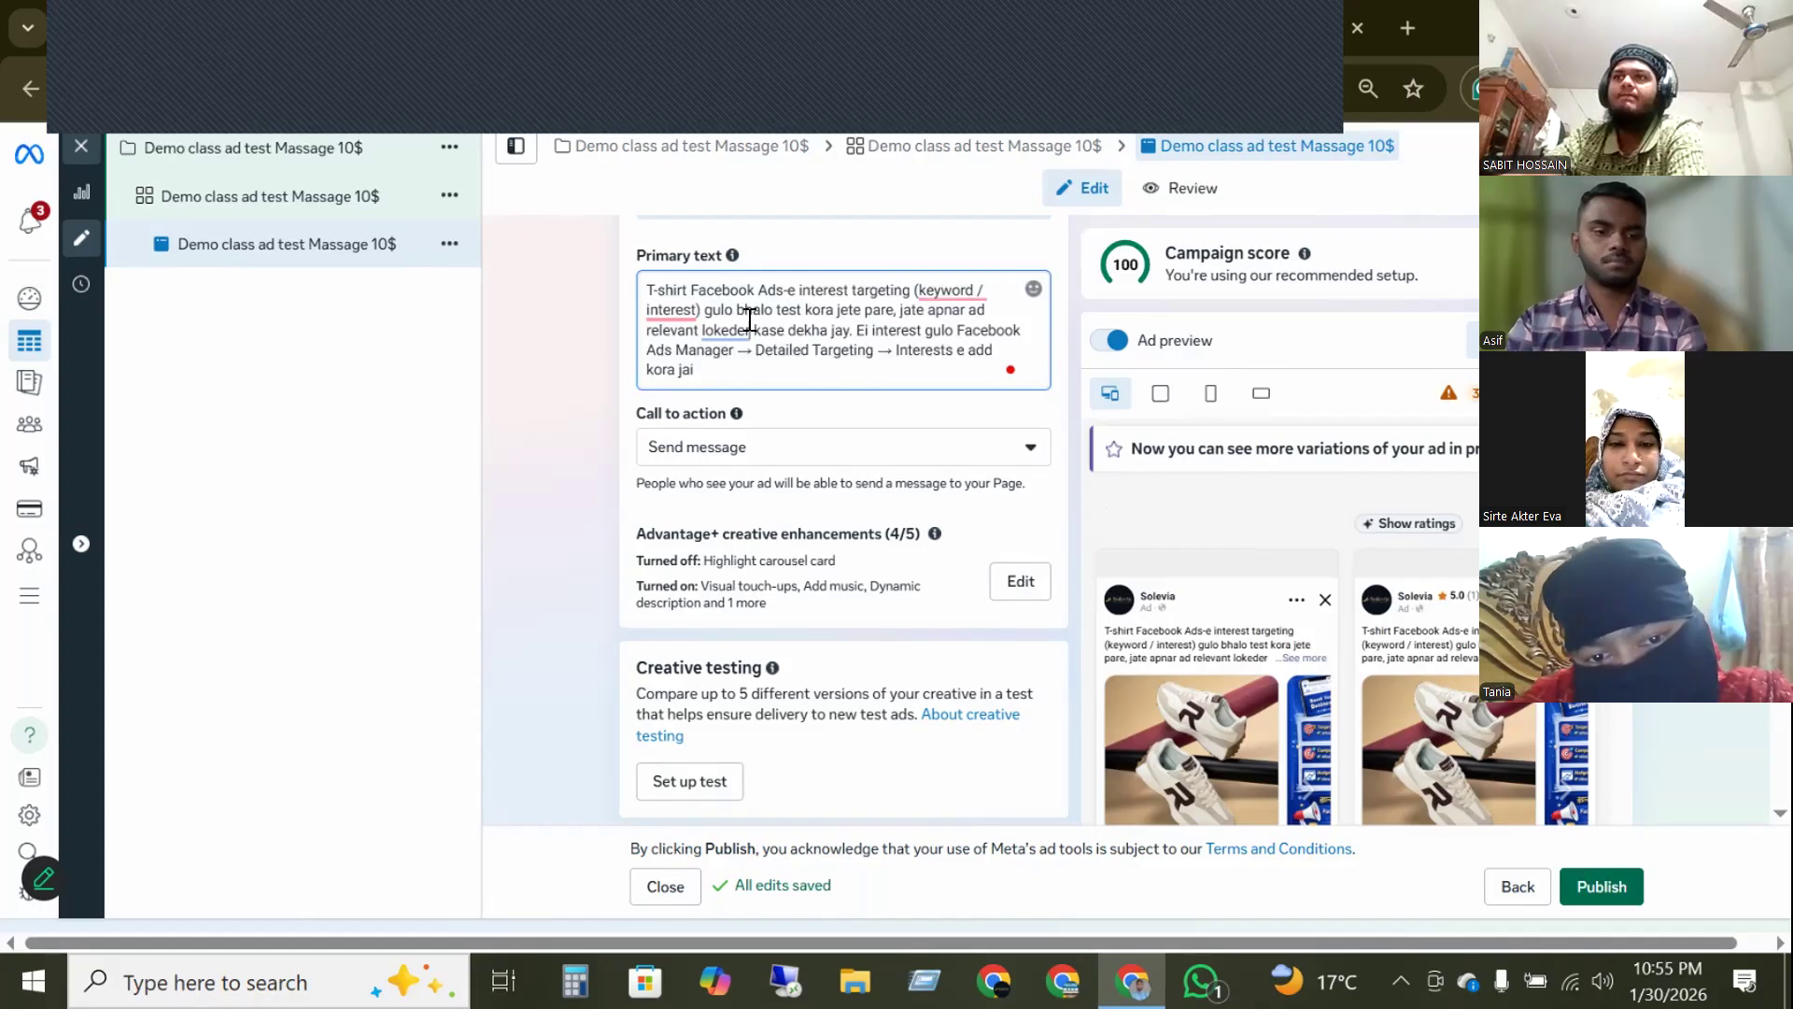
- Replace the ad's primary text with the dummy text "dddsdsd" and check it in the ad preview
key(ctrl+a)
text(ddds)
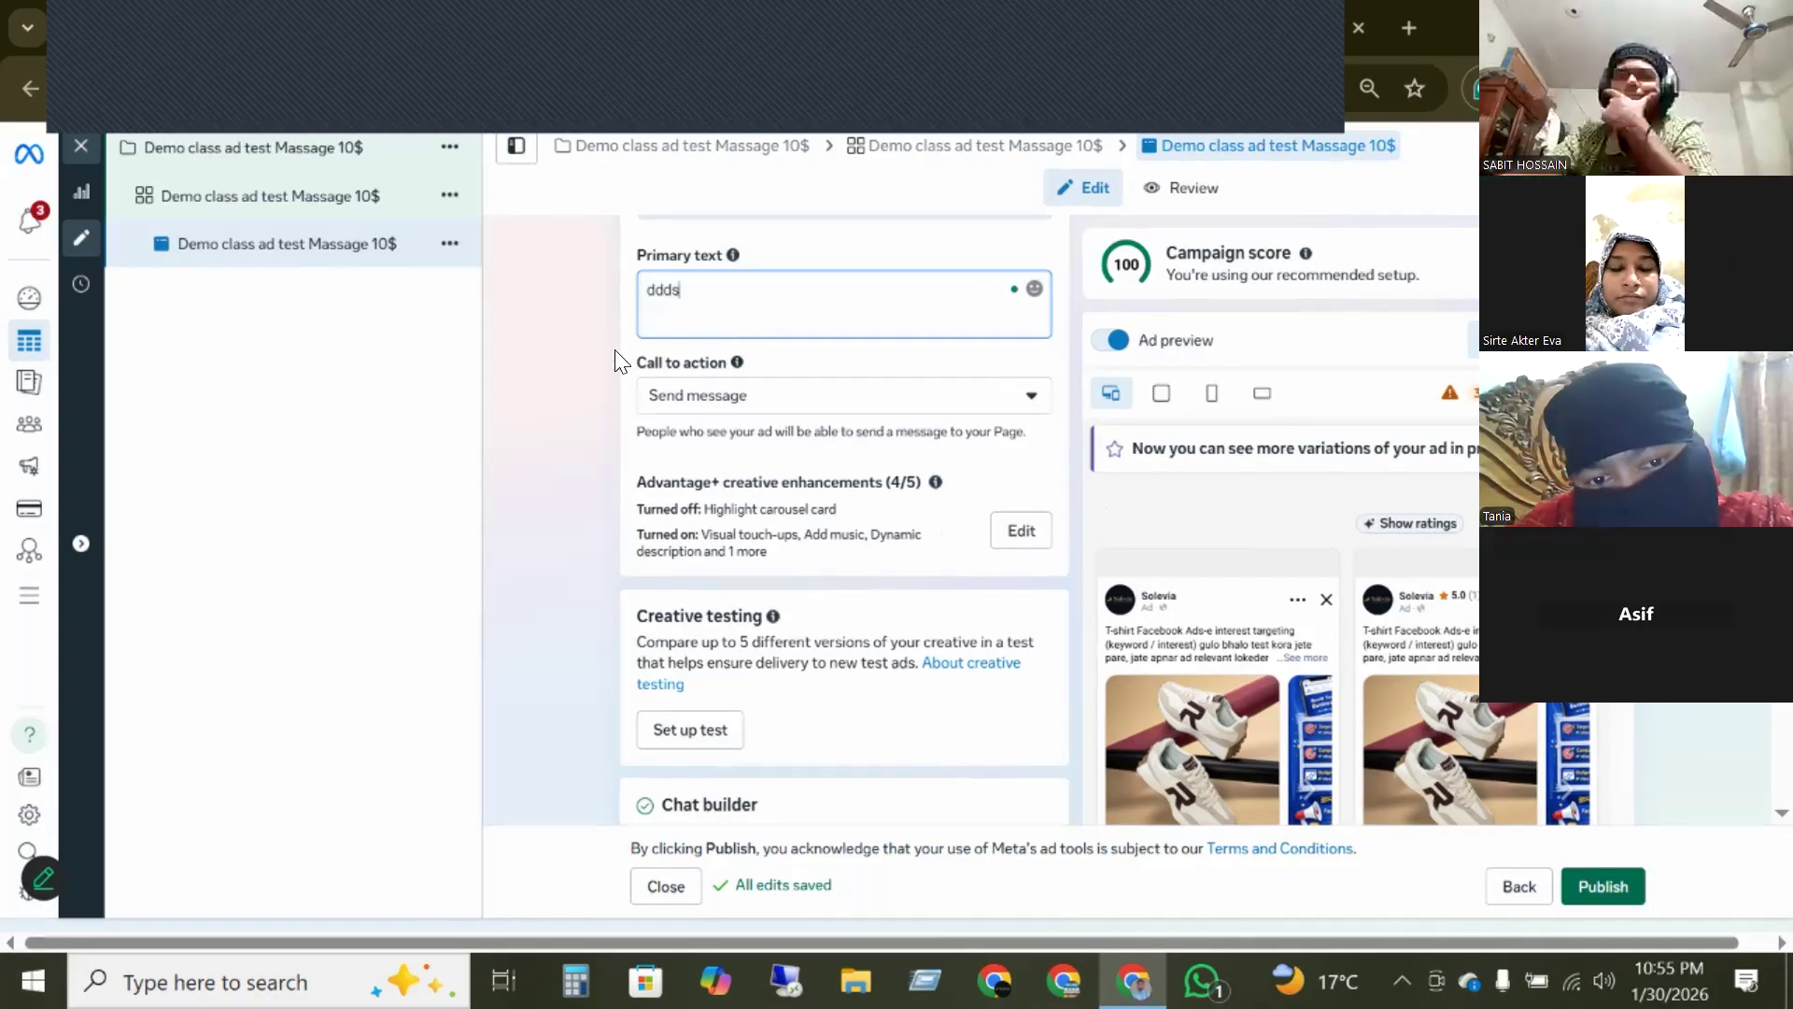
click(582, 356)
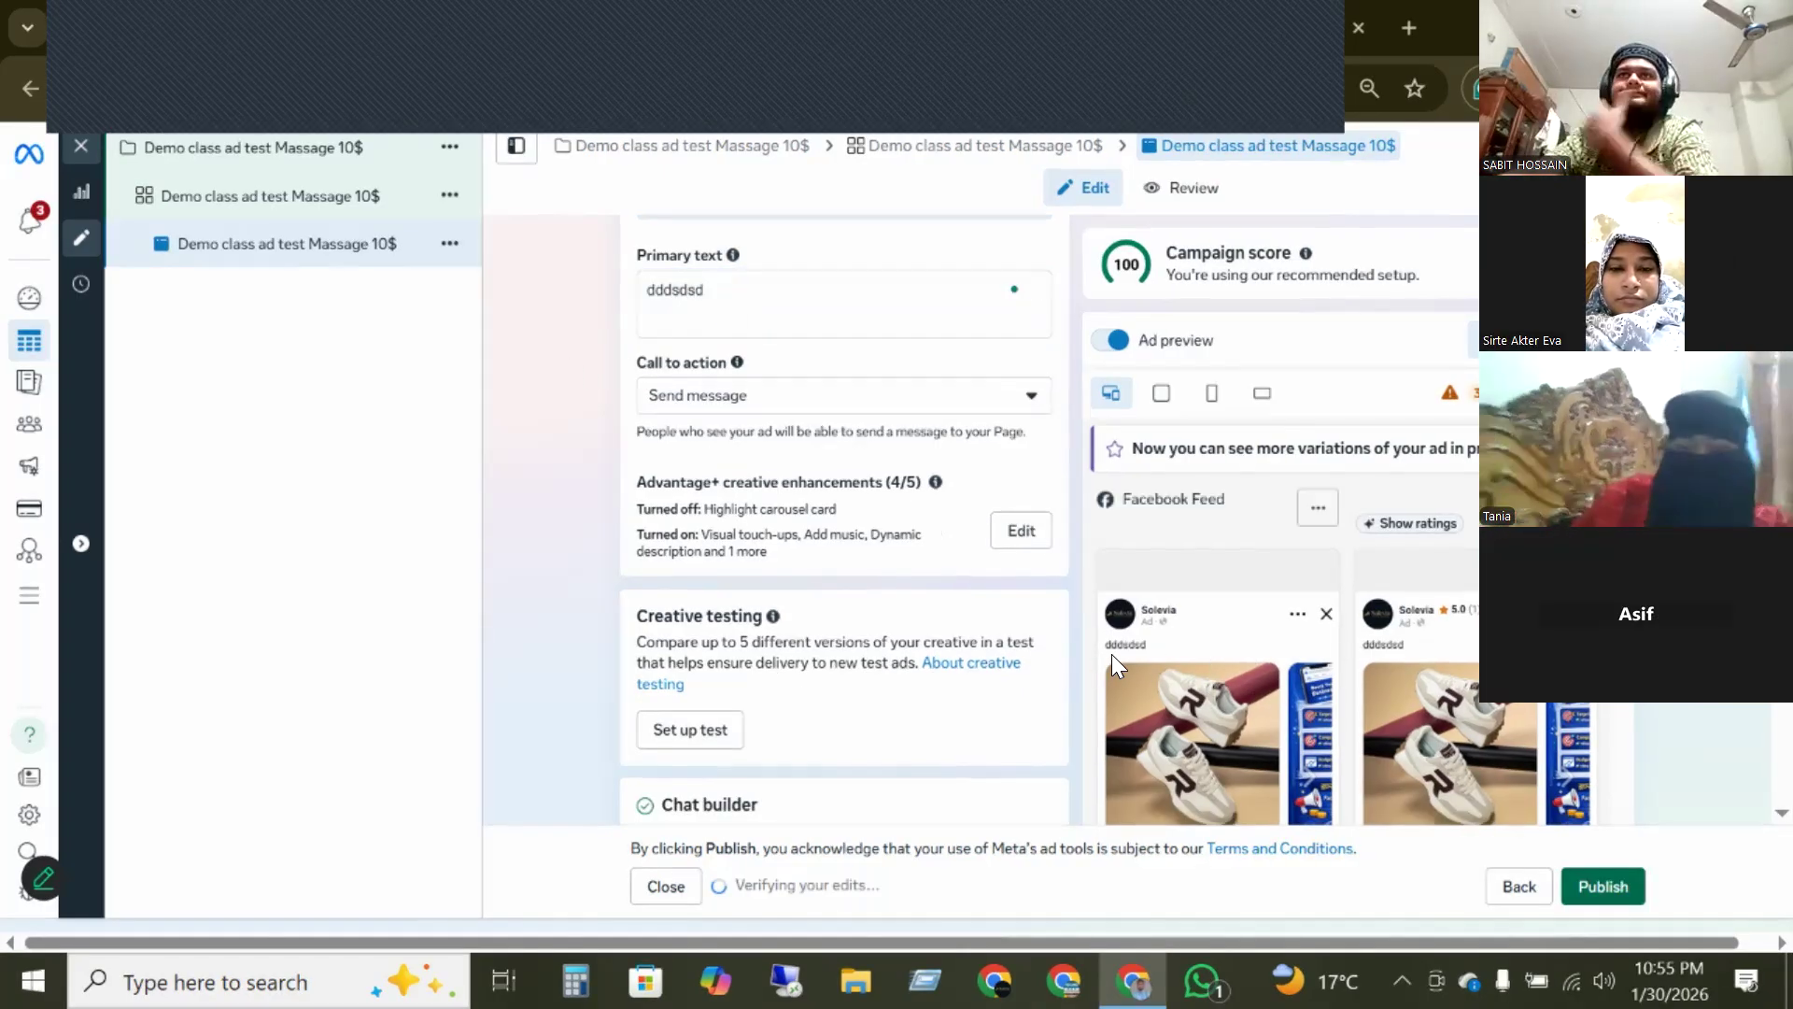
- Restore the T-shirt interest-targeting primary text from the clipboard history and check it in the ad preview
click(680, 280)
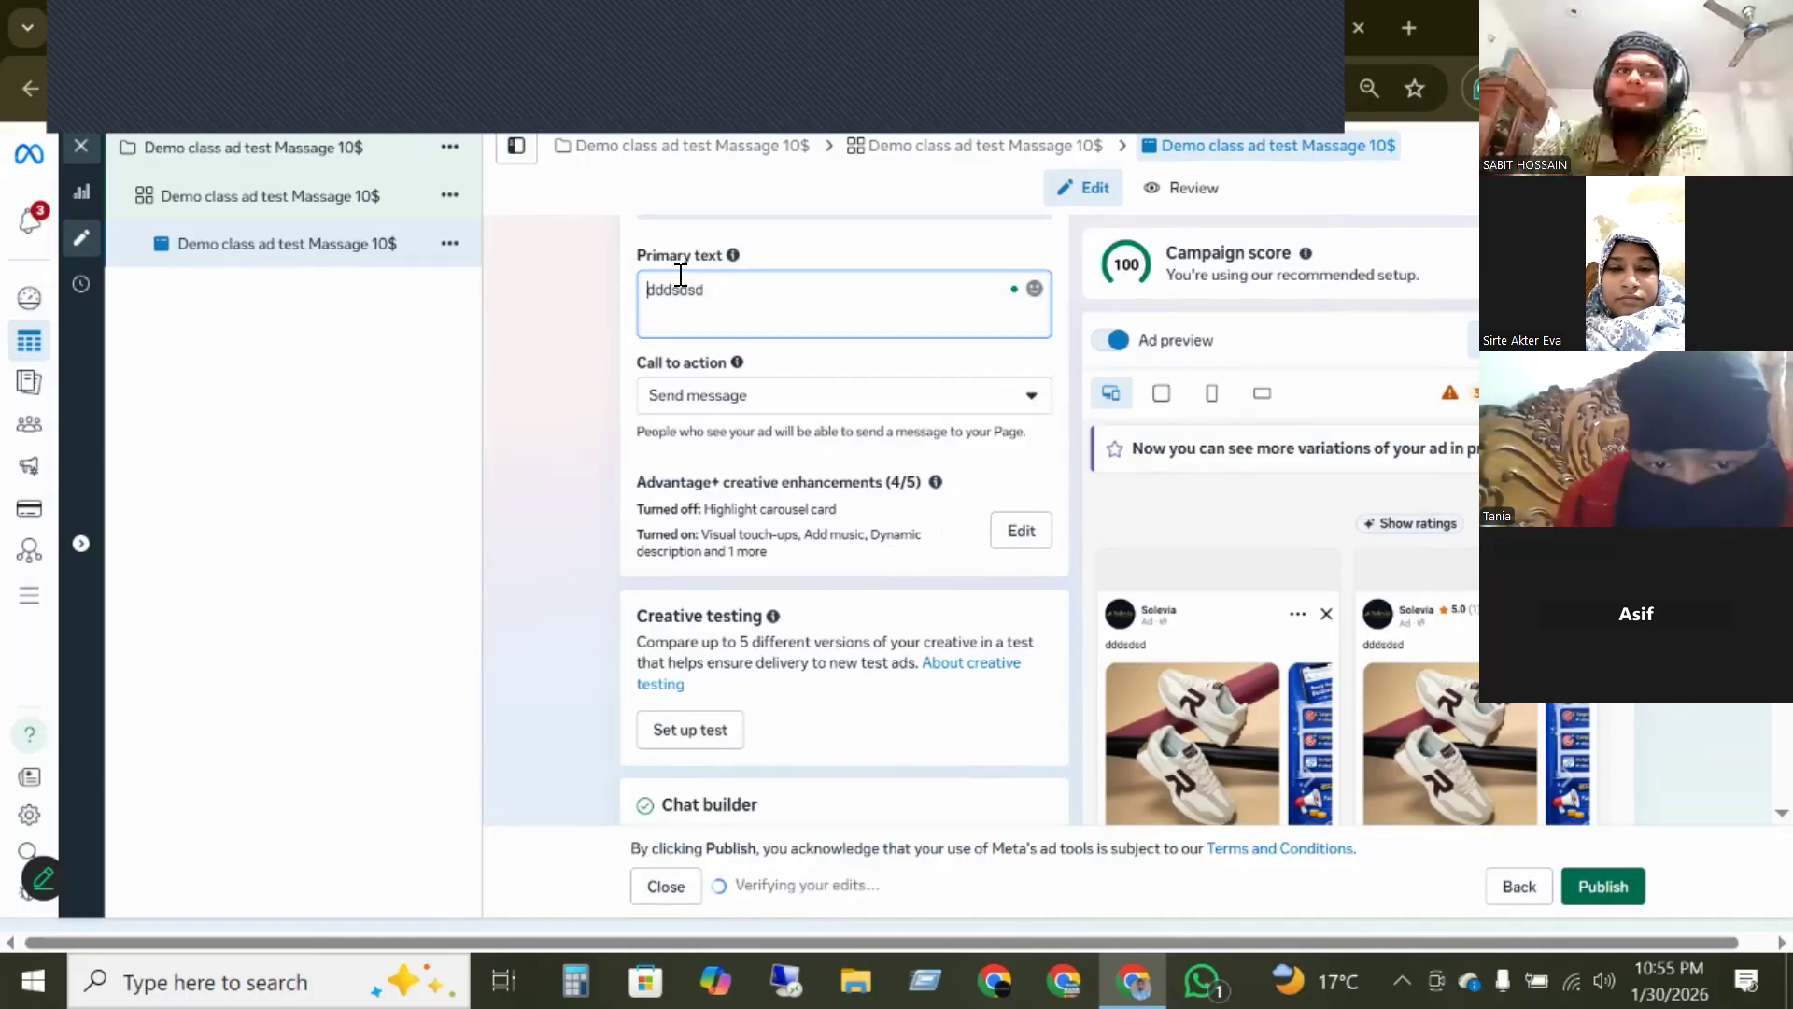
double_click(682, 286)
key(super+v)
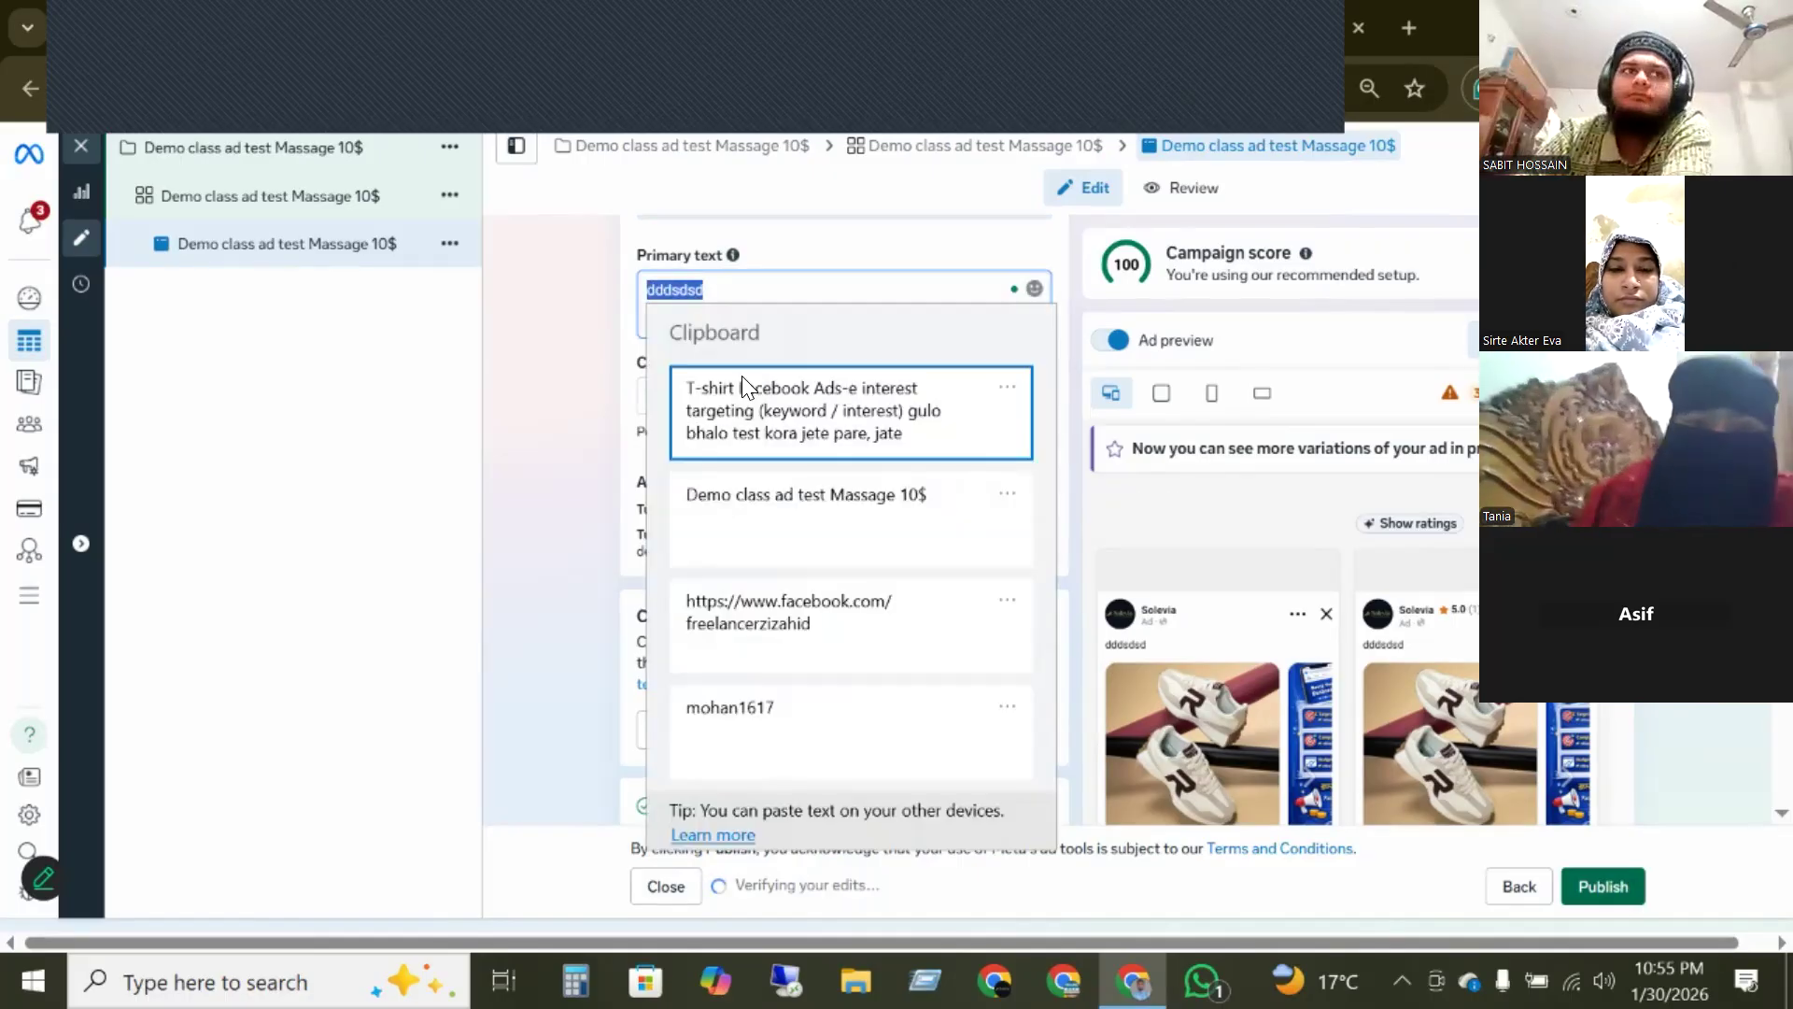
click(747, 390)
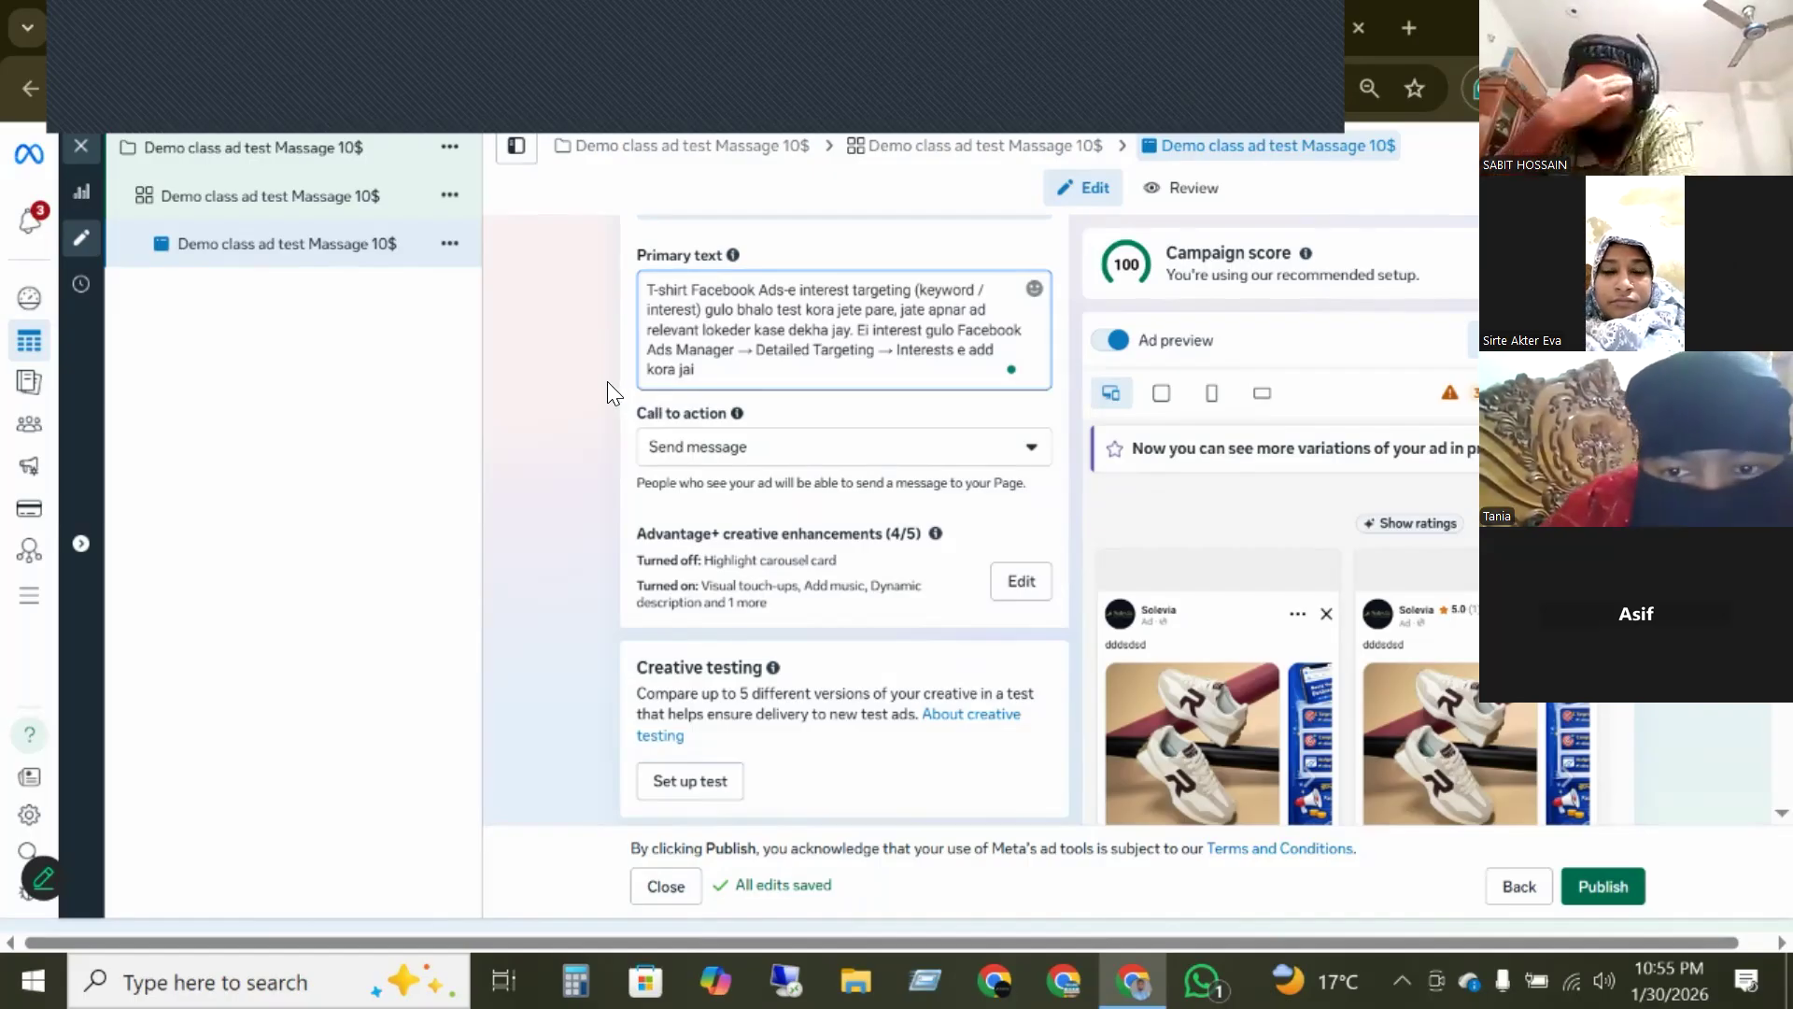
scroll(796, 456, down, 3)
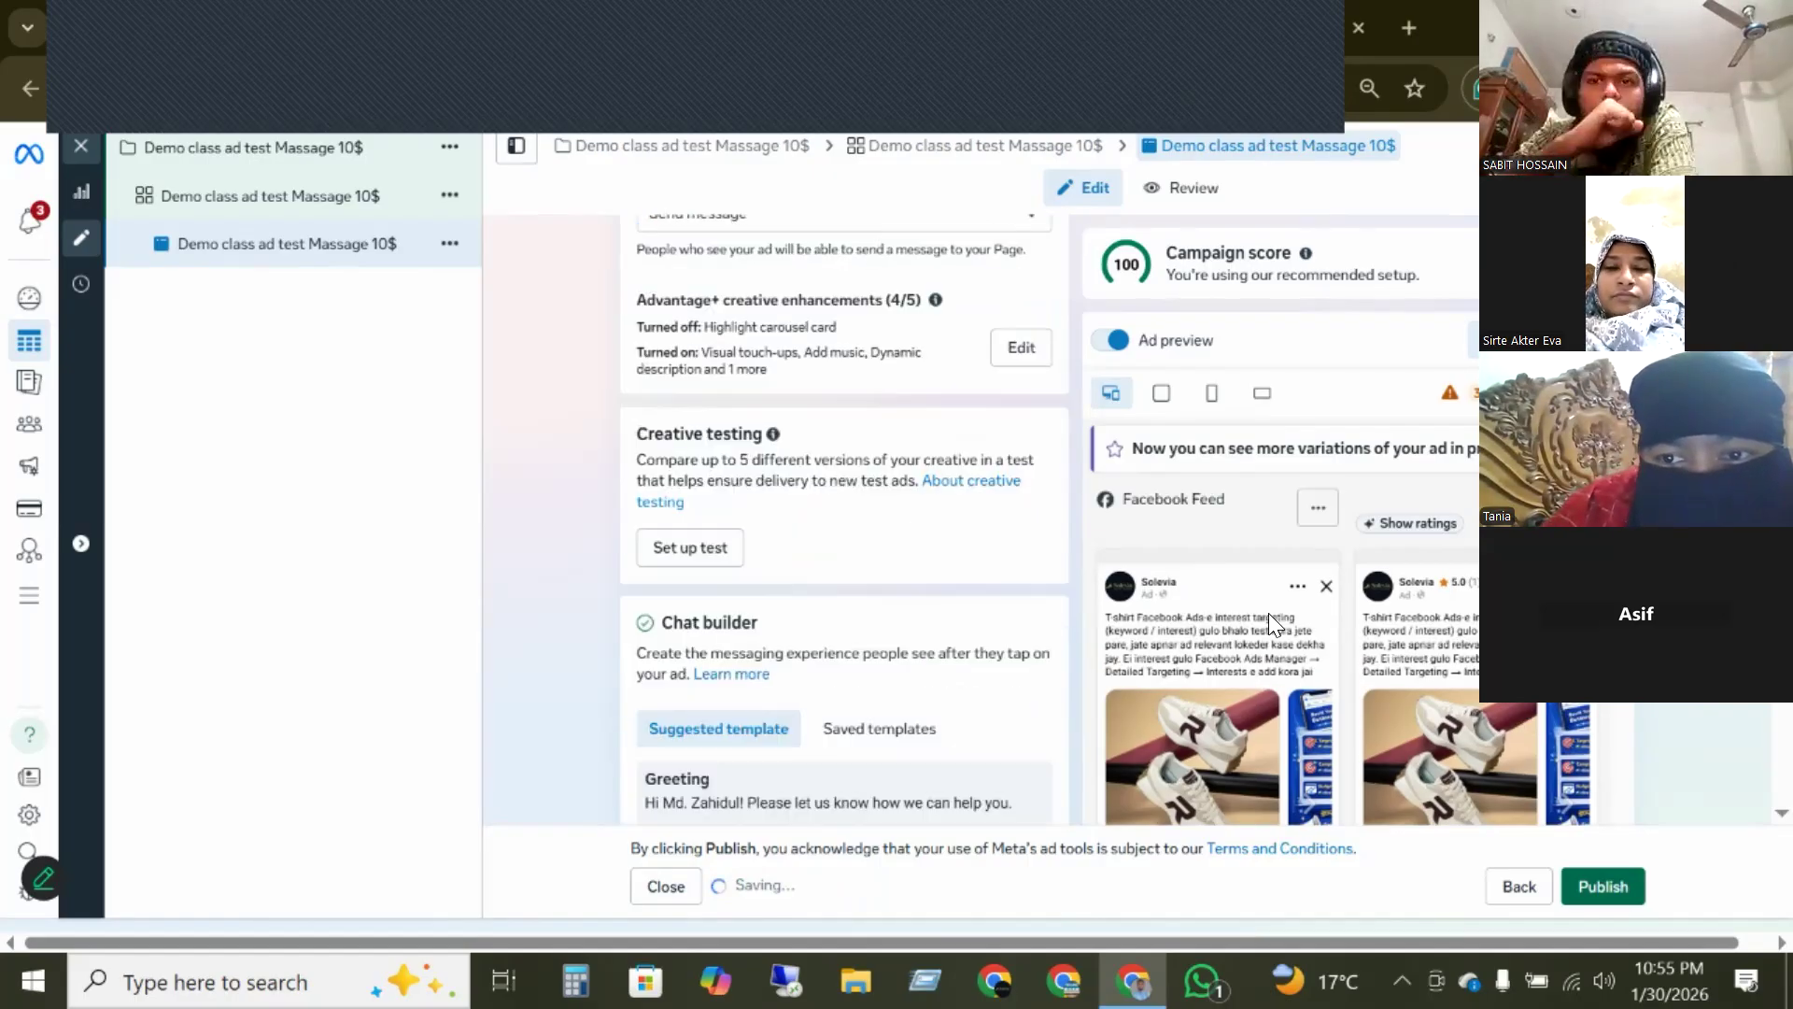
scroll(857, 513, up, 5)
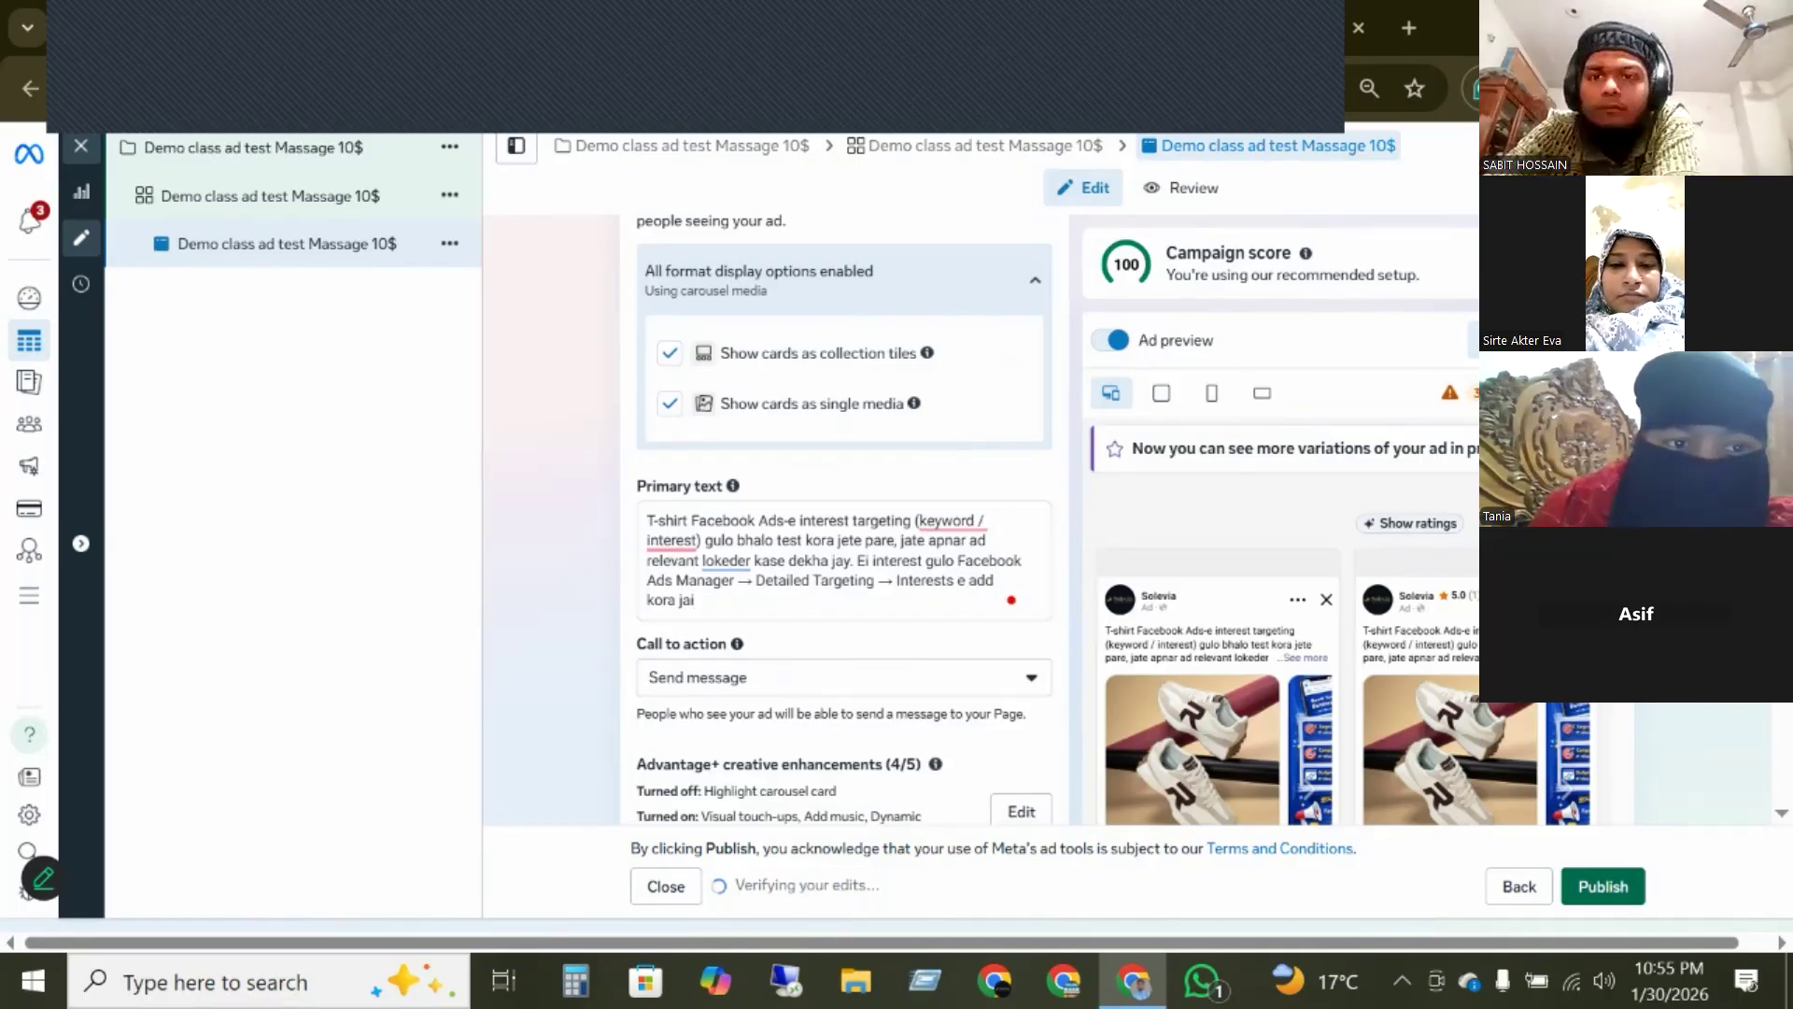
- Set the ad's call to action to "Shop now" and check the button in the preview
scroll(840, 513, down, 2)
click(894, 551)
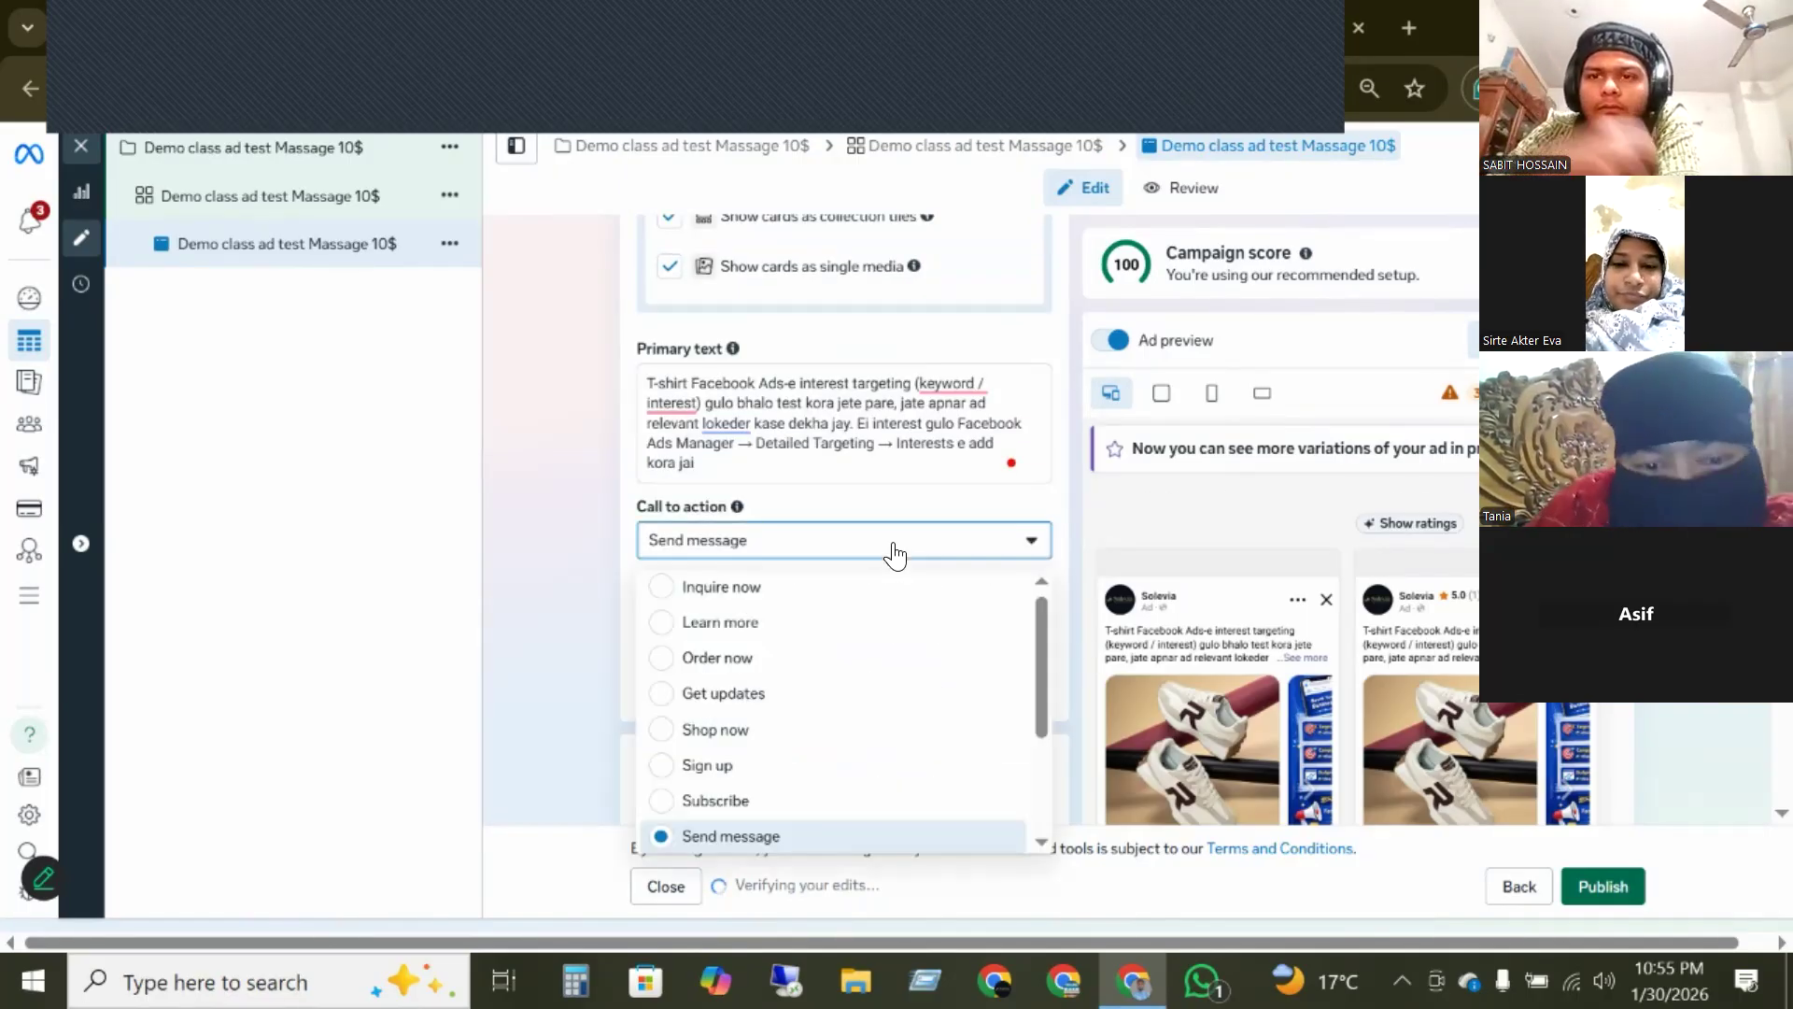
click(695, 732)
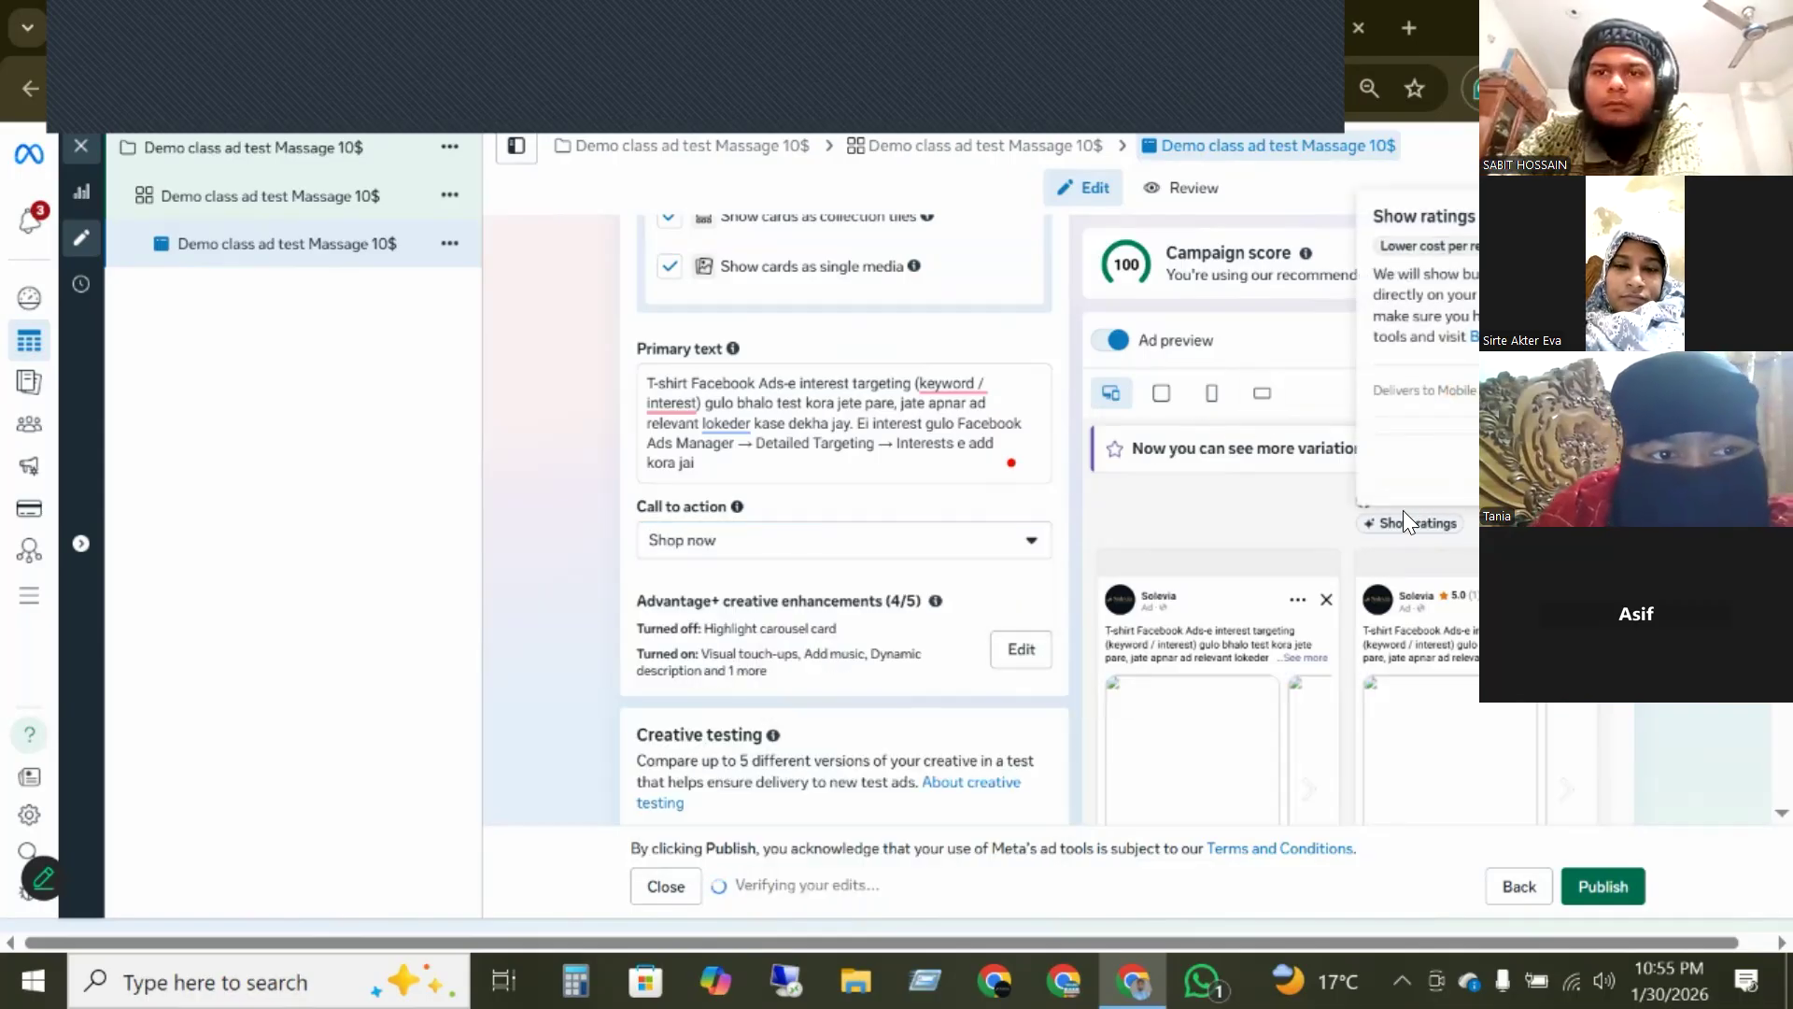
scroll(1278, 516, down, 3)
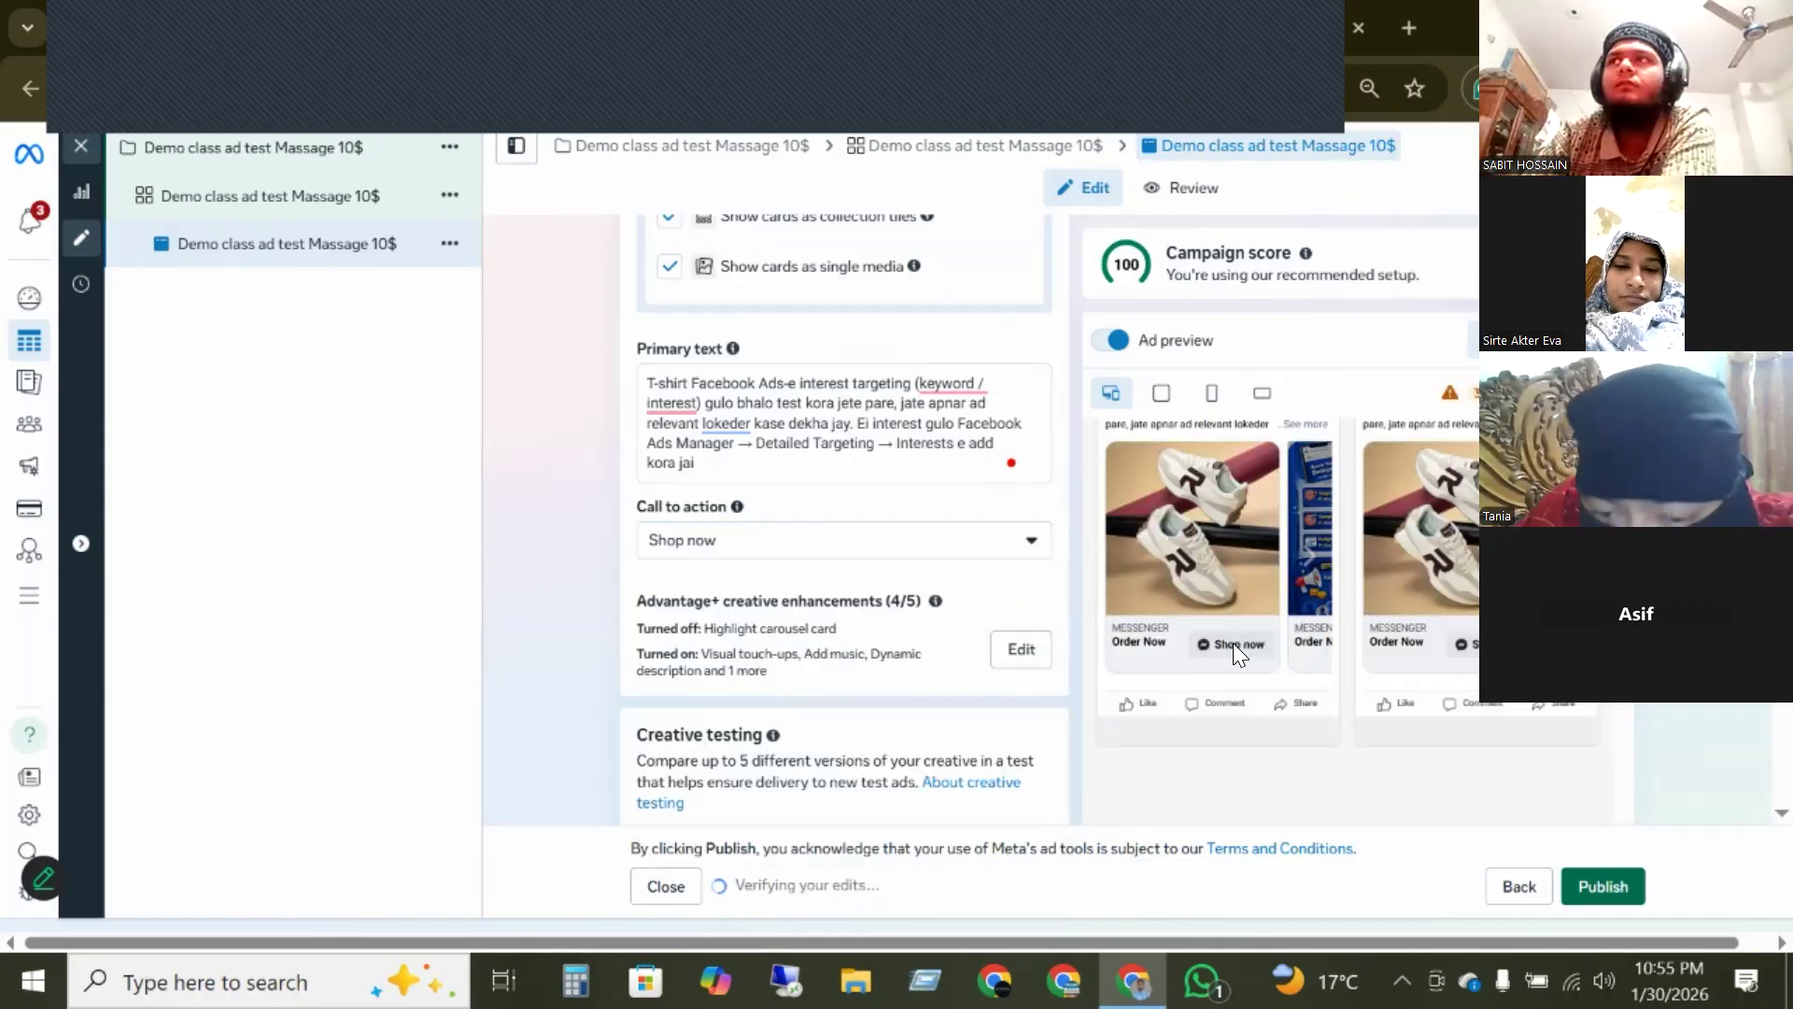
- Try "Learn more" as the call to action, then set it back to "Send message"
click(726, 553)
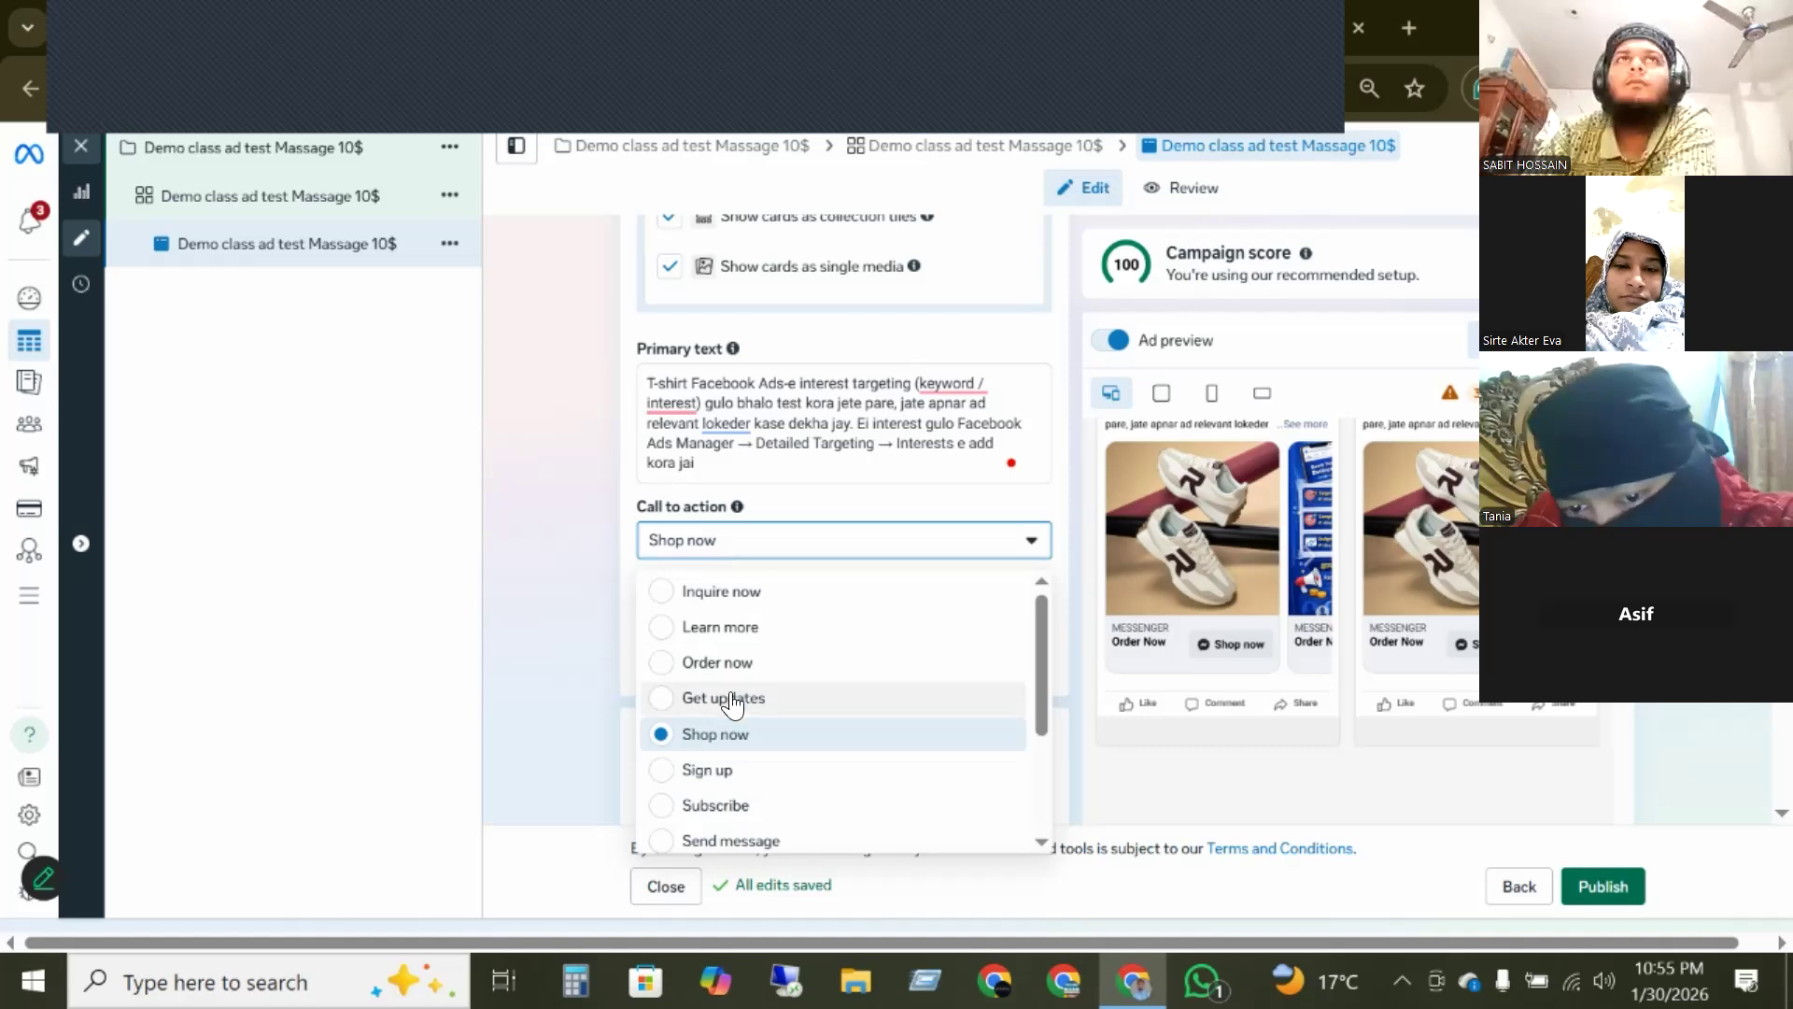
click(702, 627)
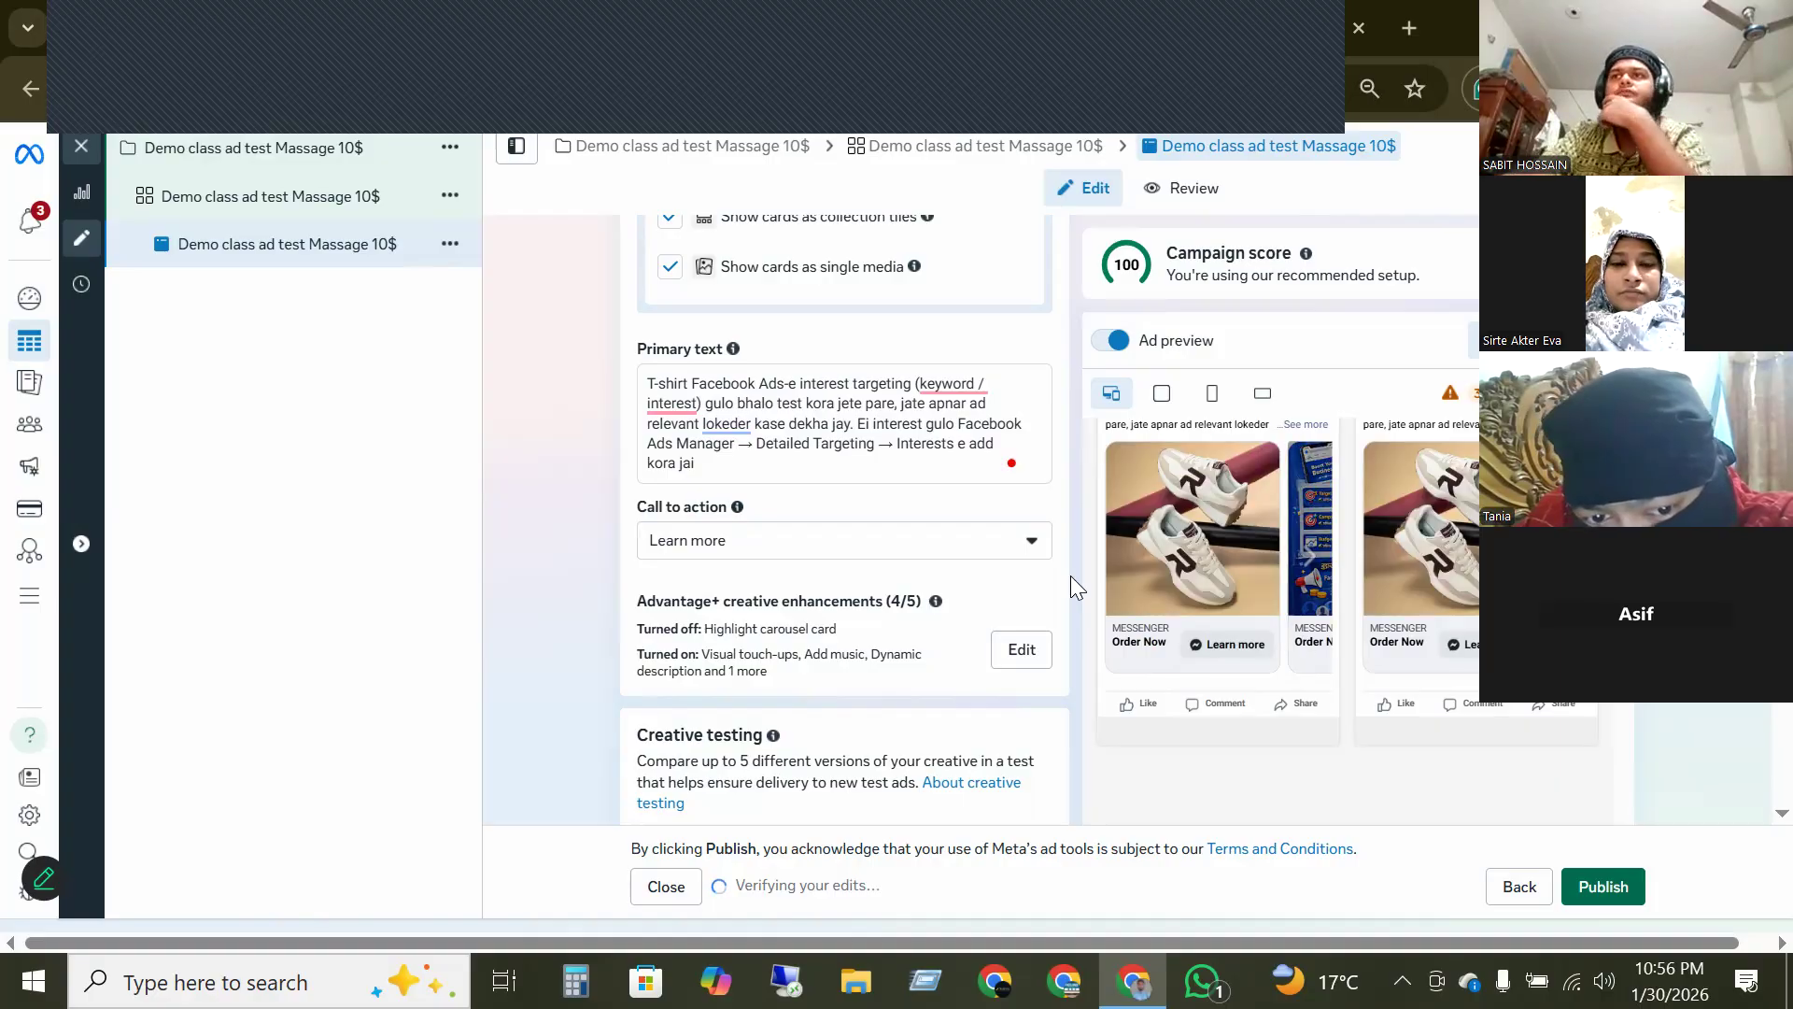
click(897, 553)
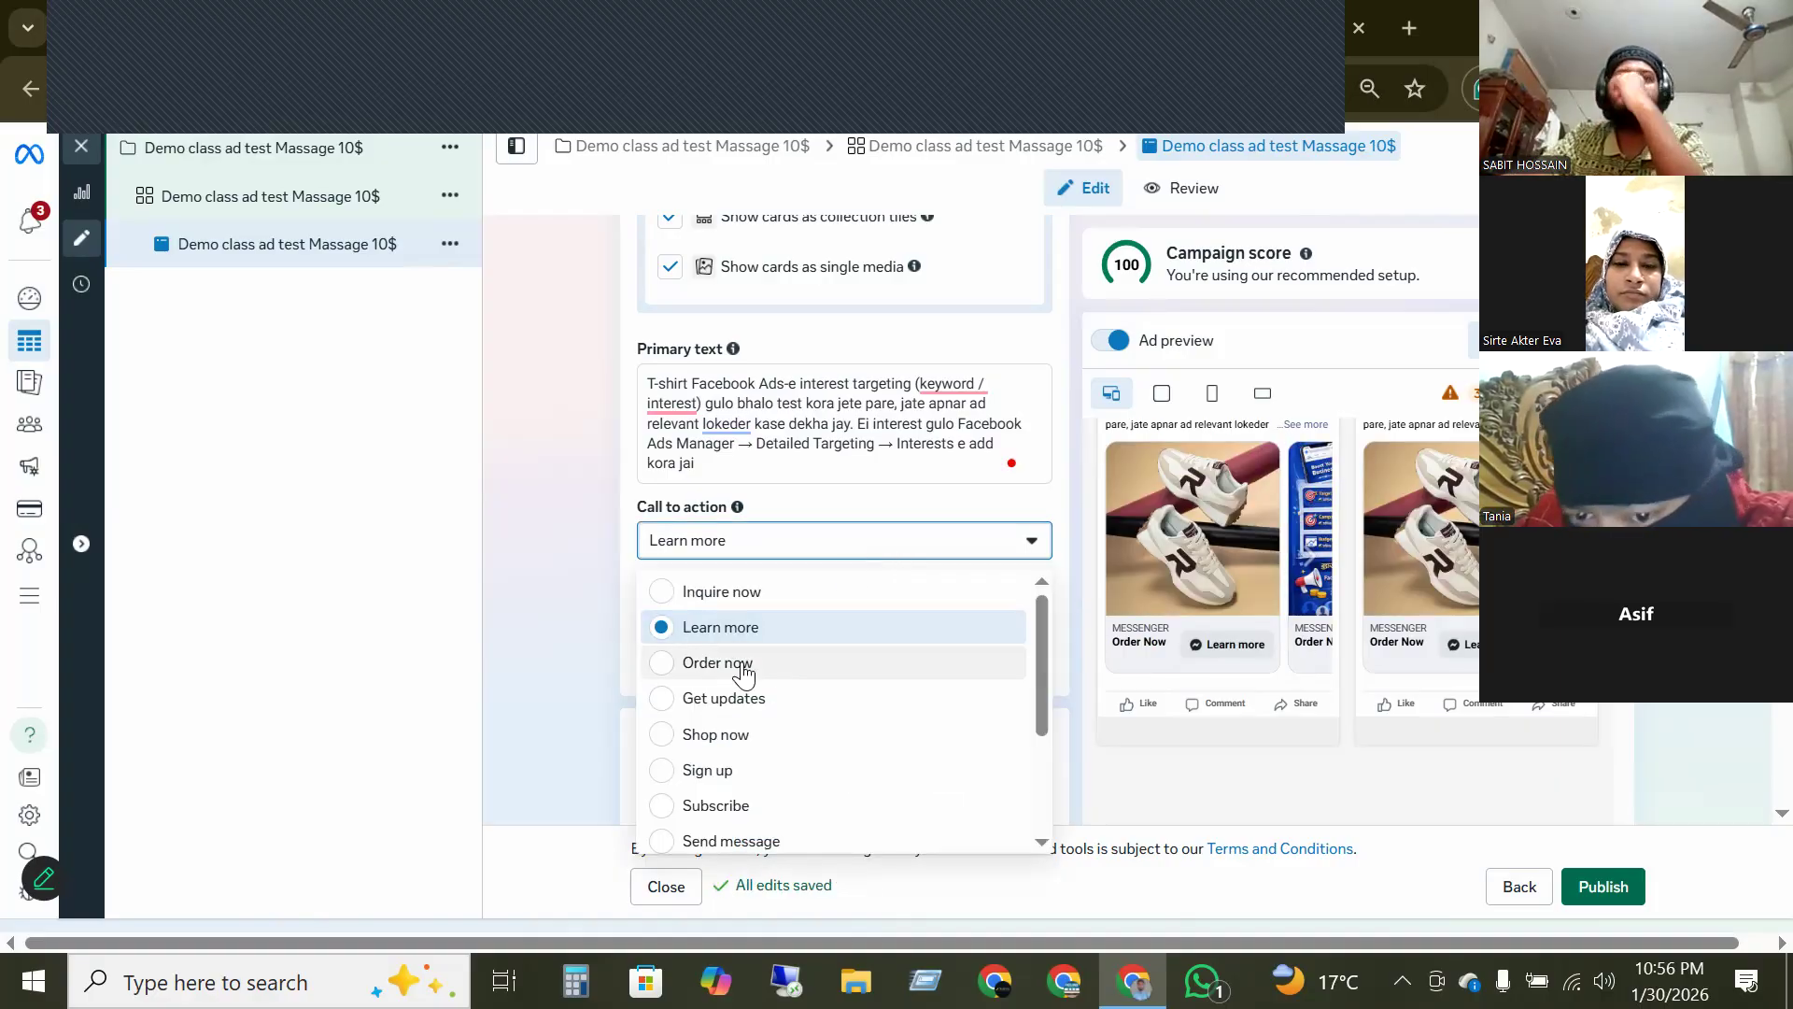
click(753, 845)
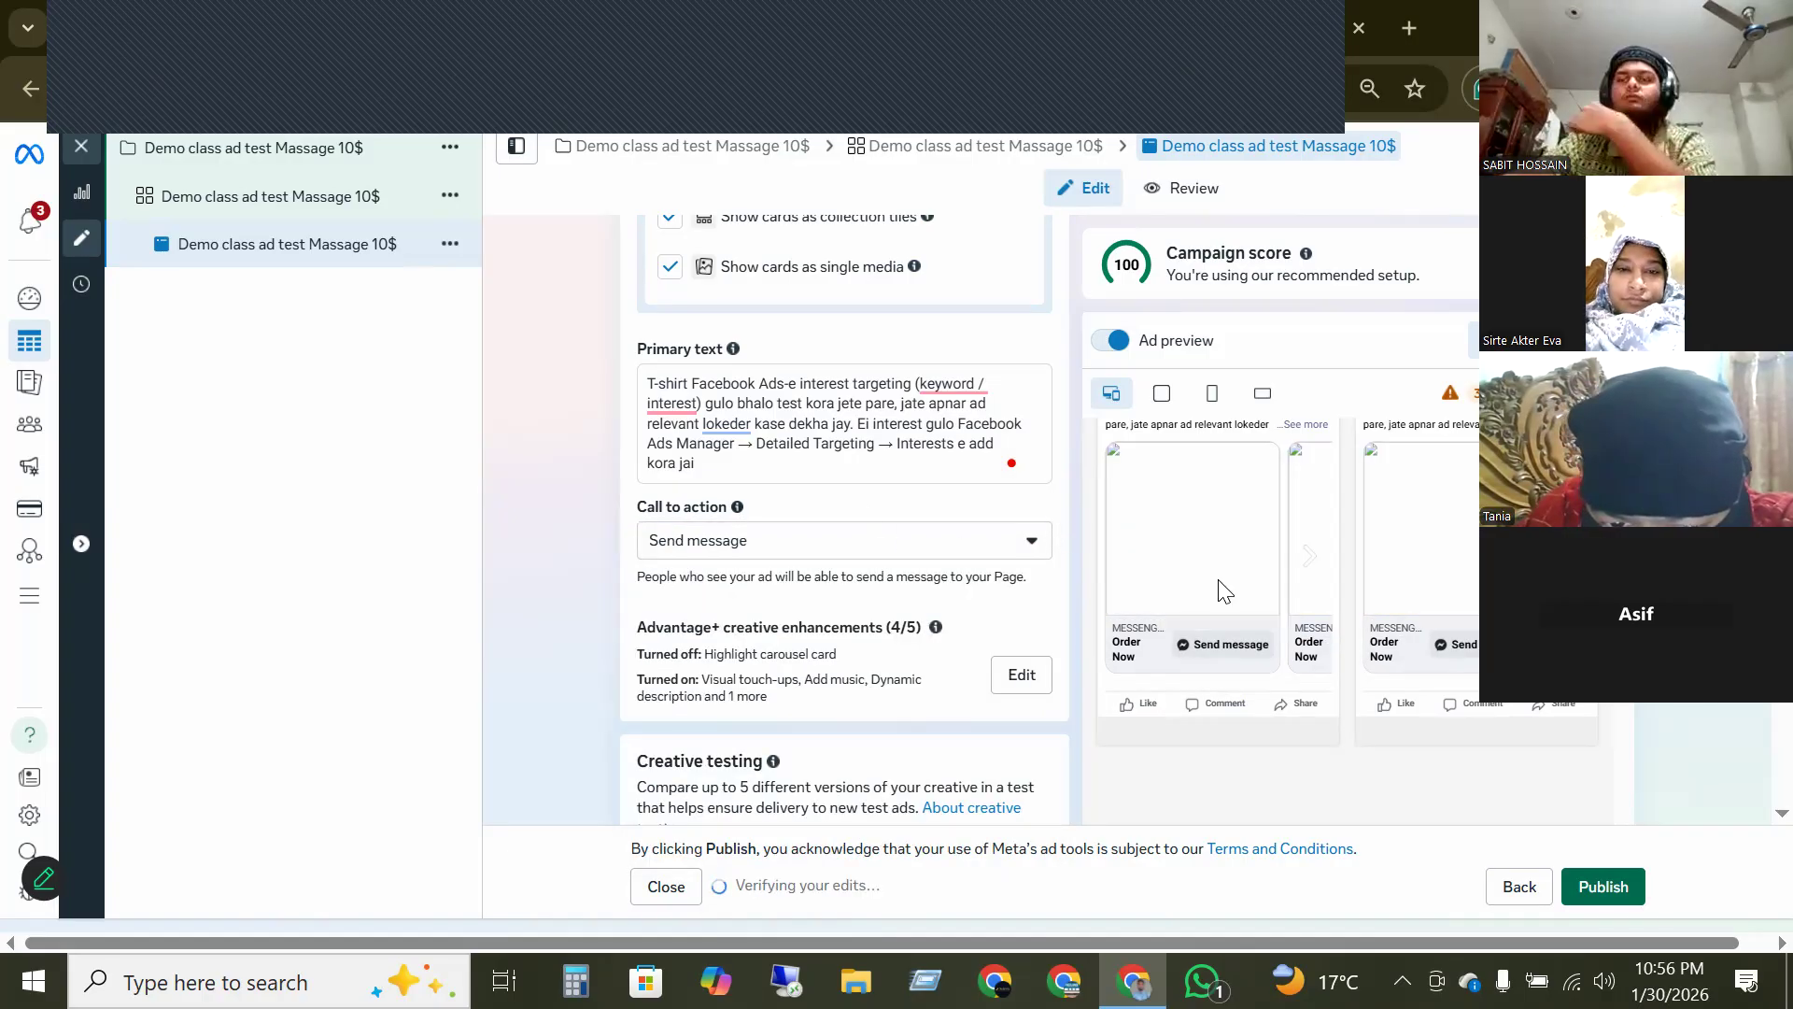
- Look over the remaining ad sections and change the ad setup to "Use existing post"
scroll(568, 461, down, 2)
scroll(568, 461, down, 5)
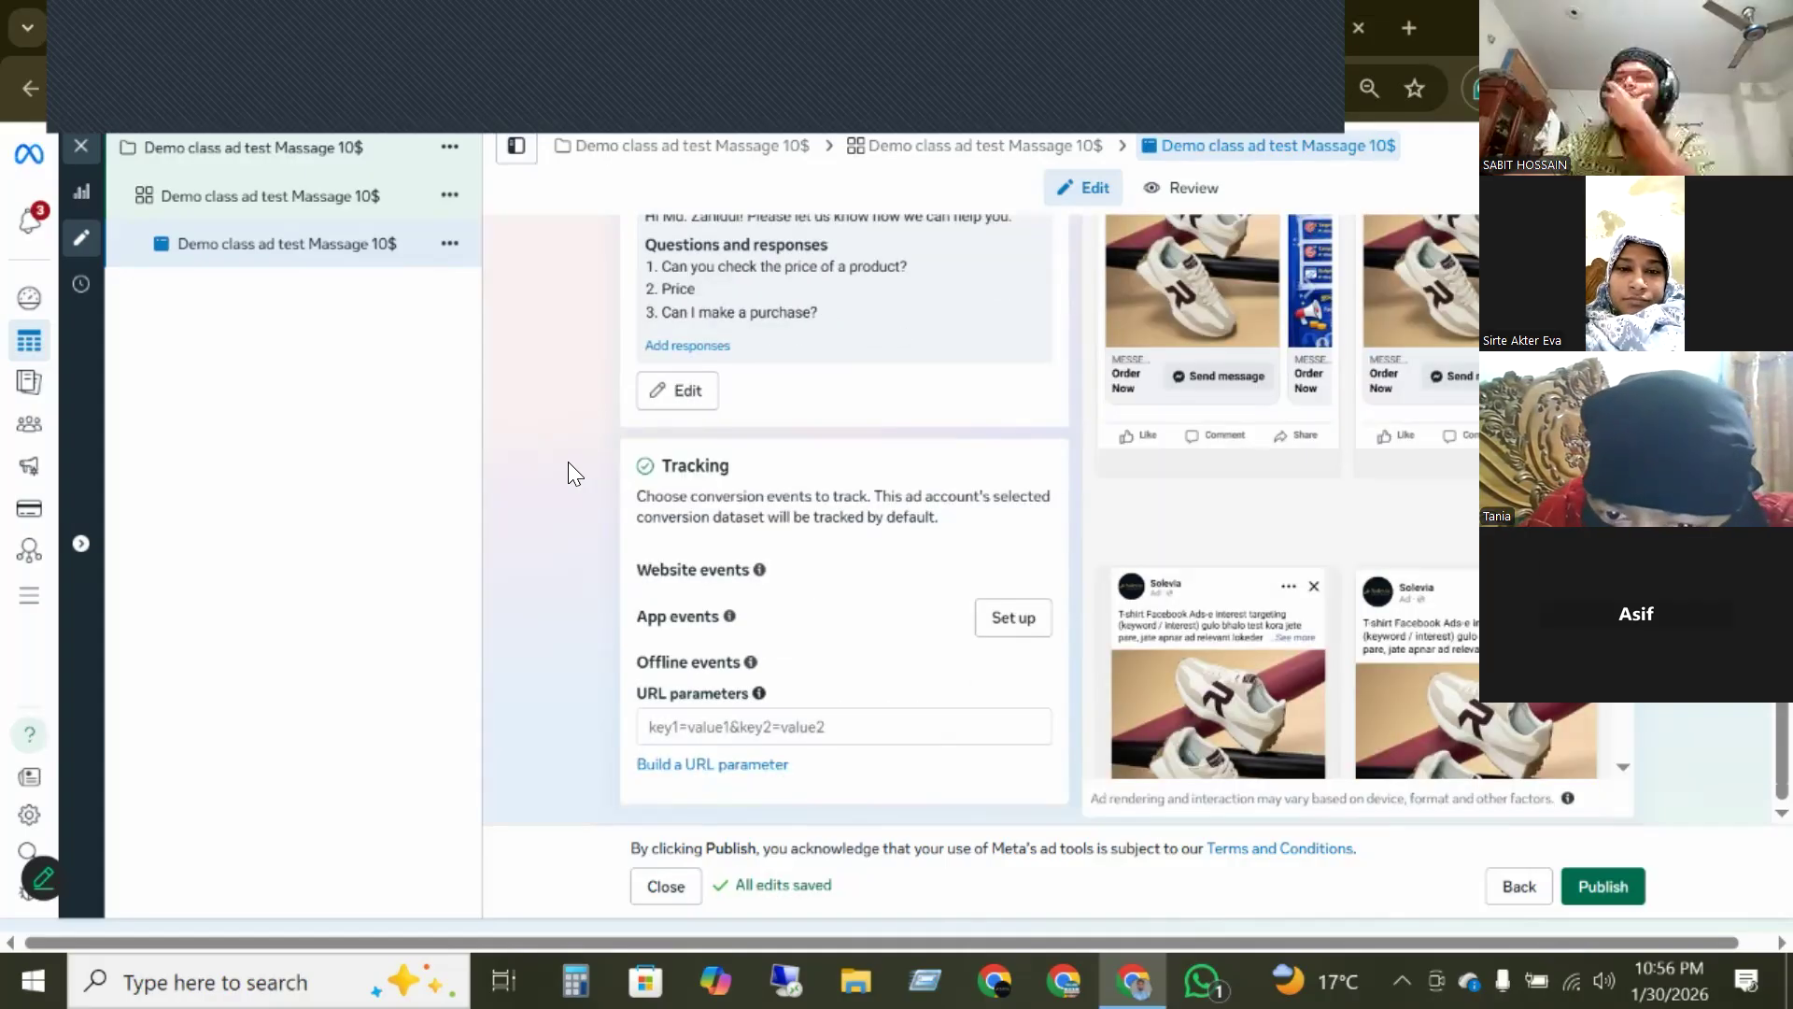
scroll(568, 461, up, 4)
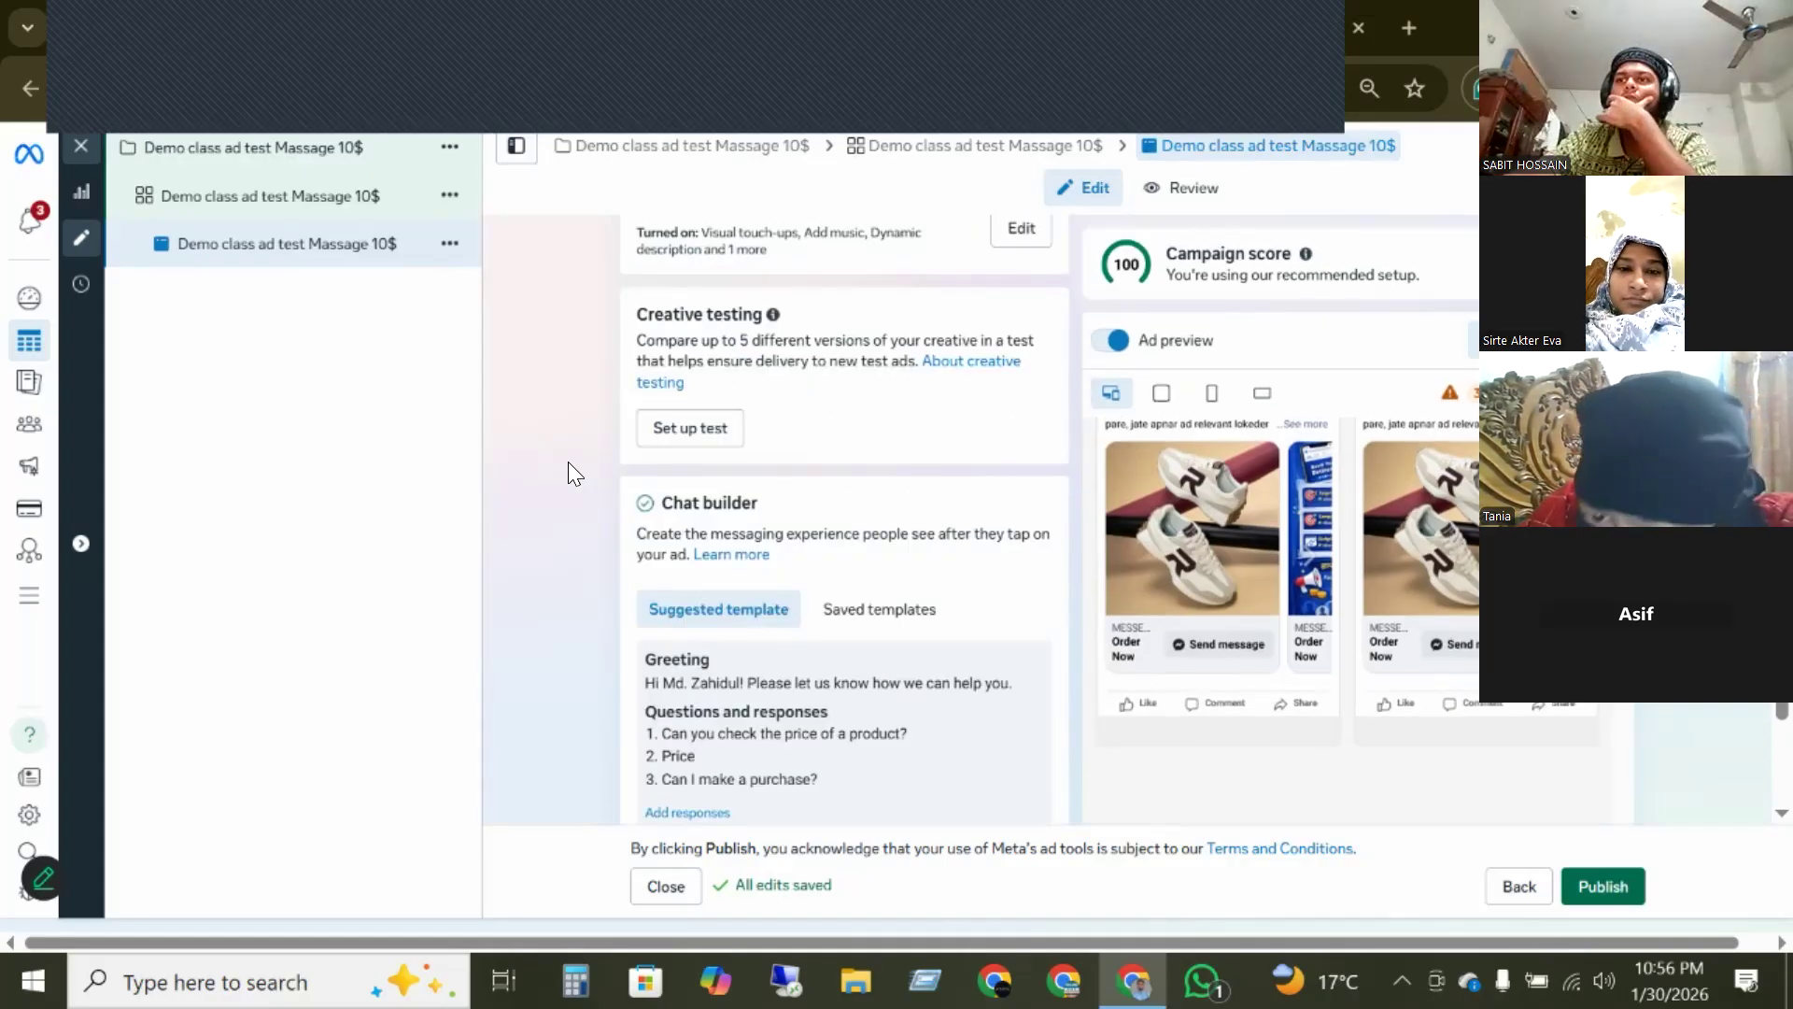
scroll(568, 461, up, 7)
scroll(568, 461, up, 10)
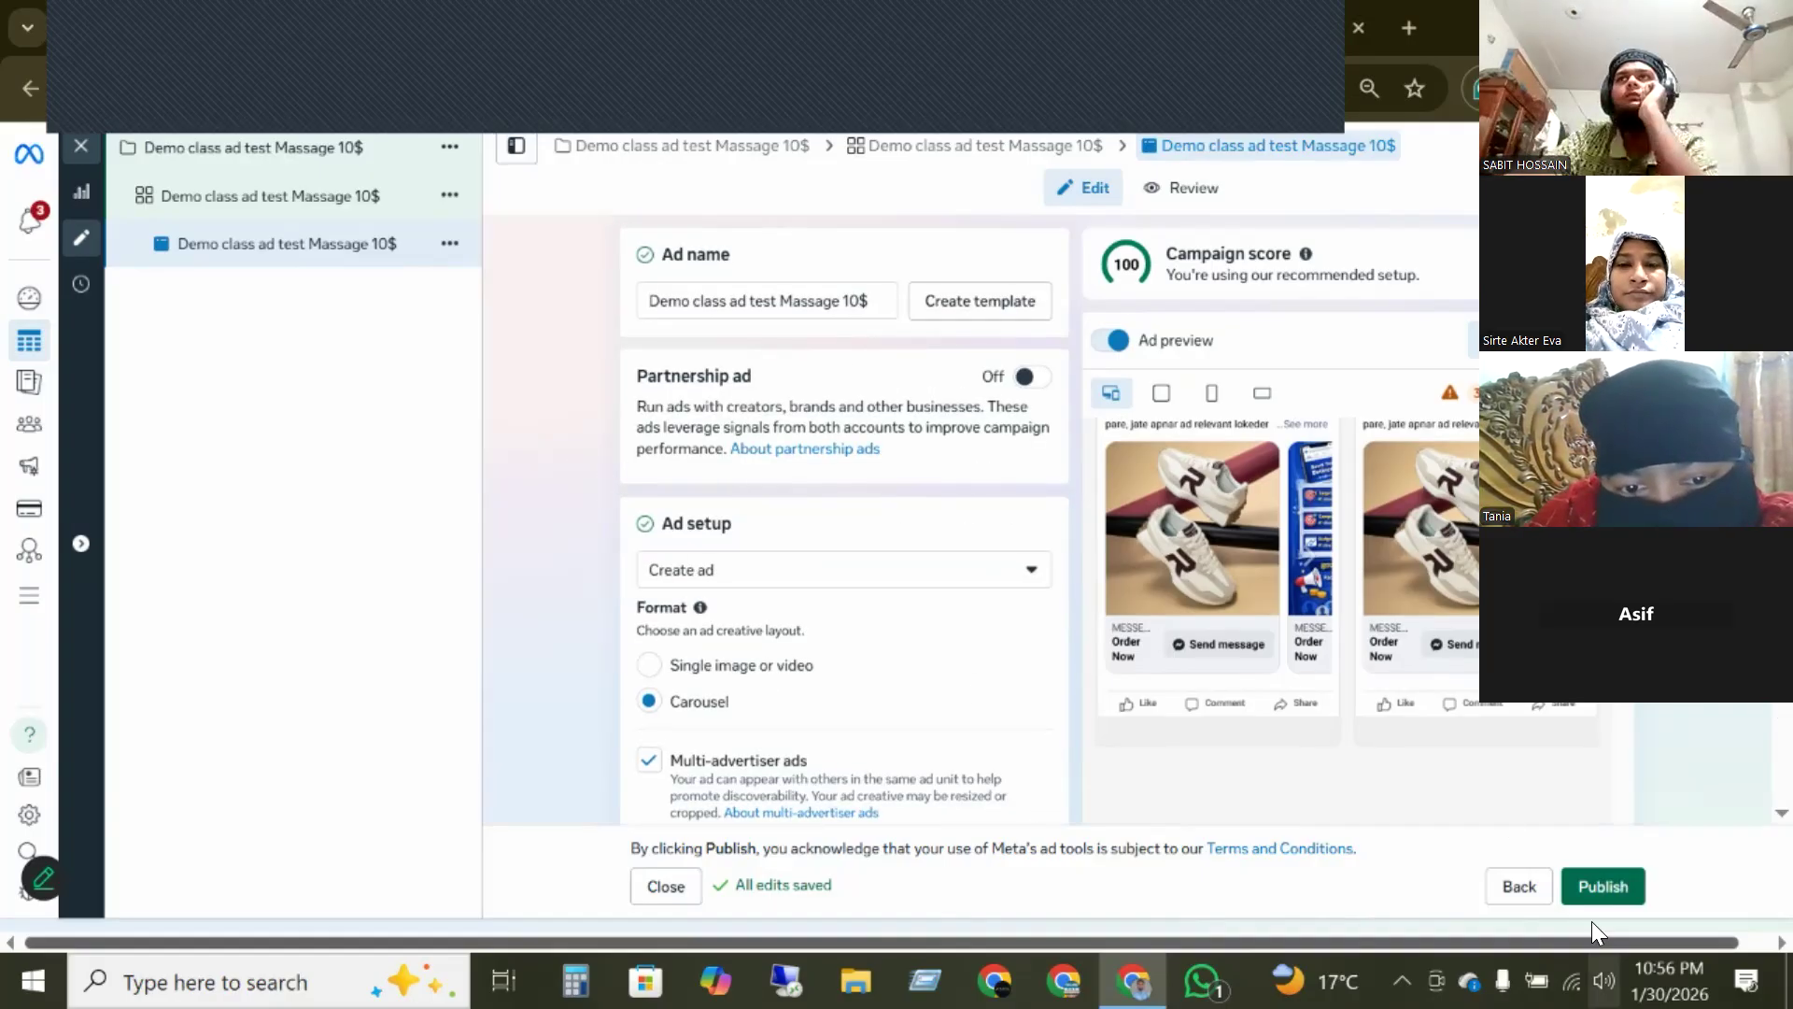
click(799, 585)
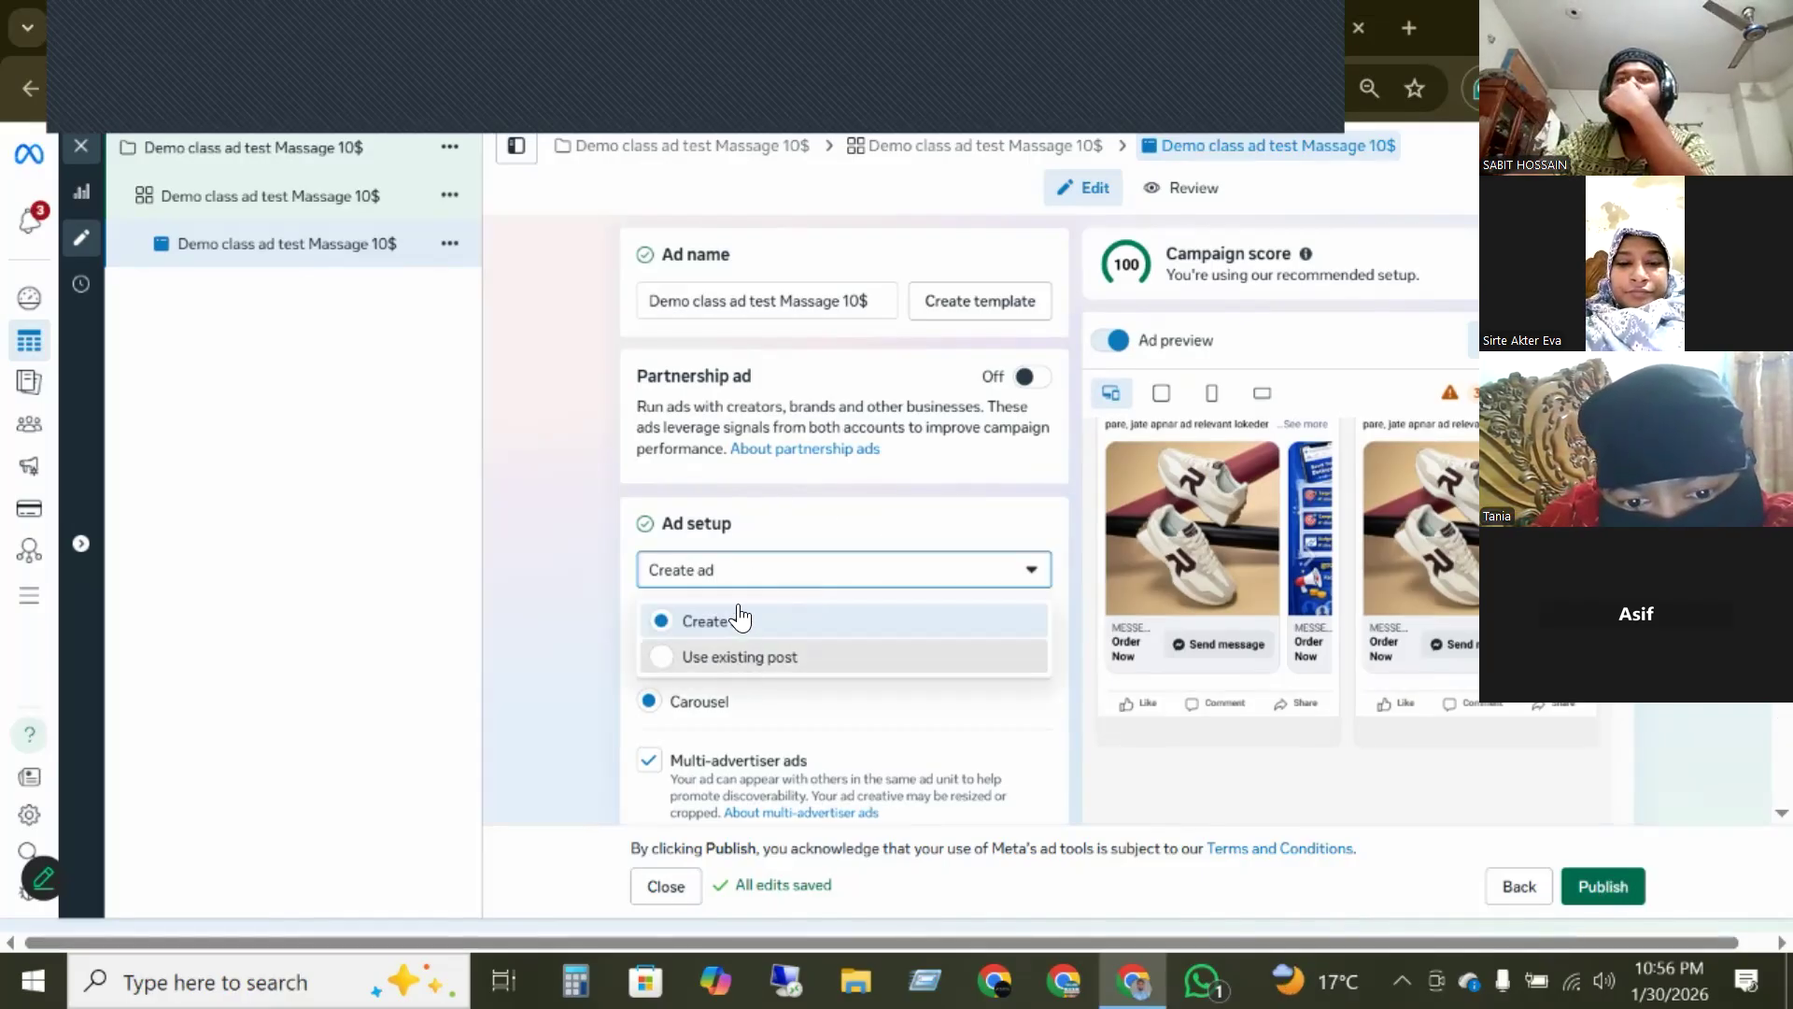
click(742, 657)
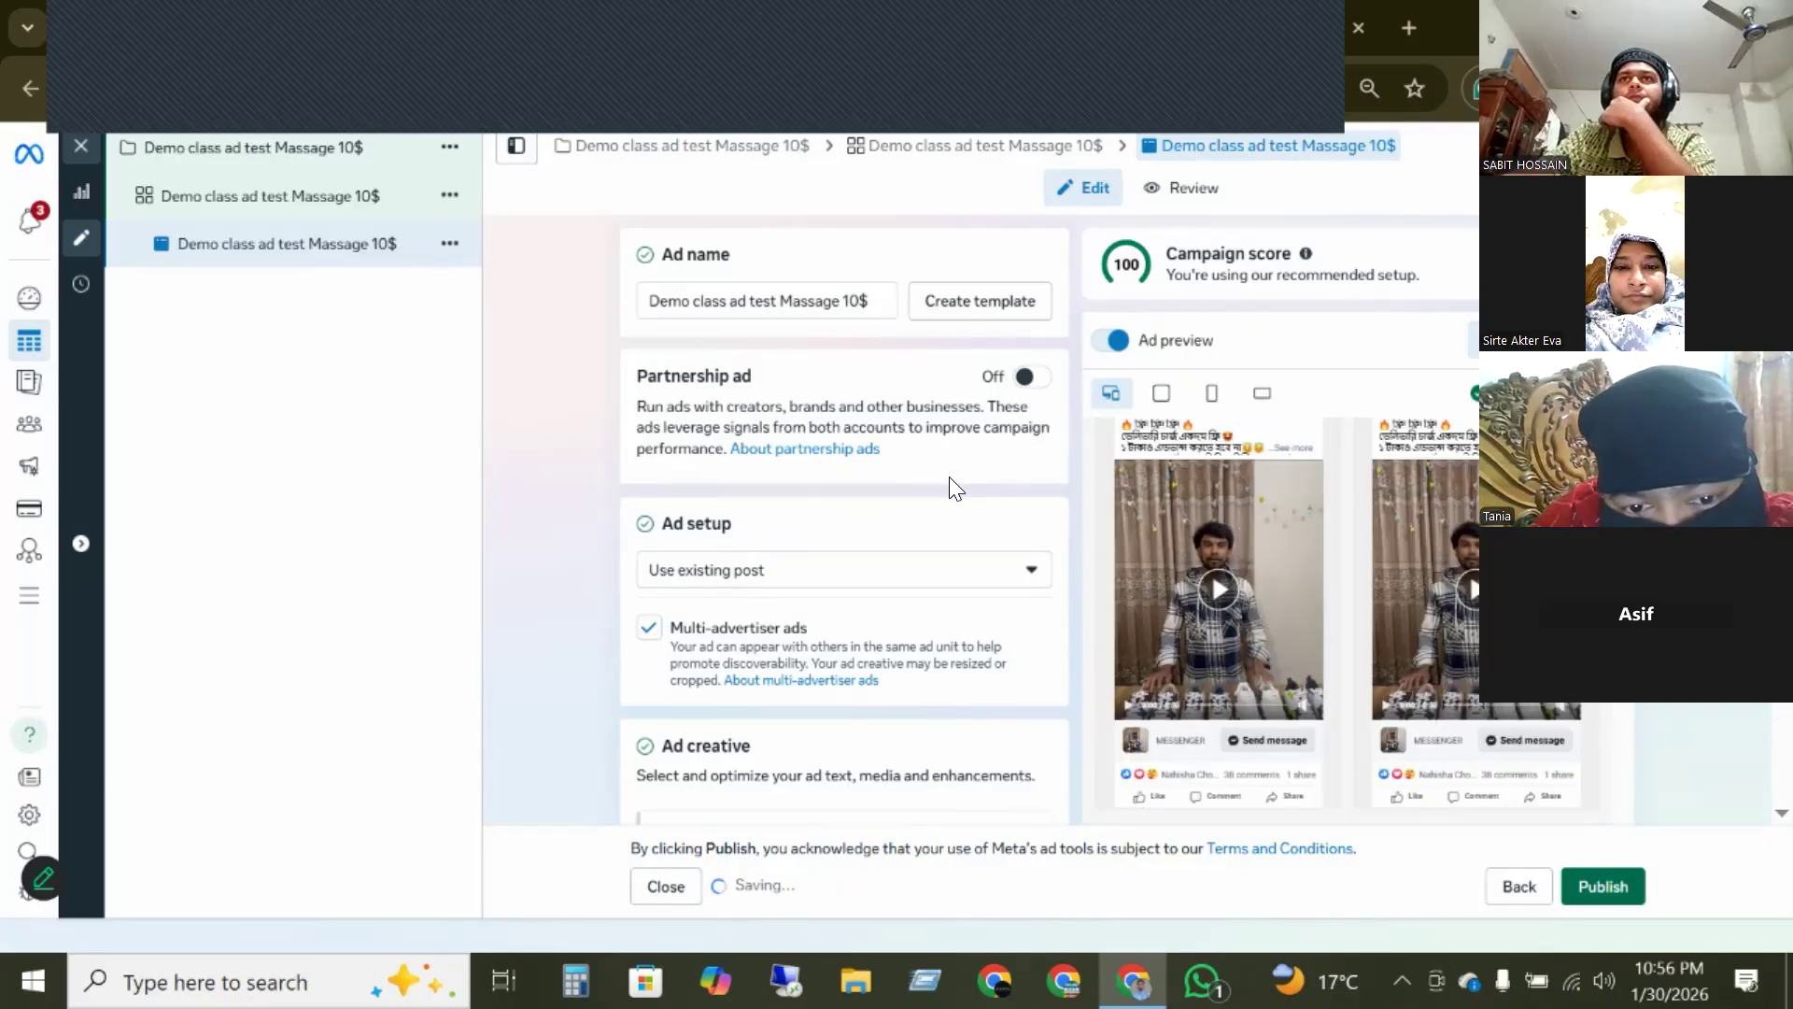
scroll(775, 555, down, 10)
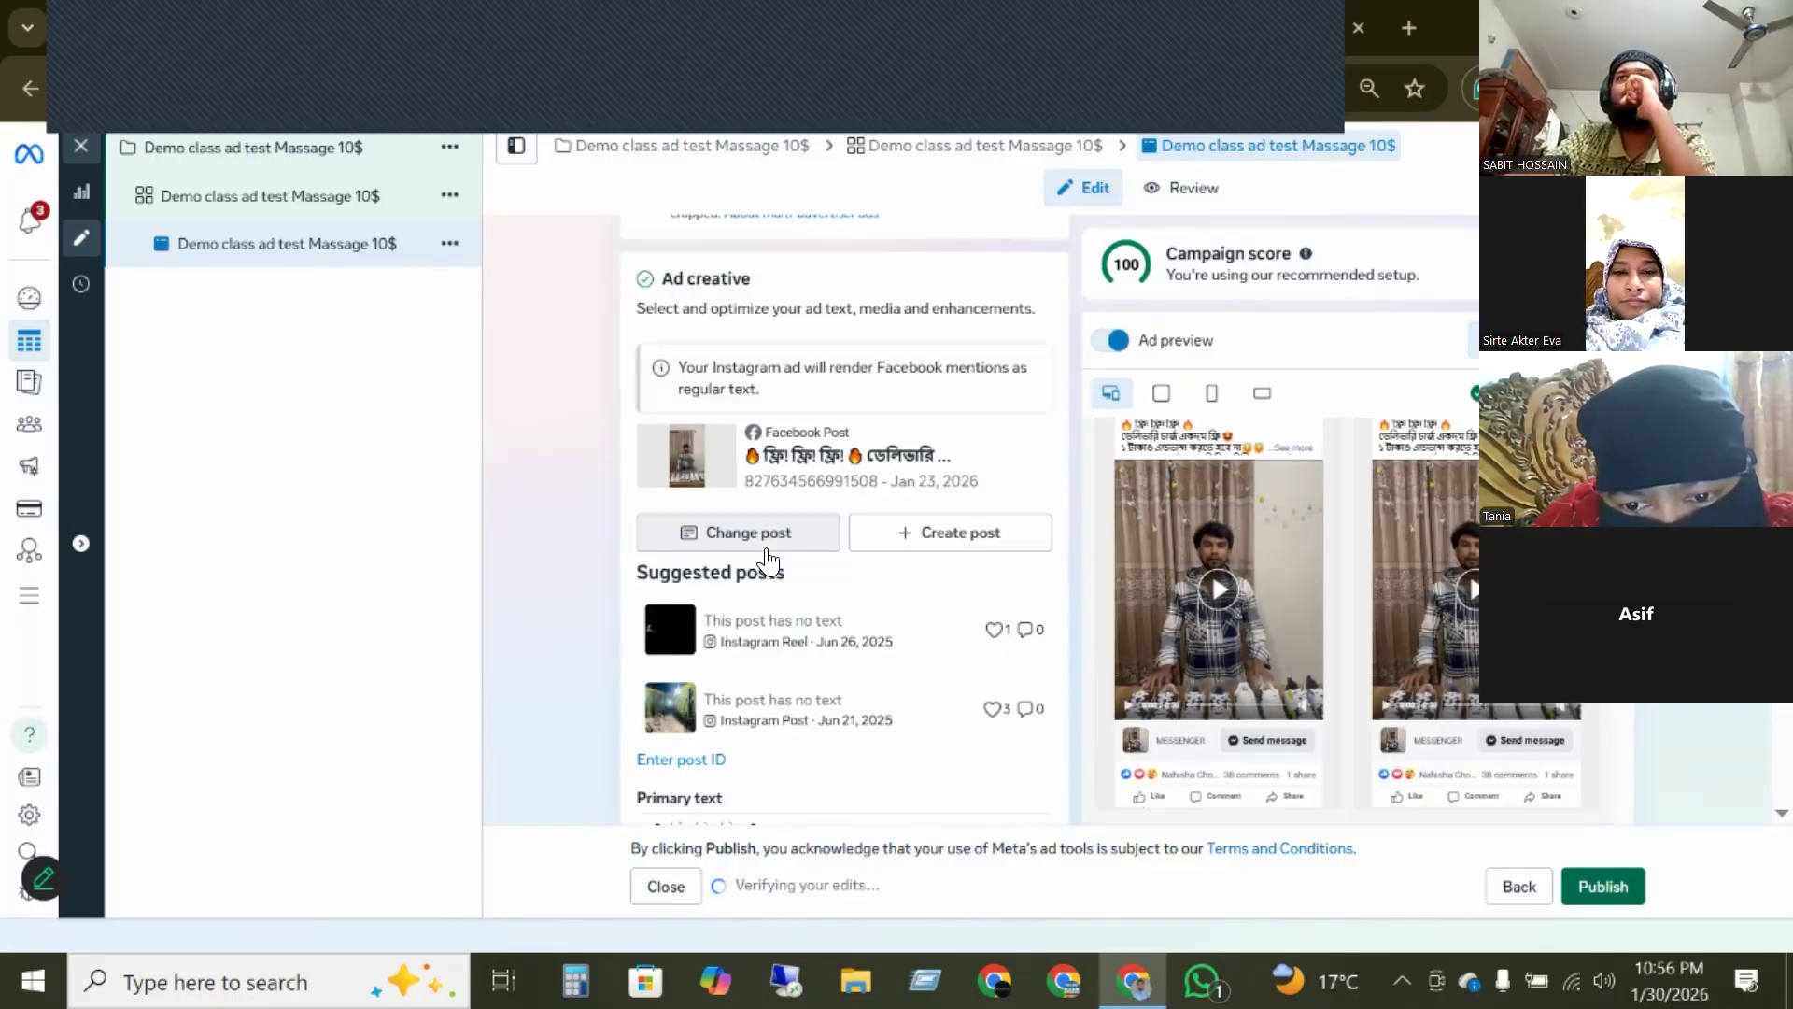
- Review the existing-post ad's settings, from ad name and setup through the chat builder to tracking
scroll(767, 558, up, 10)
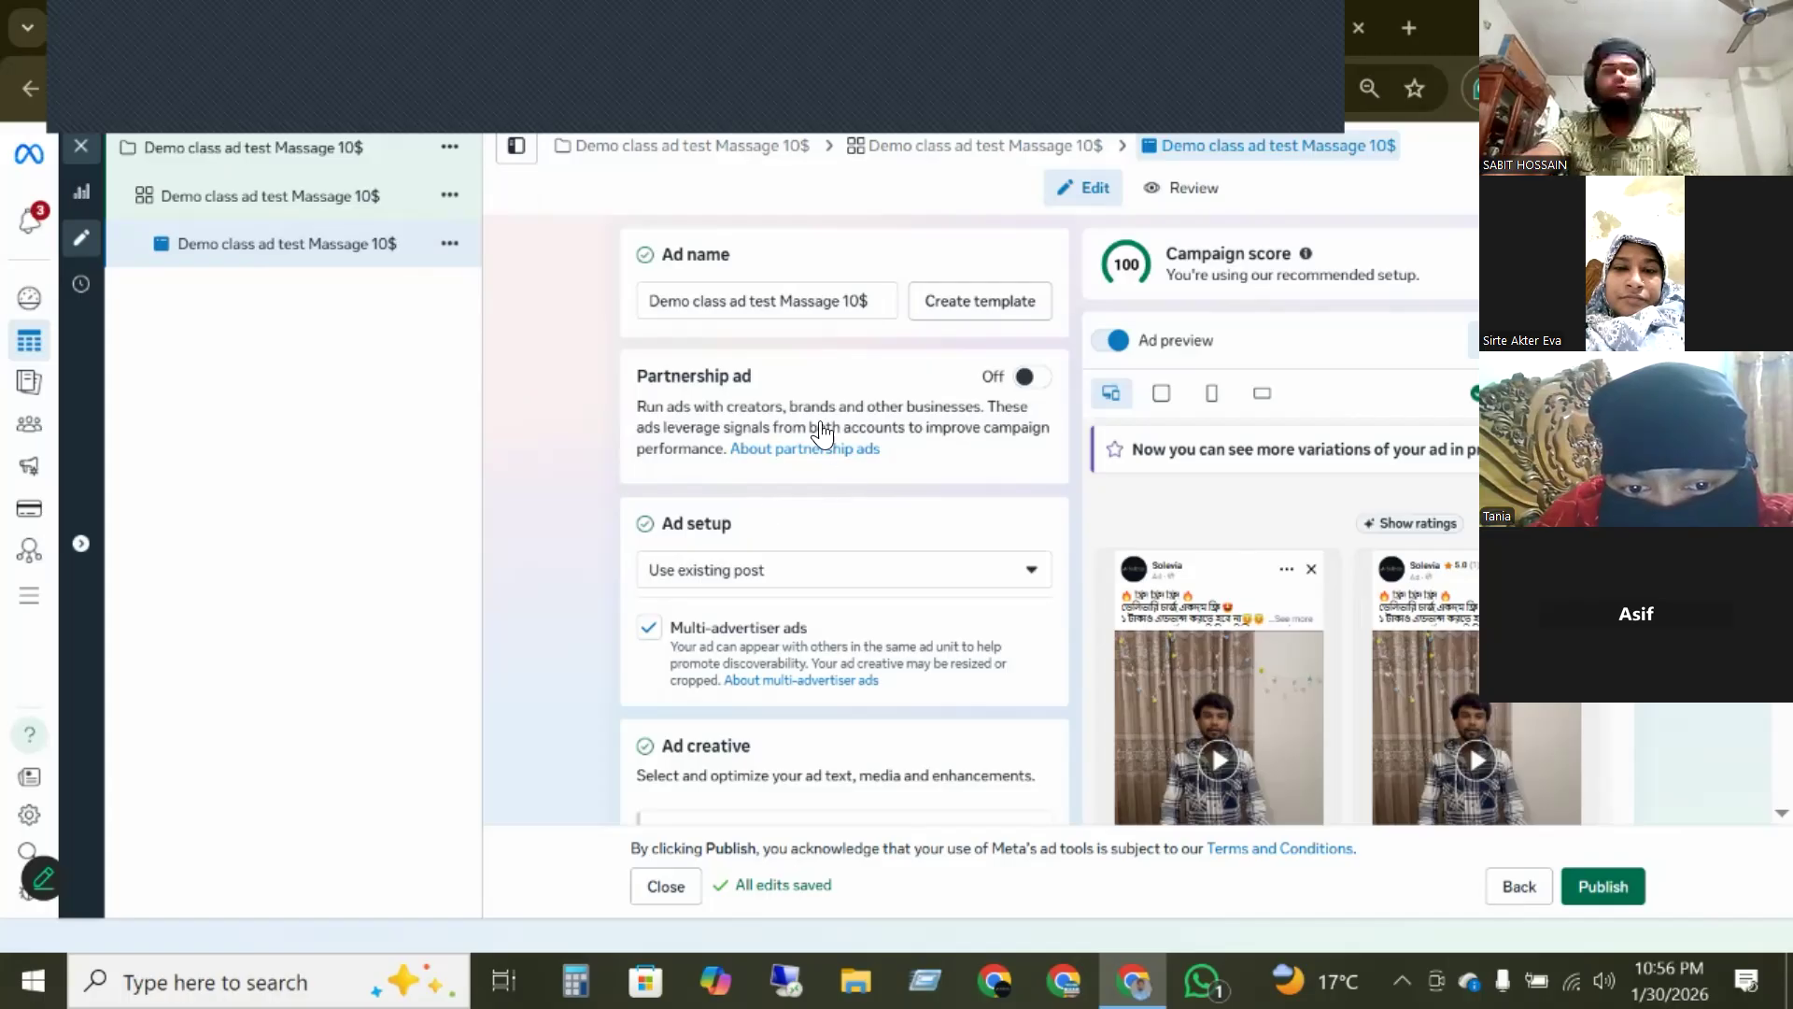
scroll(844, 512, down, 5)
scroll(836, 519, down, 12)
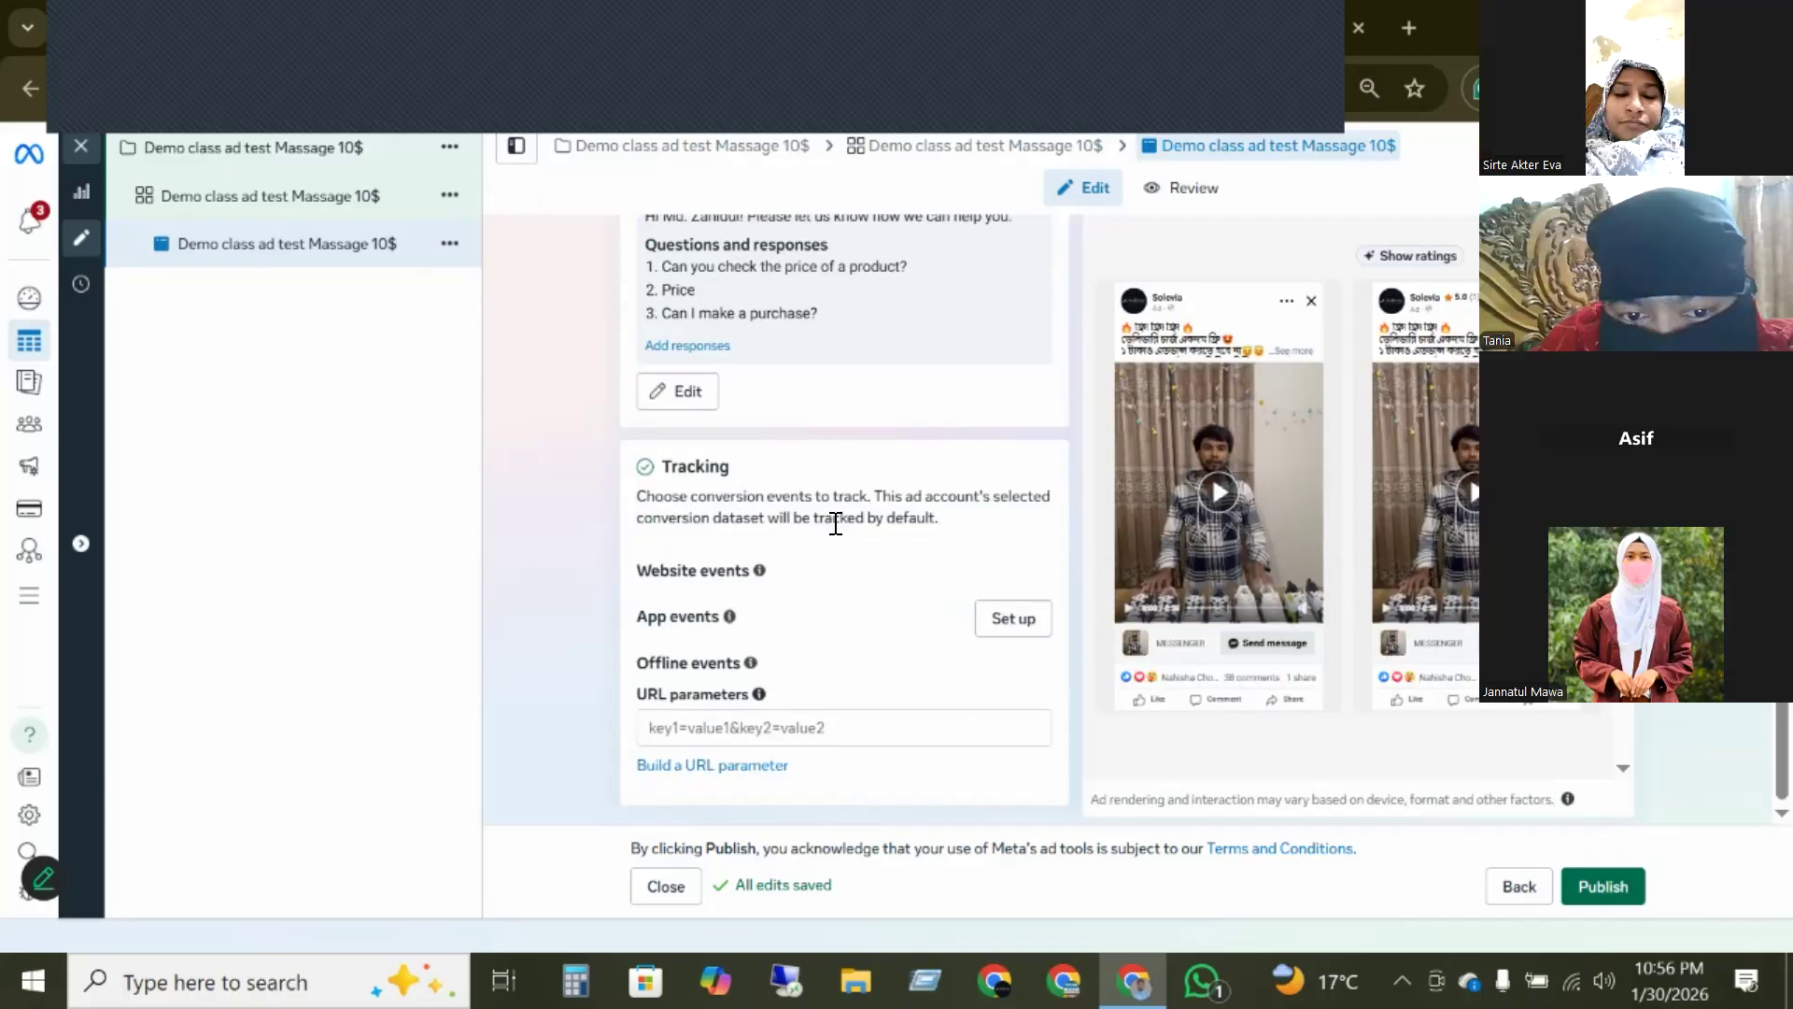
scroll(833, 536, up, 12)
scroll(834, 537, up, 5)
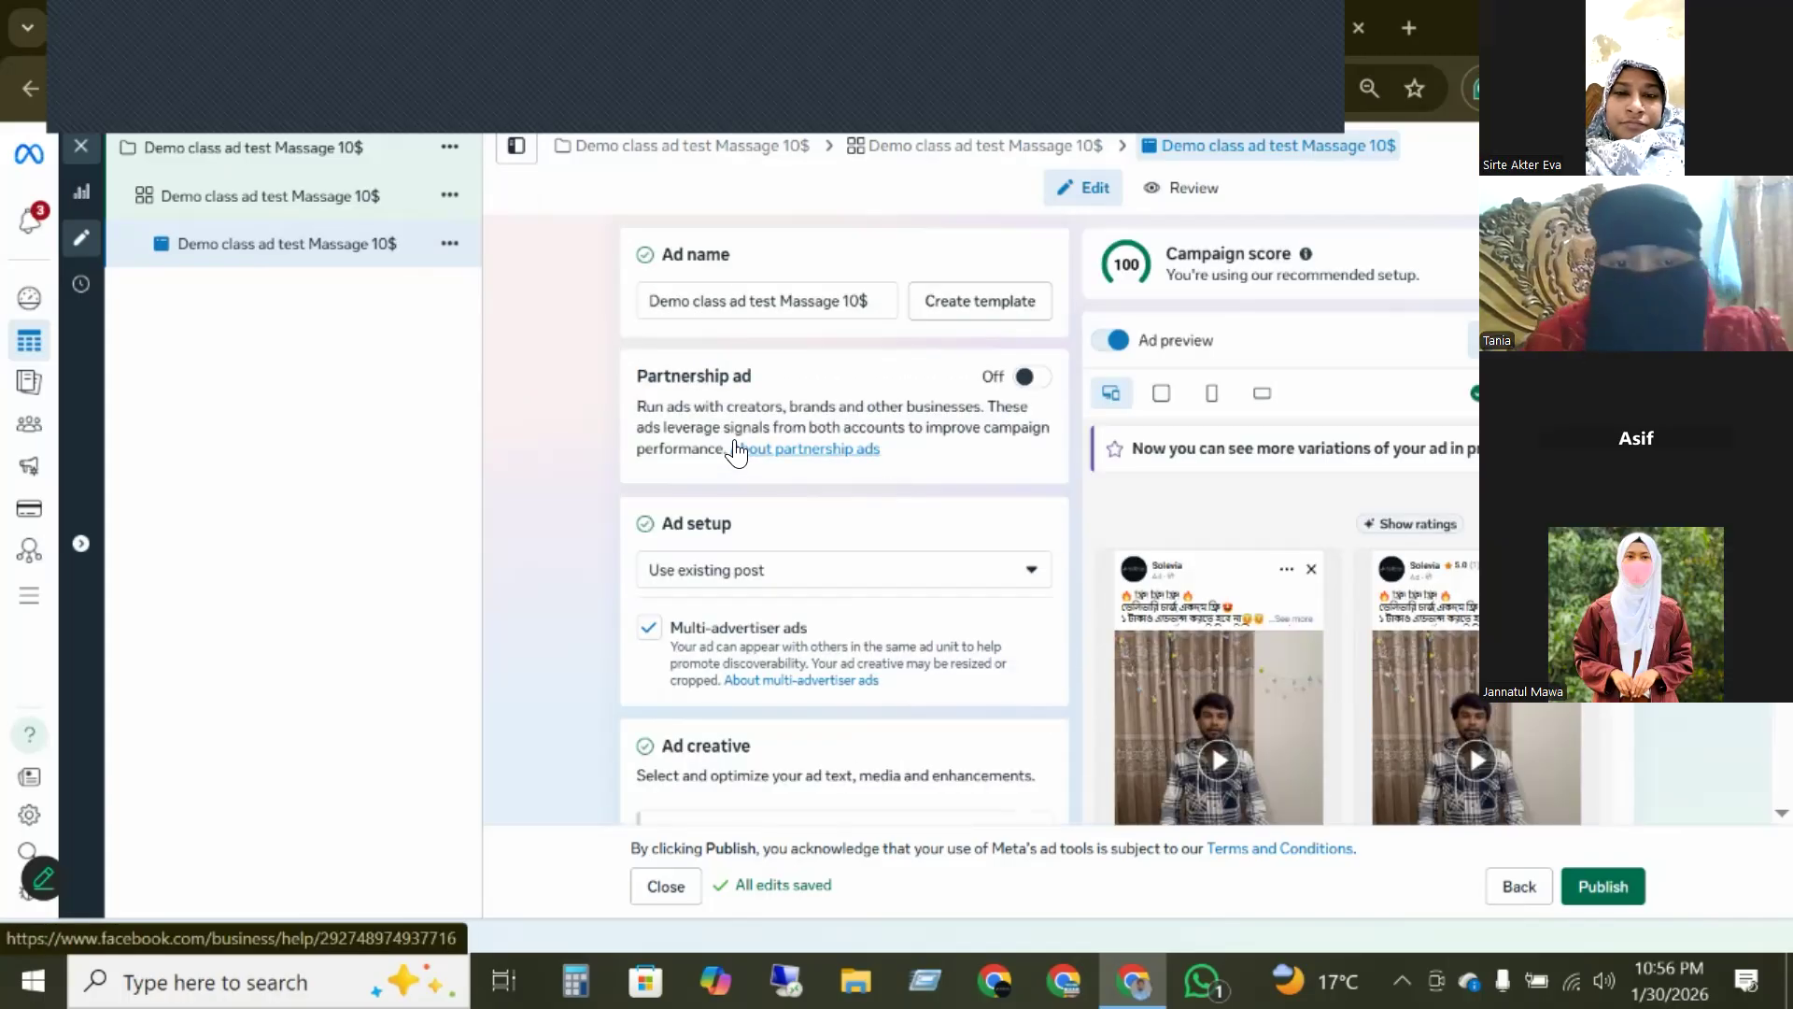
scroll(806, 405, down, 5)
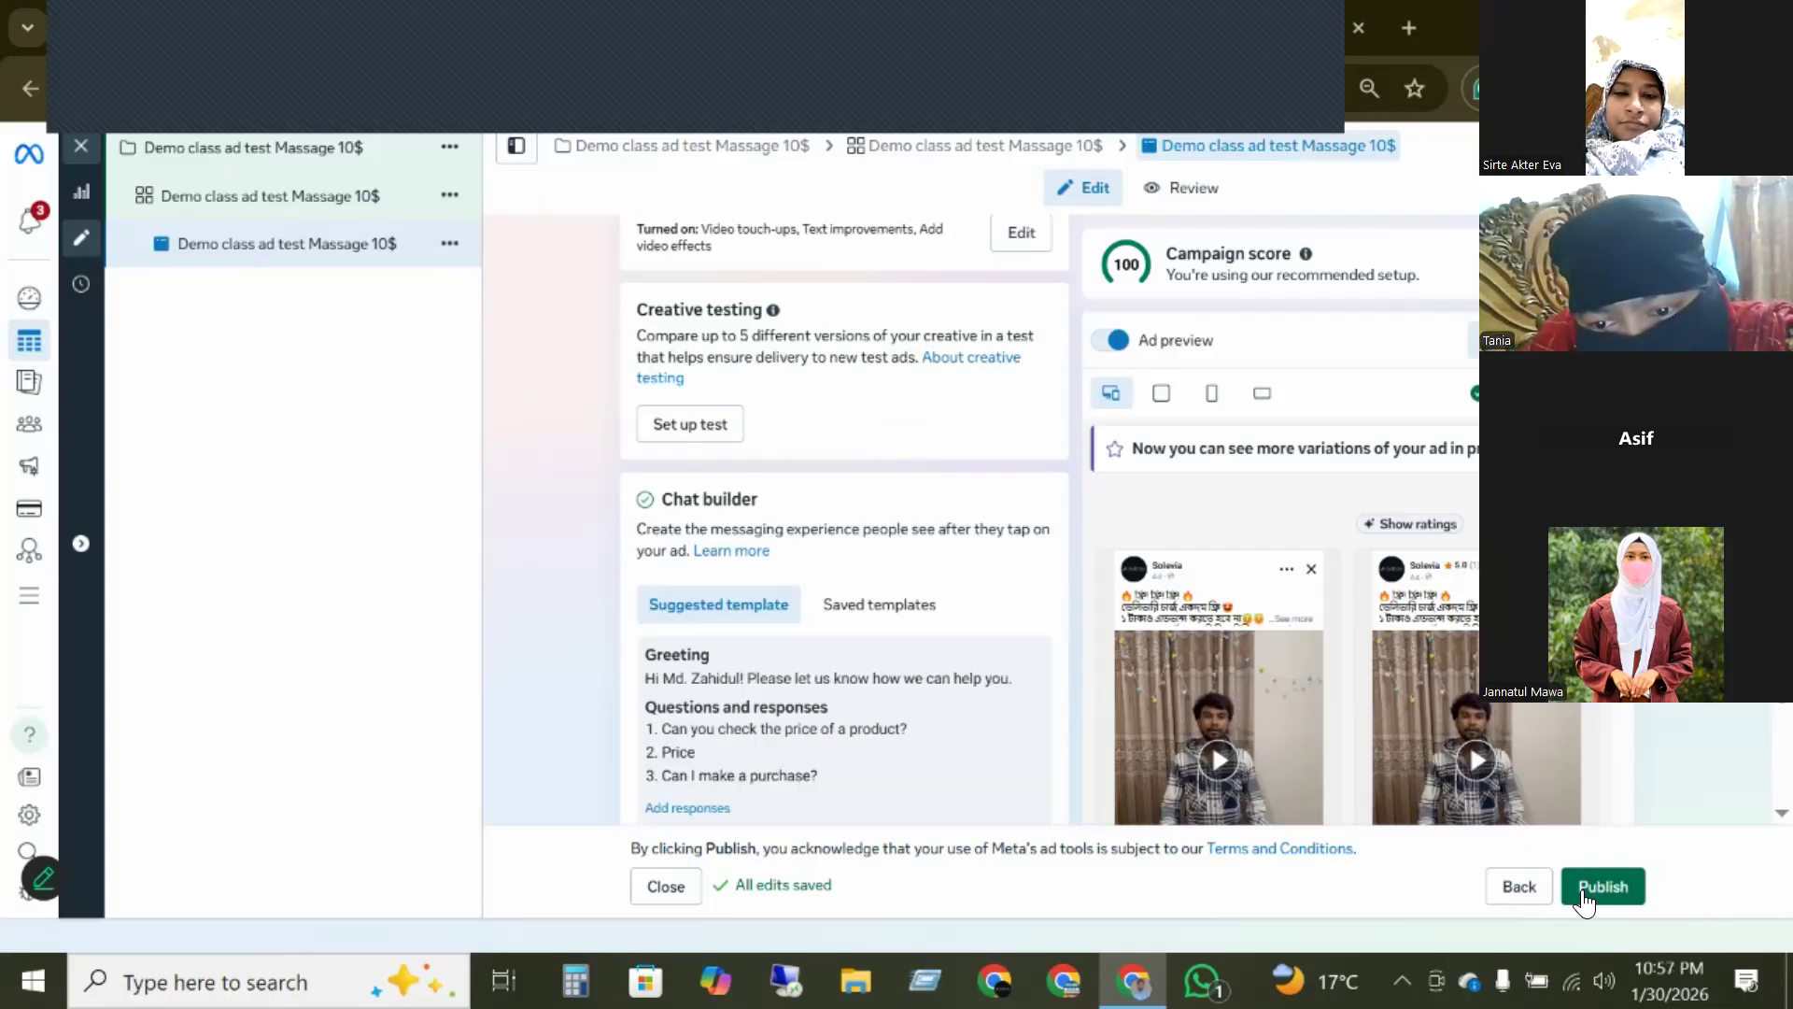
scroll(962, 654, up, 5)
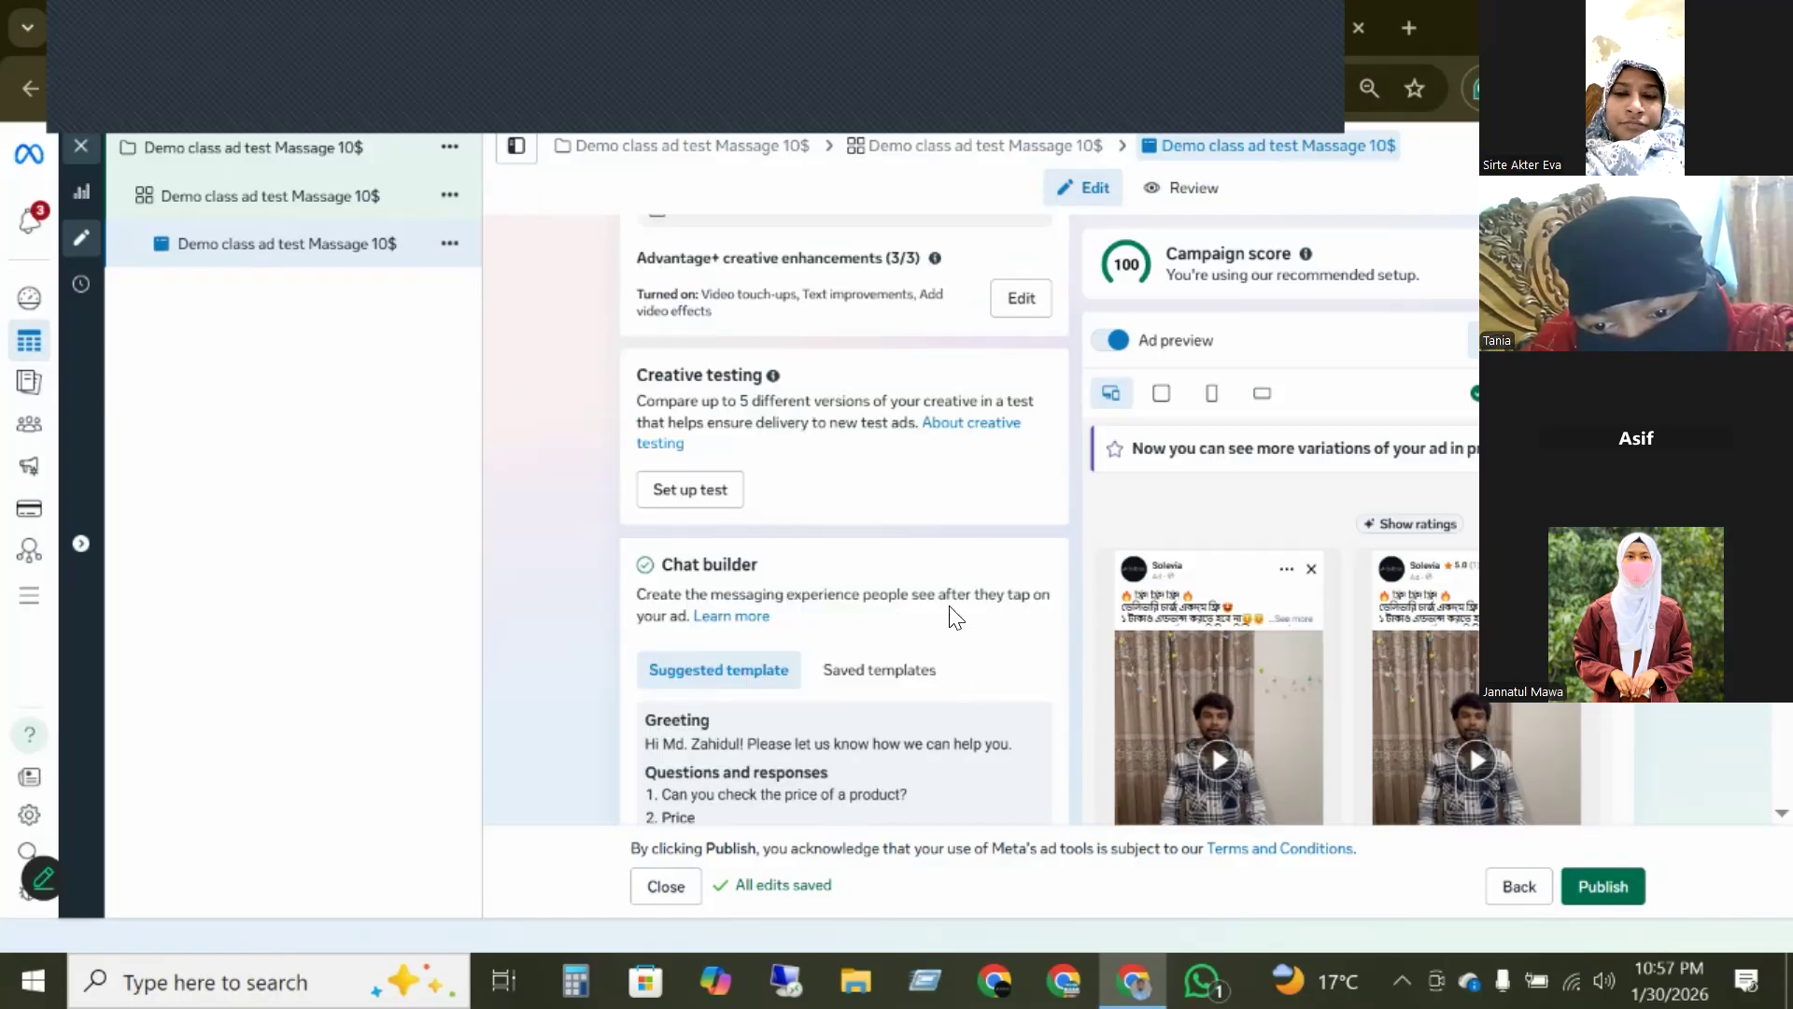
- Close the ad editor and delete the draft ad "Demo class ad test Massage 10$" from the list of all ads
click(80, 147)
click(1011, 513)
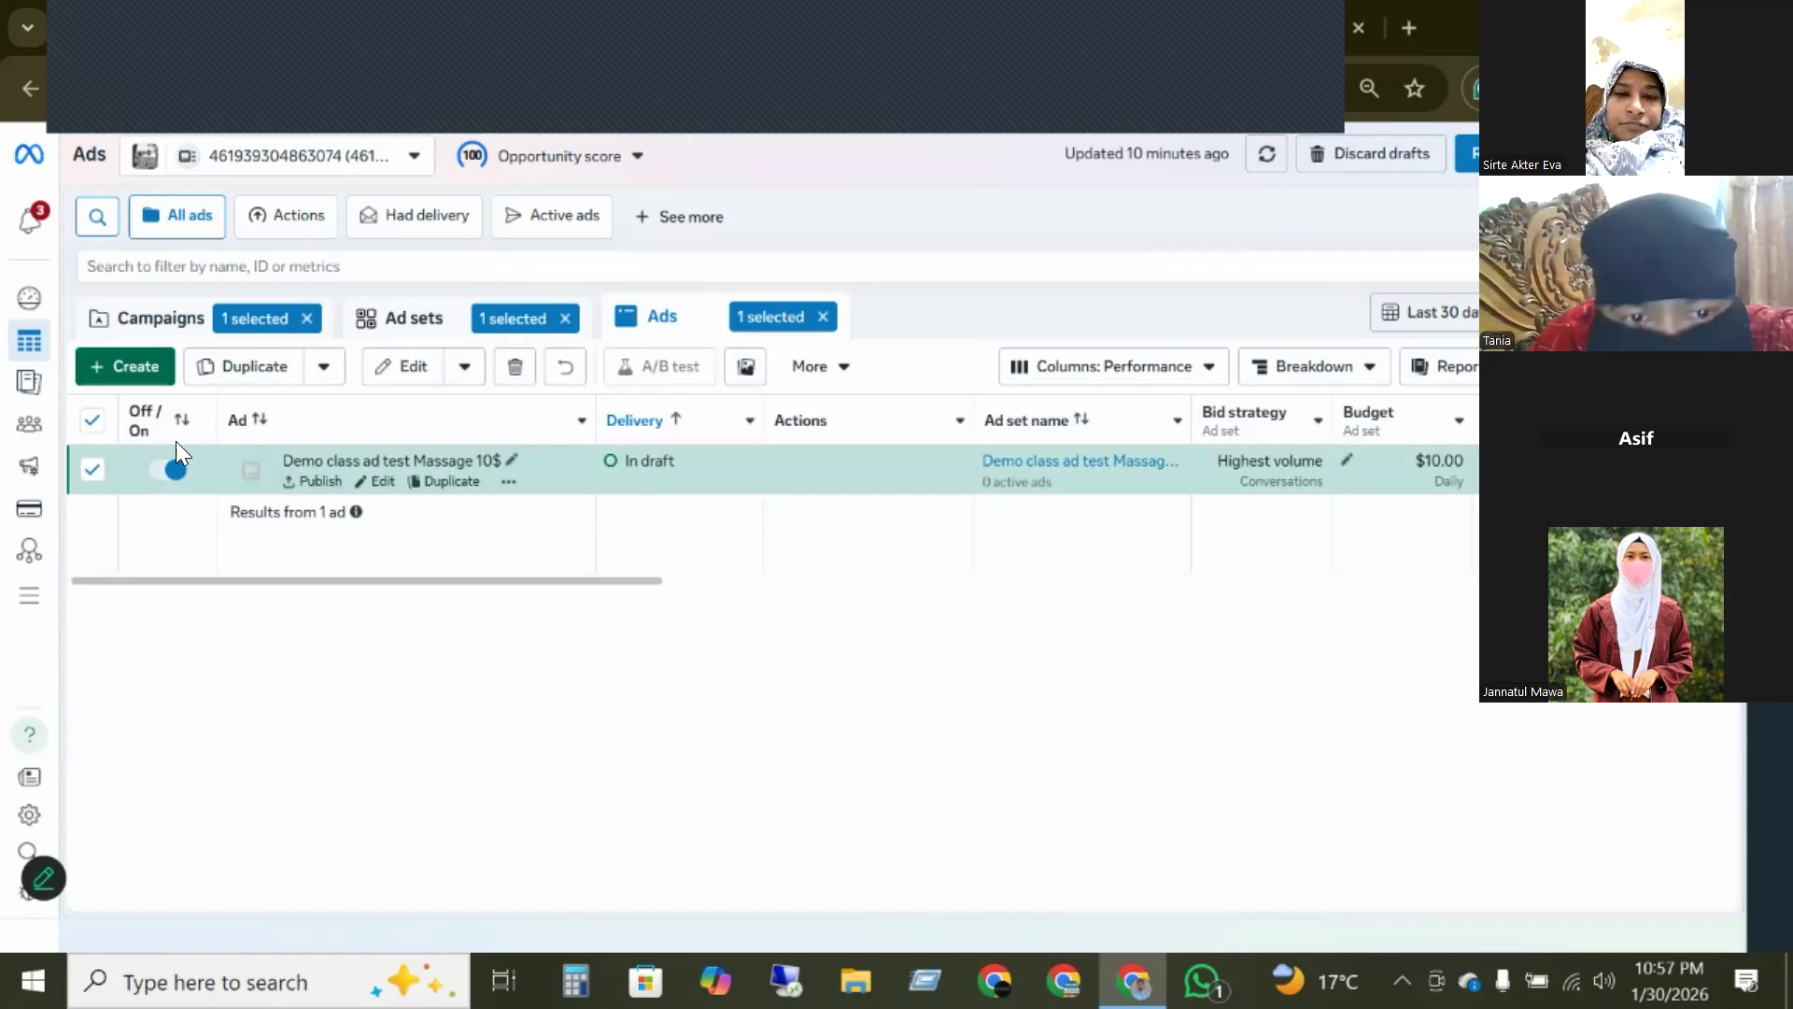
click(306, 318)
click(556, 319)
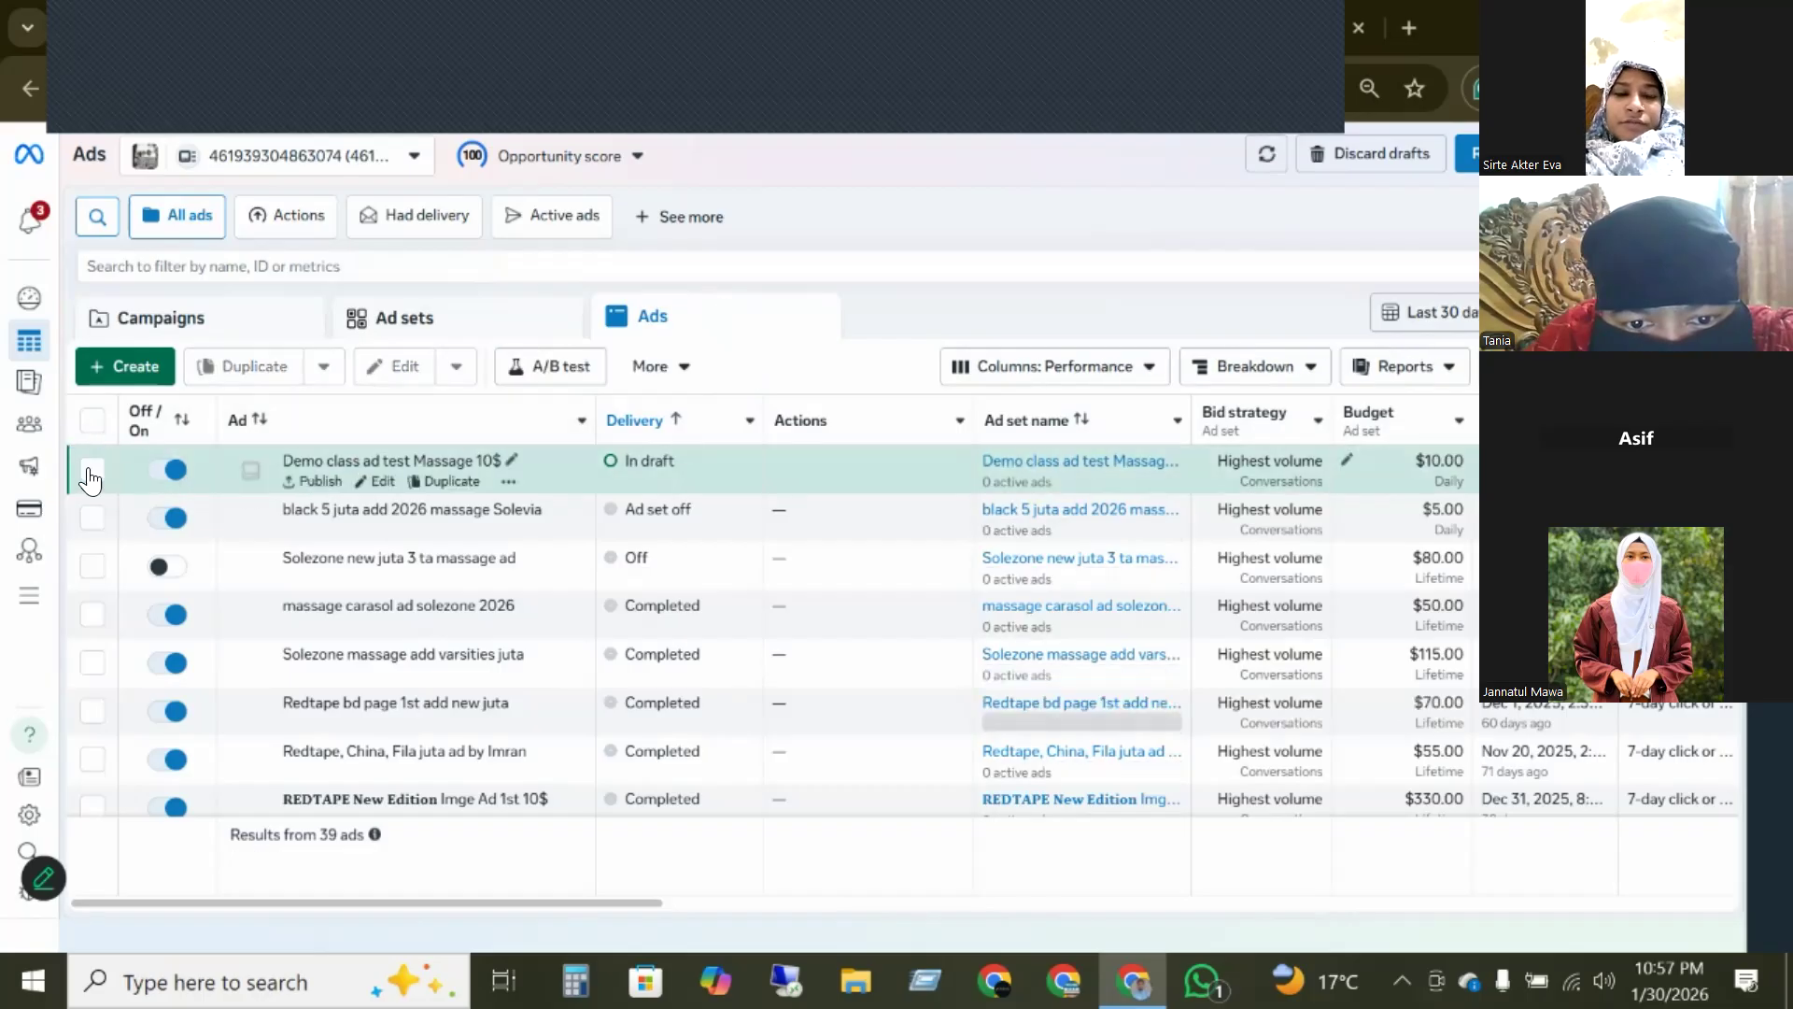
click(507, 366)
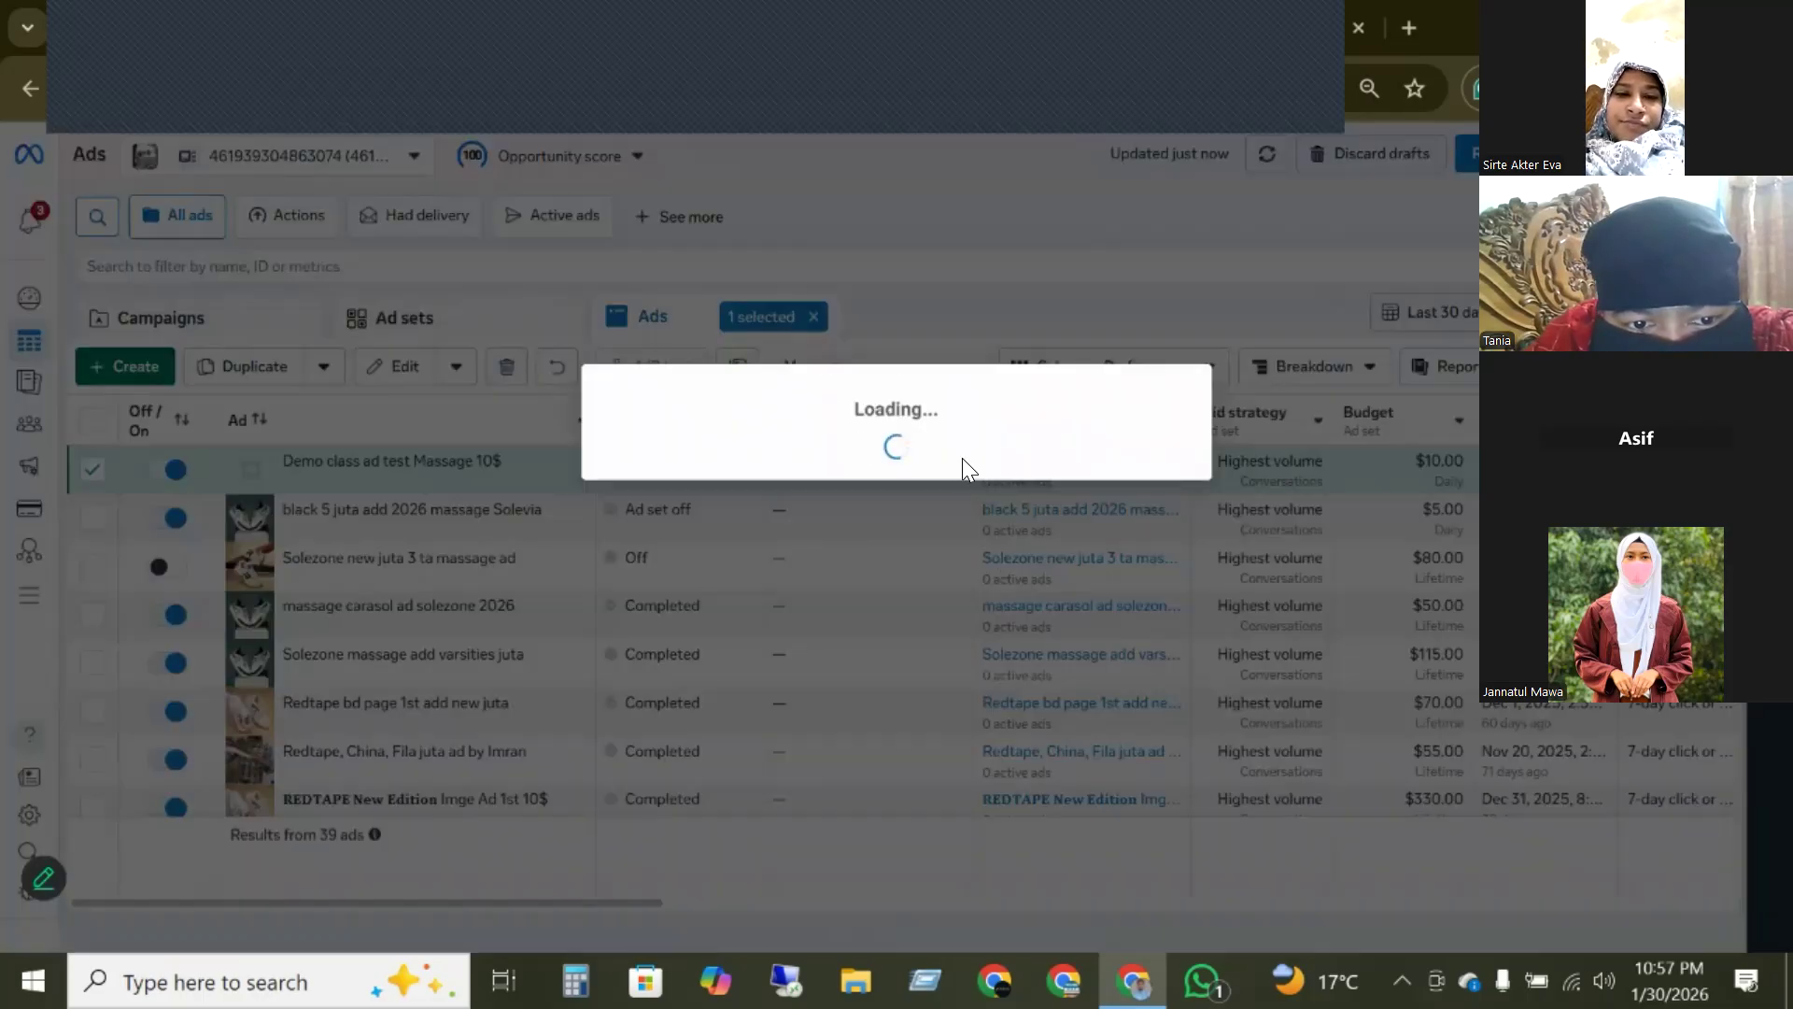
click(1082, 452)
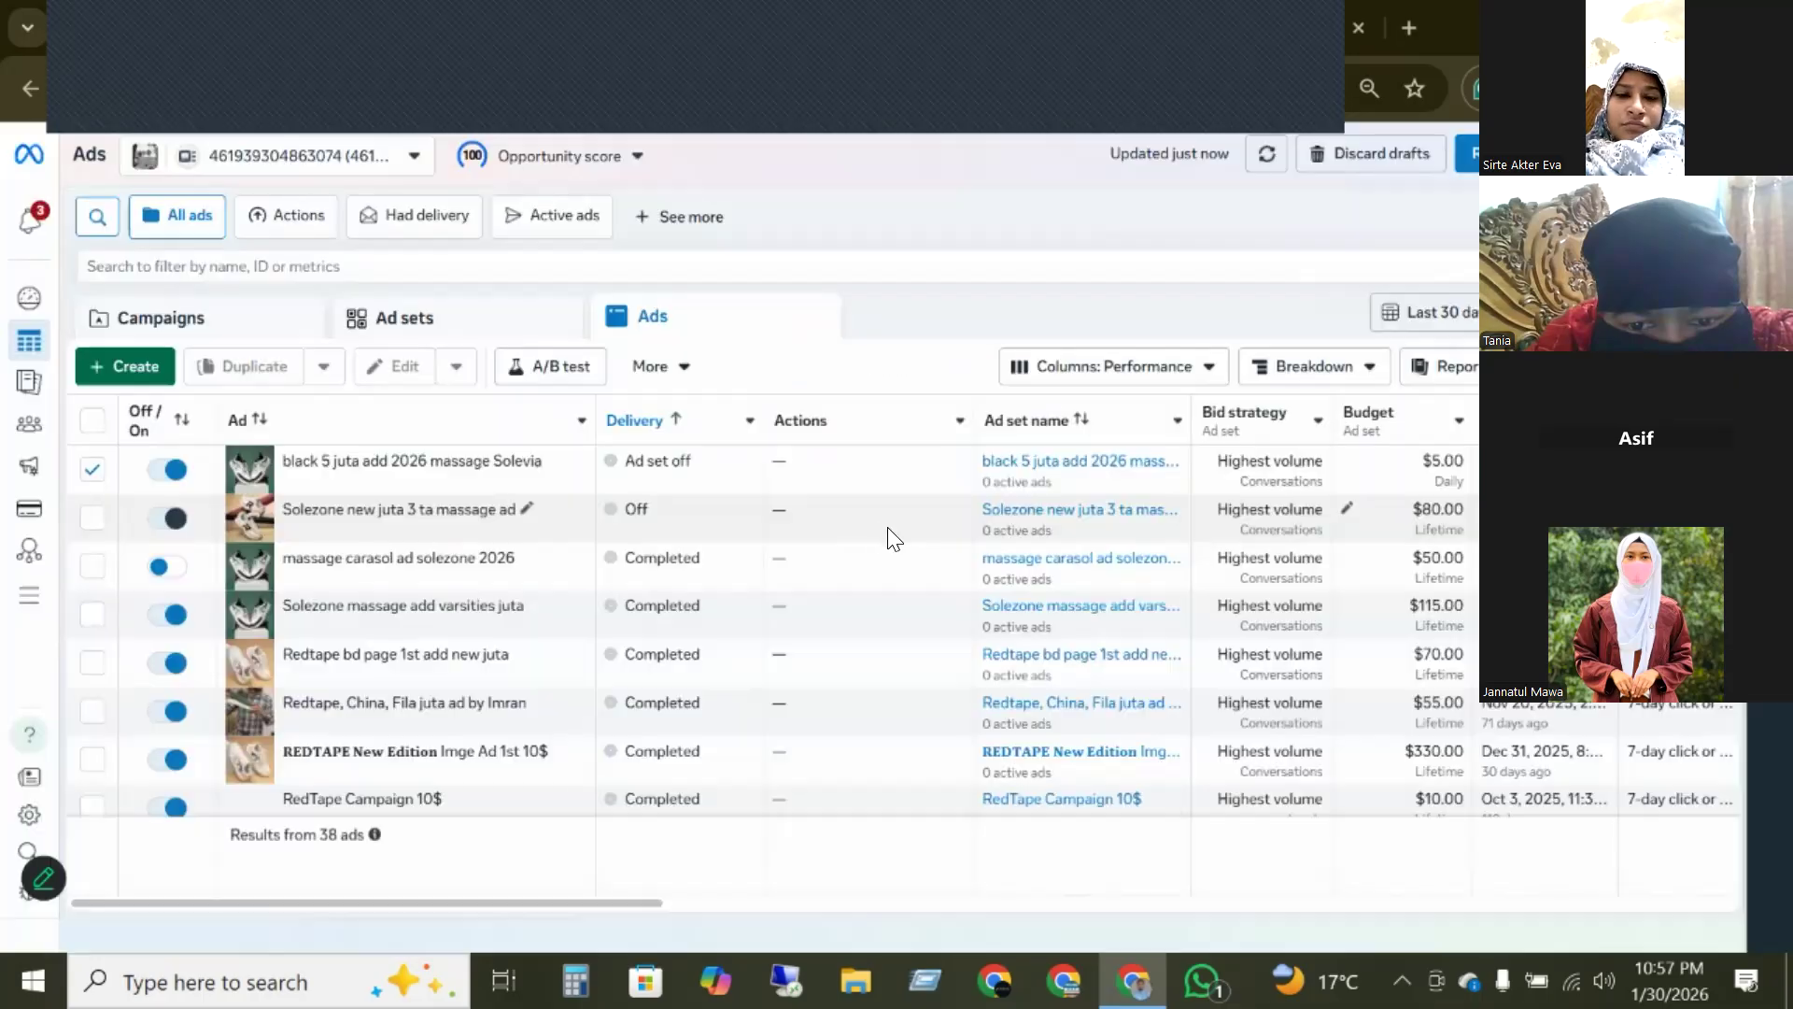
- Open the BD Marketing Agency ad account and look through its list of ads
click(292, 158)
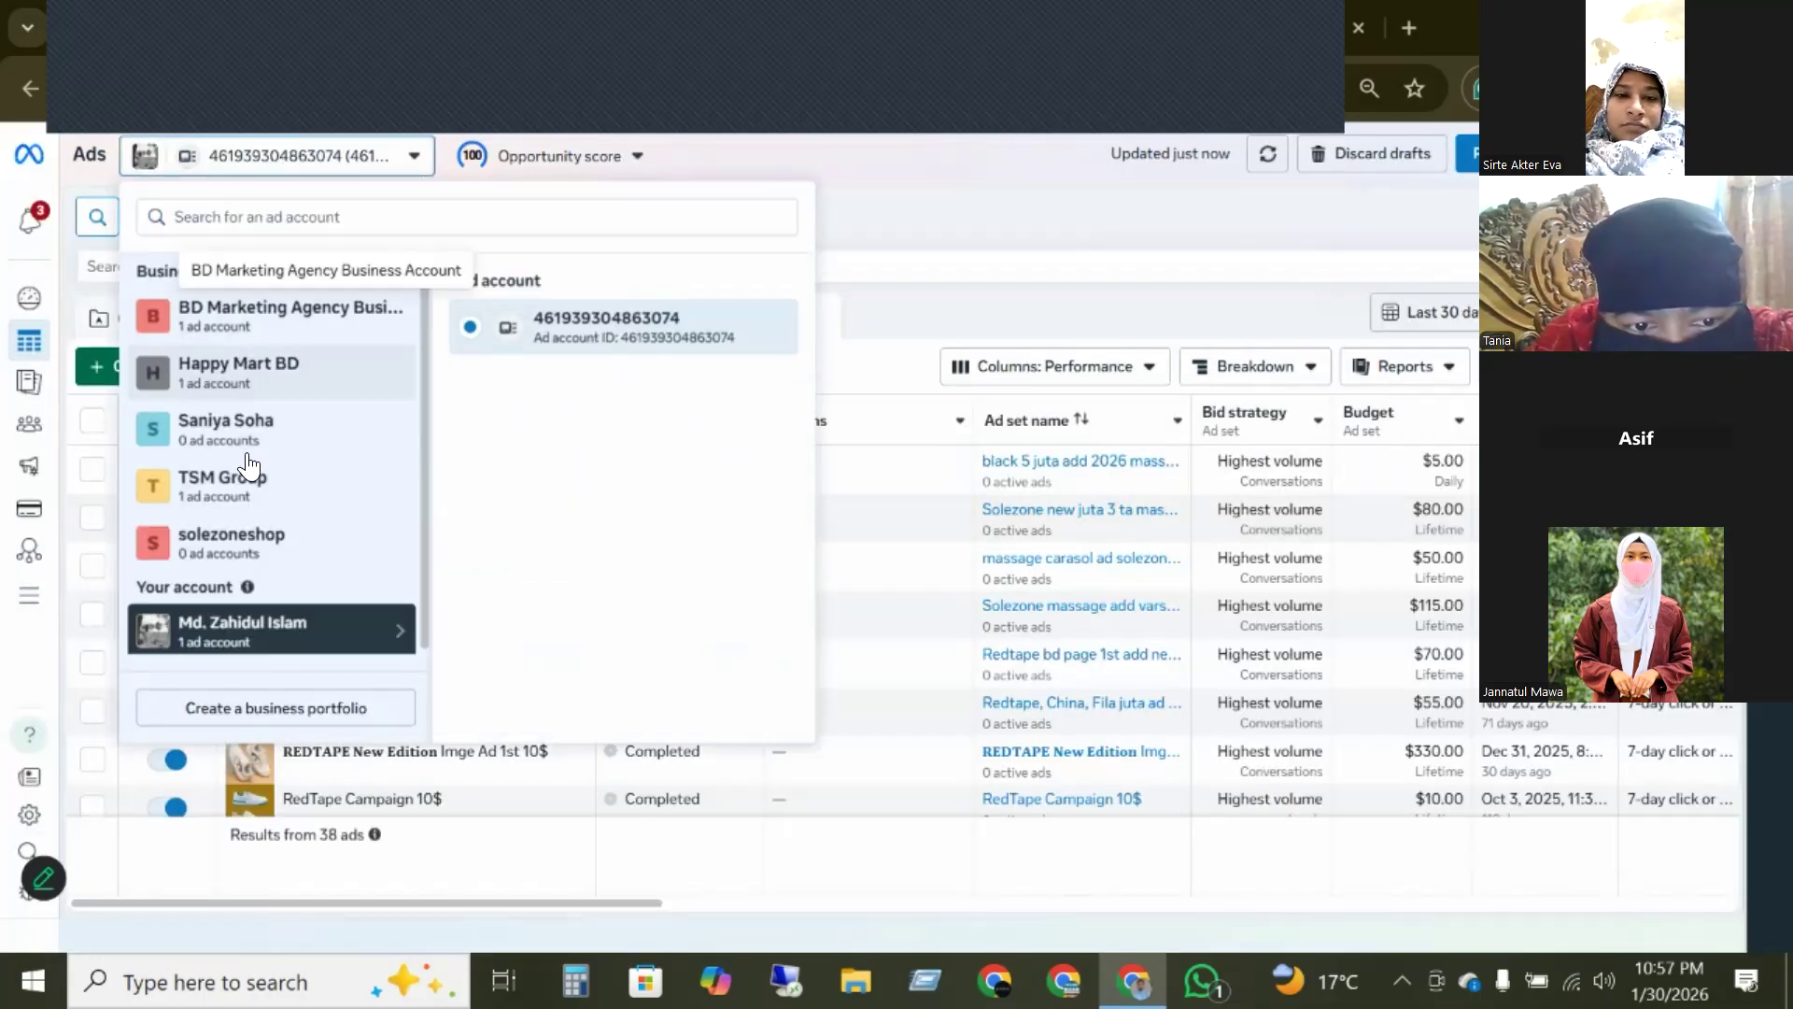
click(280, 316)
click(562, 402)
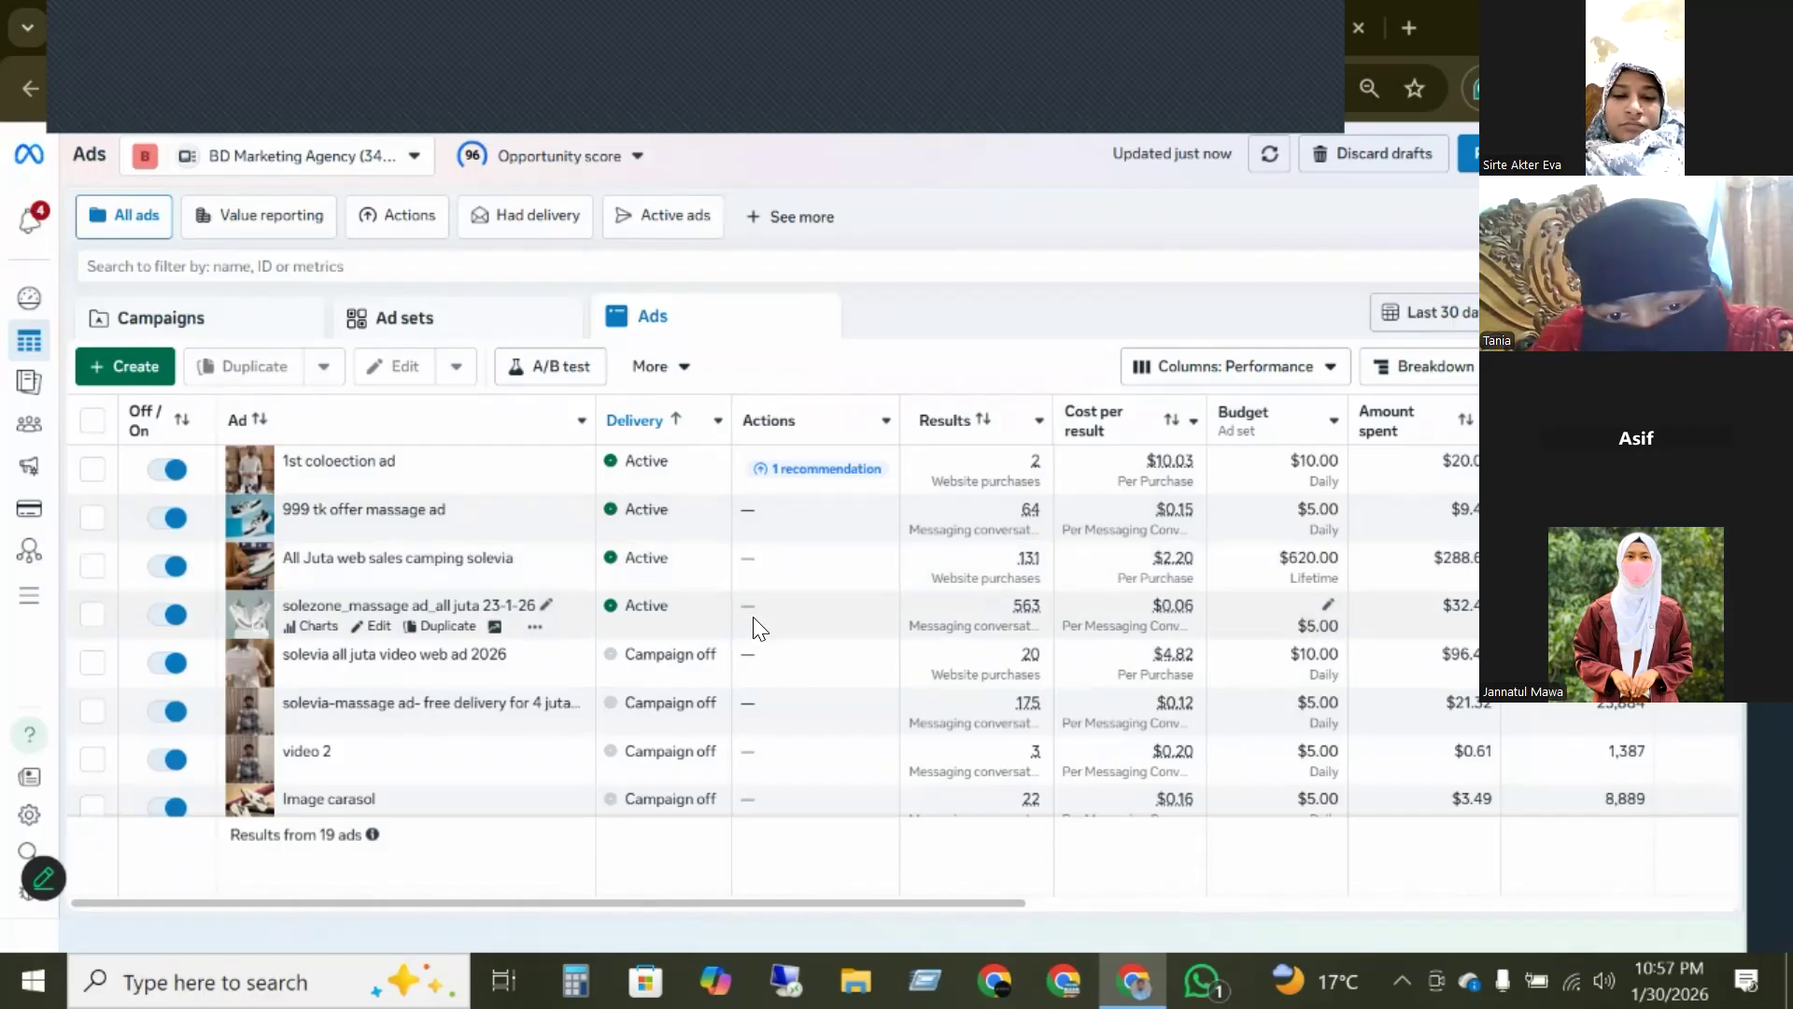
scroll(752, 616, down, 6)
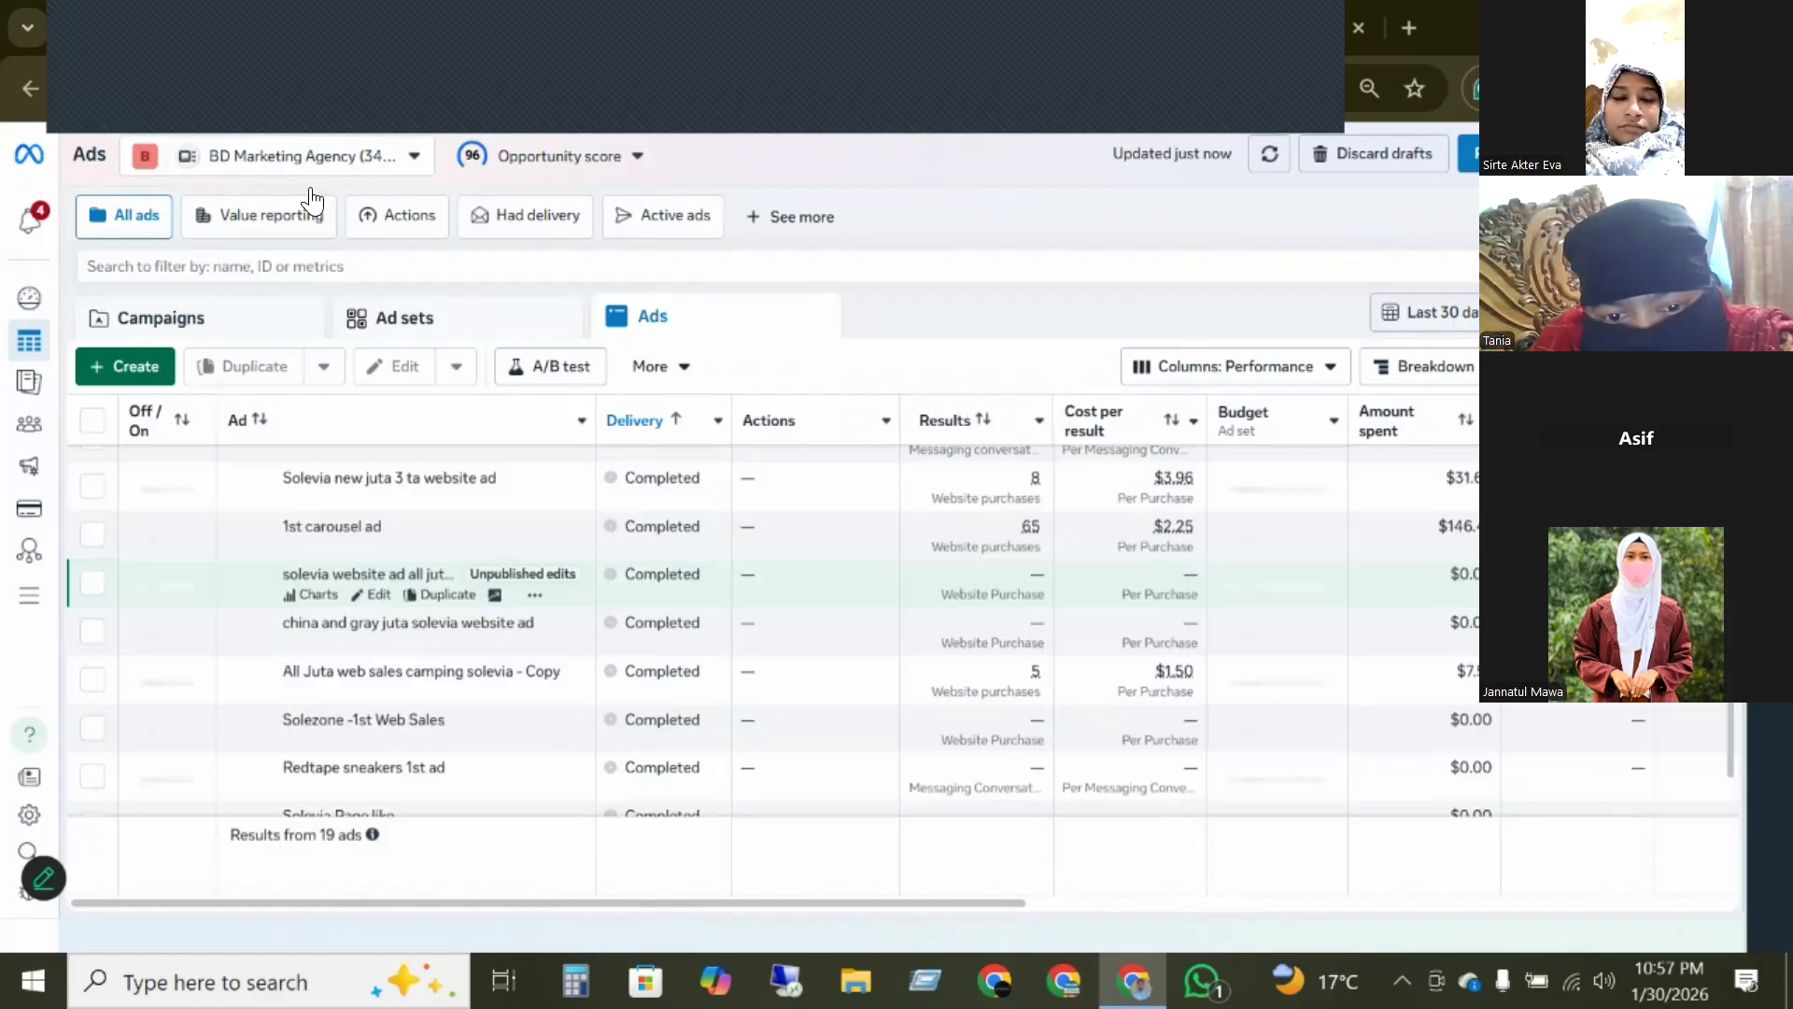
- Switch to the TSM Group Ad Account in the TSM Group business portfolio
click(289, 154)
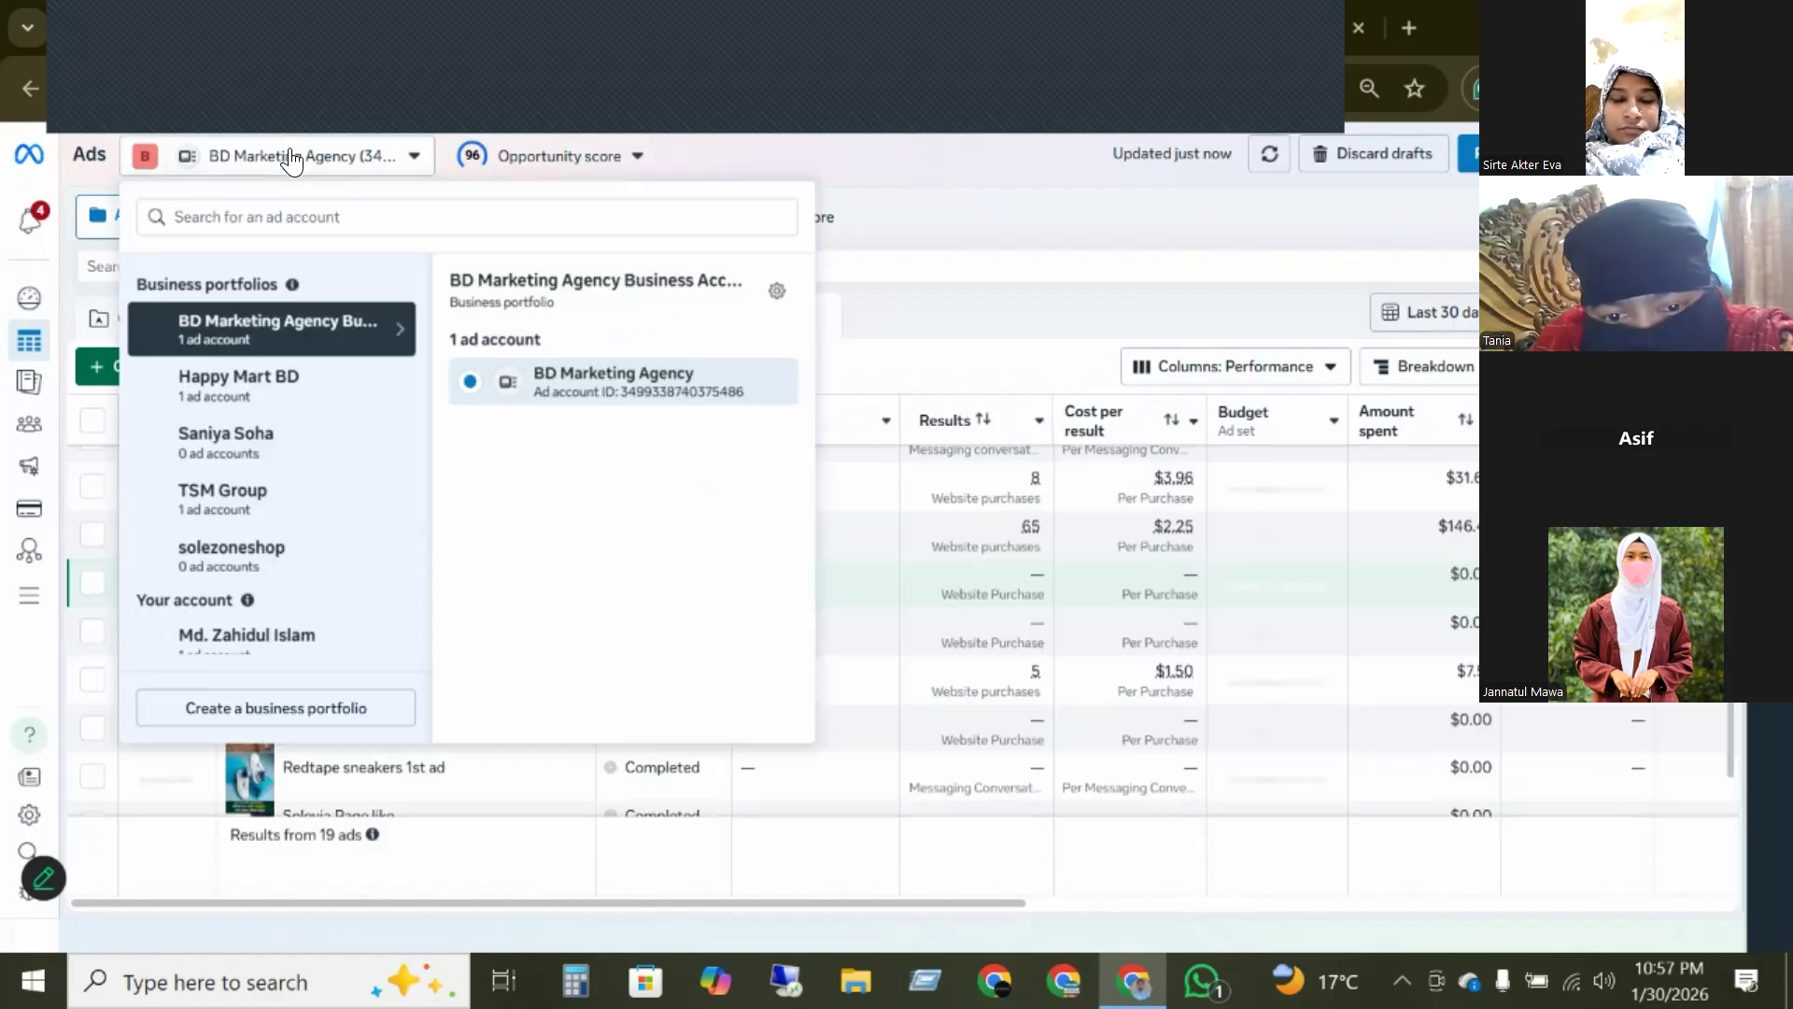
click(240, 523)
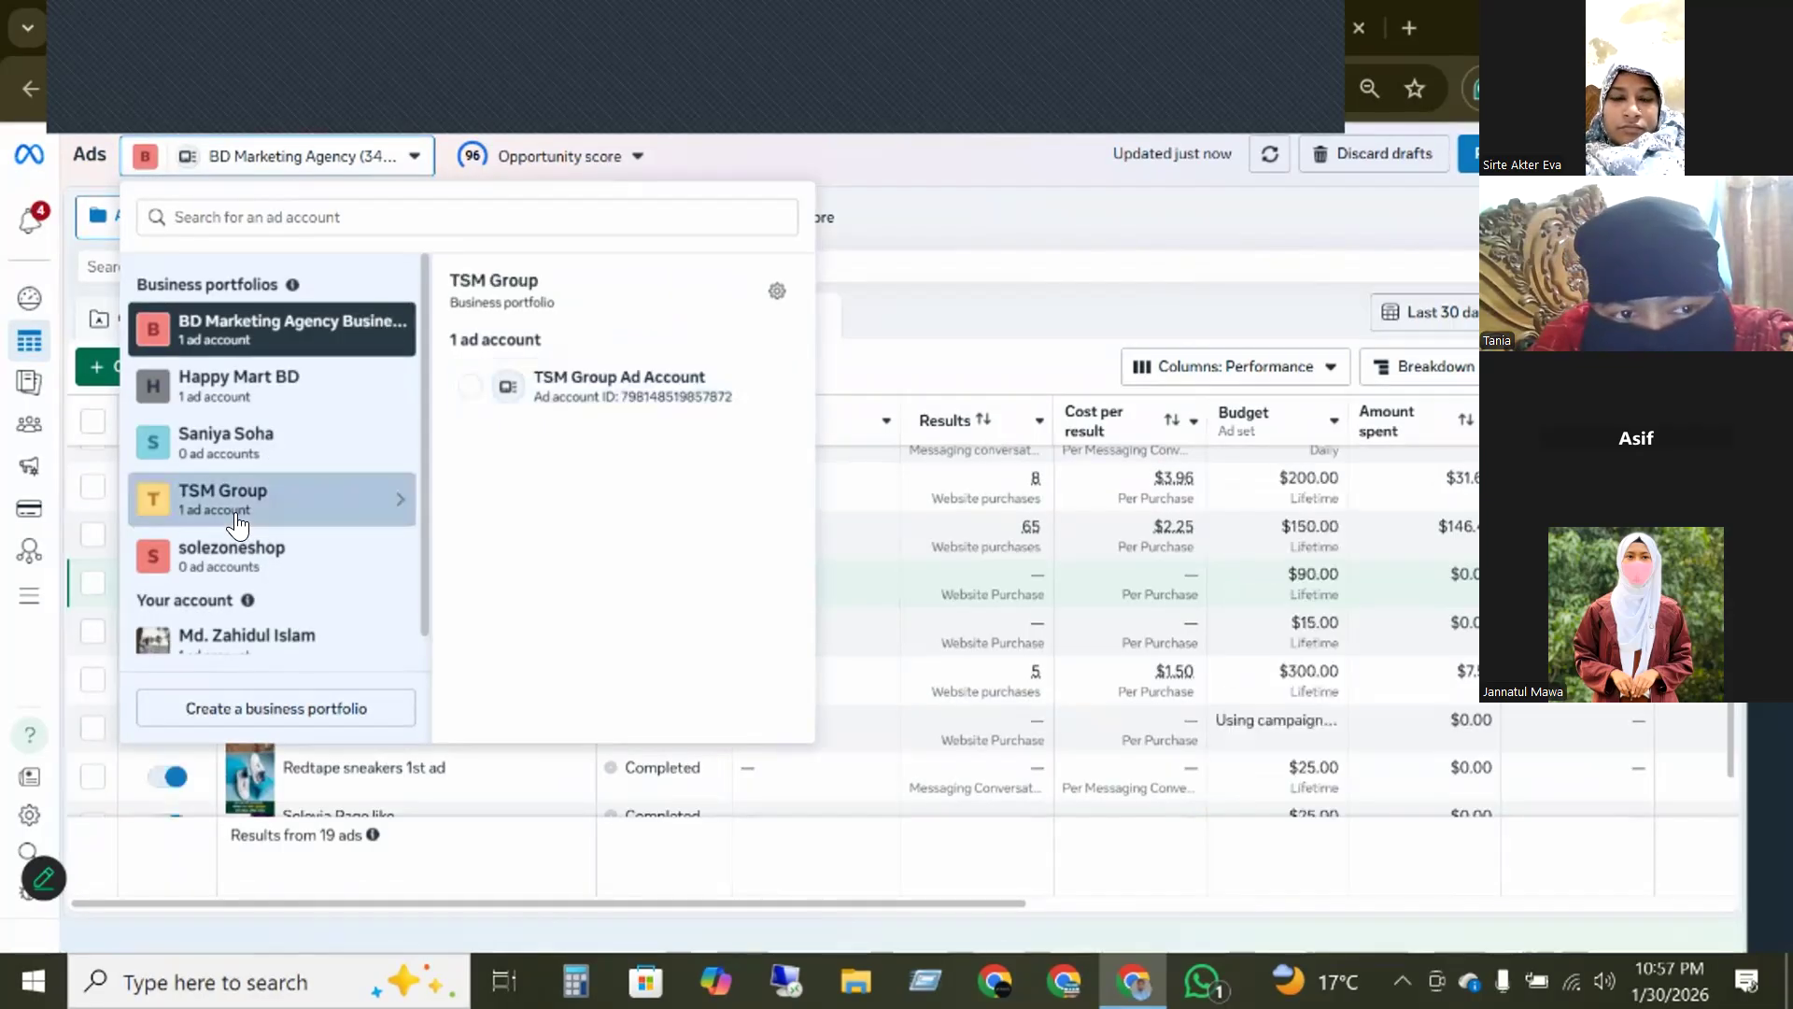
click(519, 389)
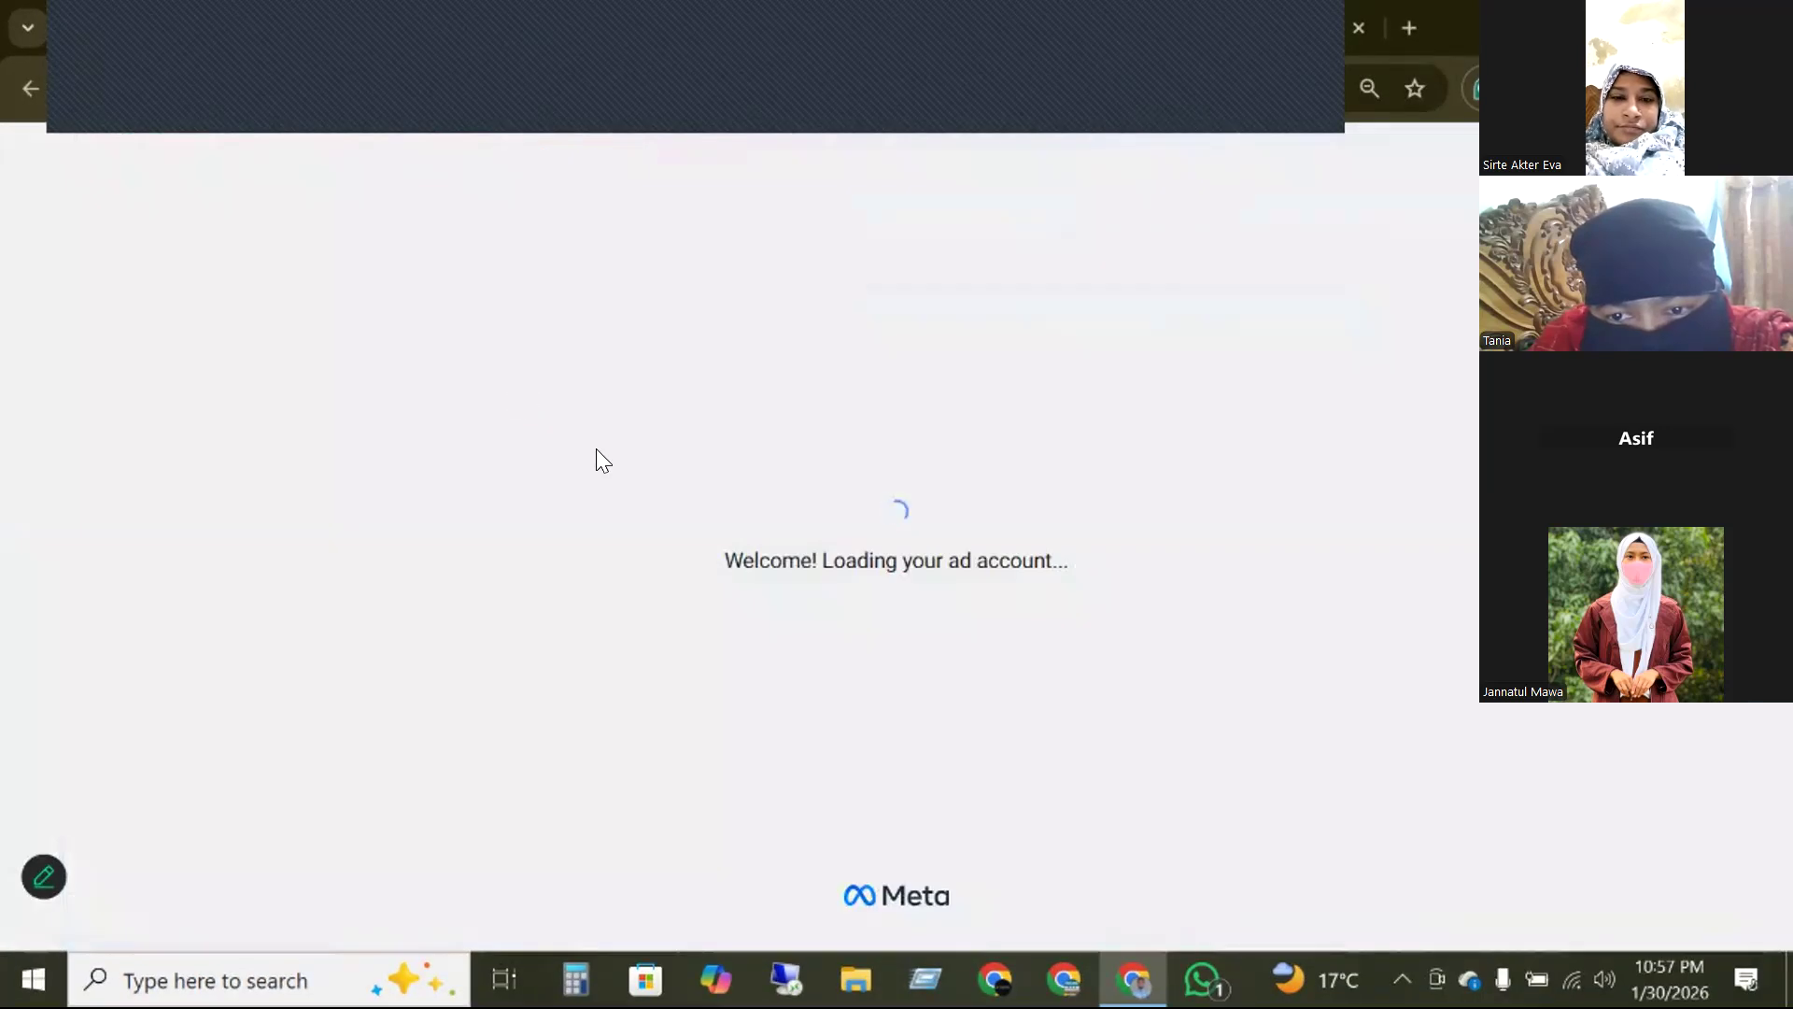